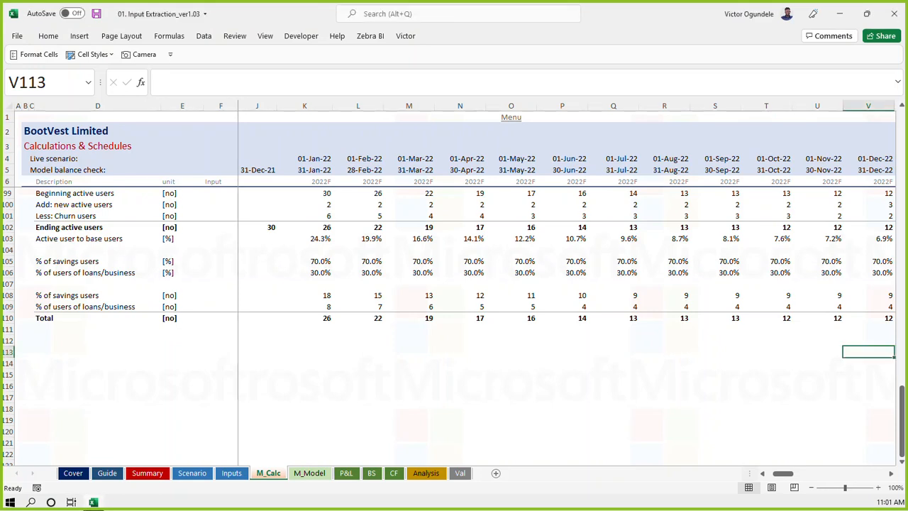
Review the user schedules on the M_Calc sheet and the Business Operations, Revenue Stream and Charges assumptions on the Inputs sheet
left_click(133, 352)
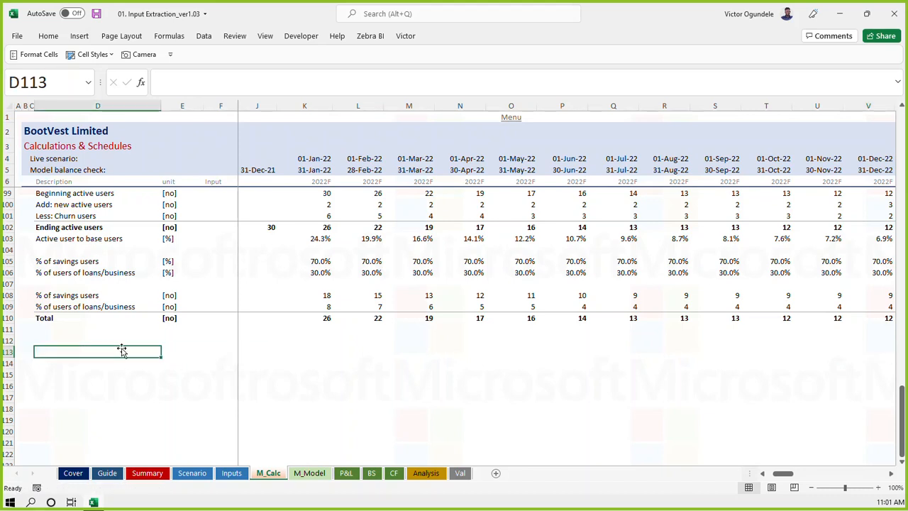
scroll(120, 348, "up", 4)
scroll(120, 348, "up", 3)
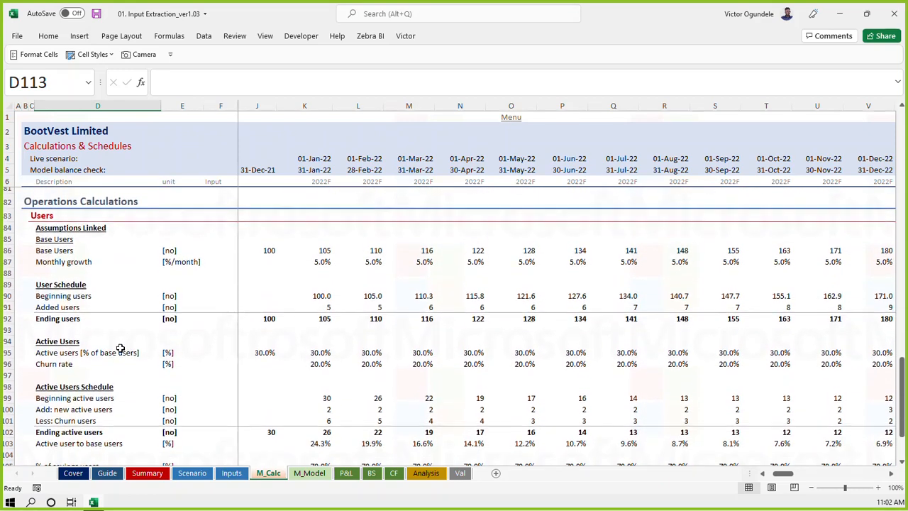
scroll(121, 349, "down", 1)
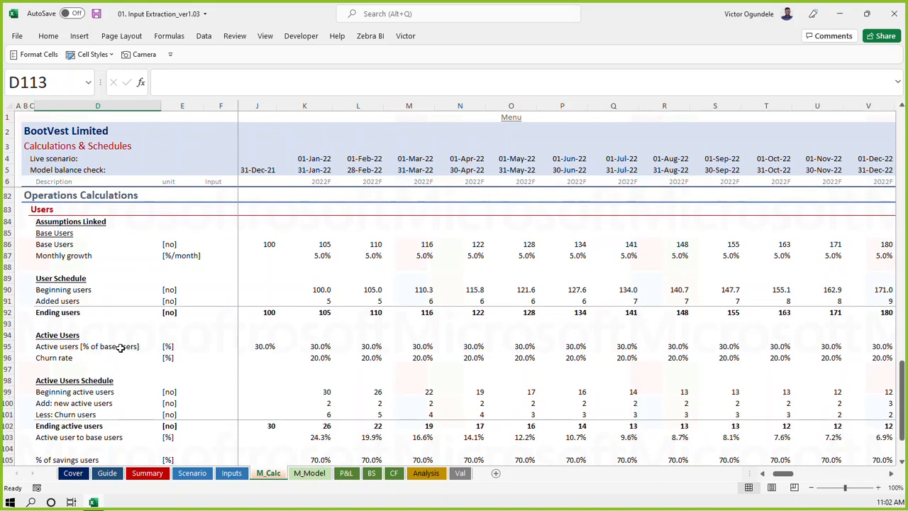
scroll(121, 349, "down", 5)
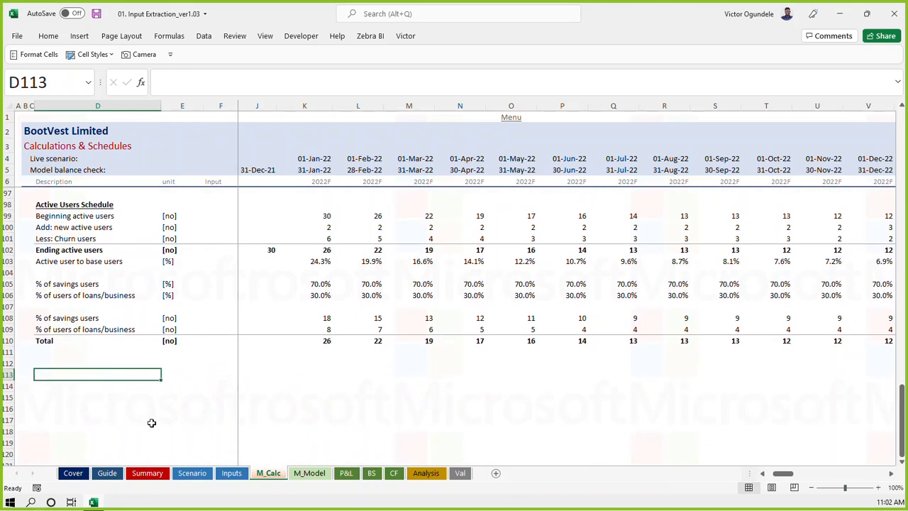
left_click(232, 474)
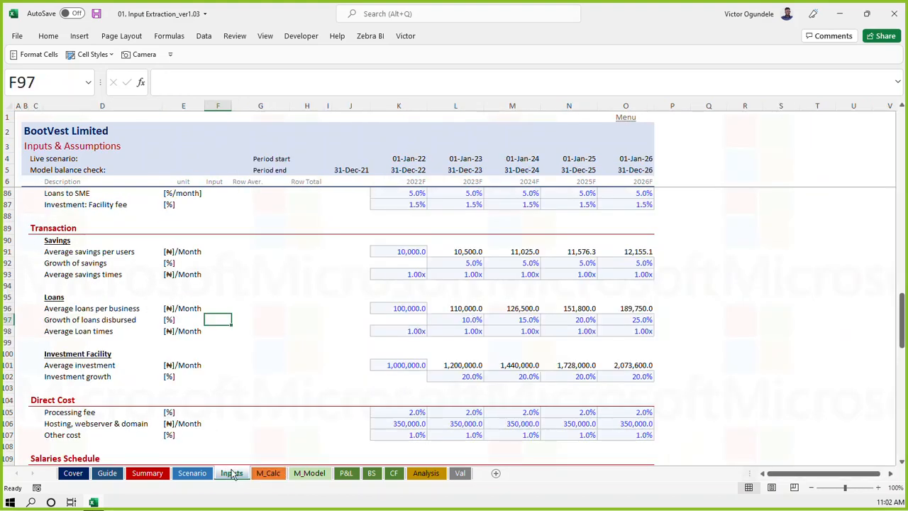
left_click(261, 411)
scroll(267, 296, "up", 2)
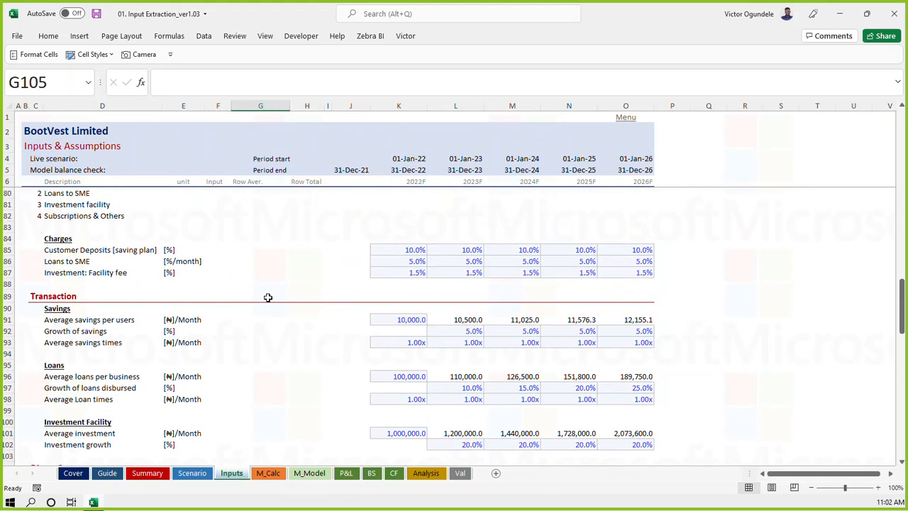
scroll(267, 297, "up", 5)
left_click(265, 299)
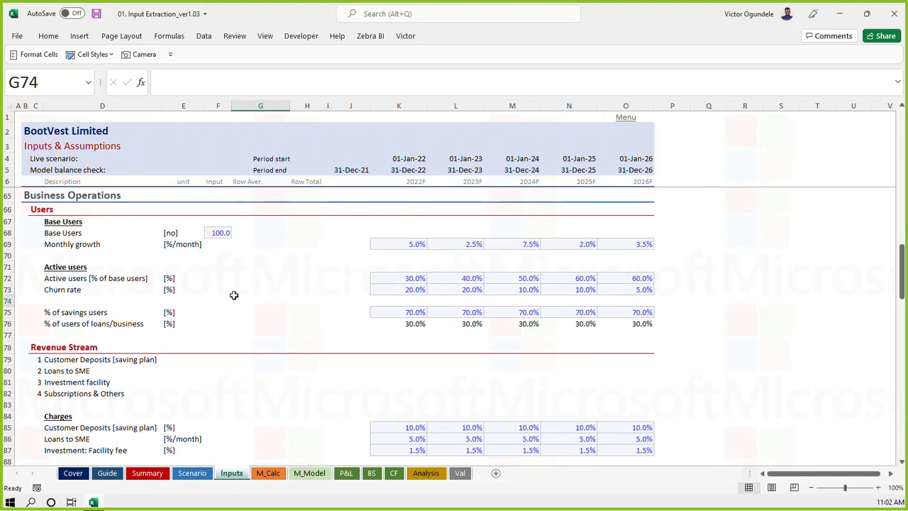
scroll(243, 358, "down", 1)
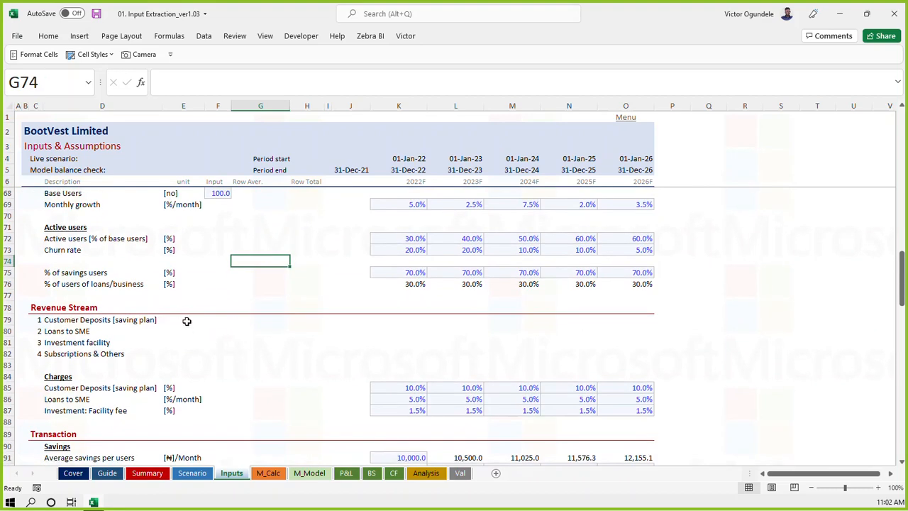
left_click(203, 306)
scroll(227, 381, "down", 3)
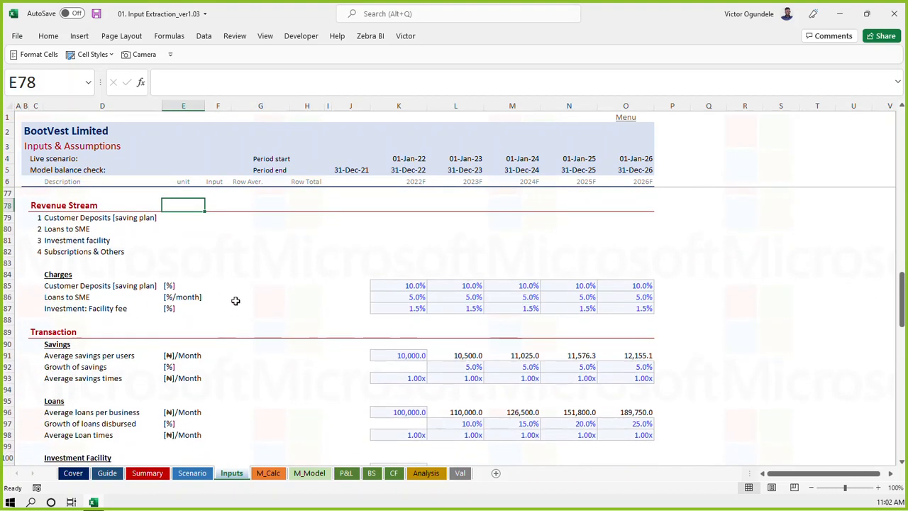
Copy the Users section heading row 83 on the M_Calc sheet to row 112, below the active users totals
left_click(270, 474)
scroll(153, 355, "up", 6)
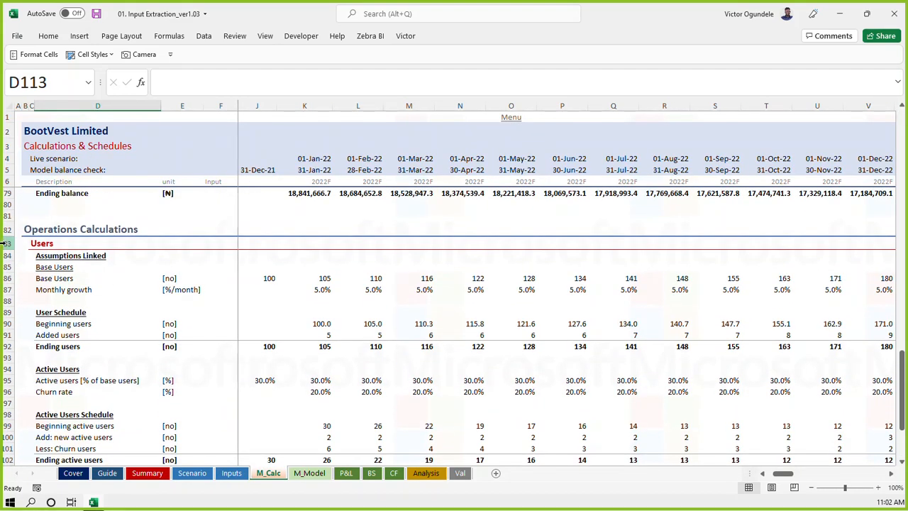
left_click(14, 243)
key("ctrl+c")
scroll(78, 297, "down", 2)
scroll(78, 297, "down", 6)
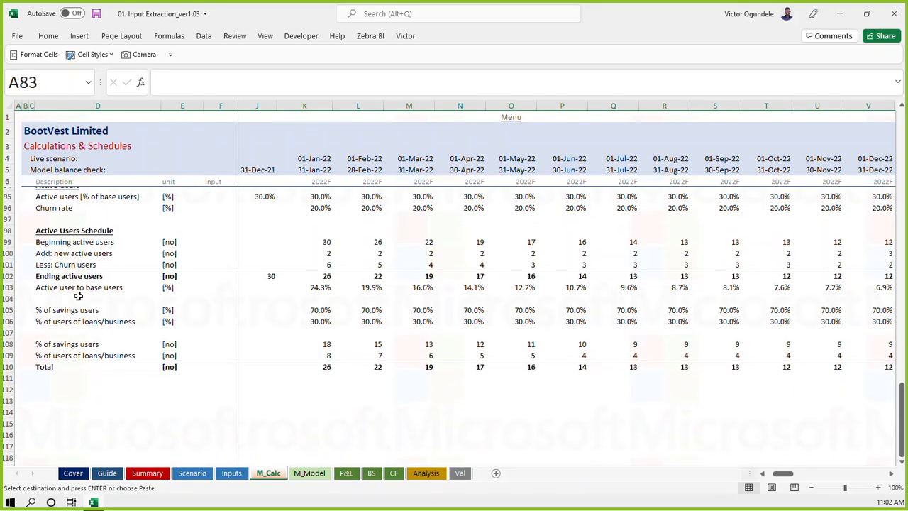
left_click(6, 284)
key("ctrl+v")
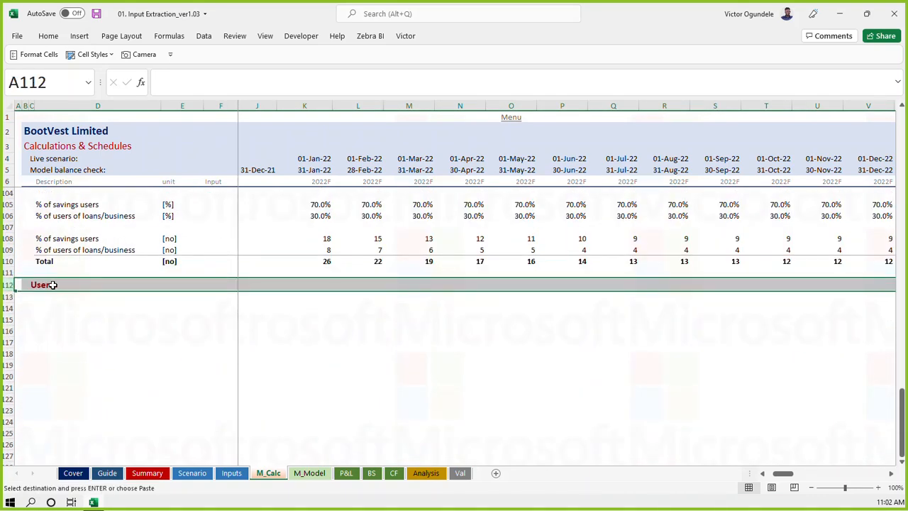
Rename the copied section heading in C112 to "Charges", matching the Inputs sheet
left_click(34, 285)
key("ctrl+Page_Up")
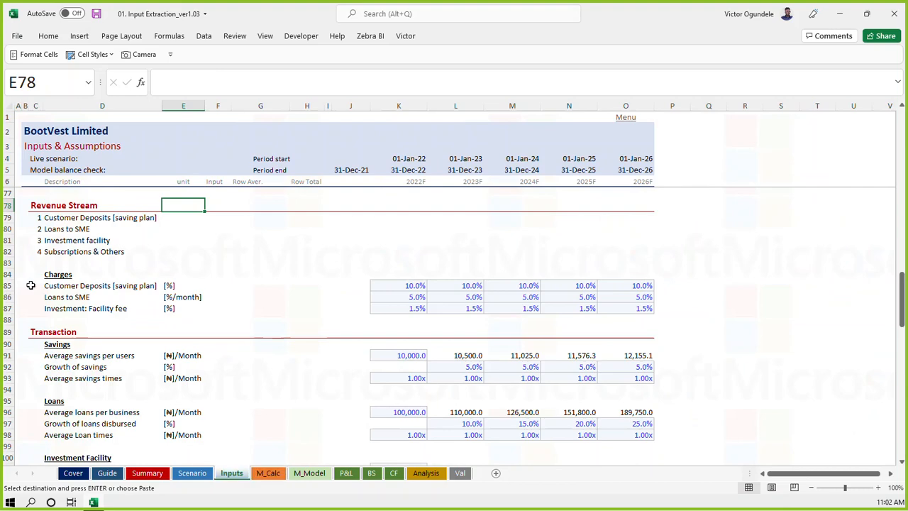
key("ctrl+Page_Down")
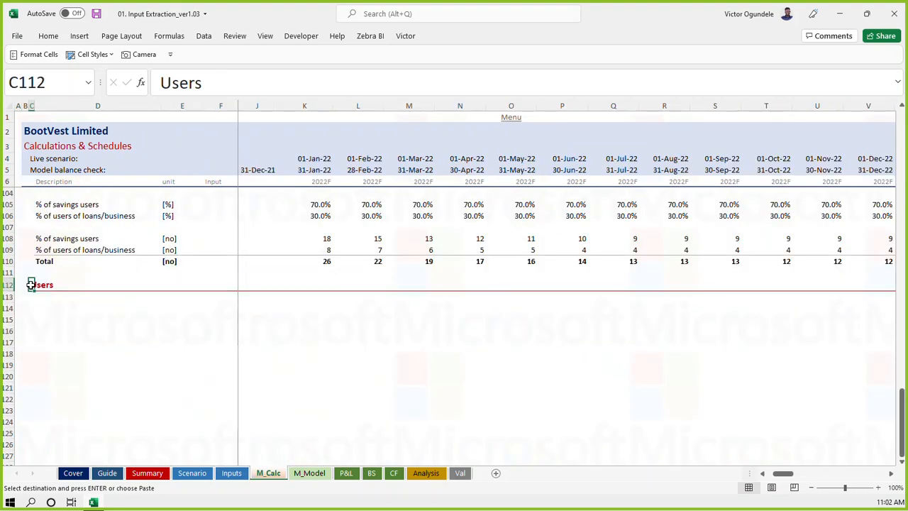
type("Charges")
key("Return")
key("Return")
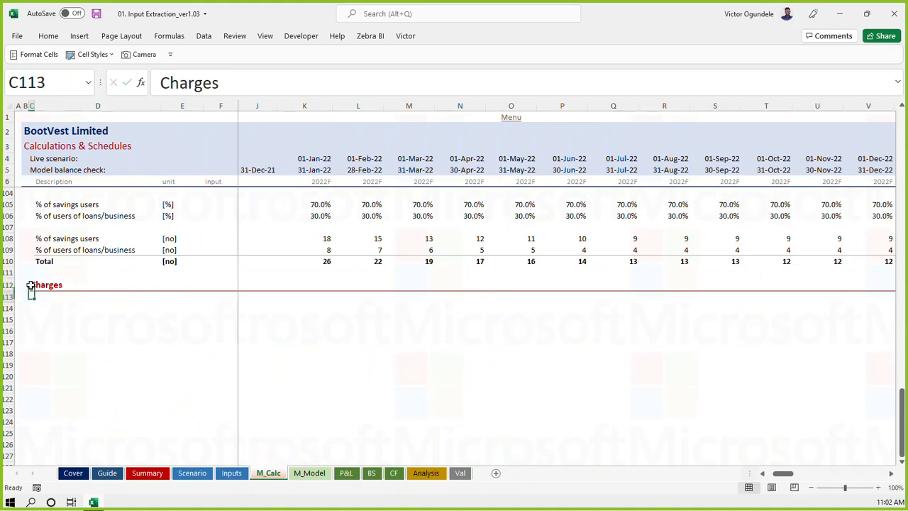
Add a bold, underlined "Assumptions Linked" subheading in D113 under Charges and save the workbook
key("Up")
key("Right")
type("Assumptions L")
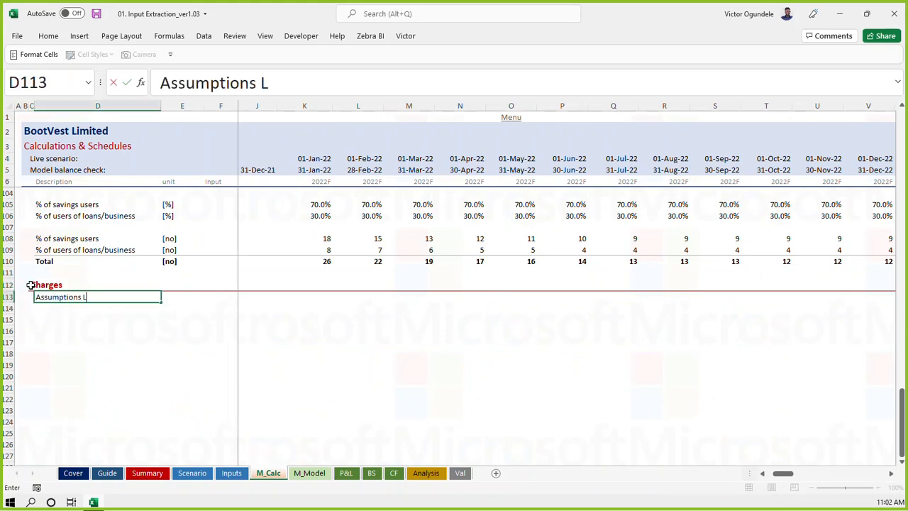
type("inked")
key("ctrl+Return")
key("ctrl+b")
key("ctrl+u")
key("ctrl+s")
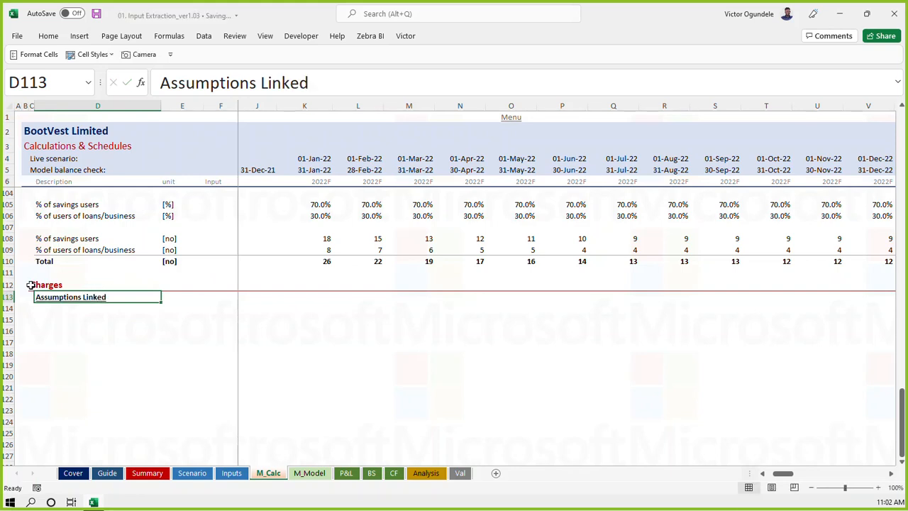
Link the descriptions in D114:D116 to the three charge labels in Inputs!D85:D87
key("Right")
key("Right")
key("Right")
key("Right")
key("Left")
key("Left")
key("Left")
key("Down")
key("Left")
key("Left")
key("Right")
type("=")
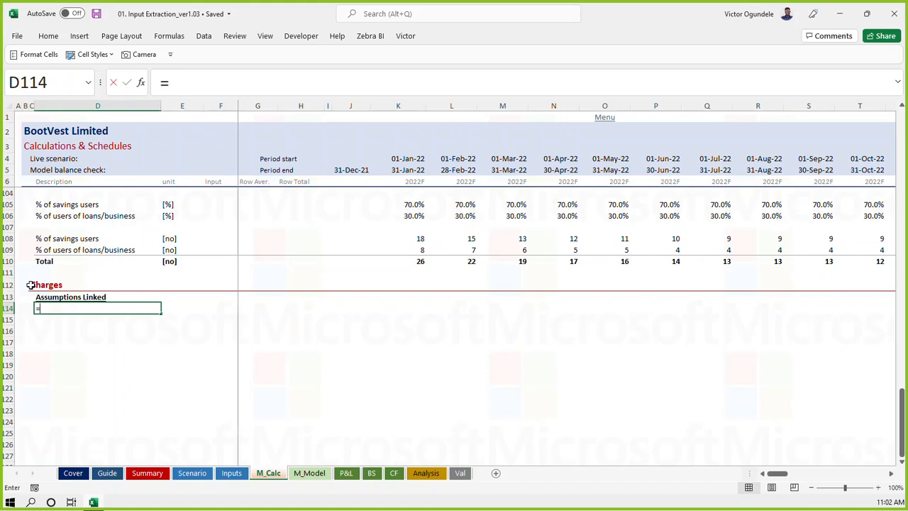
key("ctrl+Page_Up")
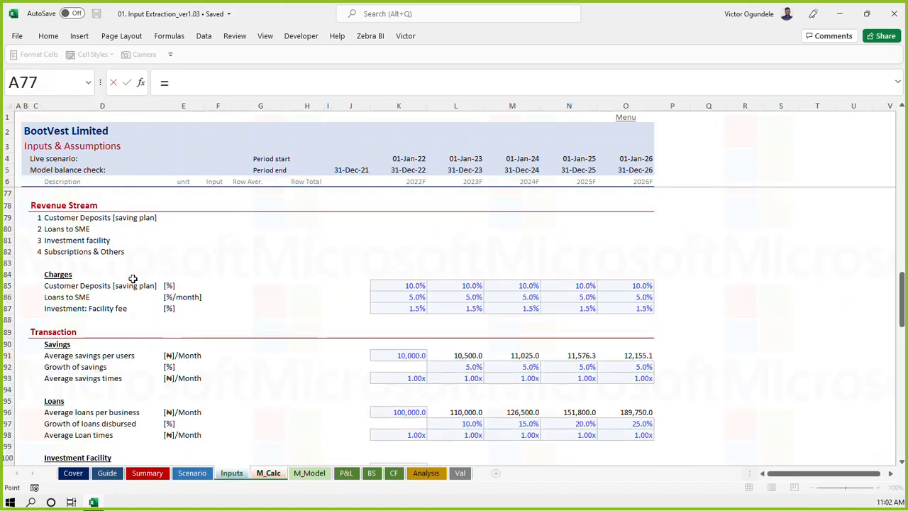
left_click(67, 287)
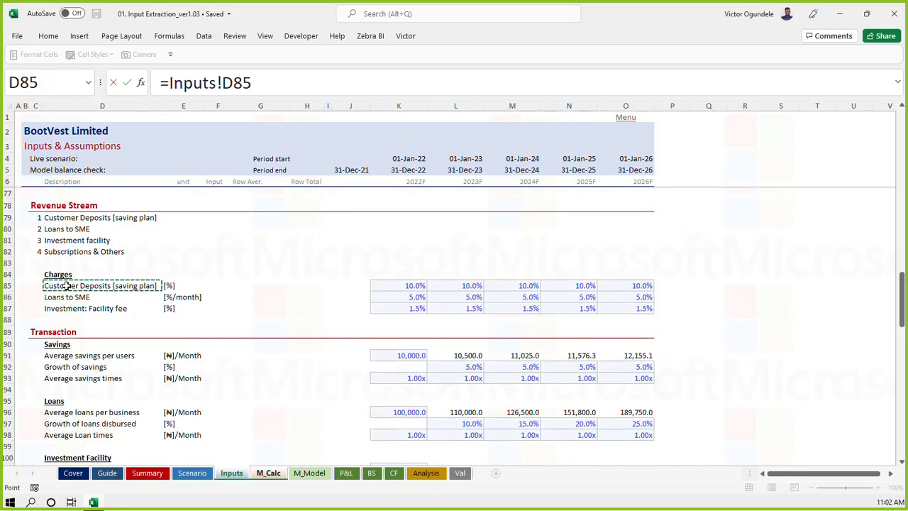
key("Return")
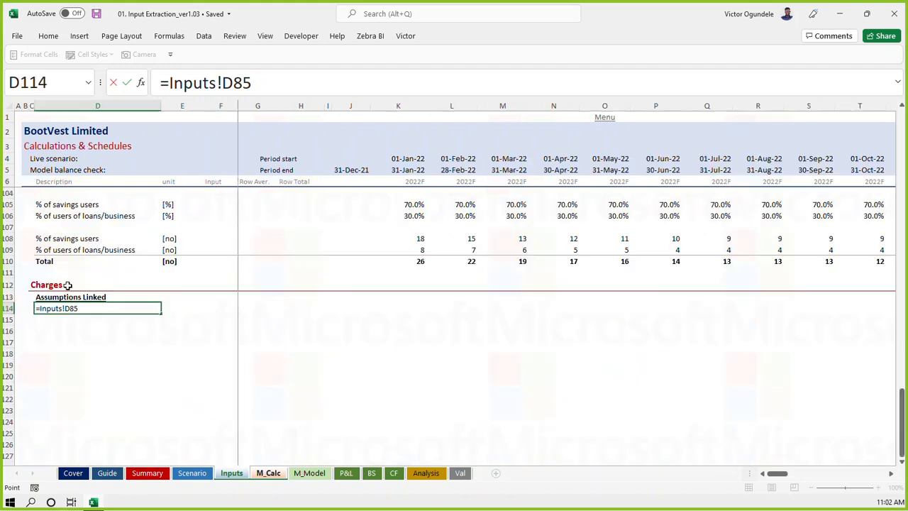
key("Return")
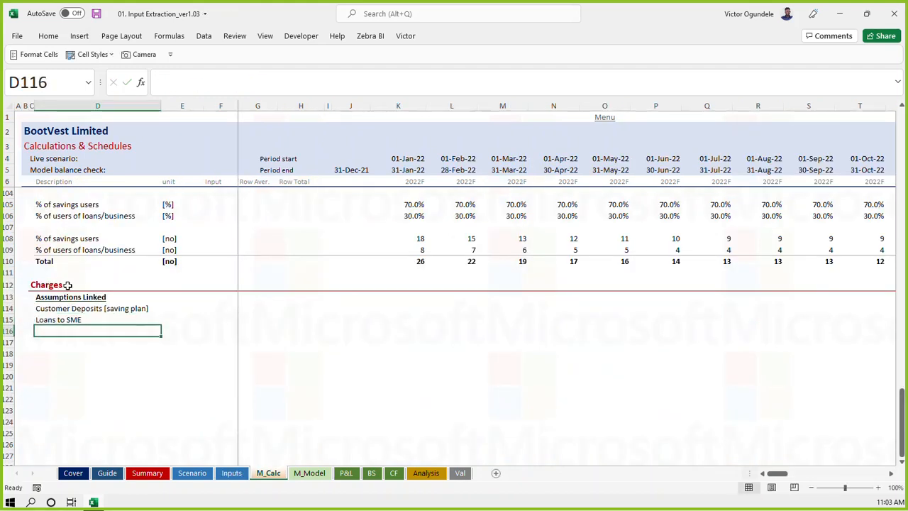
key("ctrl+d")
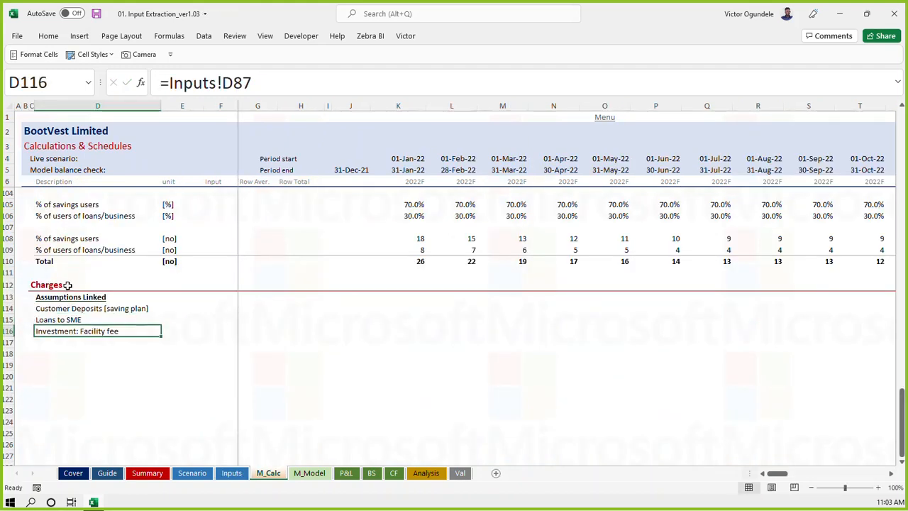
Copy the label links in D114:D116 into the unit column E114:E116
key("Up")
key("Up")
key("shift+Down")
key("shift+Down")
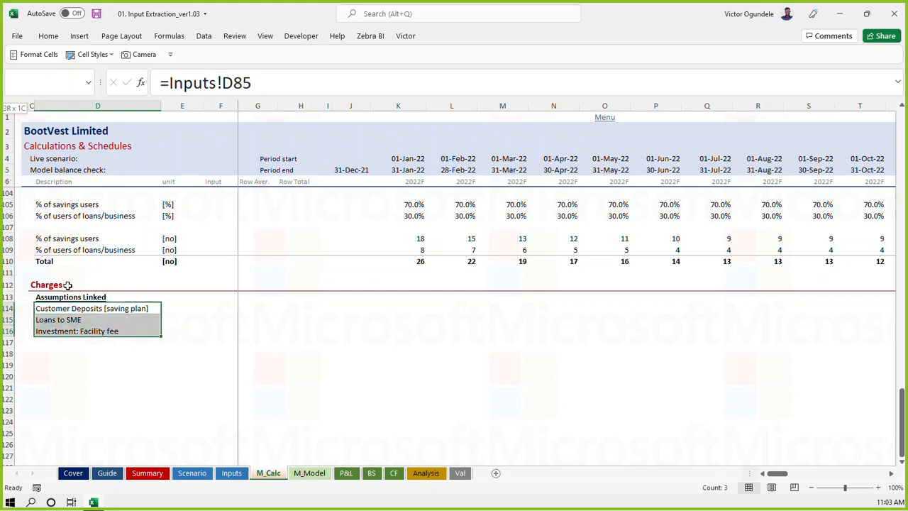
key("ctrl+c")
key("Right")
key("ctrl+v")
key("Escape")
Copy the LOOKUP formula for the savings users percentage in K105 to K114 on the Customer Deposits row
key("Right")
key("Right")
key("Right")
key("Right")
key("Right")
key("Right")
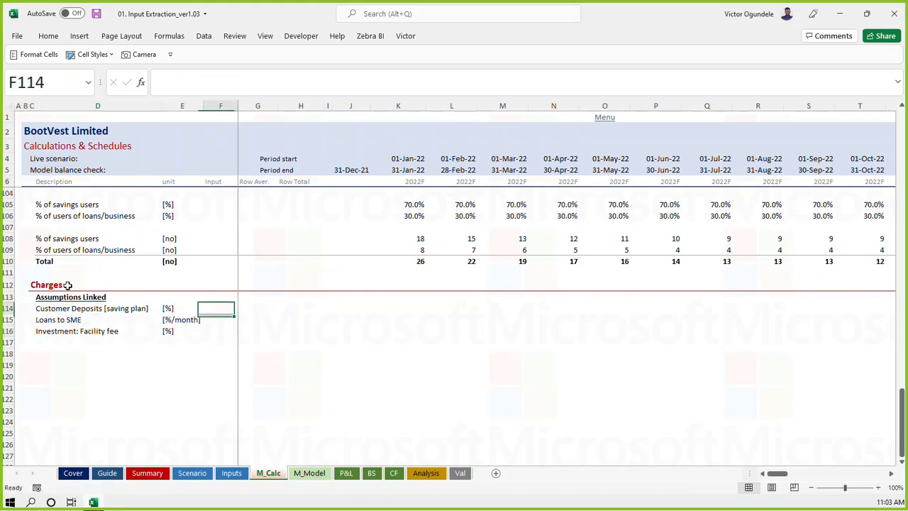
key("Up")
key("Up")
key("Up")
key("Up")
key("Up")
key("Up")
key("Up")
key("Up")
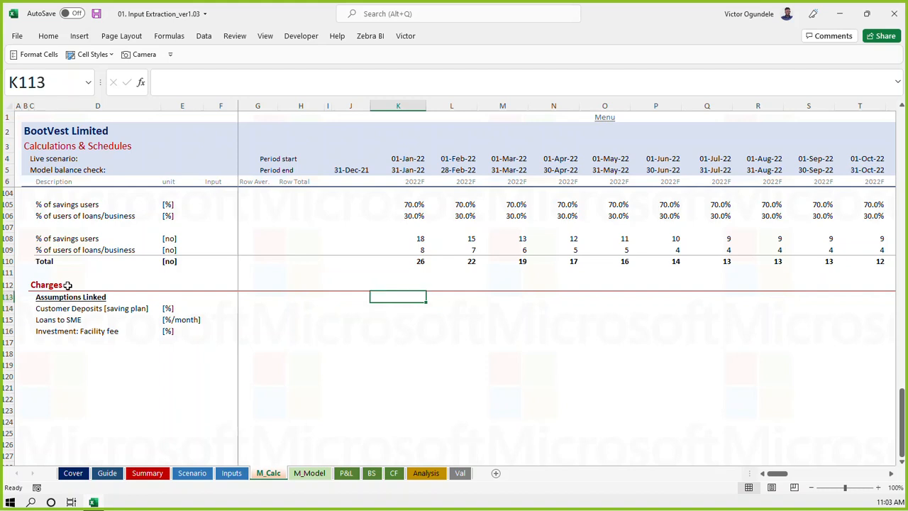
key("Up")
key("Up")
key("Down")
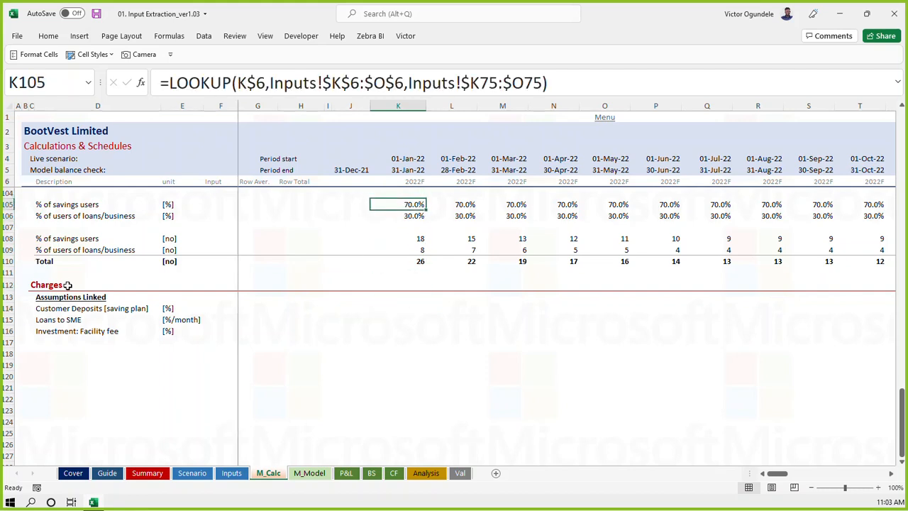
key("ctrl+c")
key("Down")
key("Down")
key("Down")
key("Down")
key("Down")
key("Down")
key("Down")
key("Down")
key("Down")
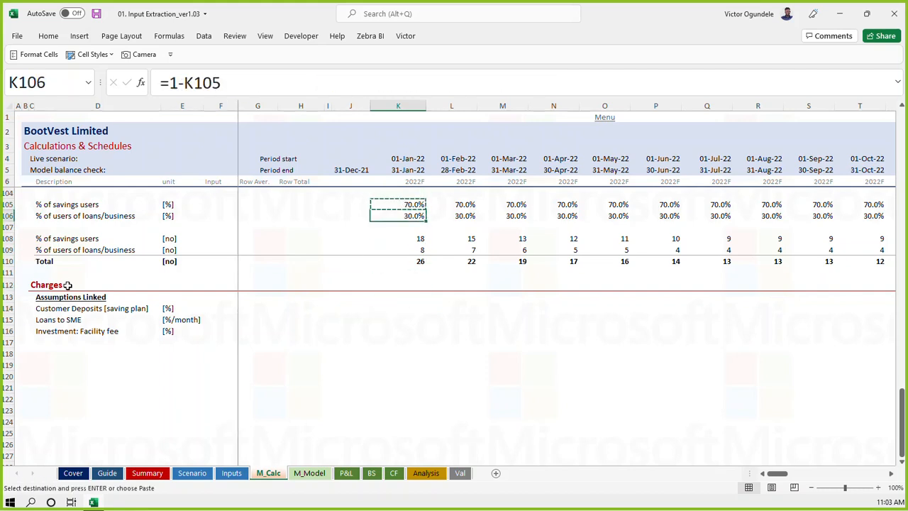
key("ctrl+v")
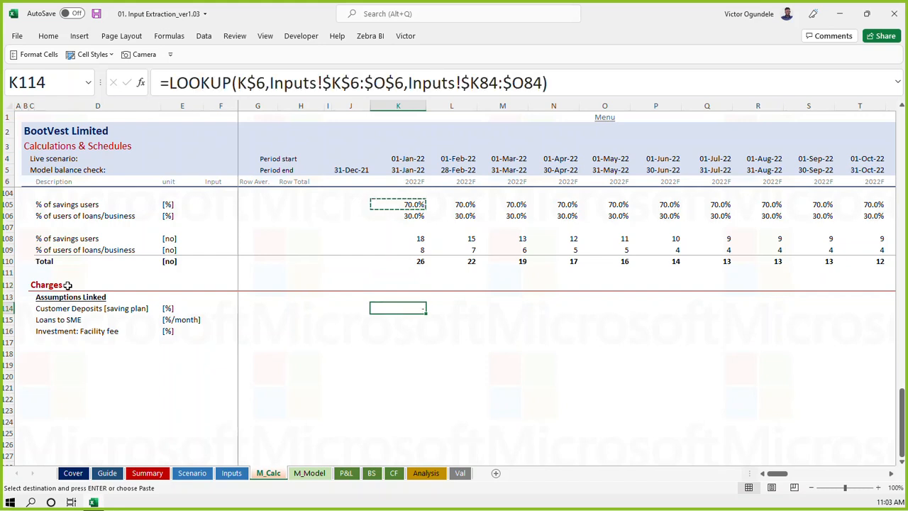
Check the Customer Deposits row on the Inputs sheet and correct the result range in K114's LOOKUP to Inputs!$K85:$O85
key("ctrl+Page_Up")
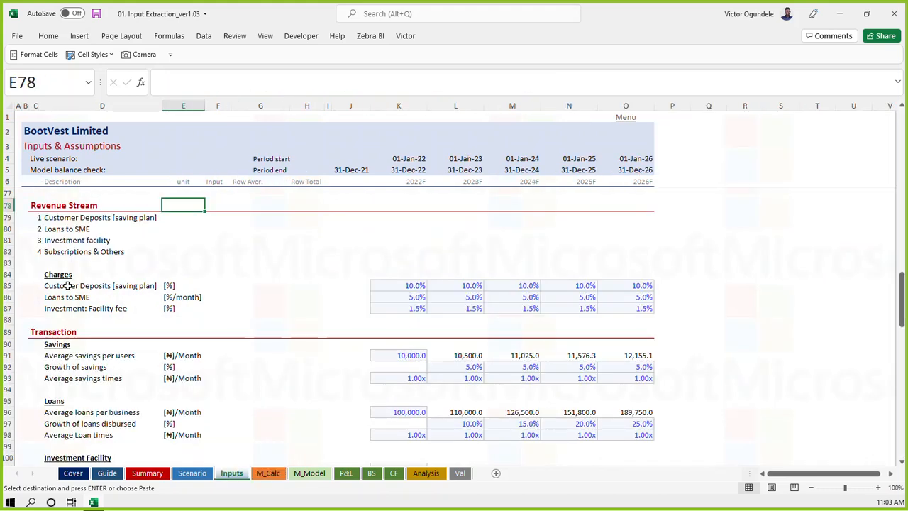
left_click(9, 285)
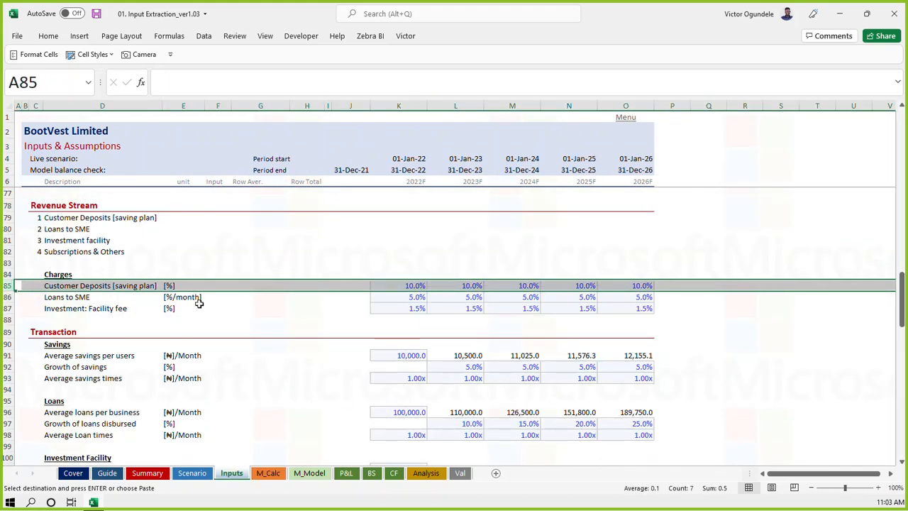
left_click(367, 286)
key("ctrl+Page_Down")
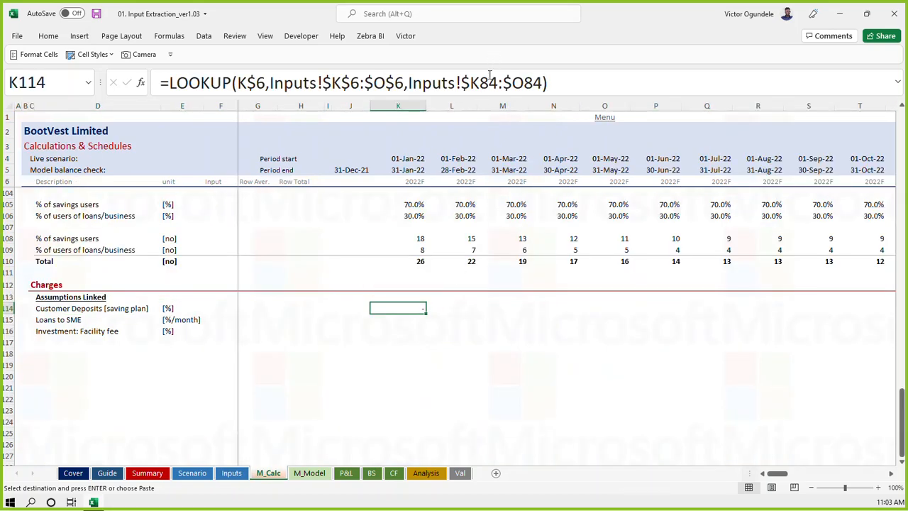
left_click(490, 76)
key("shift+Right")
type("5")
key("shift+Right")
type("5")
key("ctrl+Return")
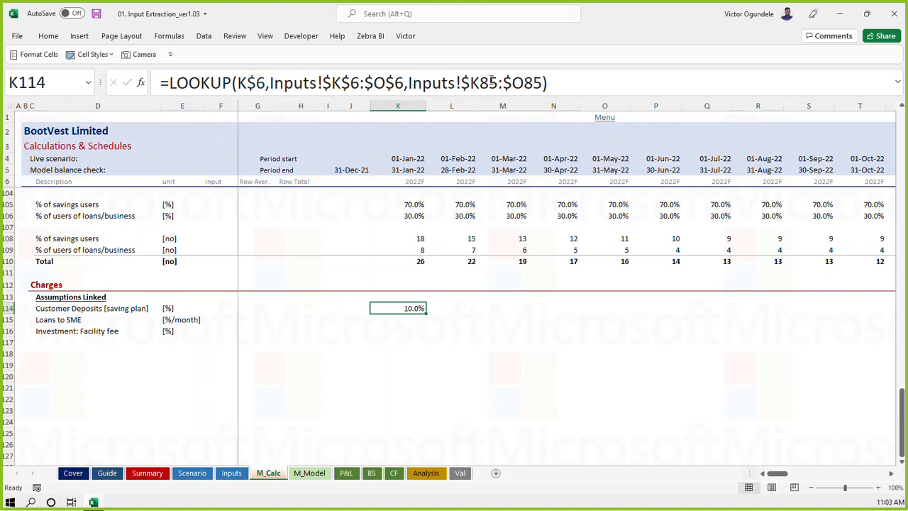
Fill the Customer Deposits LOOKUP from K114 across row 114 through December 2026
key("ctrl+shift+Right")
key("ctrl+r")
key("Left")
key("Right")
key("Right")
Fill the LOOKUP down to K115:K116 for Loans to SME and Investment: Facility fee, and across both rows through December 2026
key("Down")
key("Left")
key("ctrl+d")
key("Down")
key("ctrl+d")
key("Up")
key("shift+Down")
key("ctrl+shift+Right")
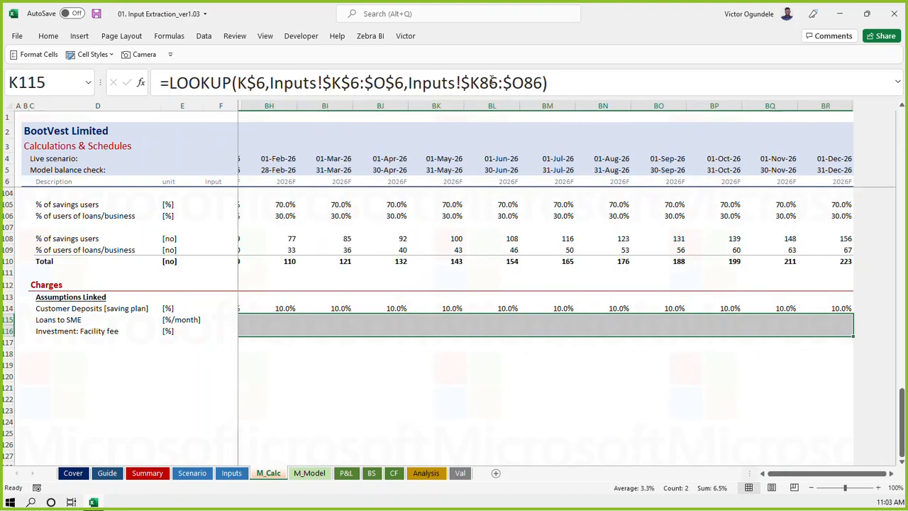
key("ctrl+r")
key("Left")
key("Right")
key("Right")
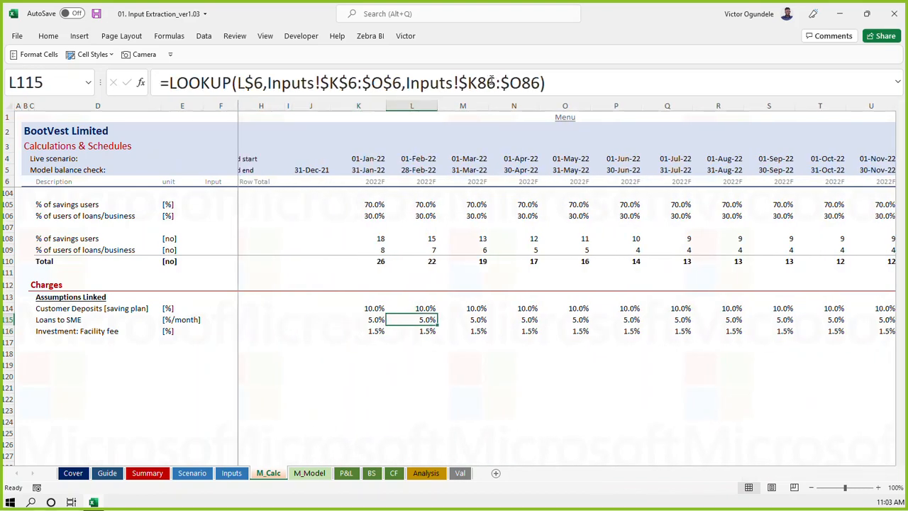
Check the Charges and Transaction sections on the Inputs sheet and rename the M_Calc heading in C112 as Charges & Transactions
key("ctrl+Page_Up")
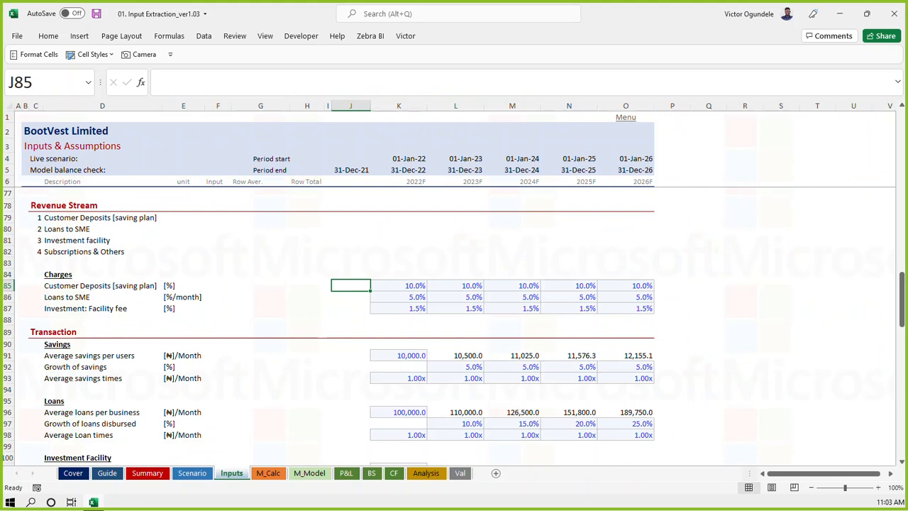
key("alt+Tab")
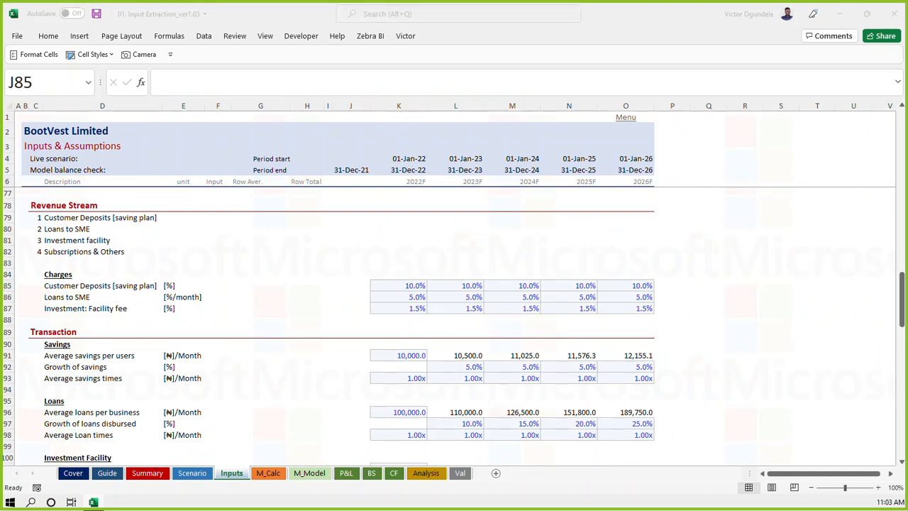
key("alt+Tab")
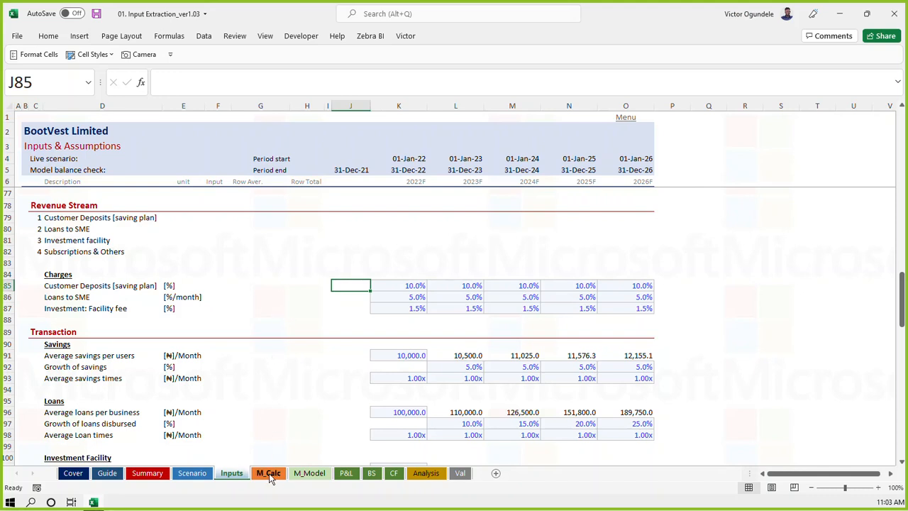
left_click(327, 378)
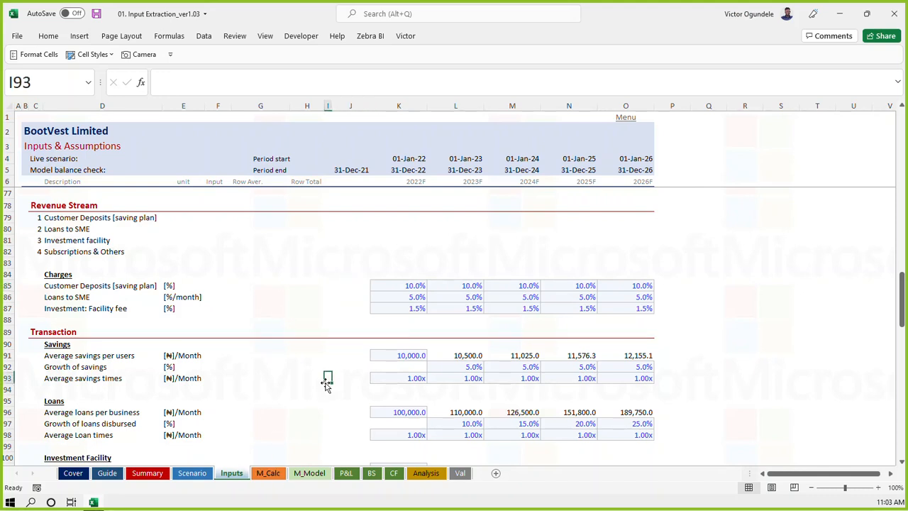
scroll(326, 383, "down", 3)
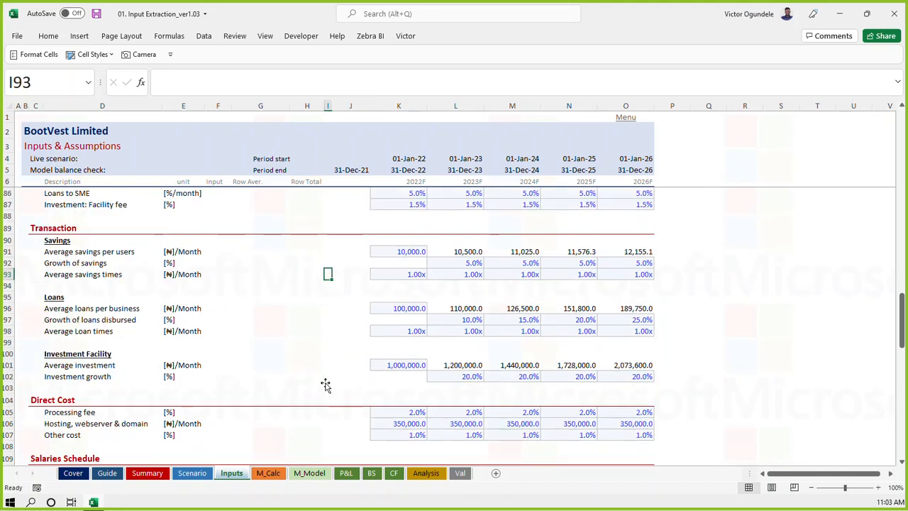
left_click(269, 473)
left_click(38, 360)
key("Left")
key("Up")
key("Right")
key("Up")
key("Up")
key("Left")
key("Up")
key("Up")
key("Up")
key("Up")
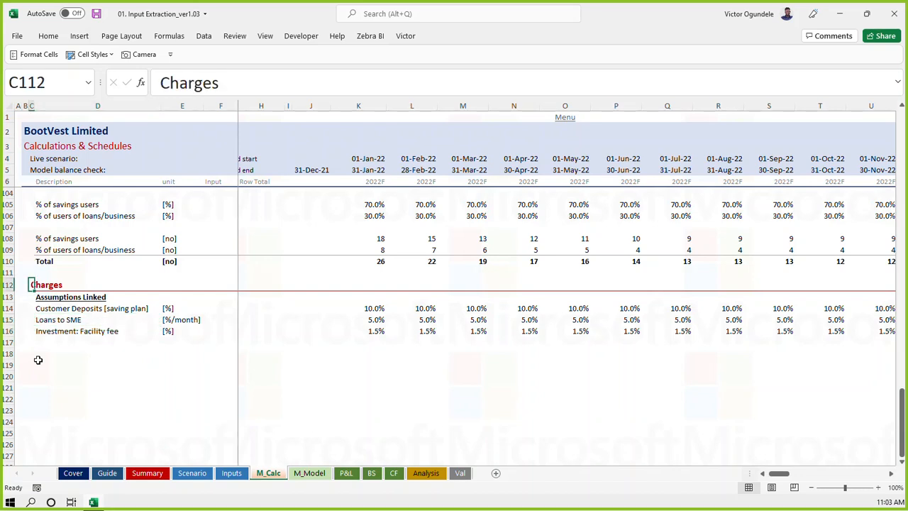
key("F2")
type("& Transactions")
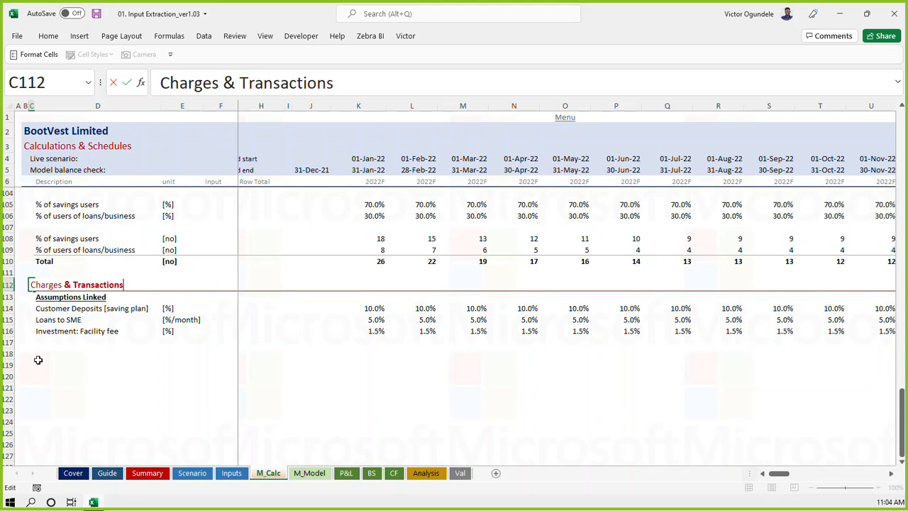
key("Return")
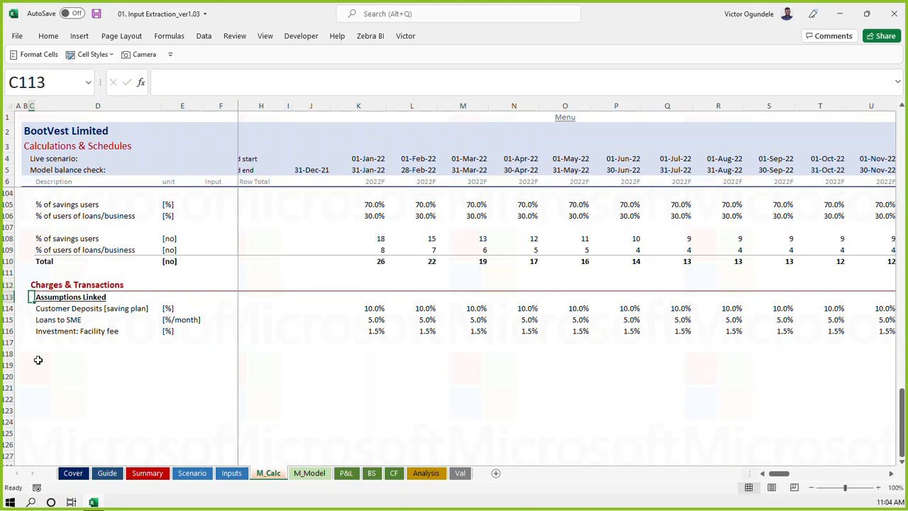
Add a bold, underlined Savings subheading in D118 and save the workbook
left_click(59, 352)
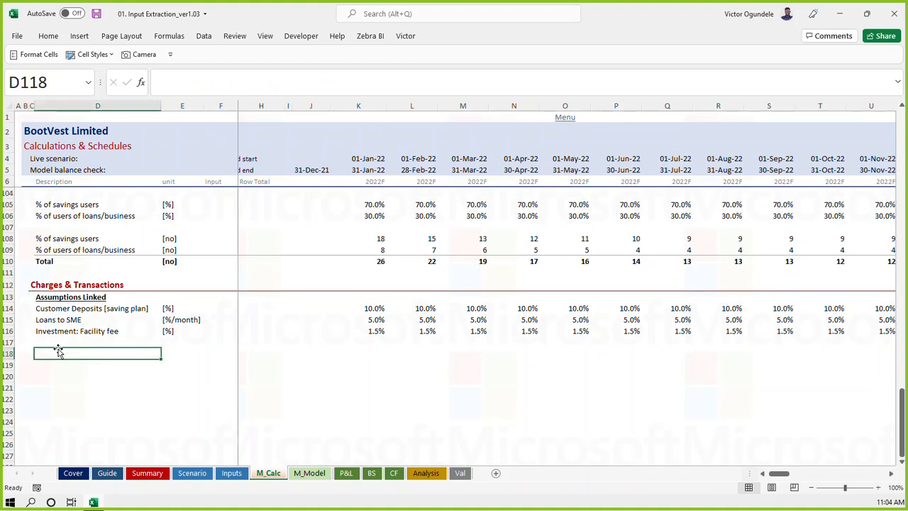
key("ctrl+Page_Up")
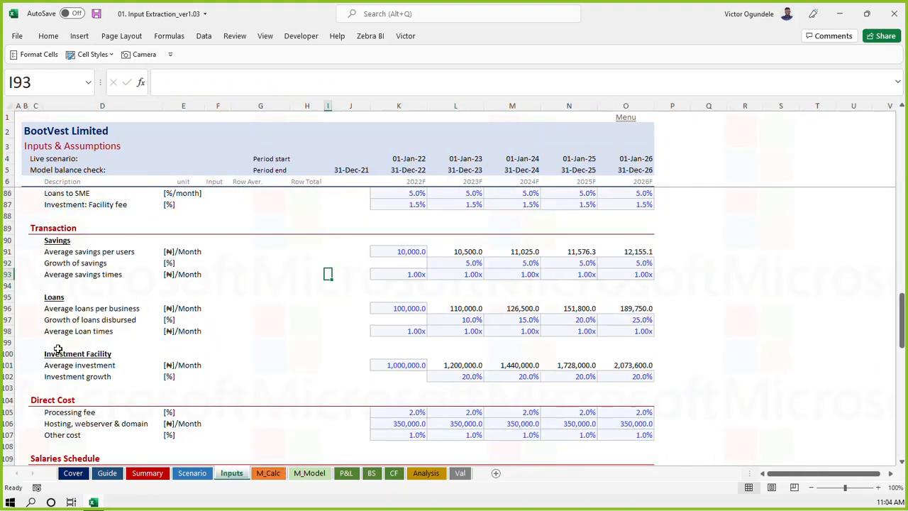
key("ctrl+Page_Down")
type("Sa")
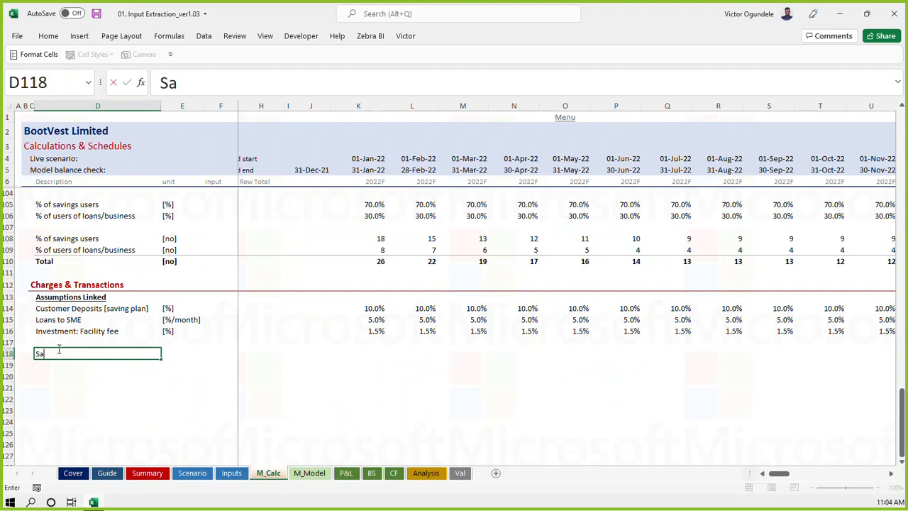
type("vings")
key("ctrl+Return")
key("ctrl+b")
key("ctrl+u")
key("ctrl+s")
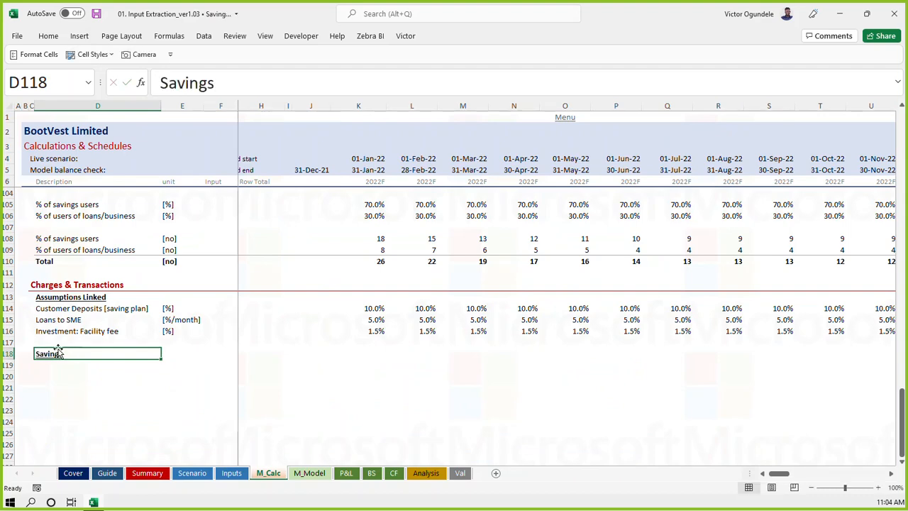
Link D119 to the Average savings per users label in Inputs!D91 and copy the link to E119 for the unit
key("Down")
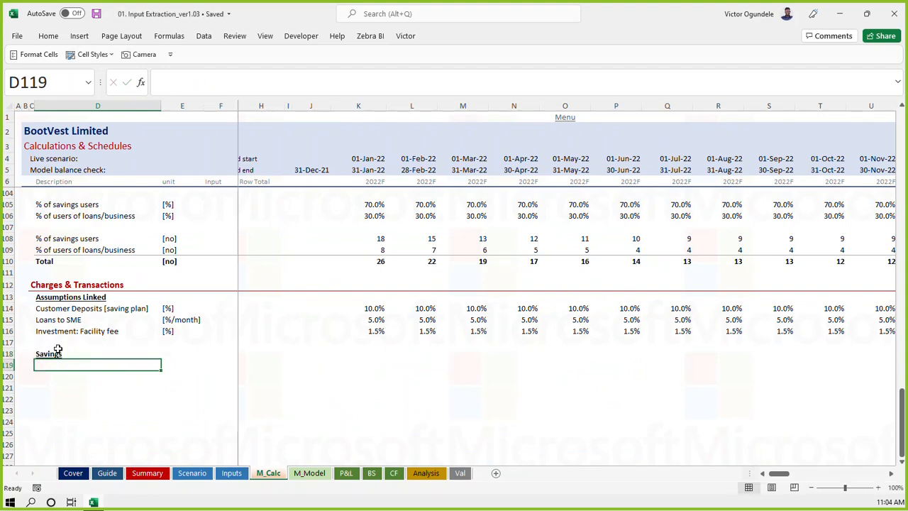
key("ctrl+Page_Up")
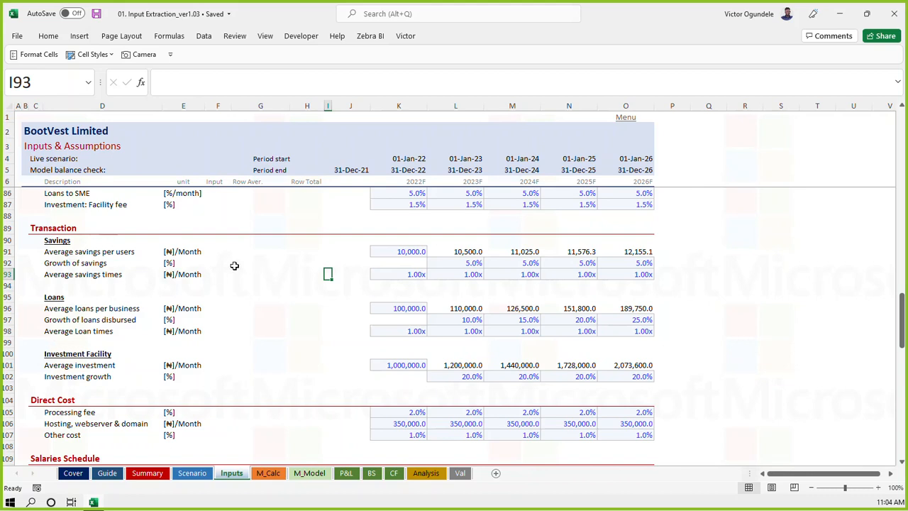
left_click(85, 254)
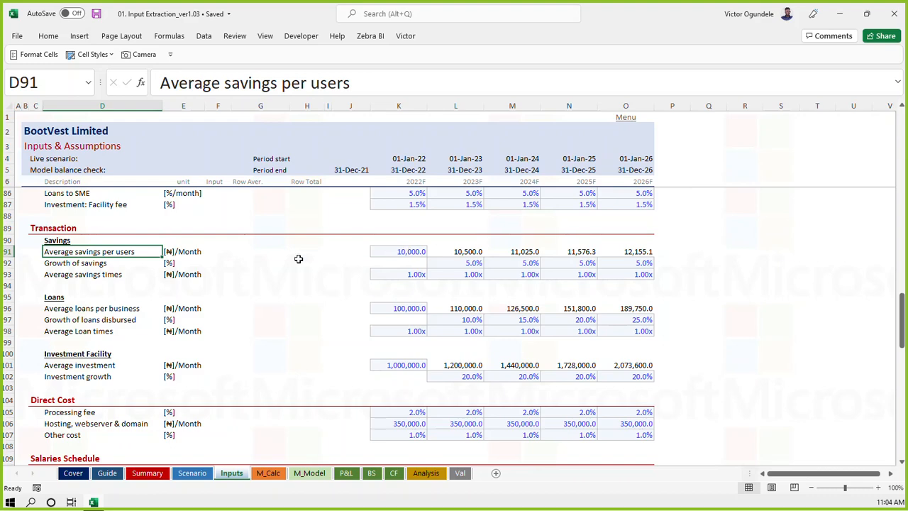
key("ctrl+Page_Down")
type("=")
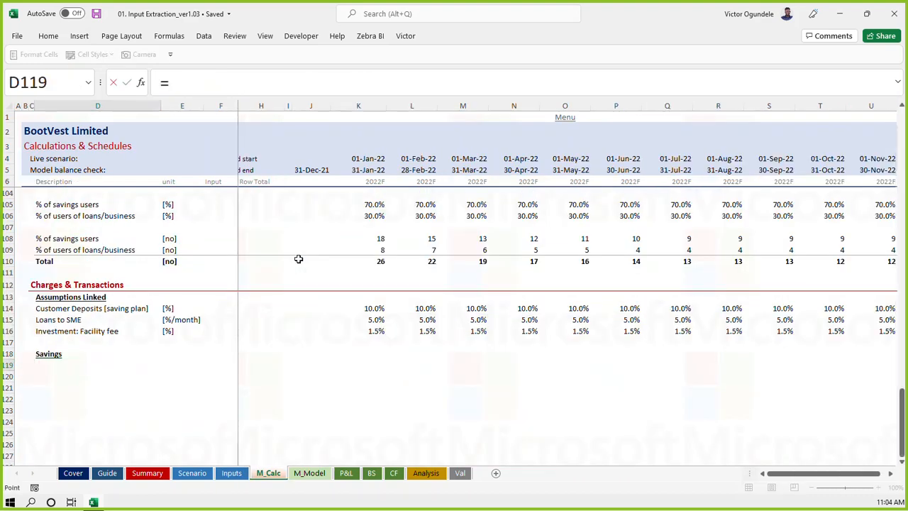
key("ctrl+Page_Up")
left_click(71, 252)
key("Return")
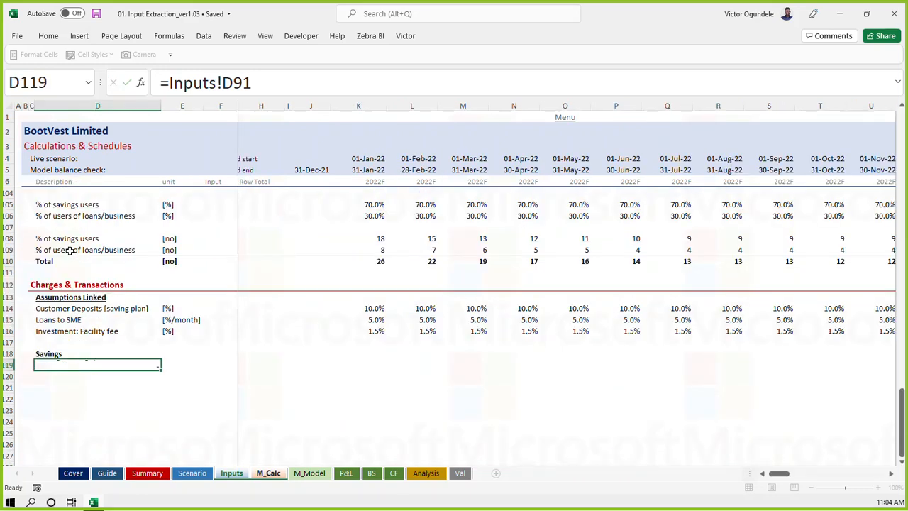
key("ctrl+c")
key("Right")
key("ctrl+v")
Copy the LOOKUP formula for the investment facility fee in K116 to K119 on the Average savings per users row
key("Right")
key("Right")
key("Right")
key("Right")
key("Right")
key("Right")
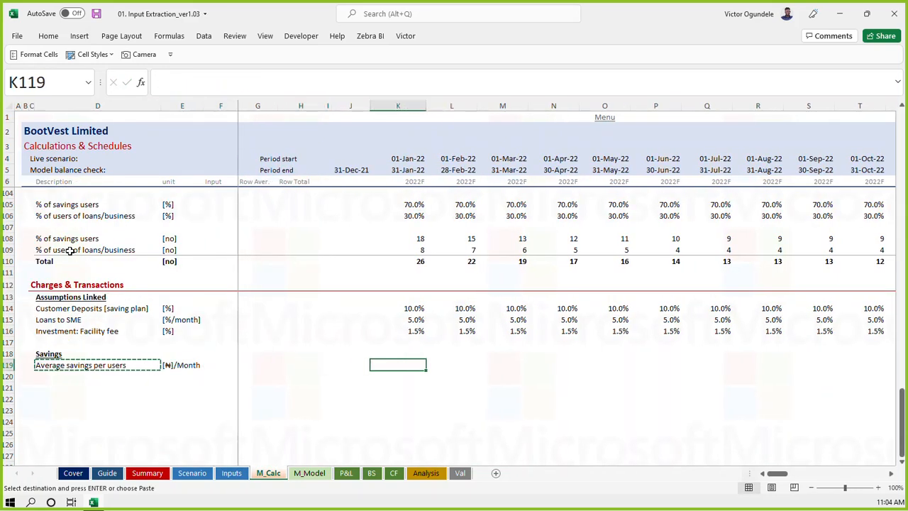
key("Up")
key("Up")
key("Up")
key("ctrl+c")
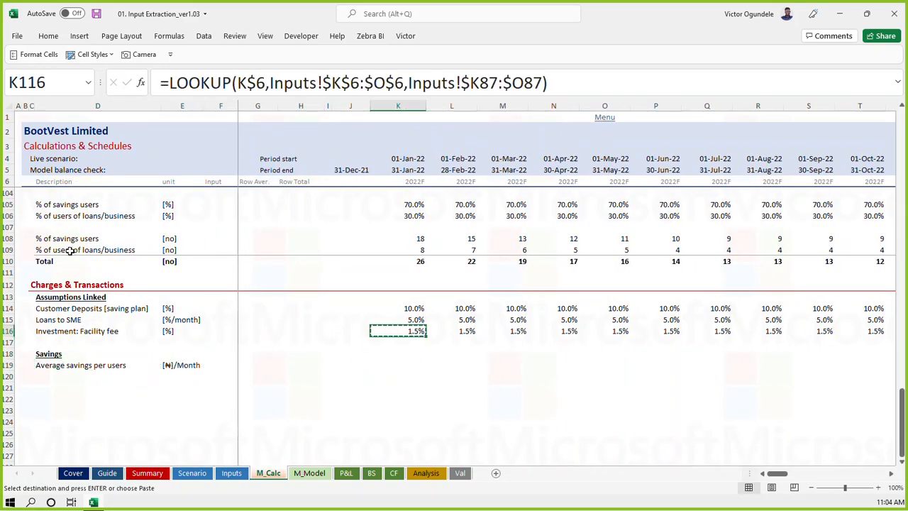
key("Down")
key("Down")
key("Down")
key("ctrl+v")
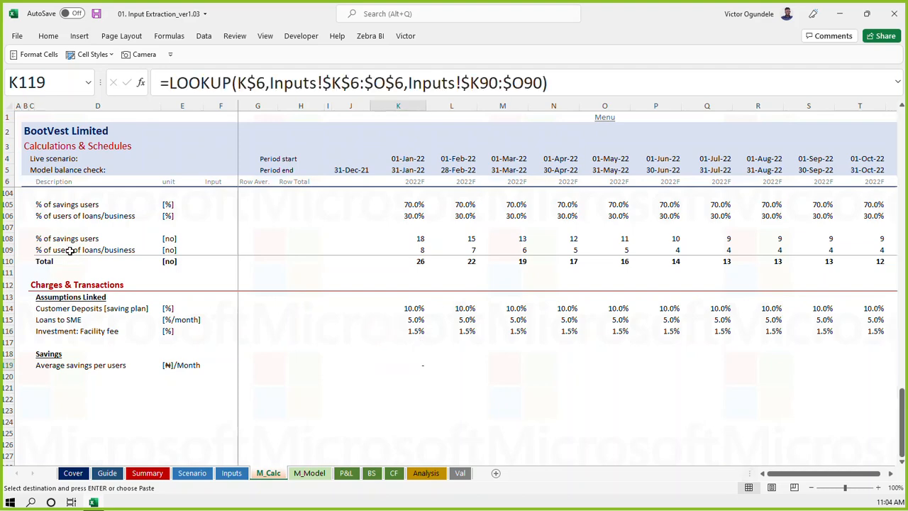
Check the average savings row on the Inputs sheet and correct the result range in K119's LOOKUP to Inputs!$K91:$O91
key("ctrl+Page_Up")
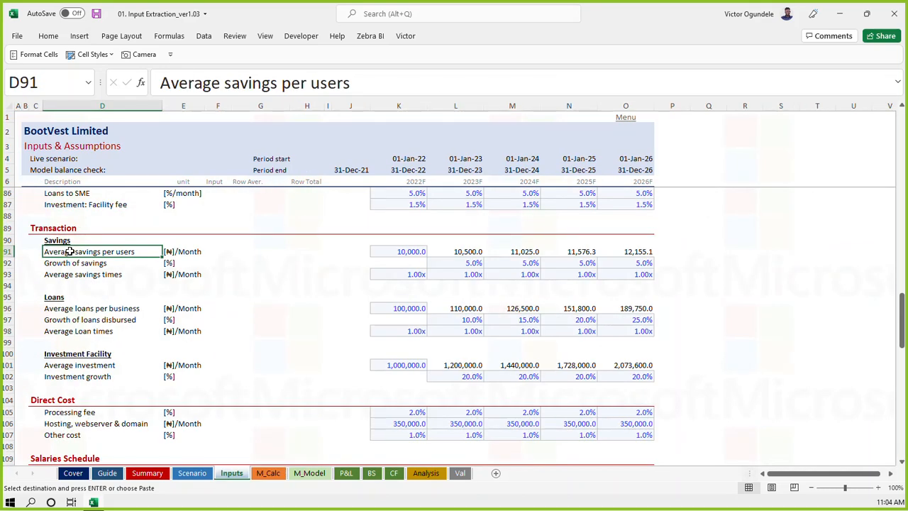
key("ctrl+Page_Down")
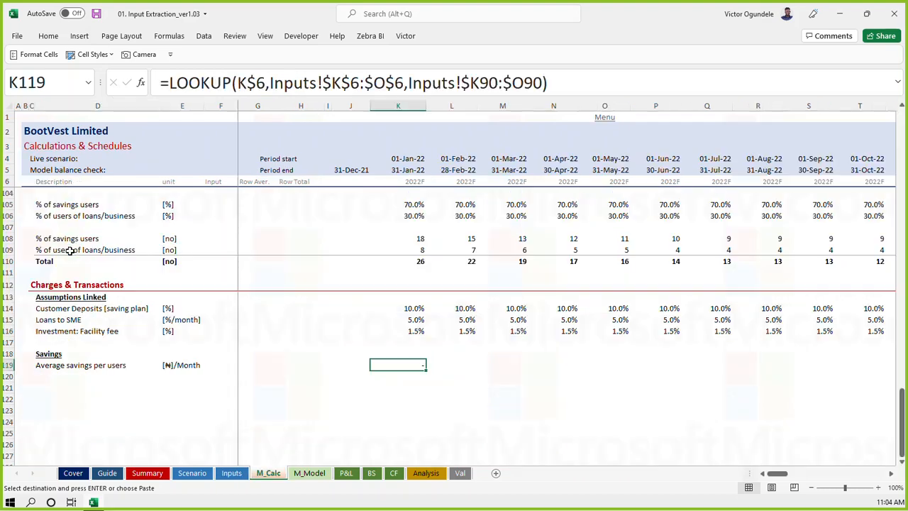
left_click(500, 83)
key("BackSpace")
type("1")
key("BackSpace")
type("1")
key("Return")
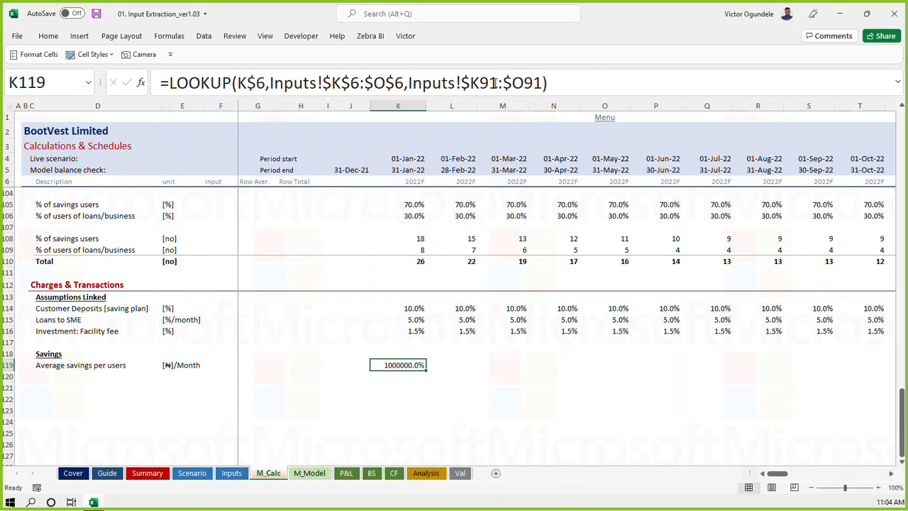
Format K119 as a number with thousands separators and one decimal, and fill it across row 119 through December 2026
key("ctrl+shift+1")
key("alt+h")
key("9")
key("ctrl+shift+End")
key("ctrl+r")
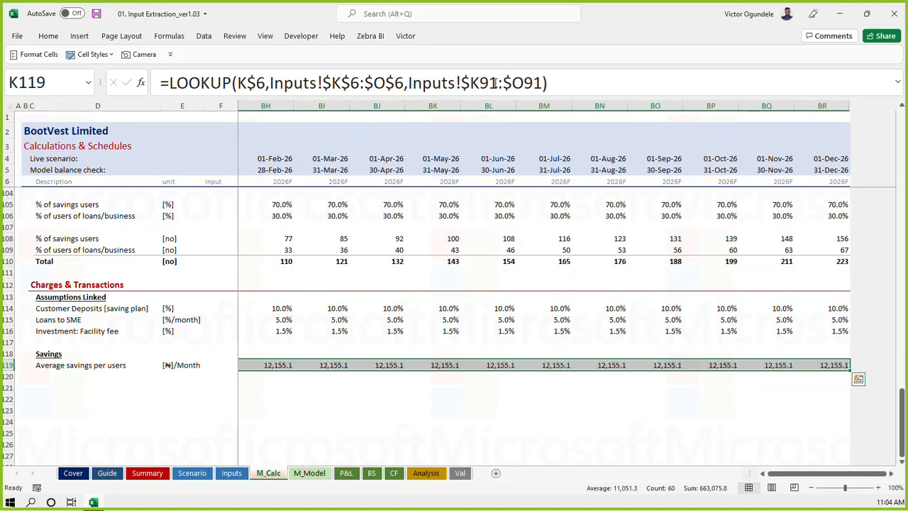
Check both ends of the filled Average savings per users row and save the workbook
key("ctrl+Left")
key("ctrl+Right")
key("Right")
key("Right")
key("Right")
key("Left")
key("Left")
key("Left")
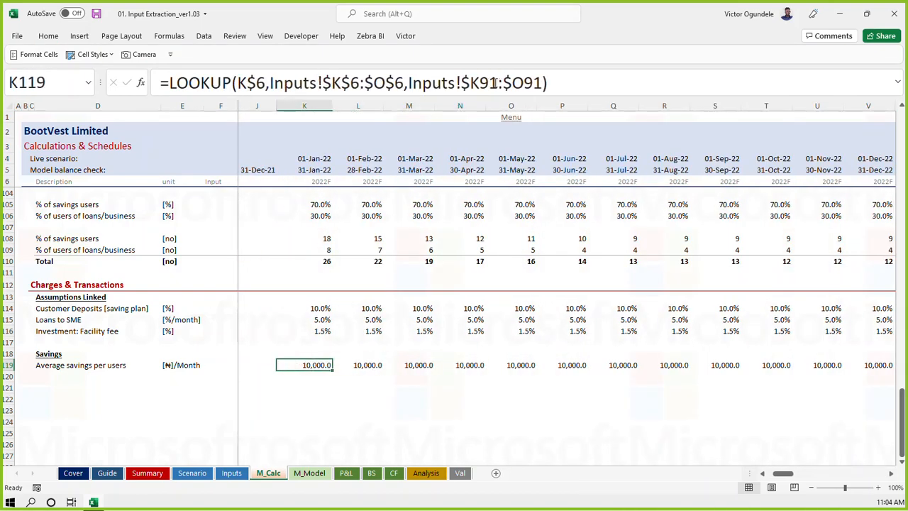
key("ctrl+Left")
key("ctrl+Left")
key("ctrl+s")
Link D120 to the % of savings users label in D108 and copy the link to E120 for the unit
key("Down")
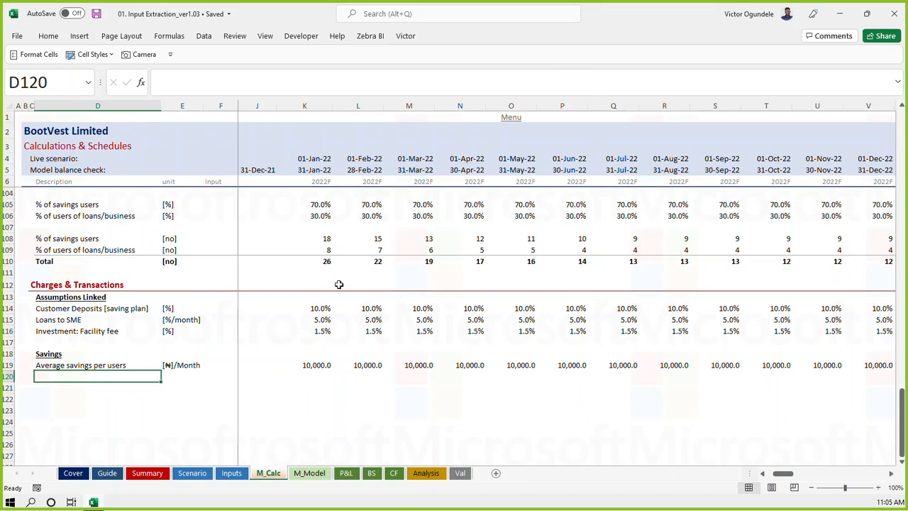
left_click(120, 298)
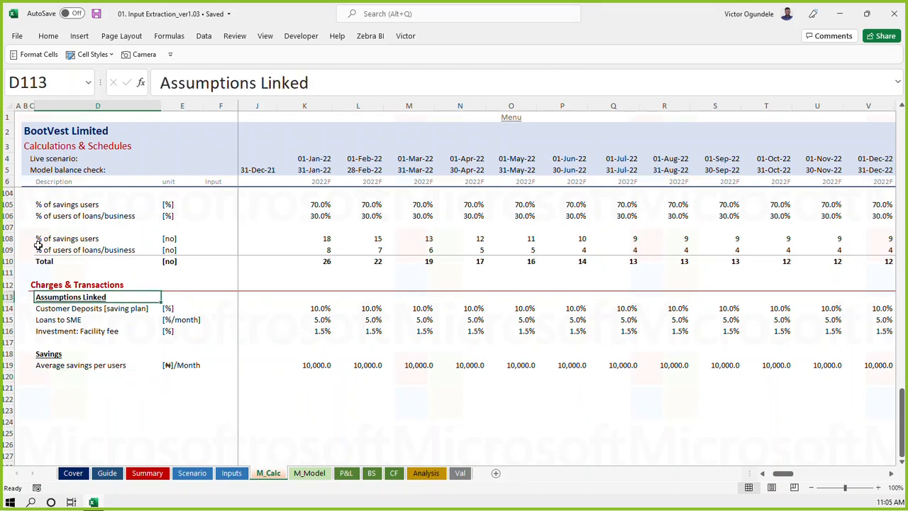
left_click(51, 376)
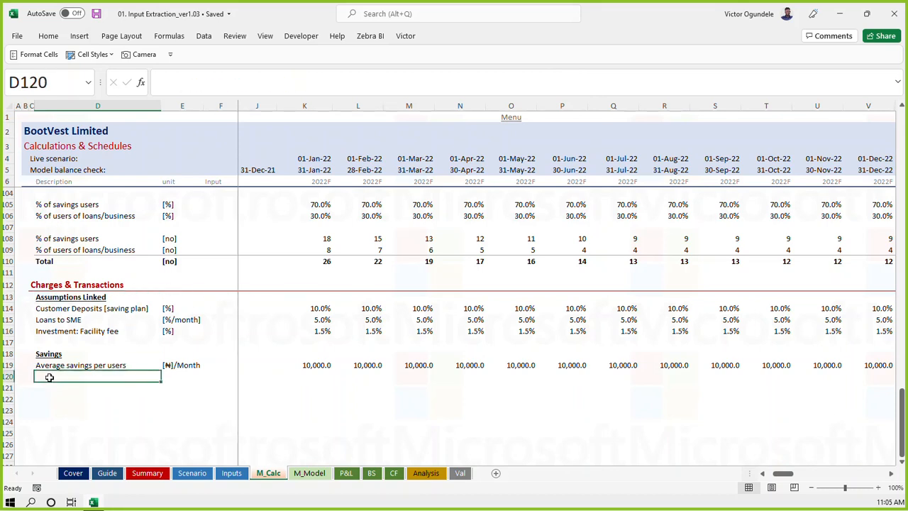
type("=")
key("Up")
key("Up")
key("Up")
key("Up")
key("Up")
key("Up")
key("Up")
key("Up")
key("Up")
key("Up")
key("Up")
key("Up")
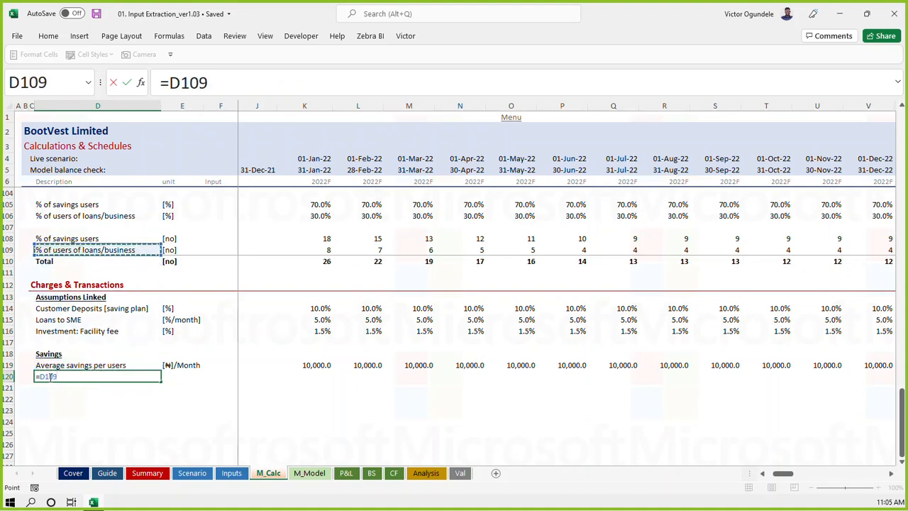
key("Return")
key("ctrl+v")
Copy the link from D120 into K120 so that January 2022 references K108
key("Right")
key("Right")
key("Right")
key("Right")
key("Right")
key("Right")
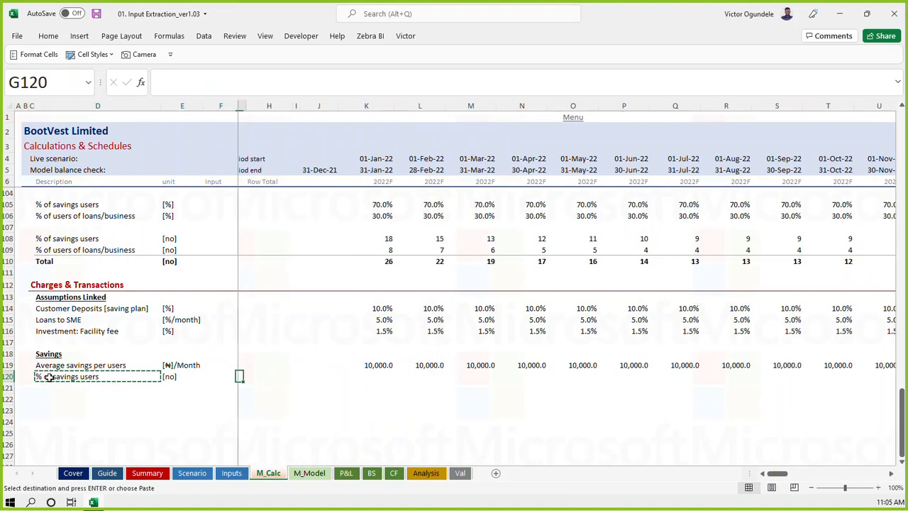
key("ctrl+v")
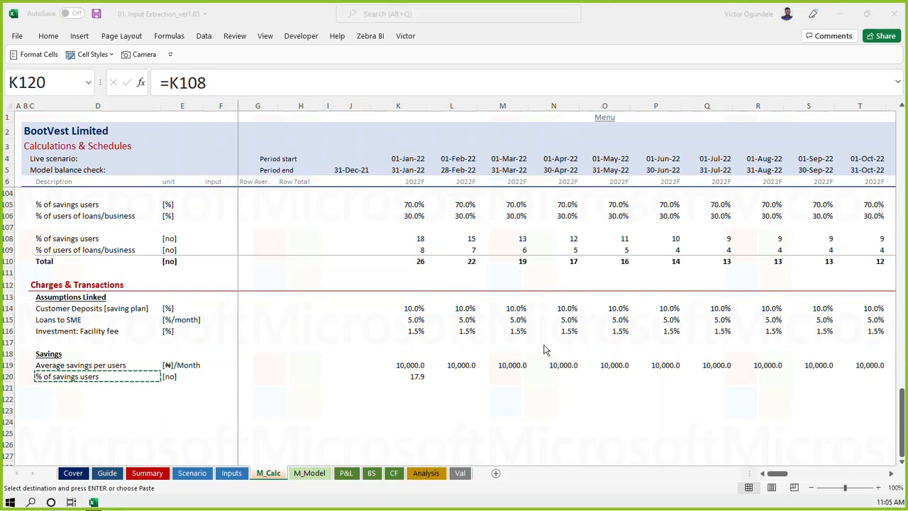
Format K120 as a whole number in the red, bordered cell style and fill it across the monthly columns of row 120
left_click(419, 378)
key("Escape")
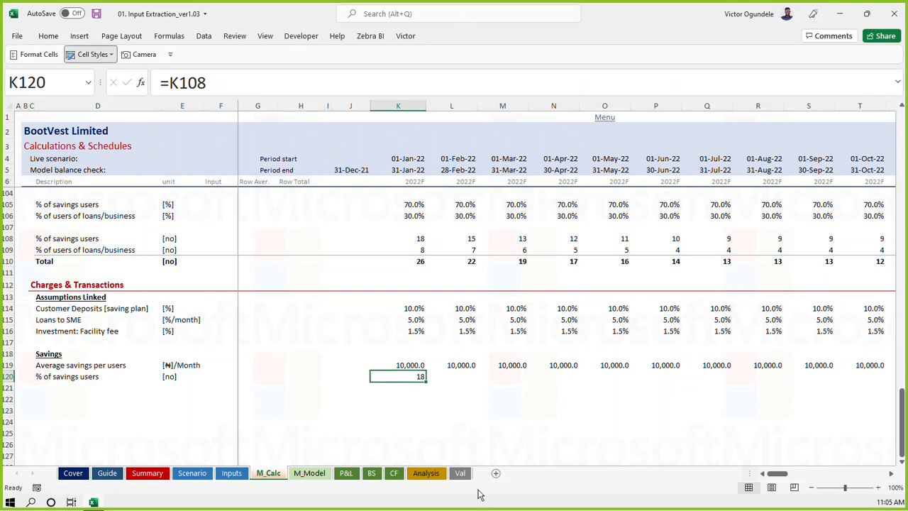
left_click(90, 54)
left_click(289, 163)
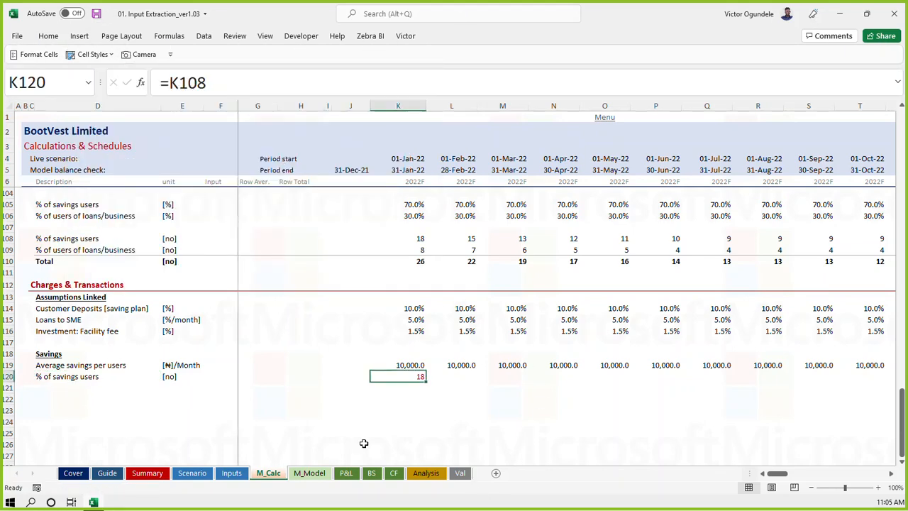
key("ctrl+shift+Right")
key("ctrl+r")
Label the row below % of savings users as "Total savings" in D121
key("Left")
key("Left")
key("Left")
key("Left")
key("Left")
key("Left")
key("Left")
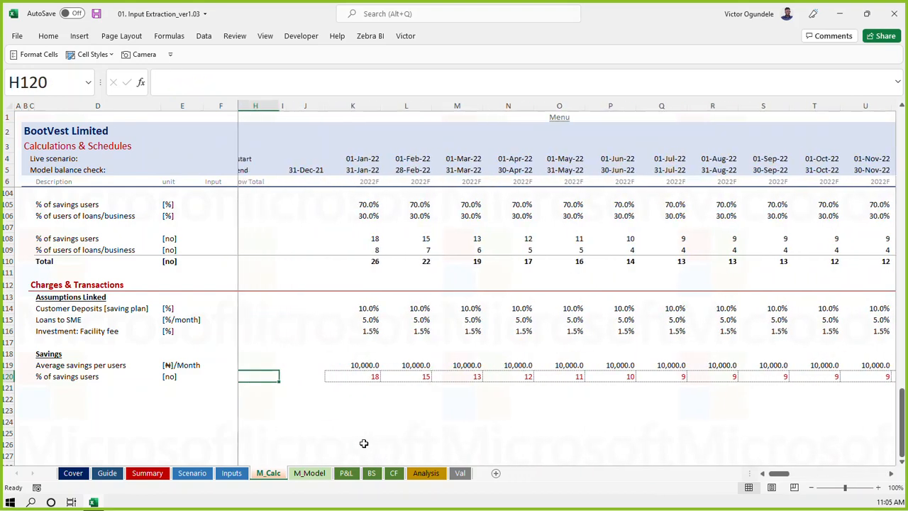
key("Down")
type("Tota")
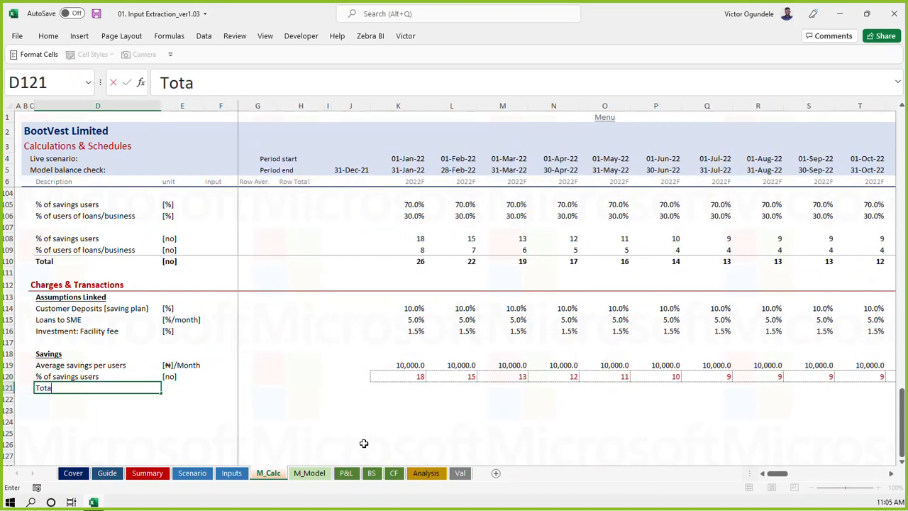
type("l savings")
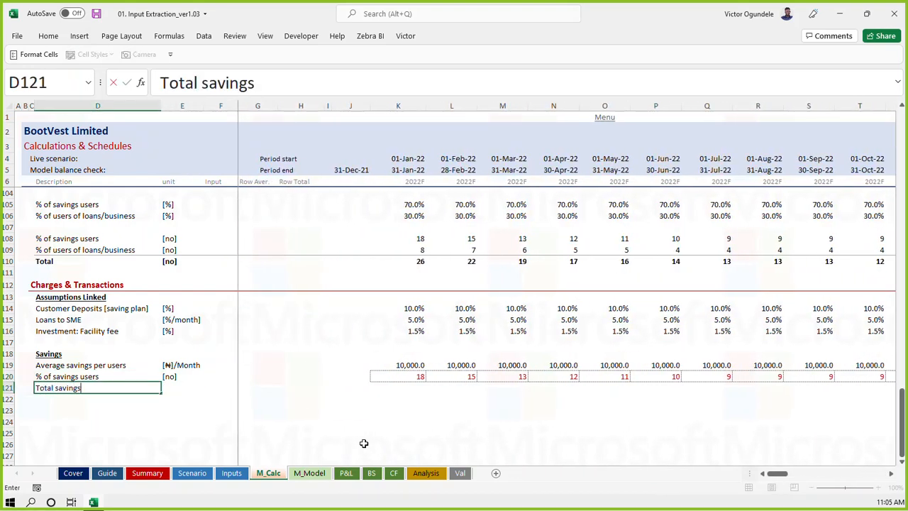
key("ctrl+Return")
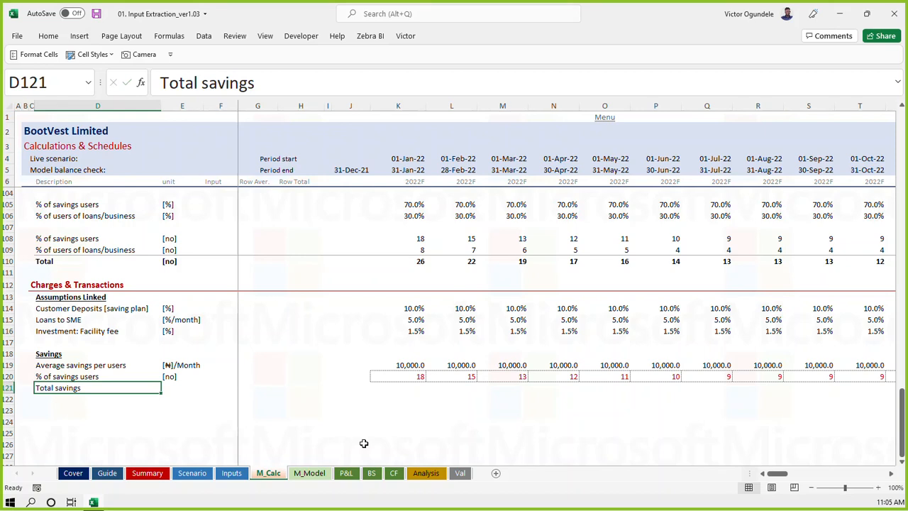
Insert the defined name Currency in E121 as the unit for Total savings
key("Right")
key("F3")
key("Down")
key("Down")
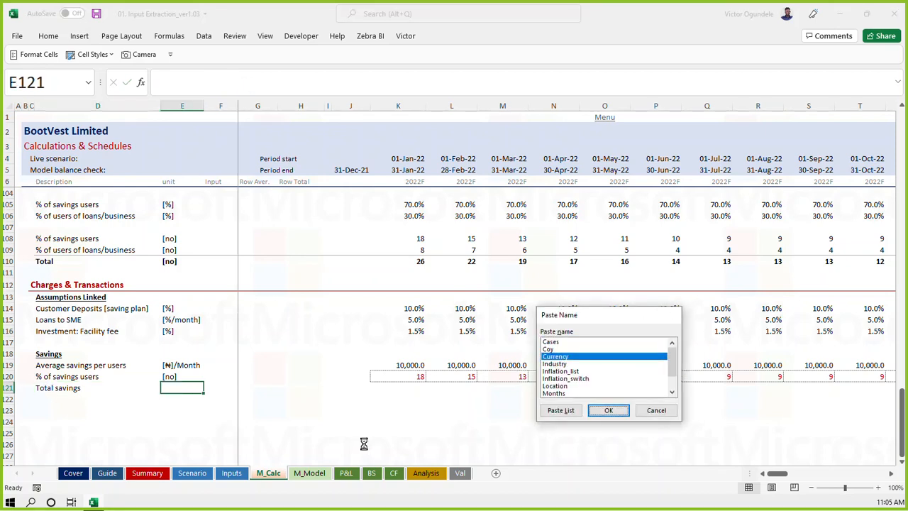
key("Return")
Calculate January 2022 Total savings in K121 with the formula =K119*K120
key("Right")
key("Right")
key("Right")
key("Right")
key("Right")
key("Right")
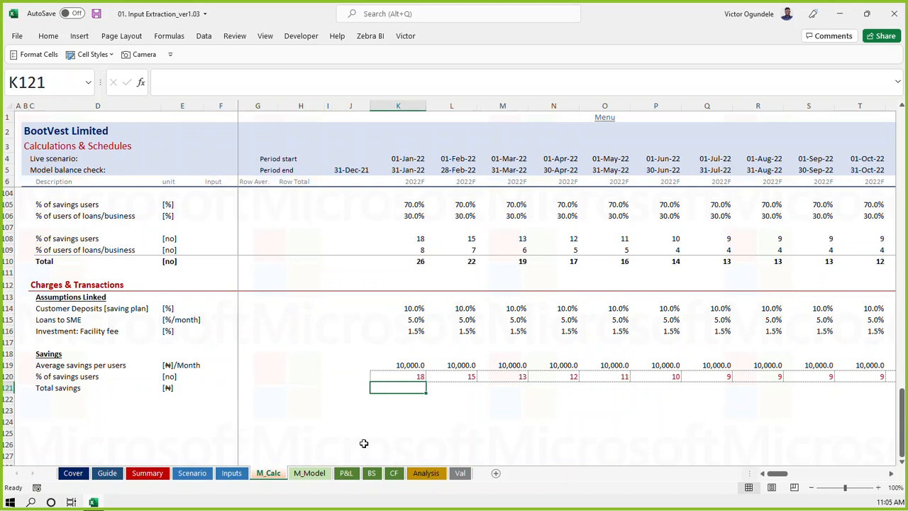
type("=")
key("Up")
key("Up")
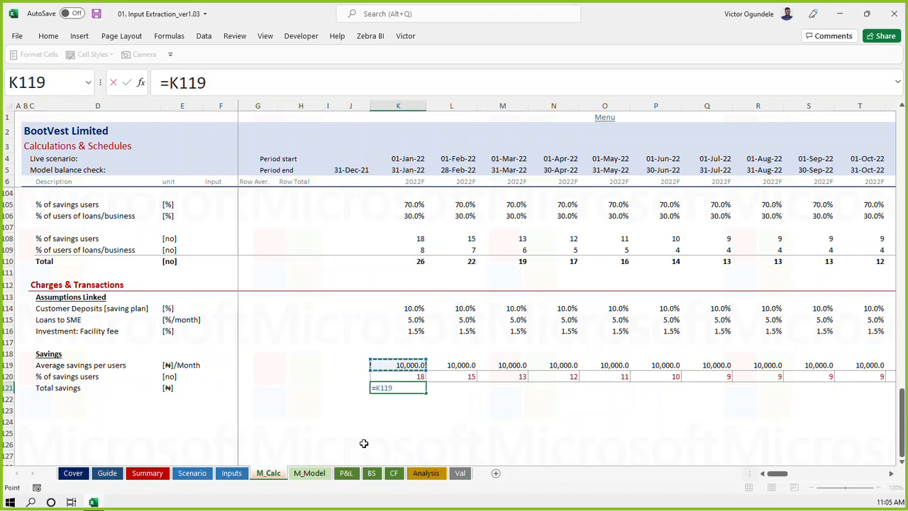
type("*")
key("Up")
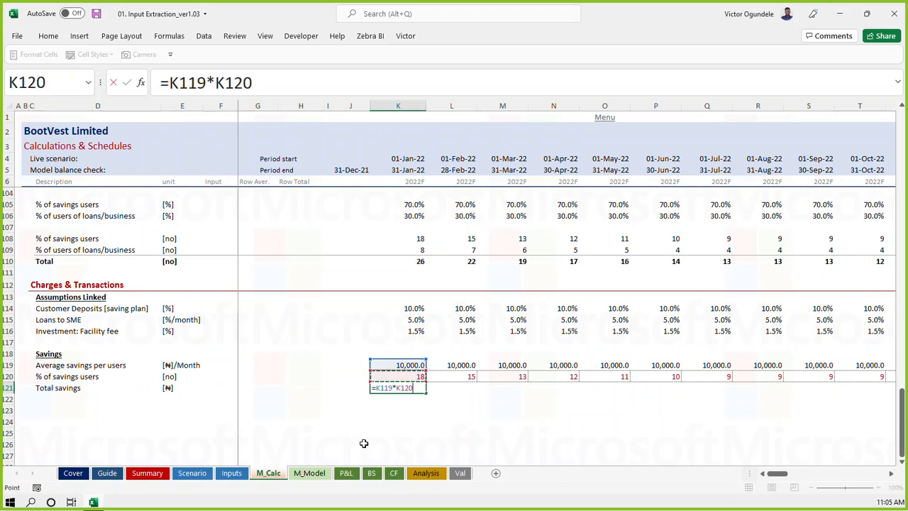
key("ctrl+Return")
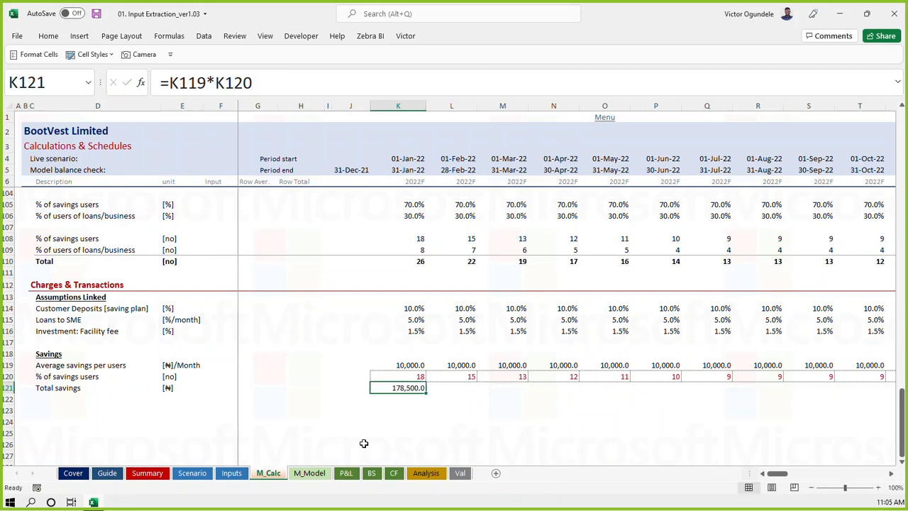
Replace the linked label in D120 with the text "Savings users"
key("Up")
key("Left")
key("Left")
key("Left")
key("Left")
key("Left")
key("Left")
key("Left")
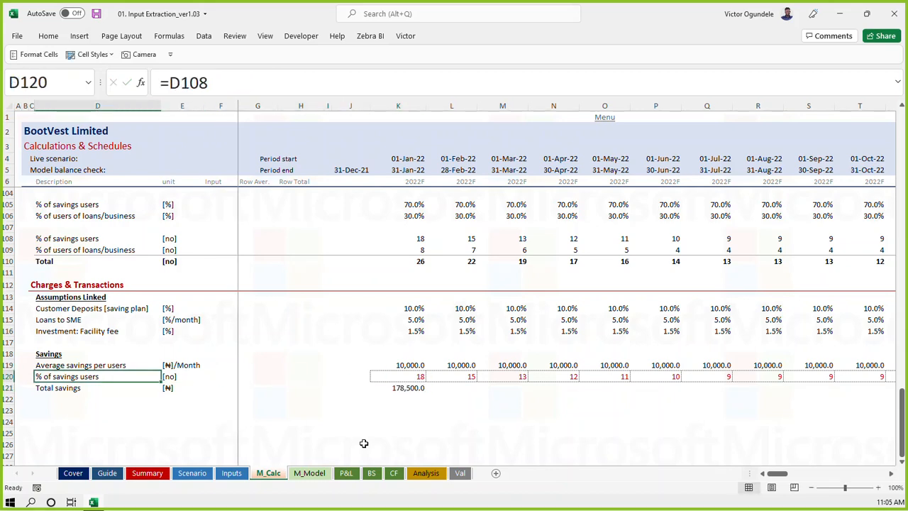
type("Savings user")
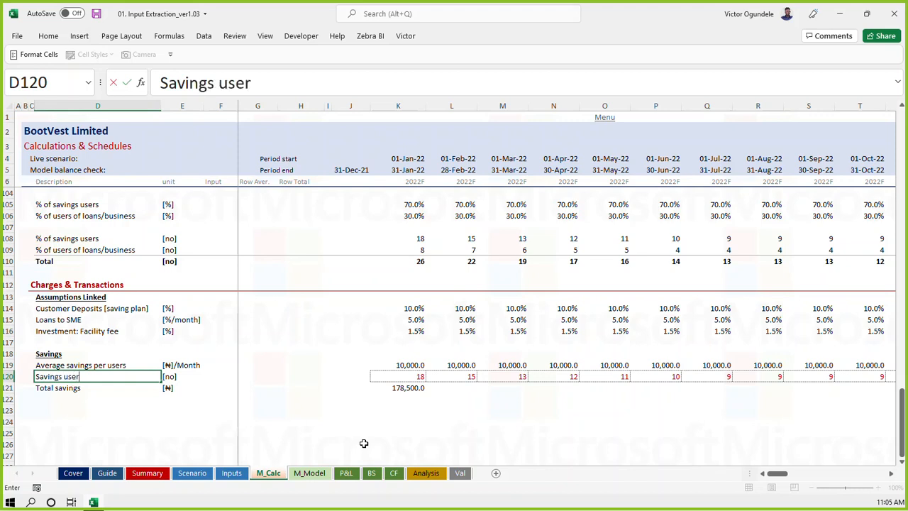
type("s")
key("ctrl+Return")
Apply the SubTotal cell style to the Total savings row from D121 to K121
key("Right")
key("Right")
key("Right")
key("Right")
key("Right")
key("Right")
key("Right")
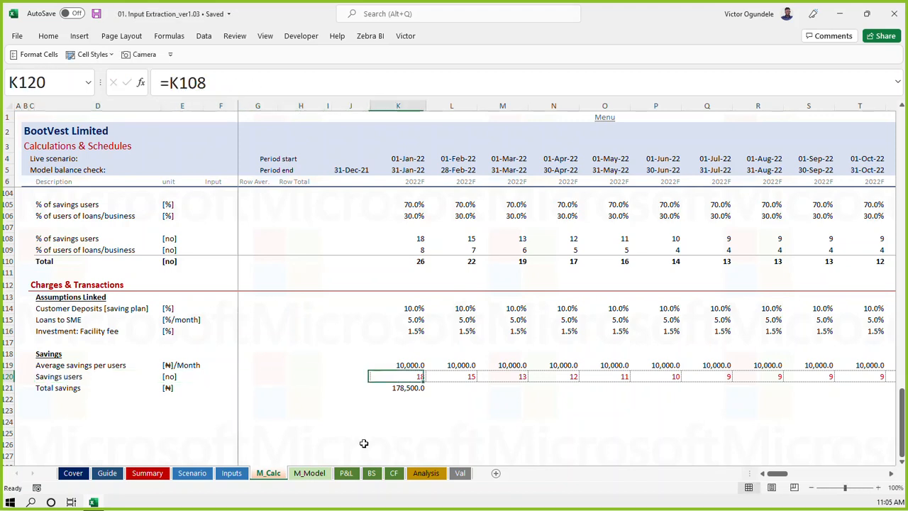
key("Down")
key("Left")
key("Left")
key("Left")
key("Left")
key("Left")
key("Left")
key("Left")
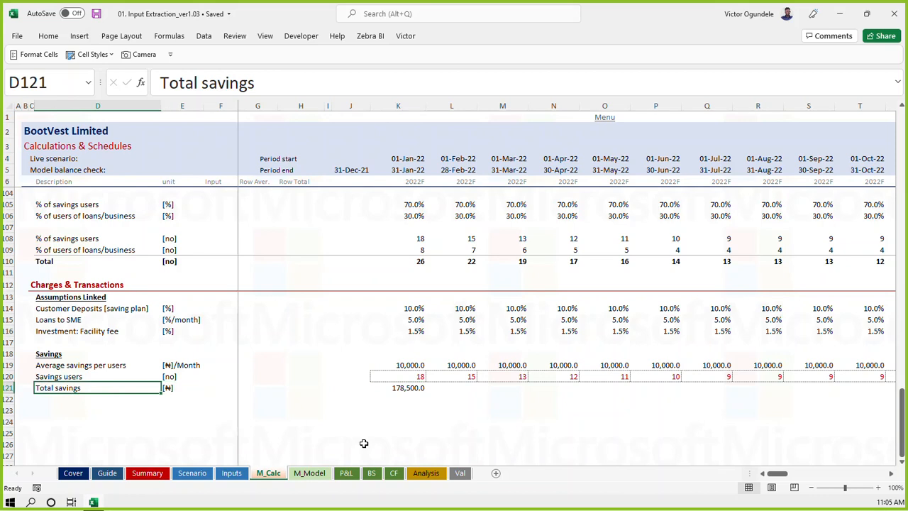
key("shift+Right")
key("shift+Right")
key("shift+Right")
key("shift+Right")
key("shift+Right")
key("shift+Right")
key("shift+Right")
key("alt+2")
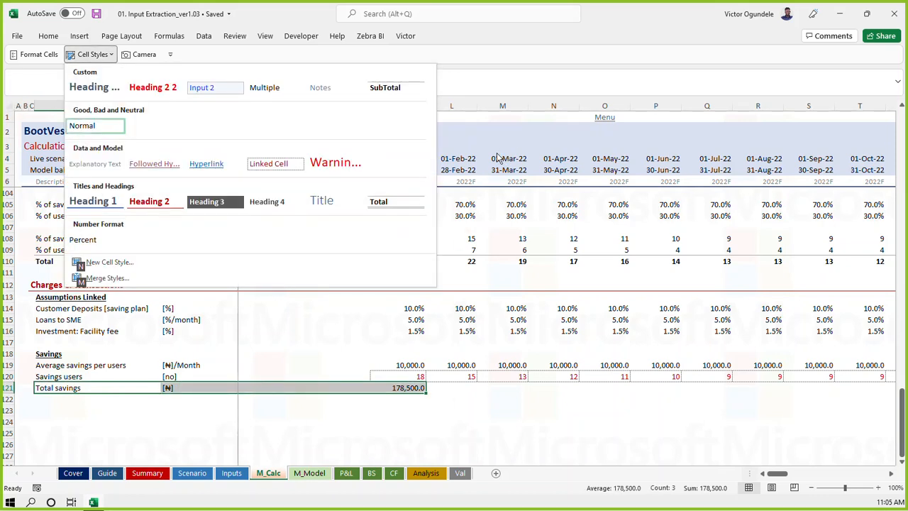
left_click(387, 93)
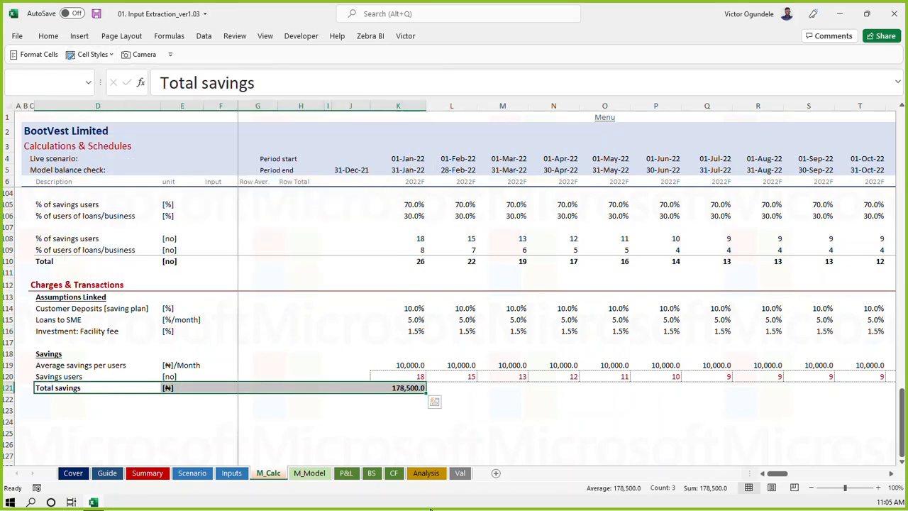
Fill the Total savings formula from K121 across the monthly columns to December 2026, save the workbook and check the start of the row
left_click(400, 389)
key("ctrl+shift+Right")
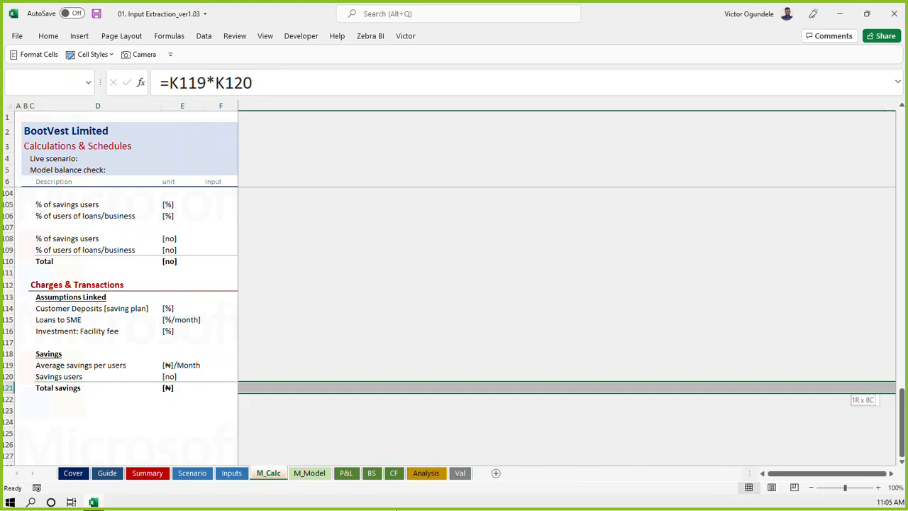
key("ctrl+r")
key("ctrl+s")
key("Left")
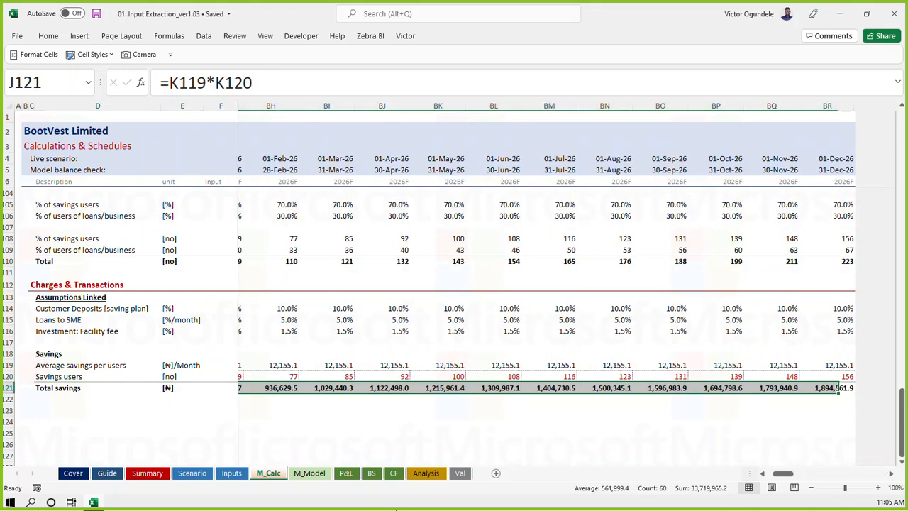
key("Right")
key("Right")
key("Down")
key("Up")
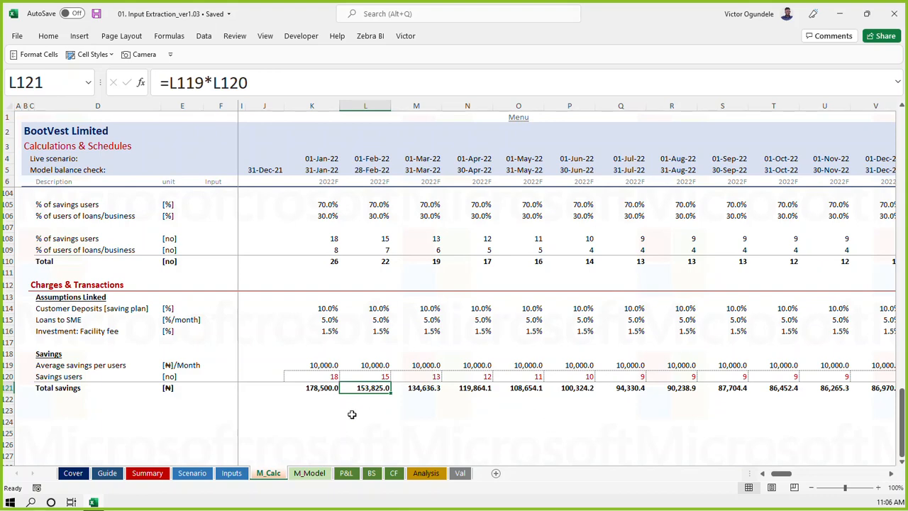
Review the Savings, Loans and Investment Facility assumptions on the Inputs sheet and return to M_Calc
left_click(323, 411)
scroll(323, 404, "down", 1)
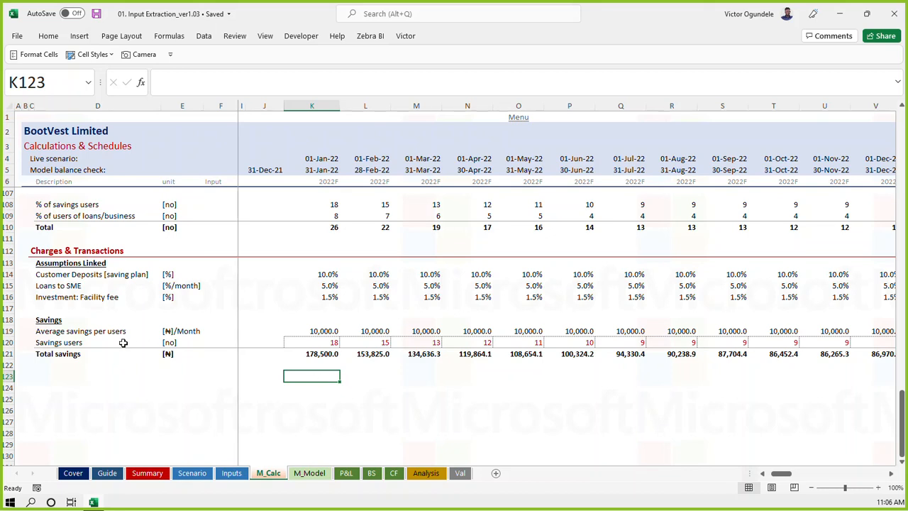
left_click(62, 381)
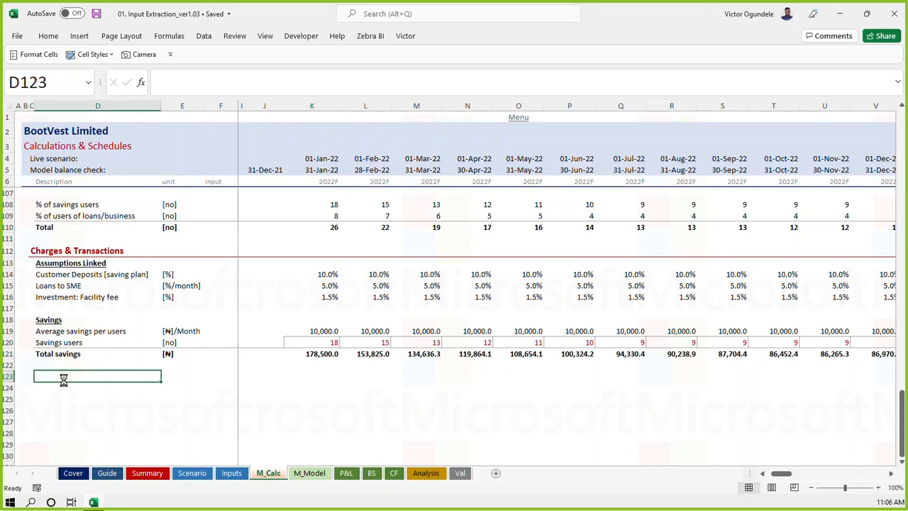
key("ctrl+Page_Up")
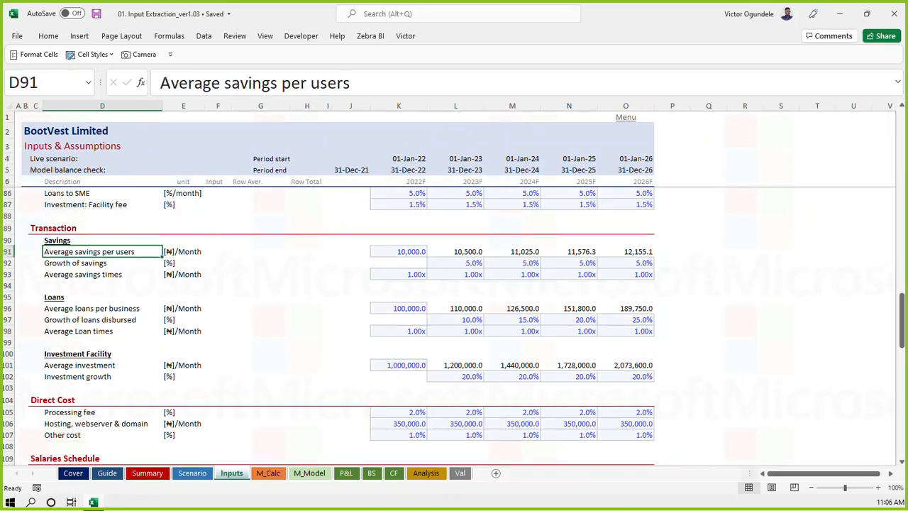
key("F5")
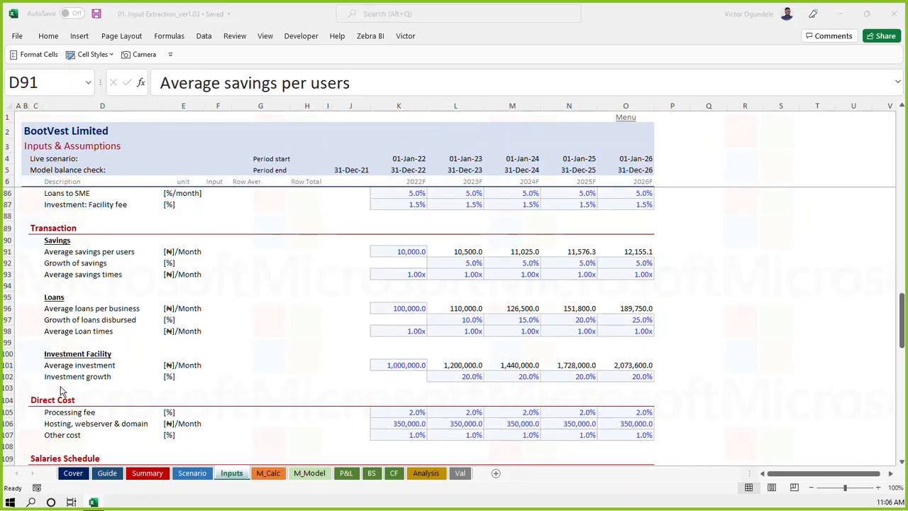
left_click(104, 376)
left_click(95, 298)
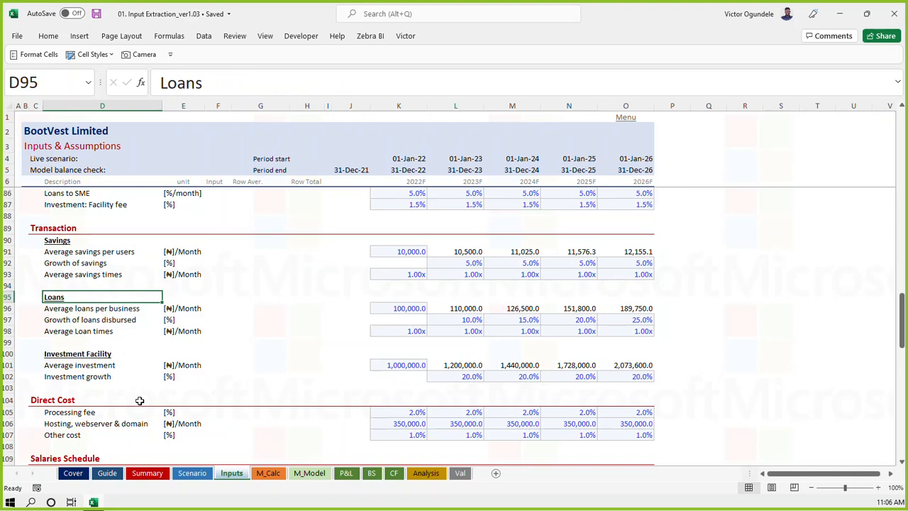
key("Down")
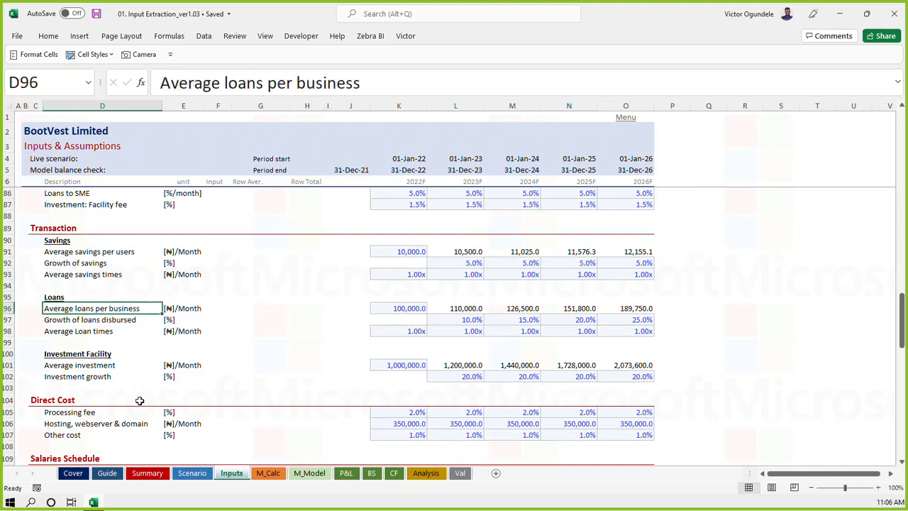
key("ctrl+Page_Up")
key("ctrl+Page_Down")
key("ctrl+Page_Down")
Insert two blank rows above the Savings heading in row 118 of M_Calc
key("Up")
key("Up")
key("Up")
key("Up")
key("Up")
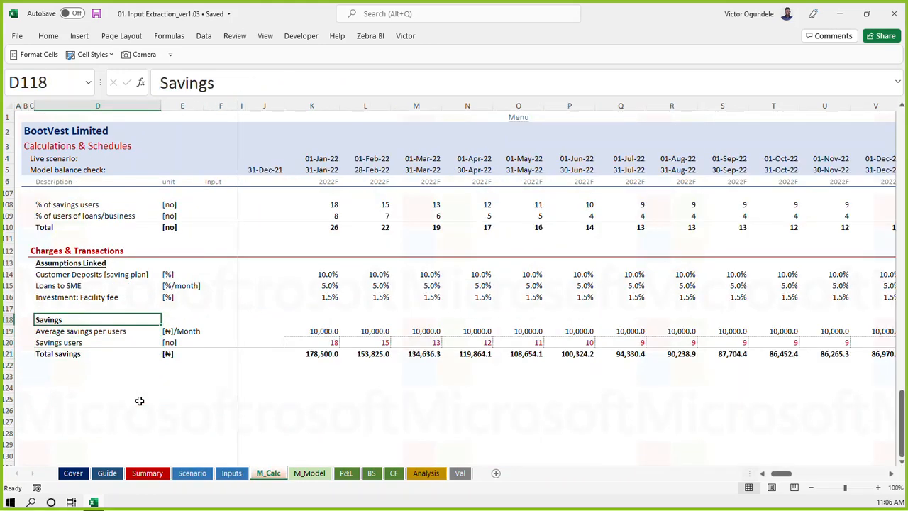
key("shift+space")
key("ctrl+shift+plus")
key("ctrl+shift+plus")
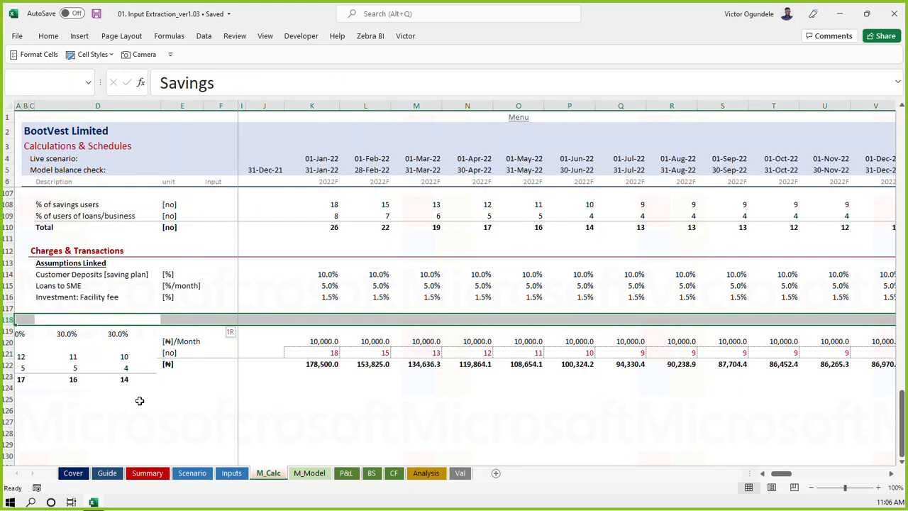
Link D117 to the Average savings times label in Inputs!D93 and copy the link to E117 for the unit
key("Up")
type("=")
key("ctrl+Page_Up")
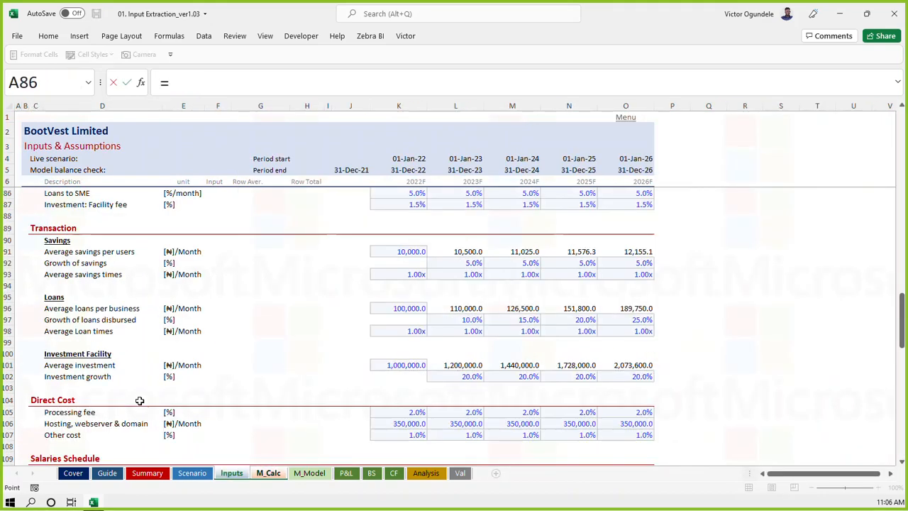
left_click(74, 275)
key("ctrl+Return")
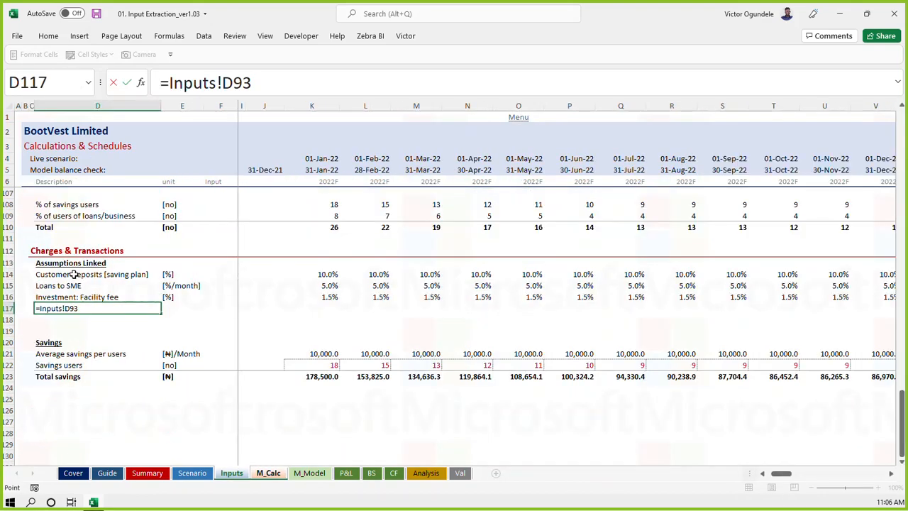
key("ctrl+c")
key("Right")
key("ctrl+v")
Copy the LOOKUP formula from K116 into K117 and check the source row of Average savings times on Inputs
key("Right")
key("Right")
key("Right")
key("Right")
key("Right")
key("Right")
key("Return")
key("ctrl+Page_Up")
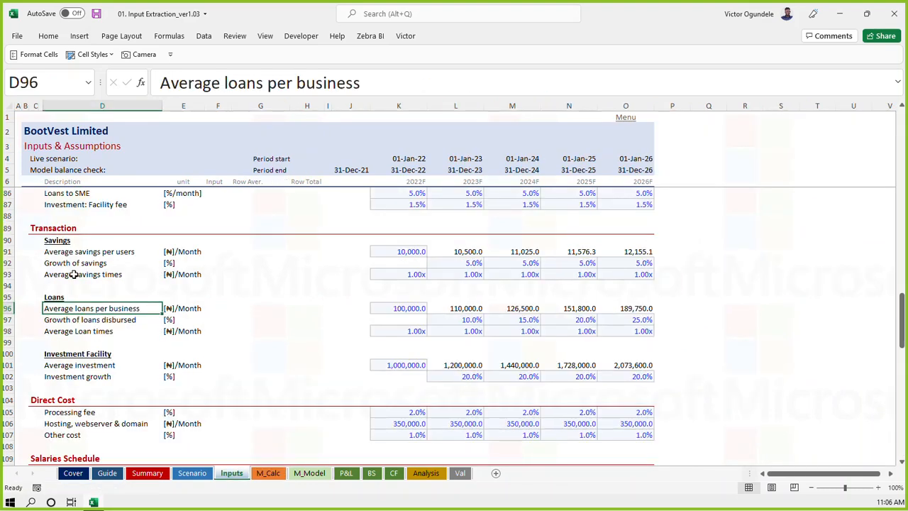
key("ctrl+Page_Down")
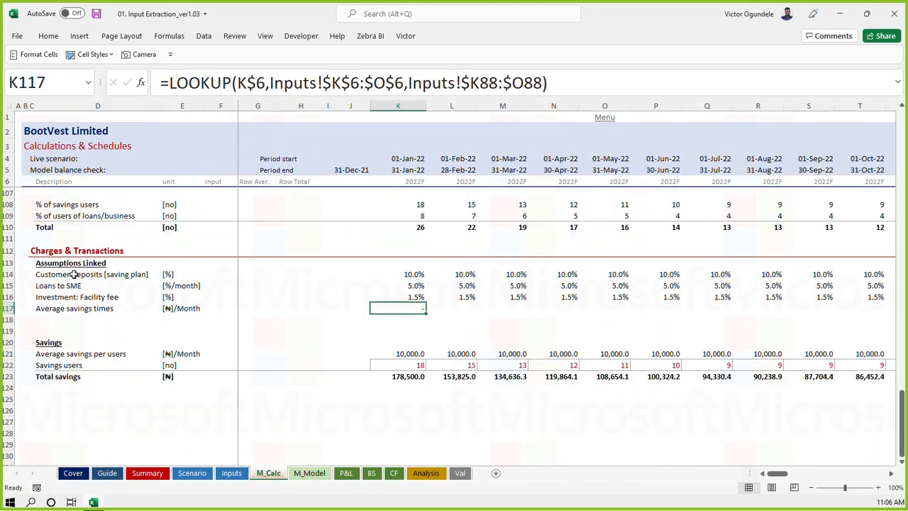
Change the result range of the LOOKUP formula in K117 to Inputs!$K93:$O93
left_click(480, 82)
double_click(482, 83)
type("93")
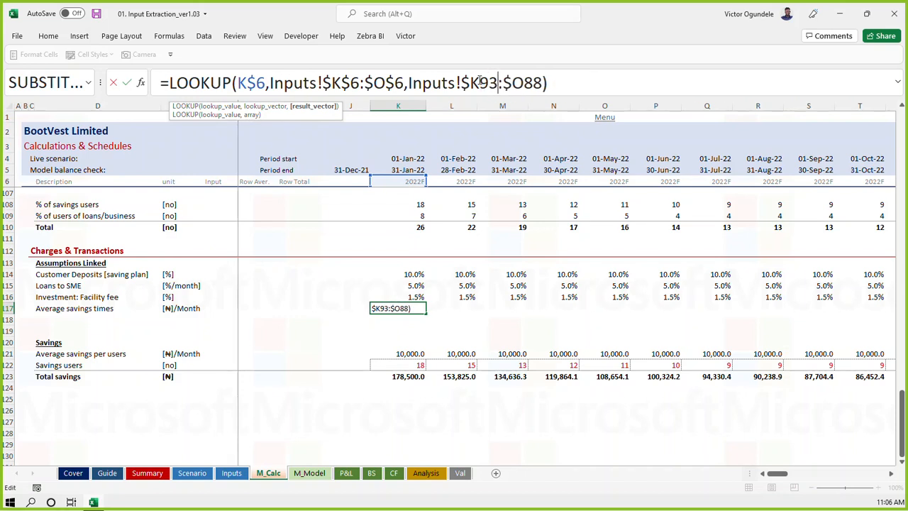
key("shift+Right")
key("shift+Right")
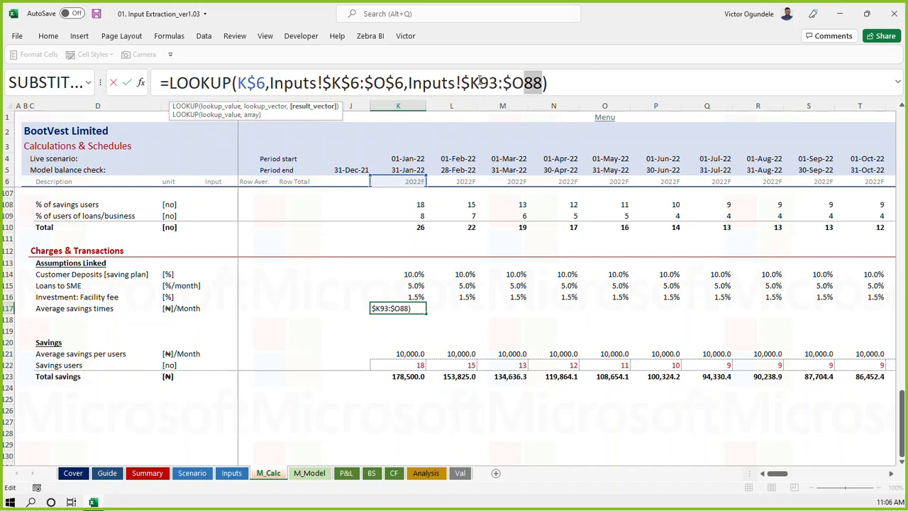
type("93")
key("Return")
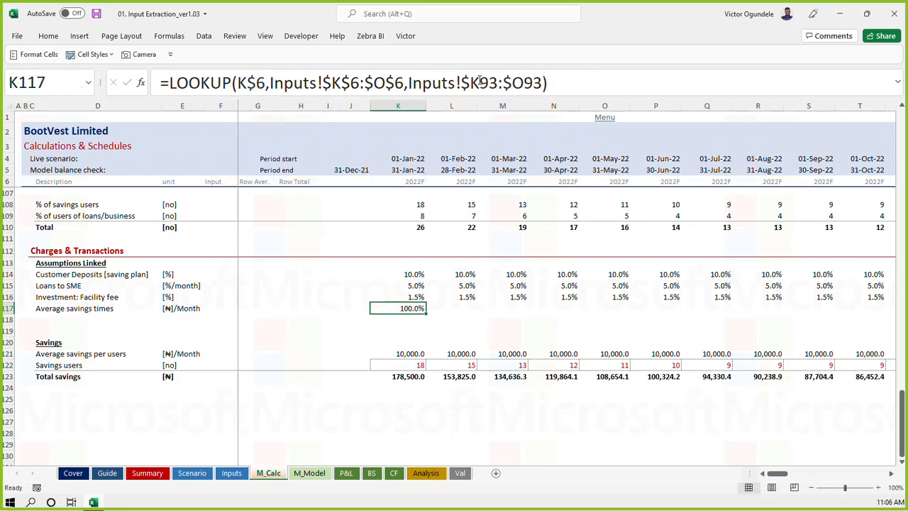
Apply the Multiple cell style to K117, fill it across the monthly columns of row 117 and save the workbook
left_click(89, 54)
left_click(264, 87)
key("ctrl+shift+Right")
key("ctrl+r")
key("Left")
key("Left")
key("Left")
key("Left")
key("Left")
key("Left")
key("Left")
Check the LOOKUP formula for Average savings per users in K121
key("Right")
key("Right")
key("Right")
key("Right")
key("Right")
key("Right")
key("Right")
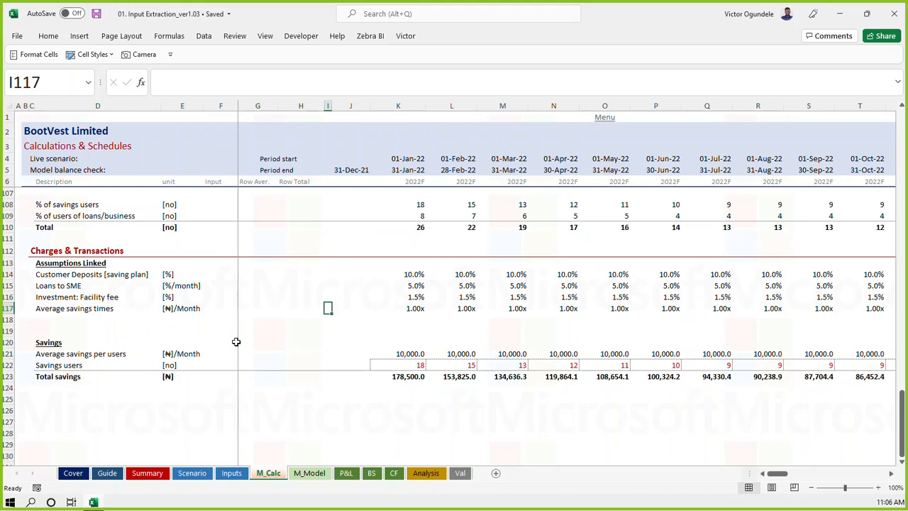
key("Down")
key("Down")
key("Down")
key("Down")
key("Down")
key("Up")
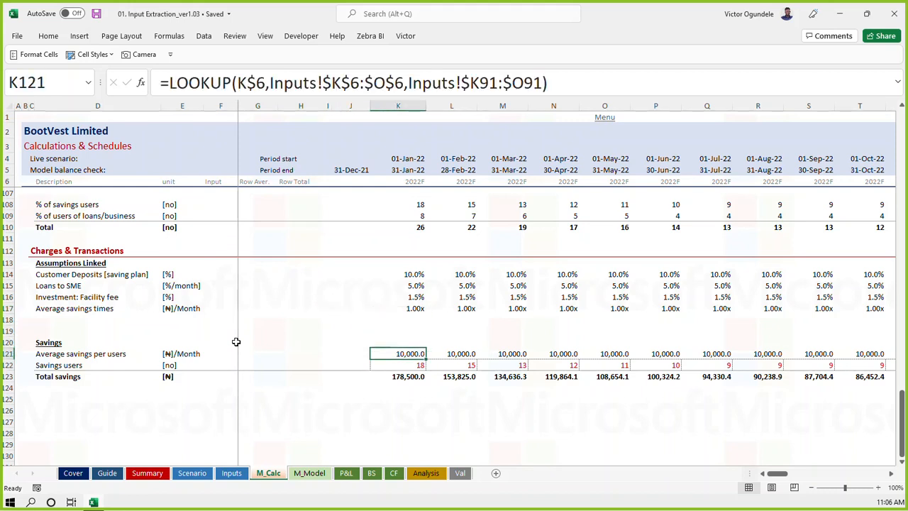
key("F2")
key("Escape")
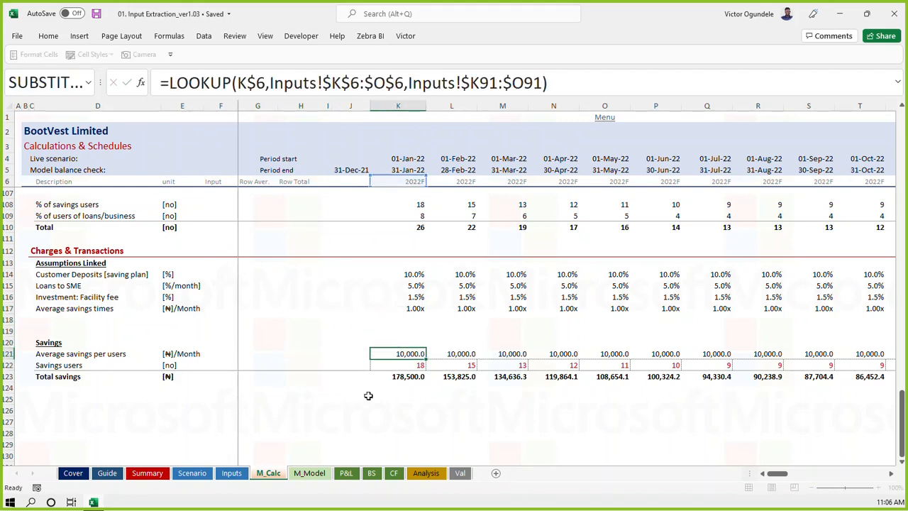
key("Down")
Multiply the LOOKUP formula in K121 by Average savings times in K117 and fill it across the monthly columns of row 121
left_click(406, 354)
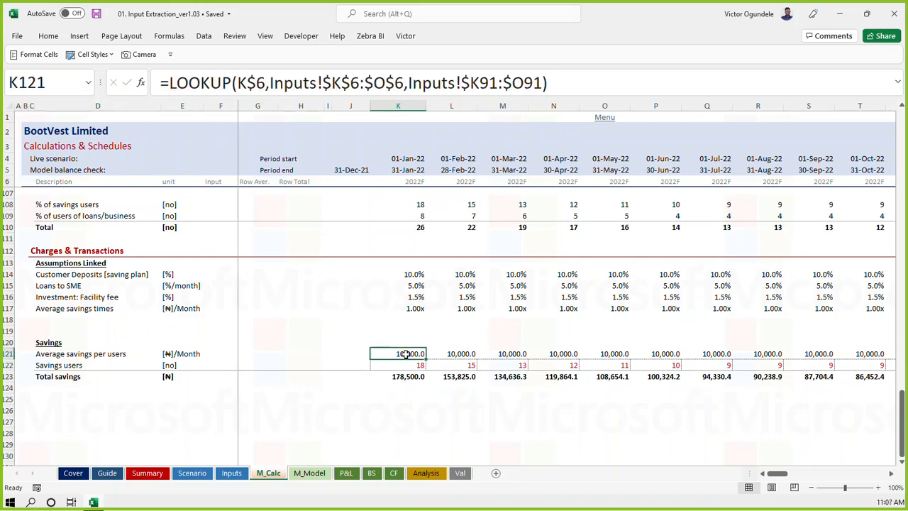
left_click(567, 84)
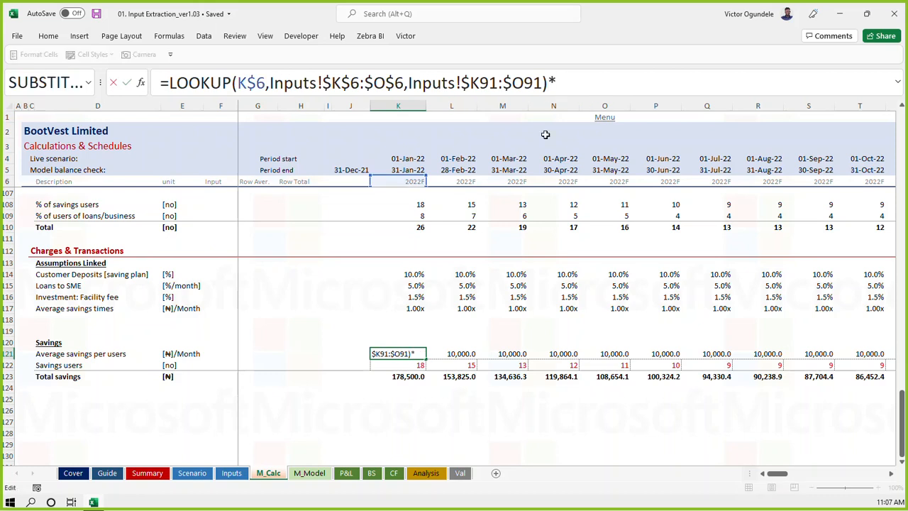
left_click(415, 308)
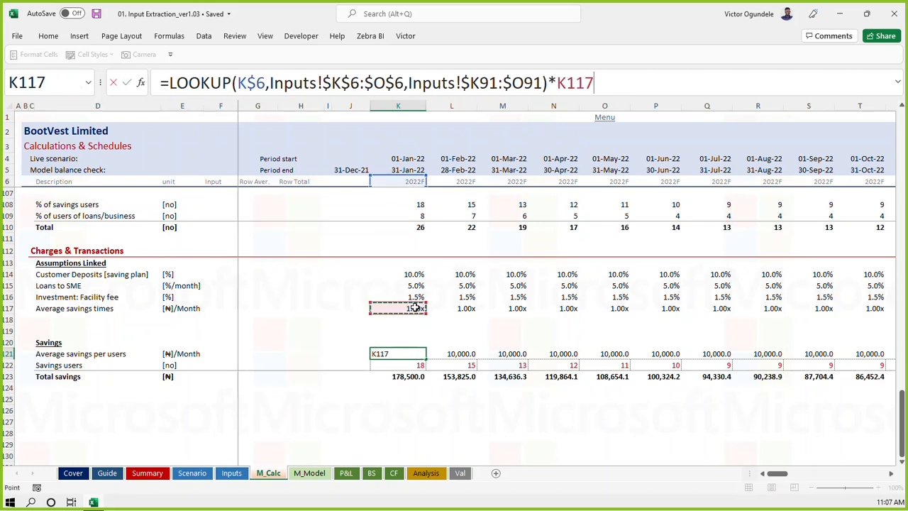
key("ctrl+Return")
key("ctrl+shift+Right")
key("ctrl+r")
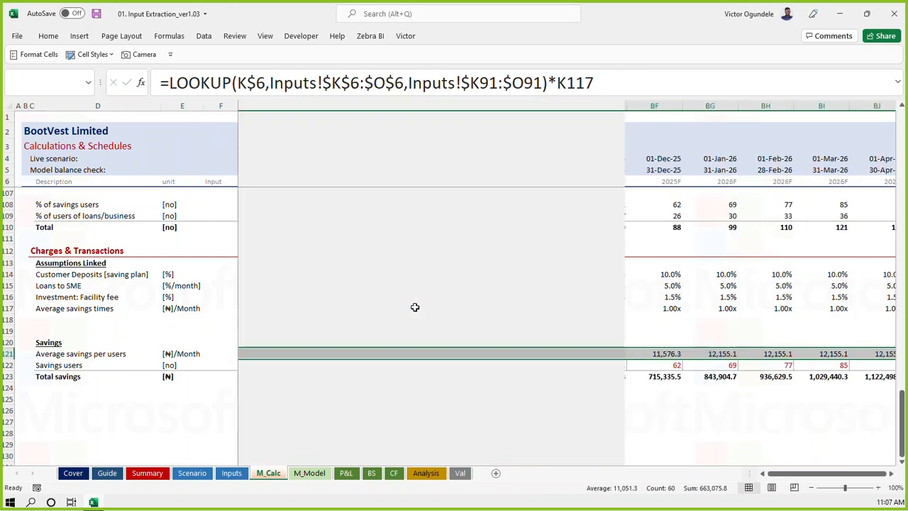
Test the link by setting the 2022 Average savings times in Inputs!K93 to 2 and checking K121 and L121 on M_Calc
key("Left")
key("Left")
key("Left")
key("Left")
key("Left")
key("Left")
key("Left")
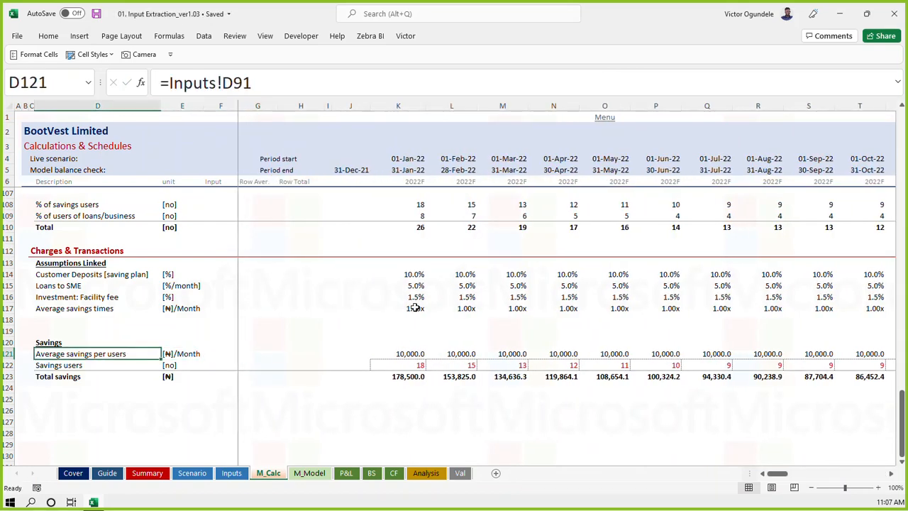
key("ctrl+Page_Up")
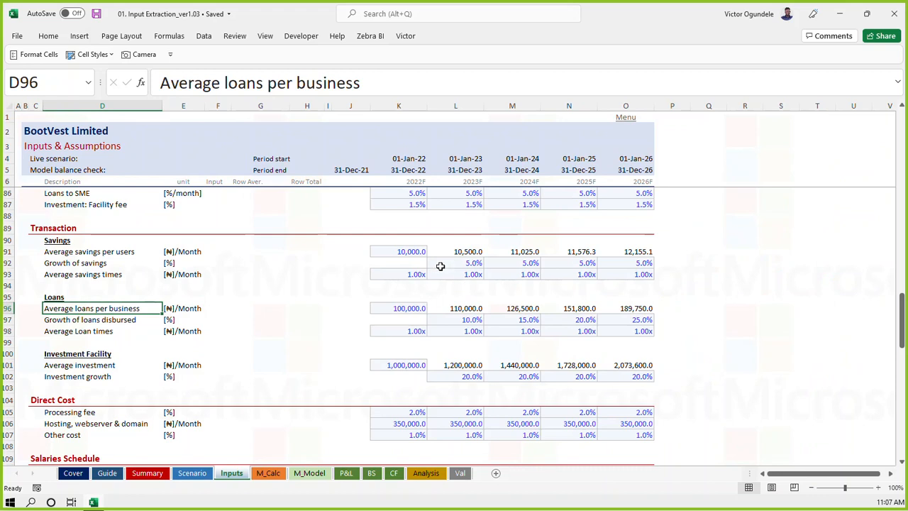
left_click(401, 275)
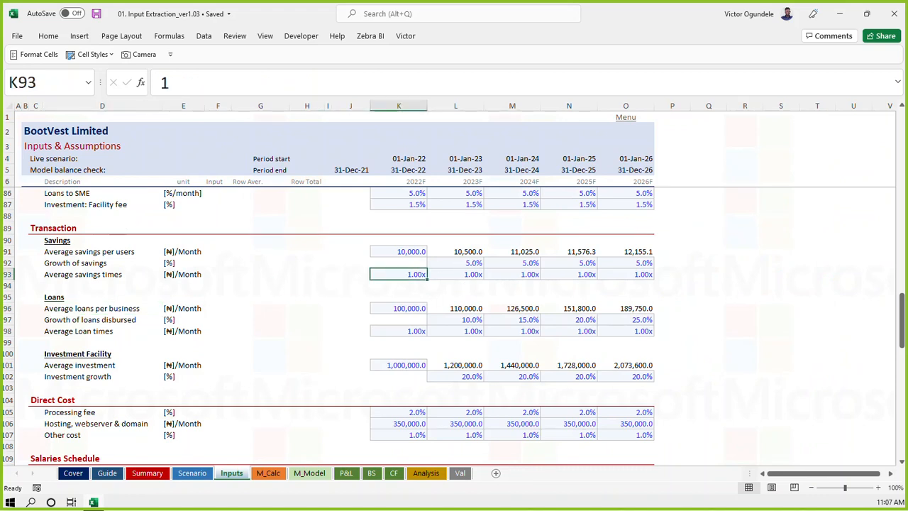
key("alt+Tab")
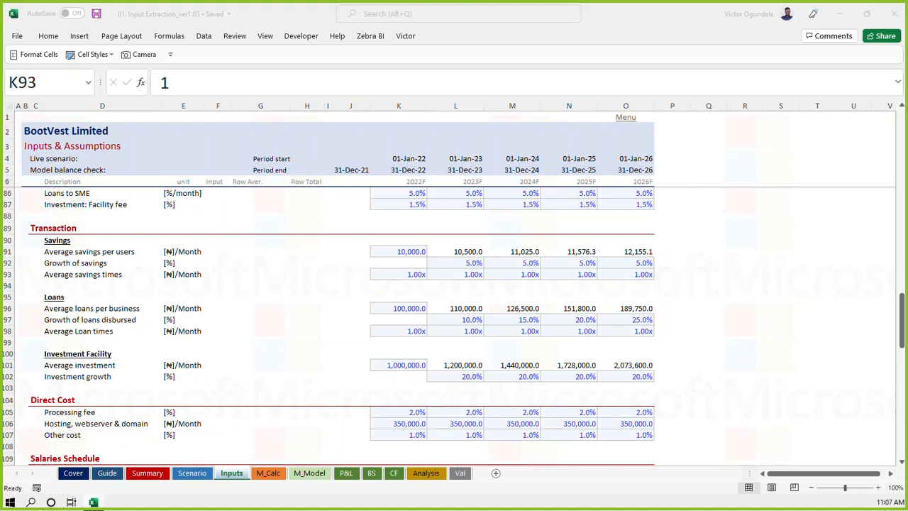
key("alt+Tab")
type("2")
key("ctrl+Return")
key("ctrl+Page_Down")
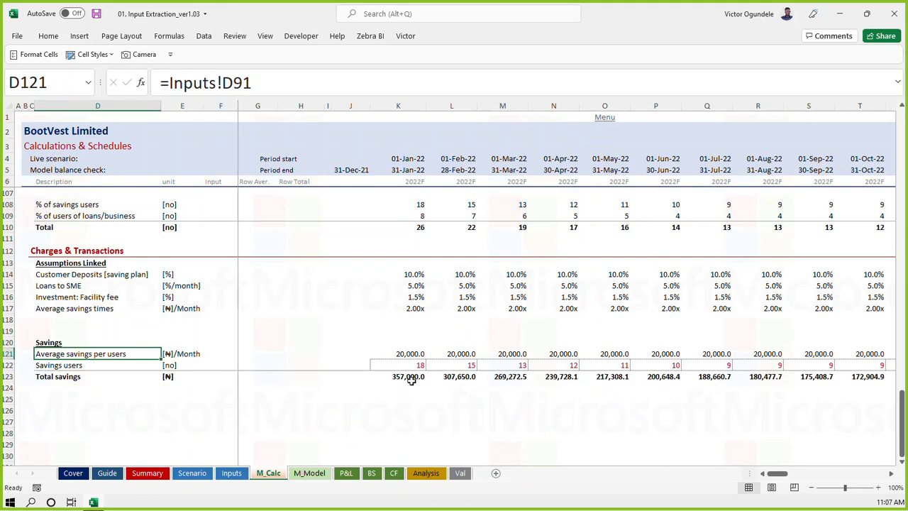
left_click(412, 352)
left_click(471, 354)
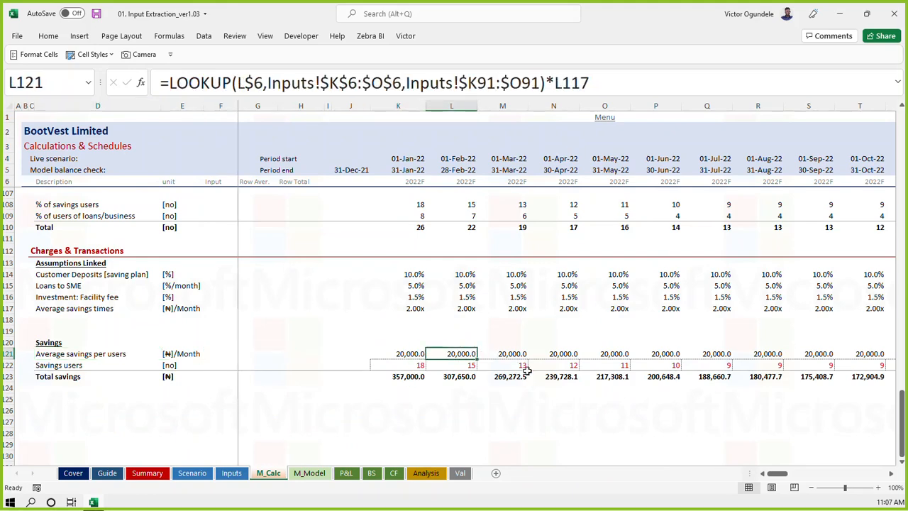
Set the 2022 Average savings times in Inputs!K93 back to 1 and return to M_Calc
key("ctrl+Page_Up")
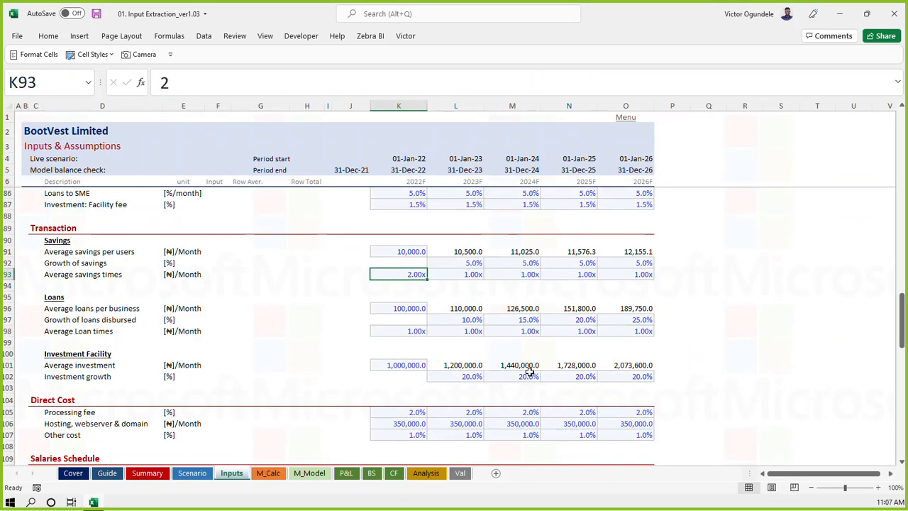
type("1")
key("Return")
key("Up")
key("ctrl+Page_Down")
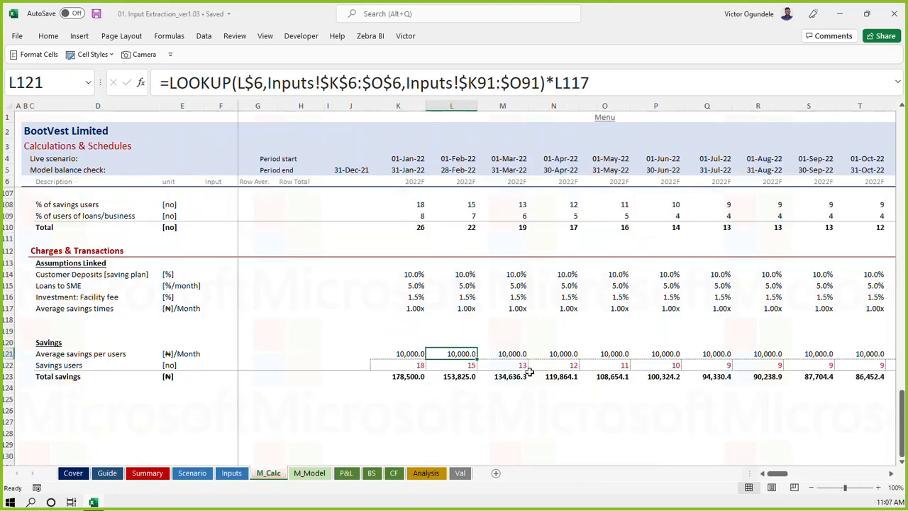
Add a bold, underlined Loans heading in D125 beneath the savings block
left_click(55, 398)
key("ctrl+Page_Up")
key("ctrl+Page_Down")
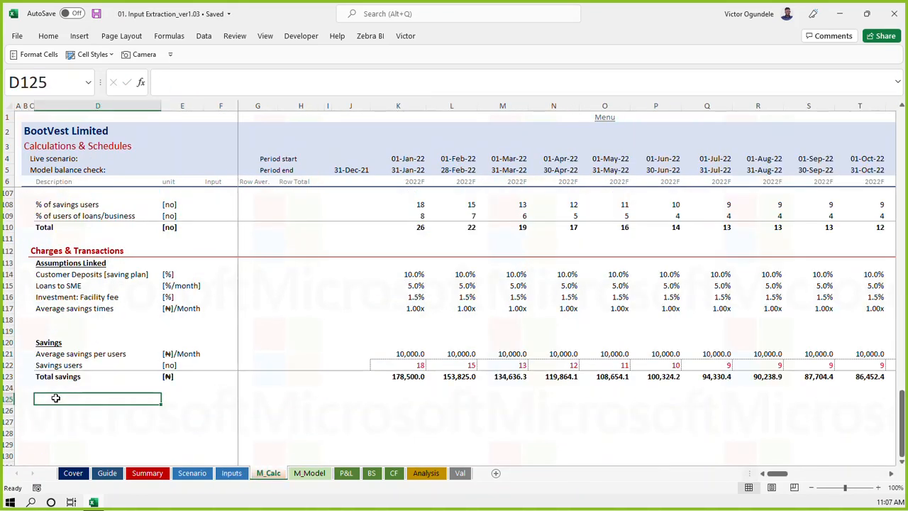
type("Loans")
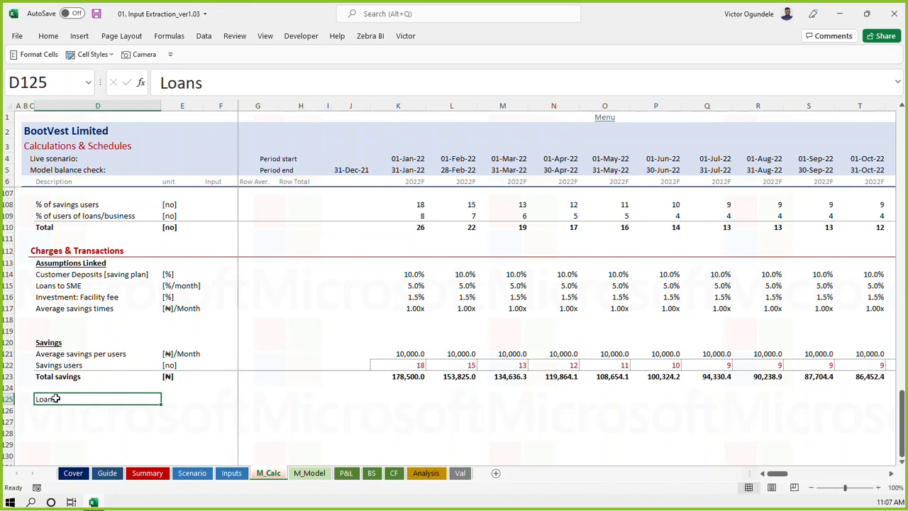
key("Return")
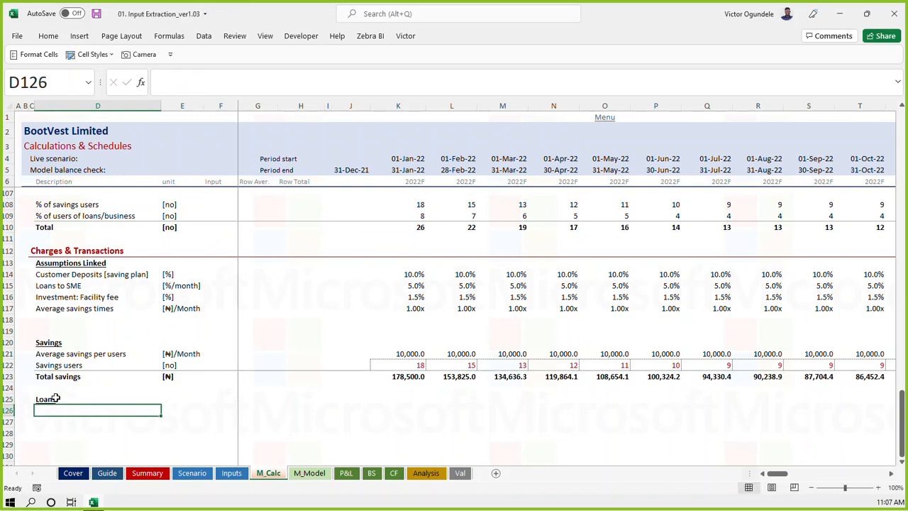
type("=")
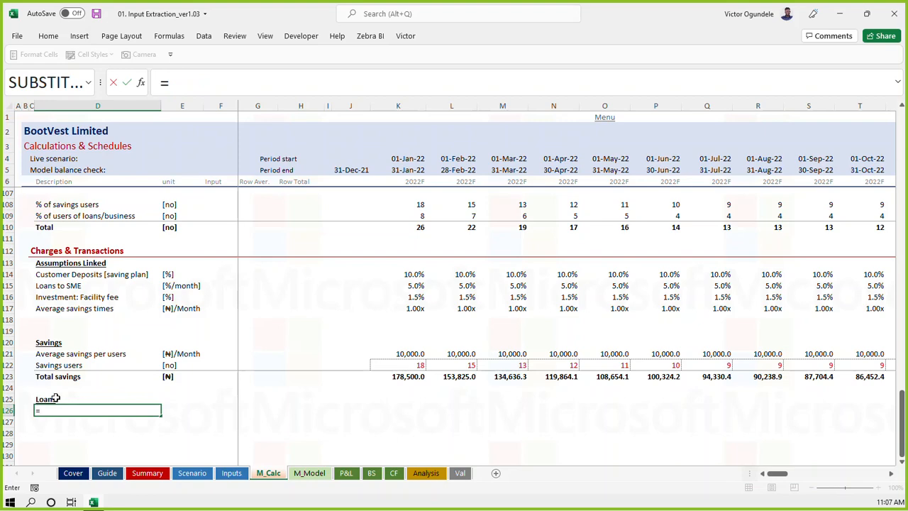
key("Escape")
key("ctrl+Page_Up")
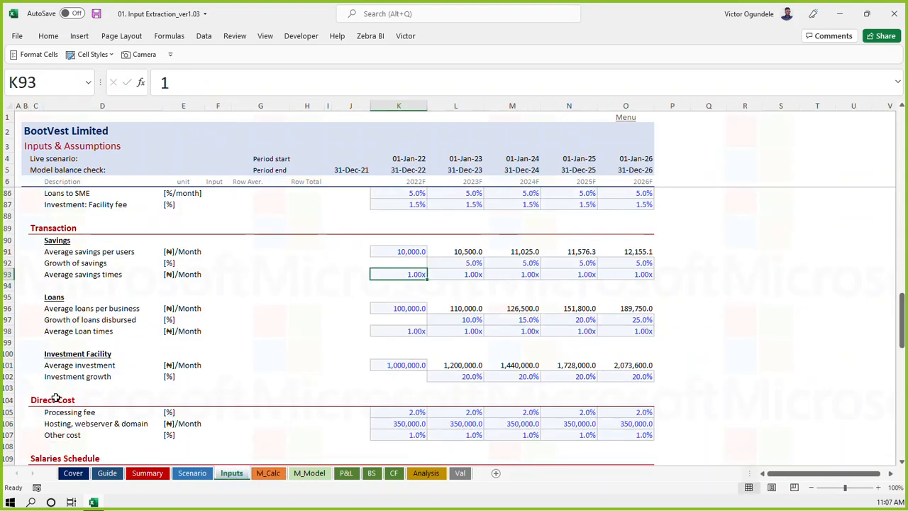
key("Down")
key("Down")
key("Down")
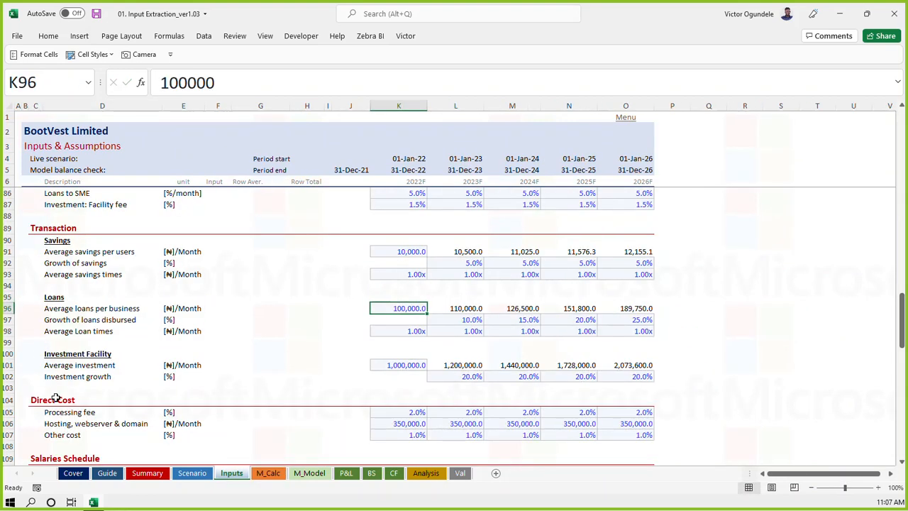
key("ctrl+Left")
key("ctrl+Left")
key("ctrl+Page_Down")
Link D126 to the Average loans per business label in Inputs!D96 and copy the link to E126 for the unit
type("=")
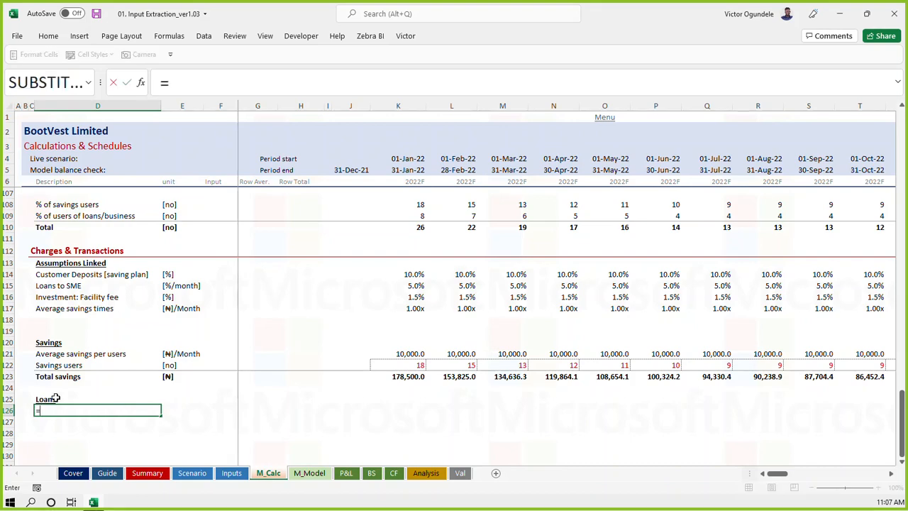
key("ctrl+Page_Up")
left_click(80, 307)
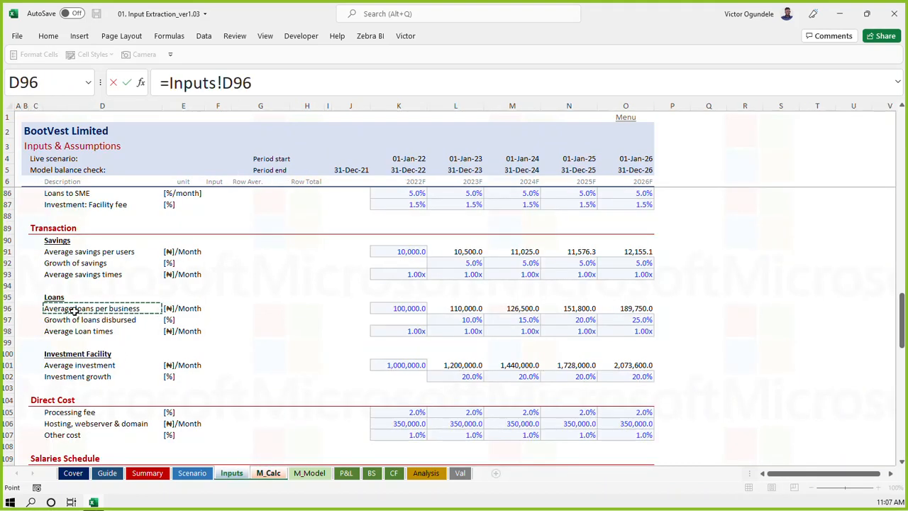
key("Return")
key("ctrl+r")
Copy the Average savings per users formula from K121 into K126
key("Right")
key("Right")
key("Right")
key("Right")
key("Right")
key("Up")
key("Up")
key("Up")
key("Up")
key("Right")
key("Up")
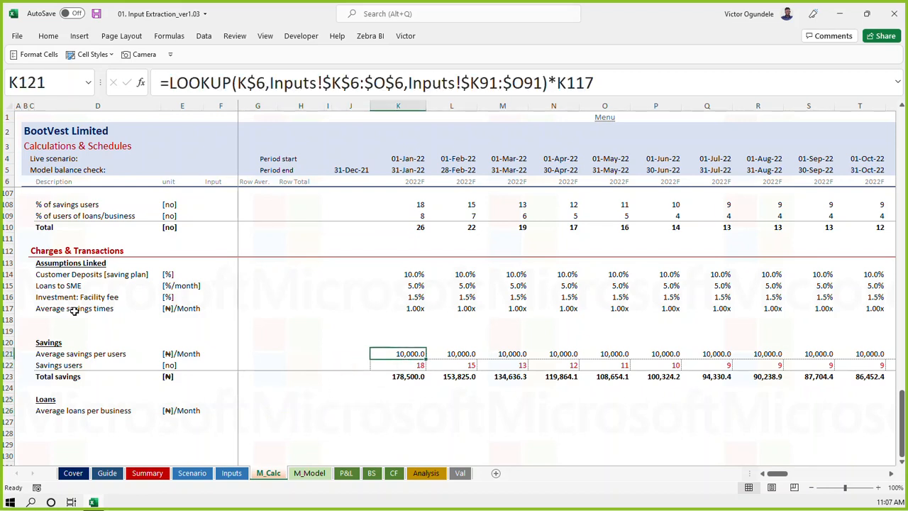
key("ctrl+c")
key("Down")
key("Down")
key("Down")
key("Down")
key("Down")
key("ctrl+v")
key("Escape")
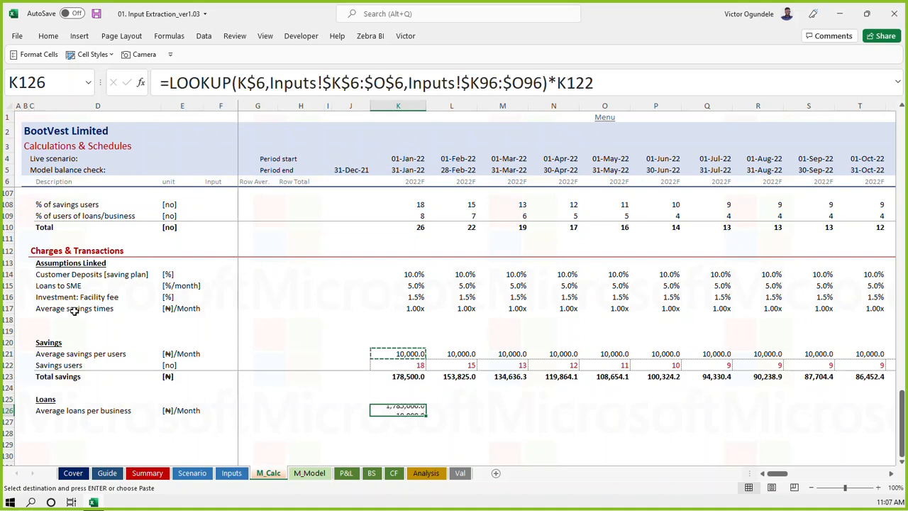
Remove the K122 multiplier from the formula in K126, keeping only the LOOKUP of Inputs!$K96:$O96
key("F2")
key("BackSpace")
key("BackSpace")
key("BackSpace")
key("BackSpace")
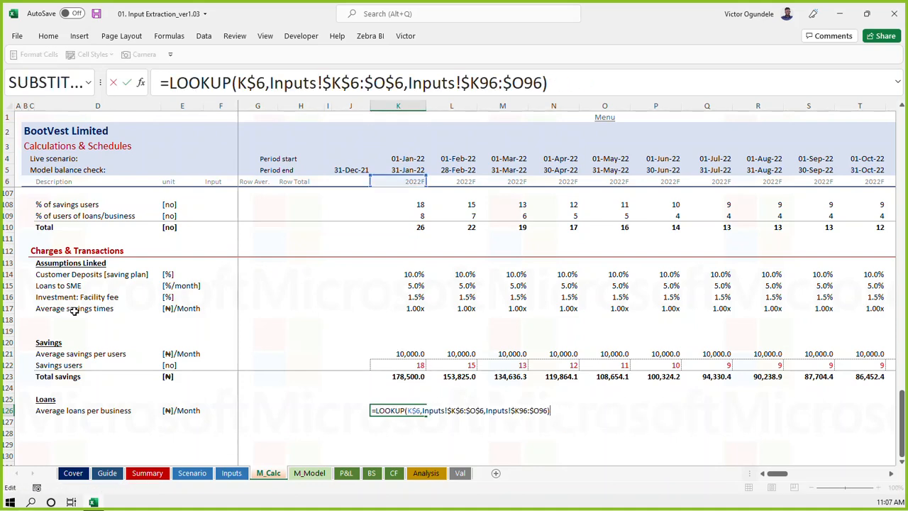
key("ctrl+Return")
Check the loan inputs on Inputs, fill K126 across the monthly columns of row 126 and save the workbook
key("ctrl+Page_Up")
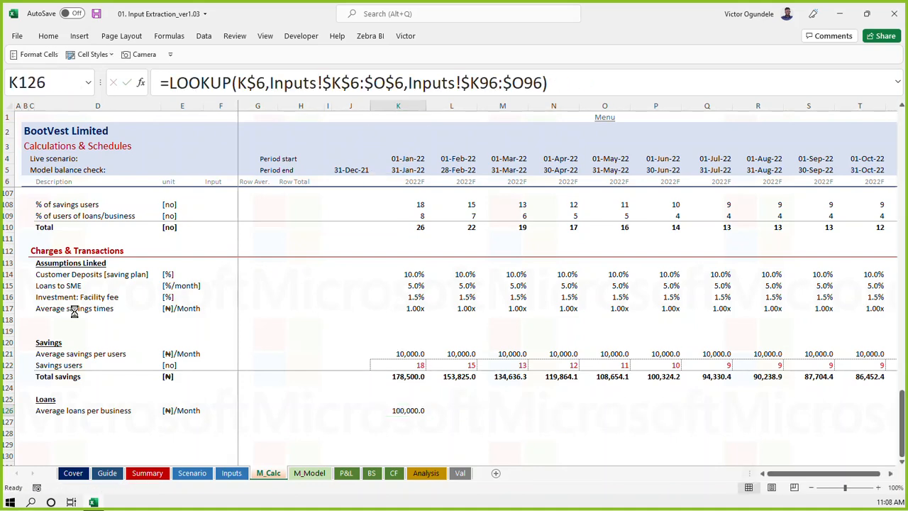
key("ctrl+Page_Down")
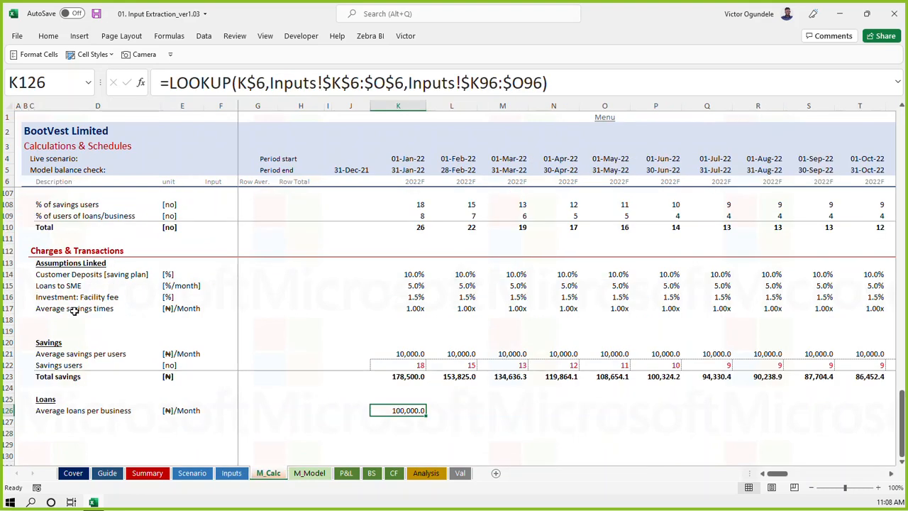
key("ctrl+shift+Right")
key("shift+Left")
key("ctrl+r")
key("ctrl+s")
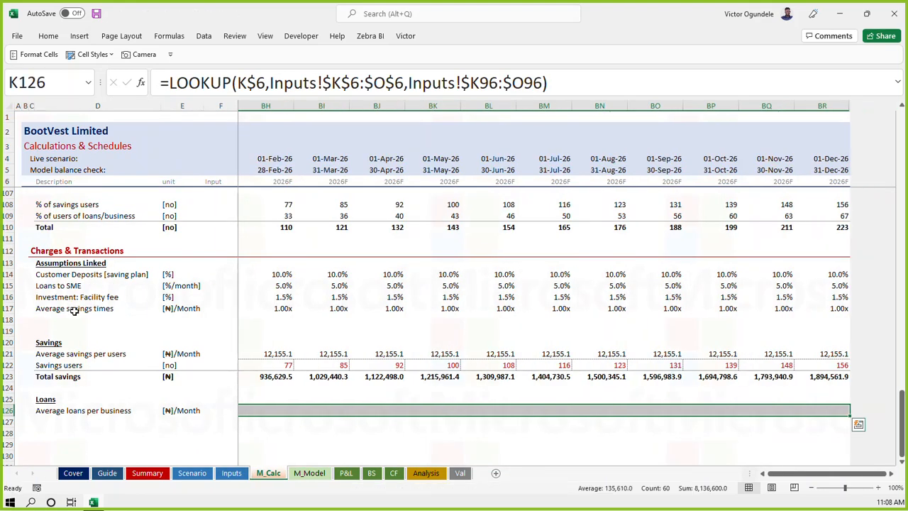
Link D127 to the % of users of loans/business label in D109
key("ctrl+Left")
key("Right")
key("Right")
key("Right")
key("Right")
key("Right")
key("Left")
key("Left")
key("Left")
key("Left")
key("Left")
key("Left")
key("Down")
type("=")
key("Up")
key("Up")
key("Up")
key("Up")
key("Up")
key("Up")
key("Up")
key("Up")
key("Up")
key("Up")
key("Up")
key("Up")
key("Up")
key("Up")
key("Up")
key("Up")
key("Up")
key("Up")
key("ctrl+Return")
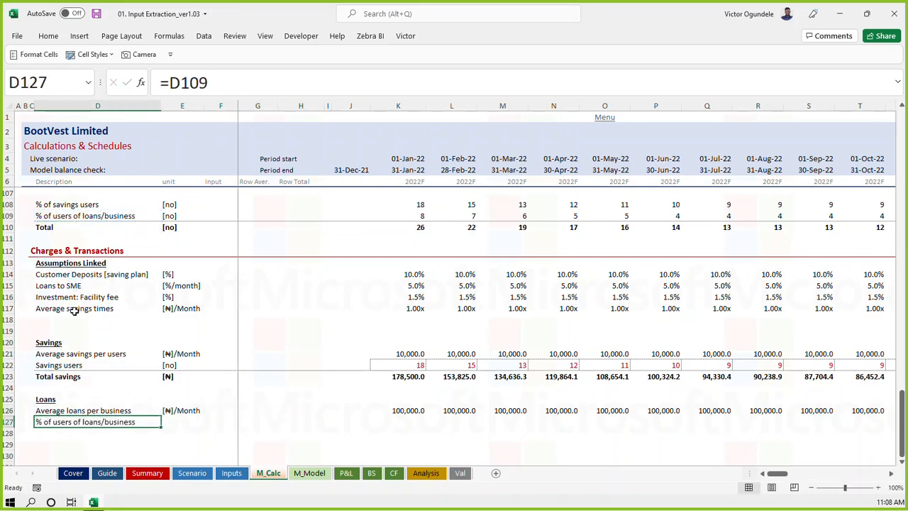
Copy the link from D127 to E127 and K127, and decrease the decimals shown in K127
key("ctrl+c")
key("Right")
key("Right")
key("Right")
key("Right")
key("Right")
key("Right")
key("Right")
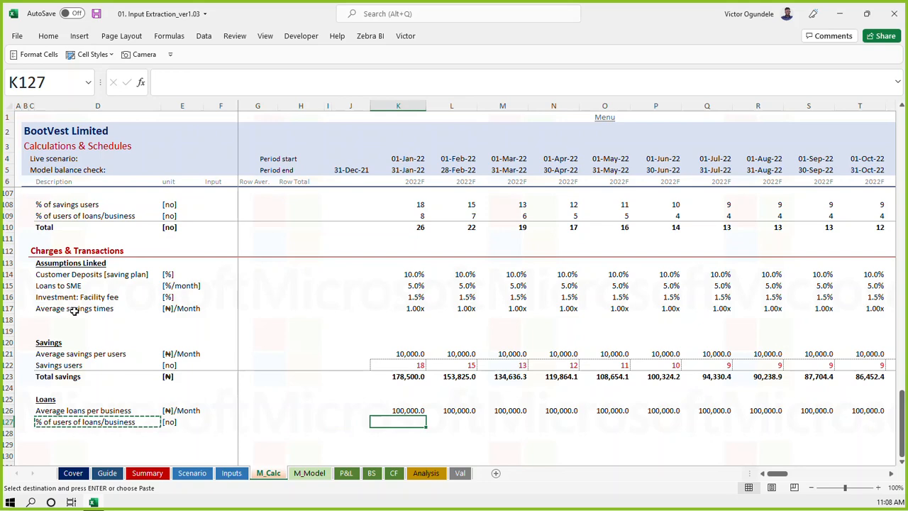
key("ctrl+v")
key("alt+h")
key("9")
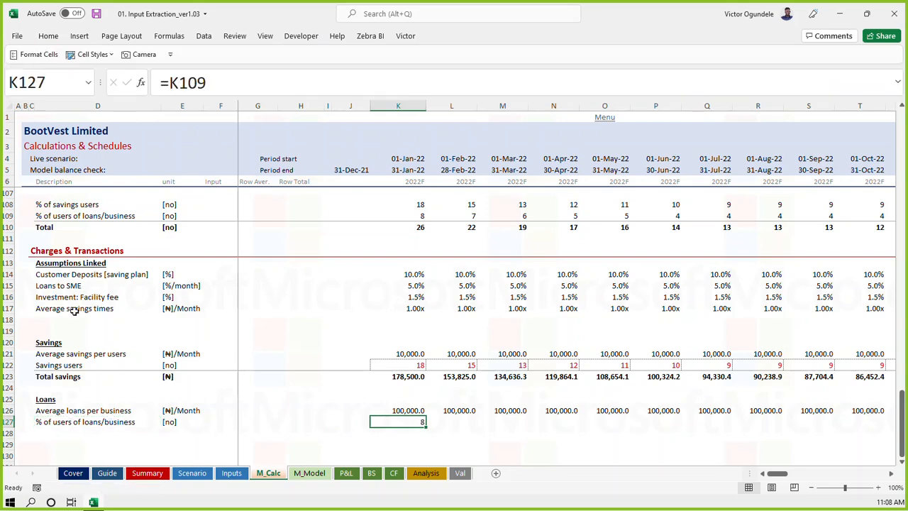
Replace the linked label in D127 with the text "Users for Business/loans"
key("Left")
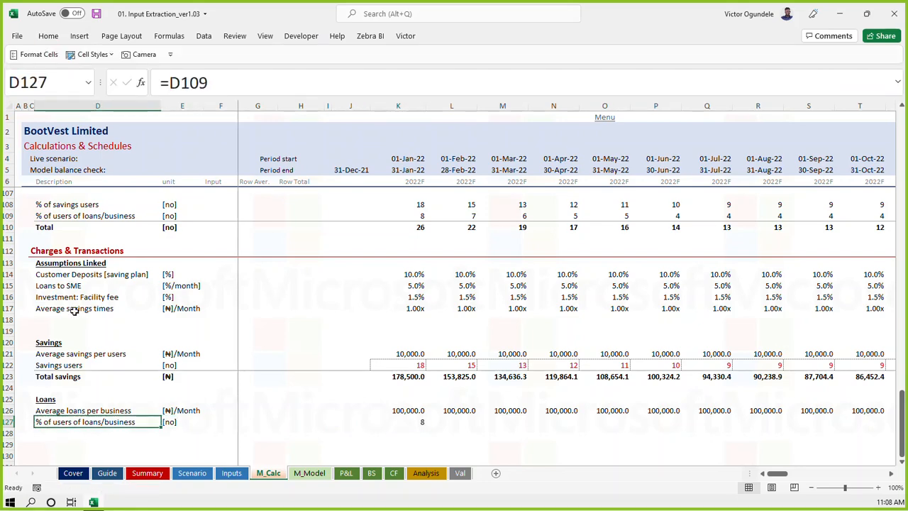
type("Users")
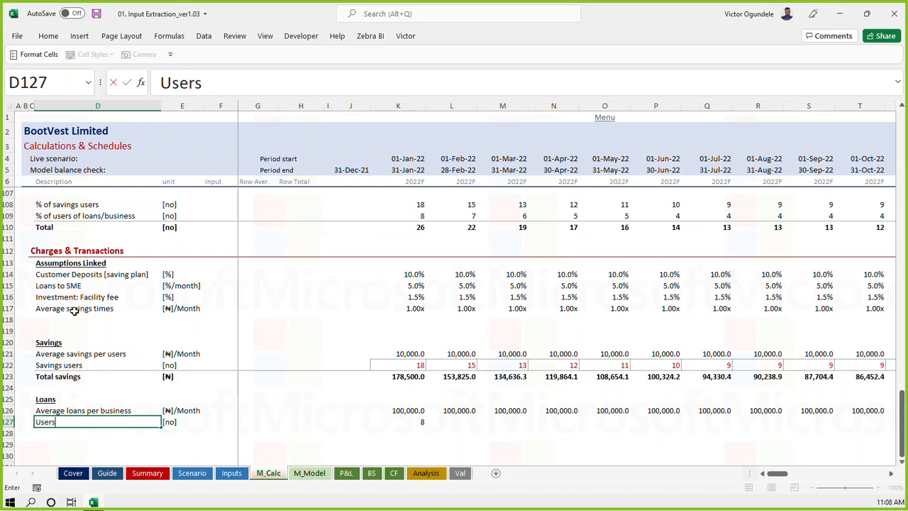
type(" for Business/loans")
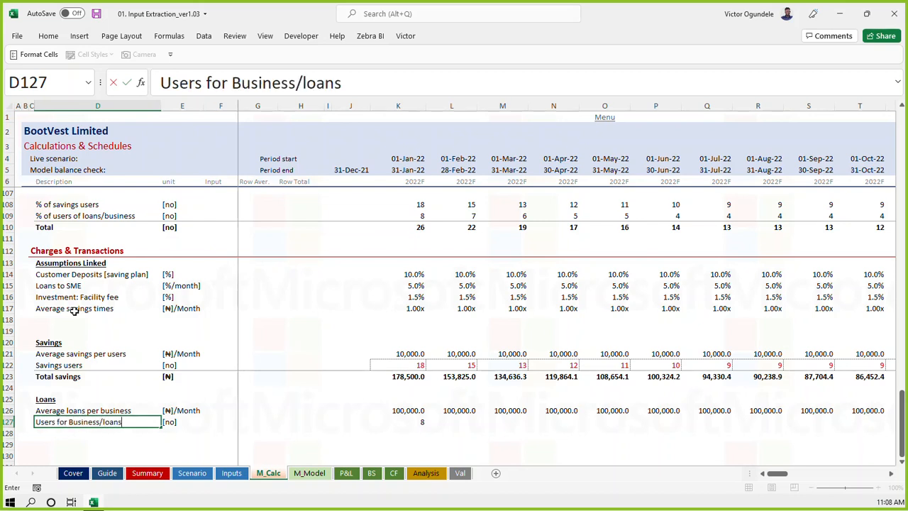
key("Return")
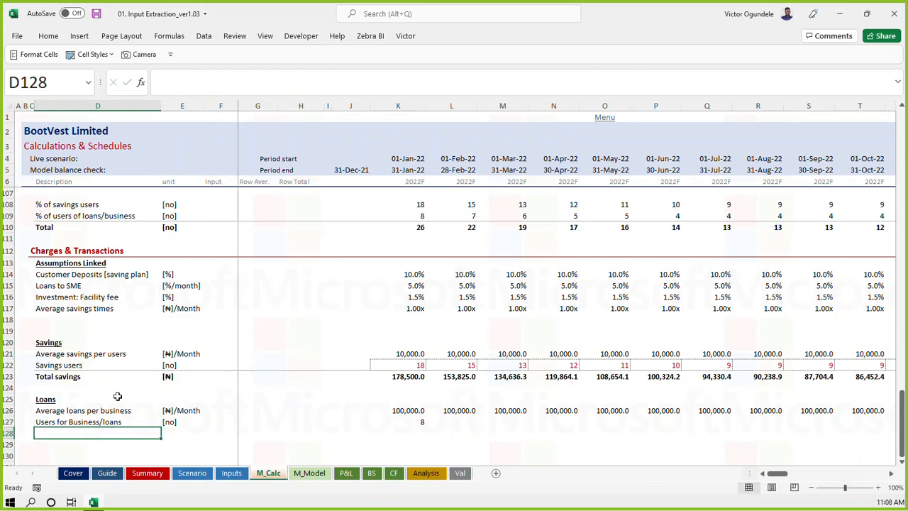
Label the row below the loan users, in D128, as "Total Loans"
type("Total loans")
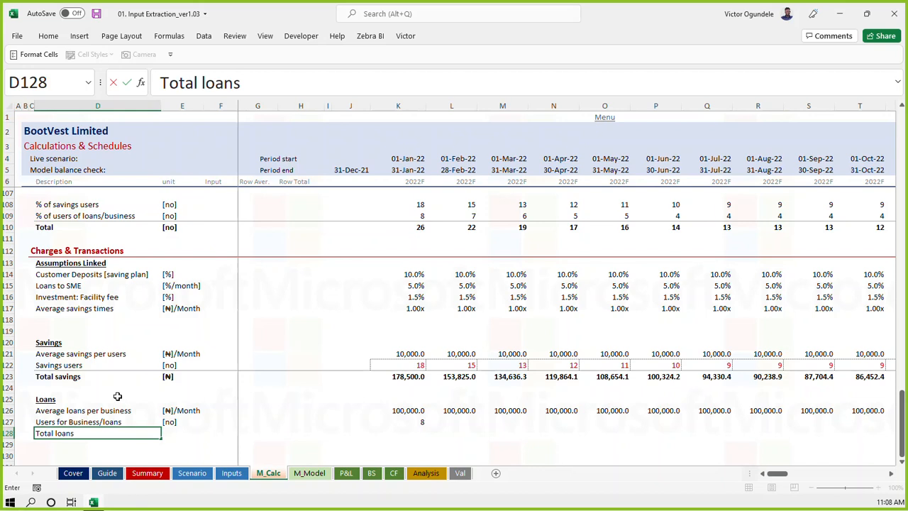
key("BackSpace")
key("BackSpace")
key("BackSpace")
key("BackSpace")
key("BackSpace")
type("Loans")
key("ctrl+Return")
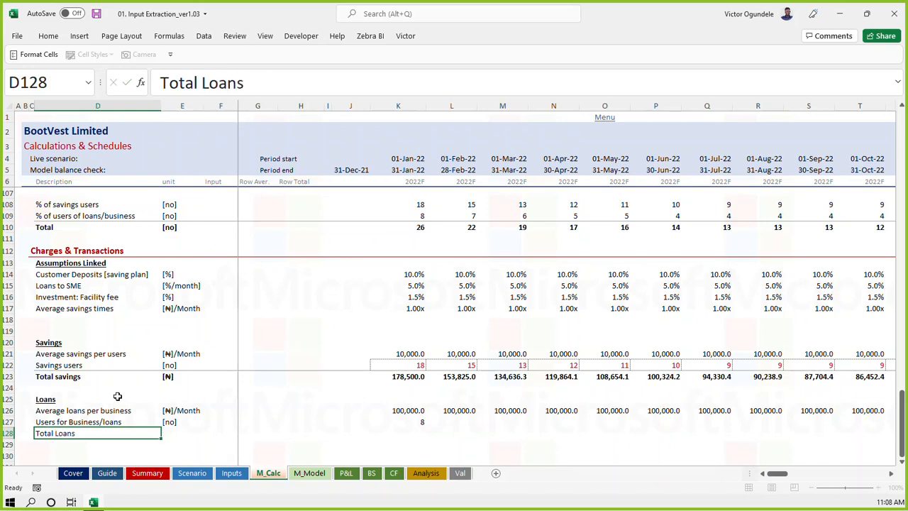
Set the unit of the Total Loans row in E128 to the currency unit [₦] using the workbook's defined name
key("Right")
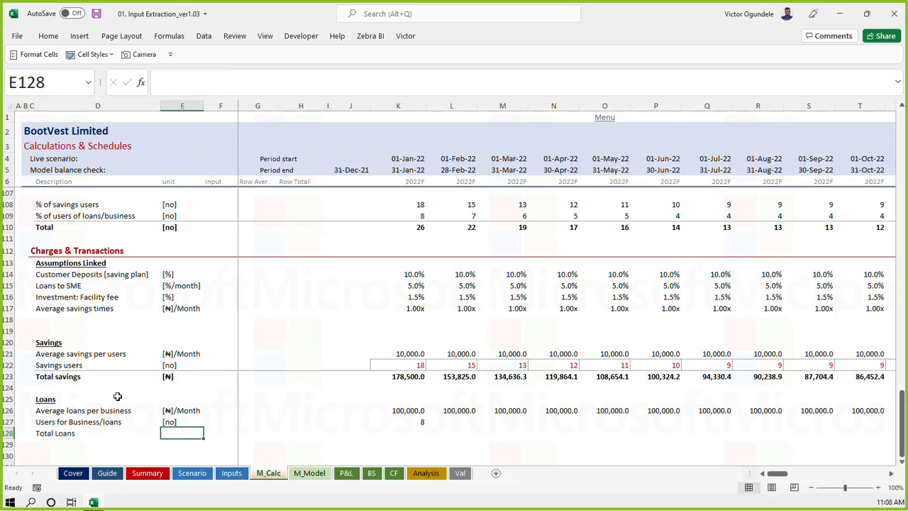
key("F3")
key("Down")
key("Return")
key("Return")
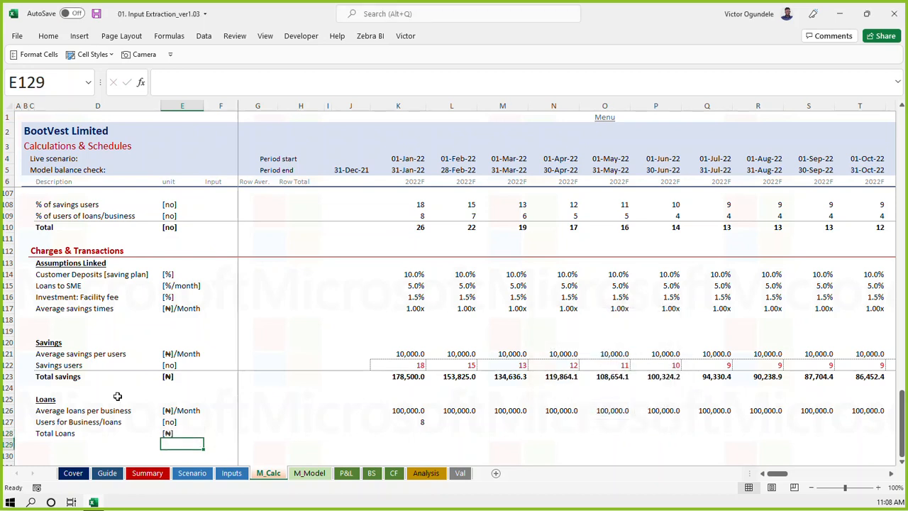
Link D118 and E118 to the Average Loan times label and unit in Inputs!D98 and Inputs!E98
key("Up")
key("Right")
key("Right")
key("Right")
key("Right")
key("Up")
key("Up")
key("Up")
key("Up")
key("Up")
key("Up")
key("Up")
key("Up")
key("Up")
key("Up")
key("Up")
key("Left")
key("Left")
key("Left")
key("Left")
key("Left")
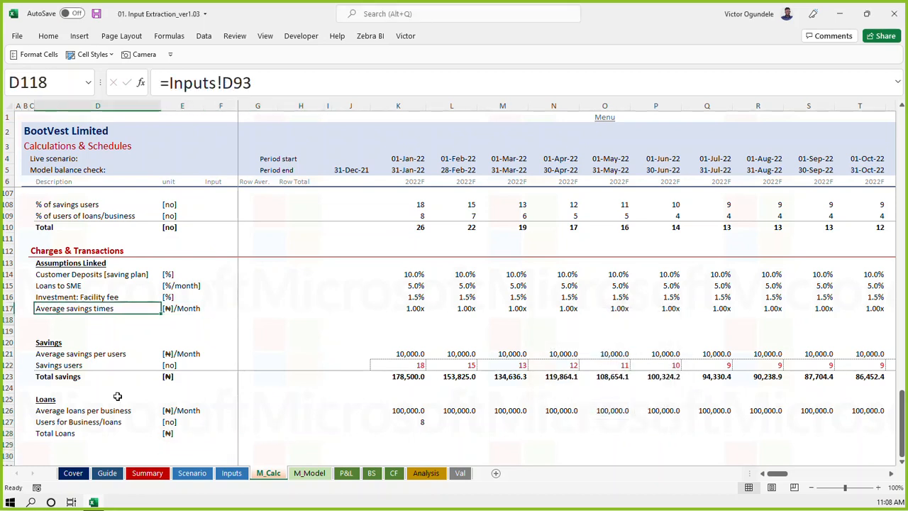
key("Down")
type("=")
key("ctrl+Page_Up")
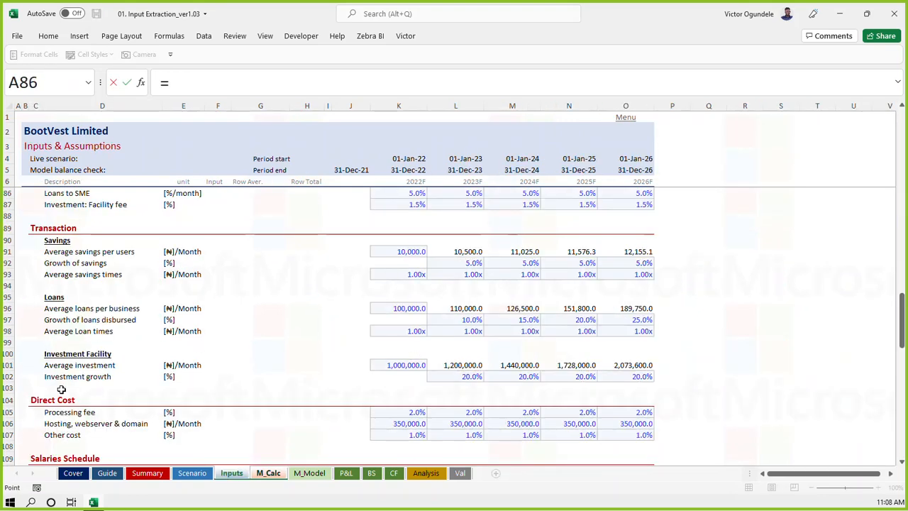
left_click(61, 334)
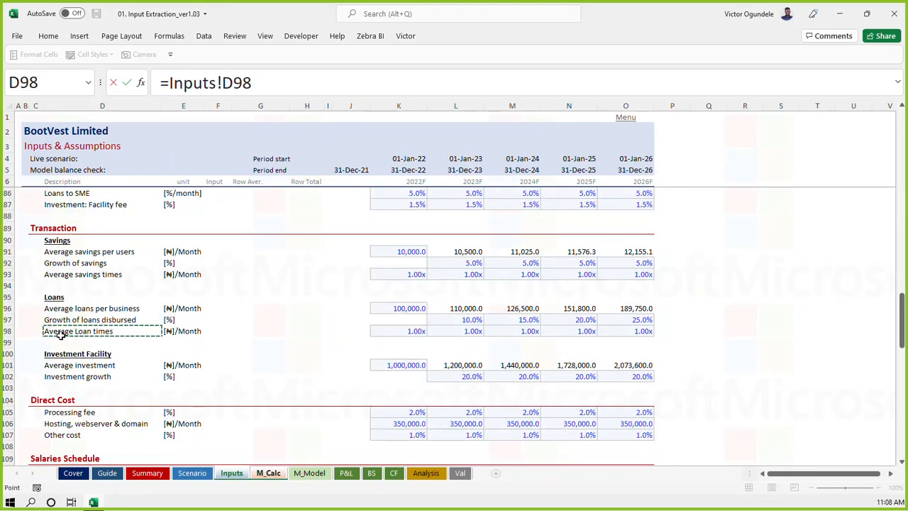
key("ctrl+Return")
key("Right")
key("ctrl+r")
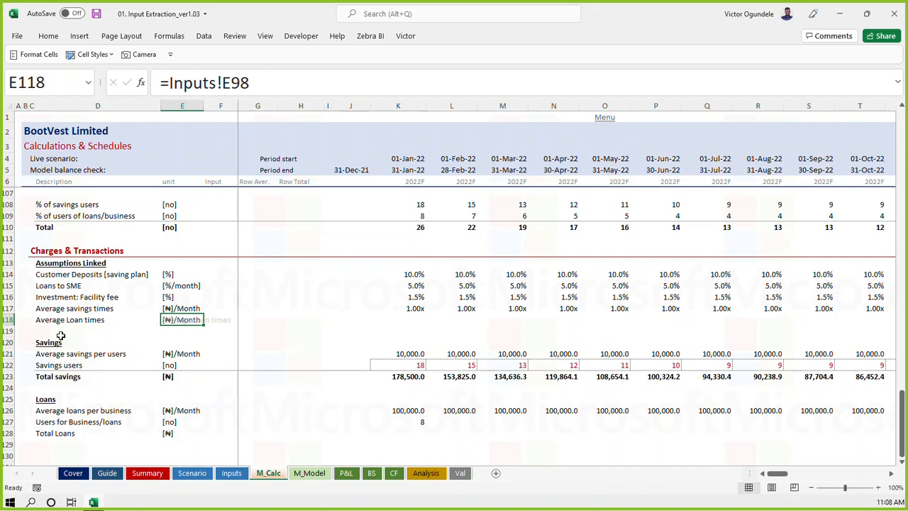
Change the unit of Average savings times in E93 on the Inputs sheet to [times]
key("Left")
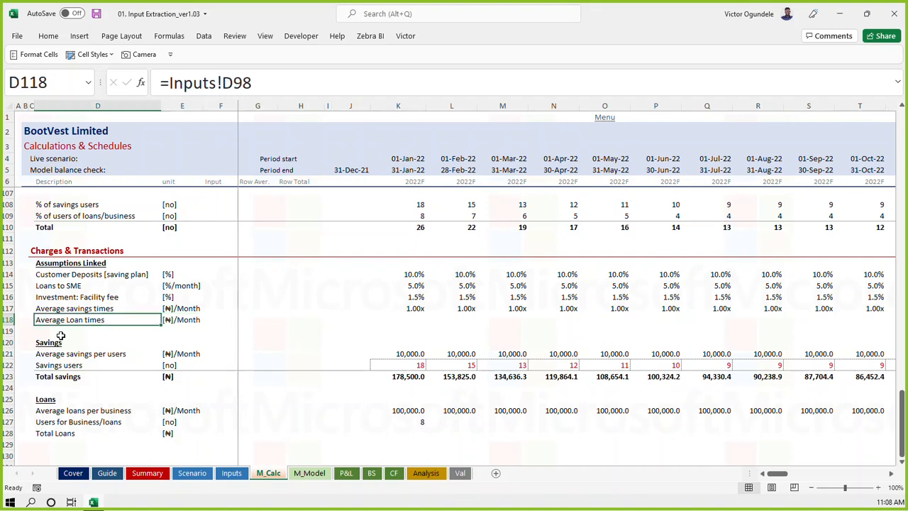
key("ctrl+Page_Up")
key("Down")
key("Up")
key("Up")
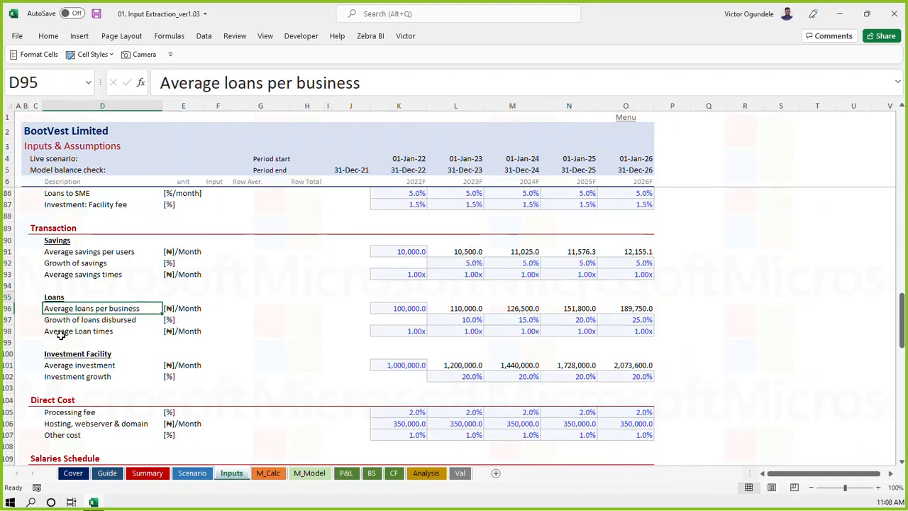
key("Up")
key("Right")
key("Up")
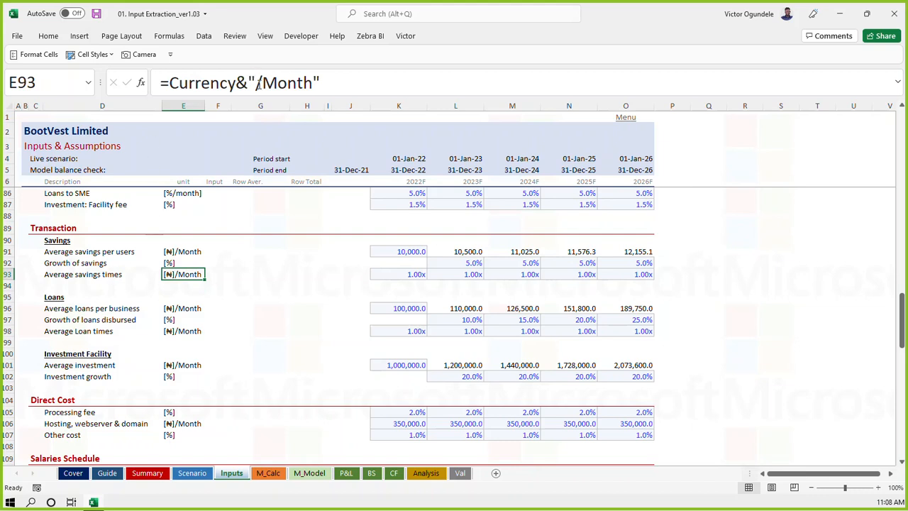
type("[ti")
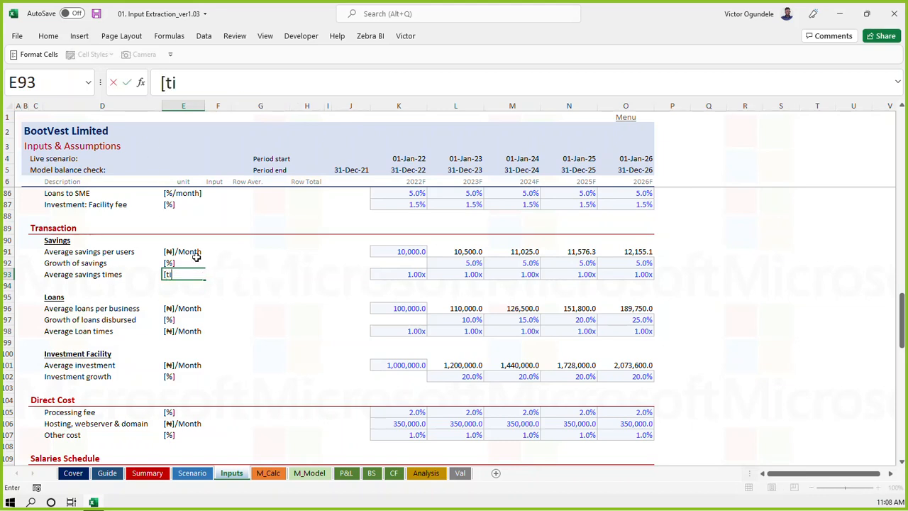
type("mes]")
key("ctrl+Return")
Copy the [times] unit from E93 to E98 for Average Loan times and save the workbook
key("ctrl+c")
key("Down")
key("Down")
key("Down")
key("Down")
key("Down")
key("Return")
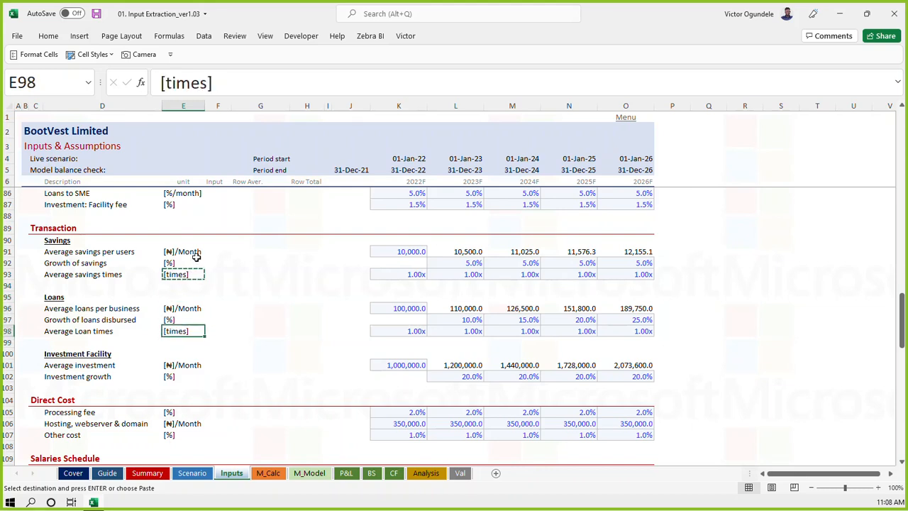
key("ctrl+s")
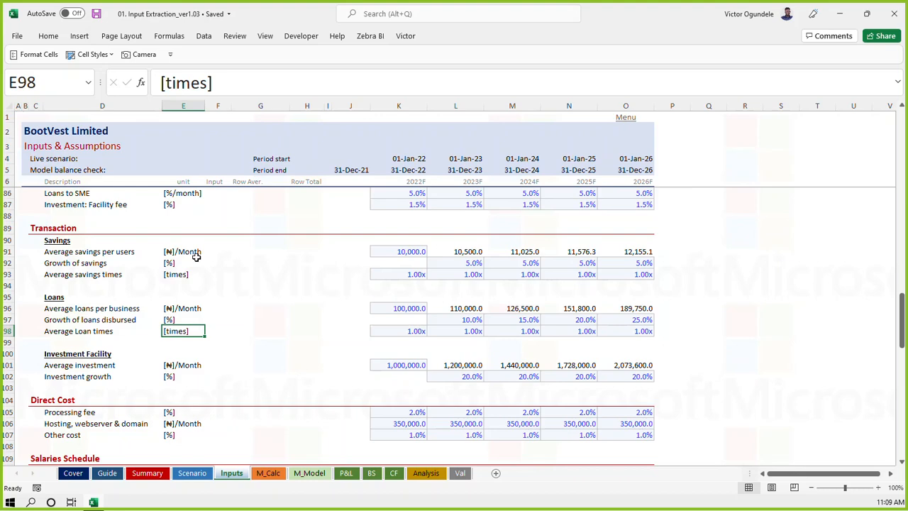
Return to M_Calc and review the Charges & Transactions rows across the monthly columns to the end of 2026 and back
key("ctrl+Page_Down")
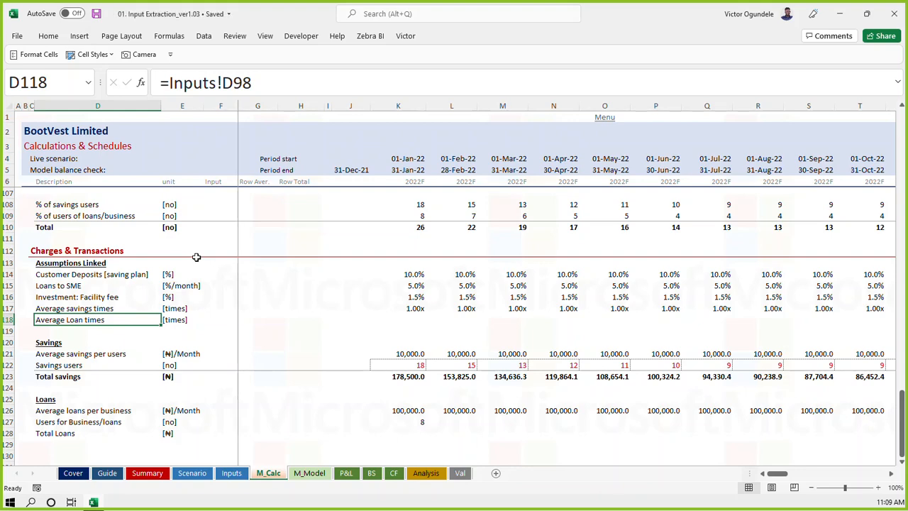
key("Right")
key("ctrl+Right")
key("Left")
key("ctrl+Left")
key("ctrl+Left")
key("Left")
key("Right")
key("Right")
key("Right")
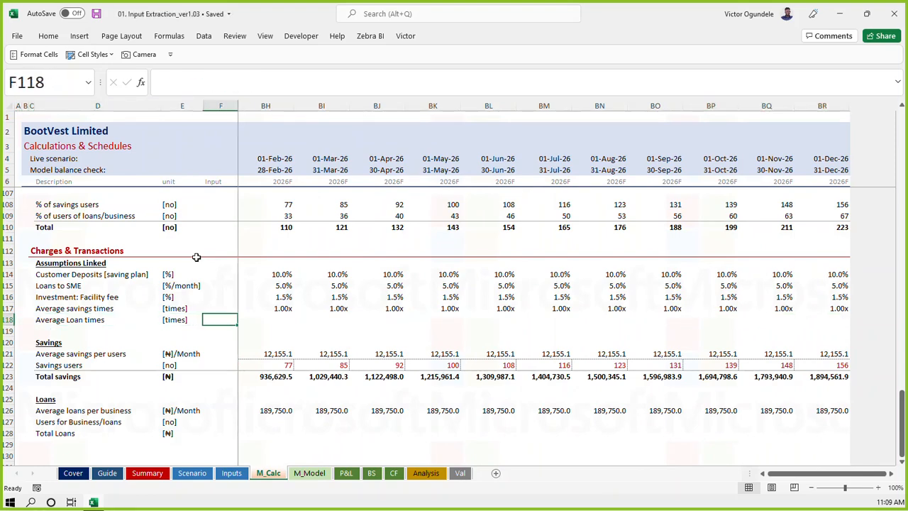
key("Right")
key("Right")
key("Left")
key("Left")
key("Left")
key("Right")
key("Right")
key("Right")
key("Right")
key("Right")
key("Right")
key("Right")
key("Down")
key("Down")
key("Down")
key("Down")
key("Down")
key("Down")
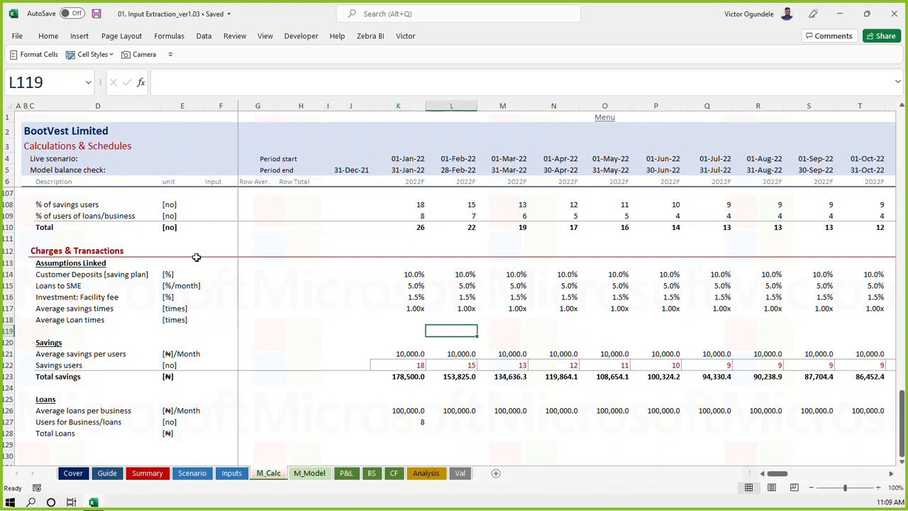
key("Left")
key("Down")
key("Down")
key("Down")
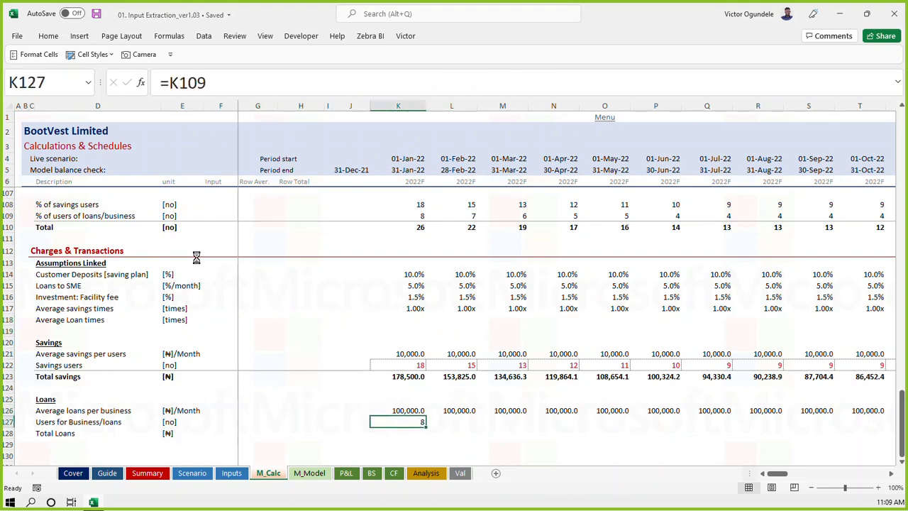
Examine the active users and the savings and loan user splits in rows 99 to 110 against the savings and loans blocks
key("Up")
key("Up")
key("Up")
key("Up")
key("Up")
key("Up")
key("Up")
key("Up")
key("Up")
key("Up")
key("Up")
key("Up")
key("Up")
key("Up")
key("Up")
key("Up")
key("Up")
key("Up")
key("Up")
key("Up")
key("Up")
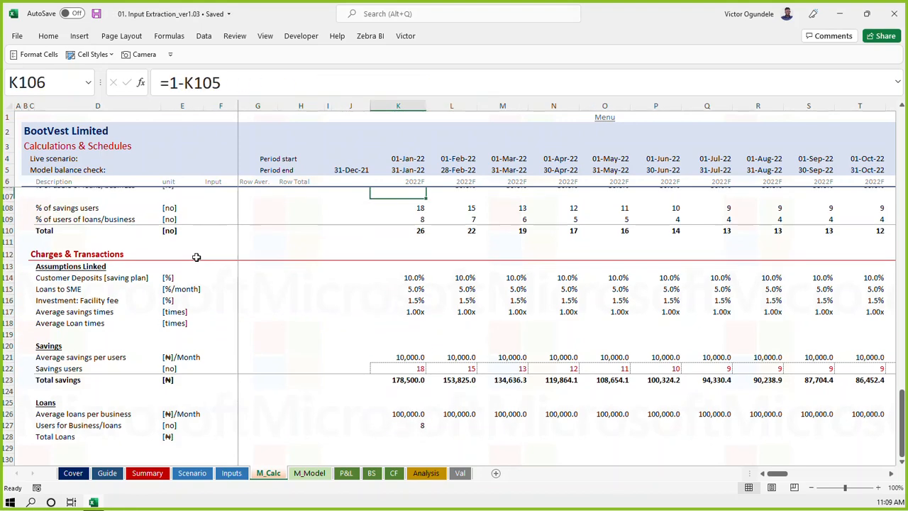
key("Down")
key("Down")
key("Down")
key("Down")
key("Down")
key("Up")
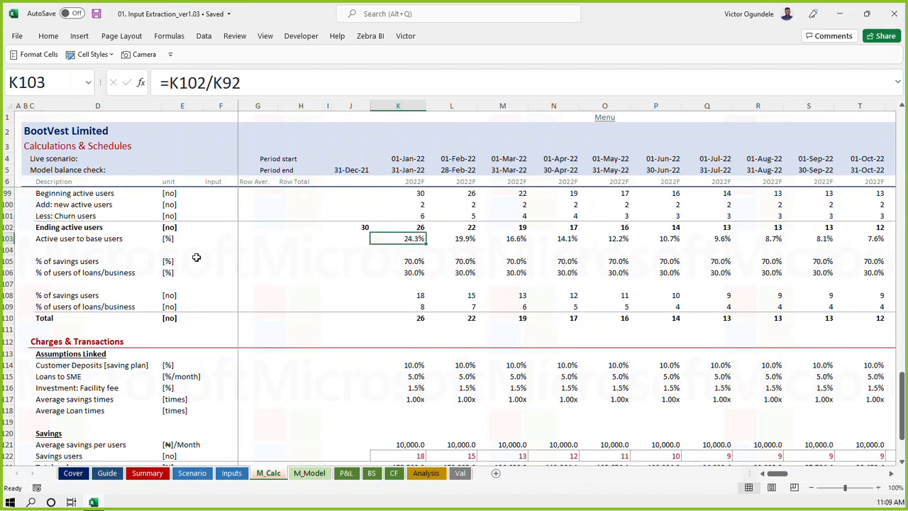
key("Down")
key("Down")
key("Down")
key("Down")
key("Down")
key("Down")
key("Down")
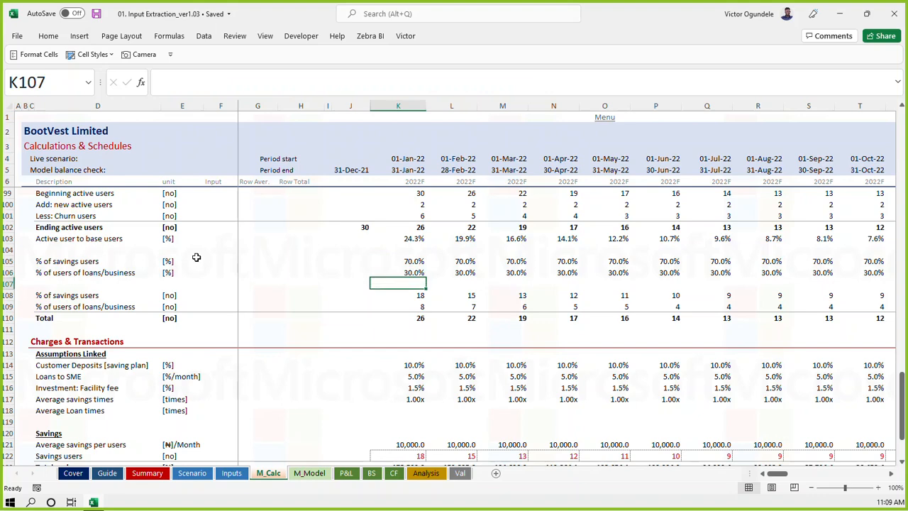
key("Down")
key("Down")
key("Down")
key("Down")
key("Down")
key("Down")
key("Down")
key("Down")
key("Down")
key("Down")
key("Down")
key("Down")
key("Down")
key("Down")
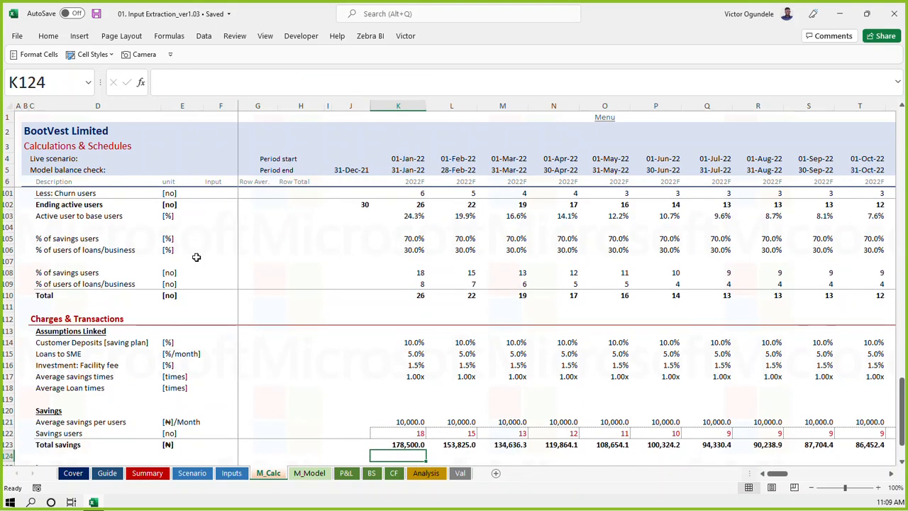
key("Down")
key("Down")
key("Down")
key("Up")
key("Up")
key("Down")
key("Down")
key("Down")
key("Down")
key("Up")
key("Up")
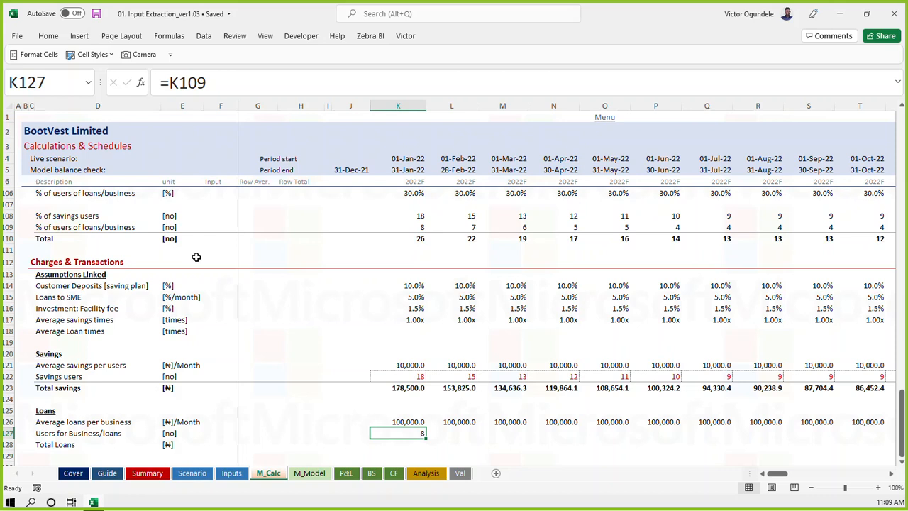
Copy the Average savings times formula from K117 down to K118 and check the matching Average Loan times row on Inputs
key("Up")
key("Up")
key("Up")
key("Up")
key("Up")
key("Up")
key("Up")
key("Up")
key("Up")
key("ctrl+d")
key("ctrl+Page_Up")
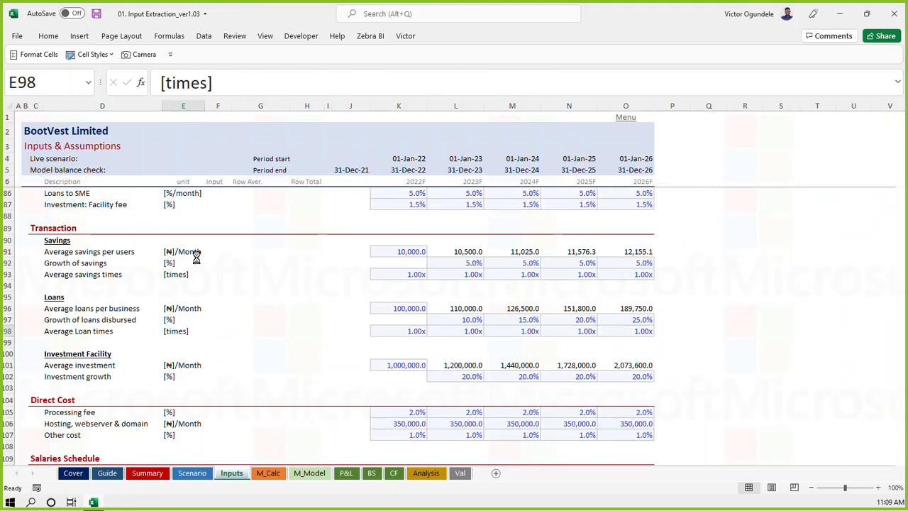
Edit the K118 lookup on M_Calc so its result range points to Inputs row 98, $K98:$O98
key("ctrl+Page_Down")
left_click(493, 83)
key("Right")
key("shift+Left")
type("8")
key("Right")
key("Right")
key("Right")
key("Right")
key("shift+Right")
type("8")
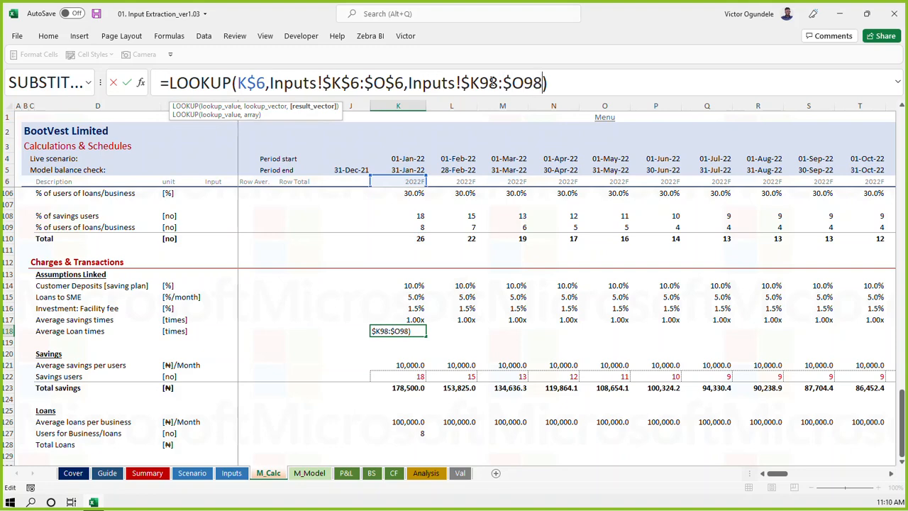
key("ctrl+Return")
Fill the Average Loan times formula from K118 across the monthly columns to December 2026 and save the workbook
key("ctrl+shift+Right")
key("ctrl+r")
key("ctrl+s")
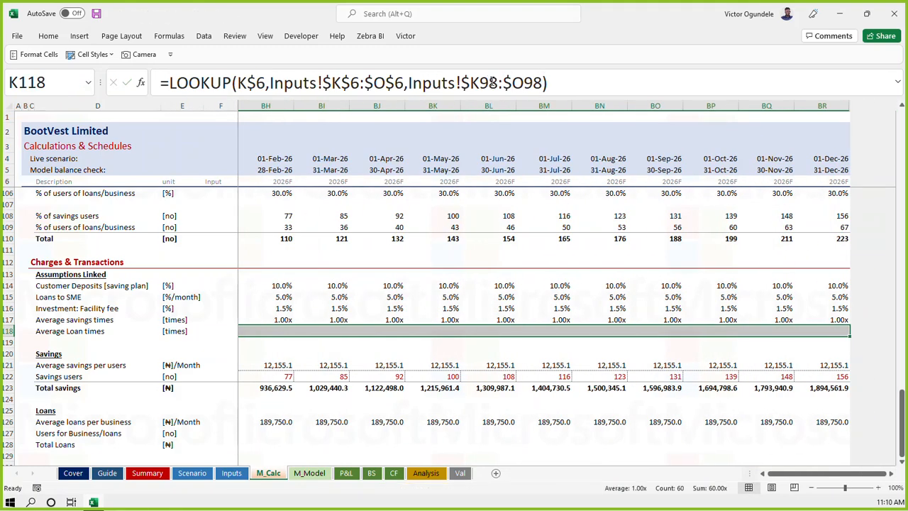
Multiply the Average loans per business lookup in K126 by the Average Loan times in K118
key("Left")
key("Right")
key("Right")
key("Down")
key("Down")
key("Down")
key("Down")
key("Down")
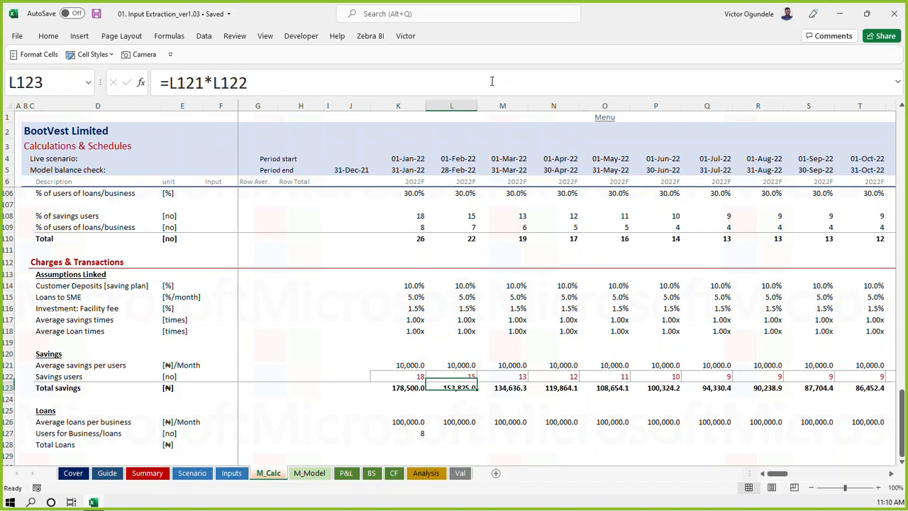
key("Down")
key("Down")
key("Down")
key("Left")
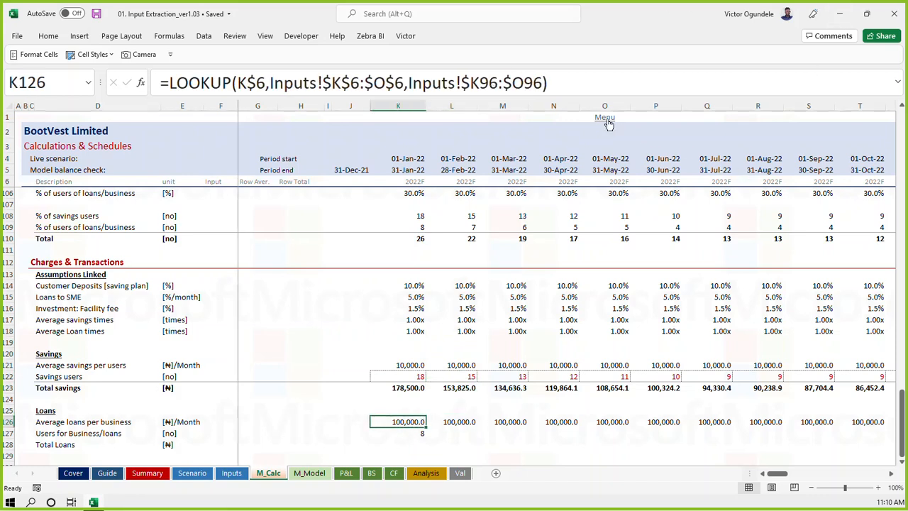
left_click(594, 71)
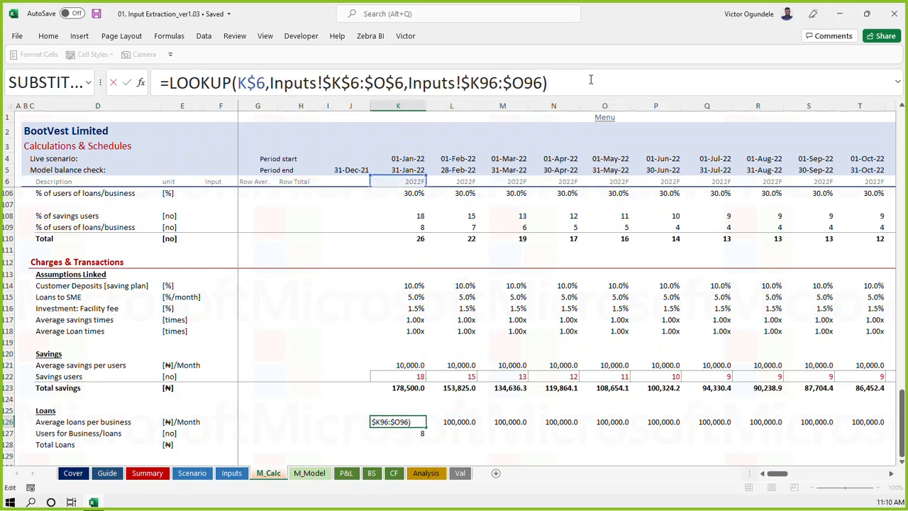
type("*")
left_click(416, 331)
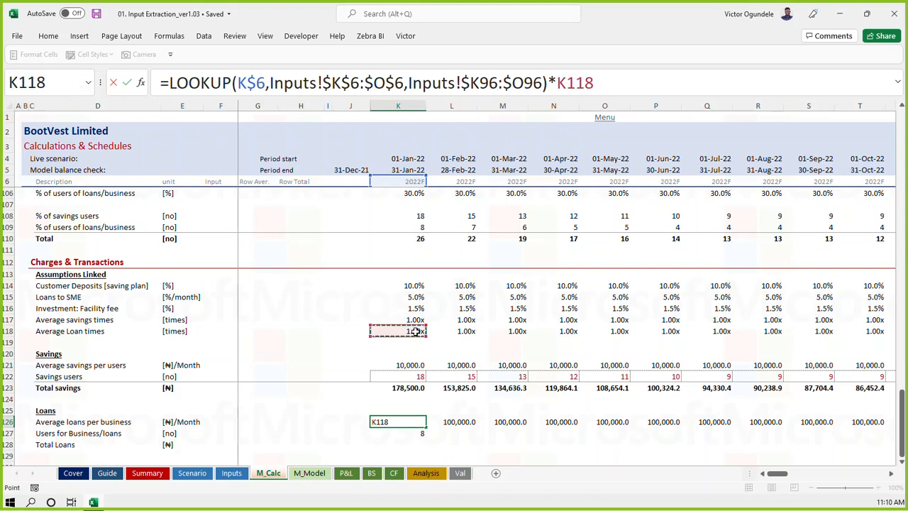
key("ctrl+Return")
Fill the revised Average loans per business formula across row 126 to December 2026 and save the workbook
key("ctrl+shift+Right")
key("ctrl+r")
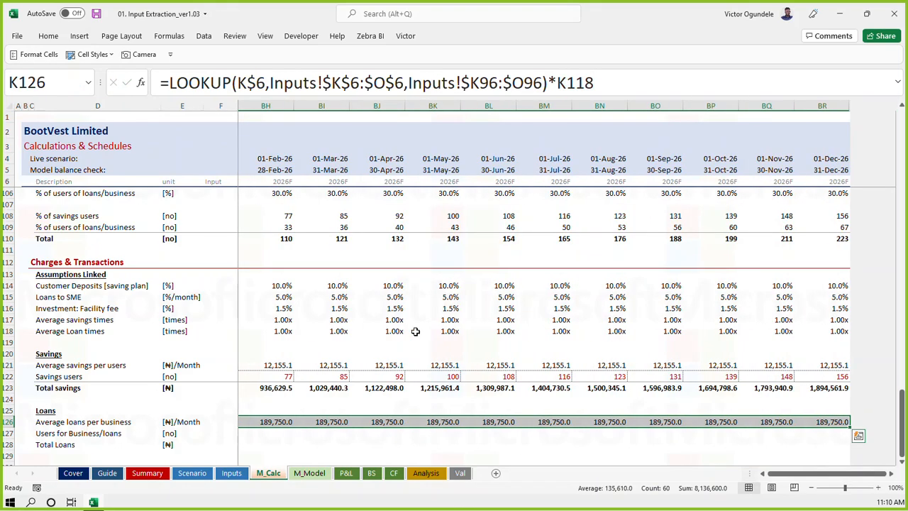
key("ctrl+Left")
key("ctrl+s")
Fill the Users for Business/loans link from K127 across the monthly columns to December 2026 and save the workbook
key("Right")
key("Right")
key("Right")
key("Right")
key("Down")
key("Right")
key("Right")
key("Right")
key("Left")
key("ctrl+shift+Right")
key("ctrl+r")
key("ctrl+s")
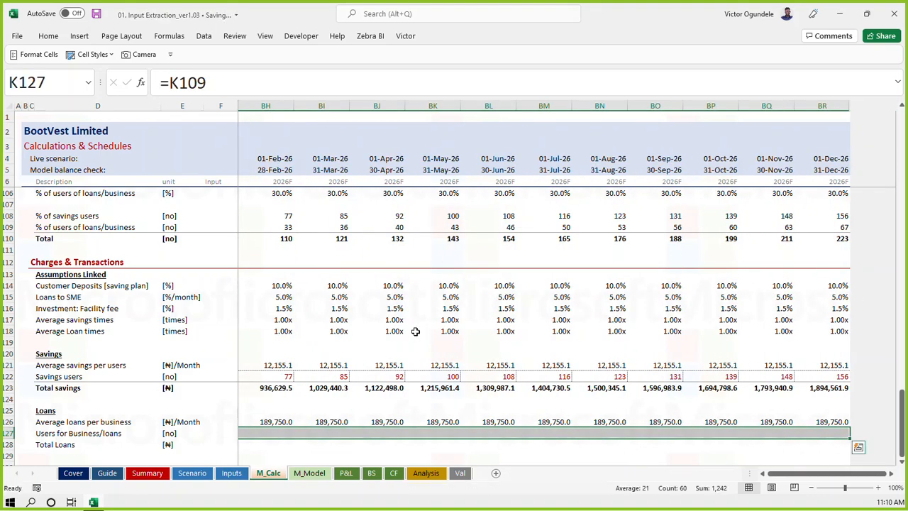
Calculate Total Loans in K128 as =K126*K127 and fill the formula across the monthly columns to December 2026
key("ctrl+Left")
key("Left")
key("Down")
key("Down")
key("Down")
key("Down")
key("Up")
key("Up")
key("Up")
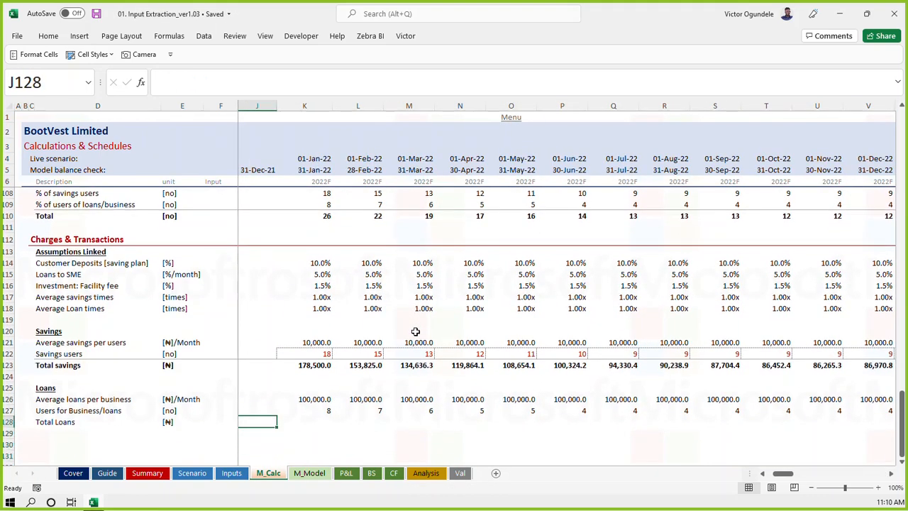
key("Right")
key("Right")
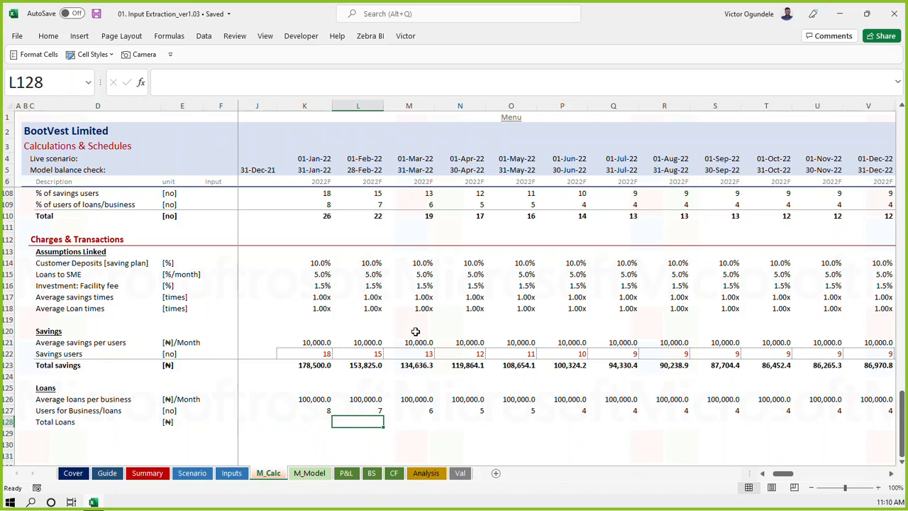
key("Left")
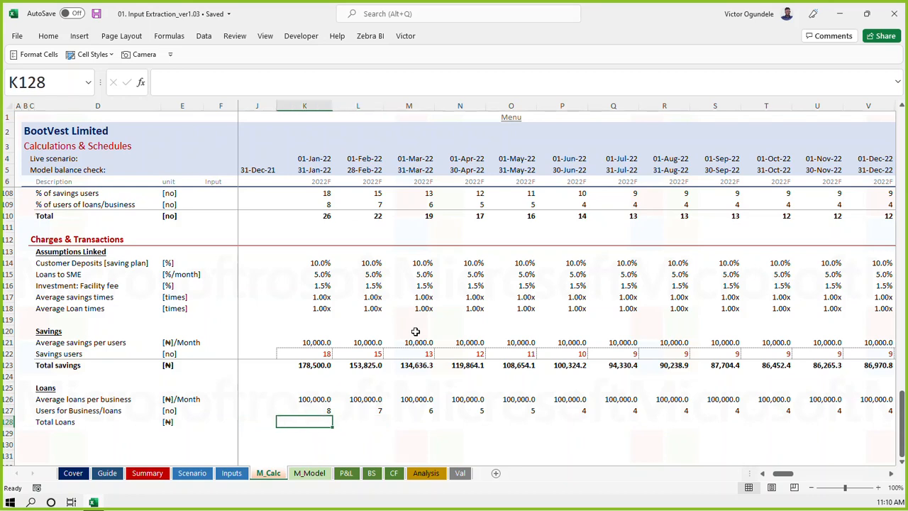
type("=")
key("Up")
key("Up")
type("*")
key("Up")
key("ctrl+Return")
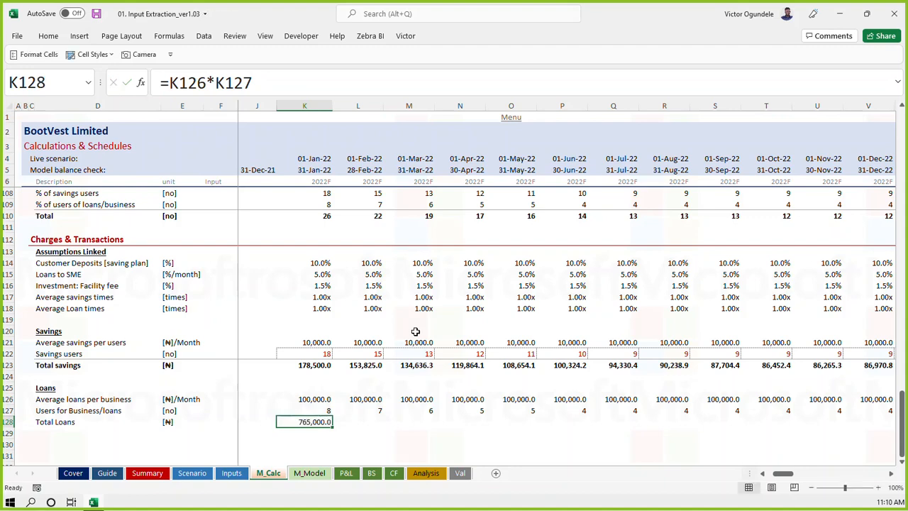
key("ctrl+shift+Right")
key("ctrl+r")
Apply the SubTotal cell style to the Total Loans row from its label in D128 through December 2026
key("ctrl+Left")
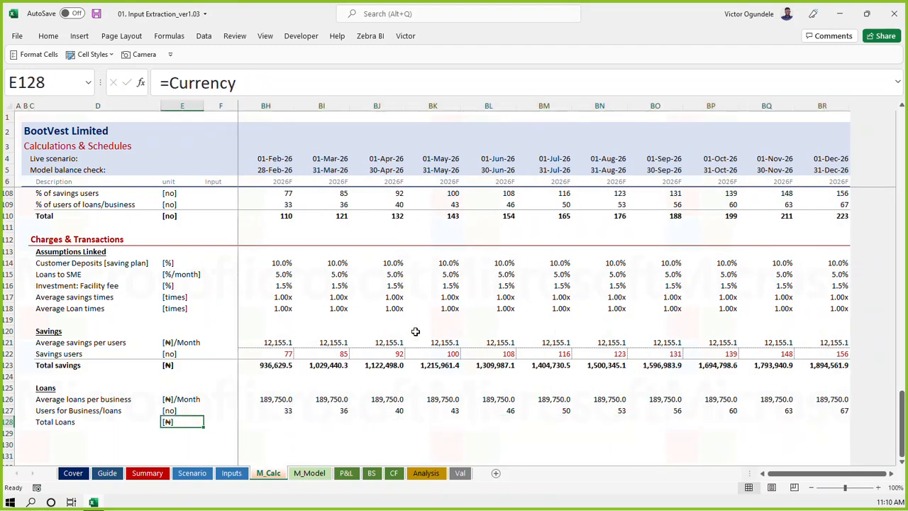
key("Left")
key("ctrl+shift+Right")
key("ctrl+shift+Right")
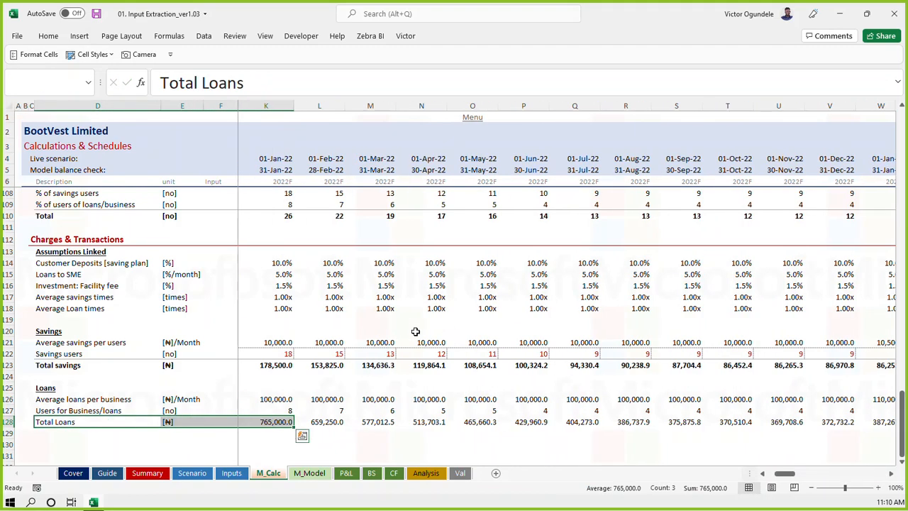
key("ctrl+shift+Right")
key("alt+2")
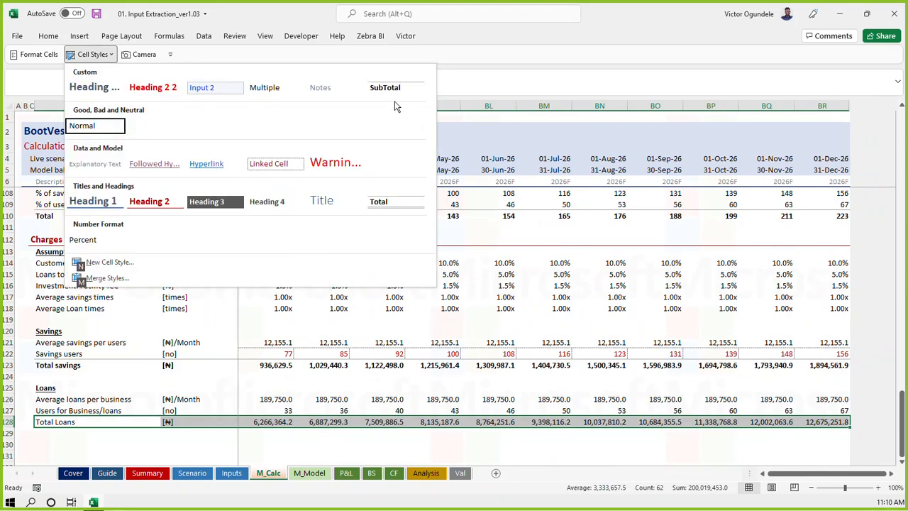
key("Escape")
left_click(208, 430)
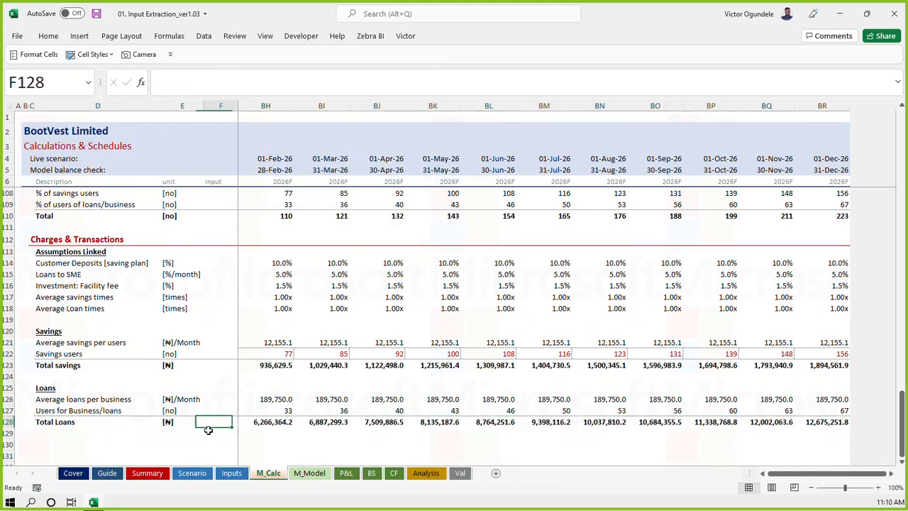
Save the workbook and go back to the Inputs sheet
key("Right")
key("Right")
key("Right")
key("Right")
key("Right")
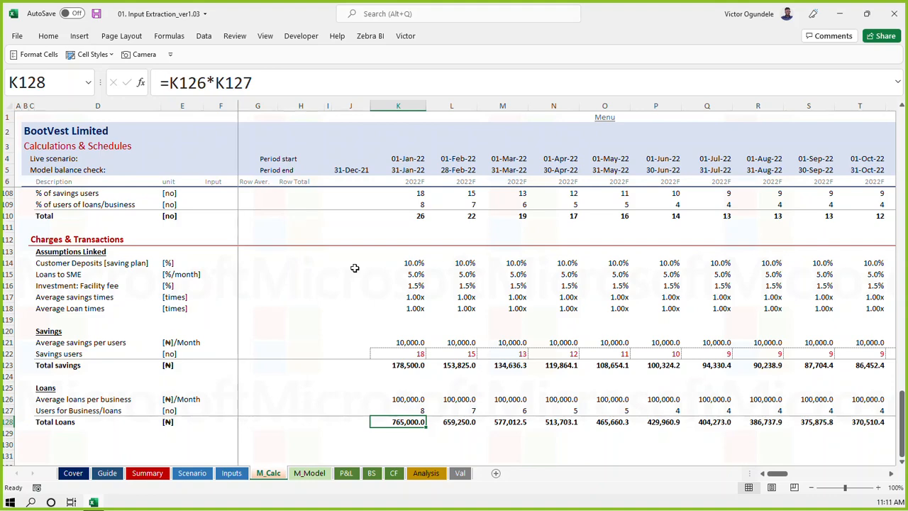
key("ctrl+Page_Up")
key("ctrl+s")
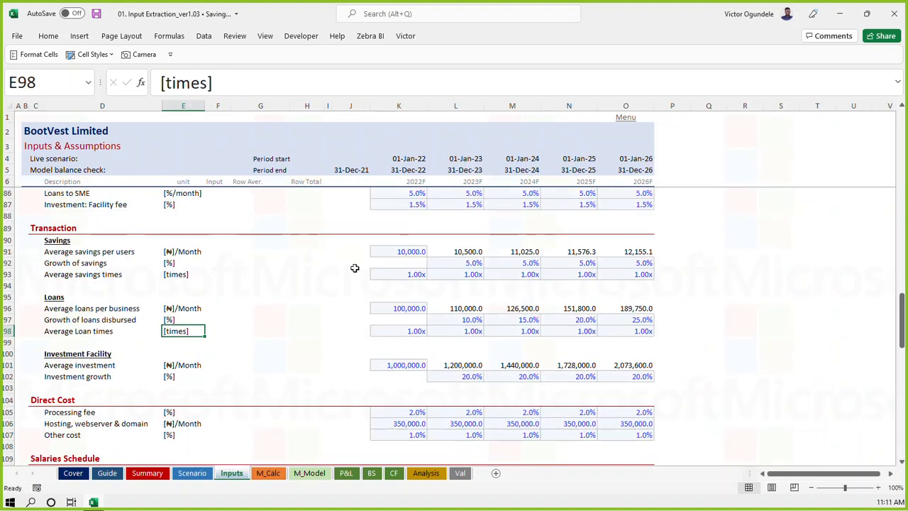
Examine the Charges and Transaction assumptions on Inputs, especially the Loans to SME monthly rate in row 86
key("Down")
key("Down")
key("Up")
key("Up")
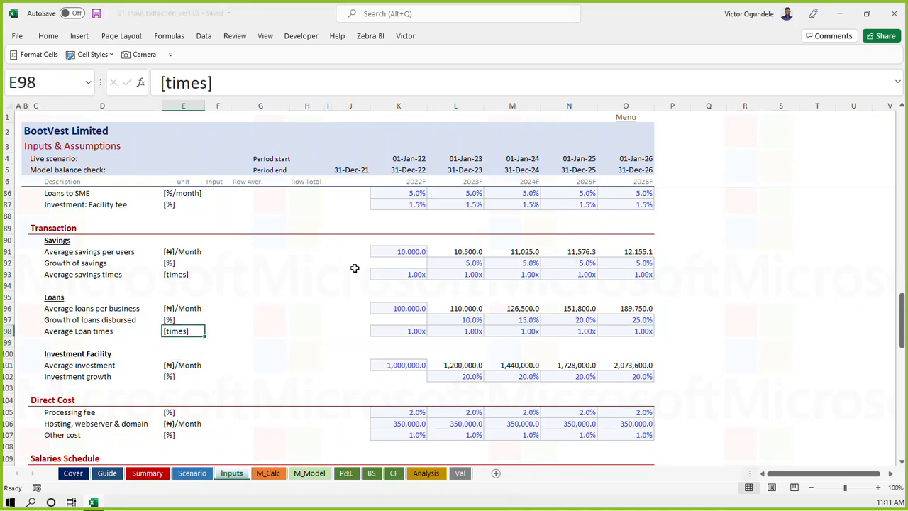
key("Up")
key("Up")
key("Up")
key("Up")
key("Up")
key("Up")
key("Up")
key("Up")
key("Up")
key("Up")
key("Up")
key("Up")
key("Up")
key("Up")
key("Up")
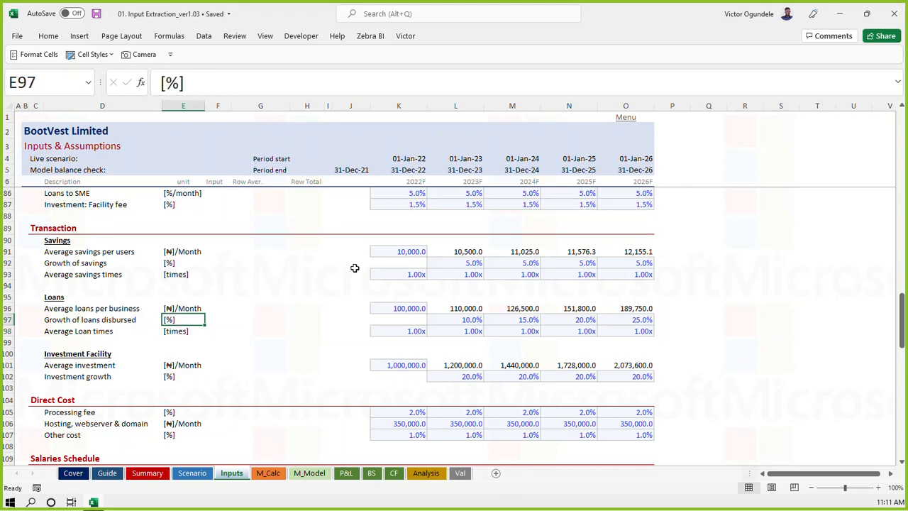
key("Down")
key("Down")
key("Down")
key("Left")
key("Up")
key("Right")
key("Left")
key("Down")
key("Right")
key("Left")
key("Right")
key("Right")
key("Right")
key("Right")
key("Right")
key("Right")
key("Right")
key("Right")
key("Right")
key("Right")
key("Right")
key("ctrl+Left")
key("ctrl+Left")
key("ctrl+Left")
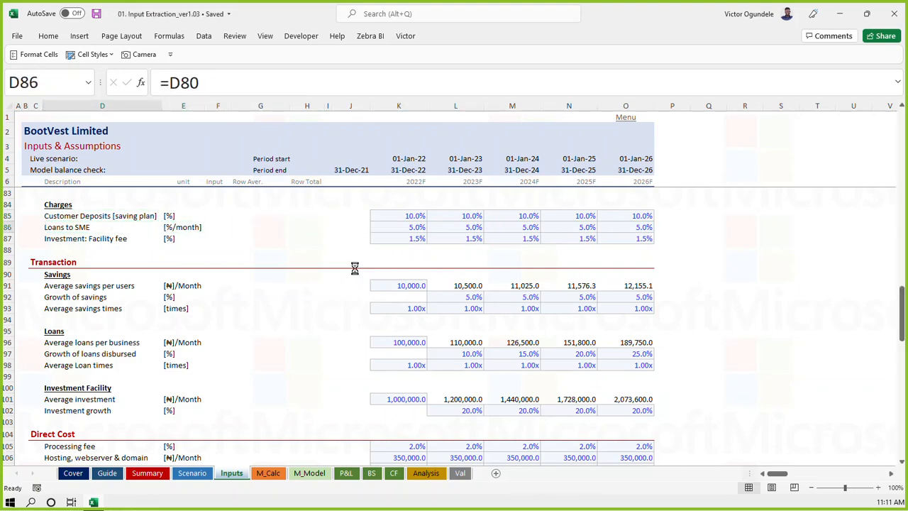
Return to M_Calc and examine the Average loans per business formula in K126 and the rows below Total Loans
key("ctrl+Page_Down")
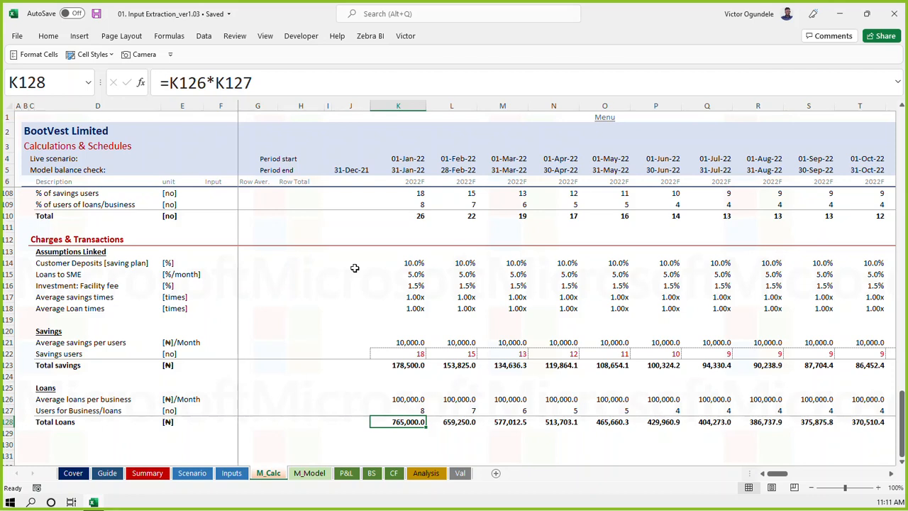
left_click(412, 400)
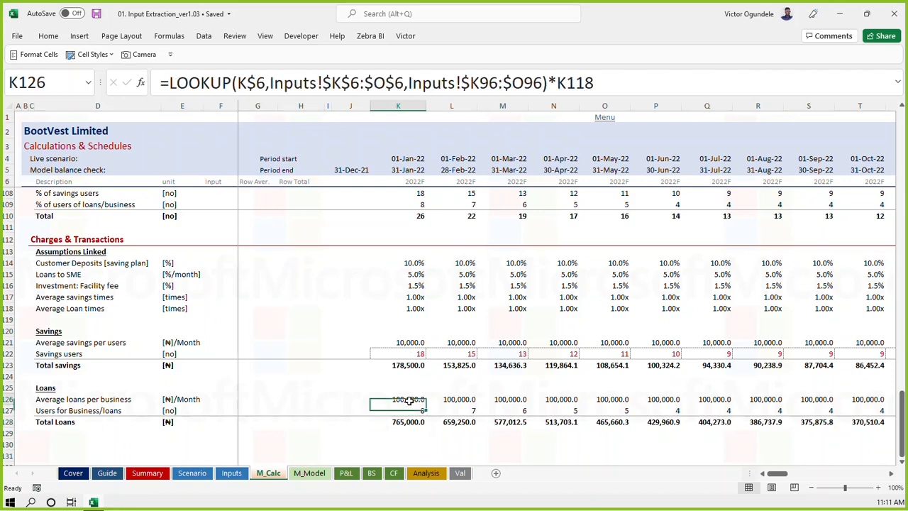
scroll(411, 393, "down", 3)
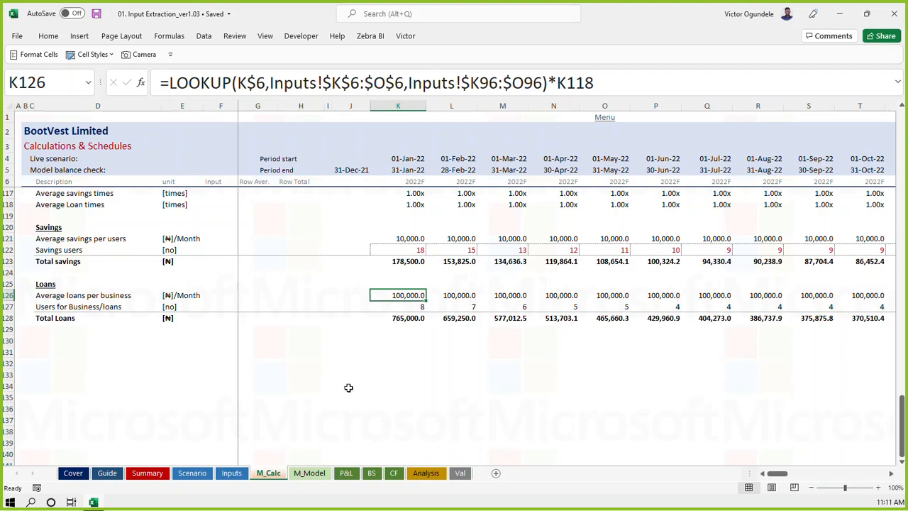
Insert two blank rows above the Investment Facility heading on the Inputs sheet
left_click(232, 474)
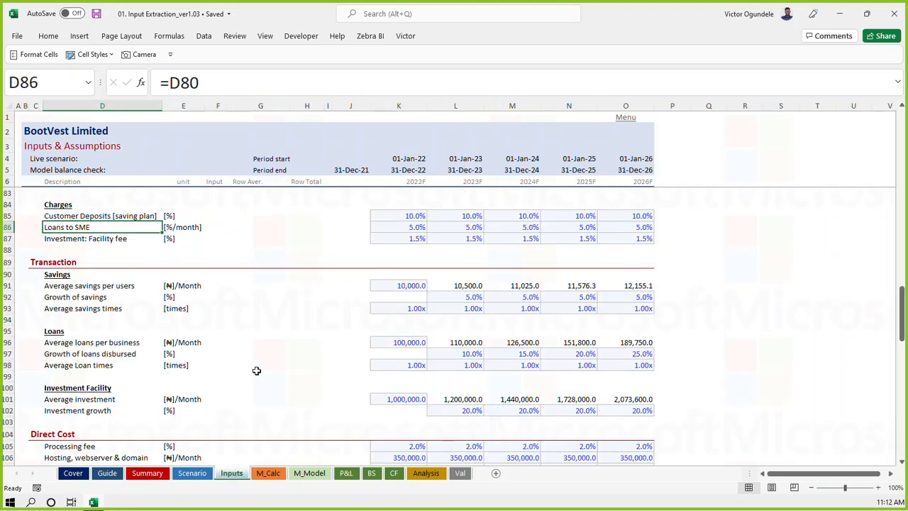
left_click(217, 362)
left_click(65, 383)
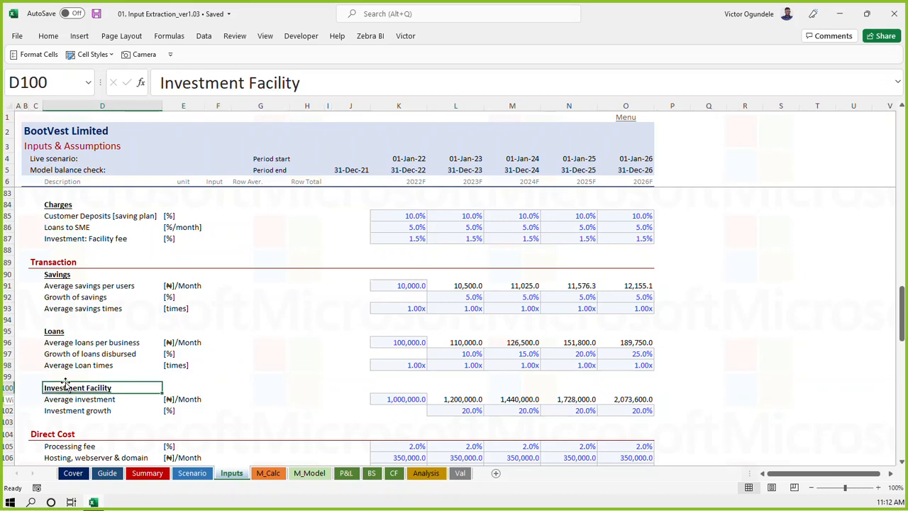
key("shift+space")
key("ctrl+shift+plus")
key("ctrl+shift+plus")
Label row 99 under Average Loan times as Loan period with the unit [month]
key("Up")
type("Loan period")
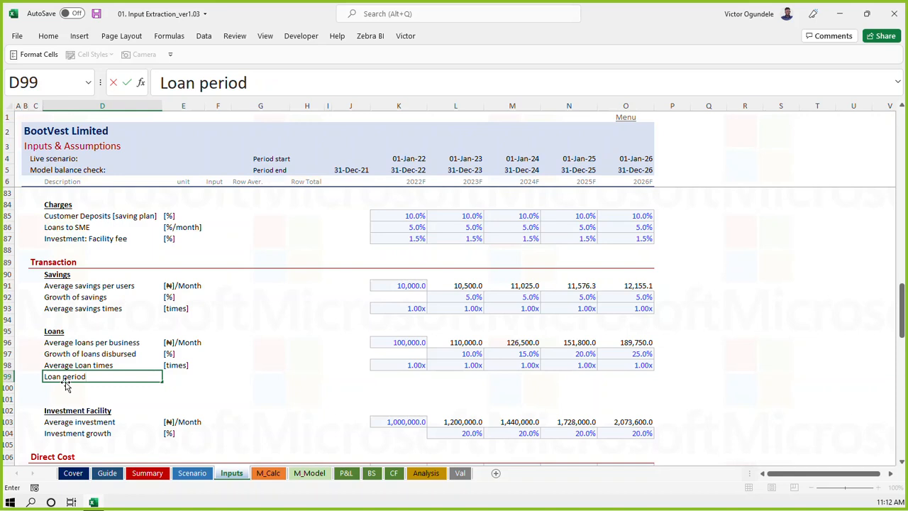
key("Tab")
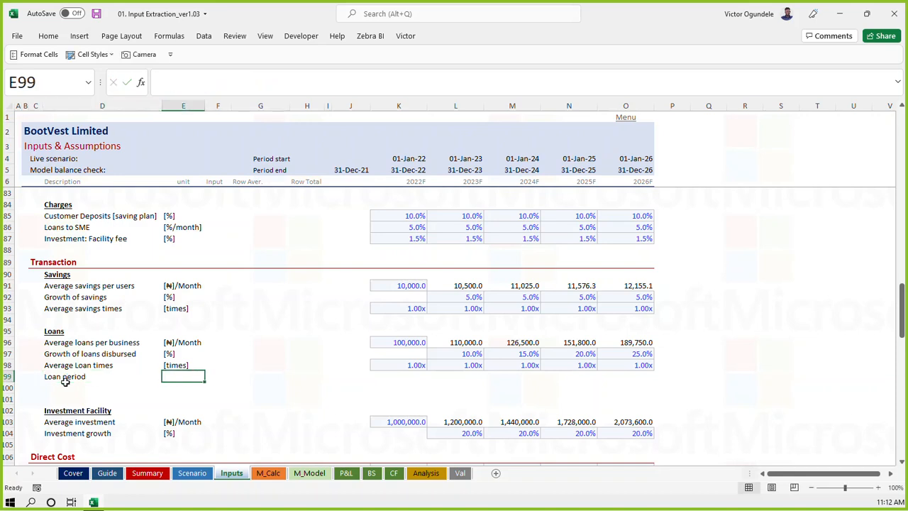
type("[month")
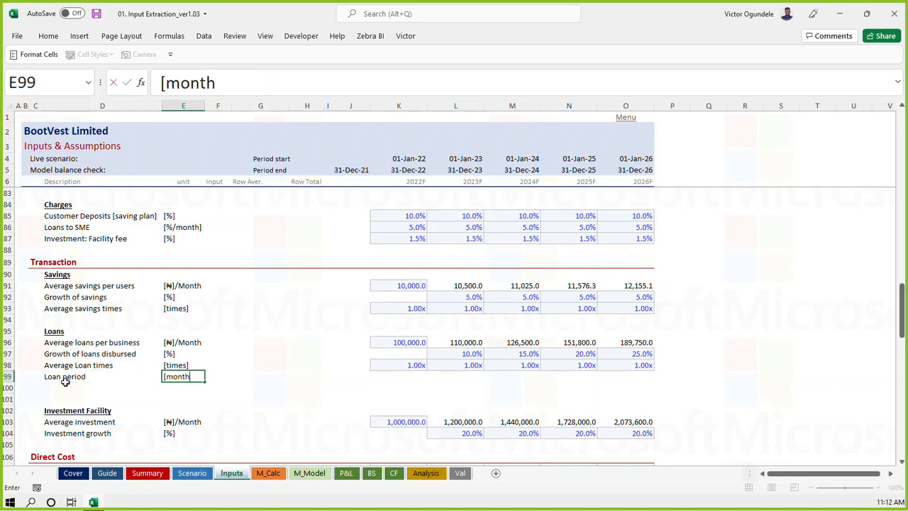
key("Tab")
key("Tab")
key("Left")
Apply the Input 2 style to F99, save a loan period of 6 there, and return to M_Calc
left_click(92, 54)
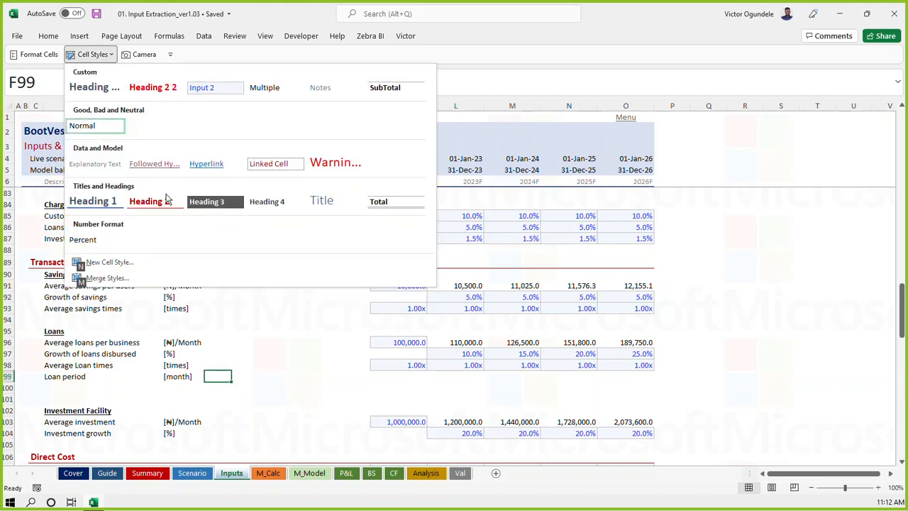
left_click(214, 89)
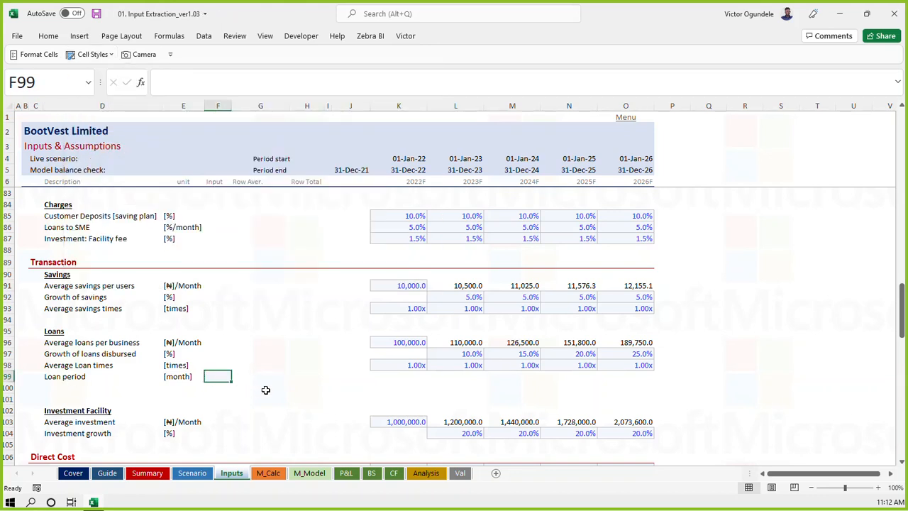
type("6")
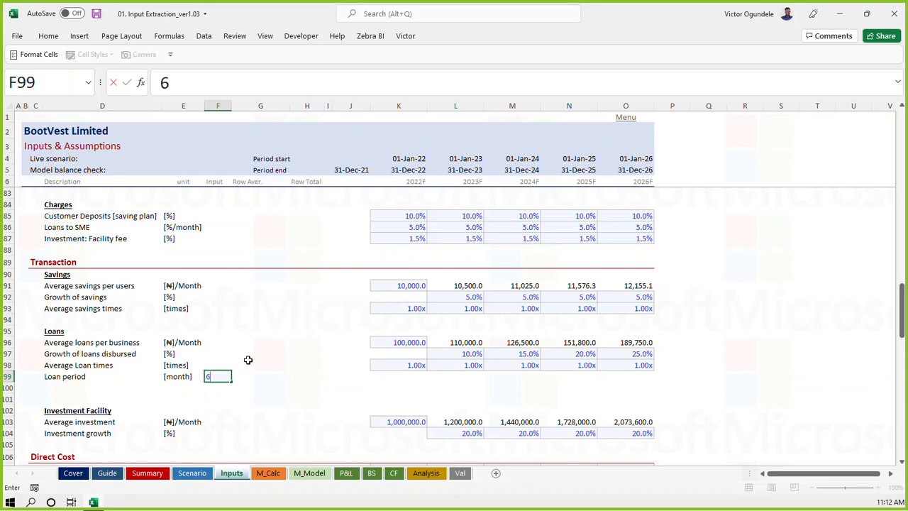
key("ctrl+s")
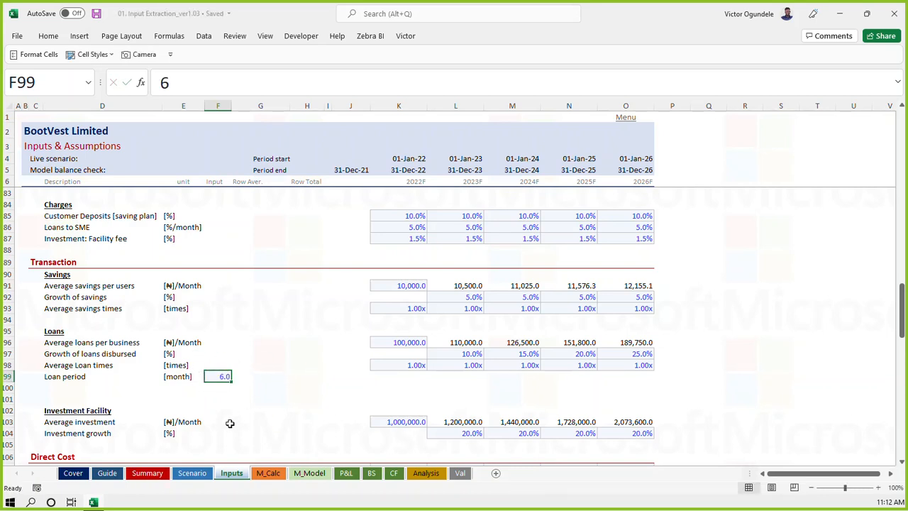
left_click(267, 474)
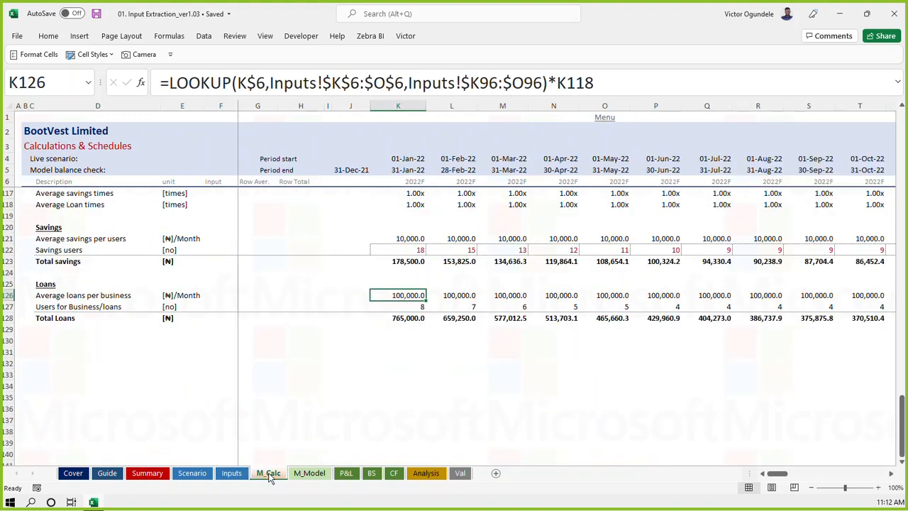
Insert two blank rows above the Loans heading on M_Calc
left_click(308, 294)
left_click(45, 284)
key("shift+space")
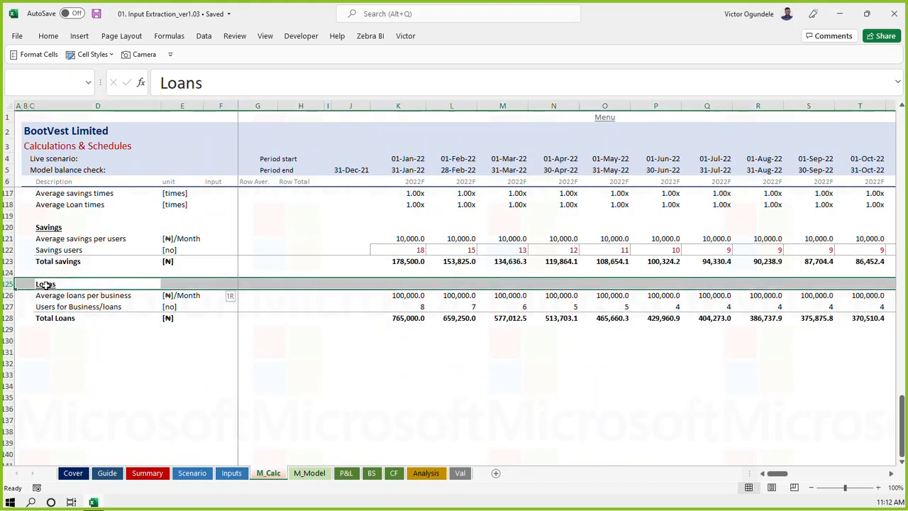
scroll(44, 283, "up", 1)
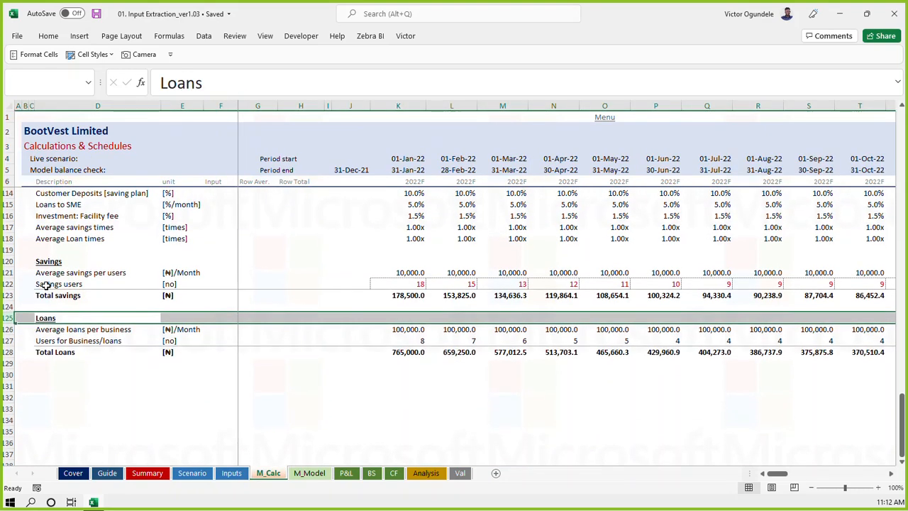
key("ctrl+shift+plus")
key("ctrl+shift+plus")
key("Up")
key("Down")
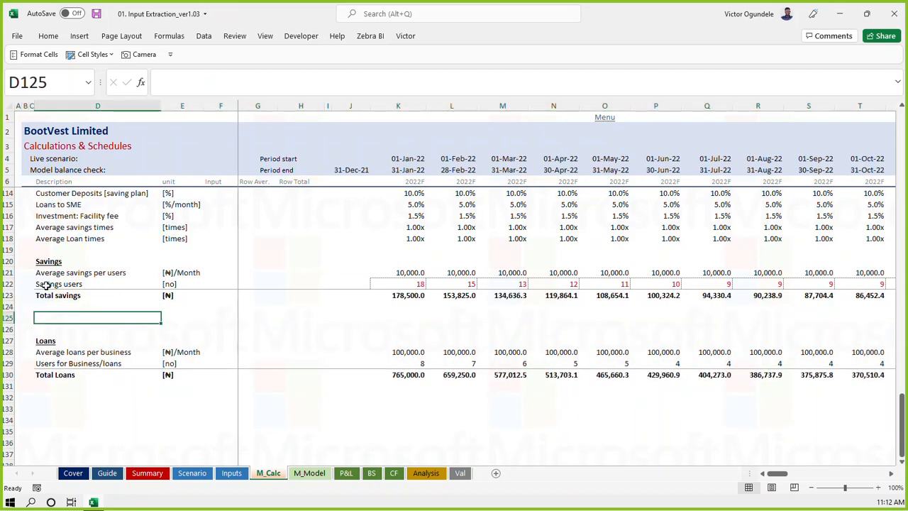
Label row 125 as Interest on savings and set its unit with the defined name Currency
type("Interest on")
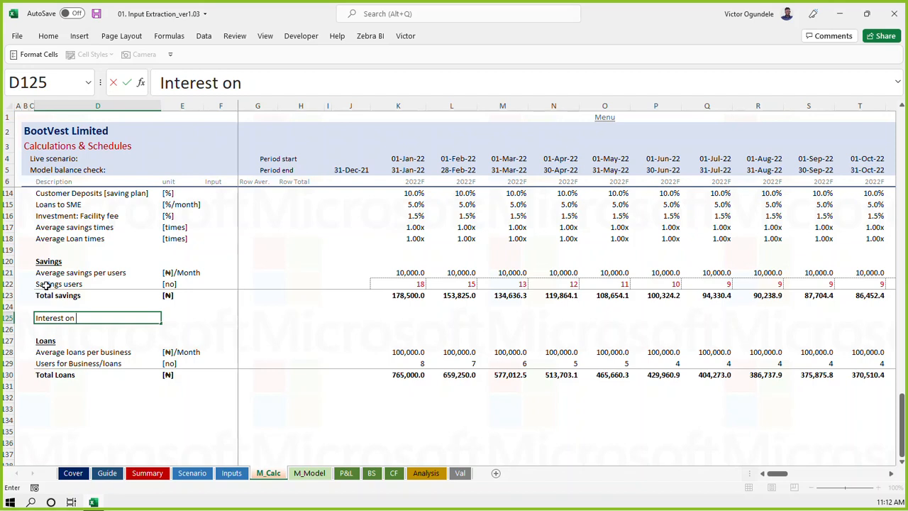
type(" savings")
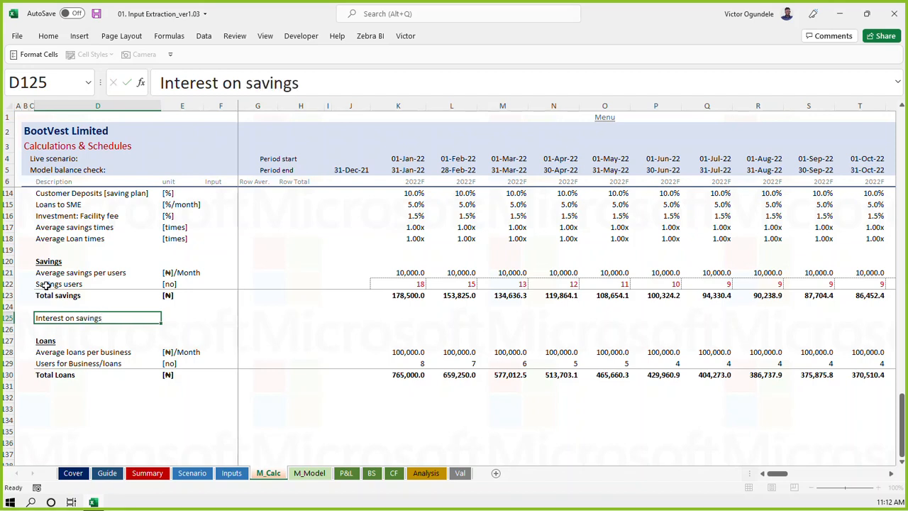
key("Tab")
key("F3")
key("Down")
key("Return")
key("Return")
type("s")
key("Up")
key("Down")
key("Escape")
key("Up")
key("Right")
key("Right")
key("Right")
key("Right")
key("Right")
key("Right")
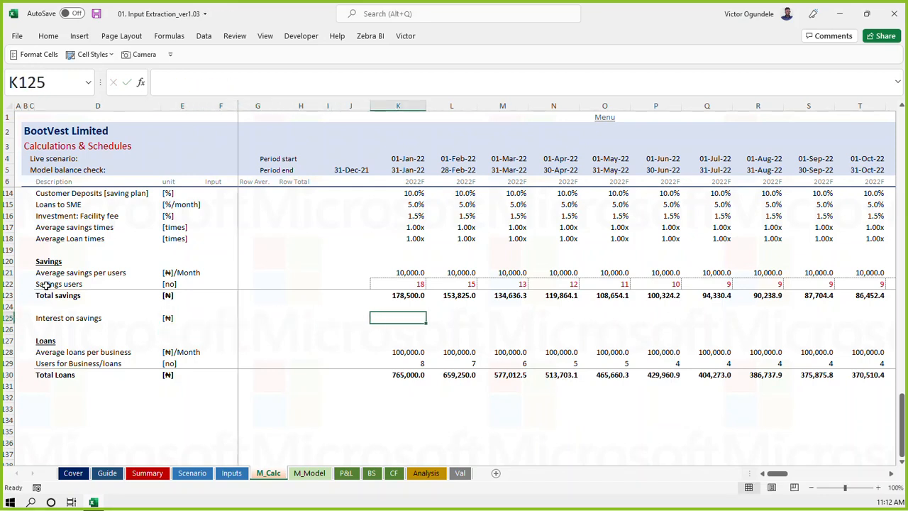
type("=")
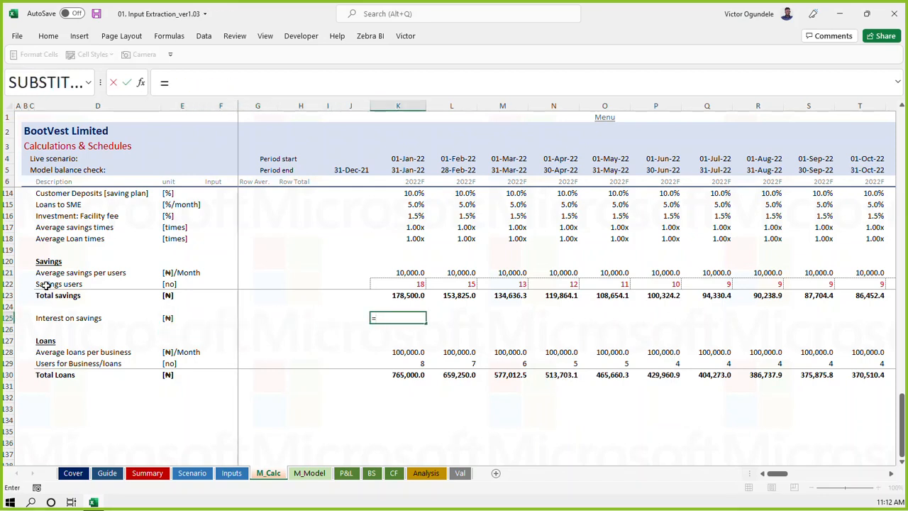
type("aver")
key("Escape")
key("Escape")
Insert nine blank rows above the Interest on savings row
key("shift+space")
key("ctrl+shift+plus")
key("ctrl+shift+plus")
key("ctrl+shift+plus")
key("ctrl+shift+plus")
key("ctrl+shift+plus")
key("ctrl+shift+plus")
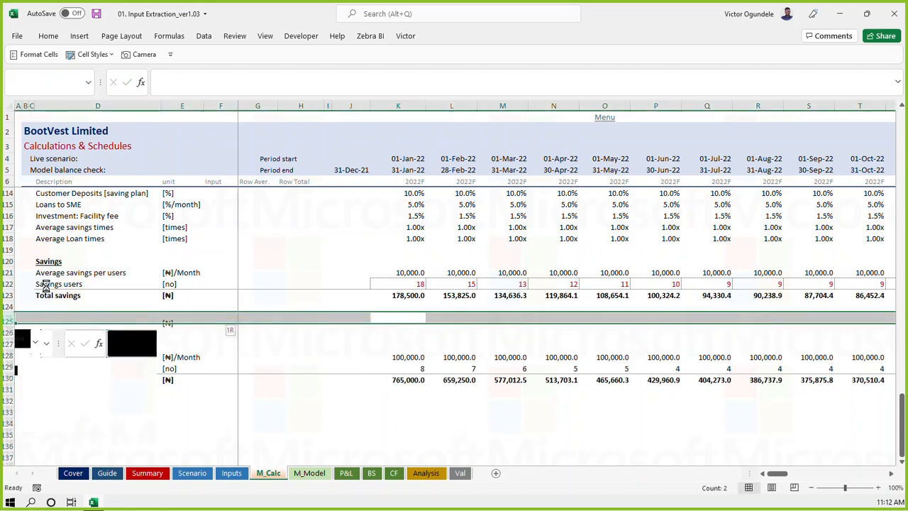
key("ctrl+shift+plus")
key("ctrl+shift+plus")
key("ctrl+shift+plus")
Enter Savings Schedule in D125 as a bold, underlined heading
key("Left")
key("Left")
key("Left")
key("Left")
key("Left")
key("Left")
key("Left")
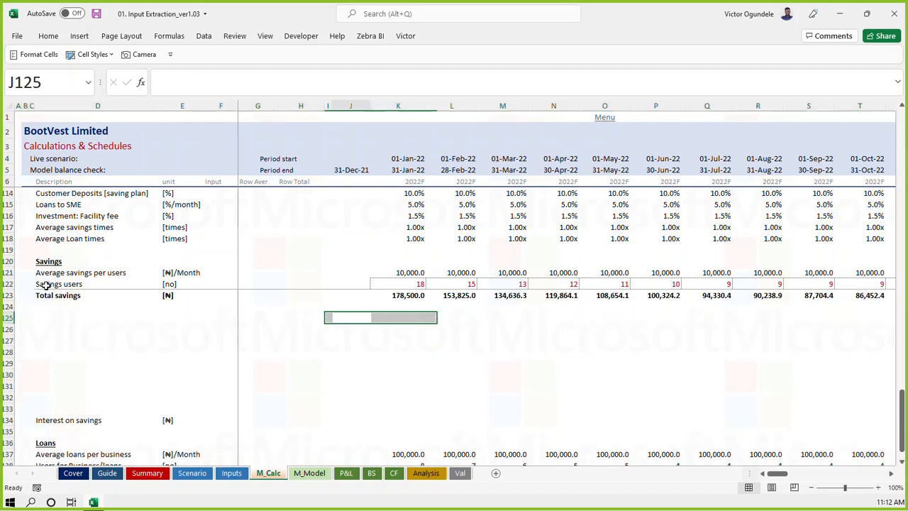
type("S")
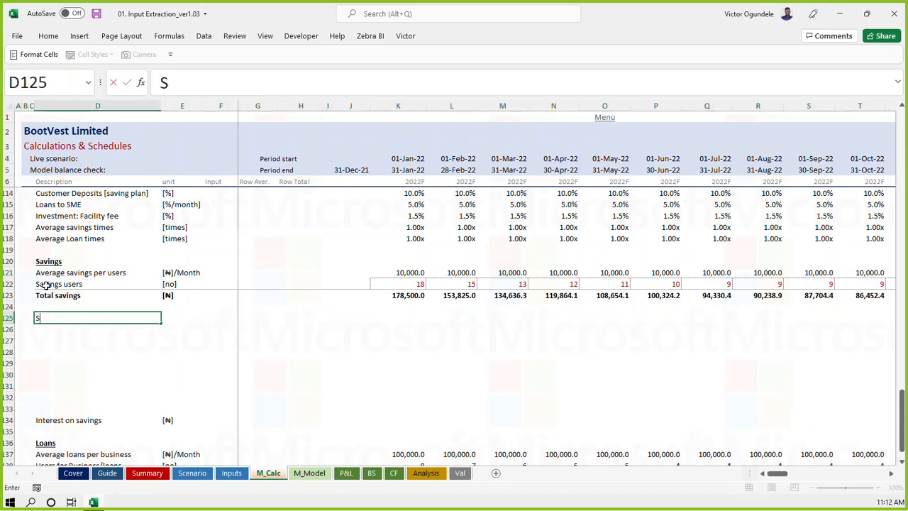
type("avings Scheud")
key("BackSpace")
key("BackSpace")
type("u")
key("BackSpace")
type("dule")
key("ctrl+Return")
key("ctrl+b")
Label the first two rows under the Savings Schedule heading as Beginning balance and Add: new savings
key("Down")
type("Beginning a")
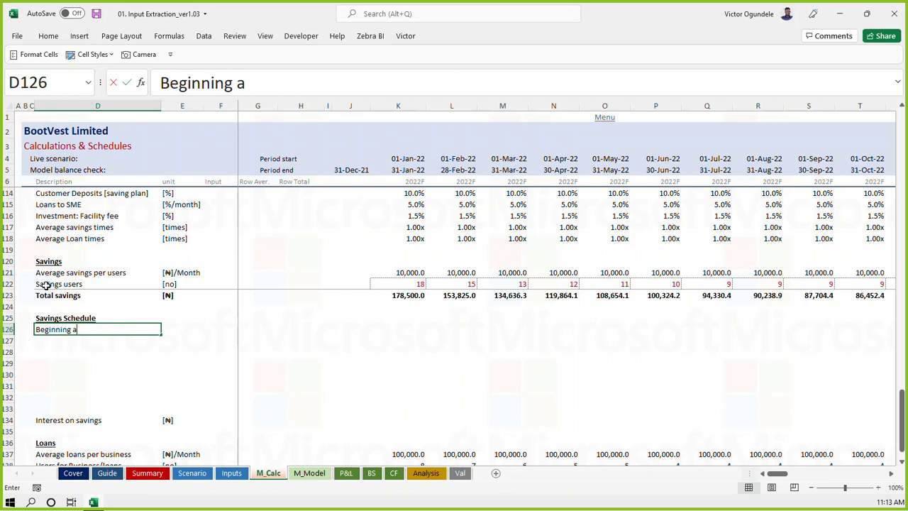
key("BackSpace")
type("balance")
key("Return")
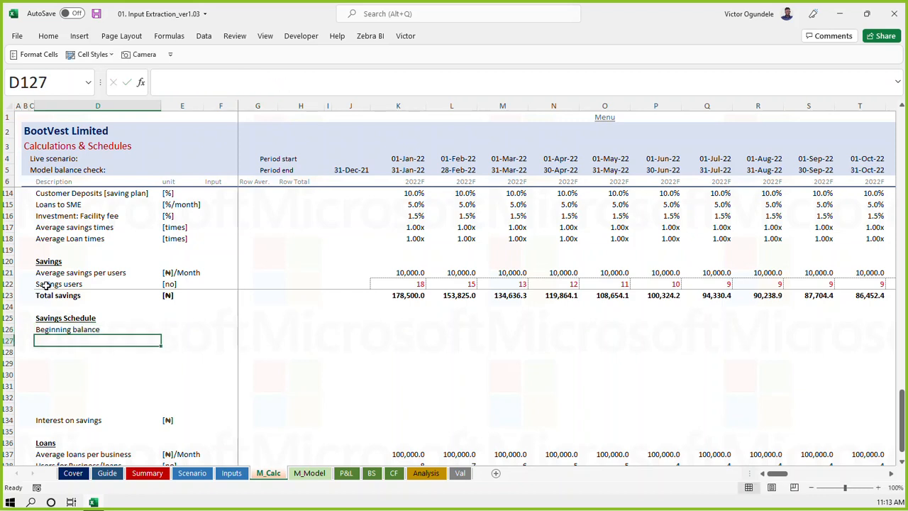
type("a")
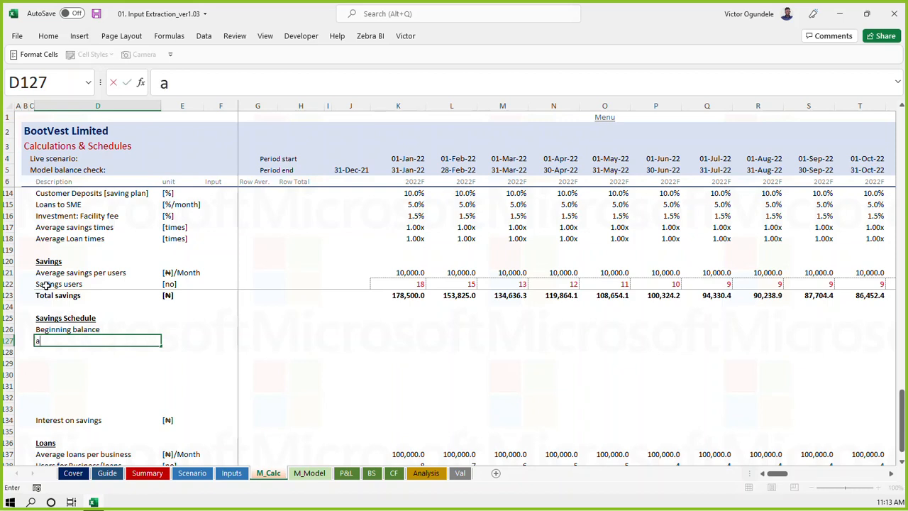
type("dd: new")
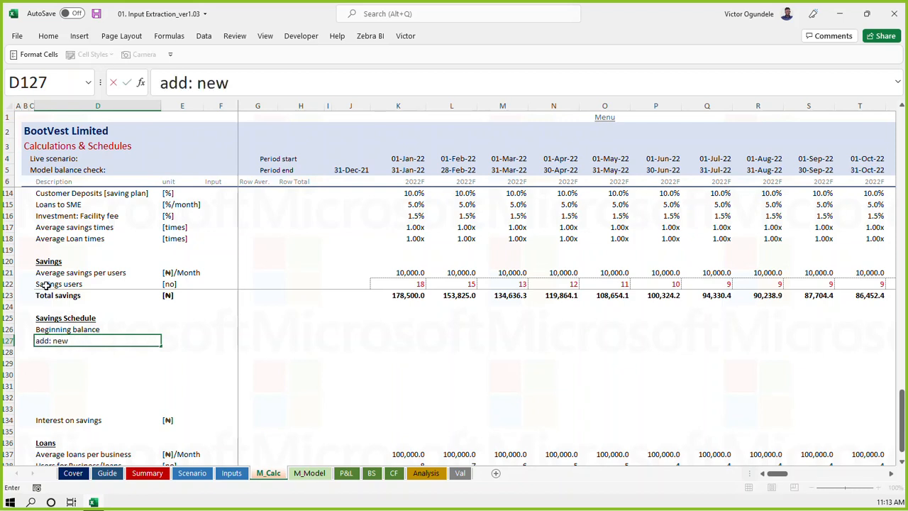
key("BackSpace")
key("BackSpace")
key("BackSpace")
key("BackSpace")
key("BackSpace")
key("BackSpace")
key("BackSpace")
key("BackSpace")
type("Add: new savings")
key("Return")
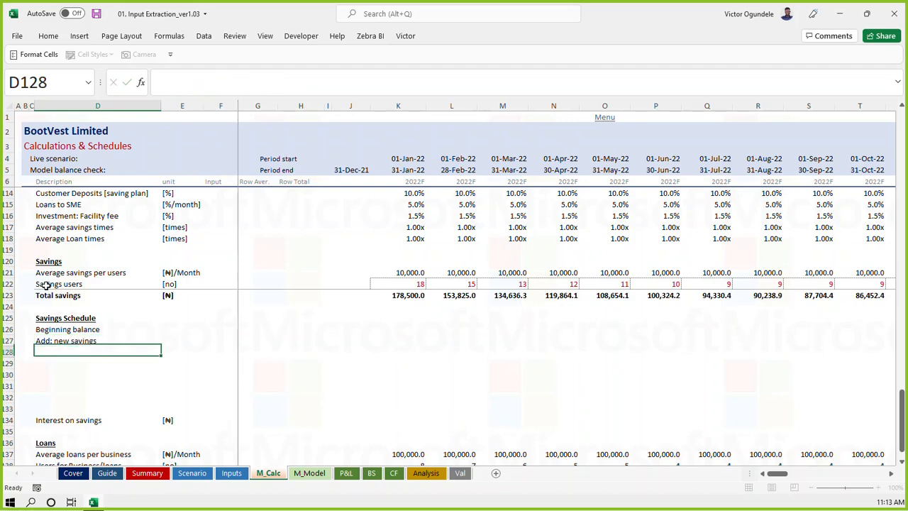
Label D128 as Less: withdrawal and D129 as Ending balance
type("Less: with")
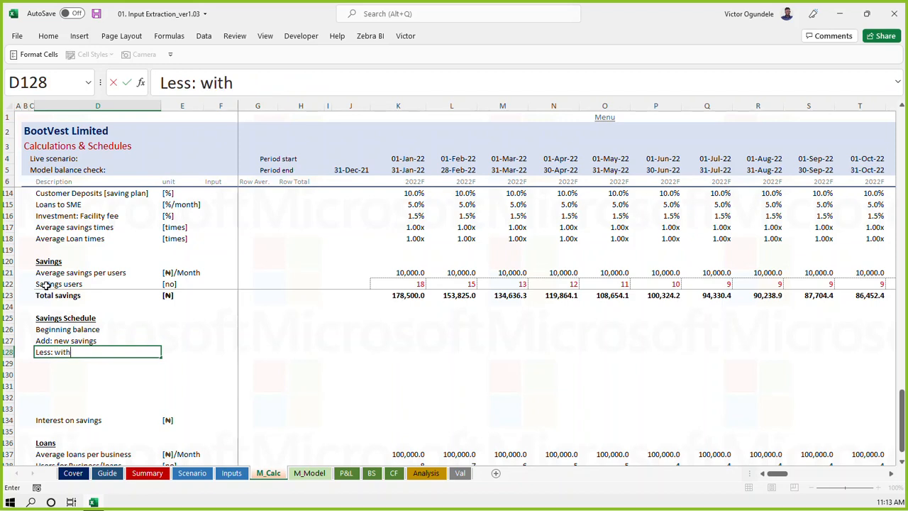
type("drawal")
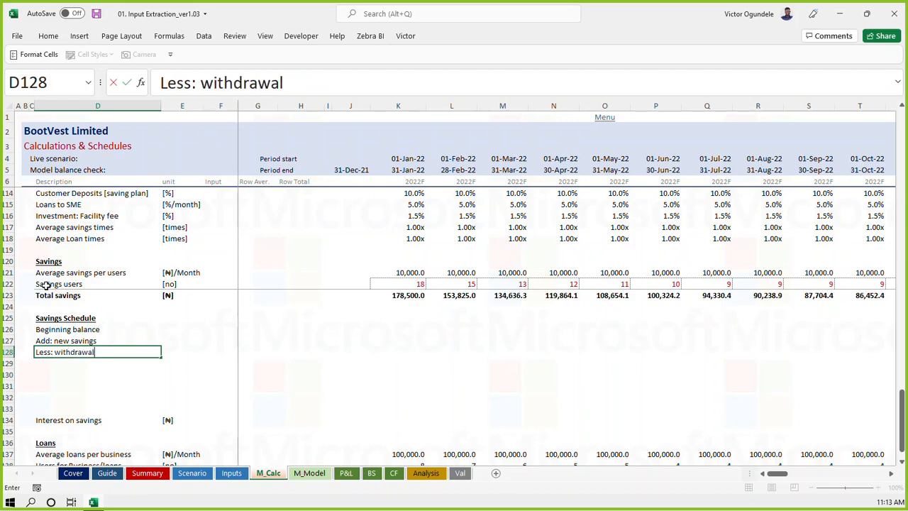
key("Return")
type("Ending balance")
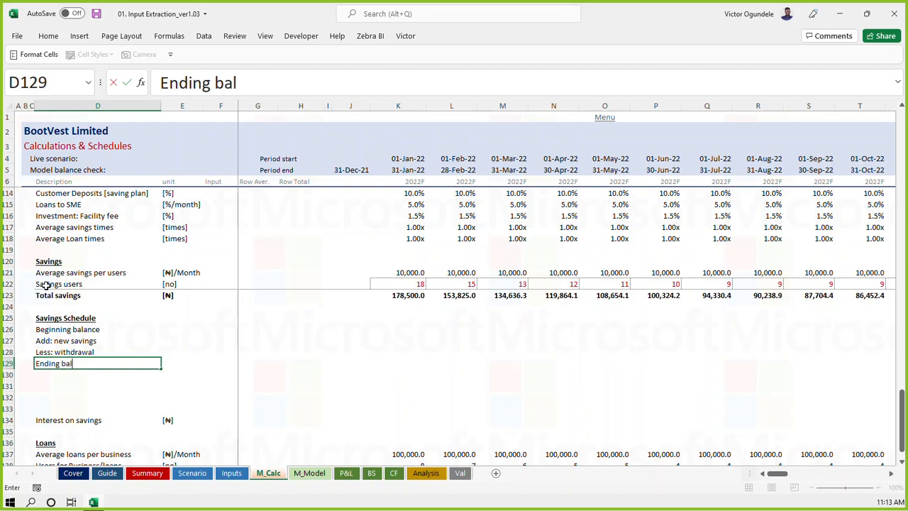
key("ctrl+Return")
Set the unit of the four Savings Schedule rows, E126:E129, to the defined name Currency
key("Up")
key("Up")
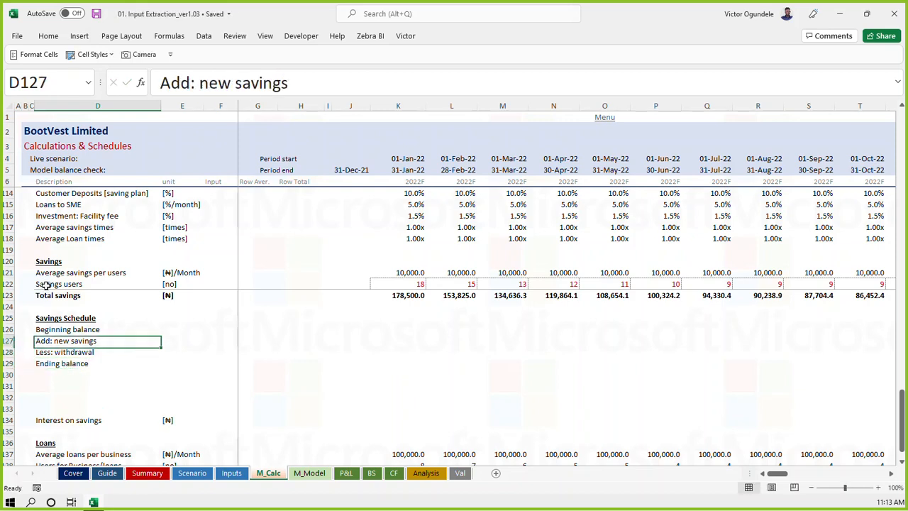
key("Up")
key("Right")
key("F3")
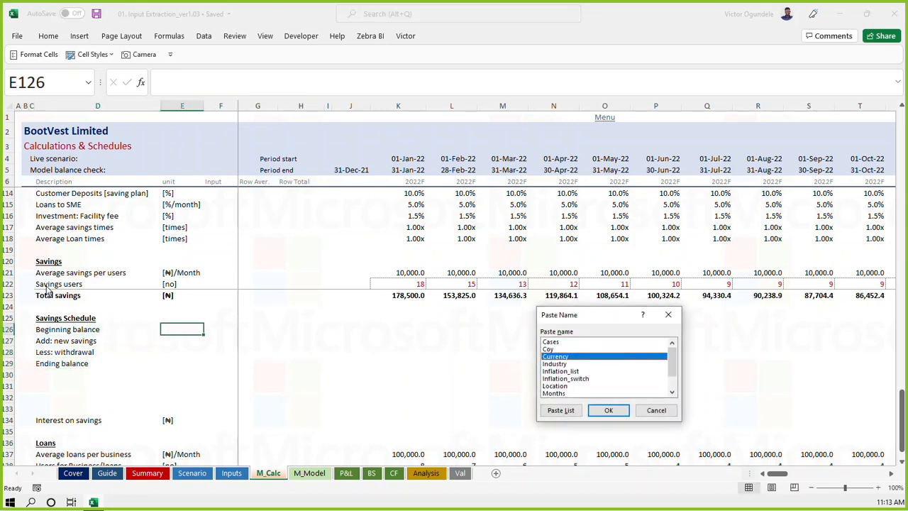
key("Return")
key("ctrl+Return")
key("shift+Down")
key("shift+Down")
key("shift+Down")
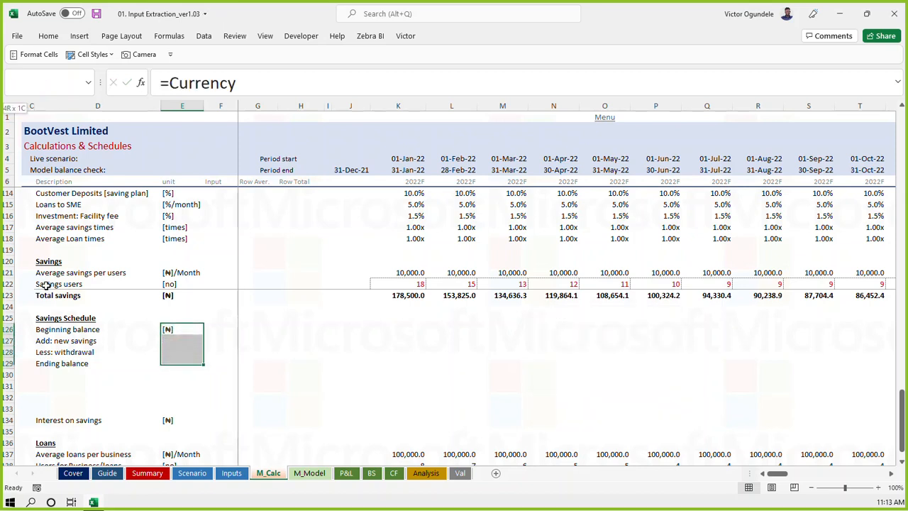
key("ctrl+d")
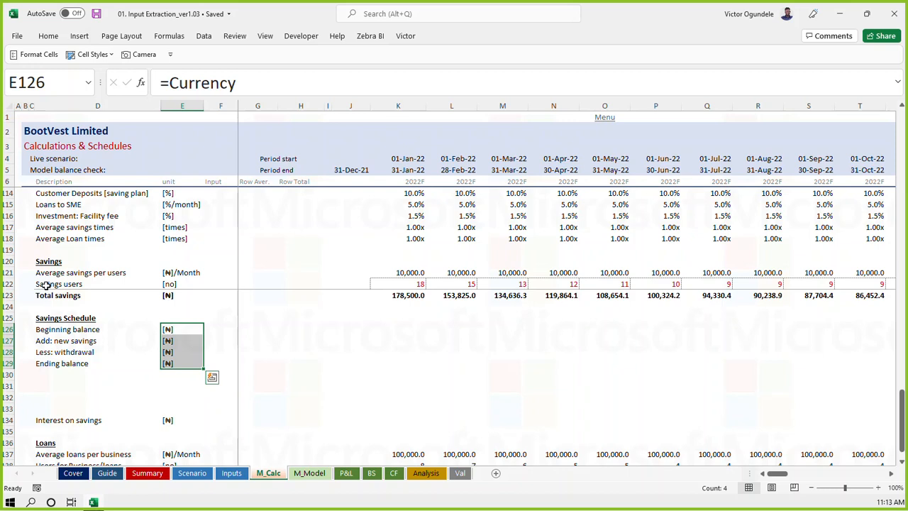
Apply the SubTotal cell style to the Ending balance row from D129 to K129
key("Down")
key("Left")
key("Left")
key("Down")
key("Down")
key("Right")
key("shift+Right")
key("shift+Right")
key("shift+Right")
key("shift+Right")
key("shift+Right")
key("shift+Right")
key("shift+Right")
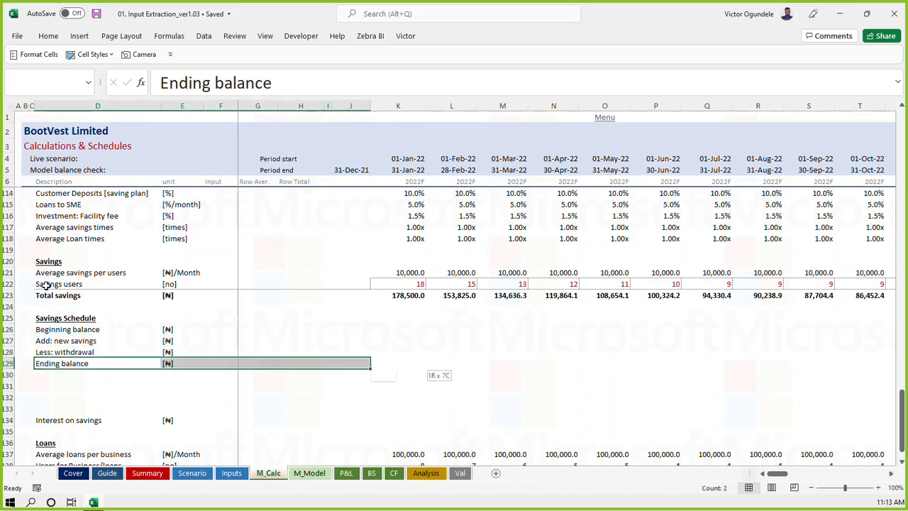
left_click(91, 54)
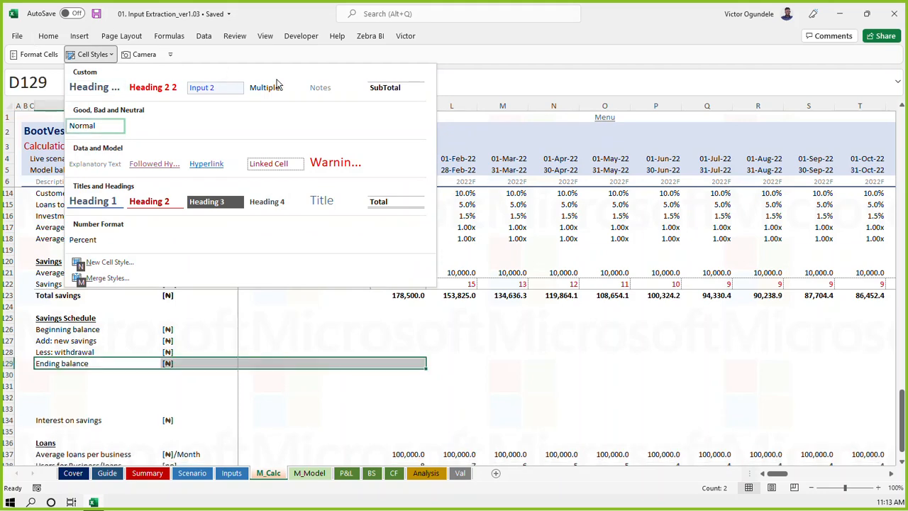
left_click(379, 87)
Link the January Beginning balance in K126 to the previous period's Ending balance in J129
right_click(395, 335)
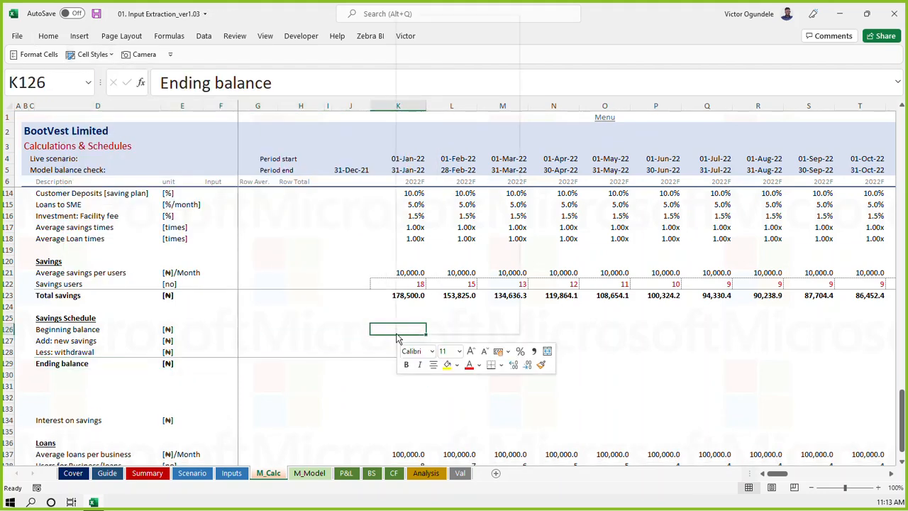
key("Escape")
type("=")
key("Down")
key("Down")
key("Down")
key("Left")
key("Return")
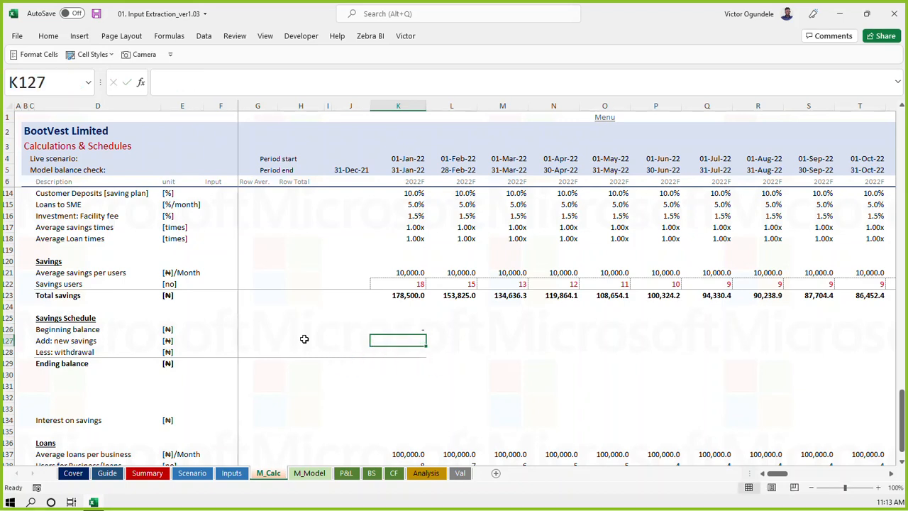
Link the January new savings in K127 to Average savings per users with =K121
type("=")
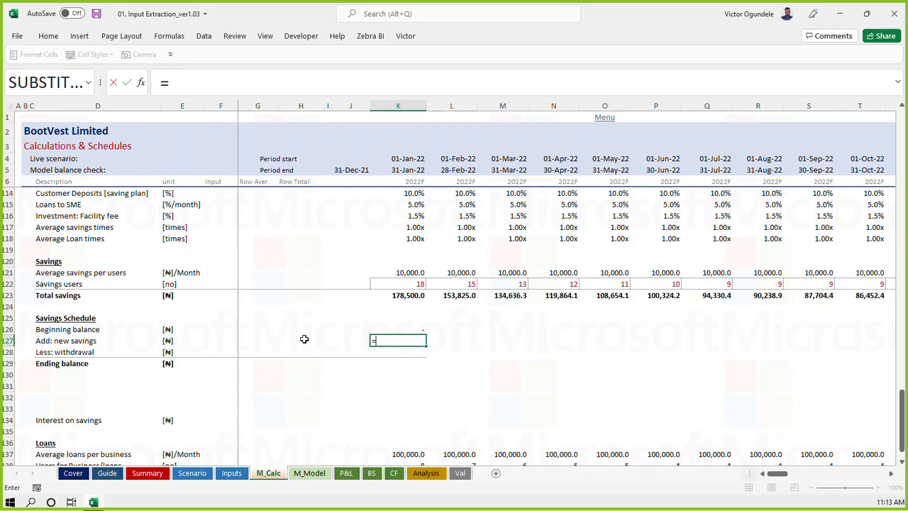
key("Up")
key("Up")
key("Up")
key("Up")
key("Up")
key("Up")
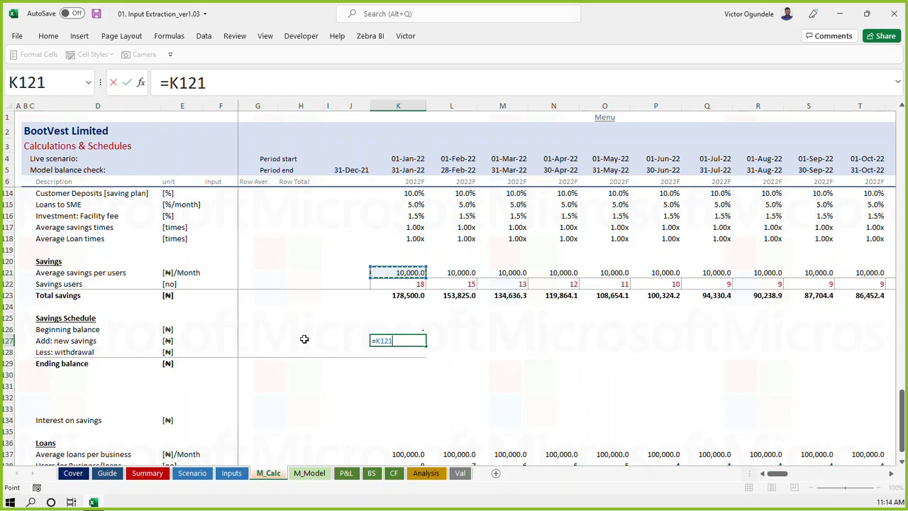
key("Return")
key("Down")
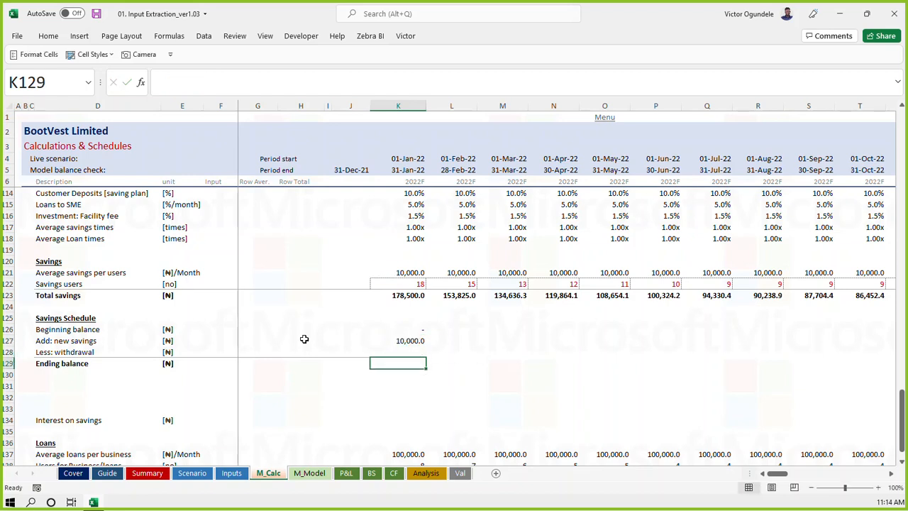
Calculate the January Ending balance in K129 with =K126+K127-K128
key("Up")
key("Up")
key("Down")
key("Down")
type("=")
key("Up")
key("Up")
key("Up")
type("+")
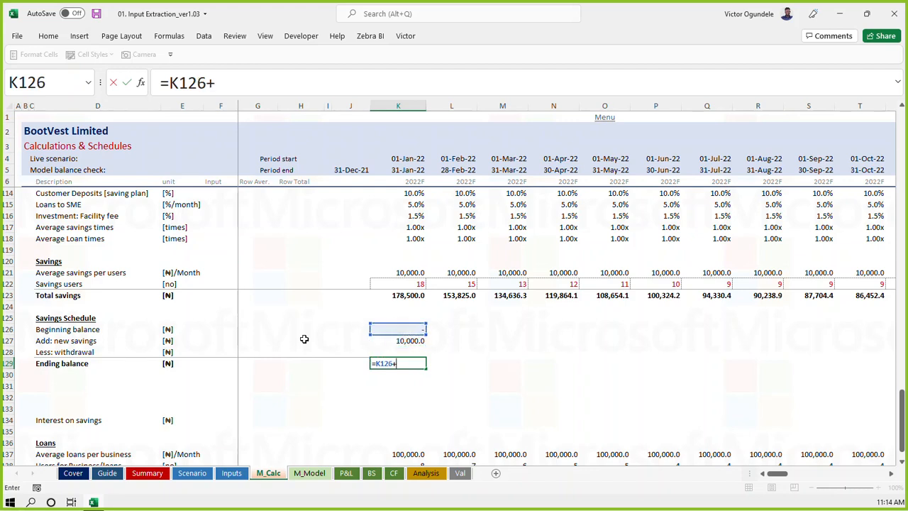
key("Down")
type("-")
key("Up")
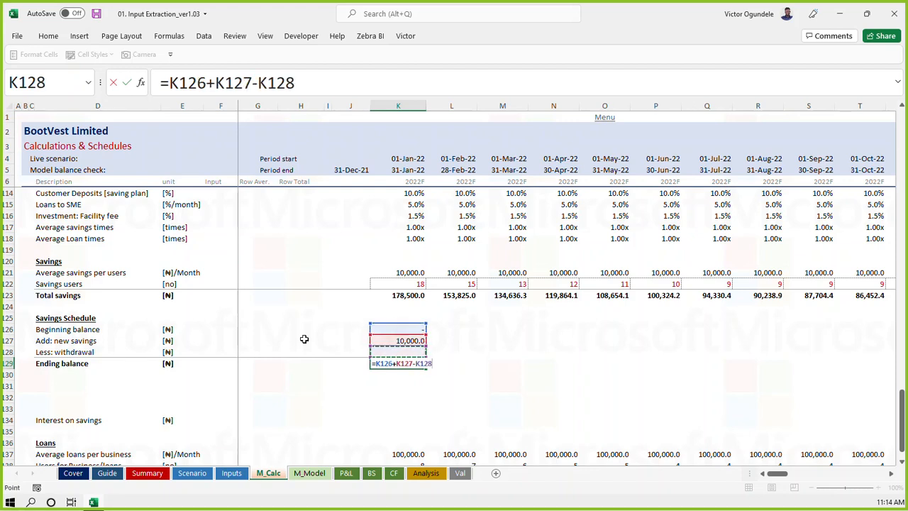
key("ctrl+Return")
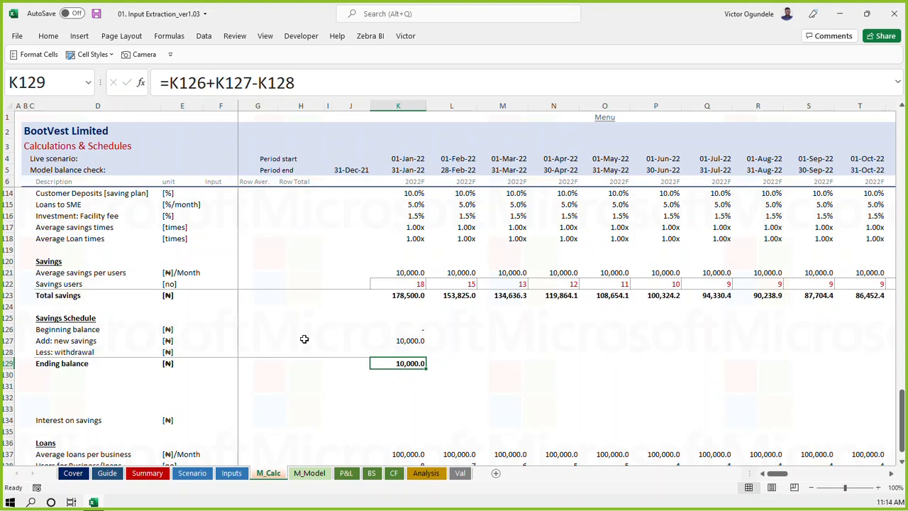
Insert one blank row above the Loans heading on the Inputs sheet and select D94 under Average savings times
key("ctrl+Page_Up")
key("Up")
key("Down")
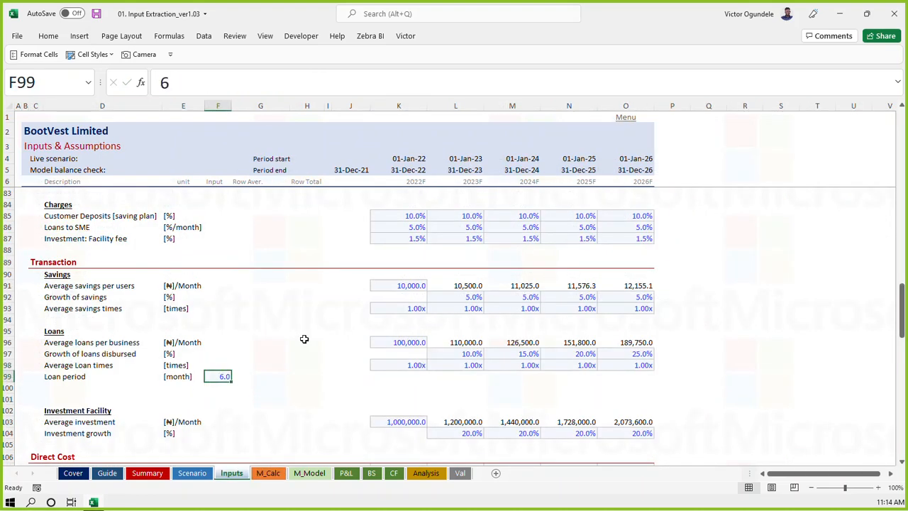
key("Up")
key("Up")
key("Up")
key("Up")
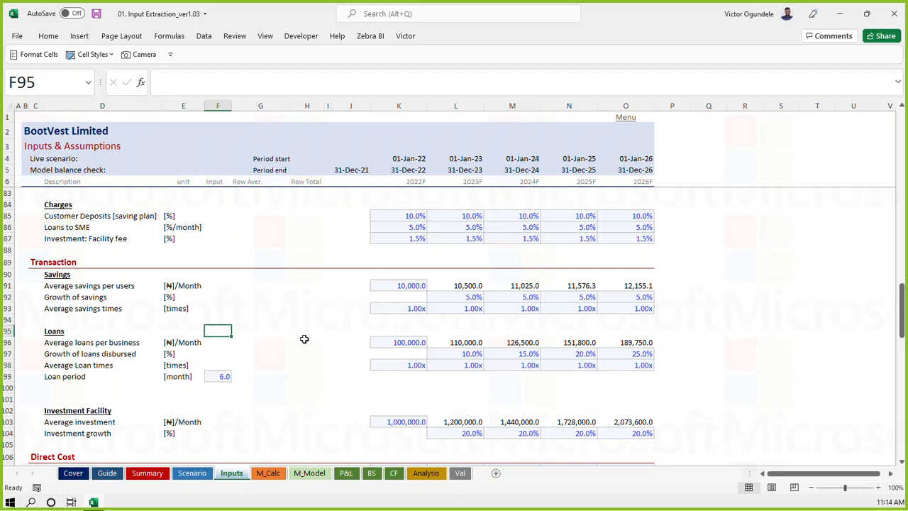
key("Left")
key("Left")
key("shift+space")
key("ctrl+shift+equal")
key("Up")
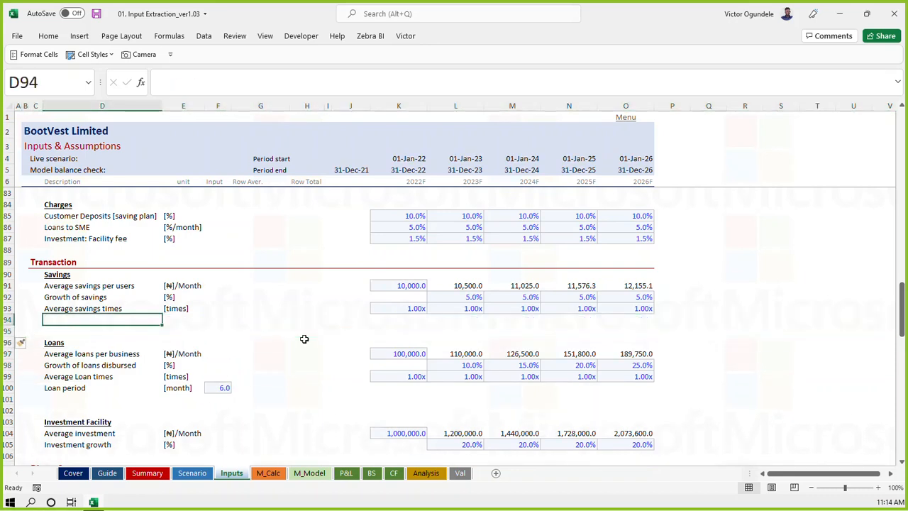
Label the new assumption in D94 "% of withdrawal from savings"
type("% o")
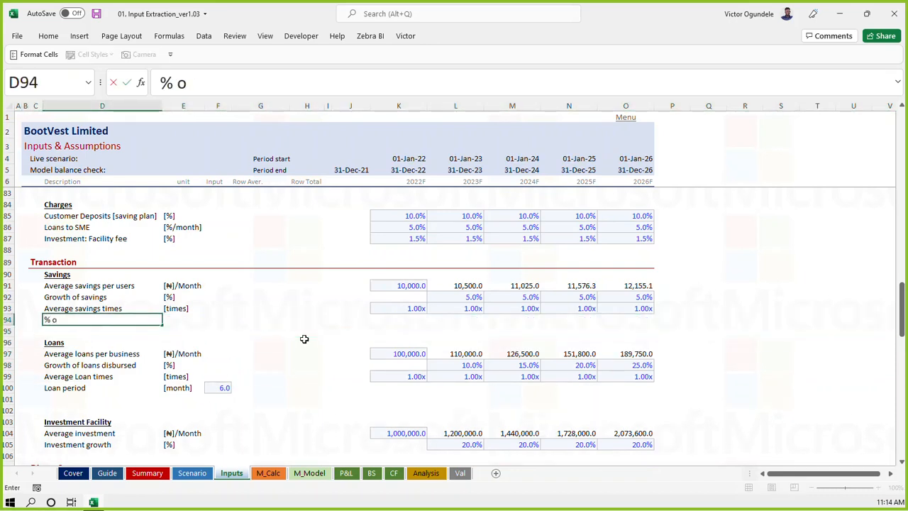
type("f withdr")
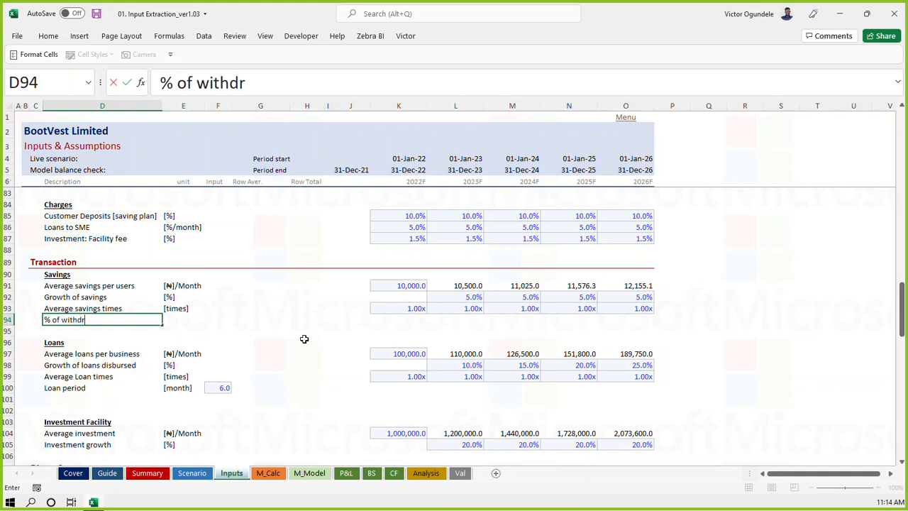
type("awal from savings")
key("ctrl+Return")
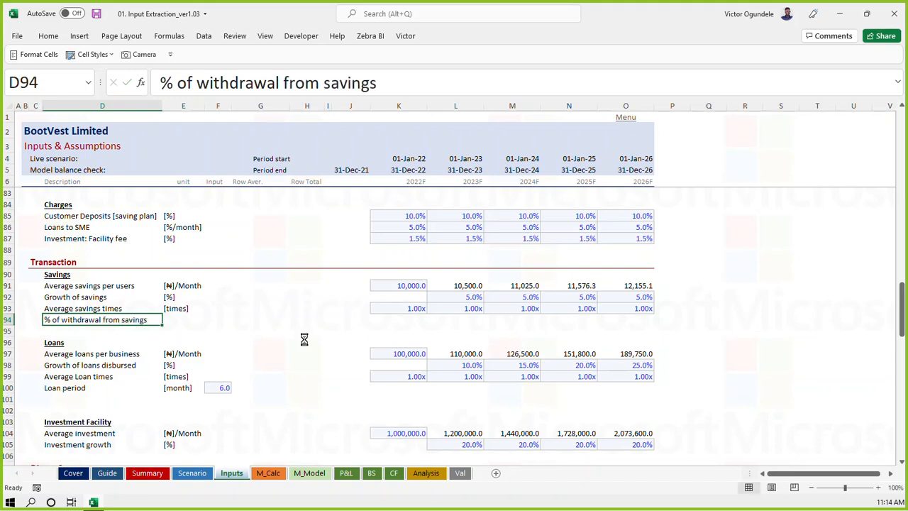
Copy the [%] unit from Growth of savings into E94 for the withdrawal assumption
key("Right")
key("Up")
key("Up")
key("ctrl+c")
key("Down")
key("Down")
key("ctrl+v")
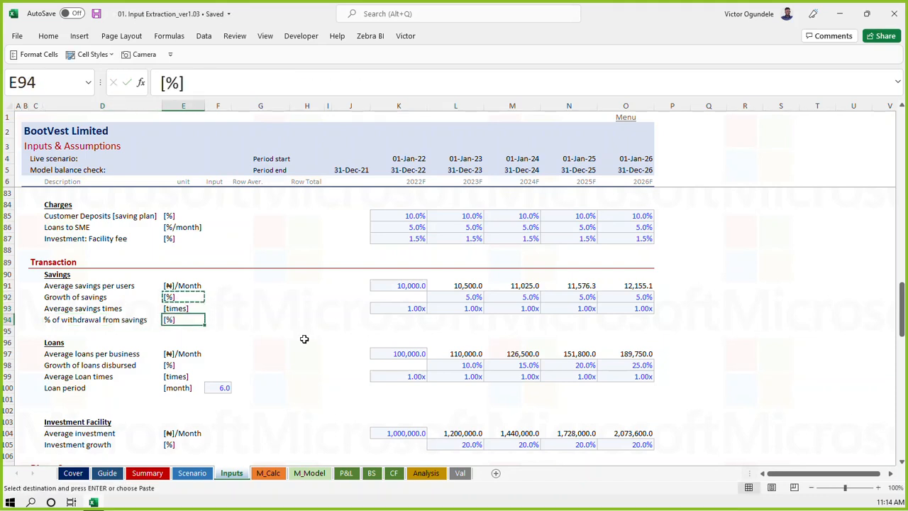
Format F94 with the Input 2 and Percent cell styles, set it to 20%, and save the workbook
key("Right")
left_click(89, 54)
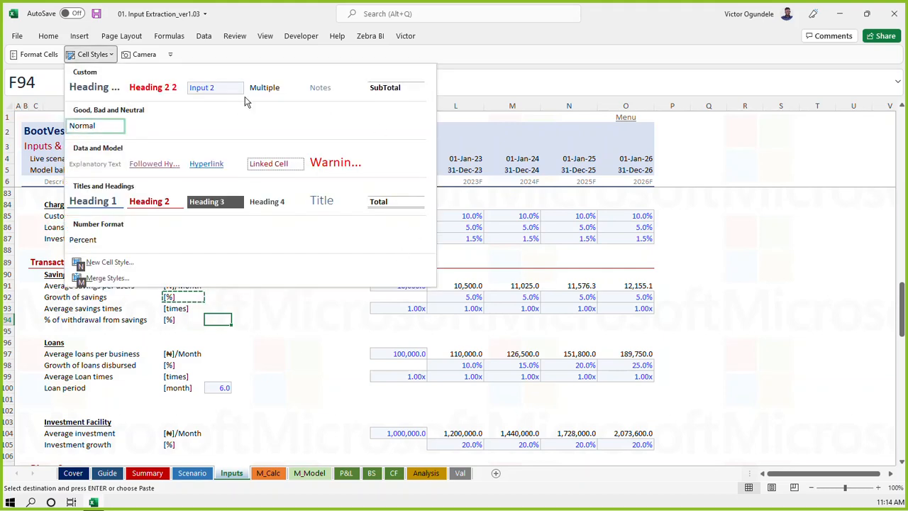
left_click(213, 88)
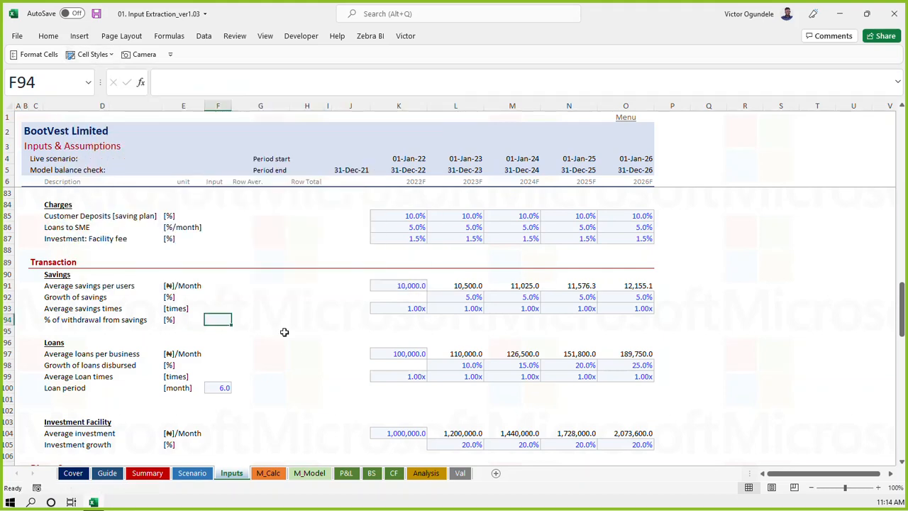
left_click(91, 55)
left_click(85, 240)
type("20")
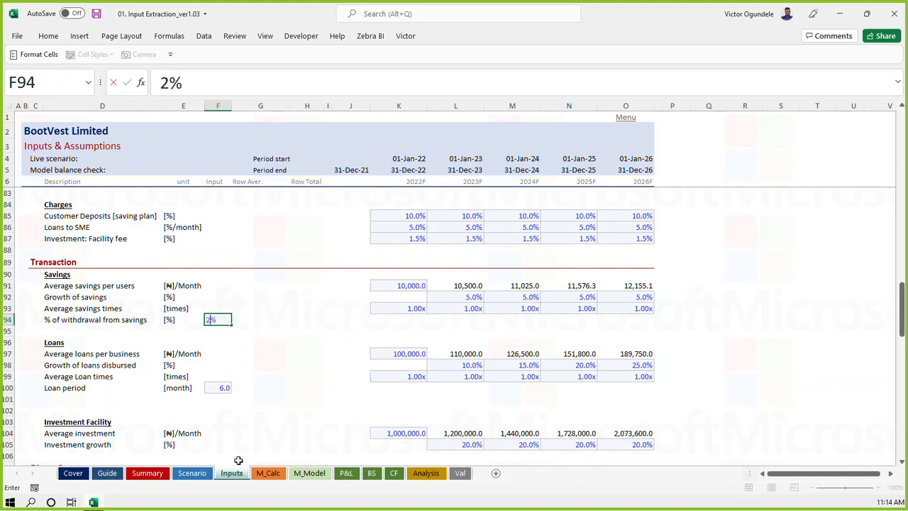
key("ctrl+Return")
key("ctrl+s")
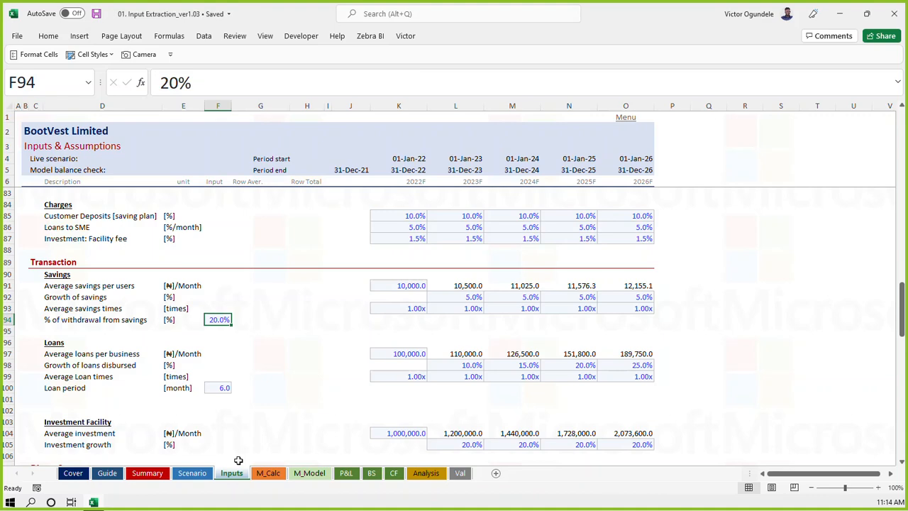
Link F128 beside Less: withdrawal on M_Calc to the withdrawal rate with =Inputs!$F$94 and apply the Percent cell style
left_click(269, 473)
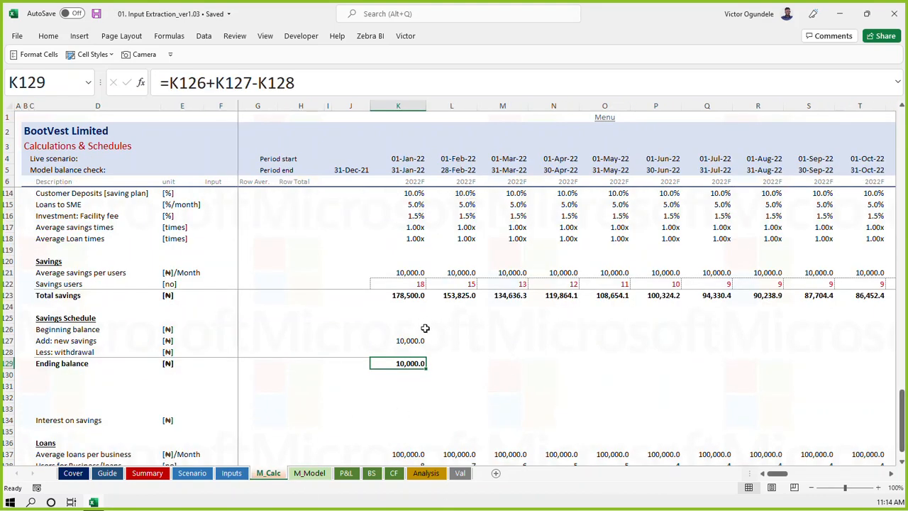
left_click(198, 352)
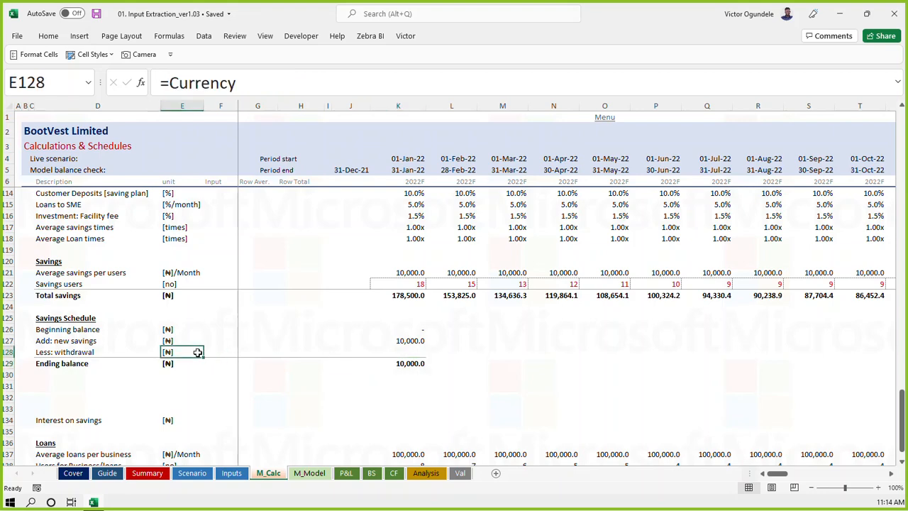
left_click(207, 352)
type("=")
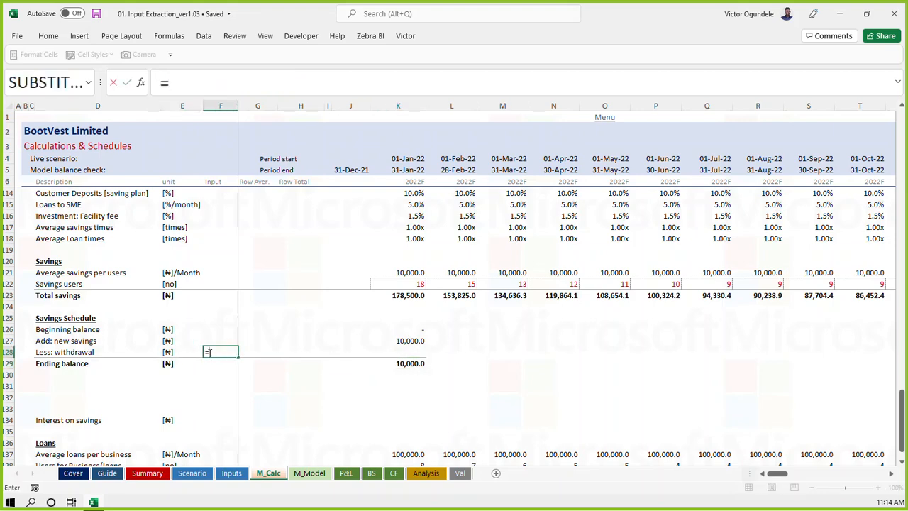
key("ctrl+Page_Up")
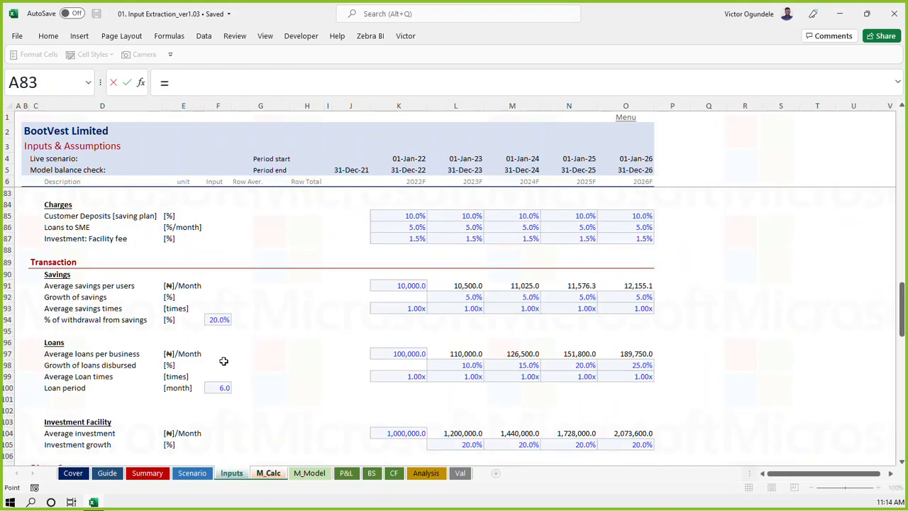
left_click(217, 319)
key("F4")
key("Return")
key("Up")
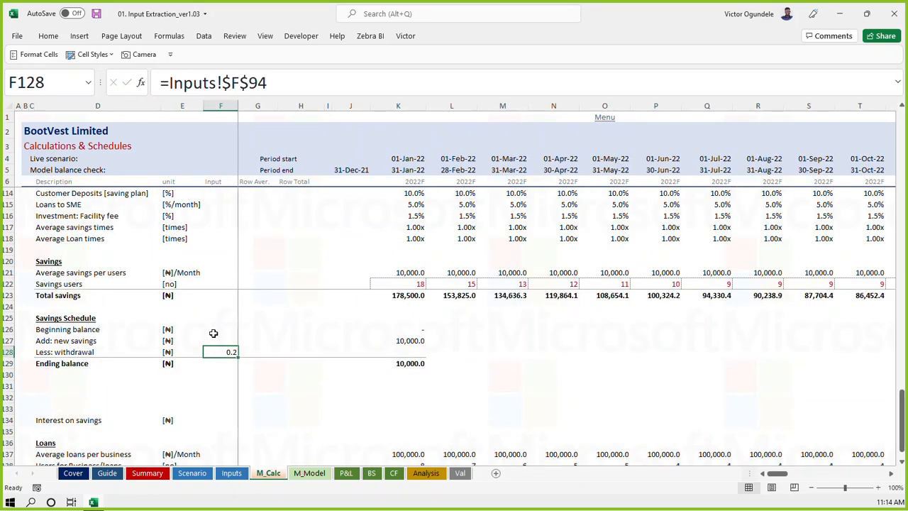
key("alt+2")
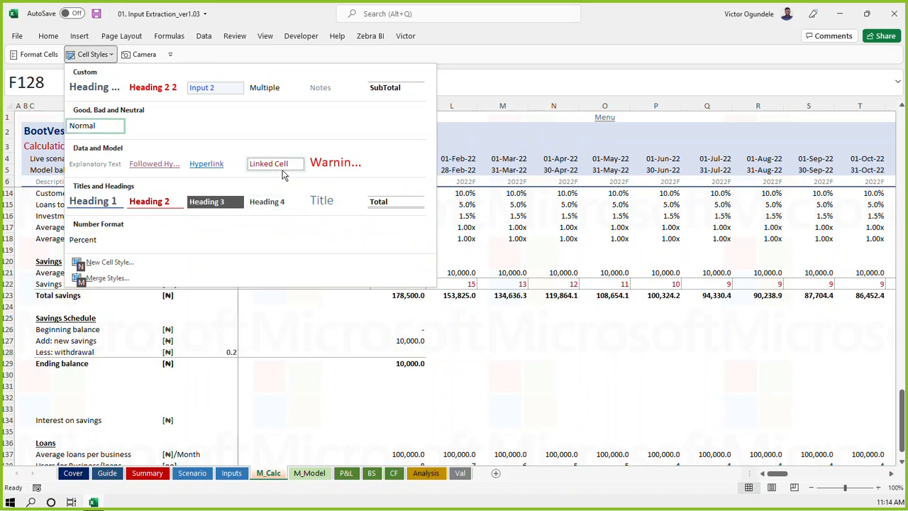
left_click(82, 238)
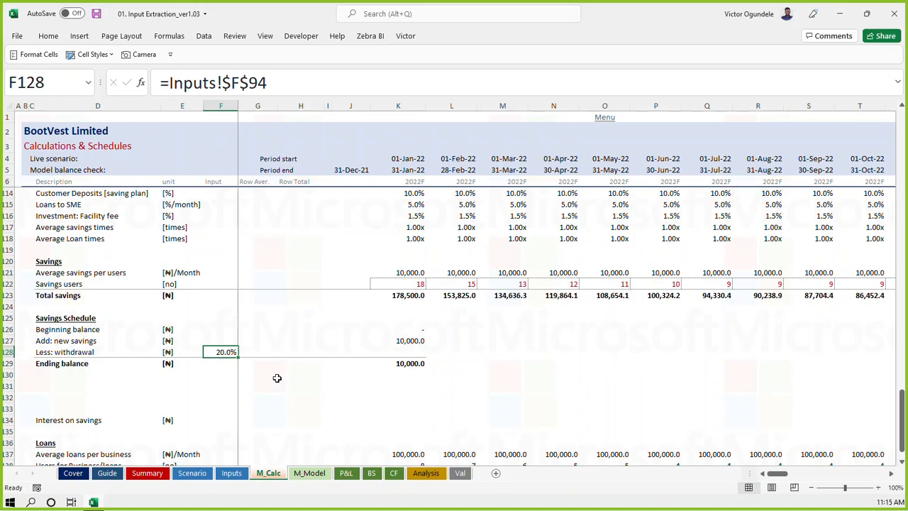
Relink the January new savings in K127 to Total savings with =K123
left_click(408, 342)
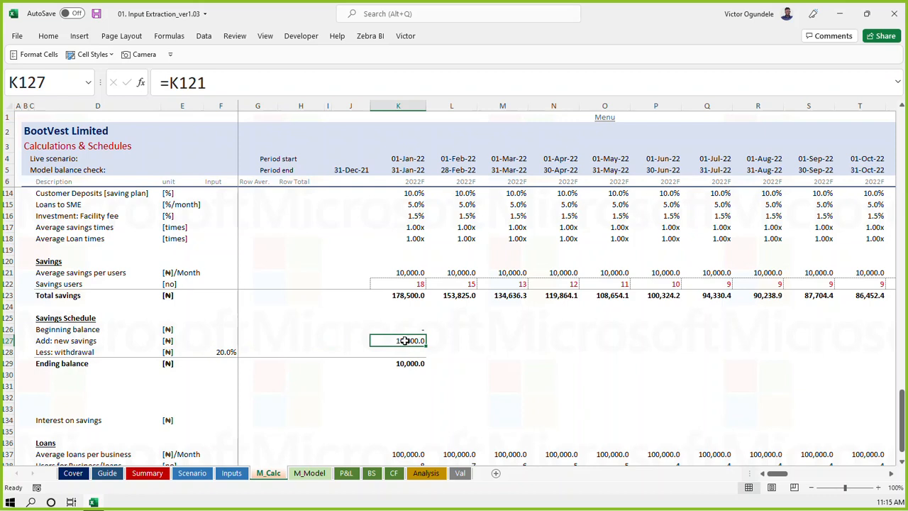
type("=")
key("Up")
key("Up")
key("Up")
key("Up")
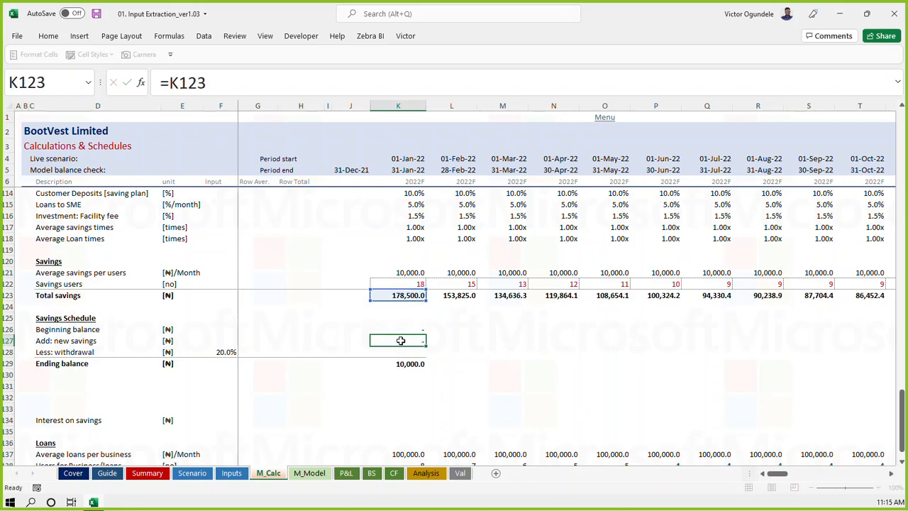
key("Return")
Fill the savings schedule formulas in K126:K129 across all monthly periods
key("Down")
key("Down")
key("Up")
key("Up")
key("Up")
key("Up")
key("Down")
key("Up")
key("shift+Down")
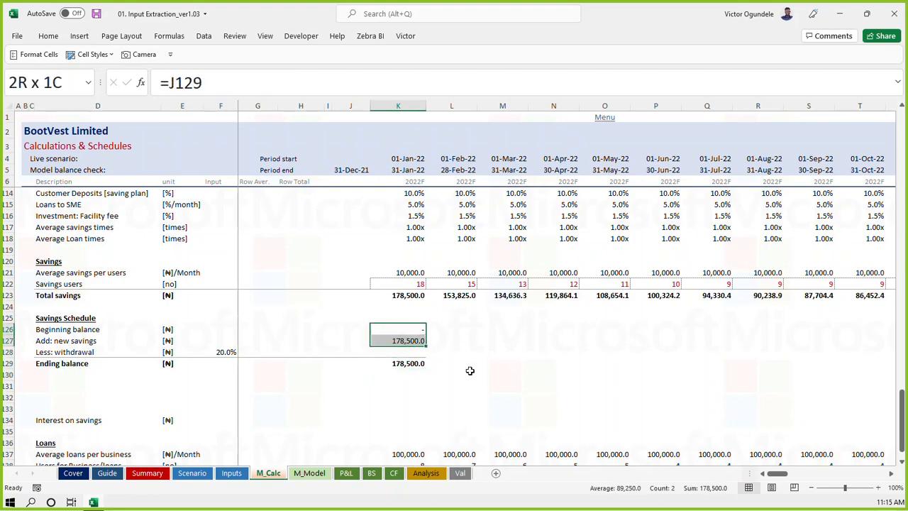
key("shift+Down")
key("shift+Down")
key("ctrl+shift+Right")
key("ctrl+r")
Examine the Ending balance row of the savings schedule through to December 2026
key("Down")
key("Down")
key("Down")
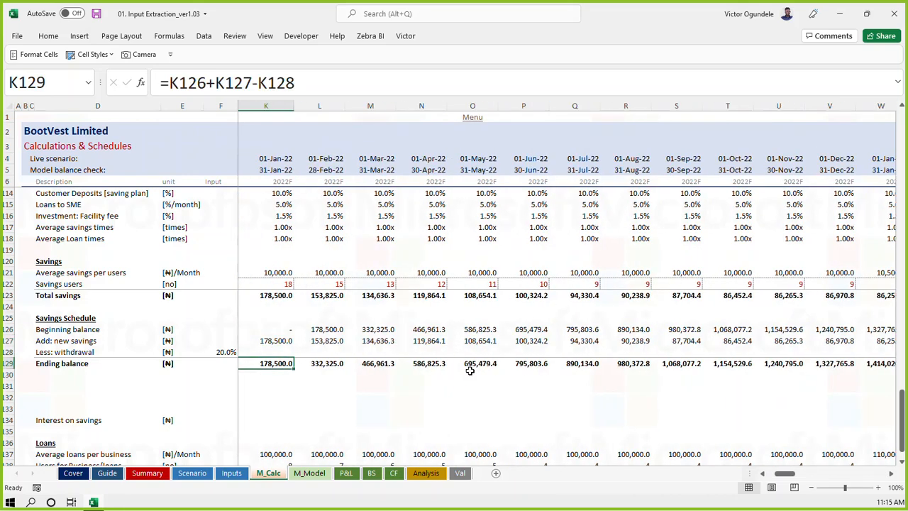
key("ctrl+Right")
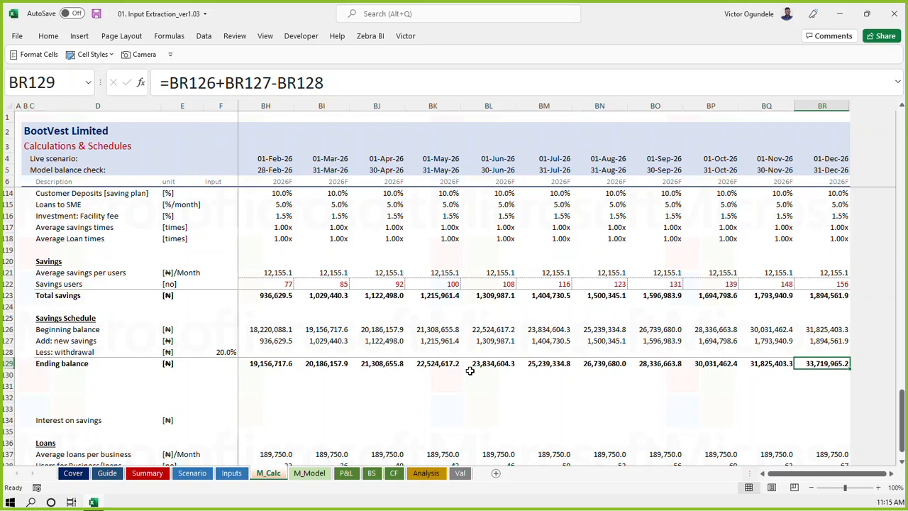
key("ctrl+Left")
key("ctrl+Left")
key("Left")
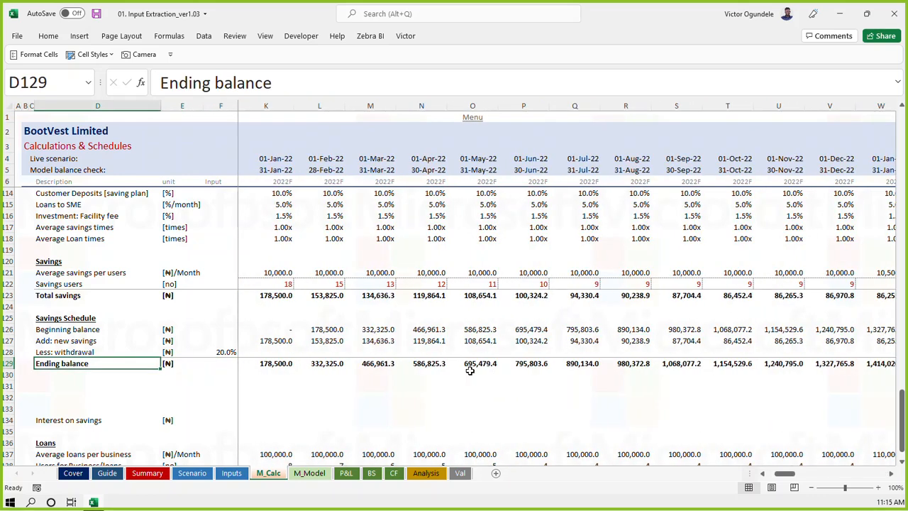
Calculate the January withdrawal in K128 from the previous Ending balance with =J129*$F$128
key("Right")
key("Right")
key("Right")
key("Right")
key("Right")
key("Right")
key("Right")
key("Up")
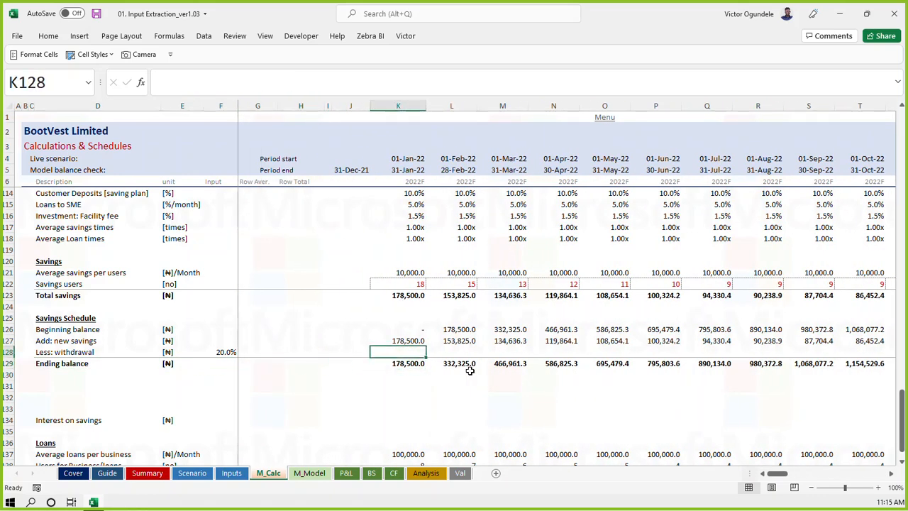
type("=")
key("Down")
key("Left")
type("*")
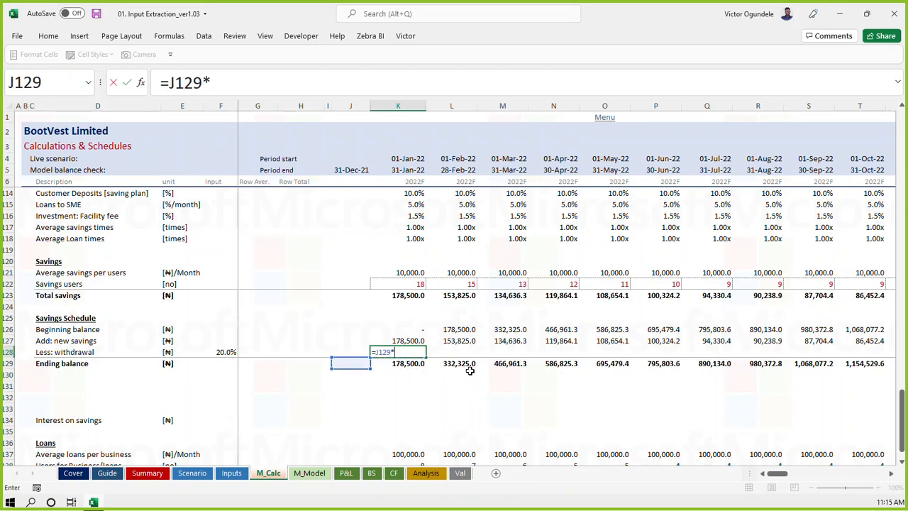
key("ctrl+Left")
key("F4")
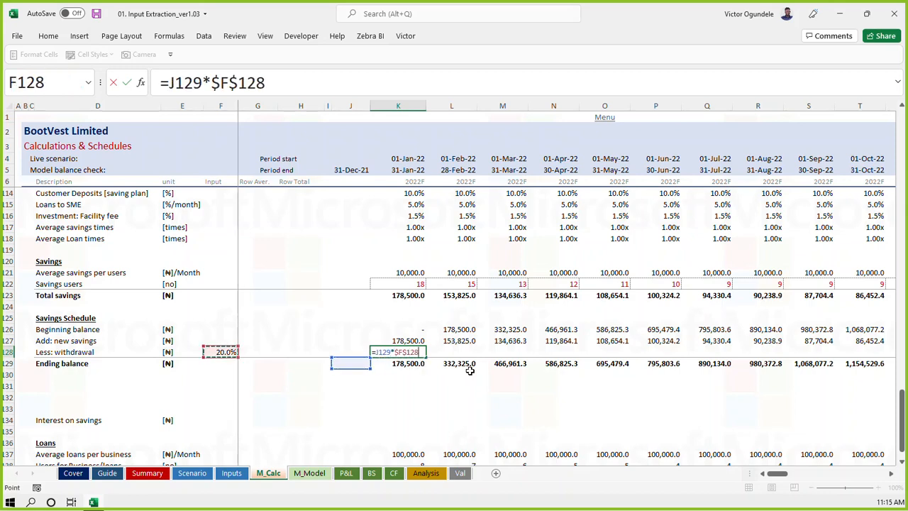
key("ctrl+Return")
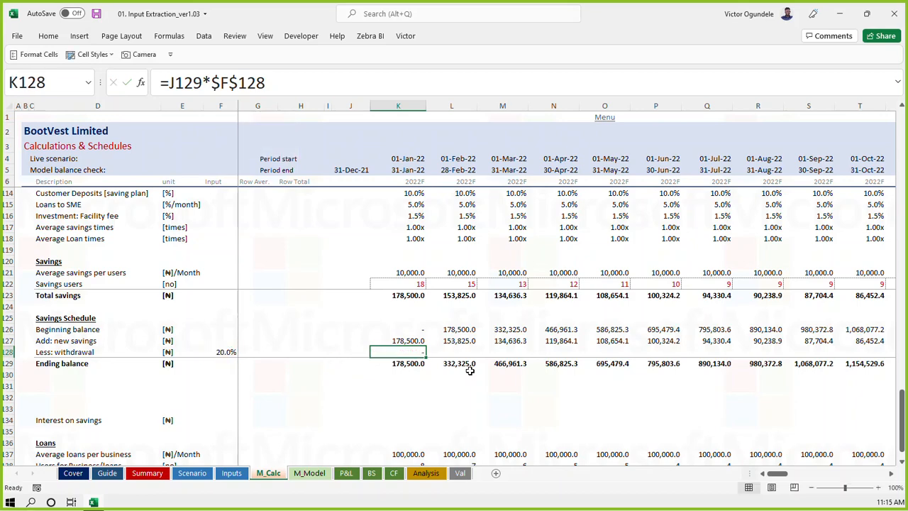
Fill the withdrawal formula from K128 across all monthly periods and save the workbook
key("ctrl+shift+Right")
key("ctrl+r")
key("ctrl+s")
key("ctrl+BackSpace")
Examine the monthly withdrawals and their effect on the Ending balance across 2022 and into 2023
key("Right")
key("Right")
key("Right")
key("Right")
key("Right")
key("Right")
key("Right")
key("Right")
key("Right")
key("Right")
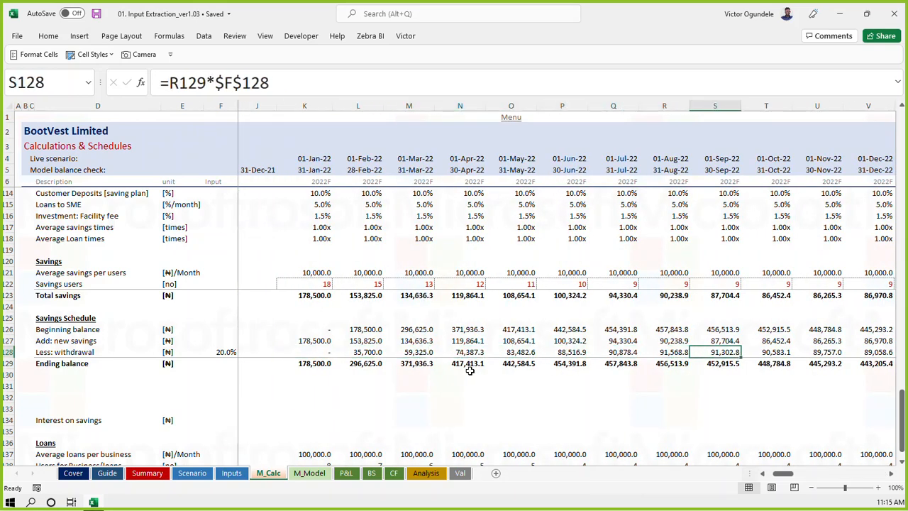
key("ctrl+Left")
key("ctrl+Left")
key("Home")
key("Right")
key("Right")
key("Right")
key("Right")
key("Right")
key("Right")
key("Right")
key("Right")
key("Right")
key("Right")
key("Right")
key("Right")
key("Right")
key("Right")
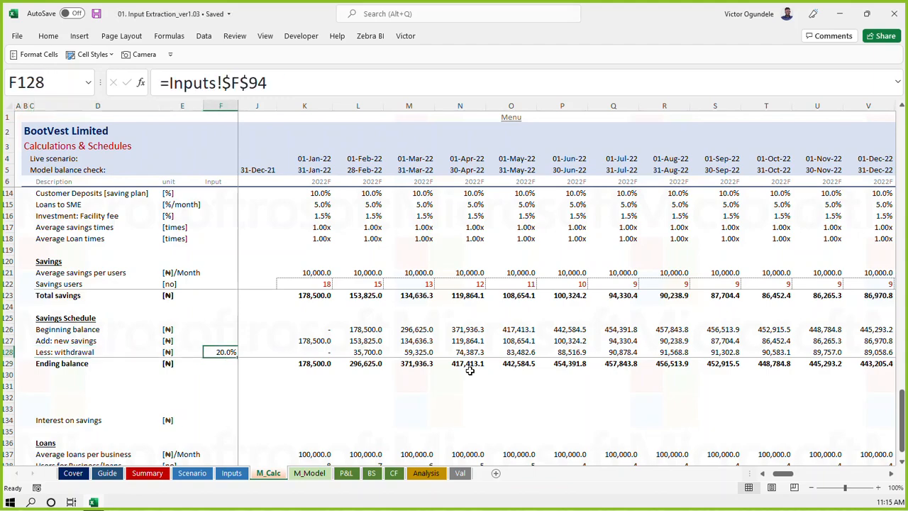
key("Right")
key("Right")
key("Right")
key("Right")
key("Right")
key("Right")
key("Right")
key("Right")
key("Right")
key("Right")
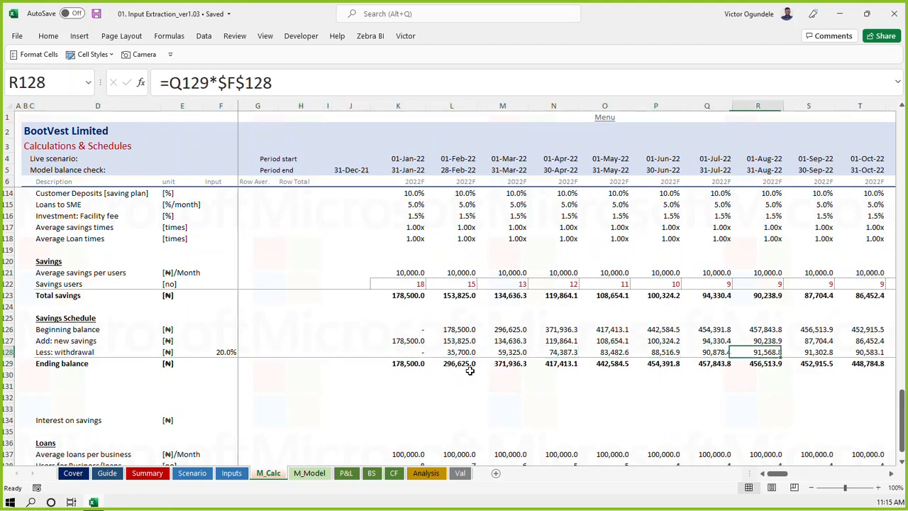
key("Right")
key("Right")
key("Right")
key("Right")
key("Right")
key("Right")
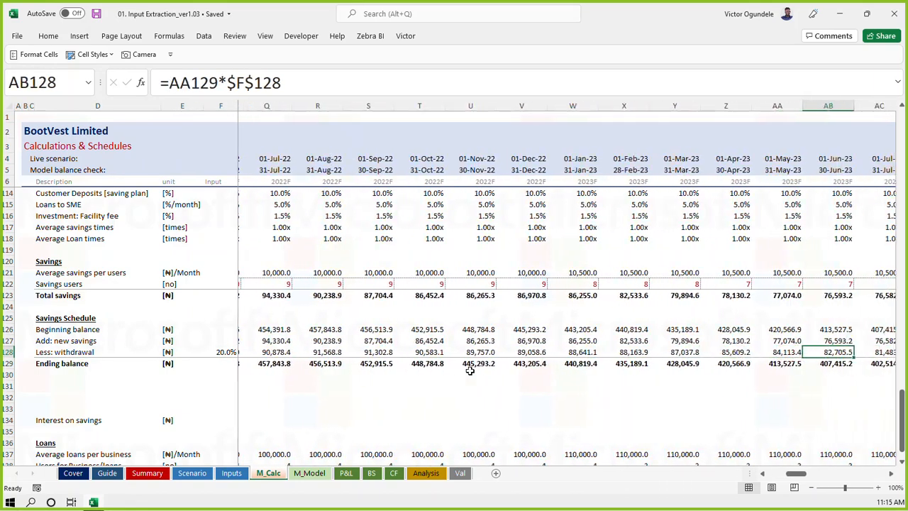
key("Left")
key("Left")
key("Left")
key("Left")
key("Left")
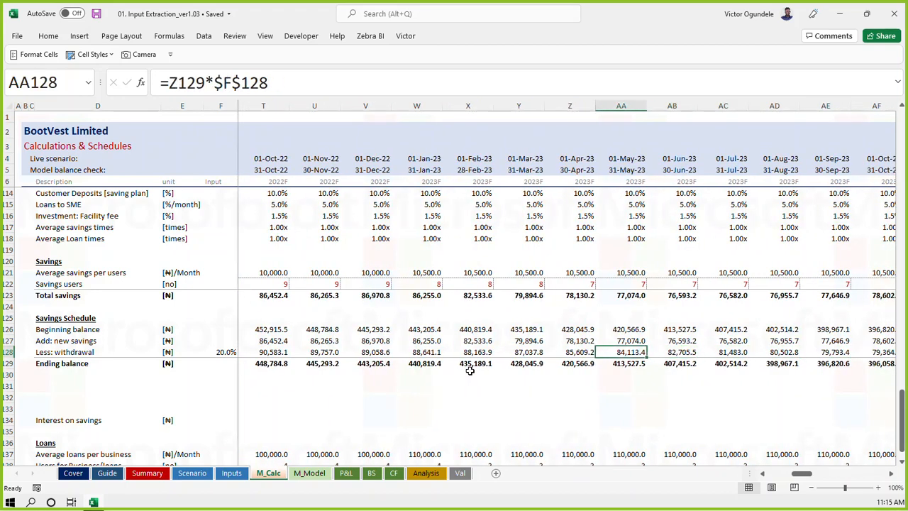
key("Up")
key("Down")
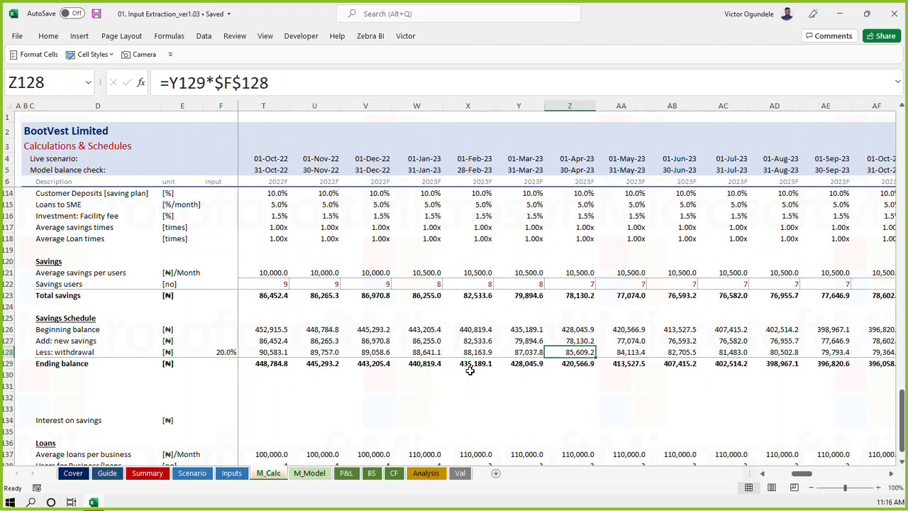
key("ctrl+Left")
key("ctrl+Left")
key("ctrl+Left")
key("Right")
key("Right")
key("Right")
key("Right")
key("Right")
key("Right")
key("Right")
key("Right")
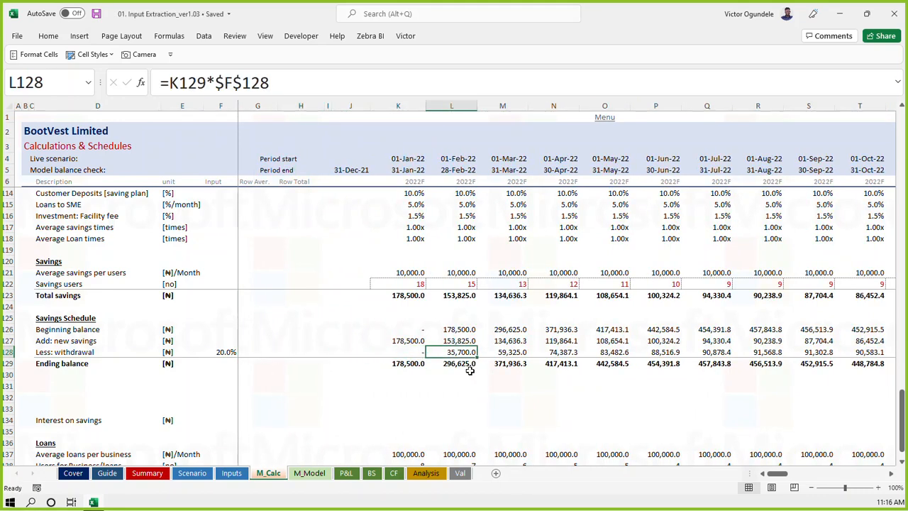
key("Left")
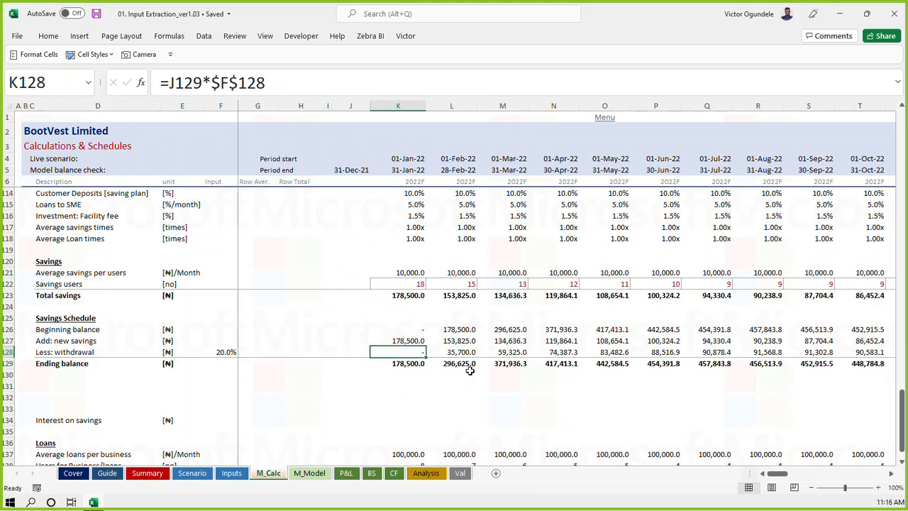
Set the % of withdrawal from savings in F94 on the Inputs sheet to 10%
key("ctrl+Page_Up")
type("10")
key("ctrl+Return")
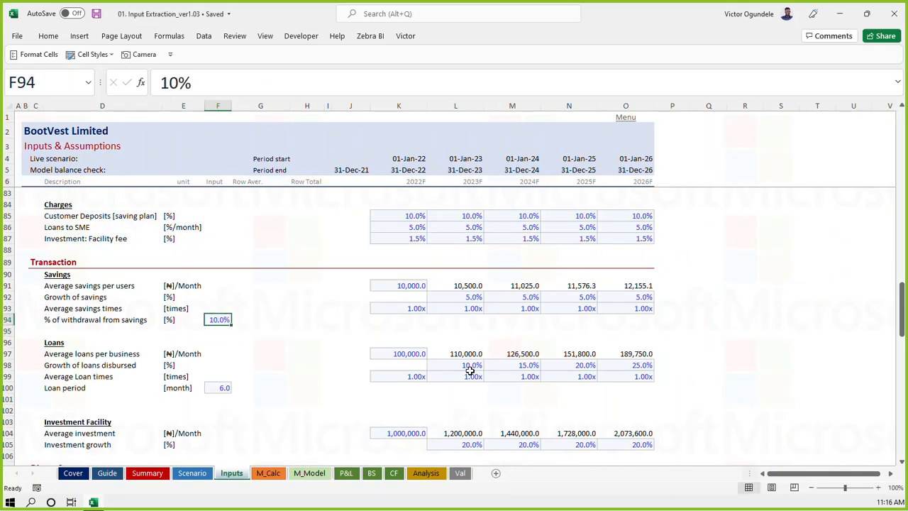
Check the savings schedule's withdrawals and balances in the final months of 2026 on M_Calc
key("ctrl+Page_Down")
key("Right")
key("ctrl+Right")
key("Left")
key("Left")
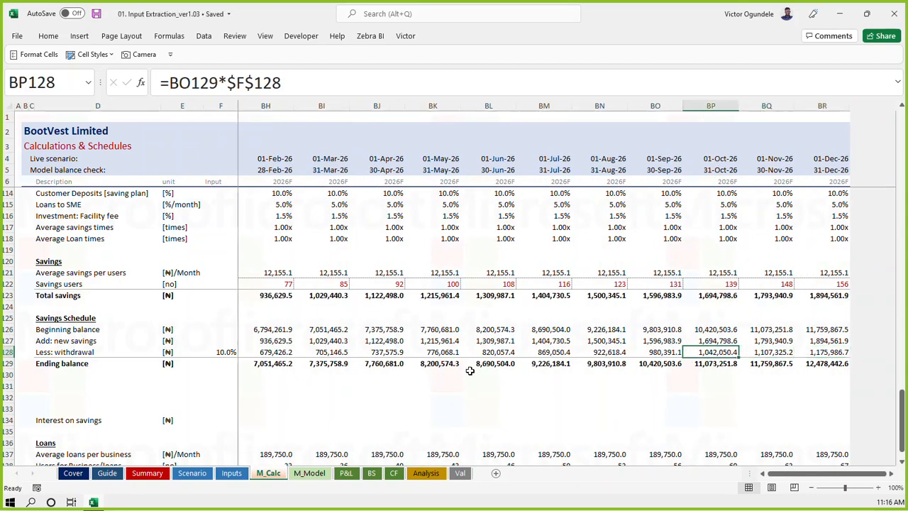
Delete the surplus blank rows above Interest on savings, leaving one blank row below the savings schedule's Ending balance
key("ctrl+Left")
key("ctrl+Left")
key("ctrl+Left")
key("Right")
key("Right")
key("Right")
key("Right")
key("Right")
key("Right")
key("Right")
key("Right")
key("Down")
key("Down")
key("Left")
key("Left")
key("Left")
key("Left")
key("Left")
key("Left")
key("Left")
key("Left")
key("Up")
key("Up")
key("Up")
key("Down")
key("Down")
key("Down")
key("Down")
key("shift+space")
key("ctrl+minus")
key("ctrl+minus")
key("ctrl+z")
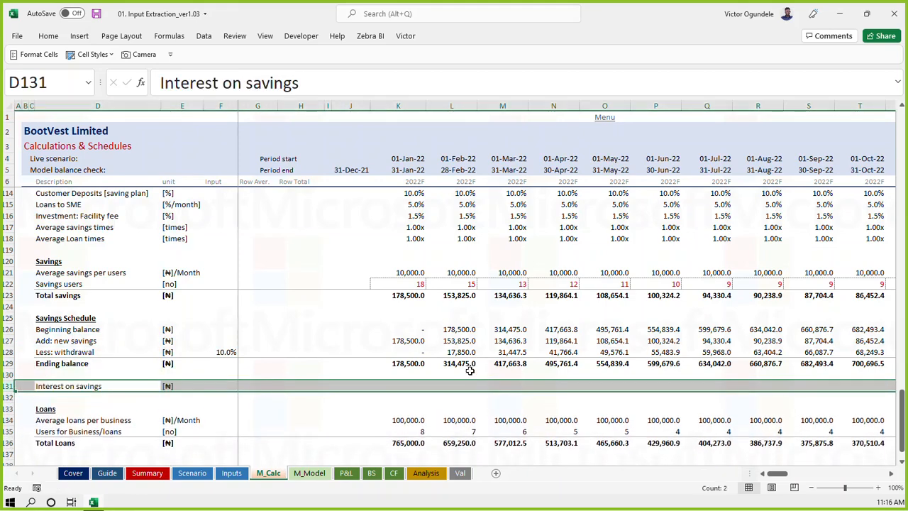
key("Right")
key("Right")
key("Right")
key("Right")
key("Right")
key("Right")
key("Right")
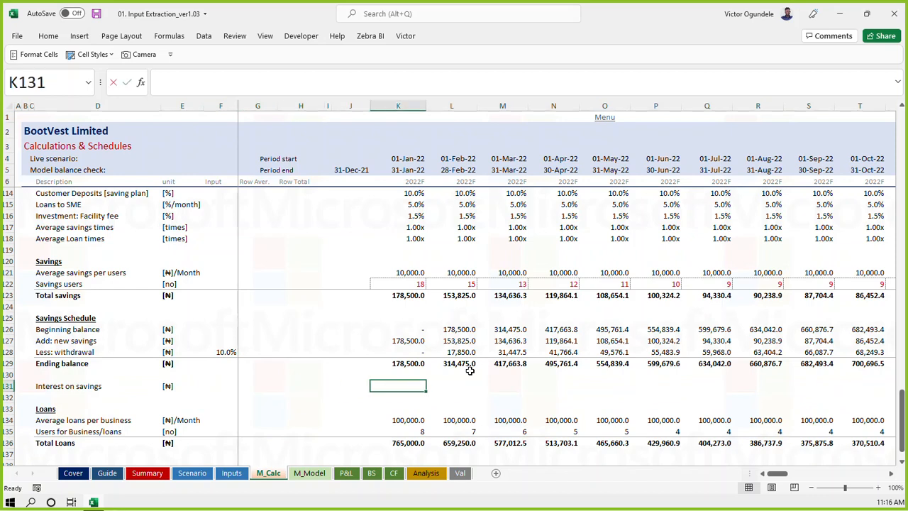
type("=aver")
key("Tab")
key("Up")
key("Up")
key("Up")
key("Up")
key("Up")
key("Up")
key("Up")
key("Up")
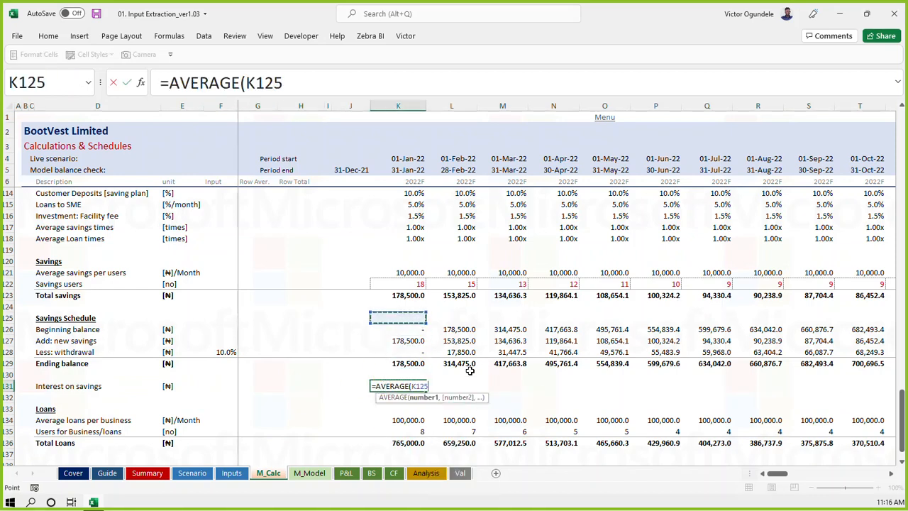
key("Left")
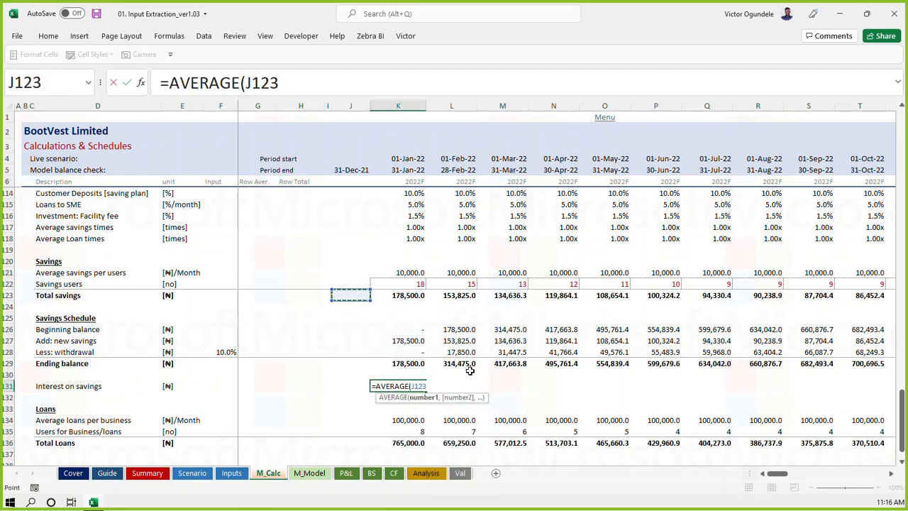
key("shift+Right")
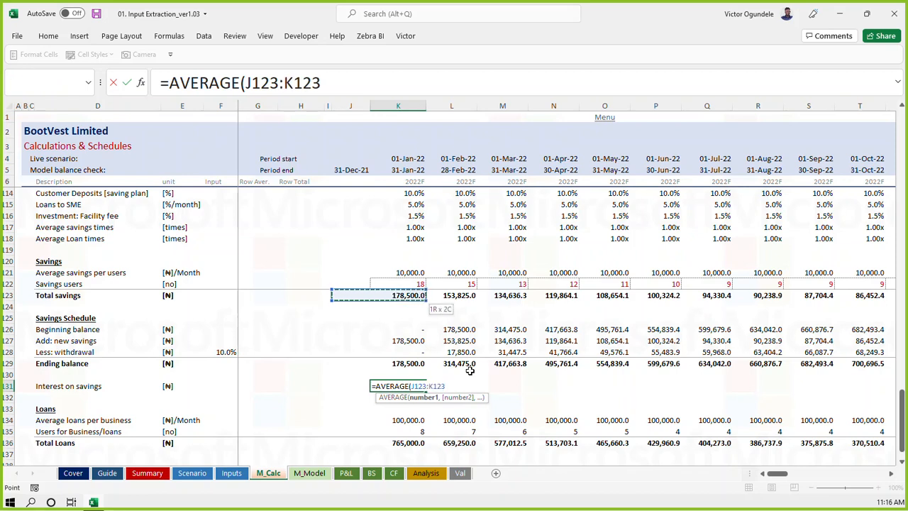
key("Escape")
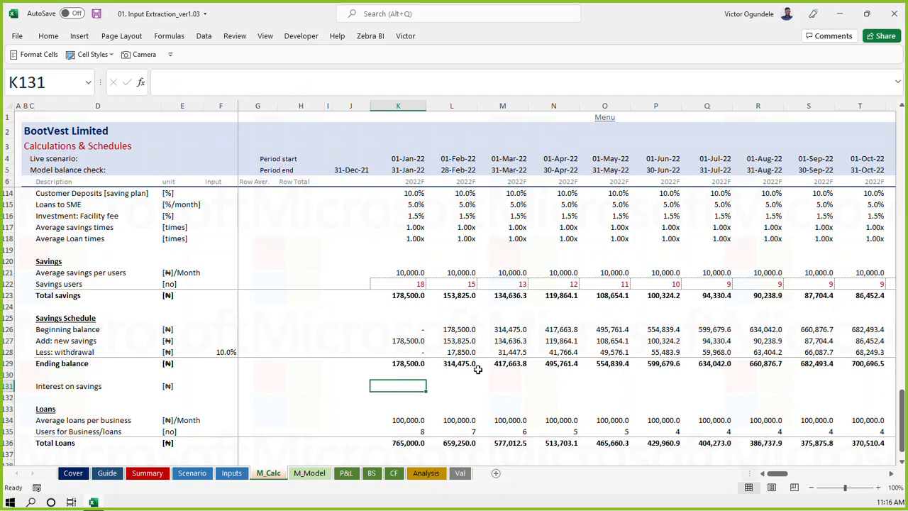
Calculate the first month's Interest on savings in K131 with =AVERAGE(J129:K129)*K114
left_click(405, 363)
left_click(402, 384)
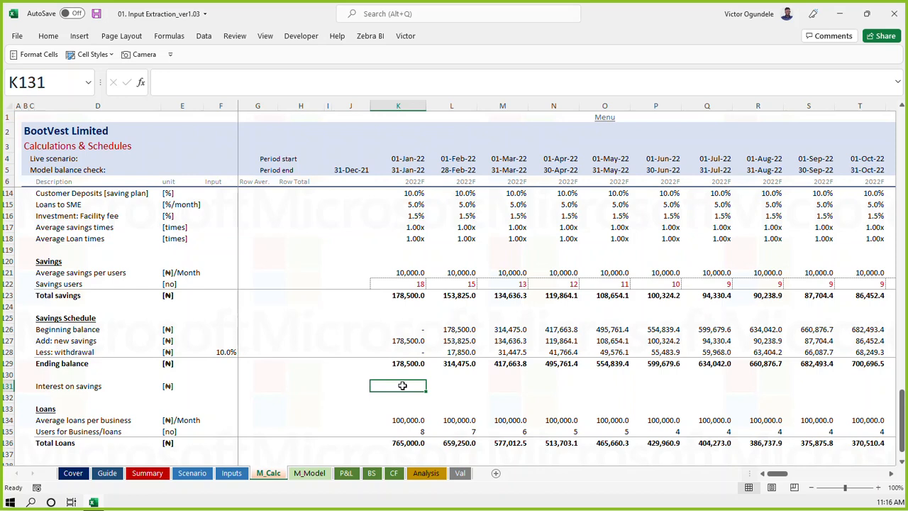
type("=aver")
key("Tab")
key("Up")
key("Up")
key("Left")
key("shift+Right")
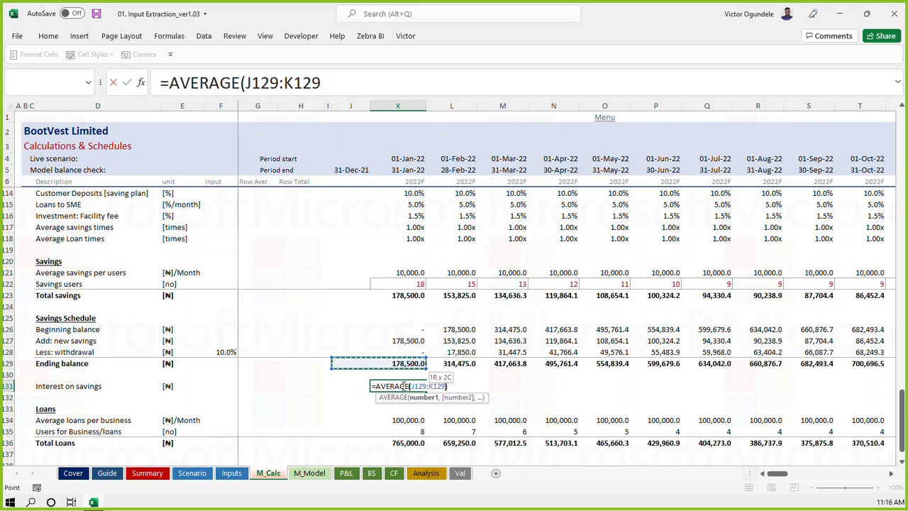
type(")*")
key("Up")
key("Up")
key("Up")
key("Up")
key("Up")
key("Up")
key("Up")
key("Up")
key("Up")
key("Up")
key("Up")
key("Up")
key("Up")
key("Up")
key("Up")
key("Up")
key("Up")
key("Up")
key("Up")
key("Up")
key("Down")
key("Down")
key("Down")
key("Down")
key("Up")
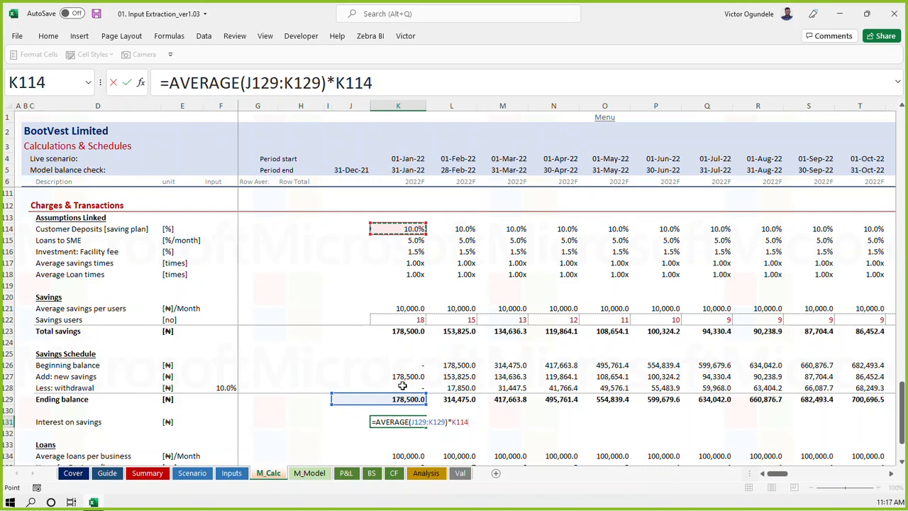
key("ctrl+Return")
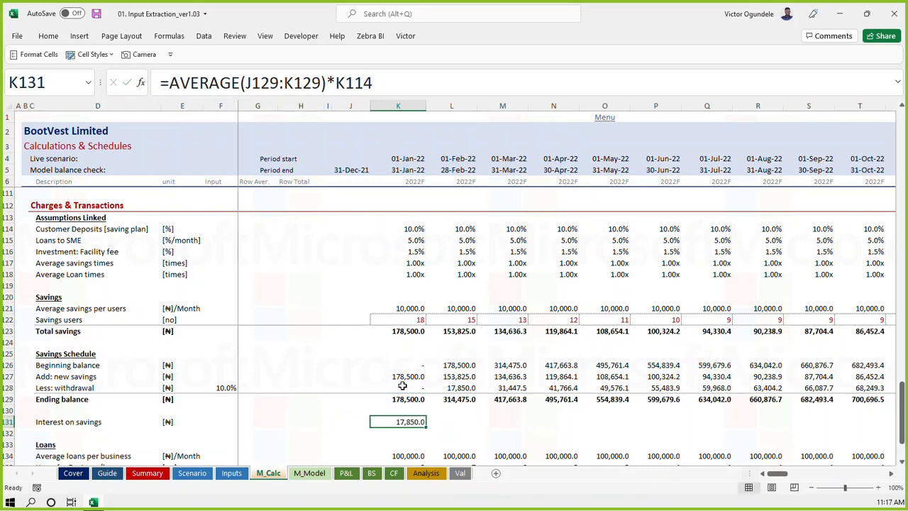
Fill the Interest on savings formula from K131 across all monthly periods and save the workbook
key("ctrl+shift+Right")
key("ctrl+r")
key("ctrl+s")
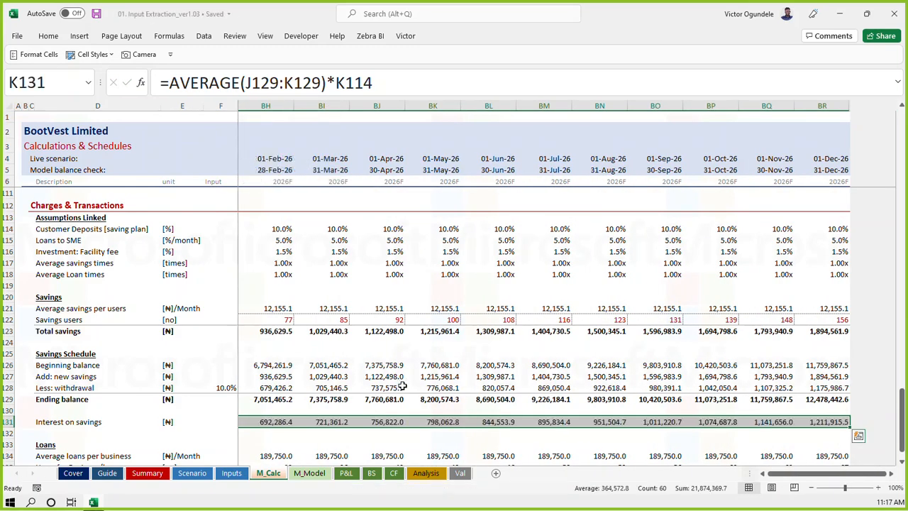
Check the Interest on savings row against the savings schedule in the 2022 months
key("Left")
key("Right")
key("Right")
key("Right")
key("Left")
key("Left")
key("Left")
key("Left")
key("Left")
key("Left")
key("Left")
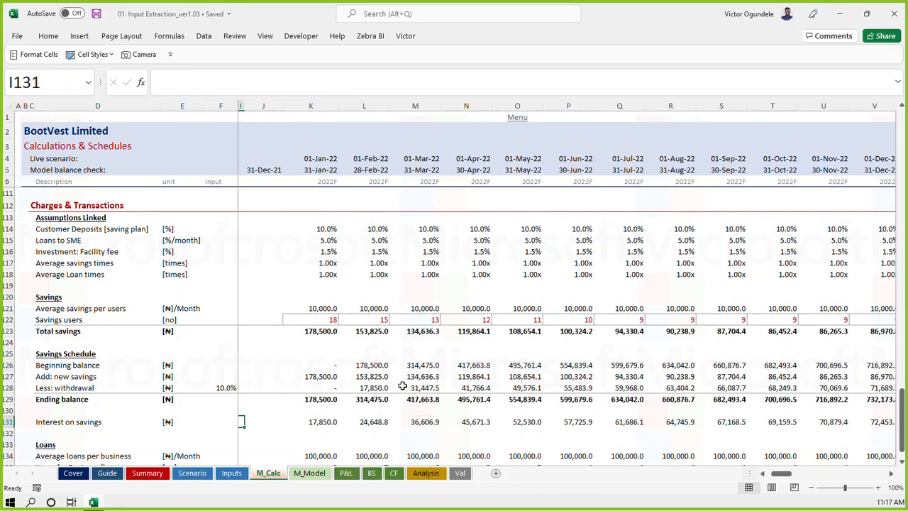
key("Left")
key("Left")
key("Left")
key("Down")
key("Right")
key("Right")
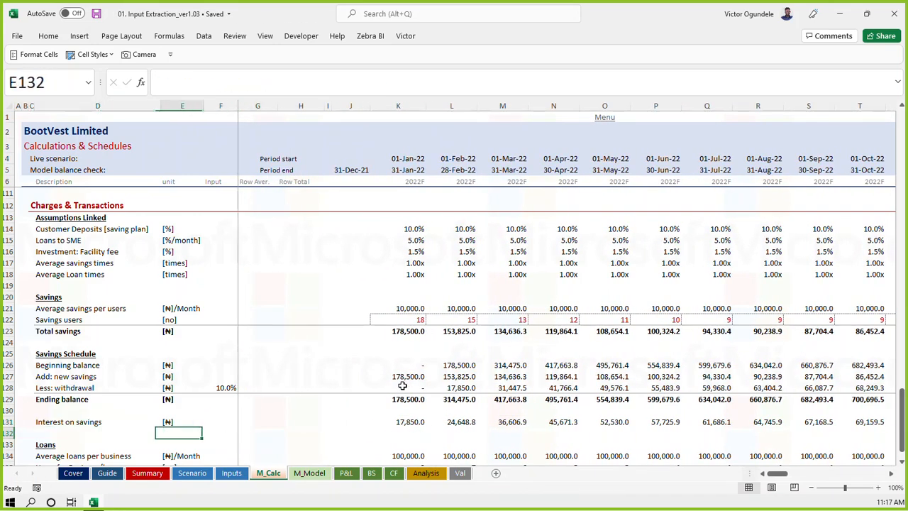
Look over the Loans block and the empty rows beneath Total Loans on M_Calc
key("Down")
key("Down")
key("Down")
key("Down")
key("Down")
key("Down")
key("Up")
key("Up")
key("Up")
key("Up")
key("Down")
key("Down")
key("Down")
key("Down")
key("Down")
key("Down")
key("Down")
key("Up")
key("Up")
key("Up")
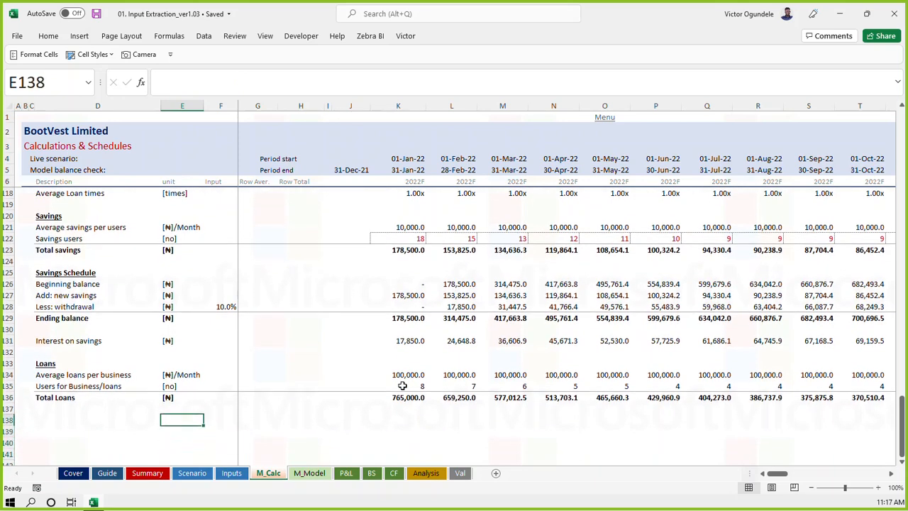
Review the Loans assumptions on the Inputs sheet, down to the Loan period in F100
key("Left")
key("ctrl+Page_Up")
key("Down")
key("Down")
key("Down")
key("Down")
key("Down")
key("Down")
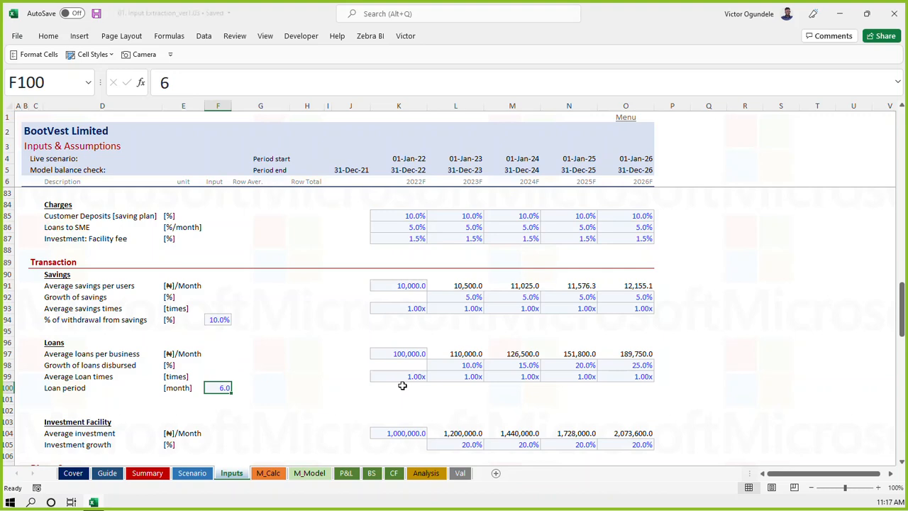
Inspect the January 2022 formulas for Average loans per business and Total Loans on M_Calc
key("ctrl+Page_Down")
key("Up")
key("Up")
key("Right")
key("Right")
key("Right")
key("Right")
key("Right")
key("Right")
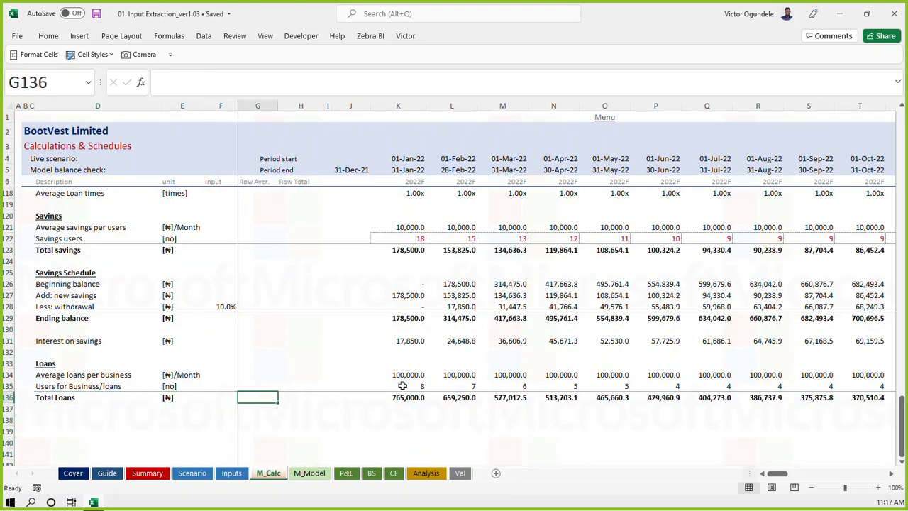
key("Right")
key("Up")
key("Up")
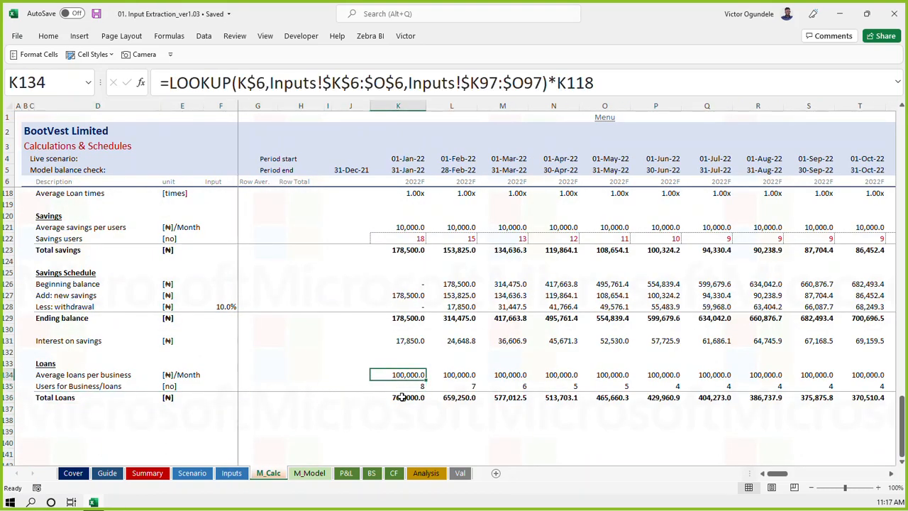
key("Down")
key("Down")
scroll(405, 395, "down", 1)
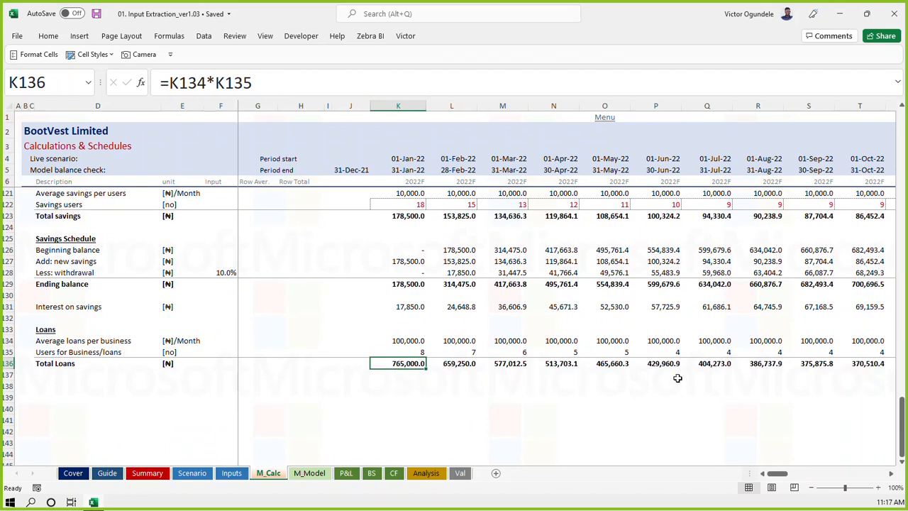
Add the row label "Repayment" in D138, below Total Loans
left_click(53, 384)
type("Repayment")
key("Tab")
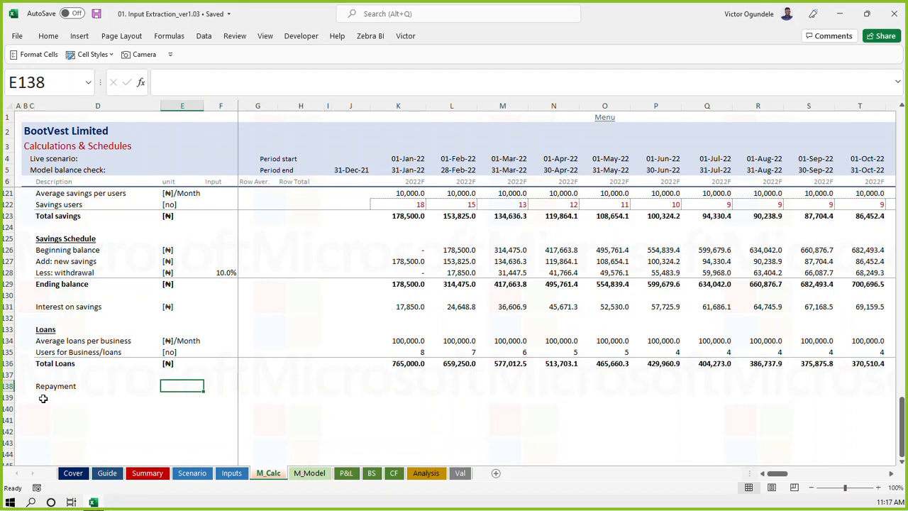
key("F3")
key("Down")
key("Down")
key("Down")
key("Down")
key("Down")
key("Down")
key("Down")
key("Down")
key("Down")
key("Down")
key("Down")
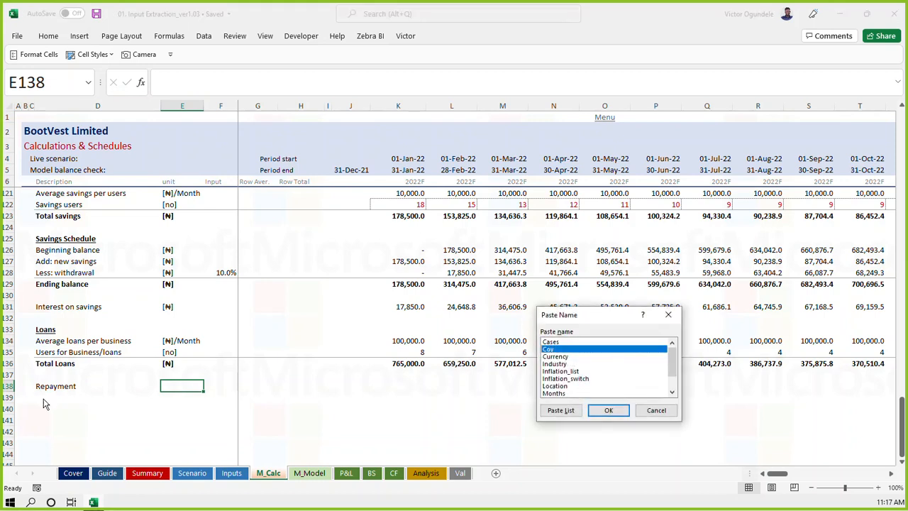
key("Return")
key("Return")
key("Up")
key("Right")
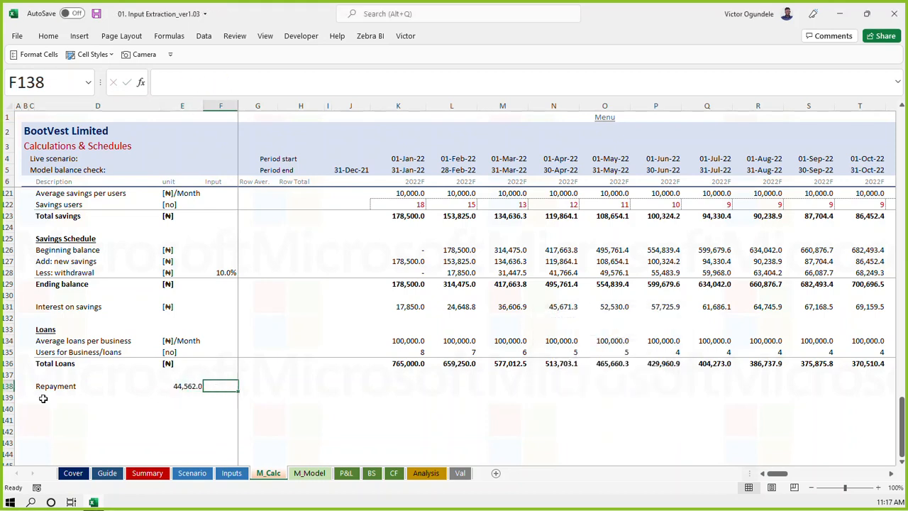
Set the Repayment row's unit in E138 with a formula referencing the defined name Currency
key("Left")
type("=")
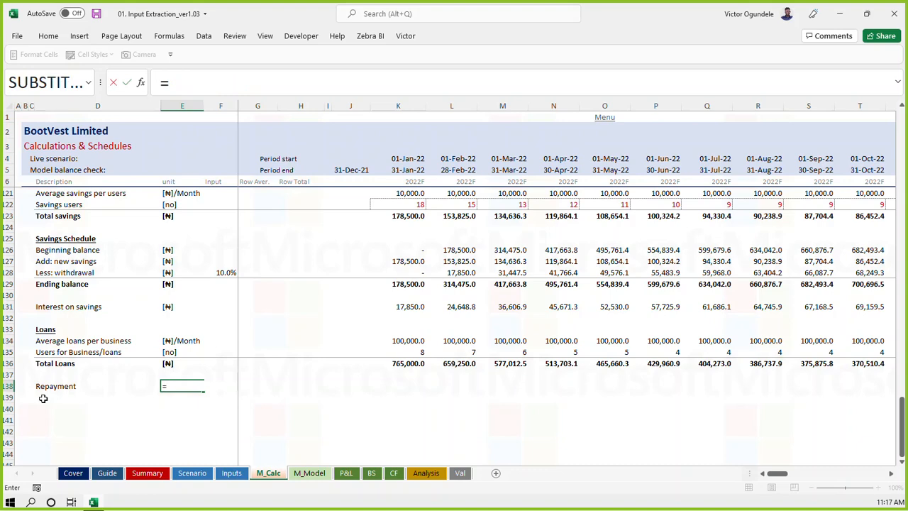
key("F3")
key("Down")
key("Return")
key("Return")
key("Up")
Link the Repayment input in F138 to the Loan period with the absolute reference =Inputs!$F$100, and save the workbook
key("Right")
key("Right")
key("Left")
type("=")
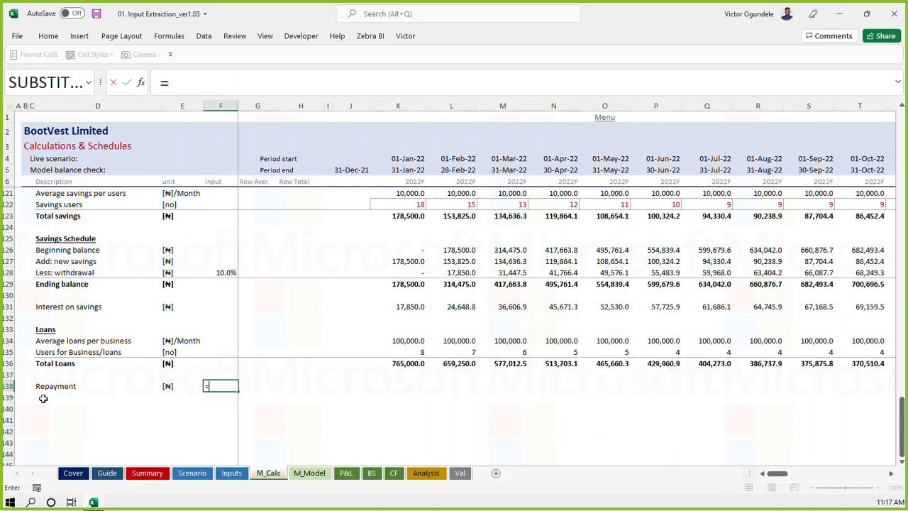
key("ctrl+Page_Up")
left_click(214, 388)
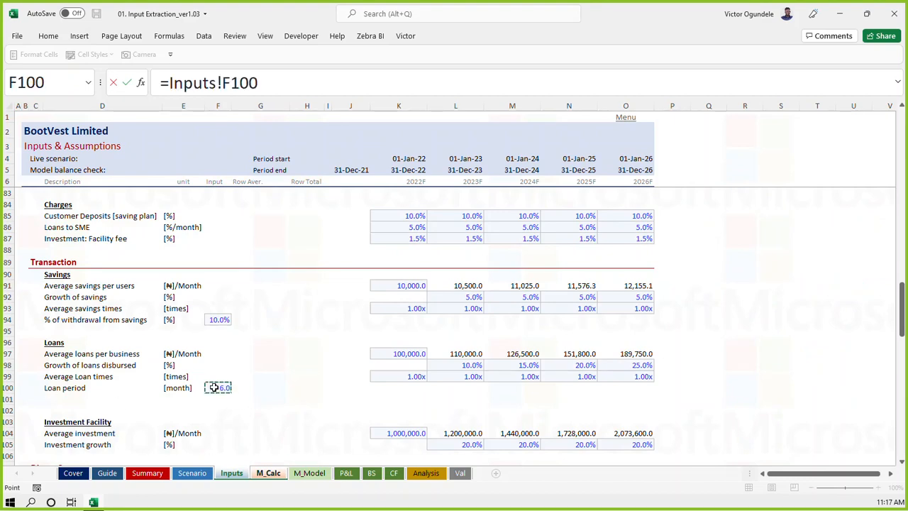
key("F4")
key("Return")
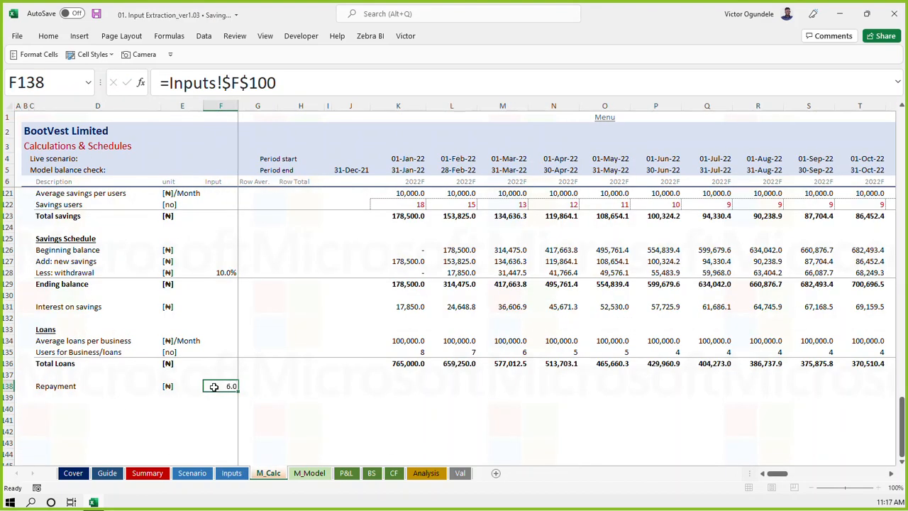
key("ctrl+s")
Apply the Linked Cell style to the Repayment input in F138 and the withdrawal rate in F128
key("alt+2")
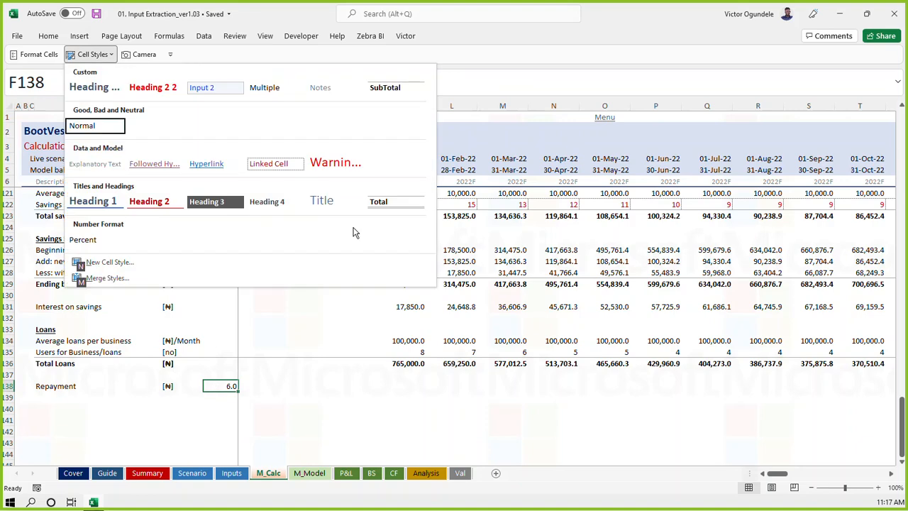
left_click(265, 171)
key("ctrl+Up")
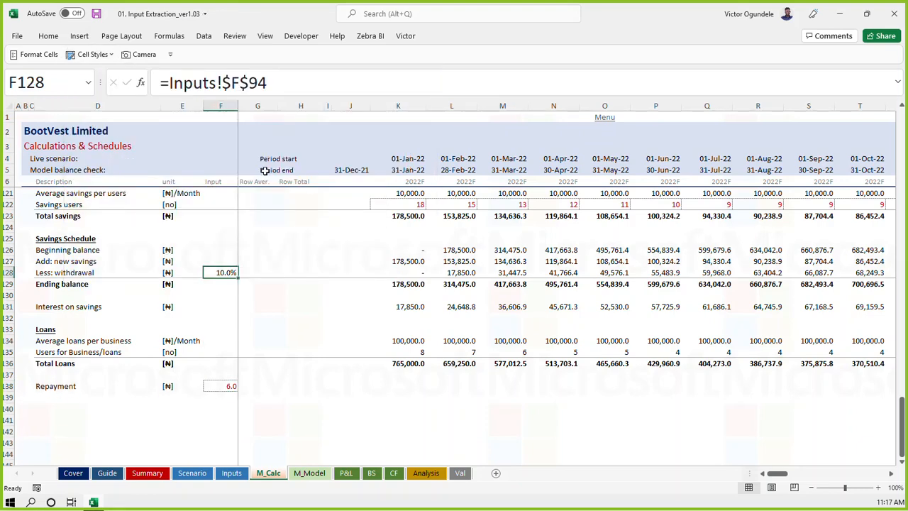
key("alt+2")
left_click(302, 165)
left_click(349, 363)
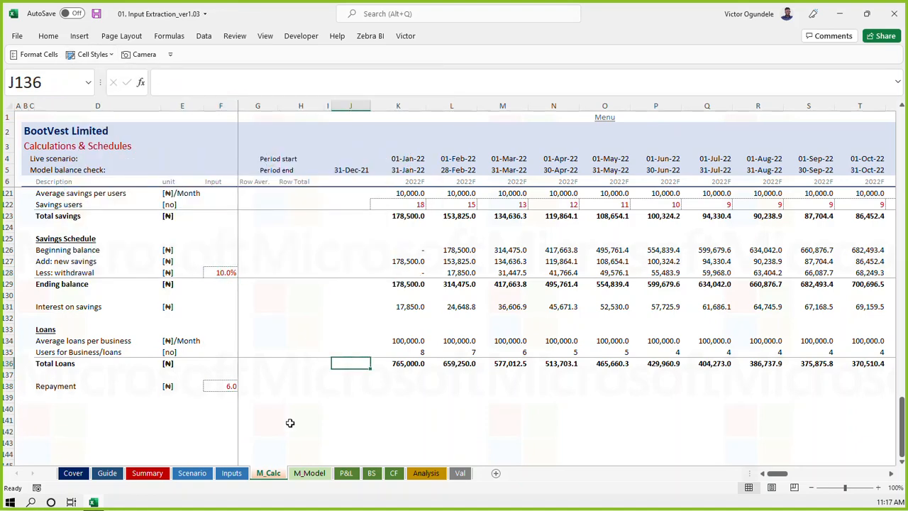
Compare the single Input column F with the yearly assumption columns K to O on the Inputs sheet
left_click(230, 473)
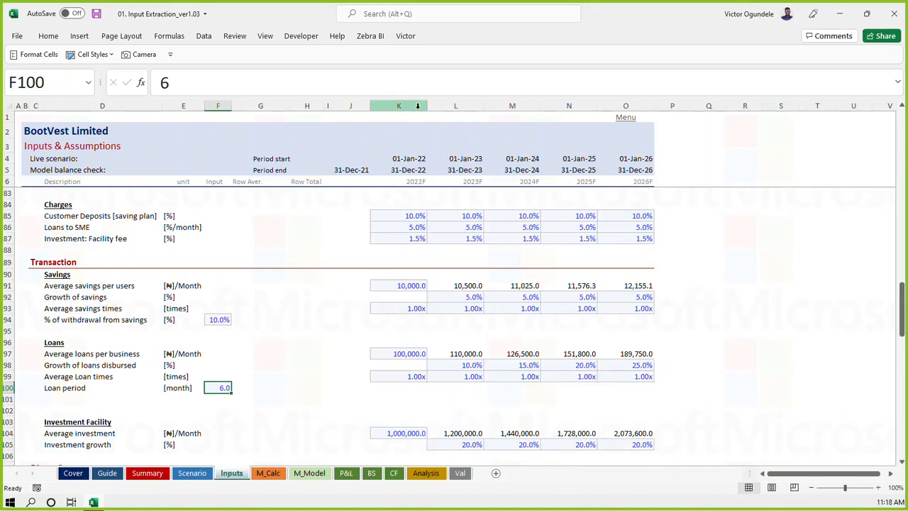
left_click_drag(409, 106, 627, 107)
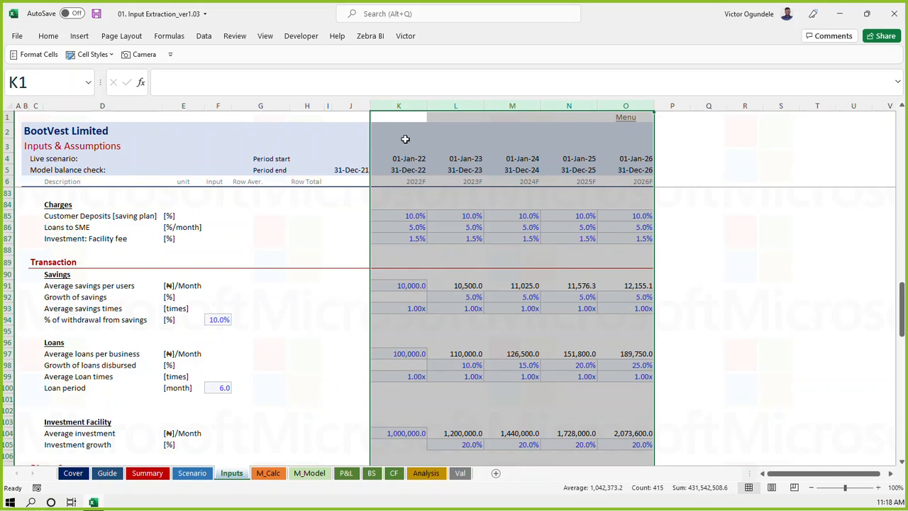
left_click(399, 106)
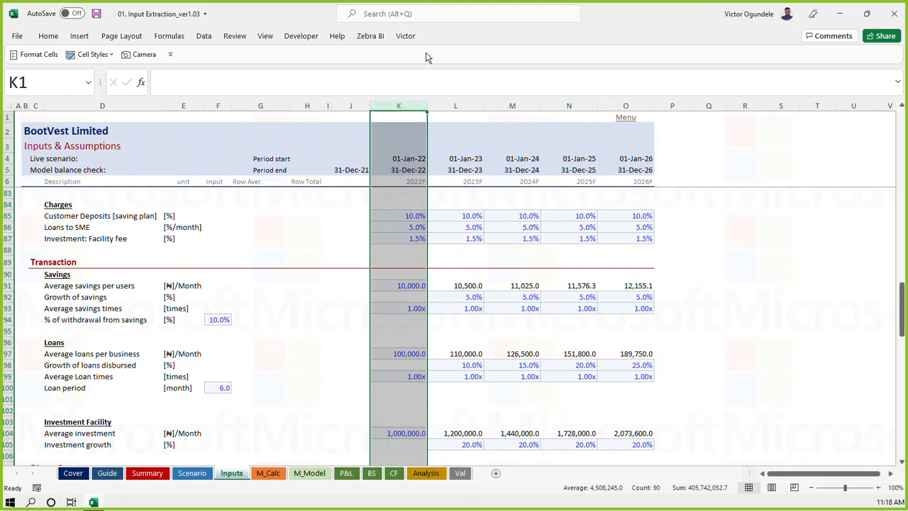
left_click(213, 106)
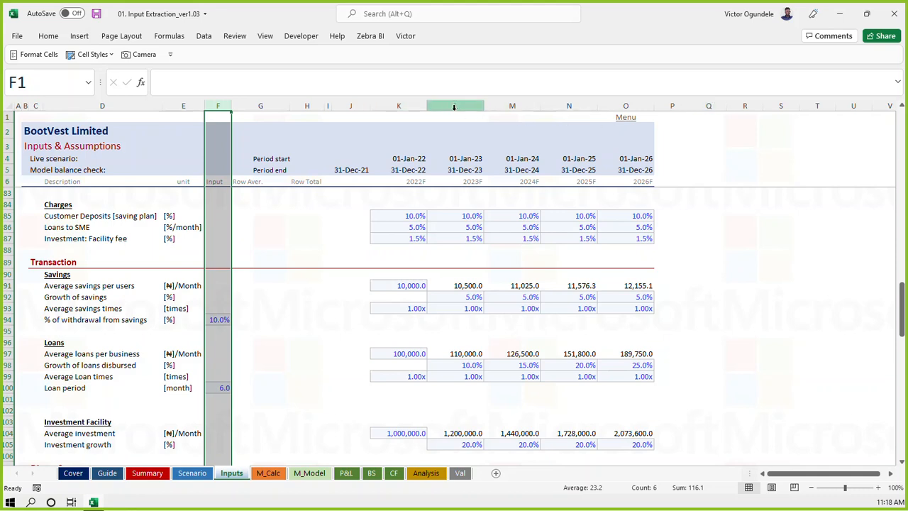
left_click_drag(398, 106, 659, 104)
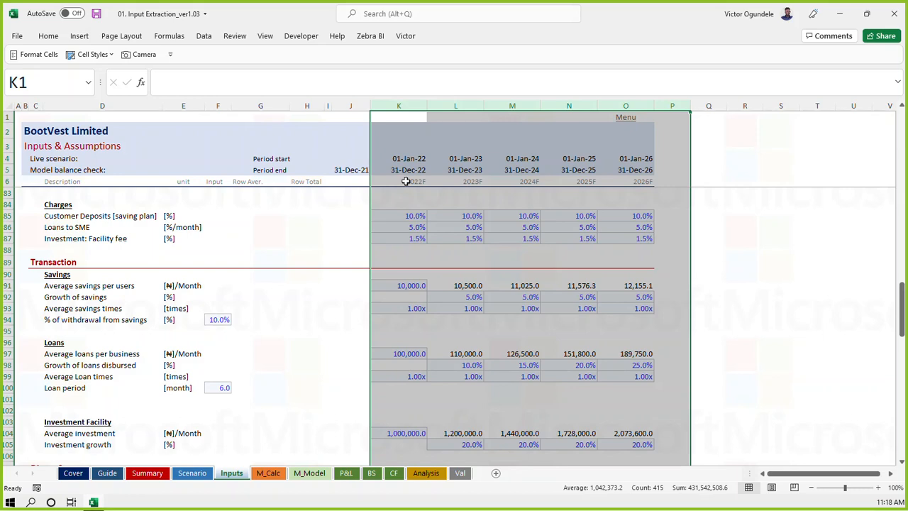
left_click(400, 106)
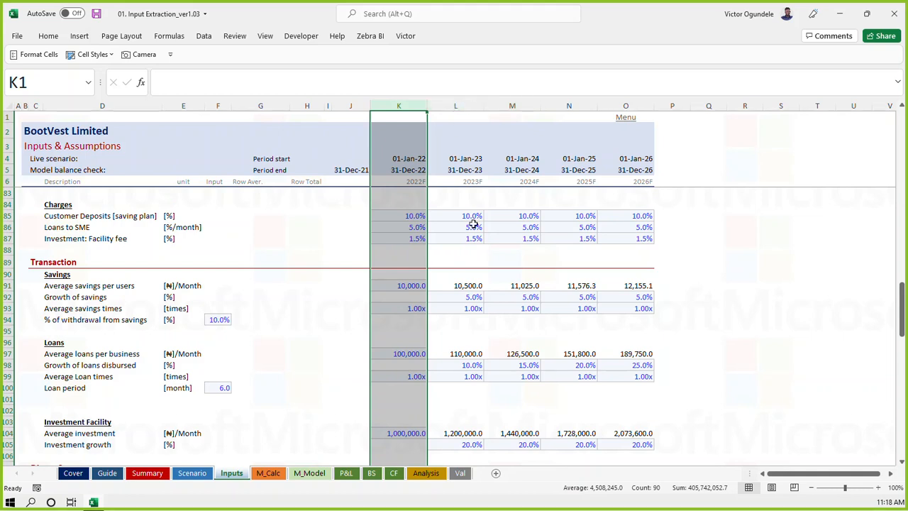
left_click(522, 101)
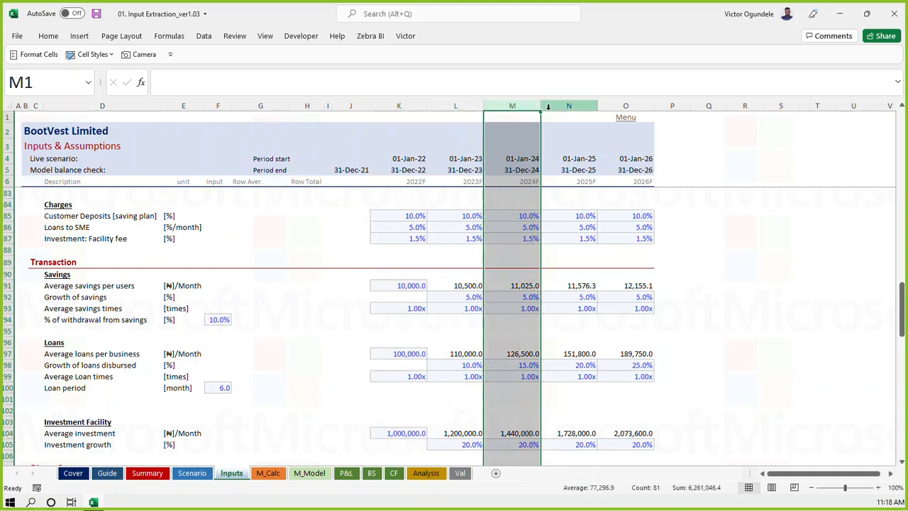
left_click(287, 274)
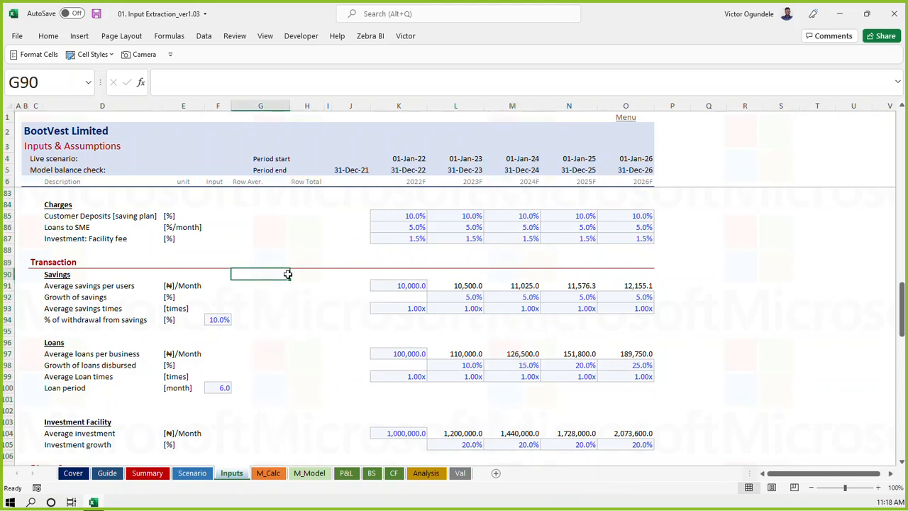
left_click_drag(213, 306, 220, 297)
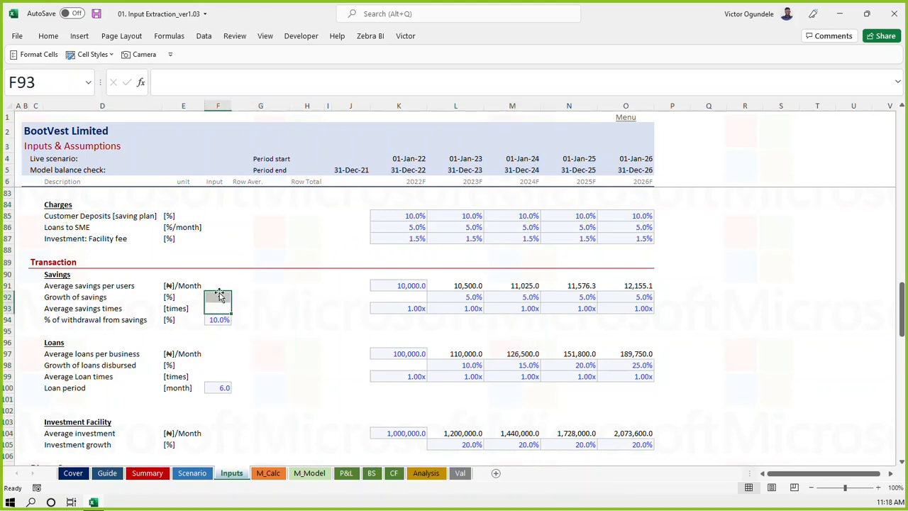
left_click(219, 297)
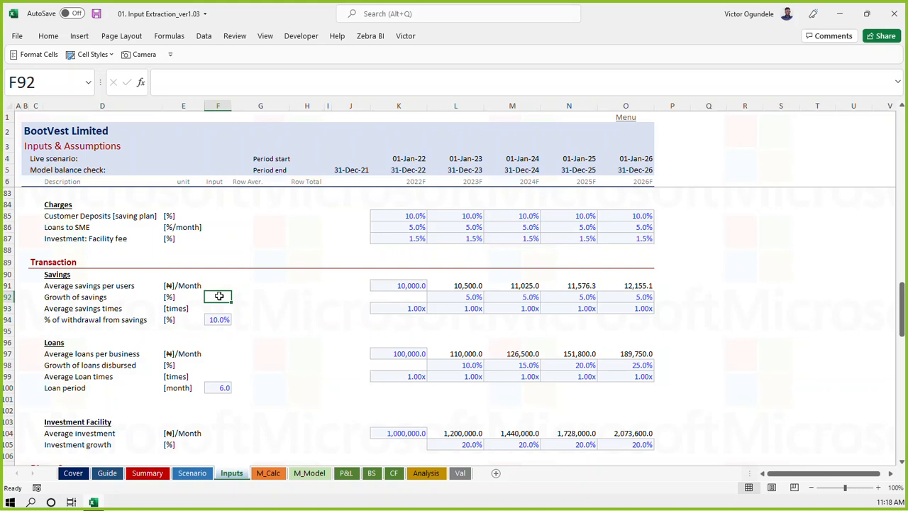
left_click(217, 105)
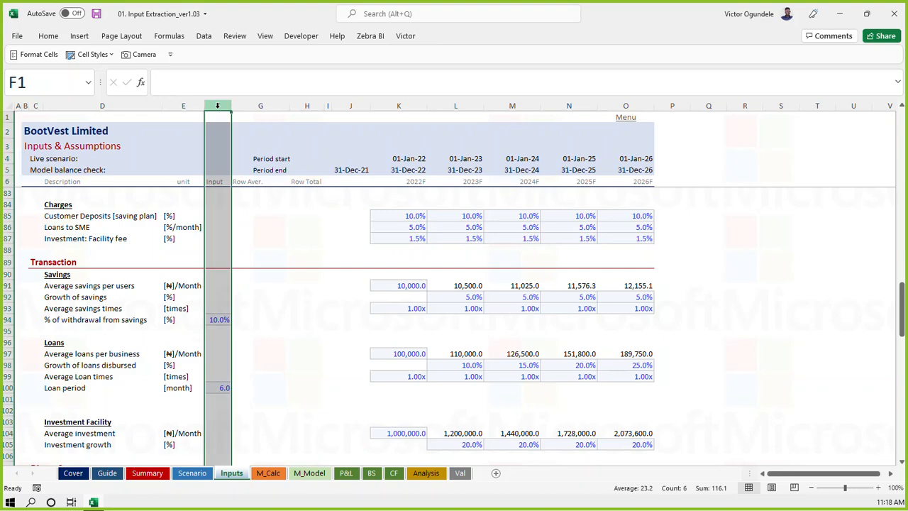
left_click(250, 246)
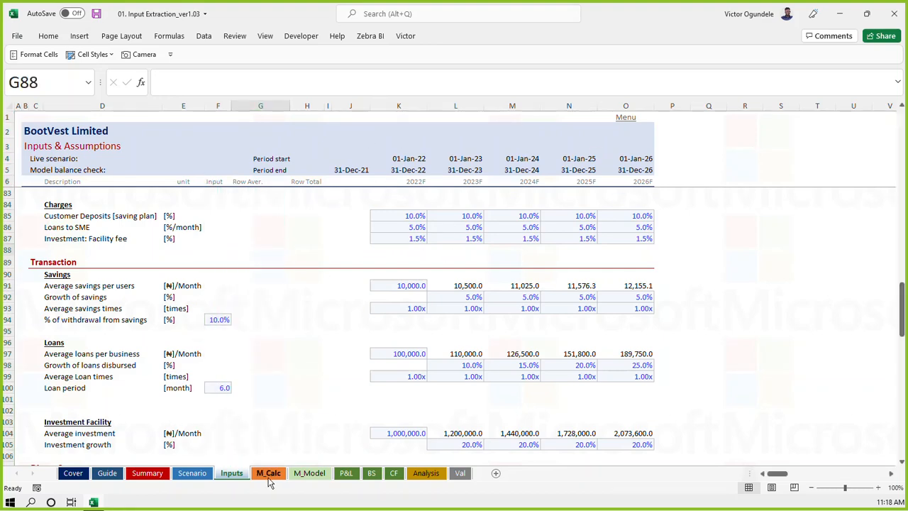
Trace the loan period on M_Calc from January to June 2022, against January's Total Loans and the empty Repayment row
left_click(269, 473)
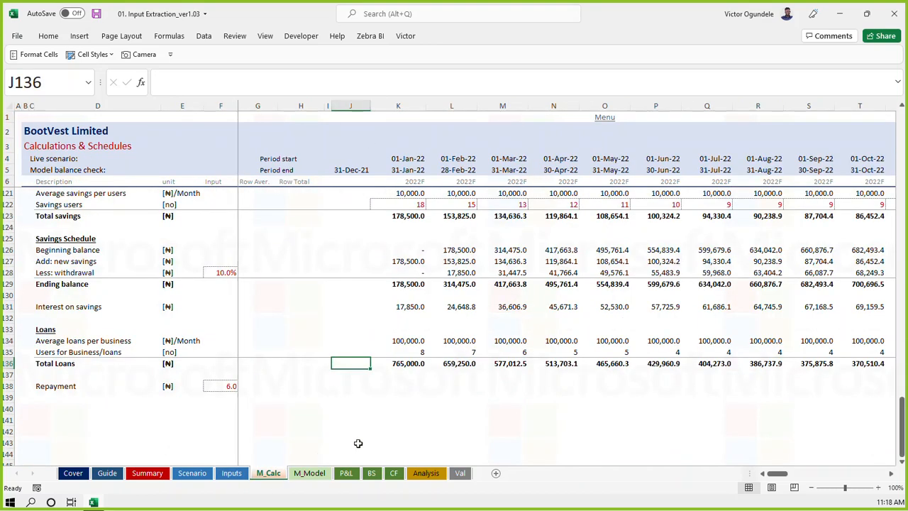
left_click(398, 386)
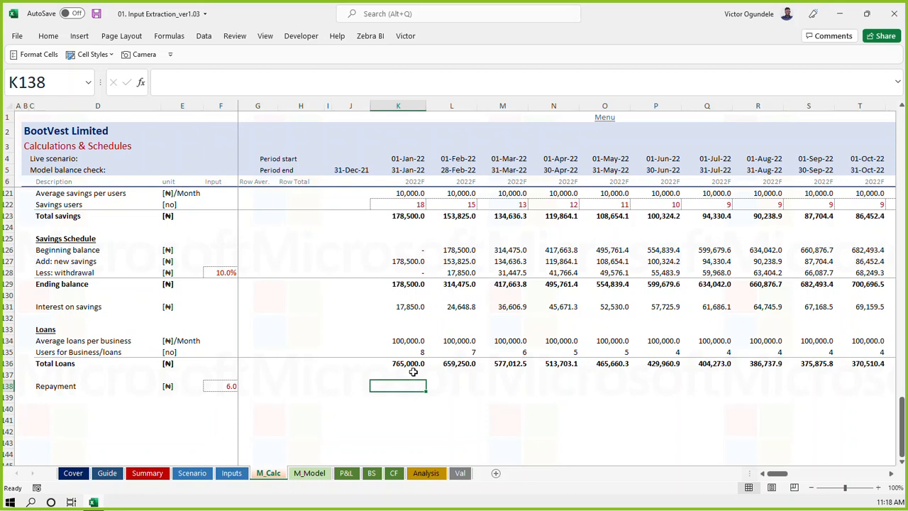
left_click(211, 387)
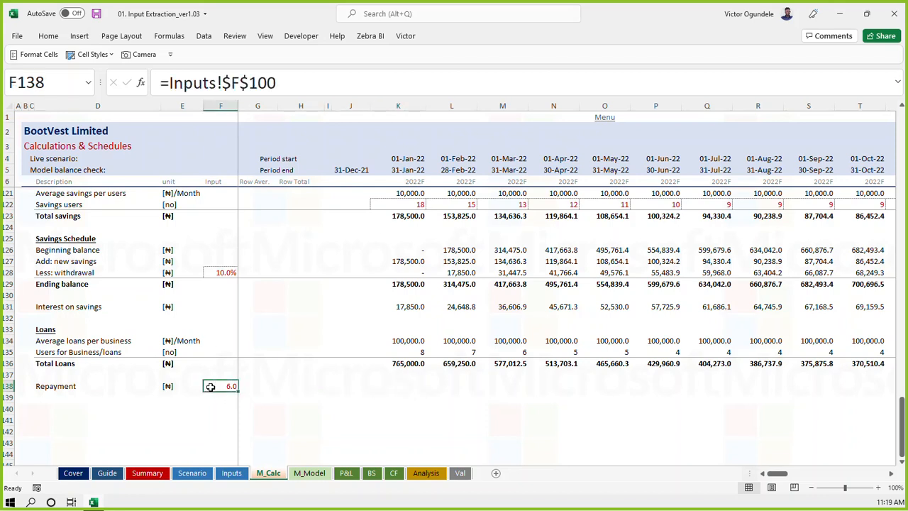
left_click(410, 182)
left_click(457, 183)
left_click(503, 182)
left_click(553, 183)
left_click(614, 182)
left_click(663, 183)
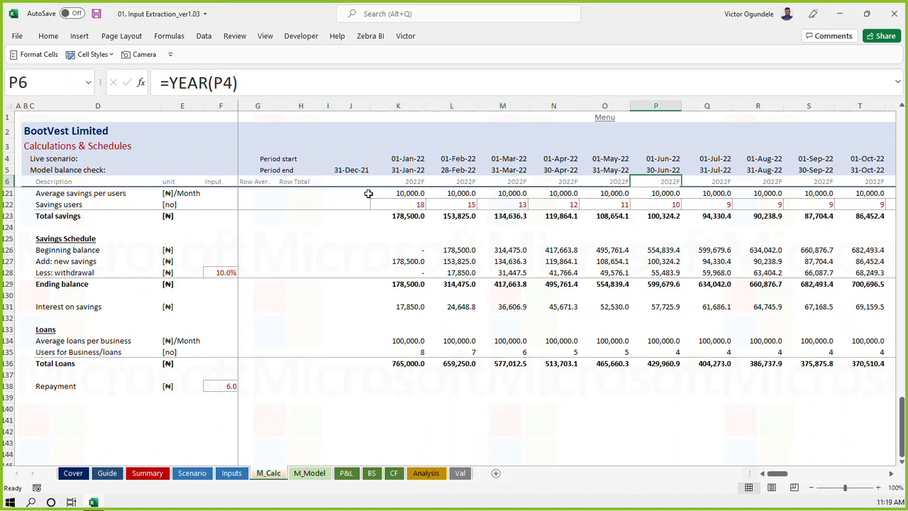
left_click(406, 364)
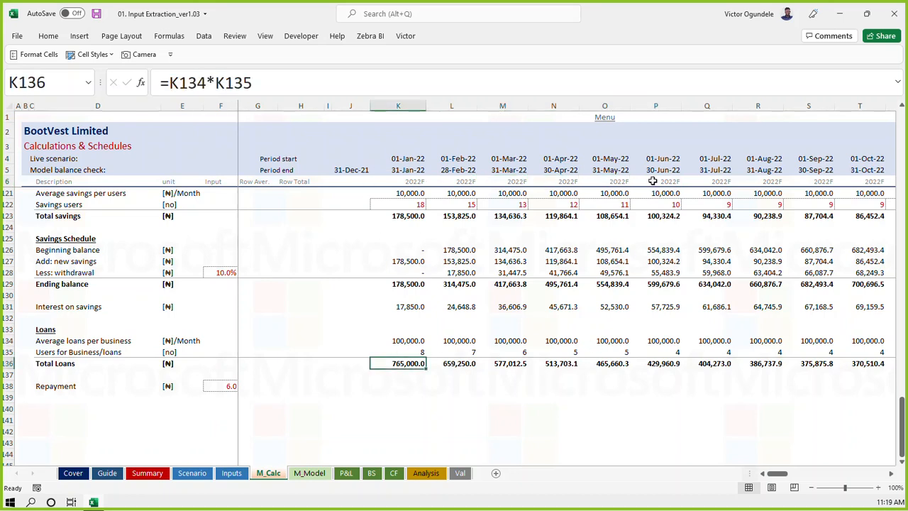
left_click(657, 383)
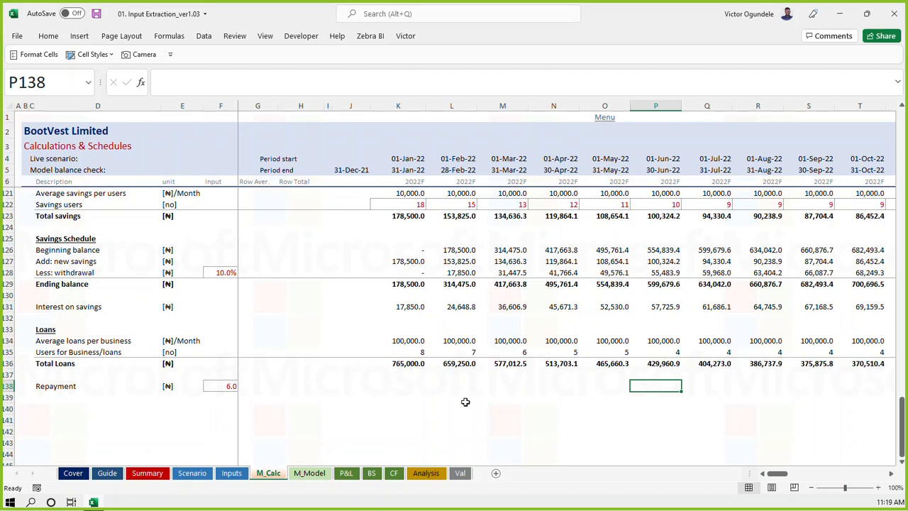
Insert a blank row above the Repayment row on M_Calc
left_click(410, 395)
left_click(410, 390)
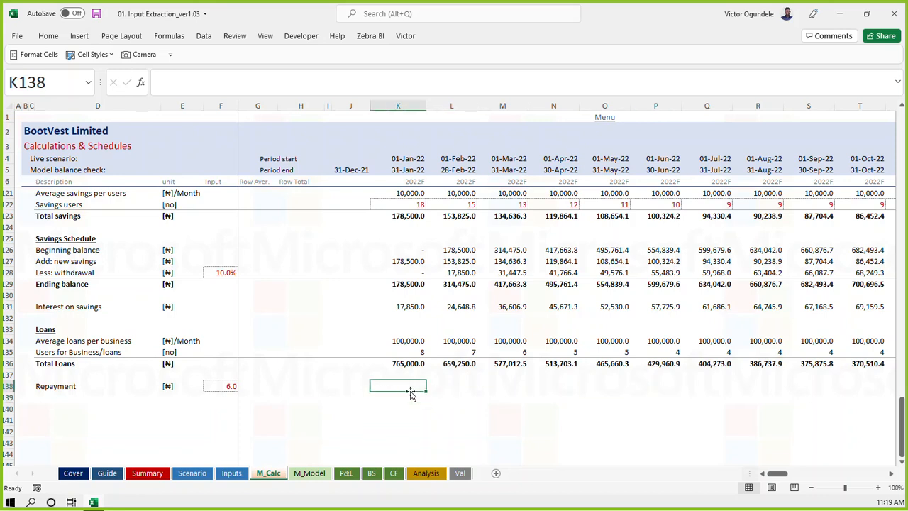
key("ctrl+Left")
key("ctrl+Left")
key("shift+space")
key("ctrl+shift+equal")
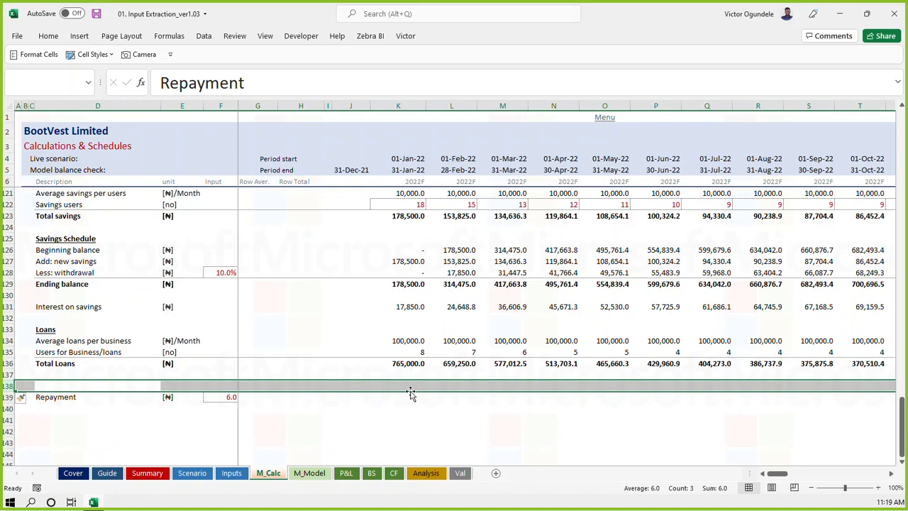
Enter the month counter formula =J138+1 in K138, in the January 2022 column of the blank row
key("Right")
key("Right")
key("Right")
key("Right")
key("Right")
key("Right")
key("Right")
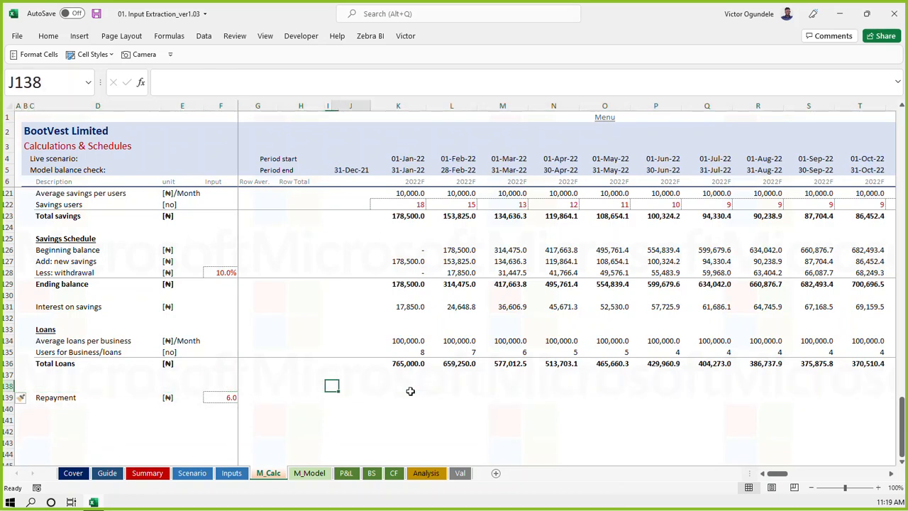
type("=")
key("Left")
type("+1")
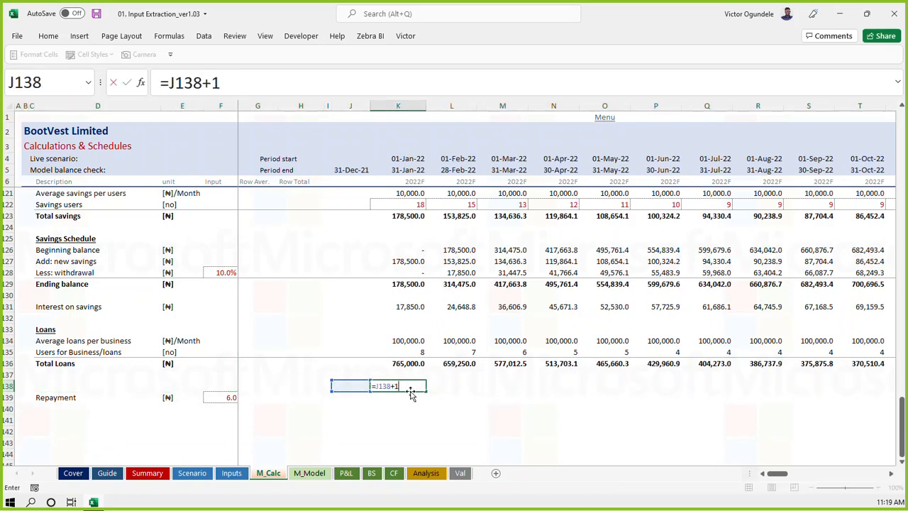
key("ctrl+Return")
Fill the month counter formula from K138 across the rest of the monthly timeline and check its first months
key("ctrl+shift+Right")
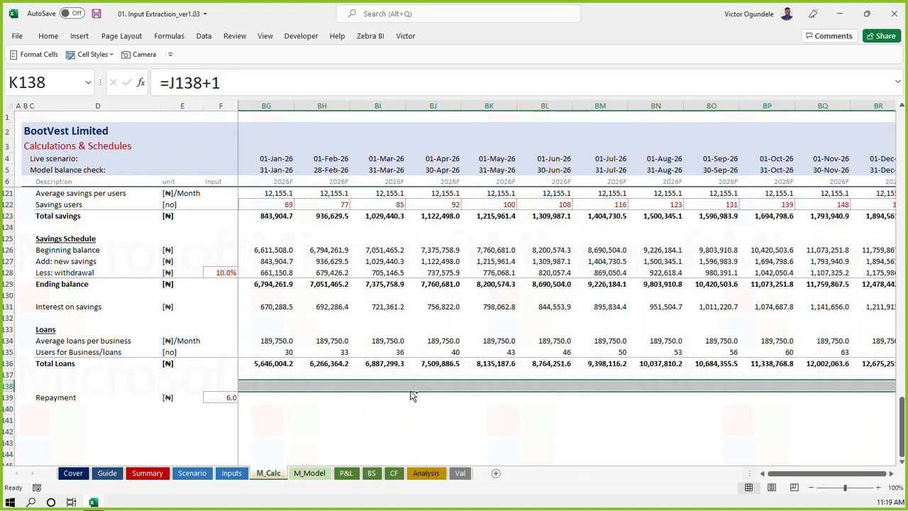
key("ctrl+r")
key("Left")
key("Right")
key("Right")
key("Right")
key("Left")
key("Left")
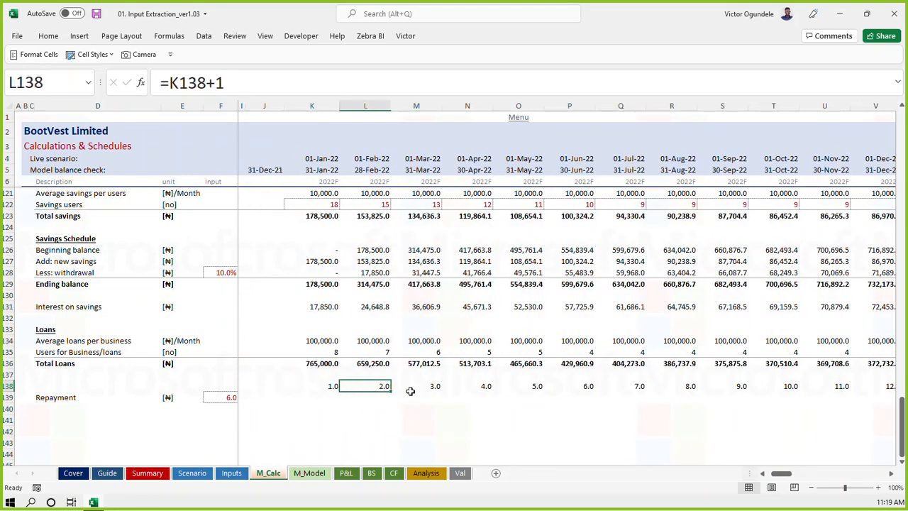
Inspect the January 2022 Total Loans formula in K136, above the month counter
scroll(442, 410, "down", 2)
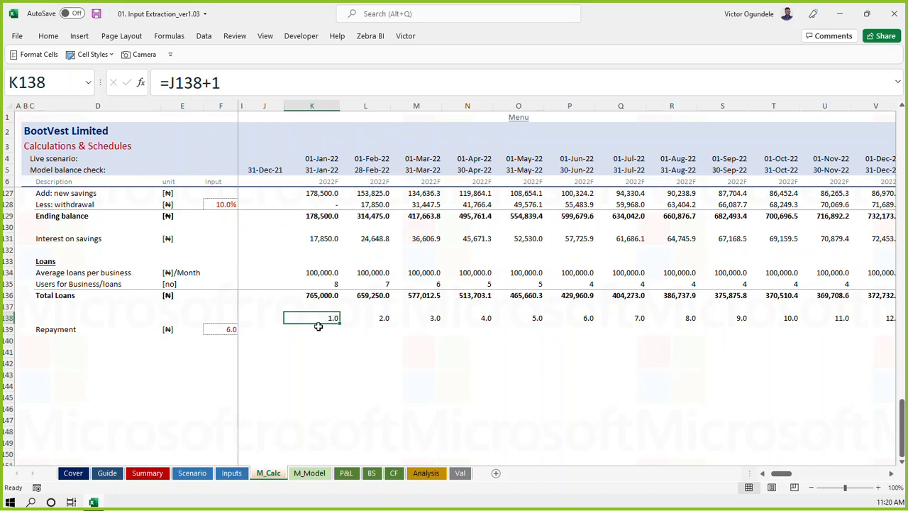
left_click(320, 298)
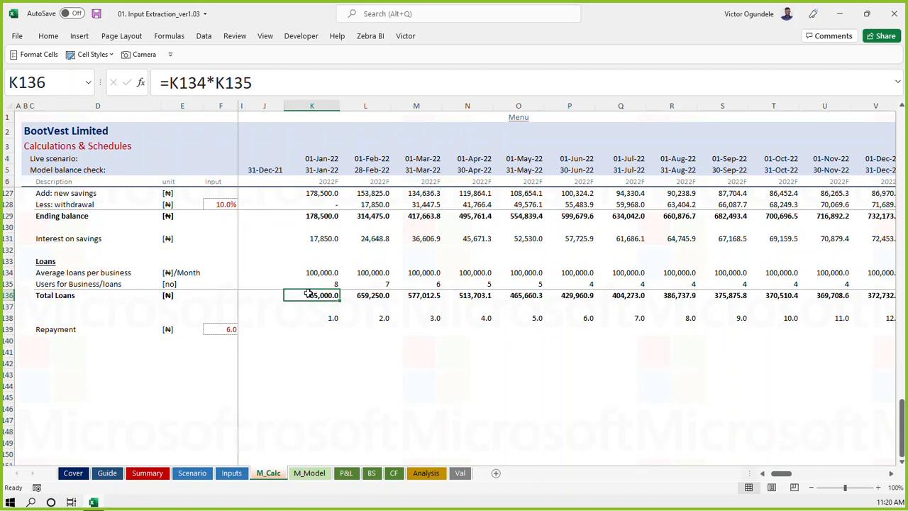
Review the January 2022 users and Total Loans formulas against the June 2022 Repayment cell
left_click(317, 283)
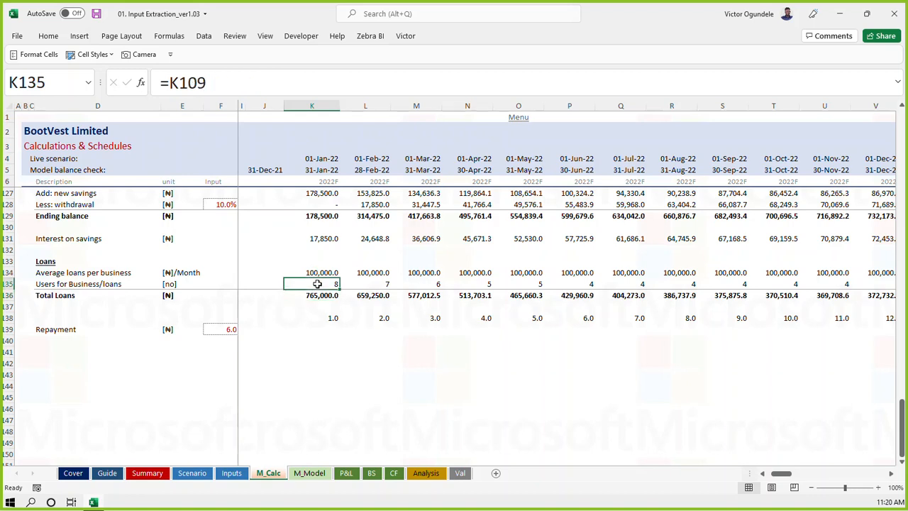
left_click(305, 295)
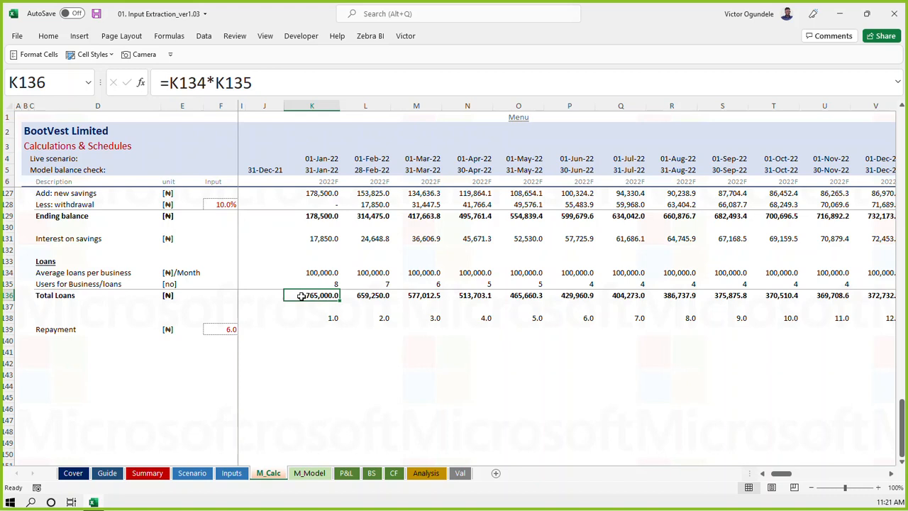
left_click(586, 330)
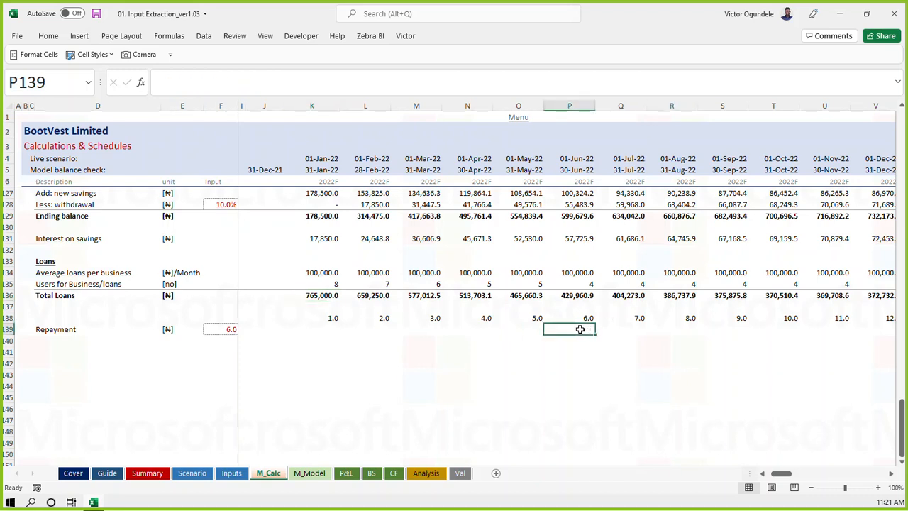
left_click(318, 305)
left_click(314, 294)
Enter 0 in the Repayment row for January to May 2022, K139:O139
left_click(327, 329)
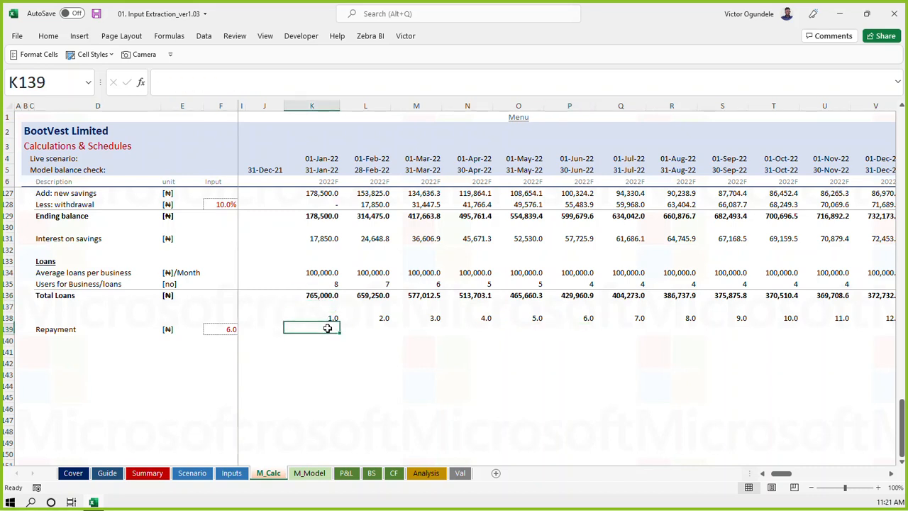
key("Right")
key("Right")
key("Right")
key("Right")
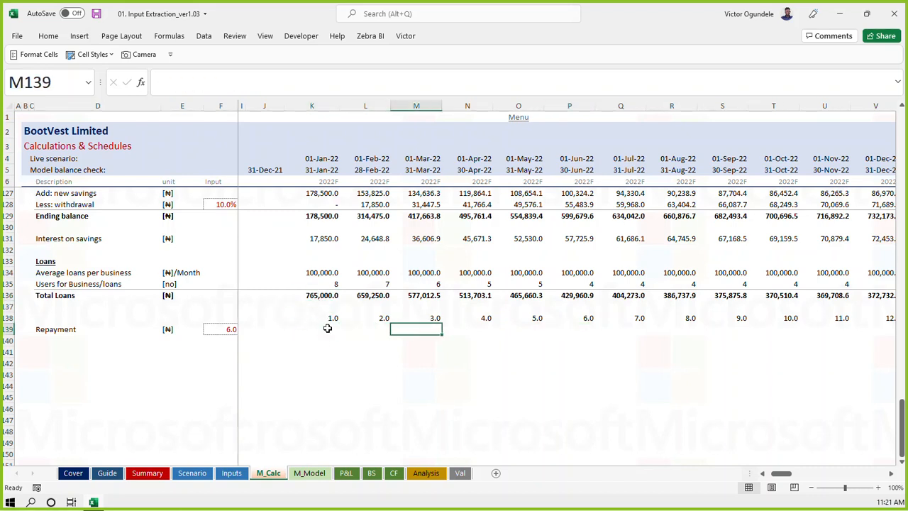
key("shift+Left")
key("shift+Left")
key("shift+Left")
key("shift+Left")
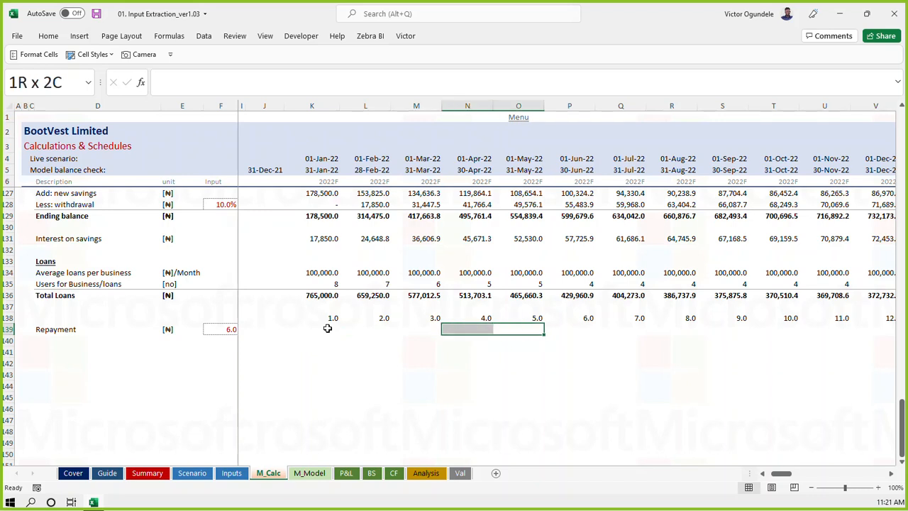
type("0")
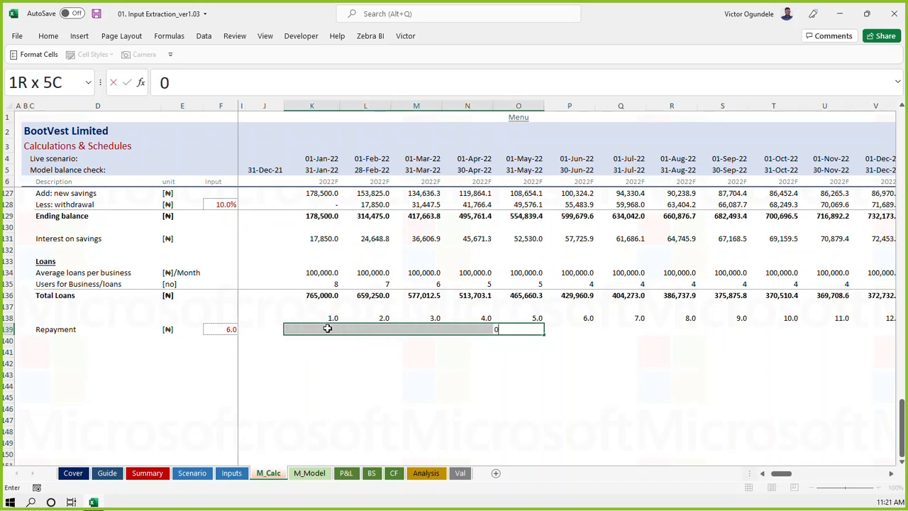
key("ctrl+Return")
Link the June 2022 repayment in P139 to January's Total Loans with =K136 and fill it across the remaining months
key("Right")
key("Right")
key("Left")
type("=")
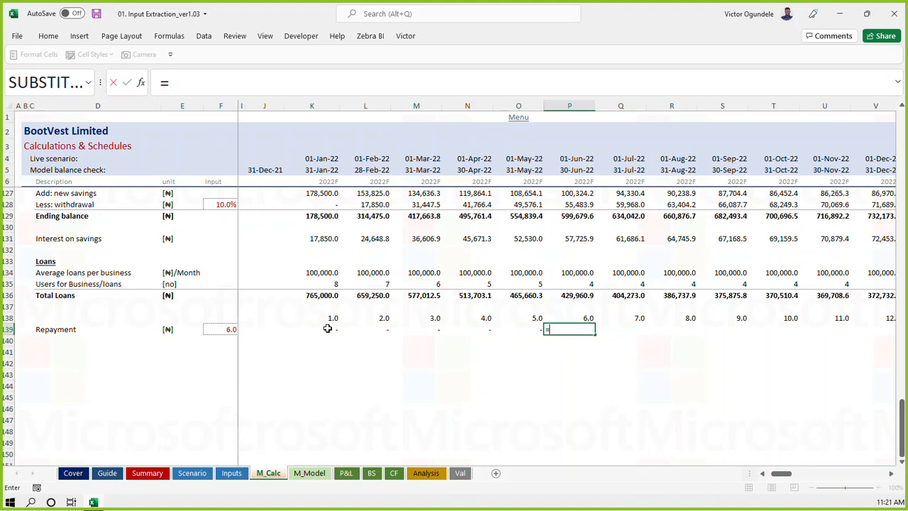
left_click(325, 295)
key("ctrl+Return")
key("ctrl+shift+Right")
key("ctrl+r")
key("Left")
key("Left")
key("Left")
key("Left")
key("Left")
key("Left")
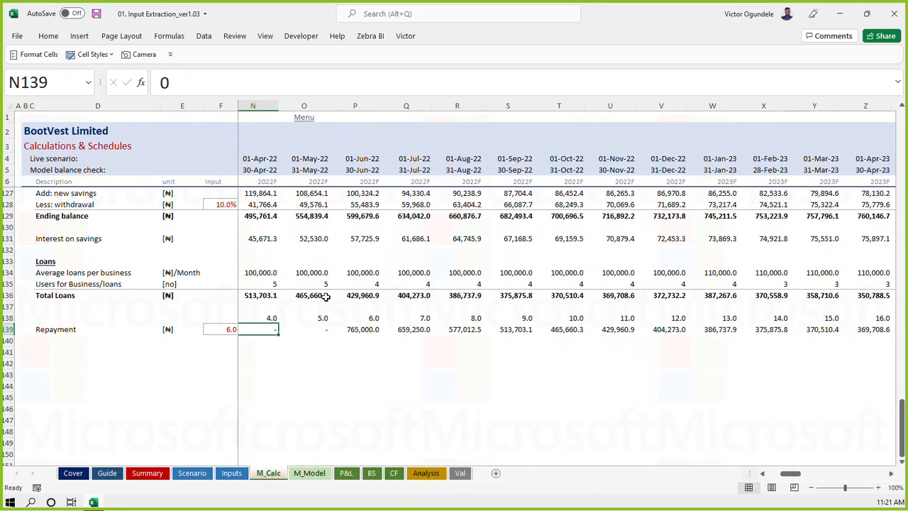
key("Right")
Compare the January to March 2022 Total Loans with the repayments for June to August 2022
left_click(326, 296)
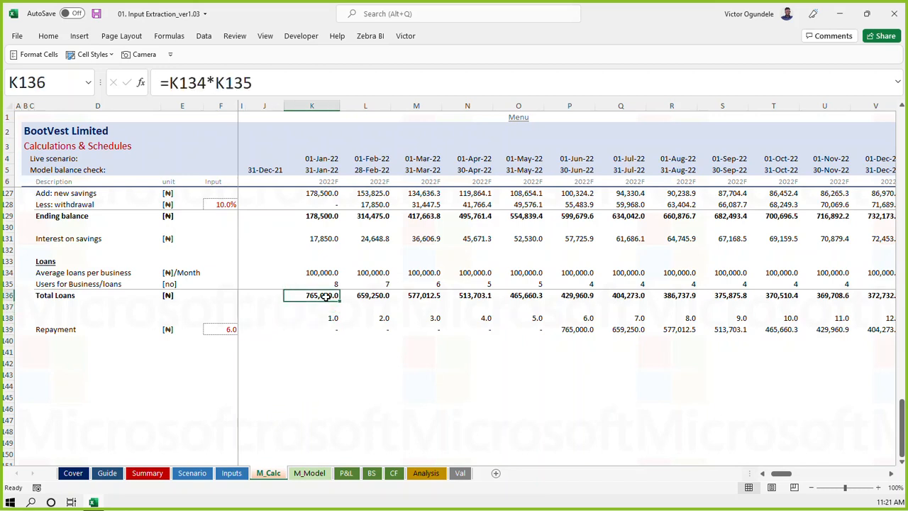
left_click(586, 330)
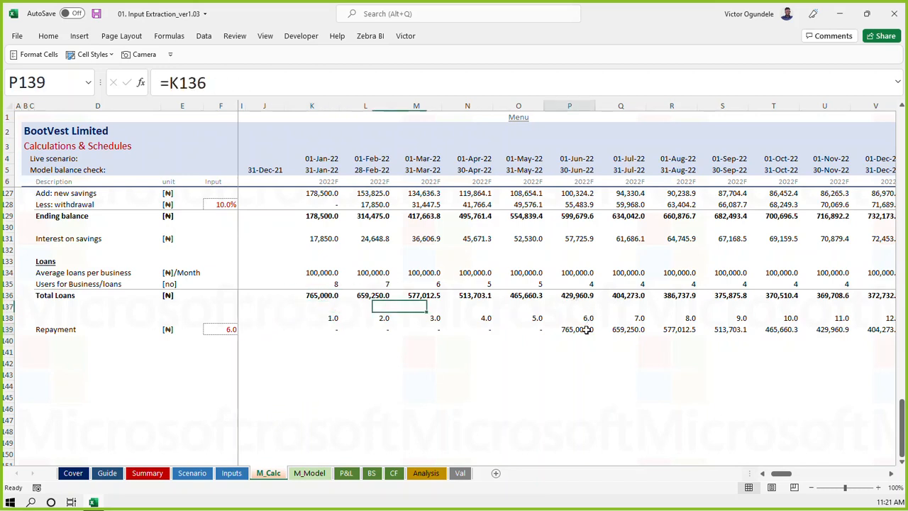
left_click(367, 297)
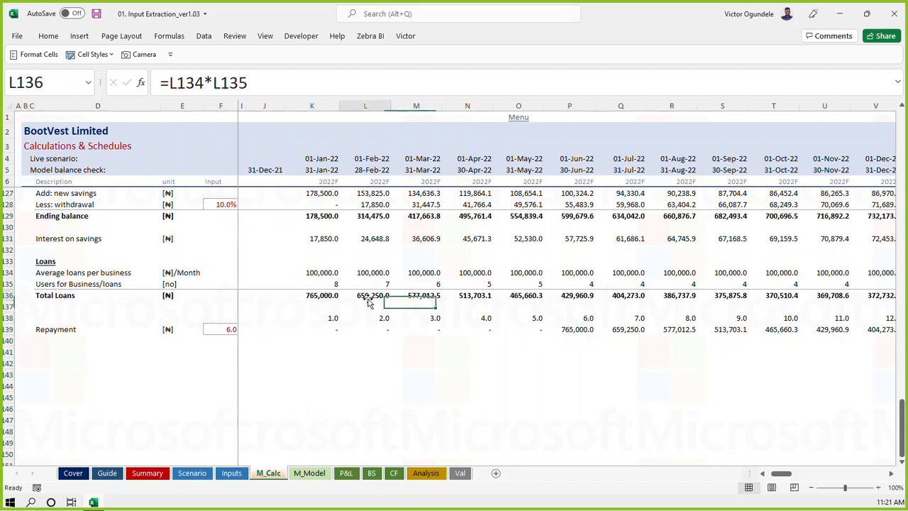
left_click(623, 331)
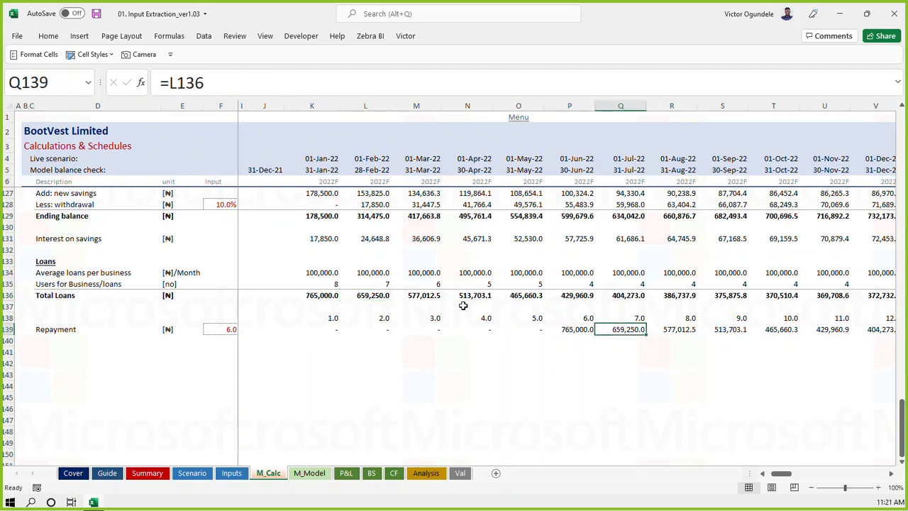
left_click(429, 296)
left_click(654, 330)
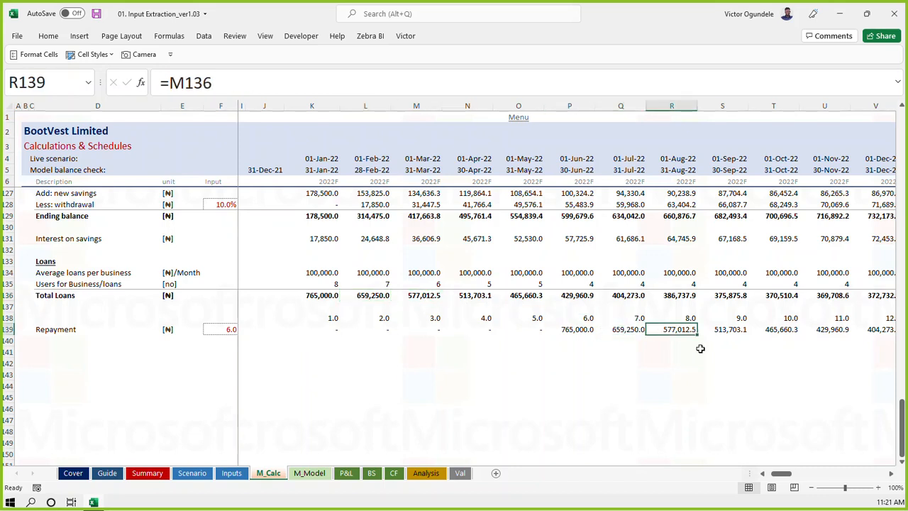
key("Left")
left_click(307, 330)
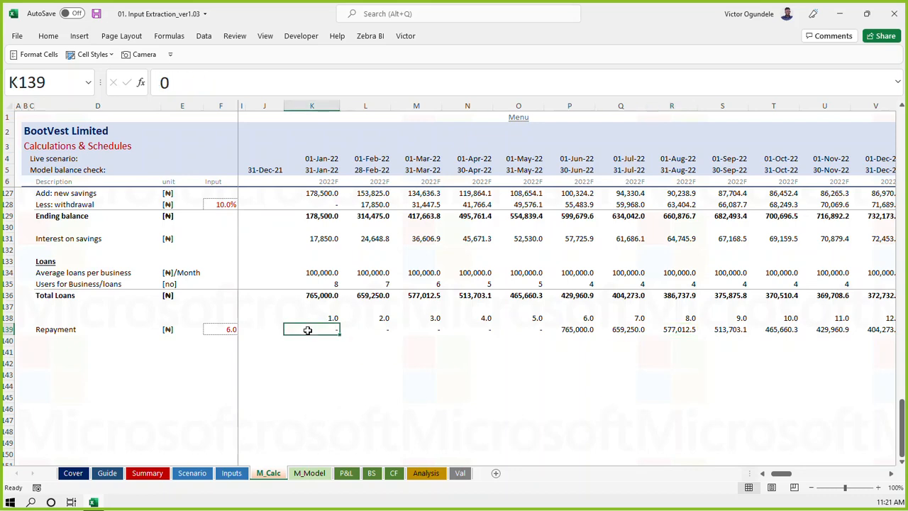
Set the Loan period in F100 on the Inputs sheet to 3 months
left_click(233, 475)
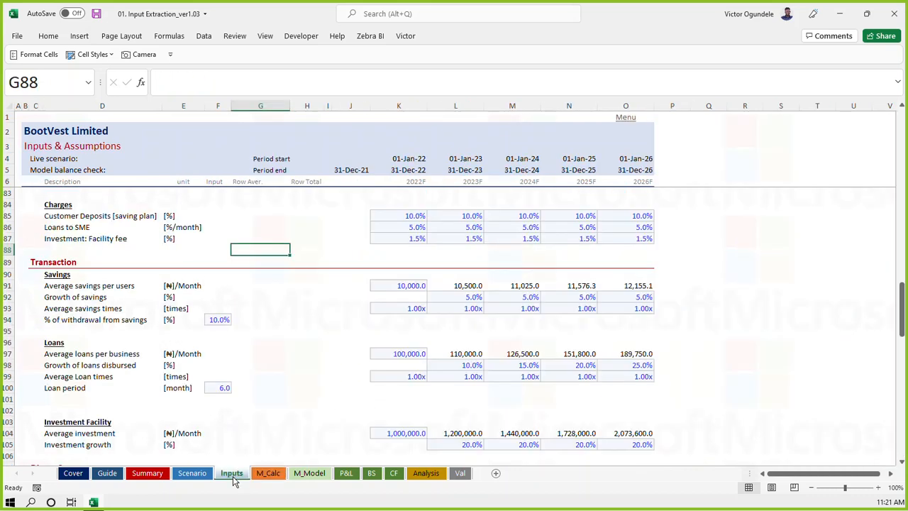
left_click_drag(215, 376, 217, 387)
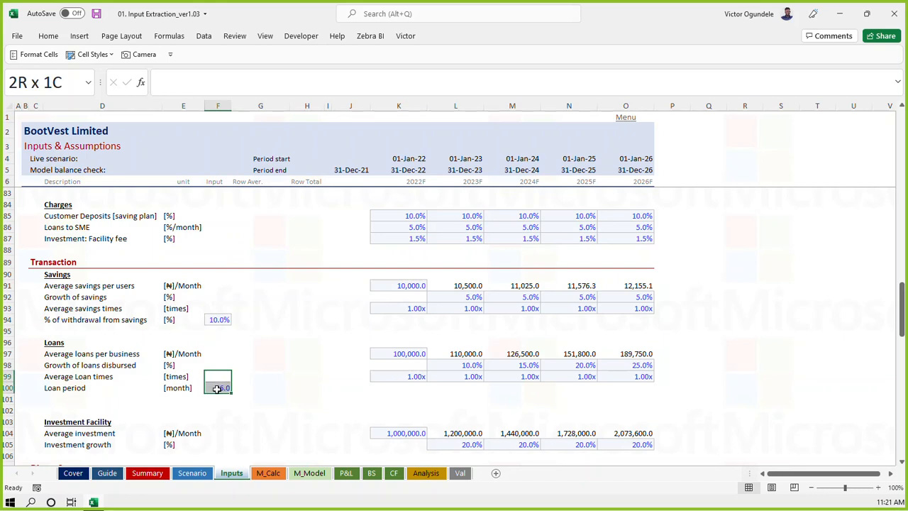
left_click(217, 386)
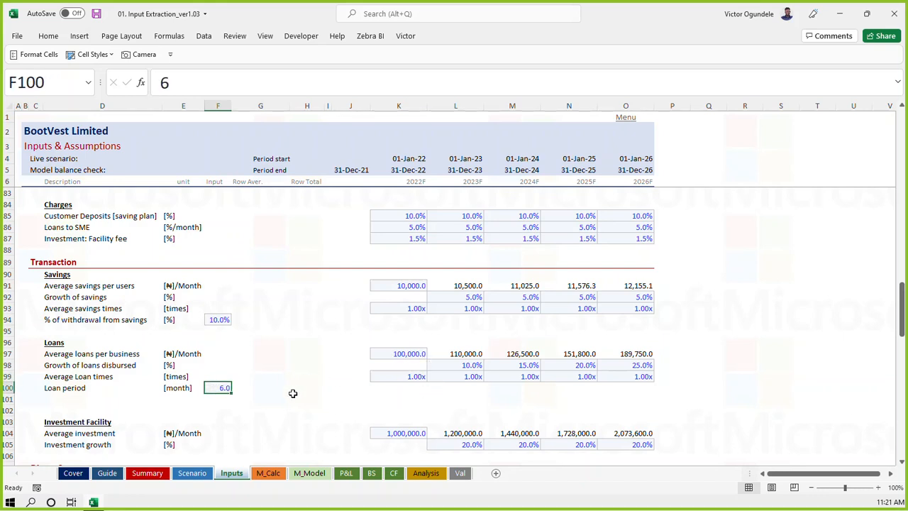
type("3")
key("Return")
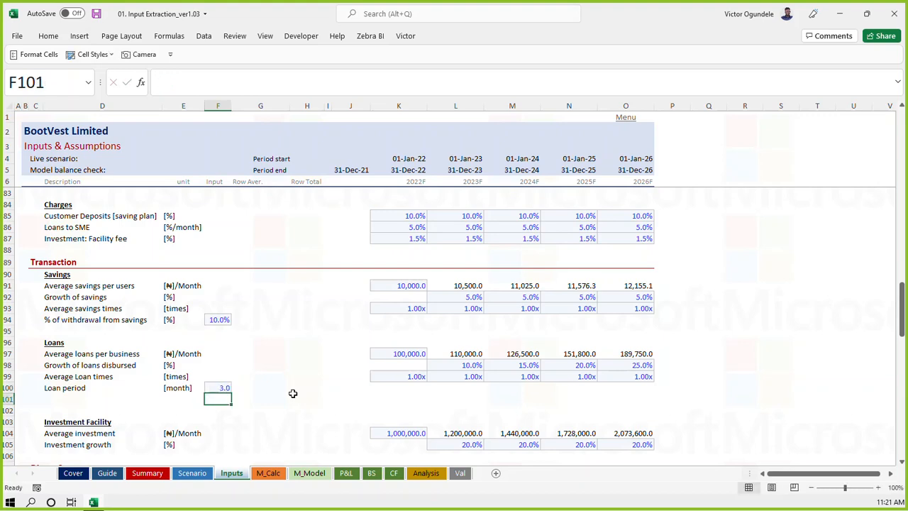
Try linking the March 2022 repayment in M139 on M_Calc to =K136, and undo the entry
left_click(268, 473)
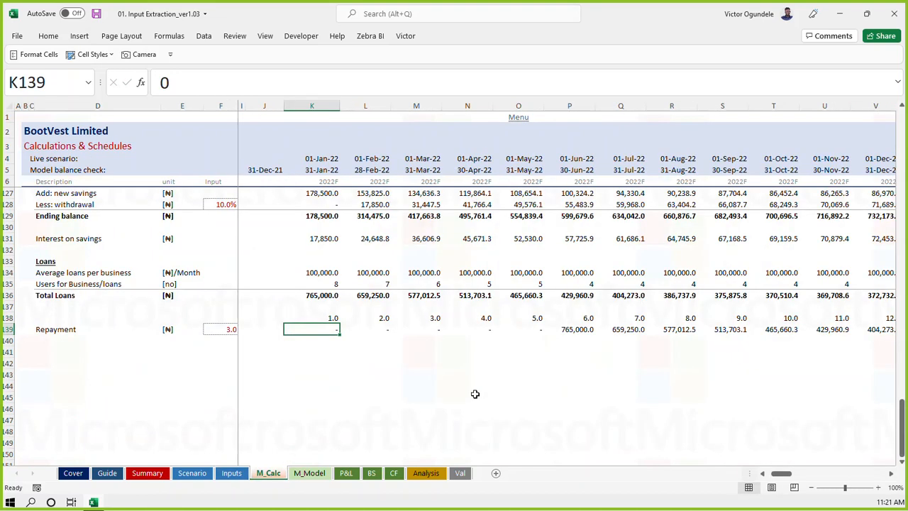
left_click(561, 329)
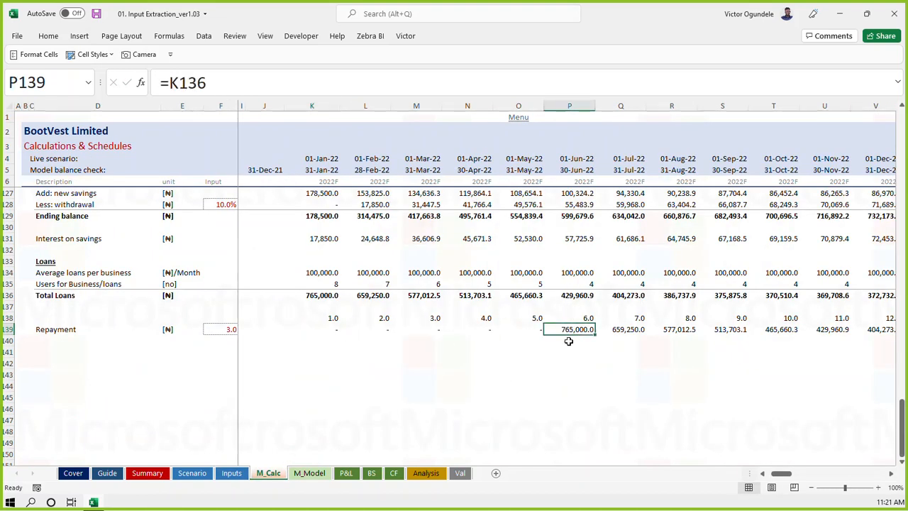
left_click(433, 332)
type("=")
left_click(313, 295)
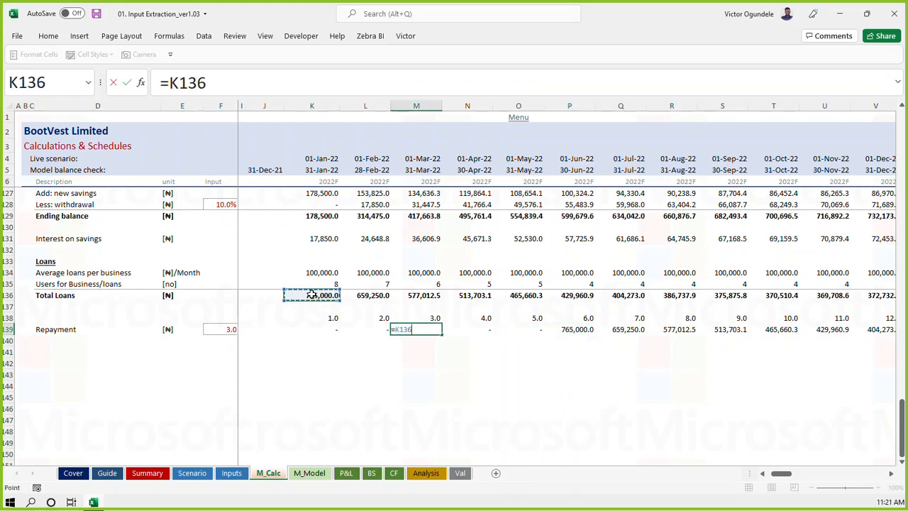
key("ctrl+Return")
key("ctrl+z")
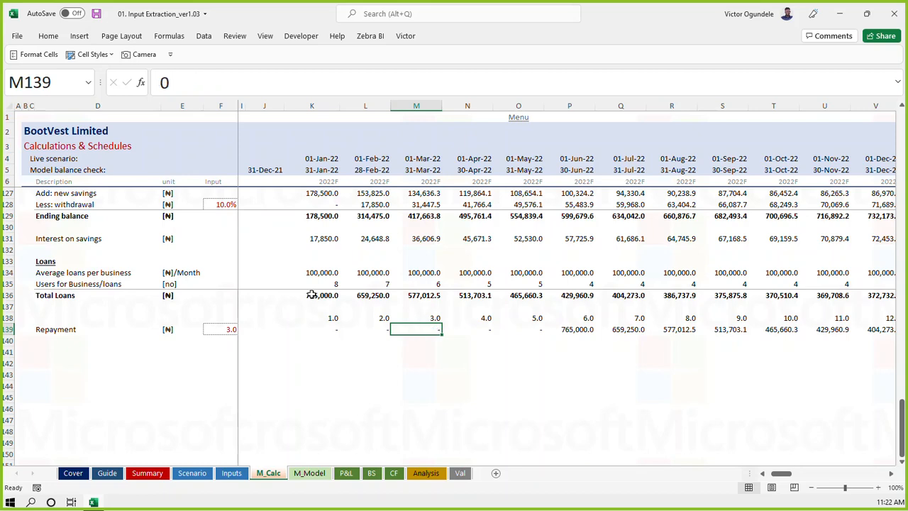
Clear the Repayment row's monthly values from January 2022 onward
key("Left")
key("Left")
key("ctrl+shift+Right")
key("Delete")
key("Left")
key("Left")
key("Right")
key("Right")
key("Right")
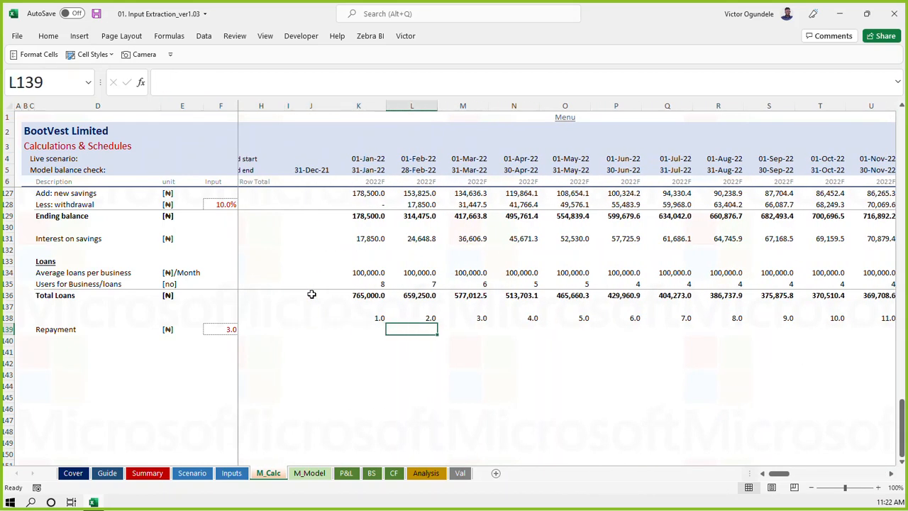
key("Left")
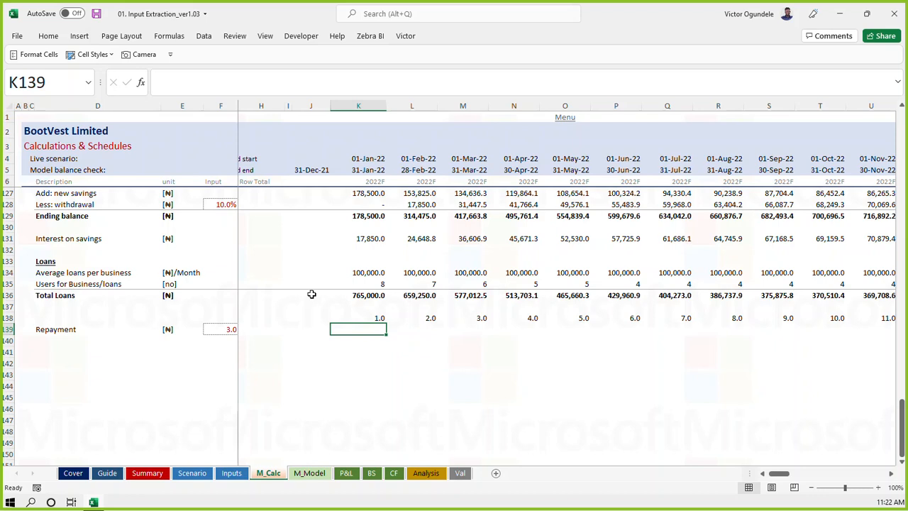
key("Down")
key("Up")
key("Down")
key("Down")
type("=")
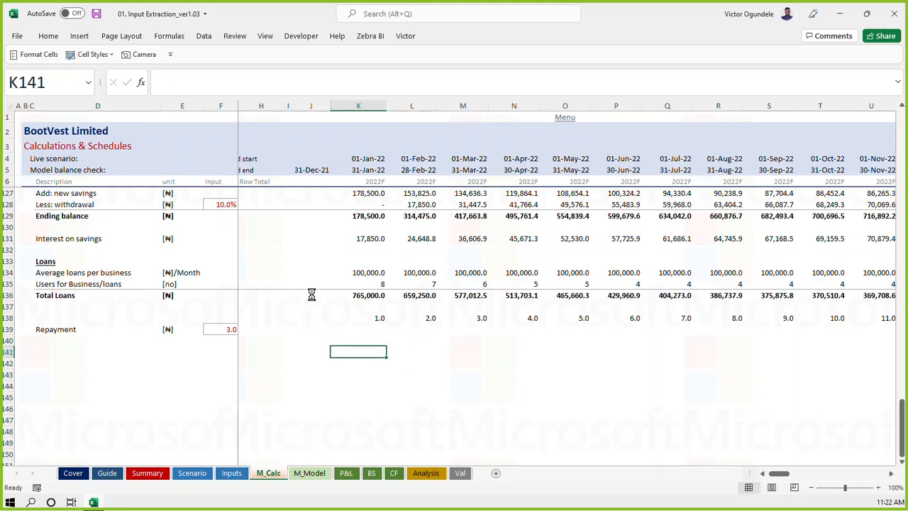
scroll(312, 294, "up", 1)
type("off")
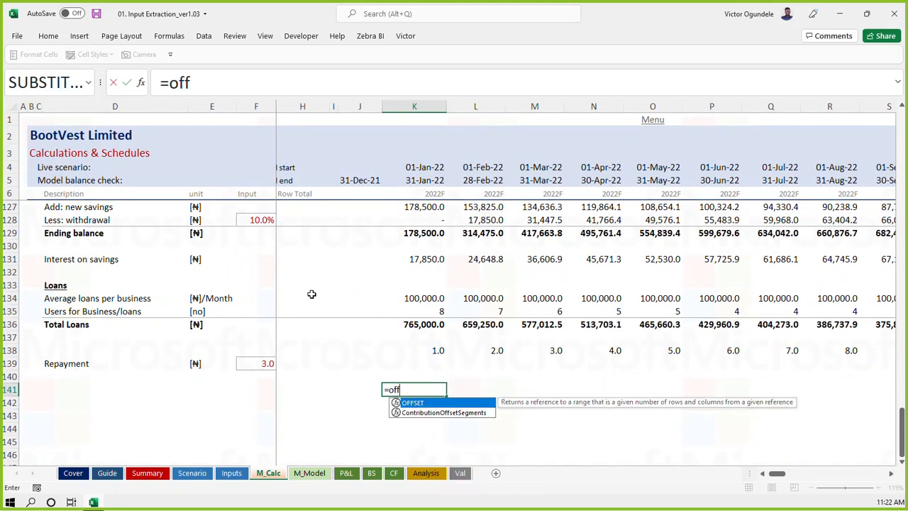
key("Tab")
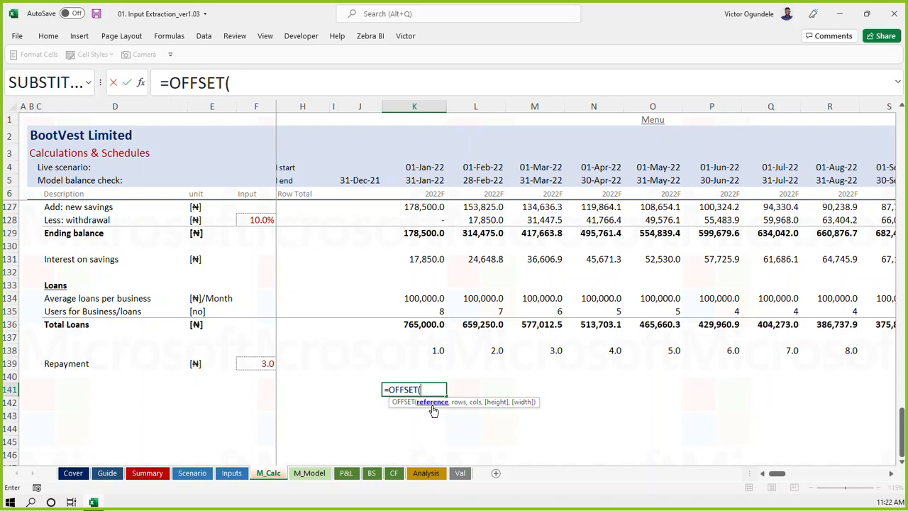
key("Escape")
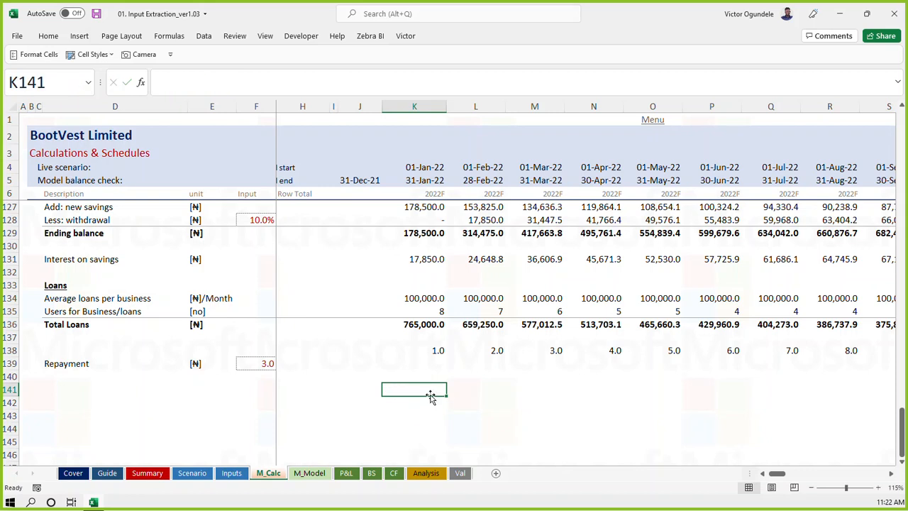
type("=off")
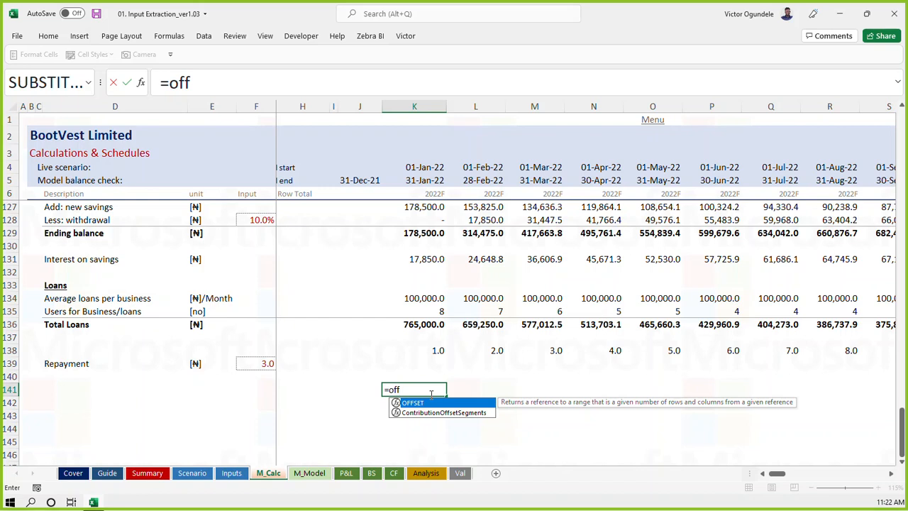
key("Escape")
key("Escape")
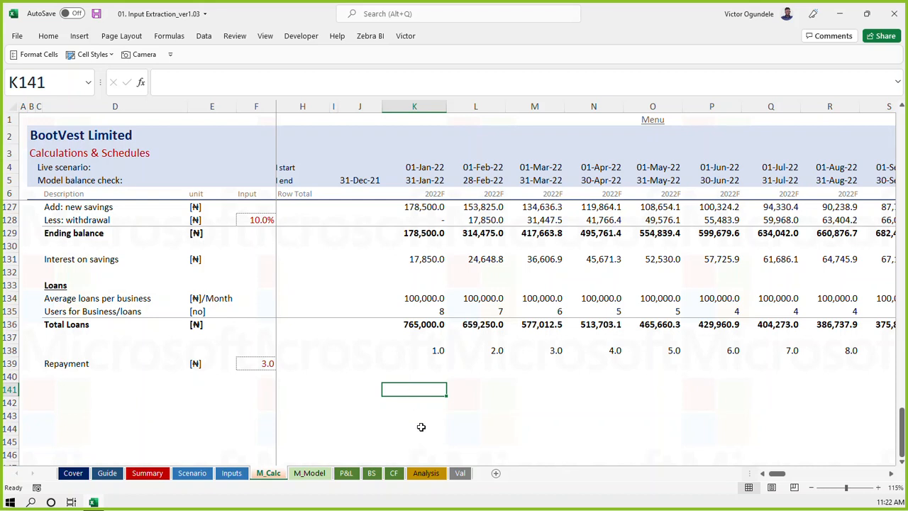
Enter the test formula =OFFSET(K134,2,2) in K141, below the Repayment row
type("=off")
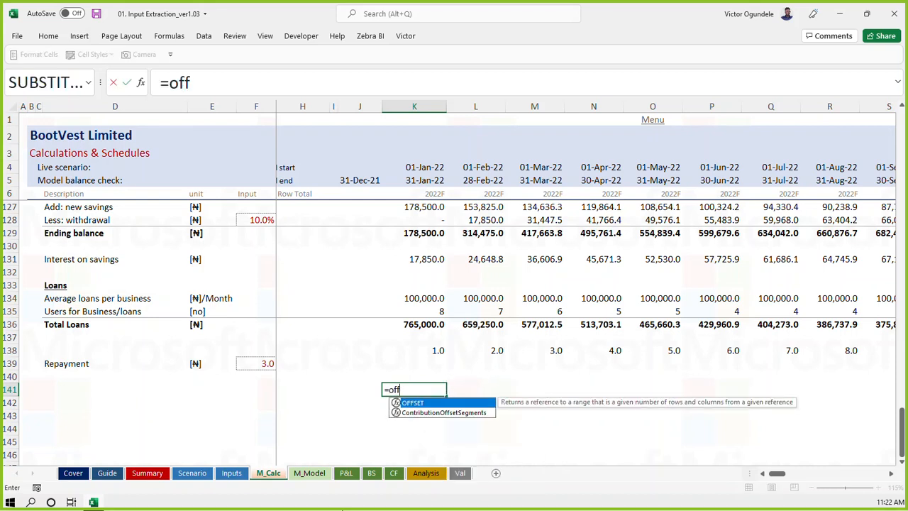
key("Tab")
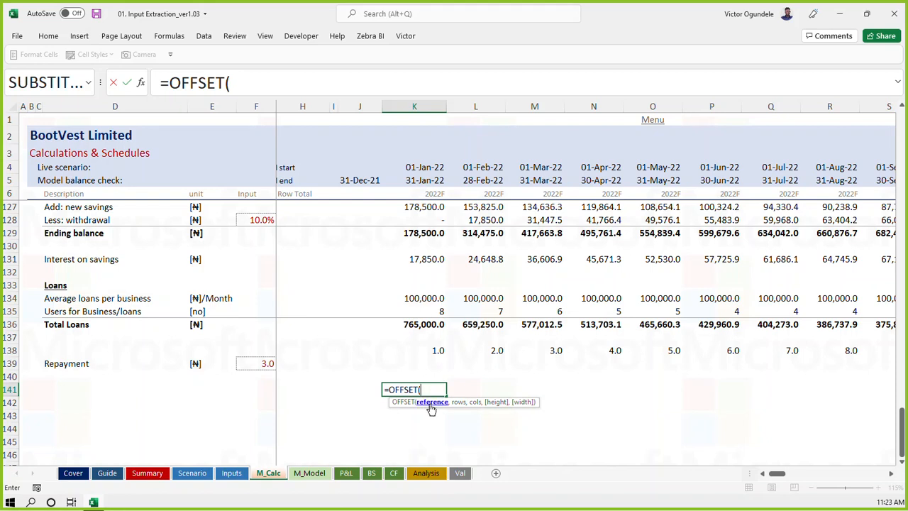
left_click(400, 299)
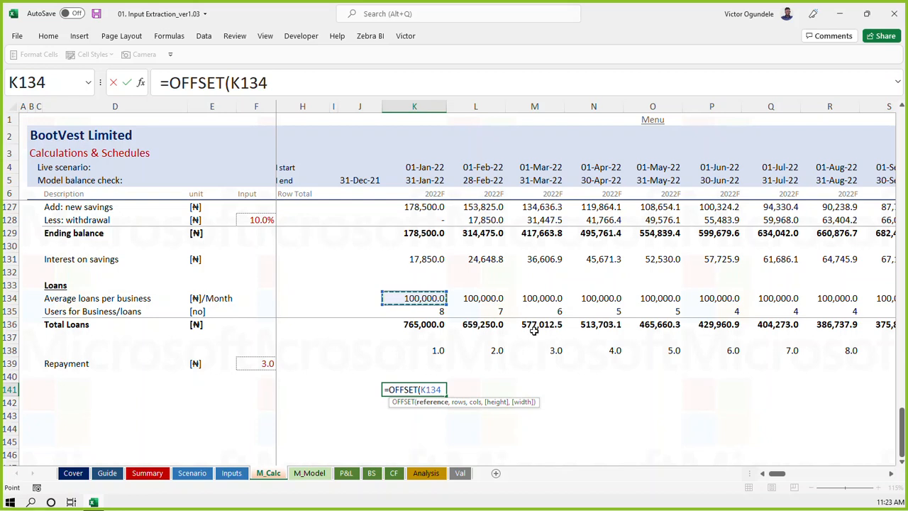
type(",")
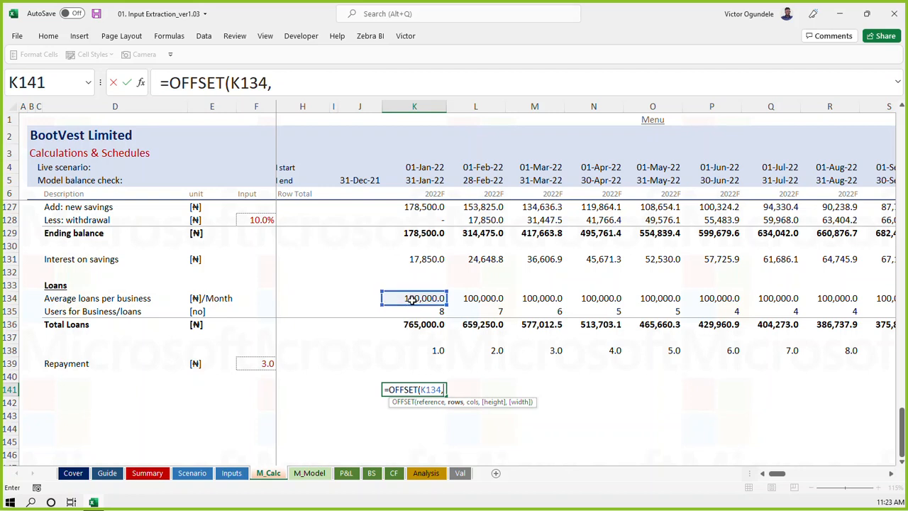
type("2,")
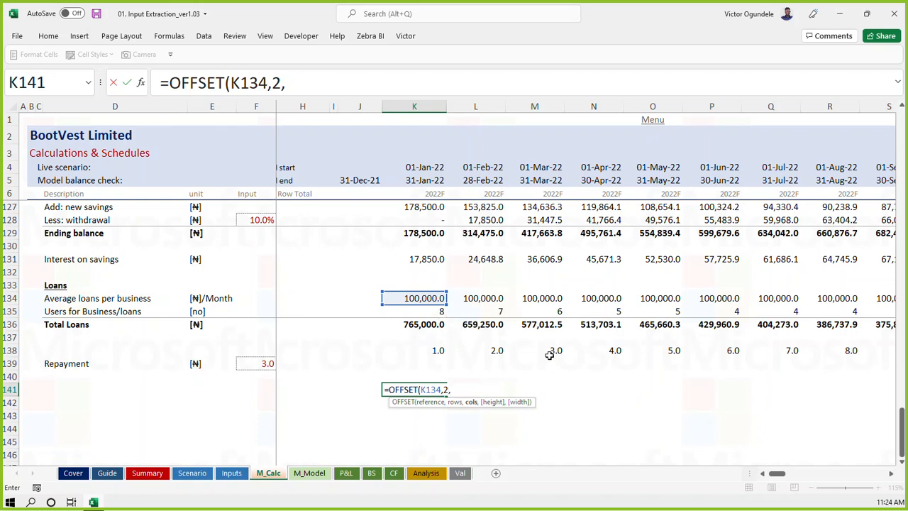
type("2)")
key("ctrl+Return")
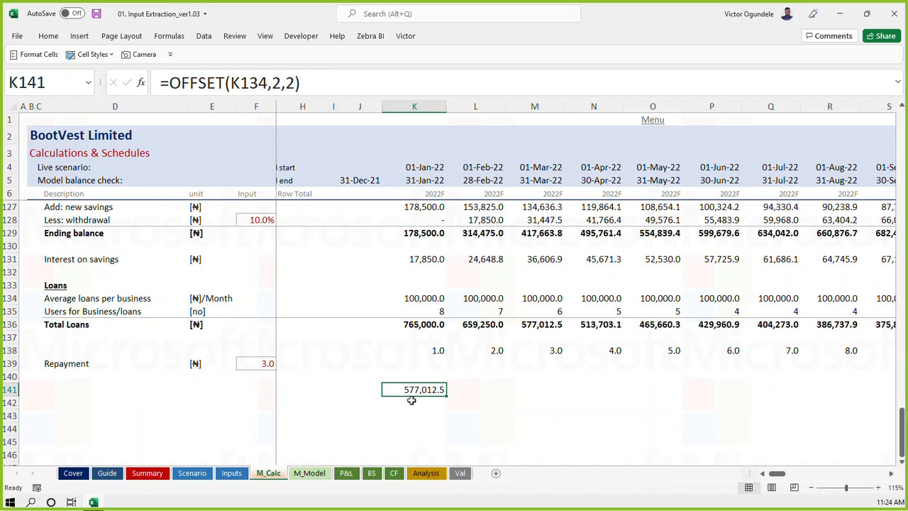
Clear the test formula in K141 and rebuild it as =OFFSET(K134,2,2)
key("Delete")
type("=off")
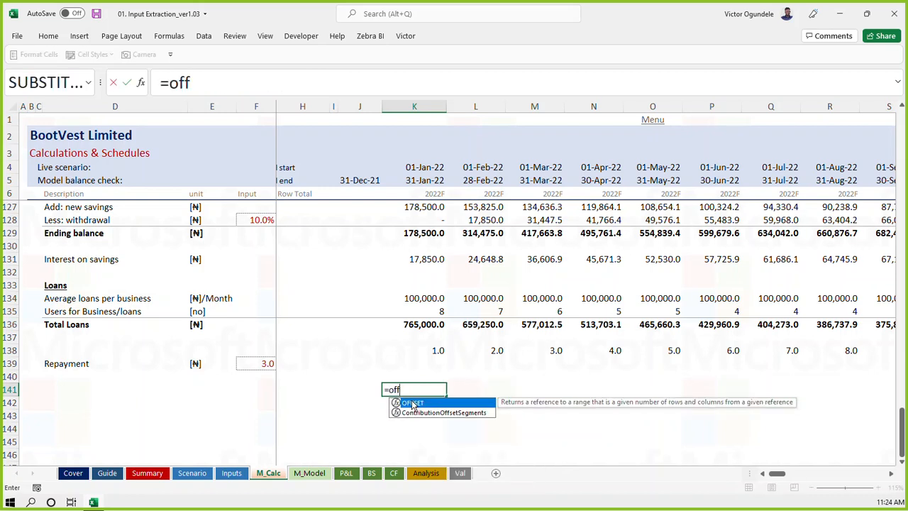
key("Tab")
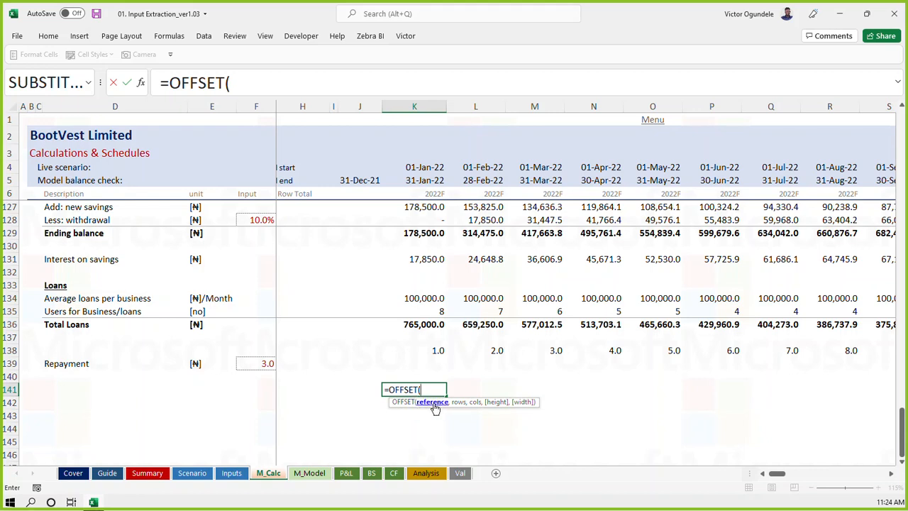
left_click(420, 300)
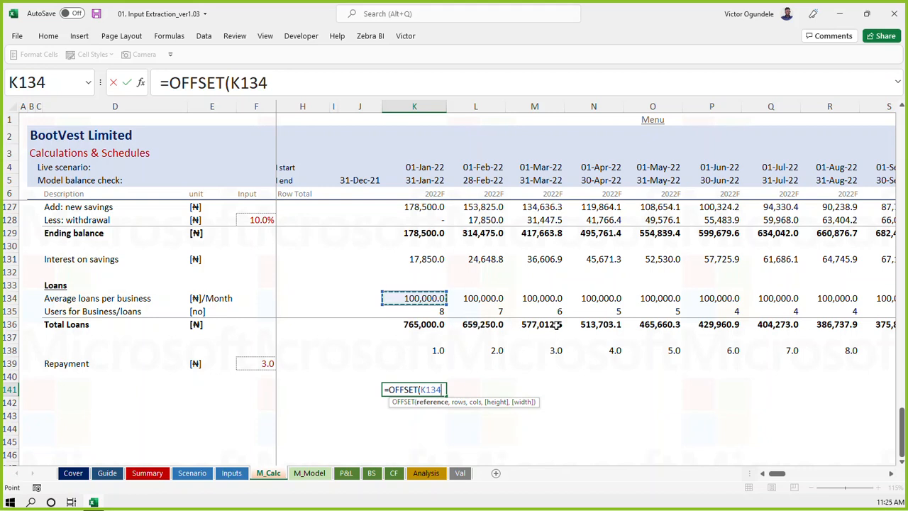
type(",")
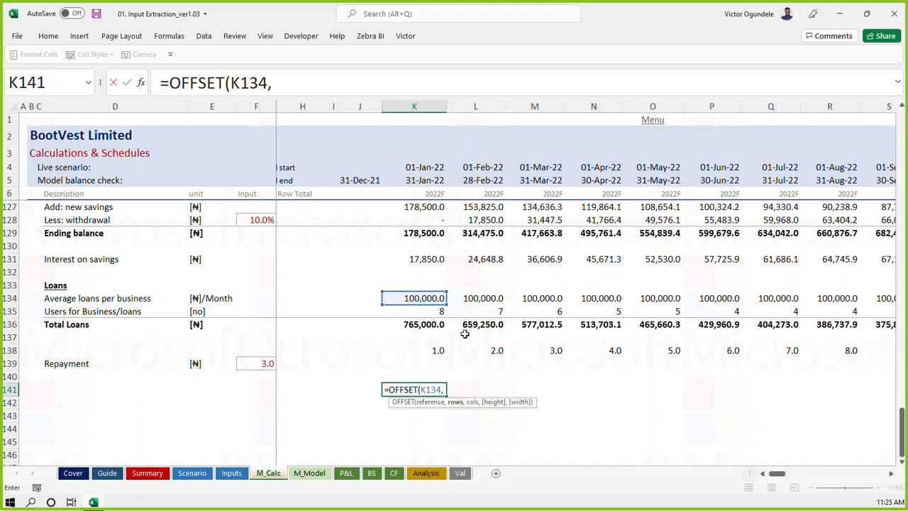
type("2,")
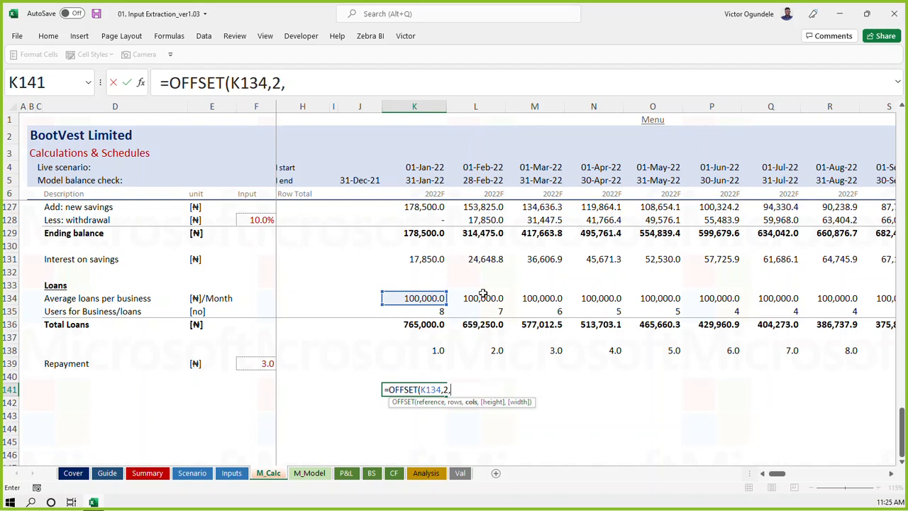
type("2)")
key("ctrl+Return")
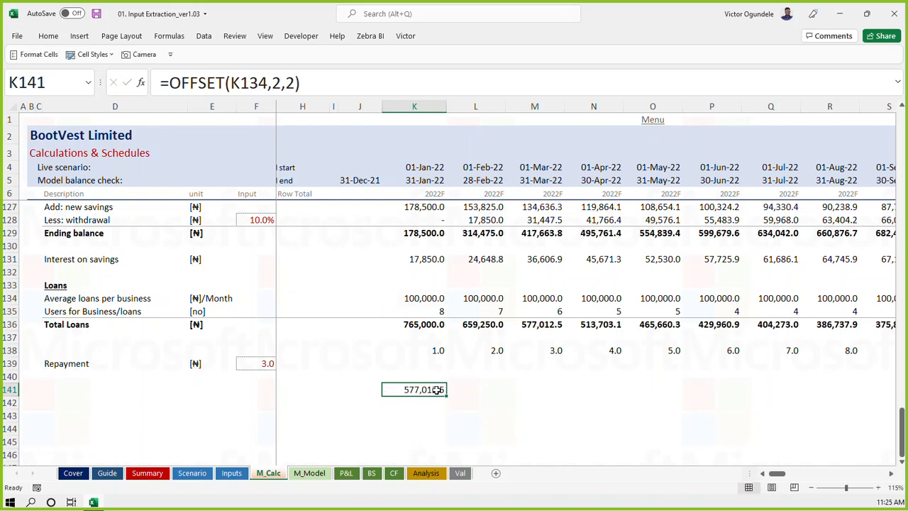
Change the column offset of the test OFFSET formula in K141 to 1, and clear the cell
left_click(541, 327)
left_click(420, 388)
left_click(290, 84)
key("Delete")
type("1")
key("Return")
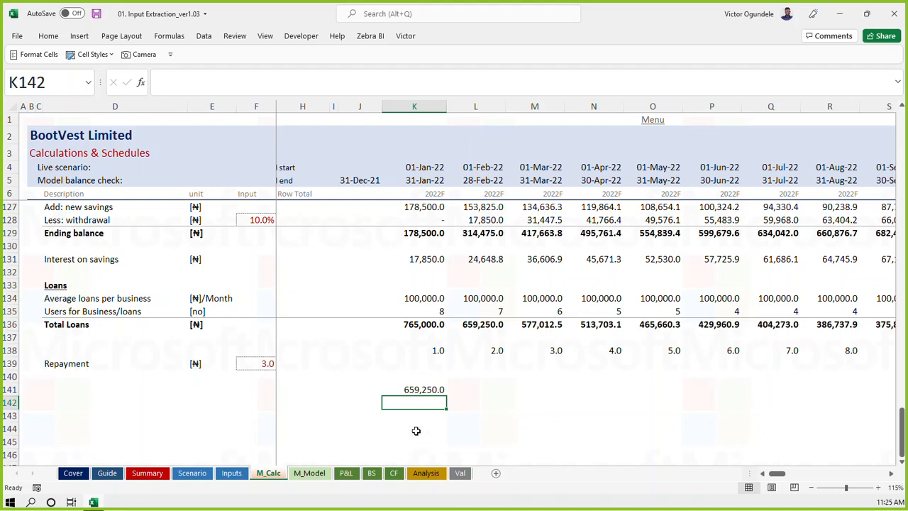
left_click(413, 387)
key("Delete")
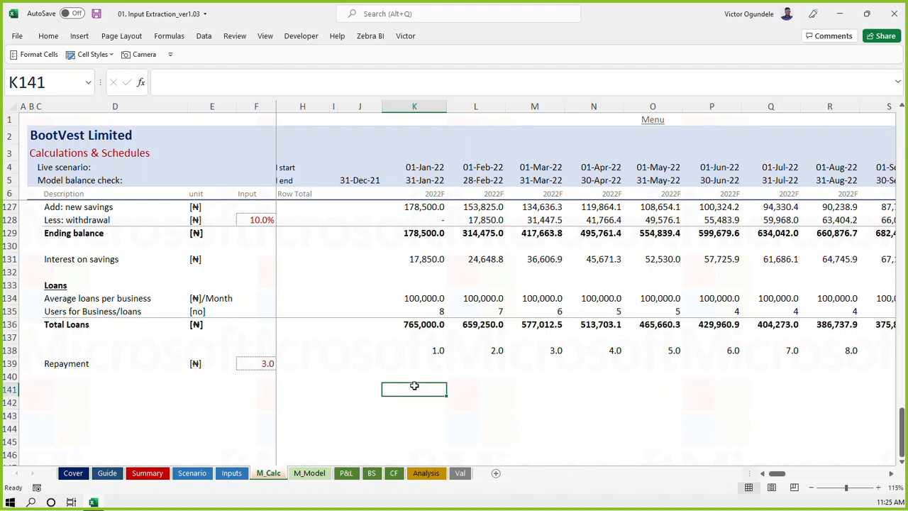
Clear the month counter values in row 138 from January 2022 onward
left_click(430, 351)
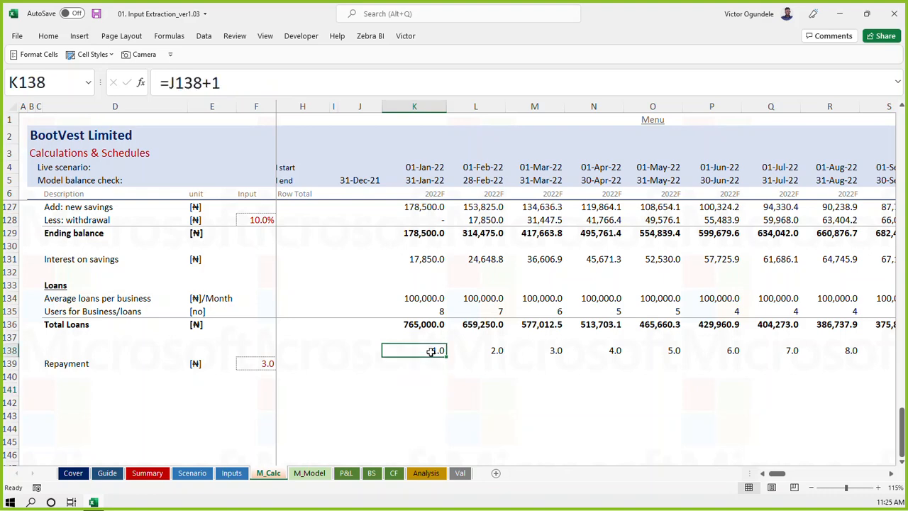
key("ctrl+shift+Right")
key("Delete")
Delete the emptied row 138 above the Repayment row
key("Home")
key("Right")
key("Right")
key("Right")
key("Right")
key("Right")
key("Right")
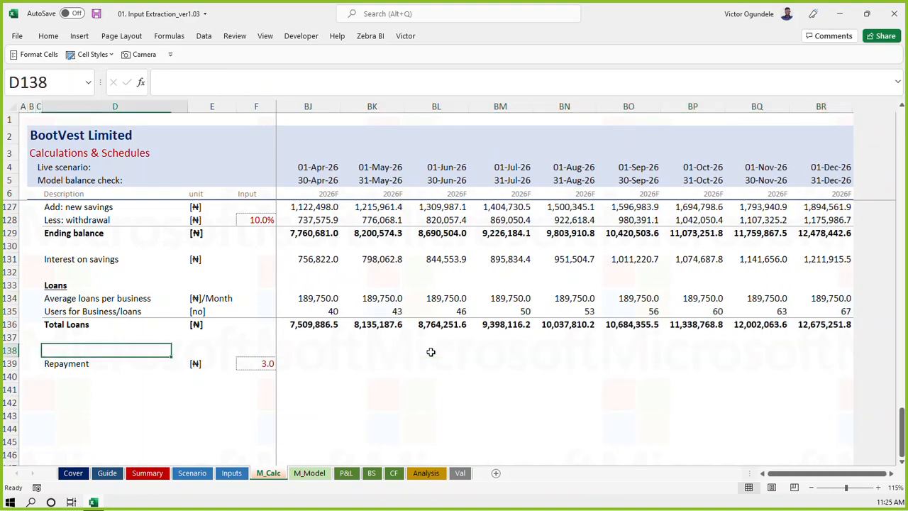
key("Right")
key("Down")
key("Up")
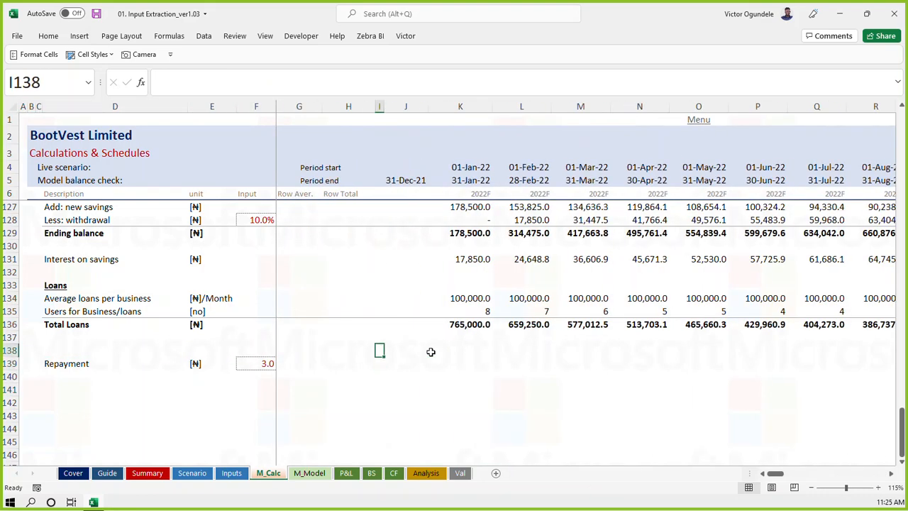
key("shift+space")
key("ctrl+minus")
Enter =OFFSET(K136,,-$F$138) as the January 2022 repayment in K138
left_click(431, 351)
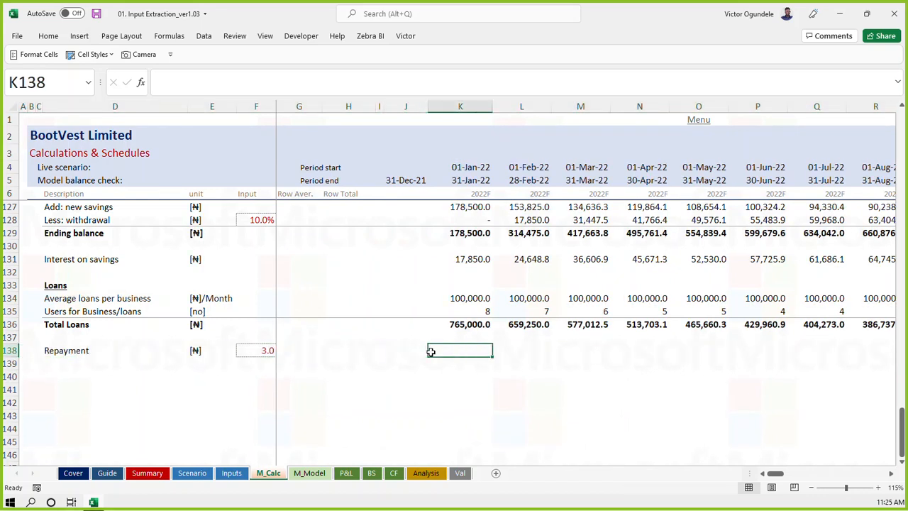
type("=of")
key("Tab")
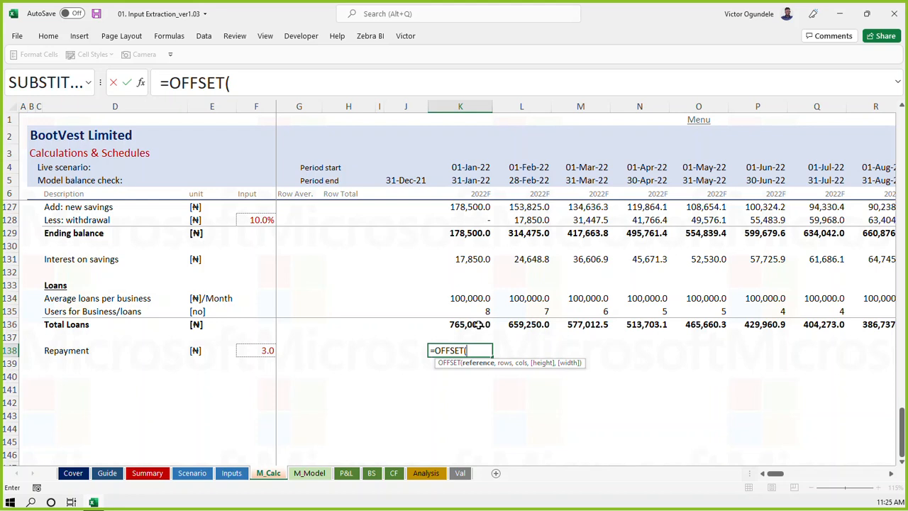
left_click(460, 325)
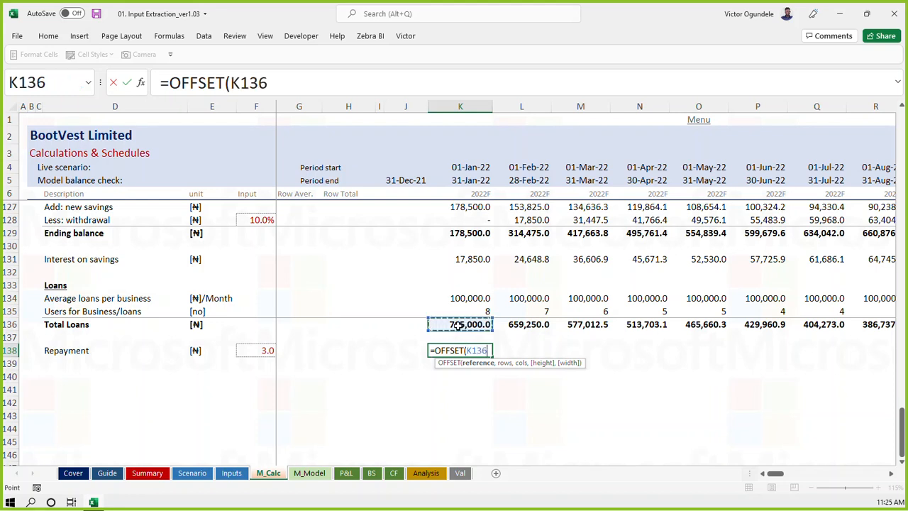
type(",")
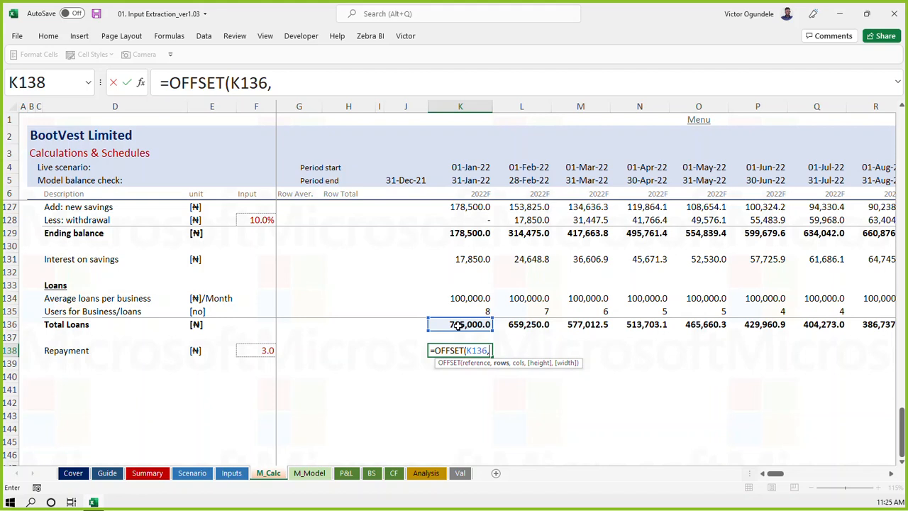
type(",-")
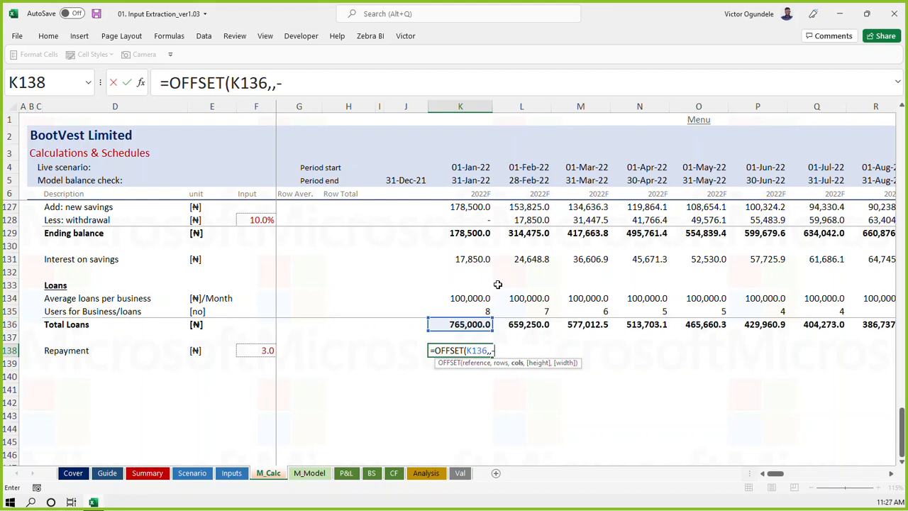
left_click(250, 350)
key("F4")
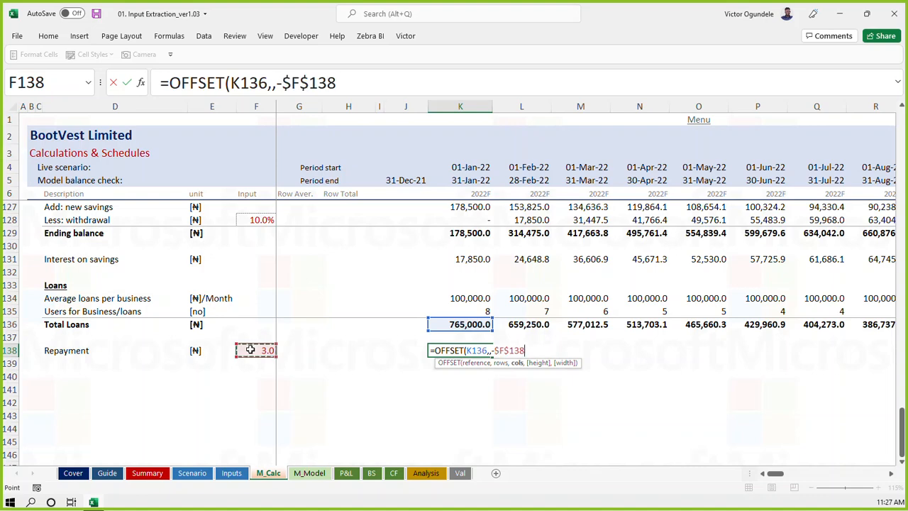
type(")")
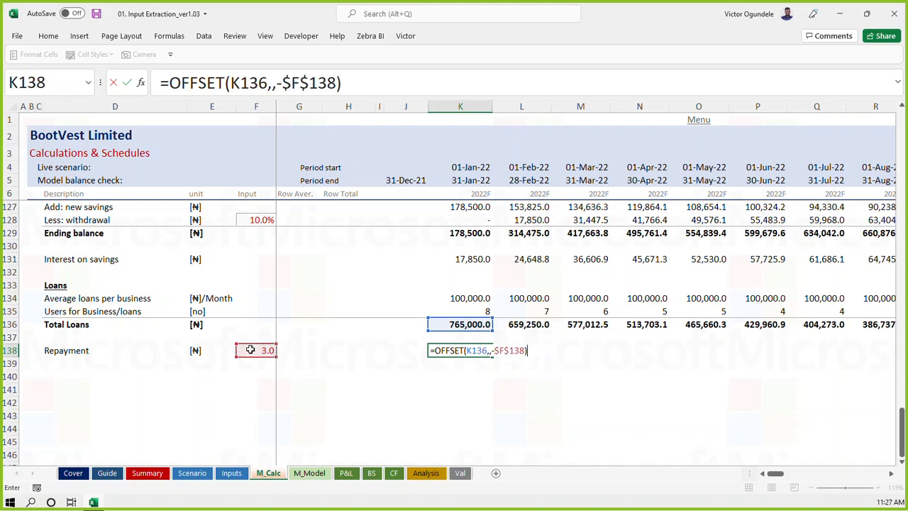
key("ctrl+Return")
Set the Loan period in F100 on the Inputs sheet to 6 months and return to M_Calc
left_click(231, 473)
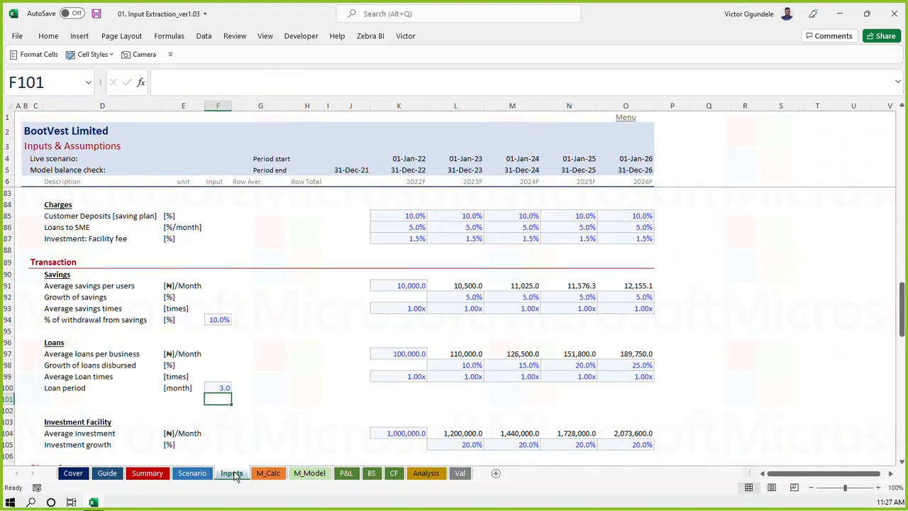
left_click(221, 387)
type("6")
key("ctrl+Return")
left_click(268, 473)
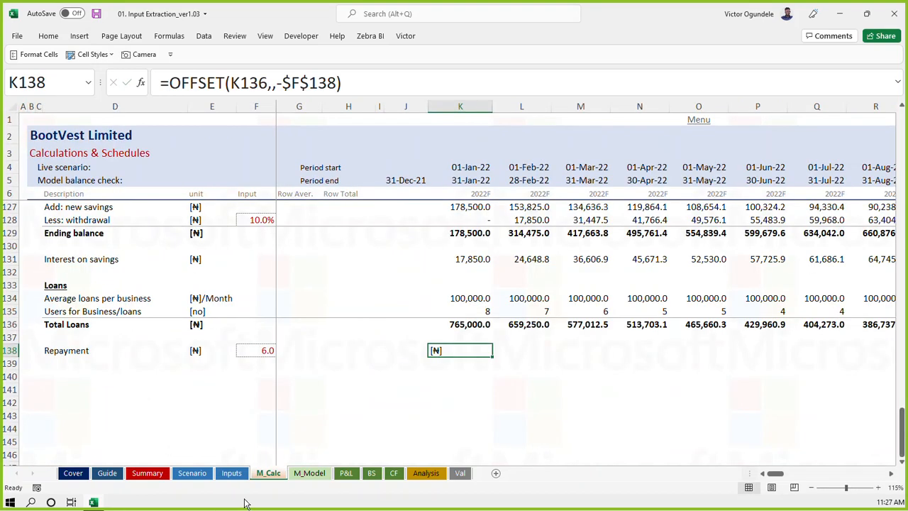
Enclose the column offset of the K138 repayment formula in parentheses, giving =OFFSET(K136,,-($F$138))
double_click(452, 350)
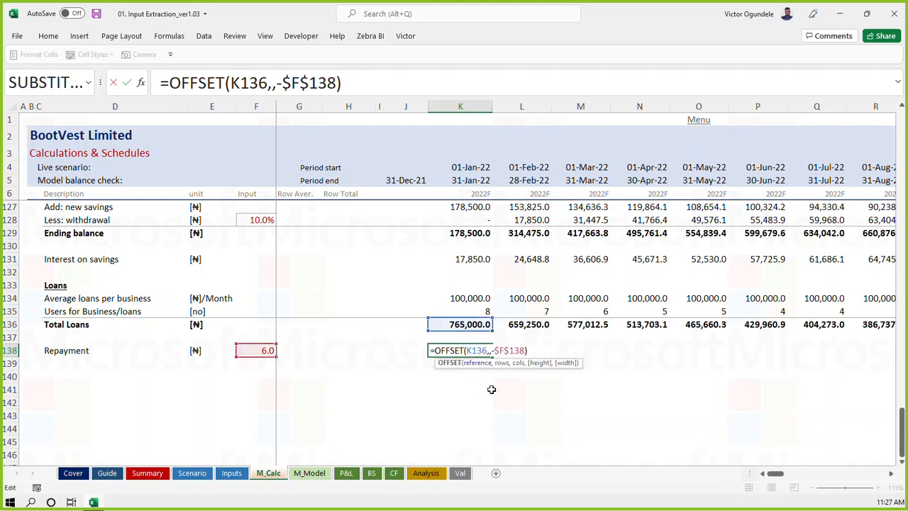
left_click(494, 350)
type("(")
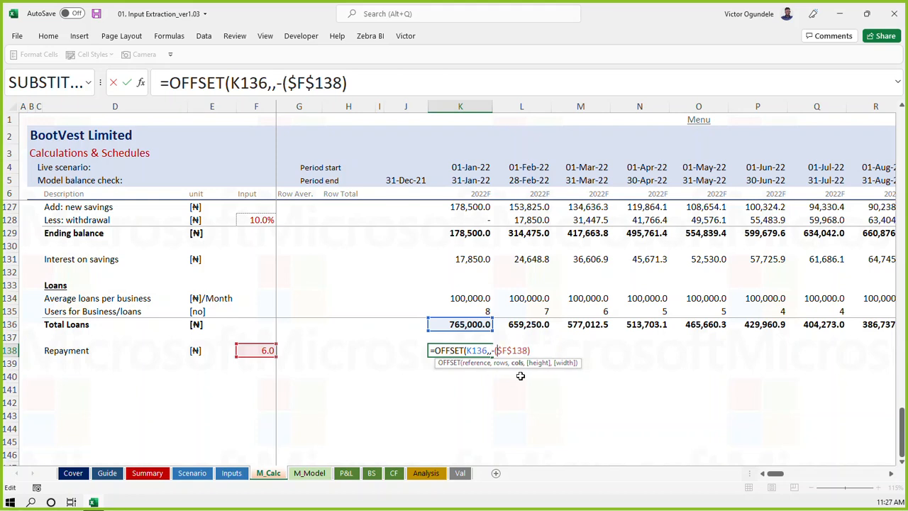
type(")")
key("ctrl+Return")
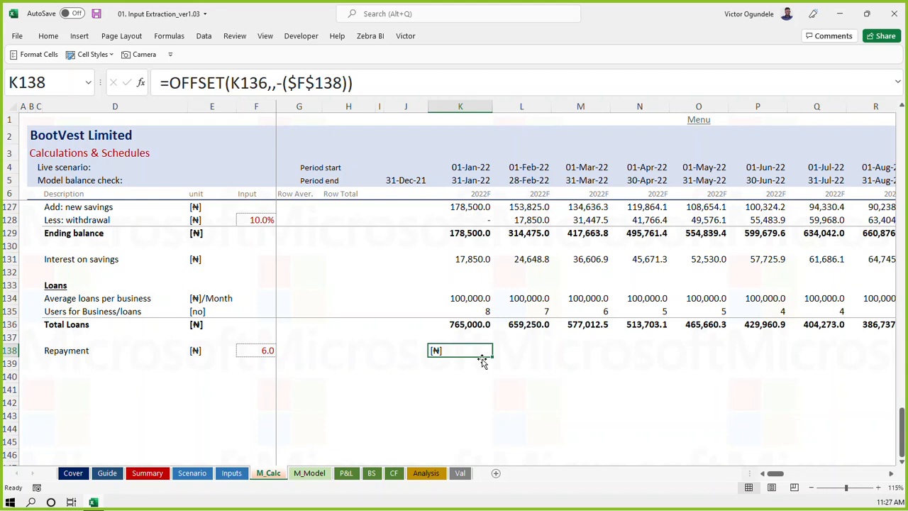
Re-enter the January 2022 repayment formula in K138 as =OFFSET(K136,,-$F$138), without the inner parentheses
type("=off")
key("Tab")
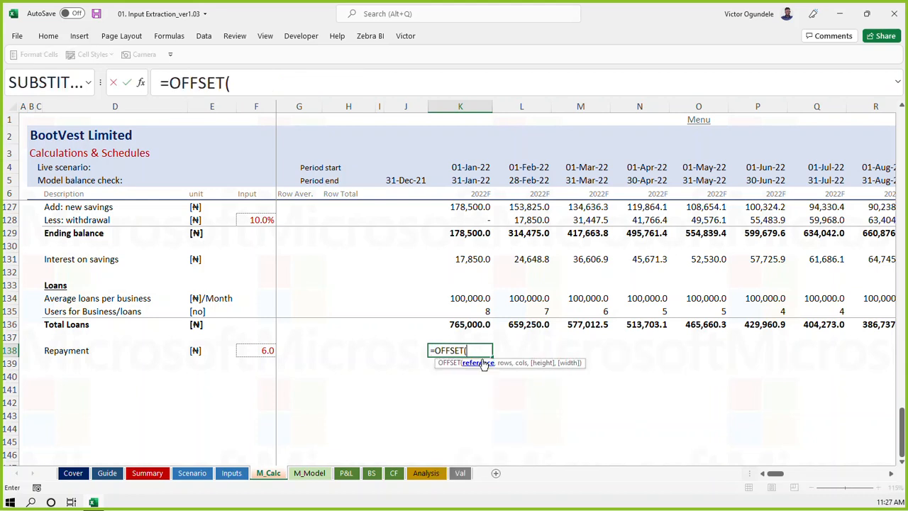
left_click(466, 323)
type(",")
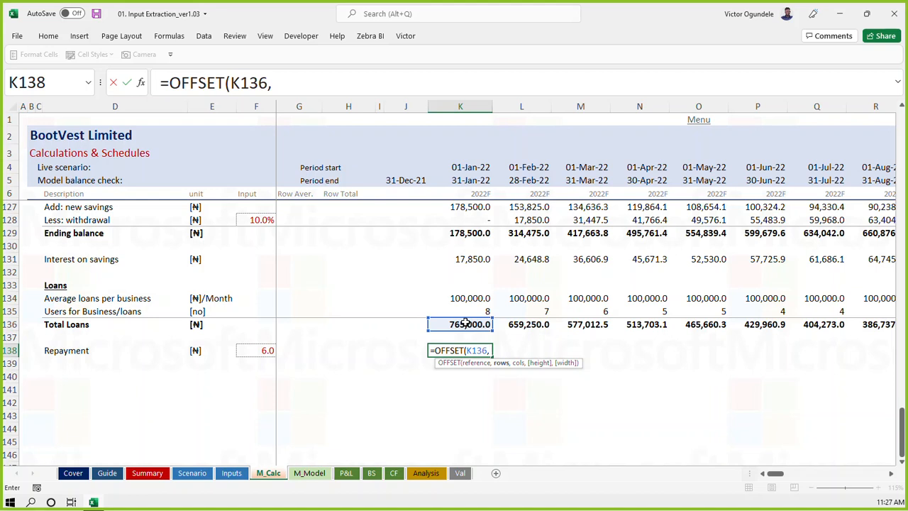
type(",")
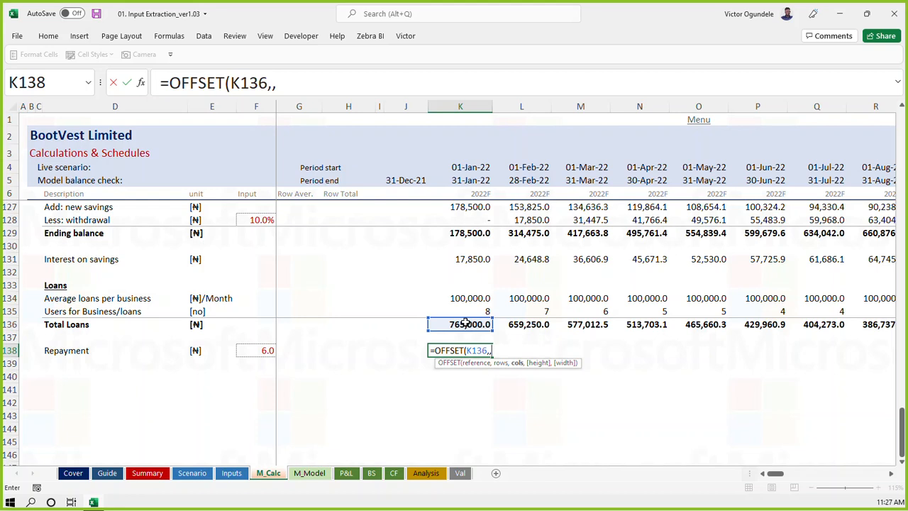
type("-")
left_click(255, 350)
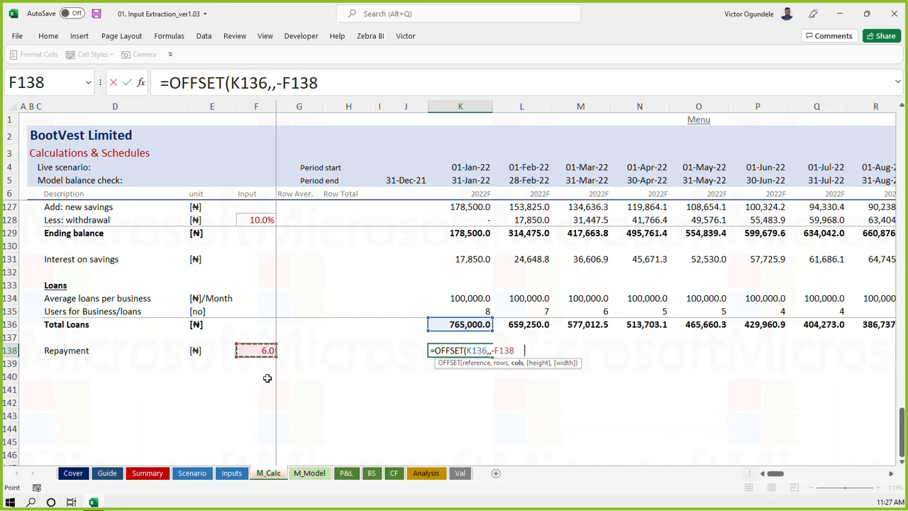
key("F4")
type(")")
key("ctrl+Return")
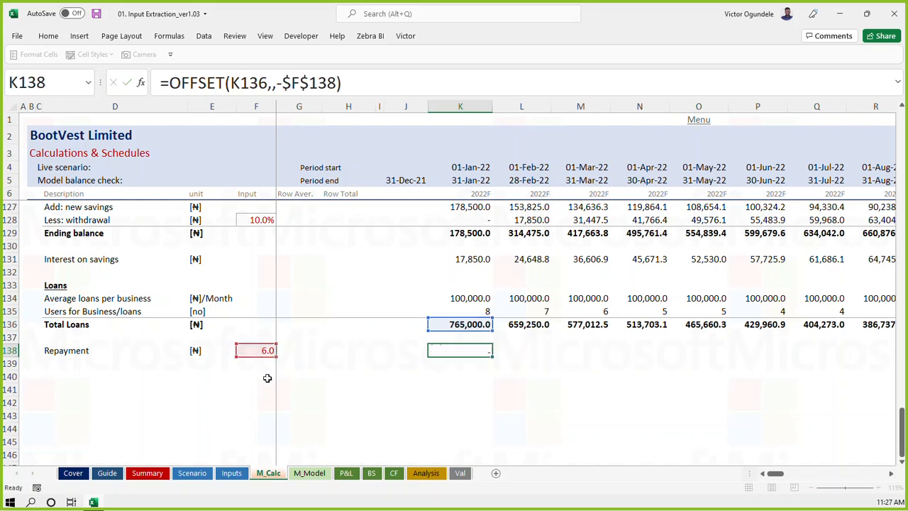
Fill the January 2022 repayment formula in K138 across to August 2022 in R138
key("shift+Right")
key("shift+Right")
key("shift+Right")
key("shift+Right")
key("shift+Right")
key("shift+Right")
key("shift+Right")
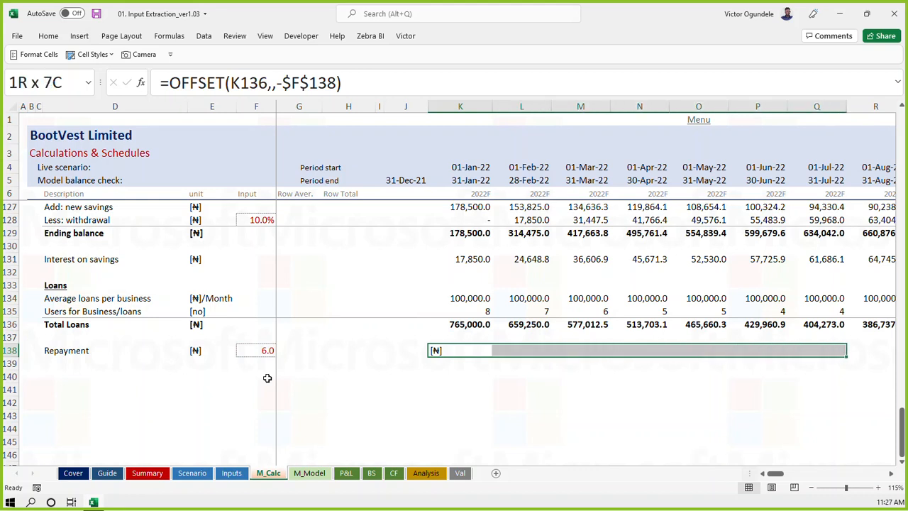
key("ctrl+r")
Compare the July 2022 repayment in Q138 with the January 2022 Total Loans in K136
key("Right")
key("Right")
key("Right")
key("Right")
key("Right")
key("Right")
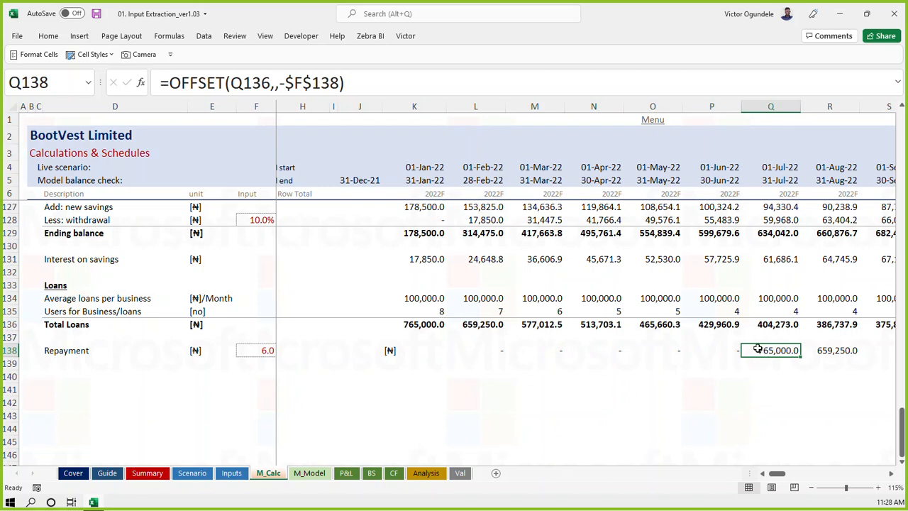
left_click(414, 326)
left_click(772, 351)
Examine the January repayment formula in K138 against Total Loans cells K136 and E136, and the July repayment formula in Q138
left_click(391, 348)
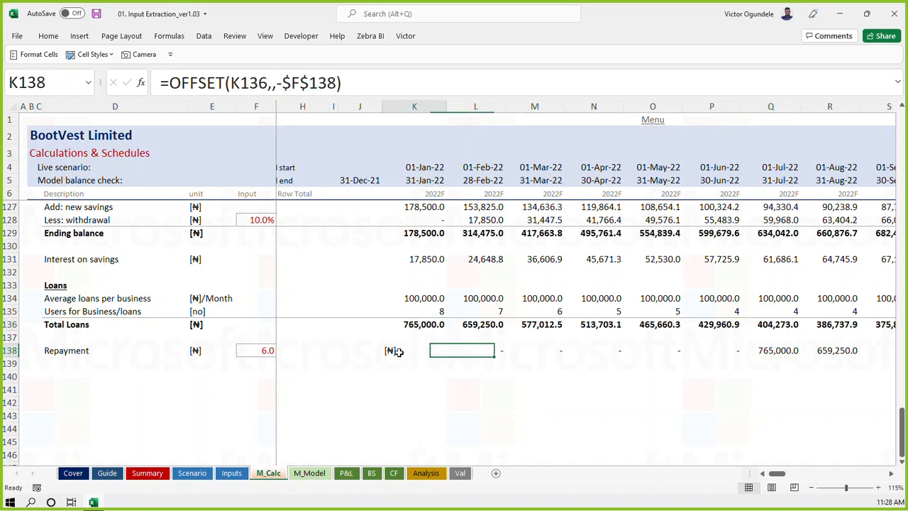
double_click(400, 350)
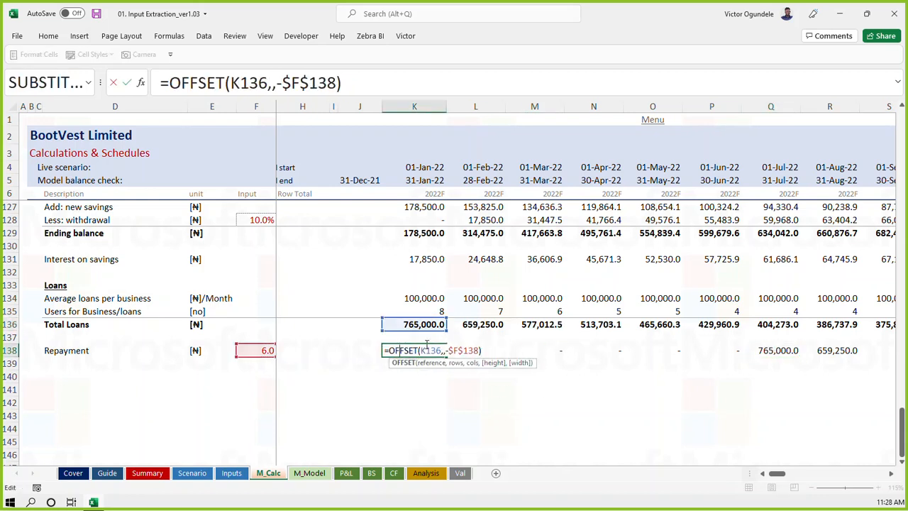
key("Escape")
left_click(417, 326)
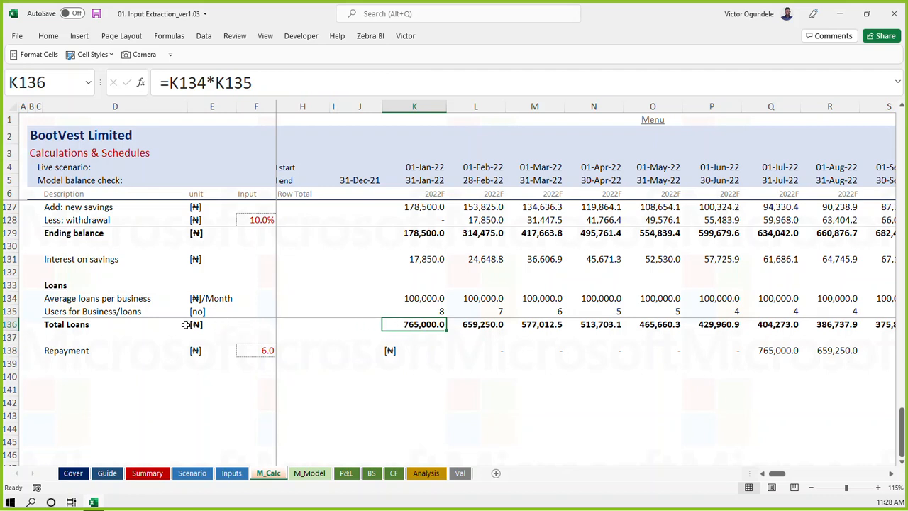
left_click(399, 349)
left_click(419, 324)
left_click(197, 326)
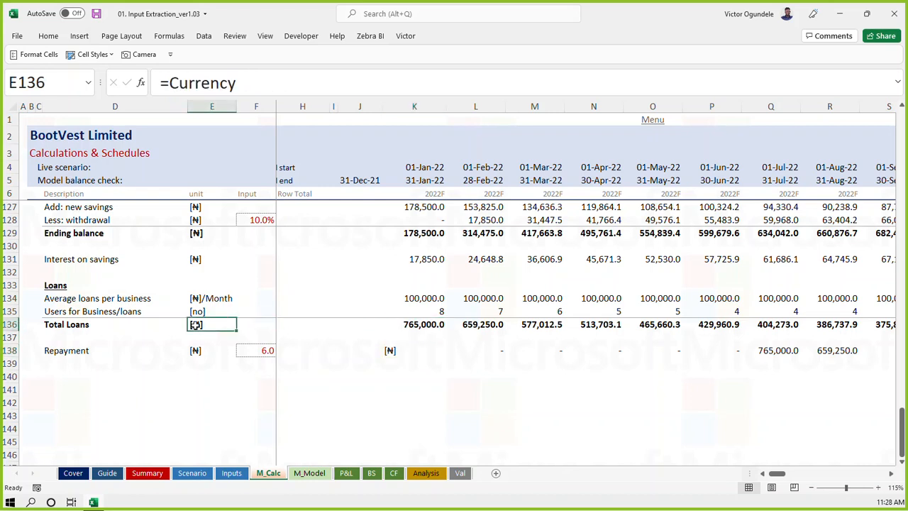
left_click(394, 350)
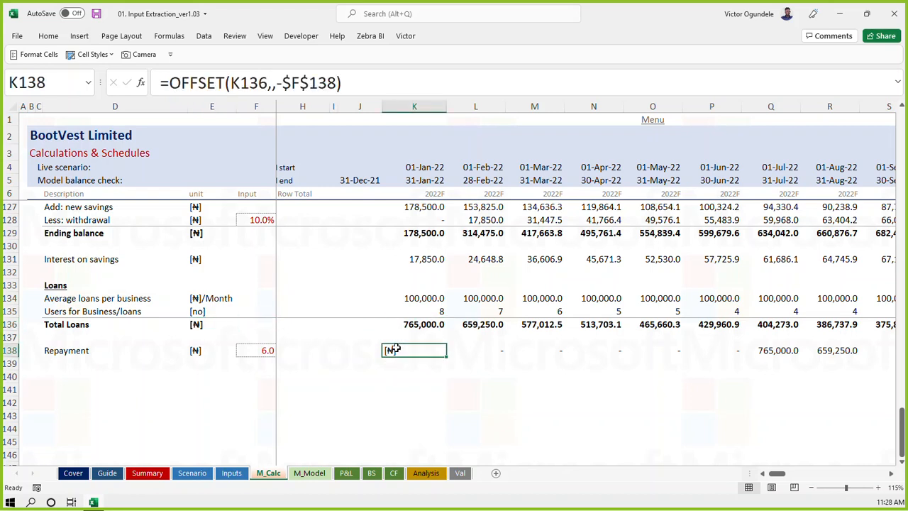
left_click(765, 349)
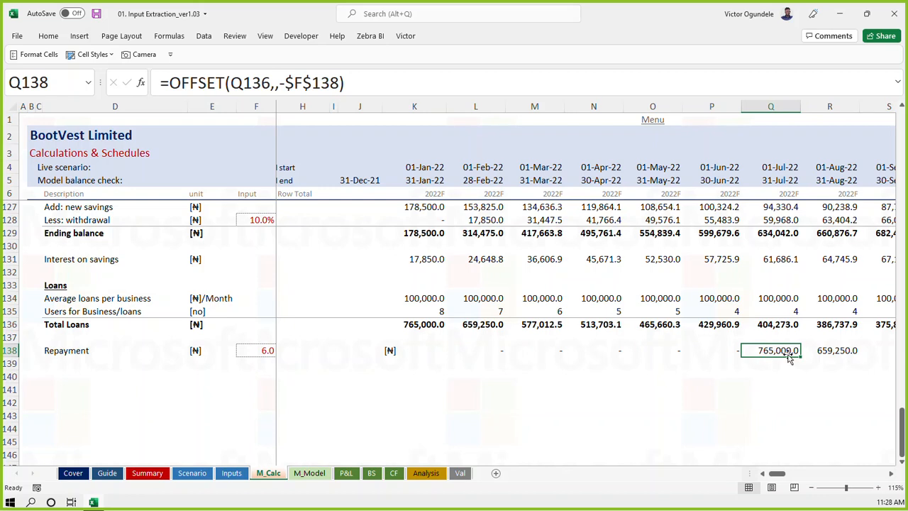
double_click(770, 350)
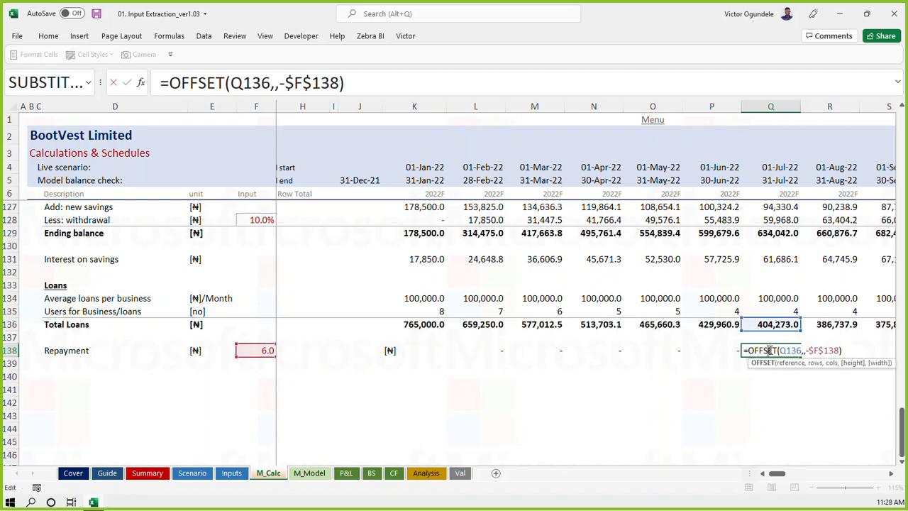
key("Escape")
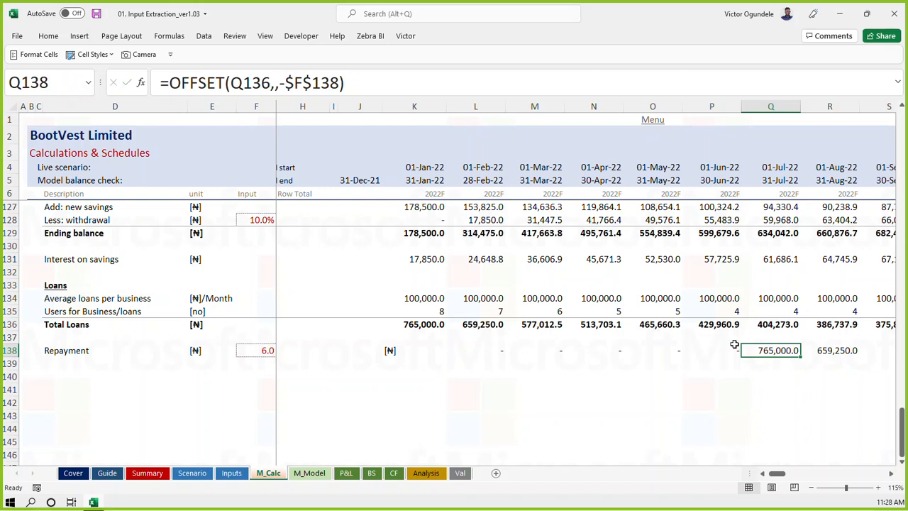
left_click(406, 356)
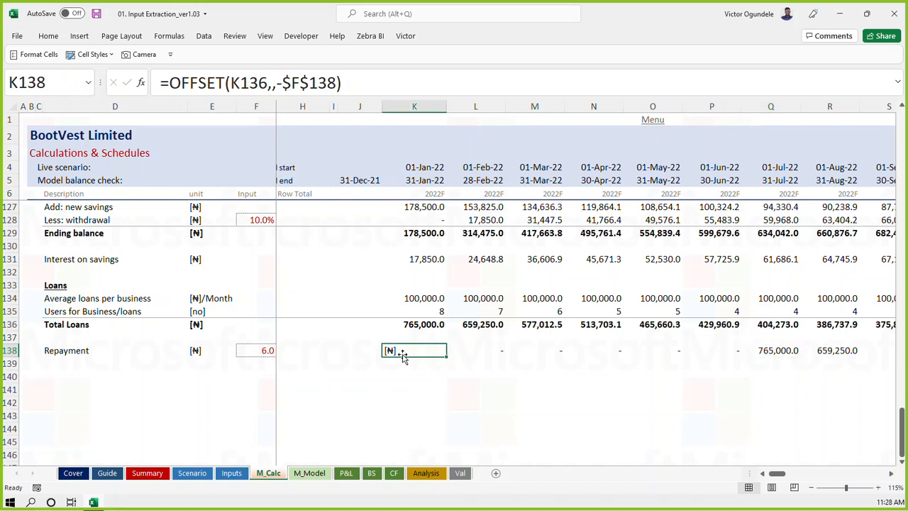
Set the rows argument of the January repayment OFFSET formula in K138 to 0 and save the workbook
left_click(272, 83)
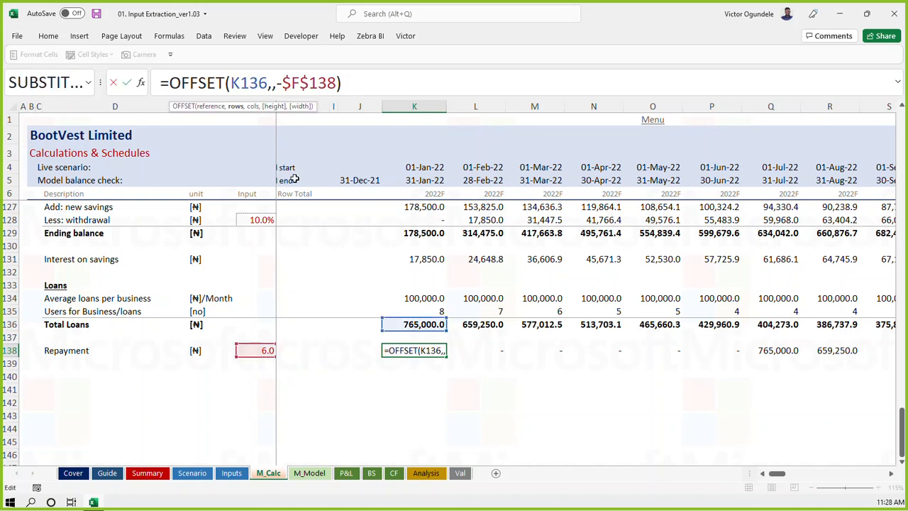
key("Delete")
type("0,")
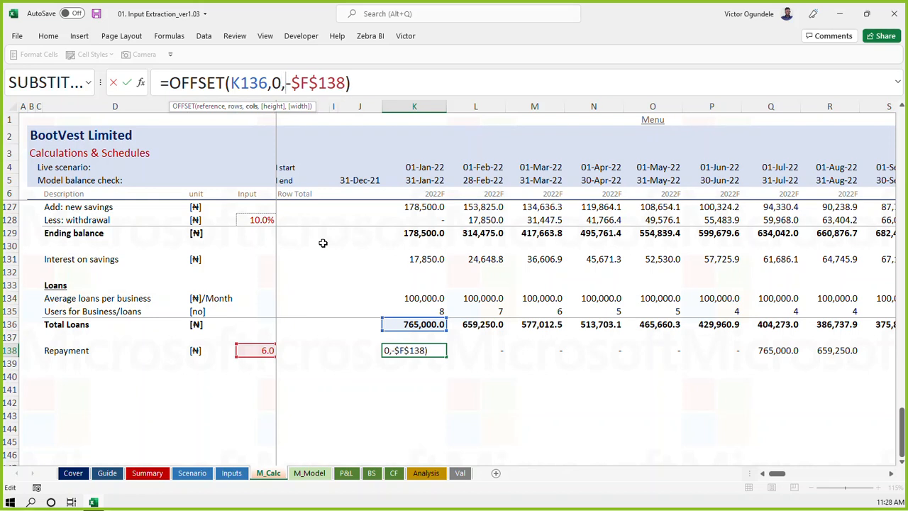
key("ctrl+Return")
key("shift+Right")
key("shift+Right")
key("shift+Right")
key("shift+Right")
key("shift+Right")
key("shift+Right")
key("shift+Right")
key("ctrl+s")
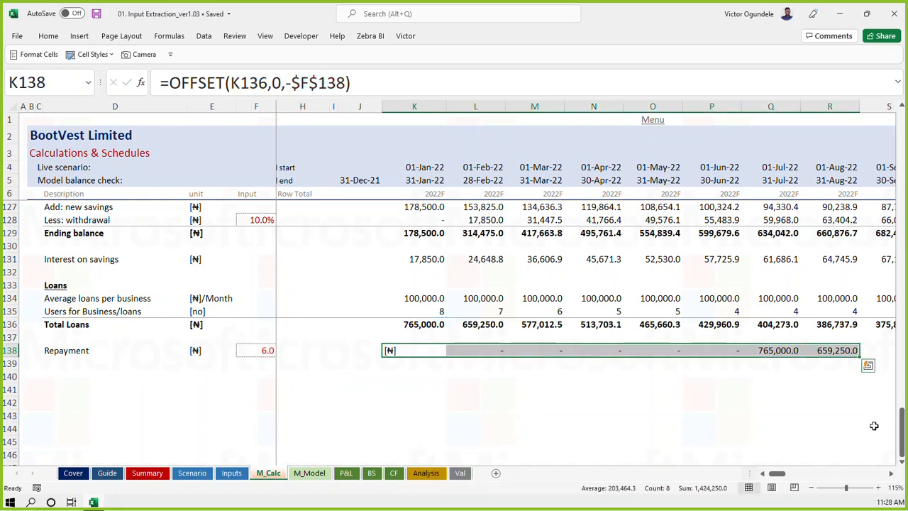
Remove the 0 from the OFFSET rows argument in K138 and inspect the June and July repayment formulas
left_click(282, 83)
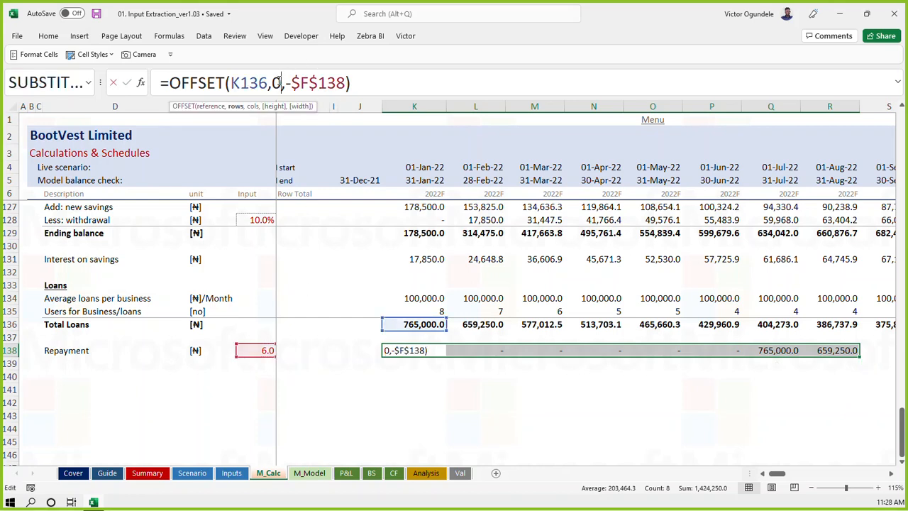
key("BackSpace")
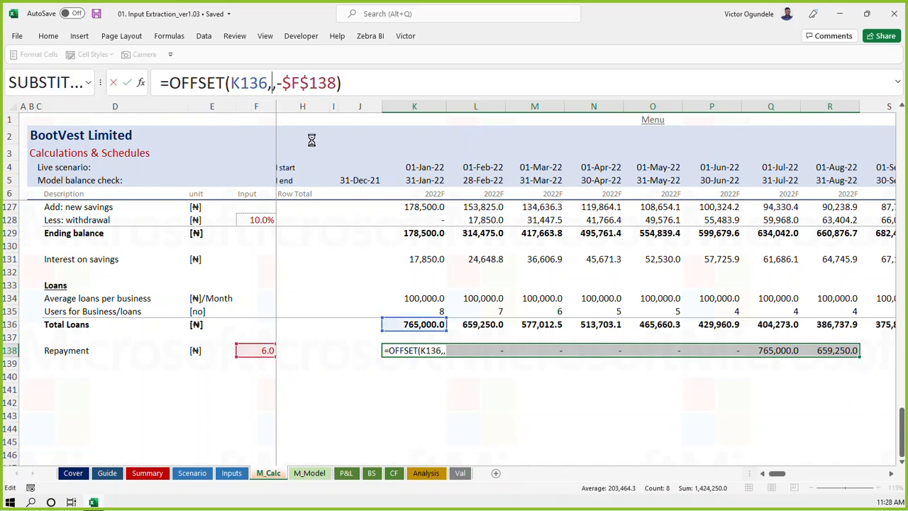
key("ctrl+Return")
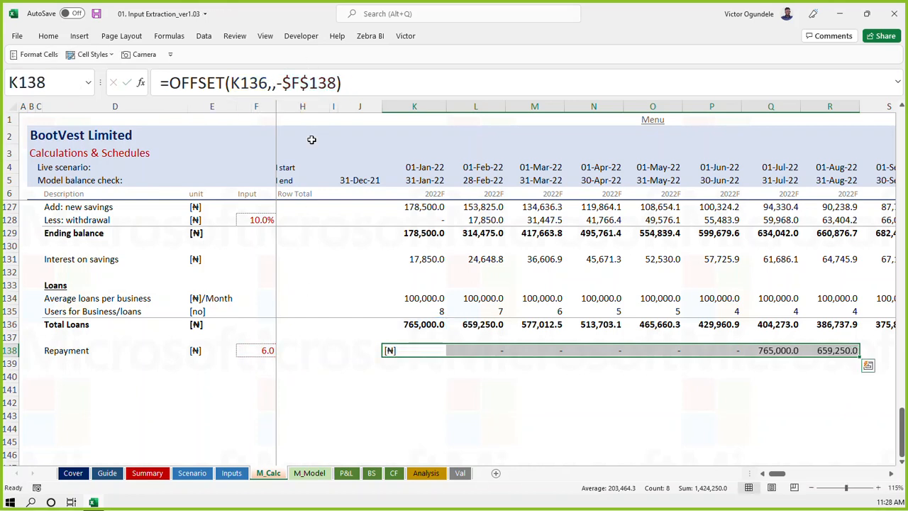
left_click(780, 349)
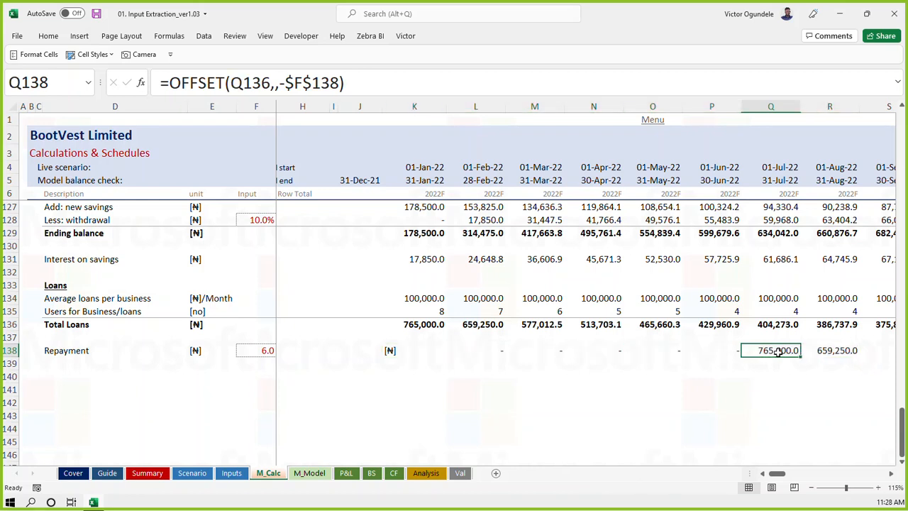
left_click(715, 352)
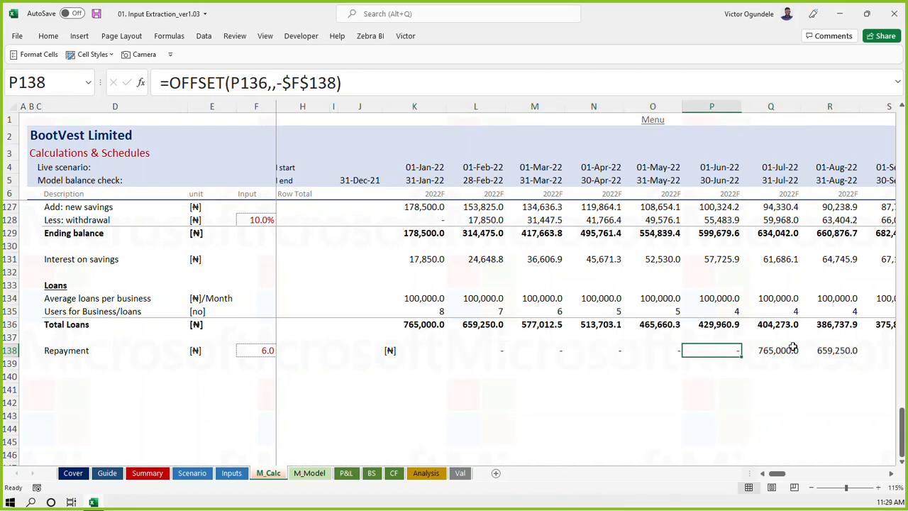
Change the January repayment formula in K138 to =OFFSET(K136,,-($F$138-1))
left_click(410, 353)
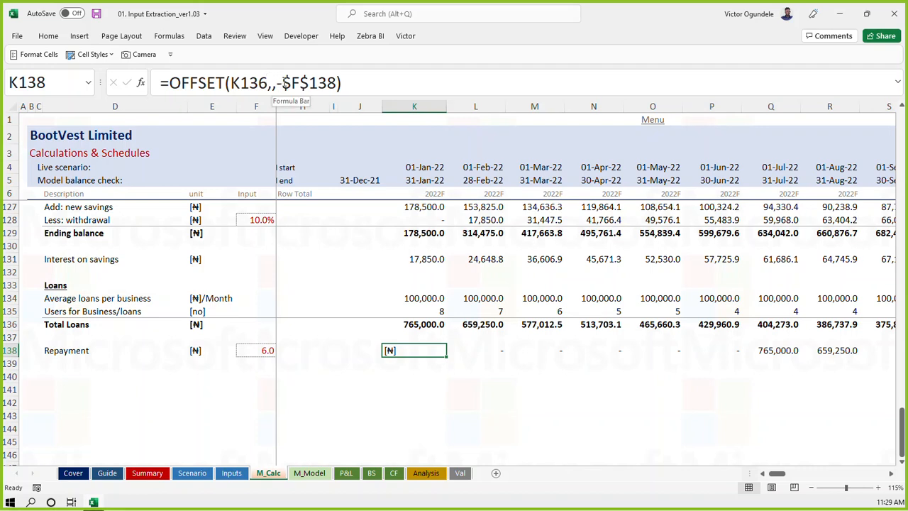
left_click(287, 84)
type("(")
key("Right")
key("Right")
key("Right")
key("Right")
key("Right")
key("Right")
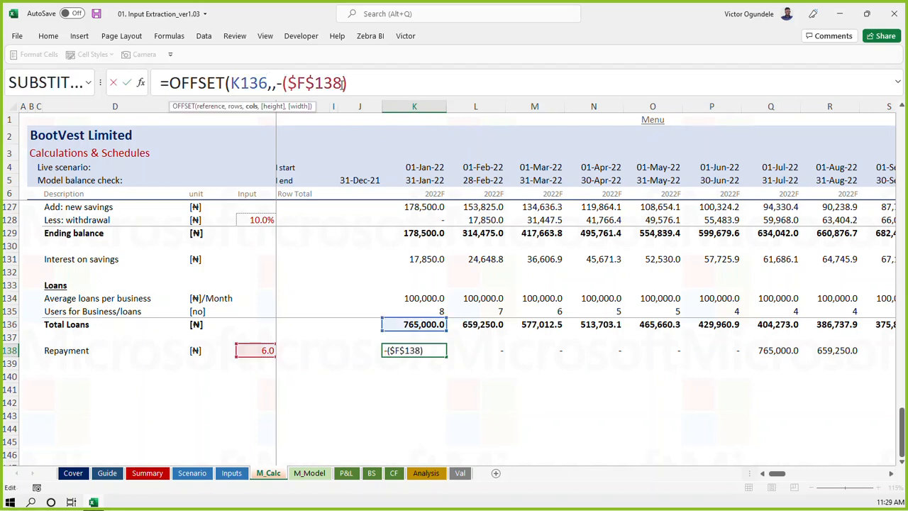
type("-1)")
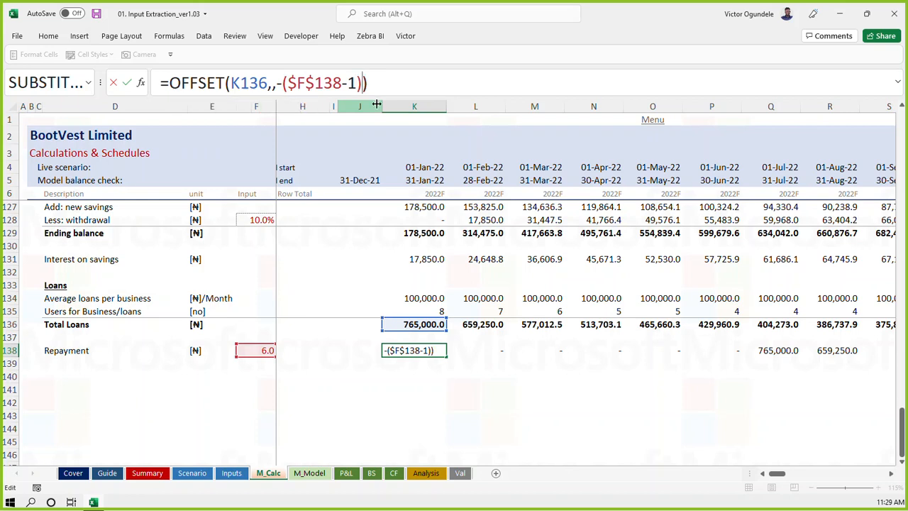
key("ctrl+Return")
Fill the revised repayment formula from K138 across to August 2022 in R138
key("shift+Right")
key("shift+Right")
key("shift+Right")
key("shift+Right")
key("shift+Right")
key("shift+Right")
key("shift+Right")
key("ctrl+r")
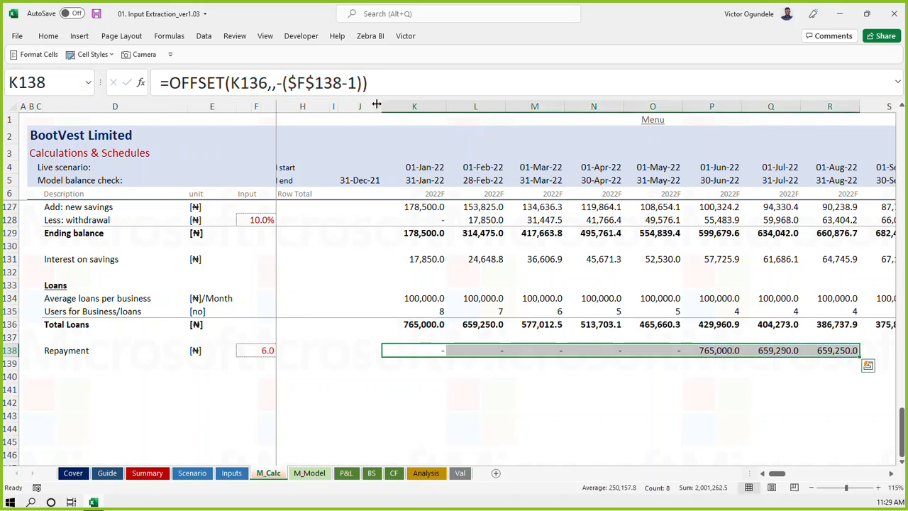
Compare the January loan figures with the June repayment cell to check the timing produced by the repayment formula
left_click(716, 349)
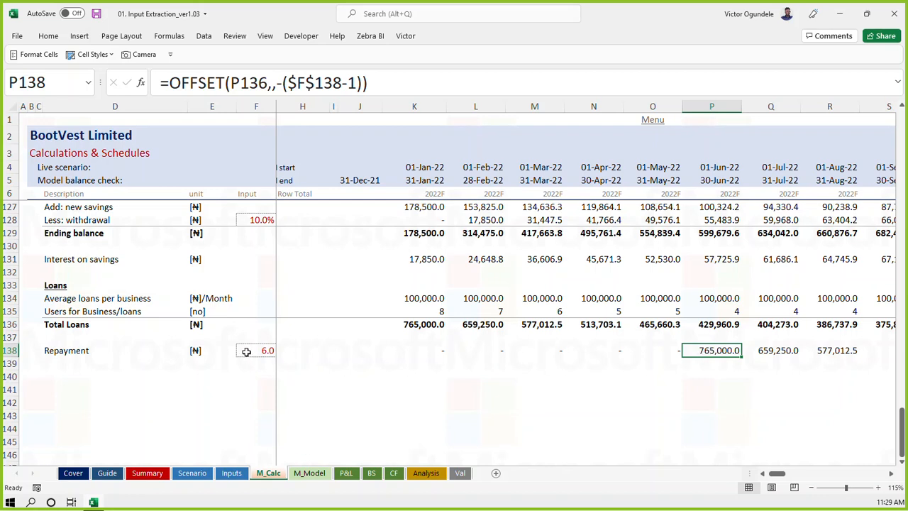
left_click(405, 351)
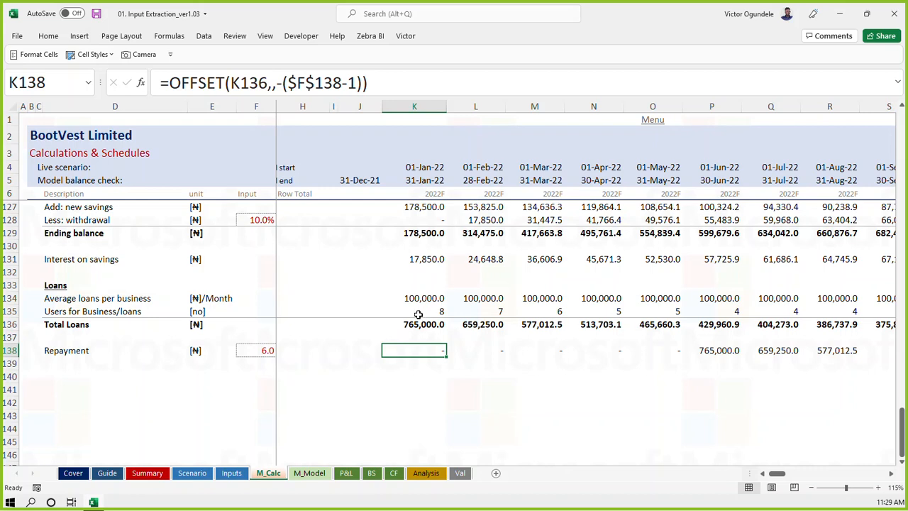
left_click_drag(418, 301, 419, 312)
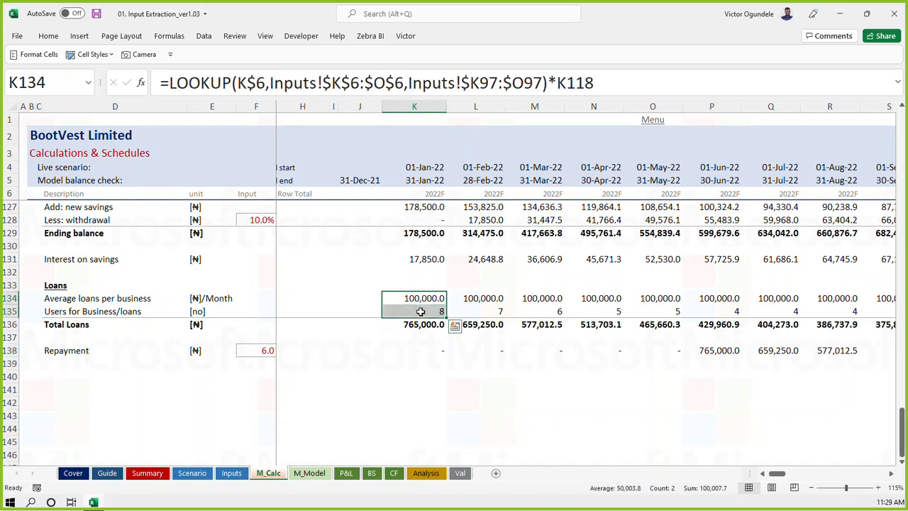
left_click(424, 353)
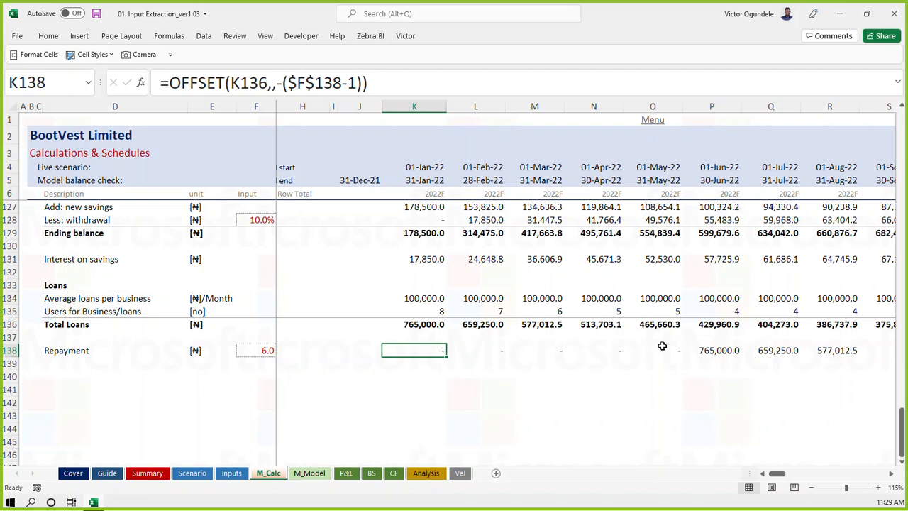
left_click(717, 350)
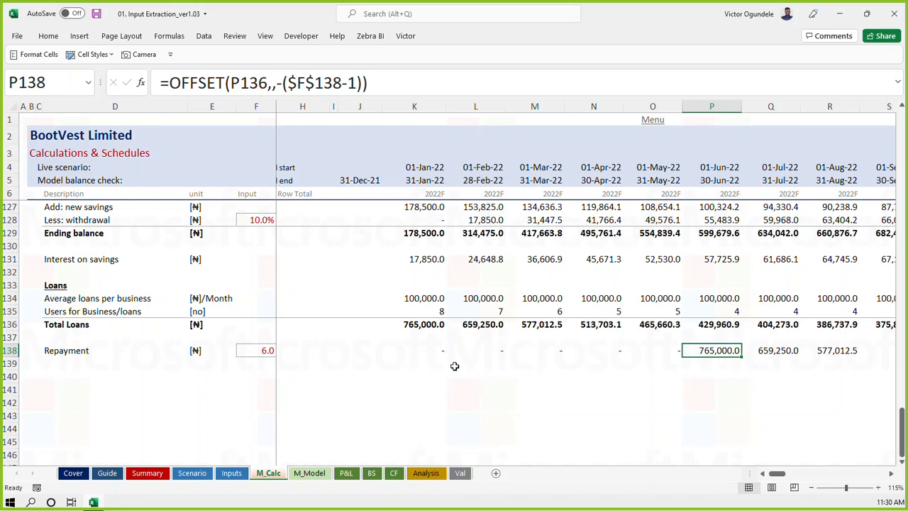
left_click(429, 353)
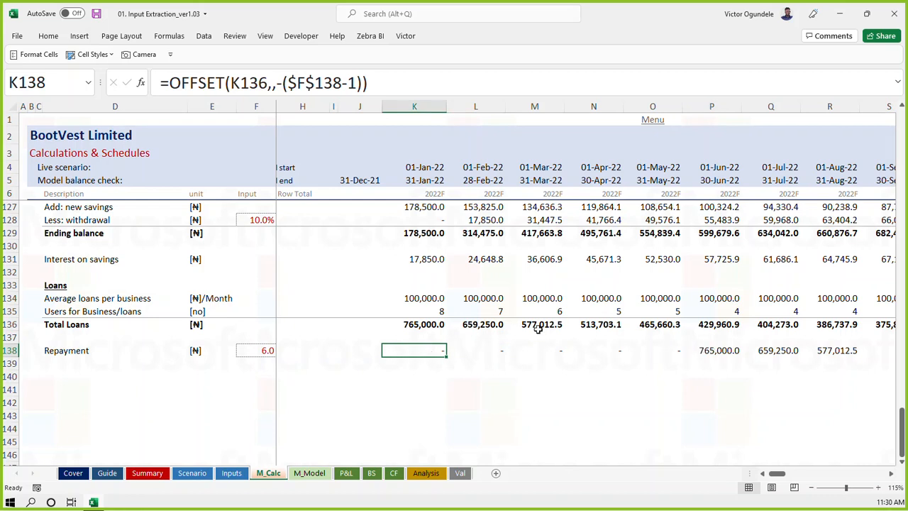
left_click(414, 324)
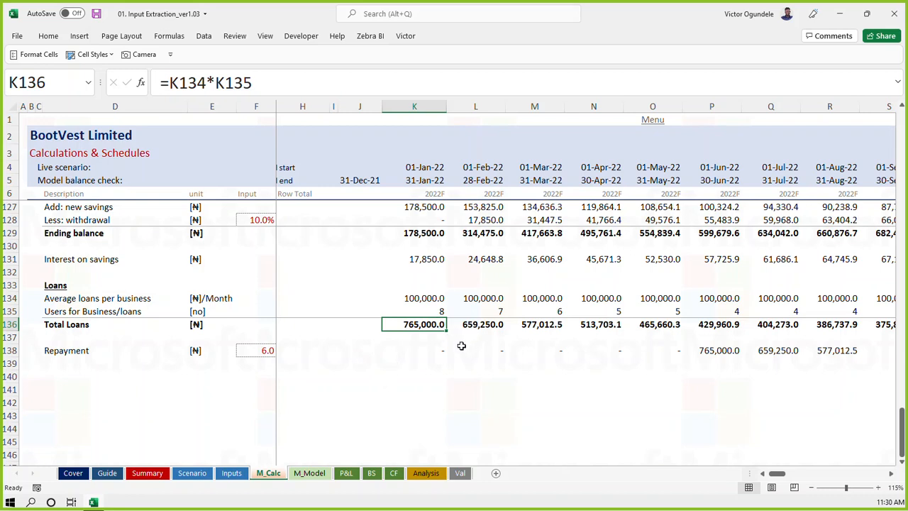
left_click(713, 351)
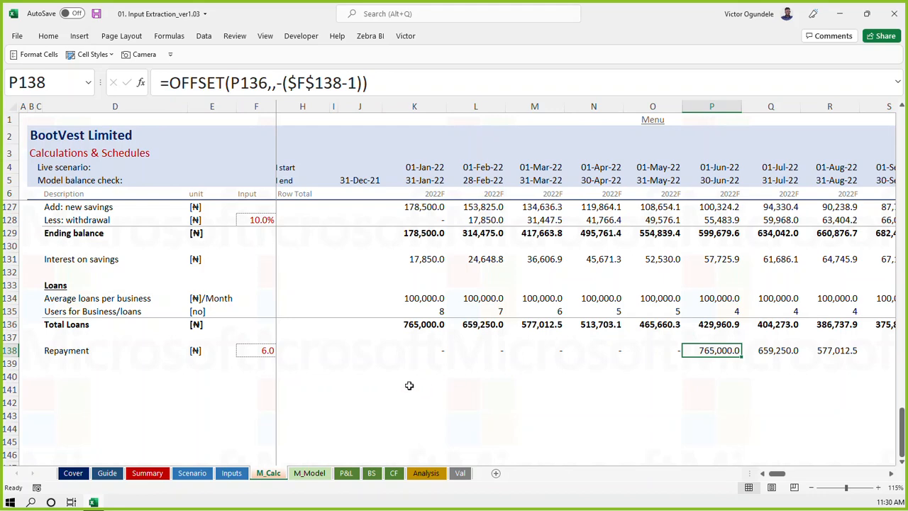
Extend the repayment formula along row 138 through December 2026 in column BR and save the workbook
left_click_drag(442, 350, 855, 352)
key("ctrl+shift+Right")
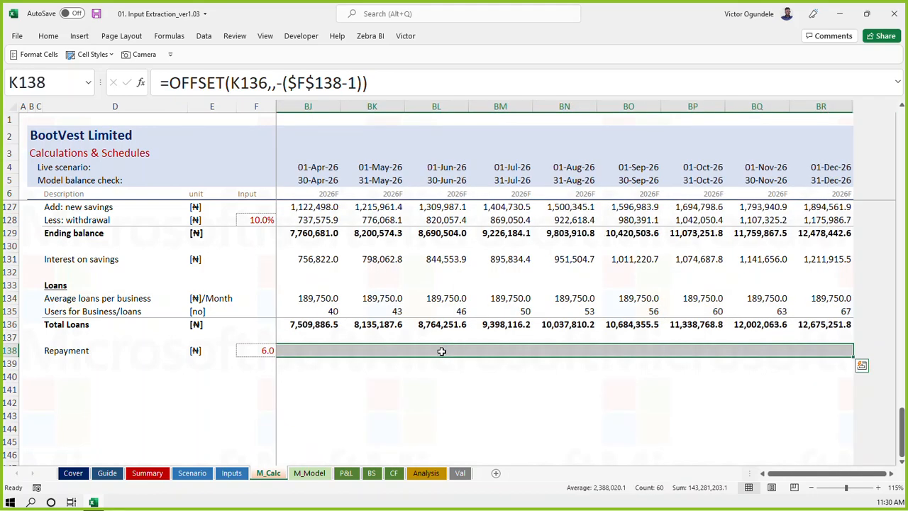
key("ctrl+s")
Examine the repayment formulas in the opening months of 2022 along row 138
key("Right")
key("Right")
key("Right")
key("Left")
key("Left")
key("Left")
key("Right")
key("Right")
key("Right")
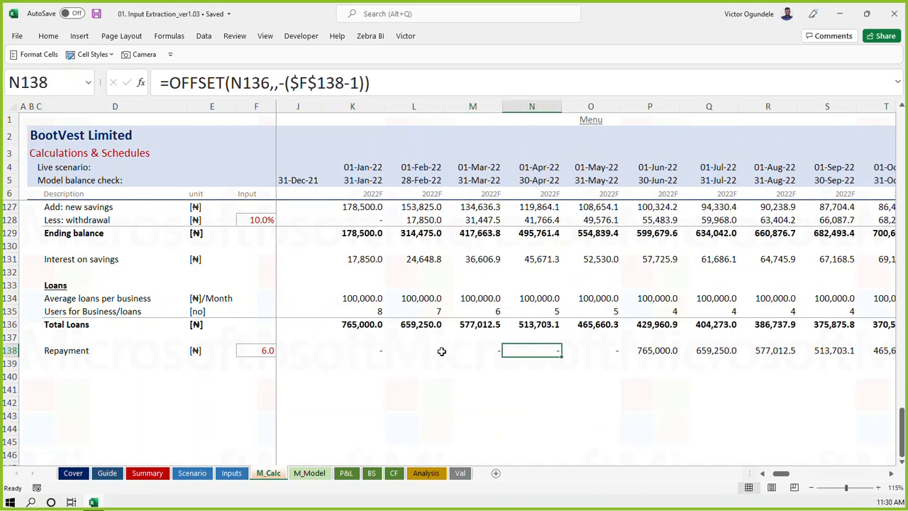
Set the loan period in F100 of the Inputs sheet to 3 months and return to the M_Calc repayment row
key("ctrl+Page_Up")
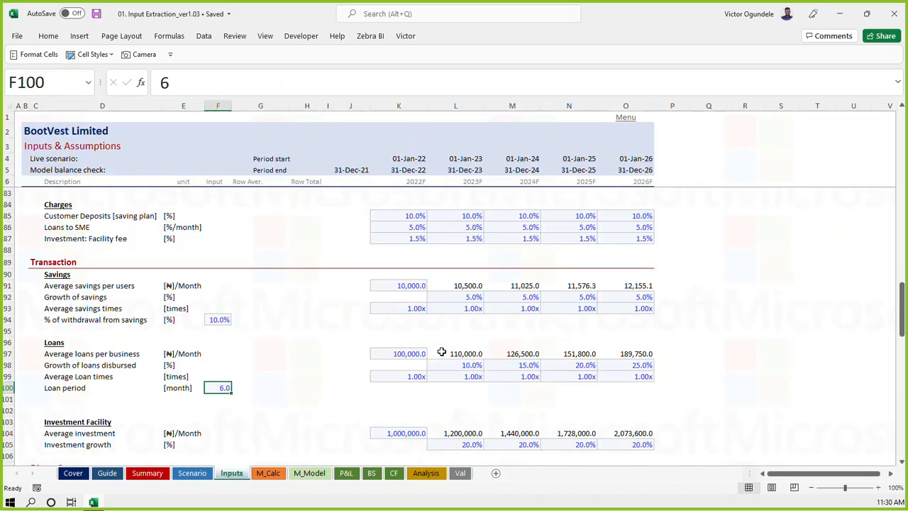
type("3")
key("ctrl+Return")
key("ctrl+Page_Down")
key("Left")
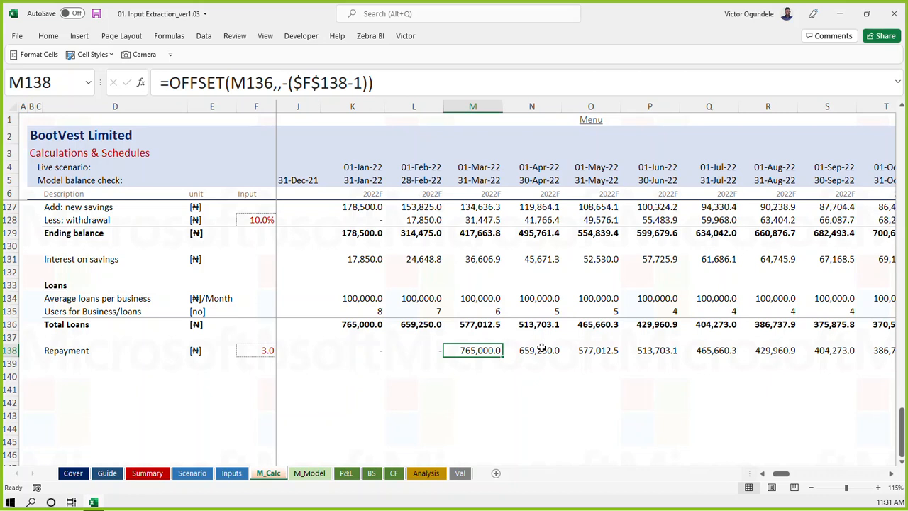
Examine how the early 2022 repayments in row 138 respond to the three-month loan period
key("Left")
key("Left")
key("Left")
key("Left")
key("Right")
key("Right")
key("Left")
key("Left")
key("Left")
key("Right")
key("Right")
key("Right")
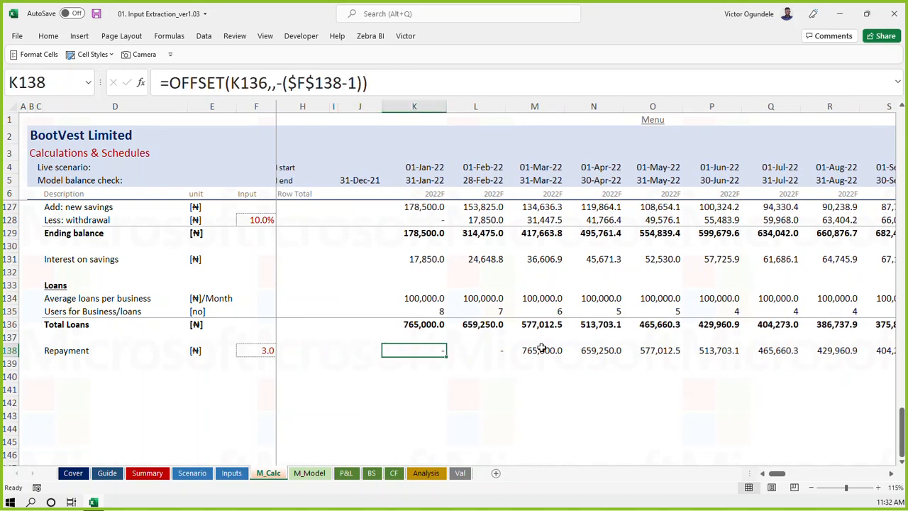
key("Right")
Set the loan period on the Inputs sheet to 4 months and compare January's total loans with April's repayment on M_Calc
key("ctrl+Page_Up")
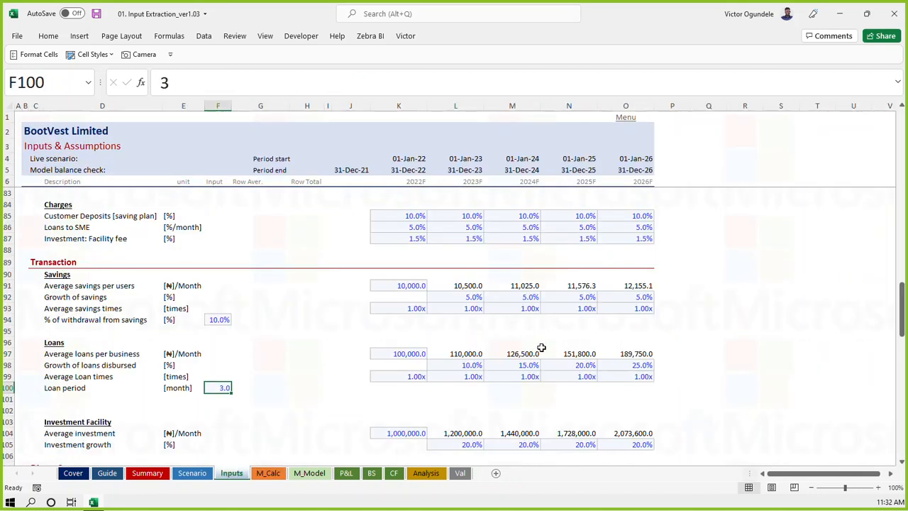
type("4")
key("ctrl+Return")
key("ctrl+Page_Down")
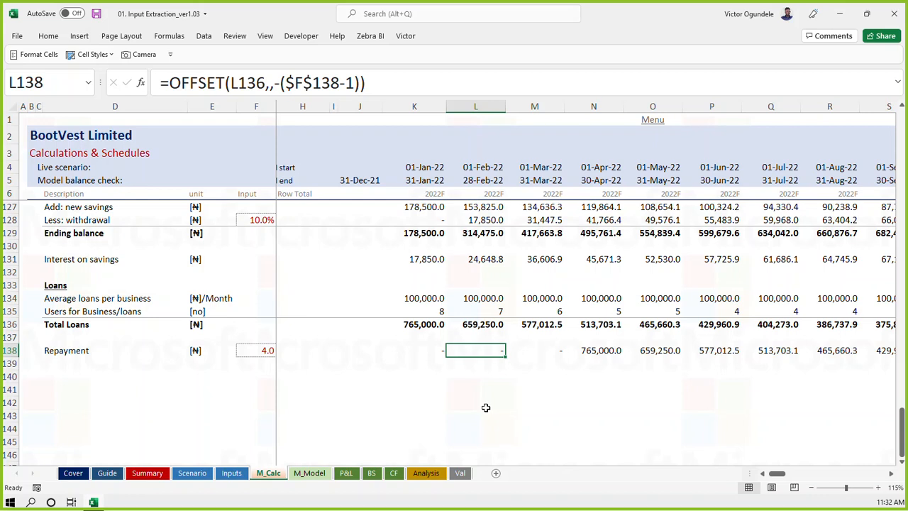
left_click(413, 324)
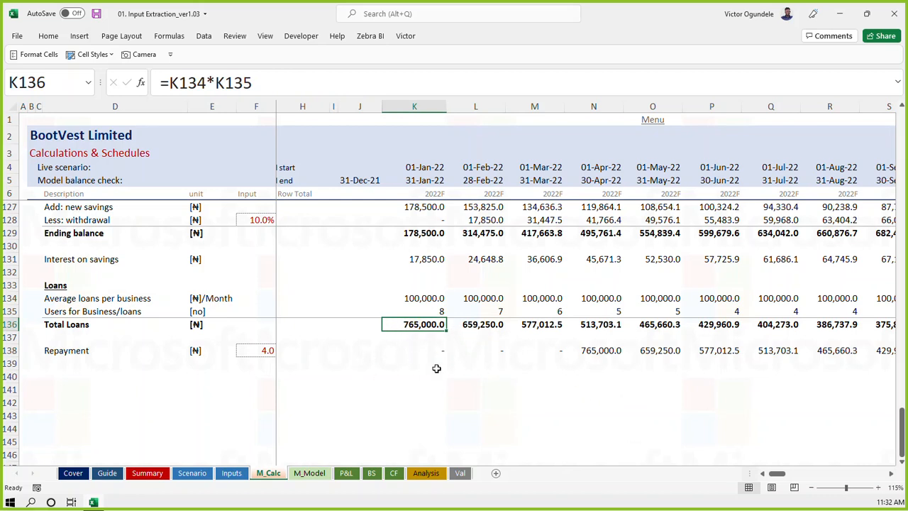
left_click(592, 349)
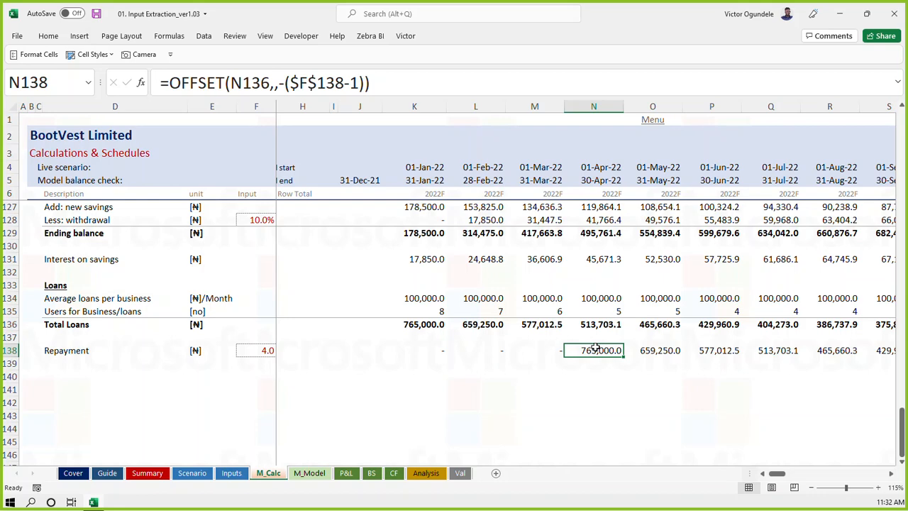
Set the loan period on the Inputs sheet to 6 months and return to the loan calculations on M_Calc
left_click(232, 472)
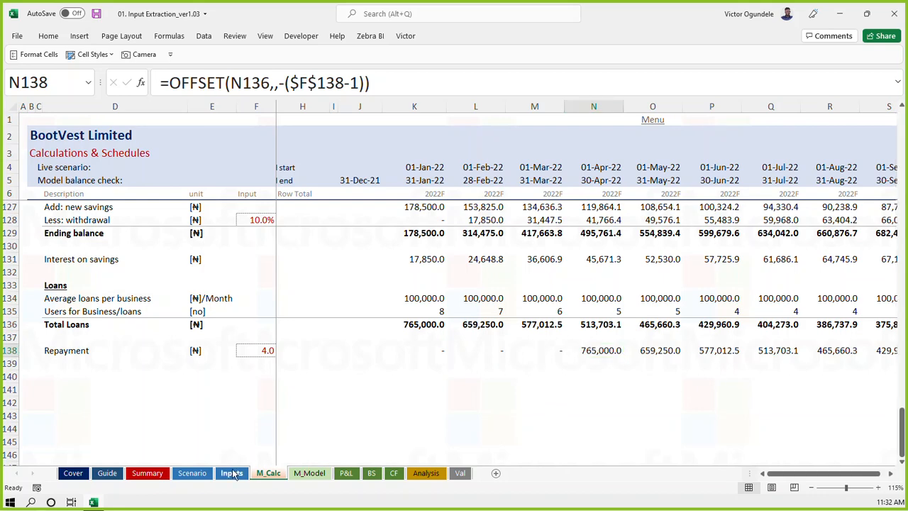
type("6")
key("Return")
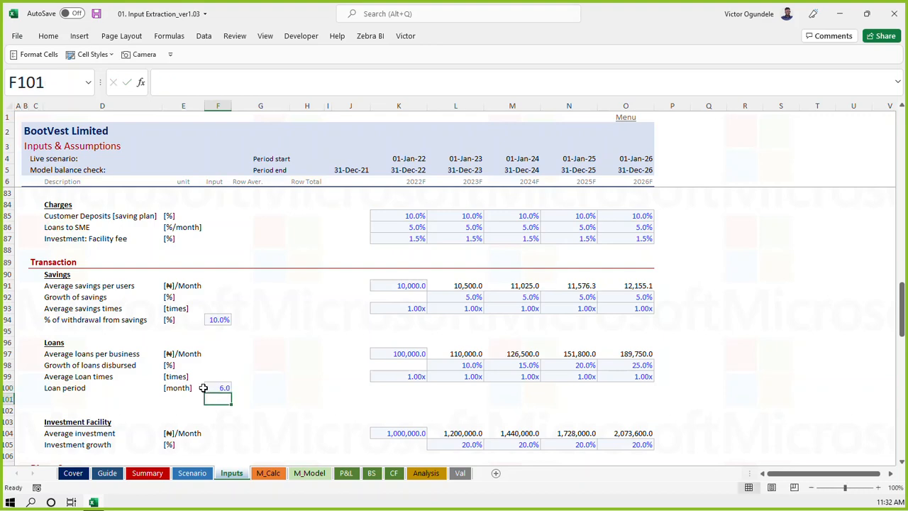
left_click(268, 473)
left_click(420, 341)
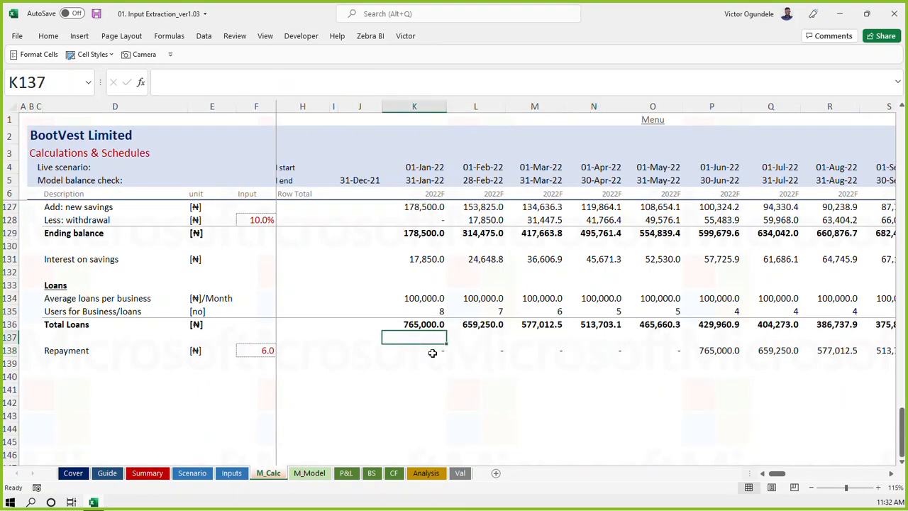
Enter the bold, underlined heading "Loans schedule" in D140 of M_Calc, below the Repayment row
left_click(78, 375)
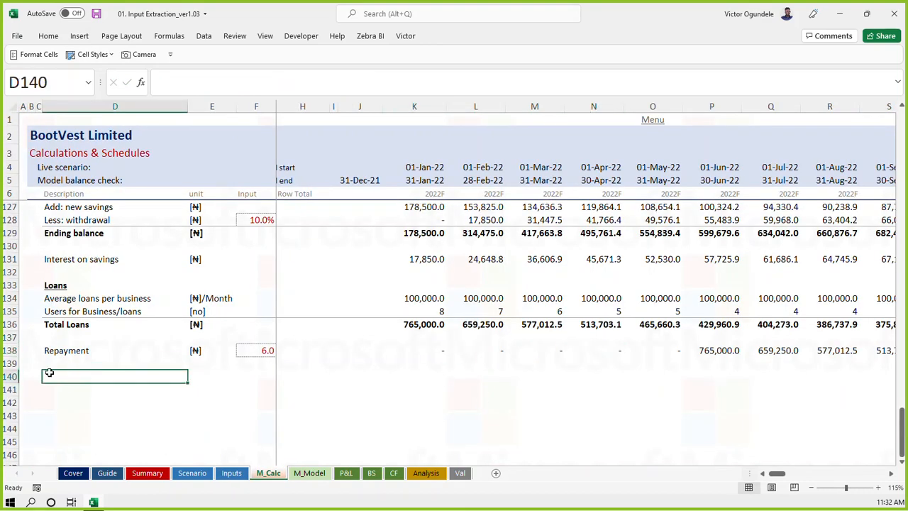
type("La")
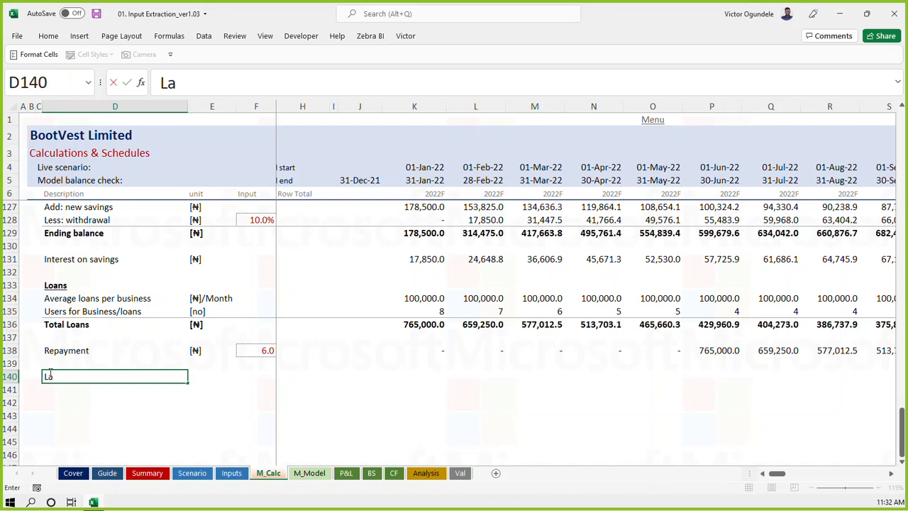
type("ans schedu")
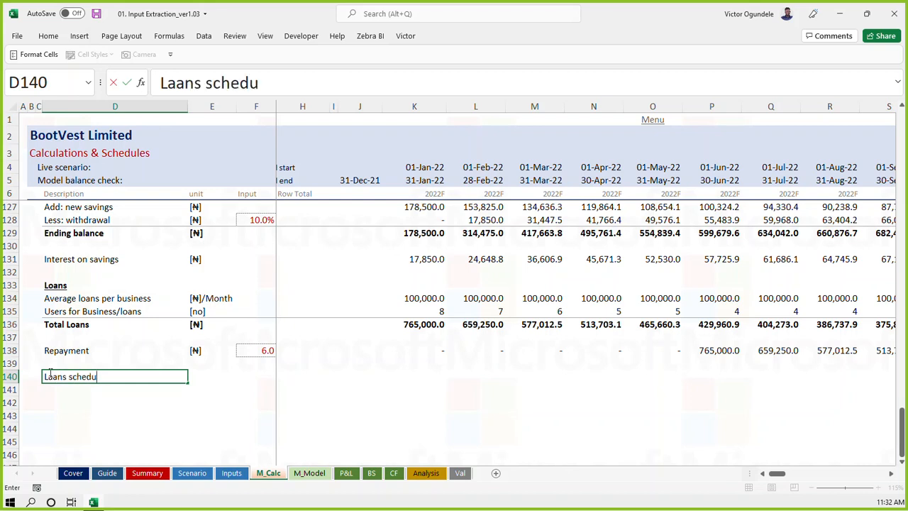
type("le")
key("ctrl+Return")
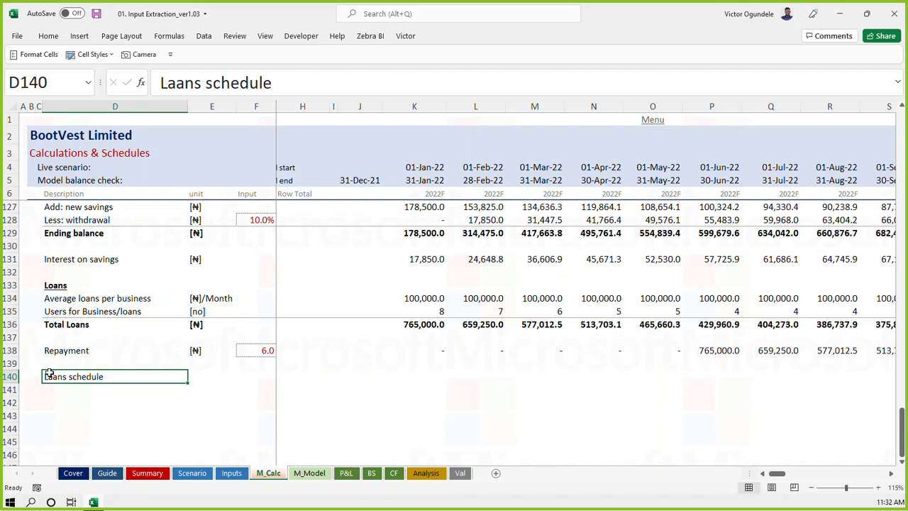
key("Down")
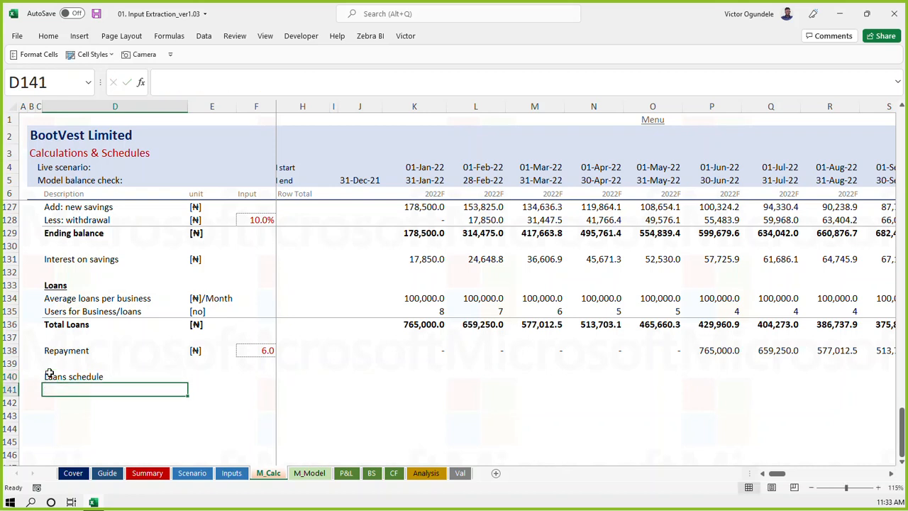
left_click(49, 374)
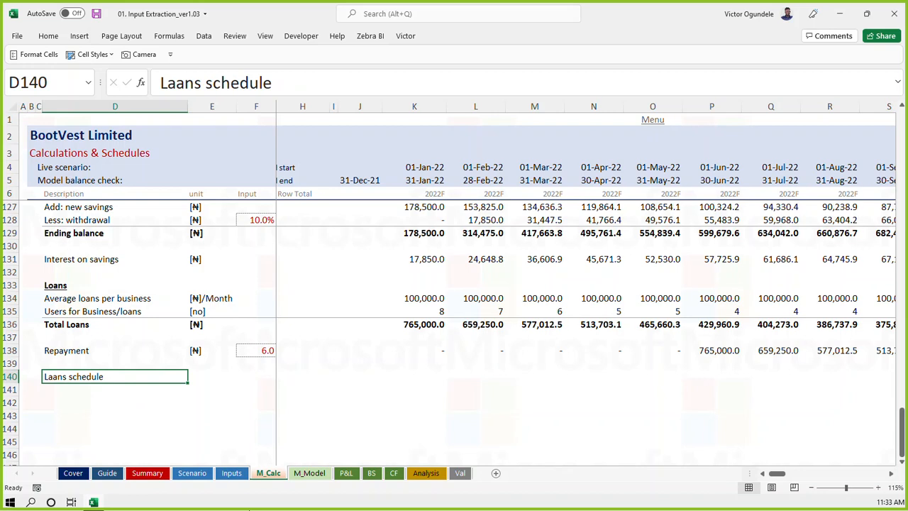
type("Loans s")
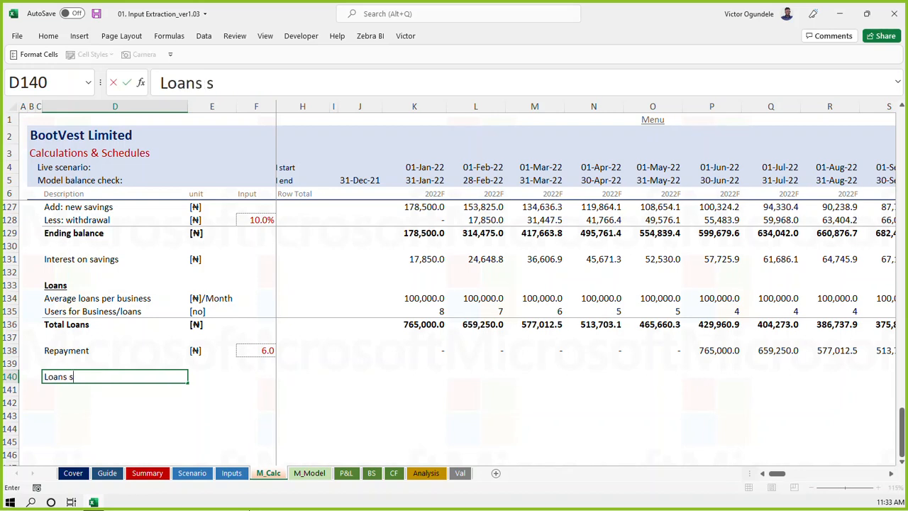
type("chedule")
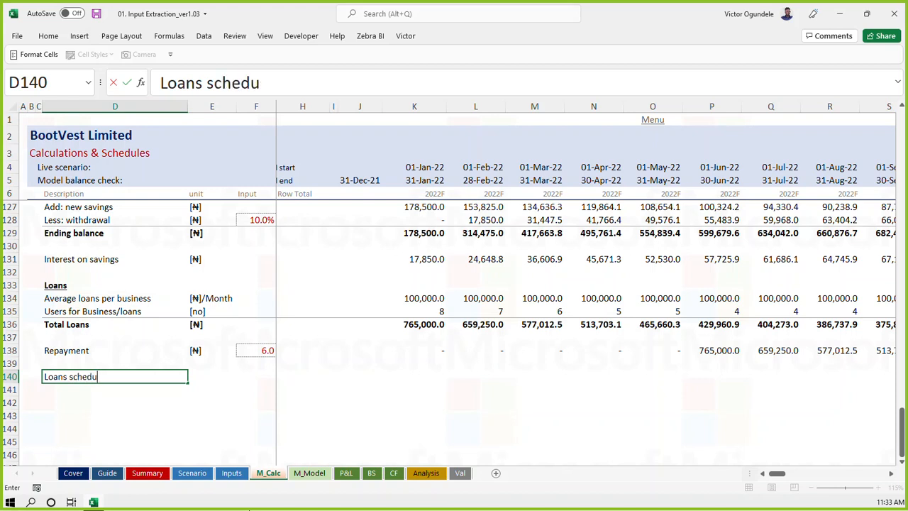
key("ctrl+Return")
key("ctrl+b")
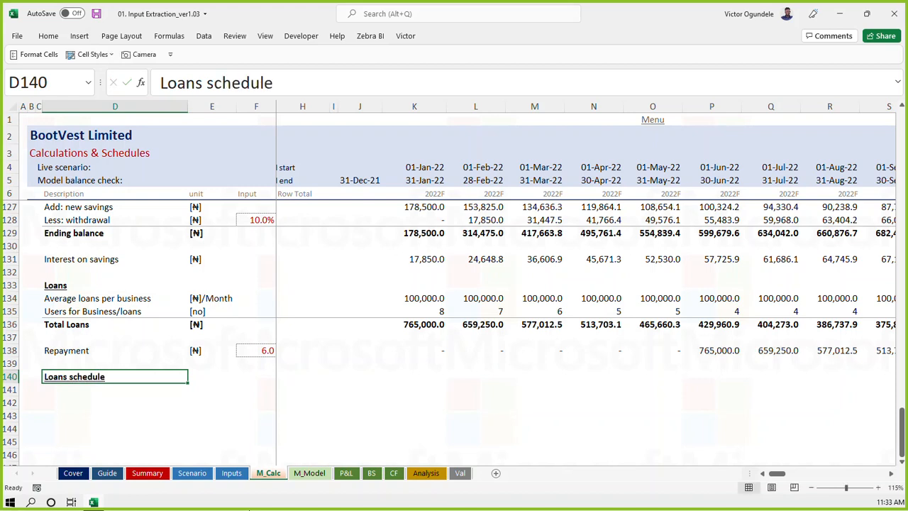
key("Down")
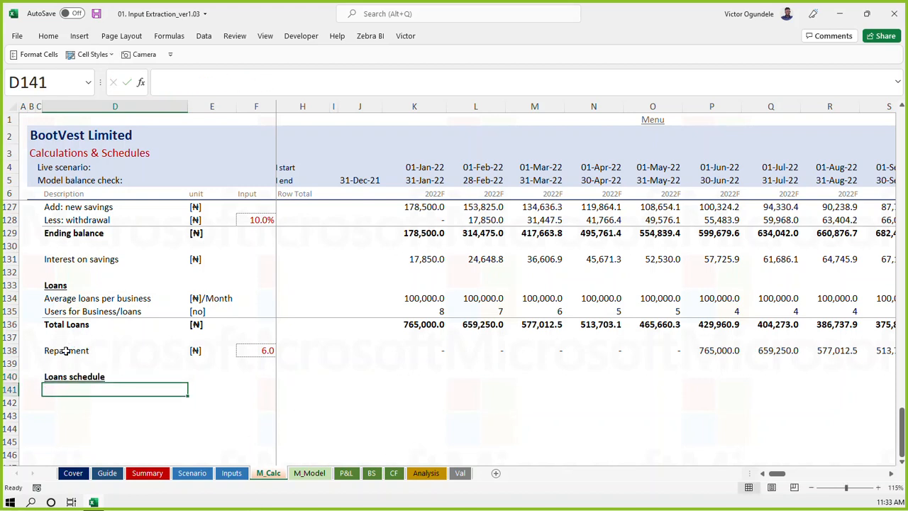
Insert a blank row at row 102 of the Inputs sheet, between the Loans and Investment Facility blocks
left_click(233, 474)
right_click(70, 397)
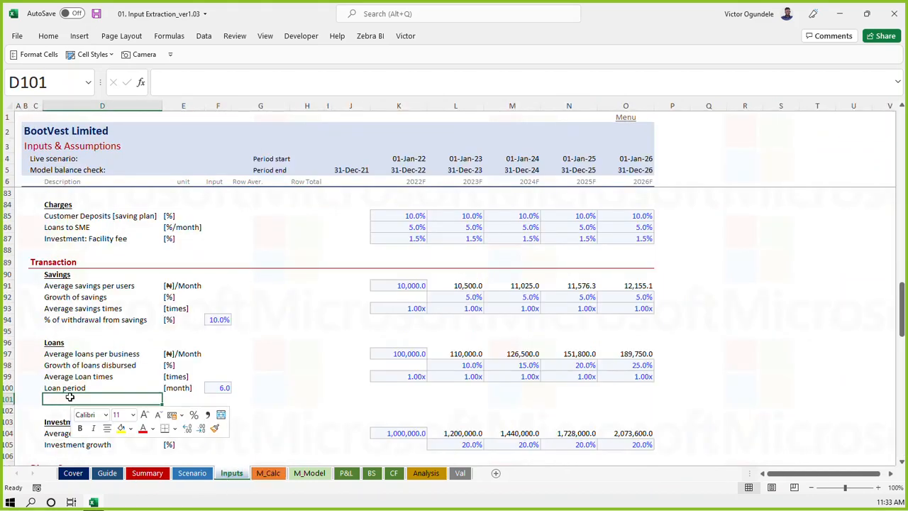
scroll(70, 392, "down", 1)
key("Down")
key("shift+space")
key("ctrl+shift+equal")
key("Up")
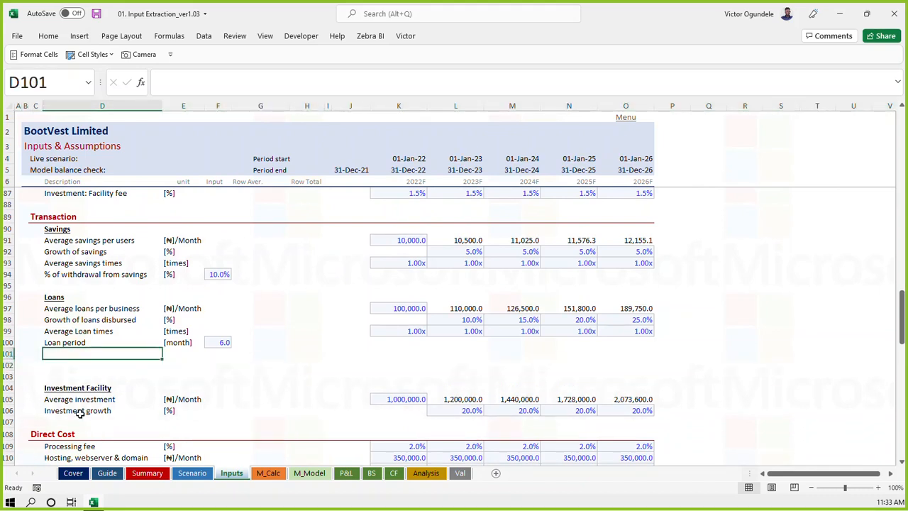
Enter the label "Provision for NPL" in D101 of the Inputs sheet, directly under Loan period
type("Provision for")
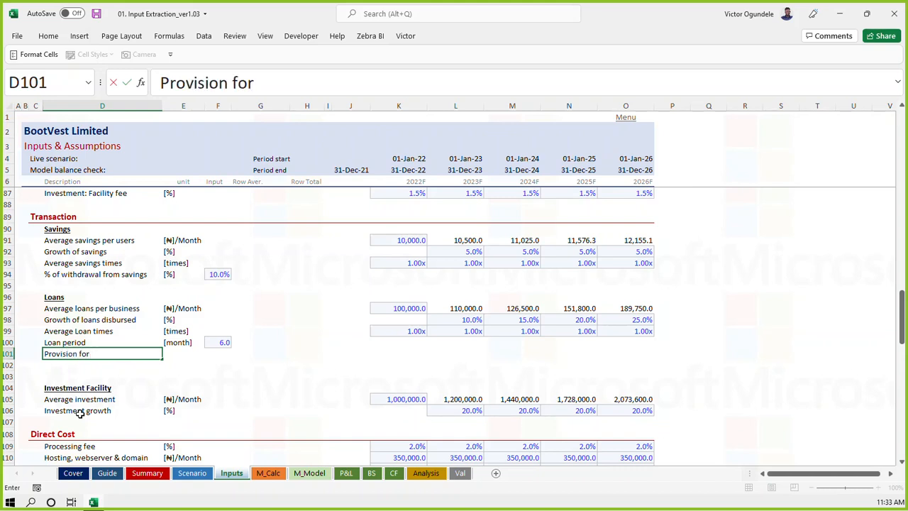
type("Loan de")
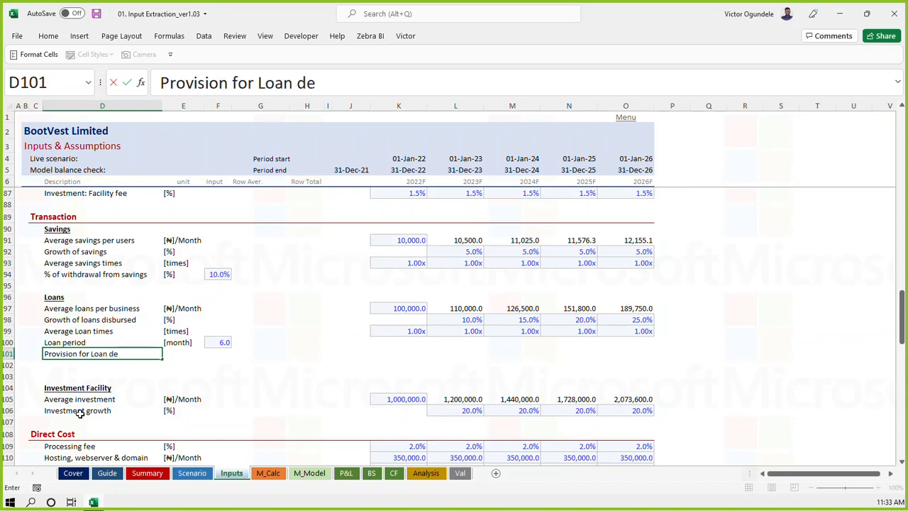
key("BackSpace")
key("BackSpace")
key("BackSpace")
key("BackSpace")
key("BackSpace")
key("BackSpace")
key("BackSpace")
type("no")
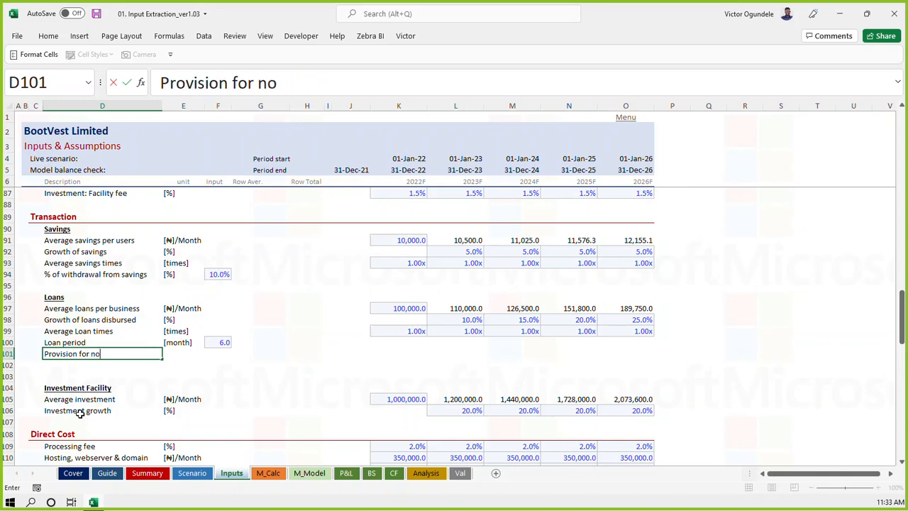
type("n-perfromin")
key("BackSpace")
key("BackSpace")
key("BackSpace")
key("BackSpace")
key("BackSpace")
key("BackSpace")
key("BackSpace")
key("BackSpace")
key("BackSpace")
key("BackSpace")
key("BackSpace")
key("BackSpace")
key("BackSpace")
type("NPL")
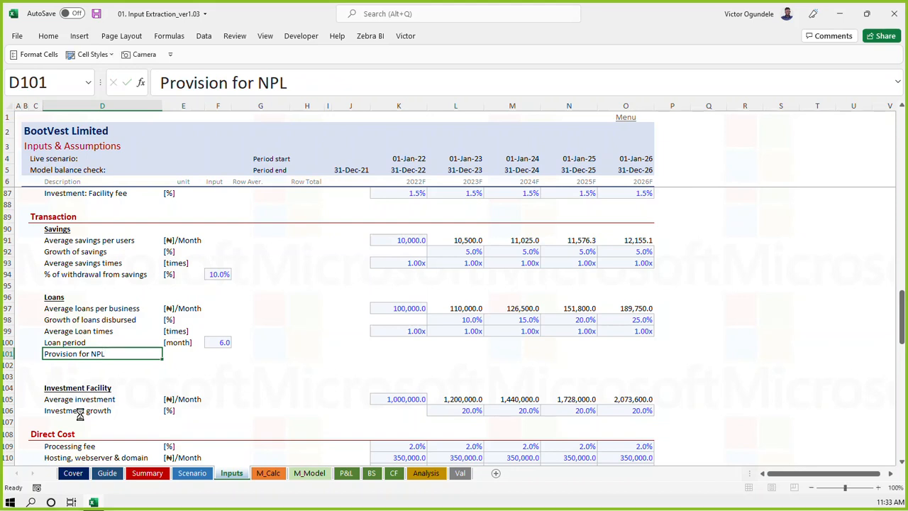
Copy the [%] unit from the Growth of loans disbursed row into E101 for the NPL provision
key("Tab")
key("Up")
key("Up")
key("Up")
key("ctrl+c")
key("Down")
key("Down")
key("Down")
key("ctrl+v")
key("Right")
key("Right")
key("Right")
key("Right")
key("Right")
key("Right")
key("Up")
key("Up")
key("Up")
key("Right")
key("ctrl+shift+Right")
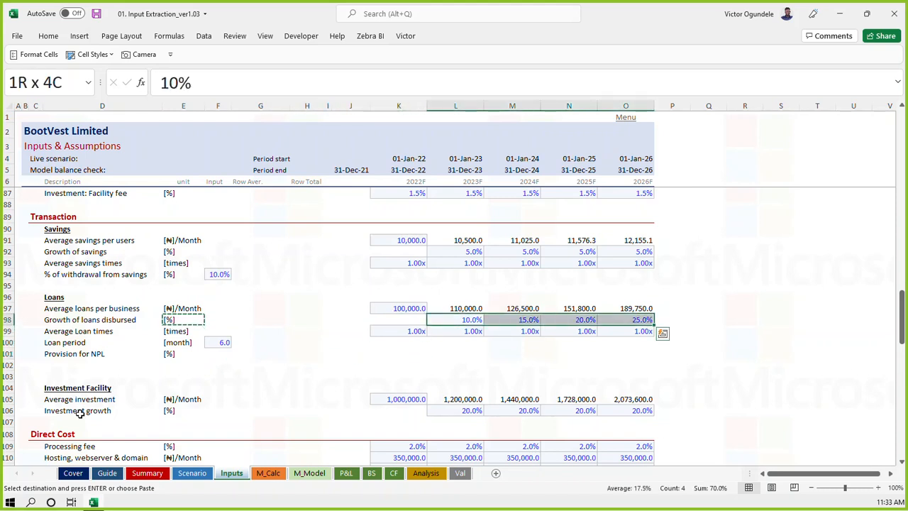
key("Left")
key("Right")
key("Left")
key("Left")
key("Left")
key("Left")
key("Left")
key("Left")
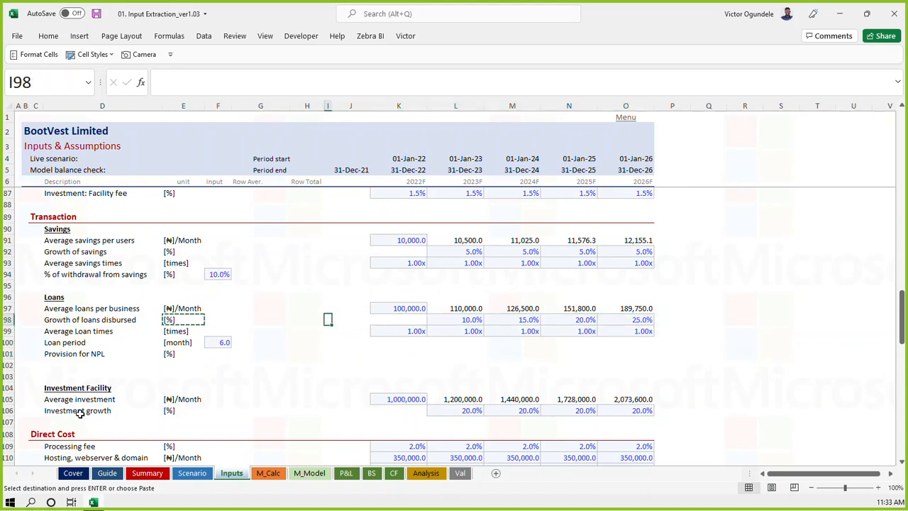
key("Escape")
key("Down")
key("Down")
key("Down")
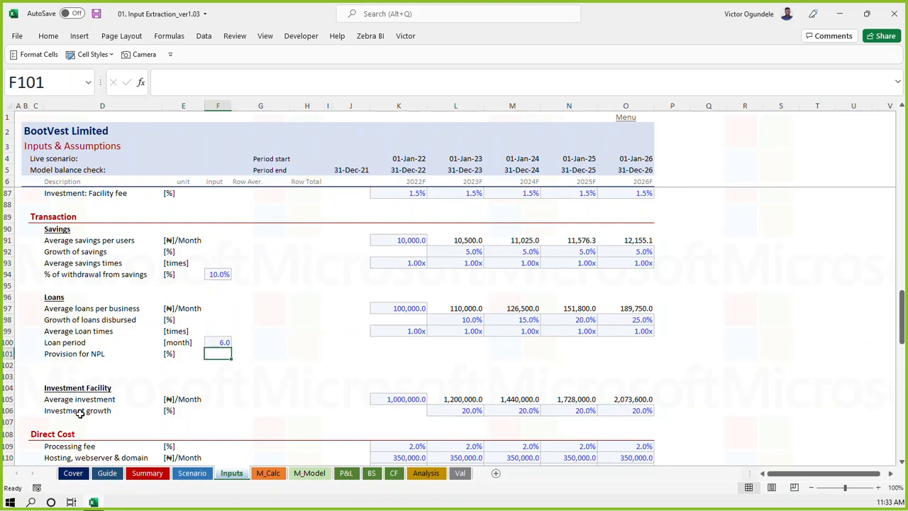
Copy the savings withdrawal percentage input from F94 to F101 and set the NPL provision to 7.5%
key("Up")
key("Up")
key("Up")
key("Up")
key("Up")
key("Up")
key("Up")
key("ctrl+c")
scroll(80, 413, "up", 5)
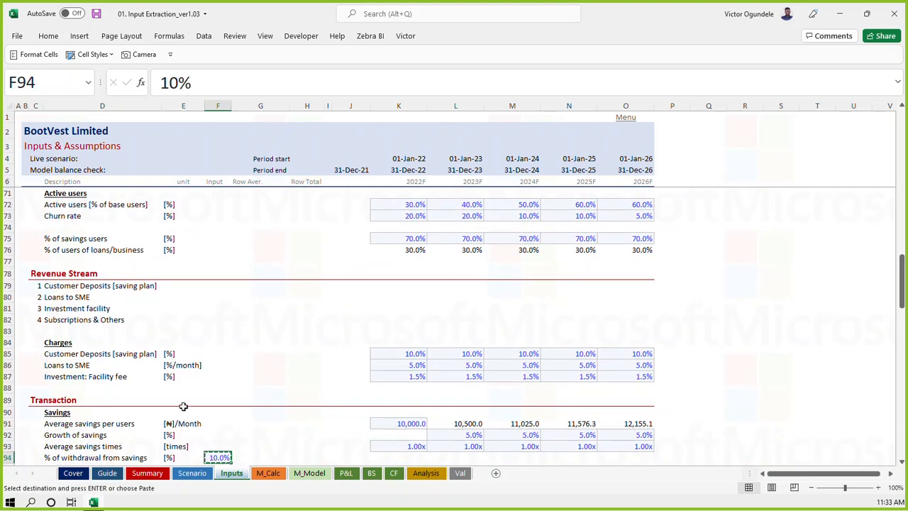
scroll(185, 406, "down", 5)
left_click(216, 365)
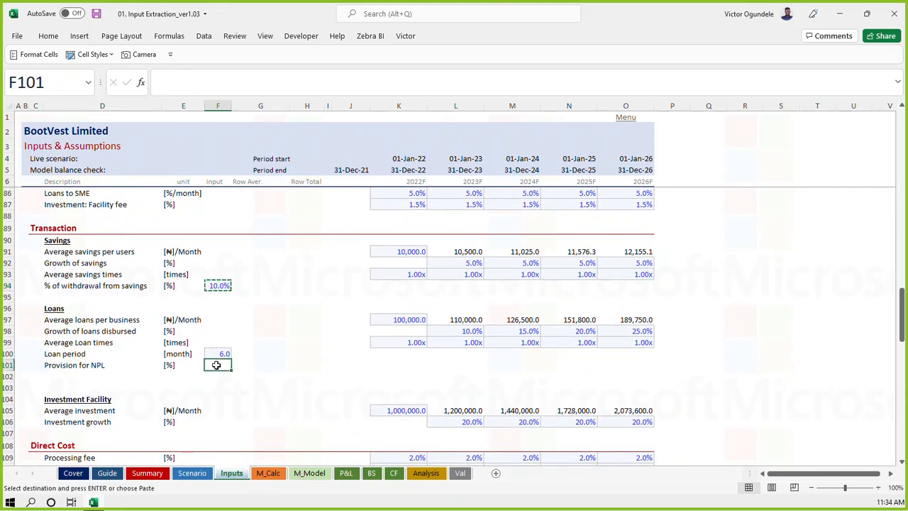
key("ctrl+v")
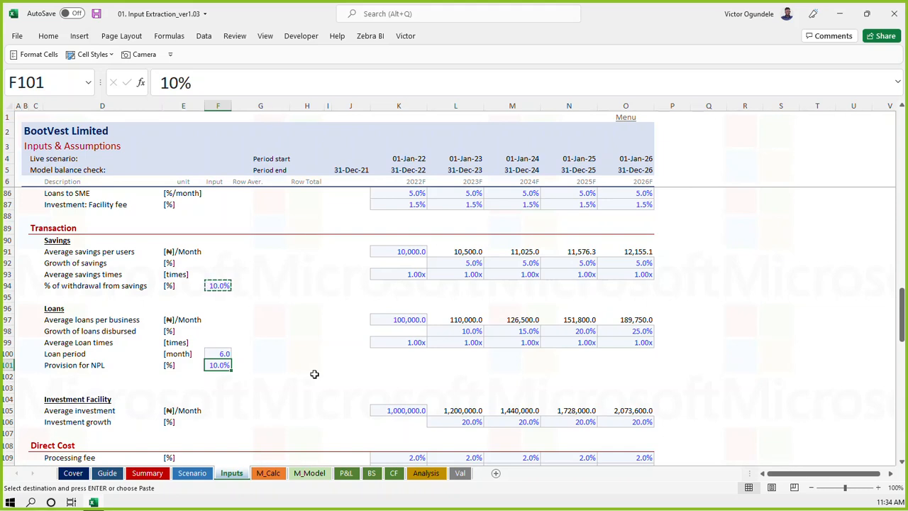
type("7.5")
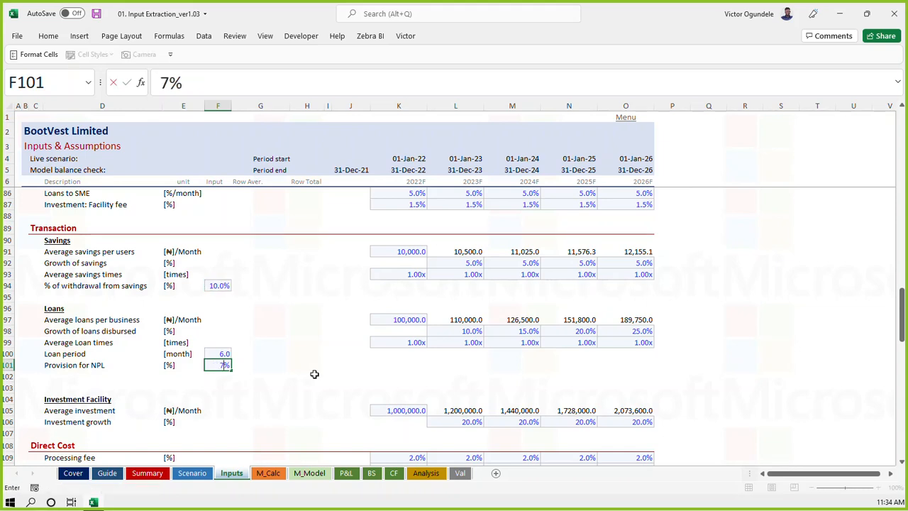
key("ctrl+Return")
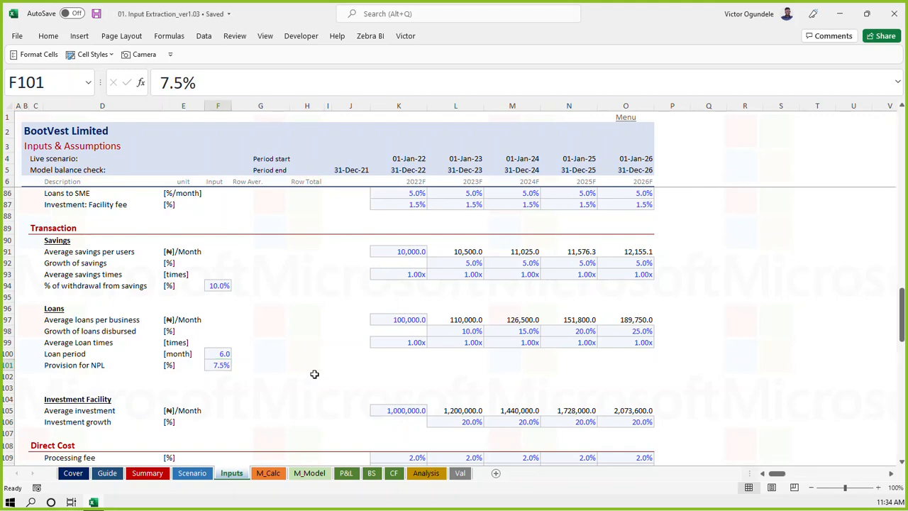
Return to M_Calc and label the first loans schedule rows "Beginning balance" in D141 and "Add: loans portfolio" in D142
key("ctrl+Page_Down")
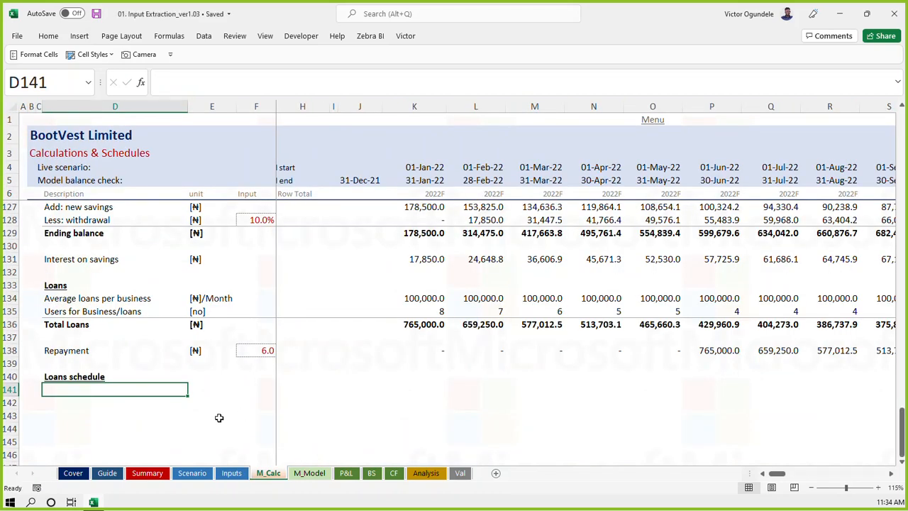
type("Beginning")
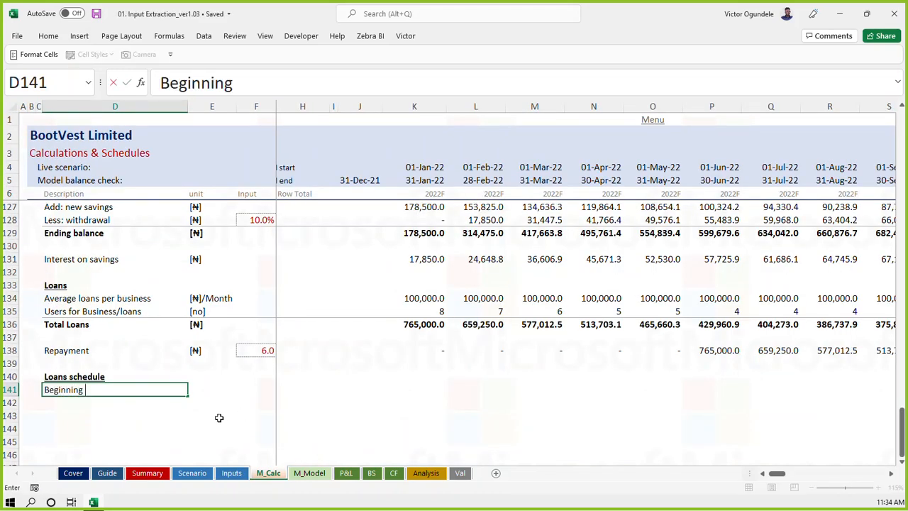
type(" balance")
key("Return")
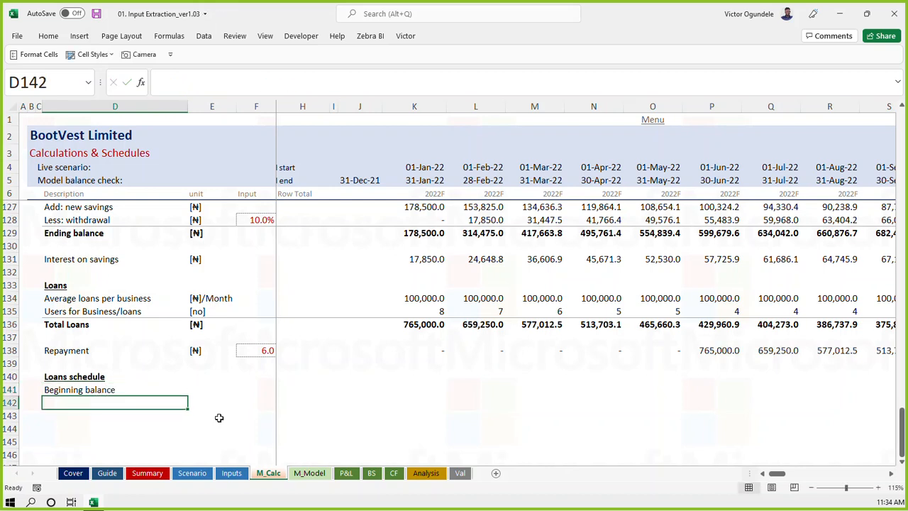
type("Add")
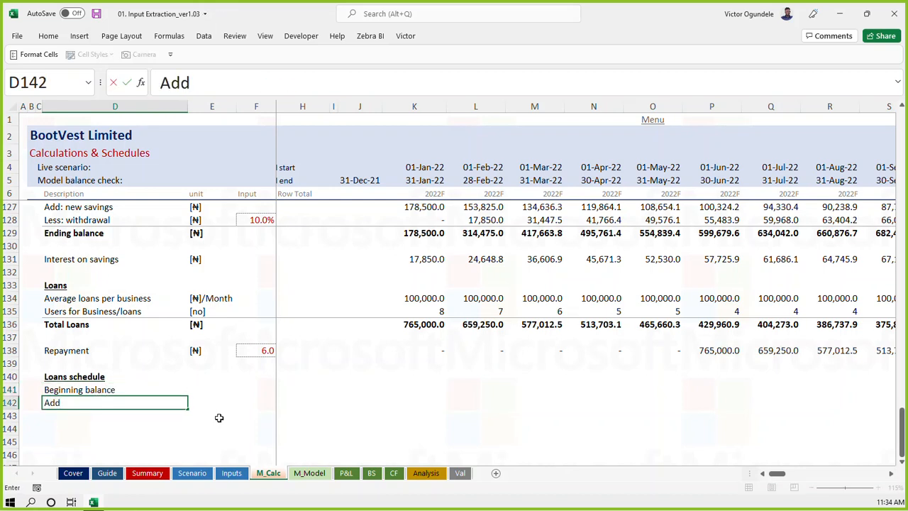
type(": loans g")
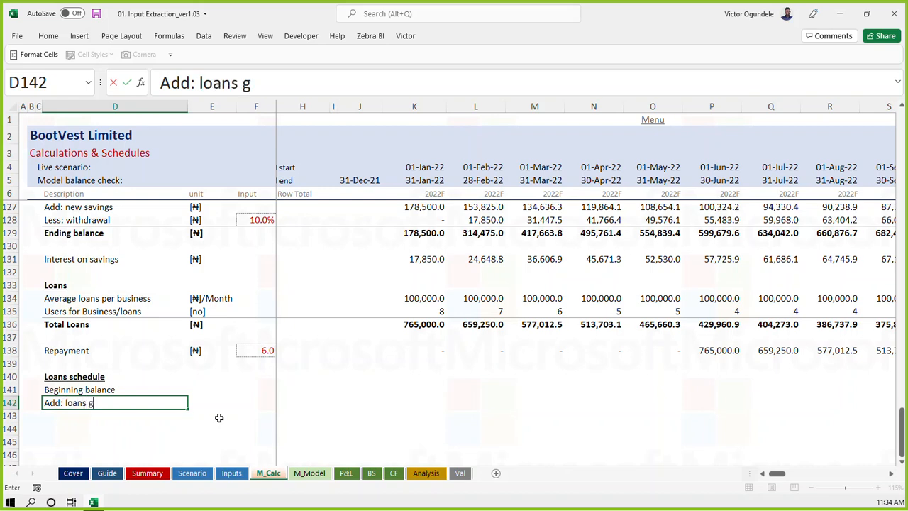
key("BackSpace")
type("portfolio")
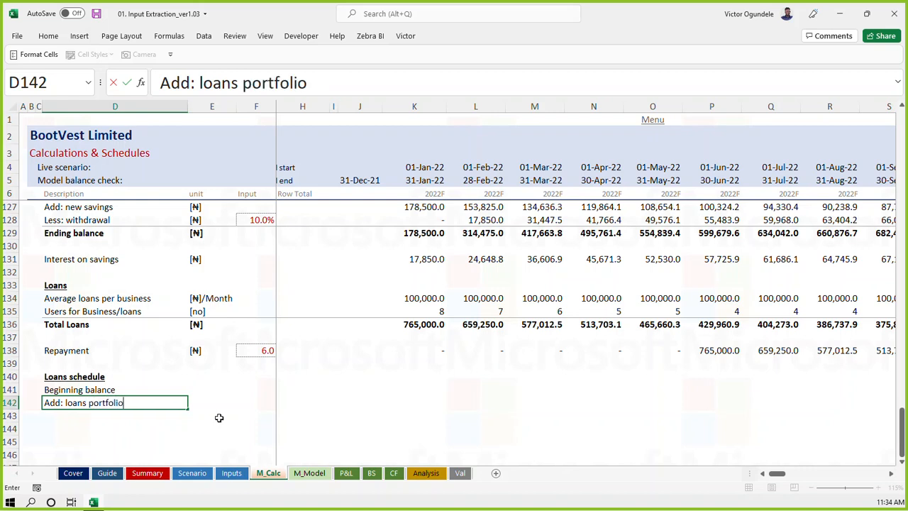
key("Return")
Add the deduction labels "Less: repayment" in D143 and "Less: Provision for NPL" in D144
type("Les")
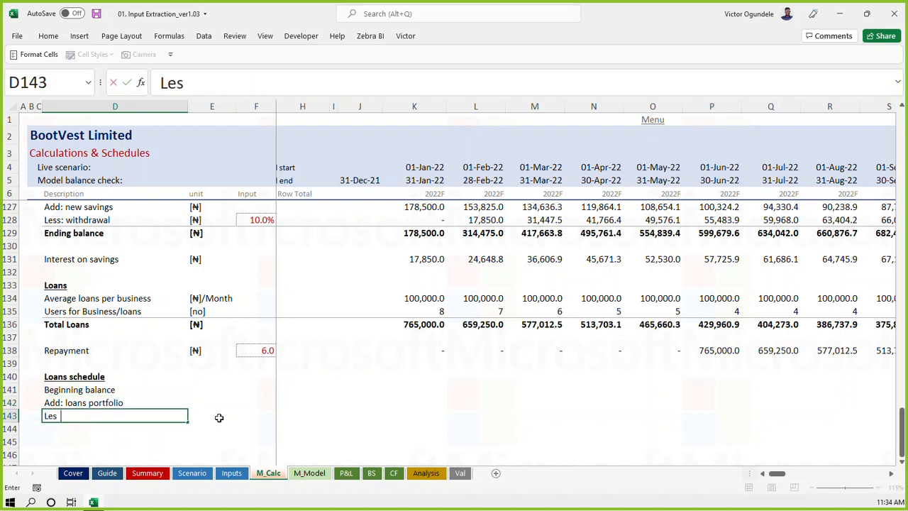
type("s: repayment")
key("Return")
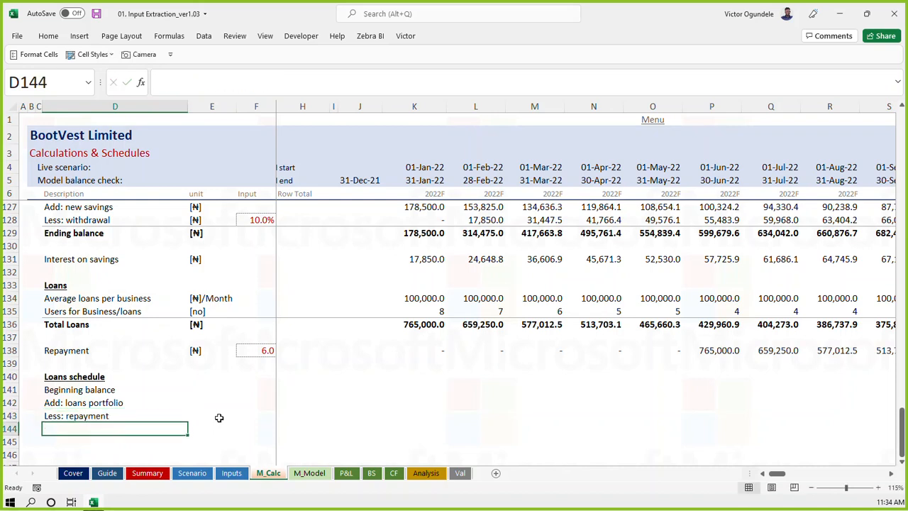
type("Less:")
key("BackSpace")
key("BackSpace")
key("BackSpace")
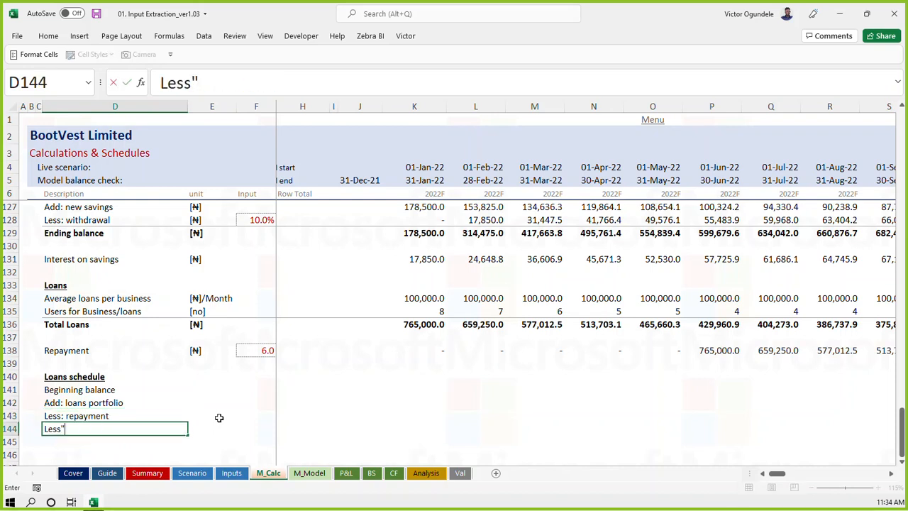
type(": Provision for NPL")
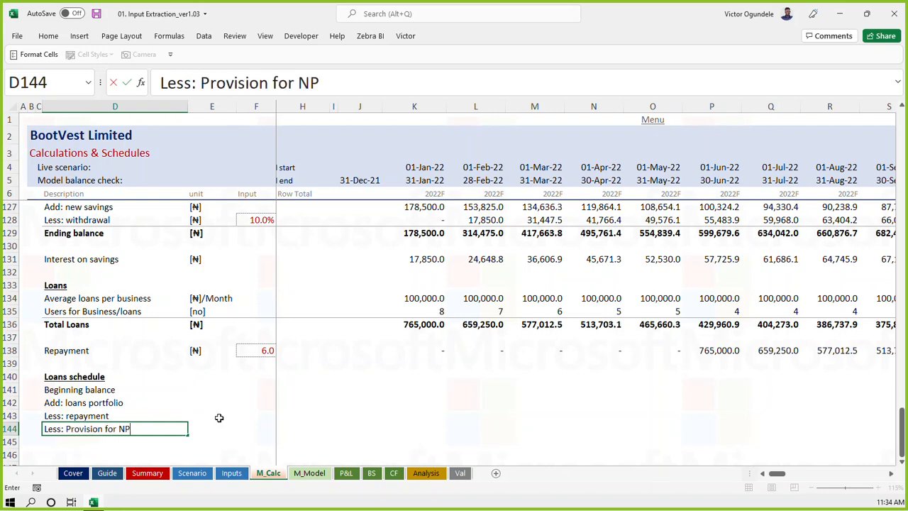
key("Return")
Label the closing row of the loans schedule "Ending balance" in D145 and save the workbook
key("Return")
key("Up")
type("E")
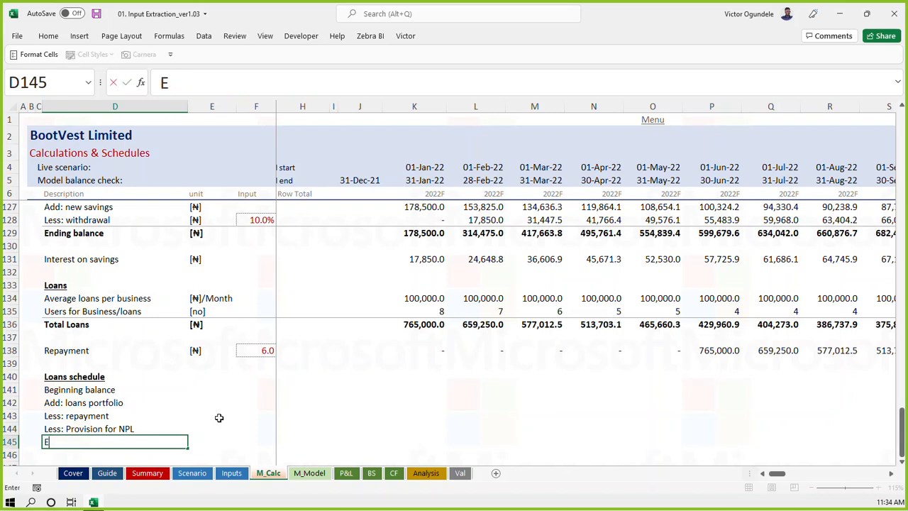
type("nding balance")
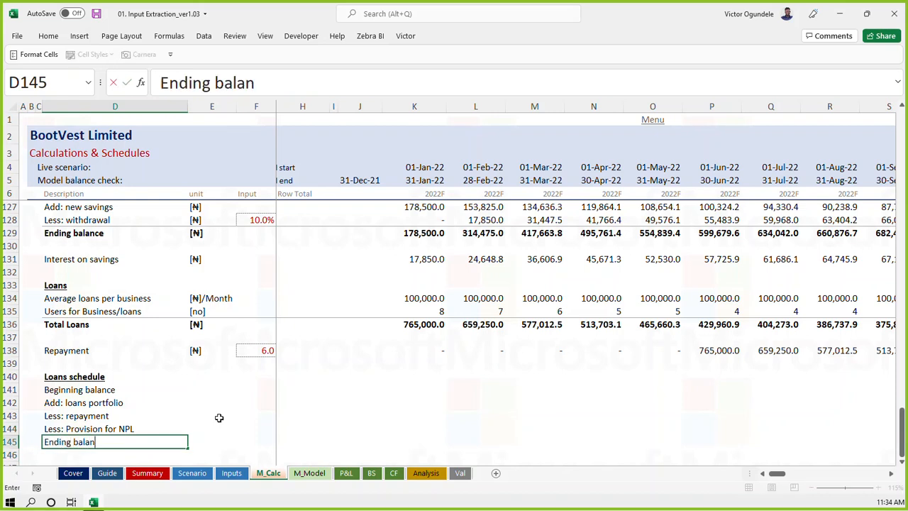
key("ctrl+s")
Copy the [₦] unit from the Repayment row in E138 to the loans schedule rows E141:E145
key("Down")
key("Up")
key("Up")
key("Up")
key("Up")
key("Up")
key("Right")
key("super+v")
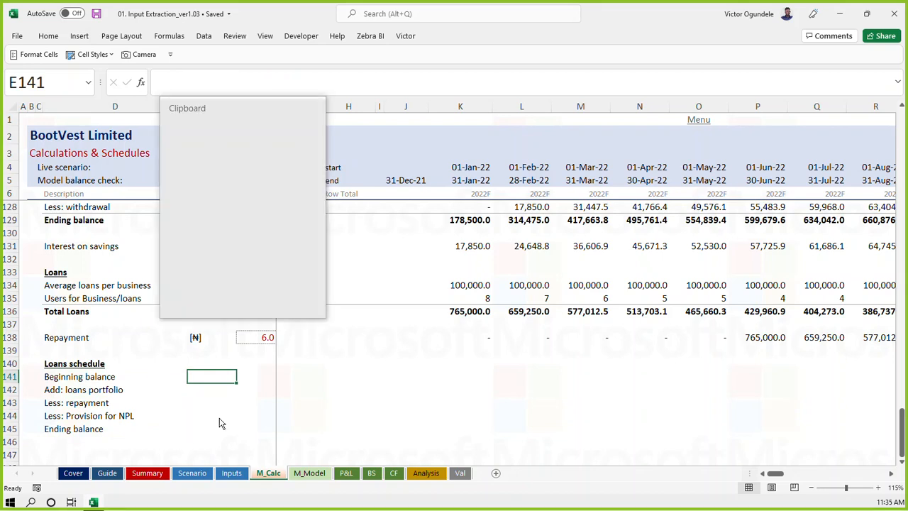
key("Escape")
key("Up")
key("Up")
key("Up")
key("ctrl+c")
key("Down")
key("Down")
key("Down")
key("Down")
key("shift+Up")
key("shift+Down")
key("shift+Down")
key("shift+Down")
key("ctrl+v")
Change the label in D142 to "Add: loans disbursed"
key("Left")
key("Down")
key("F2")
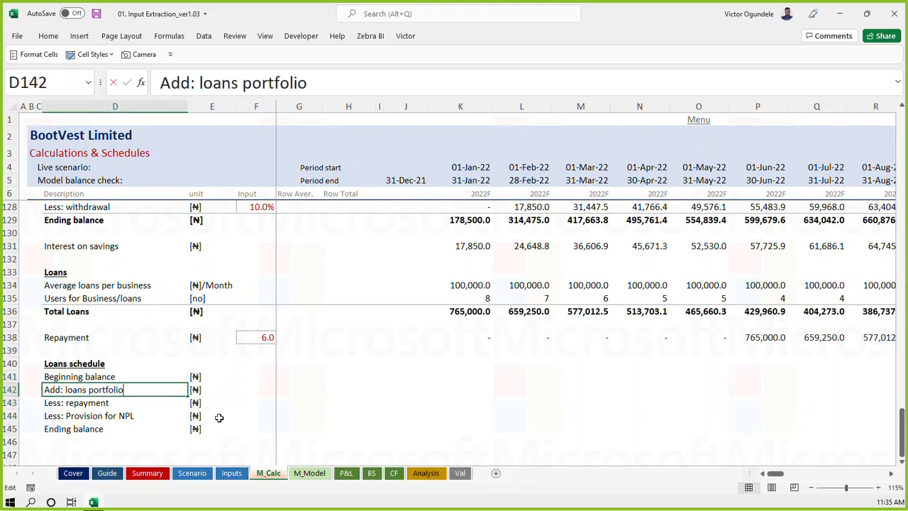
key("BackSpace")
key("BackSpace")
key("BackSpace")
key("BackSpace")
key("BackSpace")
key("BackSpace")
type("disbursed")
key("Tab")
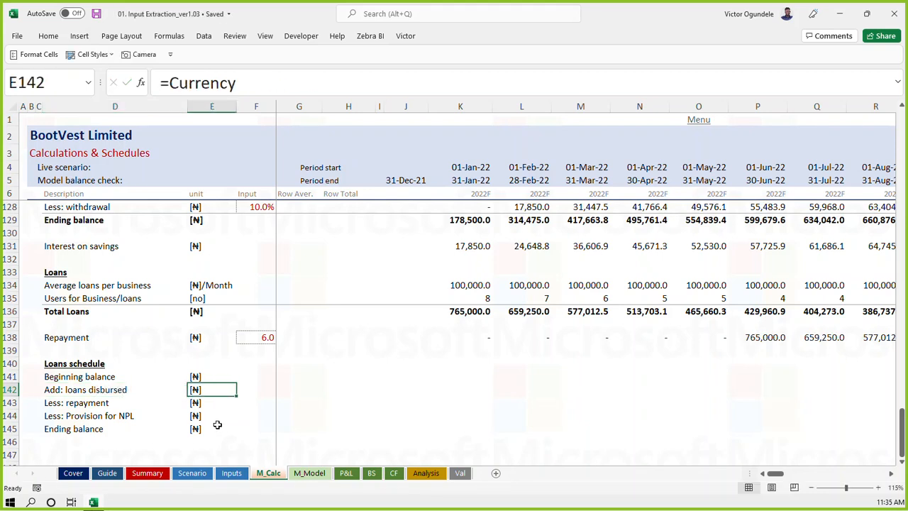
Apply the SubTotal cell style to the loans schedule's Ending balance row across D145:K145
scroll(267, 388, "down", 2)
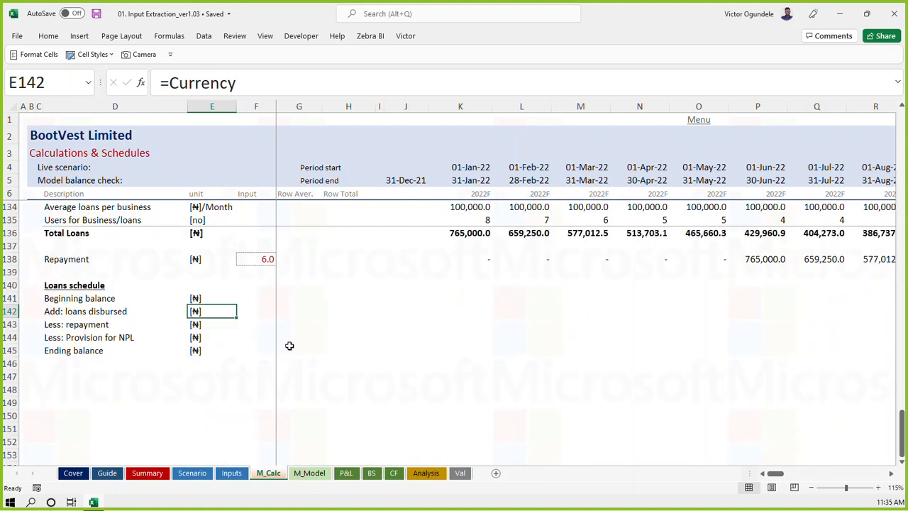
scroll(316, 311, "down", 1, "ctrl")
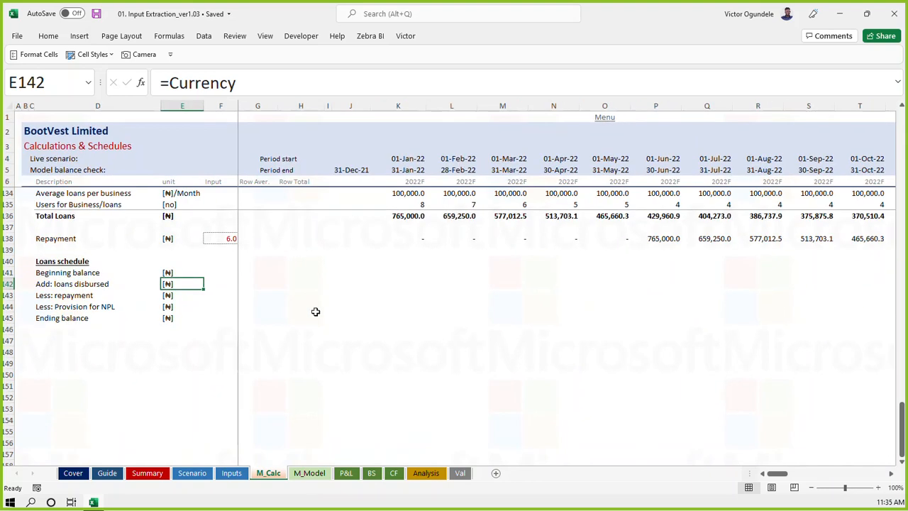
scroll(250, 264, "up", 2)
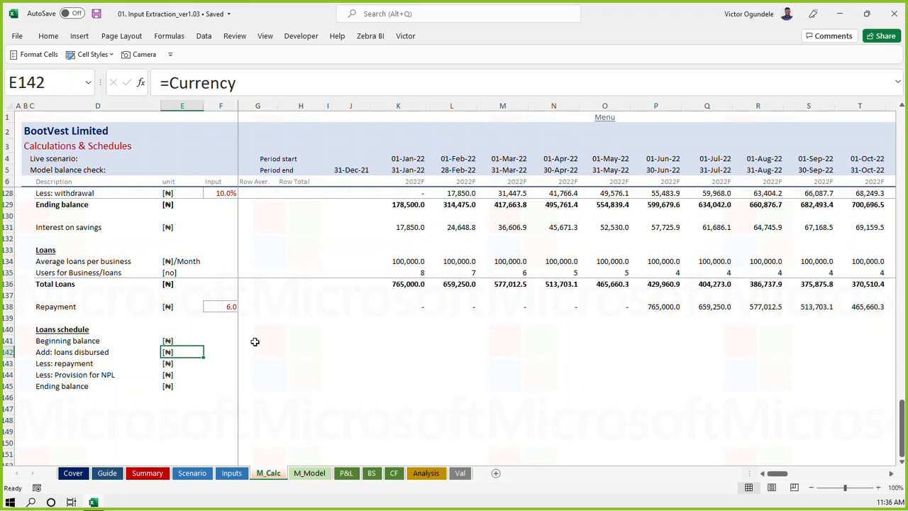
key("Down")
key("Down")
key("Down")
key("Left")
key("shift+Right")
key("shift+Right")
key("shift+Right")
key("shift+Right")
key("shift+Right")
key("shift+Right")
key("shift+Right")
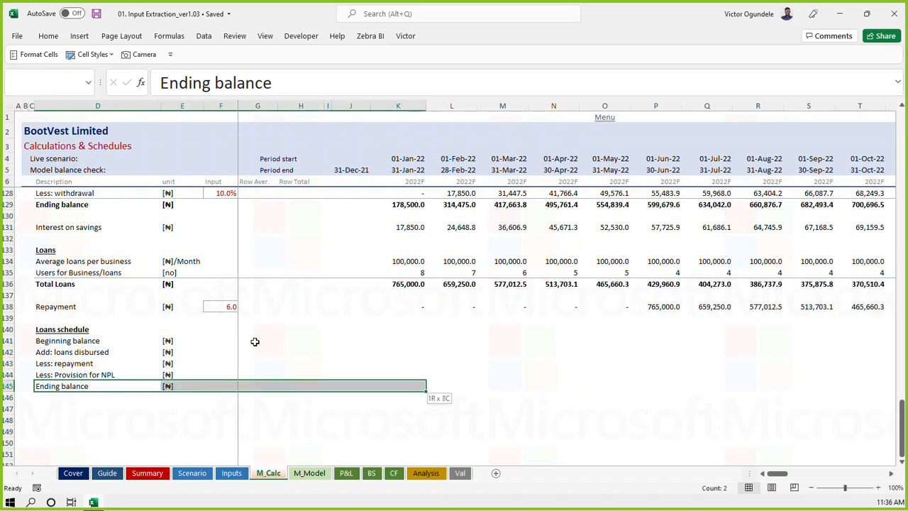
key("alt+2")
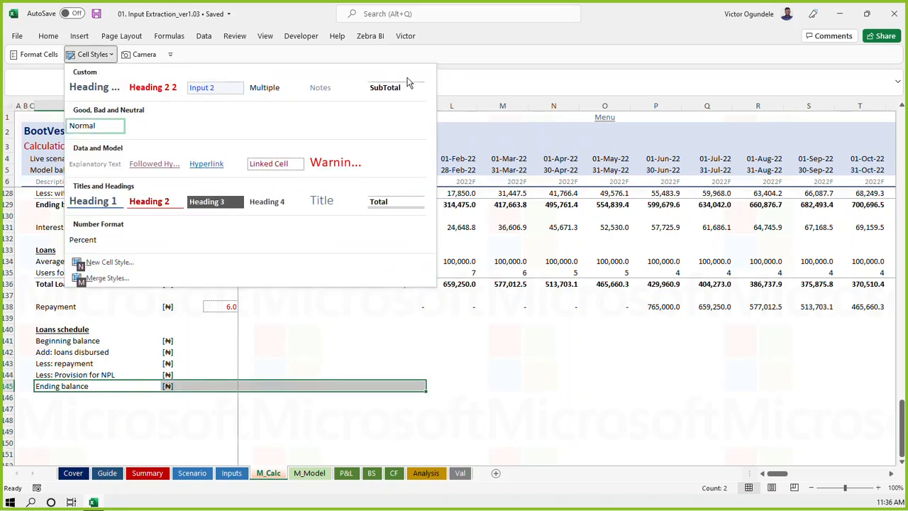
left_click(390, 86)
Link the January 2022 loans beginning balance in K141 to the prior period's ending balance with =J145
left_click(401, 343)
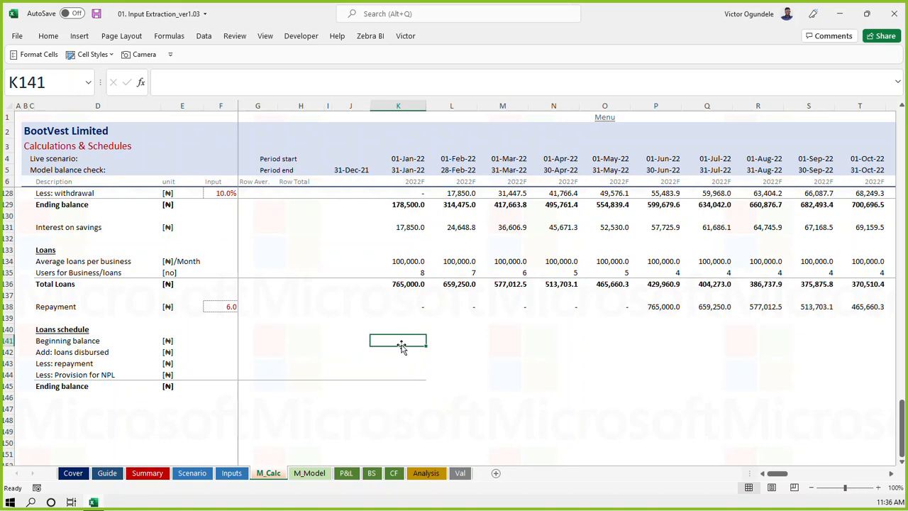
type("=")
key("Down")
key("Down")
key("Down")
key("Left")
key("Down")
key("Return")
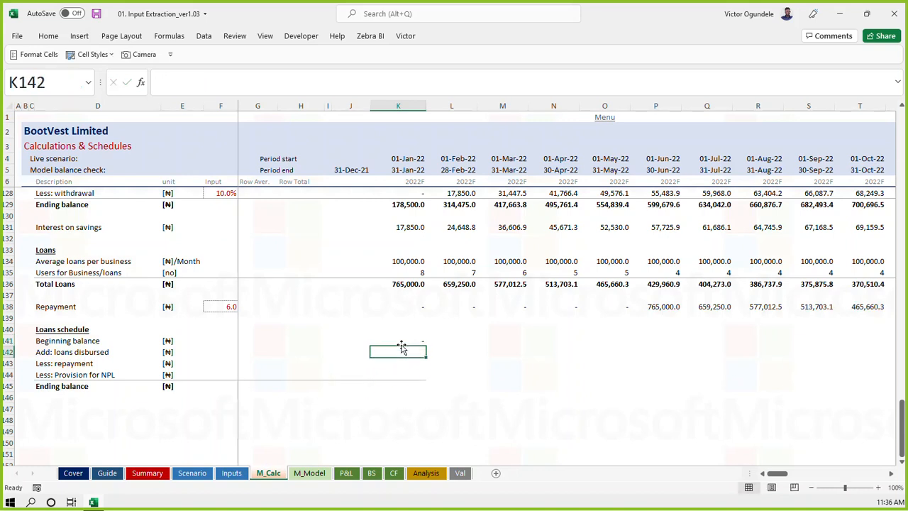
Link the January 2022 loans disbursed in K142 to Total Loans with =K136
type("=")
key("Up")
key("Up")
key("Up")
key("Up")
key("Up")
key("Up")
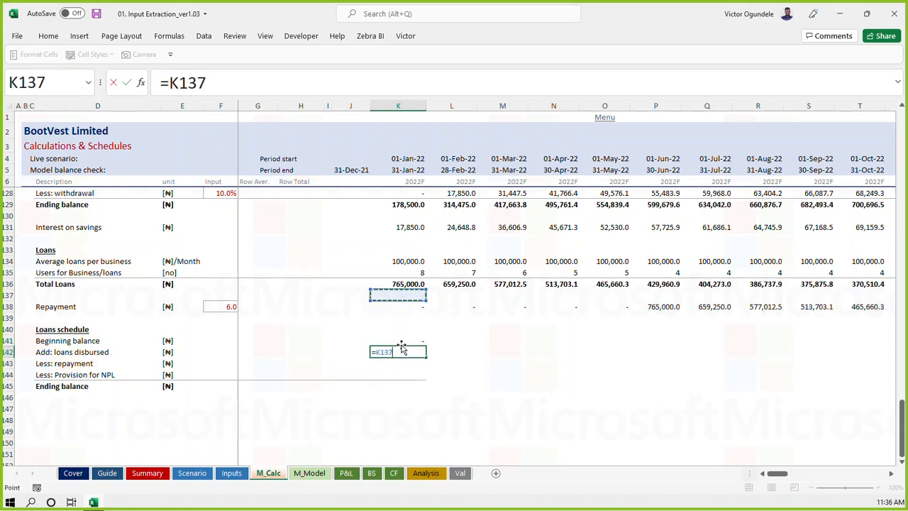
key("ctrl+Return")
Link the January 2022 loans schedule repayment in K143 to the Repayment row with =K138
key("Down")
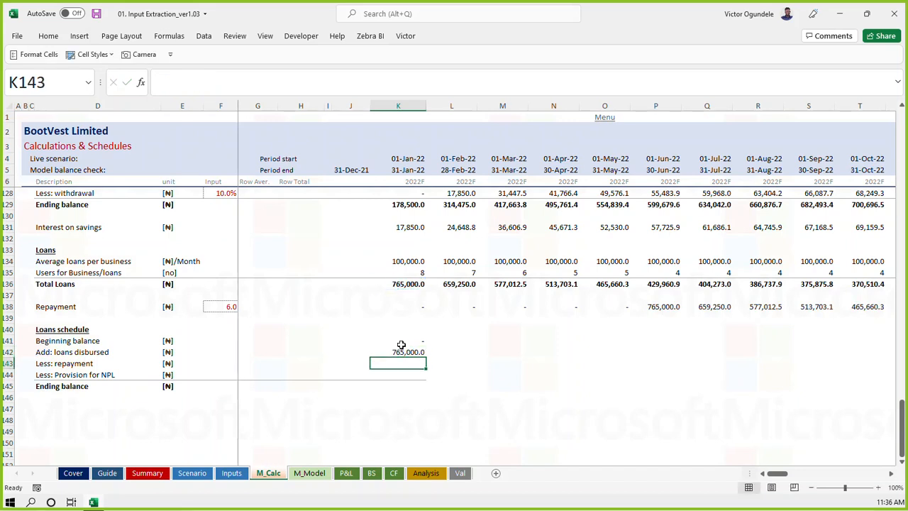
type("=")
key("Up")
key("Up")
key("Up")
key("Up")
key("Up")
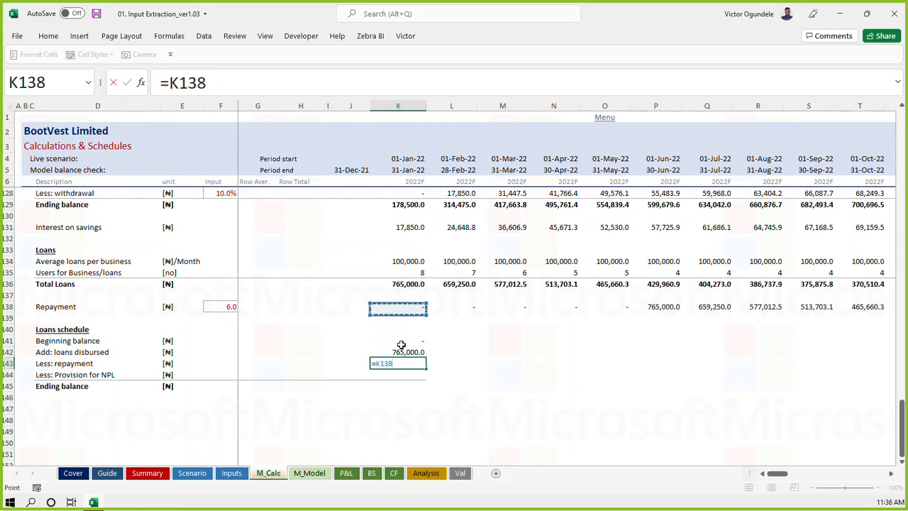
key("ctrl+Return")
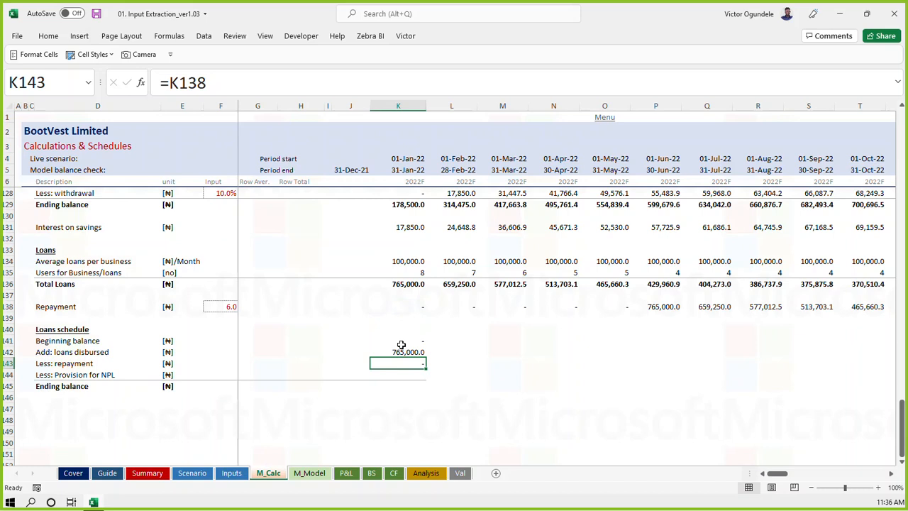
Link F144 on the Provision for NPL row to the provision percentage with =Inputs!F101
key("Down")
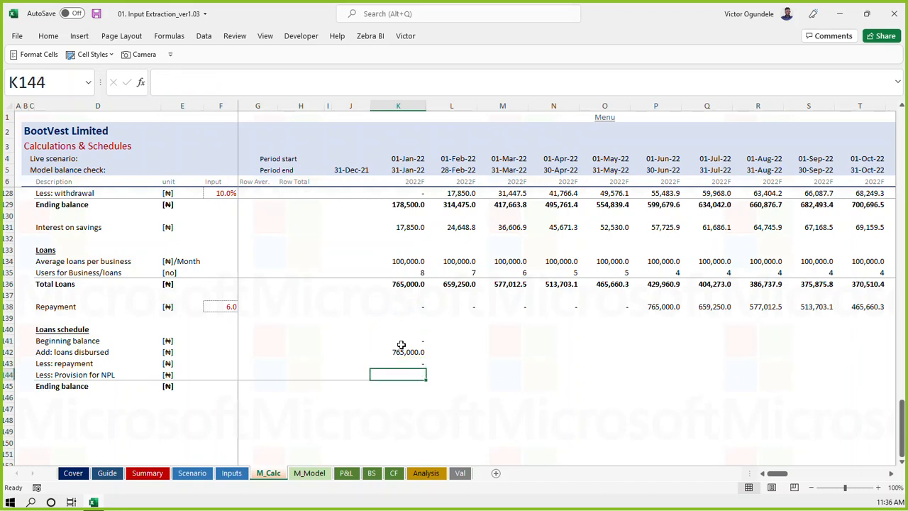
key("Left")
key("Left")
key("Left")
key("Left")
key("Left")
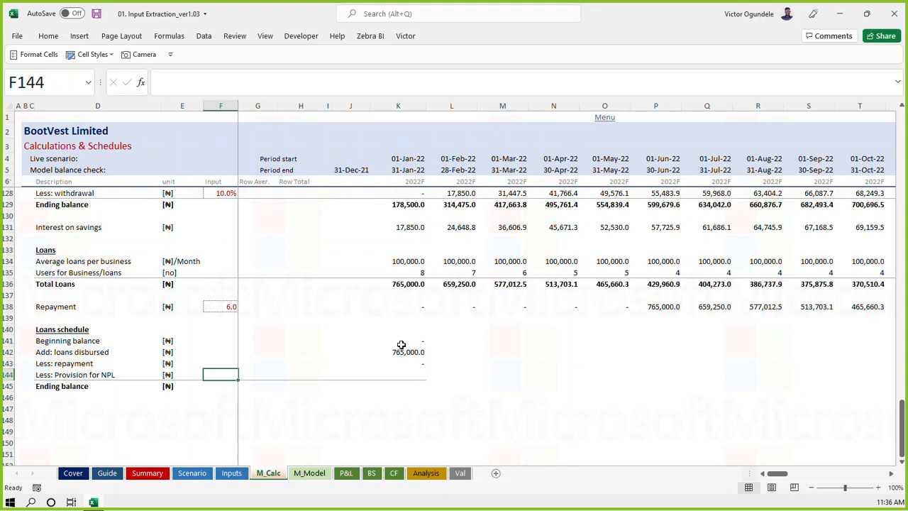
type("=")
key("ctrl+Page_Up")
left_click(219, 365)
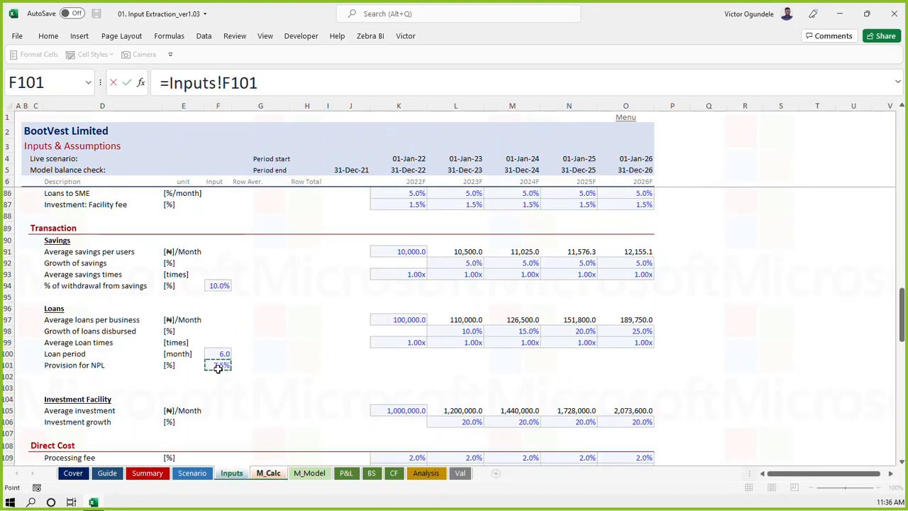
key("Return")
Apply the Percent and Linked Cell styles to the NPL provision rate in F144
left_click(92, 54)
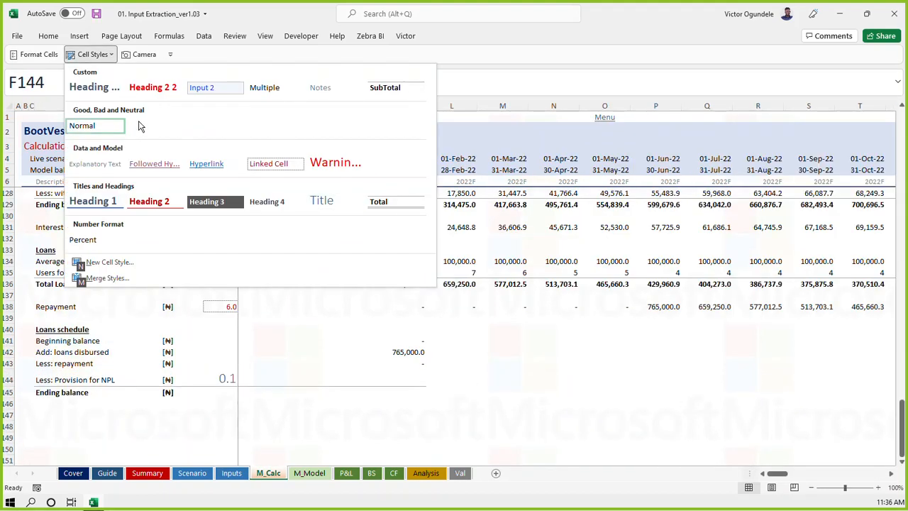
left_click(91, 242)
key("alt+2")
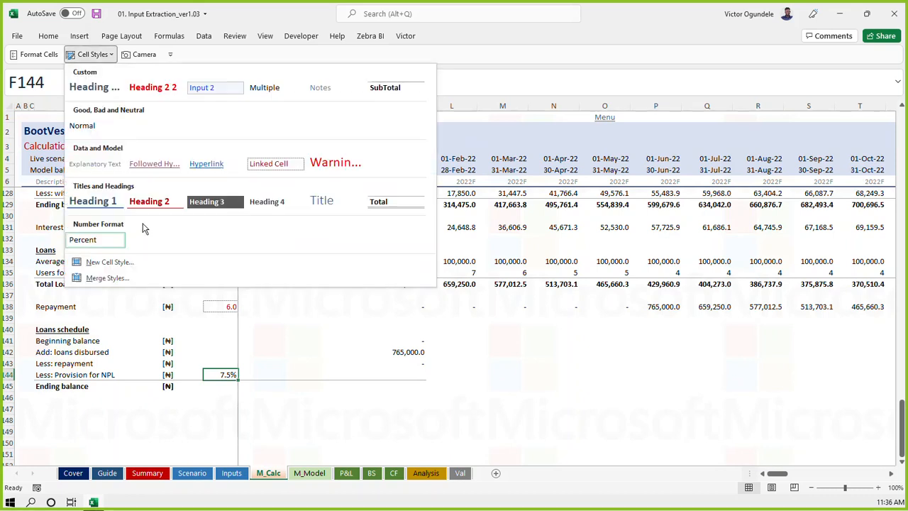
left_click(285, 164)
Calculate the January 2022 NPL provision in K144 with =J145*$F$144
key("Right")
key("Right")
key("Right")
key("Right")
key("Right")
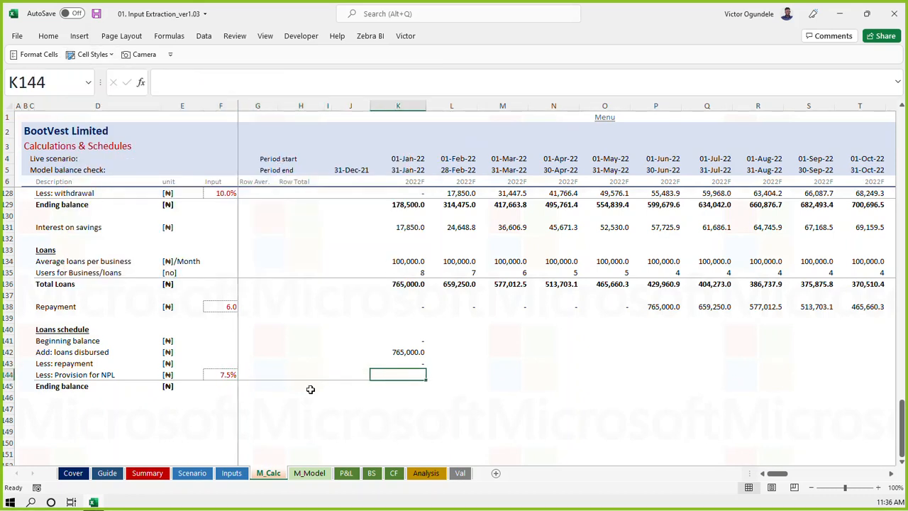
type("=")
key("Left")
key("Down")
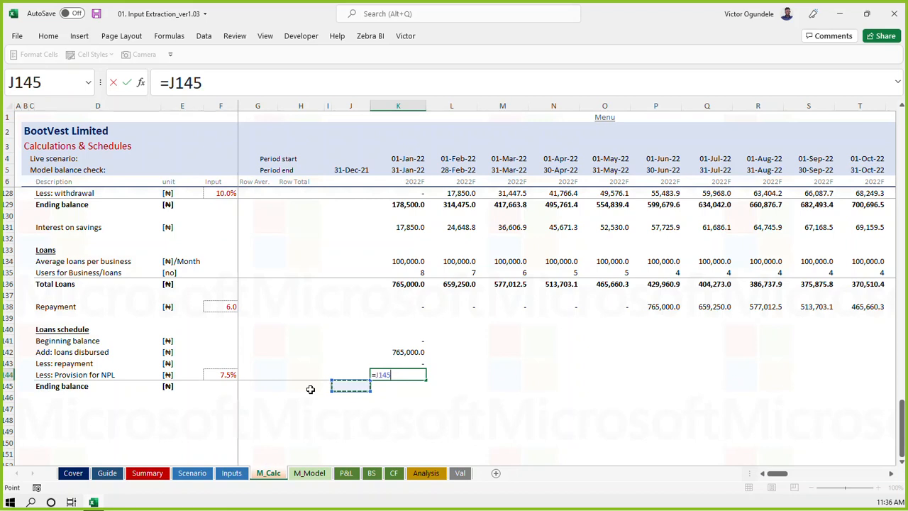
type("*")
key("Left")
key("Left")
key("Left")
key("Left")
key("Left")
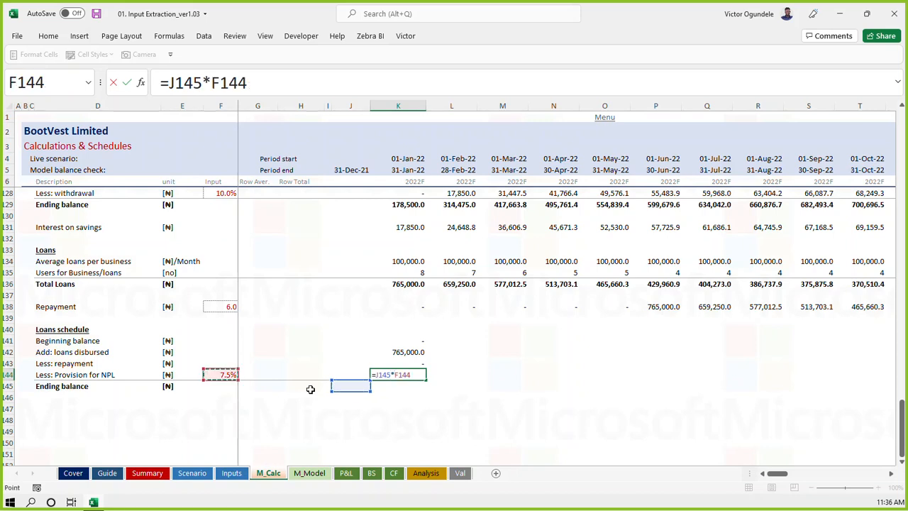
key("F4")
key("Return")
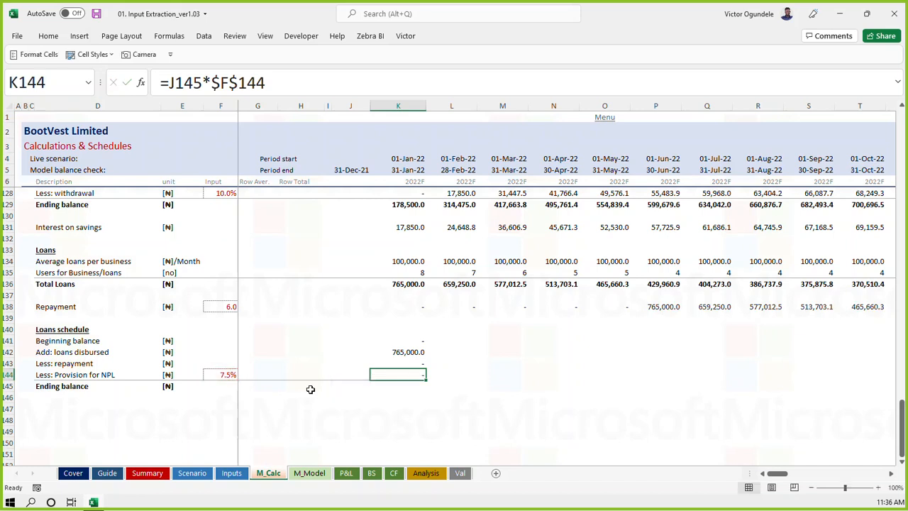
Calculate the January 2022 loans ending balance in K145 with =K141+K142-K143-K144
key("Down")
key("Down")
key("Up")
key("Up")
key("Up")
key("Down")
key("Down")
key("Down")
key("Down")
key("Down")
key("Down")
key("Down")
key("Up")
key("Up")
key("Up")
key("Up")
key("Up")
key("Up")
type("=")
key("Up")
key("Up")
key("Up")
key("Up")
type("+")
key("Up")
key("Up")
key("Up")
type("-")
key("Up")
key("Up")
type("-")
key("Up")
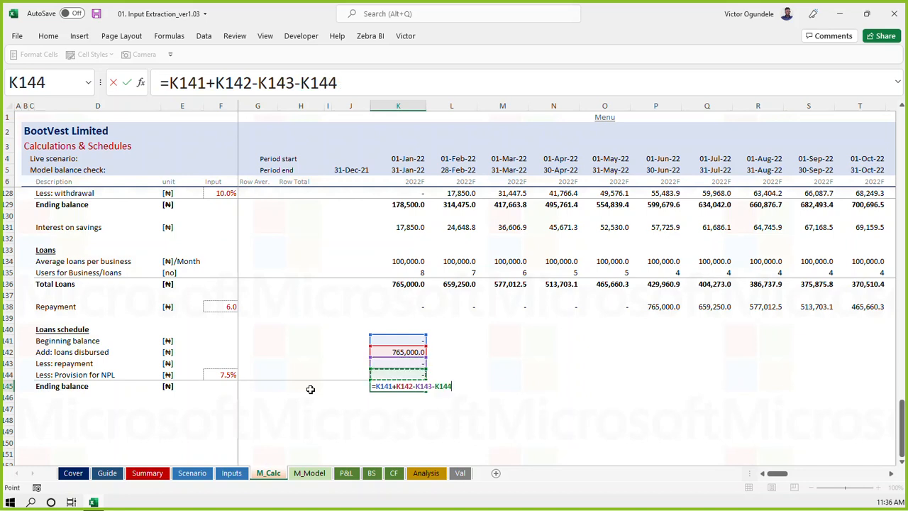
key("ctrl+Return")
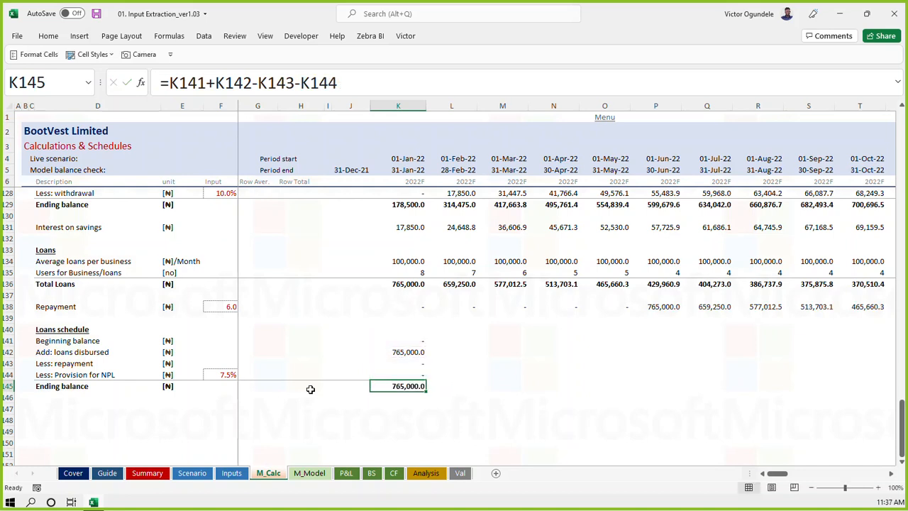
Fill the loans schedule formulas in K141:K145 across all monthly columns through December 2026 in column BR
key("Up")
key("Up")
key("Up")
key("Up")
key("shift+Down")
key("shift+Down")
key("shift+Down")
key("shift+Down")
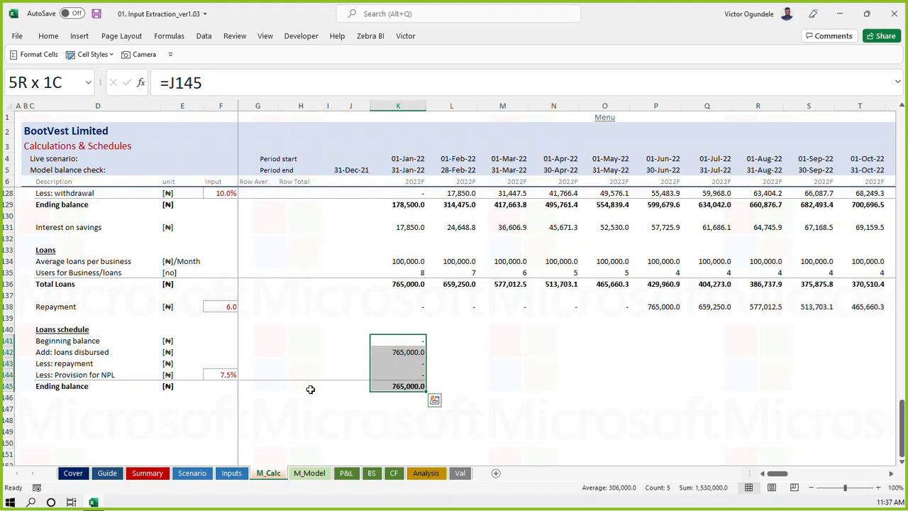
key("ctrl+shift+Right")
key("ctrl+r")
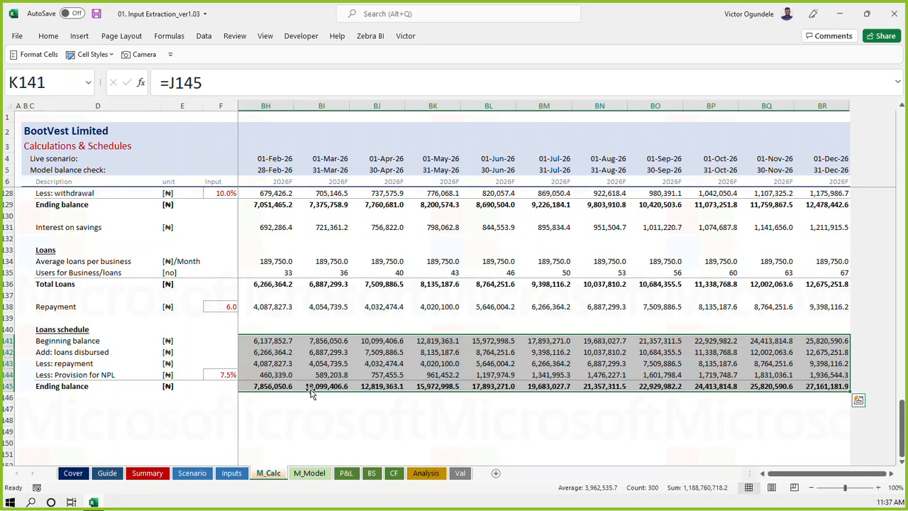
Save the workbook and return to the January and February 2022 columns of the loans schedule
key("Left")
key("Down")
key("Down")
key("ctrl+s")
key("Down")
key("Down")
key("Right")
key("Right")
key("Right")
key("Left")
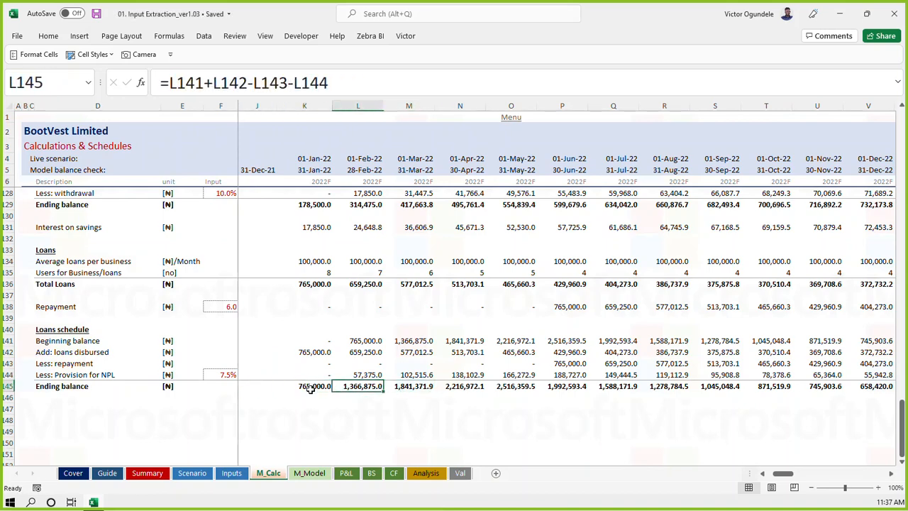
Look over the first months of the loans schedule and go to D147, two rows below the ending balance
key("Down")
key("Down")
key("Down")
key("Down")
key("Down")
key("Down")
key("Down")
key("Down")
key("Down")
key("Up")
key("Up")
key("Up")
key("Up")
key("Up")
key("Up")
key("Up")
key("Left")
key("Up")
key("Up")
key("Up")
key("Up")
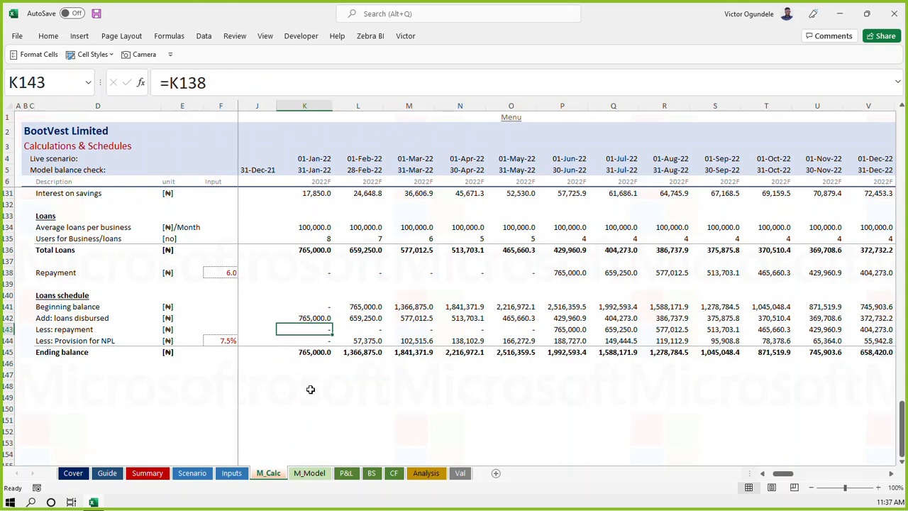
key("Left")
key("Left")
key("Left")
key("Left")
key("Left")
key("Left")
key("Left")
key("Left")
key("Left")
key("Down")
key("Down")
key("Down")
key("Right")
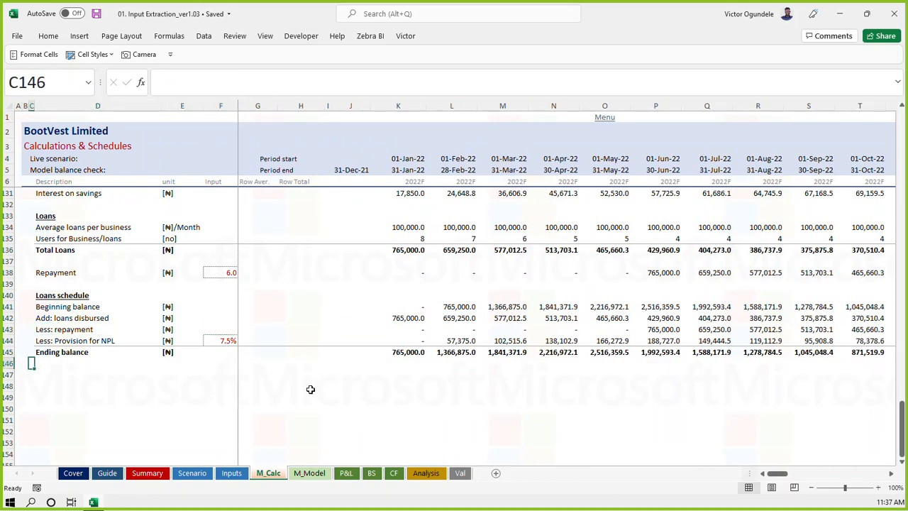
key("Right")
key("Down")
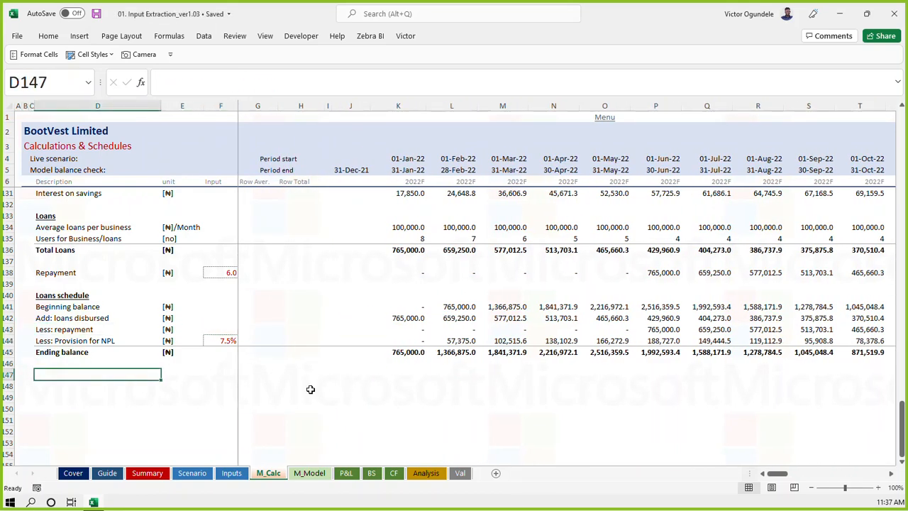
type("=Interes i")
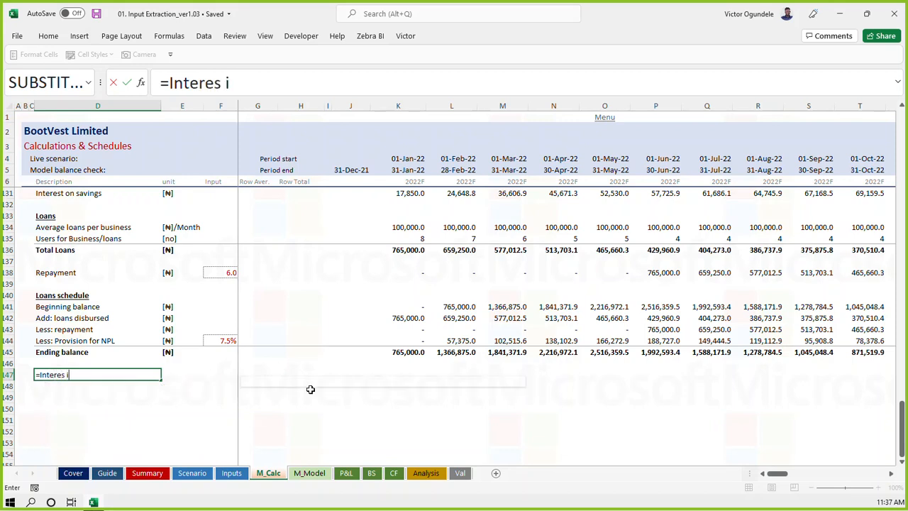
type("ncome")
key("Tab")
key("Left")
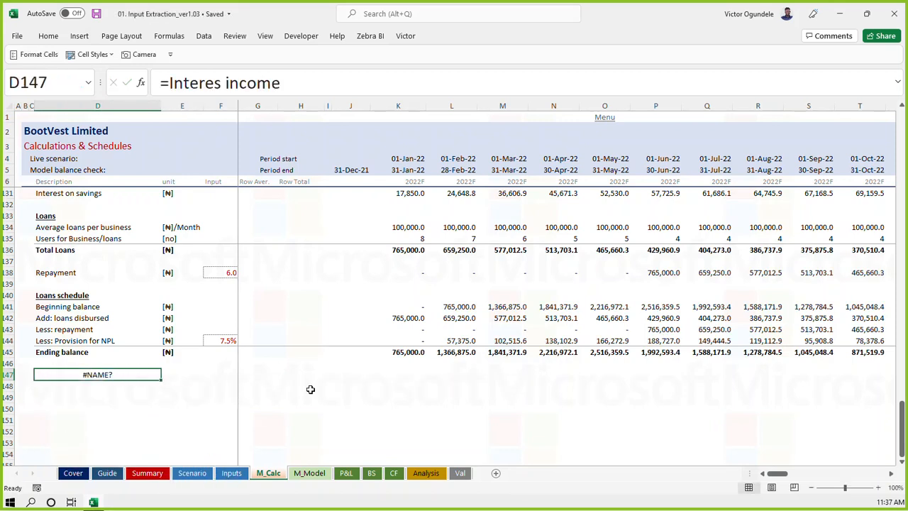
Label row 147 "Interest Income" in D147 and copy the [₦] unit from E142 into E147
key("BackSpace")
type("Interest Income")
key("Tab")
key("Up")
key("Up")
key("Up")
key("Up")
key("Up")
key("ctrl+c")
key("Down")
key("Down")
key("Down")
key("Down")
key("Down")
key("ctrl+v")
Calculate the January 2022 interest income in K147 with =AVERAGE(J145:K145)*K115
key("Right")
key("Right")
key("Right")
key("Right")
key("Right")
key("Right")
key("Escape")
type("=aver")
key("Tab")
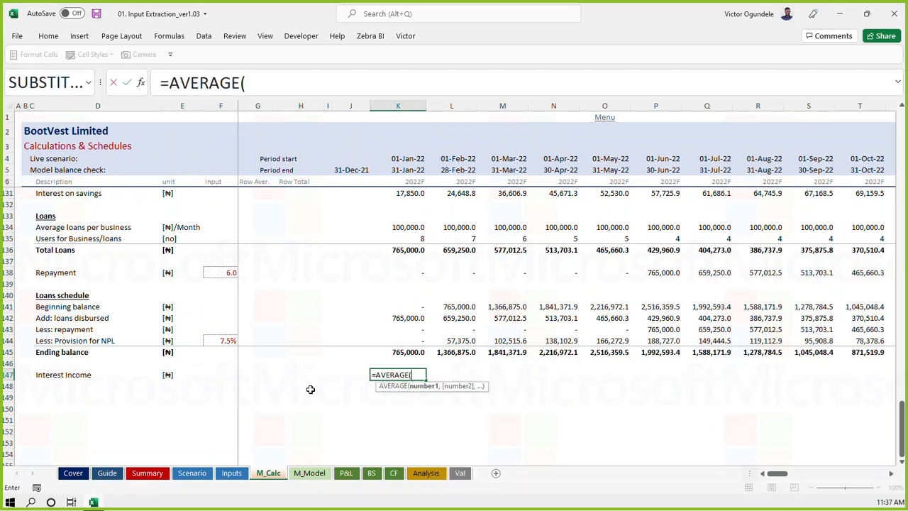
key("Up")
key("Up")
key("Left")
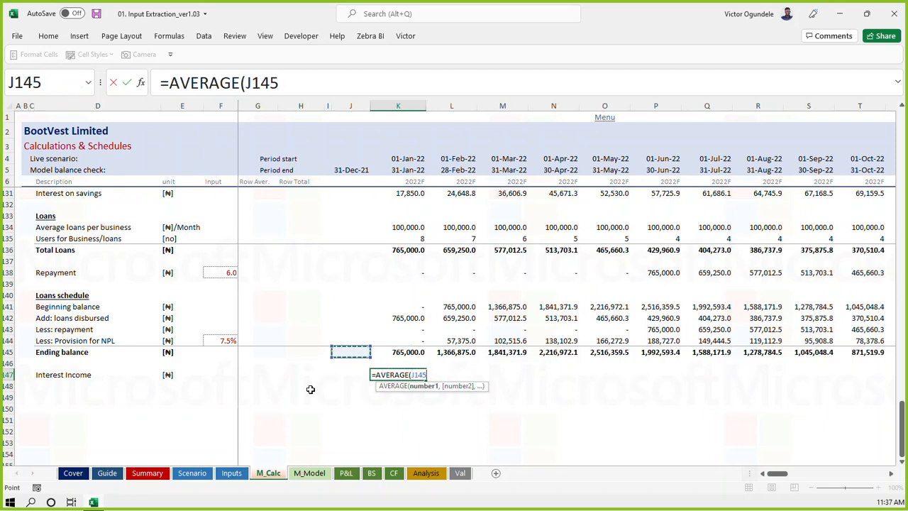
key("shift+Right")
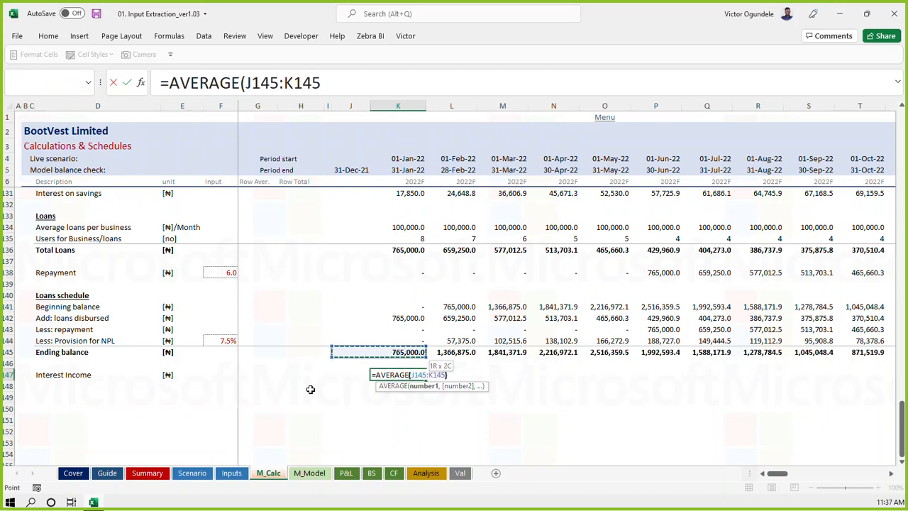
type(")")
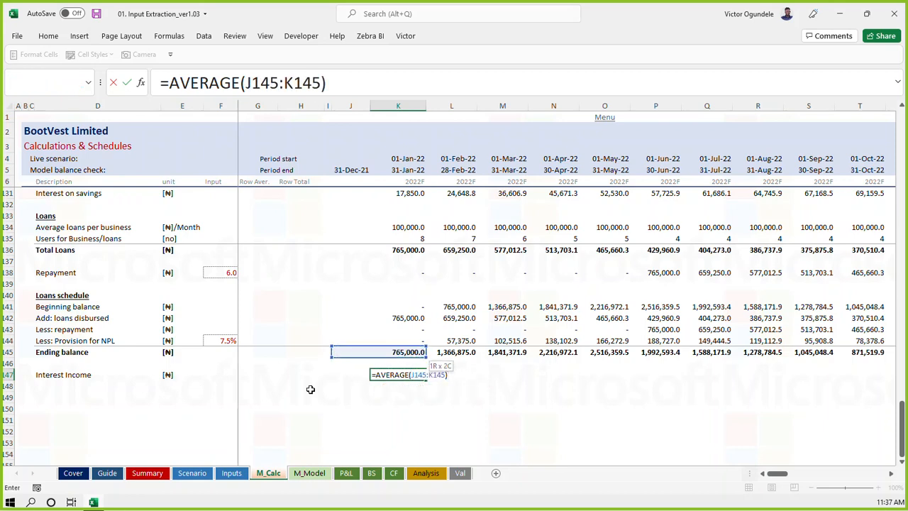
type("*")
key("Up")
key("Up")
key("Up")
key("Up")
key("Up")
key("Up")
key("Up")
key("Up")
key("Up")
key("Up")
key("Up")
key("Up")
key("Up")
key("Up")
key("Up")
key("Up")
key("Up")
key("Up")
key("Up")
key("Up")
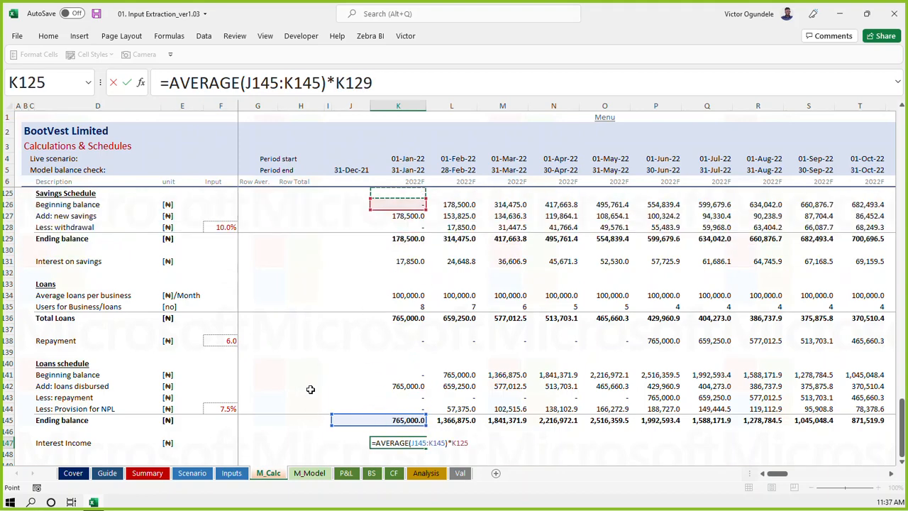
key("Up")
key("Up")
key("Up")
key("Up")
key("Up")
key("Up")
key("Up")
key("Up")
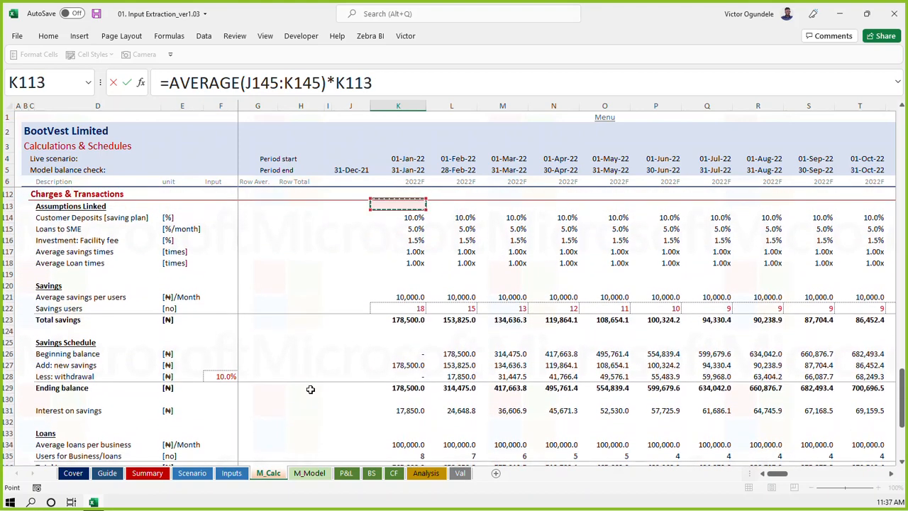
key("Down")
key("Down")
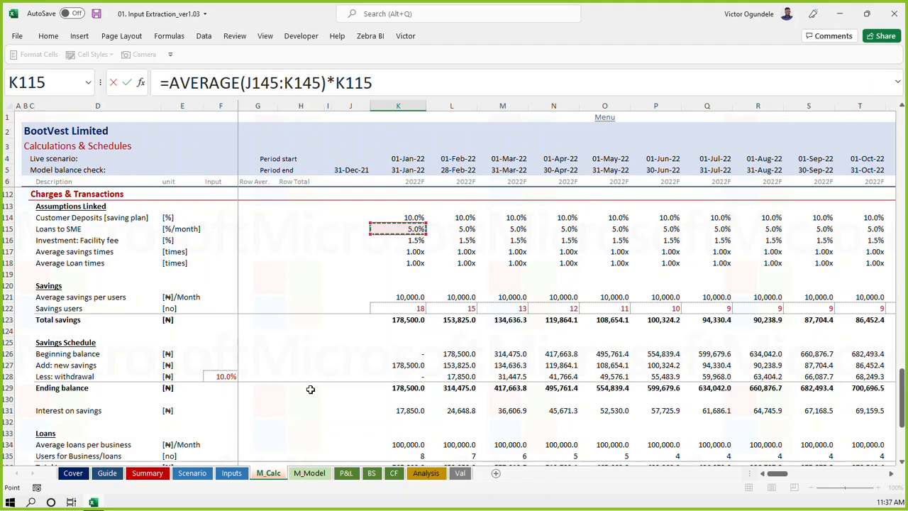
key("Return")
key("Return")
Fill the interest income formula in K147 across to December 2026 in column BR and save the workbook
key("Up")
key("Up")
key("ctrl+shift+Right")
key("ctrl+r")
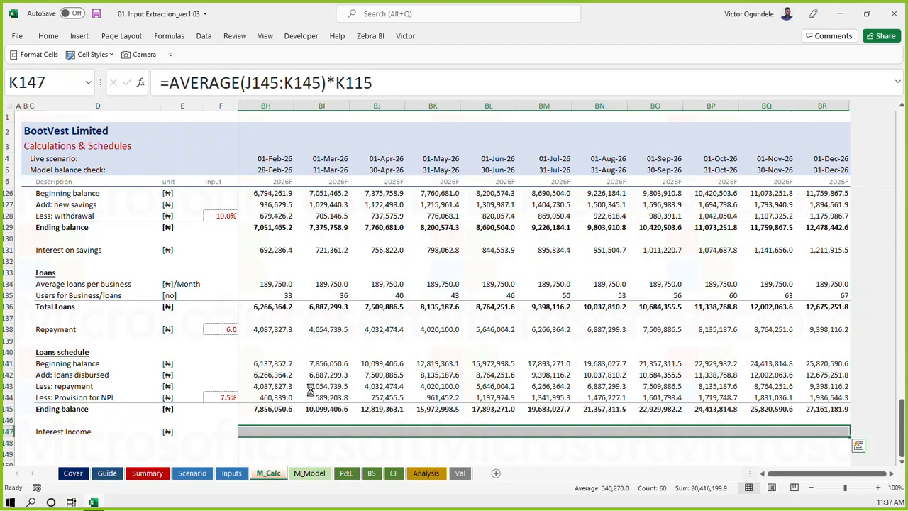
key("ctrl+s")
Add the heading "Total Interest Income" in D149 and make it bold and underlined
key("Left")
key("Left")
key("Left")
key("Left")
key("Left")
key("Left")
key("Left")
key("Down")
key("Down")
key("Down")
key("Down")
key("Up")
key("Up")
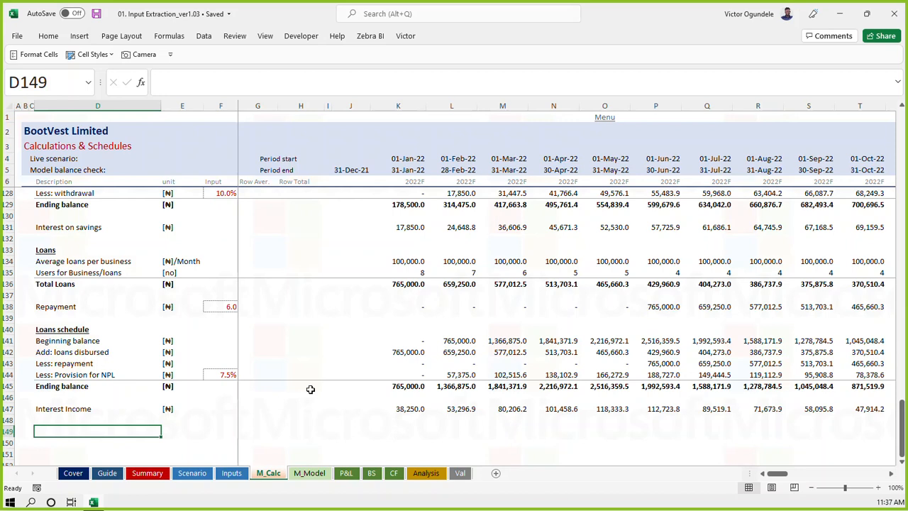
type("Total Int")
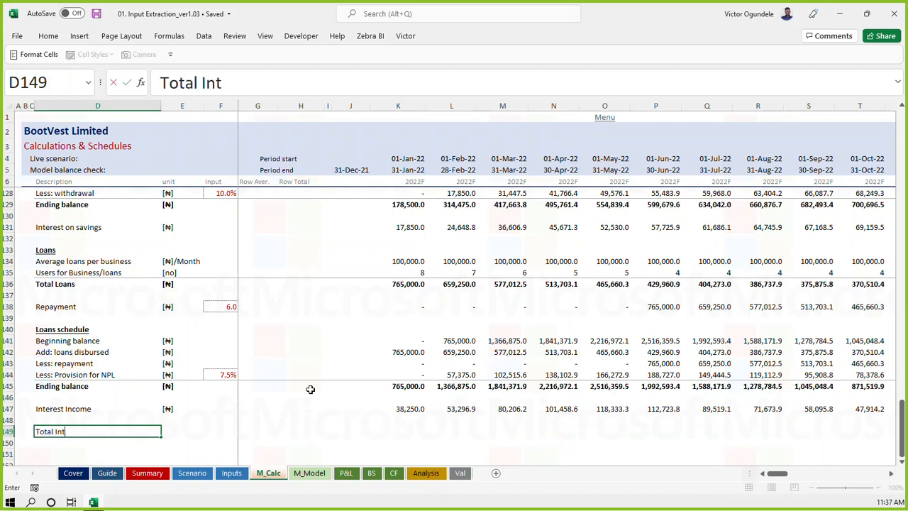
type("erest Income")
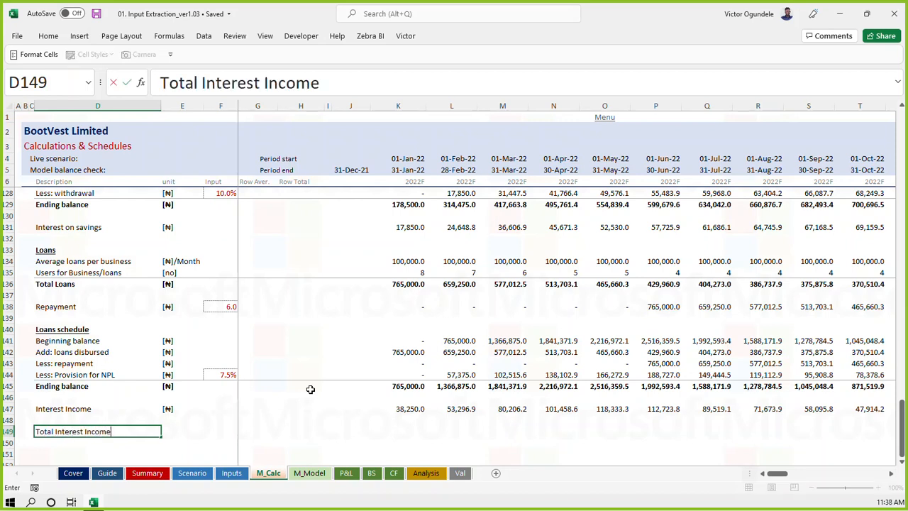
key("ctrl+Return")
key("ctrl+b")
key("ctrl+u")
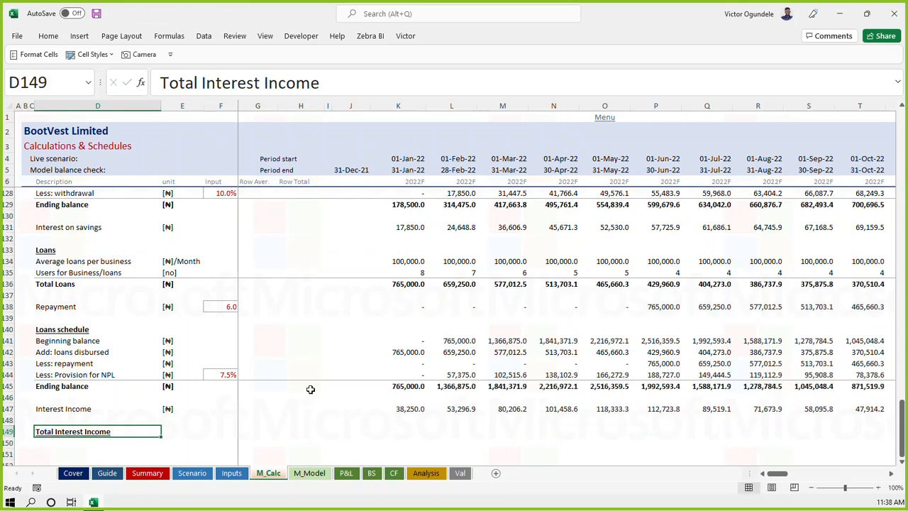
Link the first line under Total Interest Income in D150 to the Interest Income label with =D147
key("Down")
key("Down")
key("Down")
key("Up")
key("Up")
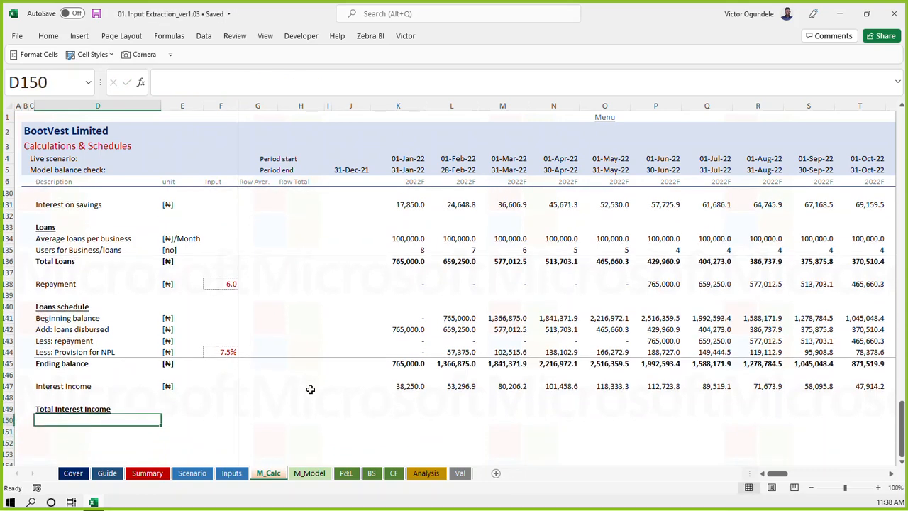
type("=")
key("Up")
key("Up")
key("Up")
key("Up")
key("Down")
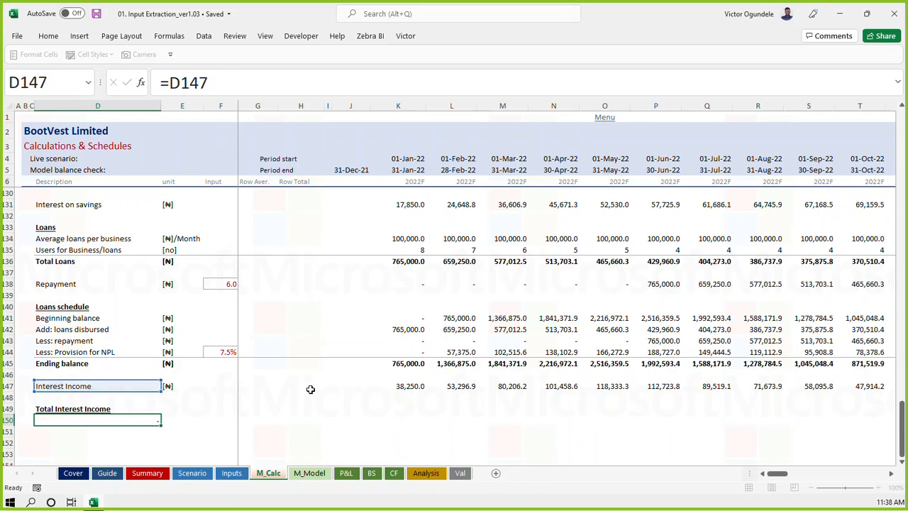
Copy the D150 link into the unit cell E150 and the January 2022 cell K150
key("ctrl+Return")
key("ctrl+c")
key("Right")
key("Right")
key("Right")
key("Right")
key("Right")
key("Right")
key("Right")
key("ctrl+v")
Link the second line under Total Interest Income in D151 to the Interest on savings label with =D131
key("Left")
key("Left")
key("Left")
key("Left")
key("Left")
key("Left")
key("Down")
key("Left")
type("=")
key("Up")
key("Up")
key("Up")
key("Up")
key("Up")
key("Up")
key("Up")
key("Up")
key("Up")
key("Up")
key("Up")
key("Up")
key("Up")
key("Up")
key("Up")
key("Up")
key("Up")
key("Up")
key("Up")
key("Up")
key("ctrl+Return")
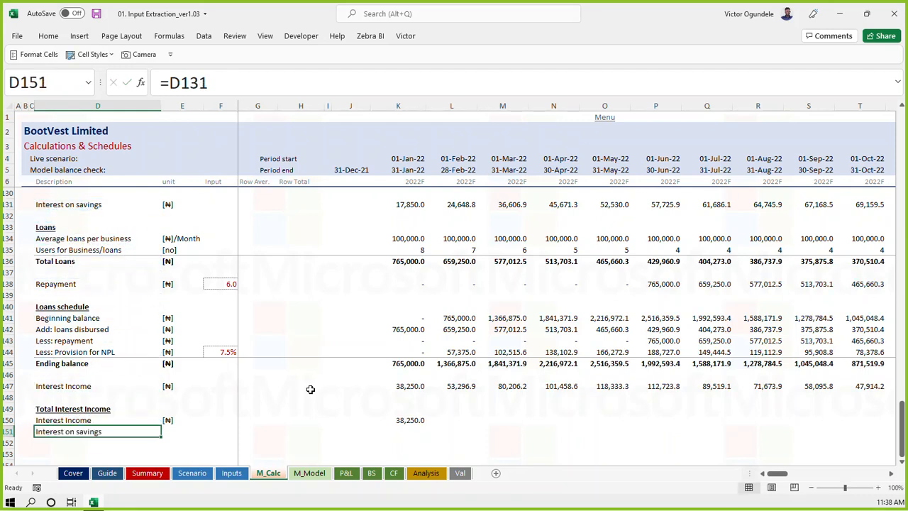
Copy the D151 link into the unit cell E151 and the January 2022 cell K151
key("ctrl+c")
key("Right")
key("ctrl+v")
key("Right")
key("Right")
key("Right")
key("Right")
key("Right")
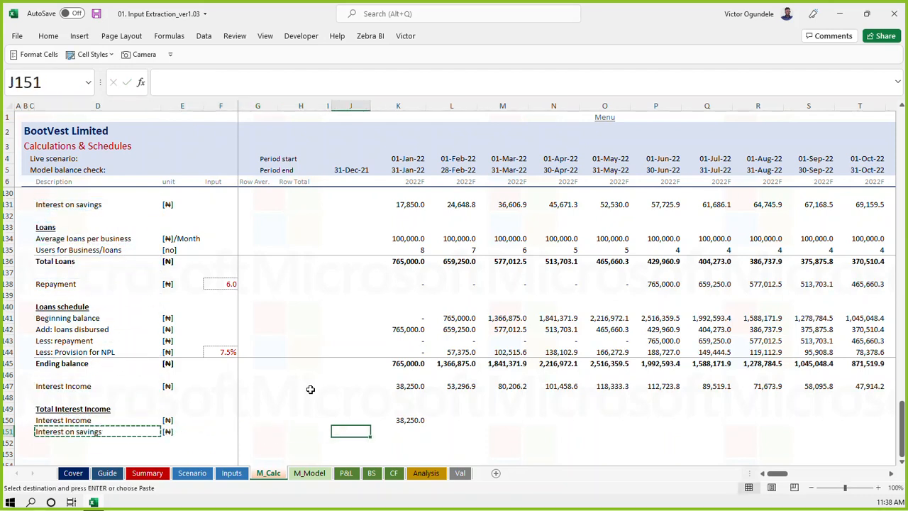
key("Right")
key("ctrl+v")
Enter the label "Net Interest Income" in D152 and save the workbook
key("Down")
key("Home")
key("Right")
key("Right")
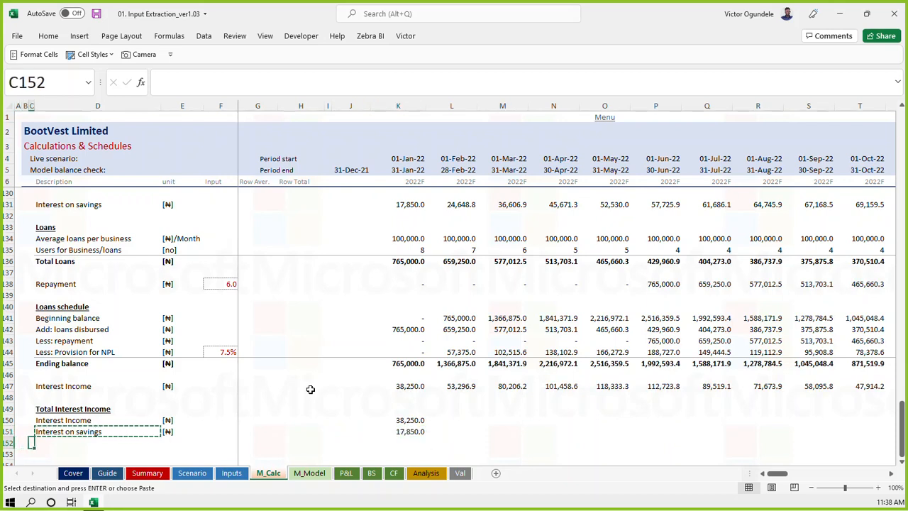
key("Right")
type("Net interes")
key("BackSpace")
key("BackSpace")
key("BackSpace")
key("BackSpace")
key("BackSpace")
key("BackSpace")
type("Interest Income")
key("ctrl+s")
Copy the unit link from E151 down into E152
key("Right")
type("0")
key("Left")
key("Left")
key("Down")
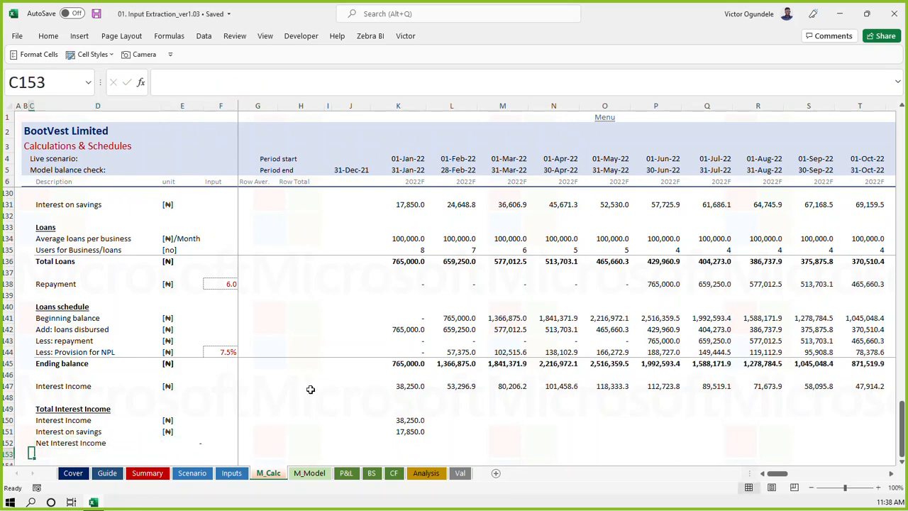
Apply the SubTotal cell style to D152:K152 in the Net Interest Income row
scroll(310, 389, "down", 1)
key("Right")
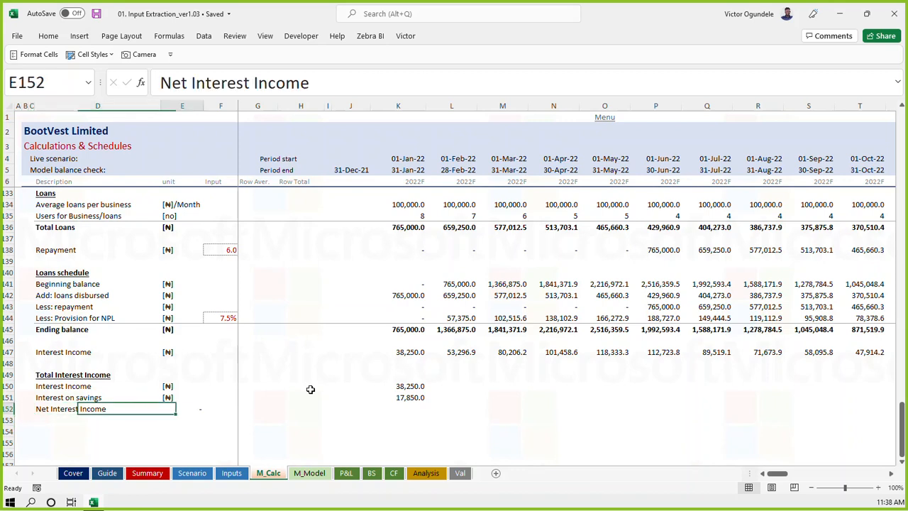
key("Left")
key("shift+Right")
key("shift+Right")
key("shift+Right")
key("shift+Right")
key("shift+Right")
key("shift+Right")
key("shift+Right")
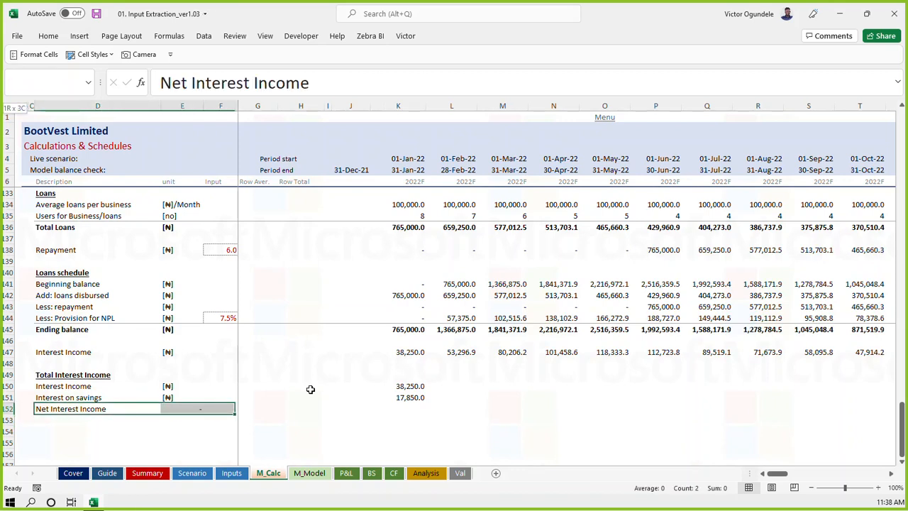
key("alt+2")
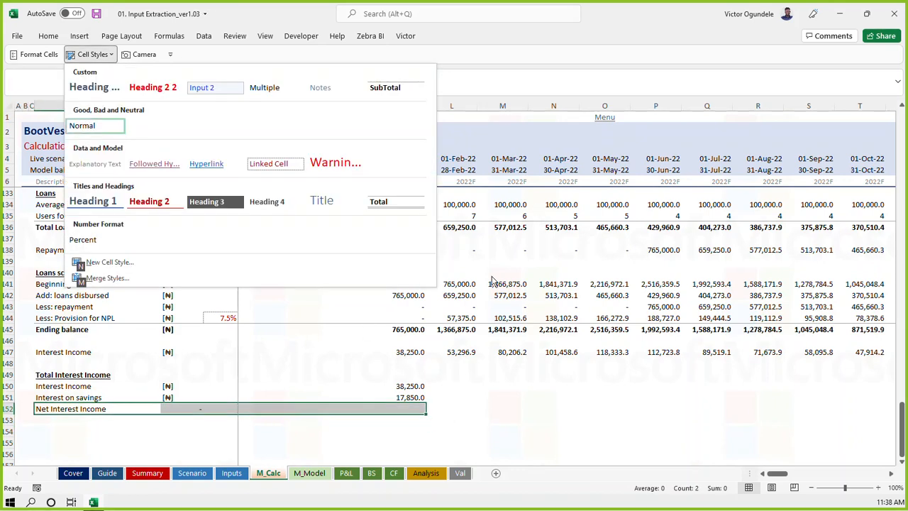
left_click(366, 91)
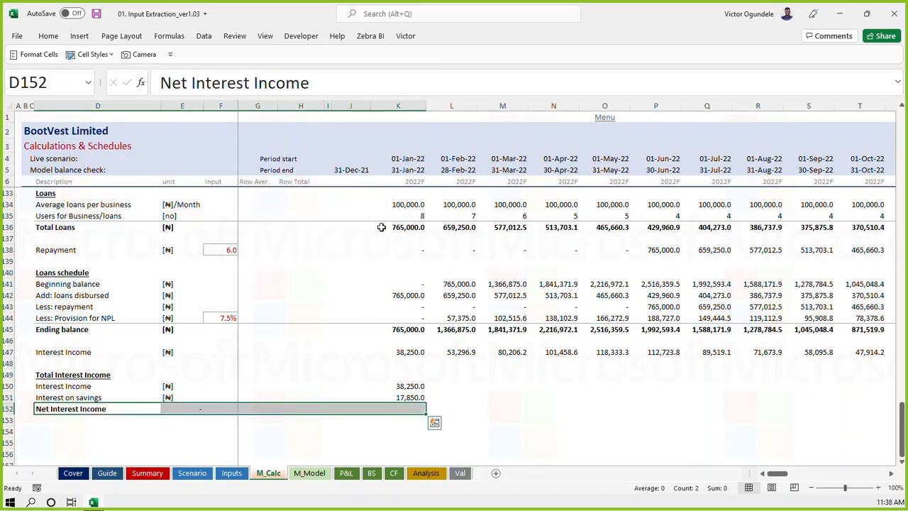
left_click(394, 408)
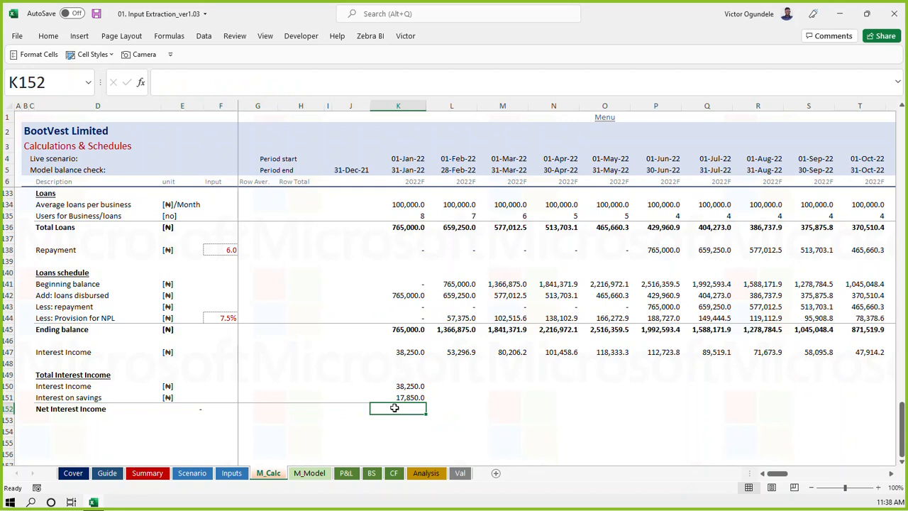
key("Up")
key("Up")
key("Up")
key("Up")
key("Up")
key("Up")
key("Up")
key("Up")
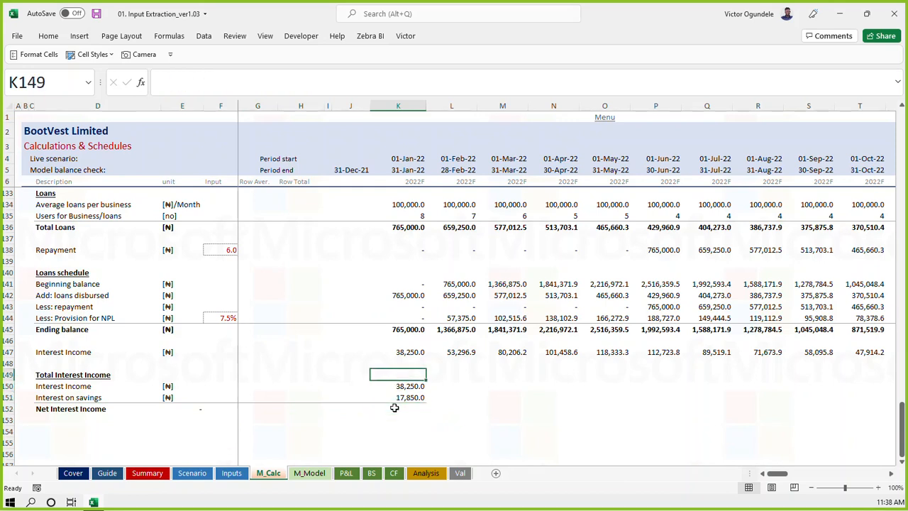
key("Left")
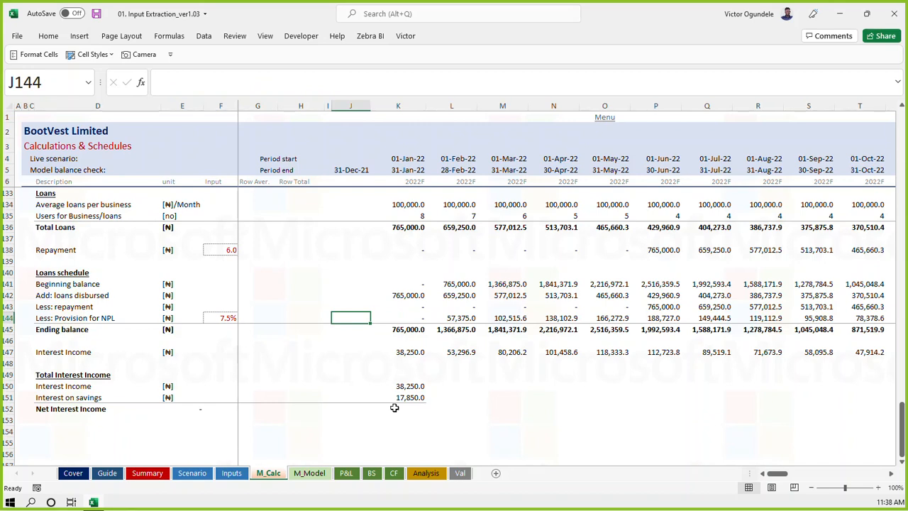
Change the D152 label to "Gross Interest Income"
left_click(395, 408)
left_click(37, 410)
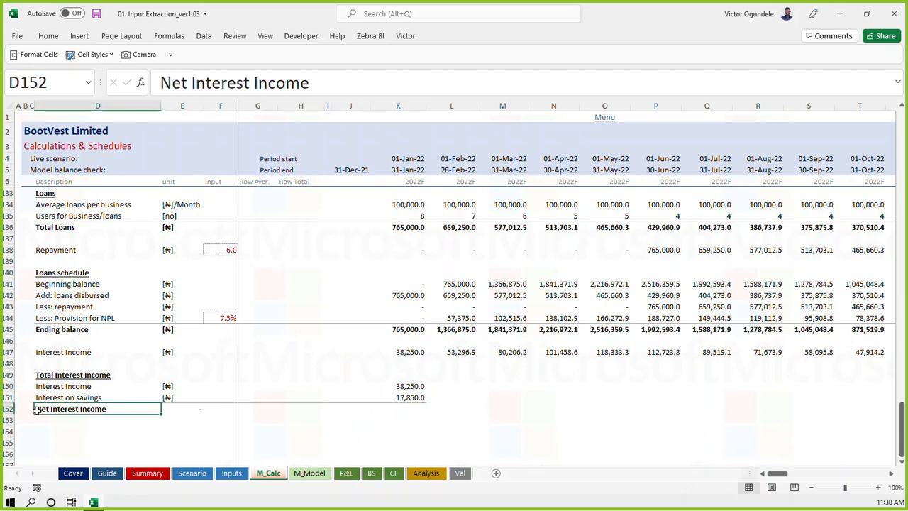
key("F2")
left_click_drag(49, 410, 37, 410)
type("Gross")
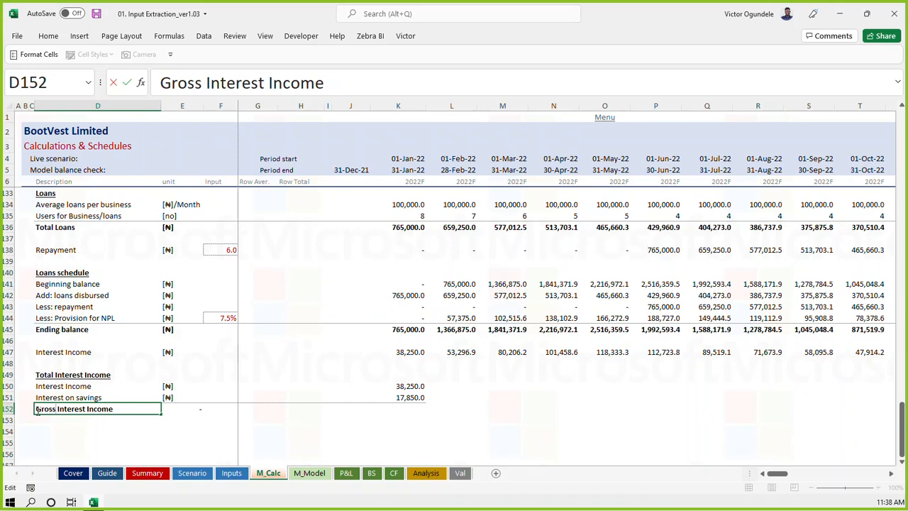
left_click(367, 318)
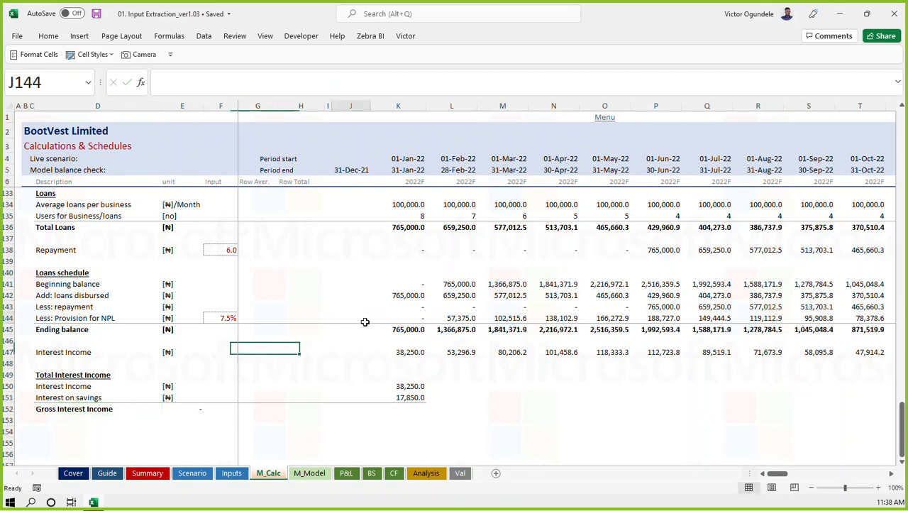
left_click(323, 332)
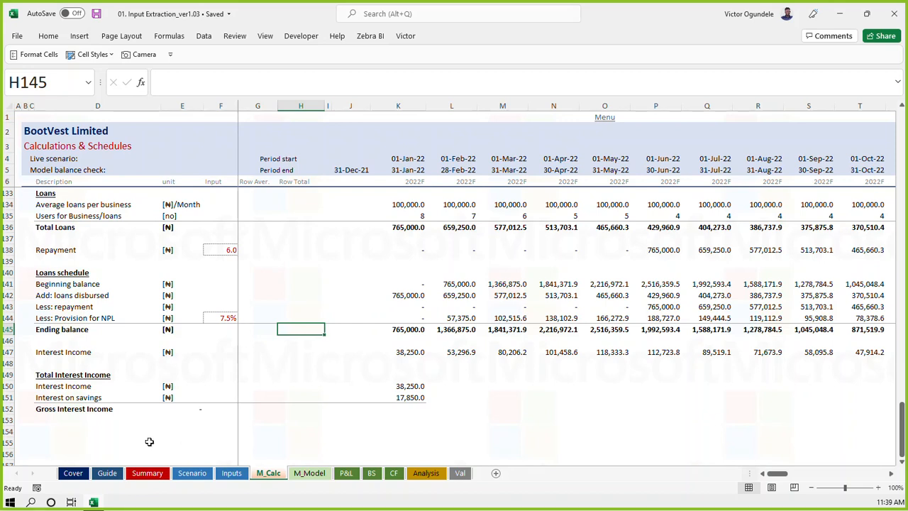
Replace the unit in E152 with the defined name Currency
left_click(106, 419)
left_click(171, 412)
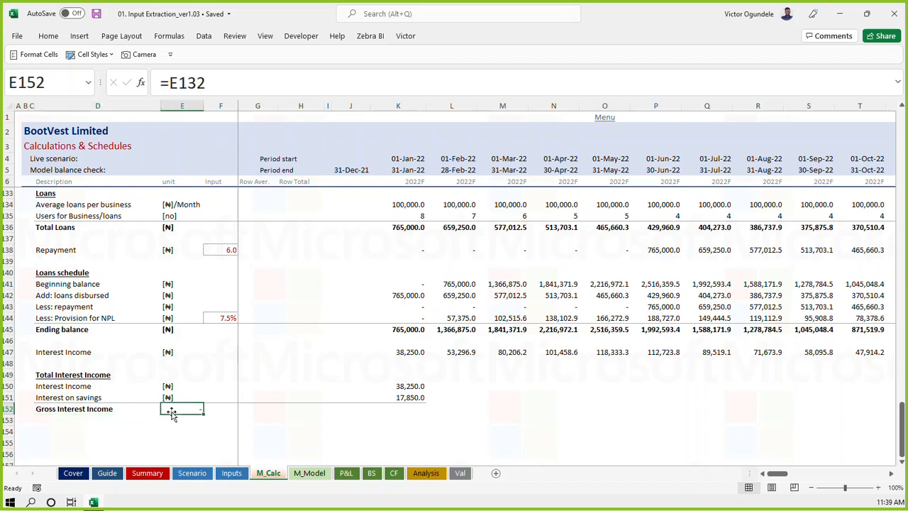
key("F3")
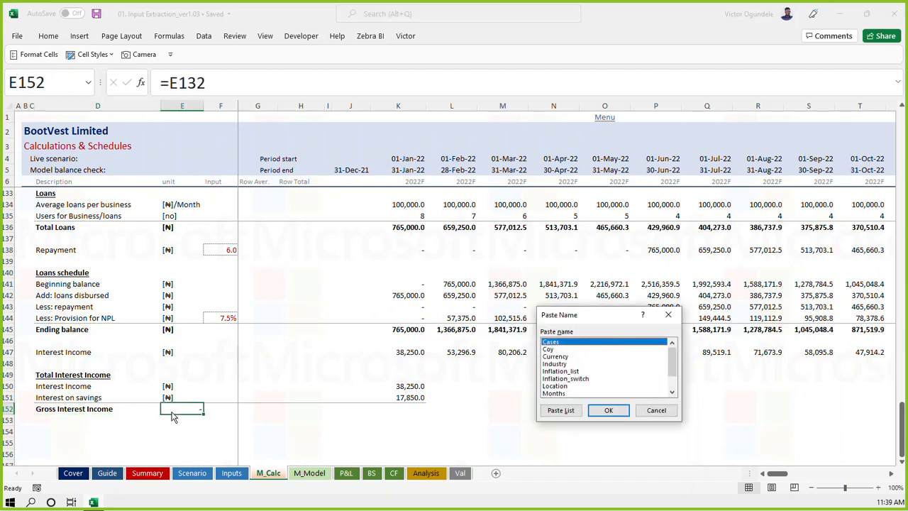
key("Down")
key("Down")
key("Escape")
key("Return")
Calculate the January 2022 gross interest income in K152 with =K150-K151
key("Right")
key("Right")
key("Right")
key("Up")
key("Right")
key("Right")
key("Right")
type("=")
key("Up")
key("Up")
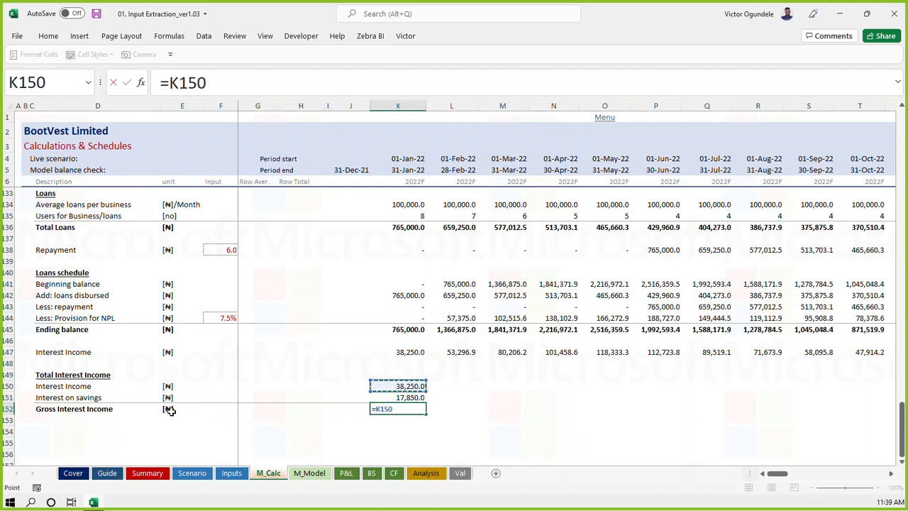
type("-")
key("Up")
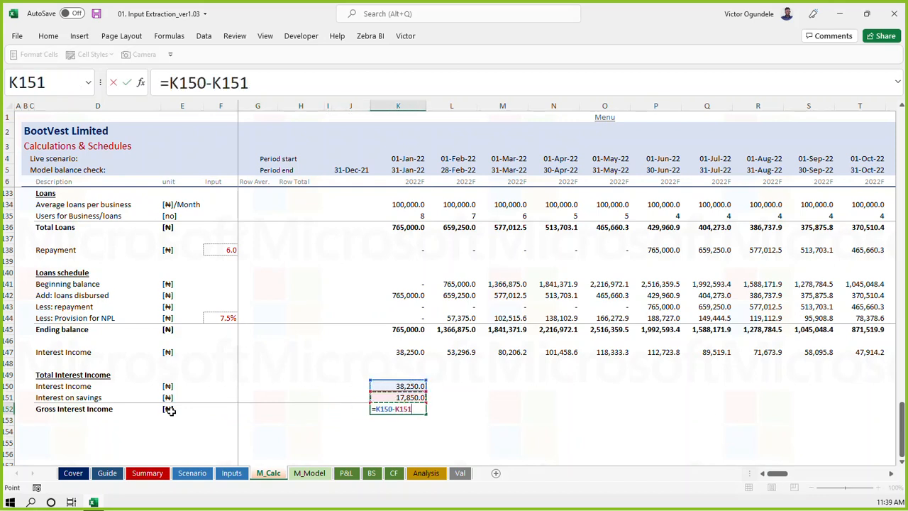
key("ctrl+Return")
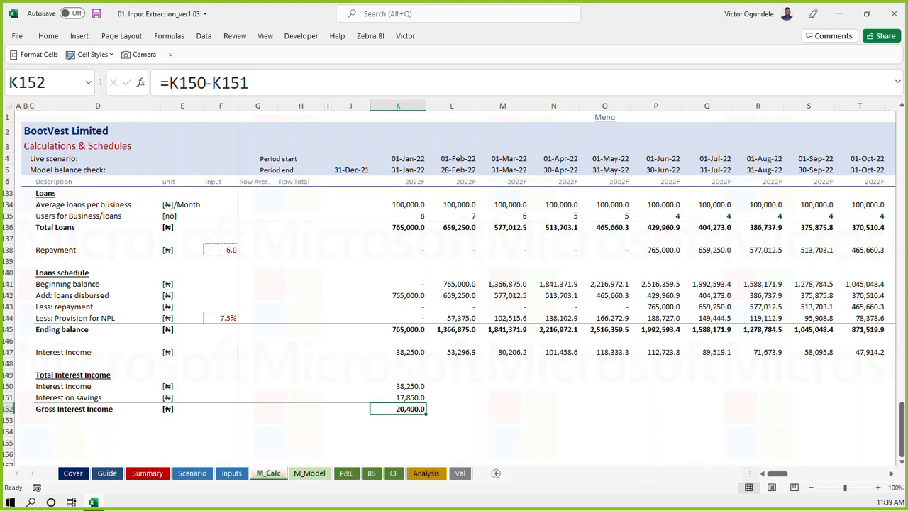
Fill the formulas in K150:K152 across the monthly columns and save the workbook
key("alt+Tab")
left_click(415, 409)
mouse_move(415, 408)
left_mouse_down()
mouse_move(408, 386)
mouse_move(411, 403)
left_mouse_up()
key("ctrl+shift+Right")
key("ctrl+r")
key("ctrl+s")
Examine the Gross Interest Income row across the months into 2023 and check the September 2022 formula in S152
key("Left")
key("Down")
key("Right")
key("Right")
key("Right")
key("Right")
key("Right")
key("Right")
key("Right")
key("Right")
key("Right")
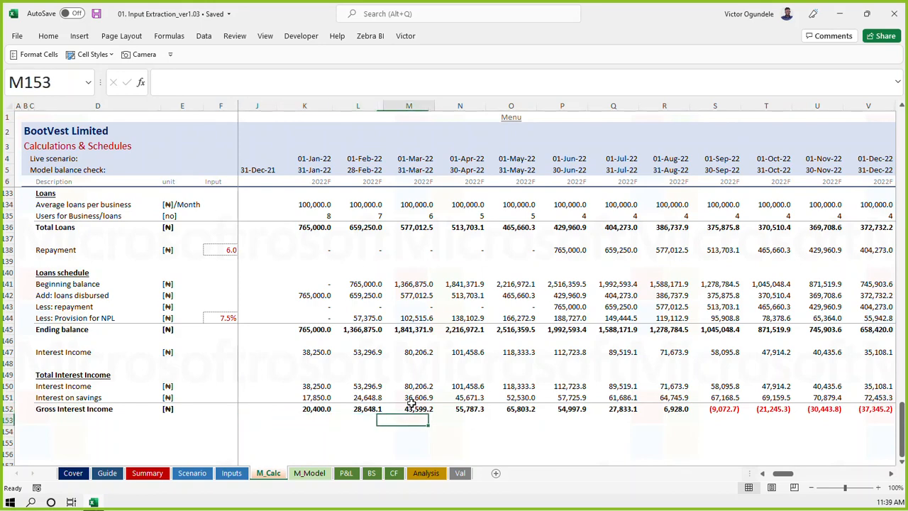
key("Right")
key("Right")
key("Right")
key("Right")
key("Right")
key("Right")
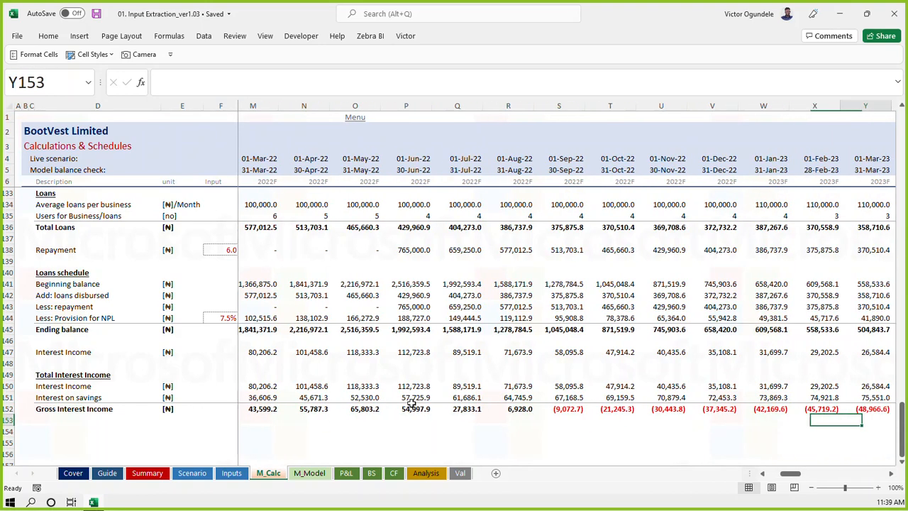
key("Left")
key("Left")
key("Left")
key("Left")
key("Left")
key("Left")
key("Up")
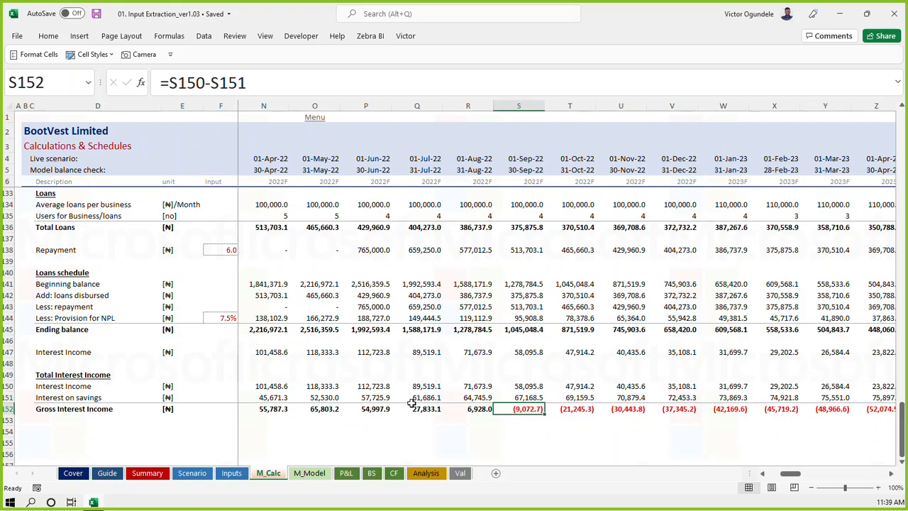
Examine the Gross Interest Income row across the monthly columns from late 2022 through 2024, focusing on the months around April 2024
key("Right")
key("Right")
key("Right")
key("Right")
key("Right")
key("Right")
key("Right")
key("Right")
key("Right")
key("Right")
key("Right")
key("Right")
key("Right")
key("Right")
key("Right")
key("Right")
key("Right")
key("Right")
key("Right")
key("Right")
key("Right")
key("Right")
key("Right")
key("Right")
key("Right")
key("Left")
key("Left")
key("Left")
key("Left")
key("Left")
key("Left")
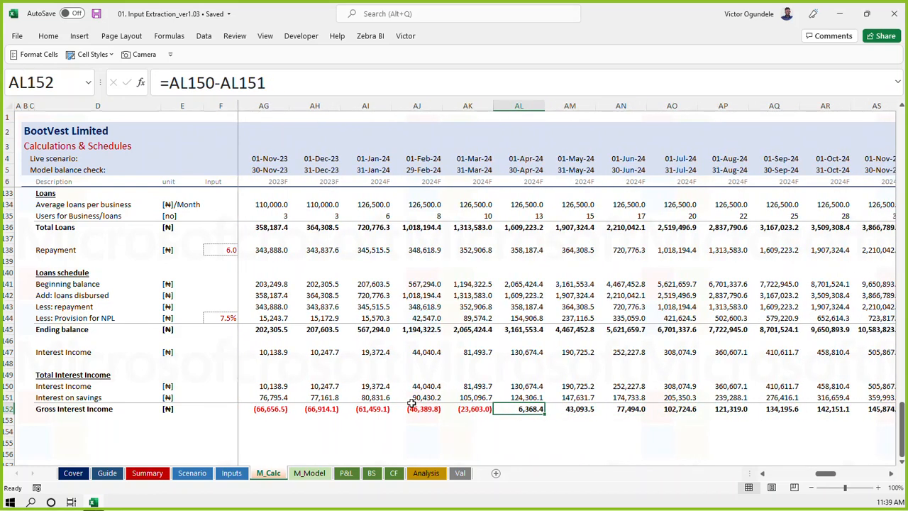
key("Right")
key("Right")
key("Right")
key("Right")
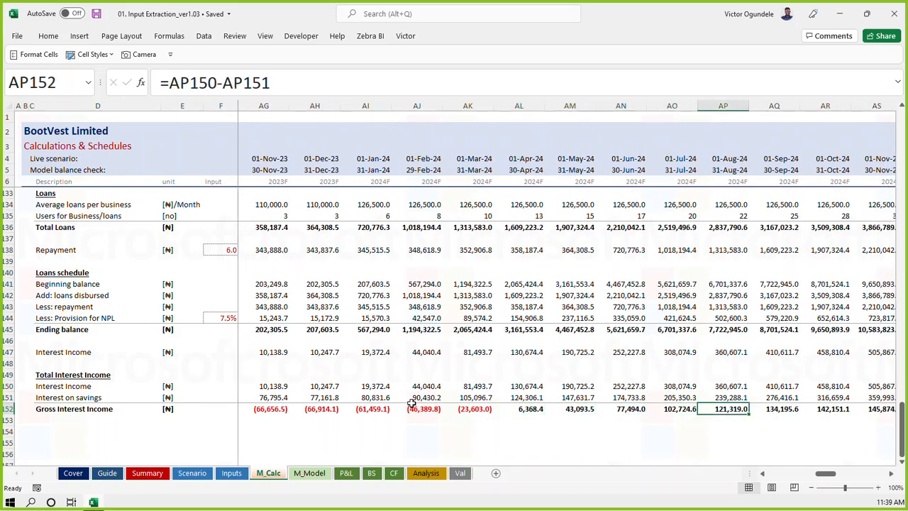
key("Left")
key("Left")
key("Left")
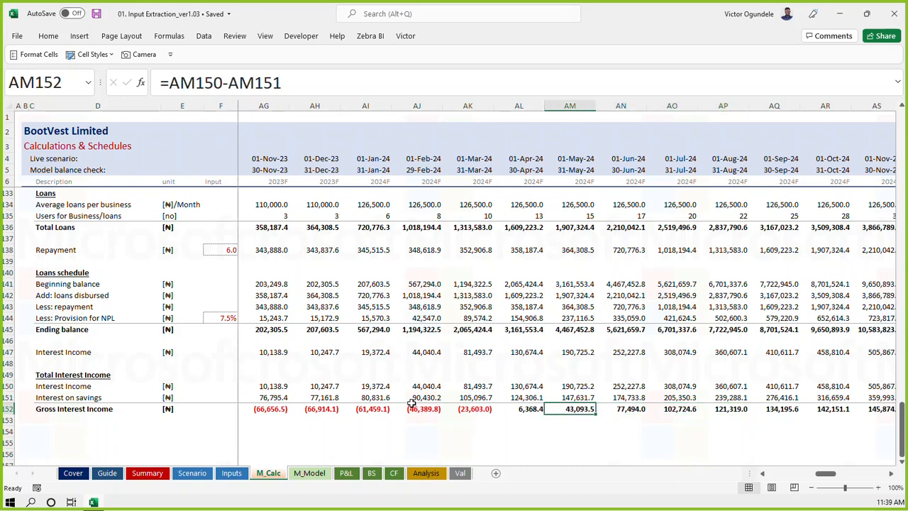
key("Left")
key("Left")
key("Left")
Examine the remaining Gross Interest Income months through to December 2026 in column BR
key("Right")
key("Right")
key("Right")
key("Right")
key("Right")
key("Right")
key("Right")
key("Right")
key("Right")
key("Right")
key("Right")
key("Right")
key("Right")
key("Right")
key("Right")
key("Right")
key("Right")
key("Right")
key("Right")
key("Right")
key("Right")
key("Right")
key("Right")
key("Right")
key("Right")
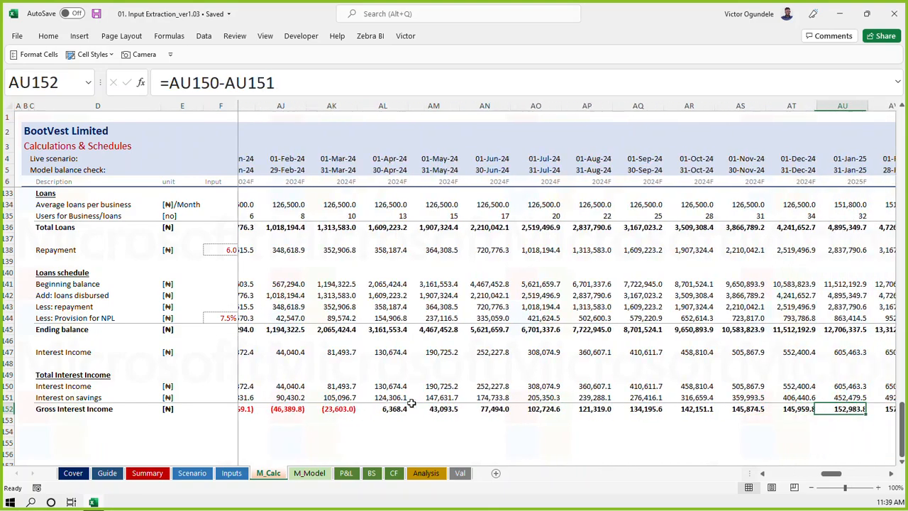
key("Right")
key("Right")
key("Right")
key("Right")
key("Right")
key("Right")
key("Right")
key("Right")
key("Right")
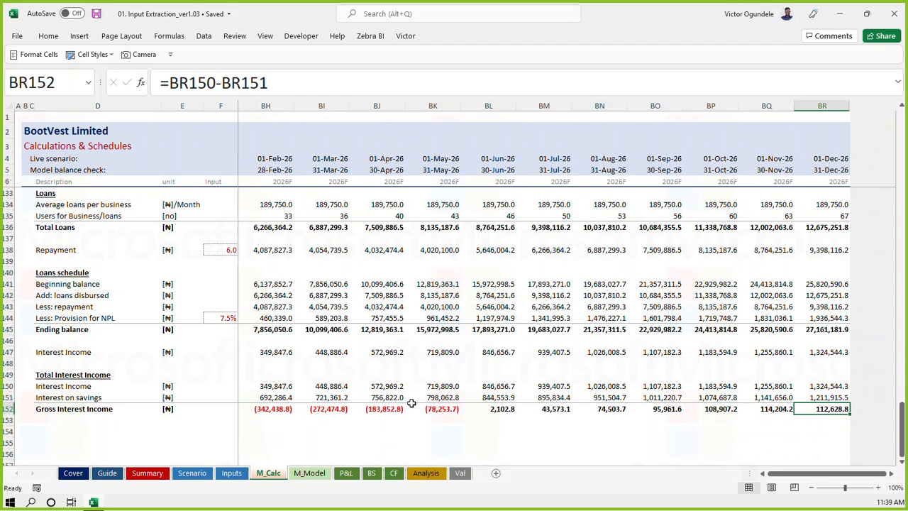
Review the Gross Interest Income row backwards from 2026 to mid-2022 and check the interest on savings formulas in S151 and R151
key("Left")
key("Left")
key("Left")
key("Left")
key("Left")
key("Left")
key("Left")
key("Left")
key("Left")
key("Left")
key("Left")
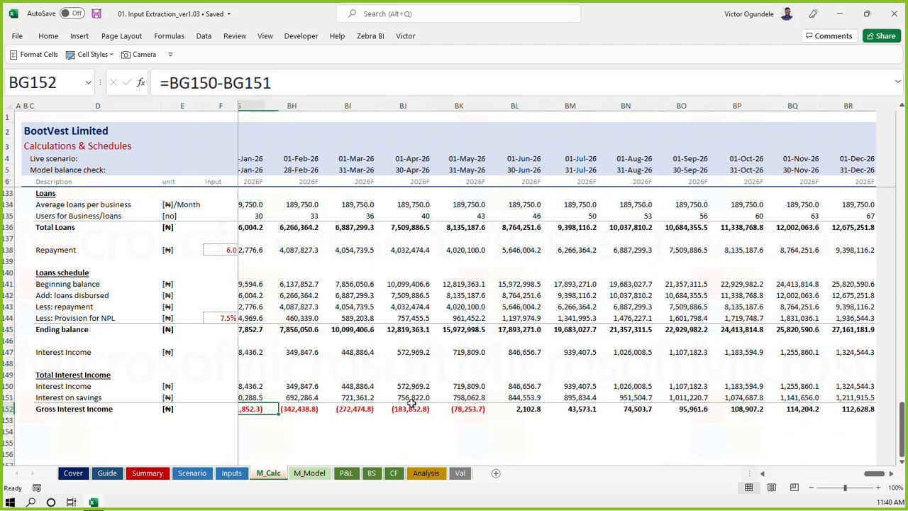
key("Left")
key("Left")
key("Left")
key("Left")
key("Left")
key("Left")
key("Left")
key("Left")
key("Left")
key("Left")
key("Left")
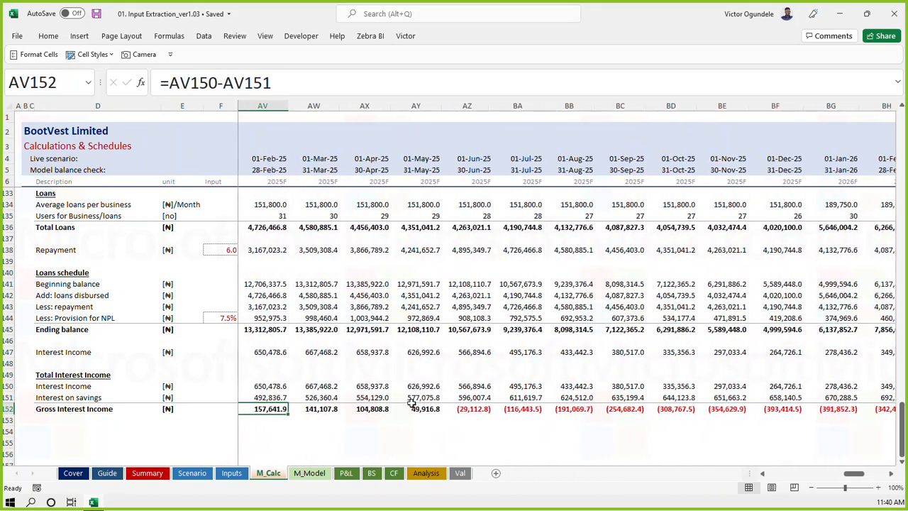
key("Left")
key("Left")
key("Left")
key("Left")
key("Left")
key("Left")
key("Left")
key("Left")
key("Left")
key("Left")
key("Left")
key("Left")
key("Left")
key("Left")
key("Left")
key("Left")
key("Left")
key("Left")
key("Left")
key("Left")
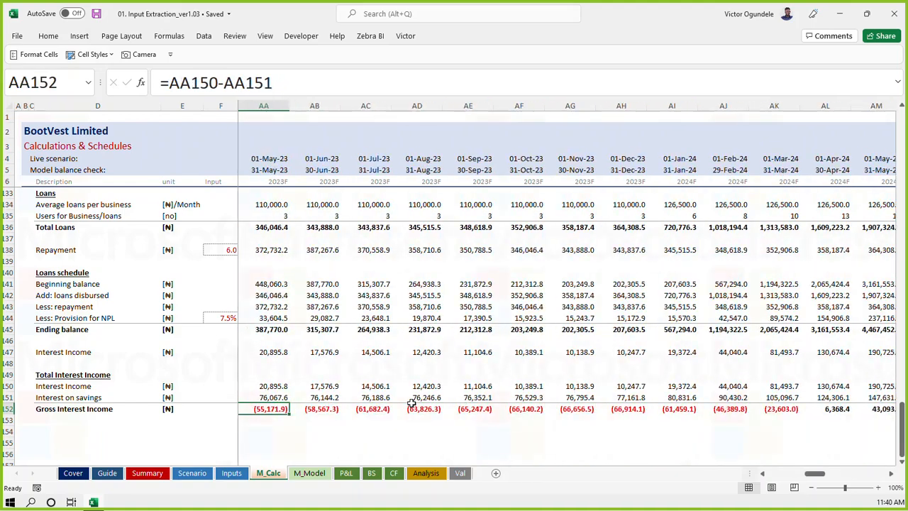
key("Left")
key("Left")
key("Left")
key("Left")
key("Left")
key("Left")
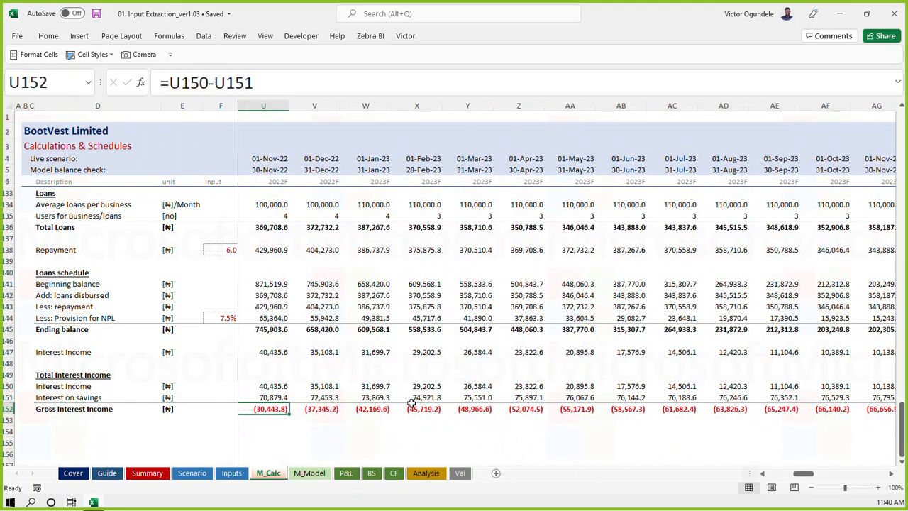
key("Left")
key("Left")
key("Left")
key("Left")
key("Left")
key("Left")
key("Right")
key("Right")
key("Right")
key("Right")
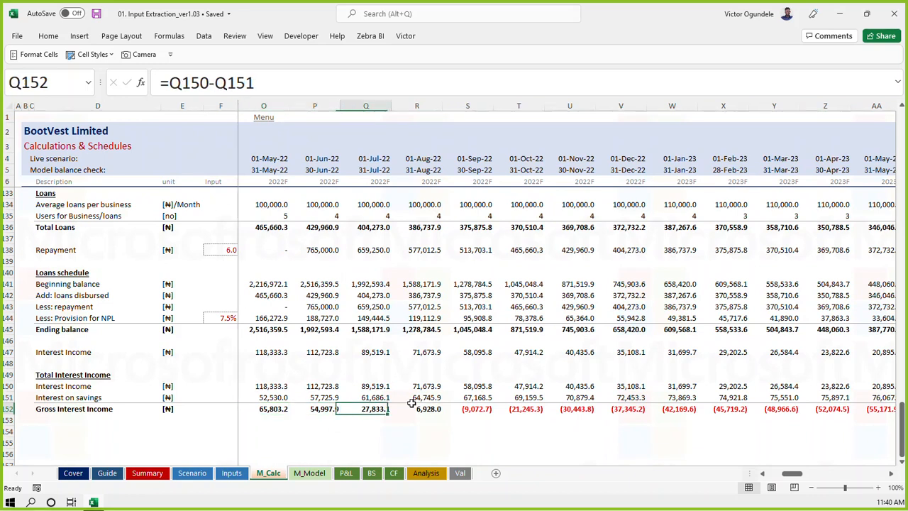
key("Up")
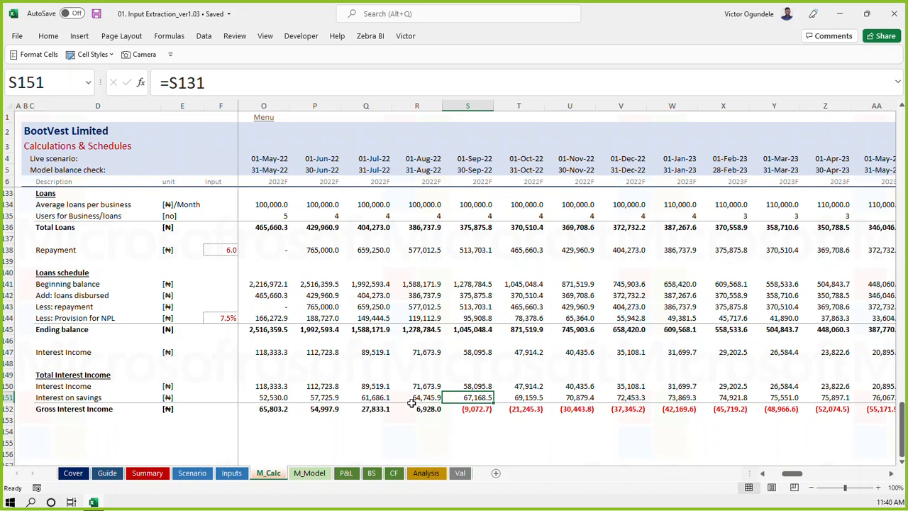
key("Left")
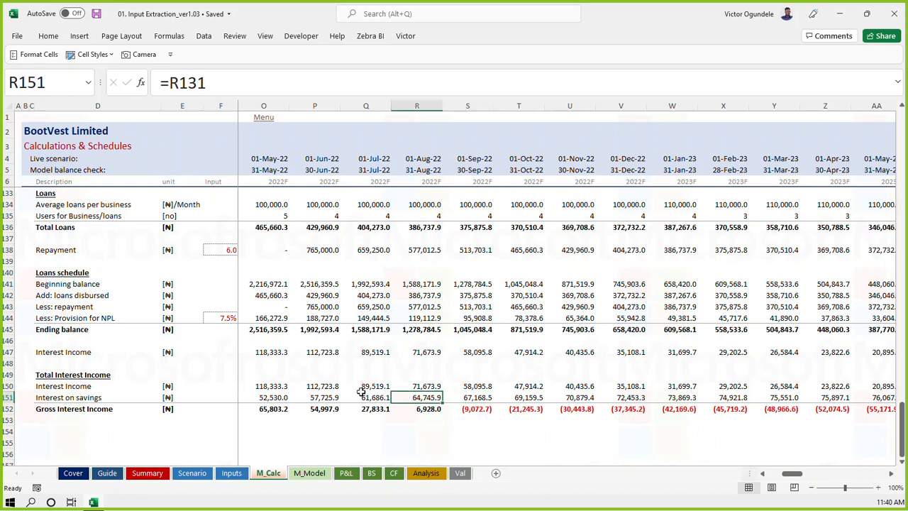
Rename the Gross Interest Income label in D152 as Interest Income
left_click(46, 407)
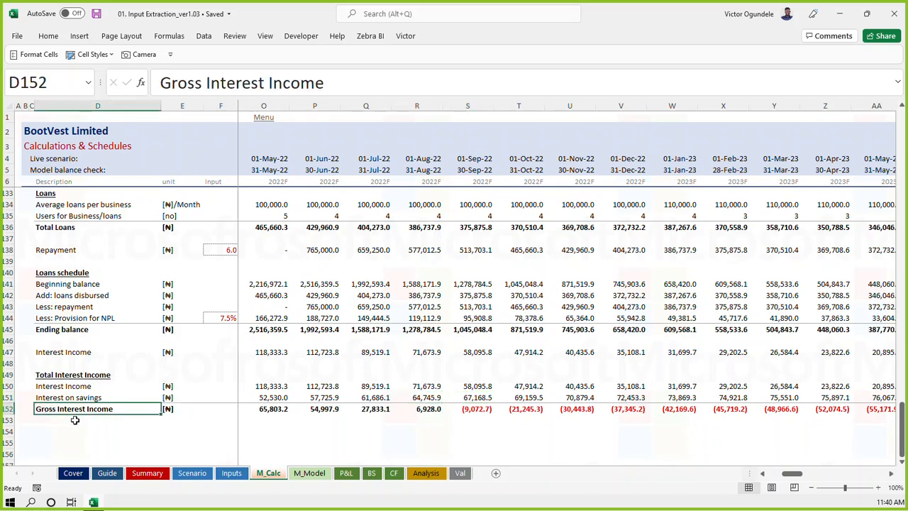
type("Inter")
type("st")
key("BackSpace")
key("BackSpace")
type("est Income")
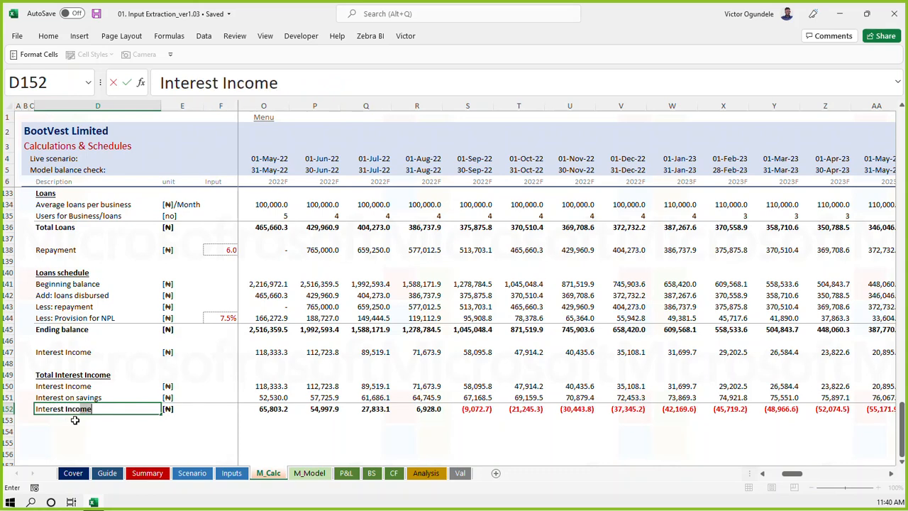
key("ctrl+Return")
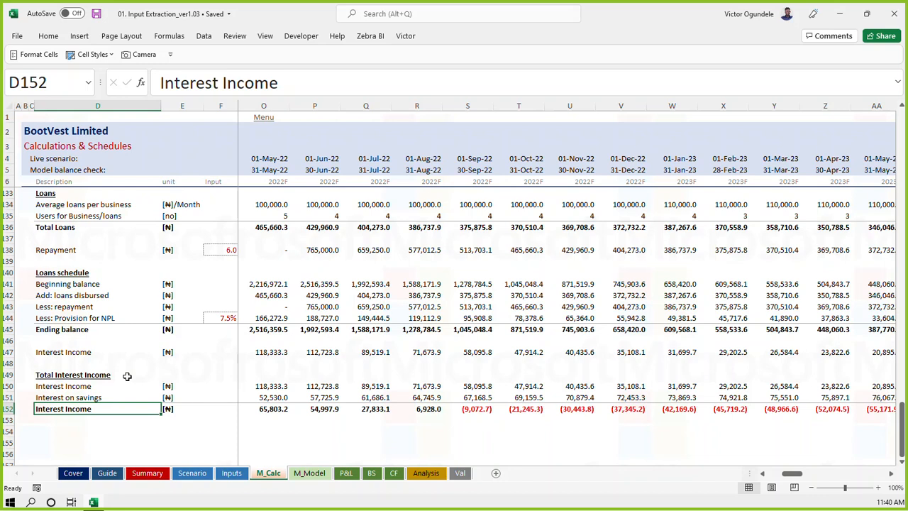
Check the mid-2022 interest on savings and net interest formulas in rows 151 and 152, and review the savings and loans schedules above
left_click(362, 397)
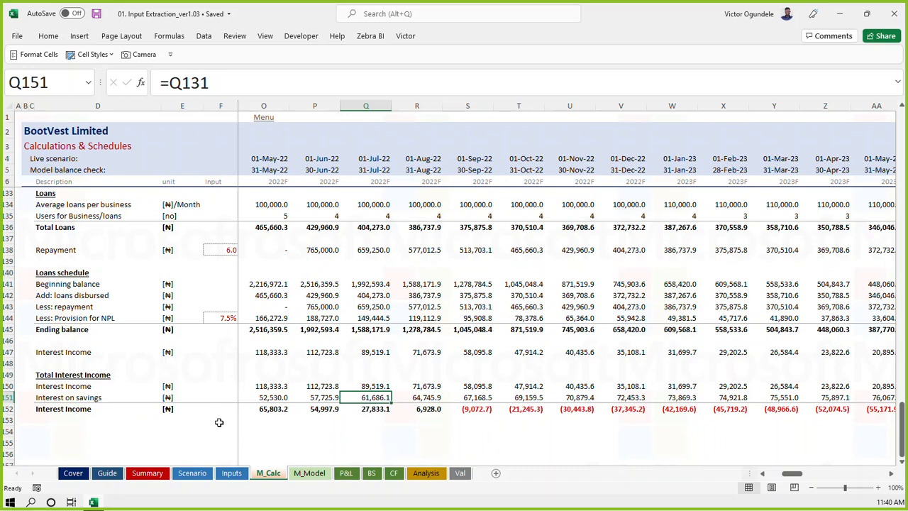
left_click(373, 408)
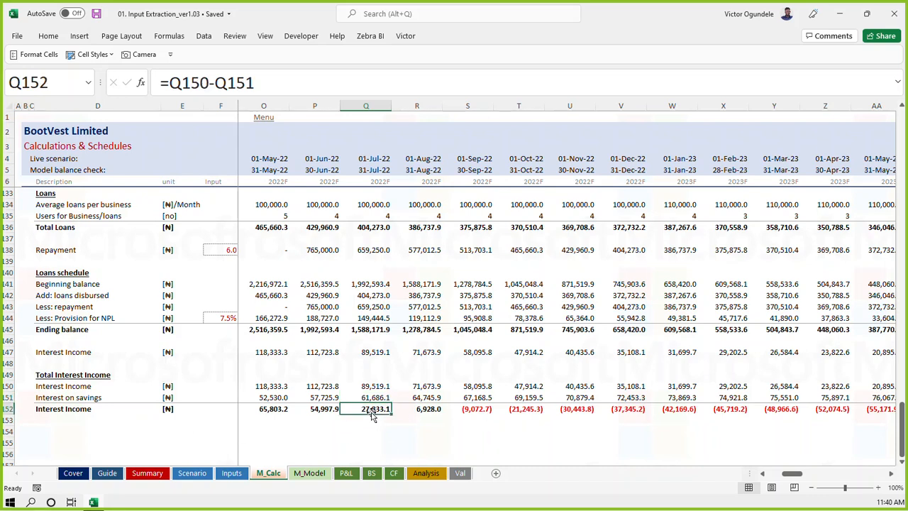
left_click(479, 399)
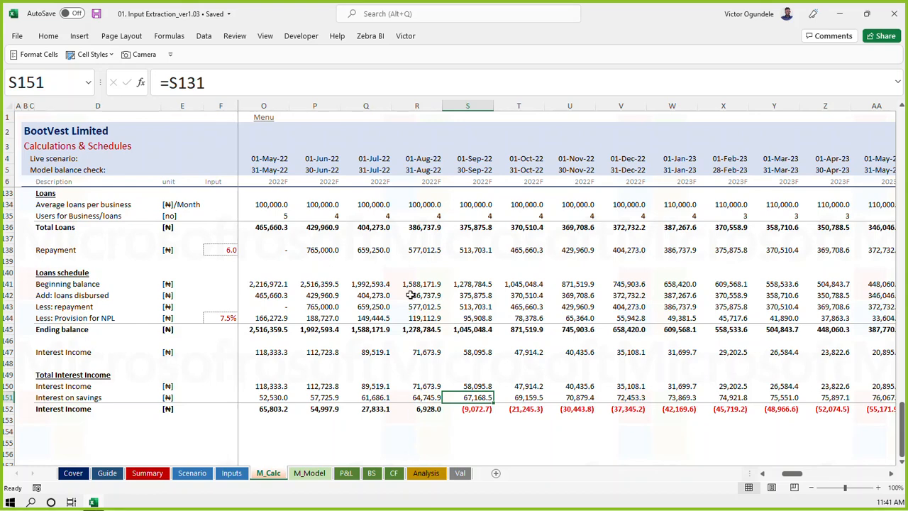
left_click(406, 262)
scroll(406, 265, "up", 2)
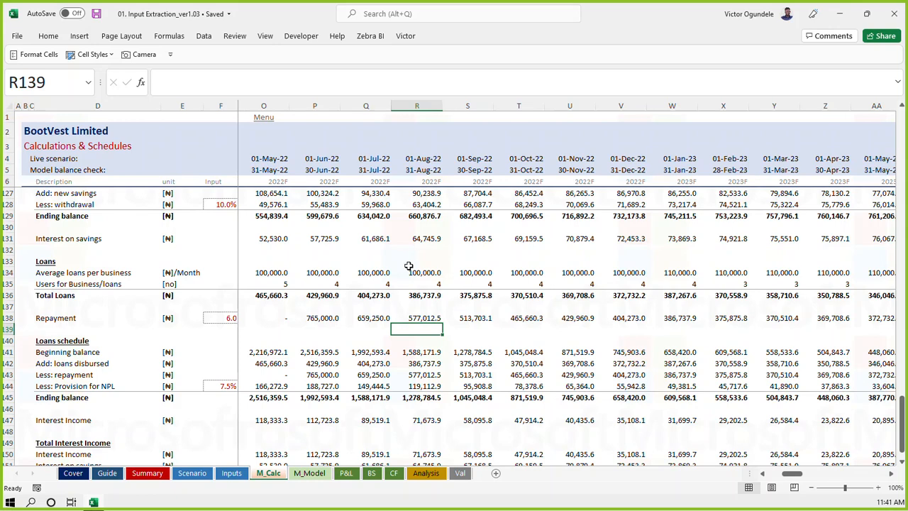
scroll(376, 292, "up", 1)
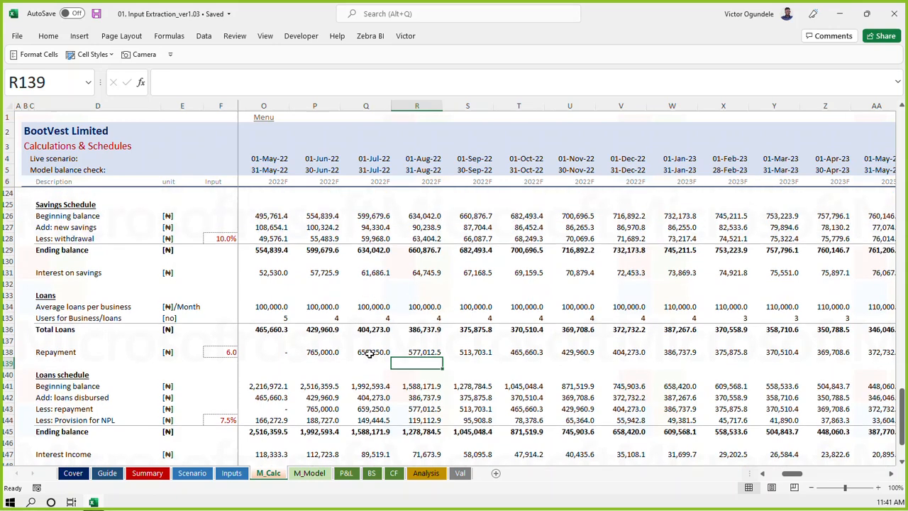
Examine the active users, savings and loan user percentages, and charges assumptions on the Inputs sheet
left_click(232, 473)
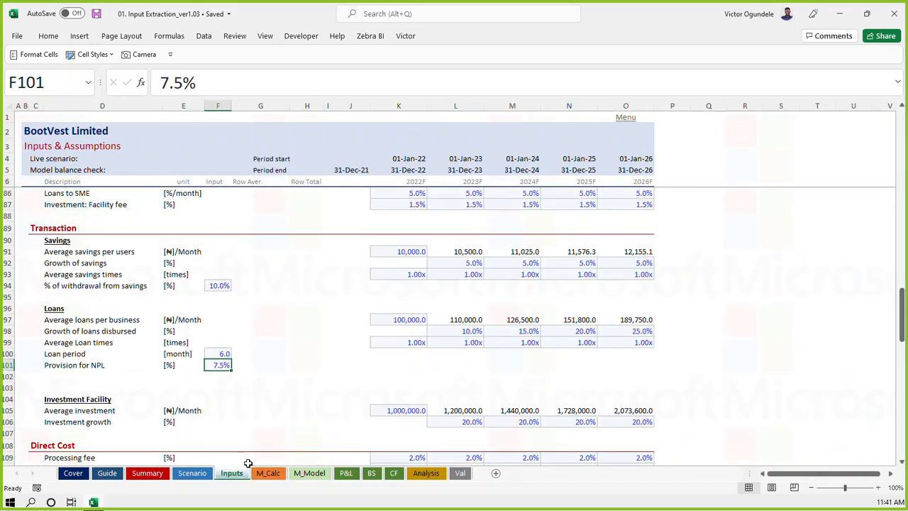
scroll(396, 344, "up", 1)
scroll(396, 340, "up", 5)
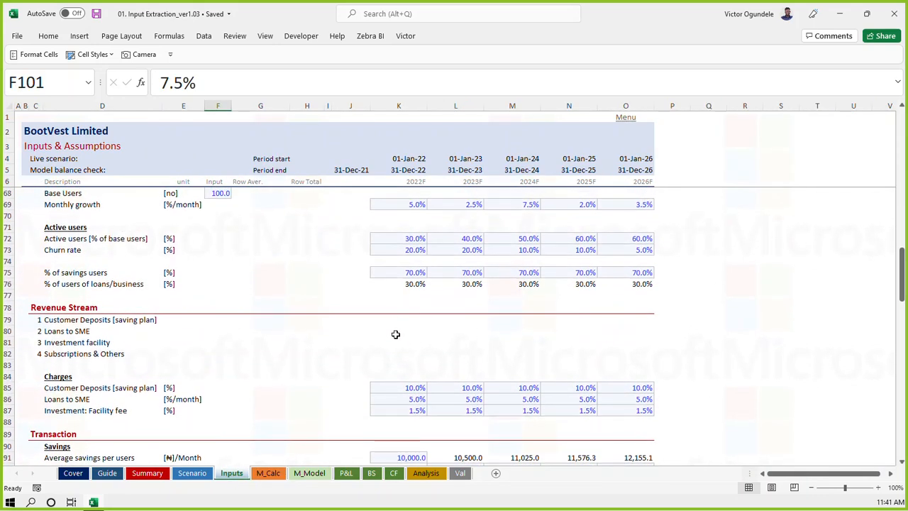
scroll(396, 336, "down", 2)
scroll(395, 339, "up", 2)
left_click(320, 288)
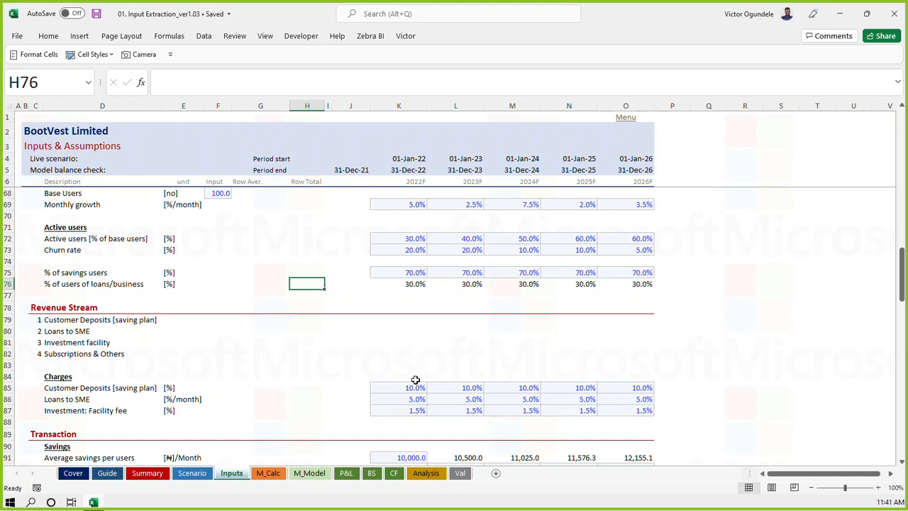
Check the 2022 average savings times in K93 and average savings per user in K91, and review the neighbouring loans and charges assumptions
scroll(416, 378, "down", 2)
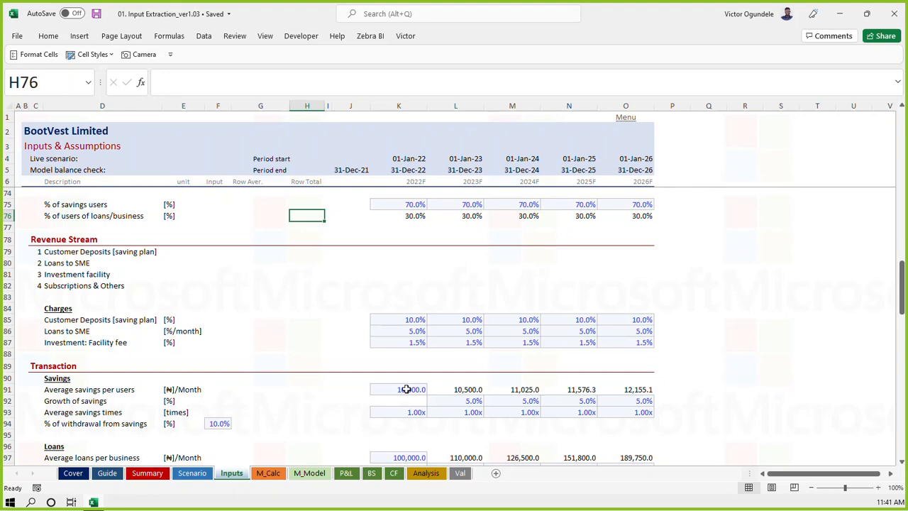
left_click(408, 411)
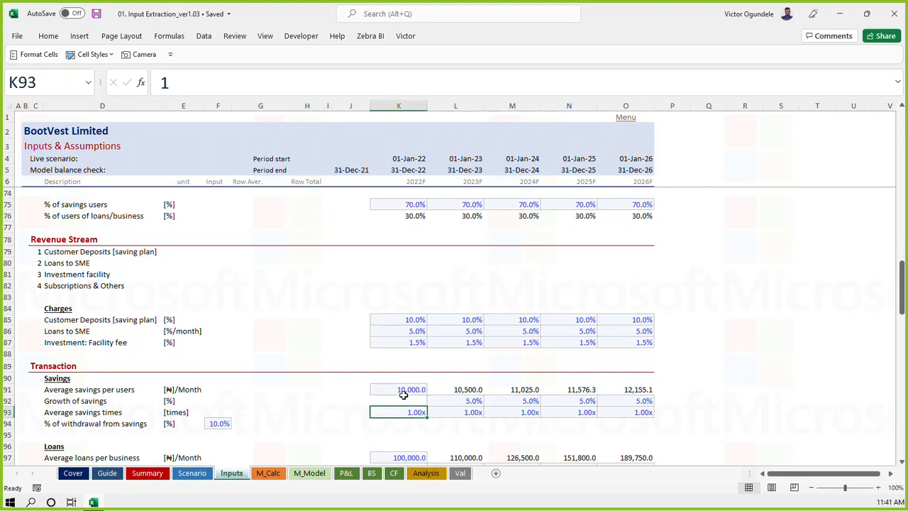
left_click(401, 390)
scroll(405, 398, "up", 2)
scroll(405, 355, "down", 4)
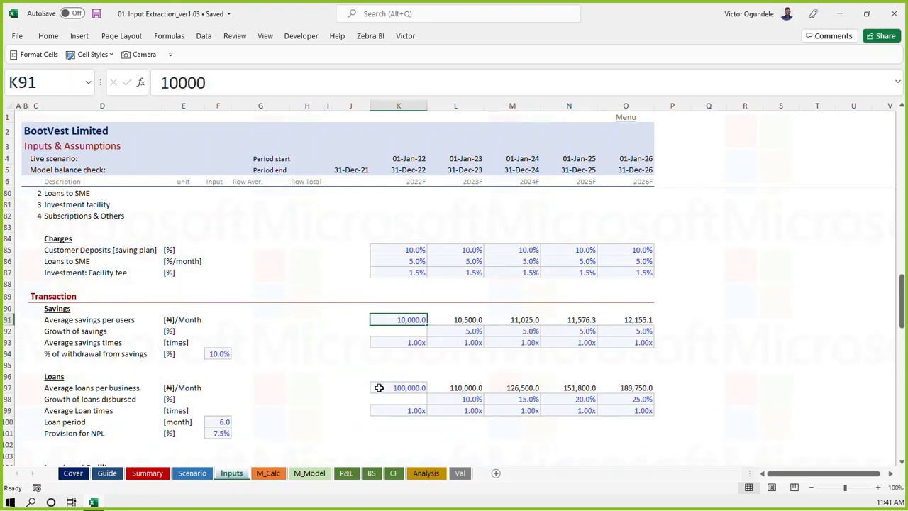
scroll(410, 324, "up", 4)
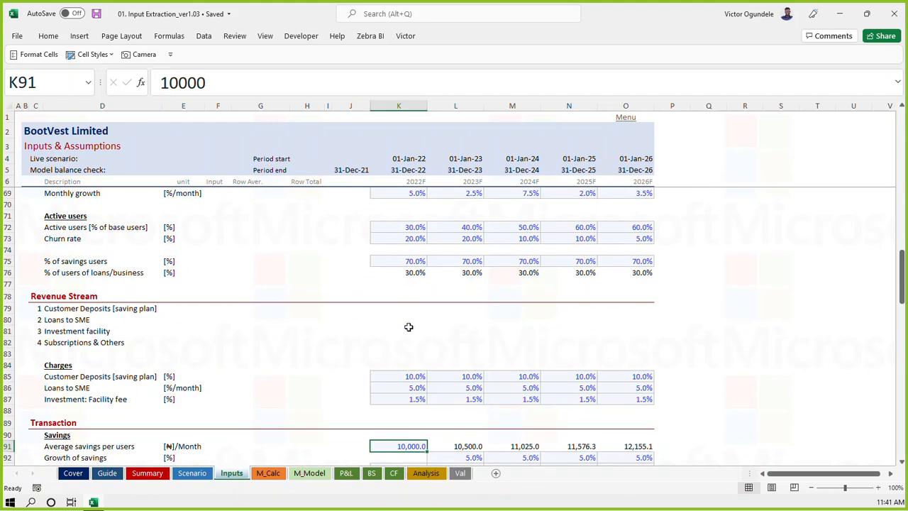
Compare January 2022's savings ending balance in K129 with total loans in K136 on the M_Calc sheet
left_click(265, 472)
scroll(376, 343, "left", 5)
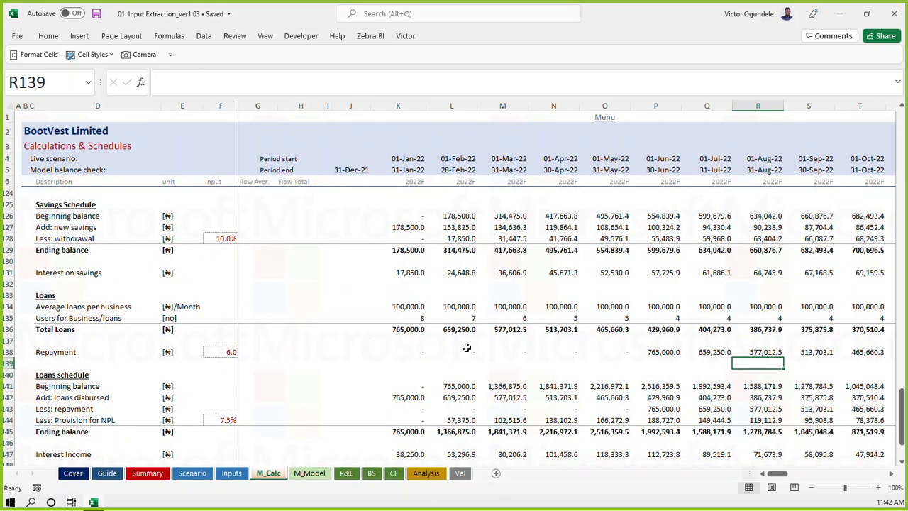
left_click(404, 249)
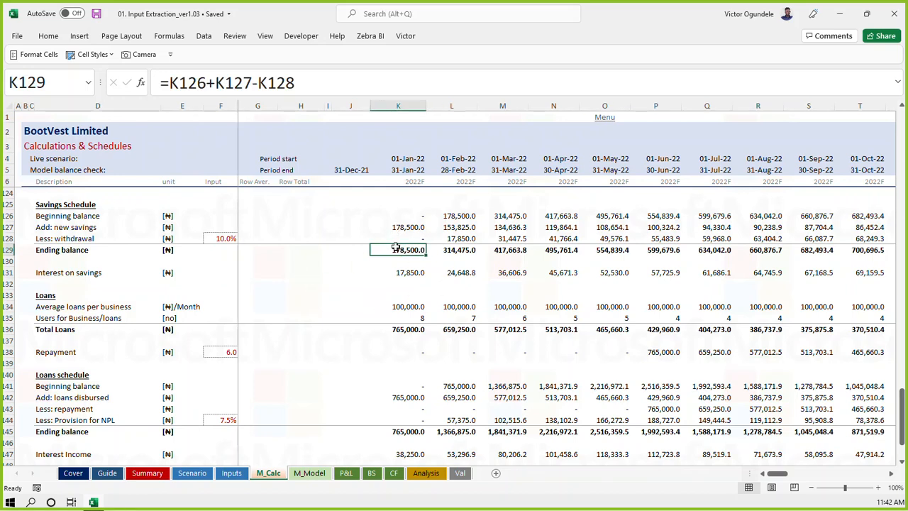
left_click(402, 331)
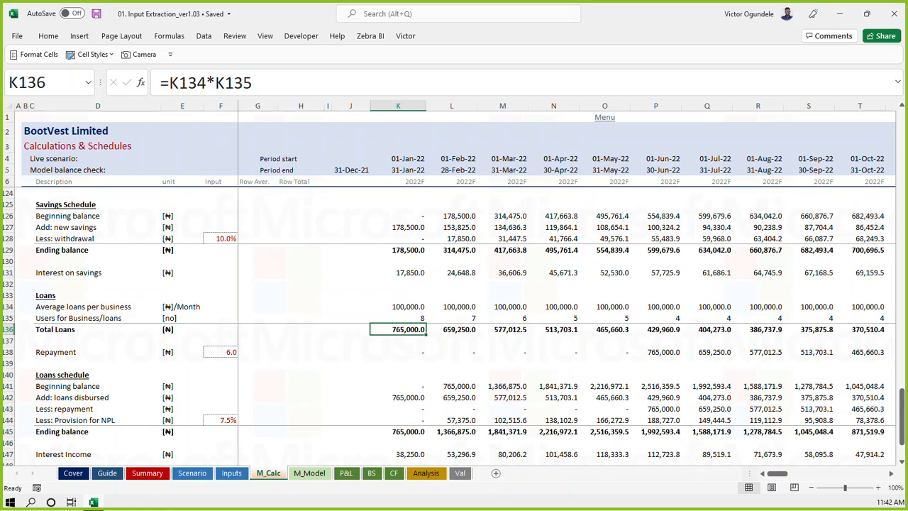
key("alt+Tab")
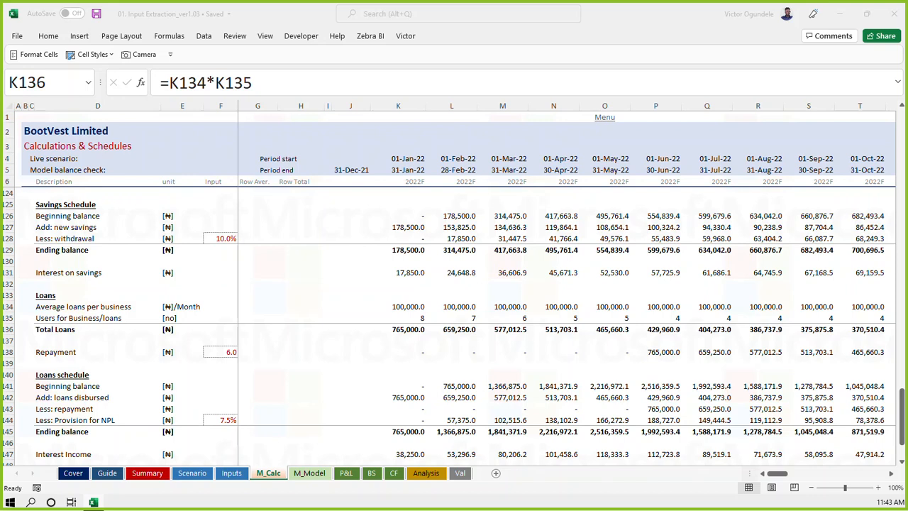
left_click(454, 333)
left_click(394, 352)
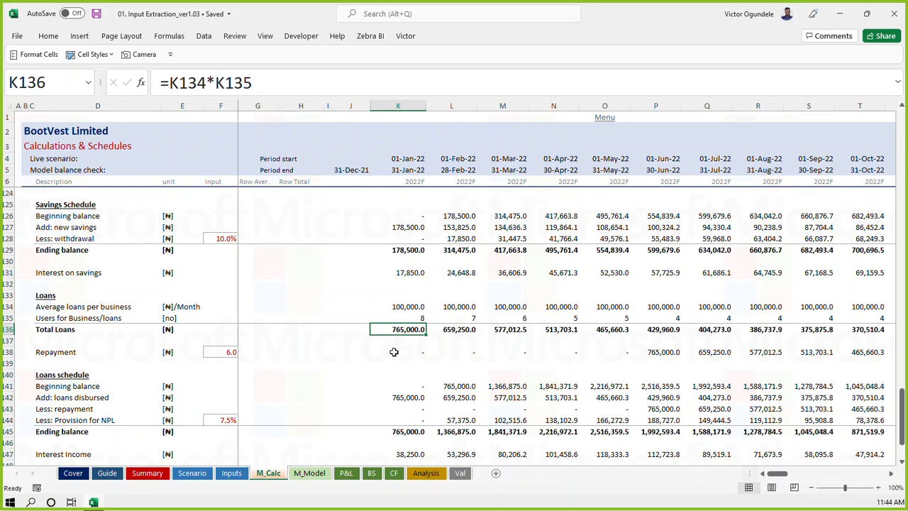
Review the user, savings and loan assumptions on the Inputs sheet, including average loans per business and the empty row below Provision for NPL
left_click(232, 473)
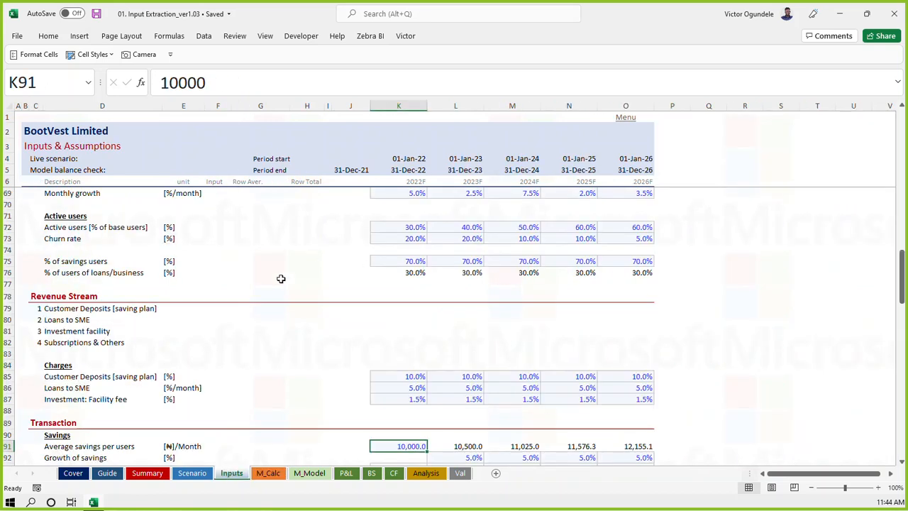
scroll(213, 273, "up", 2)
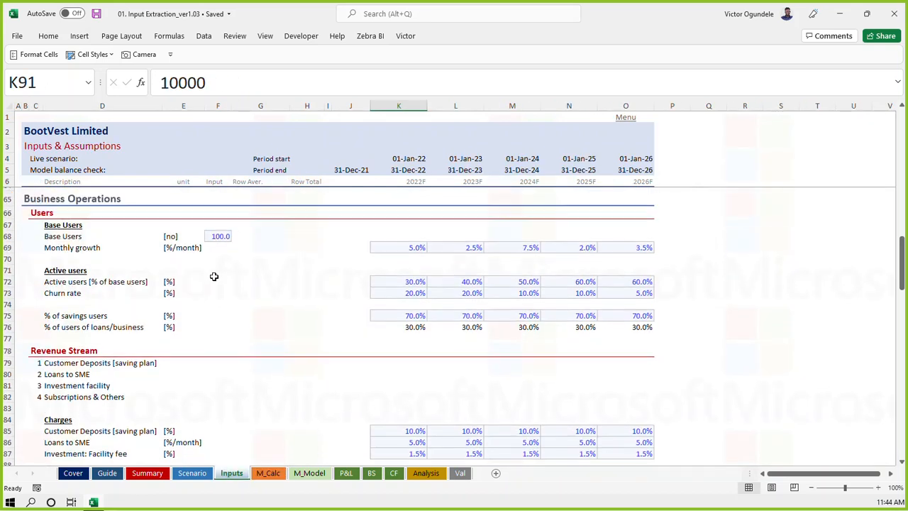
scroll(213, 276, "down", 7)
scroll(135, 323, "down", 3)
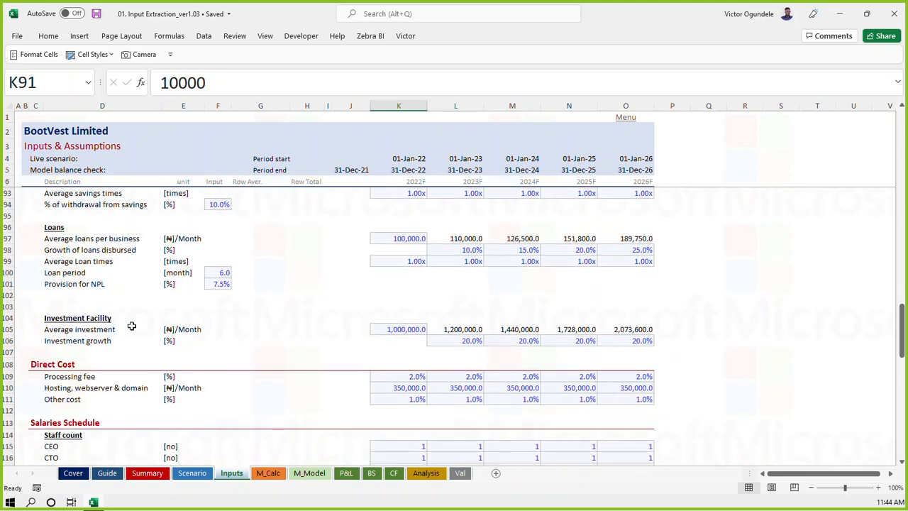
scroll(102, 348, "up", 1)
left_click(64, 329)
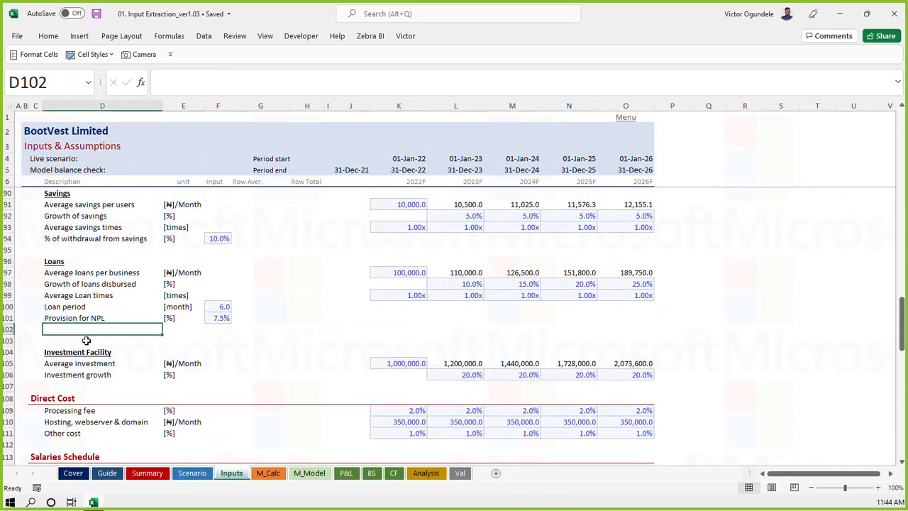
left_click(90, 274)
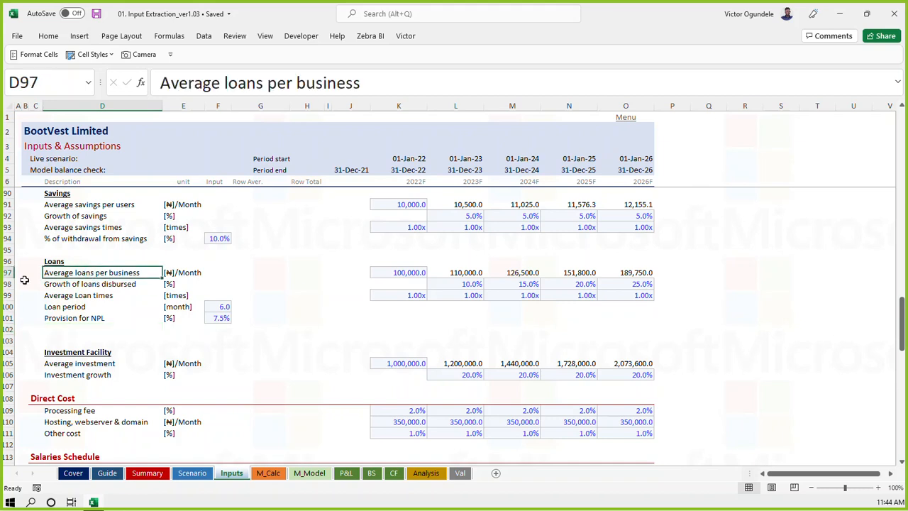
left_click(83, 328)
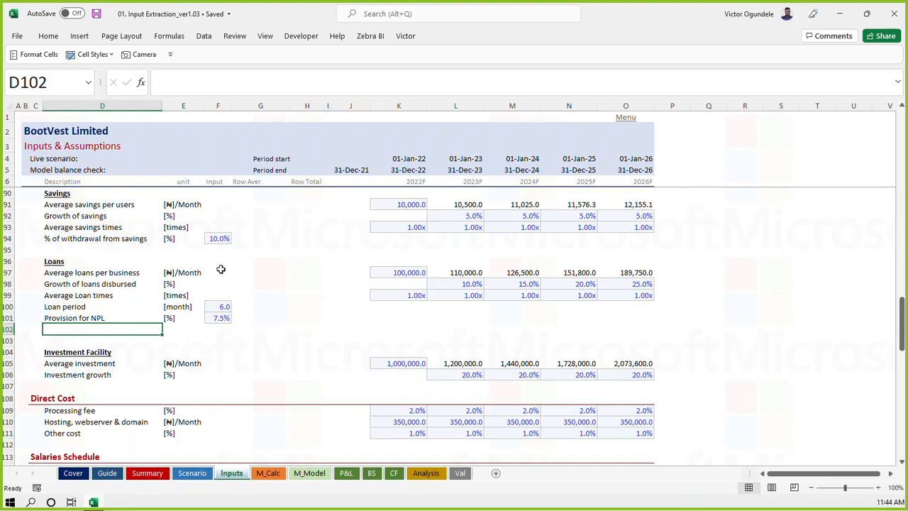
Check the working cash formula in K62 of the use of funds section, and review the savings, loans and investment assumptions below
scroll(221, 284, "up", 20)
scroll(225, 343, "down", 4)
scroll(228, 400, "down", 3)
scroll(242, 404, "down", 1)
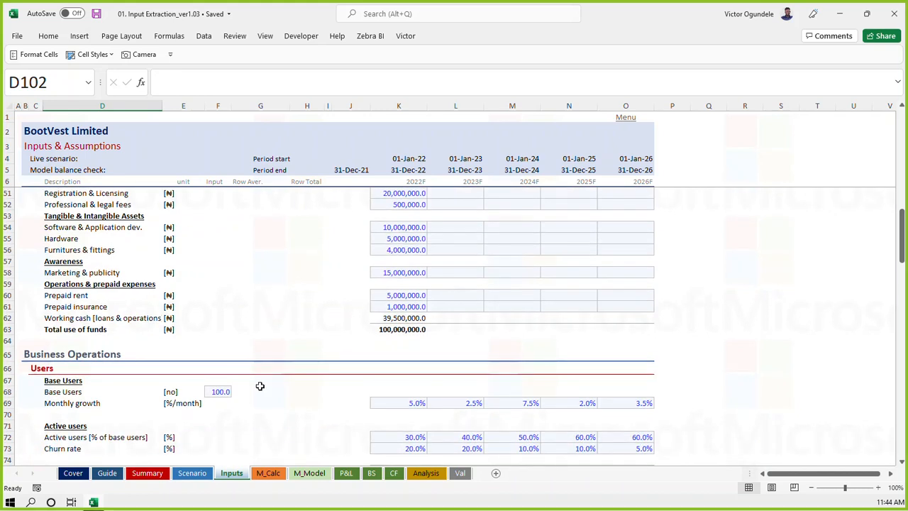
left_click(386, 318)
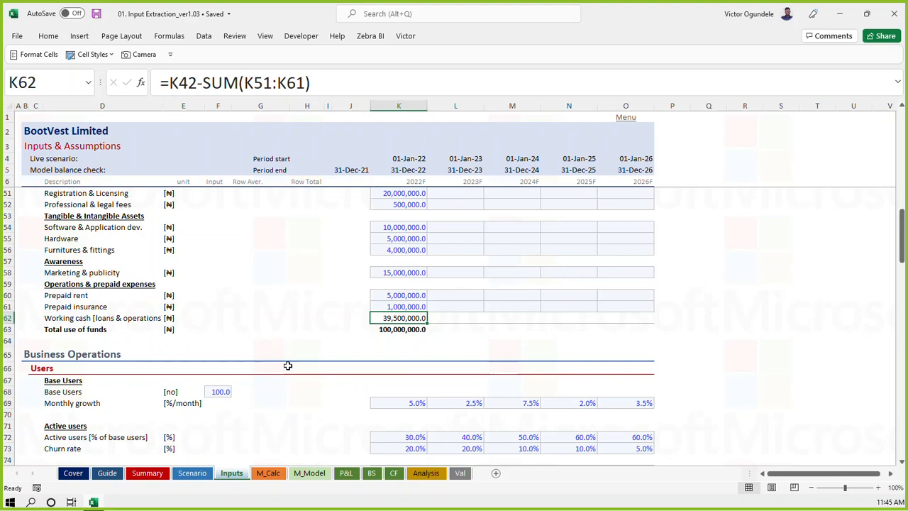
scroll(287, 366, "down", 11)
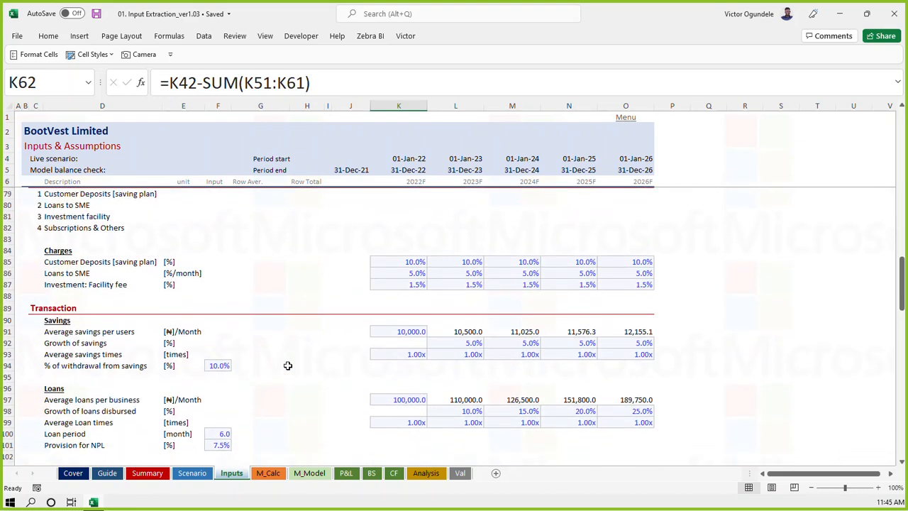
scroll(287, 366, "down", 1)
scroll(288, 365, "down", 5)
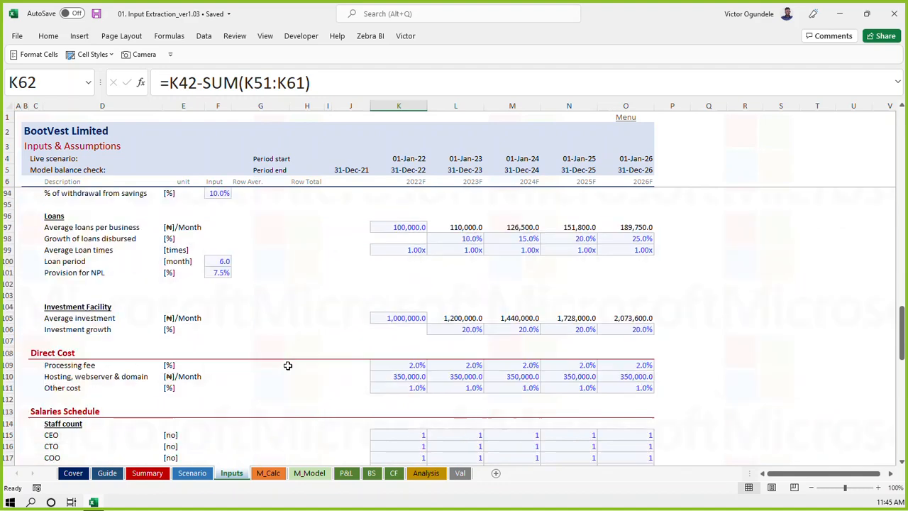
scroll(288, 366, "up", 5)
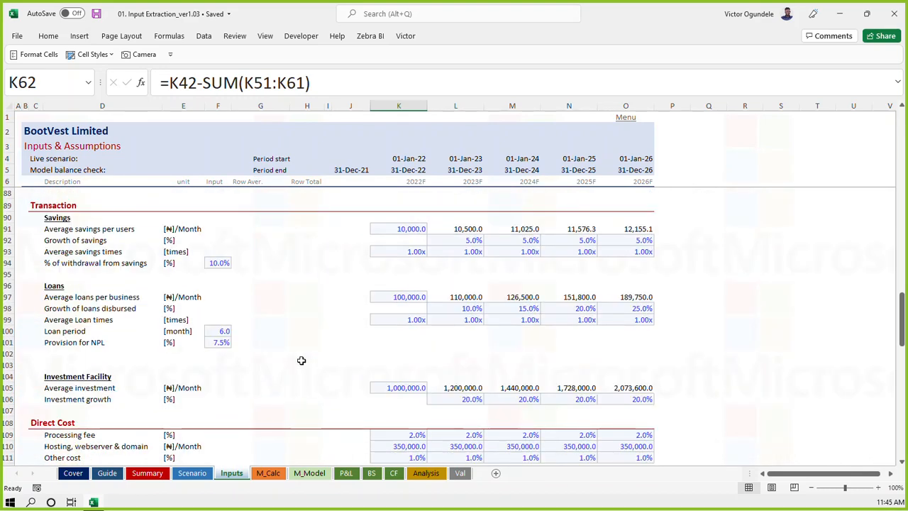
Add the label Percent of loans from savings in D102, below Provision for NPL, with the unit [%]
left_click(301, 363)
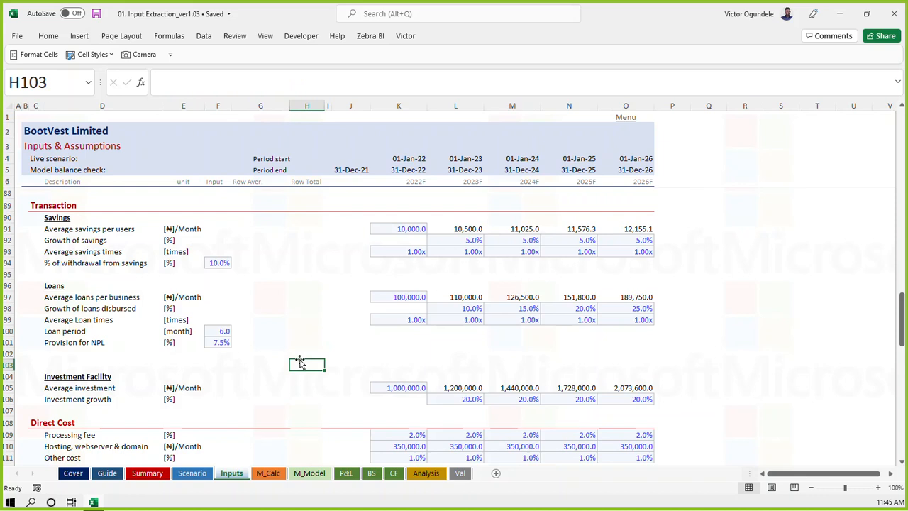
left_click(61, 355)
type("Percent")
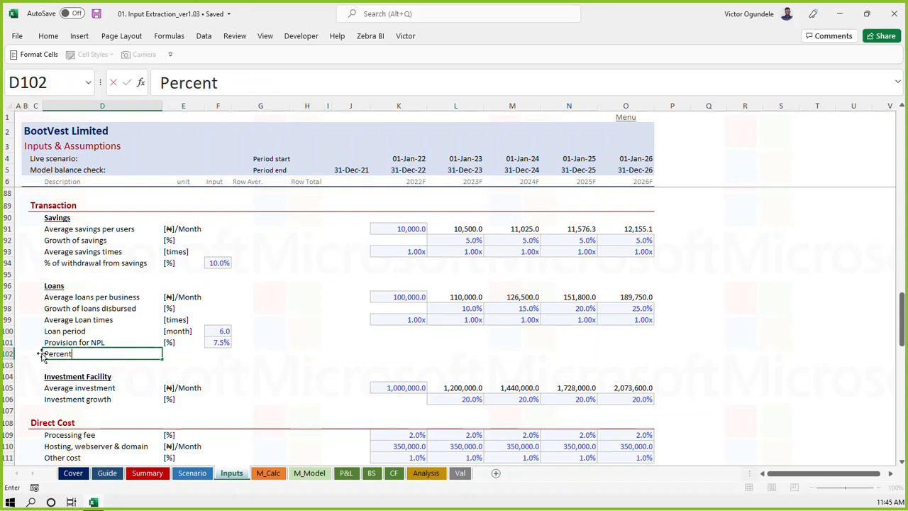
type(" of loans")
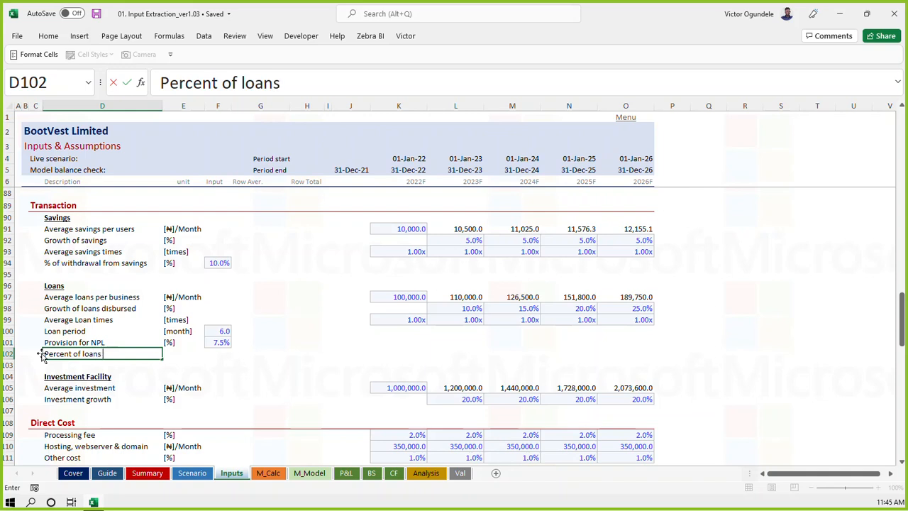
type(" from savings")
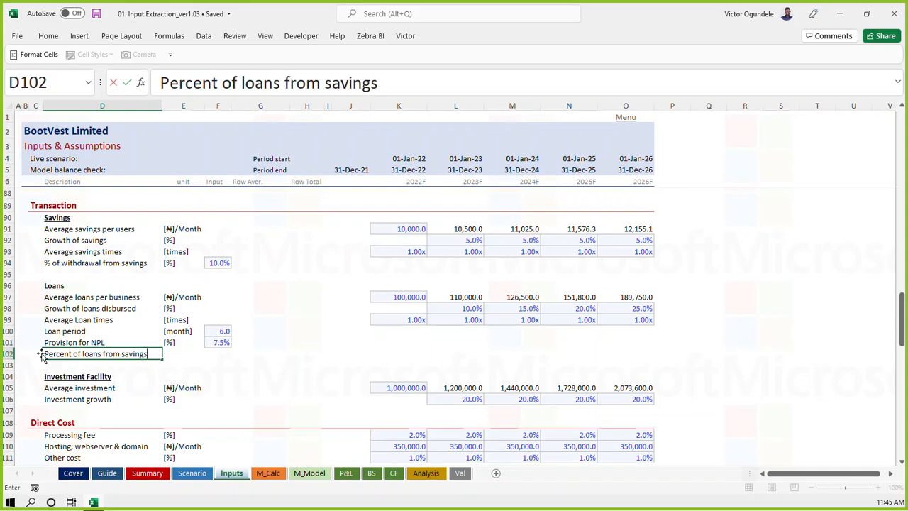
key("Tab")
type("[%]")
Fill F102 from the input above, set it to 80%, and save the workbook
key("Tab")
key("ctrl+d")
type("80")
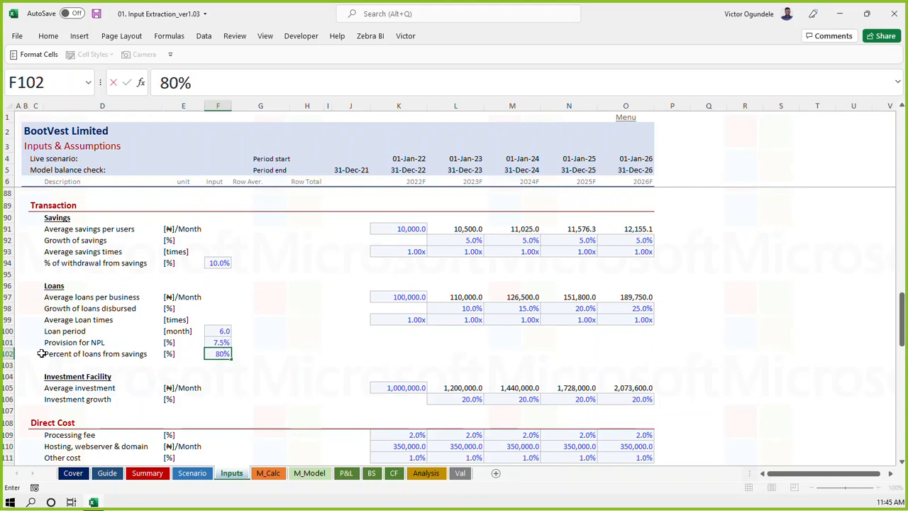
key("ctrl+Return")
key("ctrl+s")
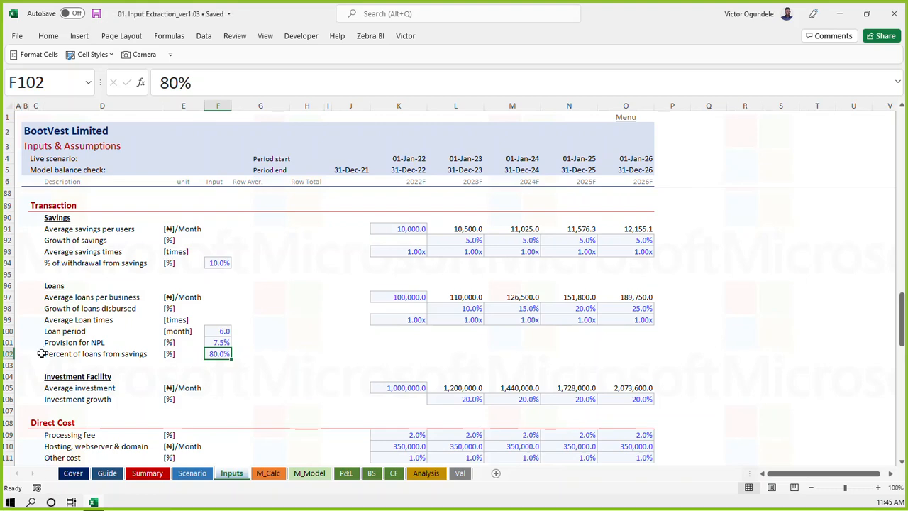
Check the February and March 2022 withdrawal formulas in row 128 of the M_Calc sheet
key("ctrl+Page_Down")
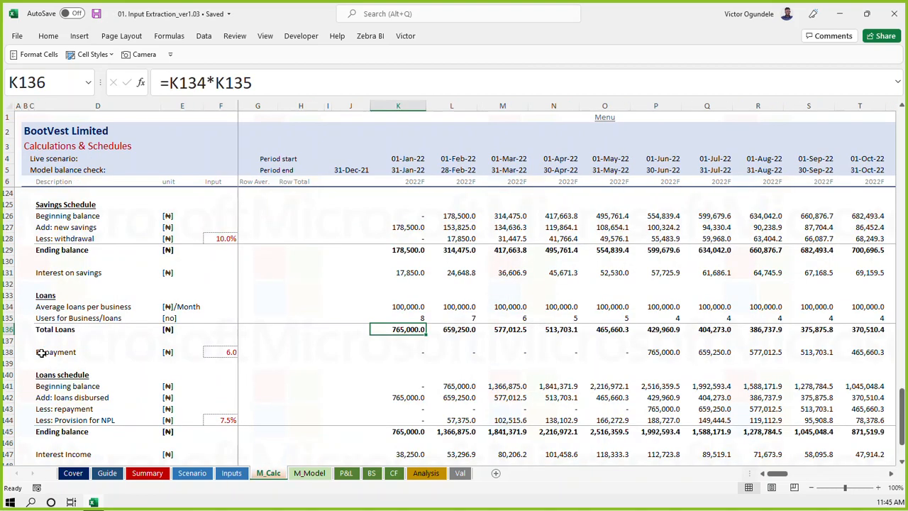
left_click(457, 238)
left_click(512, 239)
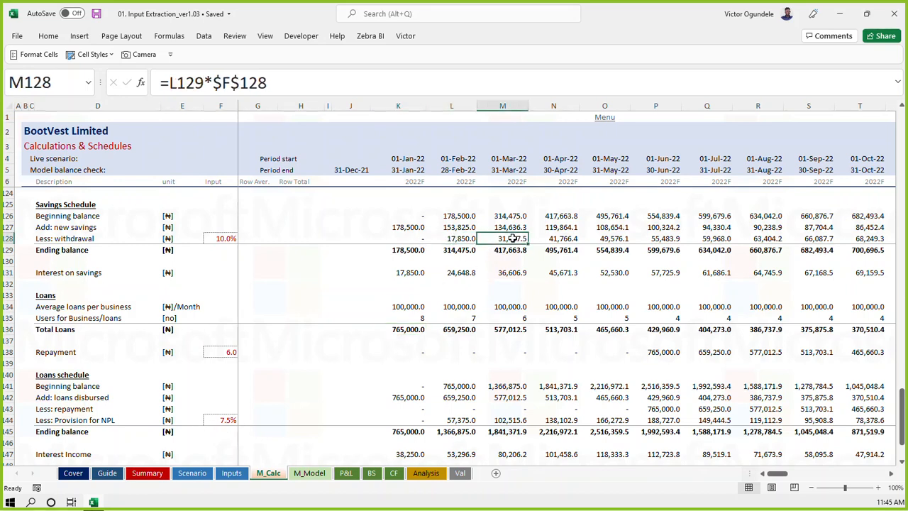
Insert a row above Interest on savings at row 131, labelled % of withdrawal to savings with the unit [%]
left_click(52, 274)
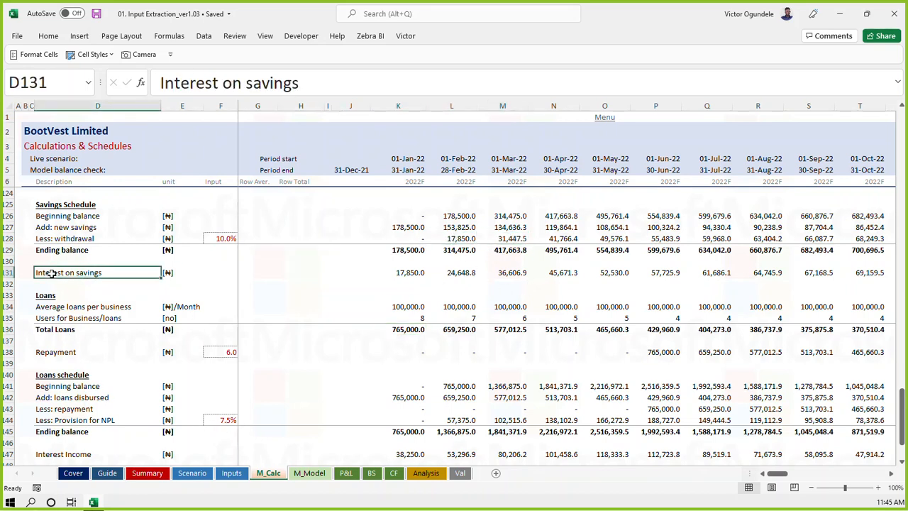
key("shift+space")
key("ctrl+shift+plus")
left_click(52, 274)
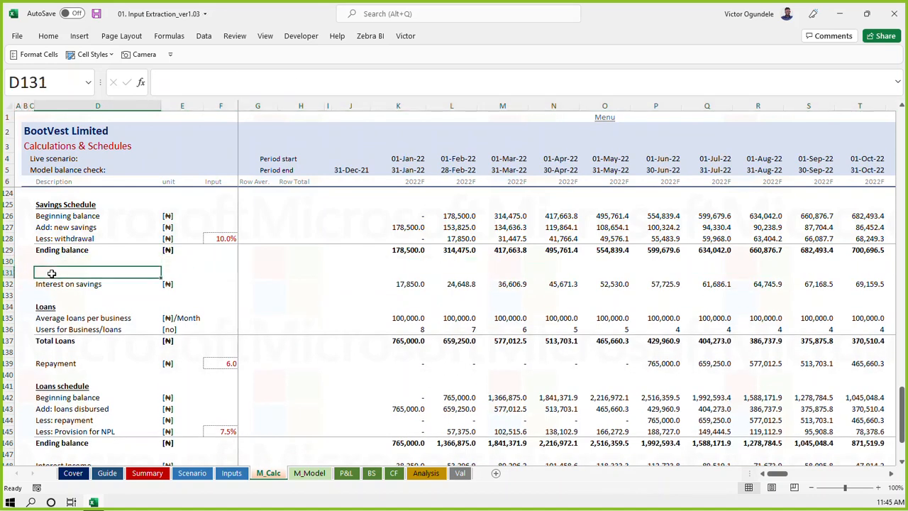
type("P")
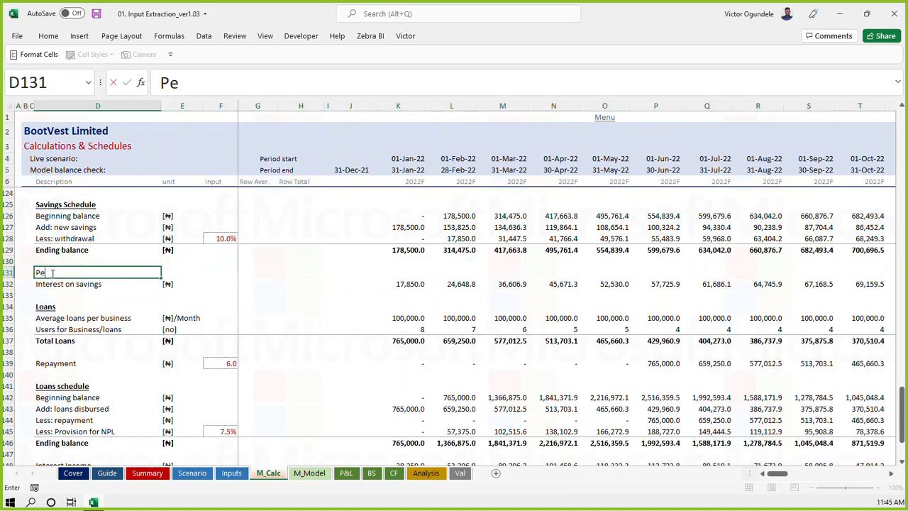
type("e")
key("BackSpace")
key("BackSpace")
type("% of withdrawal to savings")
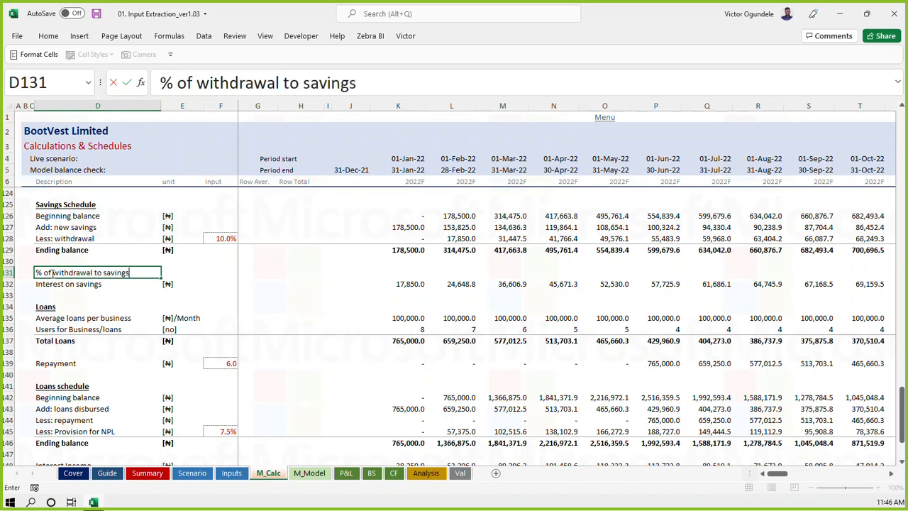
key("Tab")
type("[%]")
Enter =K128/J129 in K131 to divide January 2022's withdrawal by the previous period's ending savings balance
key("Tab")
key("Tab")
key("Tab")
key("Tab")
key("Tab")
key("Tab")
type("=")
key("Up")
key("Up")
key("Up")
key("Up")
key("Down")
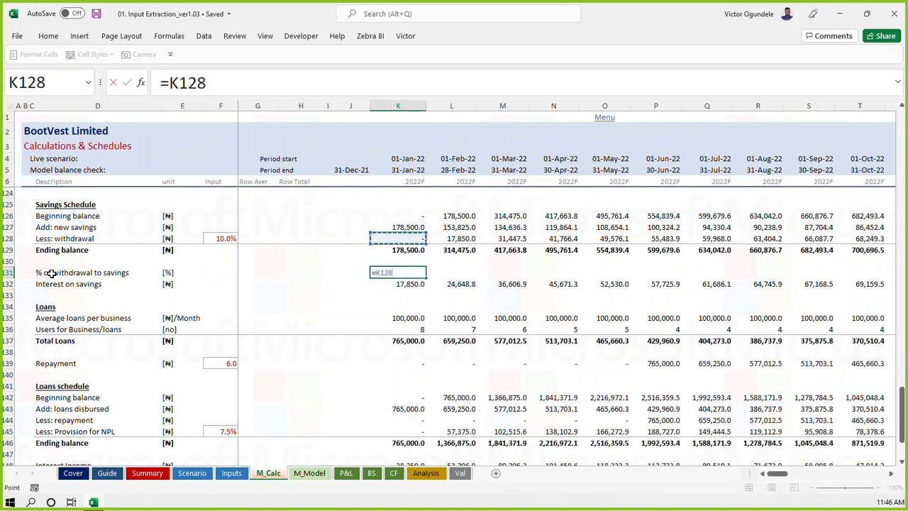
type("/")
key("Up")
key("Up")
key("Left")
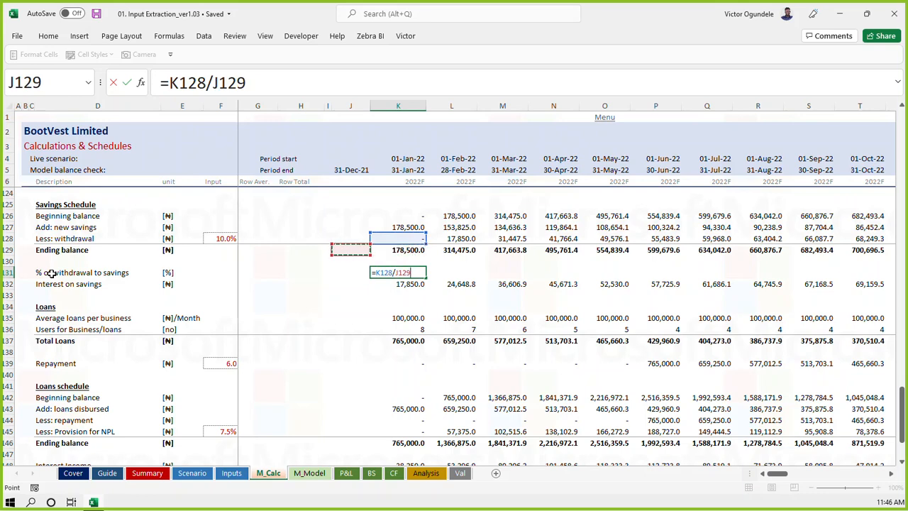
key("ctrl+Return")
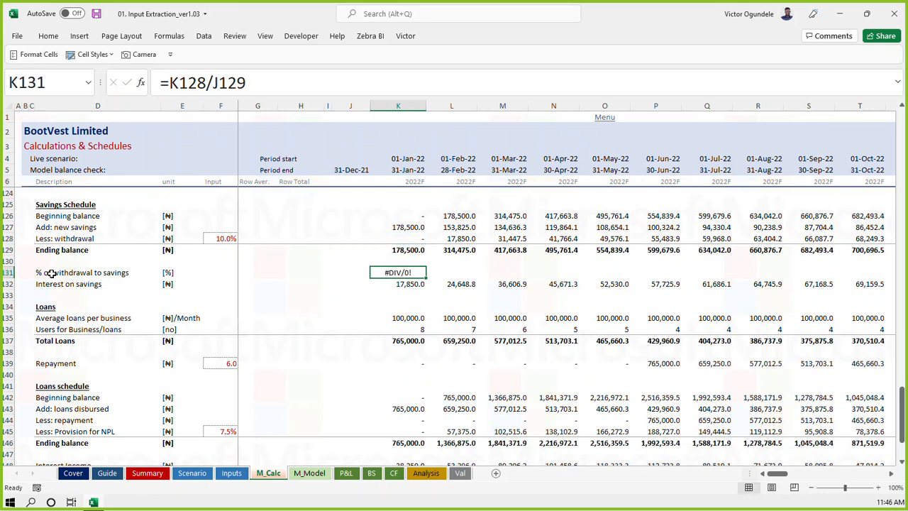
Wrap the K131 formula in IFERROR with a fallback of 0, giving =IFERROR(K128/J129,0)
left_click(171, 82)
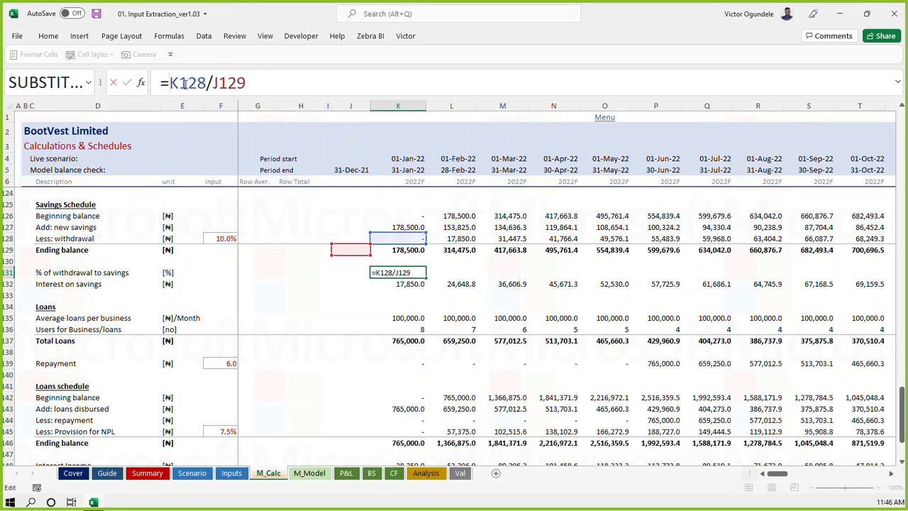
type("iff")
key("BackSpace")
type("e")
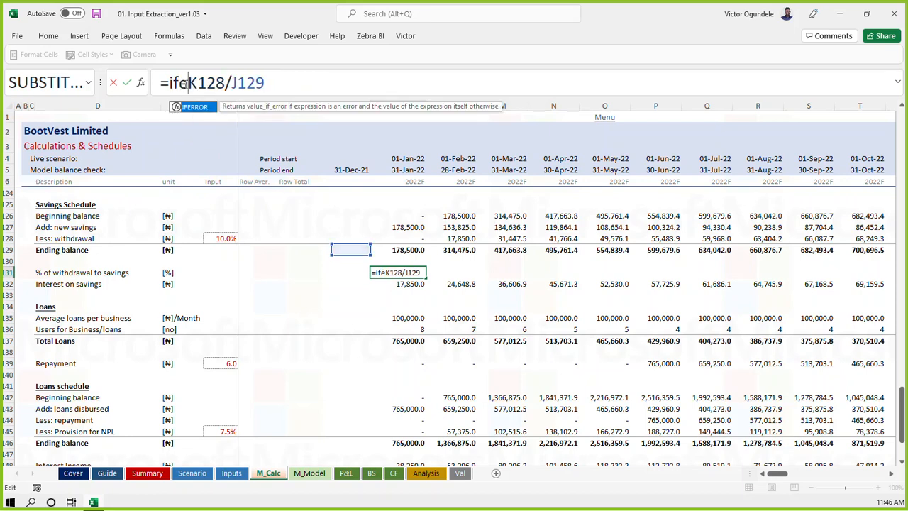
key("Tab")
type(",0)")
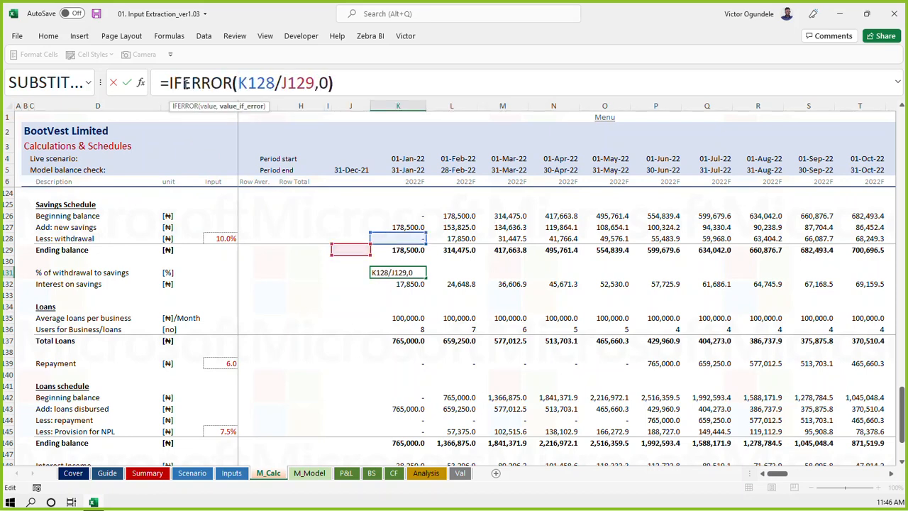
key("ctrl+Return")
Apply the Percent style to K131, fill its formula across all the monthly columns, and save the workbook
key("alt+2")
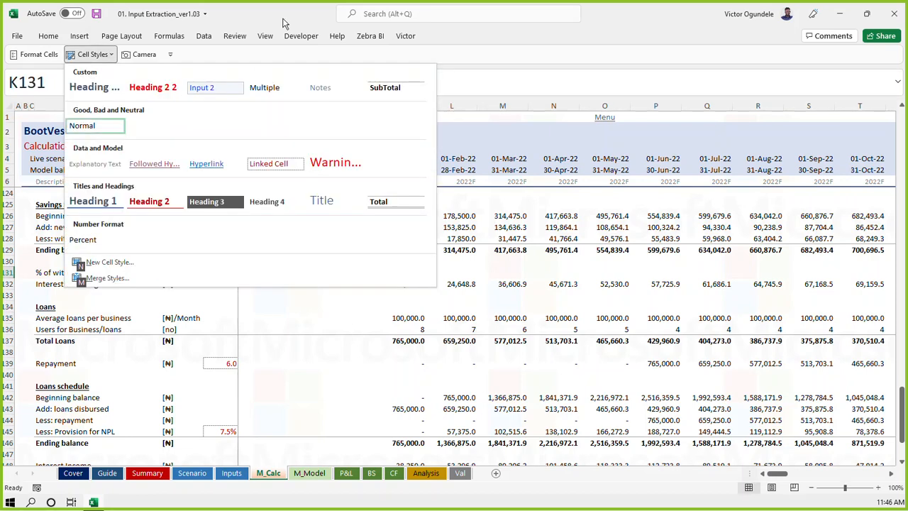
left_click(114, 239)
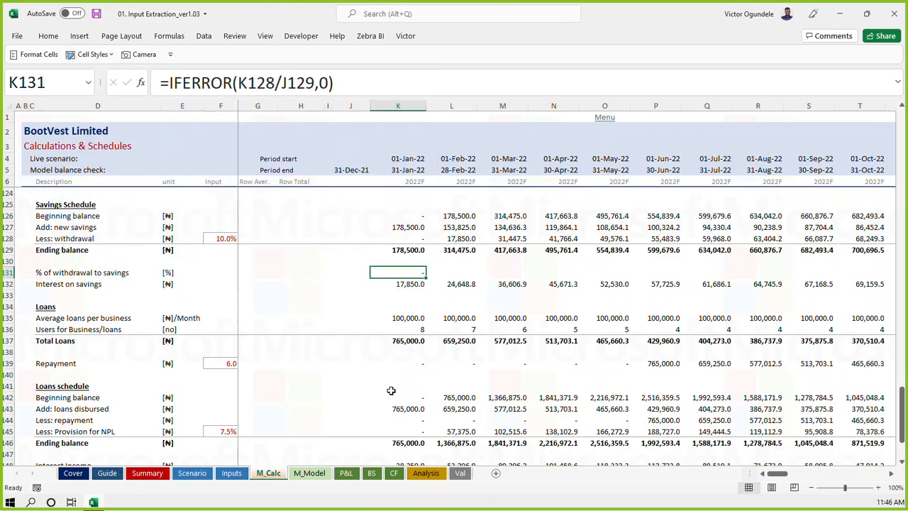
key("shift+Left")
key("ctrl+r")
key("ctrl+s")
Check the % of withdrawal to savings formulas across the monthly columns of row 131
key("Left")
key("Right")
key("Right")
key("Right")
key("Right")
key("Right")
key("Right")
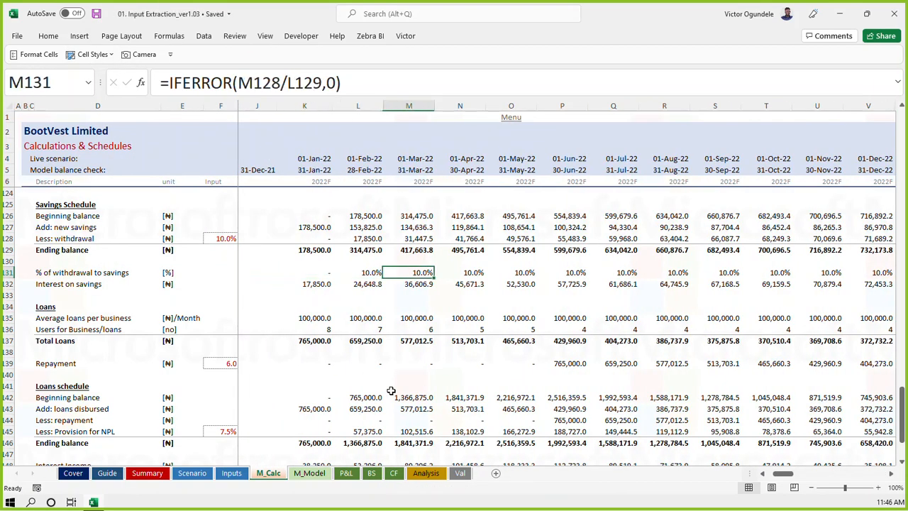
key("ctrl+Right")
key("Left")
key("Left")
key("ctrl+Left")
key("ctrl+Left")
key("Right")
key("Right")
key("Right")
key("Right")
key("Right")
key("Right")
key("Right")
Set Percent of loans from savings on the Inputs sheet to 85%
key("ctrl+Page_Up")
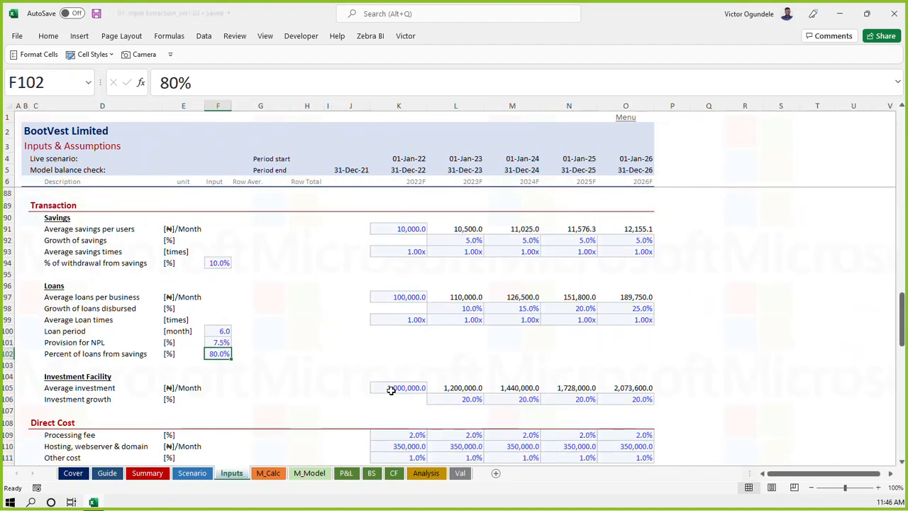
type("85")
key("ctrl+Return")
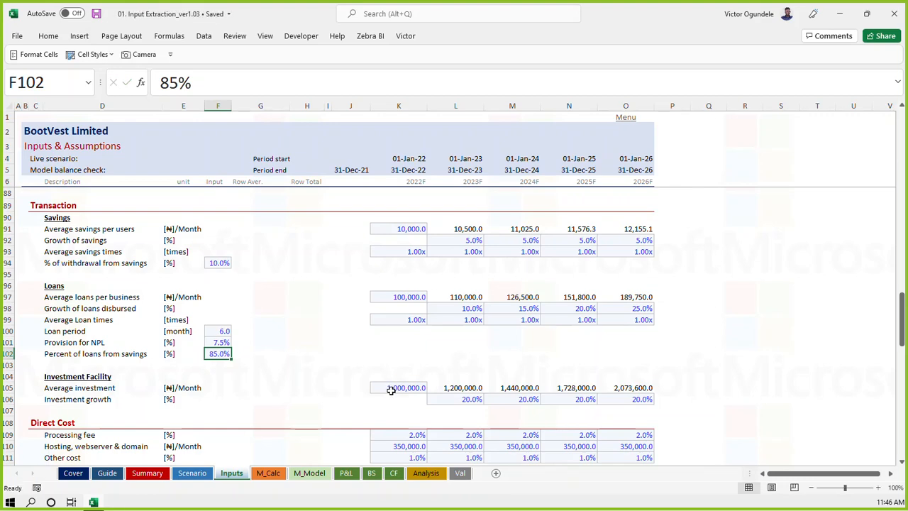
Review the January 2022 figures through the Loans and Loans schedule sections of the M_Calc sheet
key("ctrl+Page_Down")
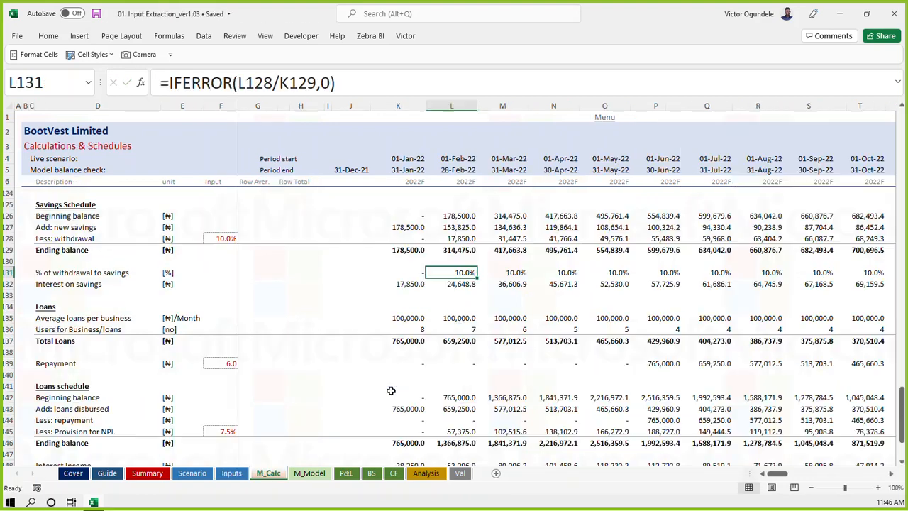
key("Down")
key("Down")
key("Down")
key("Left")
key("Down")
key("Down")
key("Down")
key("Down")
key("Down")
key("Down")
key("Down")
key("Down")
key("Down")
key("Down")
key("Down")
key("Down")
key("Down")
key("Down")
key("Down")
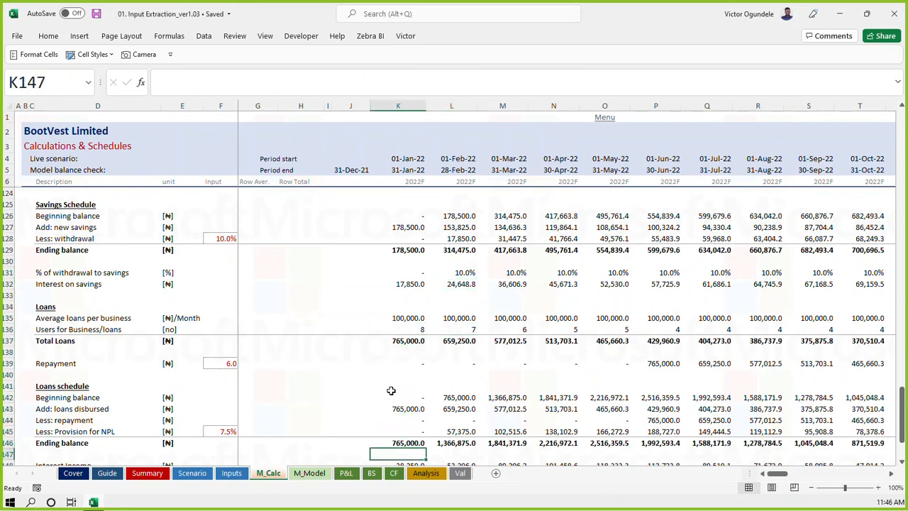
key("Up")
key("Up")
key("Up")
key("Up")
key("Up")
key("Up")
key("Up")
key("Up")
key("Up")
key("Up")
key("Up")
key("Up")
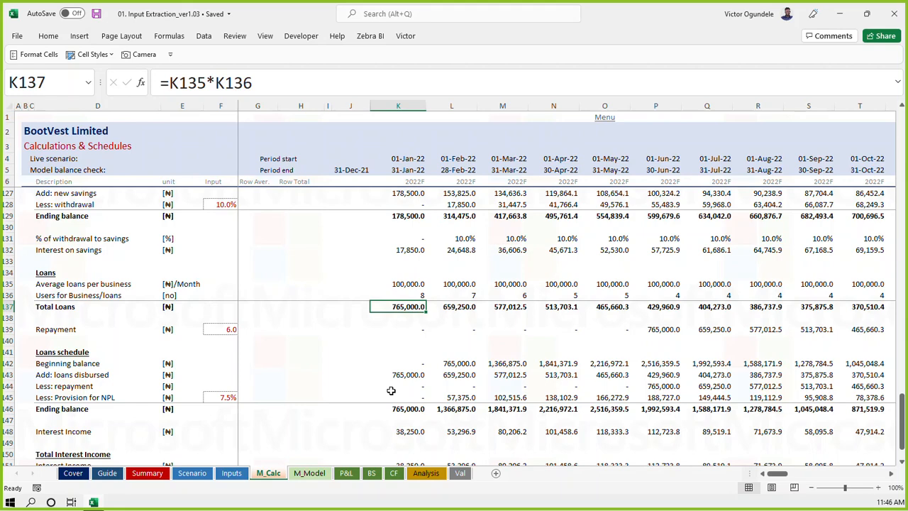
Insert a row between Total Loans and Repayment on M_Calc, leaving row 138 free for a new line
key("Left")
key("Left")
key("Left")
key("Left")
key("Left")
key("Left")
key("Left")
key("Down")
key("Down")
key("shift+space")
key("ctrl+shift+plus")
key("Up")
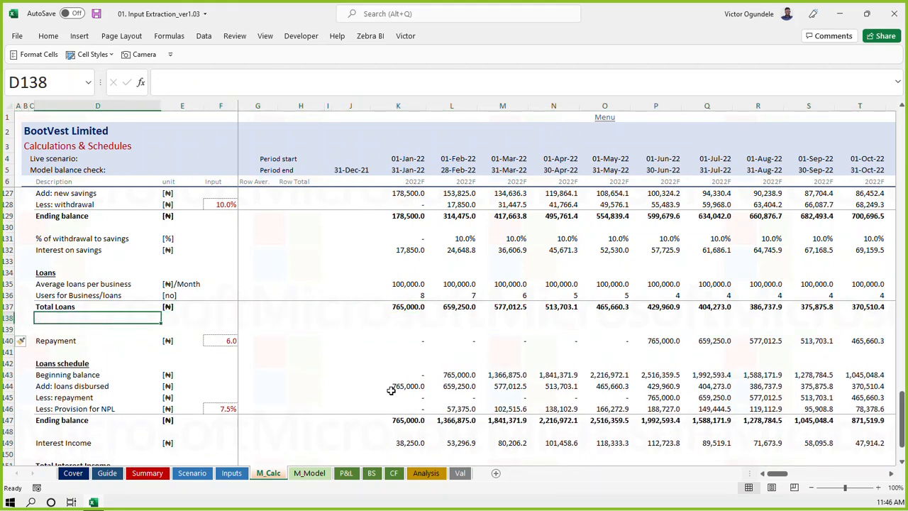
Link the label, unit and input cells of row 138 to the Percent of loans from savings row 102 on Inputs
type("=")
key("ctrl+Page_Up")
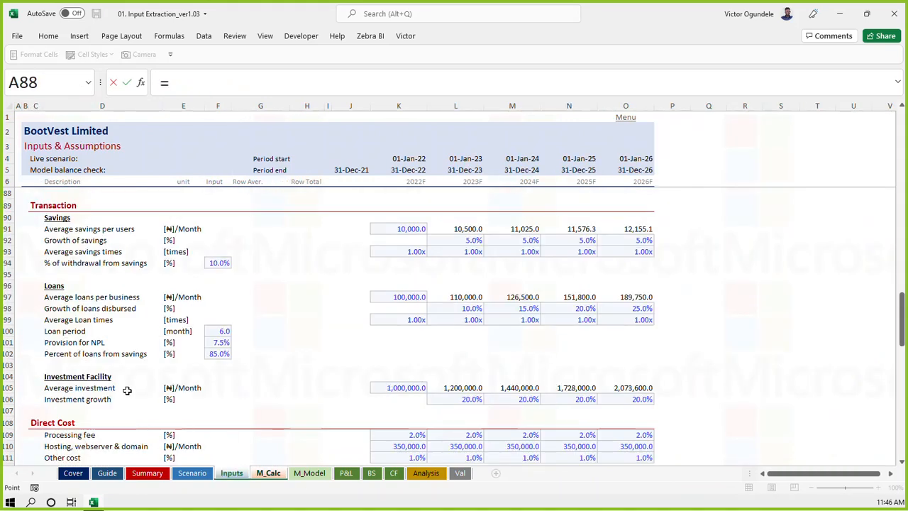
left_click(68, 355)
key("Return")
key("ctrl+c")
key("Right")
key("Right")
key("ctrl+v")
Apply the Percent and Linked Cell styles to the linked input in F138
left_click(92, 54)
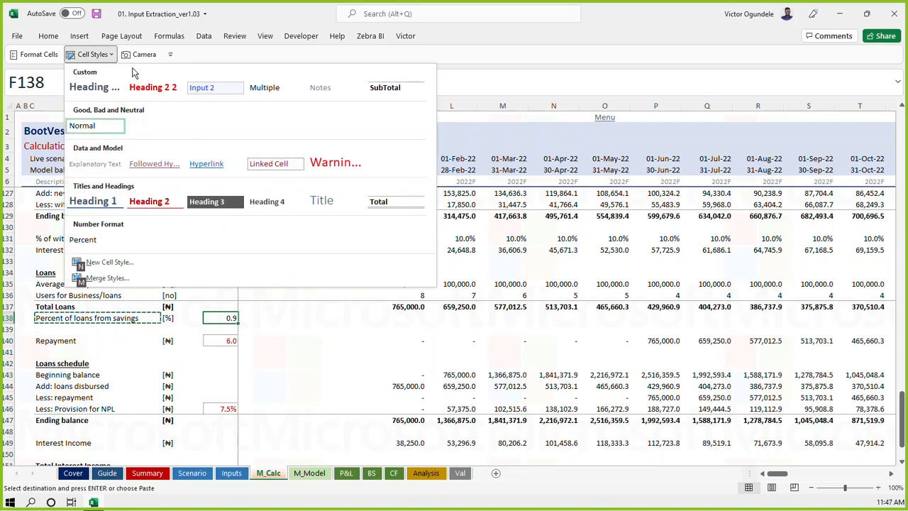
left_click(80, 240)
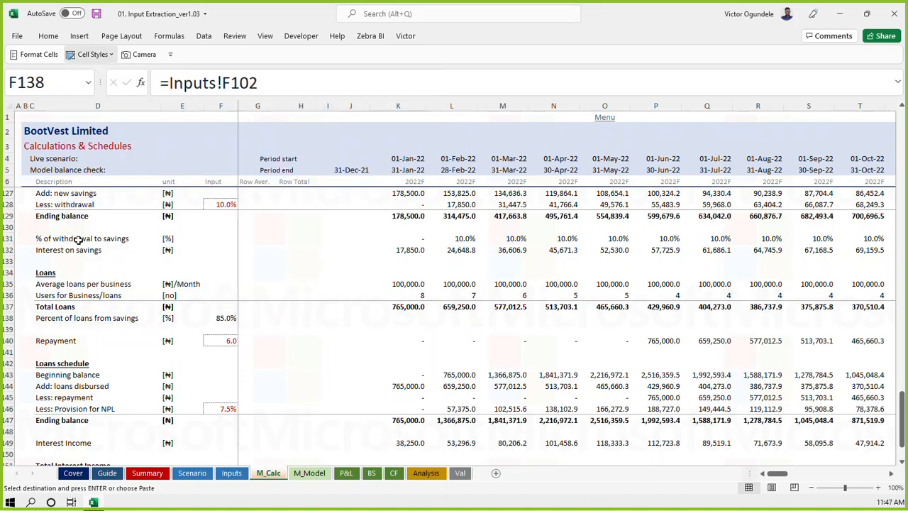
left_click(93, 54)
left_click(267, 163)
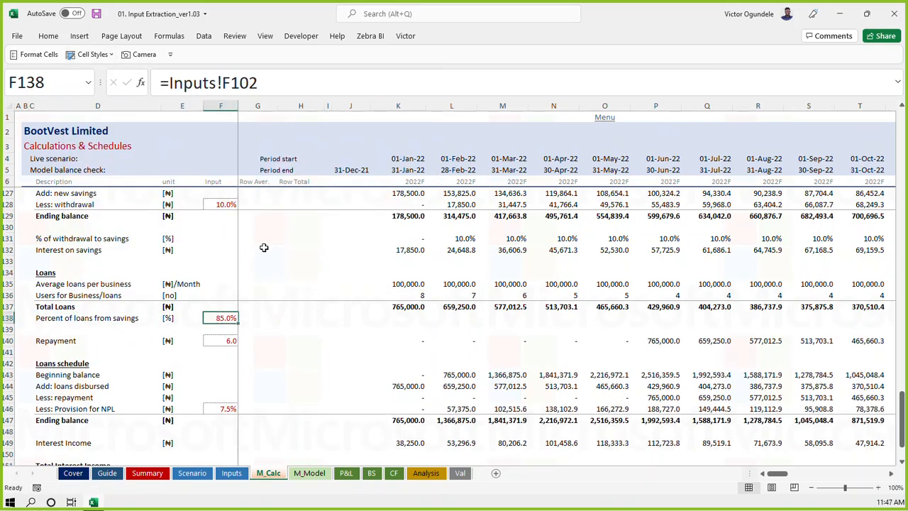
Enter =$F$138*K129 in K138 to apply the loan percentage to January 2022's ending savings balance
left_click(405, 320)
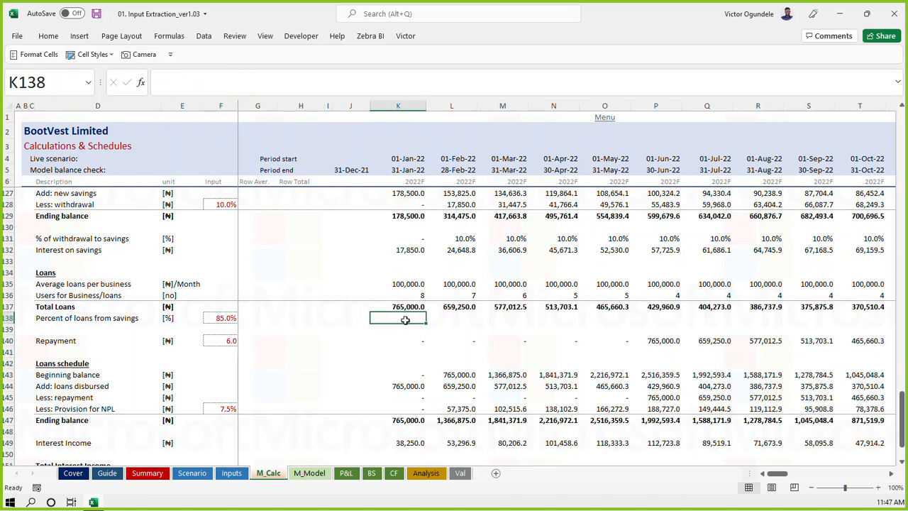
type("=")
left_click(220, 318)
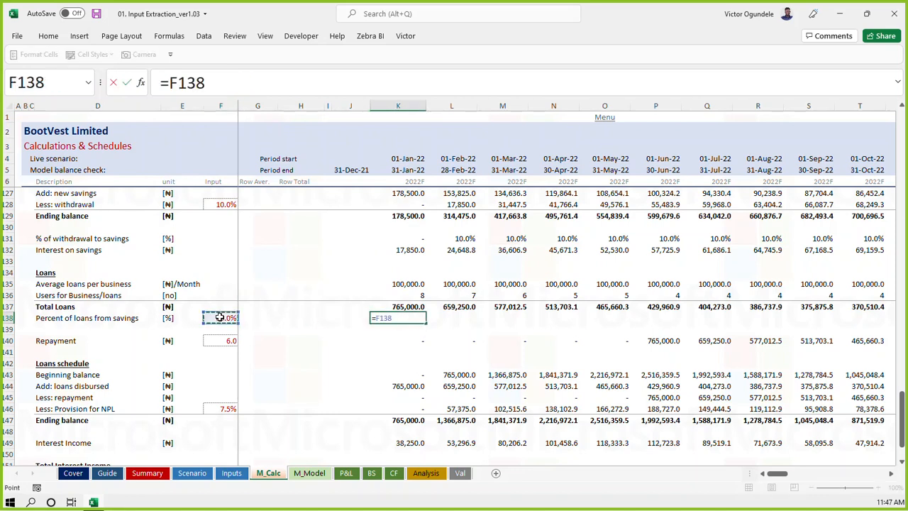
key("F4")
type("*")
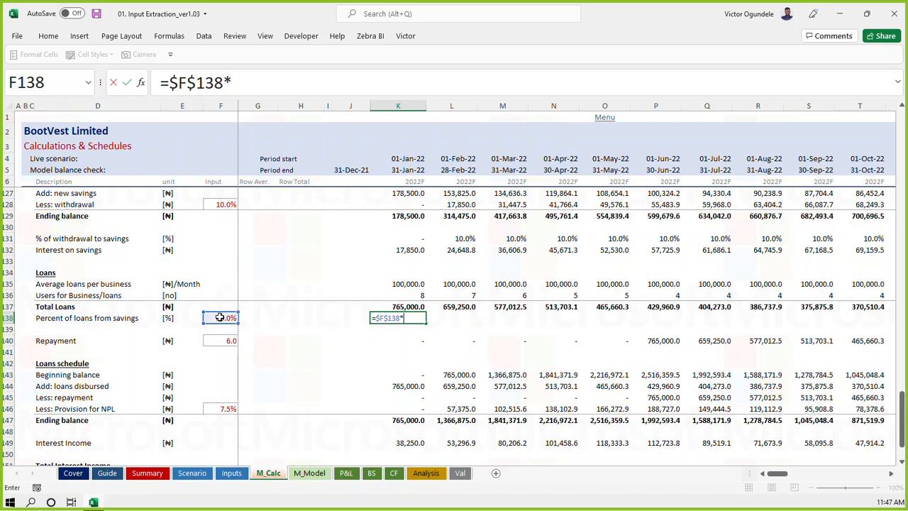
left_click(403, 215)
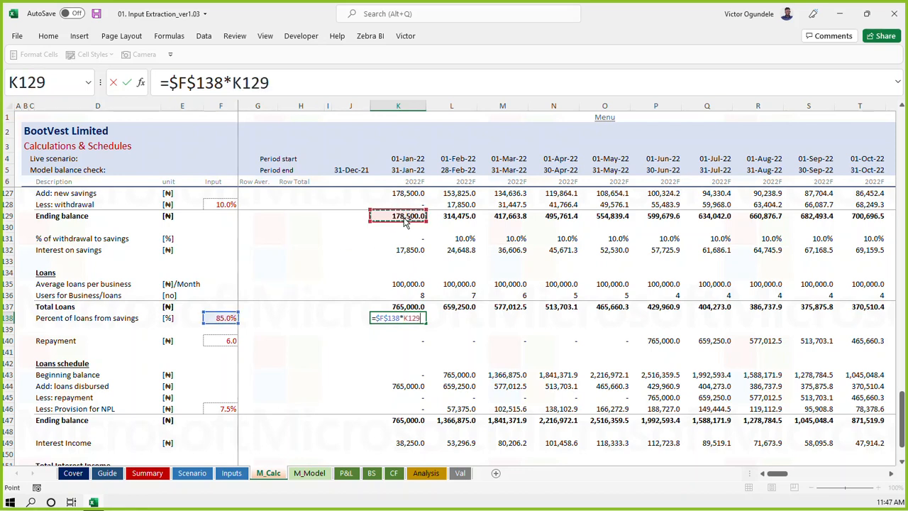
key("ctrl+Return")
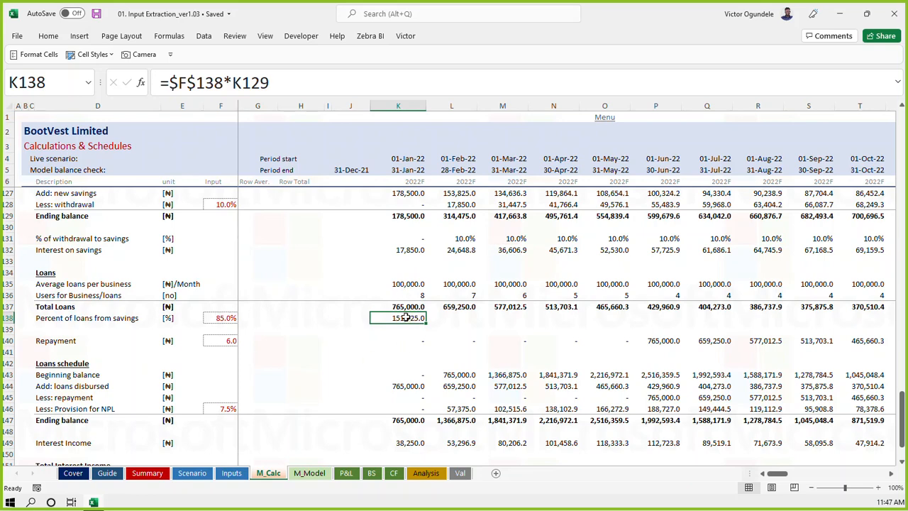
Set Percent of loans from savings on the Inputs sheet to 90% and return to M_Calc
scroll(406, 317, "up", 1)
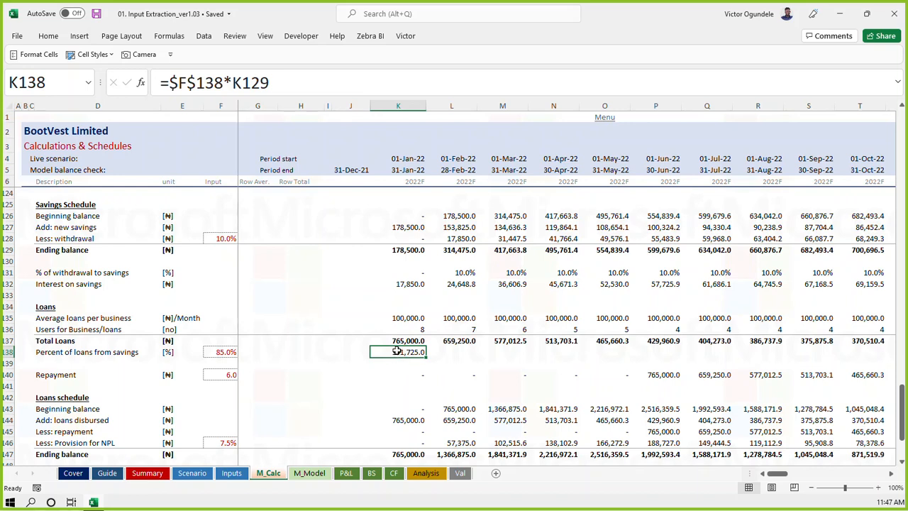
left_click(409, 248)
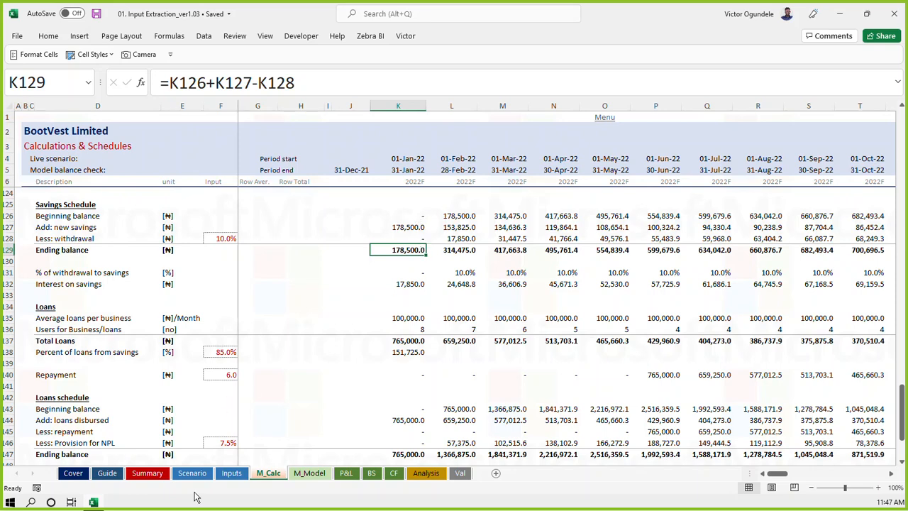
left_click(232, 473)
type("90")
key("Return")
key("ctrl+Page_Down")
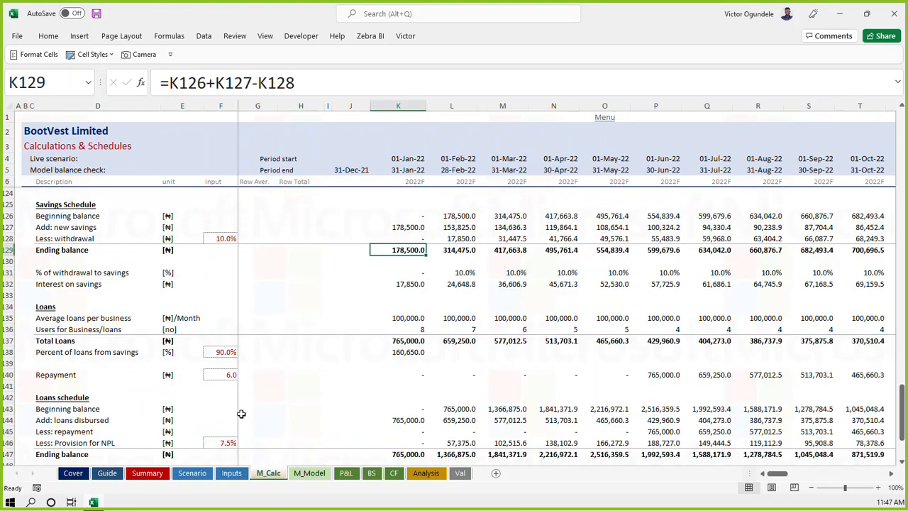
Fill the K138 formula across all the monthly columns through December 2026
left_click(405, 352)
key("ctrl+shift+Right")
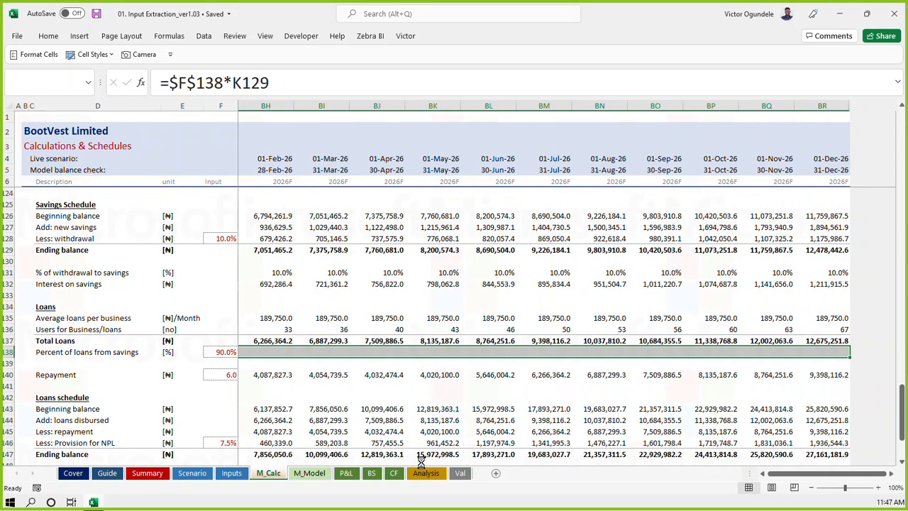
key("ctrl+Left")
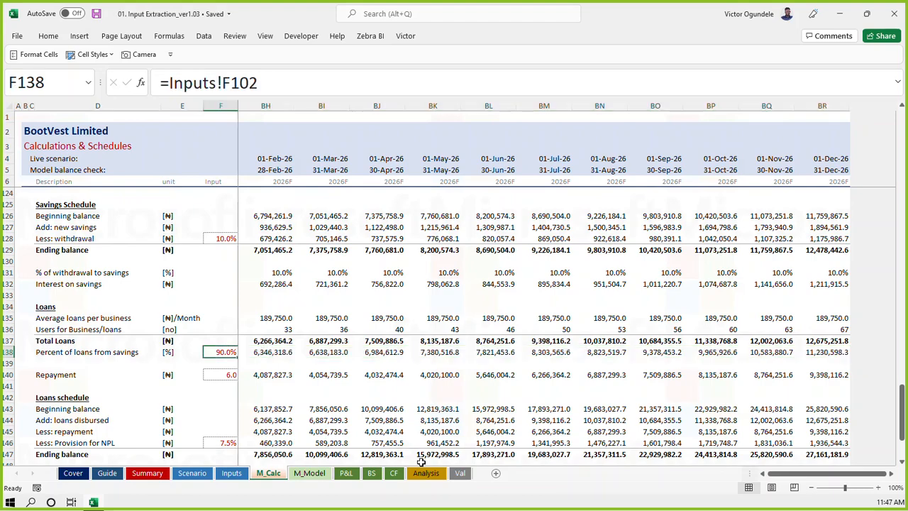
key("Right")
key("Right")
key("Right")
key("Right")
key("Right")
key("ctrl+Left")
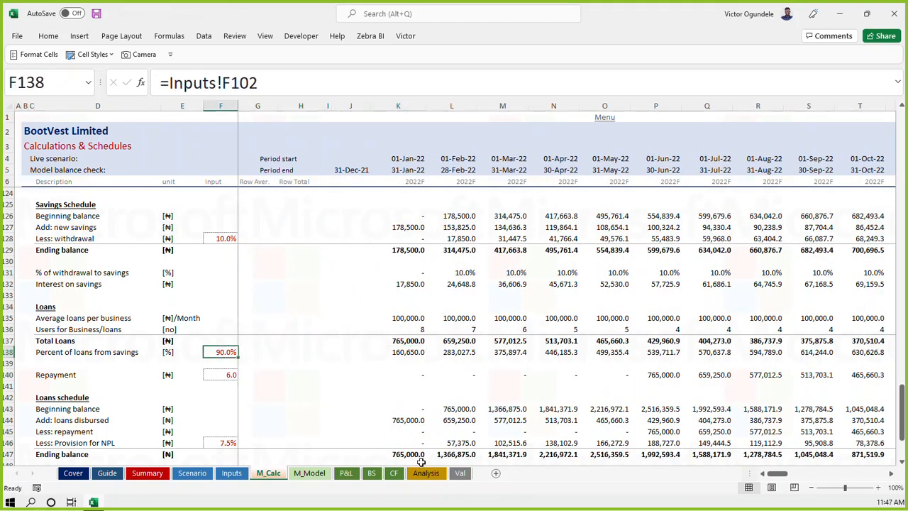
Insert a blank row above Percent of loans from savings, clear its formatting, and save the workbook
key("ctrl+Left")
key("ctrl+shift+Right")
key("shift+space")
key("ctrl+shift+plus")
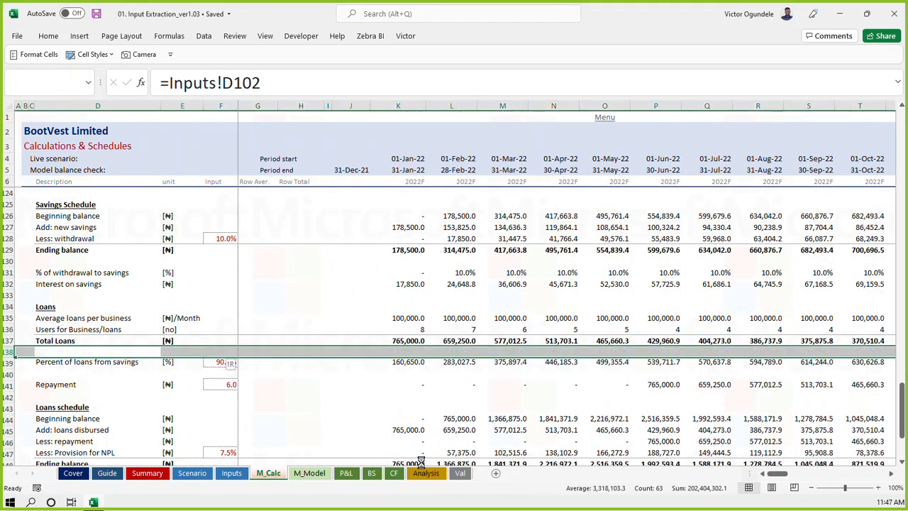
key("alt+h")
key("e")
key("f")
key("ctrl+Left")
key("ctrl+s")
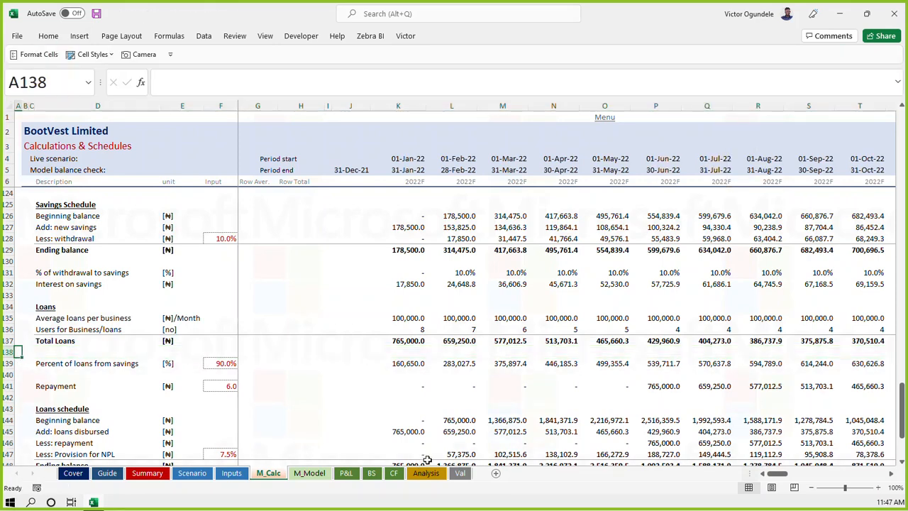
Insert a row above Repayment and label D140 Maximum loans disbursed
left_click(97, 375)
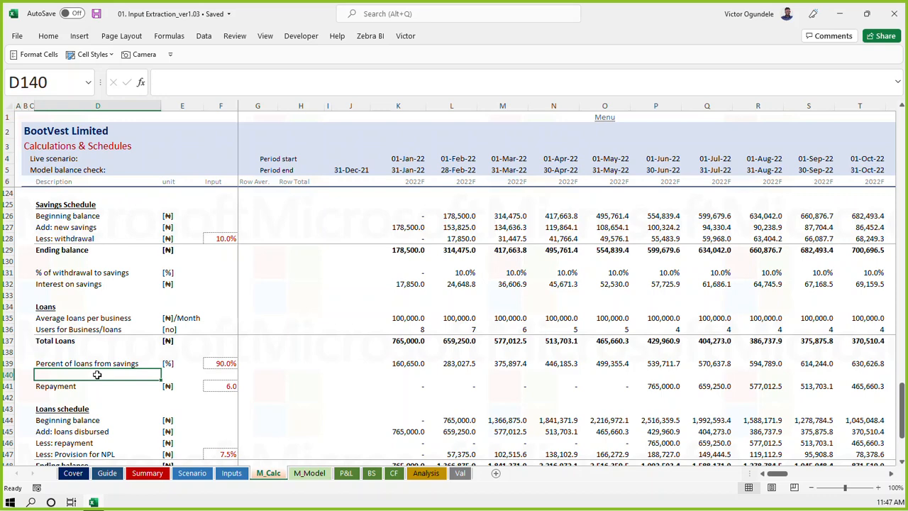
key("Down")
key("shift+space")
key("ctrl+shift+plus")
key("Up")
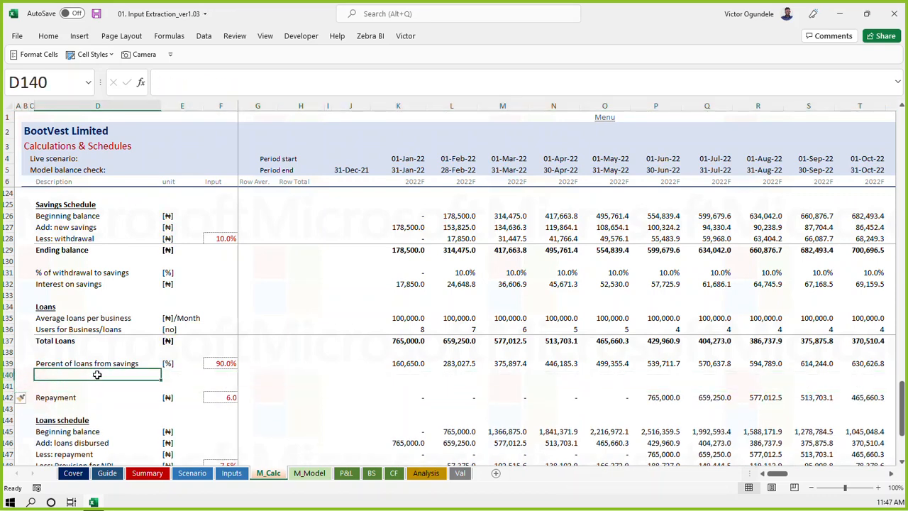
type("Ma")
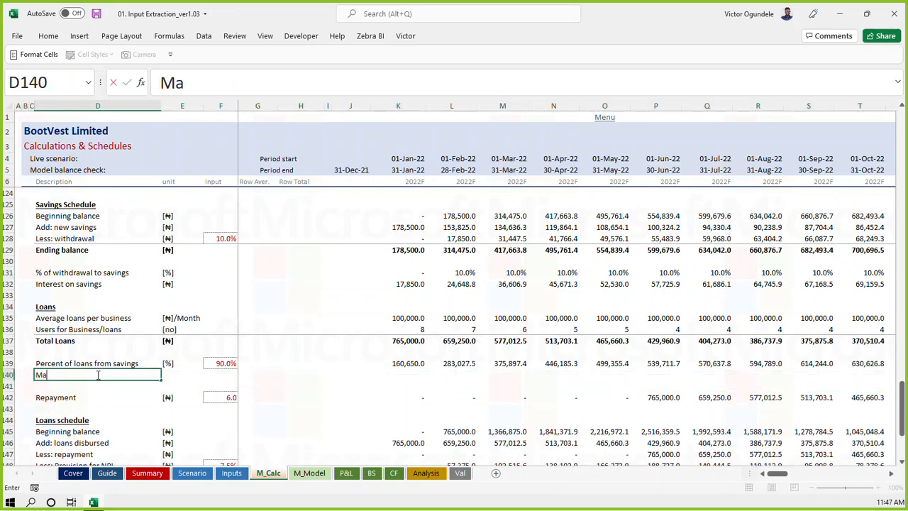
type("ximum")
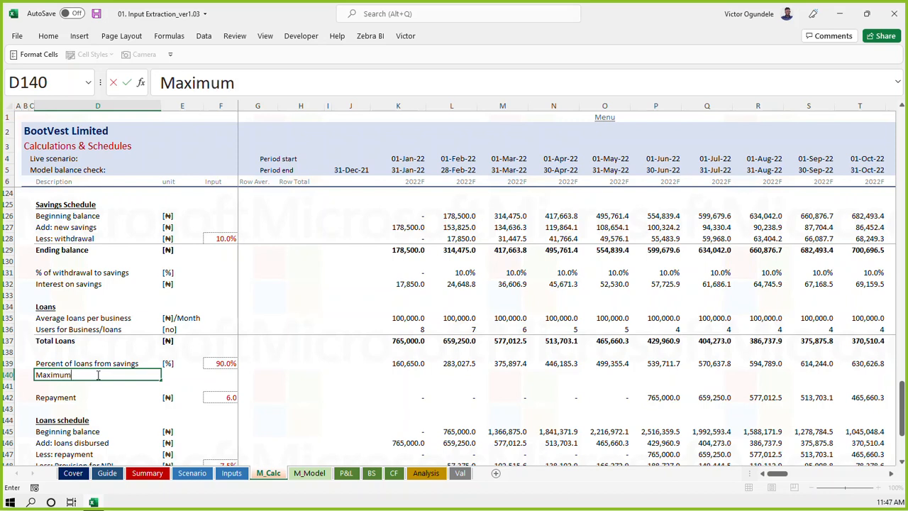
type(" loans disbursed")
key("ctrl+s")
Copy the currency unit from the Repayment row into E140
key("Tab")
key("Down")
key("Down")
key("ctrl+c")
key("Up")
key("Up")
key("ctrl+v")
key("Escape")
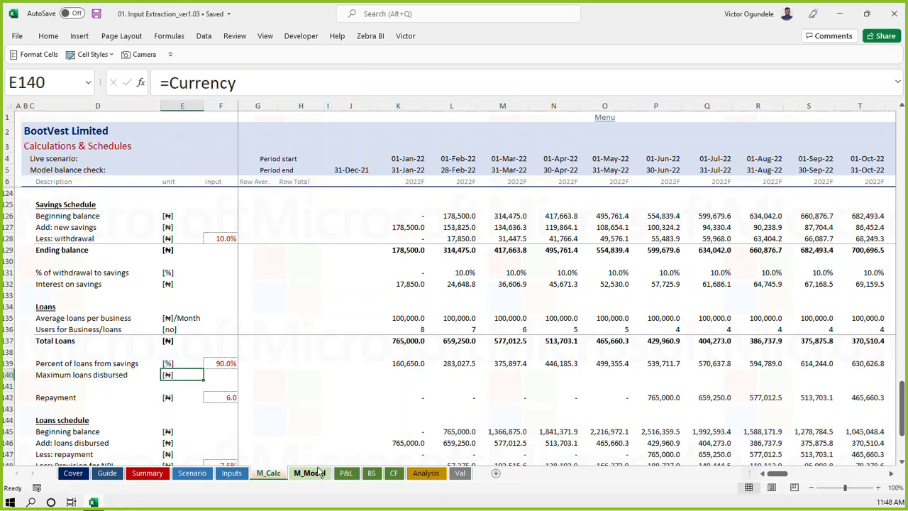
Enter =MIN(K137,K139) in K140 so Maximum loans disbursed takes the lower of Total Loans and the savings-based limit
key("Right")
key("Right")
key("Right")
key("Right")
key("Right")
key("Right")
key("Right")
key("Right")
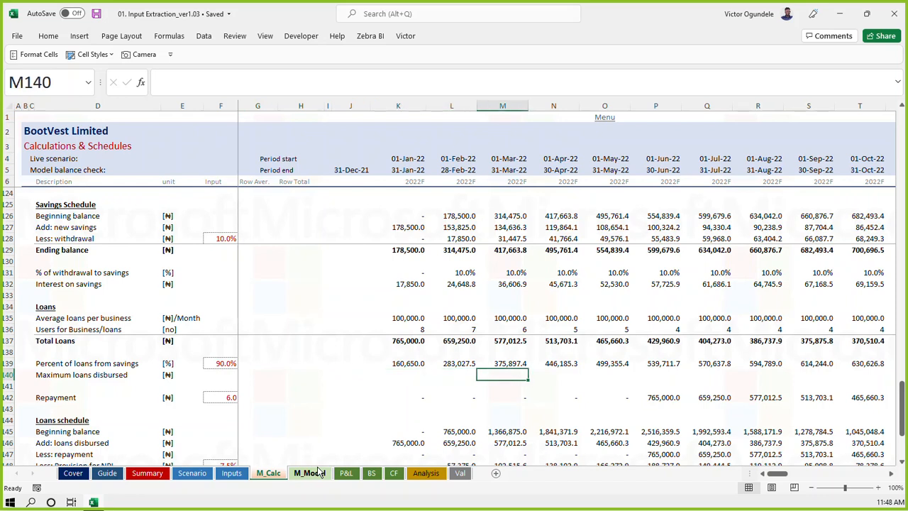
key("Left")
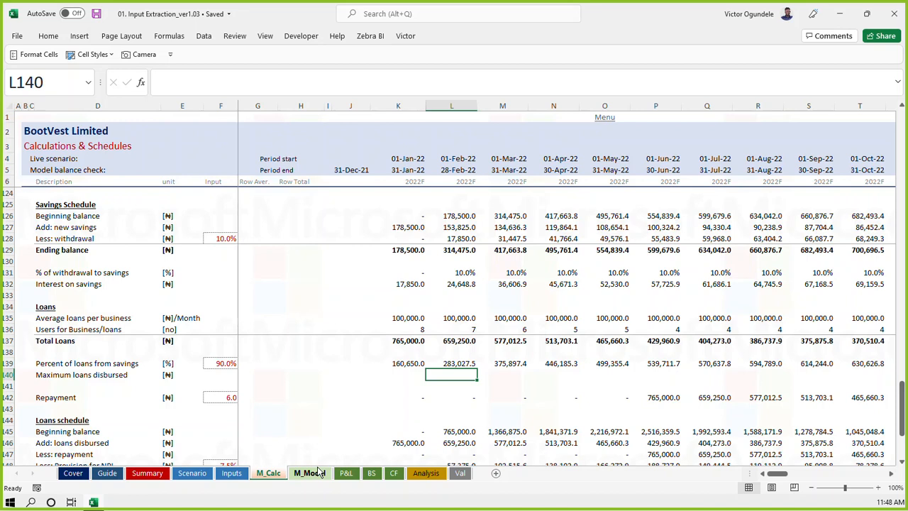
key("Left")
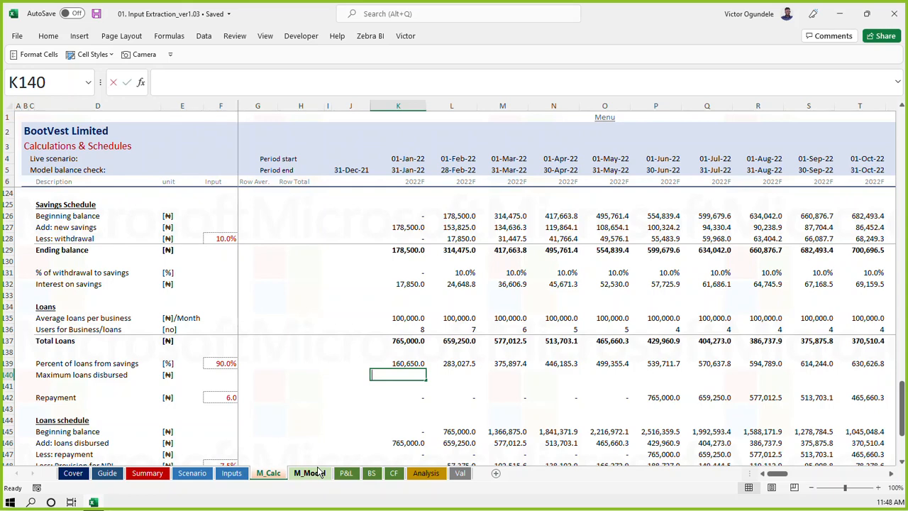
type("=min")
key("Tab")
key("Up")
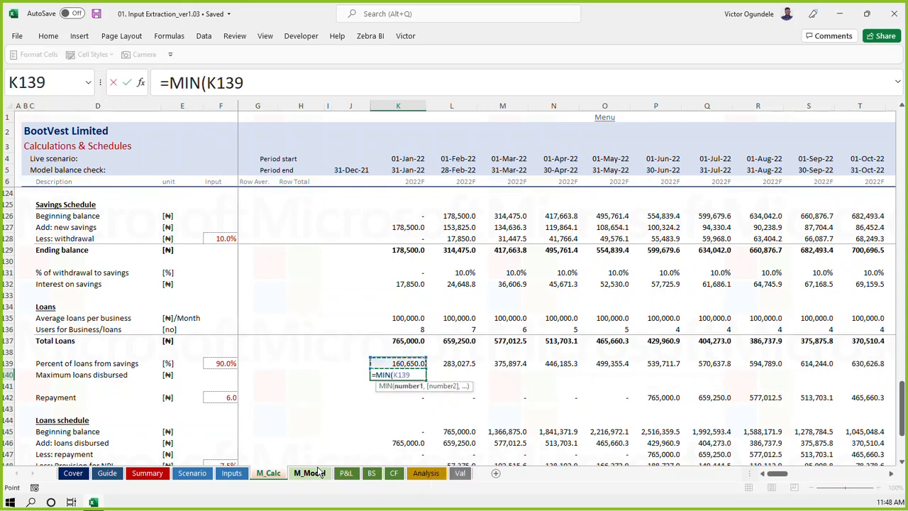
key("Up")
key("Up")
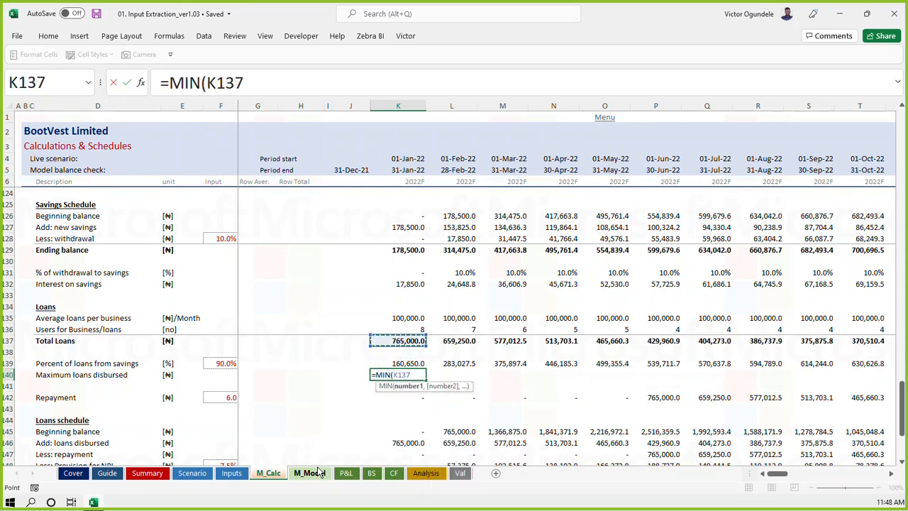
type(",")
key("Up")
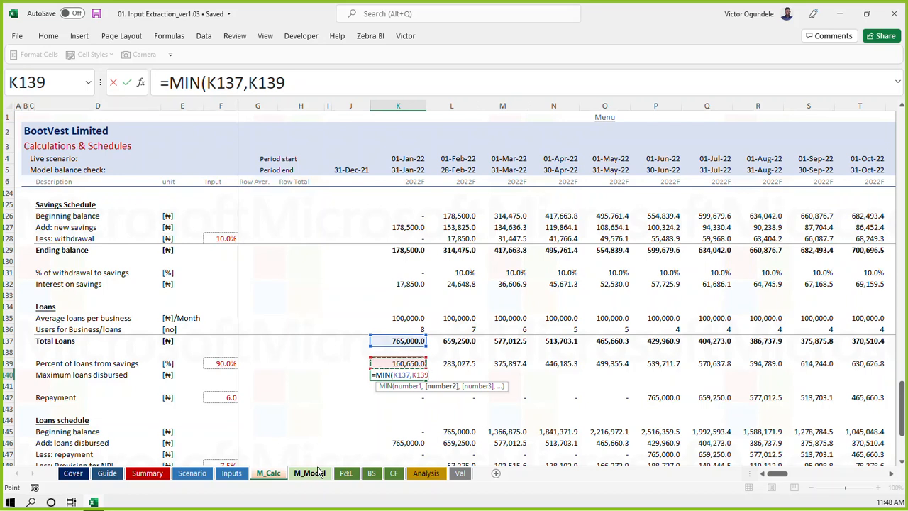
type(")")
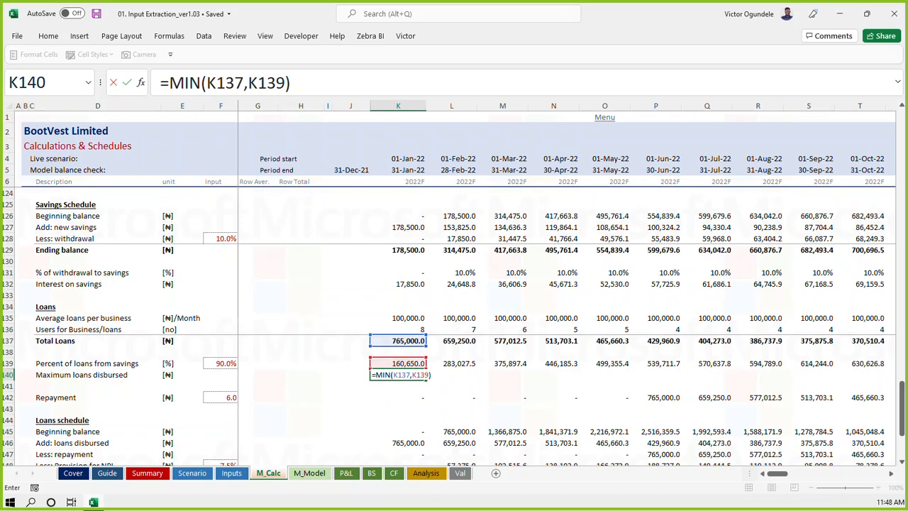
left_click(270, 417)
left_click(394, 376)
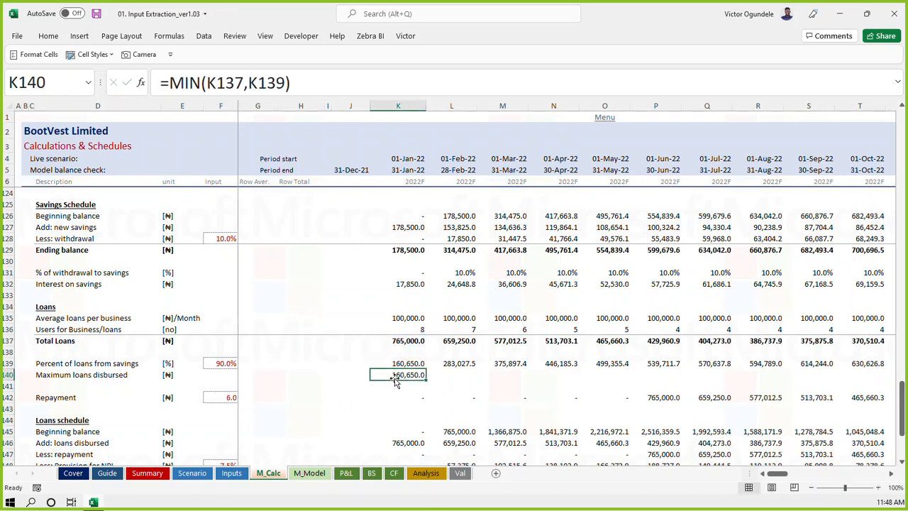
Apply the bold total cell style with a top border to the Maximum loans disbursed cells D140:K140
left_click(61, 374)
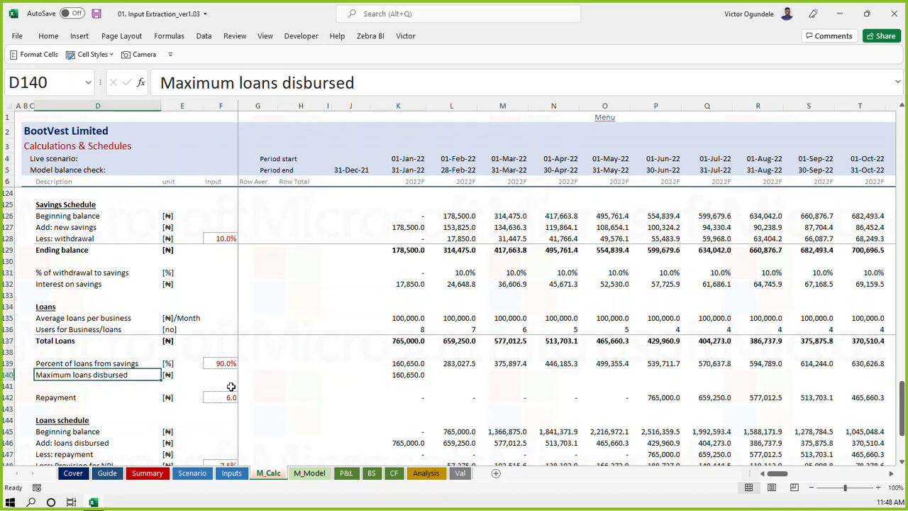
left_click(415, 375)
left_click_drag(102, 374, 426, 382)
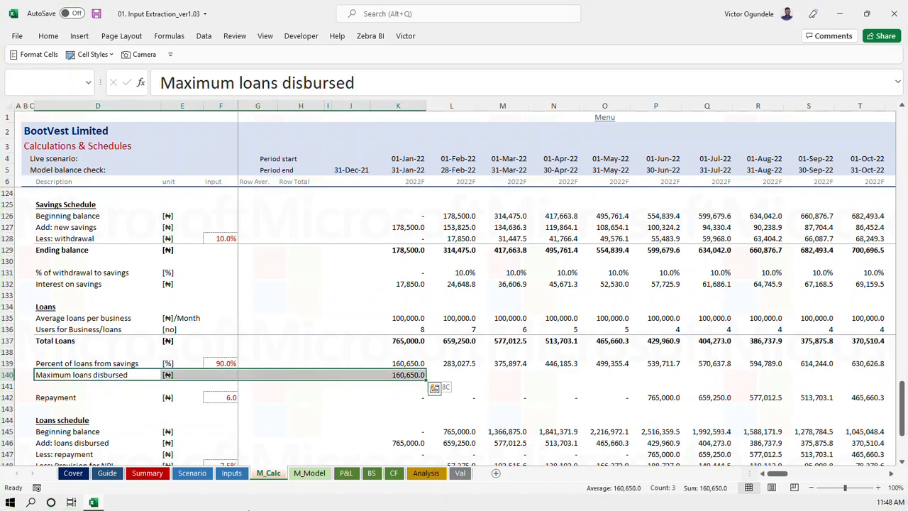
left_click(90, 54)
left_click(394, 96)
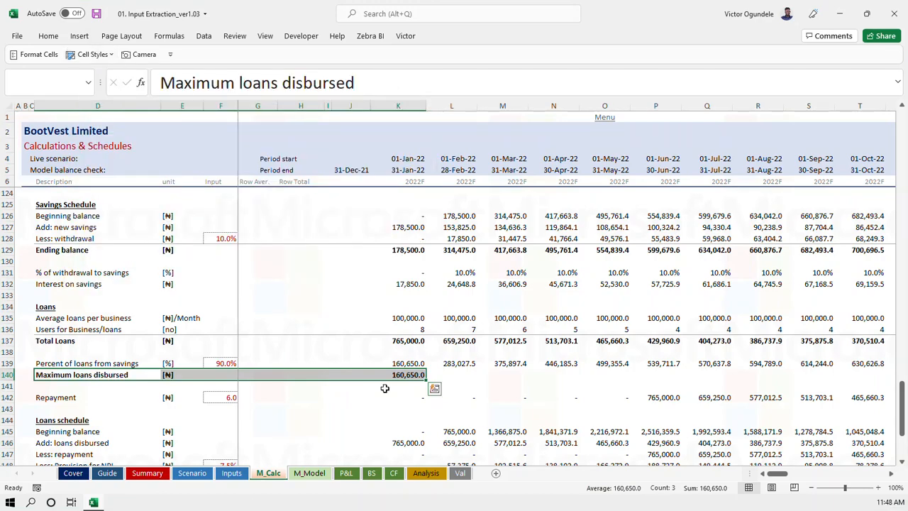
Fill the K140 formula across all the monthly columns through December 2026 and save the workbook
left_click(405, 373)
key("ctrl+shift+Right")
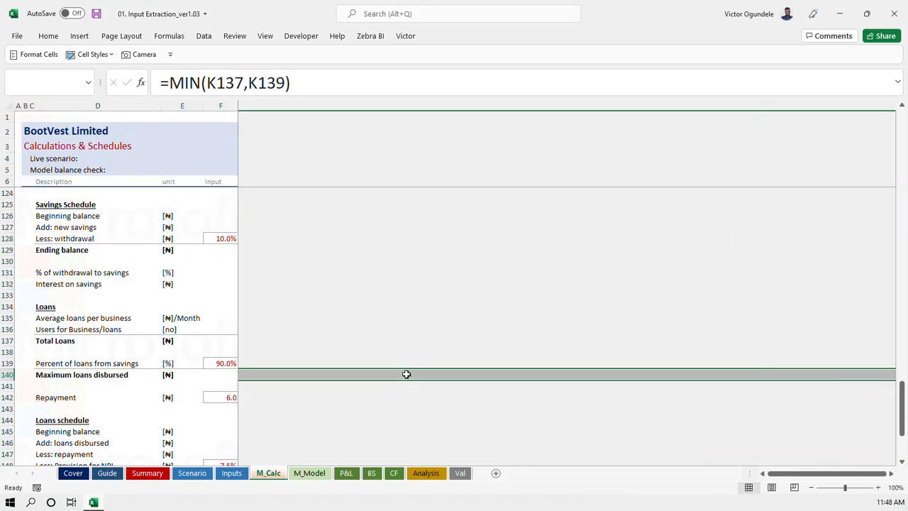
key("ctrl+r")
key("ctrl+s")
Compare the Maximum loans disbursed row with Total Loans and the Percent of loans from savings amounts across the months
key("ctrl+shift+Left")
key("Right")
key("Right")
key("Right")
key("Left")
key("Left")
key("Left")
key("Left")
key("Down")
key("Down")
key("Up")
key("Up")
key("Right")
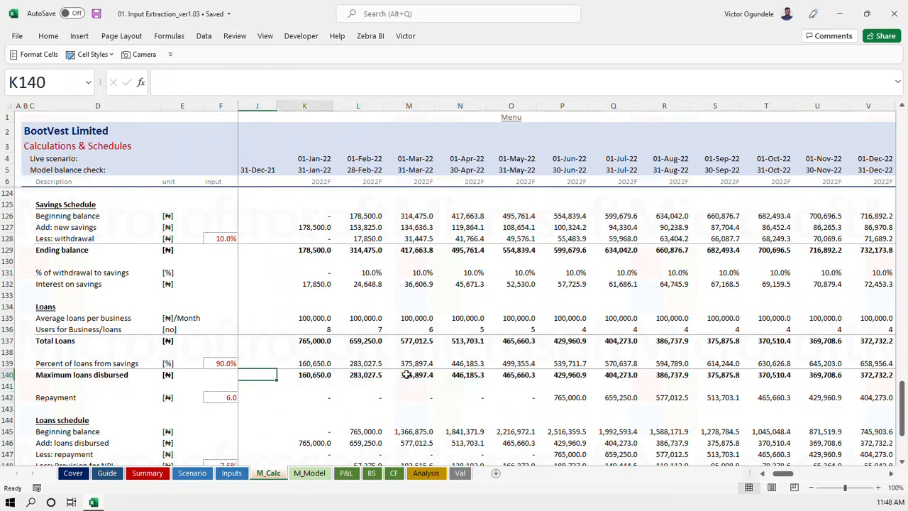
key("Right")
key("ctrl+Right")
key("Up")
key("Up")
key("Up")
key("Down")
key("Up")
key("Down")
key("Down")
key("Down")
key("Down")
key("Up")
key("Up")
key("Down")
key("ctrl+Left")
key("ctrl+Left")
key("ctrl+Left")
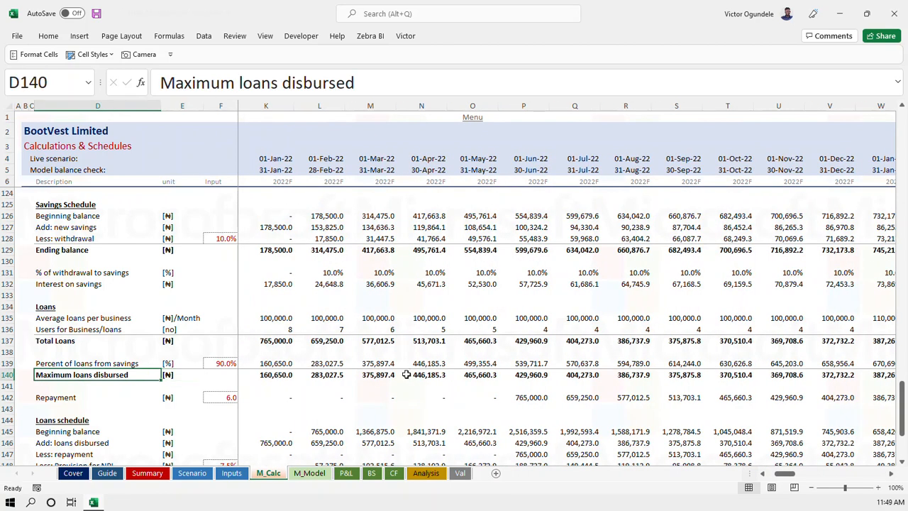
key("Left")
key("Right")
key("Right")
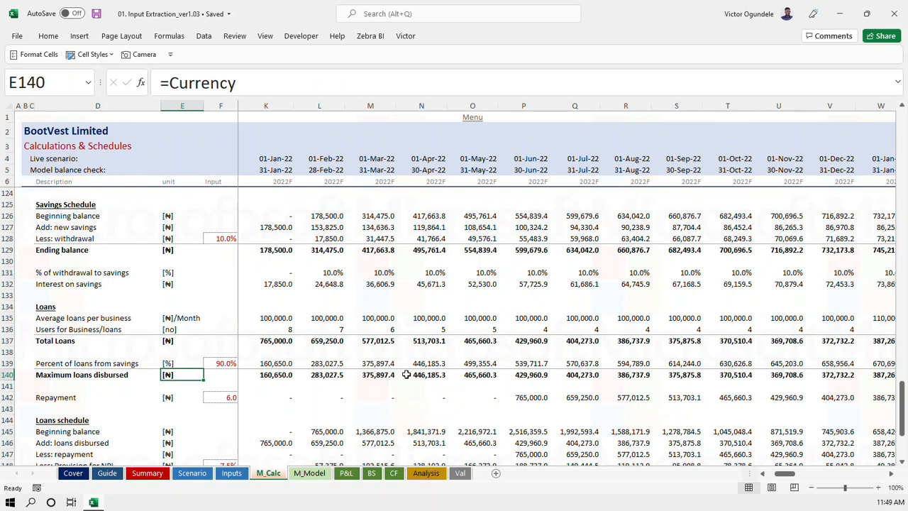
Change the K142 Repayment formula to =OFFSET(K140,,-($F$142-1)), fill it across all the monthly columns, and save
key("Right")
key("Right")
key("Right")
key("Right")
key("Right")
key("Right")
key("Right")
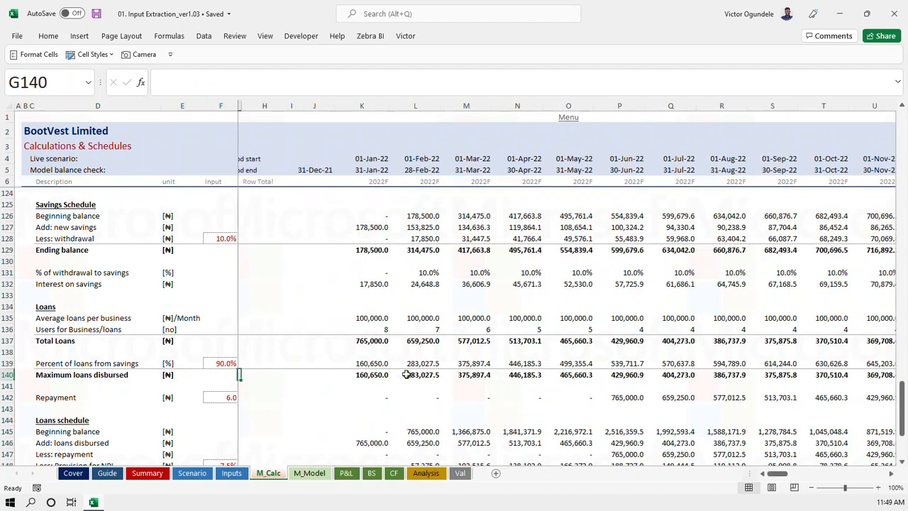
key("Down")
key("Down")
key("Left")
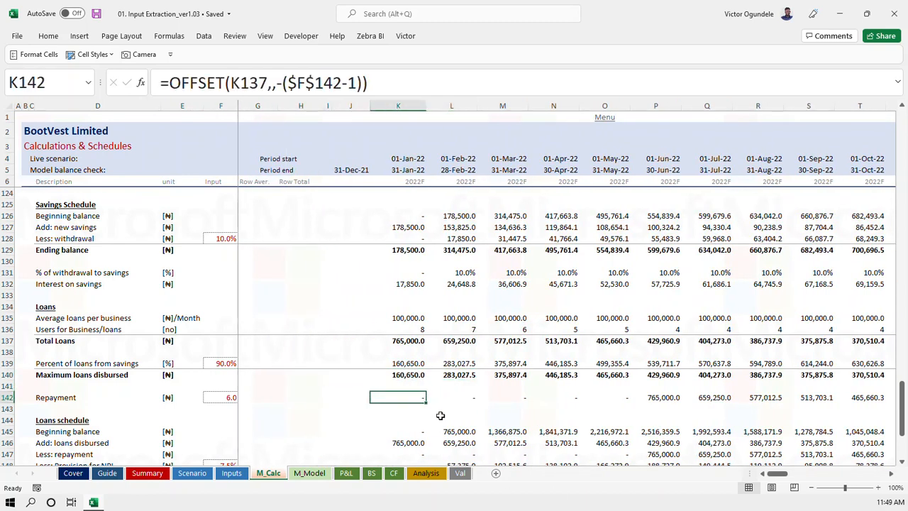
key("F2")
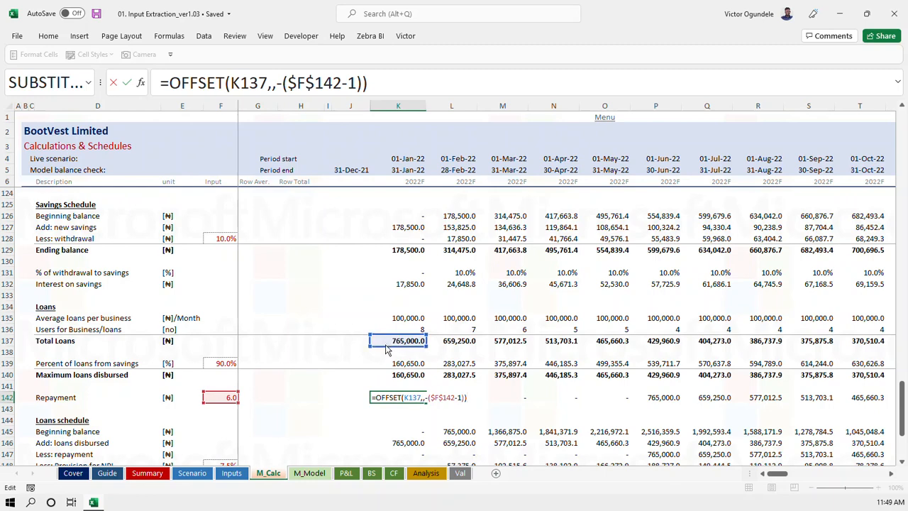
left_click(387, 363)
left_click(386, 376)
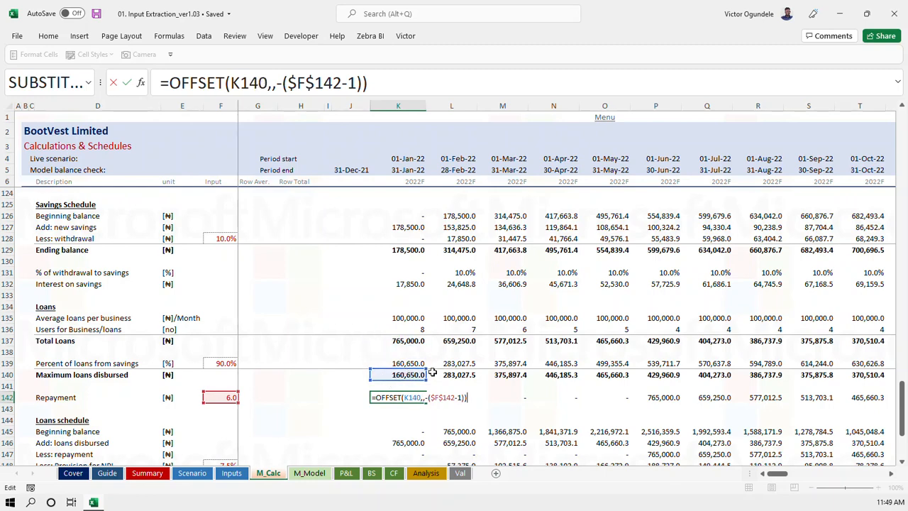
scroll(434, 363, "down", 1)
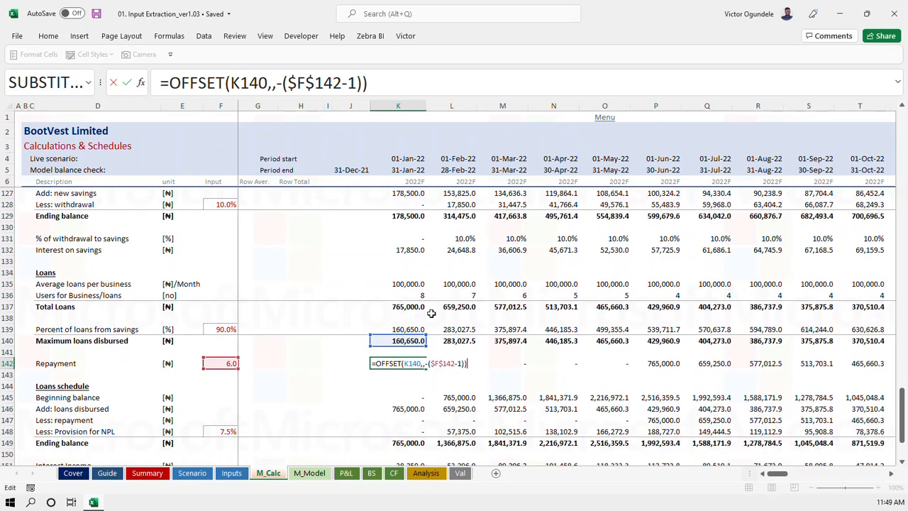
key("ctrl+Return")
key("ctrl+shift+Right")
key("ctrl+r")
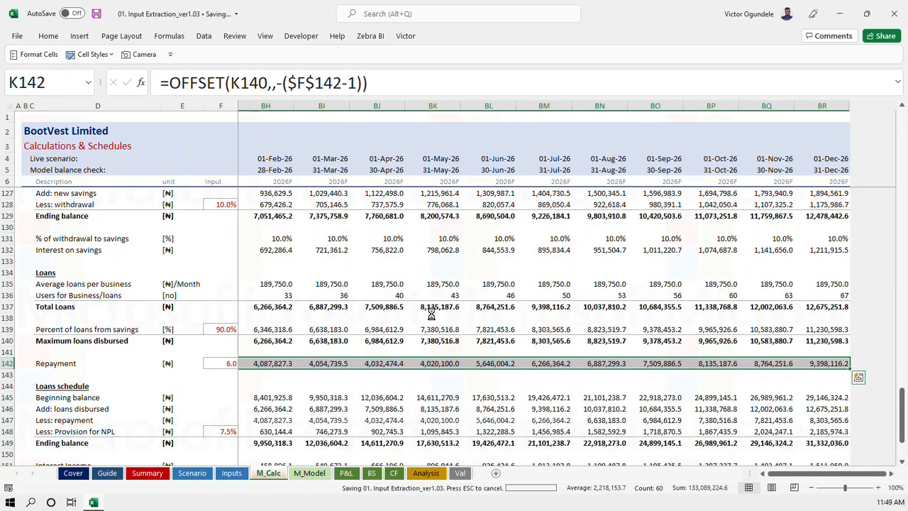
Examine the monthly repayments, loans schedule and interest income rows from January 2022
key("Left")
key("Right")
key("Right")
key("Right")
key("Right")
key("Right")
key("Right")
key("Left")
key("Left")
key("Left")
key("Left")
key("Left")
key("Down")
key("Down")
key("Down")
key("Down")
key("Down")
key("Down")
key("Down")
key("Down")
key("Down")
key("Down")
key("Down")
key("Down")
key("Down")
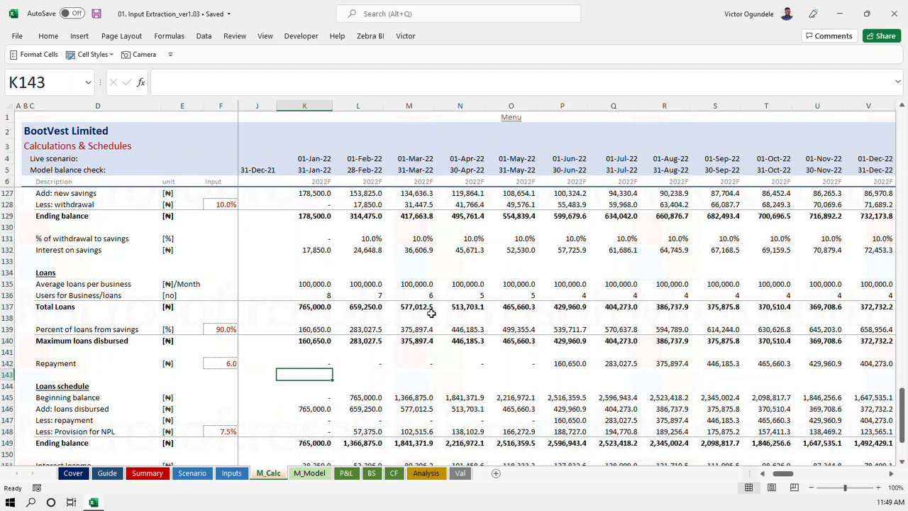
Link the January 2022 loans disbursed in K146 to Maximum loans disbursed with =K140
key("Up")
key("Up")
key("Up")
key("Up")
key("Up")
key("Up")
key("Up")
key("Up")
key("Up")
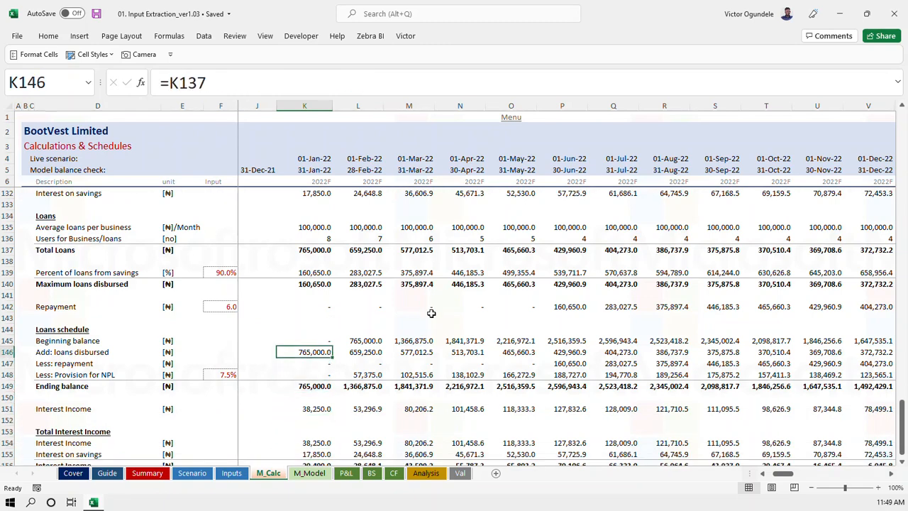
type("=")
key("Up")
key("Up")
key("Up")
key("Up")
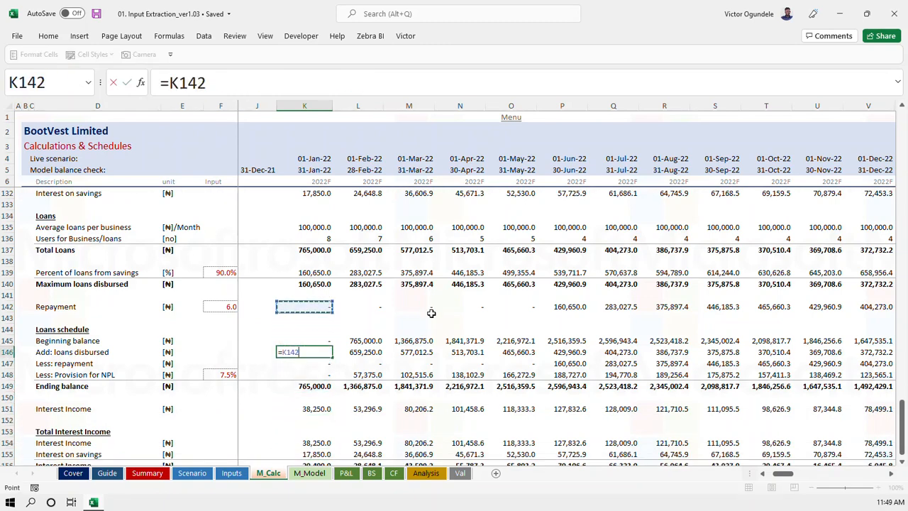
key("Up")
key("Up")
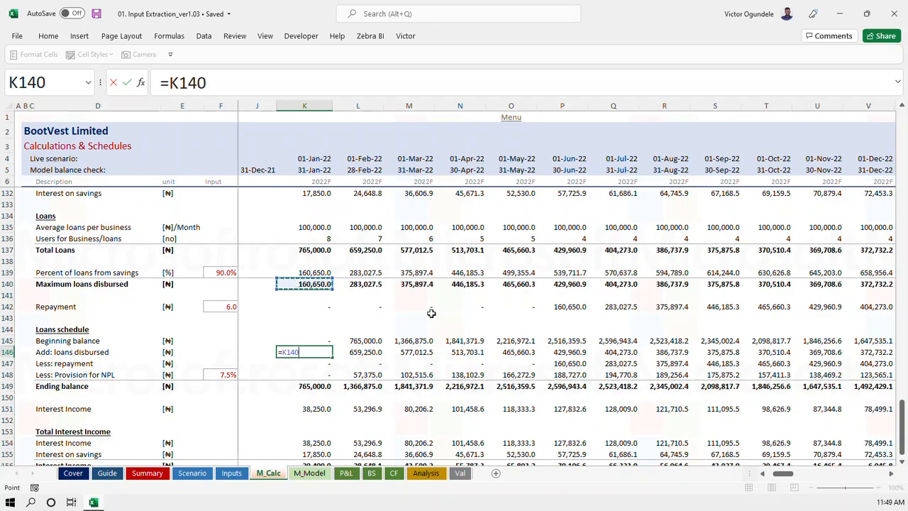
key("ctrl+Return")
Fill the K146 loans disbursed link across all the monthly columns and save the workbook
key("ctrl+shift+Right")
key("ctrl+r")
key("ctrl+s")
key("Home")
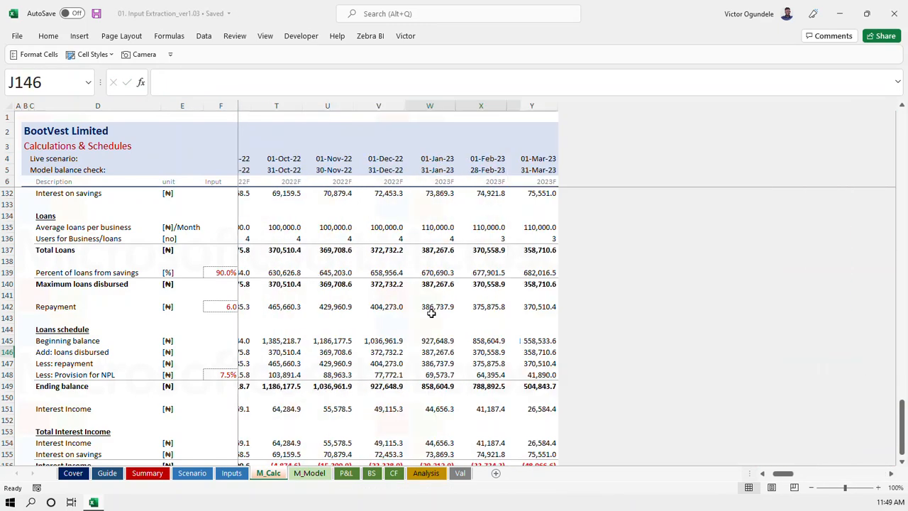
Examine the Total Interest Income section, checking interest income, interest on savings and the net result by month
key("Right")
key("Right")
key("Down")
key("Down")
key("Down")
key("Down")
key("Down")
key("Down")
key("Down")
key("Down")
key("Down")
key("Down")
key("Down")
key("Down")
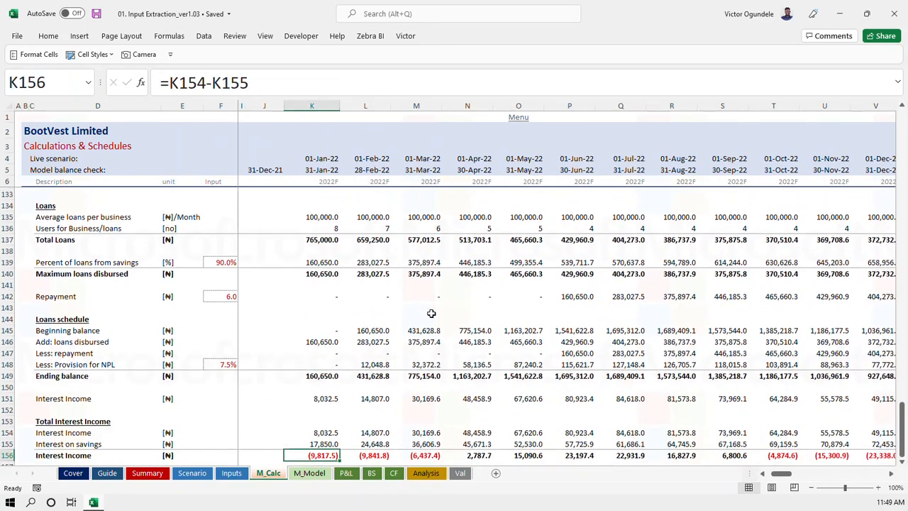
key("Up")
key("Up")
key("Up")
key("Up")
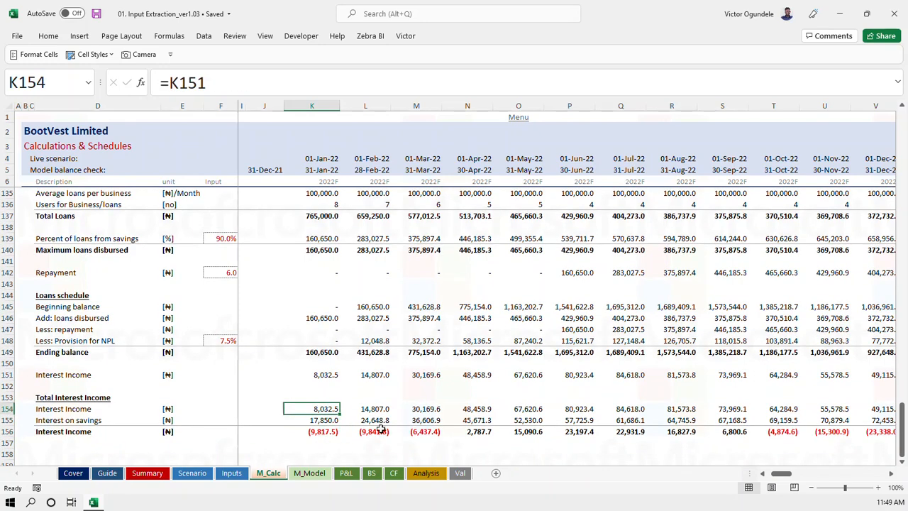
Trace interest on savings from K155 to its source in K132 and inspect the balance and rate its formula uses
left_click(325, 419)
key("ctrl+bracketleft")
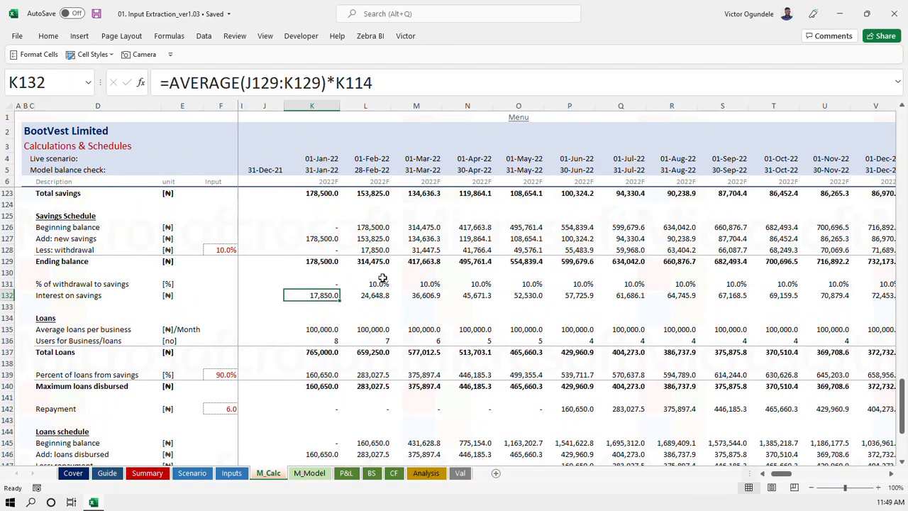
key("F2")
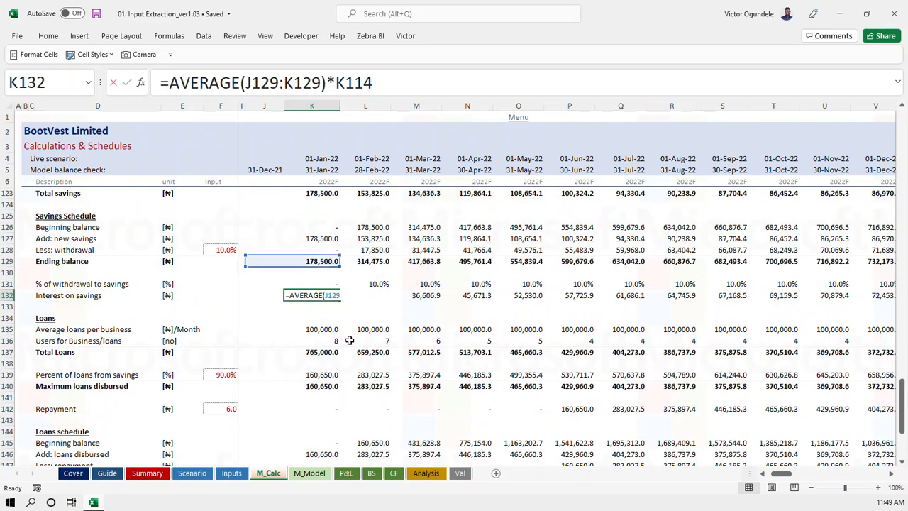
scroll(422, 291, "up", 3)
scroll(422, 291, "up", 1)
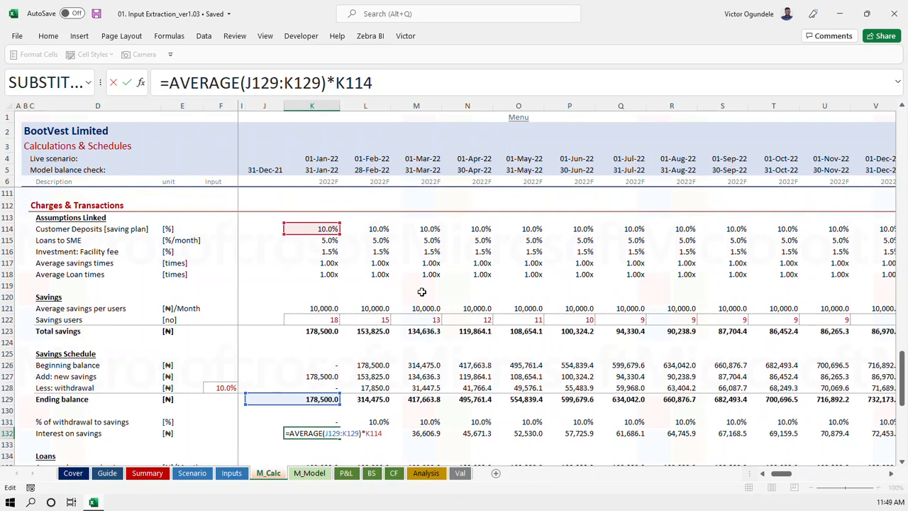
key("Escape")
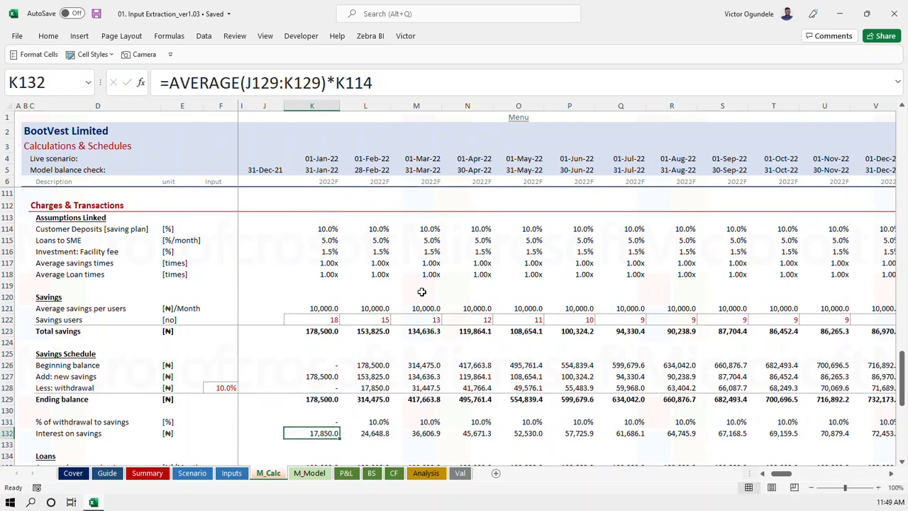
Examine the charge rates for customer deposits, SME loans and investment facility fees on the Inputs sheet
key("ctrl+Page_Up")
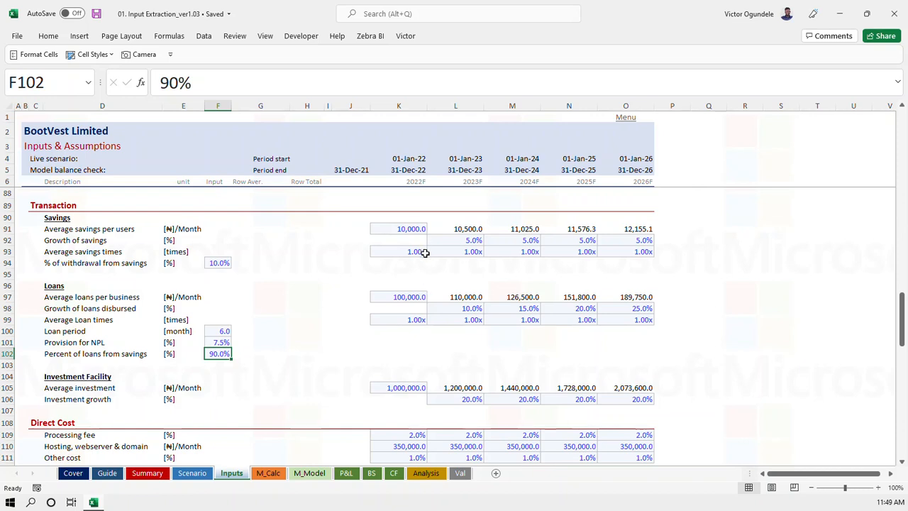
scroll(416, 318, "up", 2)
left_click(401, 329)
key("Up")
key("Up")
key("Up")
key("Up")
key("Up")
key("Up")
key("Up")
key("Up")
key("Up")
key("Up")
key("Up")
key("Up")
key("Up")
key("Up")
key("Down")
key("Down")
key("Down")
key("Down")
key("Down")
key("Down")
key("Up")
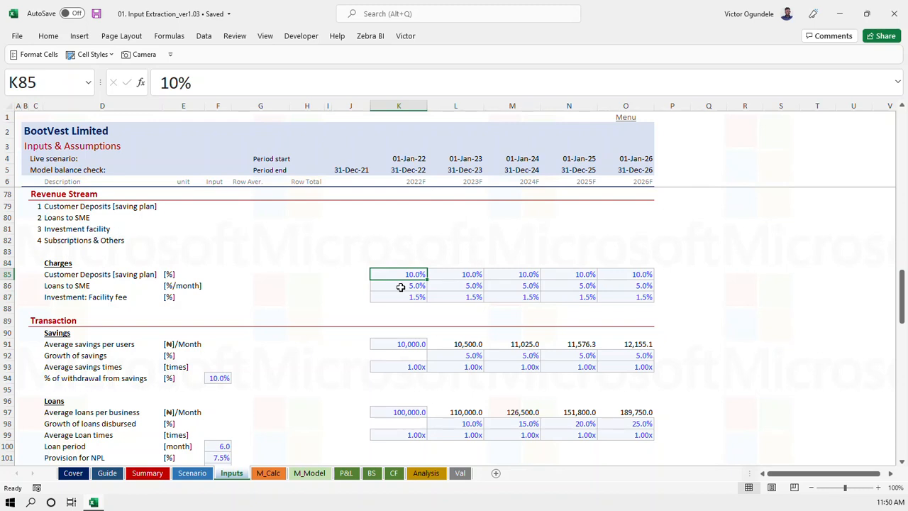
left_click(435, 274)
left_click(387, 272)
left_click(254, 271)
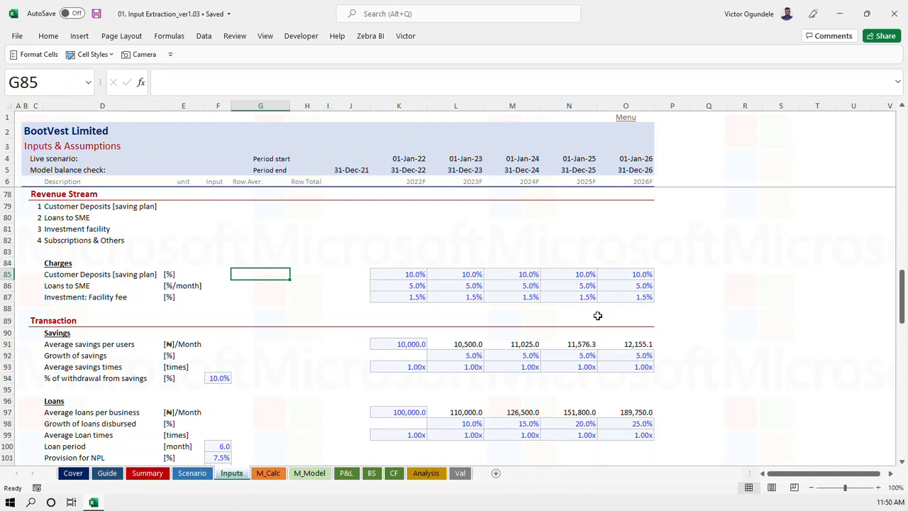
Annualise the 2022 Loans to SME rate in scratch cell J86 with =K86*12, and clear the cell again
left_click(402, 285)
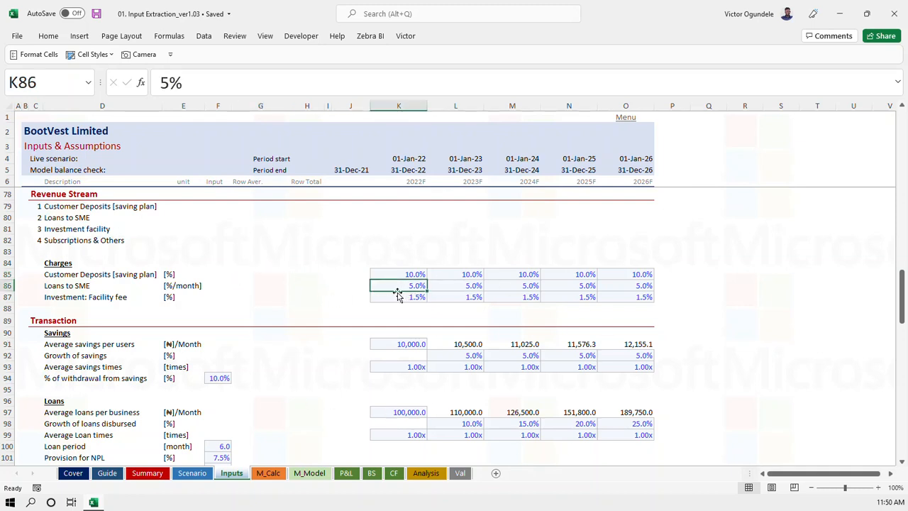
left_click(348, 285)
type("=")
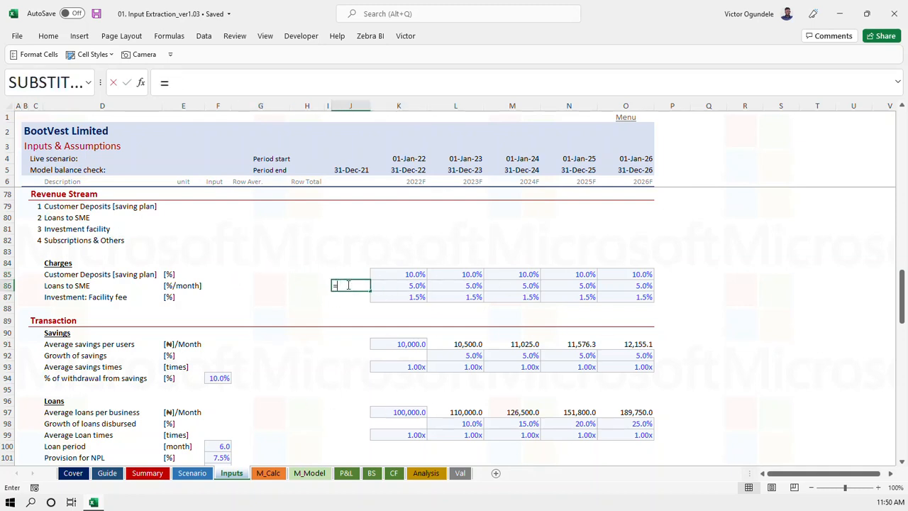
key("Right")
type("*12")
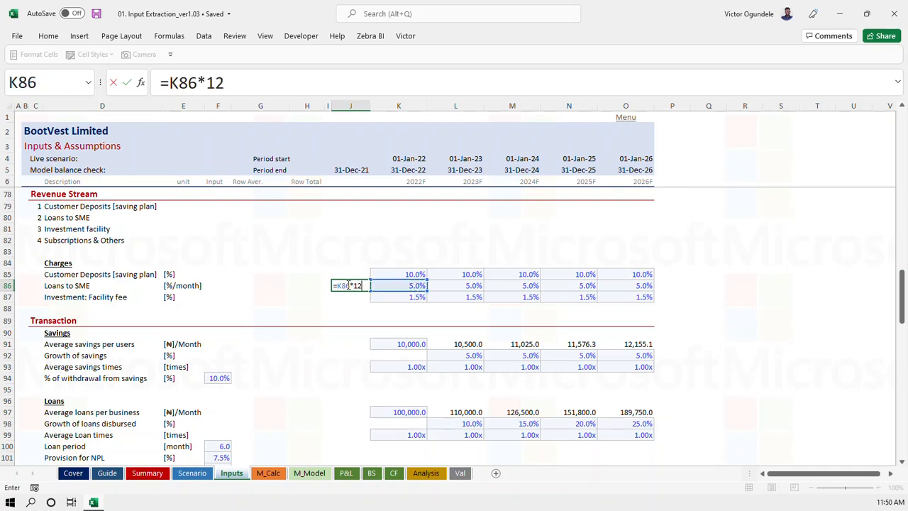
key("ctrl+Return")
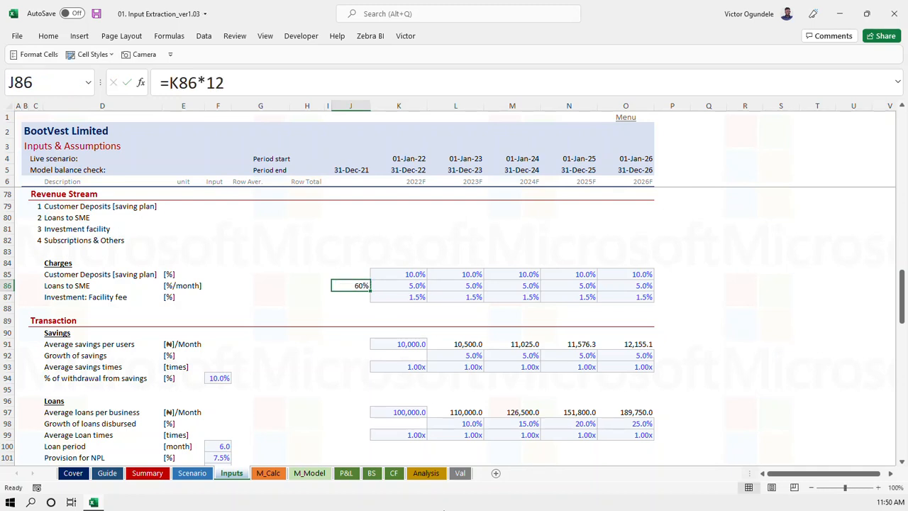
key("alt+h")
key("0")
key("Delete")
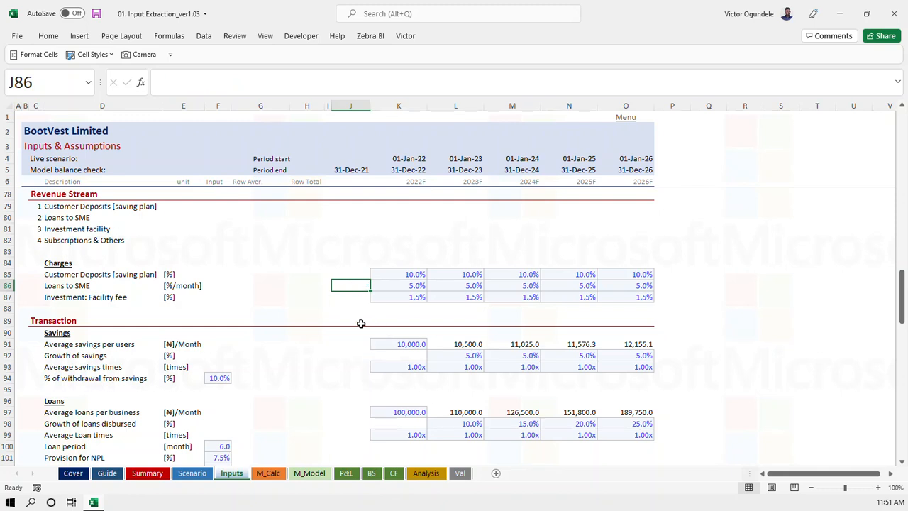
Change the Customer Deposits unit label in E85 to [%]/yearly and save the workbook
left_click(402, 275)
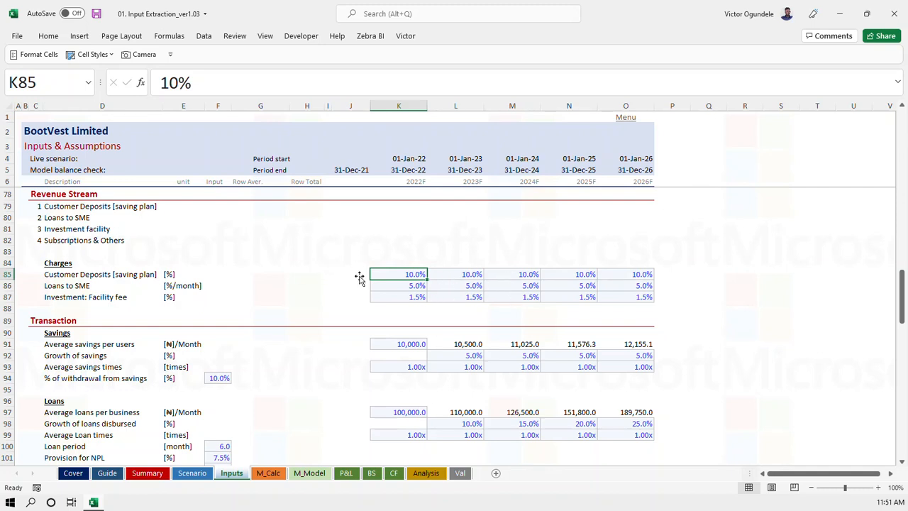
left_click(169, 274)
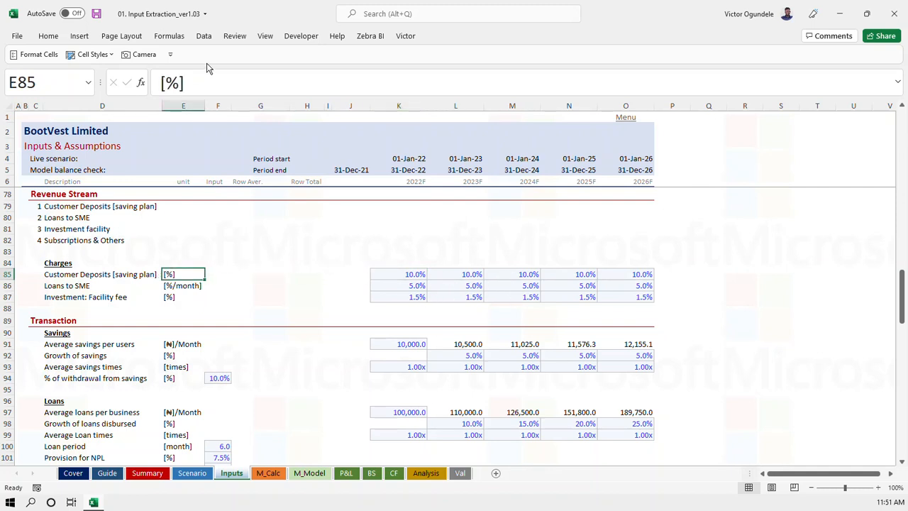
left_click(197, 85)
type("/annu")
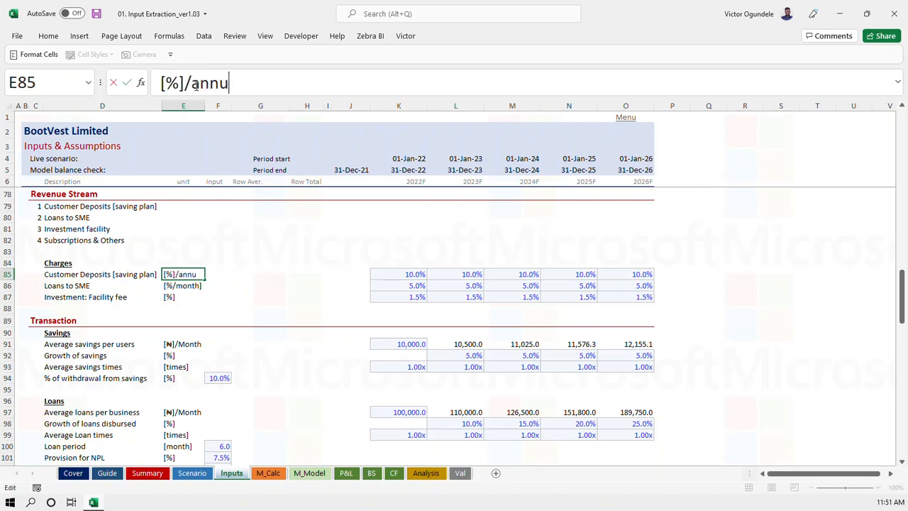
type("m")
key("BackSpace")
key("BackSpace")
key("BackSpace")
key("BackSpace")
key("BackSpace")
type("yearly")
key("Return")
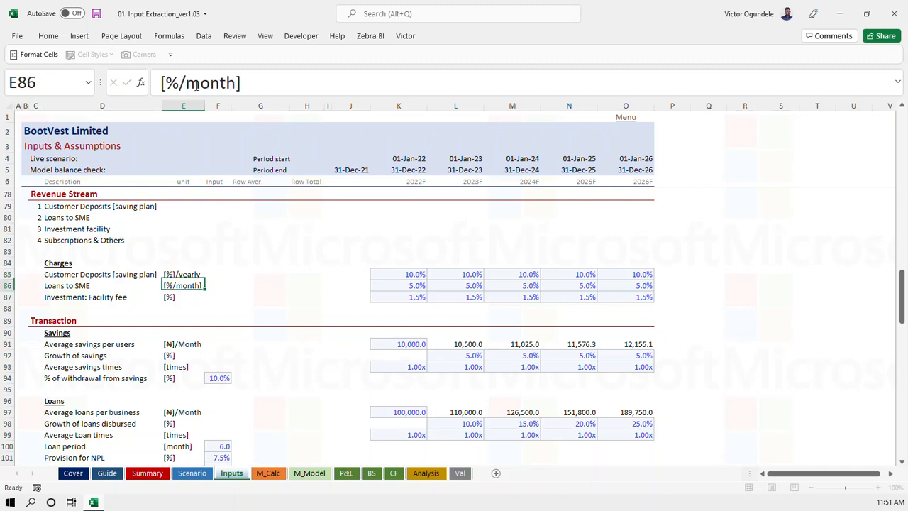
key("ctrl+s")
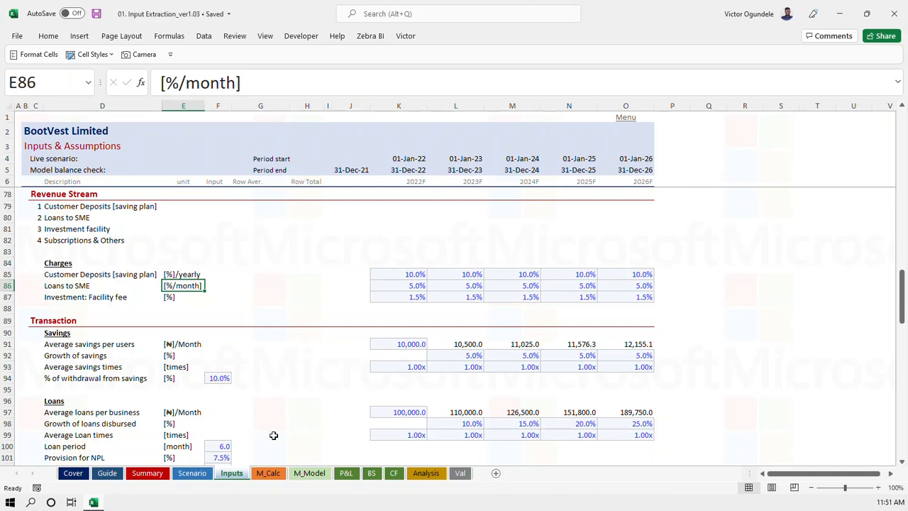
On the M_Calc sheet, link the Customer Deposits input cell F114 to the 2022 months in a period with =Inputs!K11
left_click(270, 473)
scroll(323, 376, "left", 1)
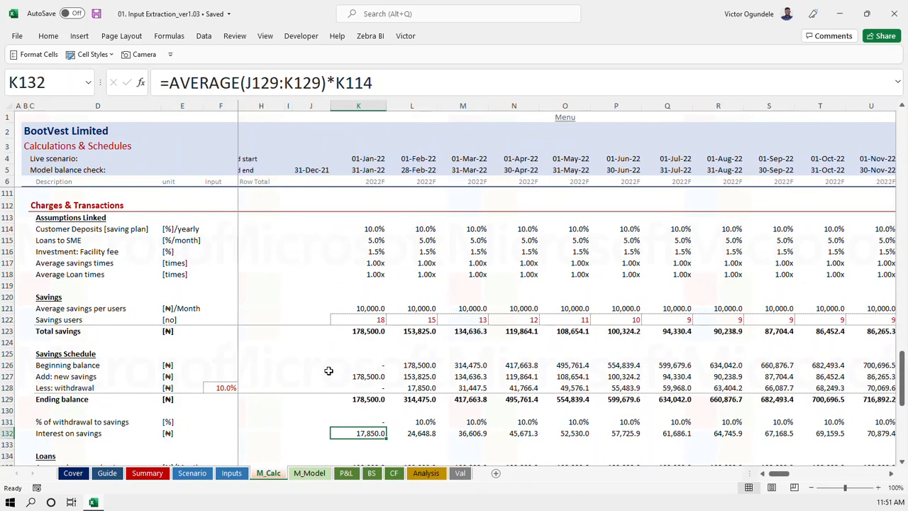
left_click(368, 227)
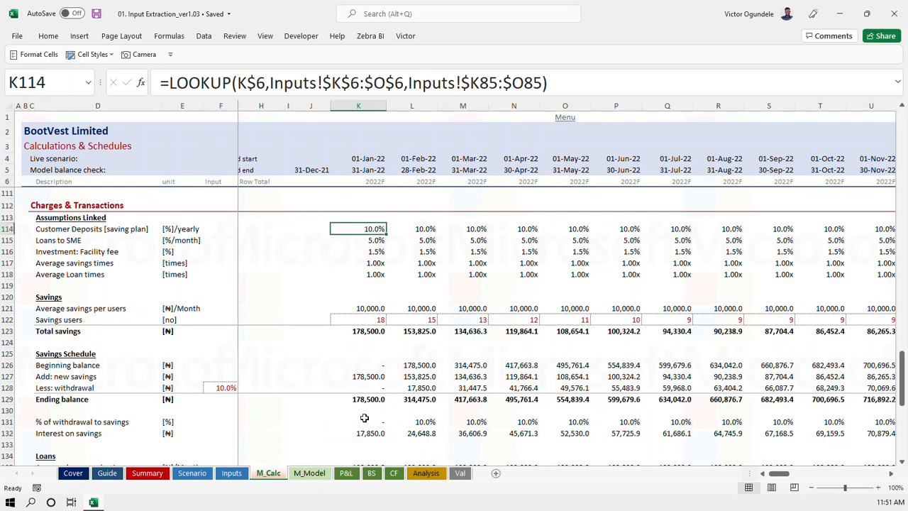
left_click(567, 81)
key("Escape")
key("Left")
key("Left")
key("Left")
key("Left")
key("Left")
key("Left")
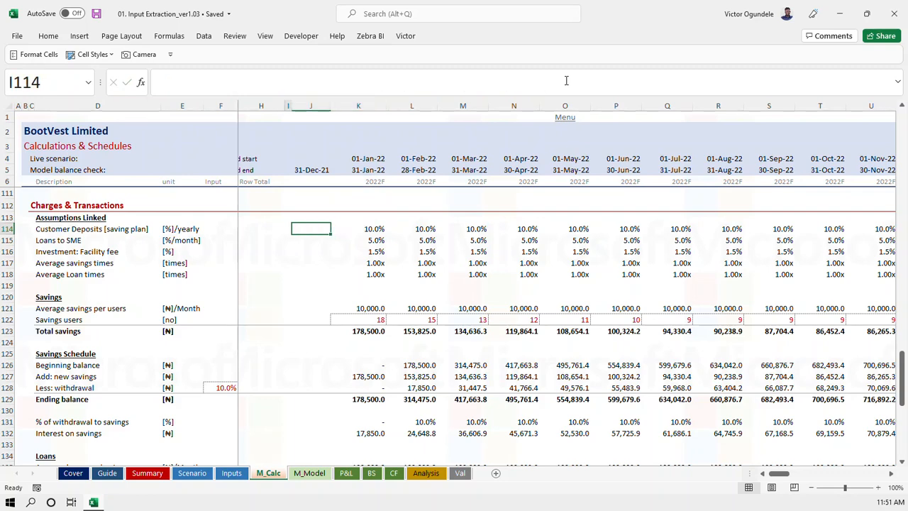
key("Right")
type("=")
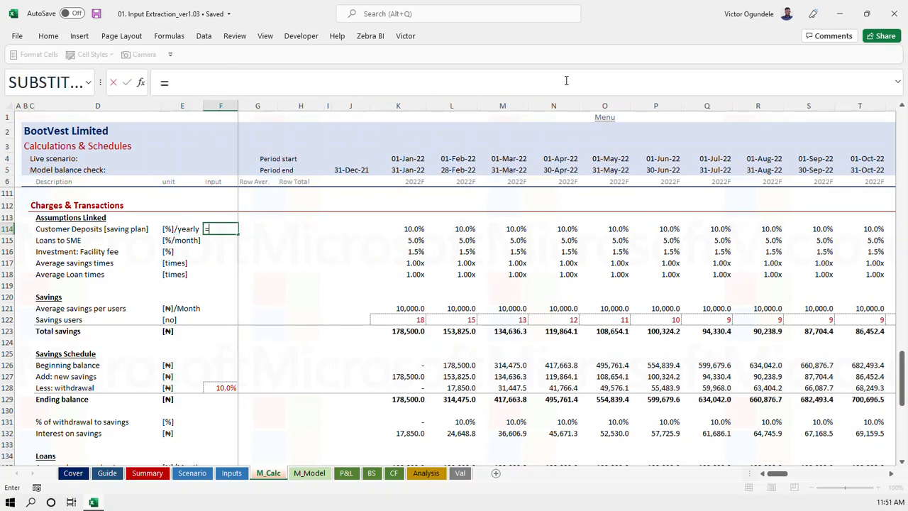
key("ctrl+Page_Up")
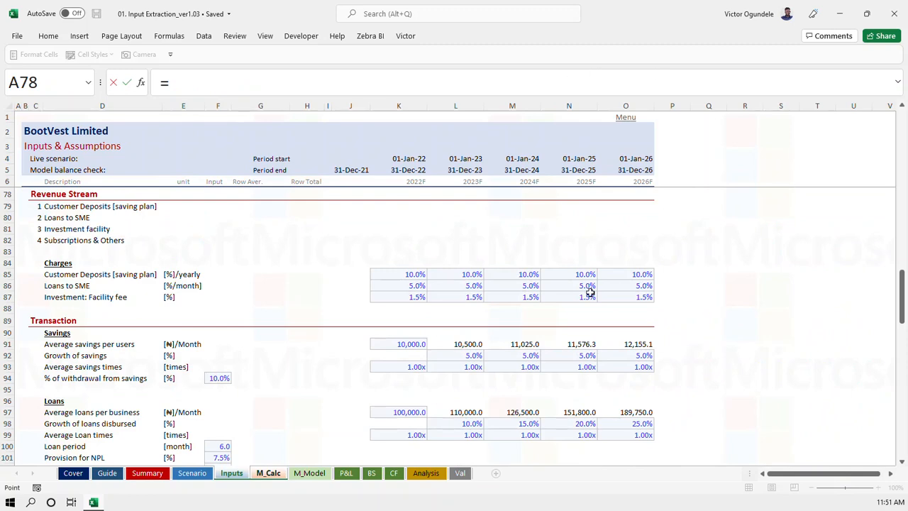
scroll(406, 312, "up", 20)
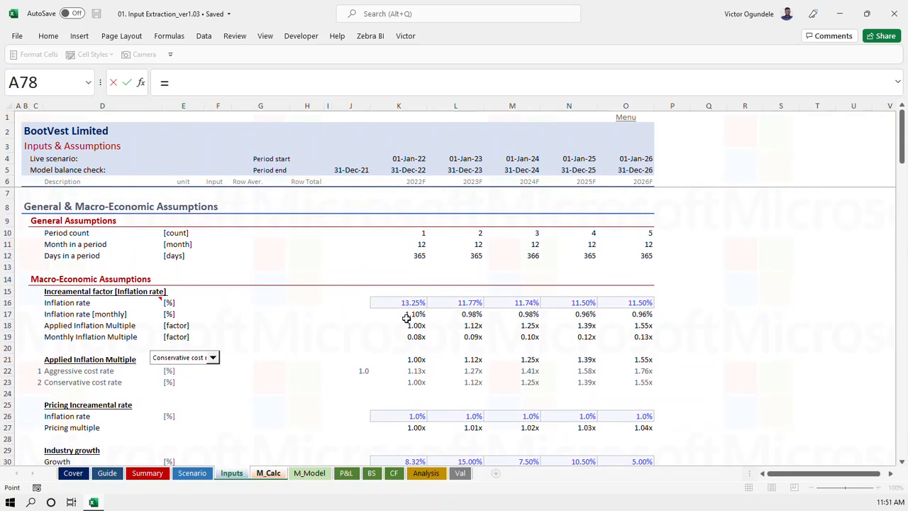
left_click(418, 244)
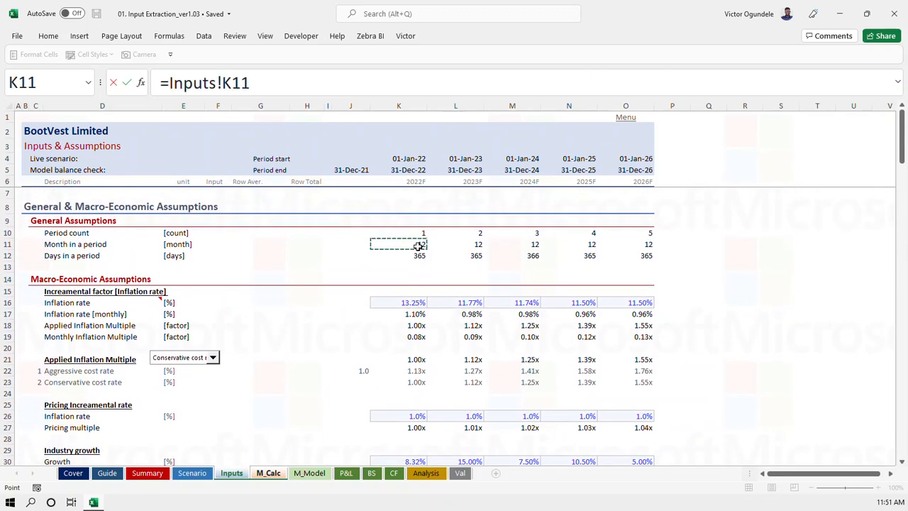
key("ctrl+Return")
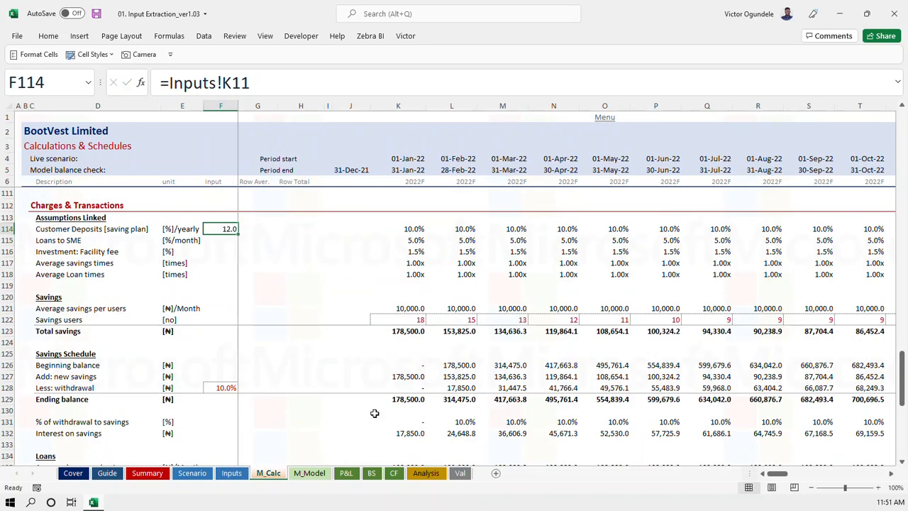
Apply the Linked Cell style to the months link in F114
left_click(90, 54)
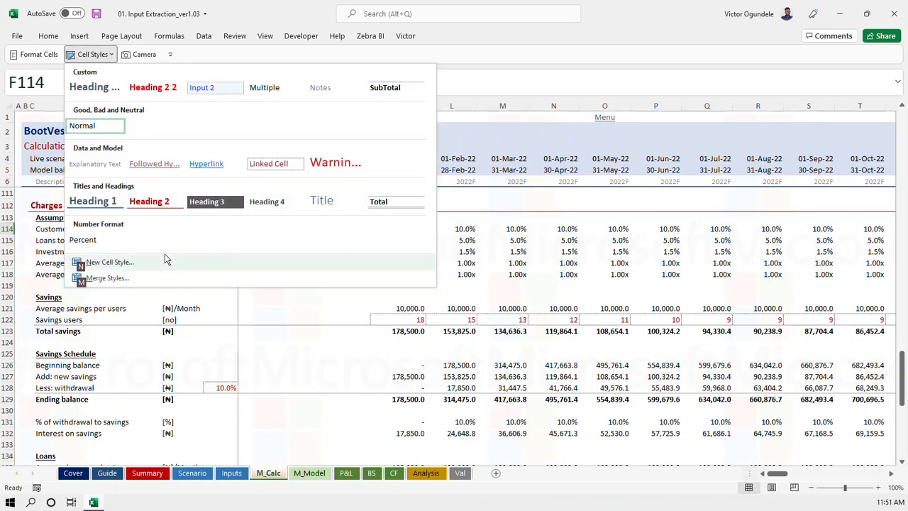
left_click(282, 162)
key("ctrl+F1")
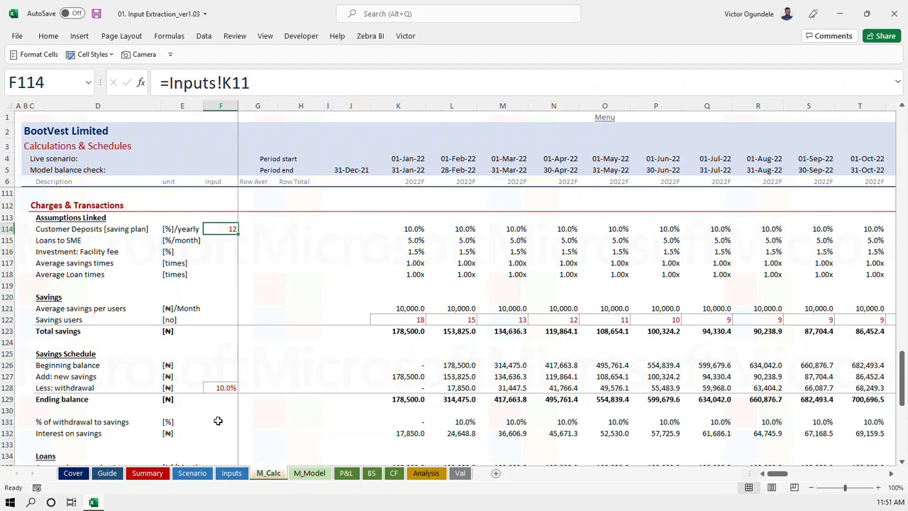
Divide the Customer Deposits rate lookup in K114 by $F$114, fill it across all monthly columns and save the workbook
left_click(408, 229)
left_click(573, 76)
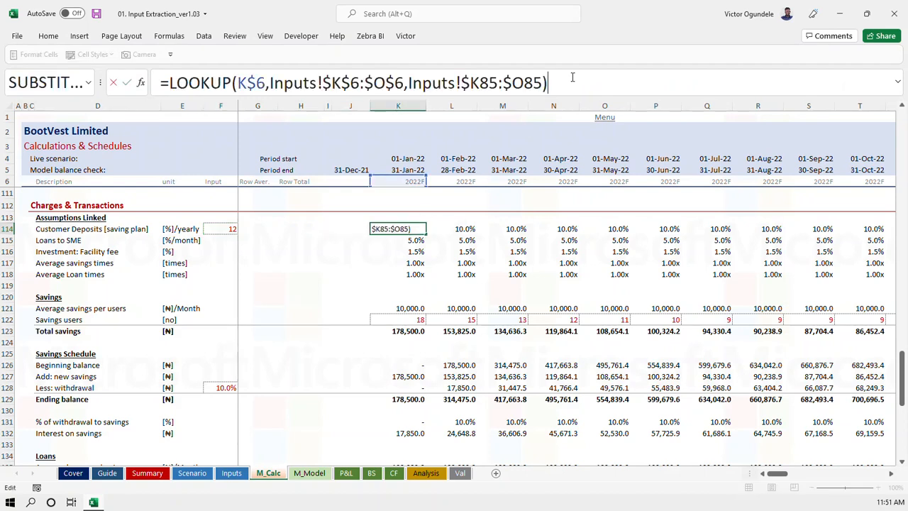
type("/")
left_click(213, 228)
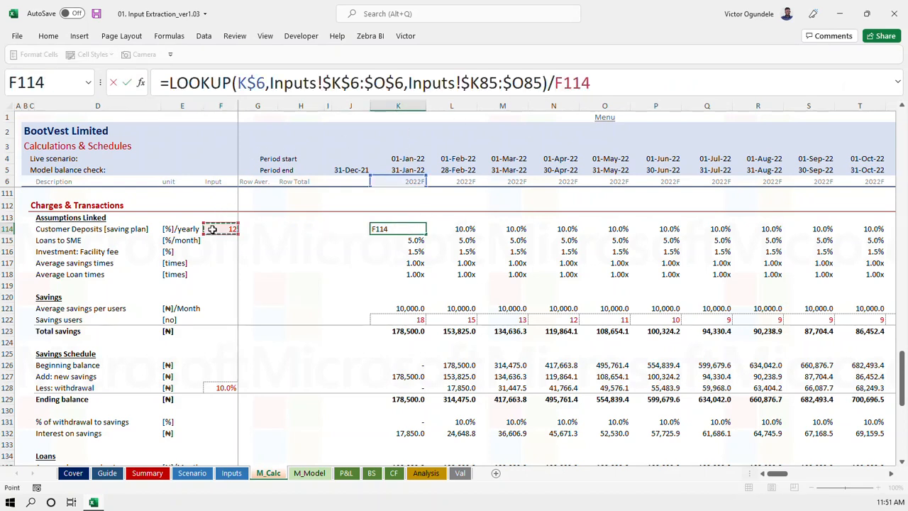
key("F4")
key("ctrl+Return")
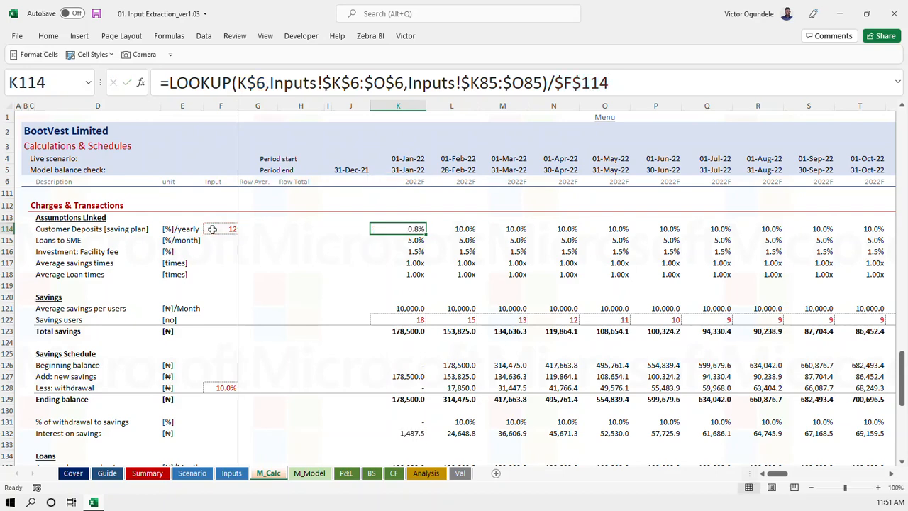
key("ctrl+shift+Right")
key("ctrl+r")
Review the linked assumptions and savings schedule down to the January interest on savings formula in K132
key("Left")
key("Home")
key("Right")
key("Right")
key("Right")
key("Right")
key("Down")
key("Down")
key("Down")
key("Down")
key("Down")
key("Down")
key("Down")
key("Down")
key("Down")
key("Down")
key("Down")
key("Down")
key("Down")
key("Down")
key("Down")
key("Down")
key("Down")
key("Down")
key("Down")
key("Down")
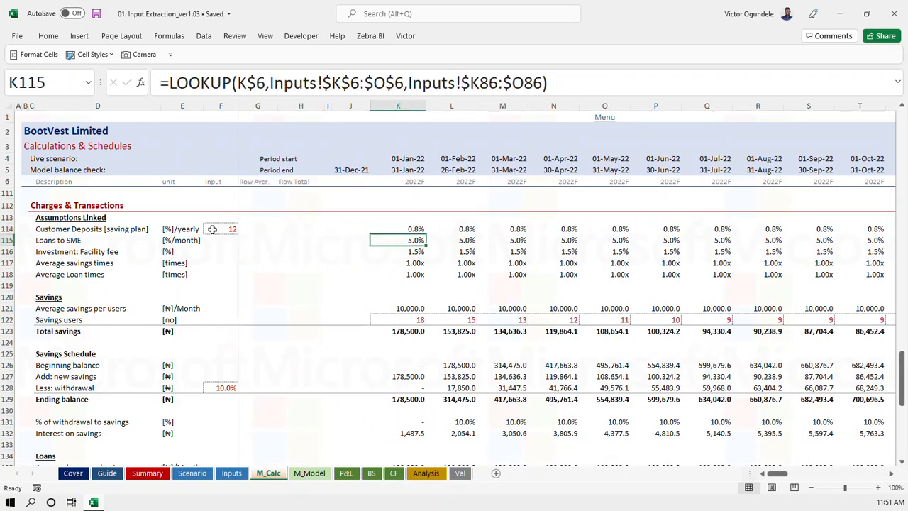
key("Down")
key("Down")
key("Down")
key("Up")
key("Up")
key("Up")
key("Up")
key("Up")
key("Up")
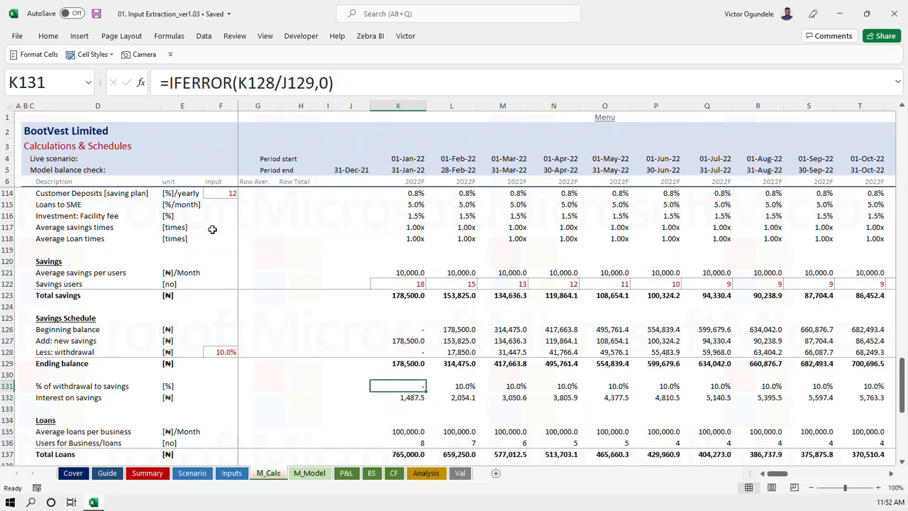
key("Down")
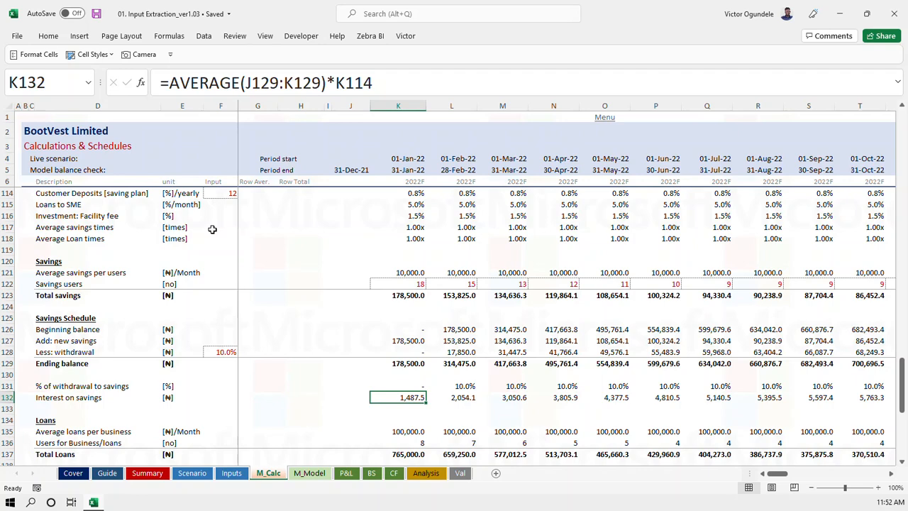
Examine the loans schedule and the Total Interest Income section to check net interest income by month
key("Up")
key("Up")
key("Up")
key("Up")
key("Up")
key("Down")
key("Down")
key("Down")
key("Down")
key("Down")
key("Down")
key("Down")
key("Down")
key("Down")
key("Down")
key("Down")
key("Down")
key("Down")
key("Down")
key("Down")
key("Down")
key("Down")
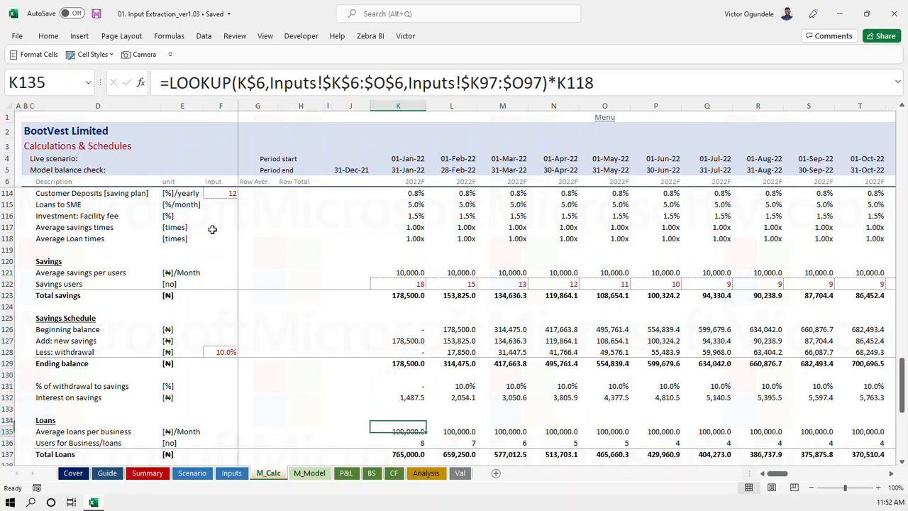
key("Down")
key("Down")
key("Down")
key("Down")
key("Down")
key("Down")
key("Down")
key("Down")
key("Down")
key("Down")
key("Down")
key("Down")
key("Down")
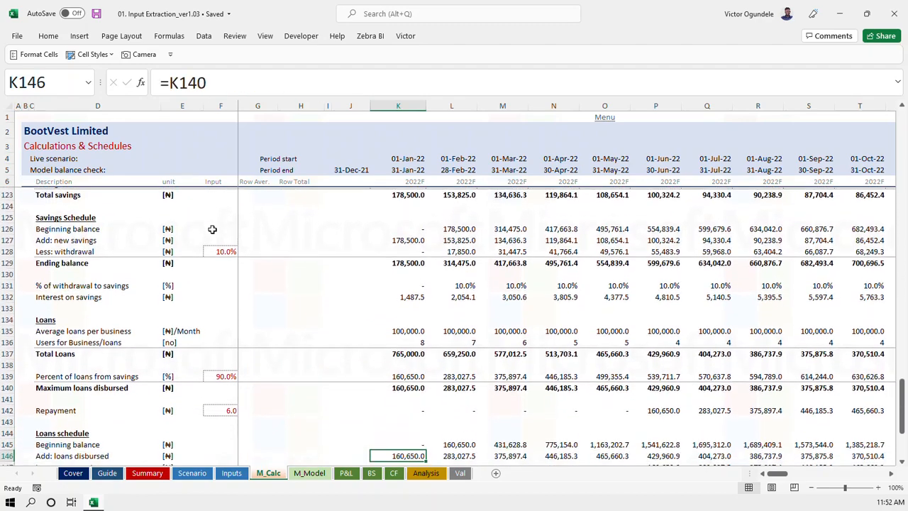
key("Down")
key("Down")
key("Down")
key("Down")
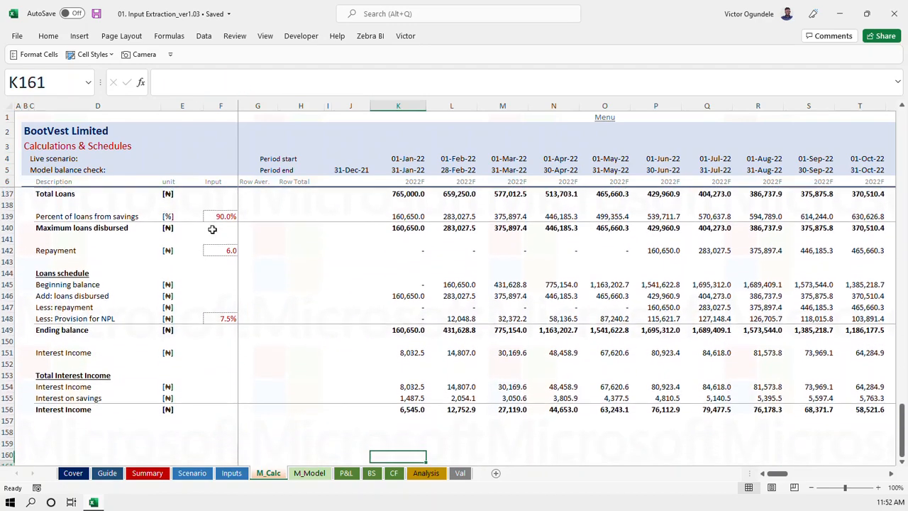
Check the January to April figures and the source formulas in the Total Interest Income section
key("Up")
key("Up")
key("Up")
key("Up")
key("Up")
key("Right")
key("Right")
key("Right")
key("Left")
key("Left")
key("Left")
key("Up")
key("Up")
key("Down")
key("Down")
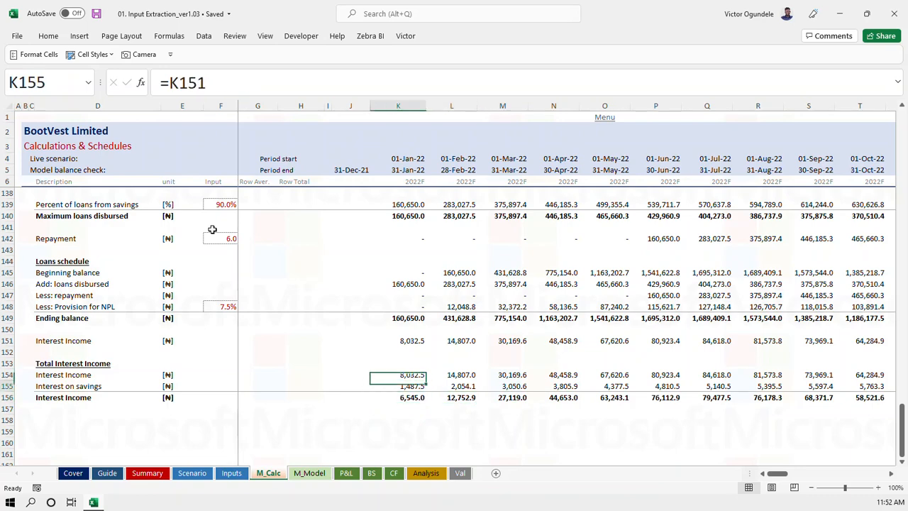
Review net interest income in row 156 across every month through December 2026, and return to the start of the row
key("Right")
key("Right")
key("Right")
key("Right")
key("Right")
key("Right")
key("Right")
key("Right")
key("Right")
key("Right")
key("Right")
key("Right")
key("Right")
key("Right")
key("Right")
key("Right")
key("Right")
key("Right")
key("Right")
key("Right")
key("Right")
key("Right")
key("Right")
key("Right")
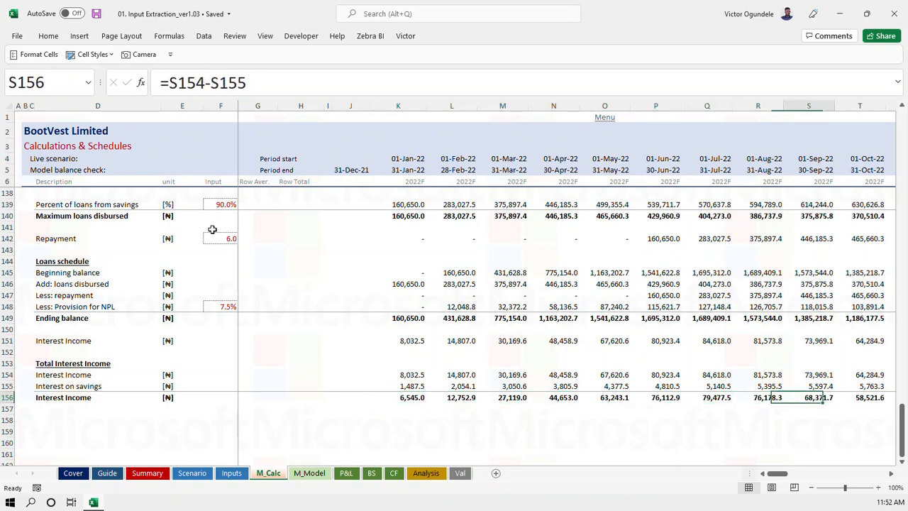
key("Right")
key("Right")
key("Right")
key("Right")
key("Right")
key("Right")
key("Right")
key("Right")
key("Right")
key("Right")
key("Right")
key("Right")
key("Right")
key("Right")
key("Right")
key("Right")
key("Right")
key("Right")
key("Right")
key("Right")
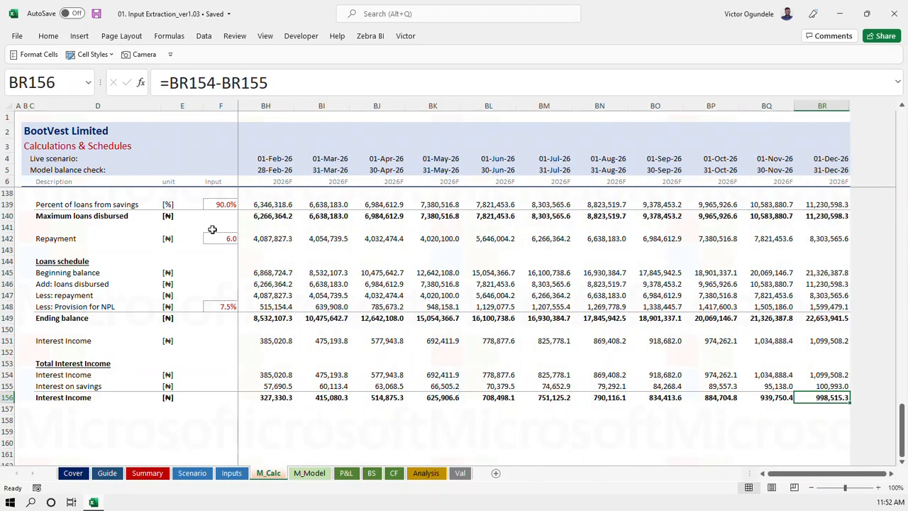
key("ctrl+Left")
key("ctrl+Left")
key("Left")
key("Right")
key("Right")
key("Right")
key("Right")
key("Right")
key("Right")
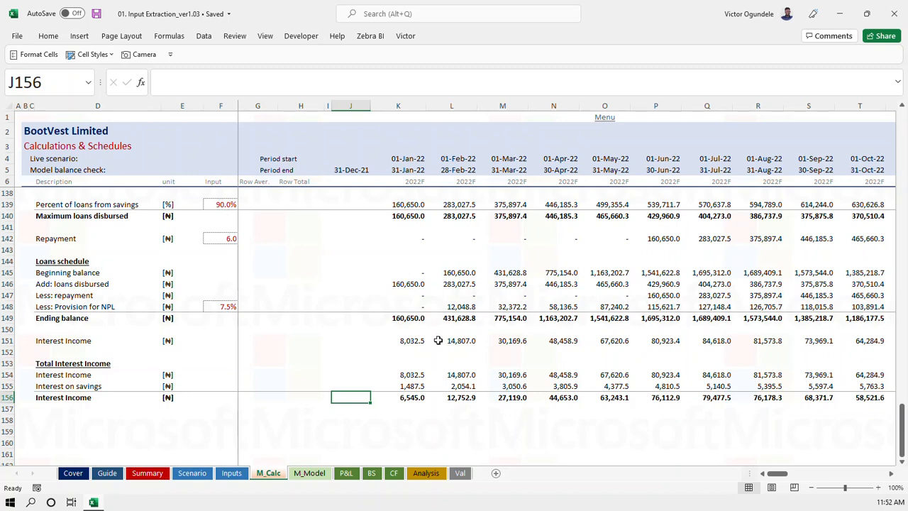
Inspect the January loan interest income formula in K151
left_click(407, 341)
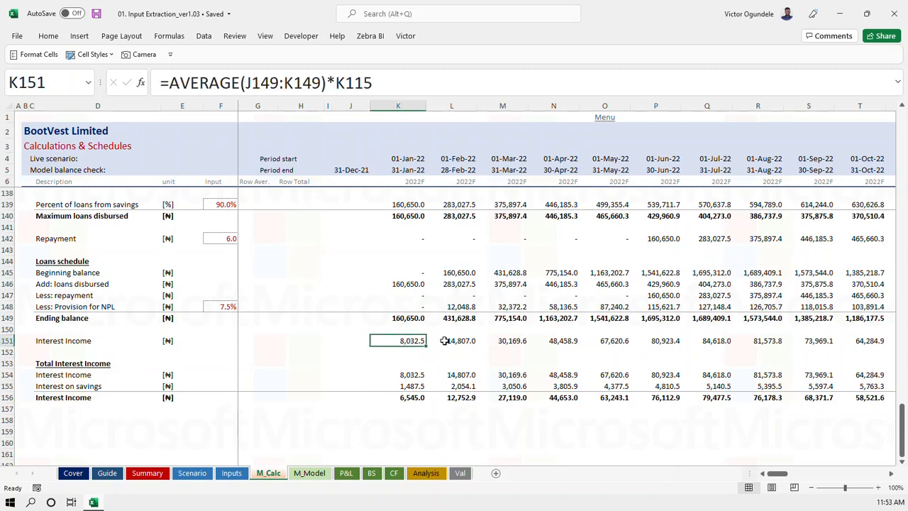
left_click(435, 341)
left_click(387, 351)
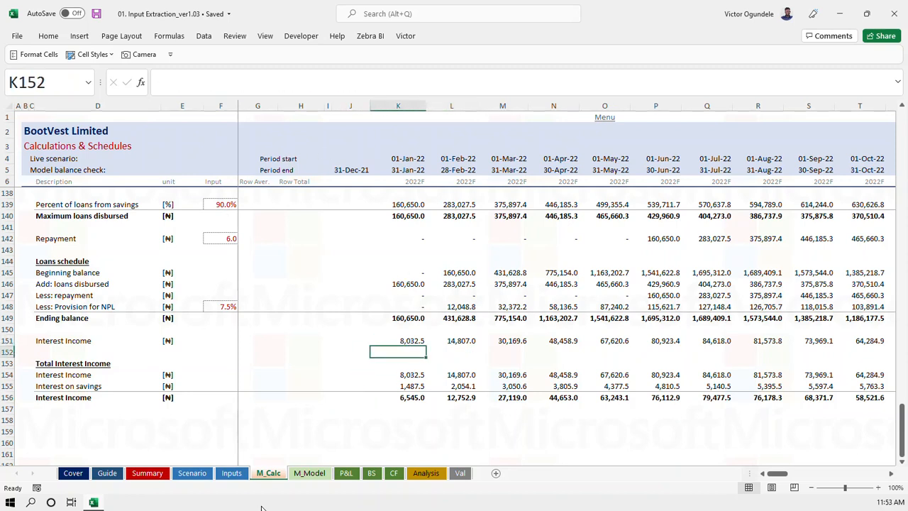
Examine the base users, monthly growth, active users and churn rate assumptions on the Inputs sheet
left_click(230, 474)
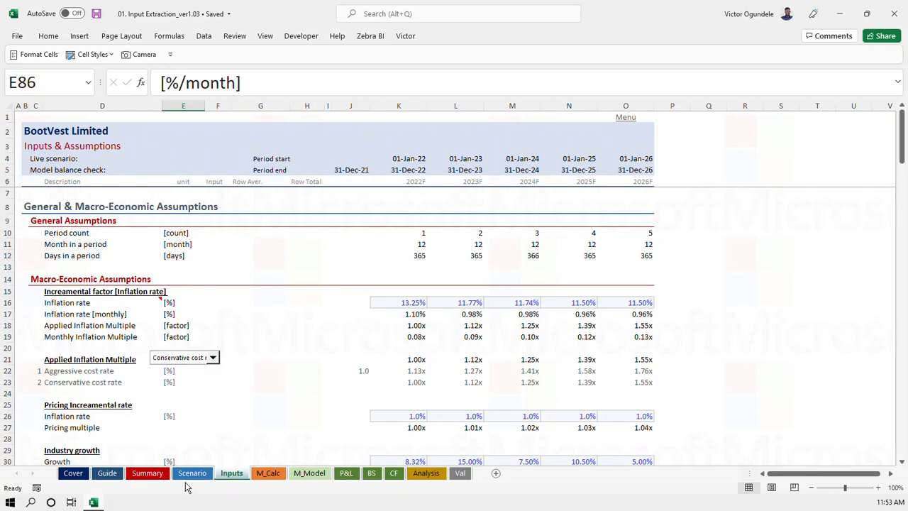
scroll(384, 424, "down", 20)
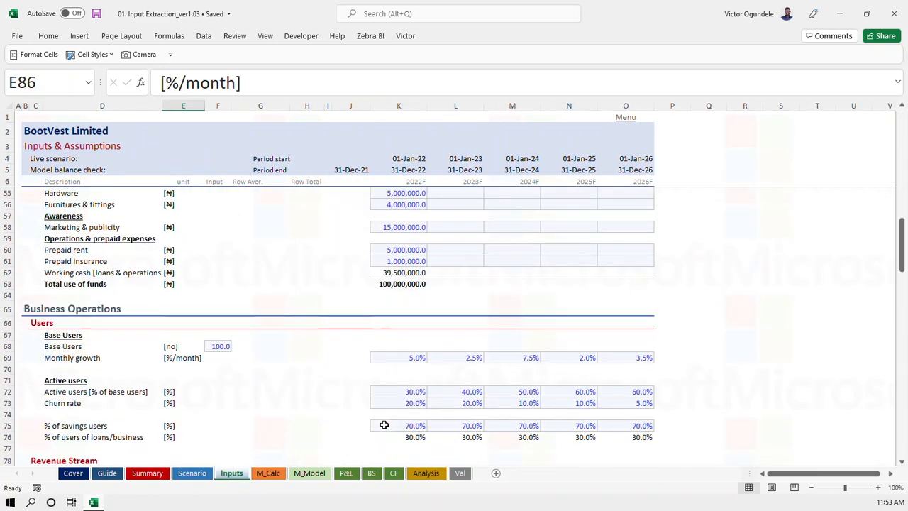
scroll(386, 361, "up", 8)
scroll(387, 359, "down", 2)
scroll(385, 348, "up", 2)
scroll(386, 348, "down", 2)
left_click(348, 424)
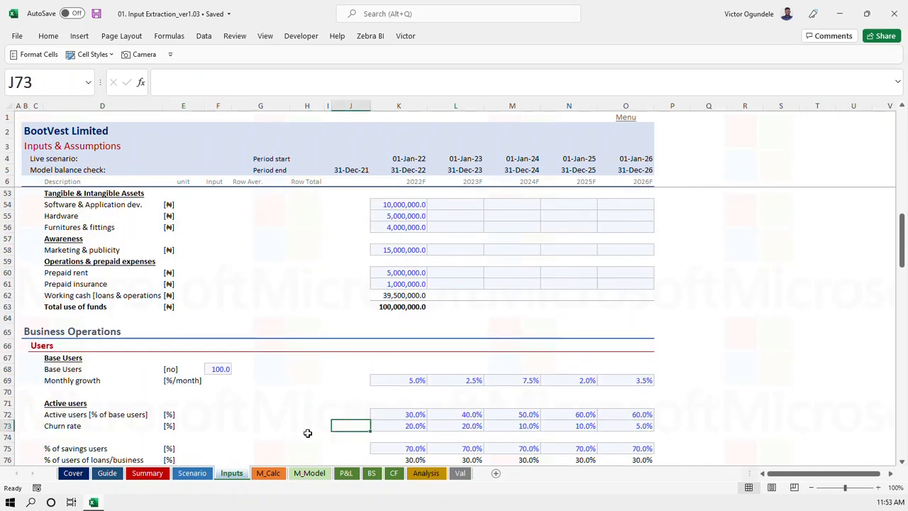
key("Down")
key("Down")
key("Down")
key("Down")
key("Down")
key("Down")
key("Down")
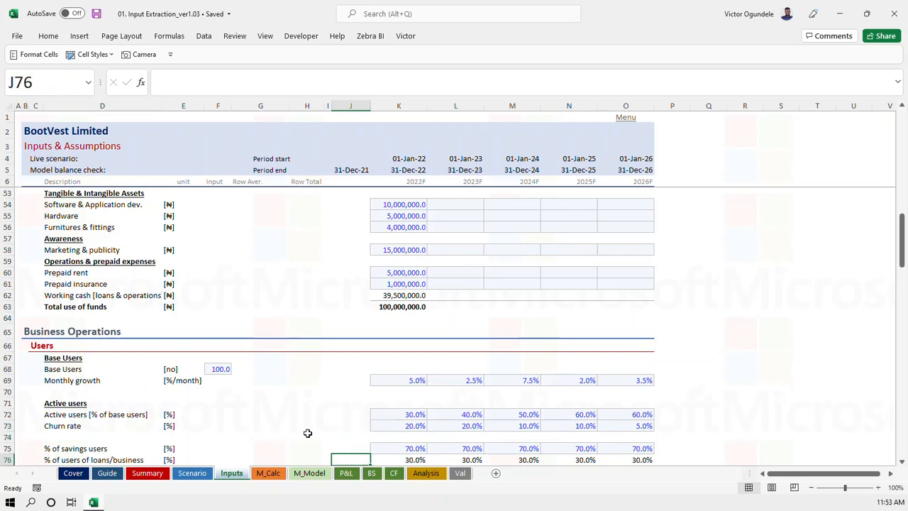
key("Up")
key("Up")
key("Up")
key("Up")
key("Up")
key("Up")
key("Up")
key("Up")
key("Up")
key("Up")
key("Up")
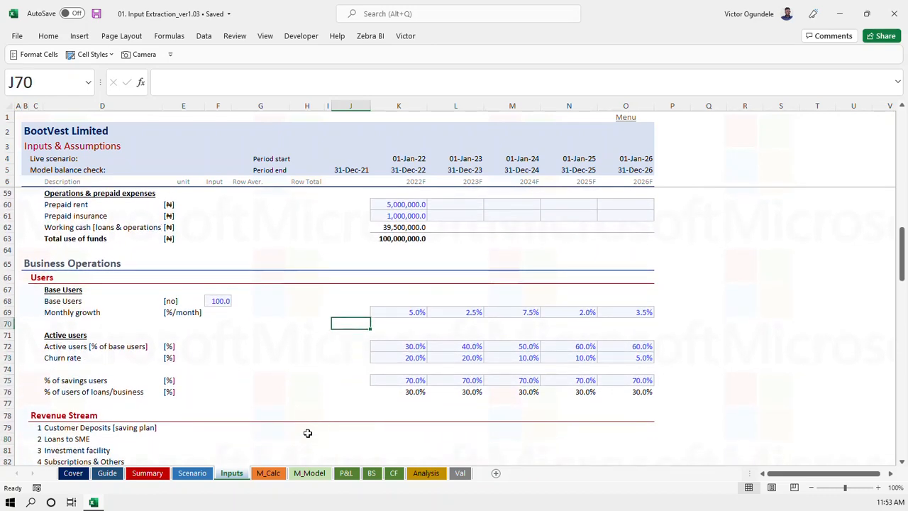
key("Down")
key("Down")
key("Up")
key("Up")
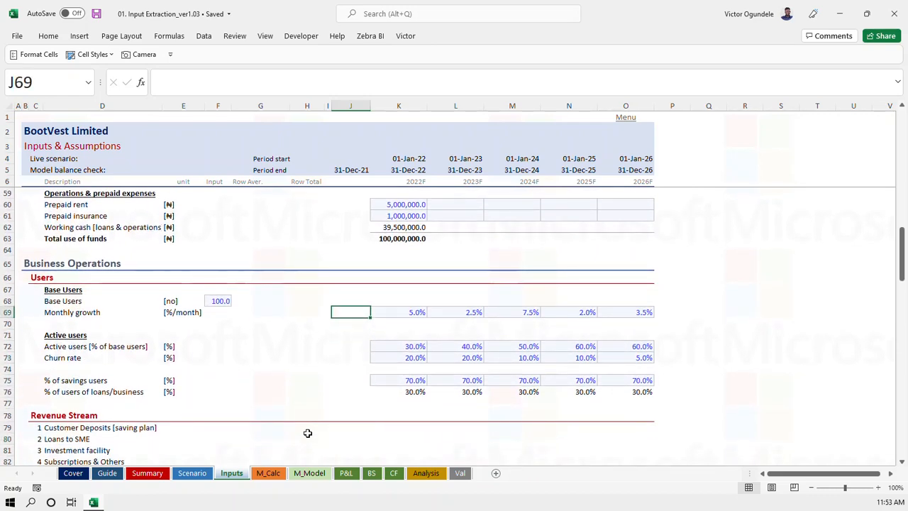
key("Down")
key("Down")
key("Down")
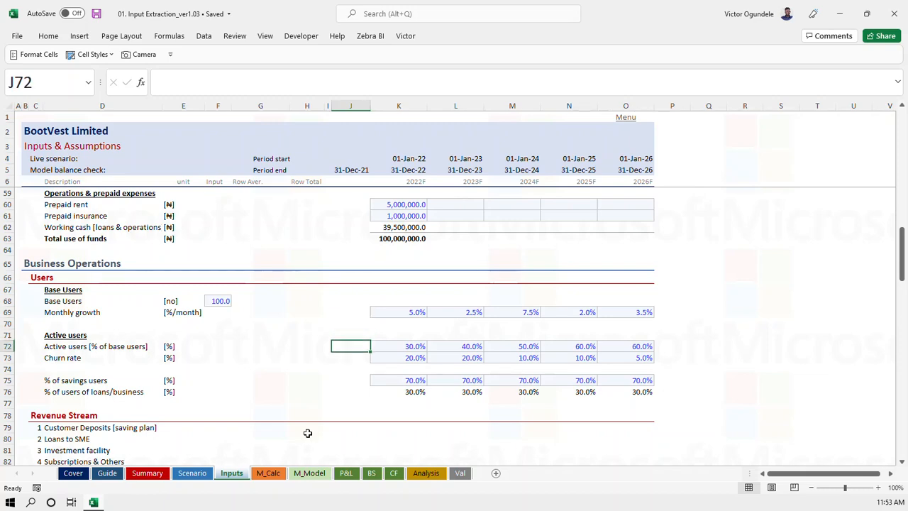
Examine the Revenue Stream and Charges assumptions, checking the Customer Deposits and Loans to SME rates and their units
key("Down")
key("Down")
key("Down")
key("Down")
key("Down")
key("Down")
key("Down")
key("Down")
key("Down")
key("Down")
key("Down")
key("Down")
key("Down")
key("Down")
key("Down")
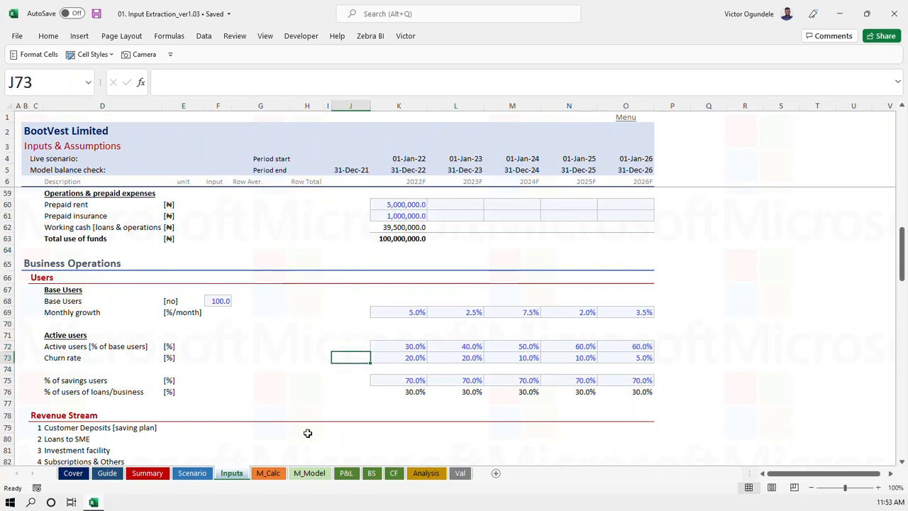
key("Down")
key("Up")
key("Up")
key("Up")
key("Up")
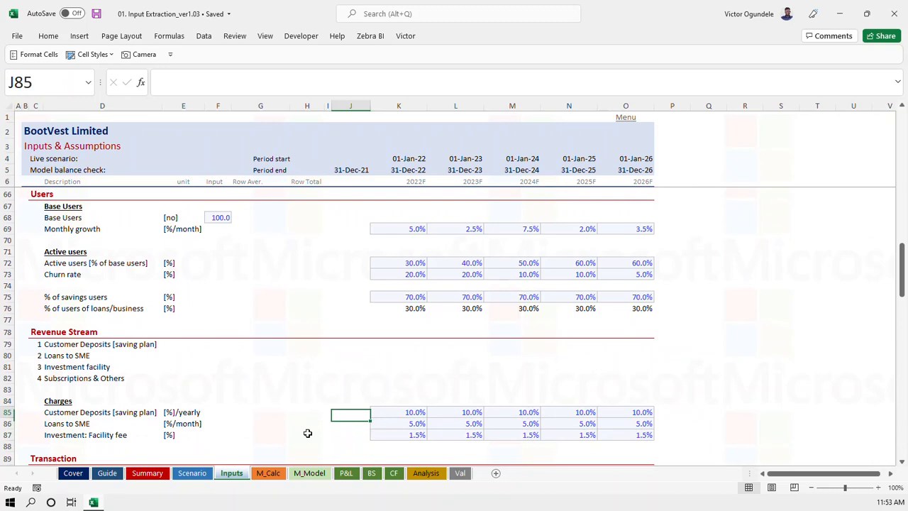
key("Down")
key("Down")
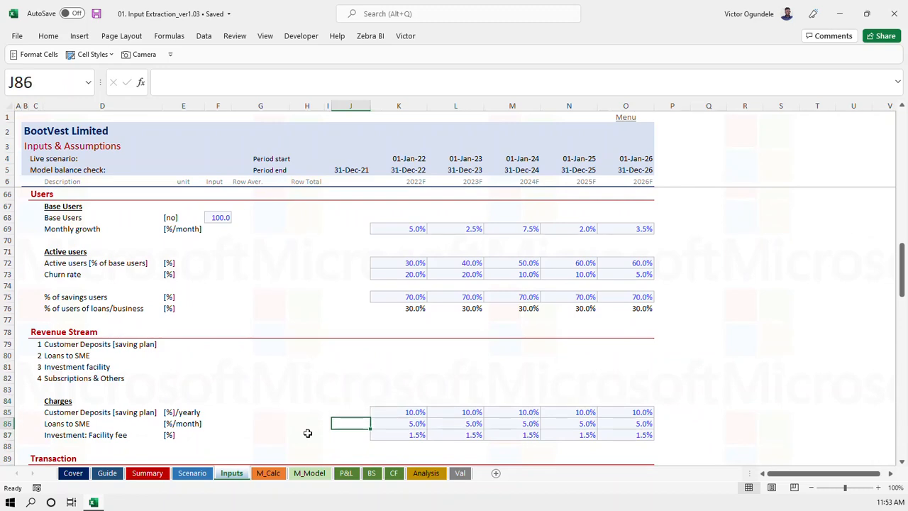
Return to the M_Calc sheet and recheck the January interest income formula and the Total Interest Income section
key("ctrl+Page_Down")
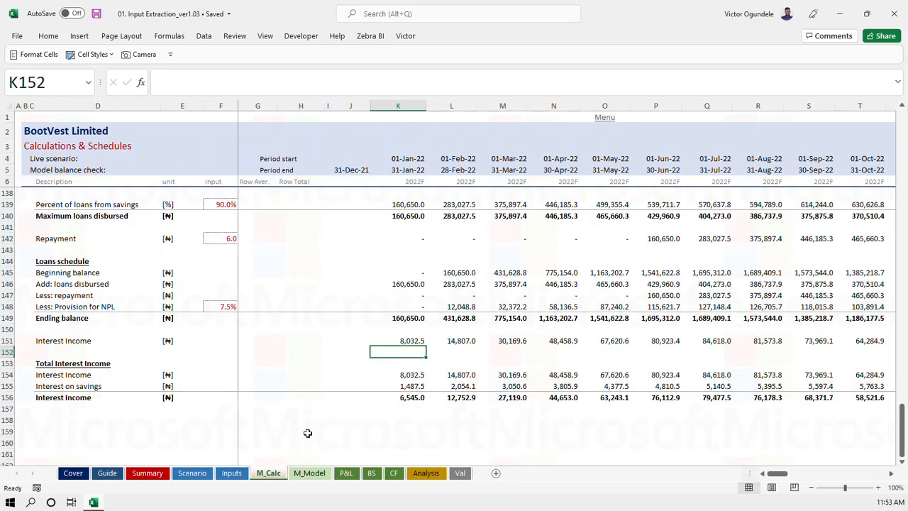
key("Up")
key("Up")
key("Up")
key("Up")
key("Up")
key("Up")
key("Up")
key("Up")
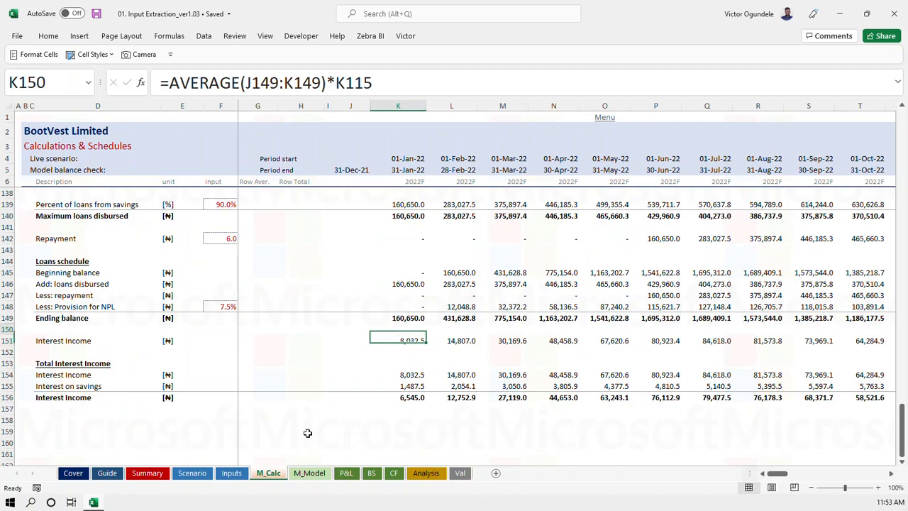
key("Down")
key("Down")
key("Down")
key("Down")
key("Down")
key("Down")
key("Down")
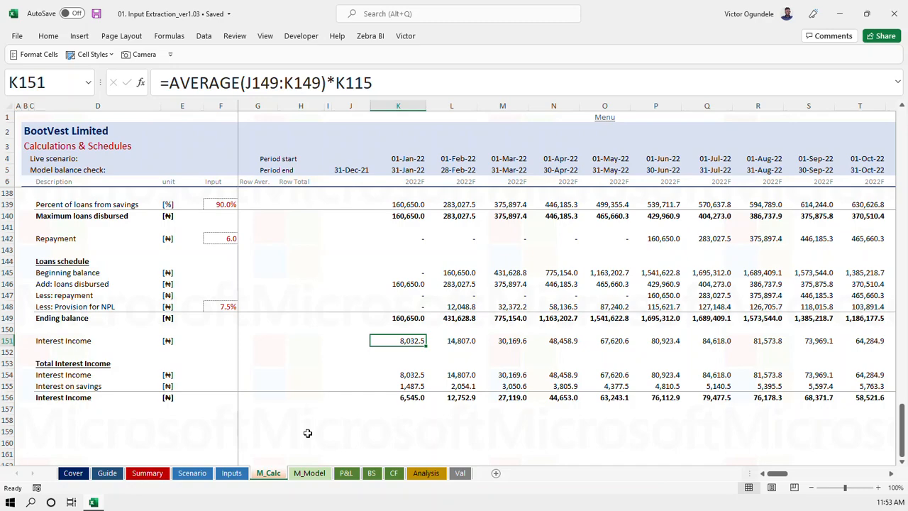
Review the January loans schedule, repayment and maximum loans disbursed back up to the Total Loans formula in K137
key("Up")
key("Up")
key("Up")
key("Up")
key("Up")
key("Up")
key("Up")
key("Up")
key("Up")
key("Up")
key("Up")
key("Up")
key("Up")
key("Up")
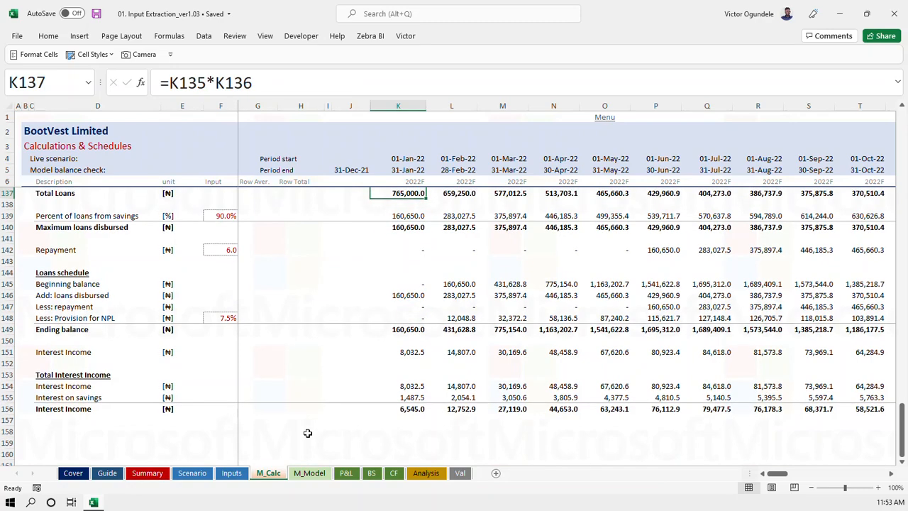
Review the January loans and savings schedule rows on M_Calc, from Total Loans up to Total savings
key("Up")
key("Up")
key("Up")
key("Up")
key("Up")
key("Up")
key("Up")
key("Up")
key("Up")
key("Up")
key("Up")
key("Up")
key("Up")
key("Up")
key("Up")
key("Up")
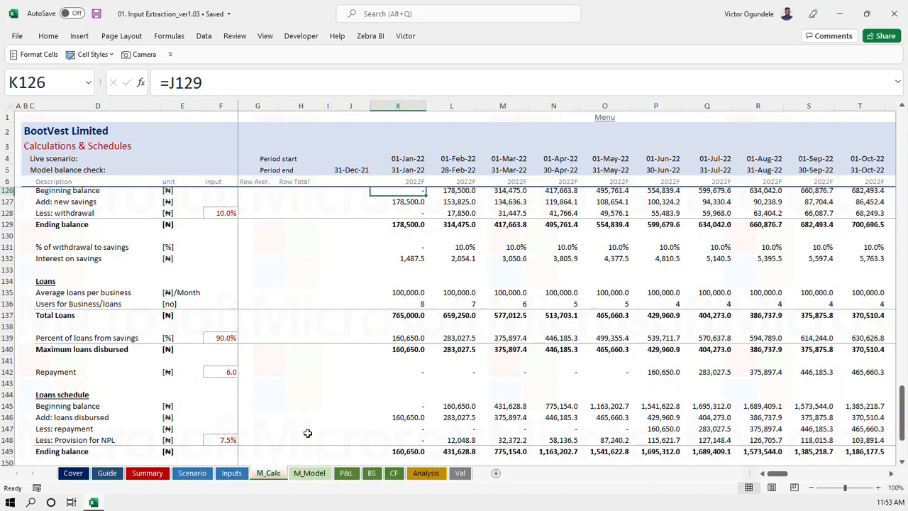
key("Down")
key("Down")
key("Down")
key("Down")
key("Down")
key("Down")
key("Down")
key("Down")
key("Down")
key("Down")
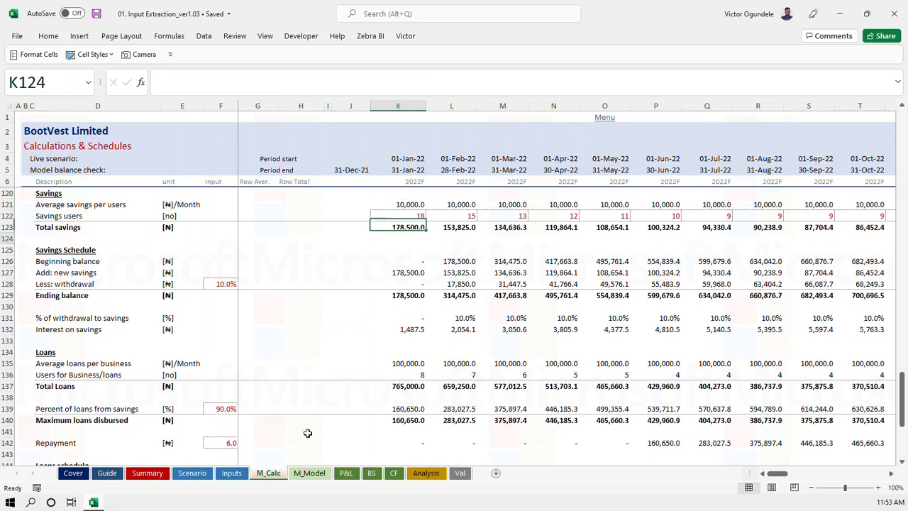
Trace the January column through the charge rates and savings schedule, ending at the Interest on savings formula in K132
key("Up")
key("Up")
key("Up")
key("Up")
key("Up")
key("Up")
key("Up")
key("Up")
key("Up")
key("Up")
key("Up")
key("Up")
key("Up")
key("Up")
key("Up")
key("Up")
key("Down")
key("Down")
key("Down")
key("Down")
key("Down")
key("Down")
key("Down")
key("Down")
key("Down")
key("Down")
key("Down")
key("Down")
key("Down")
key("Down")
key("Down")
key("Down")
key("Down")
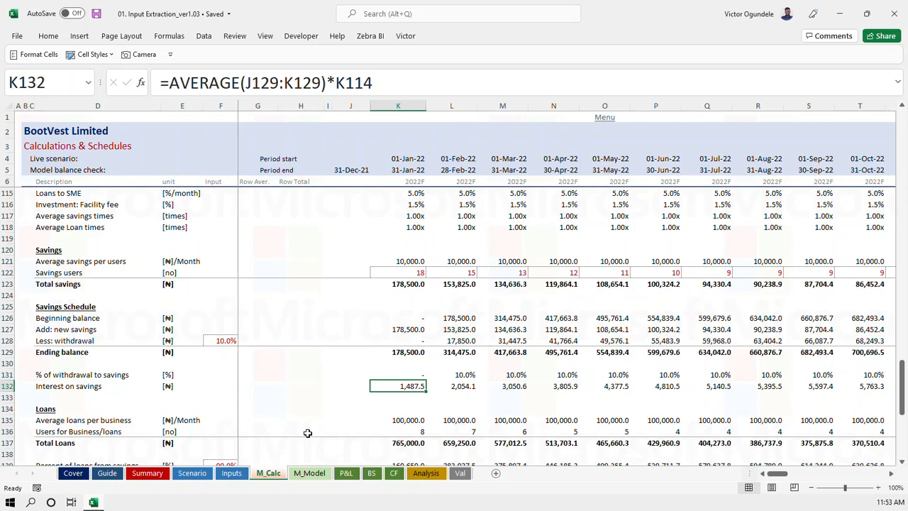
Compare the January and February Interest on savings formulas and inspect the cells referenced by L132
key("Right")
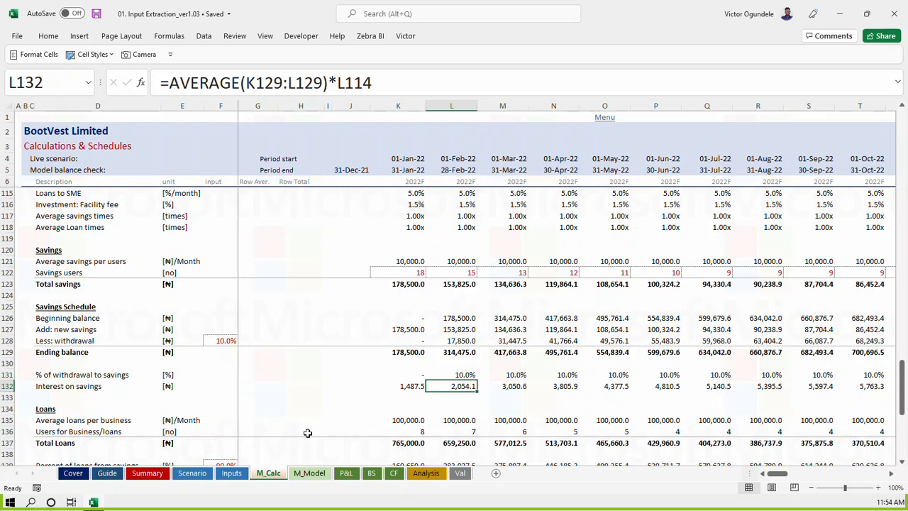
key("Left")
key("Down")
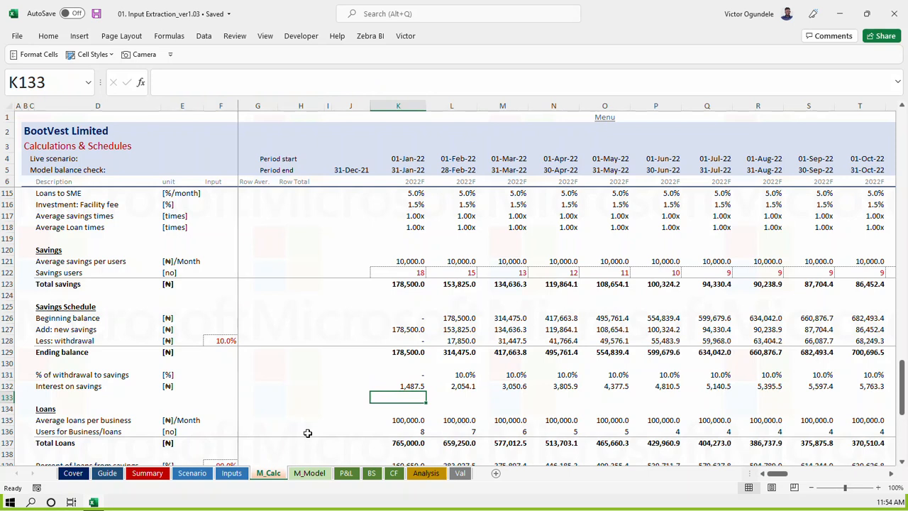
key("Up")
key("Right")
key("F2")
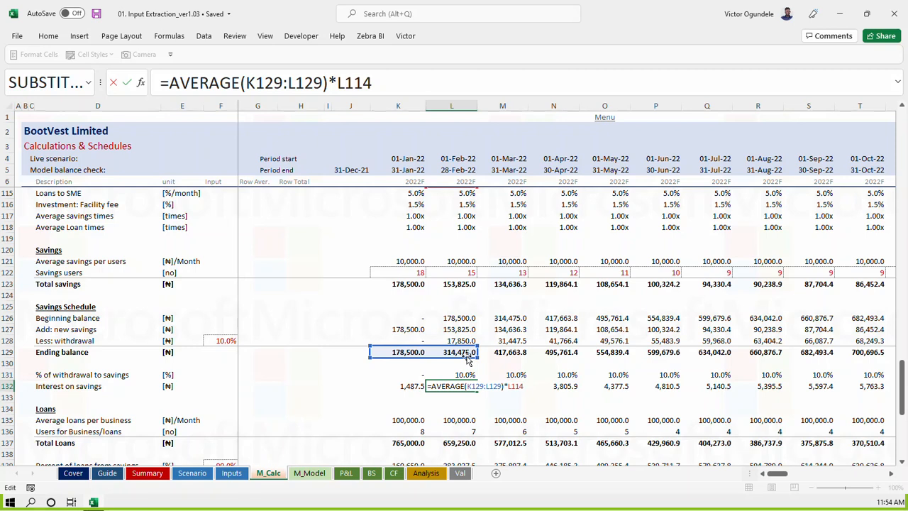
key("ctrl+Return")
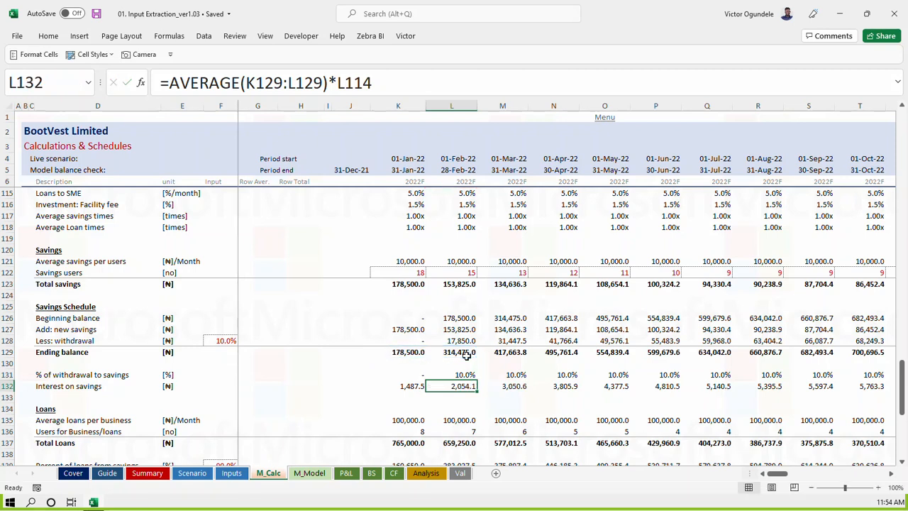
Insert a blank row at row 133, between Interest on savings and the Loans section
key("Down")
key("Left")
key("shift+space")
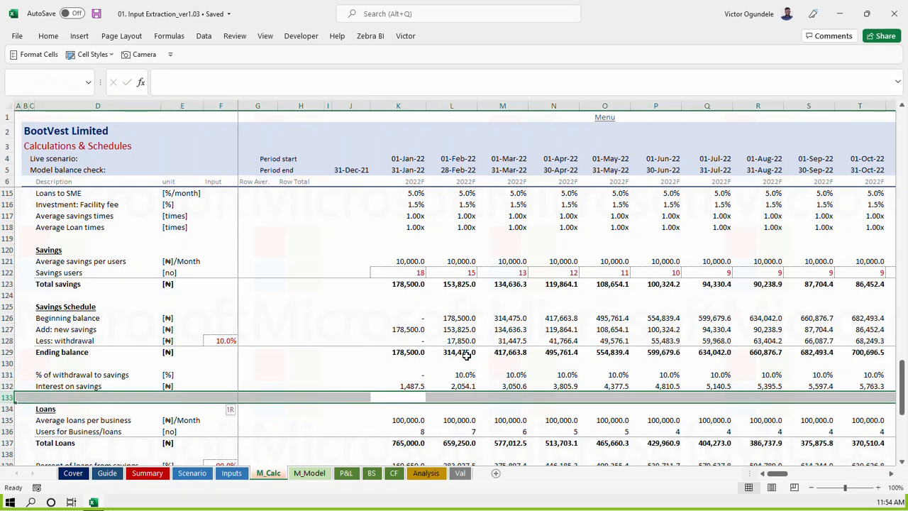
key("ctrl+shift+plus")
key("Left")
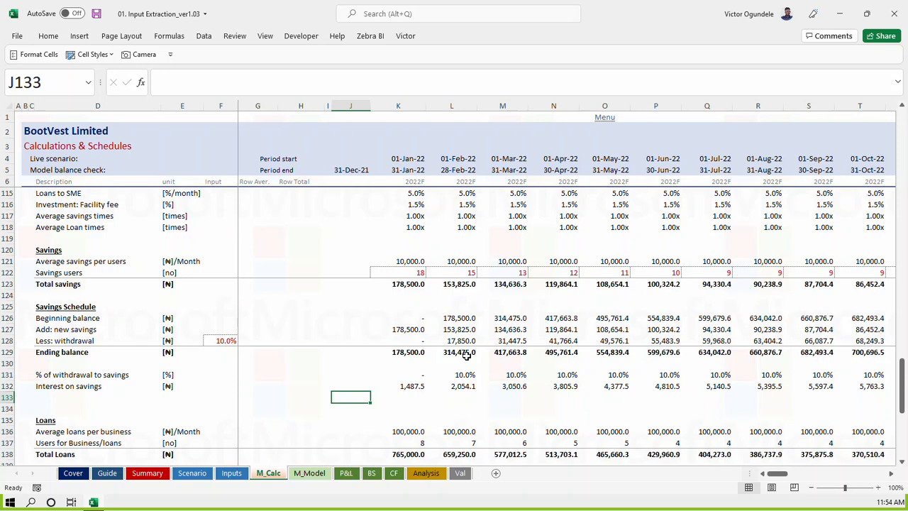
Check the Interest on savings formulas for January to March and the February % of withdrawal to savings formula
left_click(419, 384)
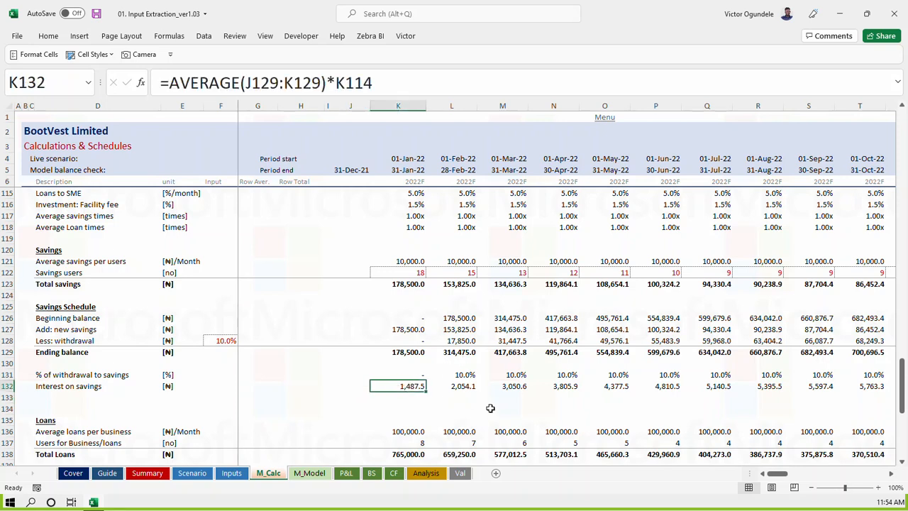
left_click(462, 386)
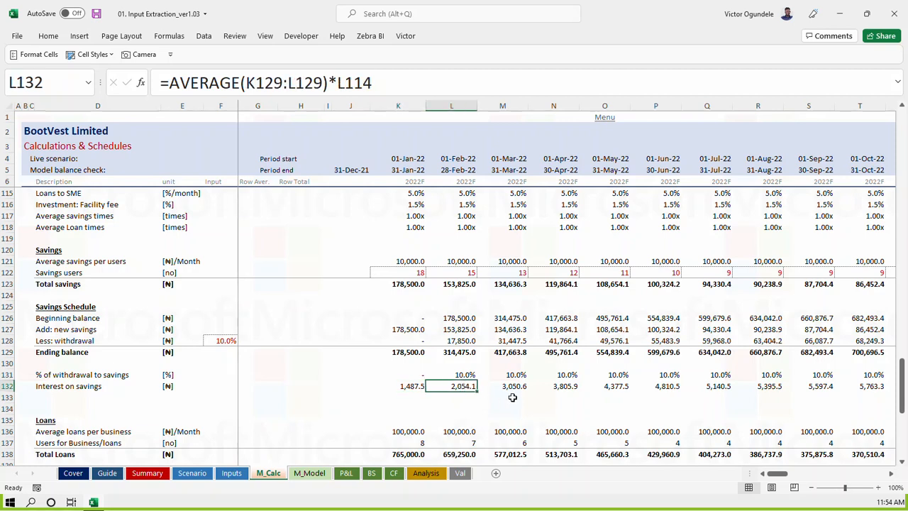
left_click_drag(412, 383, 494, 384)
left_click(507, 385)
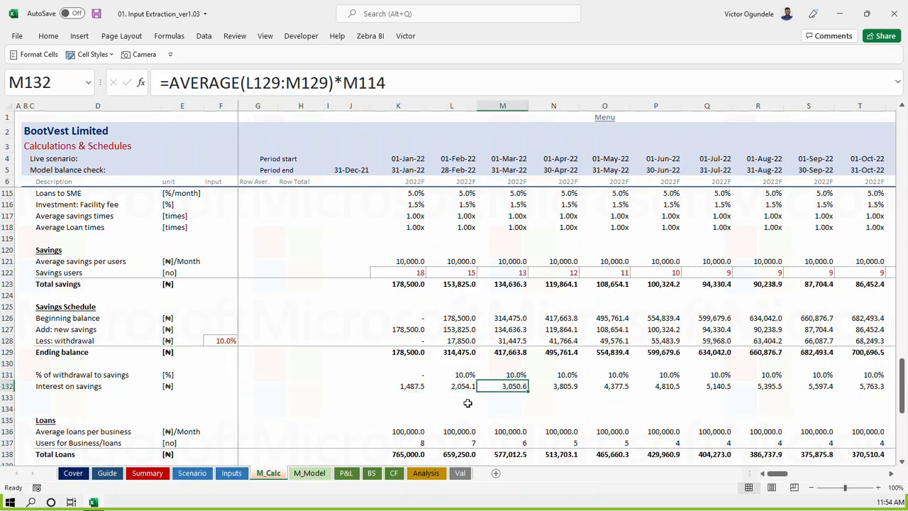
left_click(457, 378)
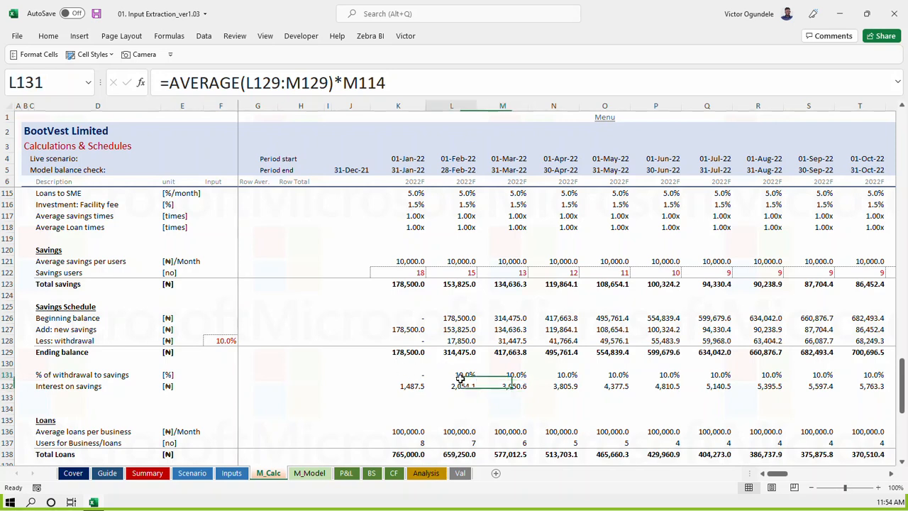
double_click(457, 377)
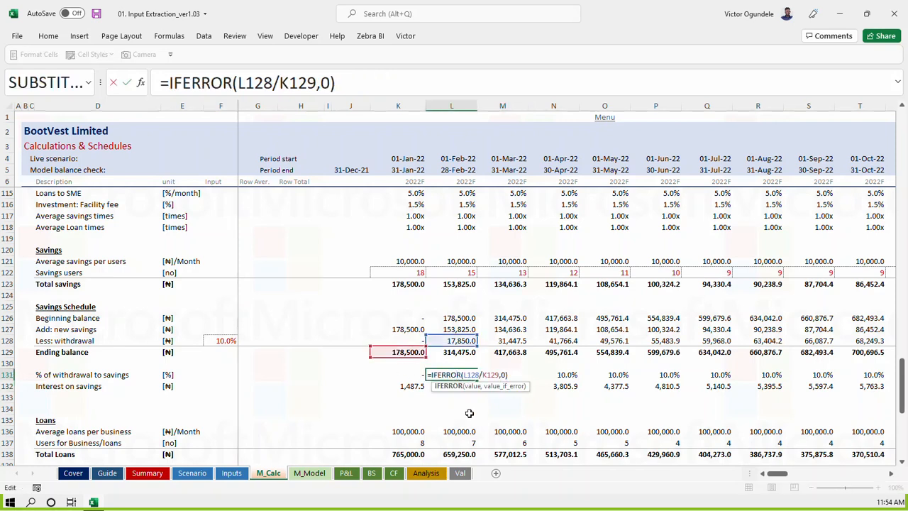
key("Escape")
key("Down")
key("F2")
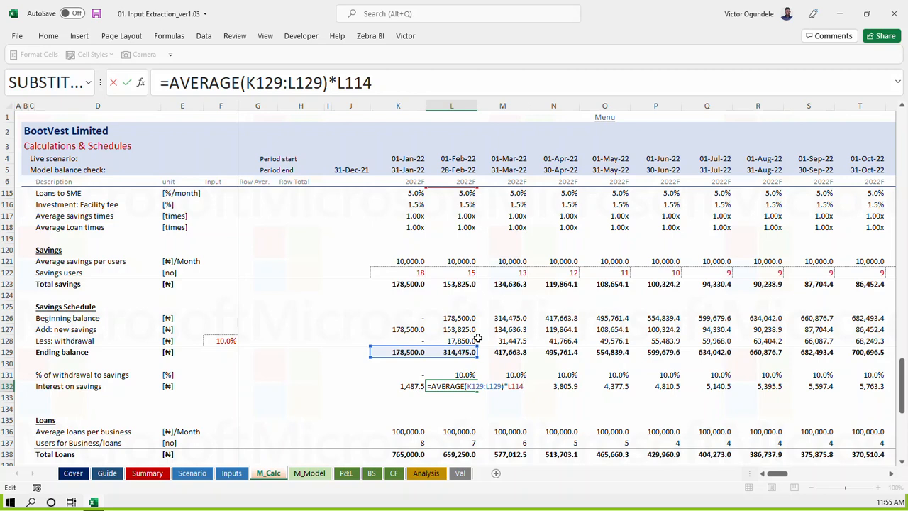
key("ctrl+Return")
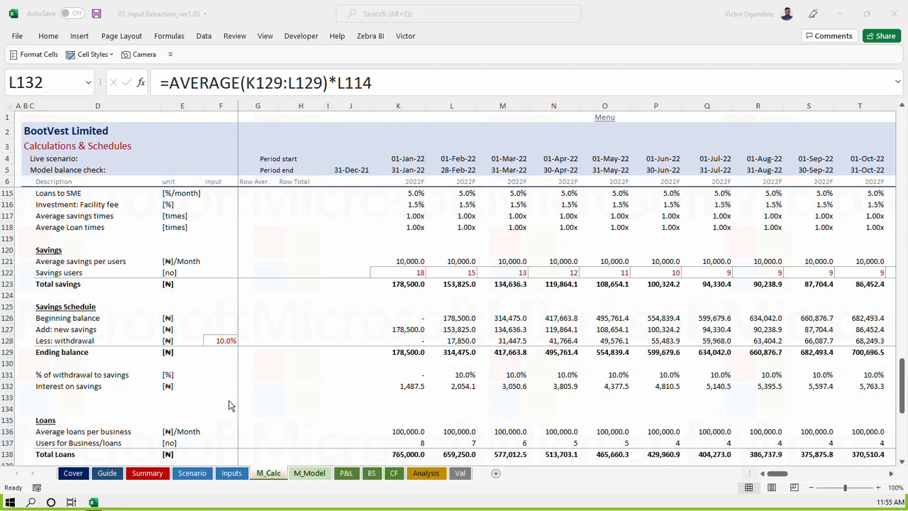
left_click(428, 386)
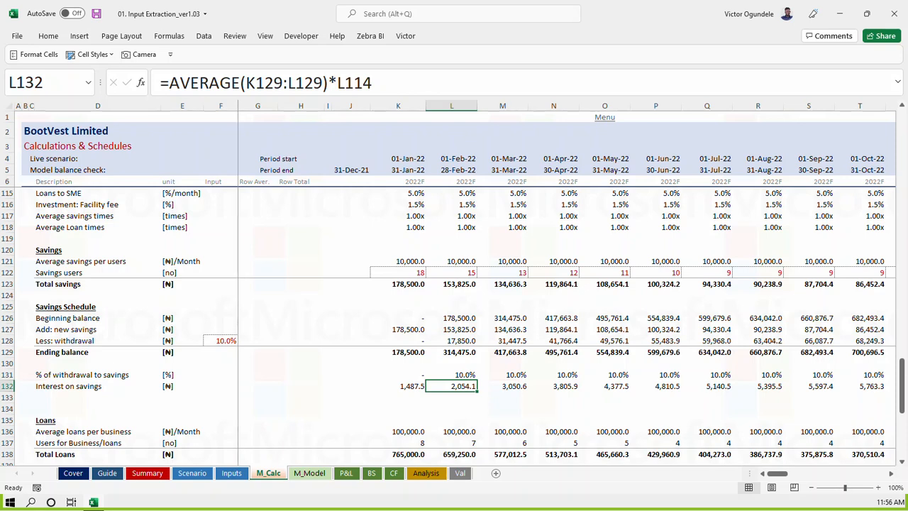
left_click(364, 387)
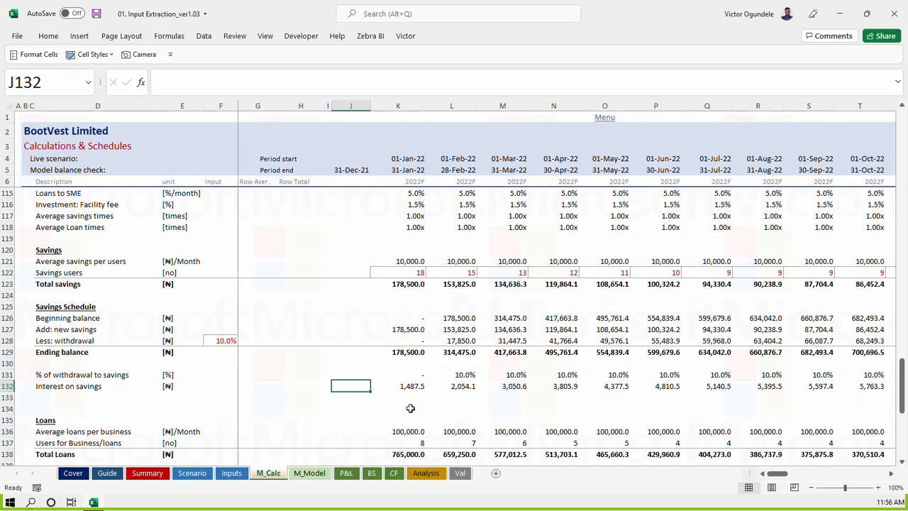
Delete the extra blank row 134 above the Loans section and save the workbook
scroll(408, 383, "down", 2)
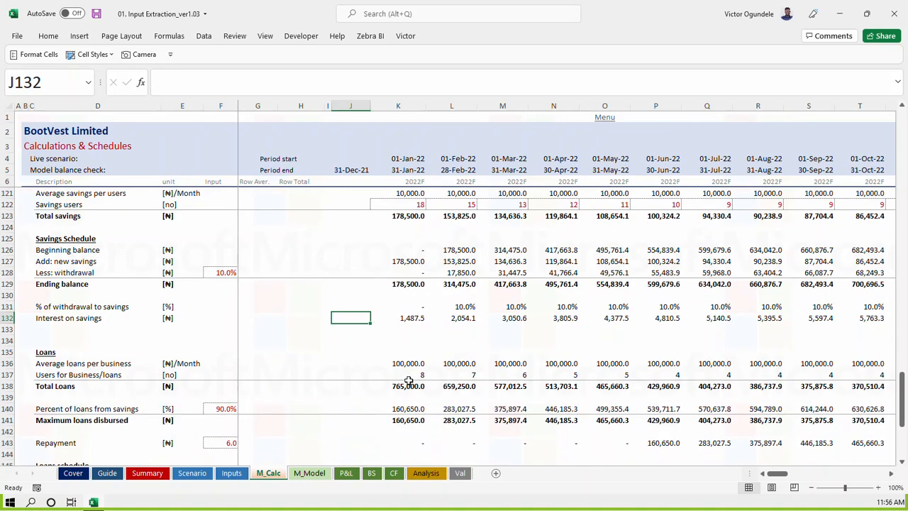
left_click(408, 340)
key("shift+space")
key("ctrl+minus")
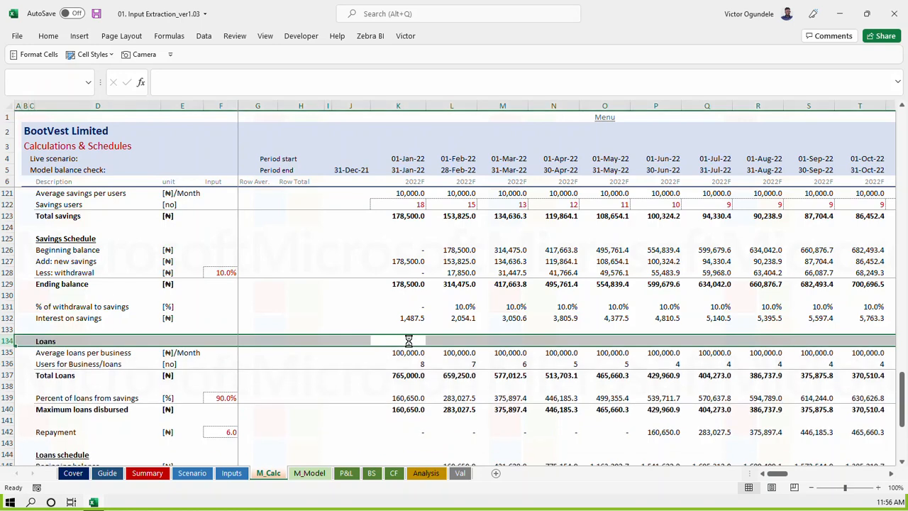
key("ctrl+s")
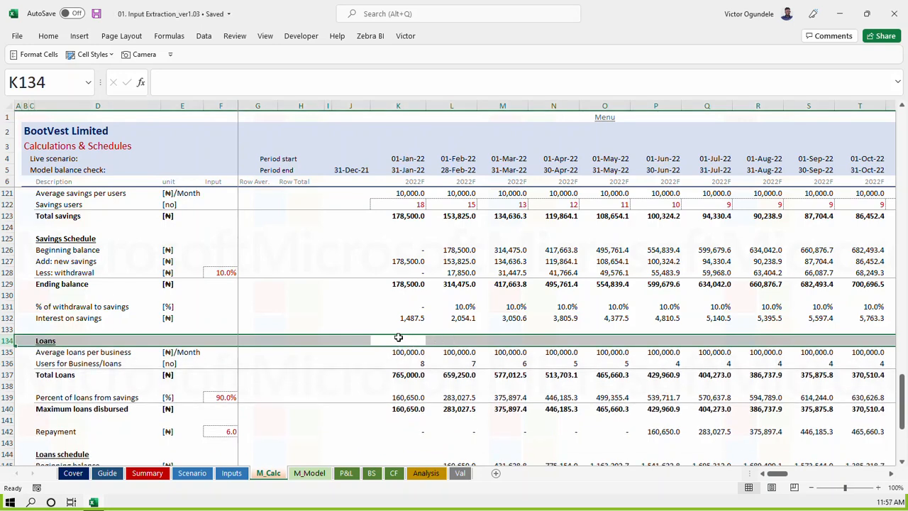
left_click(405, 342)
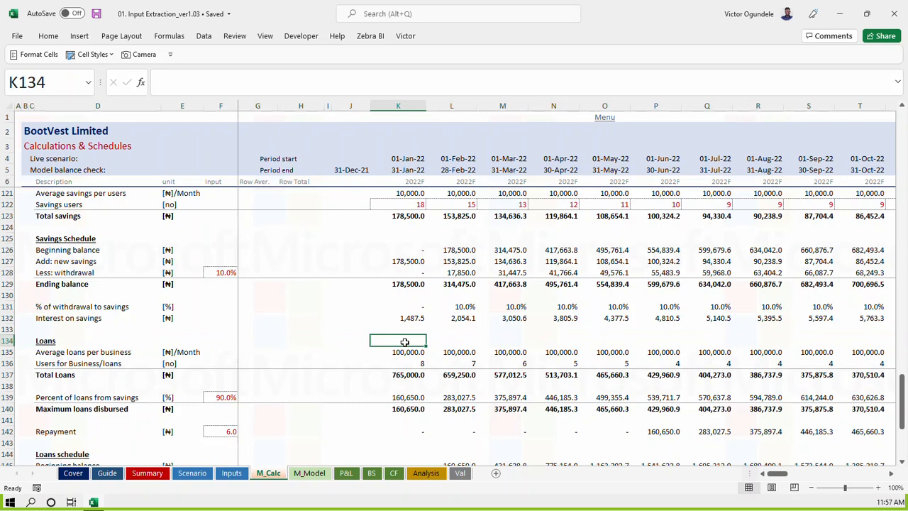
Review the Charges rates and the savings transaction assumptions for 2022 on the Inputs sheet
left_click(230, 474)
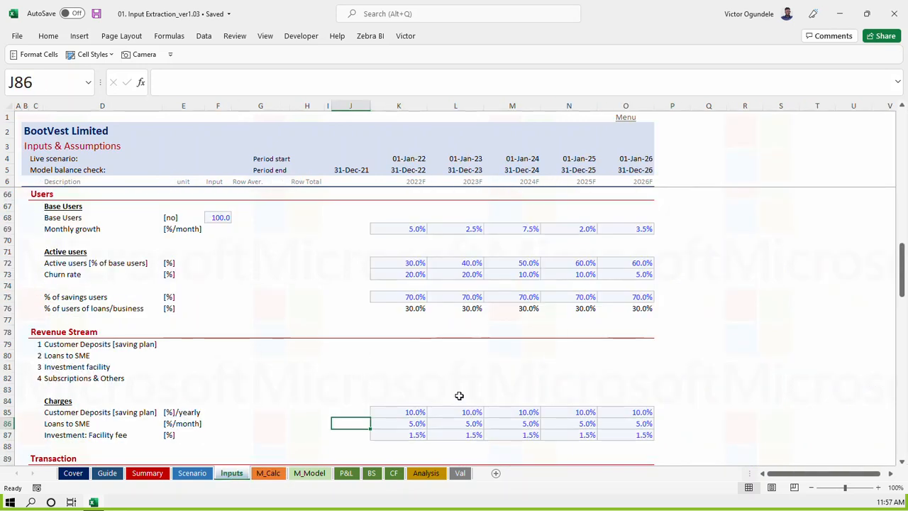
left_click(406, 425)
key("Down")
key("Down")
key("Down")
key("Down")
key("Down")
key("Down")
key("Up")
key("Up")
key("Up")
key("Up")
key("Up")
key("Up")
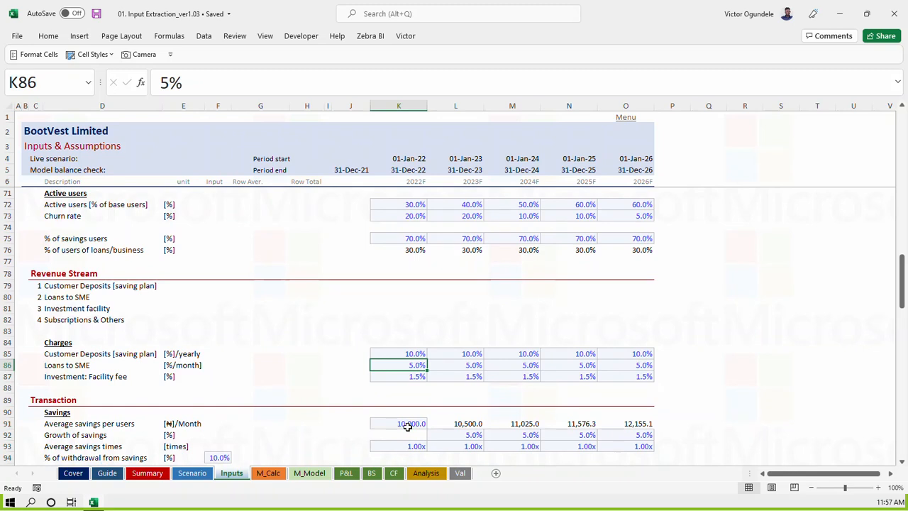
Calculate the annual equivalent of the 2022 Loans to SME rate in J86 with =K86*12
key("Left")
key("Left")
key("Right")
type("=")
key("Right")
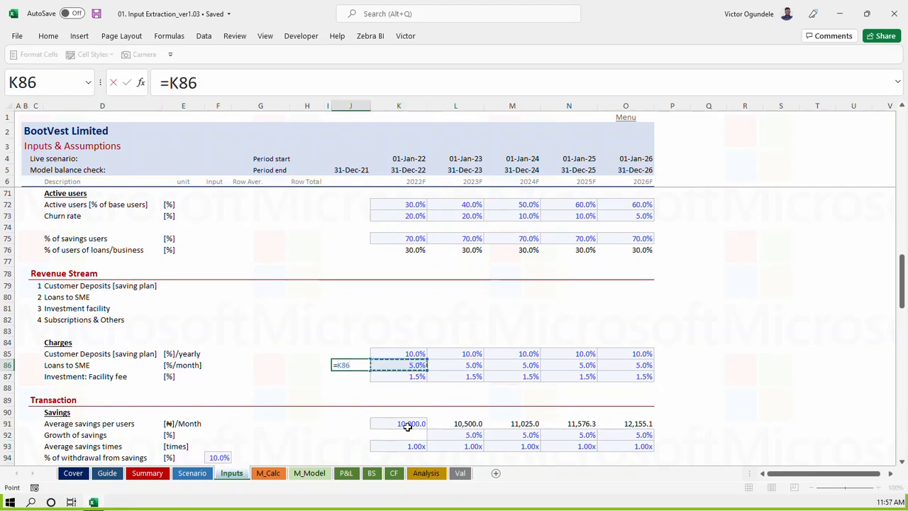
type("*12")
key("ctrl+Return")
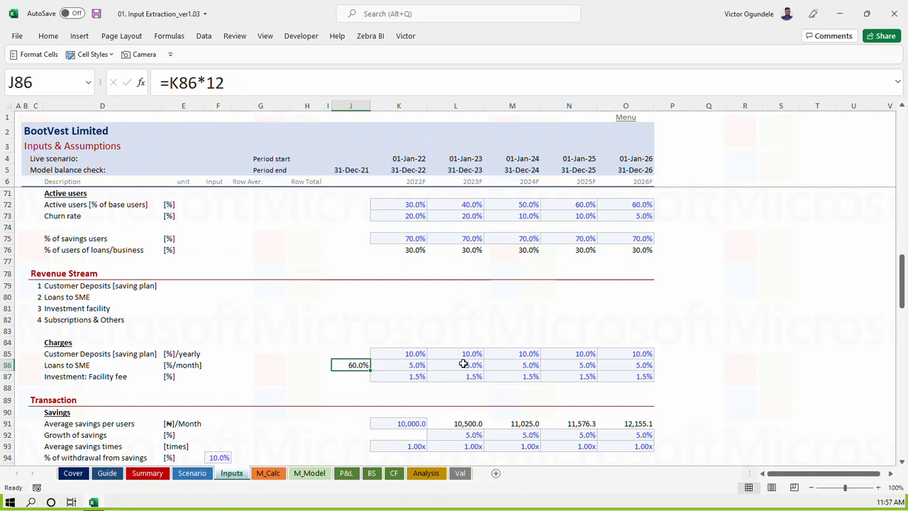
Set the 2022 Loans to SME monthly rate in K86 to 2.5%
left_click(394, 364)
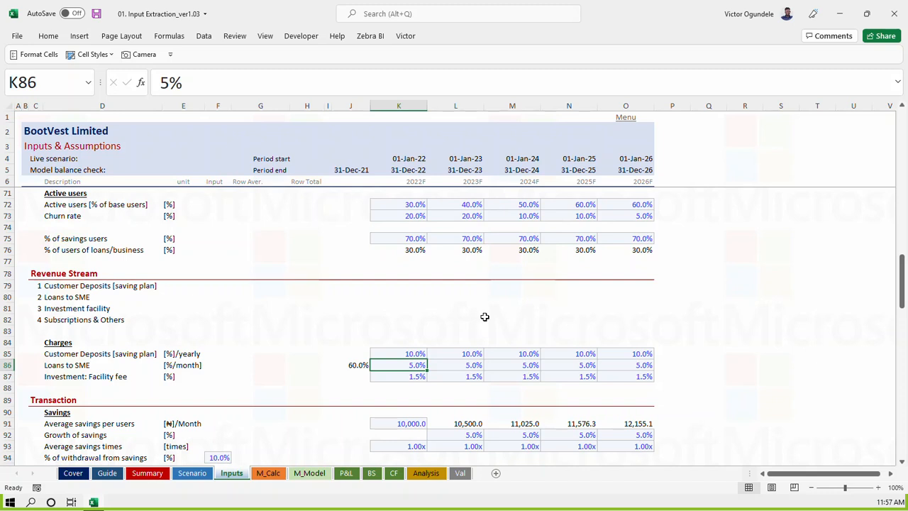
type("2.5")
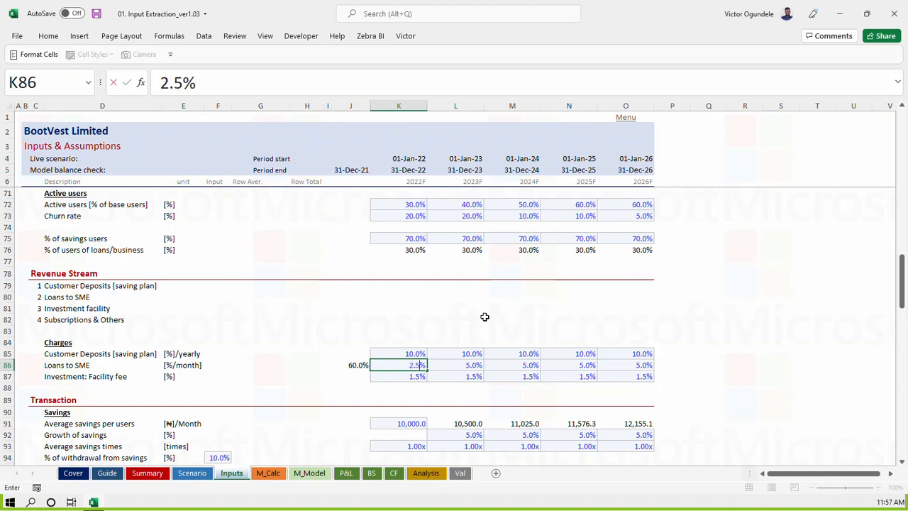
key("Return")
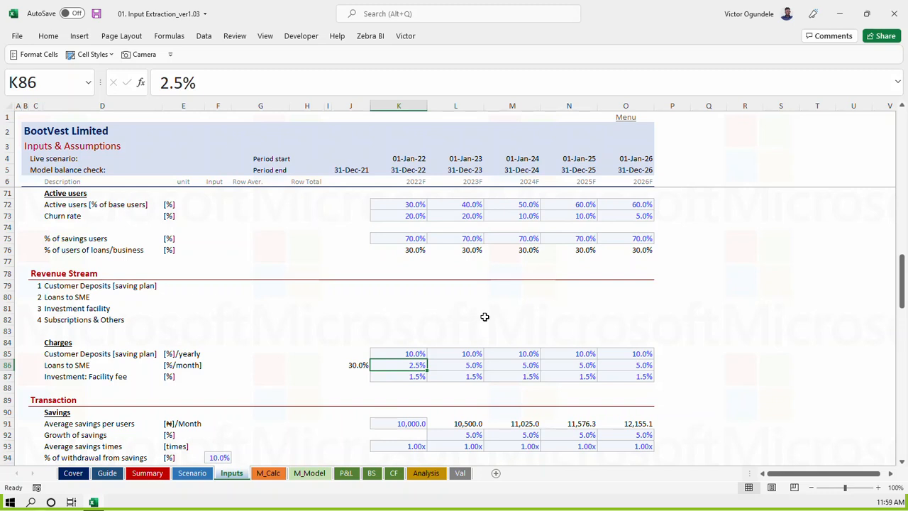
Set the 2022 Loans to SME monthly rate to 3% and fill it across through 2026
type("3%")
key("ctrl+Return")
key("ctrl+shift+Right")
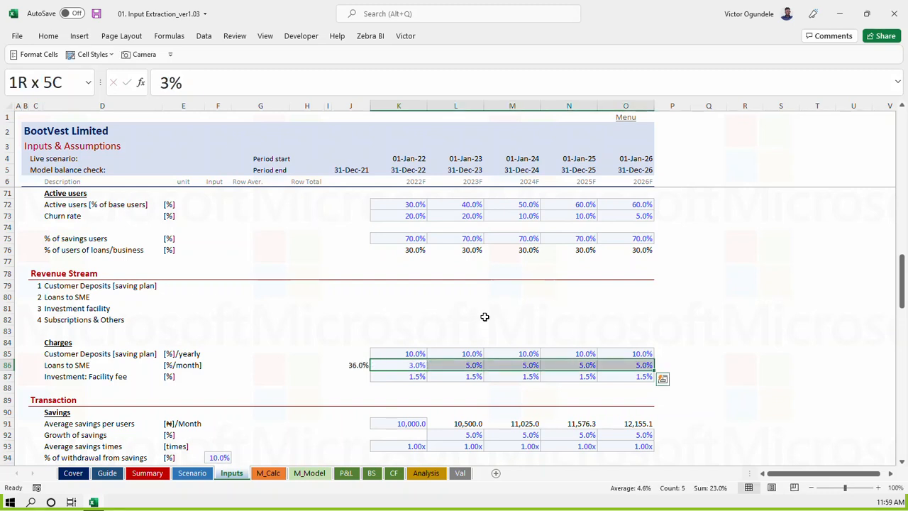
key("ctrl+r")
key("Left")
key("Right")
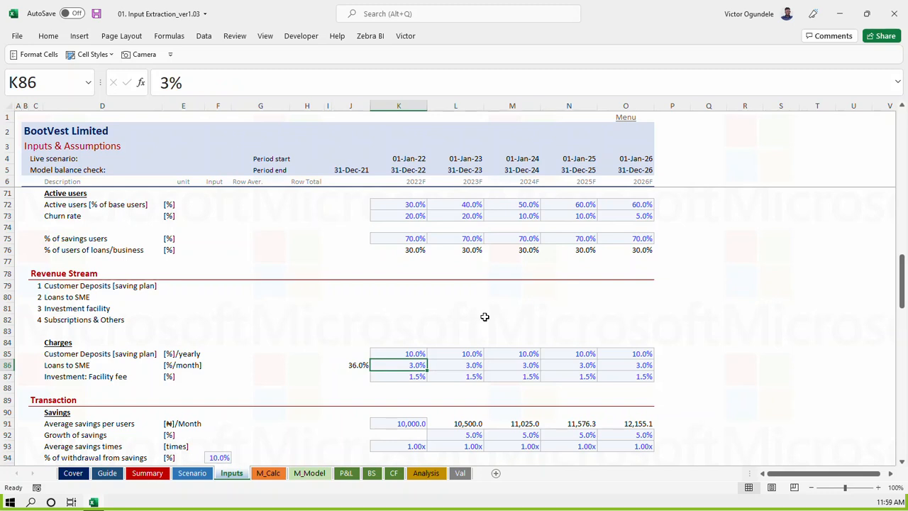
Clear the annual rate check formula from J86 and save the workbook
key("Left")
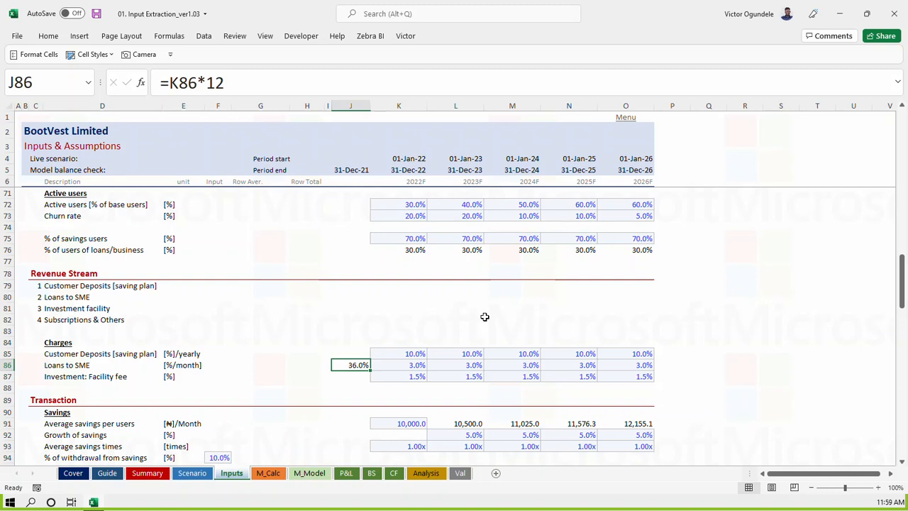
key("Delete")
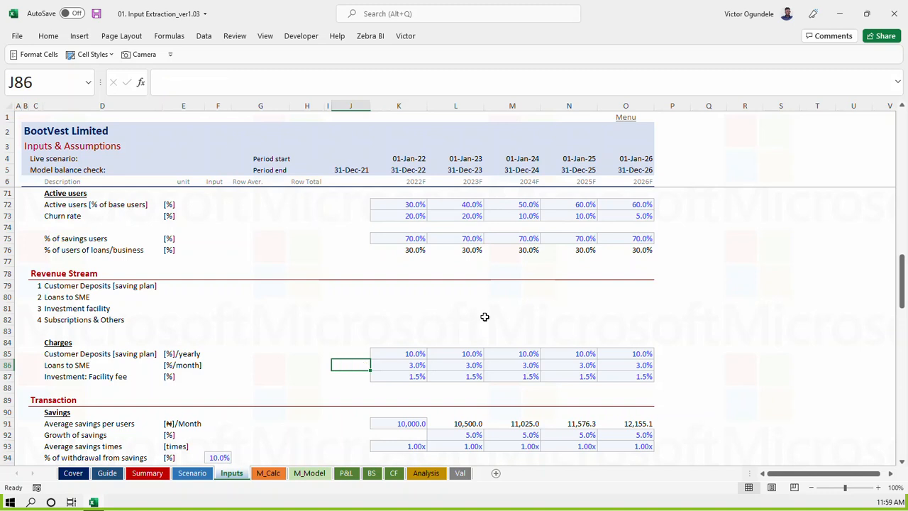
key("ctrl+s")
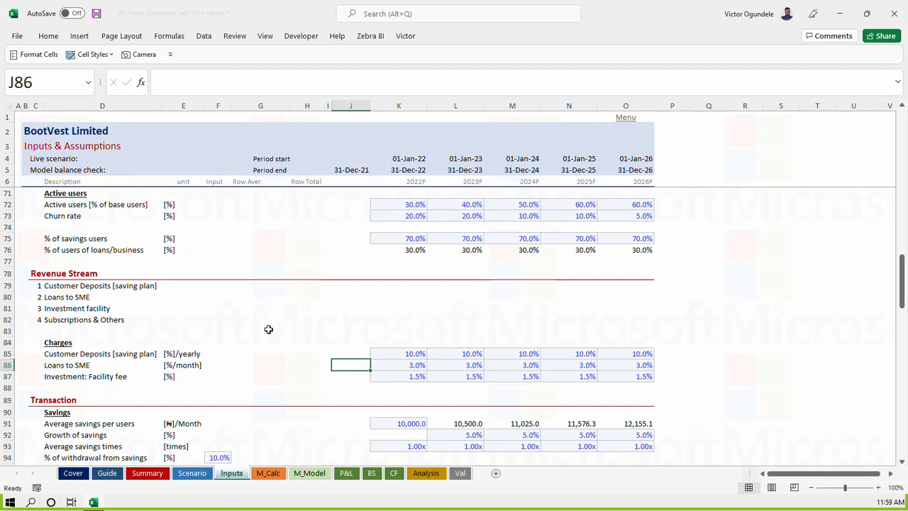
left_click(220, 378)
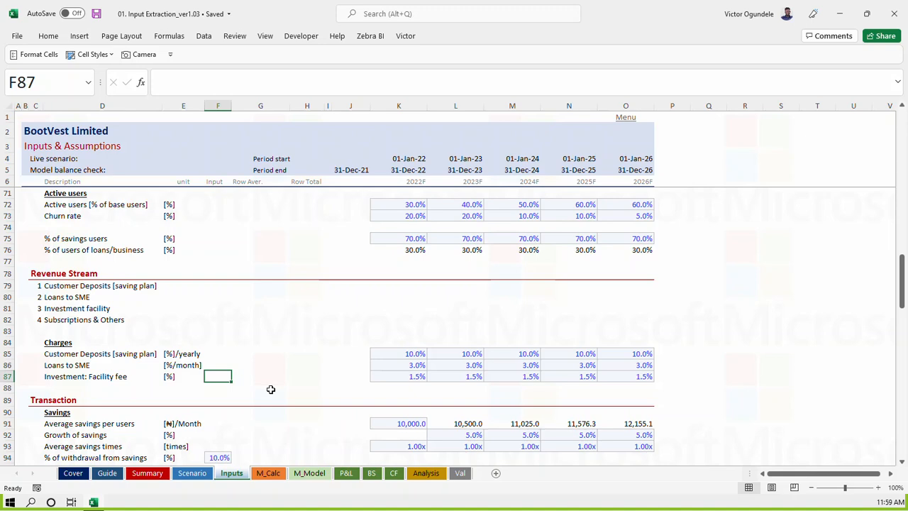
Examine the monthly savings and loans schedules on the M_Calc sheet, down to the loan interest income row
key("ctrl+Page_Down")
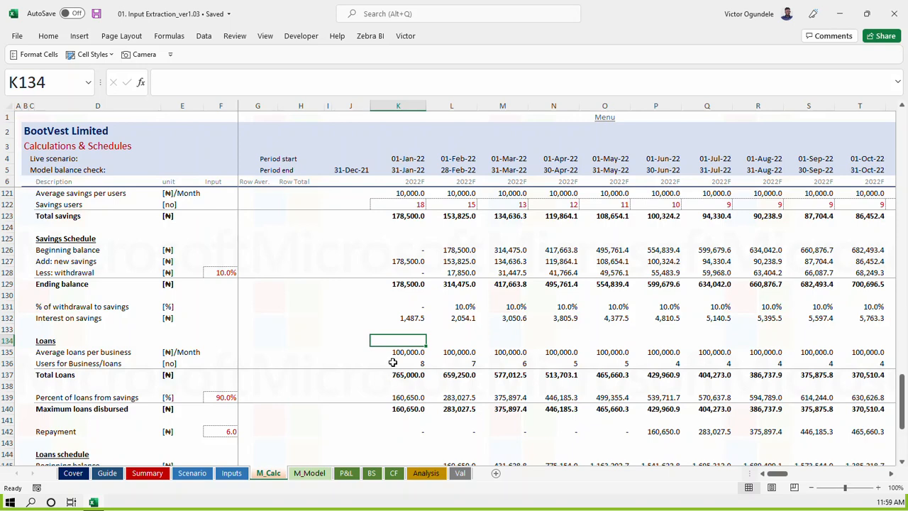
key("Down")
key("Down")
key("Down")
key("Down")
key("Down")
key("Down")
key("Down")
key("Down")
key("Down")
key("Down")
key("Down")
key("Down")
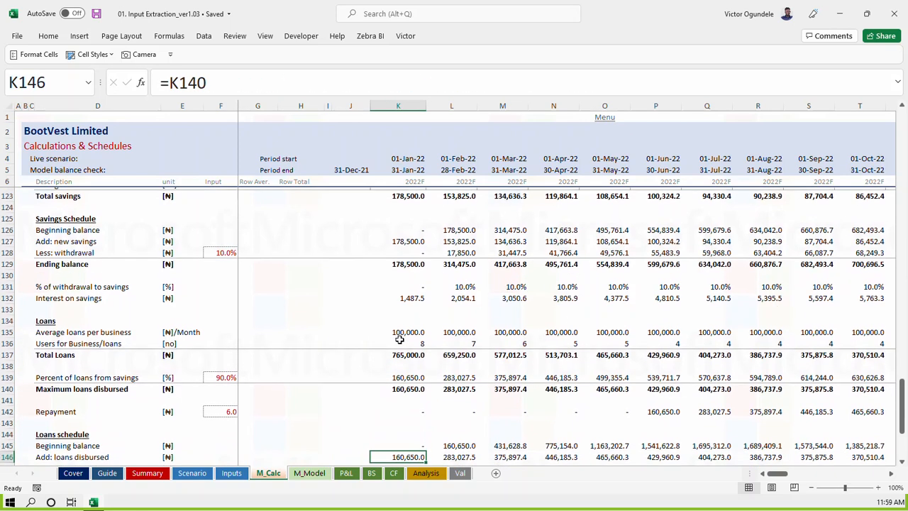
key("Up")
key("Up")
key("Up")
key("Up")
key("Down")
key("Down")
key("Down")
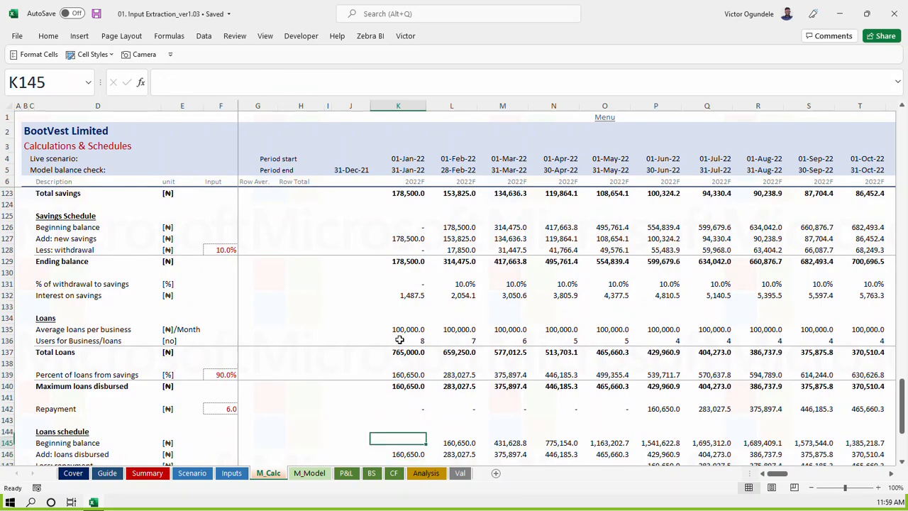
key("Down")
key("Down")
key("Down")
key("Down")
key("Down")
key("Down")
key("Down")
key("Down")
key("Down")
key("Down")
key("Down")
key("Down")
key("Down")
key("Down")
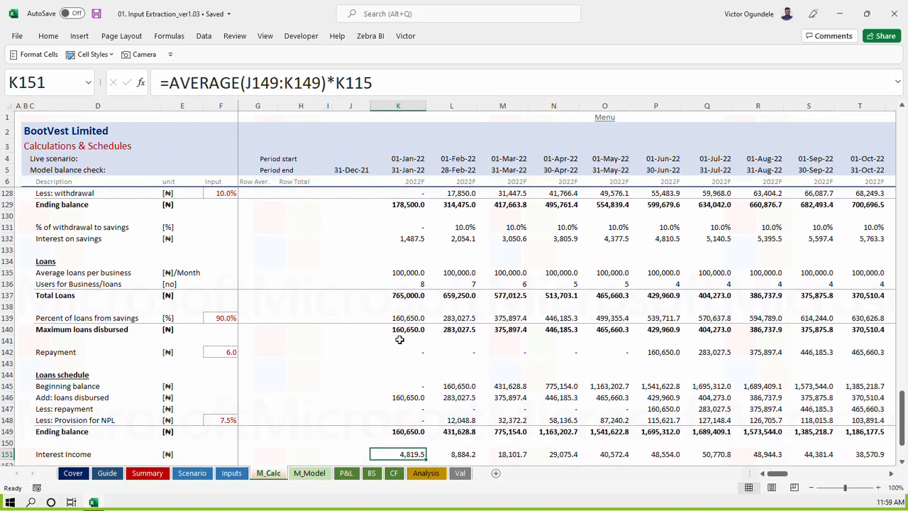
Check the monthly loan balances and the Total Interest Income section across the forecast from January 2022 to December 2026
key("Up")
key("Up")
key("Up")
key("Right")
key("Right")
key("Right")
key("Right")
key("Right")
key("Right")
key("ctrl+Right")
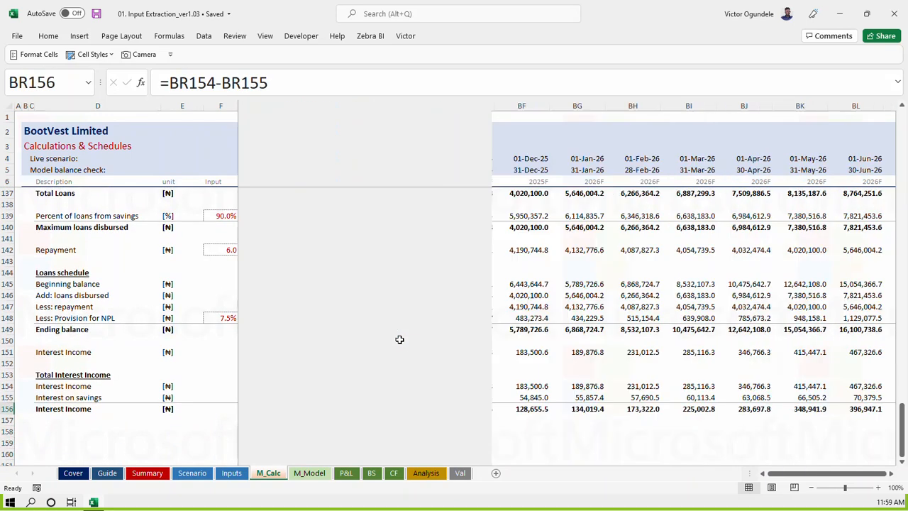
key("ctrl+Left")
key("ctrl+Left")
key("ctrl+Left")
key("ctrl+Left")
key("Right")
key("Right")
key("Right")
key("Right")
key("Right")
key("Right")
key("Right")
key("Right")
key("Right")
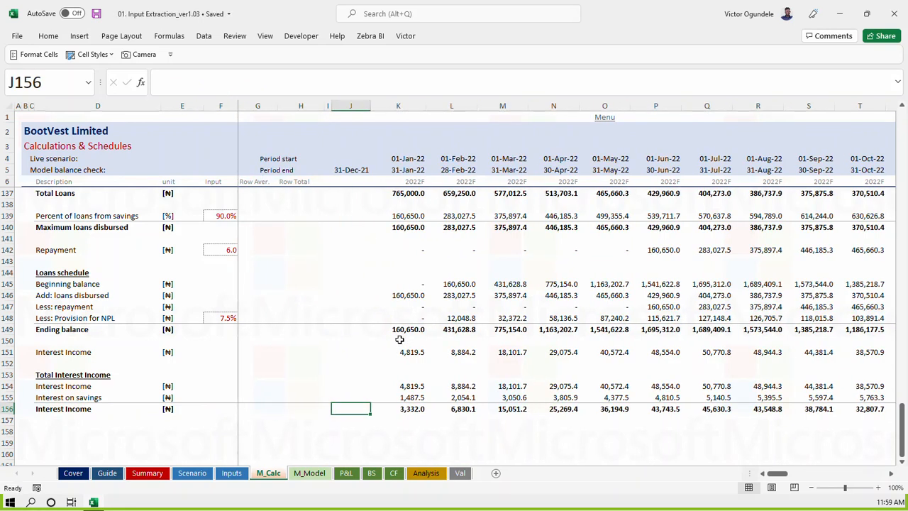
left_click(310, 373)
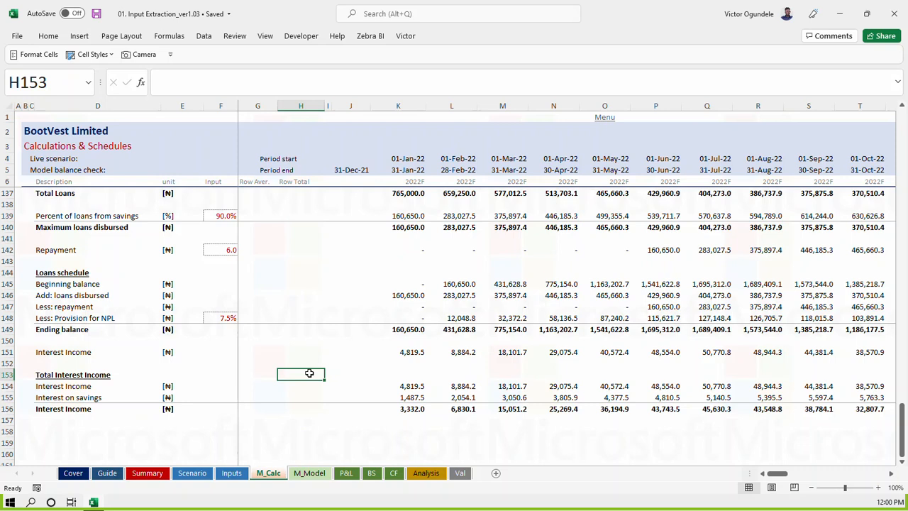
left_click(56, 431)
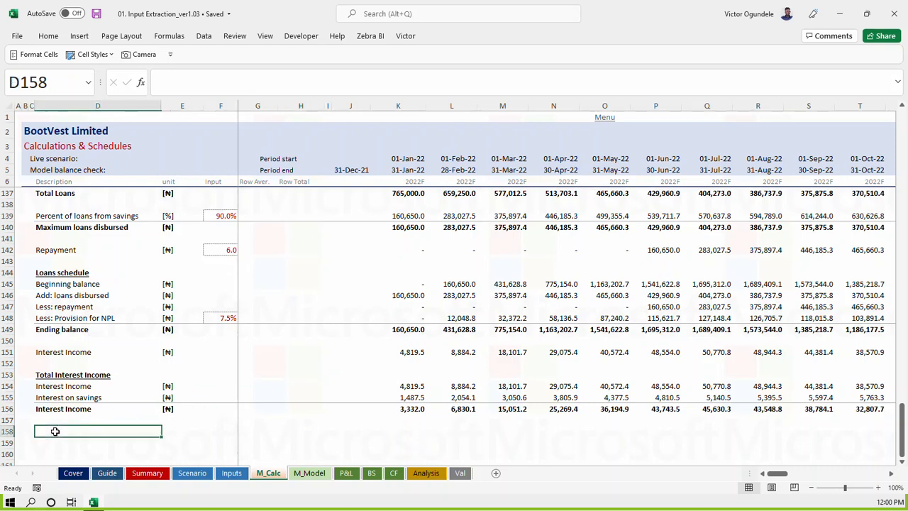
key("Up")
key("Up")
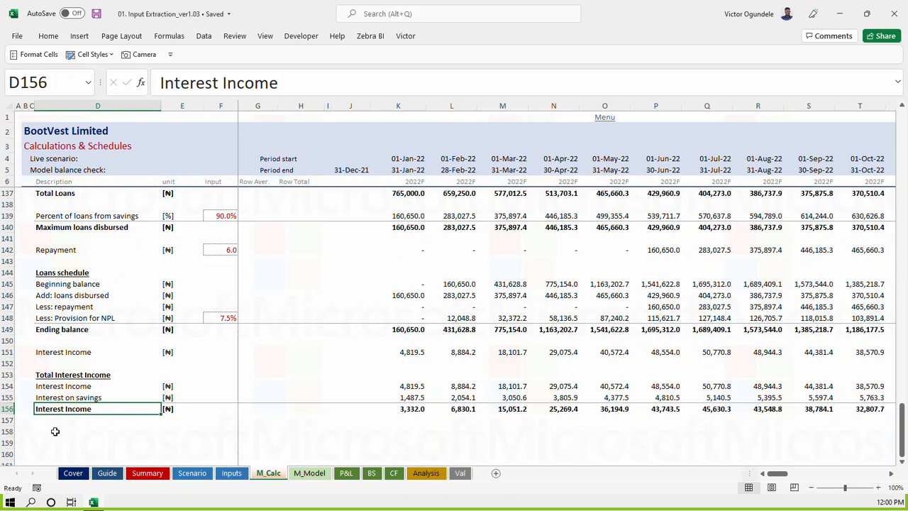
Review the charges and transaction assumptions on the Inputs sheet, down through the Investment Facility section
key("ctrl+Page_Up")
key("Down")
key("Down")
key("Down")
key("Down")
key("Down")
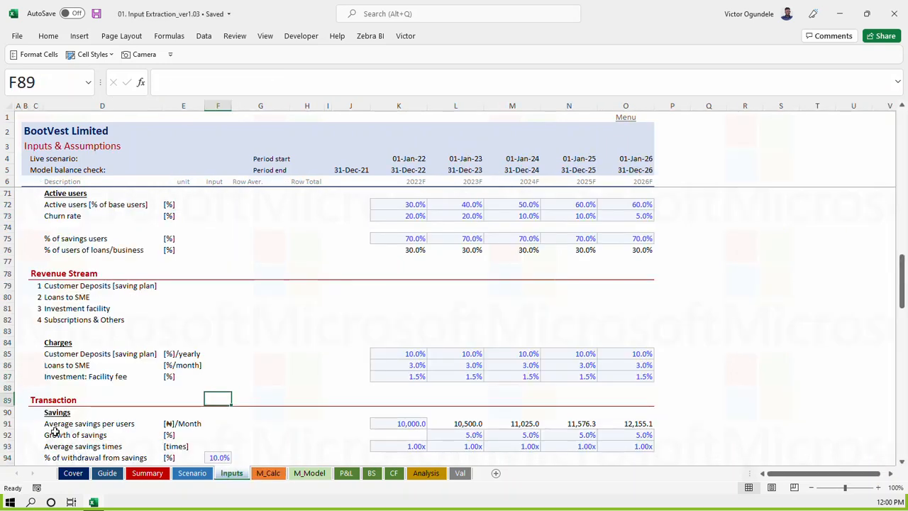
key("Up")
key("Up")
key("Up")
key("Up")
key("Up")
key("Left")
key("Left")
key("Down")
key("Down")
key("Down")
key("Down")
key("Down")
key("Down")
key("Down")
key("Down")
key("Down")
key("Down")
key("Down")
key("Down")
key("Down")
key("Down")
key("Down")
key("Down")
key("Down")
key("Down")
key("Down")
key("Down")
key("Down")
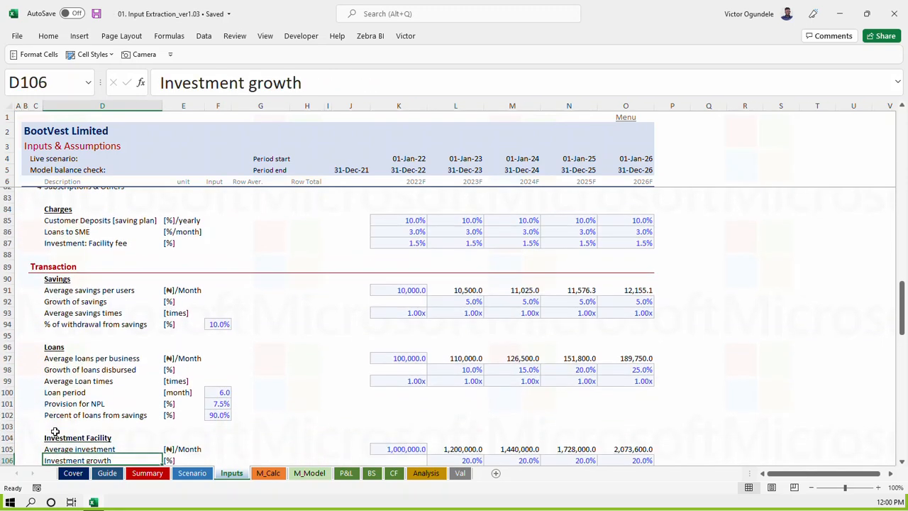
key("Down")
key("Down")
key("Down")
key("Up")
key("Up")
key("Up")
key("Up")
key("Up")
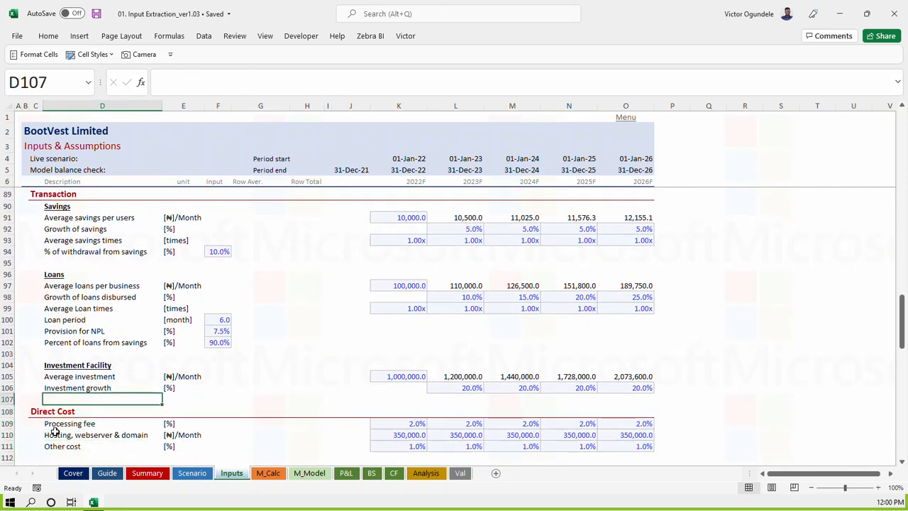
key("ctrl+Page_Down")
key("Down")
key("Down")
type("Investment")
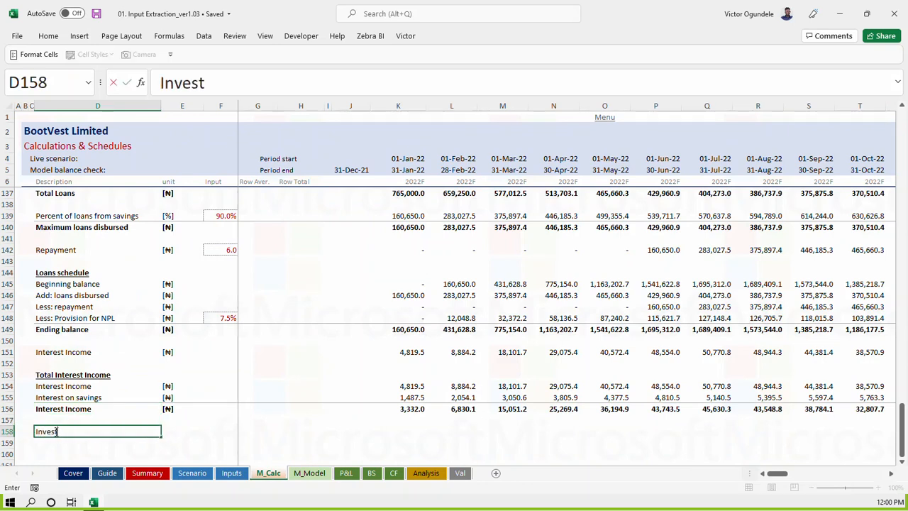
key("Escape")
Add an outline border around the Total Interest Income block on M_Calc, from D153 to BR156
key("Up")
key("Up")
key("Up")
key("Up")
key("Up")
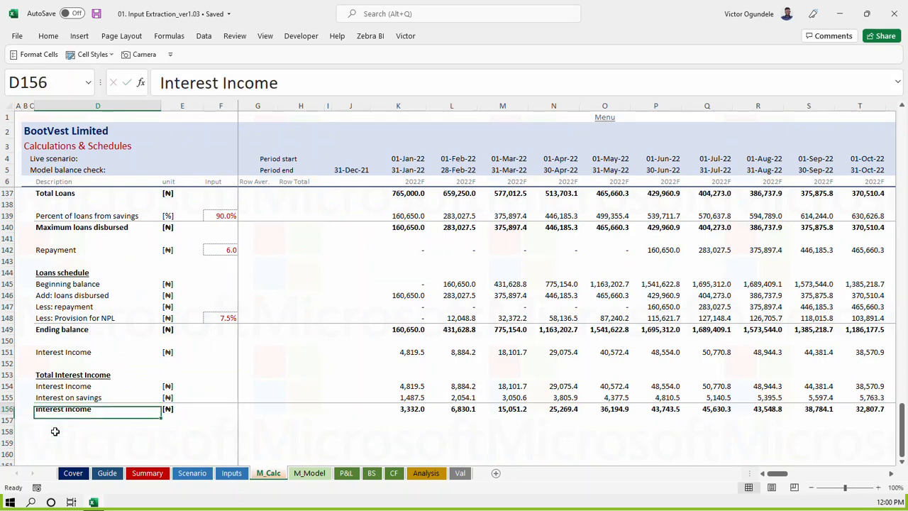
key("shift+Down")
key("shift+Down")
key("shift+Down")
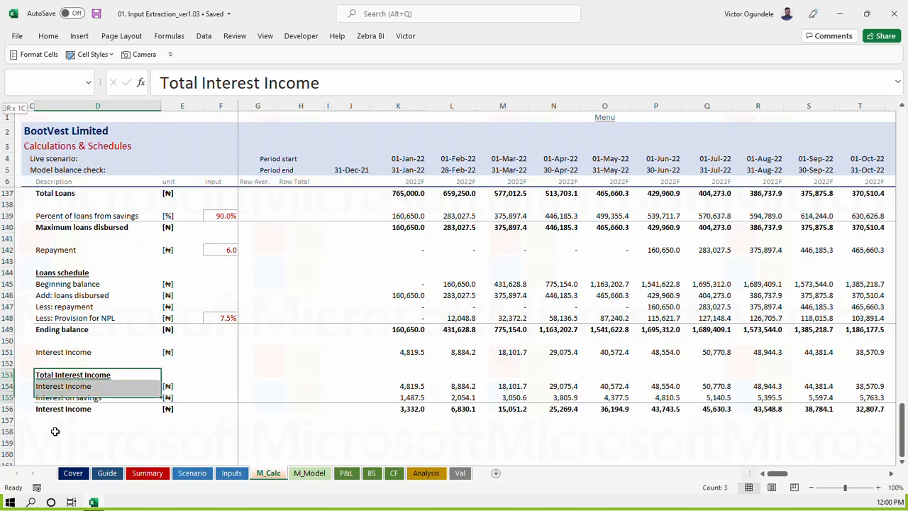
key("ctrl+shift+Right")
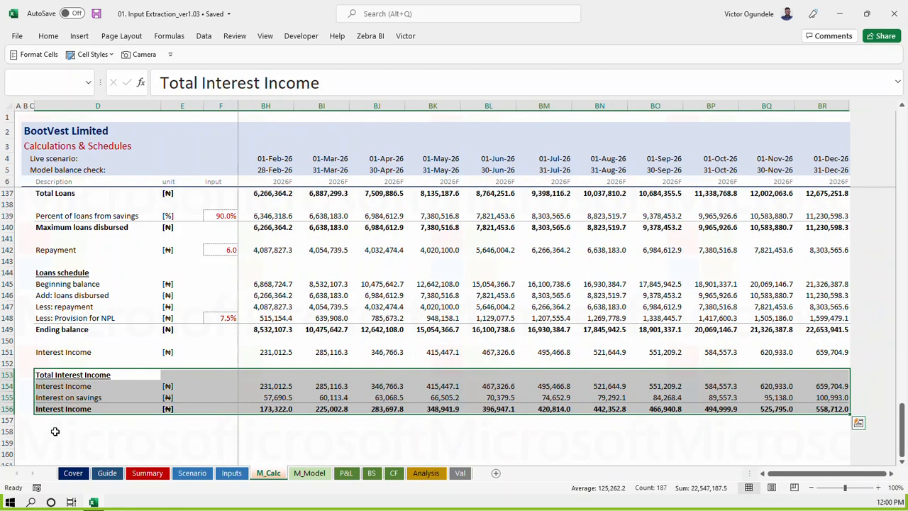
key("ctrl+shift+7")
key("Left")
key("Left")
key("Left")
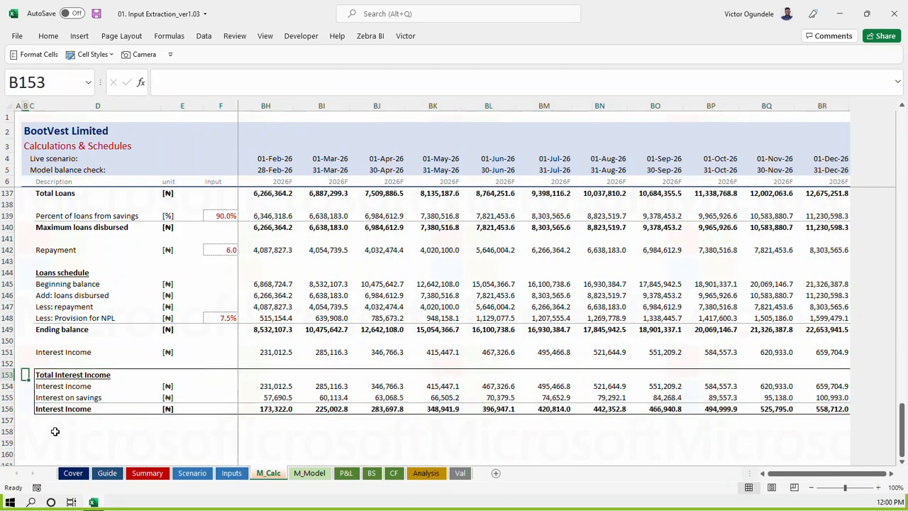
Rename the total row label in D156 as Net Interest Income
key("Right")
key("Right")
key("Down")
key("Down")
key("Down")
key("Down")
key("Left")
key("Up")
key("Left")
key("Right")
key("Right")
key("Right")
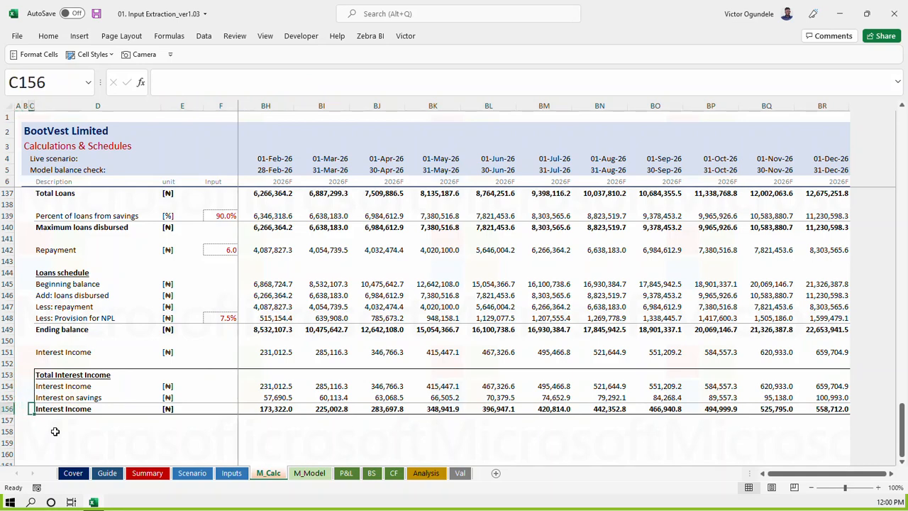
scroll(60, 419, "down", 2)
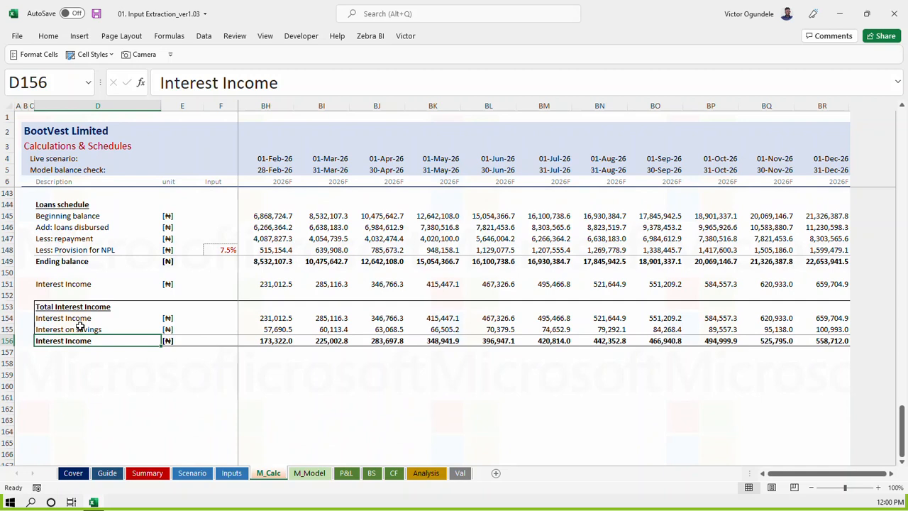
left_click(162, 83)
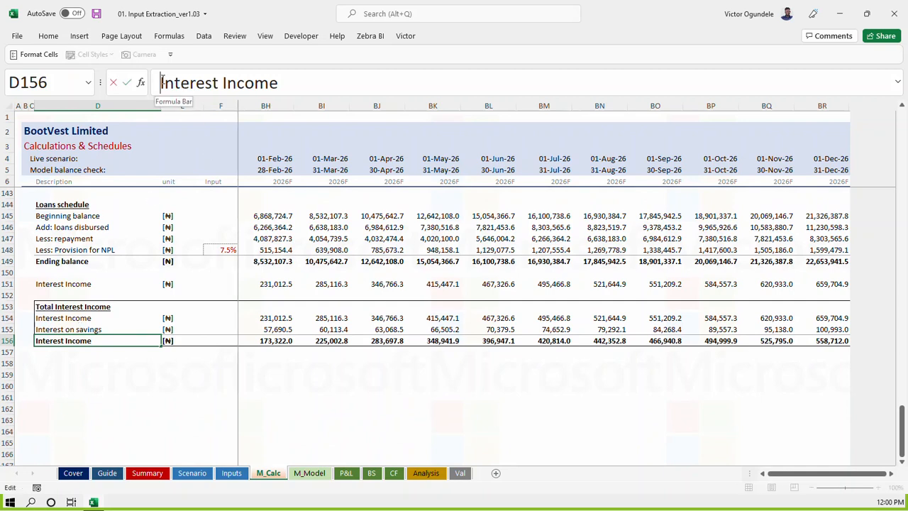
type("Net")
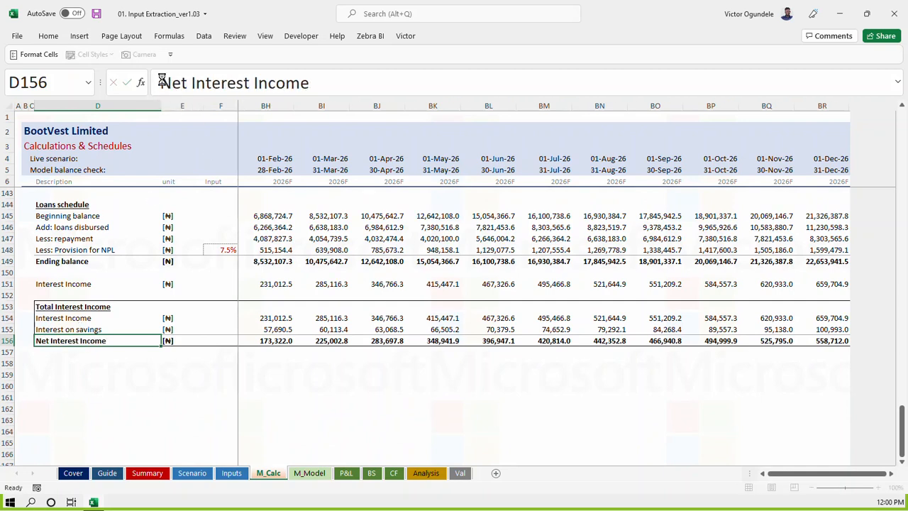
key("Return")
key("Down")
key("Down")
key("Down")
key("Up")
key("Up")
key("Up")
key("Up")
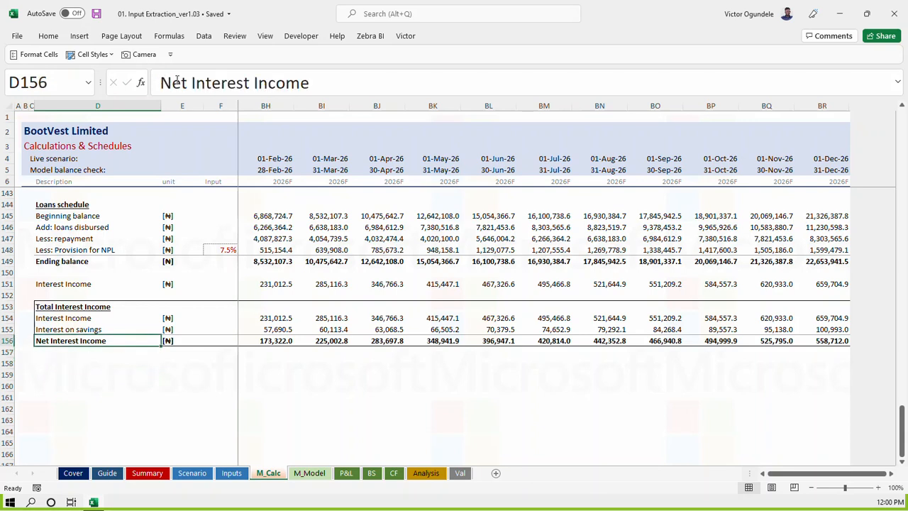
Extend the label in D156 to read Net [gross] Interest Income
left_click(189, 83)
type("[g")
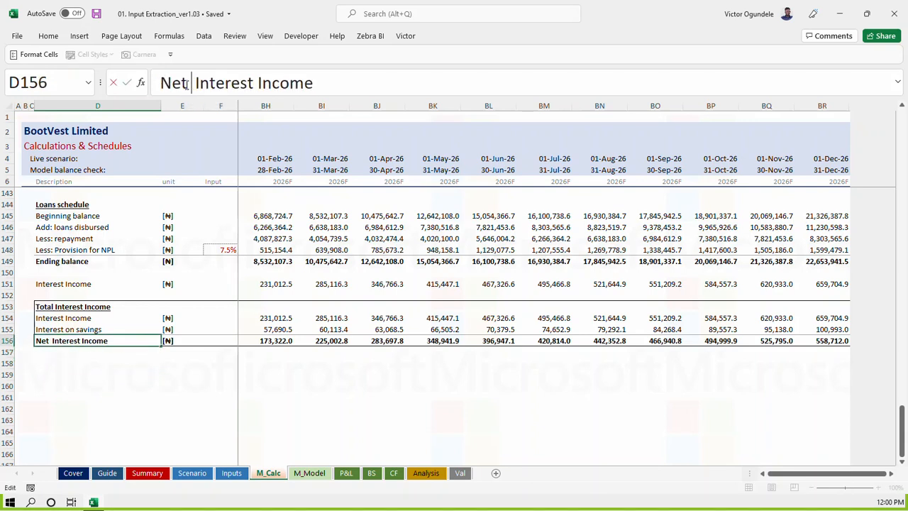
type("ross]")
key("ctrl+Return")
key("Down")
Link the section heading in D158 to the Investment Facility title with =Inputs!D104 and save the workbook
left_click(58, 365)
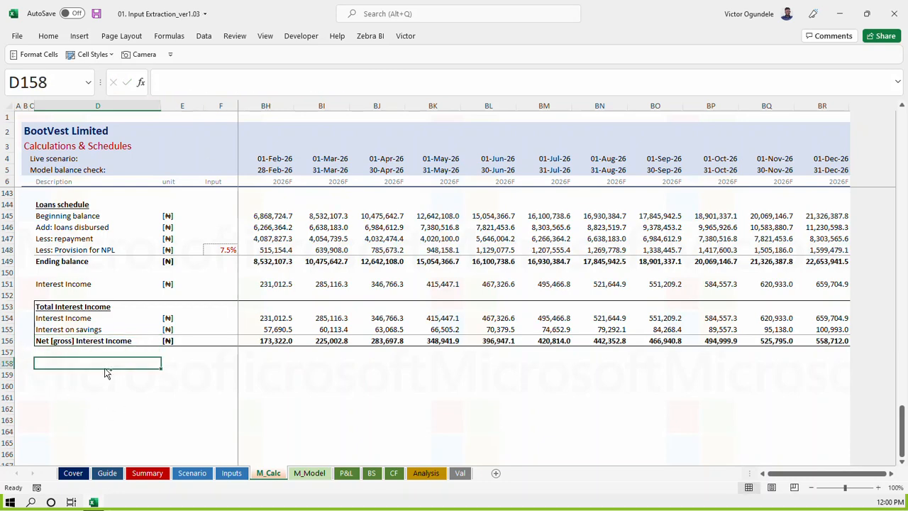
type("=")
key("ctrl+Page_Up")
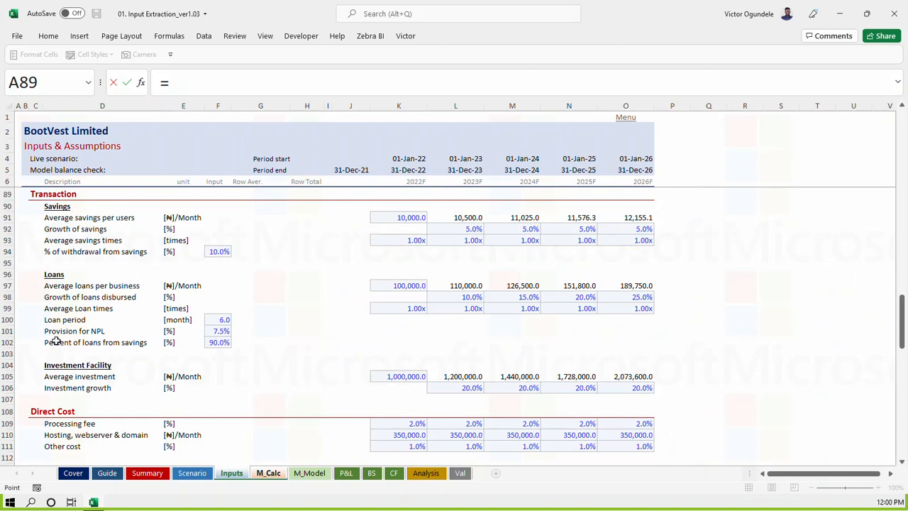
left_click(71, 364)
key("Return")
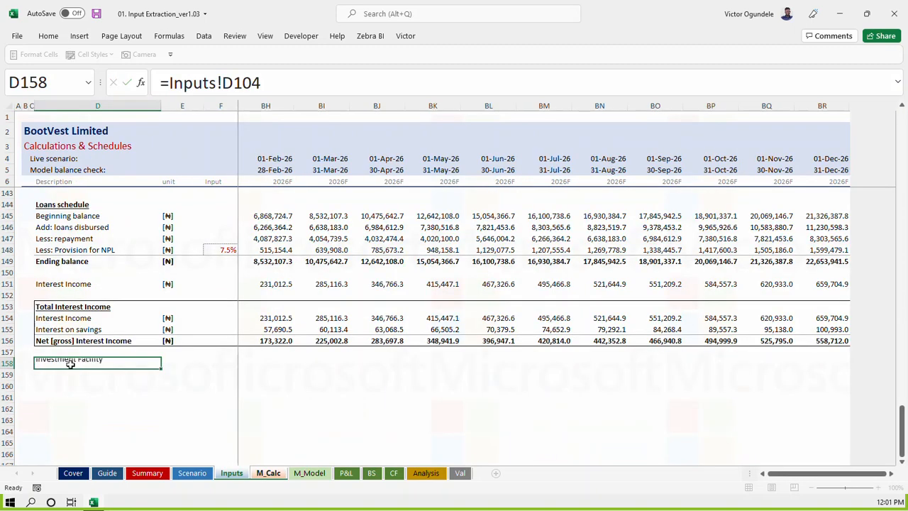
key("ctrl+s")
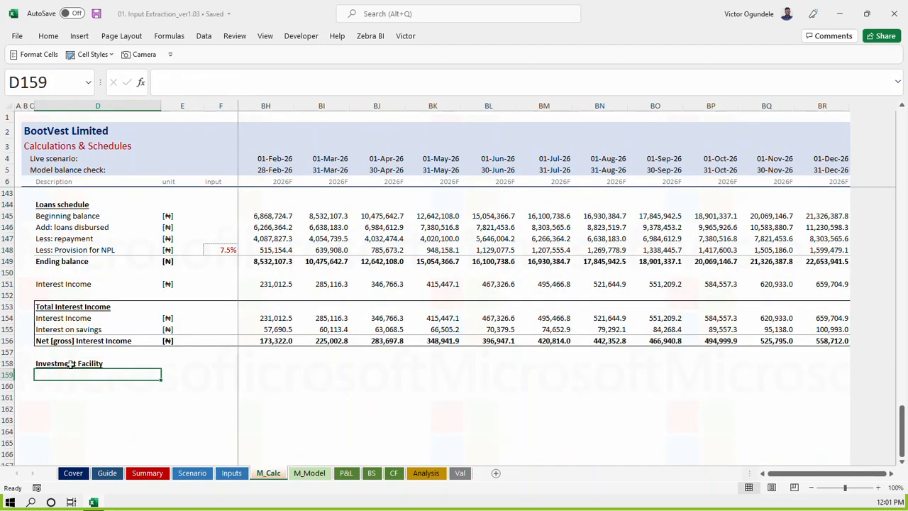
Link the row label in D159 to the Average investment label on the Inputs sheet with =Inputs!D105
type("=")
key("ctrl+Page_Up")
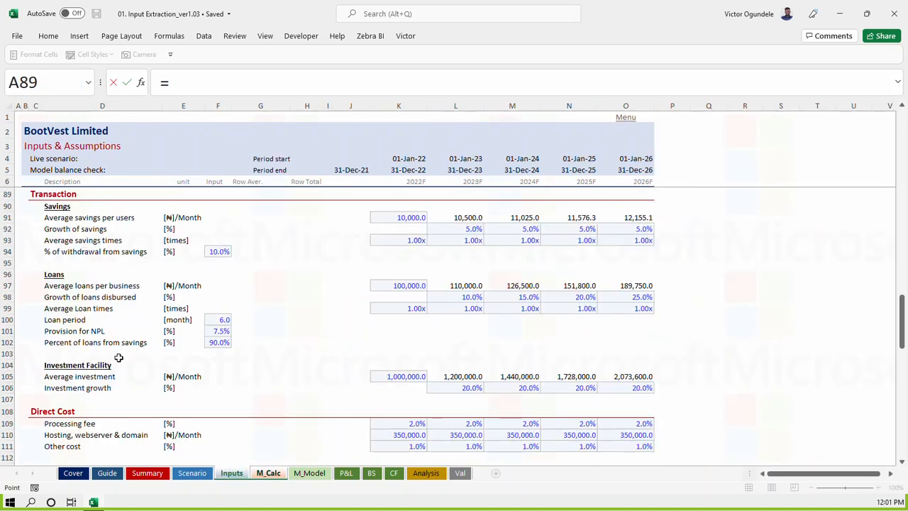
left_click(64, 378)
key("ctrl+Return")
Set the Average investment unit in E159 to the named value with =Currency
key("ctrl+c")
key("Right")
key("ctrl+v")
key("Escape")
key("F3")
key("Down")
key("Return")
key("Right")
key("Right")
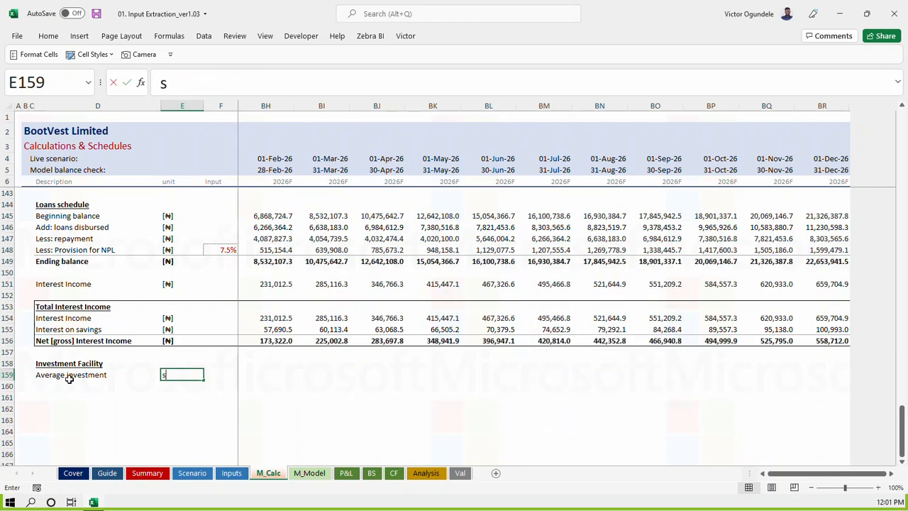
Copy the LOOKUP formula from K135 in the Average loans per business row into K159 for Average investment
key("Left")
key("Left")
key("Up")
key("Right")
key("Right")
key("Right")
key("Right")
key("Right")
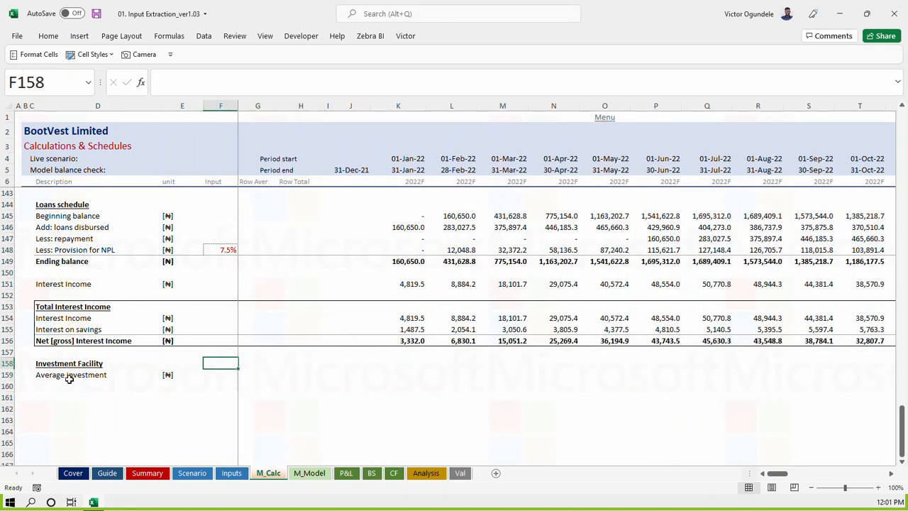
key("Up")
key("Up")
key("Up")
key("Up")
key("Up")
key("Up")
key("Up")
key("Up")
key("Up")
key("Up")
key("Up")
key("Up")
key("Up")
key("Up")
key("Up")
key("Up")
key("Up")
key("Up")
key("Up")
key("Up")
key("Up")
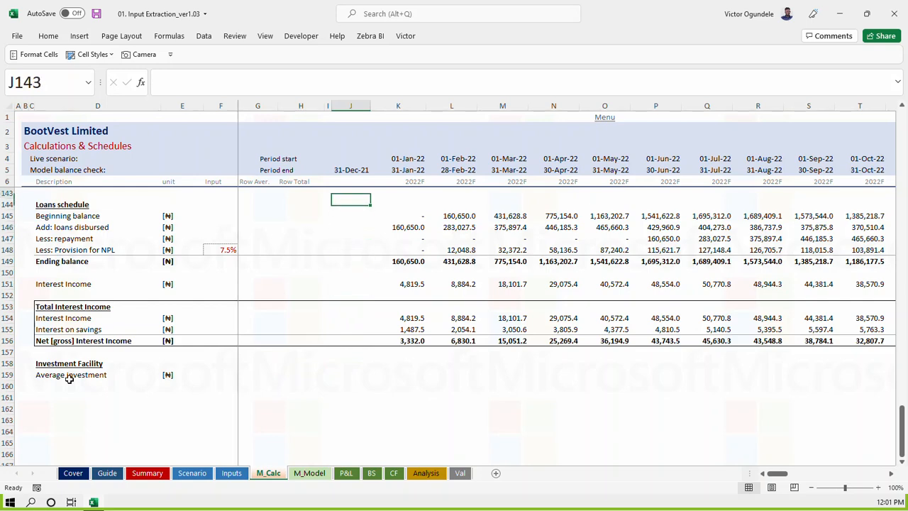
key("Right")
key("Down")
key("Down")
key("Down")
key("Down")
key("Down")
key("Down")
key("Down")
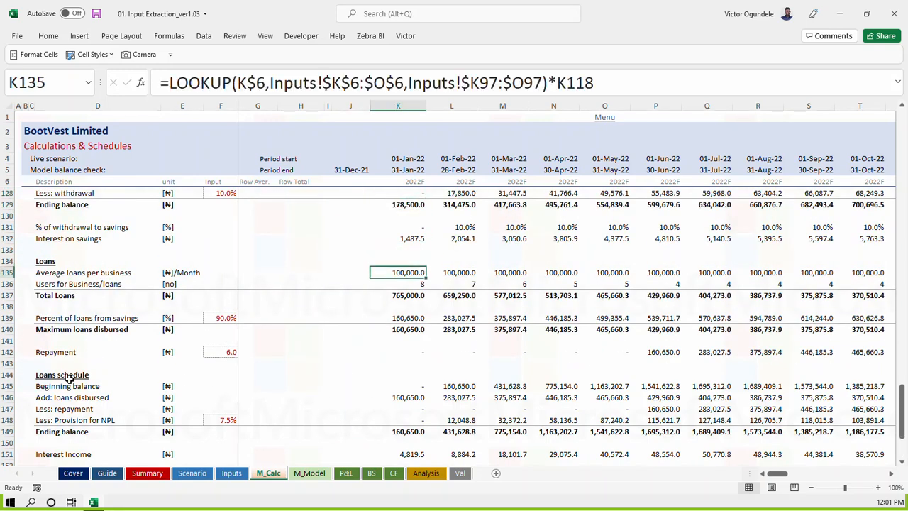
key("ctrl+c")
key("Down")
key("Down")
key("Down")
key("Down")
key("Down")
key("Down")
key("Down")
key("Down")
key("Down")
key("Down")
key("Down")
key("Down")
key("Down")
key("Down")
key("Down")
key("Down")
key("Down")
key("Down")
key("Down")
key("Down")
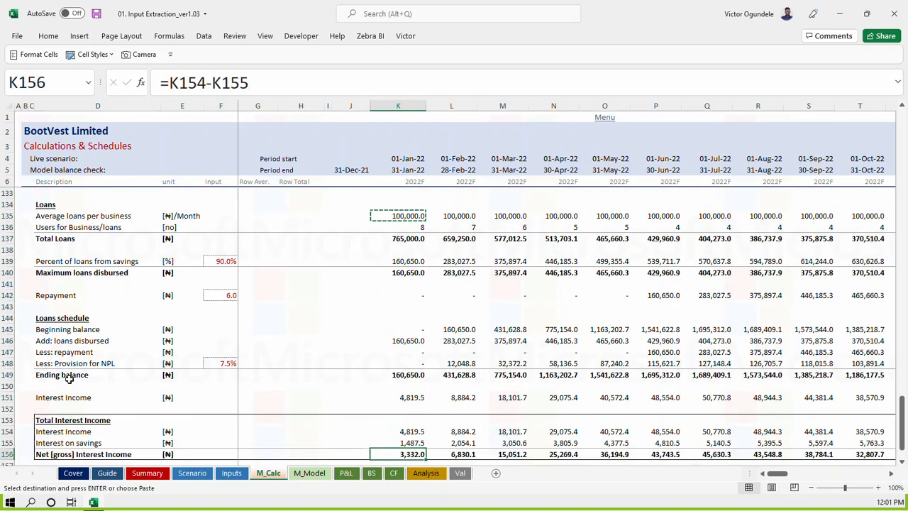
key("Up")
key("Up")
key("Up")
key("Up")
key("ctrl+v")
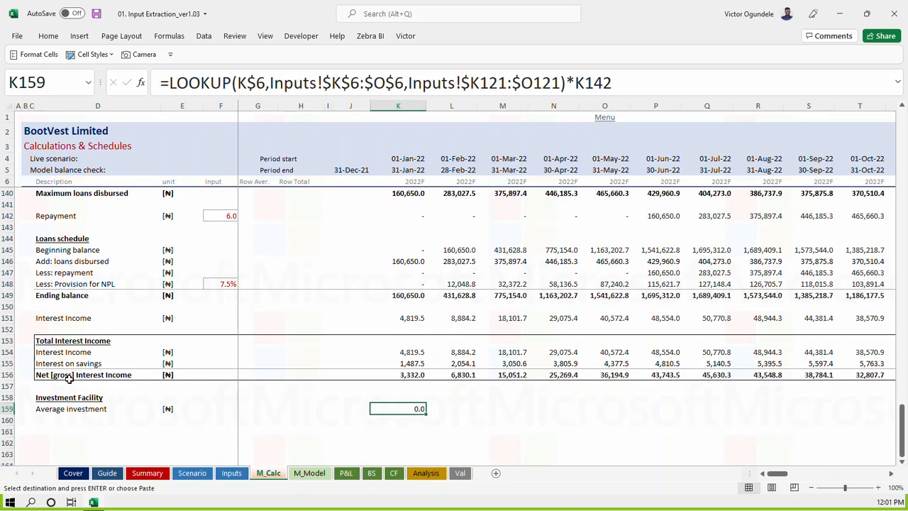
Remove the *K142 multiplier from the end of the LOOKUP formula in K159
left_click(685, 73)
key("BackSpace")
key("BackSpace")
key("BackSpace")
key("BackSpace")
key("BackSpace")
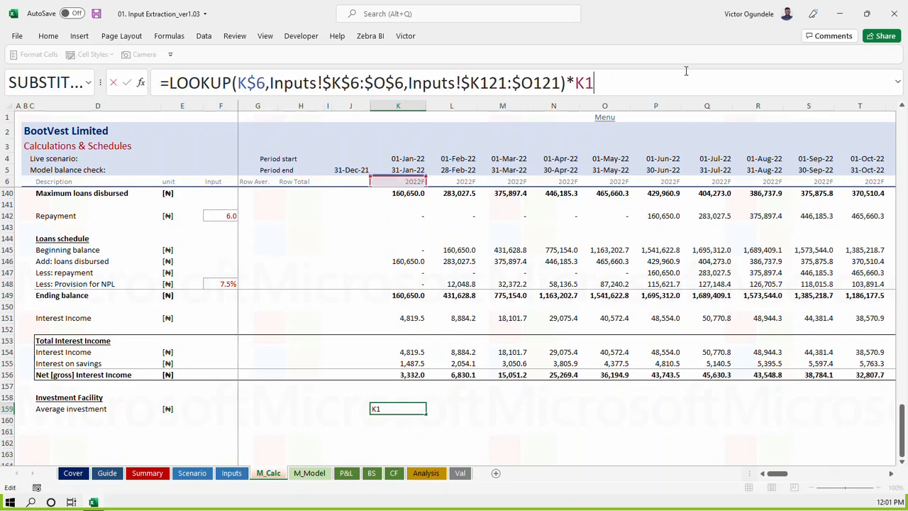
key("ctrl+Return")
Change the LOOKUP result range in K159 to the Average investment row, Inputs!$K105:$O105
key("ctrl+Page_Up")
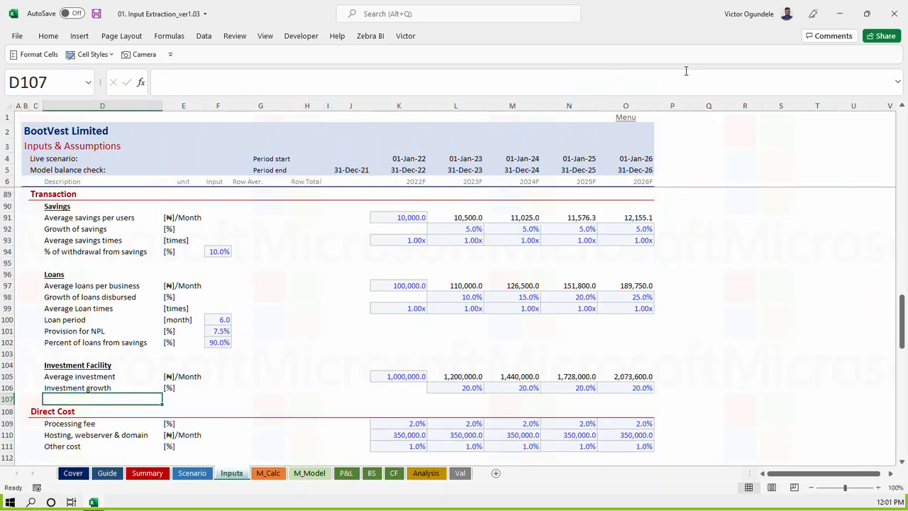
key("Up")
key("Up")
key("ctrl+Page_Down")
left_click(494, 83)
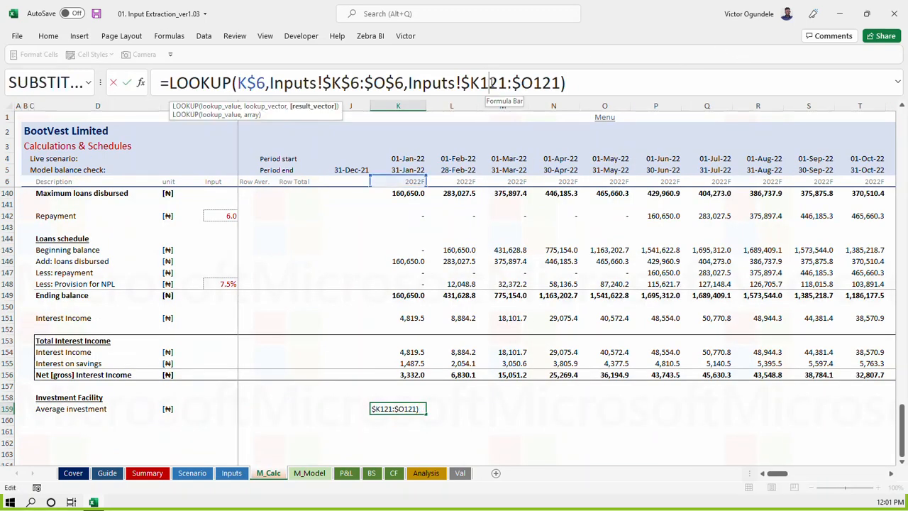
left_click_drag(507, 83, 490, 83)
type("105")
key("Right")
key("Right")
key("Right")
key("Right")
key("shift+Right")
key("shift+Right")
type("05")
key("ctrl+Return")
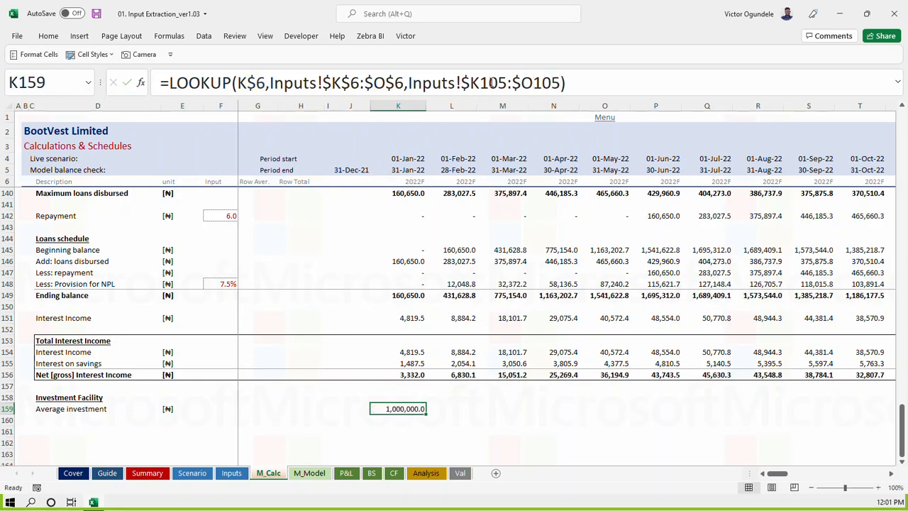
Fill the Average investment formula from K159 across the monthly columns of row 159 and save the workbook
key("ctrl+shift+Right")
key("ctrl+r")
key("ctrl+s")
key("Home")
key("Left")
key("Left")
key("Left")
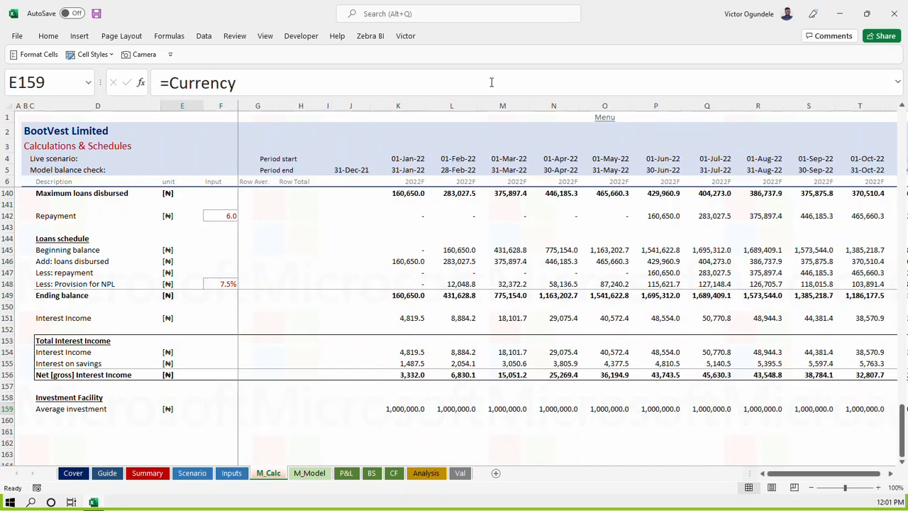
Review the direct cost, salaries, operating expenses and working capital assumptions on the Inputs sheet
key("ctrl+Page_Up")
left_click(346, 354)
scroll(344, 358, "down", 3)
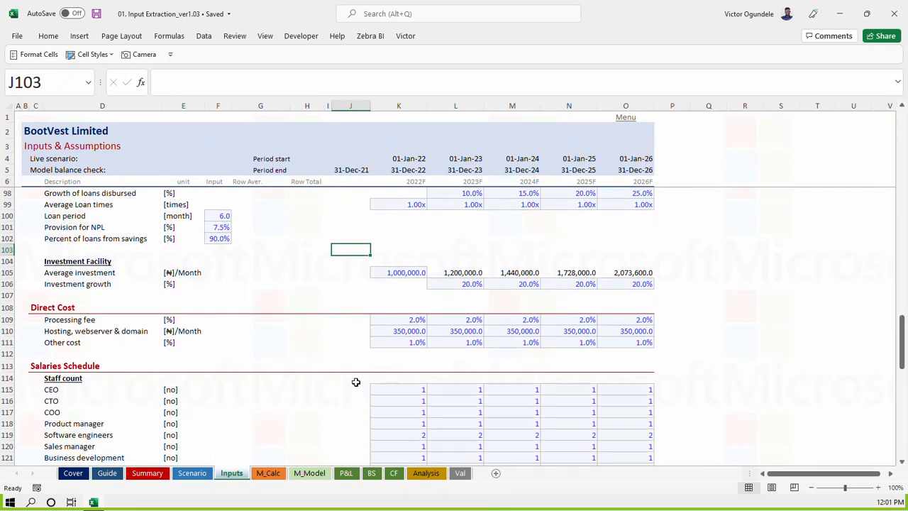
scroll(356, 383, "down", 2)
scroll(356, 382, "down", 7)
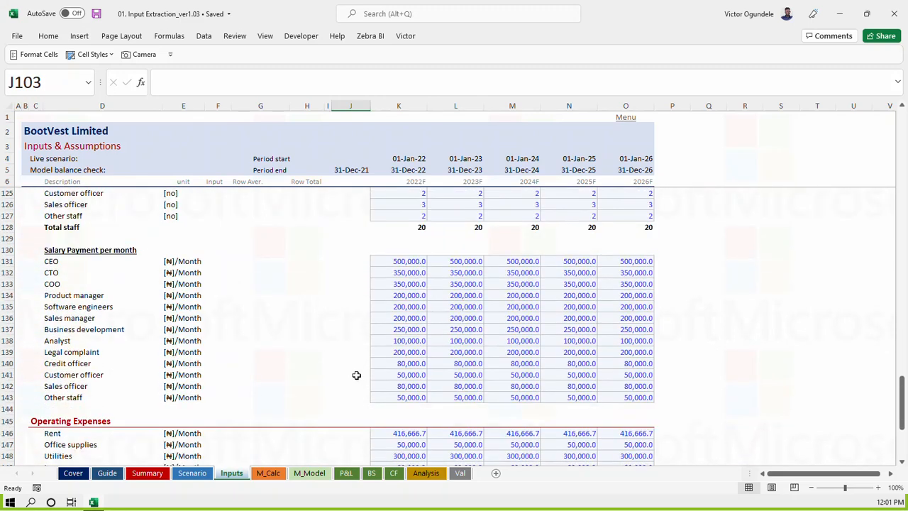
scroll(363, 409, "up", 5)
scroll(366, 383, "down", 6)
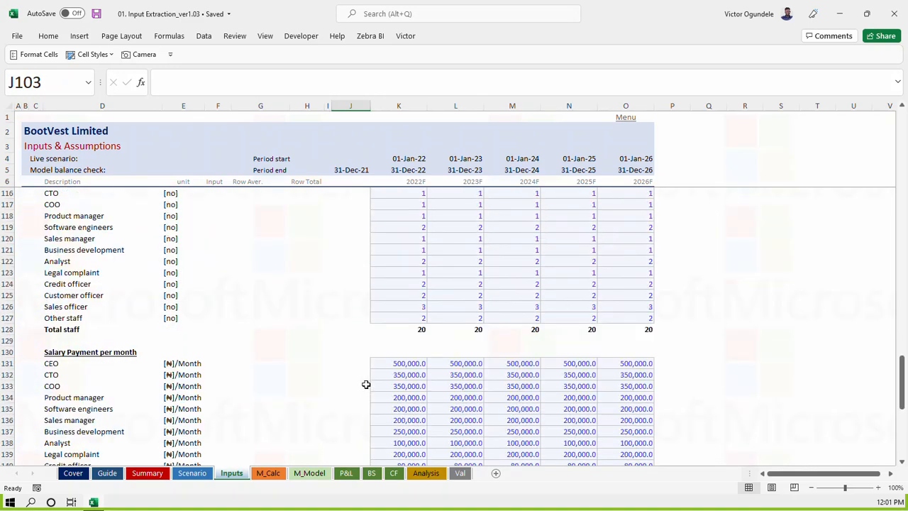
scroll(366, 361, "down", 4)
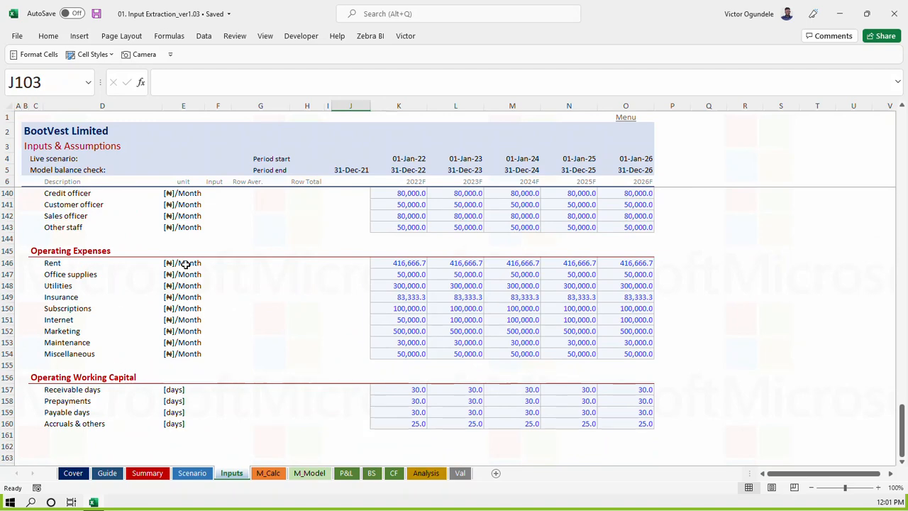
left_click(84, 298)
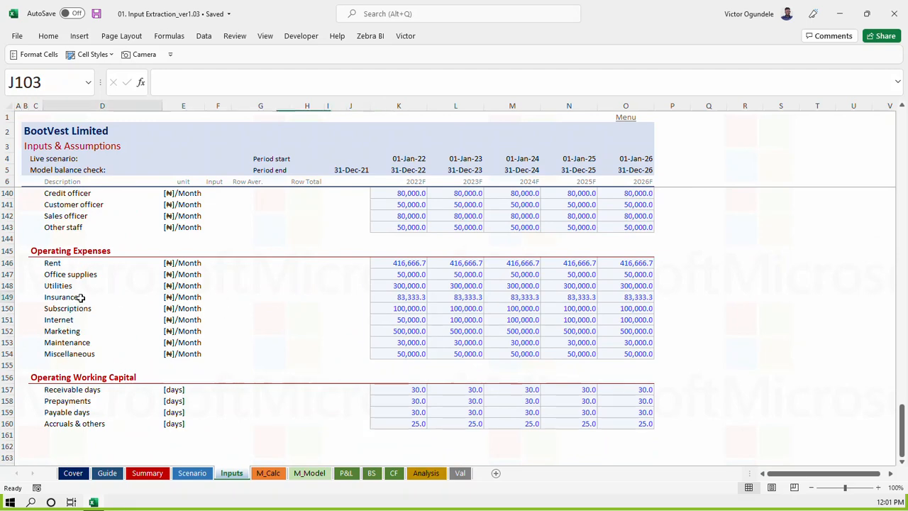
scroll(263, 343, "up", 7)
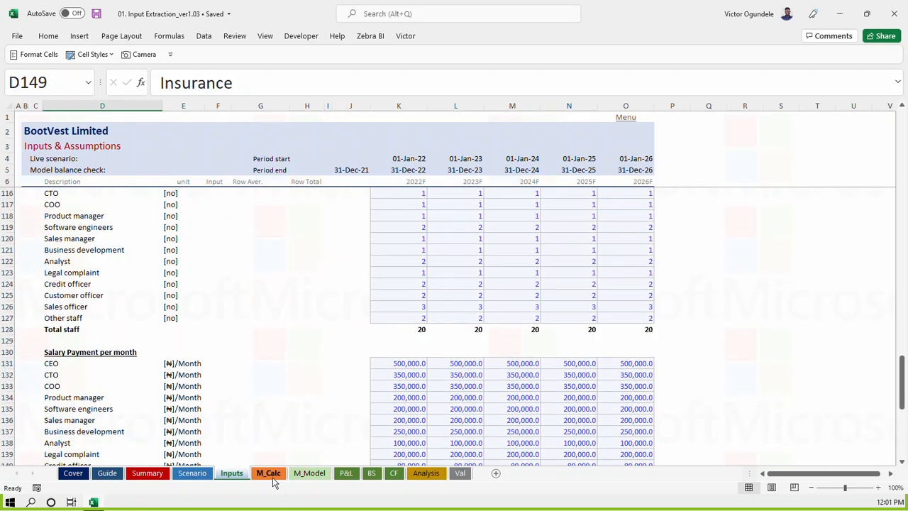
Return to the M_Calc sheet, select the empty label cell D160 under Average investment and save the workbook
left_click(268, 473)
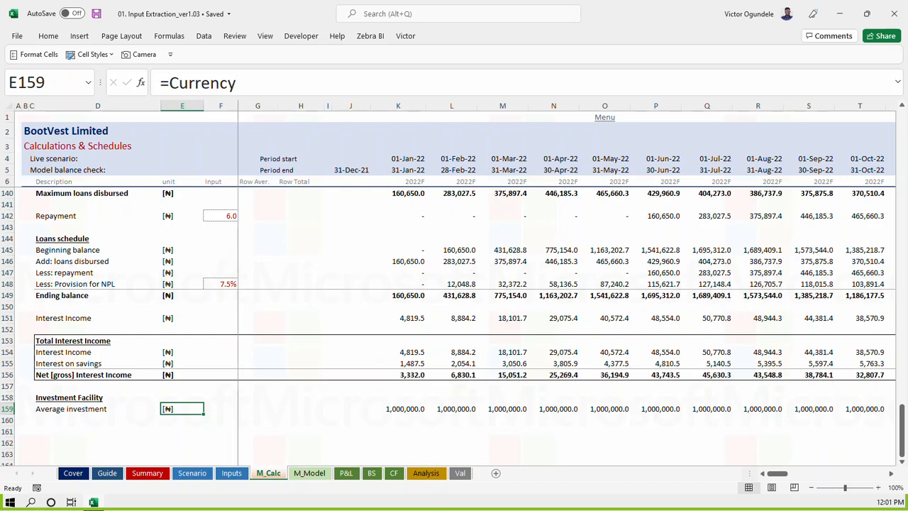
key("Left")
key("Down")
key("ctrl+s")
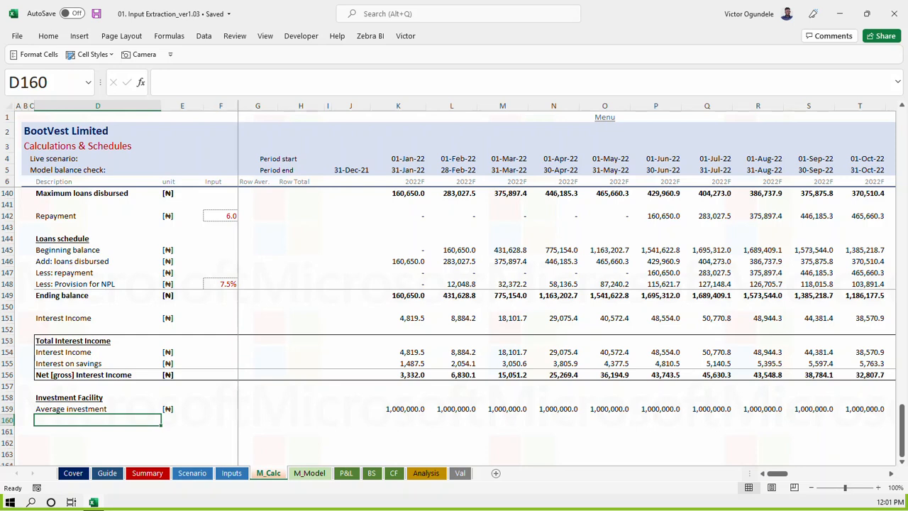
key("Right")
key("Left")
key("Up")
key("Right")
key("Right")
key("Right")
key("ctrl+Right")
key("ctrl+Left")
key("Left")
key("Down")
type("=")
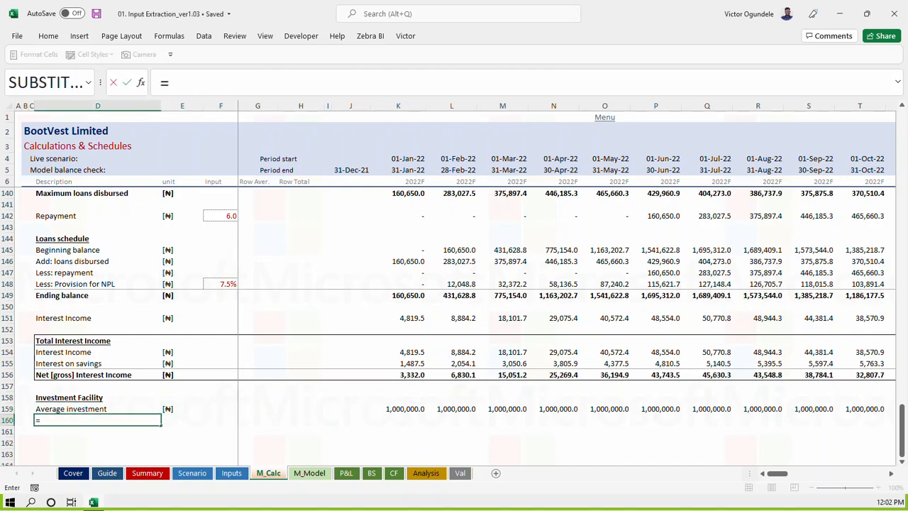
key("Escape")
key("ctrl+d")
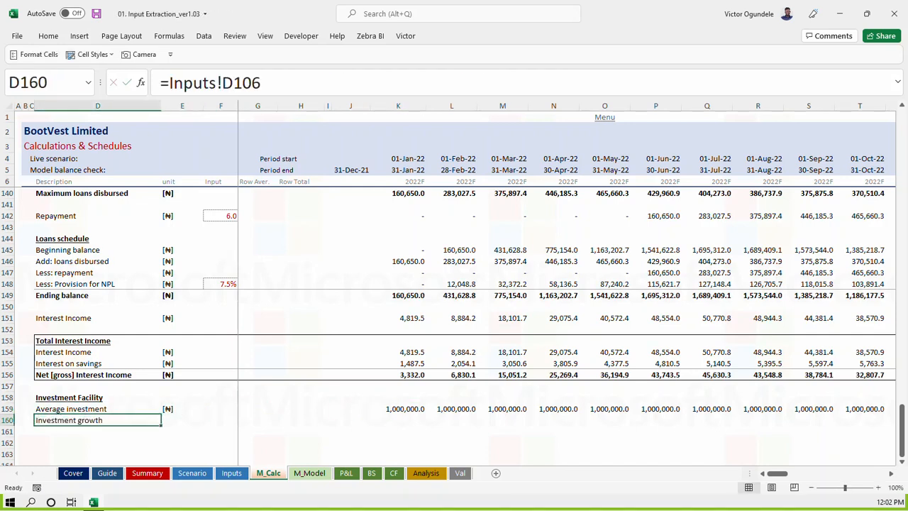
key("Delete")
Save the workbook and examine the Investment Facility assumptions on the Inputs sheet
key("ctrl+Page_Up")
key("ctrl+s")
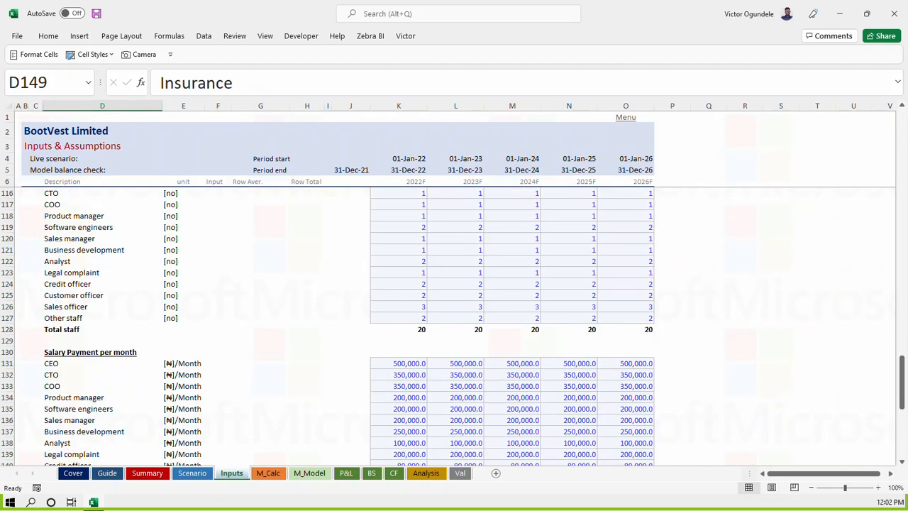
key("ctrl+Up")
key("ctrl+Up")
key("ctrl+Up")
key("ctrl+Up")
key("ctrl+Up")
key("ctrl+Up")
key("ctrl+Up")
key("ctrl+Up")
key("ctrl+Up")
key("ctrl+Up")
key("Down")
key("Down")
key("Down")
key("Down")
key("Down")
key("Down")
key("Down")
key("Down")
key("Down")
key("Down")
key("Down")
key("Down")
key("Down")
key("Down")
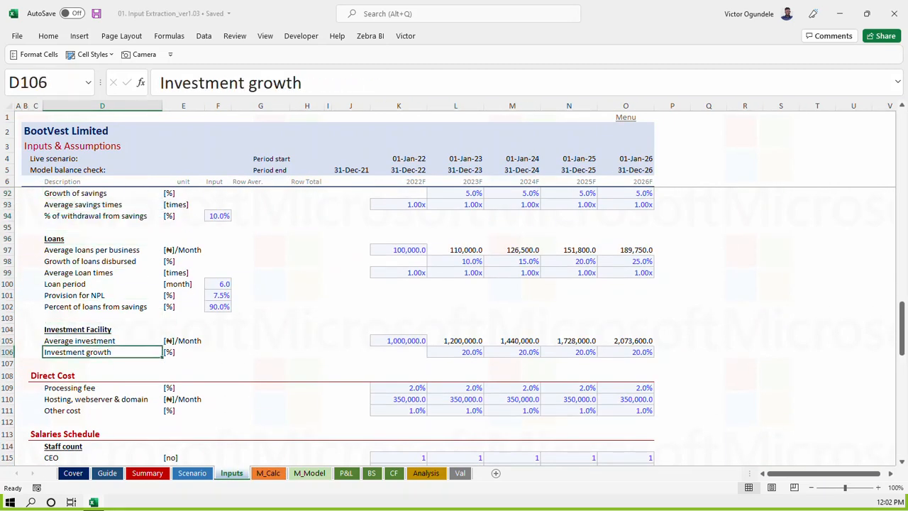
On the M_Calc sheet, link D160 to the Investment: Facility fee label in D116
key("ctrl+Page_Down")
type("=")
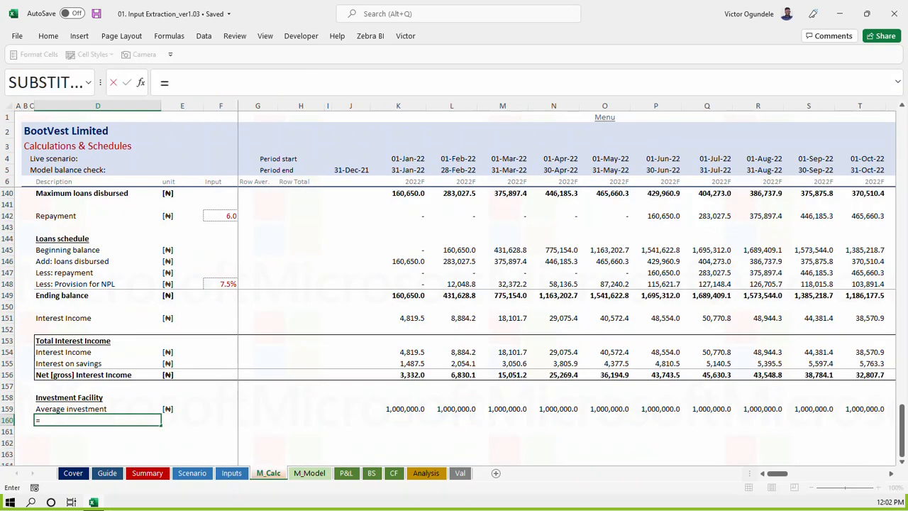
key("Page_Up")
key("Up")
key("Up")
key("Up")
key("Up")
key("Up")
key("Up")
key("Up")
key("Up")
key("Up")
key("Up")
key("Up")
key("Up")
key("Up")
key("Up")
key("Up")
key("Up")
key("Up")
key("Up")
key("Up")
key("Up")
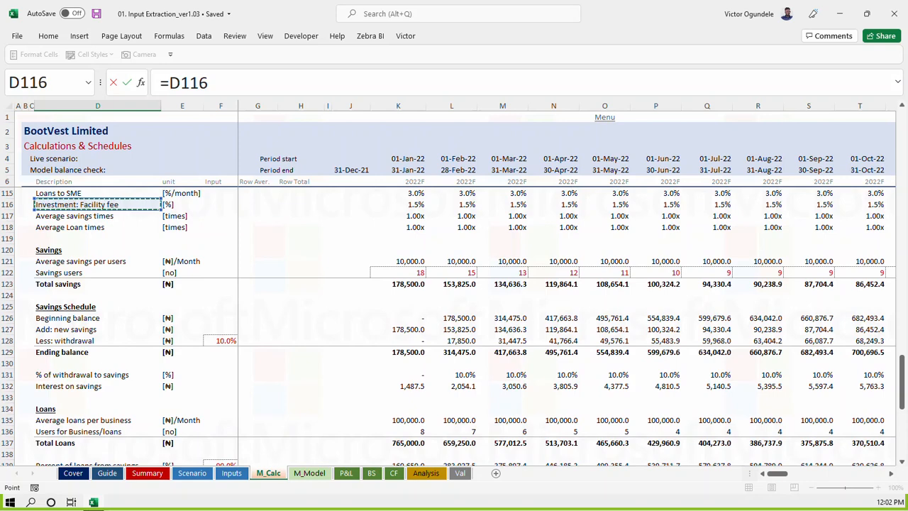
key("ctrl+Return")
Copy the D160 link formula into the unit cell E160 and the first month cell K160
key("ctrl+c")
key("Right")
key("Right")
key("Right")
key("Right")
key("Right")
key("Right")
key("Right")
key("ctrl+v")
Apply the Percent and Linked Cell styles to the facility fee in K160
left_click(92, 54)
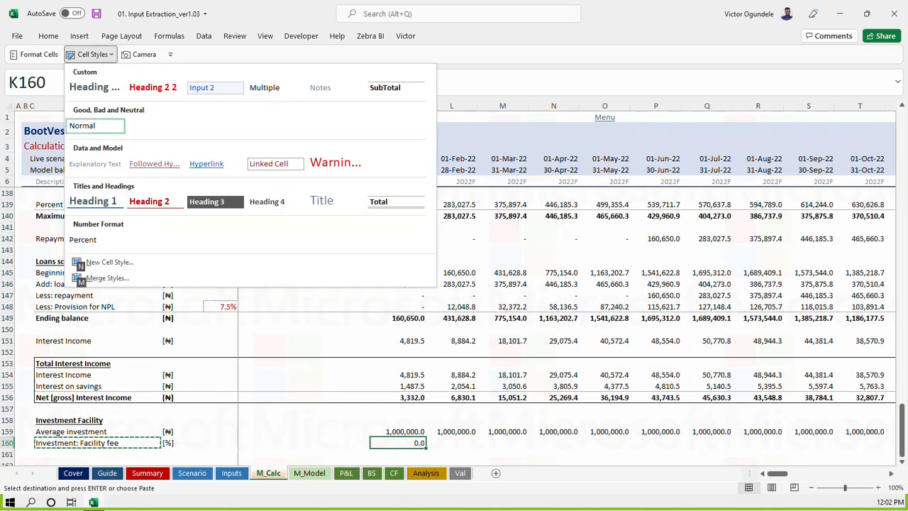
left_click(94, 238)
key("alt+2")
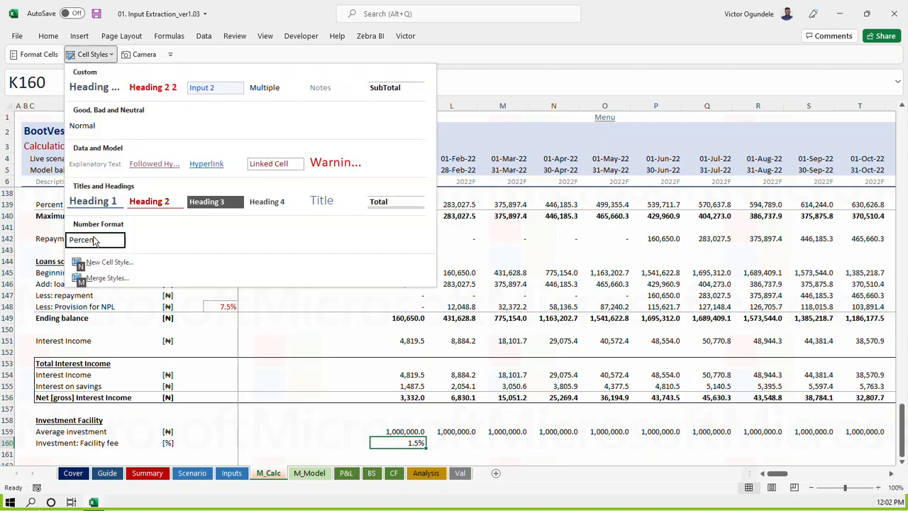
left_click(262, 165)
Fill the facility fee from K160 across the remaining monthly columns and save the workbook
key("ctrl+shift+Right")
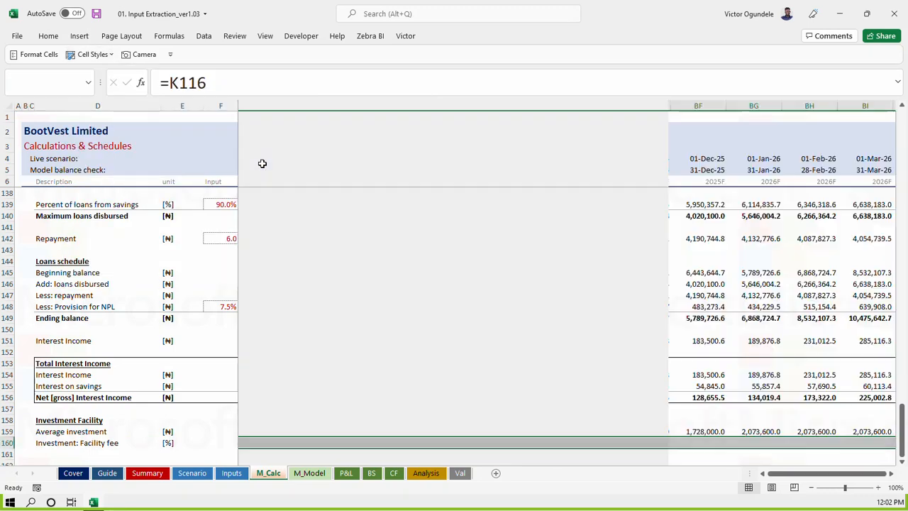
key("shift+Left")
key("ctrl+r")
key("ctrl+s")
Enter the label "Income from investment facility" in D161, below the facility fee row
key("Left")
key("Left")
key("Left")
key("Left")
key("Down")
key("Down")
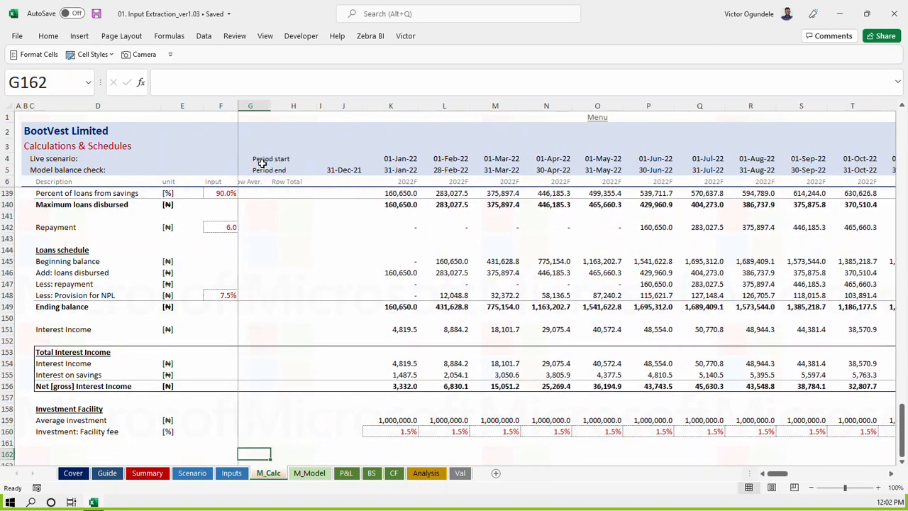
key("Left")
key("Left")
key("Left")
key("Up")
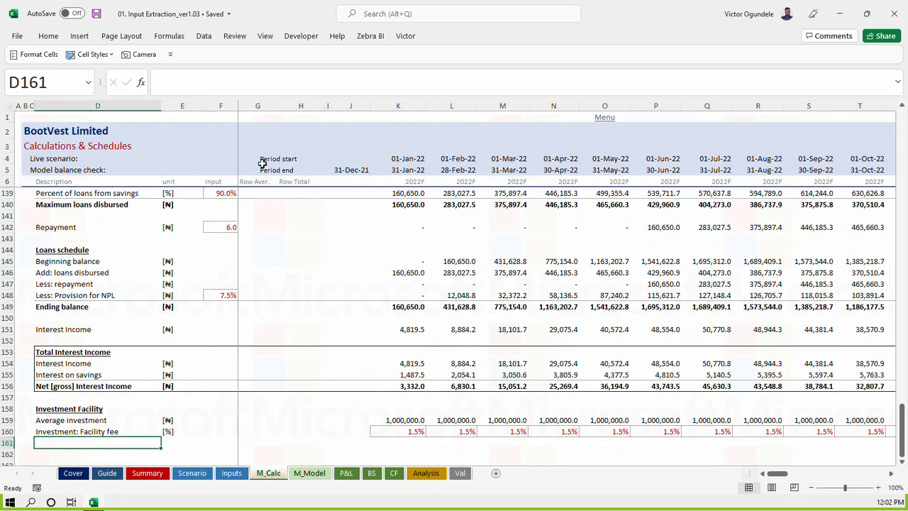
type("Income from investment facility")
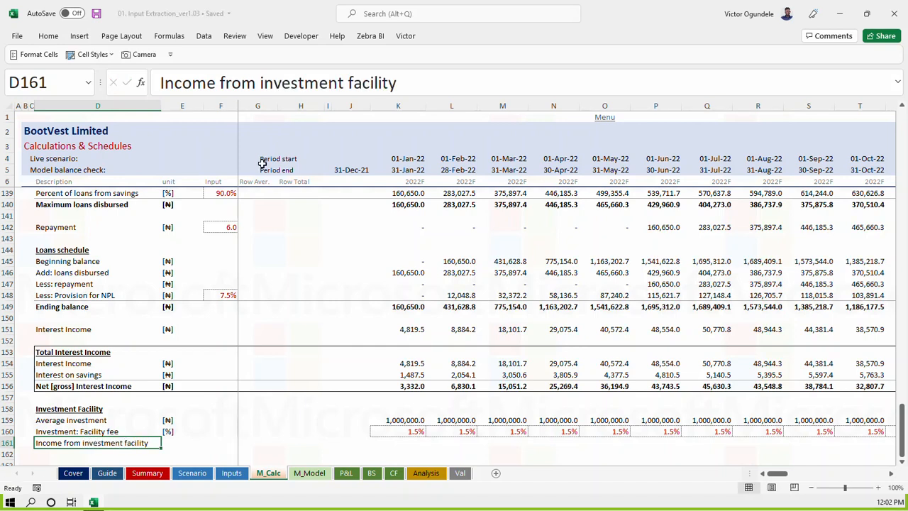
Copy the [₦] unit from the Average investment row into E161
key("Right")
key("Up")
key("Up")
key("ctrl+c")
key("Down")
key("Down")
key("ctrl+v")
key("Left")
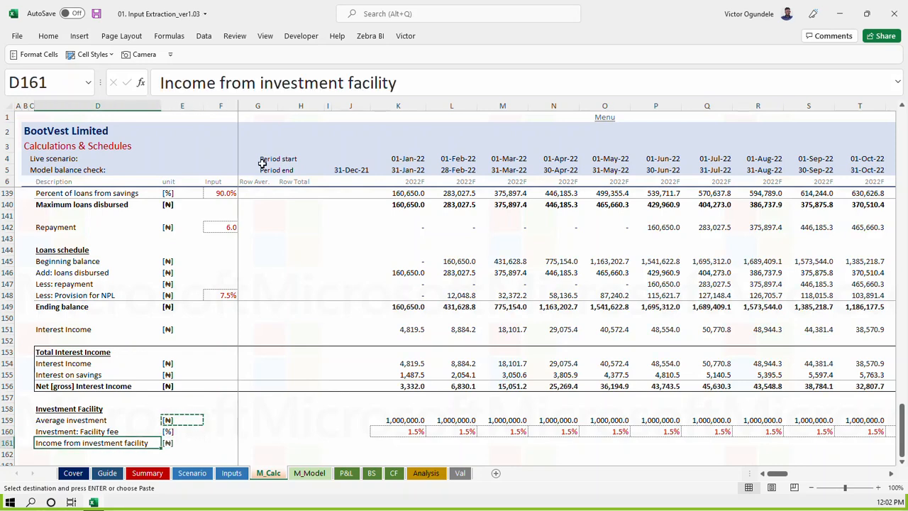
Apply the SubTotal cell style to the investment income row from D161 to K161
key("shift+Right")
key("shift+Right")
key("shift+Right")
key("shift+Right")
key("shift+Right")
key("shift+Right")
key("shift+Right")
key("alt+2")
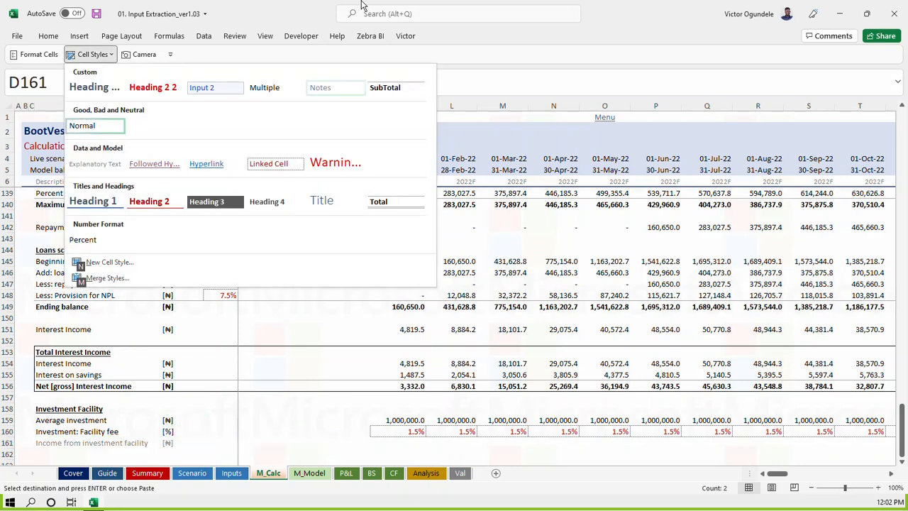
left_click(383, 89)
Calculate the first month's investment facility income in K161 with =AVERAGE(J159:K159)*K160
key("Right")
key("Right")
key("Right")
key("Right")
key("Right")
key("Right")
key("Right")
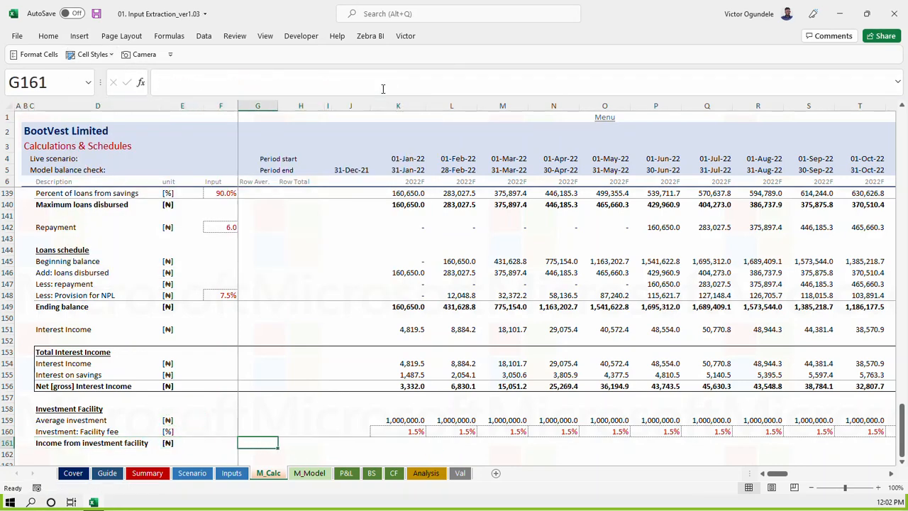
type("=aver")
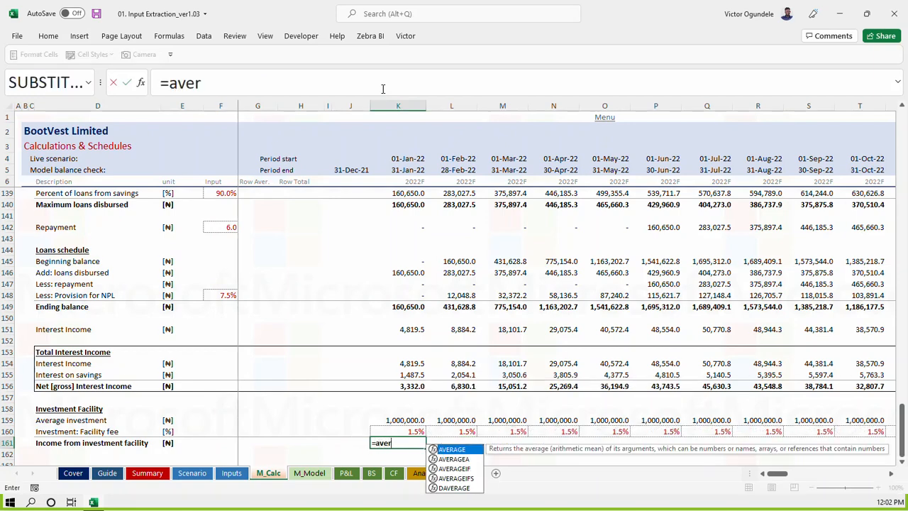
key("Tab")
key("Left")
key("Up")
key("Up")
key("shift+Right")
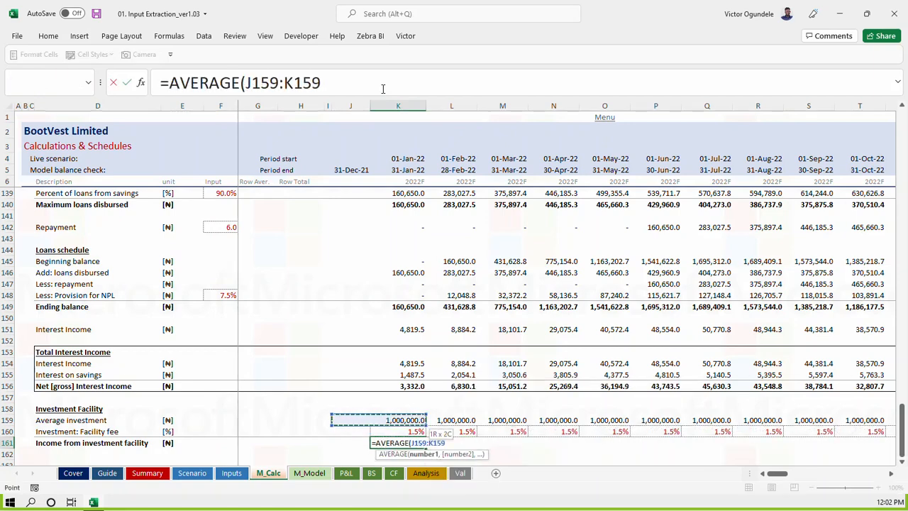
type(")*")
key("Up")
key("ctrl+Return")
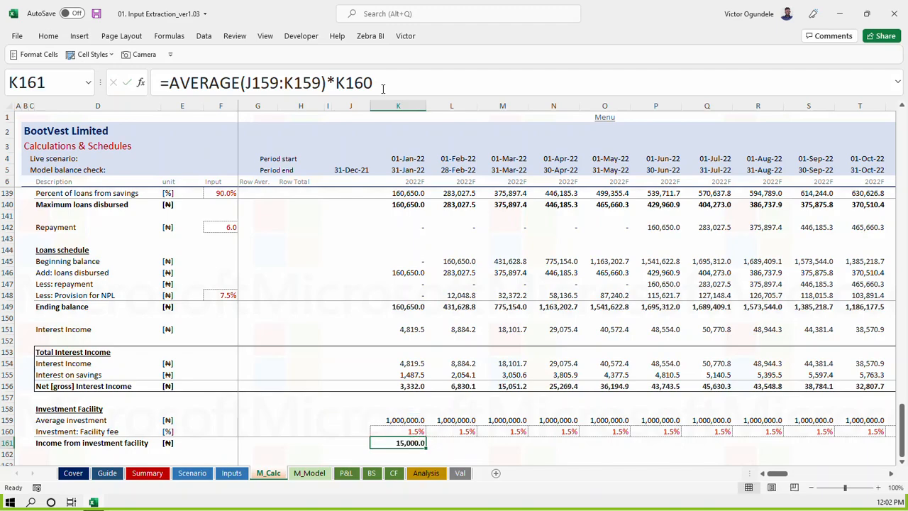
Fill the investment facility income formula from K161 across the remaining monthly columns
key("ctrl+shift+Right")
key("ctrl+r")
key("Left")
key("Left")
key("Right")
key("Right")
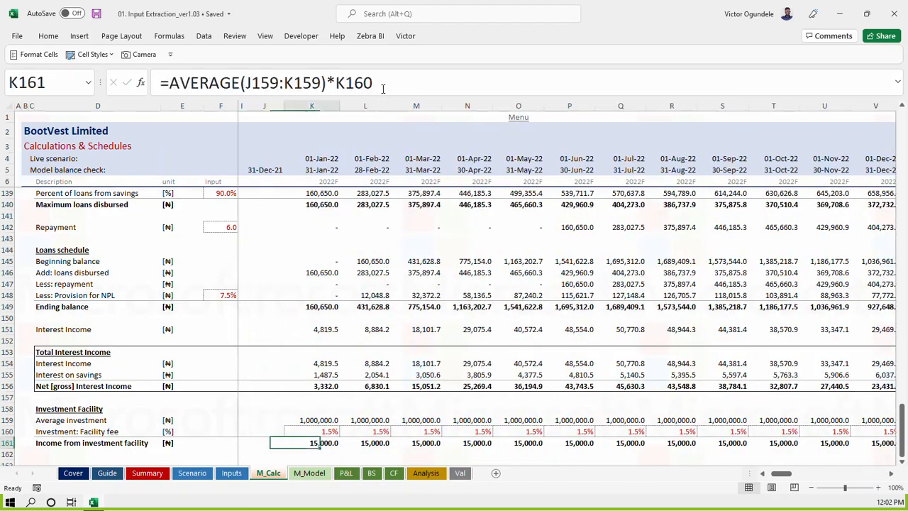
key("Right")
key("Right")
key("Left")
key("Left")
key("Home")
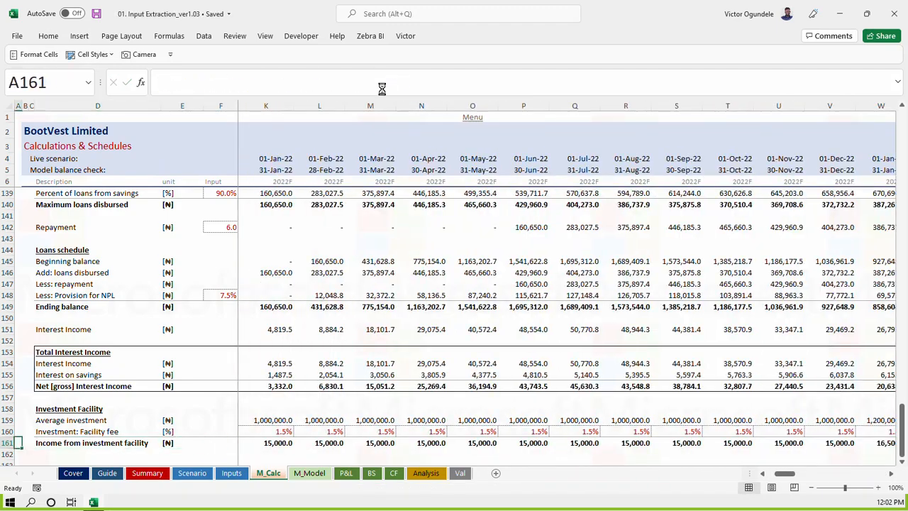
Add the section heading "Total Revenue" in D163, in bold underlined text
key("Down")
key("Down")
key("Down")
key("Down")
key("Up")
key("Up")
key("Right")
key("Right")
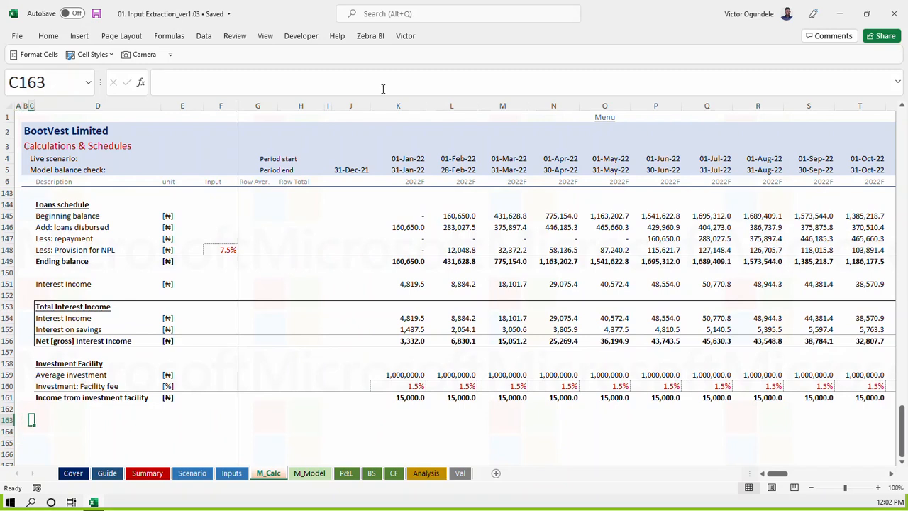
key("Right")
type("Total R")
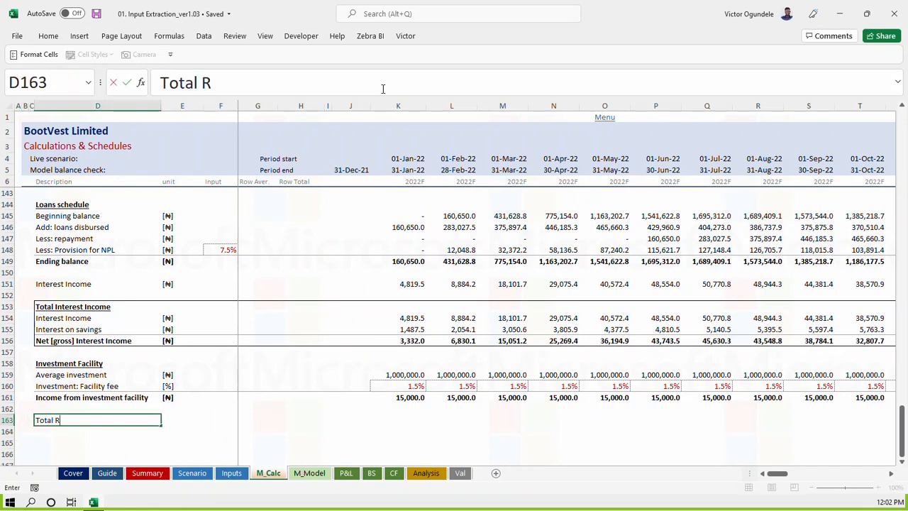
key("ctrl+Return")
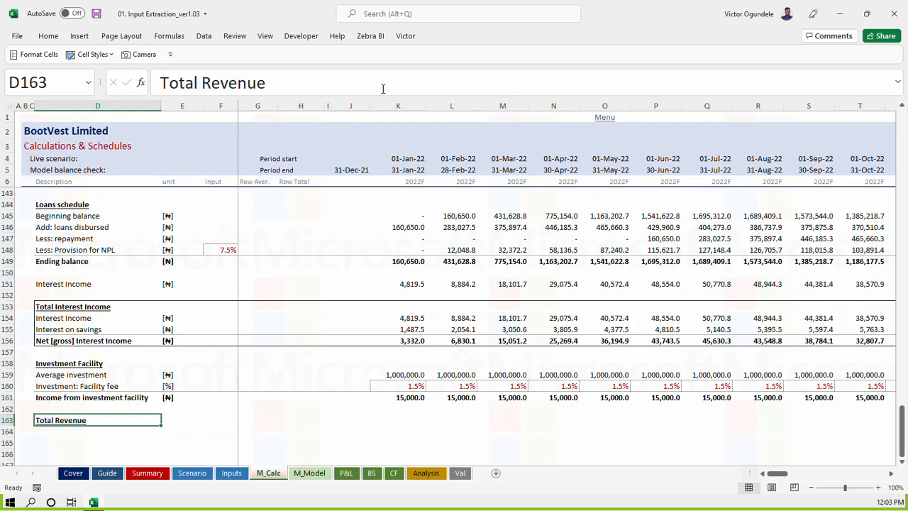
Link the first Total Revenue line label in D164 to the net interest income label with =D156
key("Down")
type("=")
key("Up")
key("Up")
key("Up")
key("Up")
key("Up")
key("Up")
key("Up")
key("Up")
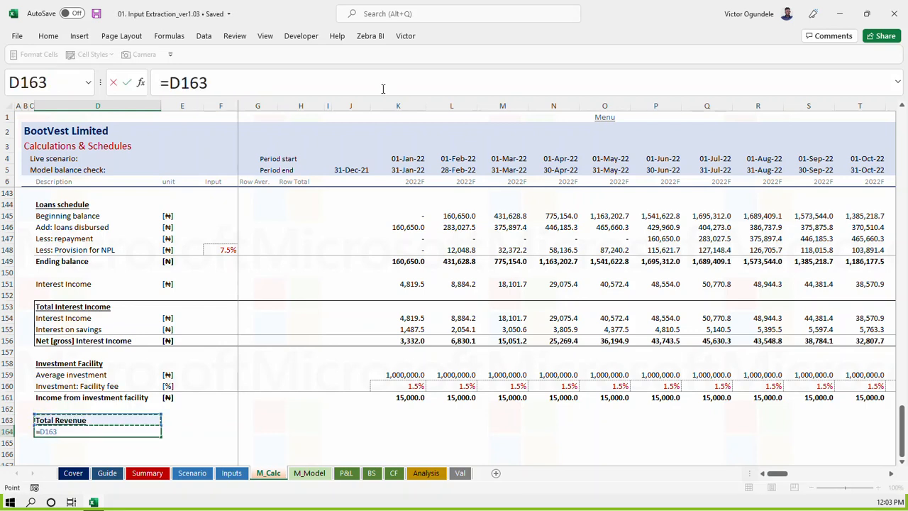
key("ctrl+Return")
Shorten the label in D156 to "Net Interest Income" by removing the bracketed word "[gross]"
key("Up")
key("Up")
key("Up")
key("Up")
key("Up")
key("Up")
key("Up")
key("Up")
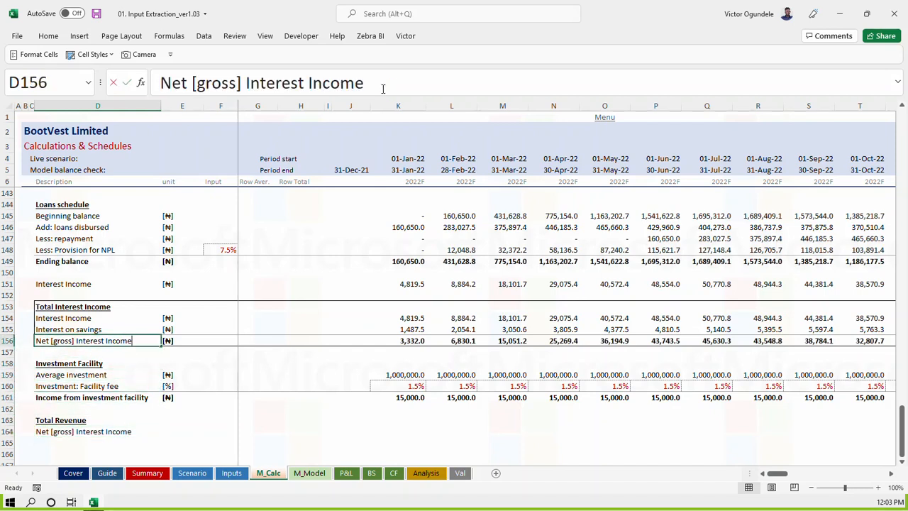
key("F2")
key("BackSpace")
key("BackSpace")
key("BackSpace")
key("BackSpace")
key("BackSpace")
key("BackSpace")
key("BackSpace")
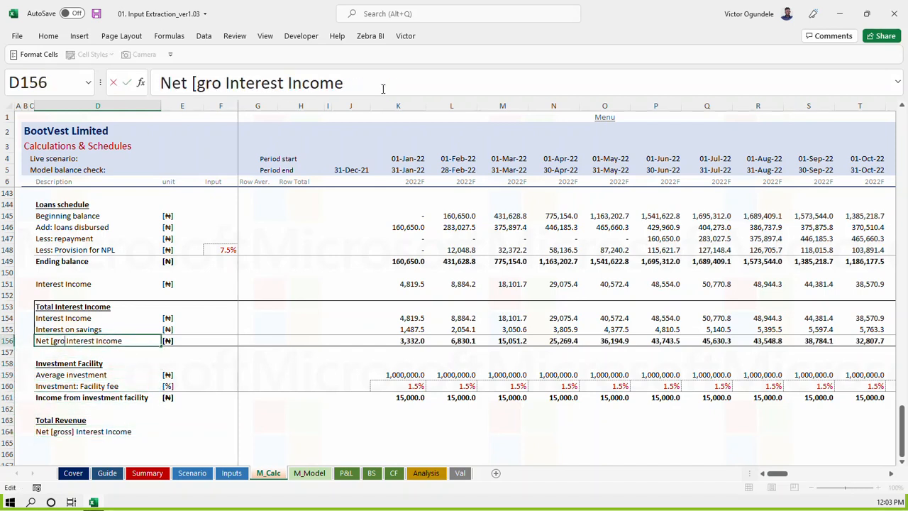
key("BackSpace")
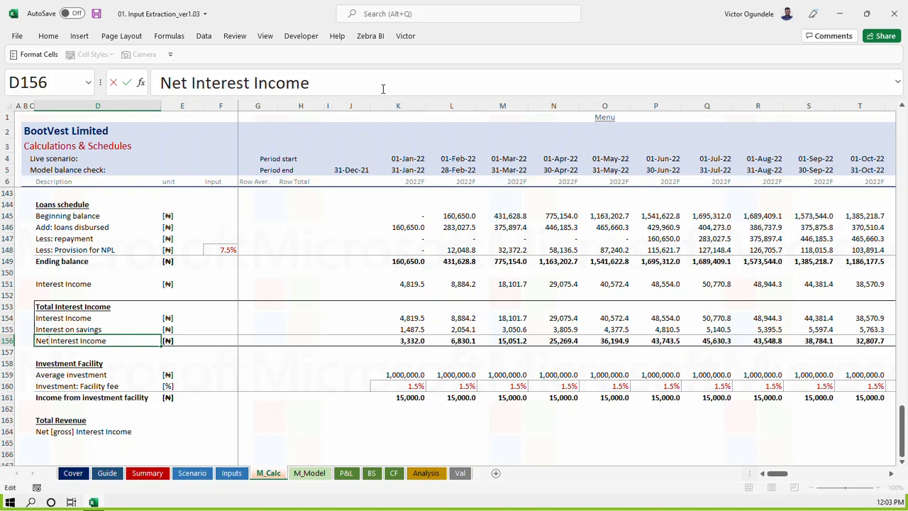
key("Return")
Link the second Total Revenue line label in D165 to the investment facility income label with =D161
key("Down")
key("Down")
key("Down")
key("Down")
key("Down")
key("Down")
key("Down")
key("Down")
key("Down")
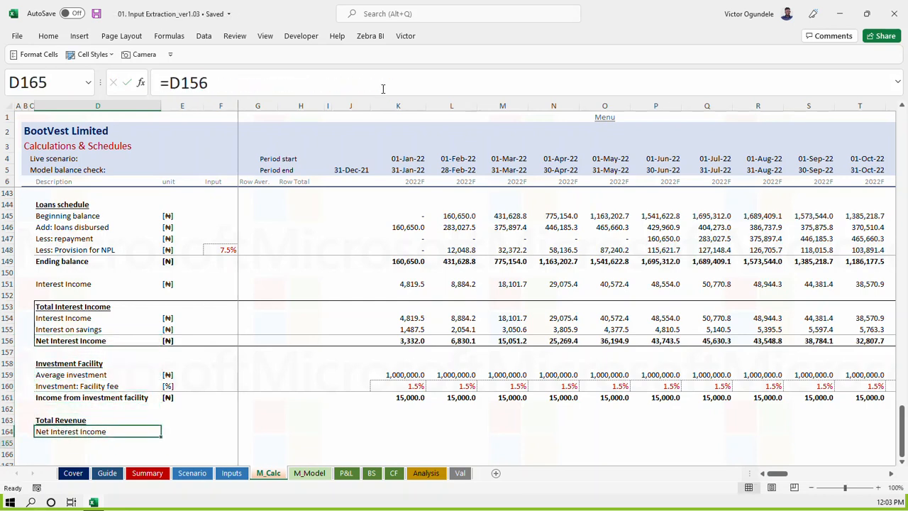
key("Up")
type("=")
key("Up")
key("Up")
key("Up")
key("Up")
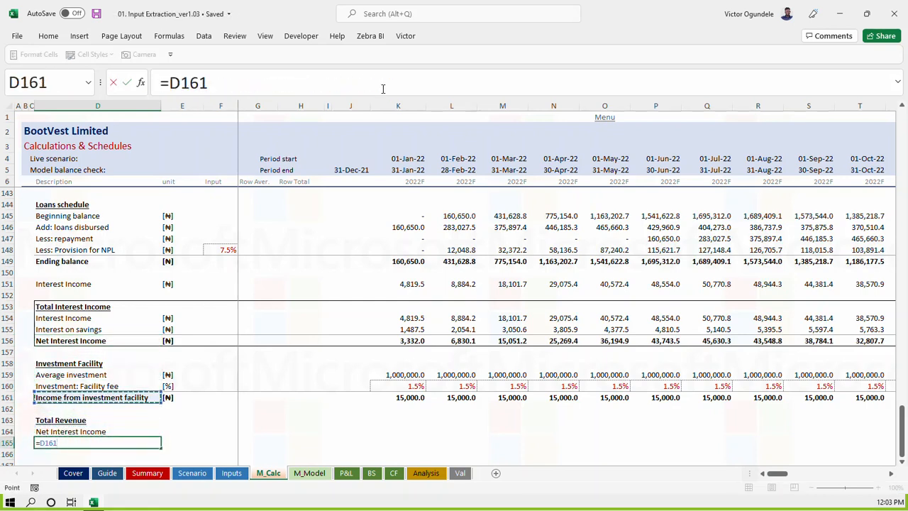
key("ctrl+Return")
key("Down")
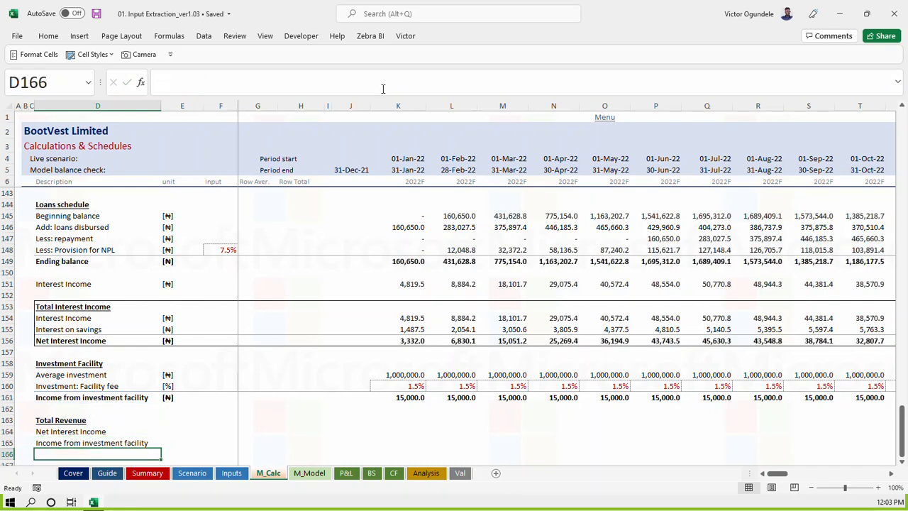
Check the unit and rates of the investment facility fee in row 87 of the Inputs sheet
key("ctrl+Page_Up")
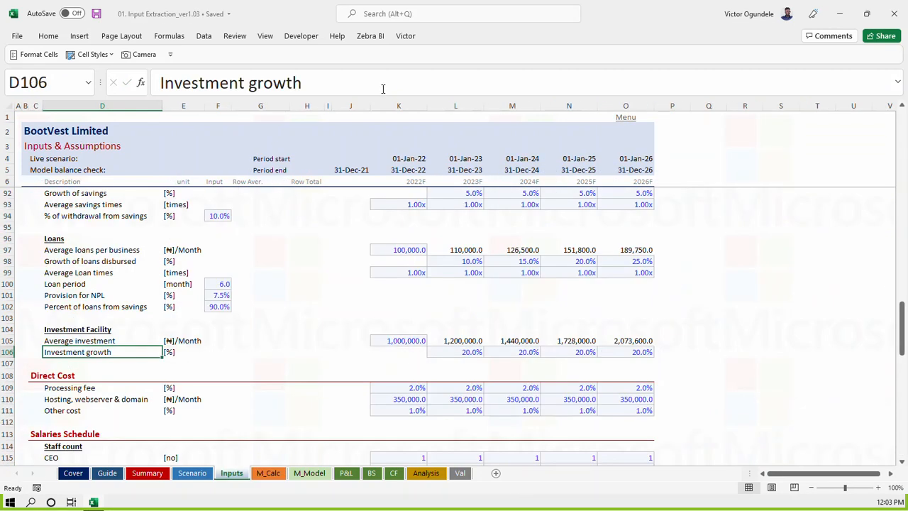
key("Right")
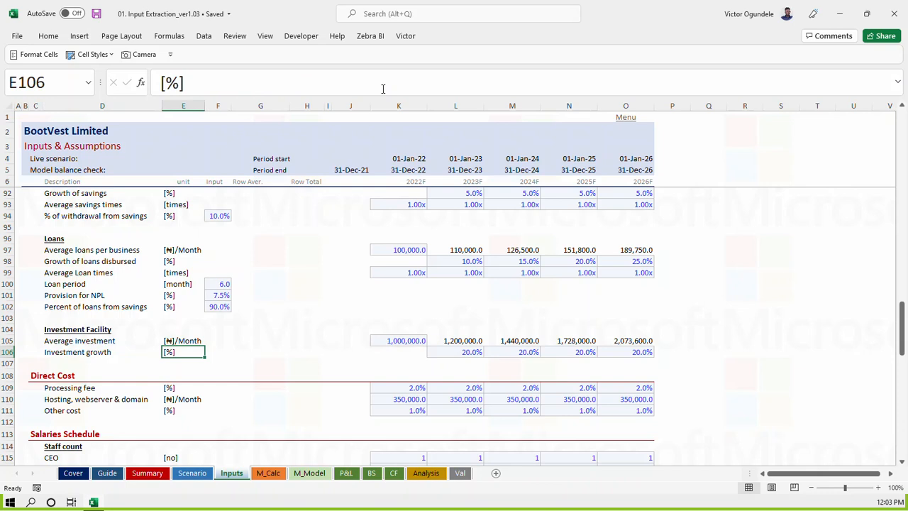
key("Up")
key("Up")
key("Up")
key("Up")
key("Up")
key("Up")
key("Up")
key("Up")
key("Up")
key("Up")
key("Up")
key("Up")
key("Up")
key("Up")
key("Up")
key("Up")
key("Up")
key("Up")
key("Up")
key("Up")
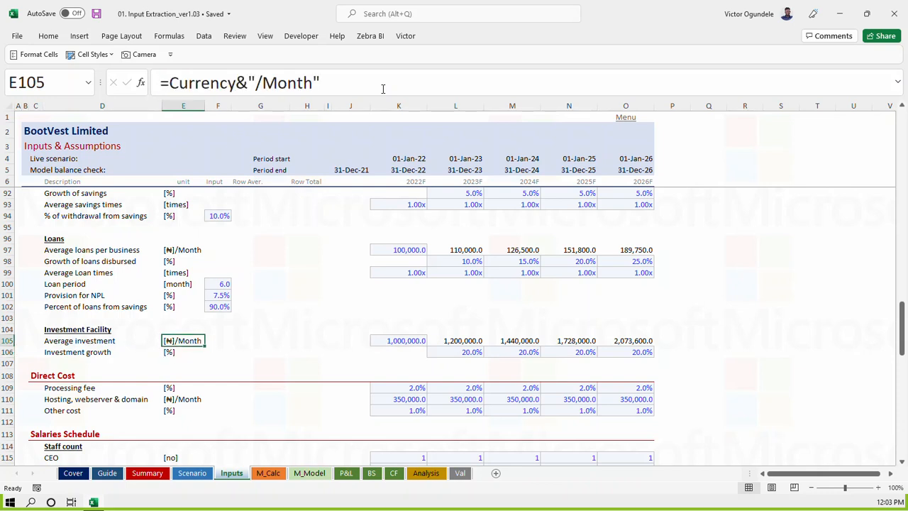
key("Down")
key("Down")
key("Down")
key("Down")
key("Down")
key("Down")
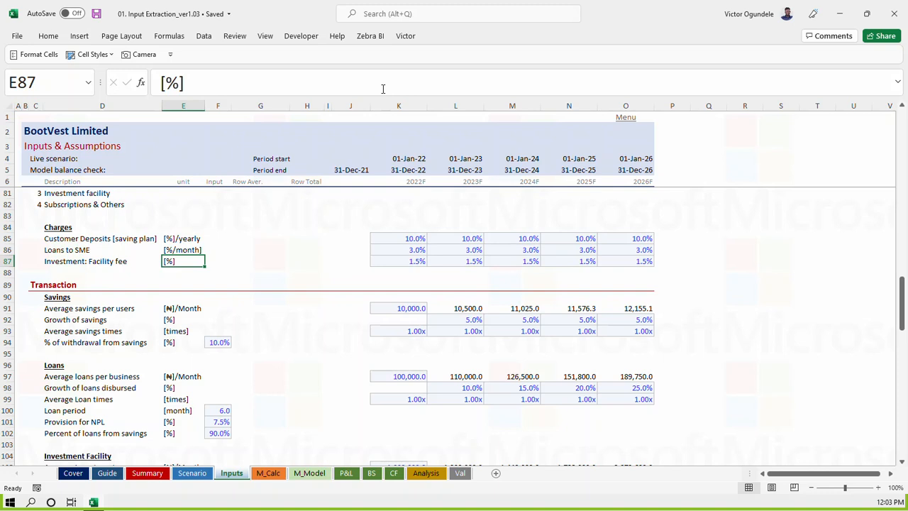
Save the workbook and divide the investment facility fee lookup in K116 of M_Calc by the absolute reference $F$114
key("ctrl+s")
key("ctrl+Page_Down")
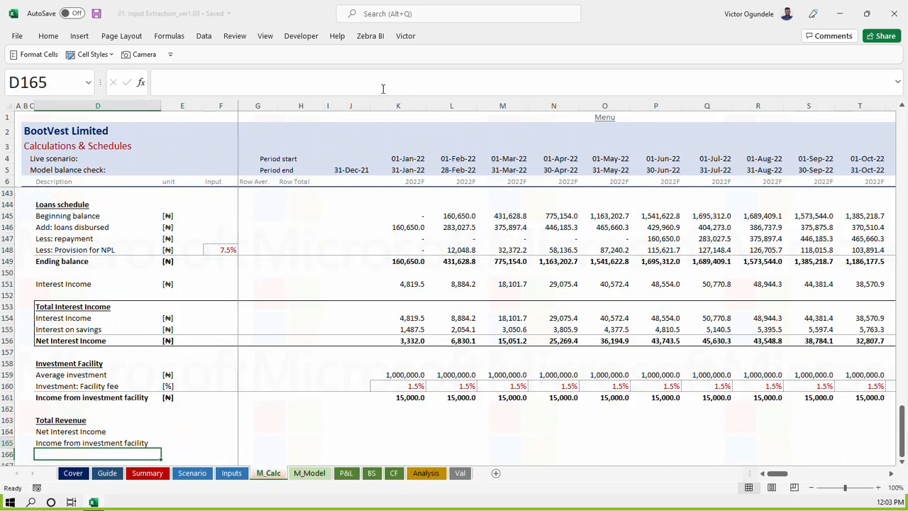
key("Up")
key("Up")
key("Up")
key("Up")
key("Up")
key("Up")
key("ctrl+Right")
key("ctrl+Right")
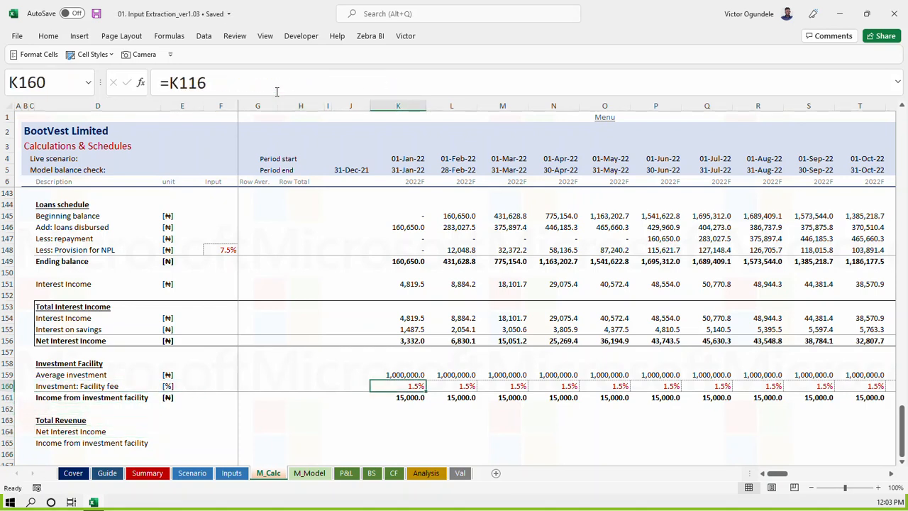
key("Up")
key("Up")
key("Up")
key("Up")
key("Up")
key("Up")
key("Up")
key("Up")
key("Up")
key("Up")
key("Up")
key("Up")
key("Up")
key("Up")
key("Up")
key("Up")
key("Up")
key("Up")
key("Up")
key("Up")
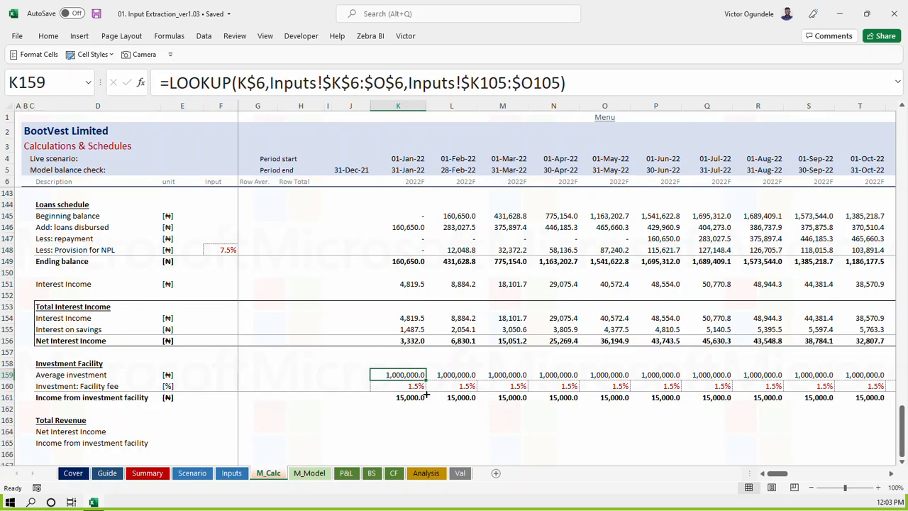
key("Up")
key("Up")
key("Down")
key("Up")
key("Up")
key("Up")
key("Up")
key("Up")
key("Up")
key("Up")
key("Up")
key("Up")
key("Up")
key("Up")
key("Up")
key("Up")
key("Up")
key("Up")
key("Up")
key("Up")
key("Up")
key("Up")
key("Up")
key("Up")
key("Up")
key("Up")
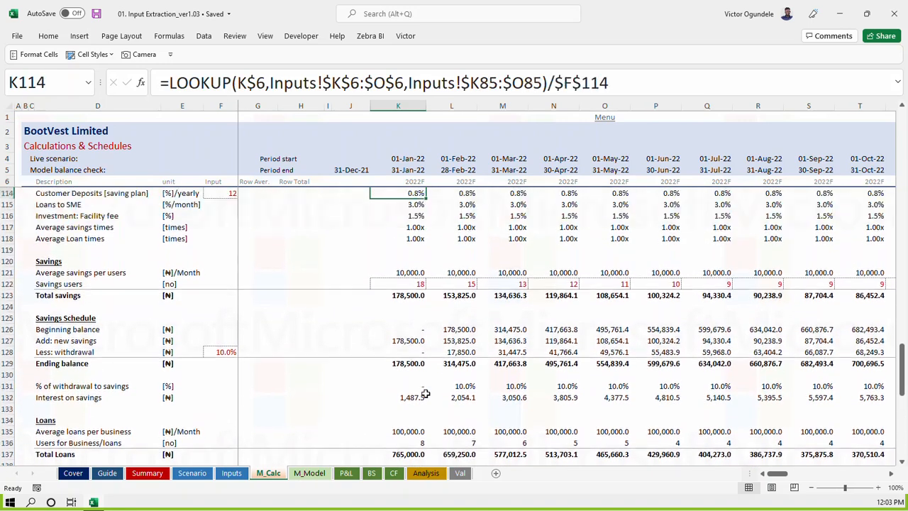
key("Down")
key("Down")
key("Down")
key("Down")
key("Down")
key("Down")
key("Down")
key("Down")
key("Down")
key("Down")
key("Down")
key("Down")
key("Down")
key("Down")
key("Down")
key("Down")
key("Down")
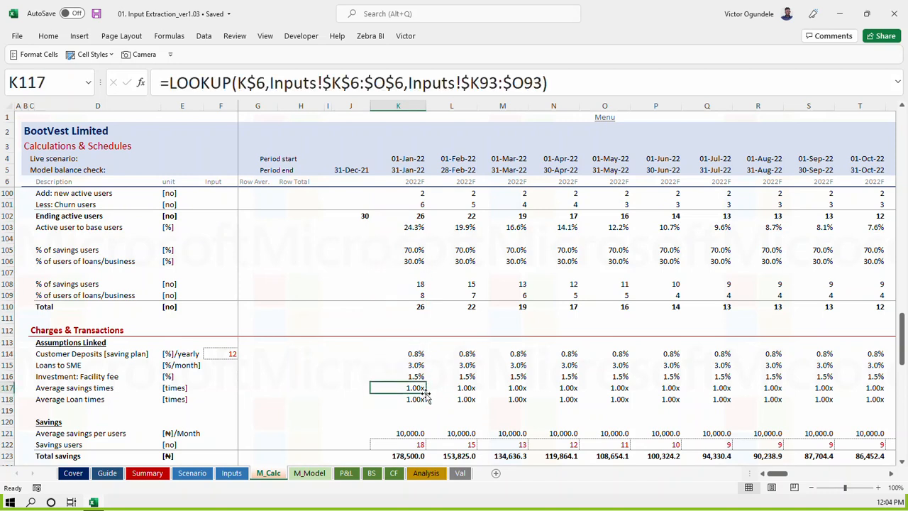
key("Up")
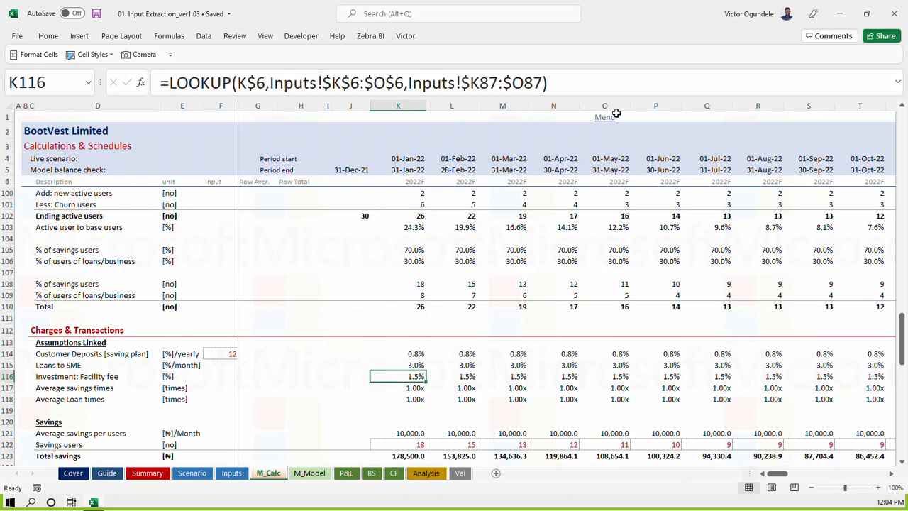
left_click(584, 86)
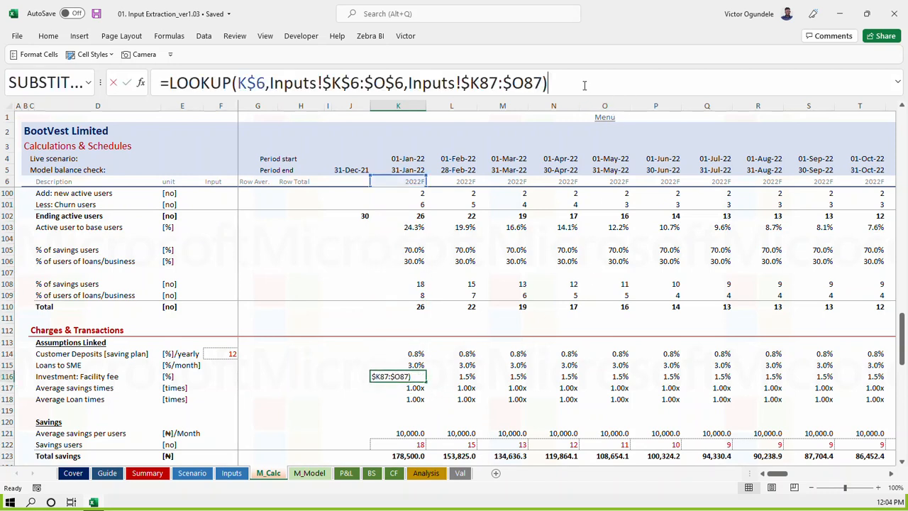
type("/")
left_click(218, 354)
key("F4")
key("ctrl+Return")
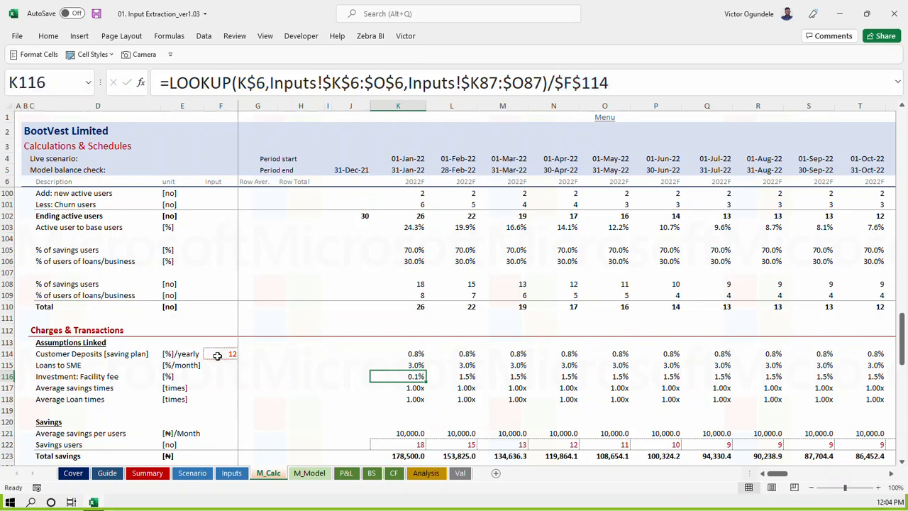
Fill the investment facility fee formula in K116 across all monthly columns of the row and save the workbook
key("ctrl+shift+Right")
key("ctrl+r")
key("ctrl+s")
key("Left")
key("Left")
key("Left")
key("Right")
key("Right")
key("Right")
key("Right")
key("Right")
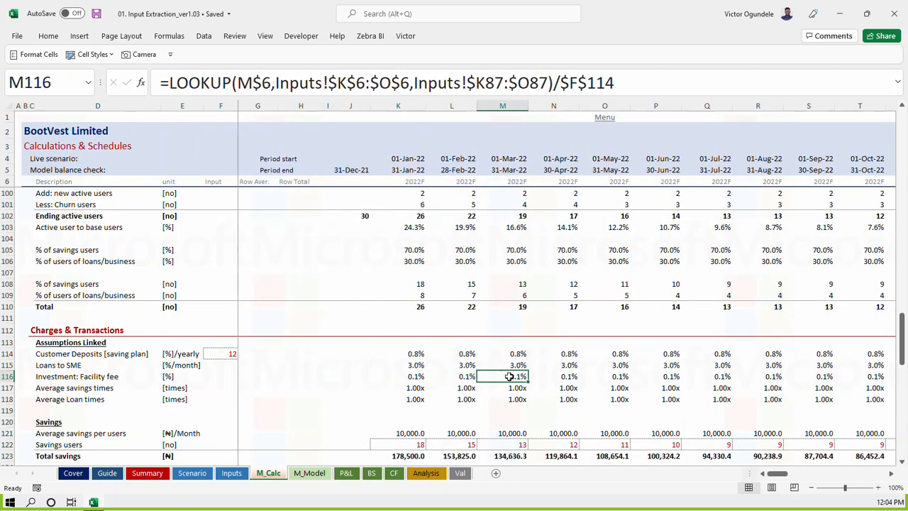
Copy the linked labels in D164:D165 into the unit column and across all monthly columns from K onwards
scroll(449, 382, "down", 18)
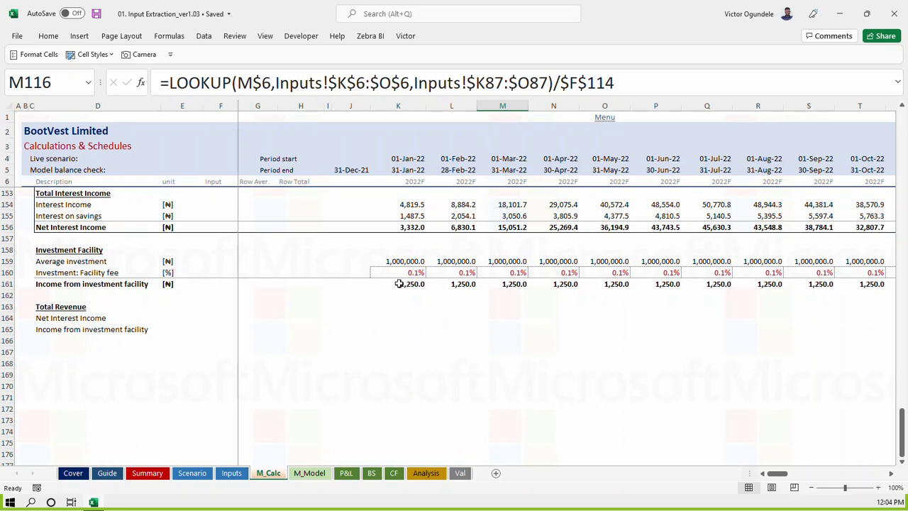
left_click(400, 283)
left_click(387, 315)
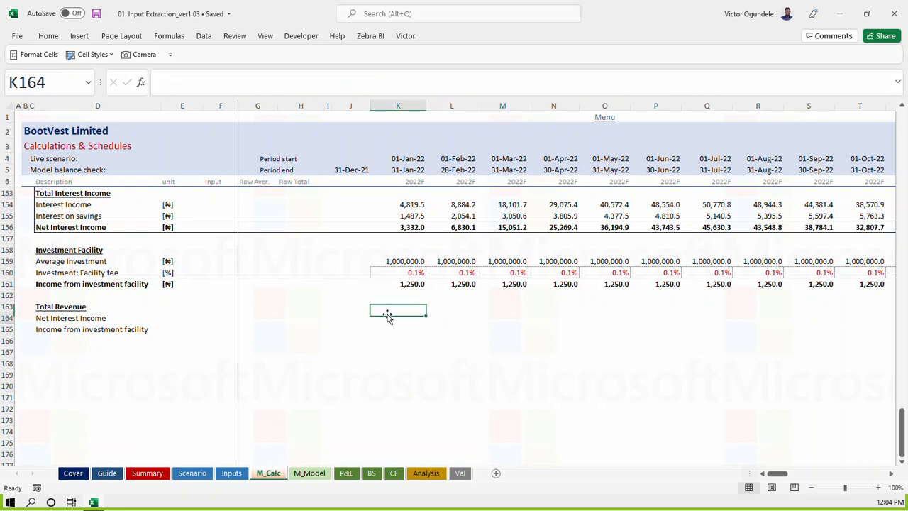
key("ctrl+Left")
key("shift+Down")
key("ctrl+c")
key("Right")
key("Right")
key("Right")
key("Right")
key("Right")
key("Right")
key("Right")
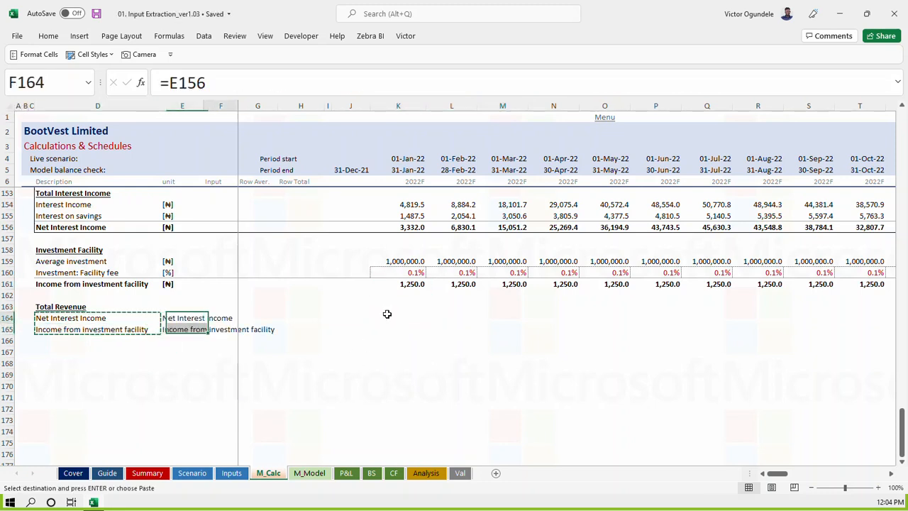
key("ctrl+v")
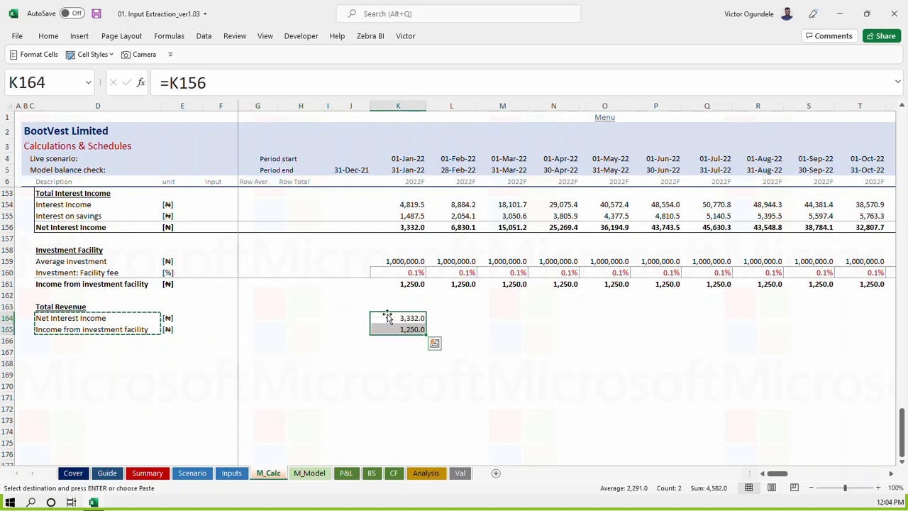
key("ctrl+shift+Right")
key("ctrl+v")
Enter the label "Total revenue" in D166 and fill its unit cell E166 from the cell above
key("ctrl+Left")
key("Left")
key("Down")
key("Down")
type("To")
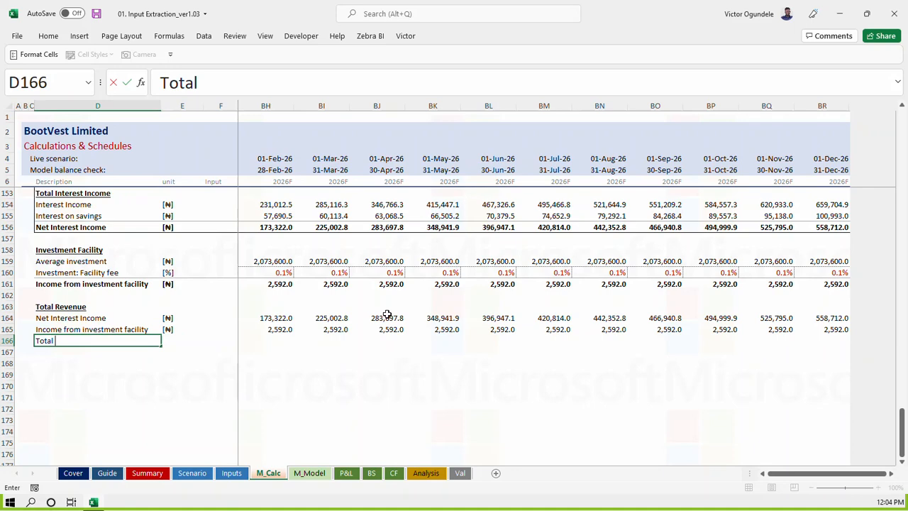
key("Right")
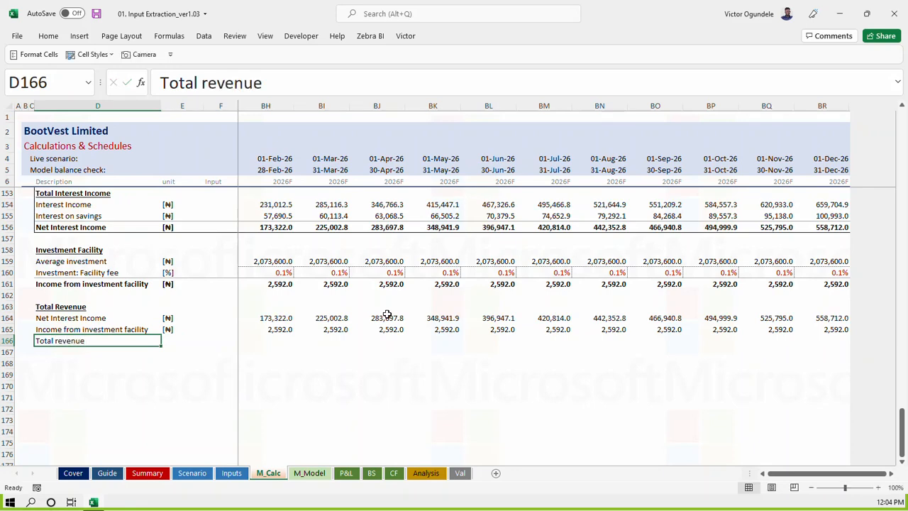
key("ctrl+d")
Apply the SubTotal cell style to the Total revenue row from D166 to K166
key("Left")
key("shift+Right")
key("shift+Right")
key("shift+Right")
key("shift+Right")
key("shift+Right")
key("shift+Right")
key("shift+Right")
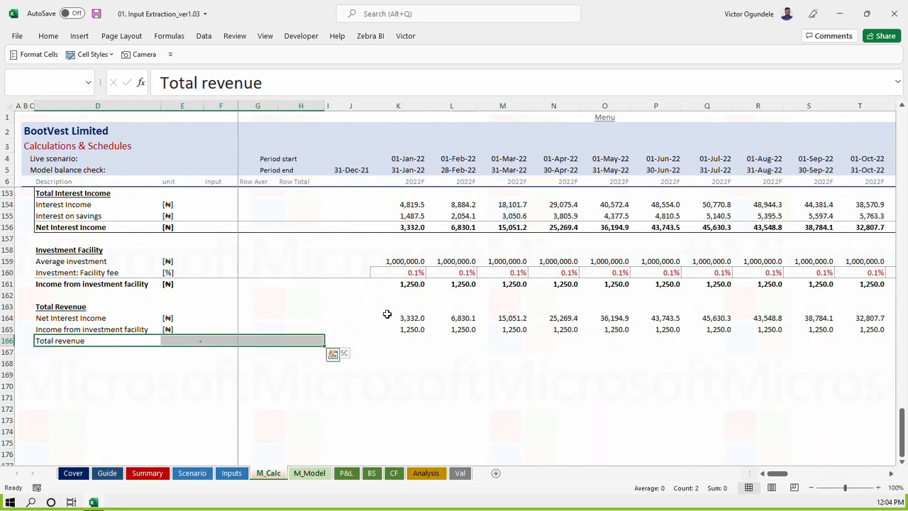
key("alt+2")
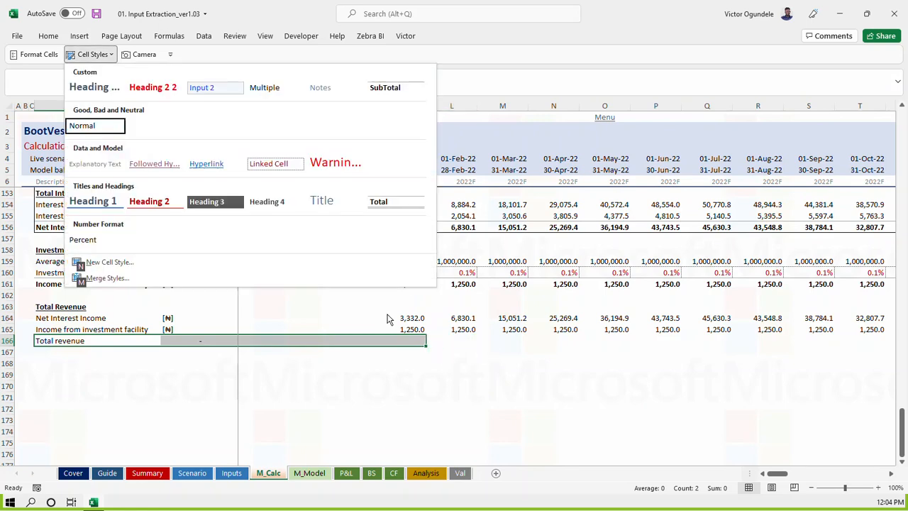
left_click(399, 93)
Sum K164:K165 in K166, extend the total across all monthly columns, and save the workbook
key("Right")
key("Right")
key("Right")
key("Right")
key("Right")
key("Right")
key("Right")
key("Right")
key("Right")
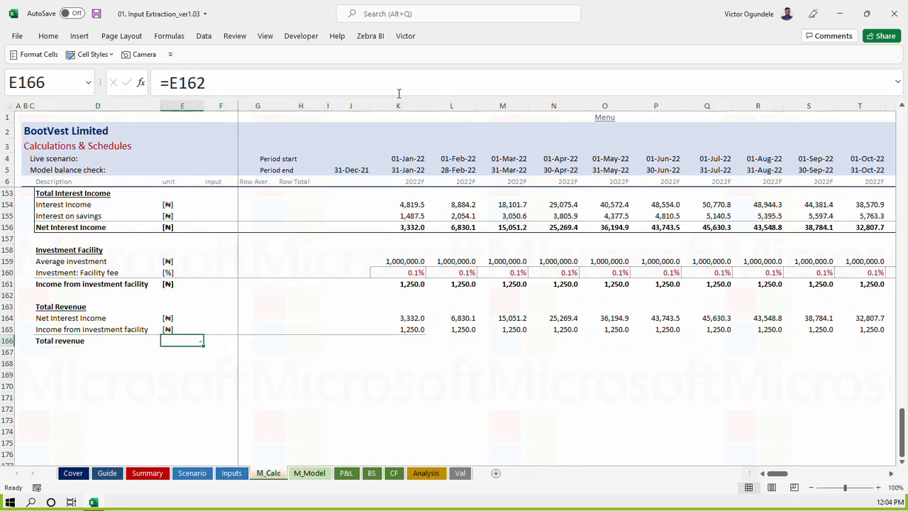
key("Left")
key("Left")
key("alt+equal")
key("ctrl+Return")
key("ctrl+shift+Right")
key("ctrl+s")
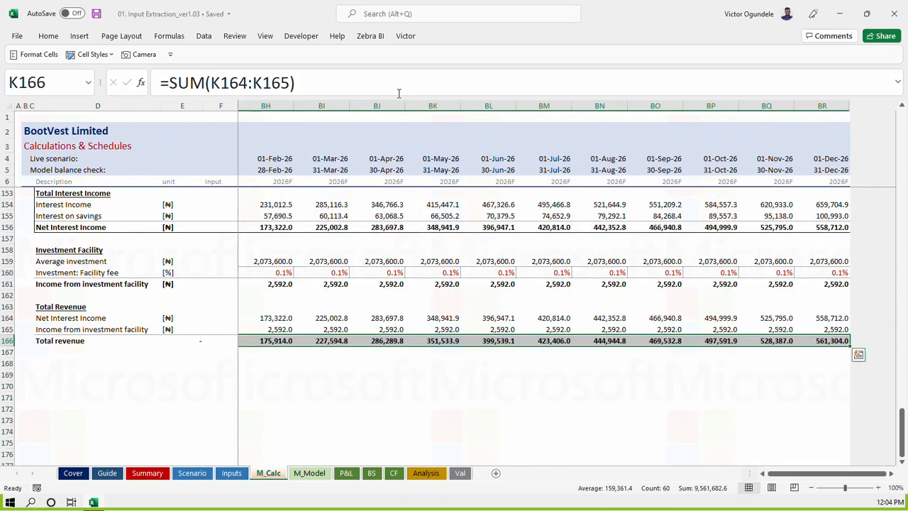
key("ctrl+Left")
key("ctrl+Left")
key("Right")
key("Right")
key("Right")
key("Right")
key("Right")
key("Right")
key("Right")
key("Right")
key("Left")
key("Left")
key("Left")
key("Left")
key("Left")
key("Left")
key("Left")
key("Left")
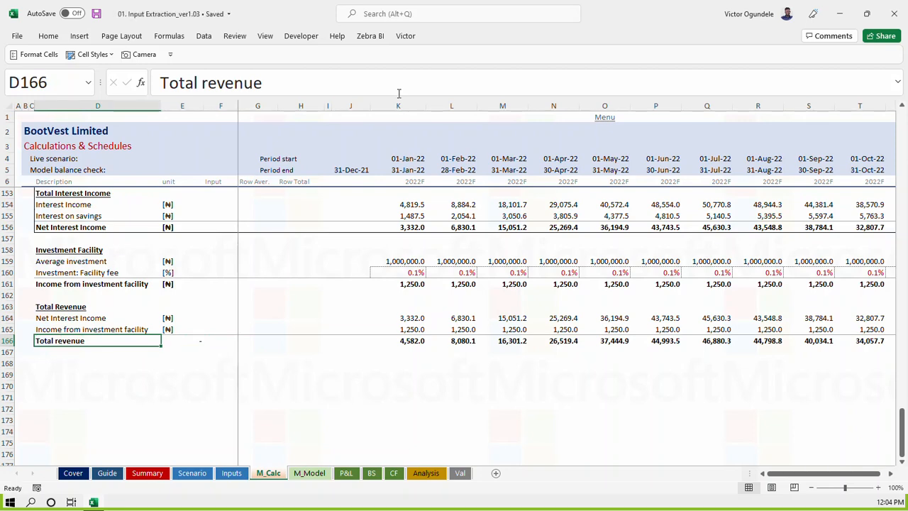
Examine the transaction, investment facility and direct cost assumptions on the Inputs sheet
key("ctrl+Page_Up")
key("Down")
key("Down")
key("Down")
key("Down")
key("Down")
key("Down")
key("Down")
key("Down")
key("Down")
key("Down")
key("Down")
key("Down")
key("Down")
key("Down")
key("Down")
key("Down")
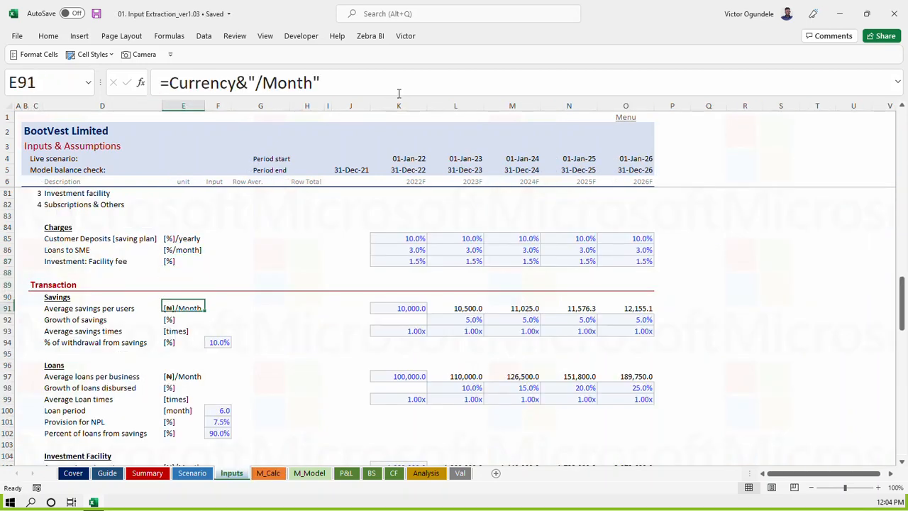
key("Down")
key("Down")
key("Down")
key("Down")
key("Down")
key("Down")
key("Down")
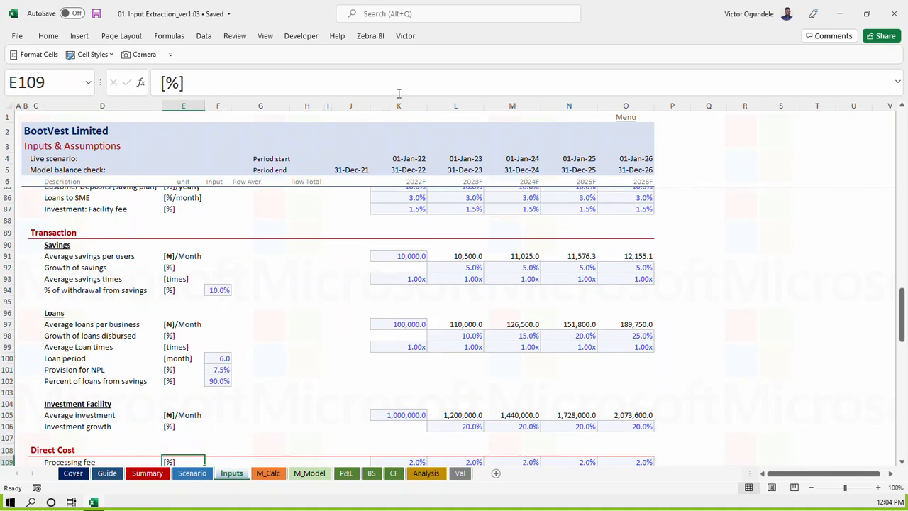
key("Down")
key("Down")
key("Down")
key("Down")
key("Down")
key("Down")
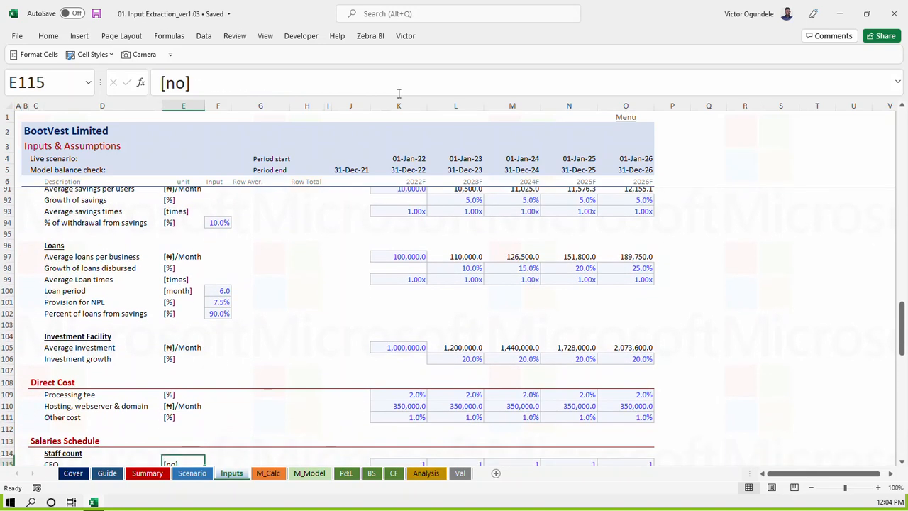
key("Up")
key("Up")
key("Up")
key("Up")
key("Up")
Copy the Charges & Transactions heading row 112 of M_Calc to row 168, below the Total revenue section
key("ctrl+Page_Down")
key("Down")
key("Down")
key("Left")
key("ctrl+Up")
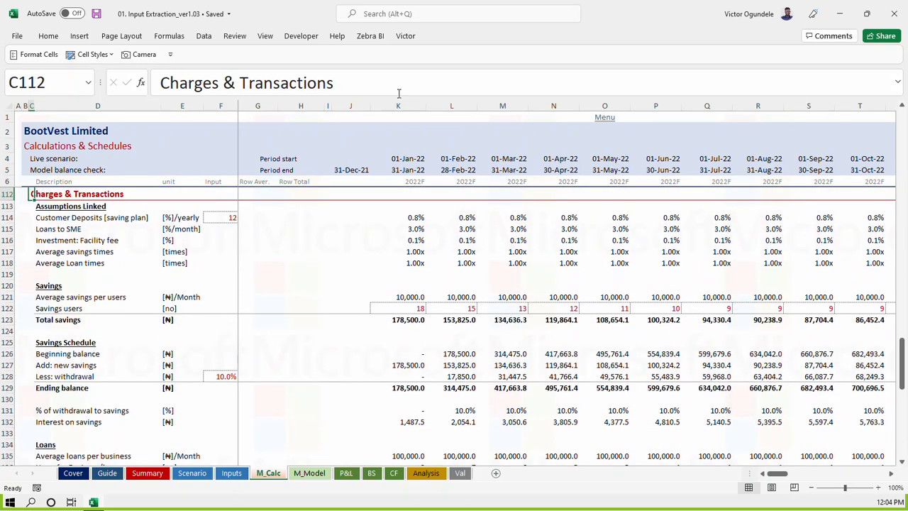
key("shift+space")
key("ctrl+c")
key("Home")
key("Down")
key("Down")
key("Down")
key("Down")
key("Down")
key("Down")
key("Down")
key("Down")
key("Down")
key("Down")
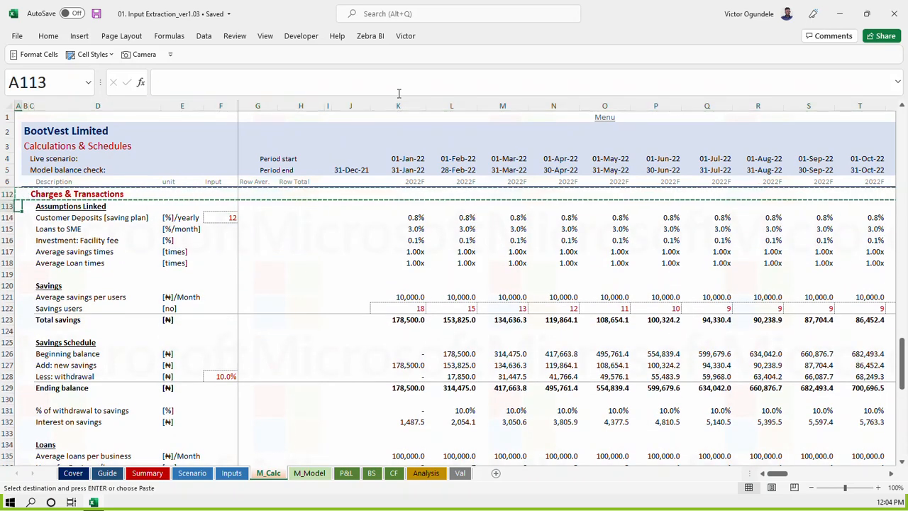
key("Down")
key("Down")
key("Down")
key("Down")
key("Down")
key("Down")
key("Down")
key("Down")
key("Down")
key("Down")
key("Down")
key("Down")
key("Down")
key("Down")
key("Down")
key("Down")
key("Down")
key("Down")
key("Down")
key("Down")
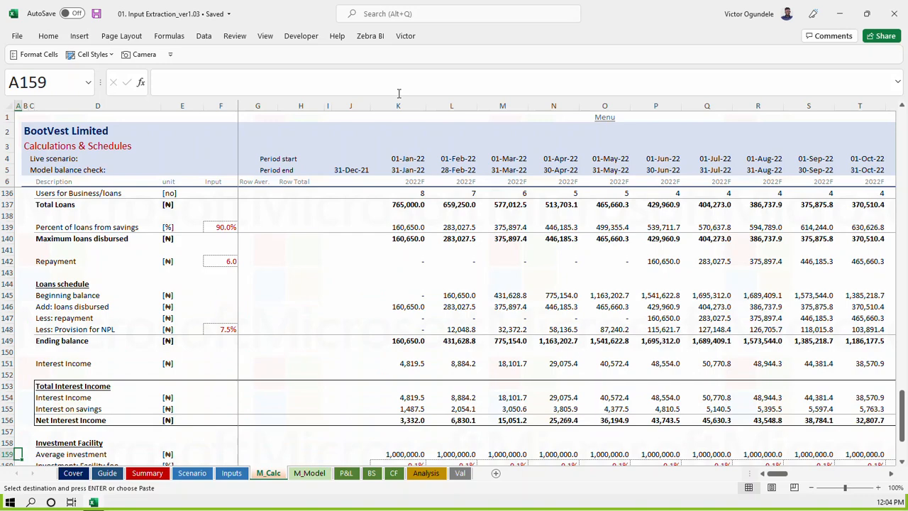
key("Down")
key("Down")
key("Down")
key("Down")
key("Down")
key("Down")
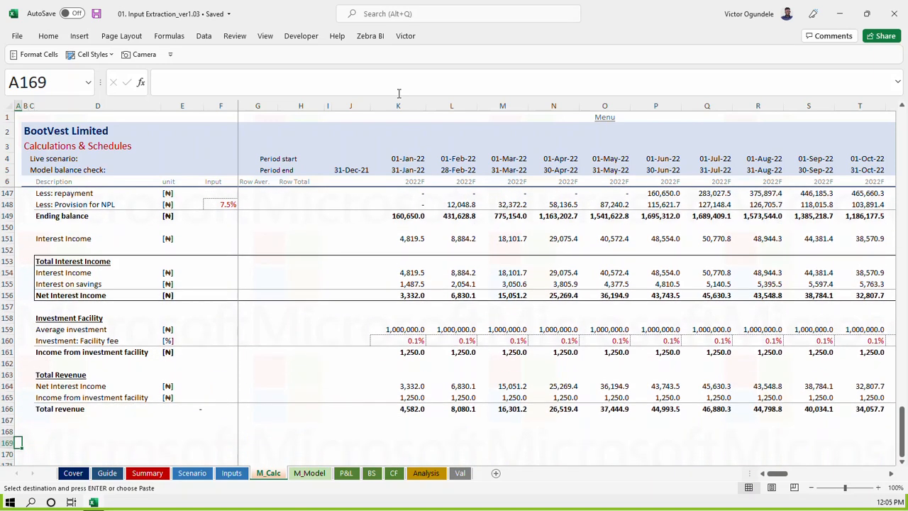
key("Return")
Change the copied section heading in C168 to Direct Cost and save the workbook
key("Right")
key("Right")
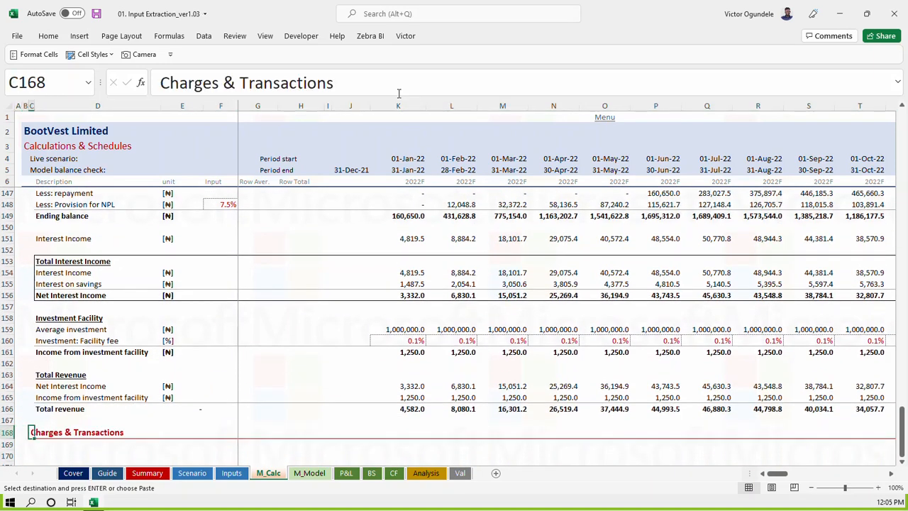
type("Direct Cost")
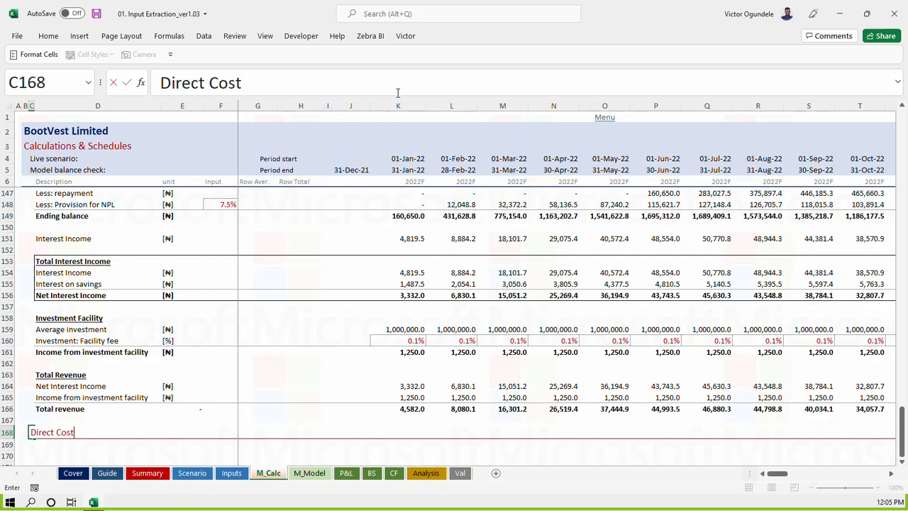
key("Return")
key("Right")
key("ctrl+s")
Link D169 to the Processing fee label in Inputs!D109 and fill the link down to D171
type("=")
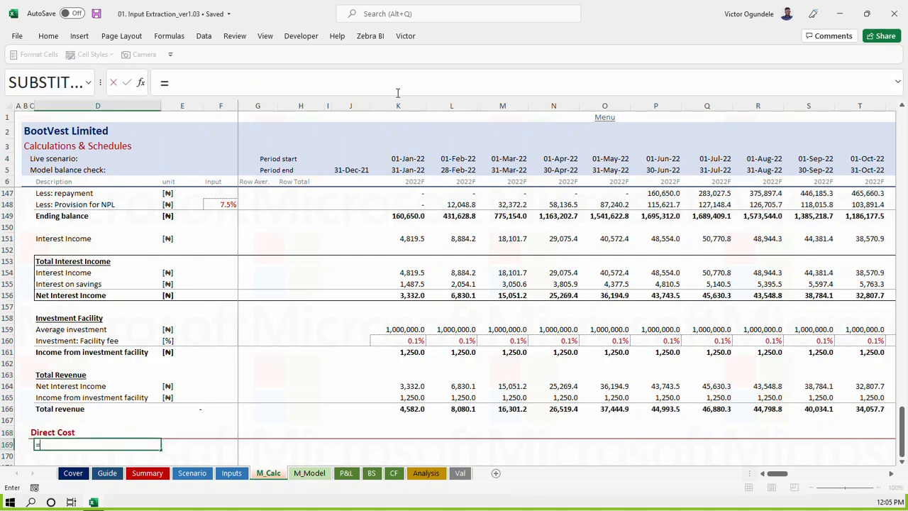
key("ctrl+Page_Up")
scroll(156, 402, "down", 2)
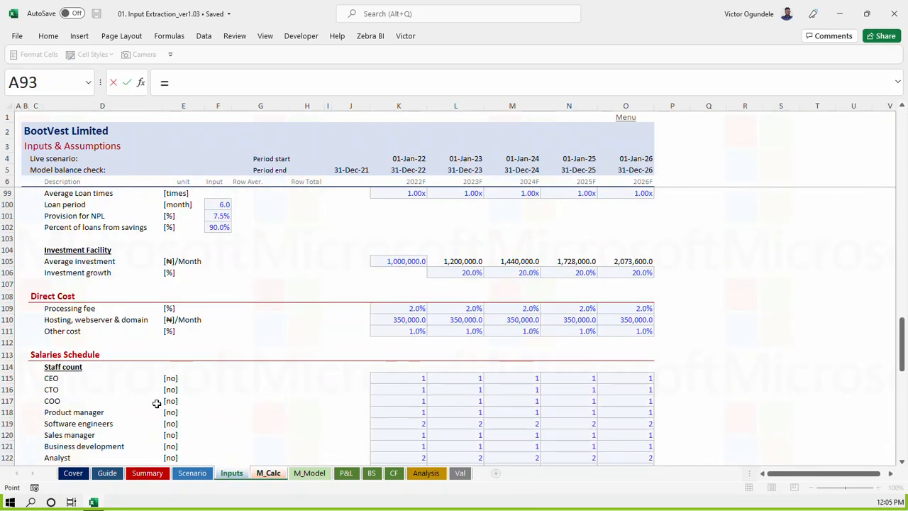
left_click(71, 306)
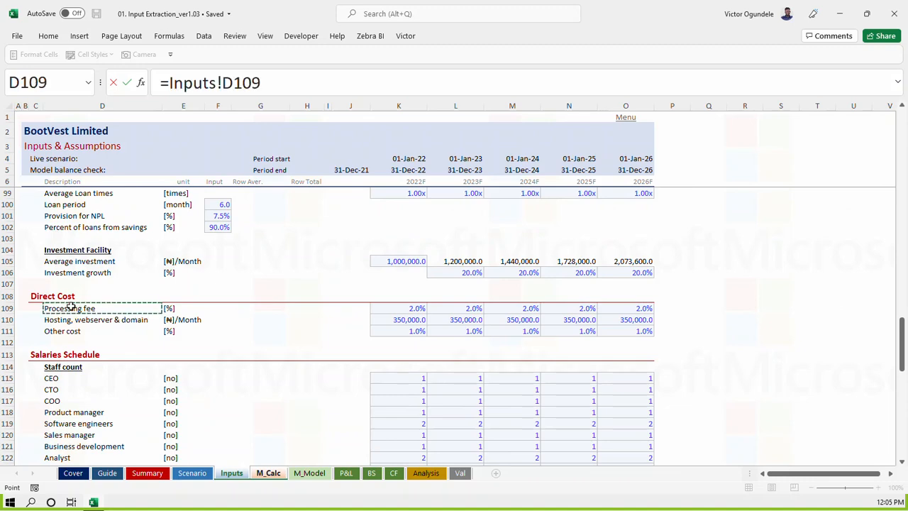
key("Return")
key("ctrl+d")
key("Down")
key("ctrl+d")
key("Down")
key("Down")
key("Down")
key("Down")
key("Up")
key("Up")
key("Up")
key("Up")
key("Up")
key("Up")
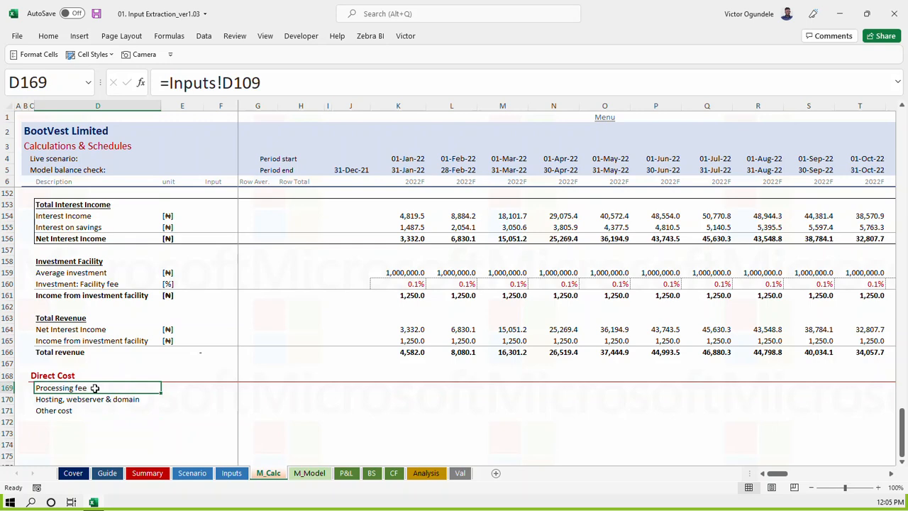
Copy the Average investment lookup formula from K159 to the Processing fee cell K169
key("ctrl+Page_Up")
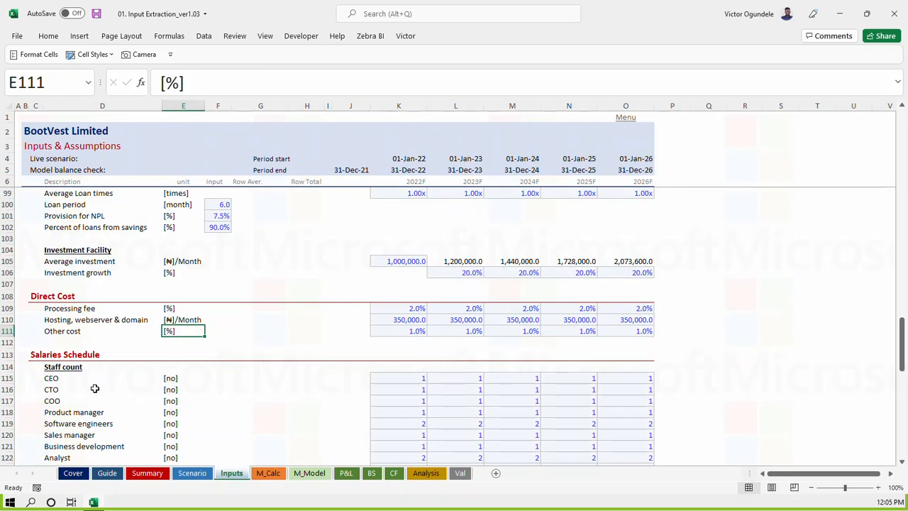
key("ctrl+Page_Down")
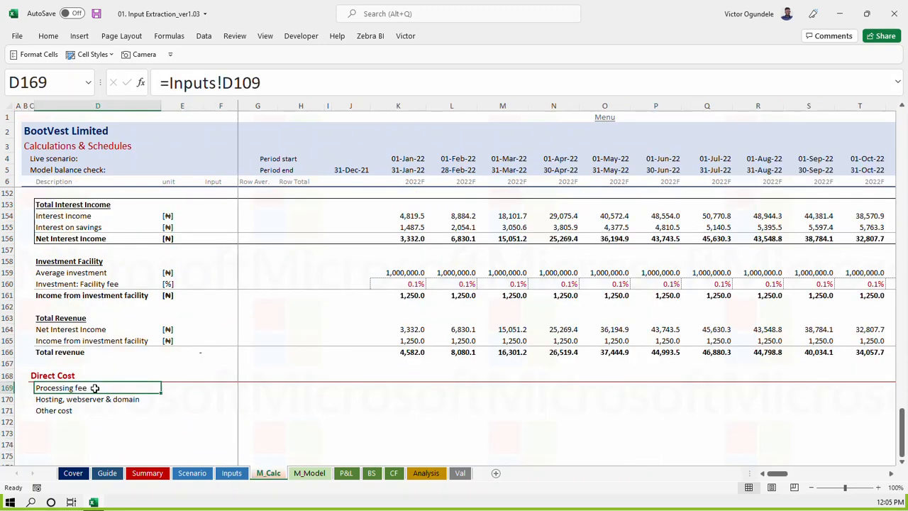
key("Right")
key("Right")
key("Right")
key("Right")
key("Right")
key("Right")
key("Right")
key("Up")
key("Up")
key("Up")
key("Up")
key("Up")
key("Up")
key("Up")
key("Up")
key("Up")
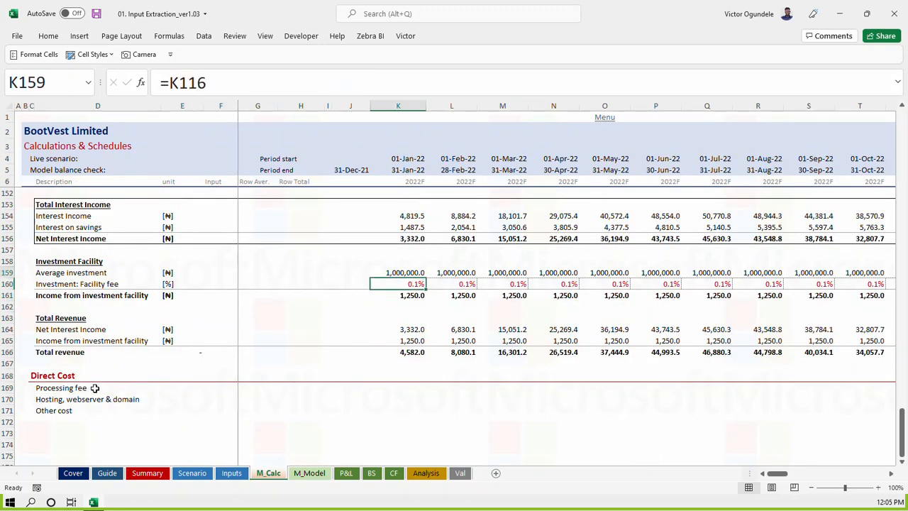
key("Up")
key("ctrl+c")
key("Down")
key("Down")
key("Down")
key("Down")
key("Down")
key("Down")
key("Down")
key("Down")
key("Down")
key("Down")
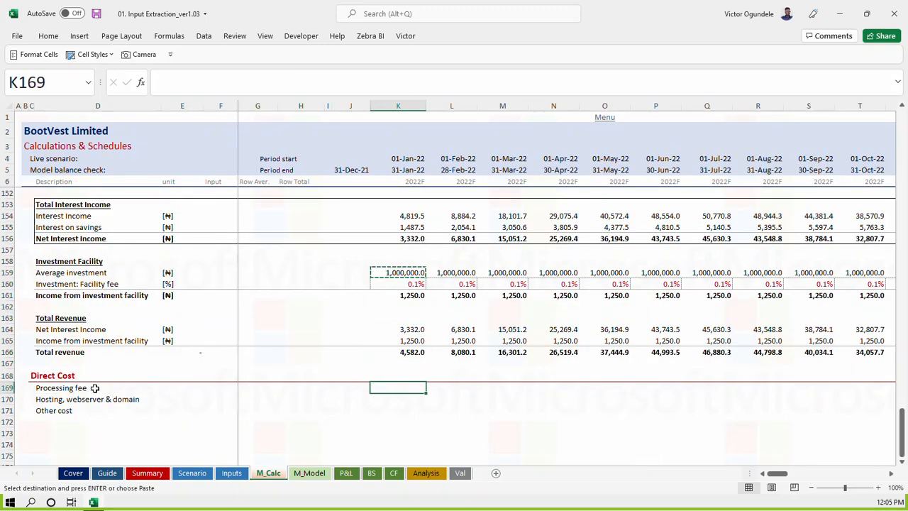
key("ctrl+v")
Change the lookup result range in K169 to Inputs!$K109:$O109
key("ctrl+Page_Up")
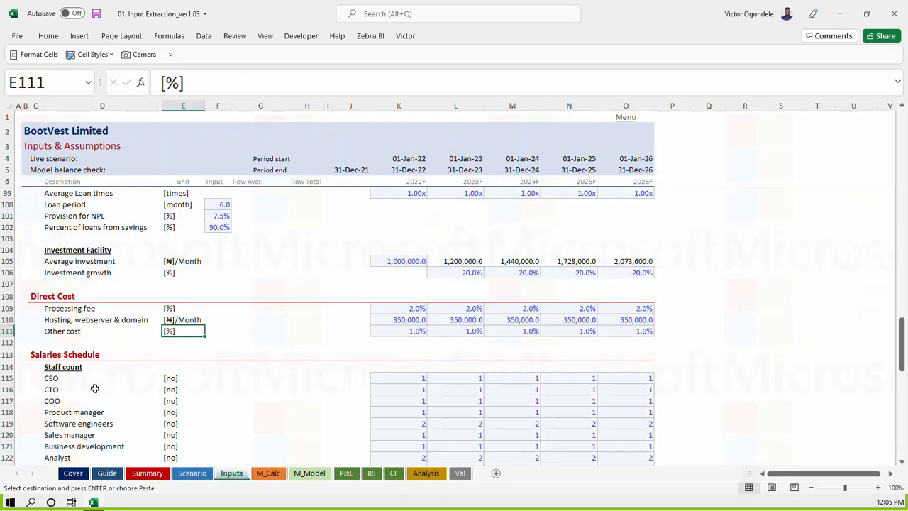
key("ctrl+Page_Down")
left_click(488, 83)
key("shift+Right")
key("shift+Right")
type("09")
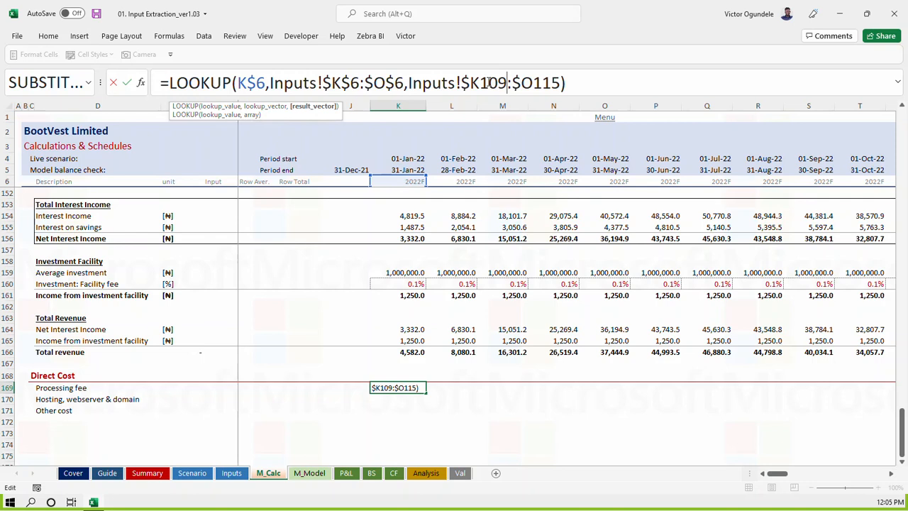
key("shift+Right")
key("shift+Right")
type("09")
key("ctrl+Return")
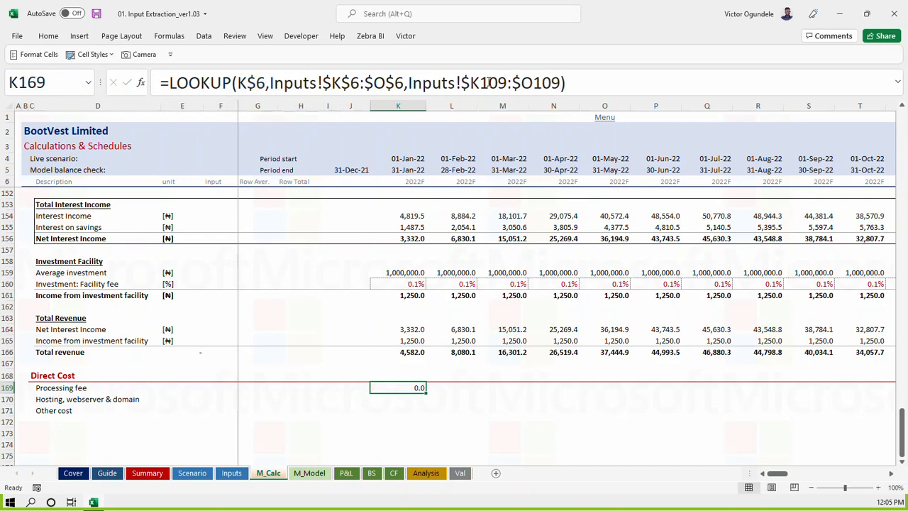
Fill the K169 lookup down to the hosting and other cost rows, K170 and K171
key("Down")
key("ctrl+d")
key("Down")
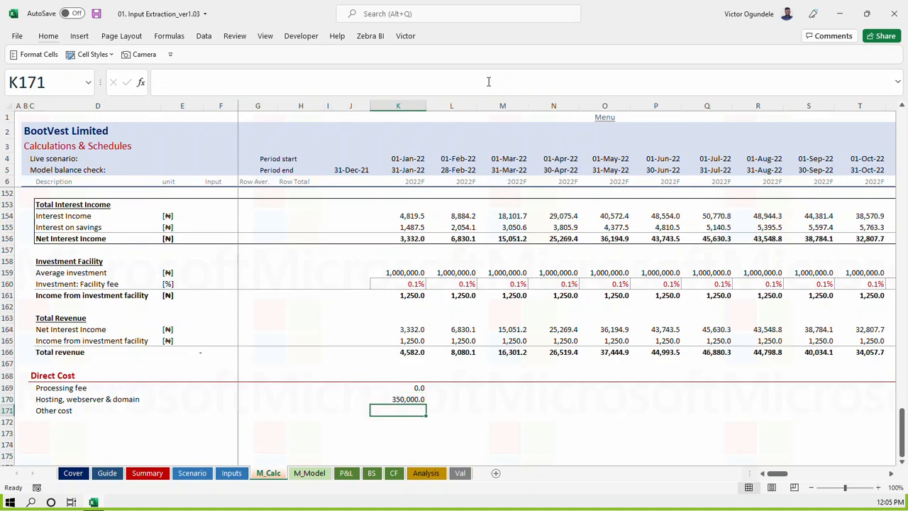
key("ctrl+d")
Apply the Percent cell style to the Processing fee in K169 and the Other cost in K171
key("Up")
key("Up")
left_click(88, 54)
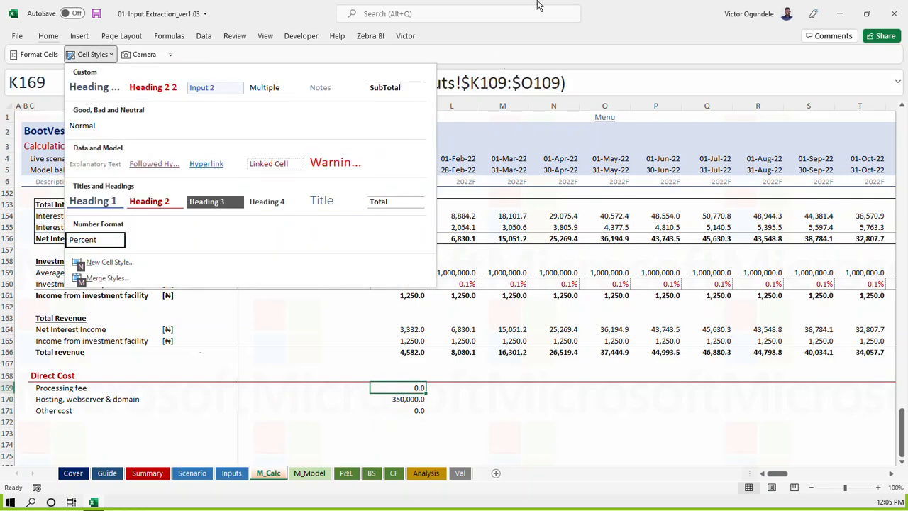
left_click(96, 238)
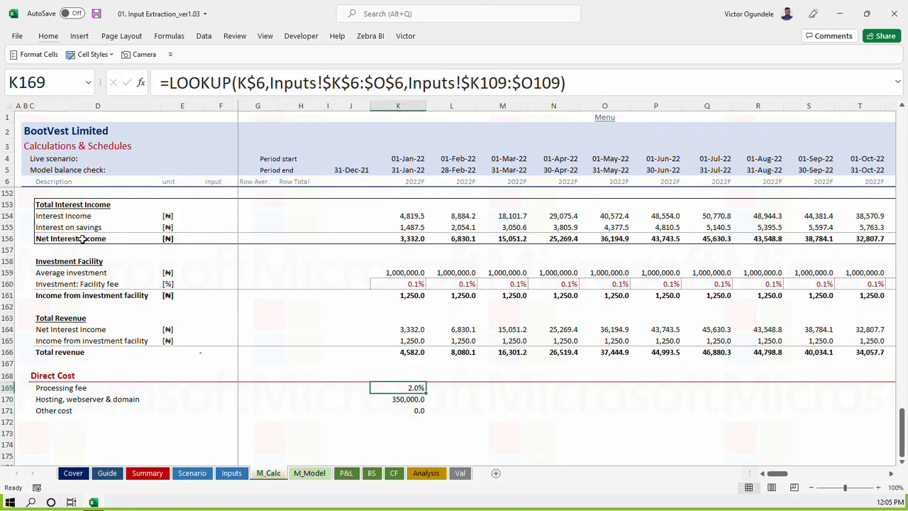
key("Down")
key("Down")
key("Down")
Fill the direct cost lookups K169:K171 across all monthly columns to BR and save the workbook
key("Up")
key("Up")
key("Up")
key("shift+Down")
key("shift+Down")
key("ctrl+shift+Right")
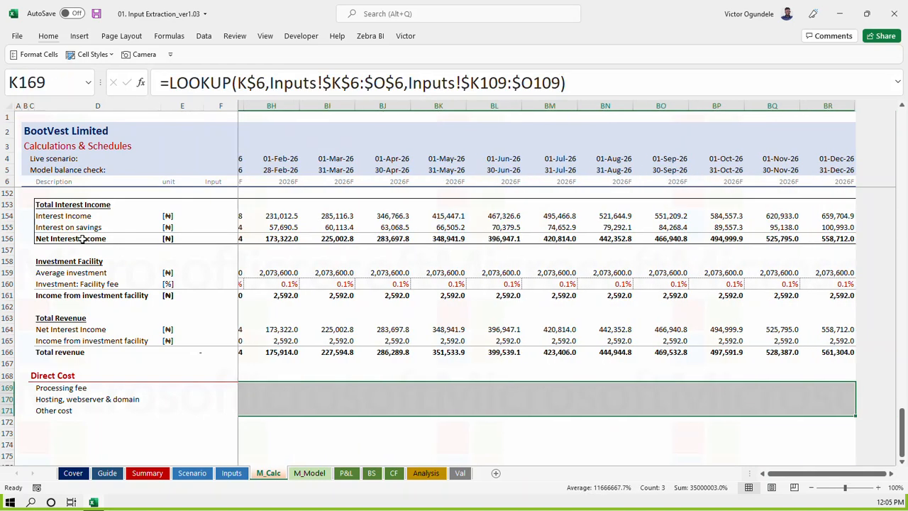
key("ctrl+r")
key("ctrl+s")
Link D173 to the Processing fee label in D169
key("Left")
key("Right")
key("Right")
key("Down")
key("Down")
key("Down")
key("Down")
key("Left")
key("Left")
key("Left")
key("Left")
key("Left")
key("Left")
key("Left")
key("Left")
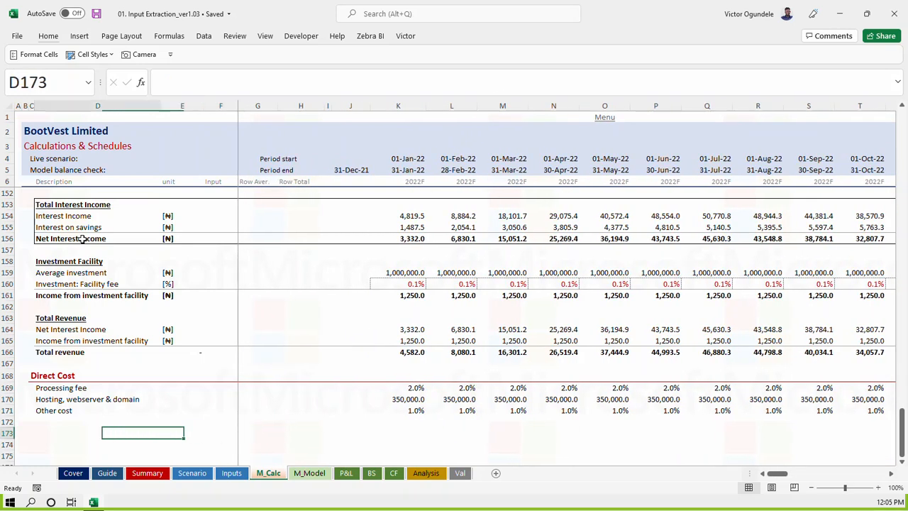
type("=")
key("Up")
key("Up")
key("Up")
key("Up")
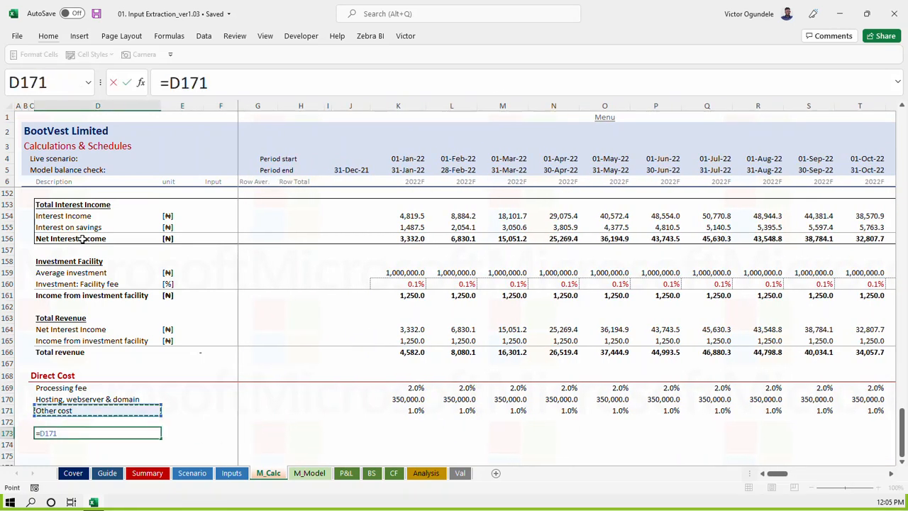
key("Tab")
Copy the label links D169:D171 into E169:E171 so they pull the units from the Inputs sheet
key("Up")
key("Left")
key("Right")
key("Up")
key("Left")
key("Up")
key("Up")
key("shift+Down")
key("shift+Down")
key("ctrl+c")
key("Right")
key("ctrl+v")
key("Down")
key("Down")
key("Down")
key("Escape")
Enter the [₦] unit in E173 for the Processing fee row using a defined name
key("Down")
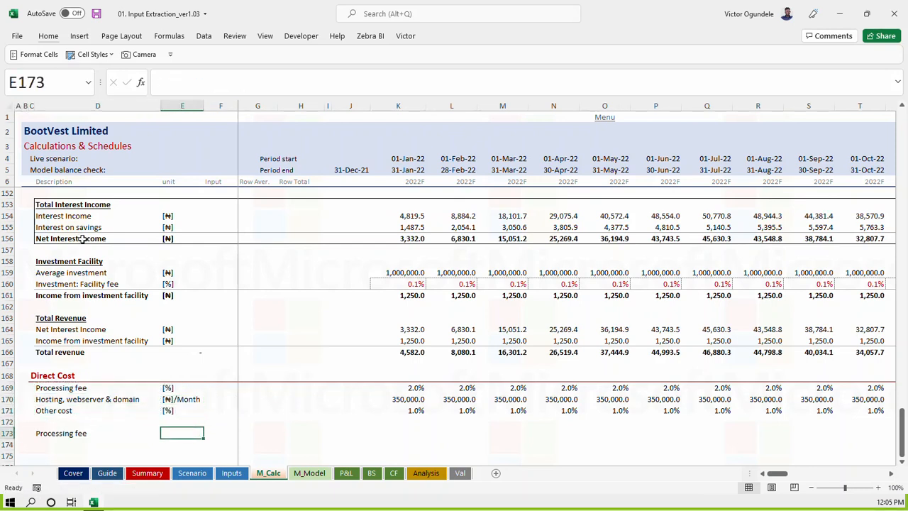
key("Down")
key("Down")
key("Up")
key("Up")
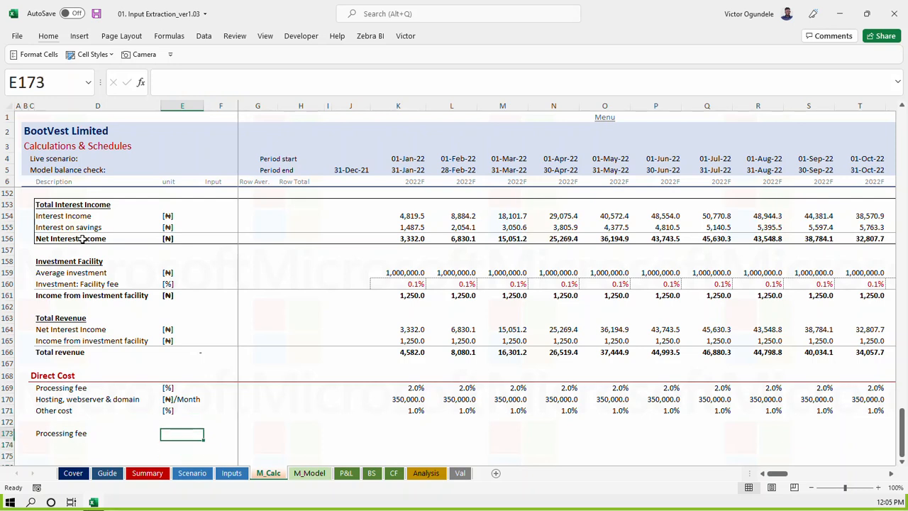
key("Down")
key("Up")
key("Down")
key("Up")
key("F3")
key("Down")
key("Return")
key("Return")
Calculate the January processing fee in K173 as the fee rate times total revenue, =K169*K166
key("Right")
key("Right")
key("Right")
key("Right")
key("Up")
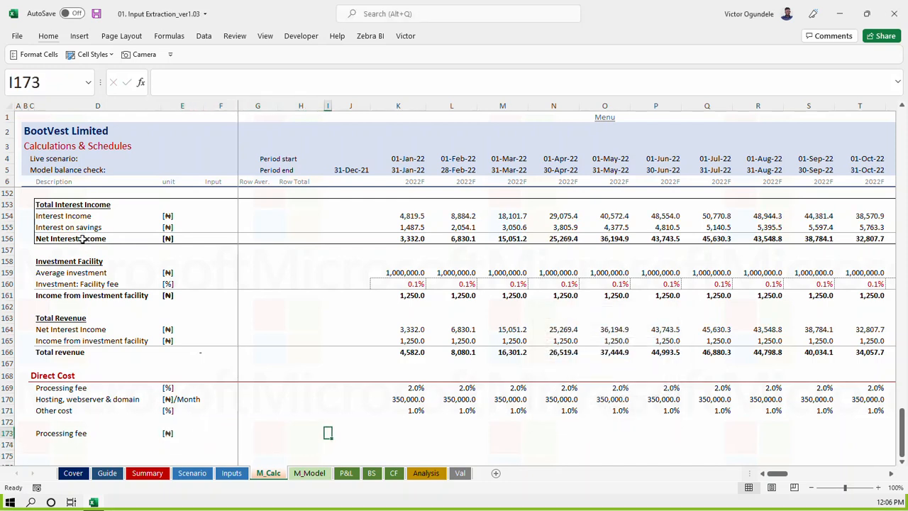
key("Right")
key("Right")
type("=")
key("Up")
key("Up")
key("Up")
key("Up")
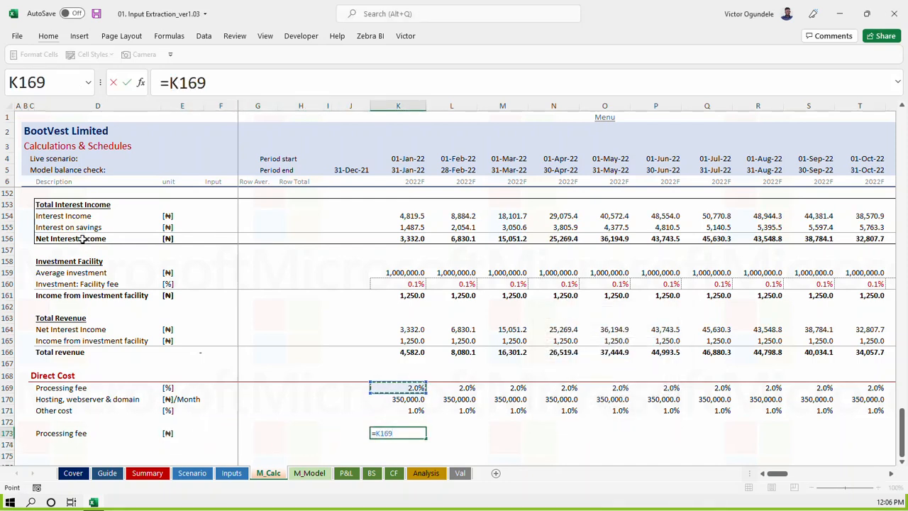
type("*")
key("Up")
key("Up")
key("Up")
key("Up")
key("Up")
key("Up")
key("Up")
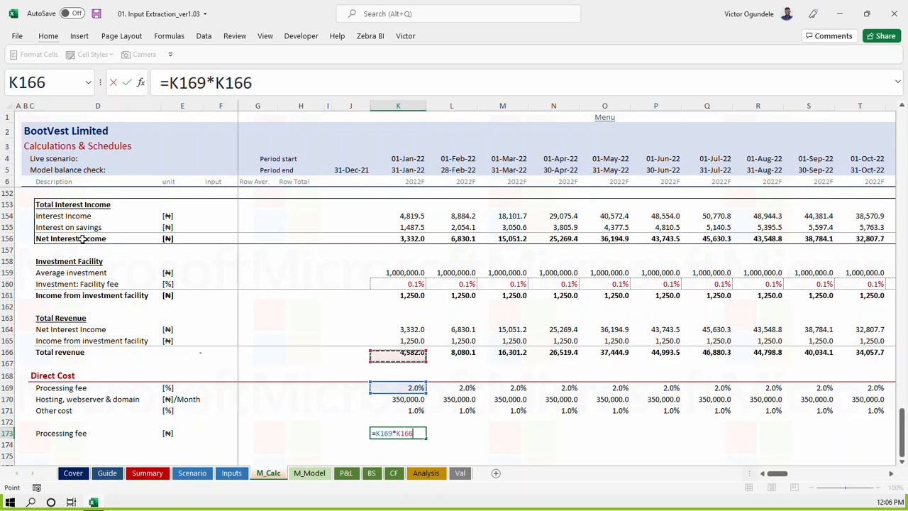
key("Return")
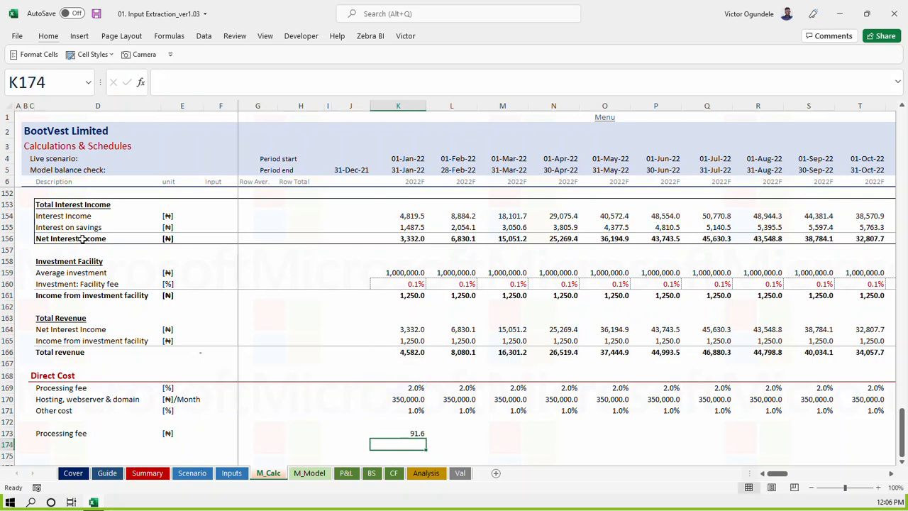
Link D174 to the Hosting, webserver & domain label in D170 and copy the [₦] unit from E173 into E174
key("Left")
key("Left")
key("Left")
key("Left")
key("Left")
key("Left")
key("Left")
key("Left")
key("Right")
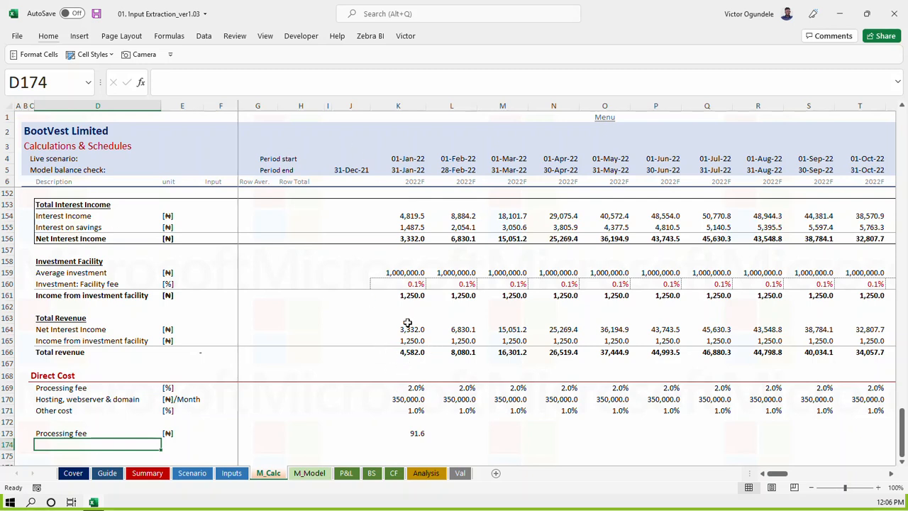
left_click(403, 377)
scroll(403, 373, "down", 3)
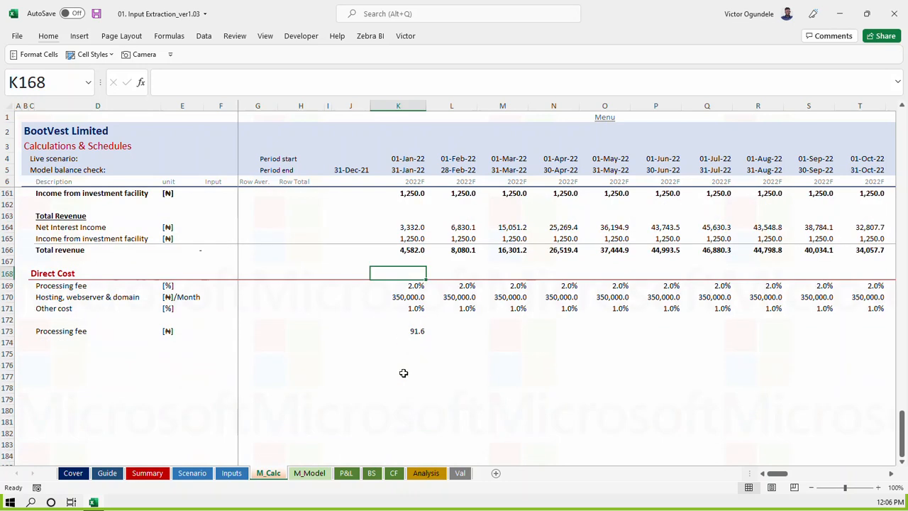
left_click(413, 330)
key("Down")
left_click(65, 347)
left_click(64, 344)
type("=")
key("Up")
key("Up")
key("Up")
key("Up")
key("Up")
key("Down")
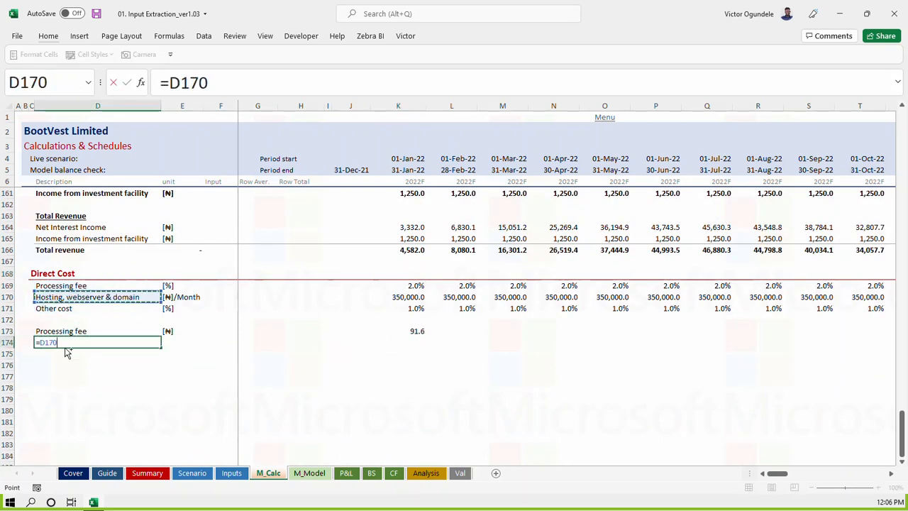
key("Tab")
key("ctrl+d")
Link the January hosting, webserver & domain cost in K174 to the monthly amount in K170
key("Right")
key("Right")
key("Right")
key("Right")
key("Right")
key("Right")
key("Right")
key("Right")
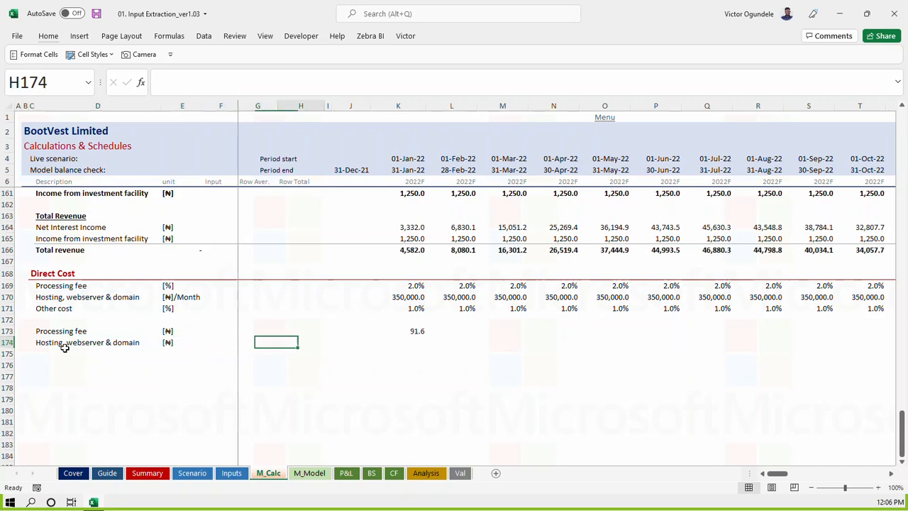
key("Left")
key("Left")
type("=")
key("Up")
key("Up")
key("Up")
key("Up")
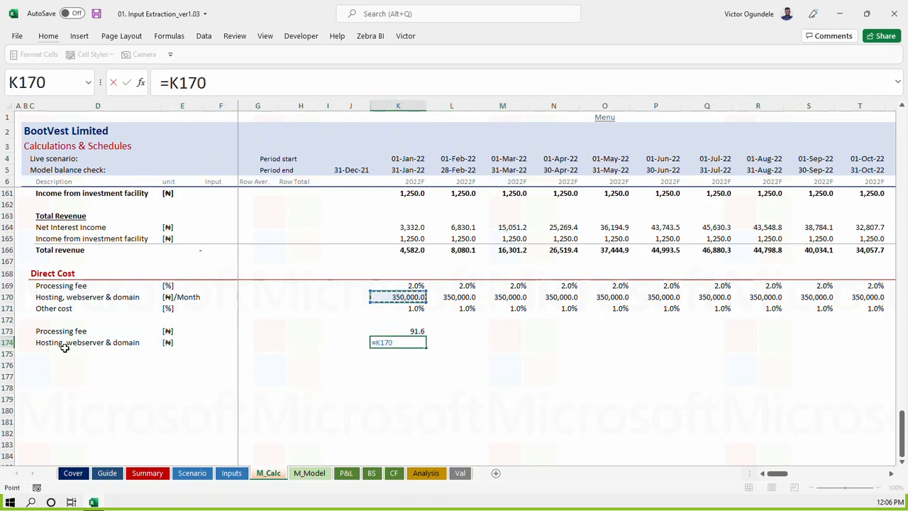
key("ctrl+Return")
Link D175 to the Other cost label in D171 and copy the [₦] unit down into E175
left_click(65, 346)
left_click(64, 353)
type("=")
key("Up")
key("Up")
key("Up")
key("Up")
key("ctrl+Return")
key("Tab")
key("ctrl+d")
Calculate the January other cost in K175 as the other cost rate times total revenue, =K171*K166
key("Right")
key("Right")
key("Right")
key("Right")
key("Right")
key("Right")
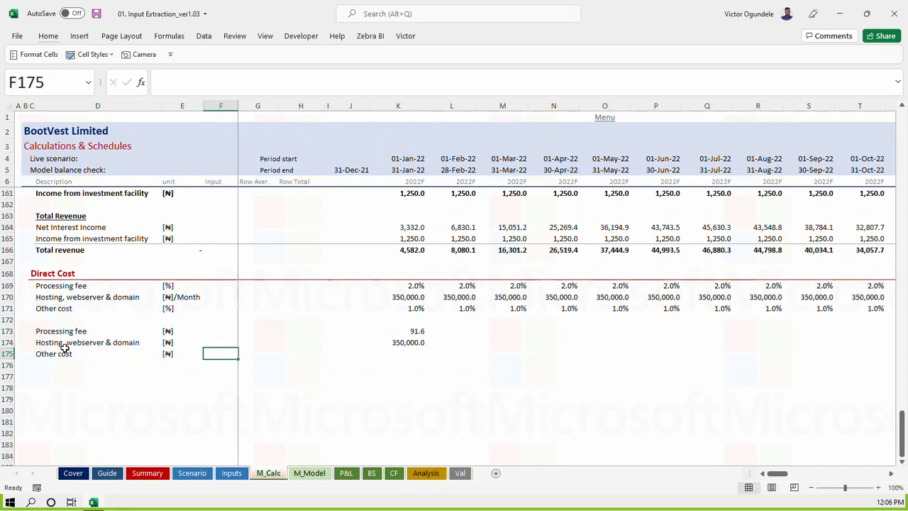
type("=")
key("Up")
key("Up")
key("Up")
key("Up")
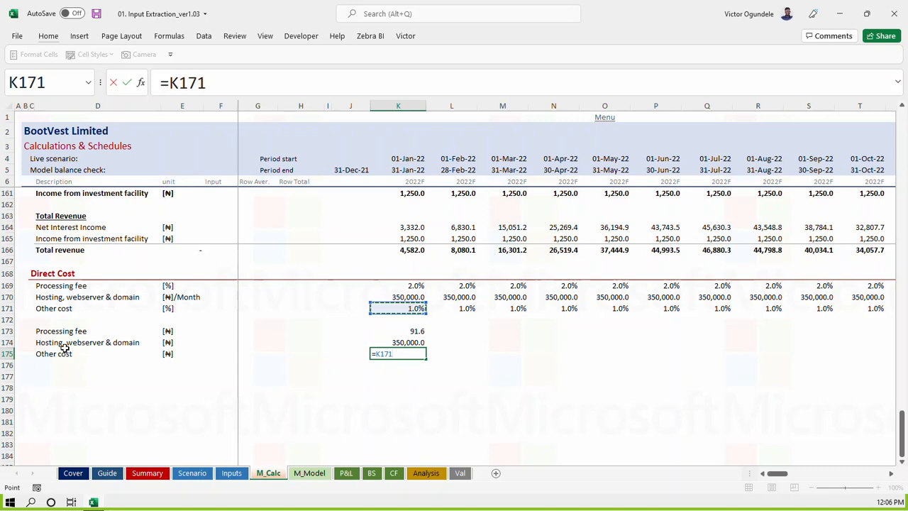
type("*")
key("Up")
key("Up")
key("Up")
key("Up")
key("Up")
key("Up")
key("Up")
key("Up")
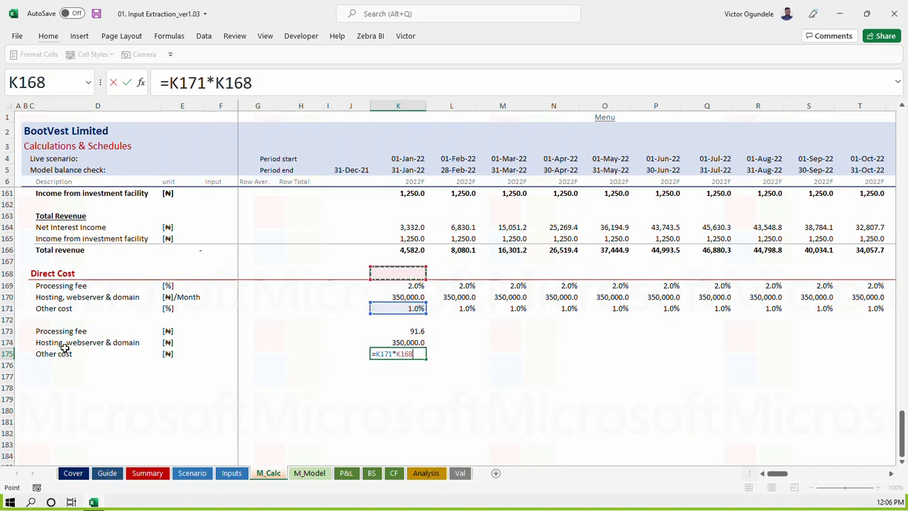
key("Up")
key("Down")
key("Down")
key("Down")
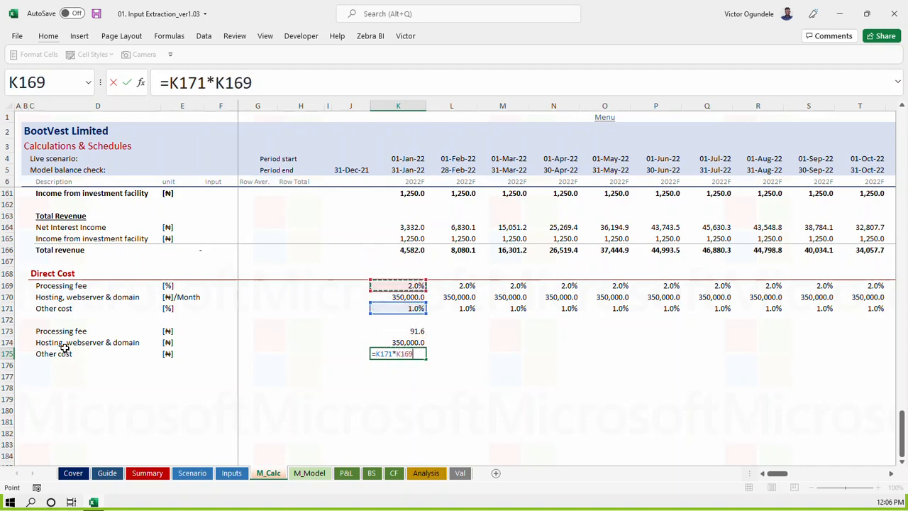
key("Up")
key("Up")
key("Up")
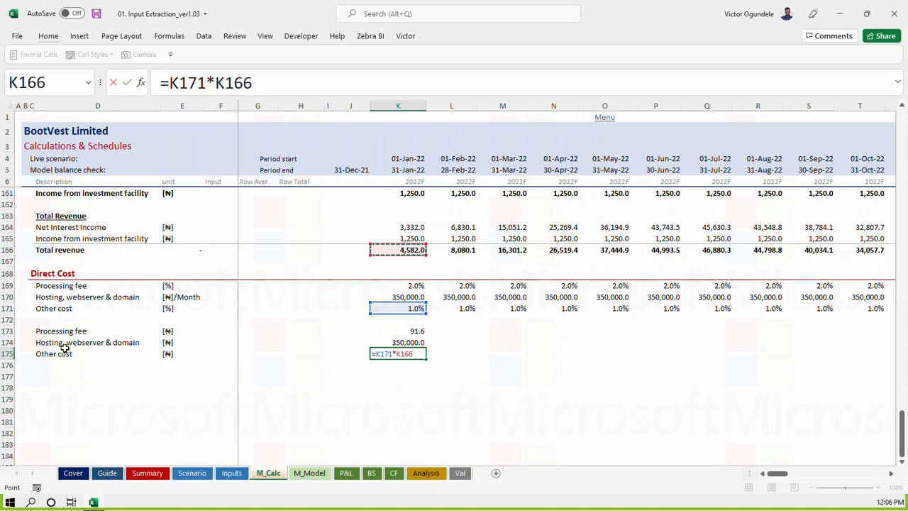
key("ctrl+Return")
Add a "Direct cost" row label in D176 with the [₦] unit in E176
key("Down")
key("Left")
key("Left")
key("Left")
key("Left")
key("Left")
key("Left")
key("Left")
key("Left")
key("Left")
key("Left")
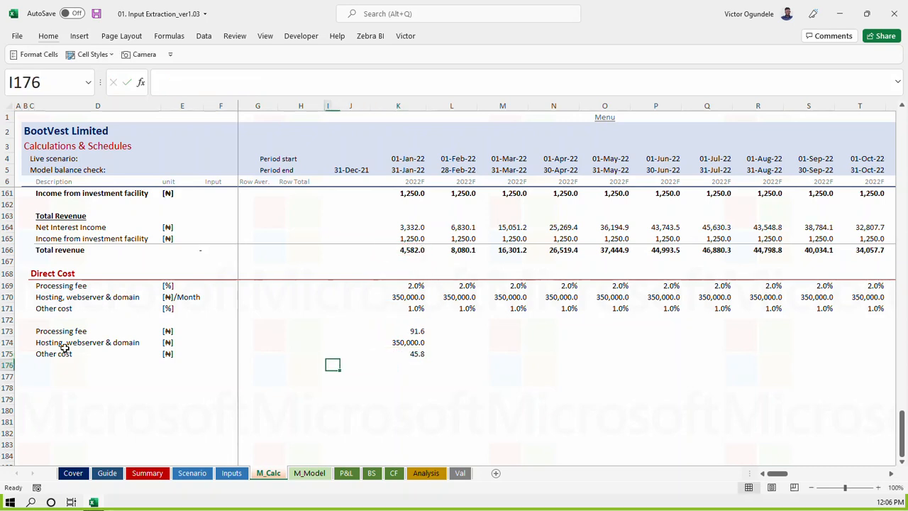
key("Right")
key("Right")
key("Right")
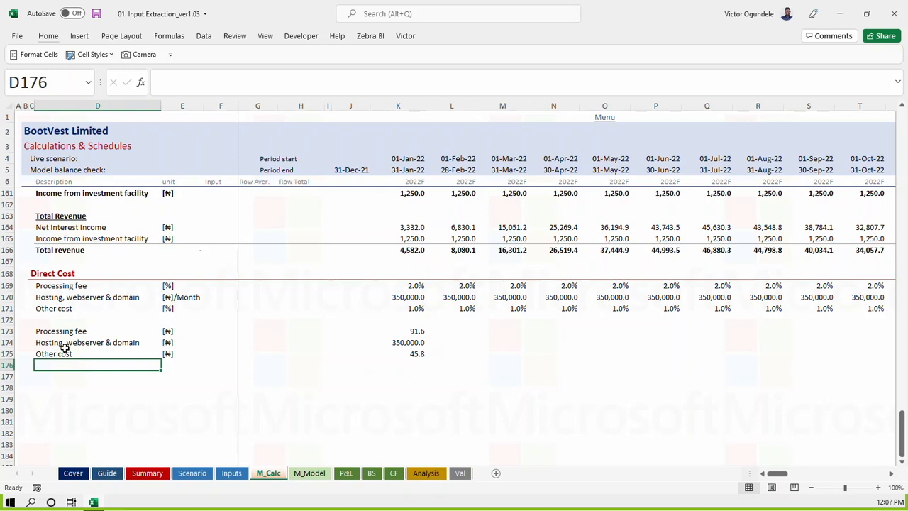
type("I")
type("Dire")
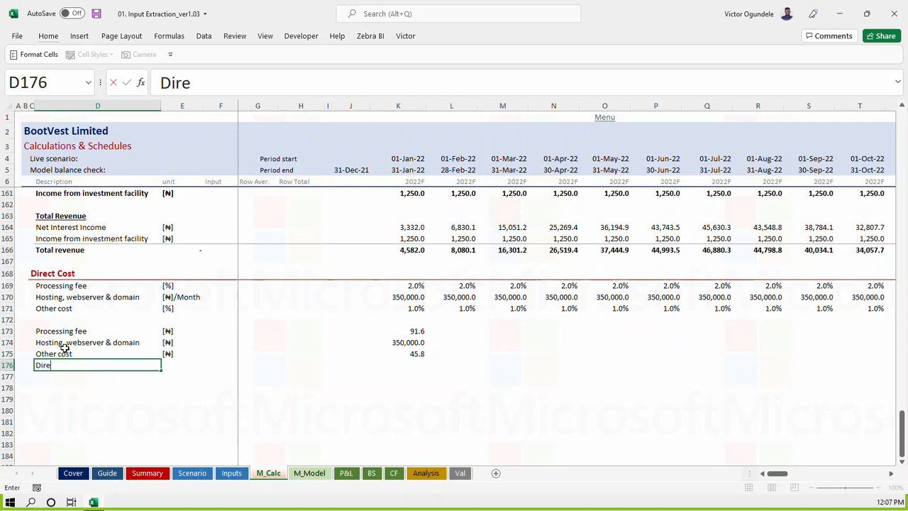
type("ct cost")
key("Tab")
Apply the SubTotal cell style to the Direct cost row from D176 to K176
left_click_drag(100, 364, 426, 367)
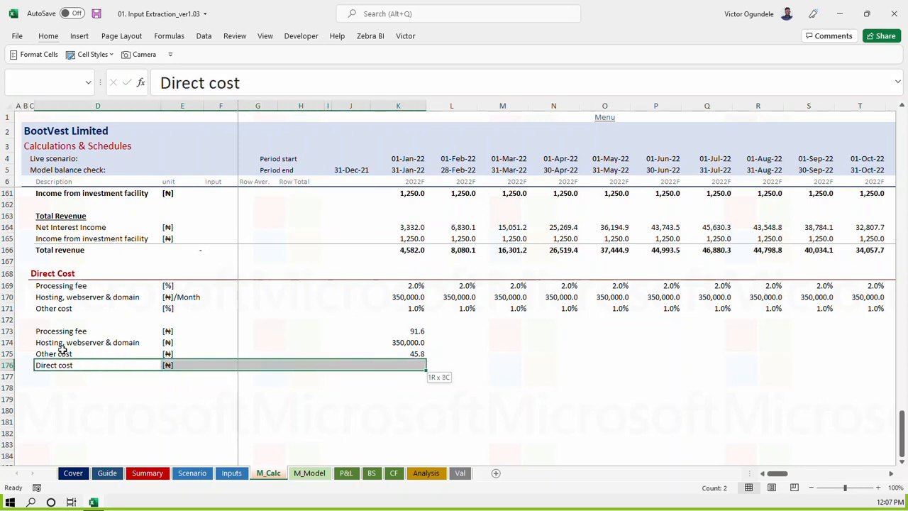
left_click(92, 54)
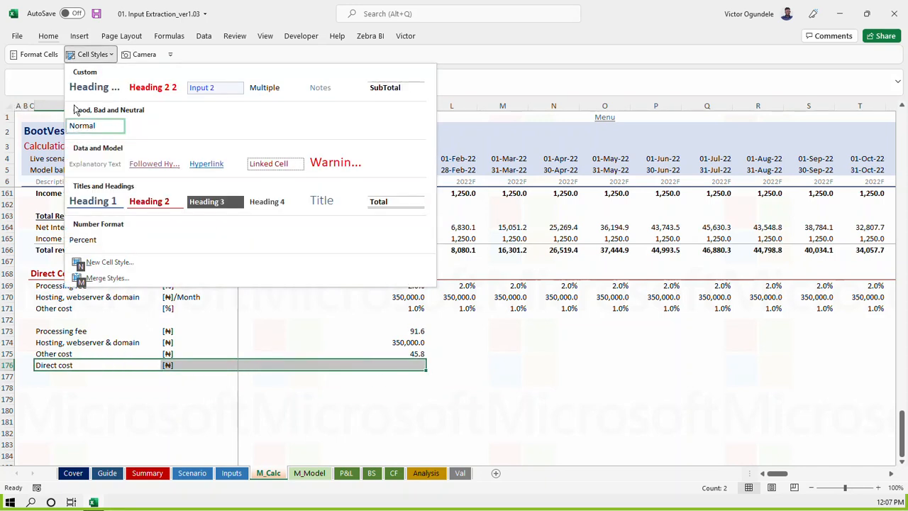
left_click(385, 88)
Sum the three January cost lines into the Direct cost total in K176 with AutoSum
key("Right")
key("Right")
key("Right")
key("Right")
key("Right")
key("Right")
key("Right")
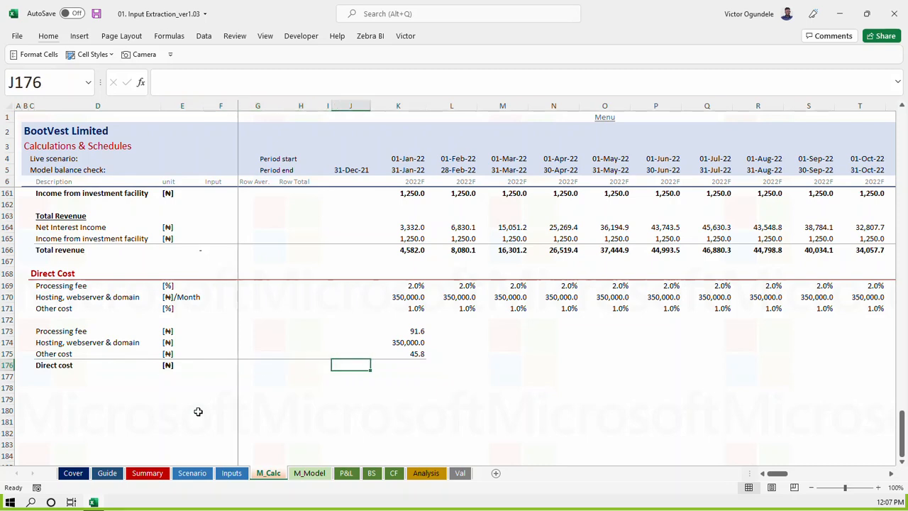
key("alt+equal")
key("Return")
Fill the January formulas in K173:K176 across all months to December 2026 in column BR, and save the workbook
key("Up")
key("Up")
key("Up")
key("Up")
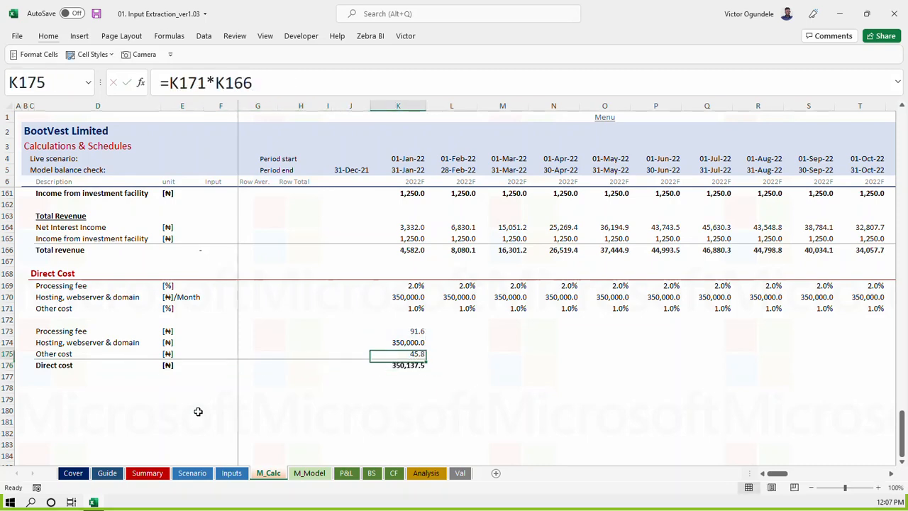
key("shift+Down")
key("shift+Down")
key("shift+Down")
key("ctrl+shift+Right")
key("ctrl+r")
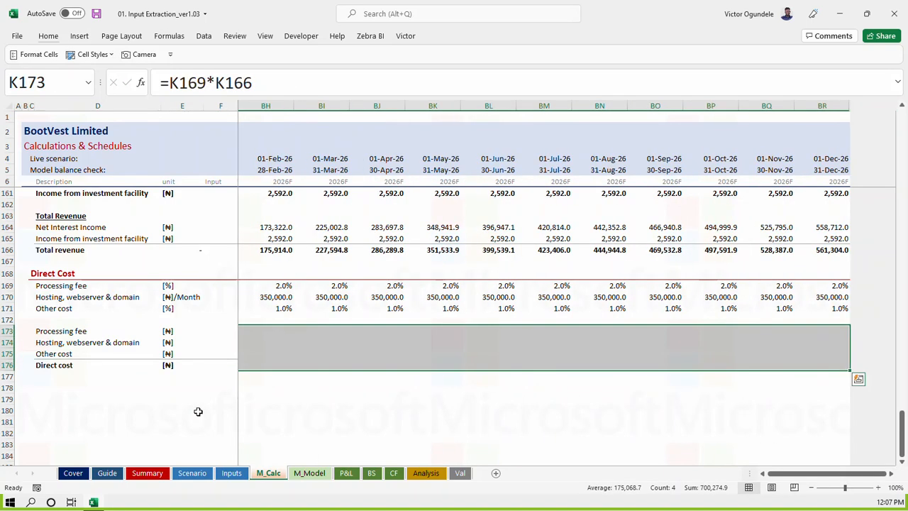
key("Left")
key("ctrl+s")
key("Right")
key("Down")
key("Down")
key("Down")
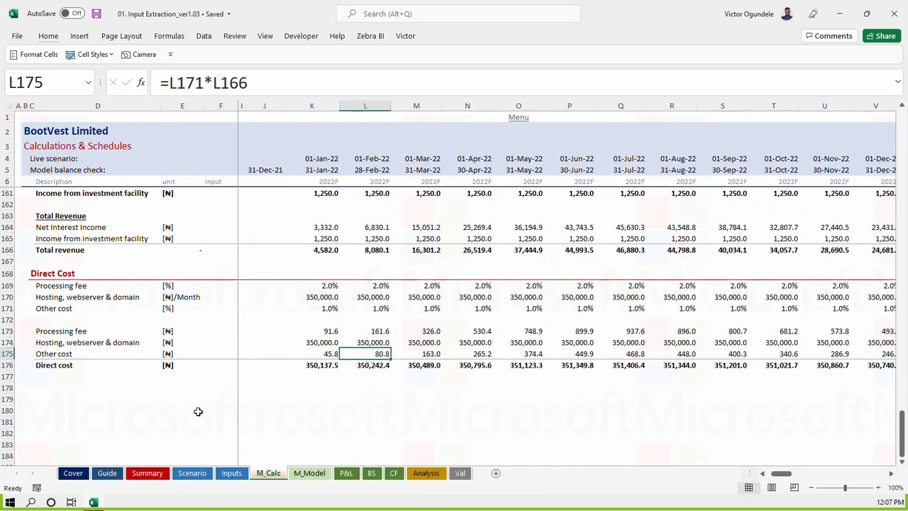
key("Left")
key("Left")
key("Left")
key("Left")
key("Left")
key("Left")
key("Left")
key("Left")
key("Down")
key("Down")
key("Down")
key("Down")
key("Down")
key("Down")
key("Down")
key("Up")
key("Up")
key("Up")
key("Up")
key("Up")
key("Up")
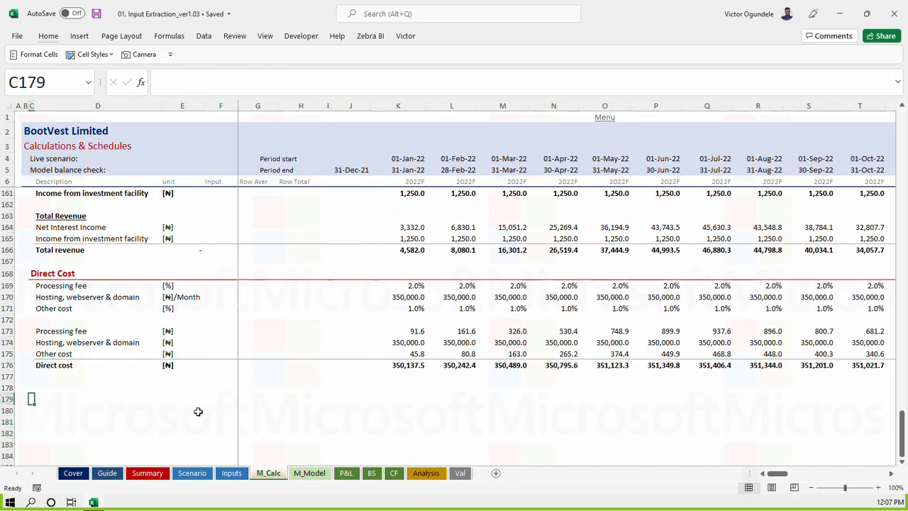
key("Down")
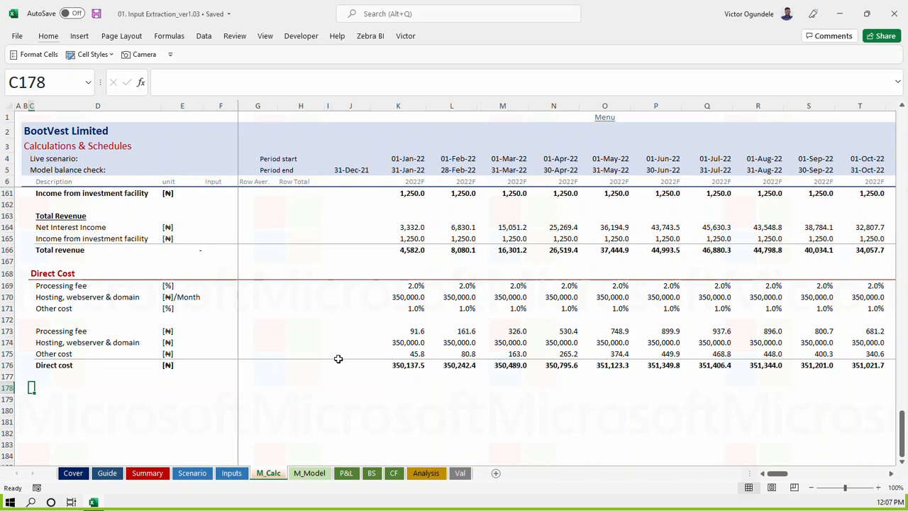
Examine the January processing fee and other cost formulas in K173 and K175, and the other cost rate lookup in K171
left_click(393, 332)
double_click(393, 332)
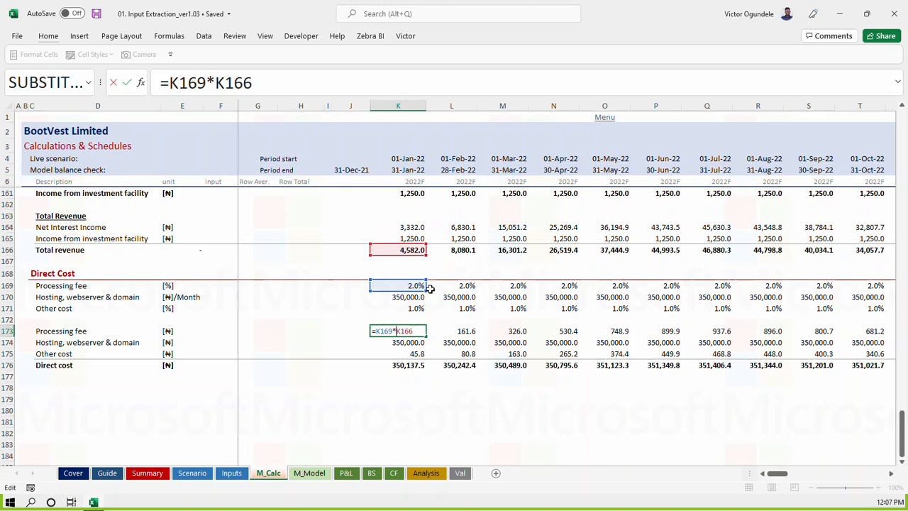
key("Escape")
double_click(413, 309)
key("Escape")
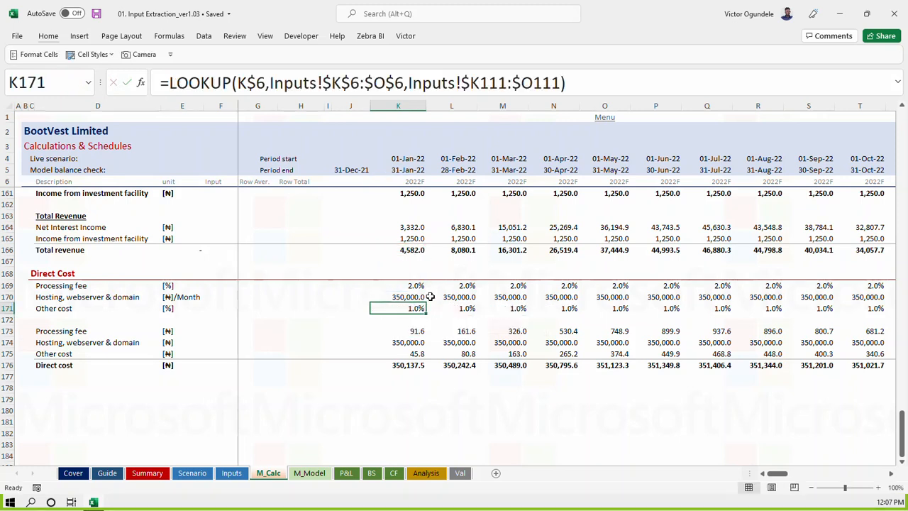
double_click(407, 354)
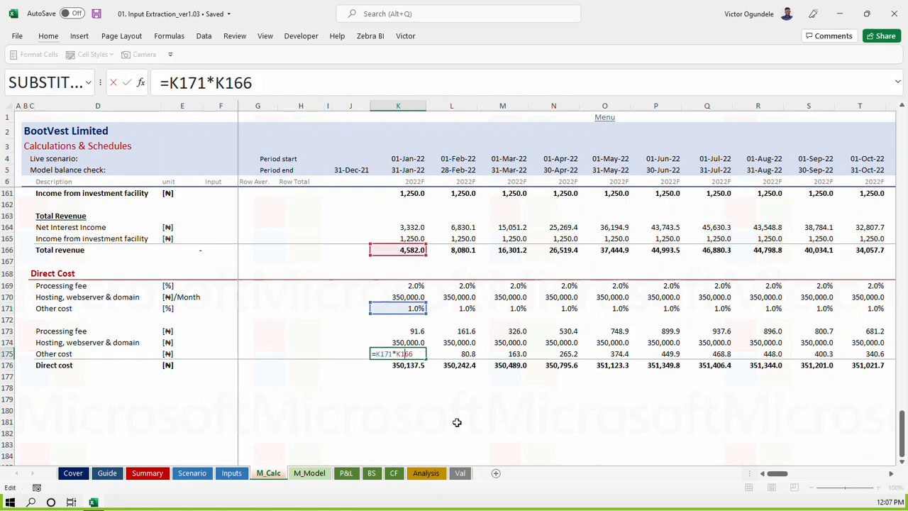
key("Escape")
key("Down")
key("Down")
key("Down")
key("Left")
key("Left")
key("Left")
key("Left")
key("Left")
key("Left")
key("Left")
key("Left")
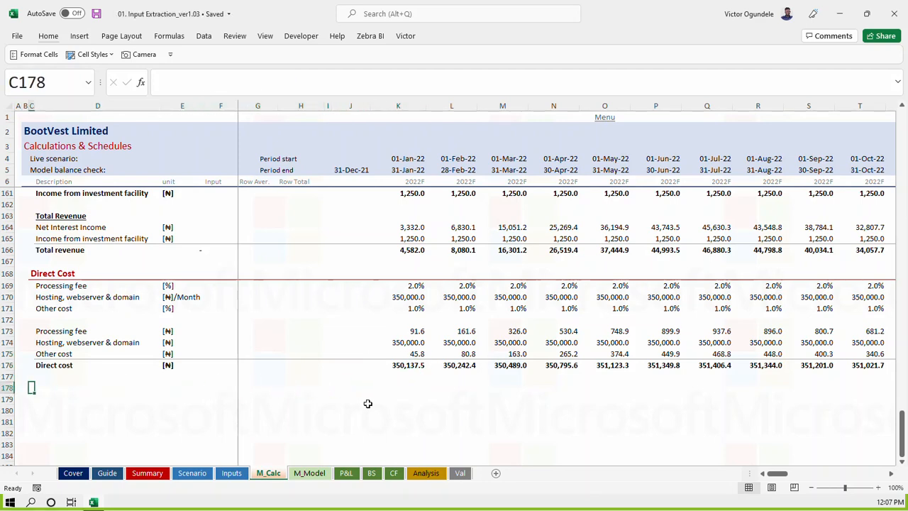
Review the staff count and monthly salary assumptions in the Salaries Schedule on the Inputs sheet
key("ctrl+Page_Up")
key("Down")
key("Down")
key("Down")
key("Down")
key("Down")
key("Down")
key("Down")
key("Down")
key("Down")
key("Down")
key("Down")
key("Down")
key("Down")
key("Down")
key("Down")
key("Down")
key("Down")
key("Down")
key("Down")
key("Down")
key("Down")
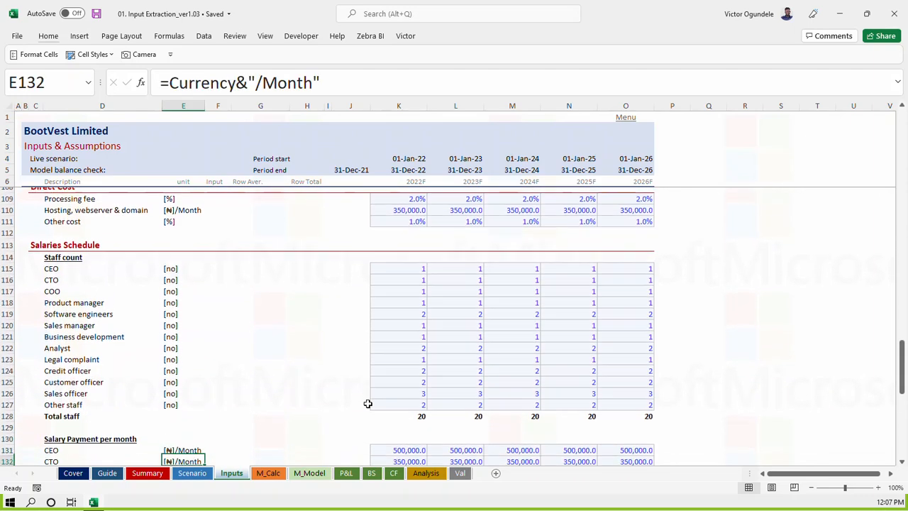
key("Down")
key("Down")
key("Down")
key("Up")
key("Up")
key("Up")
key("Up")
key("Up")
key("Up")
key("Up")
key("Up")
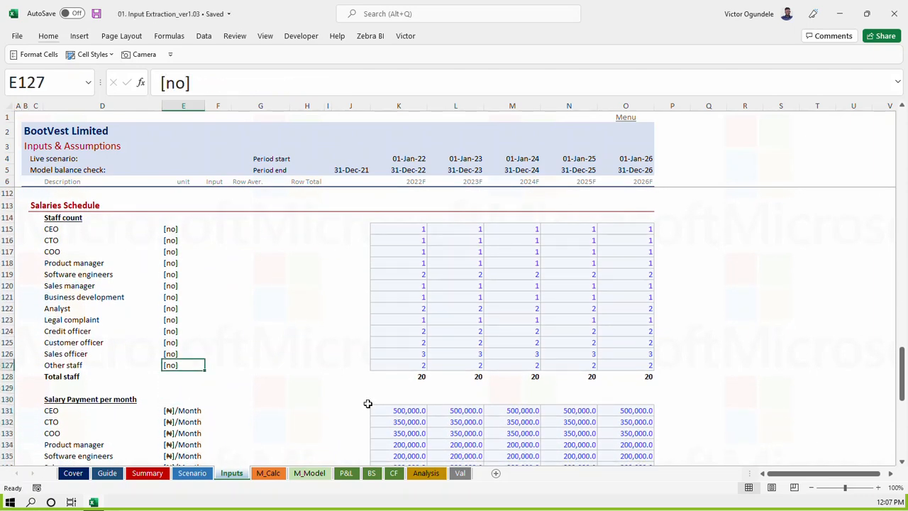
Return to the M_Calc sheet and examine the January to April total revenue figures in K166:N166
key("ctrl+Page_Down")
key("Left")
key("Right")
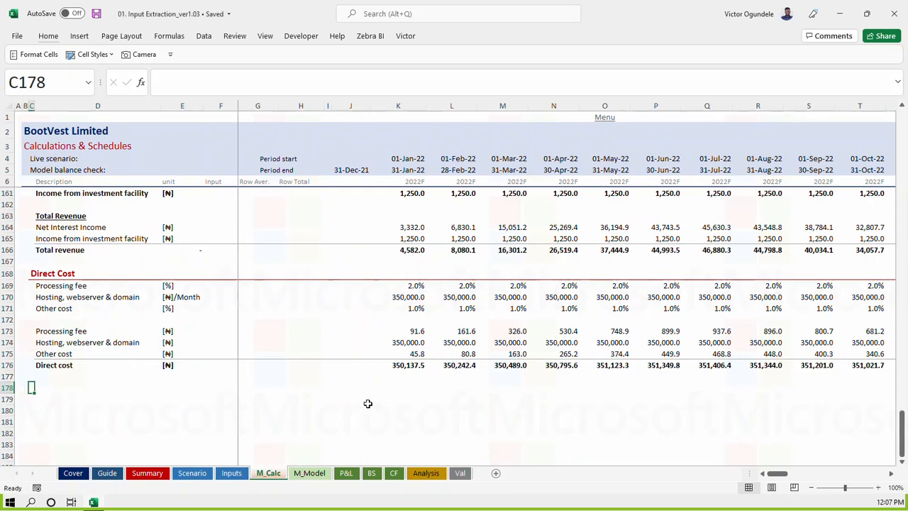
left_click(398, 254)
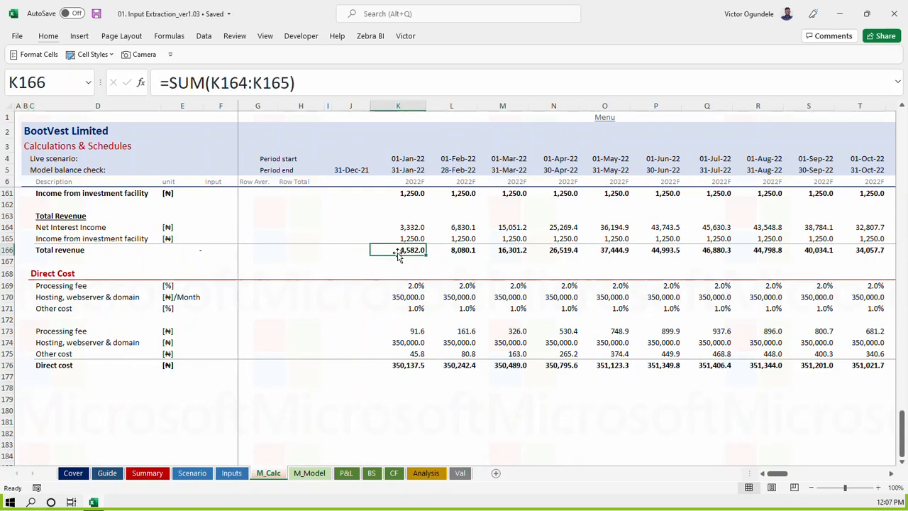
left_click_drag(401, 249, 548, 250)
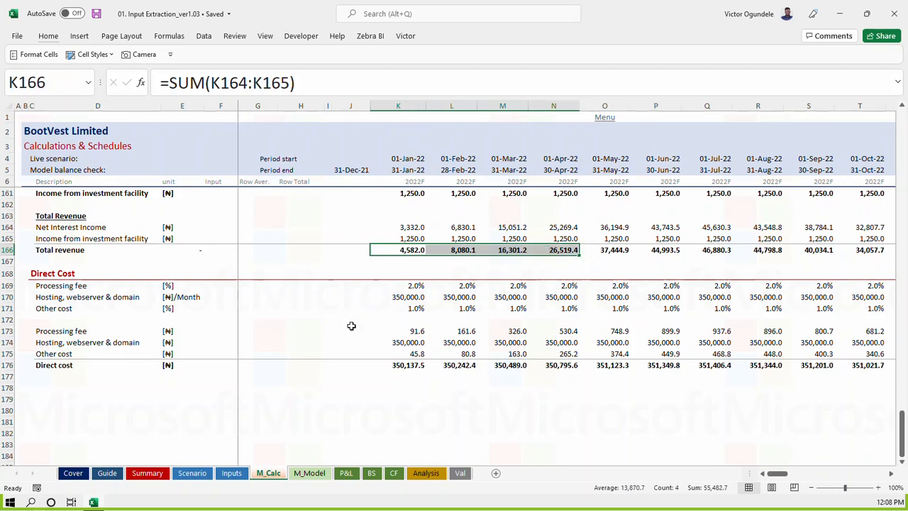
left_click(403, 269)
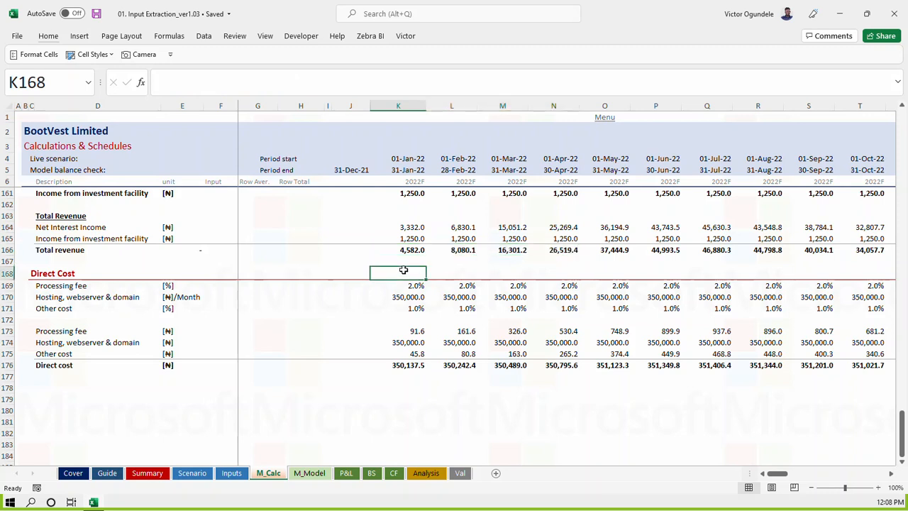
left_click(437, 271)
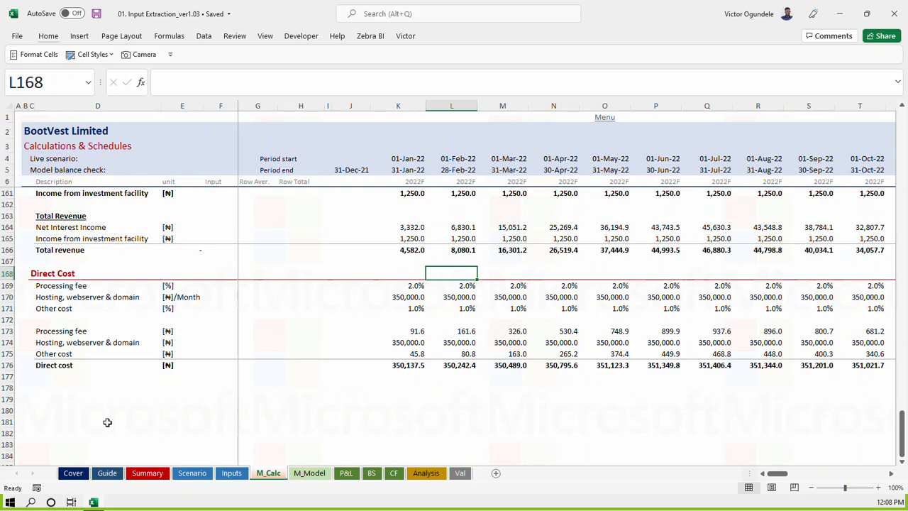
Copy the Direct Cost heading row 168 and paste it into row 178
left_click(44, 395)
key("Left")
key("ctrl+Up")
key("shift+space")
key("ctrl+c")
key("Down")
key("Down")
key("Down")
key("Down")
key("Down")
key("Down")
key("Down")
key("Down")
key("Down")
key("Down")
key("Down")
key("Down")
key("Up")
key("Up")
key("ctrl+v")
key("Right")
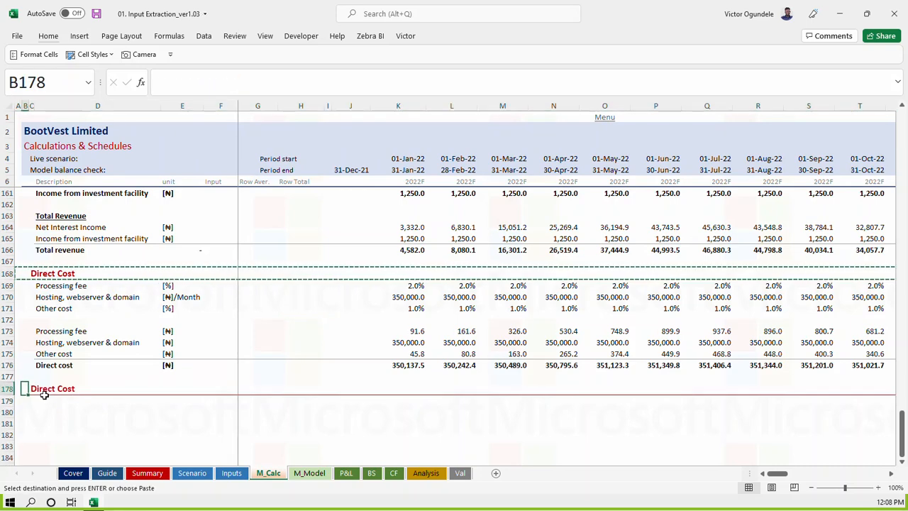
Rename the copied section heading in C178 as "Salaries" and save the workbook
key("Right")
key("Escape")
type("Salaries")
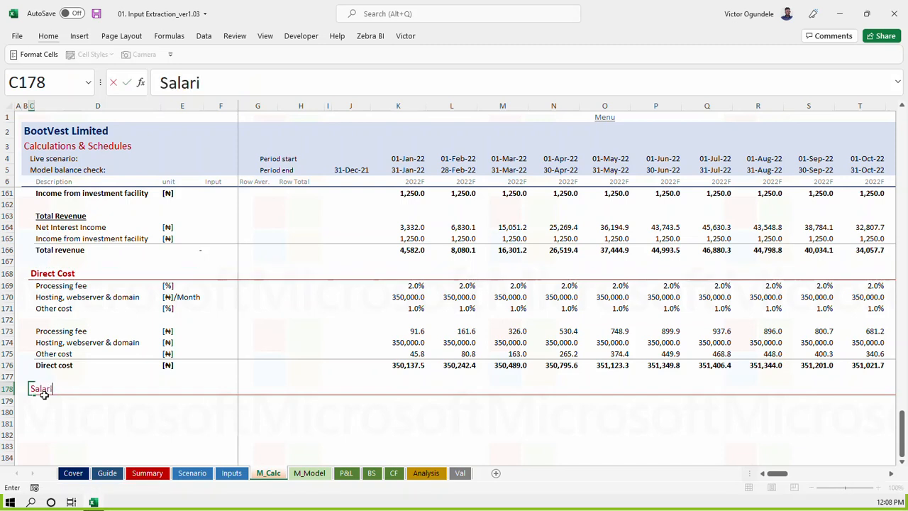
key("Return")
key("ctrl+s")
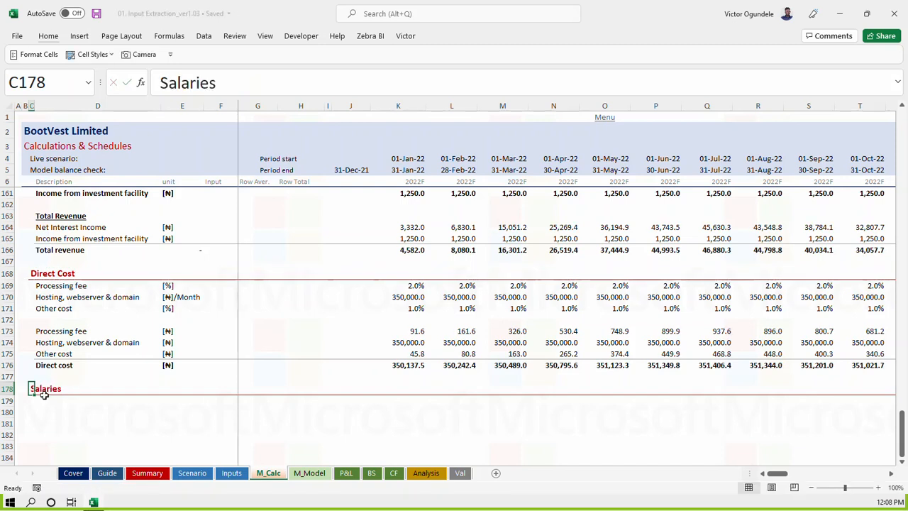
key("Down")
key("Down")
key("Down")
key("Down")
key("Down")
key("Down")
key("Down")
key("Down")
key("Down")
key("Down")
key("Down")
key("Down")
key("Down")
key("Down")
key("Up")
key("Up")
key("Up")
key("Up")
key("Up")
key("Up")
key("Up")
key("Up")
key("Up")
key("Up")
key("Up")
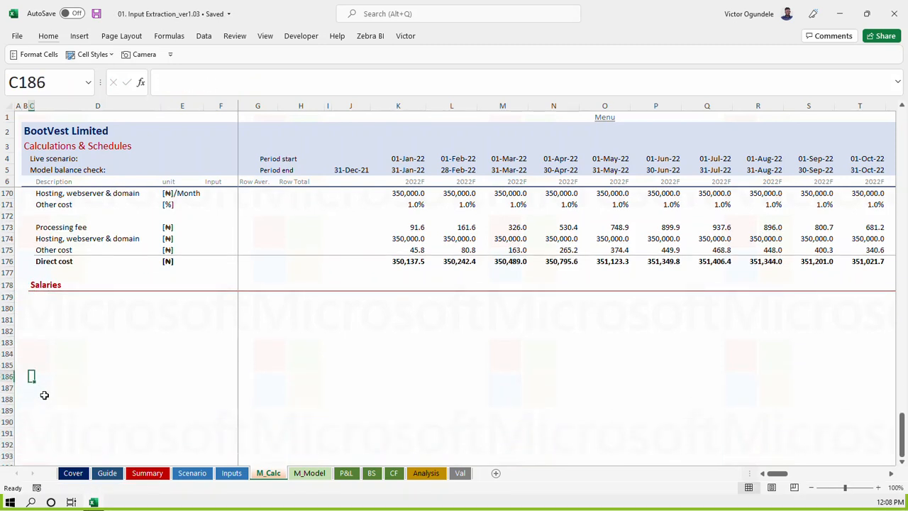
key("Up")
key("Up")
key("Right")
key("Up")
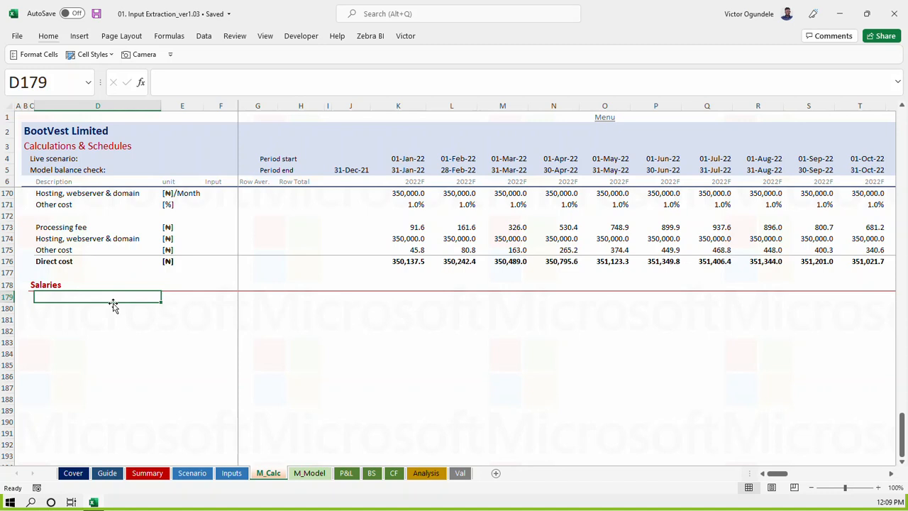
On the Inputs sheet, group rows 9 to 36 under the General & Macro-Economic Assumptions heading
left_click(232, 473)
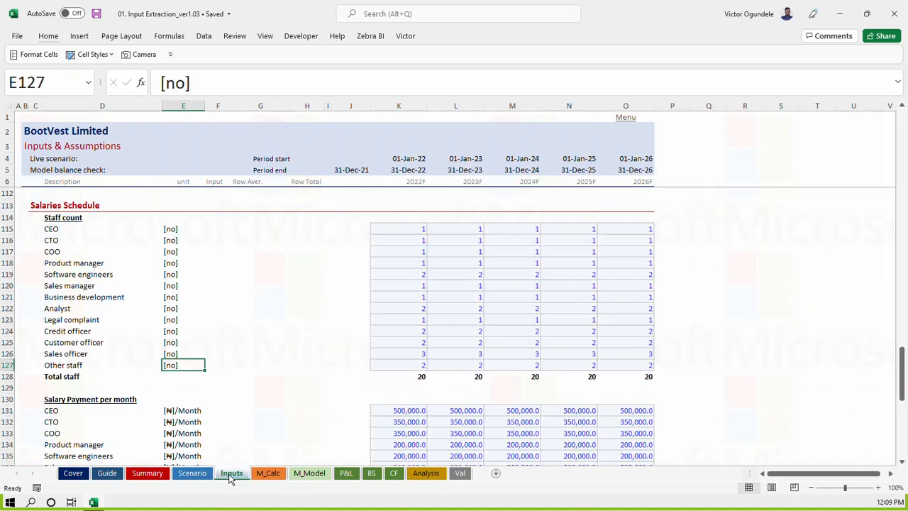
left_click(66, 288)
key("ctrl+Home")
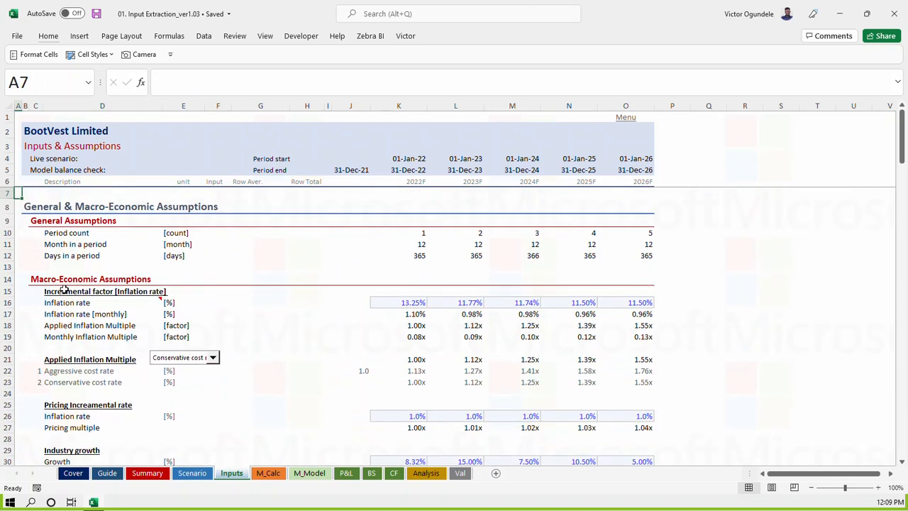
left_click_drag(18, 105, 39, 105)
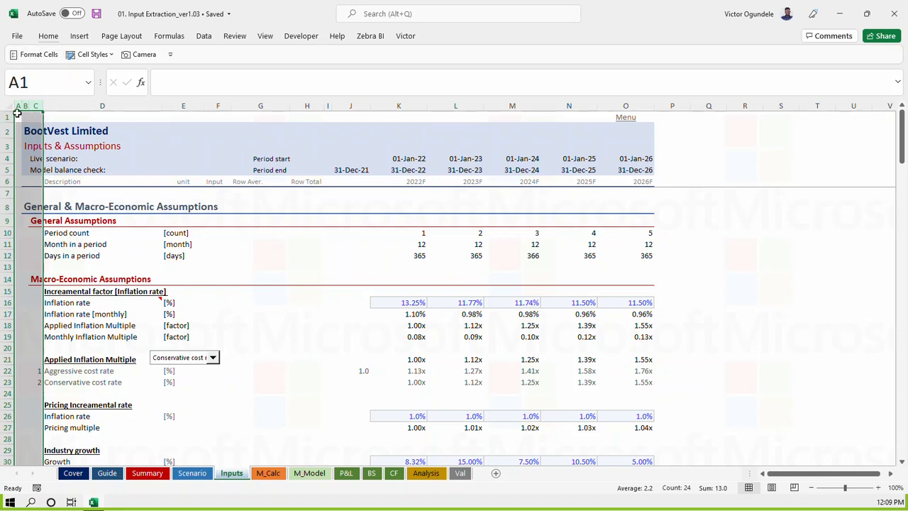
left_click(25, 221)
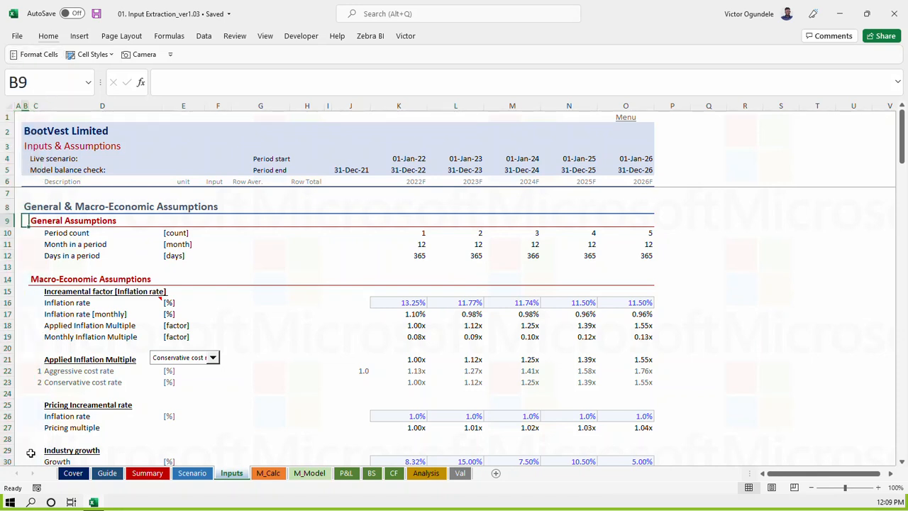
left_click_drag(31, 453, 29, 409)
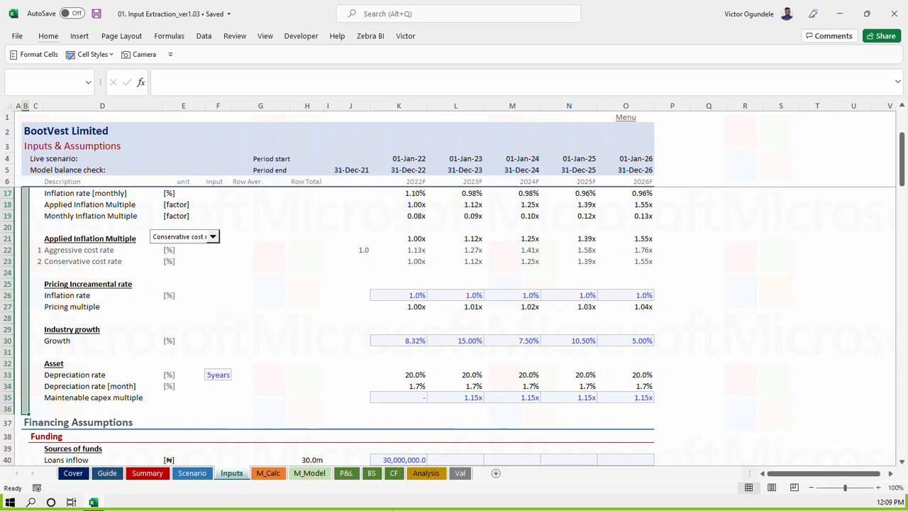
left_click(202, 38)
left_click(201, 41)
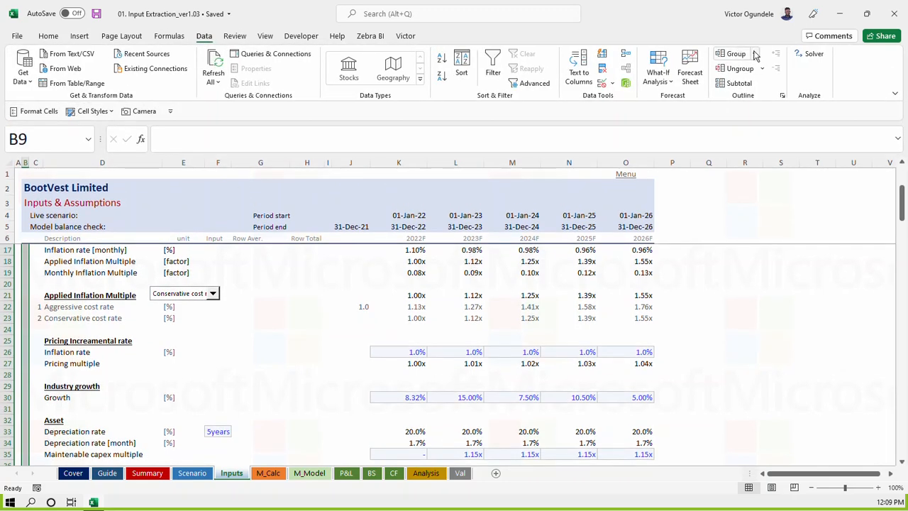
left_click(734, 54)
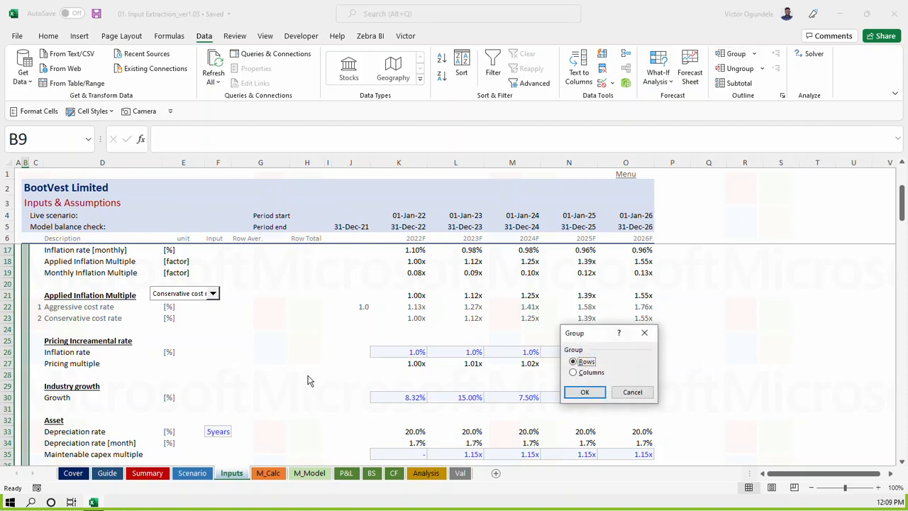
left_click_drag(596, 333, 285, 218)
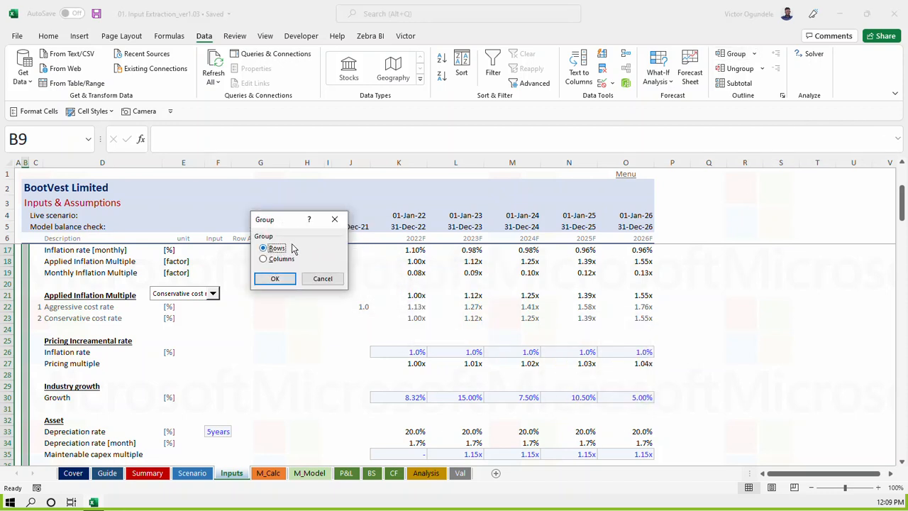
left_click(277, 279)
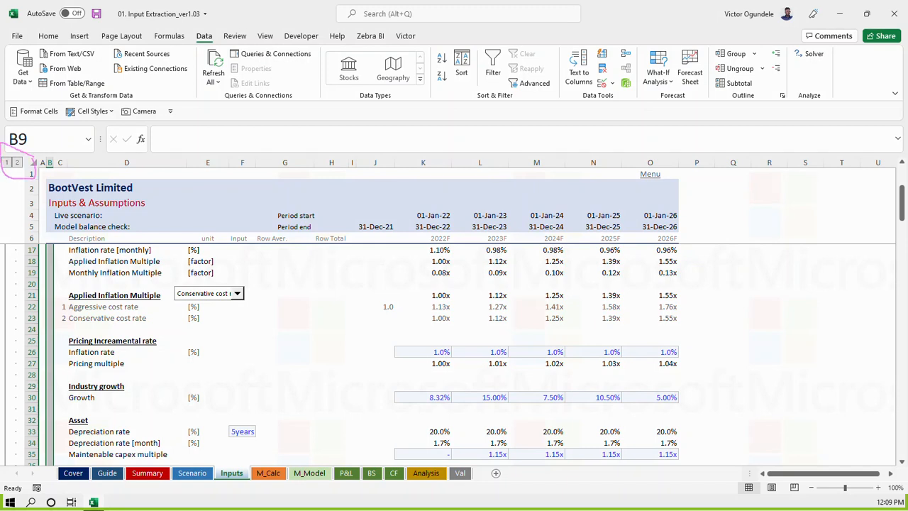
Collapse the Inputs sheet's row outline to level 1, hiding the General & Macro-Economic Assumptions details
left_click(62, 272)
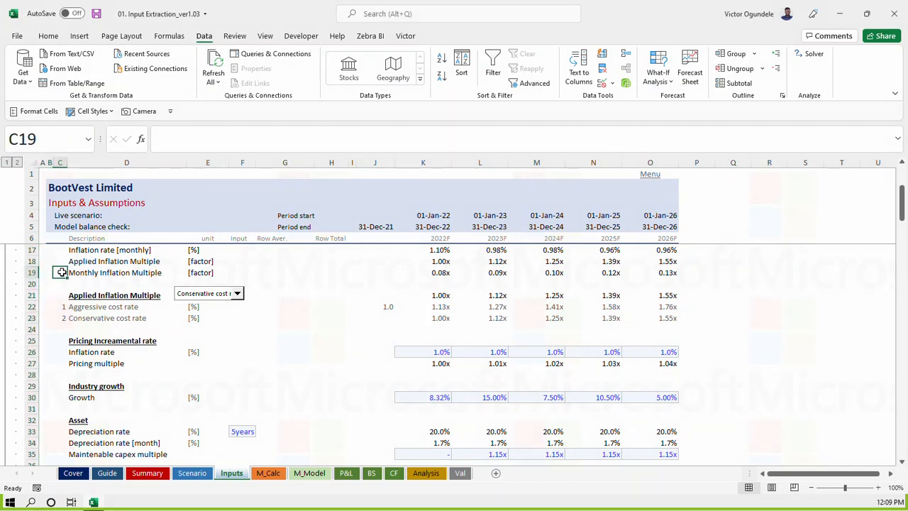
key("Up")
key("Up")
key("Up")
key("Up")
key("Up")
key("Up")
key("Up")
key("Up")
key("Up")
key("Up")
key("Up")
key("Up")
key("Up")
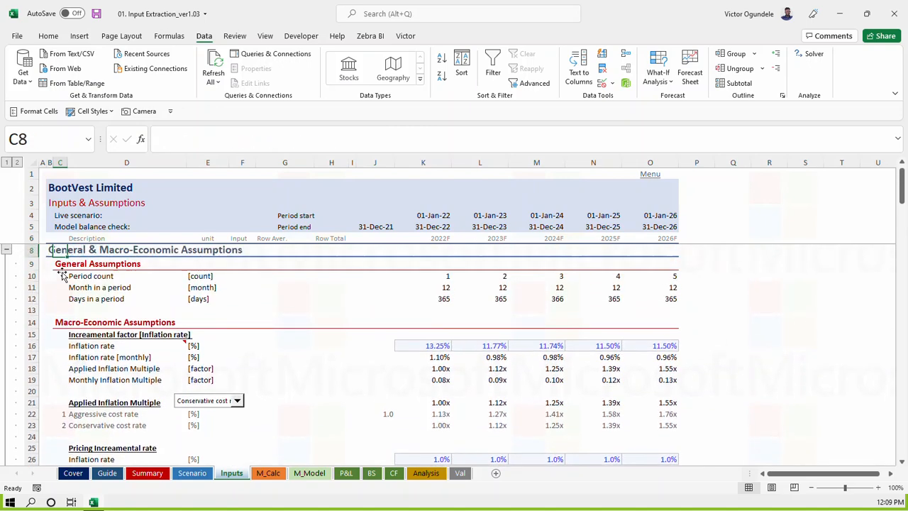
key("Down")
key("Left")
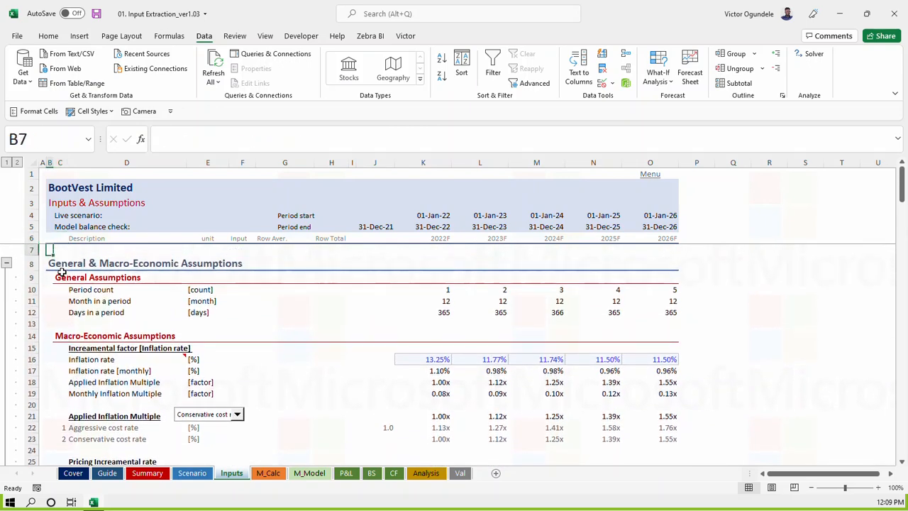
left_click(6, 163)
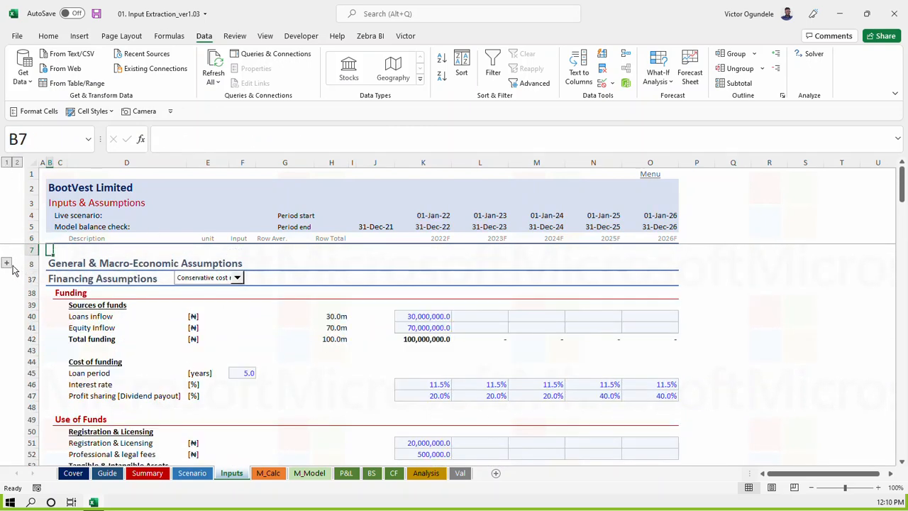
Group rows 38 to 64 under Financing Assumptions and collapse the outline to level 1
left_click(51, 265)
mouse_move(48, 292)
left_mouse_down()
mouse_move(49, 458)
mouse_move(46, 290)
left_mouse_up()
key("shift+alt+Right")
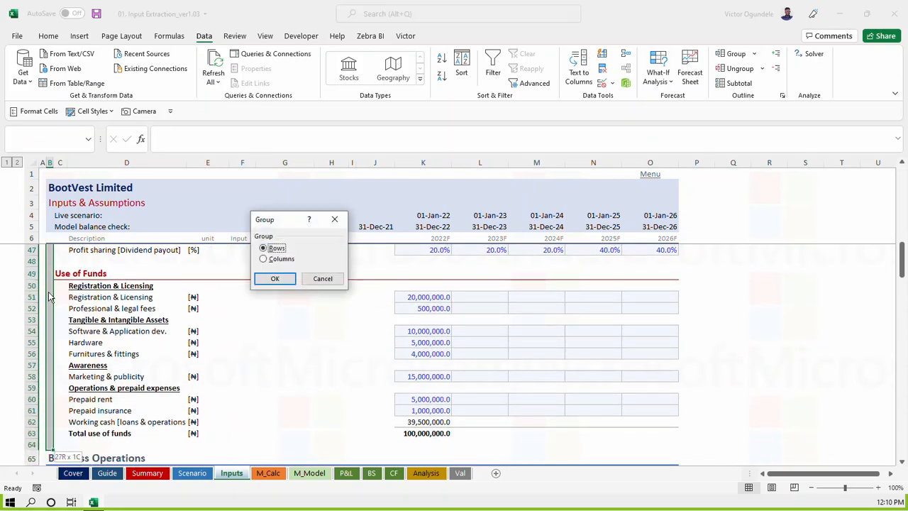
key("Return")
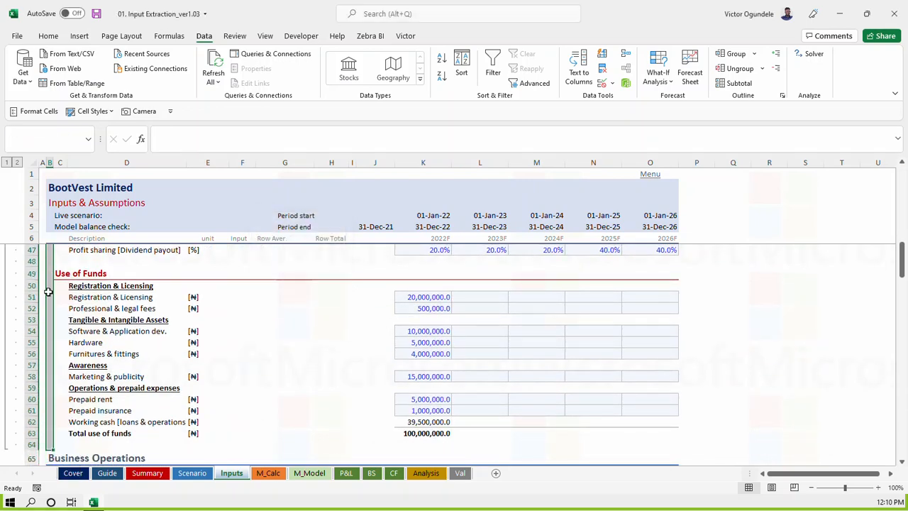
left_click(7, 162)
scroll(127, 327, "up", 1)
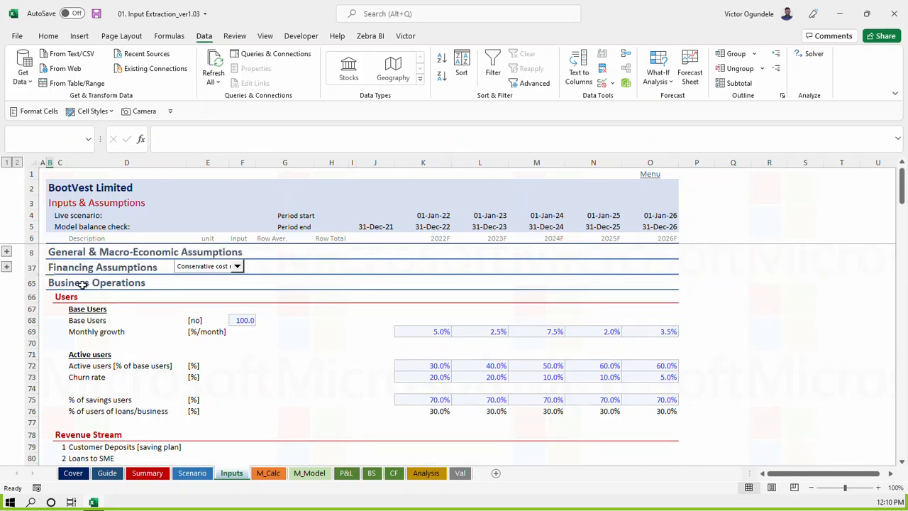
Group rows 66 to 163 under the Business Operations heading
scroll(82, 285, "down", 1)
scroll(82, 285, "up", 1)
left_click_drag(49, 308, 49, 462)
scroll(49, 308, "down", 5)
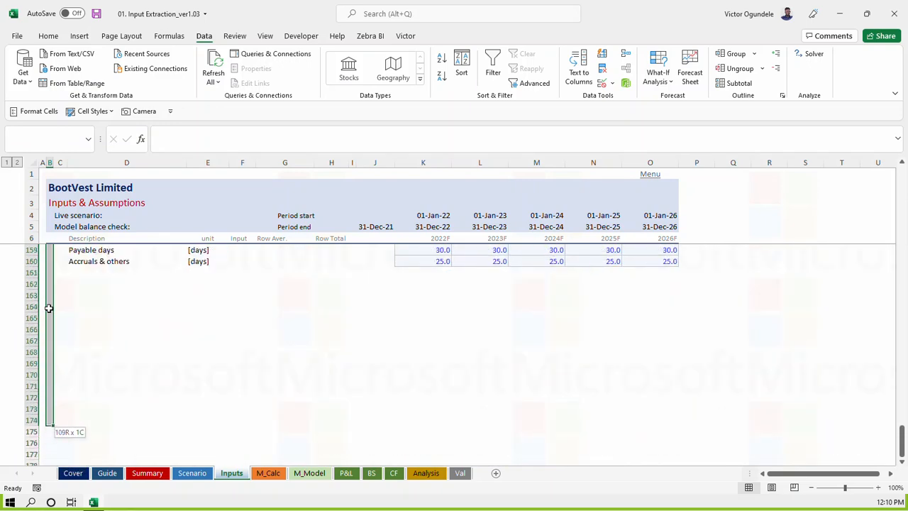
left_click_drag(49, 308, 47, 304)
key("shift+alt+Right")
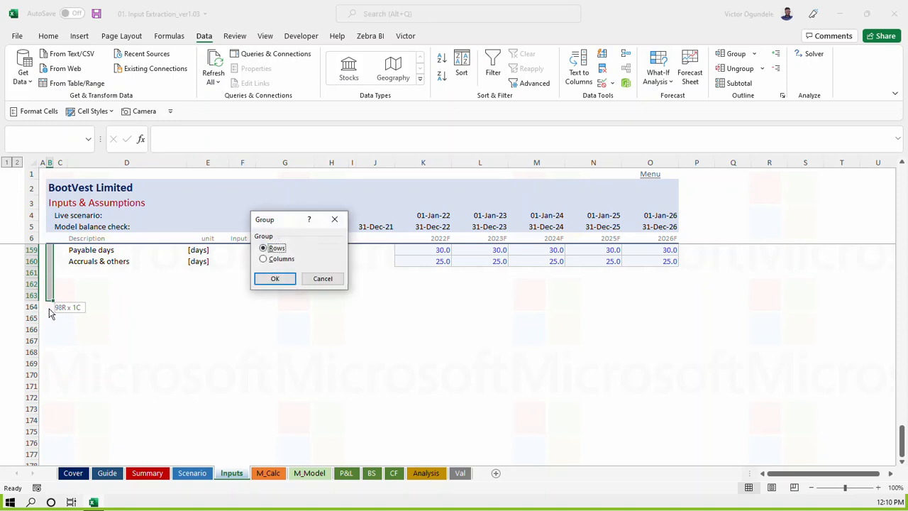
key("Return")
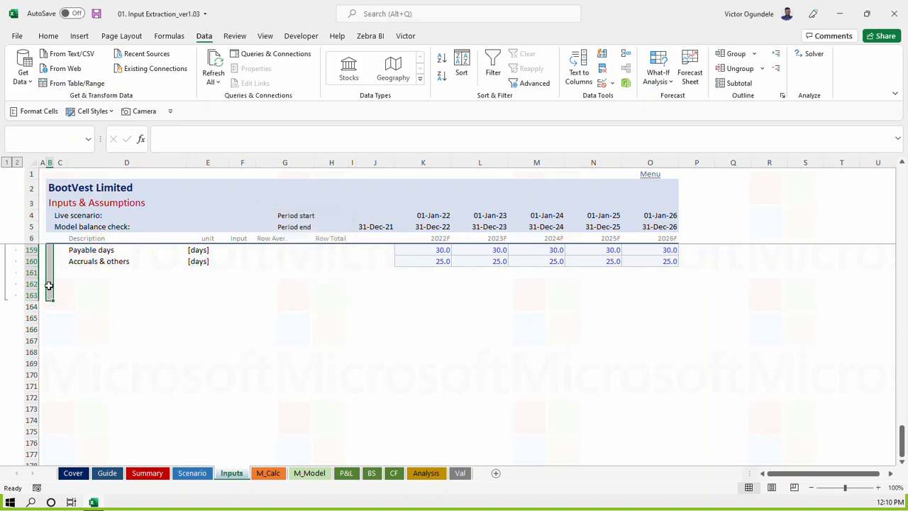
Collapse the Inputs sheet's outline to its three section headings, including Business Operations, and minimise the ribbon
left_click(8, 164)
left_click(112, 414)
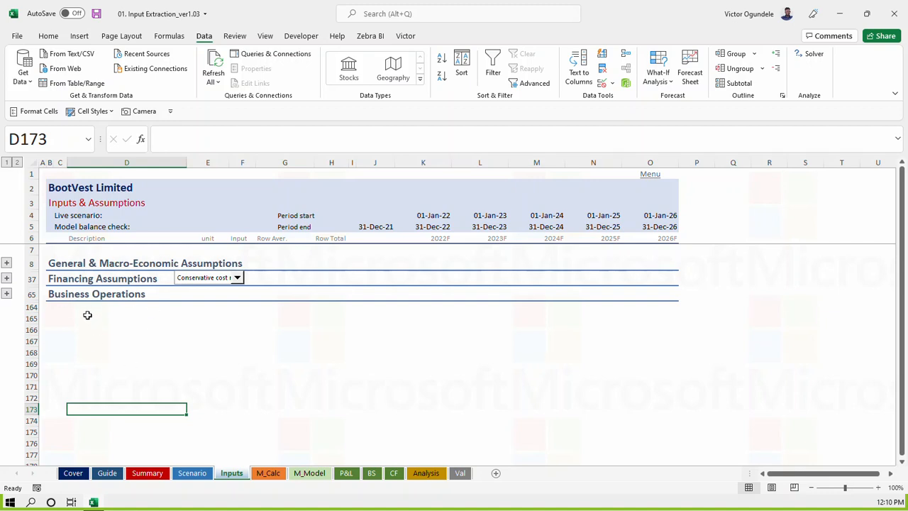
left_click(6, 294)
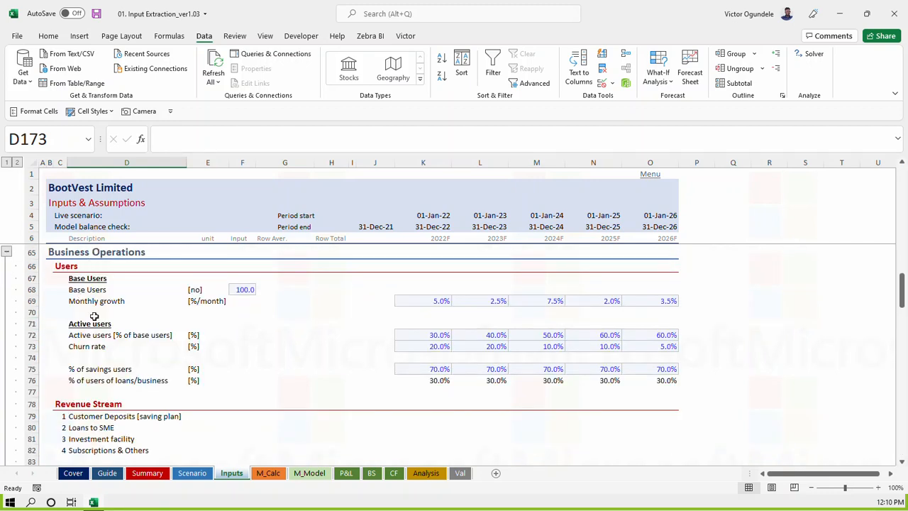
scroll(92, 316, "up", 1)
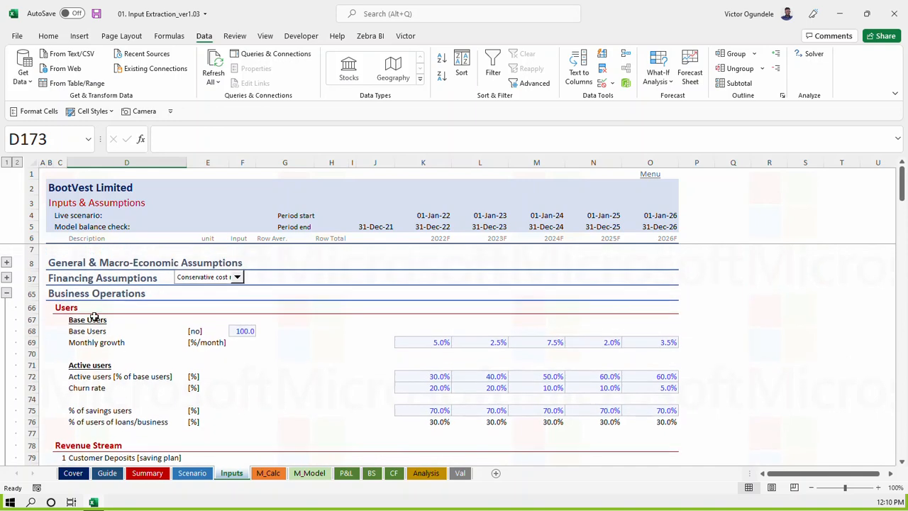
left_click(48, 36)
double_click(48, 36)
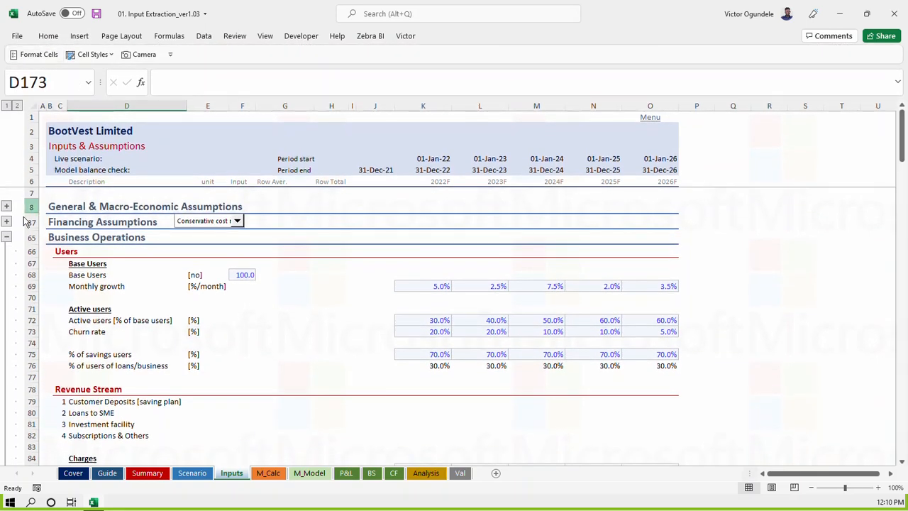
left_click(6, 238)
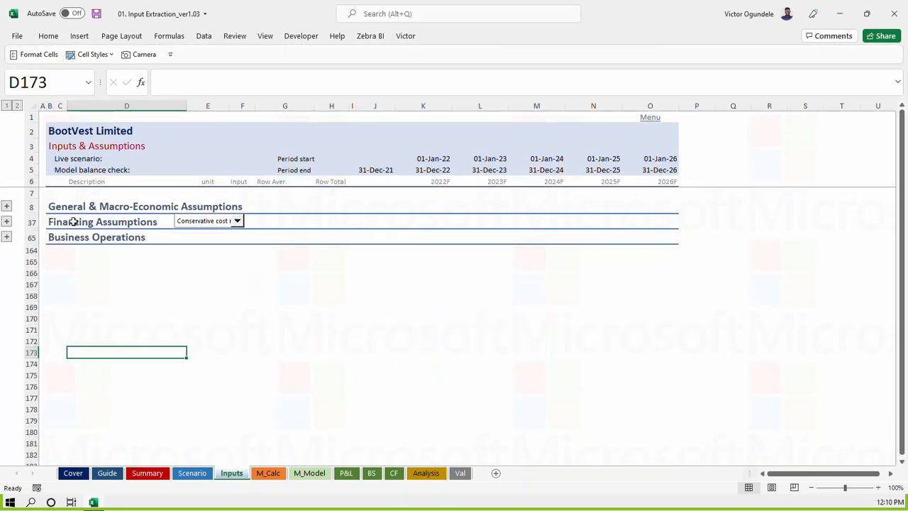
Expand General & Macro-Economic Assumptions and group rows 10 to 13 under the General Assumptions subheading
left_click(6, 206)
left_click_drag(61, 222, 61, 256)
key("shift+alt+Right")
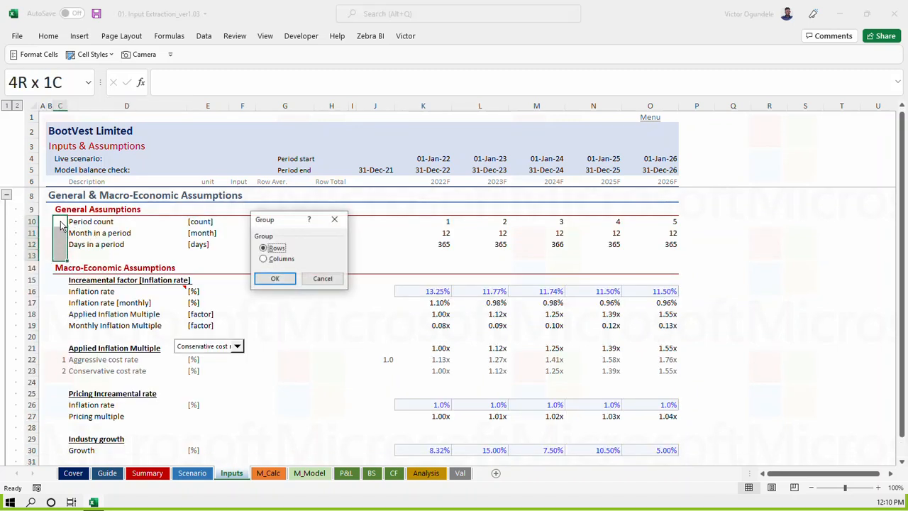
key("Return")
Group rows 15 to 36 under the Macro-Economic Assumptions subheading and set the row outline to level 2
key("Down")
key("Down")
key("Down")
key("Down")
key("Down")
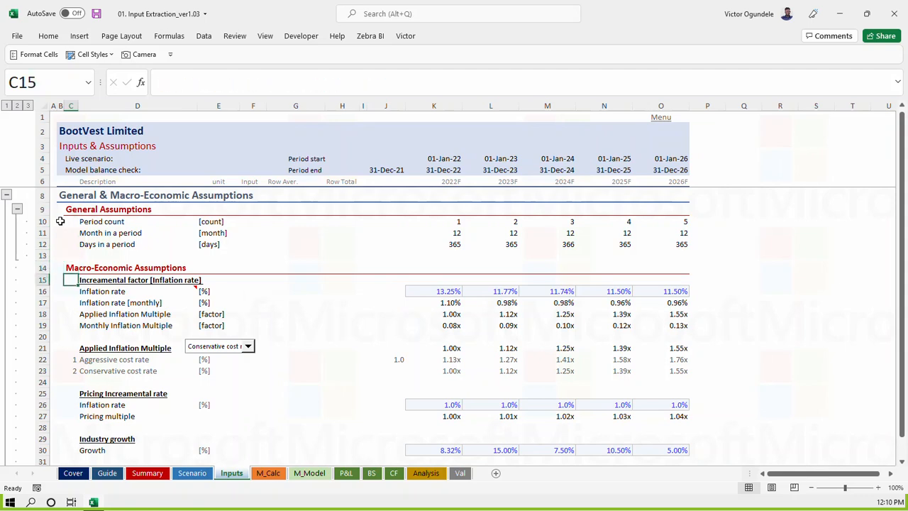
key("shift+Down")
key("shift+Down")
key("shift+Down")
key("shift+Down")
key("shift+Down")
key("shift+Down")
key("shift+Down")
key("shift+Down")
key("shift+Down")
key("shift+Down")
key("shift+Down")
key("shift+Down")
key("shift+Down")
key("shift+Down")
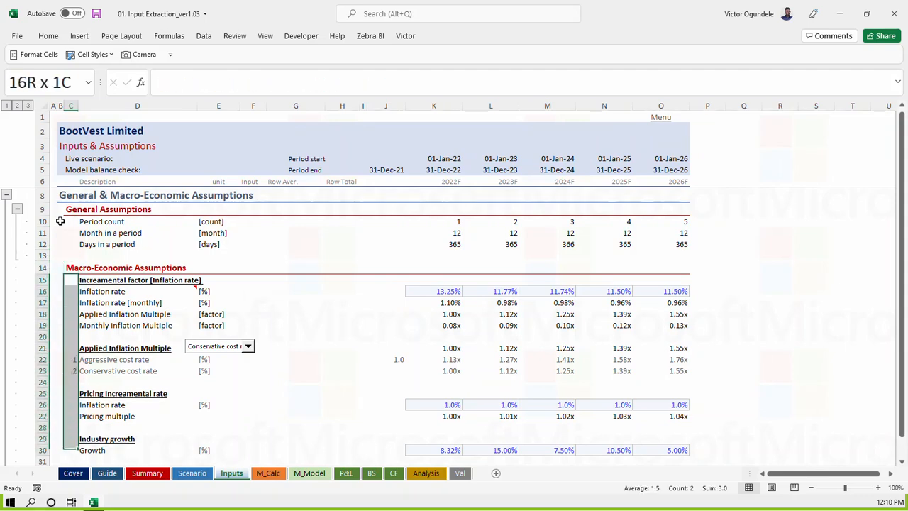
key("shift+Down")
key("shift+Down")
key("shift+Down")
key("shift+Down")
key("shift+Down")
key("shift+Down")
key("shift+Down")
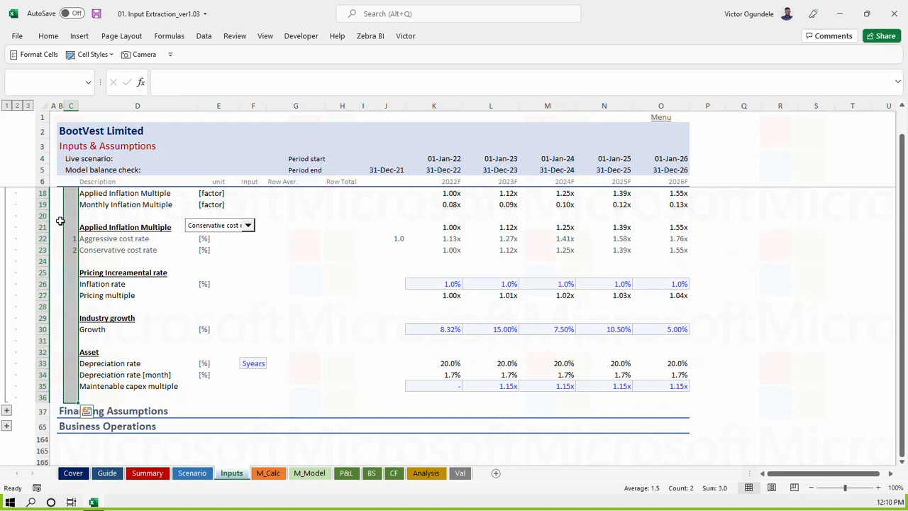
key("alt+shift+Right")
key("Return")
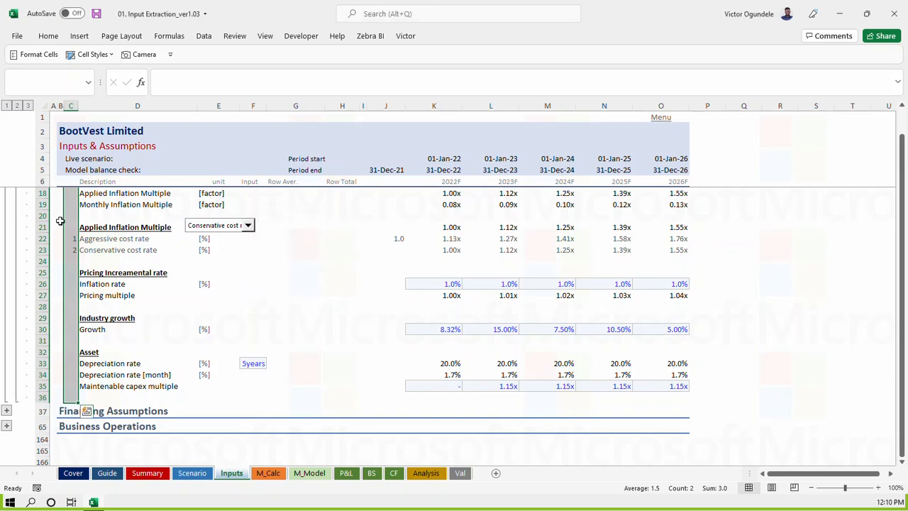
left_click(17, 105)
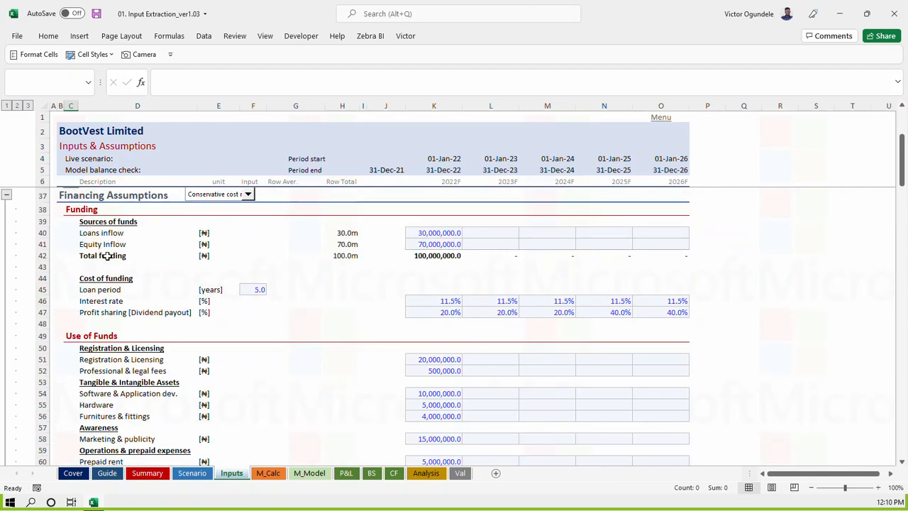
Group rows 39 to 48 under the Funding subheading of Financing Assumptions
left_click(67, 274)
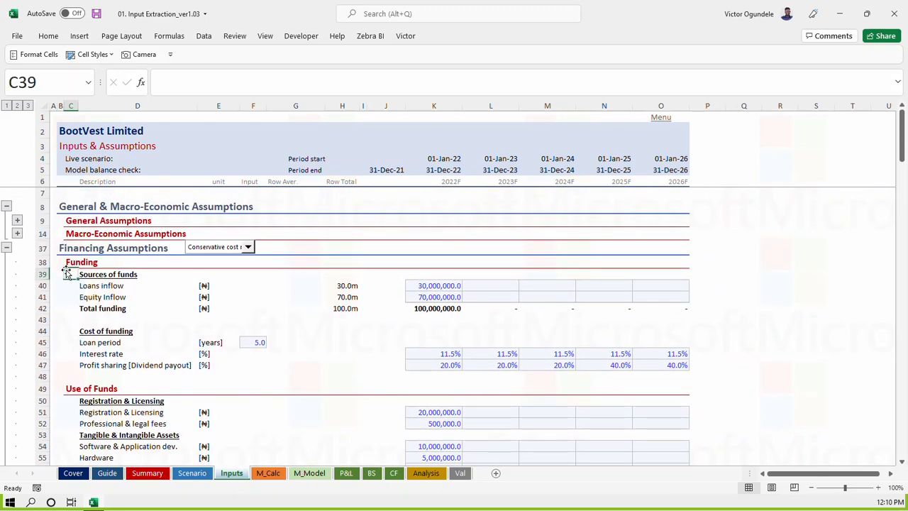
key("ctrl+shift+Down")
key("shift+Up")
key("alt+shift+Right")
key("Return")
Group rows 50 to 64 under the Use of Funds subheading, leaving out the Business Operations heading row
key("ctrl+Down")
key("Down")
key("ctrl+shift+Down")
key("shift+Up")
key("alt+shift+Right")
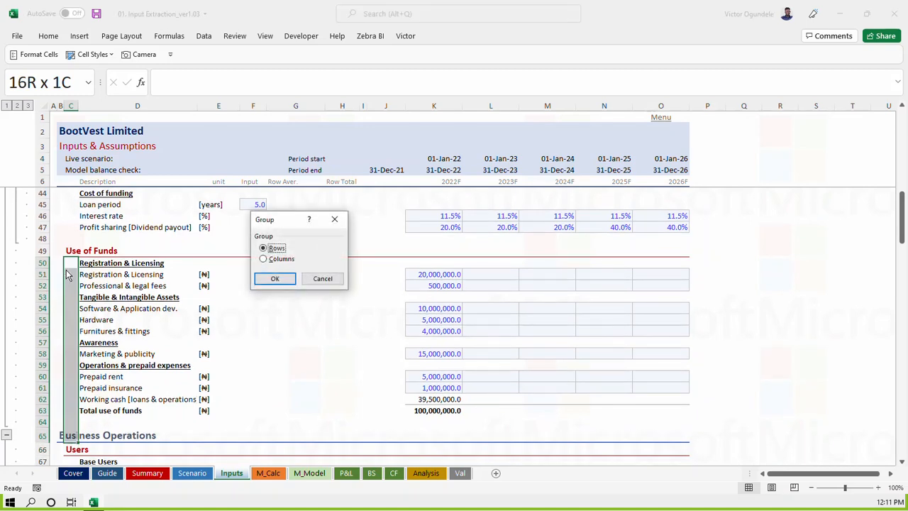
key("Return")
key("shift+Up")
key("alt+shift+Right")
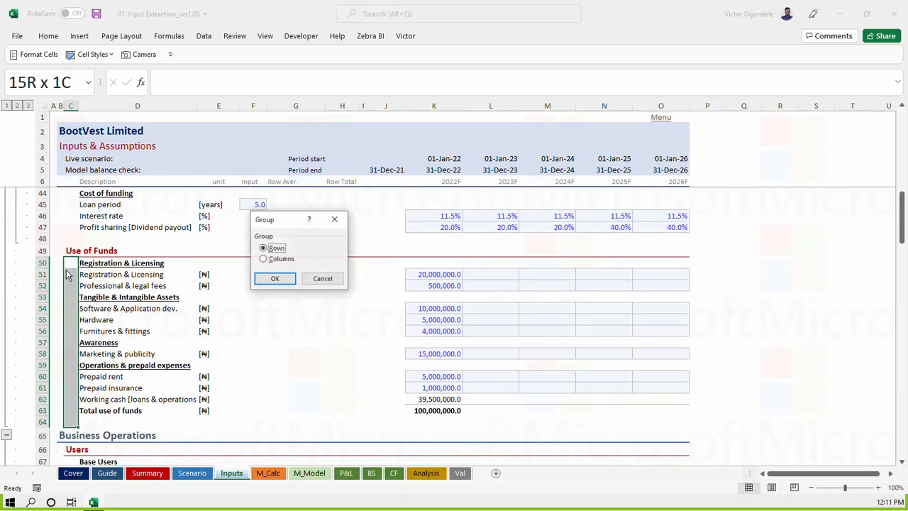
key("Return")
Group rows 67 to 77 under the Users subheading of Business Operations
key("ctrl+Down")
key("Down")
key("ctrl+shift+Down")
key("shift+Up")
key("alt+shift+Right")
key("Return")
Group rows 79 to 88 under the Revenue Stream subheading
key("ctrl+Down")
key("ctrl+shift+Down")
key("shift+Down")
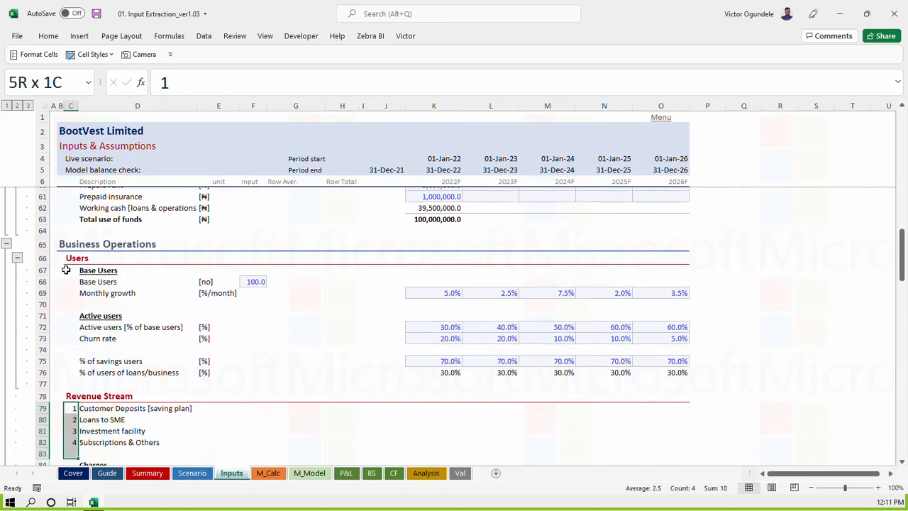
key("ctrl+shift+Down")
key("shift+Up")
key("shift+Up")
key("shift+Up")
key("shift+Up")
key("shift+Up")
key("shift+Up")
key("shift+Up")
key("shift+Up")
key("shift+Up")
key("shift+Up")
key("shift+Up")
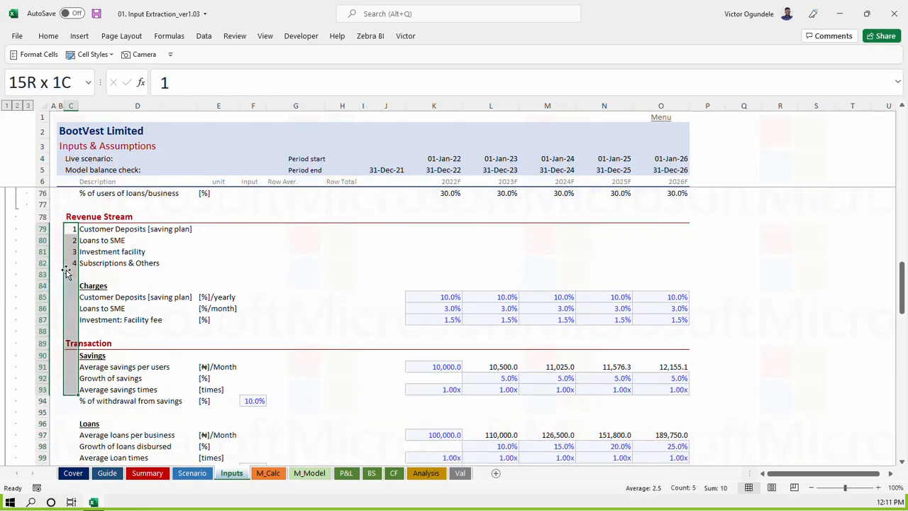
key("alt+shift+Right")
key("Return")
Group rows 90 to 107, covering savings, loans and investment facility, under the Transaction subheading
key("Down")
key("Down")
key("Down")
key("Down")
key("Down")
key("Down")
key("Down")
key("Down")
key("Down")
key("Down")
key("Down")
key("Down")
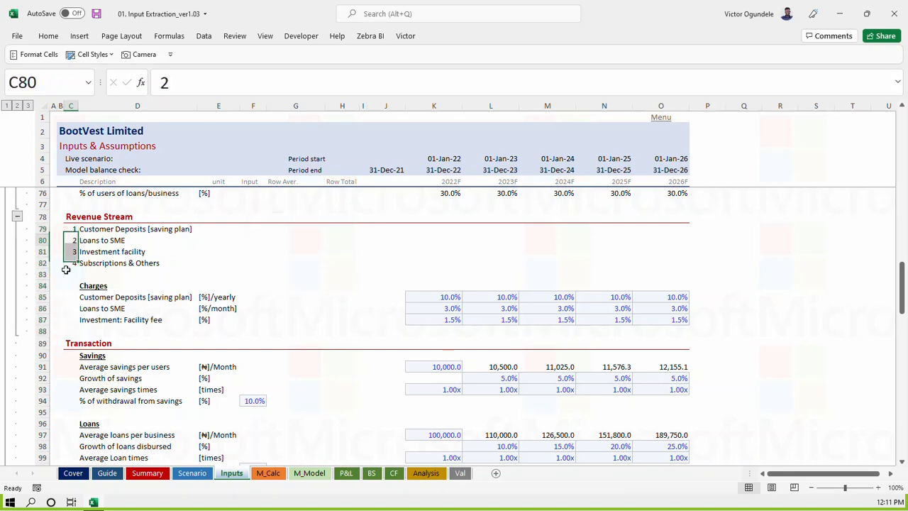
key("Up")
key("Up")
key("Down")
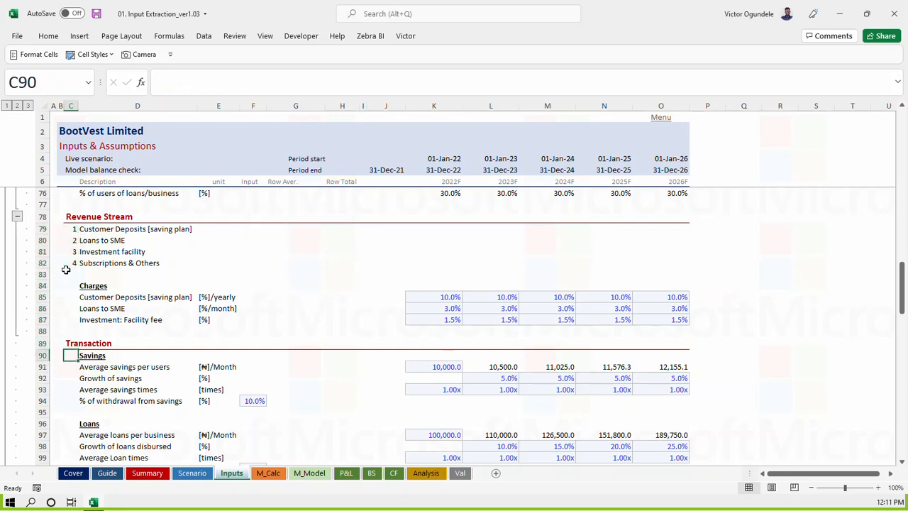
key("shift+Down")
key("shift+Down")
key("shift+Down")
key("shift+Down")
key("shift+Down")
key("shift+Down")
key("shift+Down")
key("shift+Down")
key("shift+Down")
key("shift+Down")
key("shift+Down")
key("shift+Down")
key("shift+Down")
key("shift+Down")
key("shift+Down")
key("shift+Down")
key("shift+Down")
key("shift+Down")
key("shift+Up")
key("alt+shift+Right")
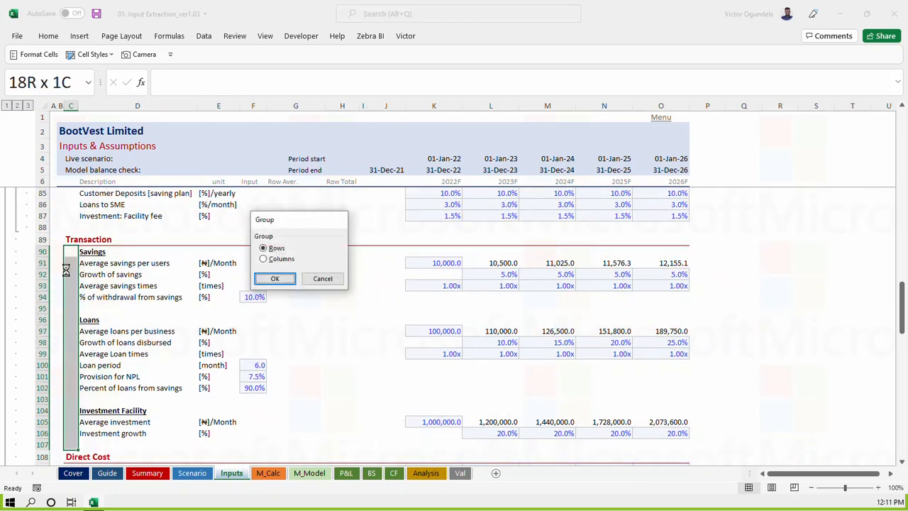
key("Return")
Group rows 109 to 112 under the Direct Cost subheading
key("Down")
key("Down")
key("Down")
key("Down")
key("Down")
key("Down")
key("Down")
key("Down")
key("Down")
key("Down")
key("Down")
key("Down")
key("Down")
key("Down")
key("Down")
key("Down")
key("Down")
key("Down")
key("Down")
key("shift+Down")
key("shift+Down")
key("shift+Down")
key("alt+shift+Right")
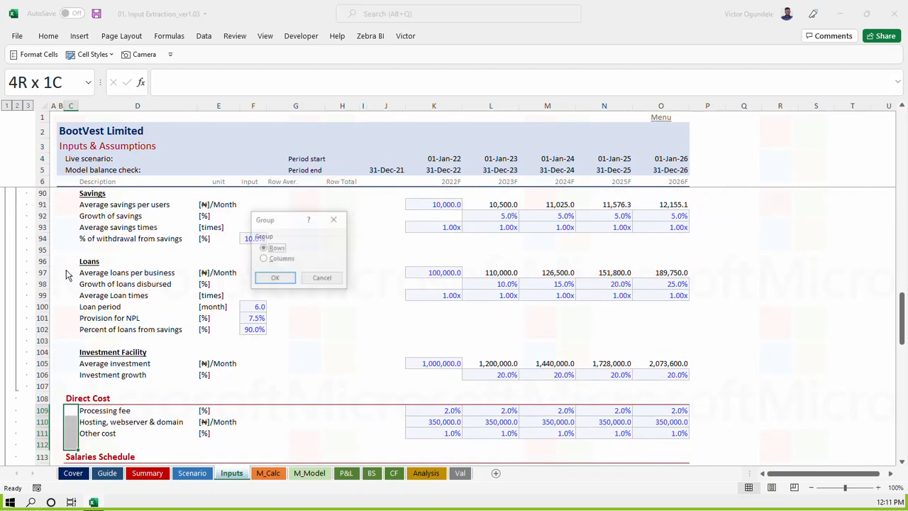
key("Return")
Group rows 114 to 144, covering staff numbers and monthly salary payments, under the Salaries Schedule subheading
key("Down")
key("Down")
key("Down")
key("Down")
key("shift+Down")
key("shift+Down")
key("shift+Down")
key("shift+Down")
key("shift+Down")
key("shift+Down")
key("shift+Down")
key("shift+Down")
key("shift+Down")
key("shift+Down")
key("shift+Down")
key("shift+Down")
key("shift+Down")
key("shift+Down")
key("shift+Down")
key("shift+Down")
key("shift+Down")
key("shift+Down")
key("shift+Down")
key("shift+Down")
key("alt+shift+Right")
key("Return")
Group rows 146 to 155, from Rent through the blank row after Miscellaneous, under the Operating Expenses subheading
key("Down")
key("Down")
key("Down")
key("Down")
key("Down")
key("Down")
key("Down")
key("Down")
key("Down")
key("Down")
key("Down")
key("Down")
key("Down")
key("Down")
key("Down")
key("Down")
key("Down")
key("Down")
key("Down")
key("Down")
key("shift+Down")
key("shift+Down")
key("shift+Down")
key("shift+Down")
key("shift+Down")
key("shift+Down")
key("shift+Down")
key("shift+Down")
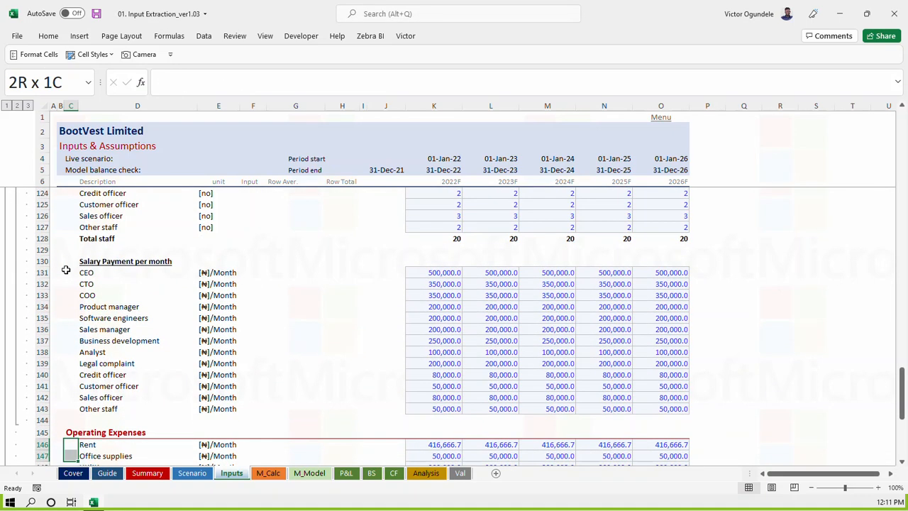
key("shift+Down")
key("shift+Down")
key("shift+Down")
key("shift+Down")
key("shift+Down")
key("shift+Down")
key("shift+Down")
key("shift+Down")
key("shift+Down")
key("shift+Down")
key("shift+Down")
key("shift+Down")
key("shift+Down")
key("shift+Up")
key("shift+Up")
key("shift+Up")
key("shift+Up")
key("shift+Up")
key("shift+Up")
key("shift+Up")
key("shift+Up")
key("shift+Up")
key("shift+Up")
key("shift+Up")
key("shift+Up")
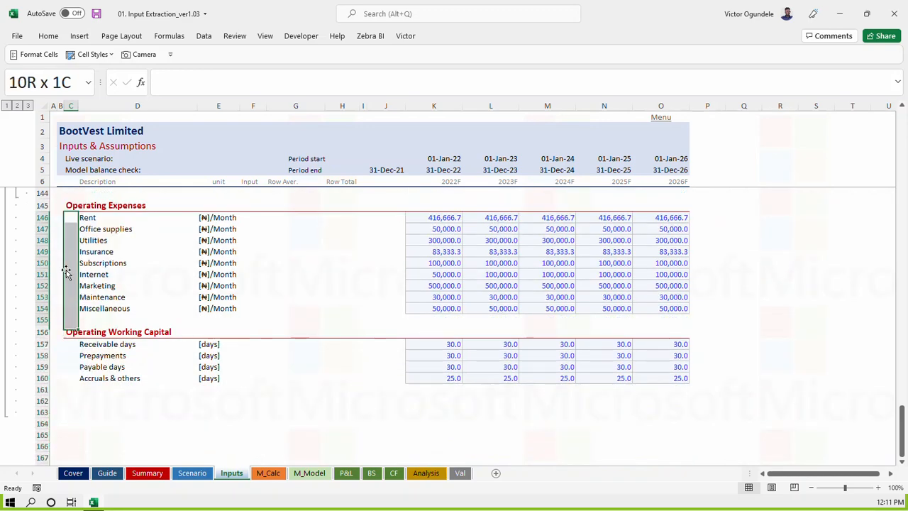
key("alt+shift+Right")
key("Return")
Group rows 157 to 162 under the Operating Working Capital subheading
key("Down")
key("Down")
key("Down")
key("Down")
key("Down")
key("Down")
key("Down")
key("Down")
key("Down")
key("Down")
key("Down")
key("shift+Down")
key("shift+Down")
key("shift+Down")
key("shift+Down")
key("shift+Down")
key("alt+shift+Right")
key("Return")
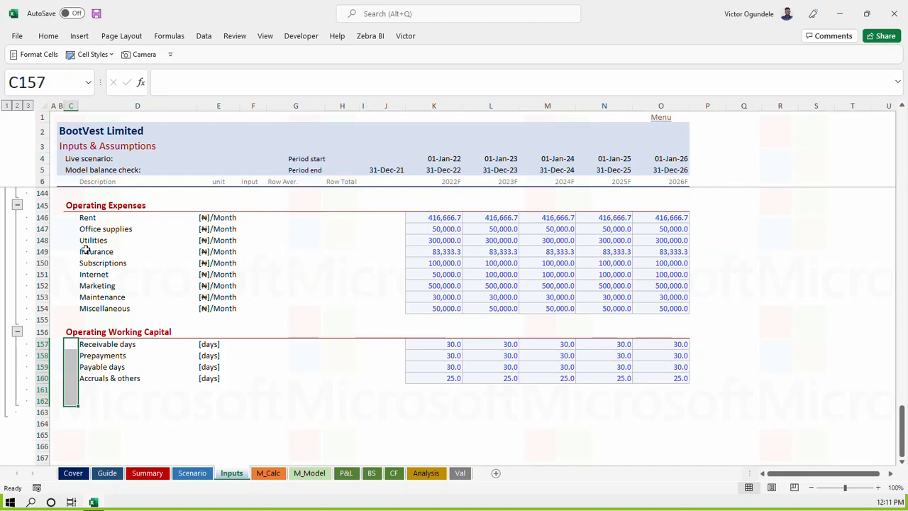
Collapse the outline to the subsection headings, and expand Macro-Economic Assumptions to review its rows before collapsing it again
left_click(17, 105)
scroll(132, 259, "up", 6)
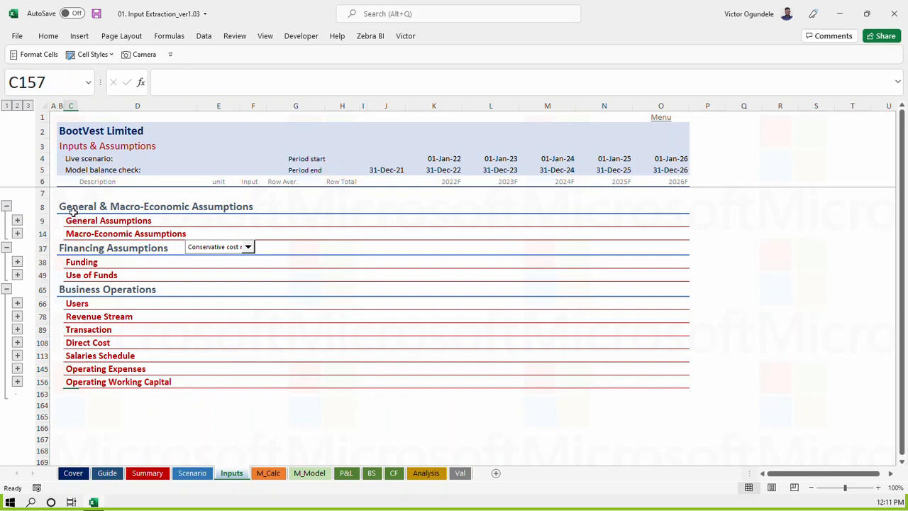
left_click(17, 233)
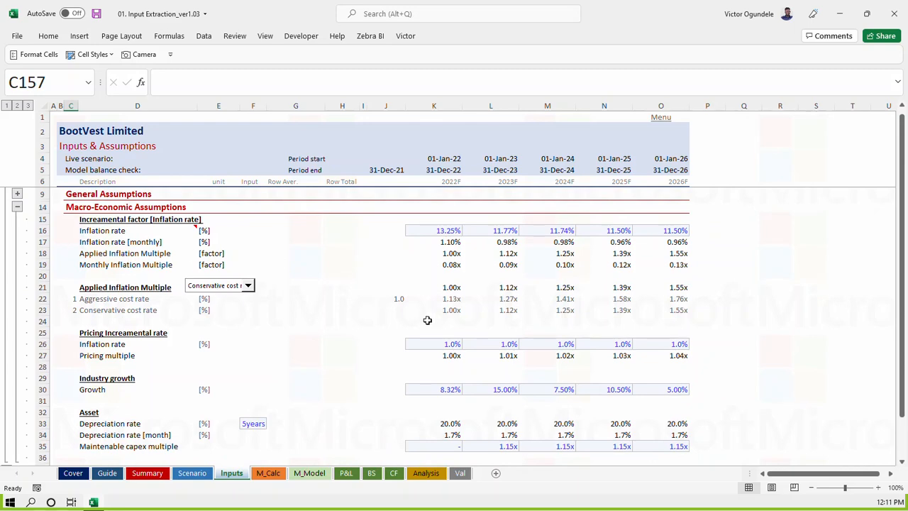
scroll(434, 375, "down", 3)
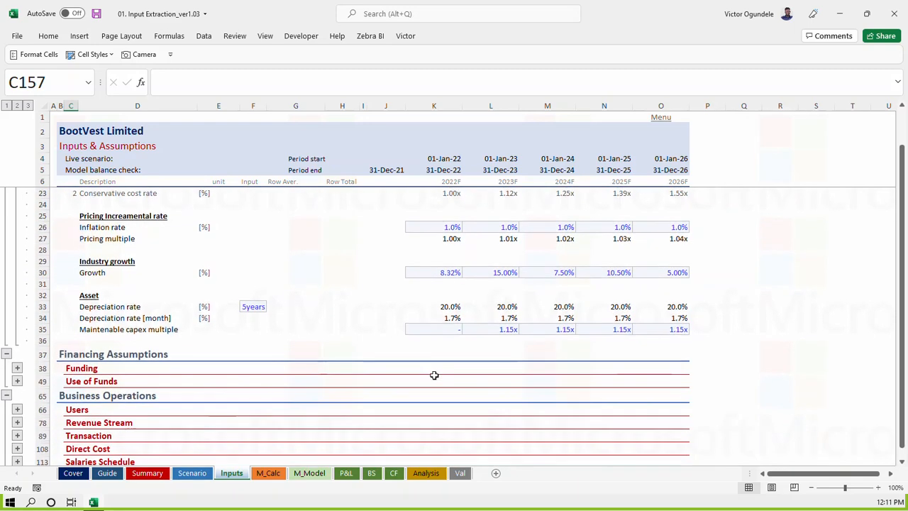
scroll(438, 331, "down", 2)
scroll(437, 328, "up", 2)
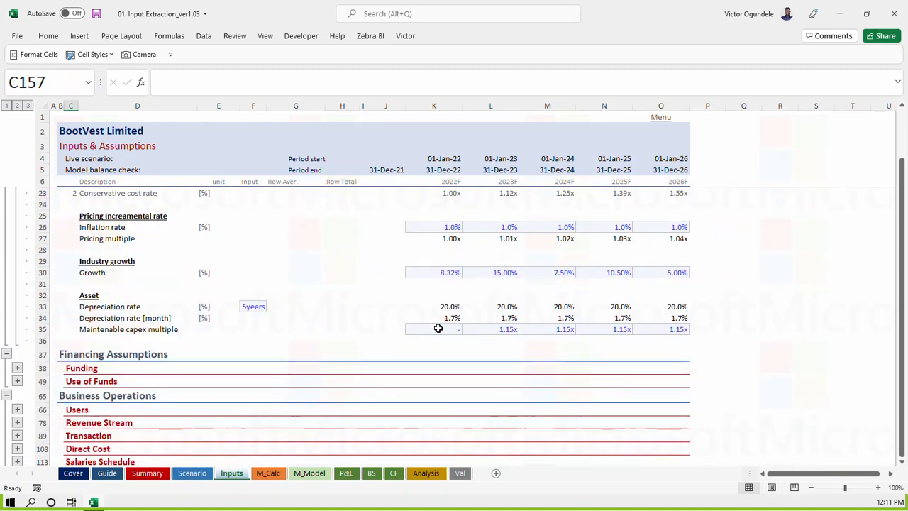
scroll(431, 321, "up", 1)
scroll(426, 302, "up", 2)
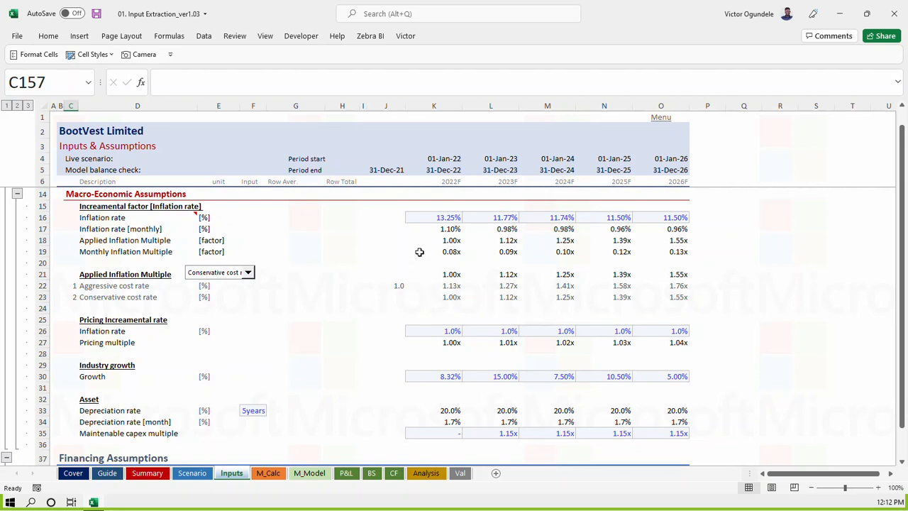
scroll(419, 256, "up", 1)
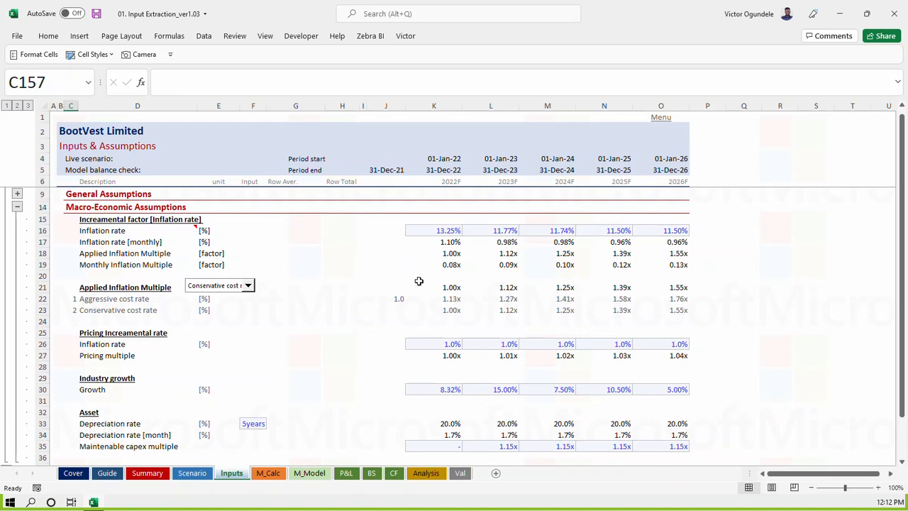
left_click(17, 106)
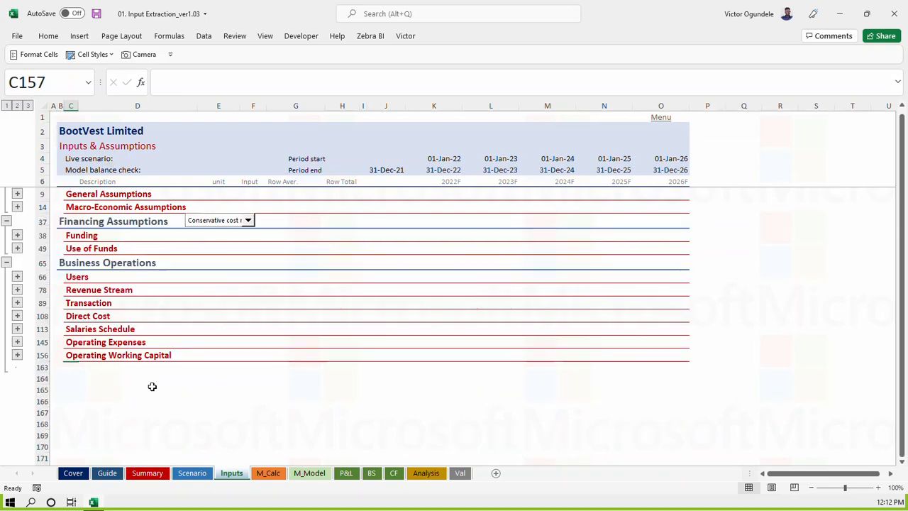
scroll(124, 291, "up", 1)
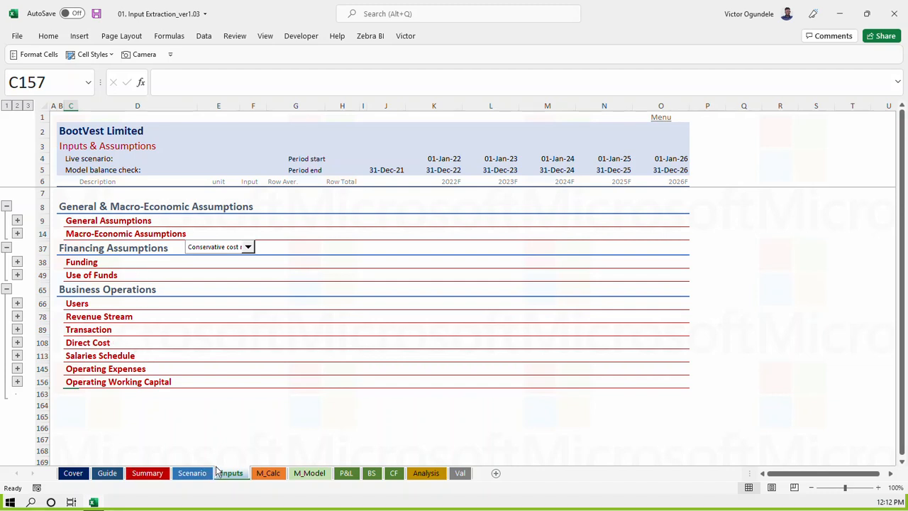
Check the Salaries section on M_Calc, and expand the Users group on Inputs to review it before collapsing it again
left_click(274, 474)
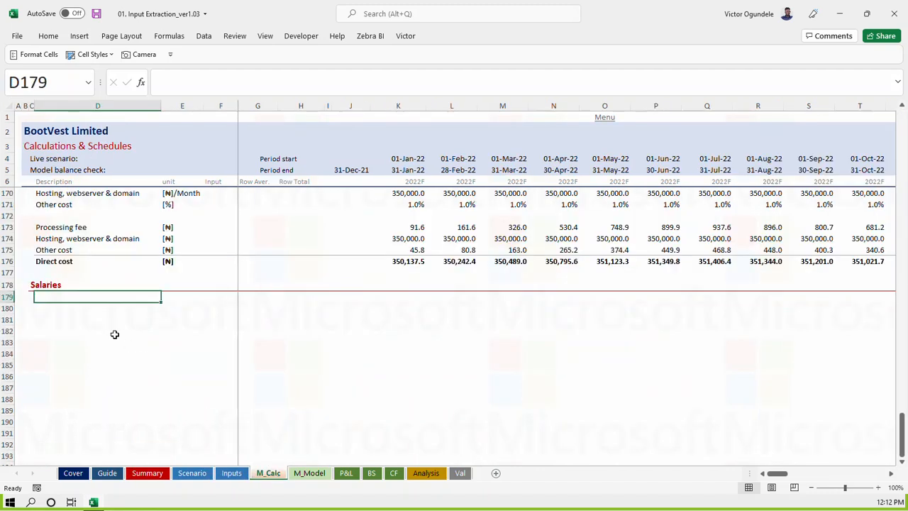
left_click(231, 475)
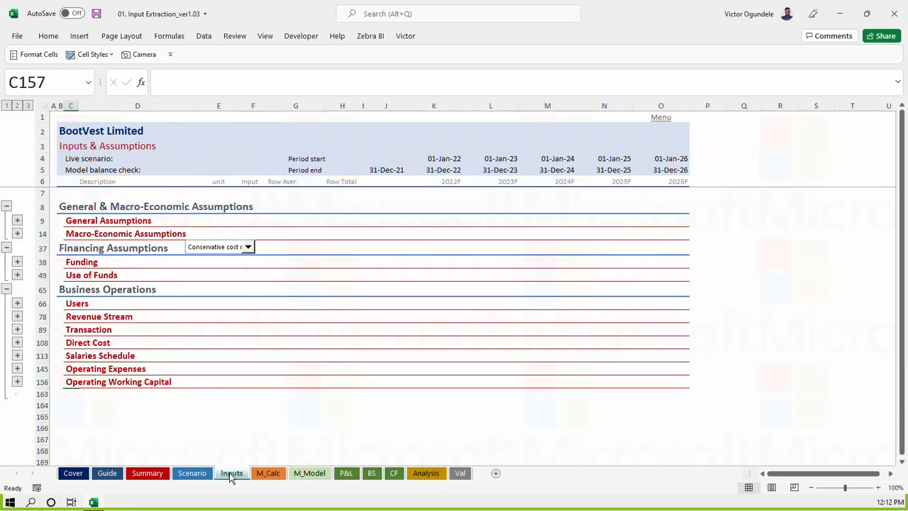
left_click(17, 305)
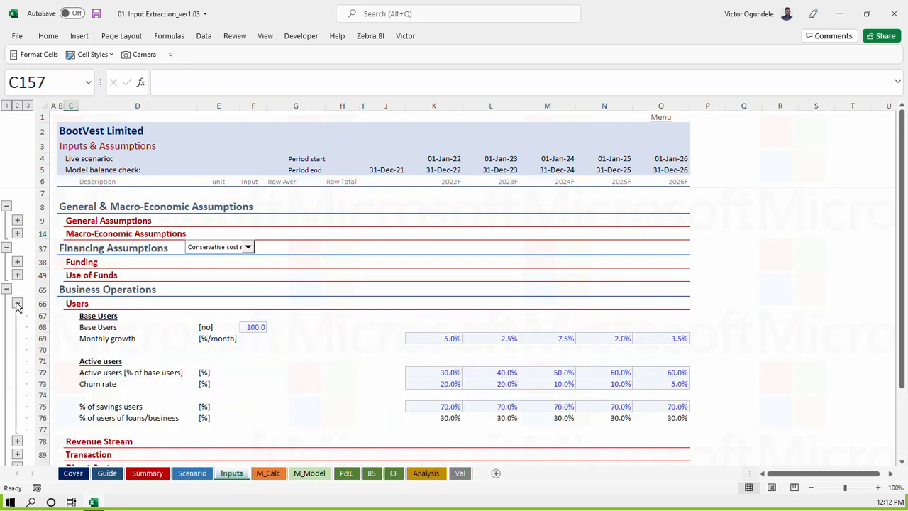
scroll(234, 404, "down", 1)
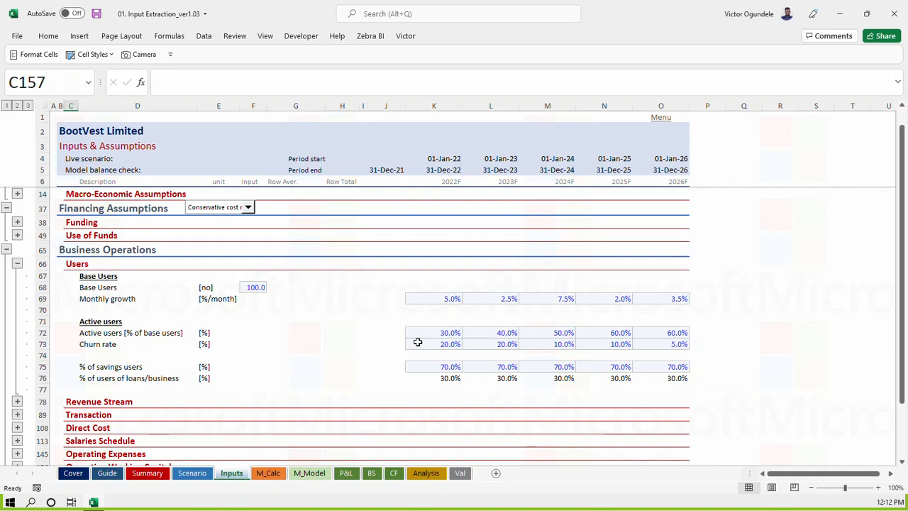
left_click(20, 264)
scroll(82, 270, "up", 2)
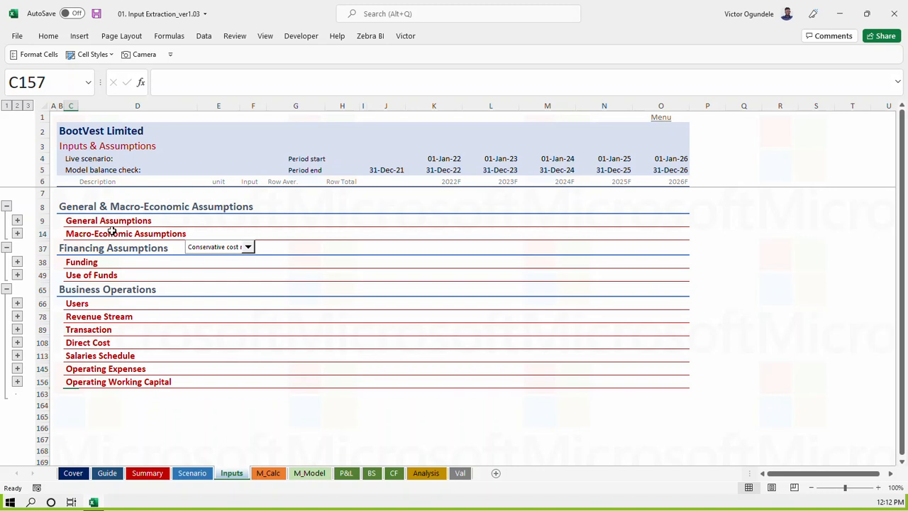
Expand every row group on the Inputs sheet and save the workbook
left_click(28, 106)
left_click(329, 301)
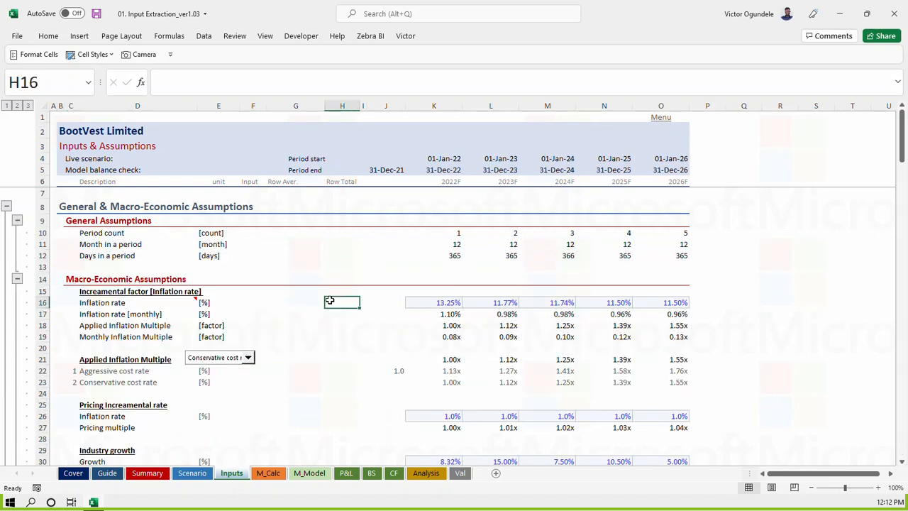
key("ctrl+s")
On M_Calc, enter the heading "Assumptions linked" in D179 under Salaries and make it bold and underlined
key("ctrl+Page_Down")
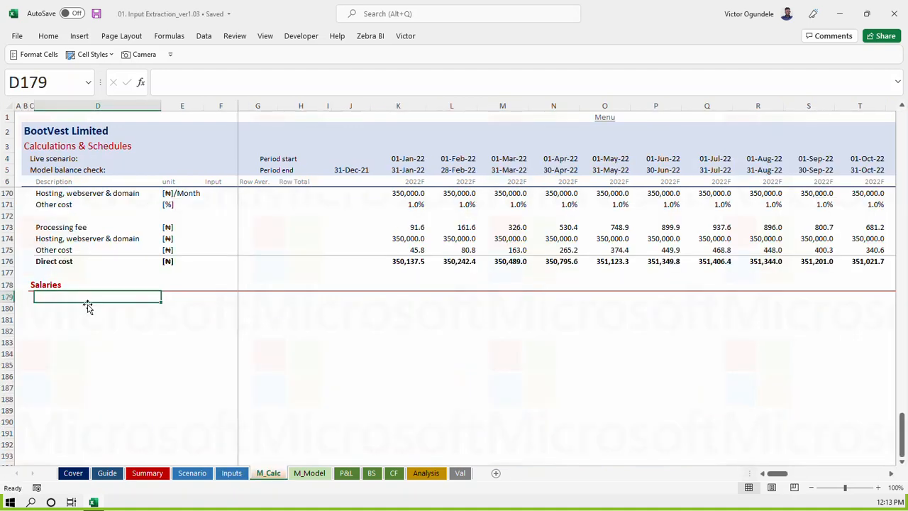
type("=")
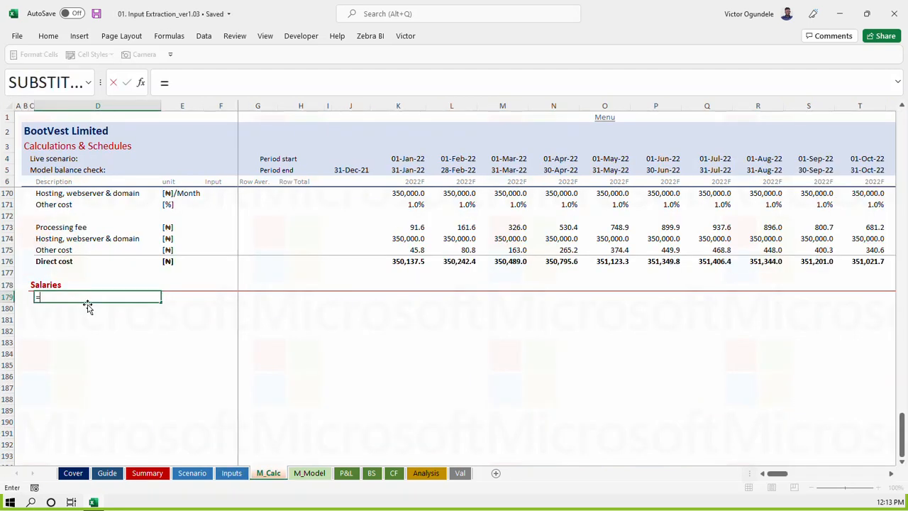
key("Escape")
type("Assum[tion")
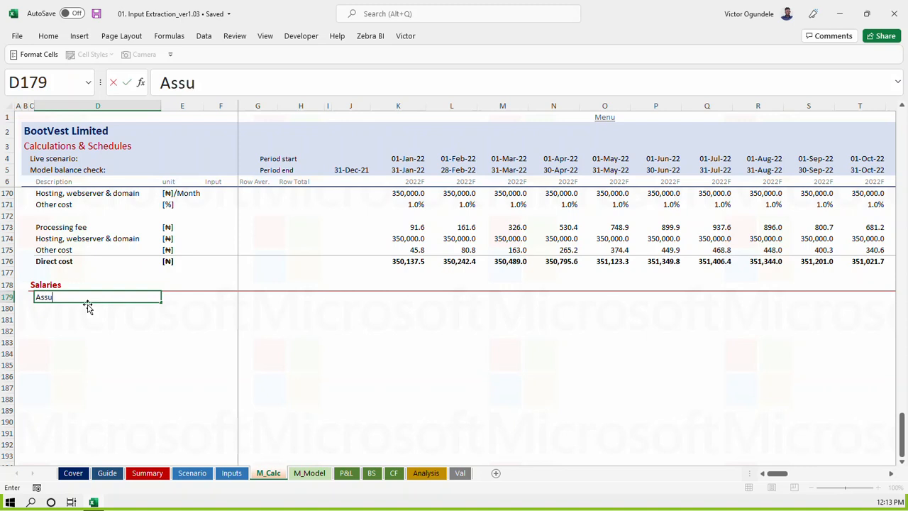
key("BackSpace")
key("BackSpace")
key("BackSpace")
key("BackSpace")
key("BackSpace")
type("ption")
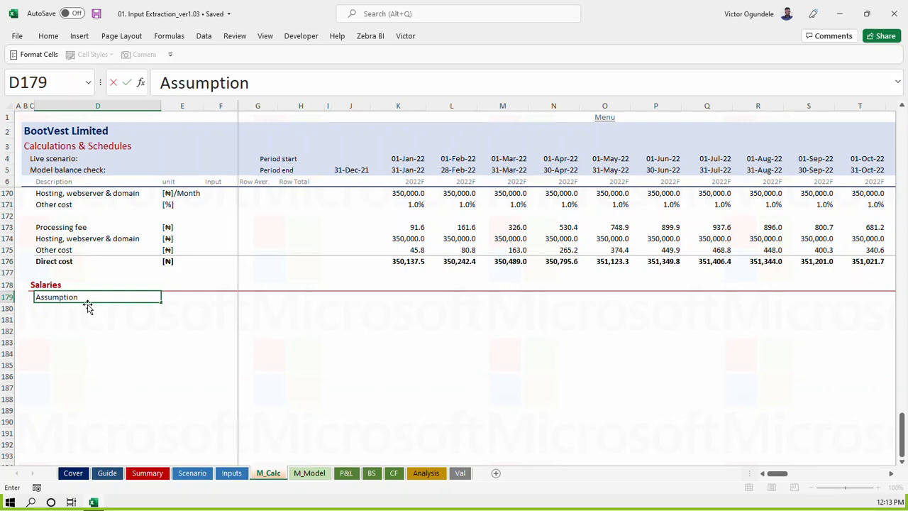
type("s linked")
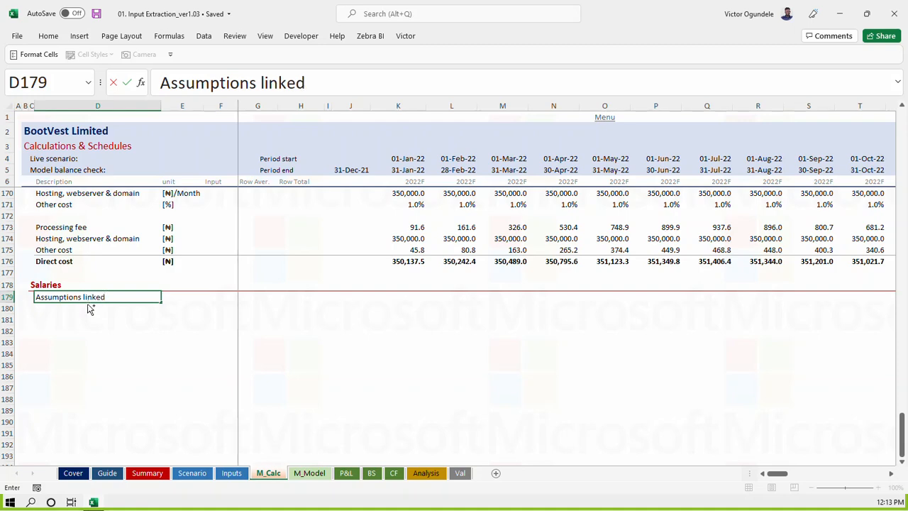
key("ctrl+Return")
key("ctrl+b")
key("Down")
type("=")
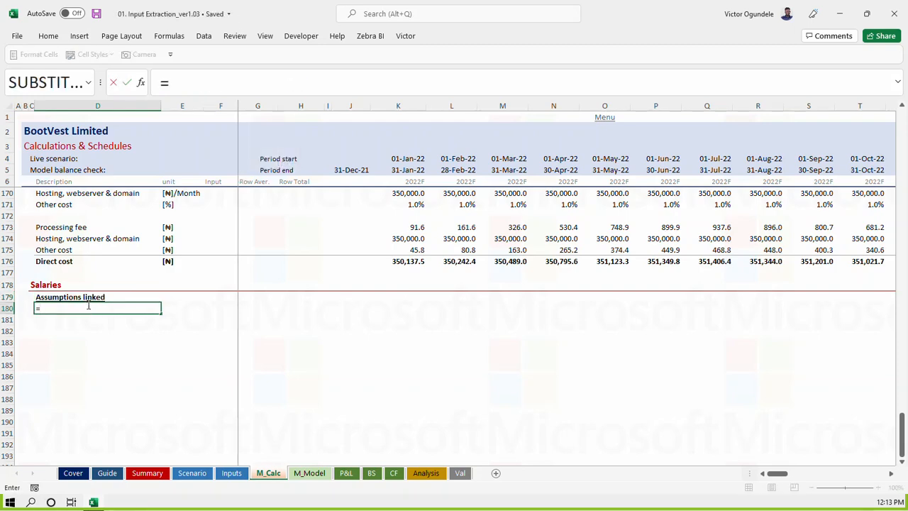
key("ctrl+Page_Up")
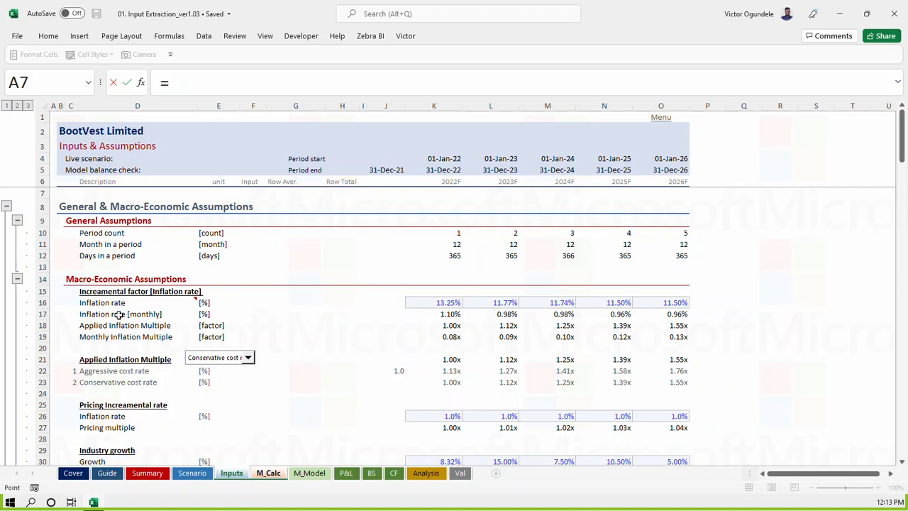
key("Escape")
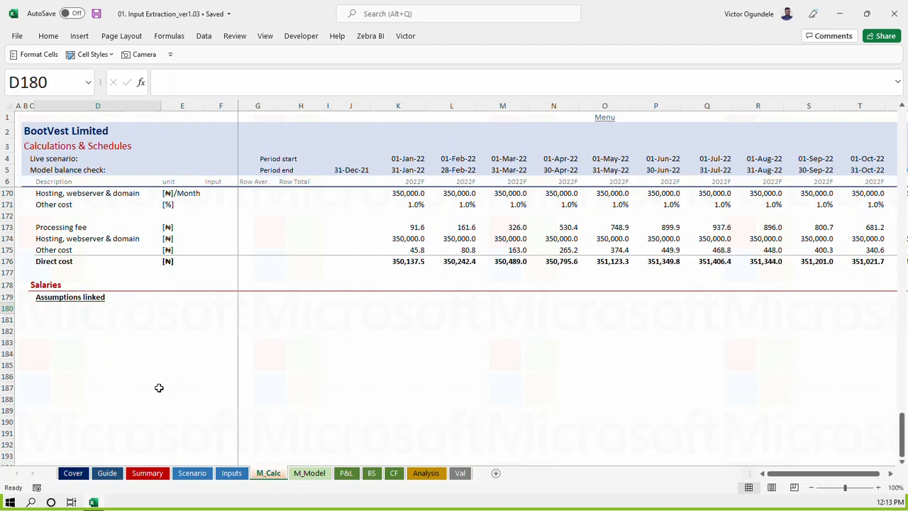
On the Inputs sheet, inspect the 2022 monthly inflation rate formula in K17 under Macro-Economic Assumptions
key("ctrl+Page_Up")
left_click(362, 324)
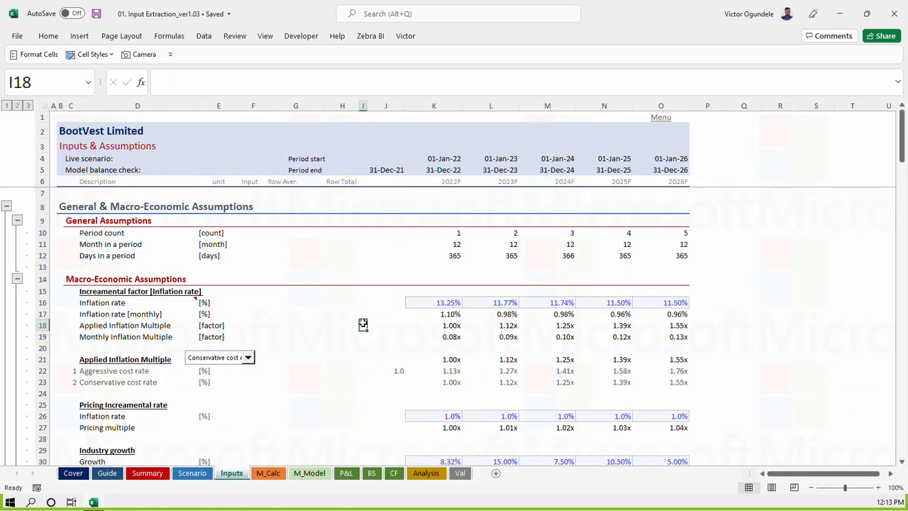
scroll(362, 324, "up", 1, "ctrl")
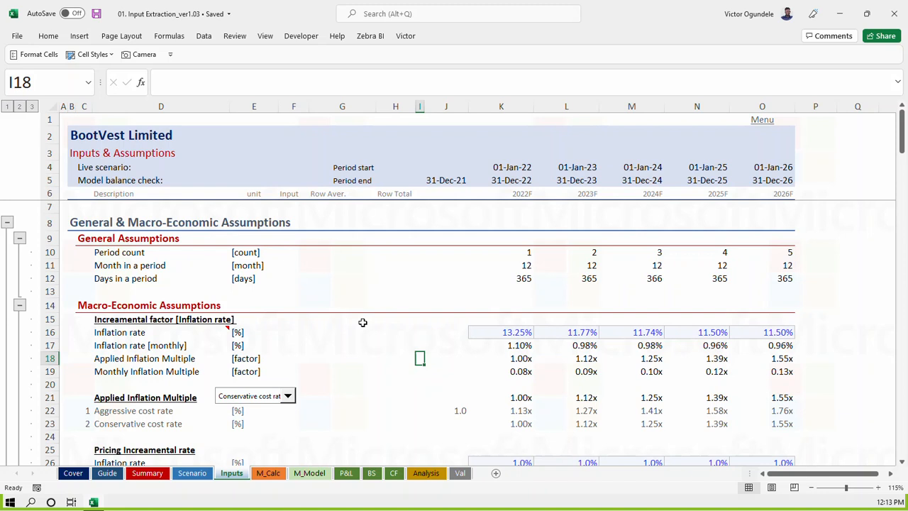
left_click(519, 346)
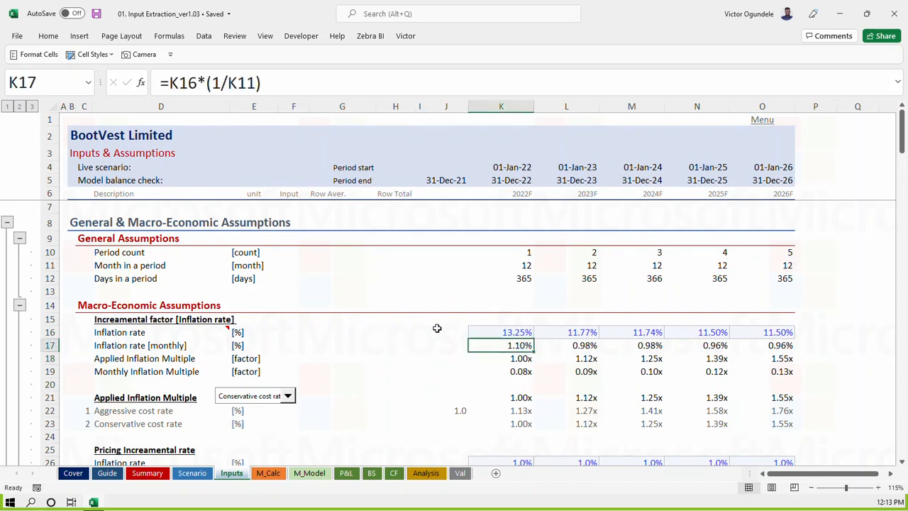
key("F2")
key("Escape")
On M_Calc, review the rows above Salaries back to the Loans schedule and examine the Less: Provision for NPL row
left_click(272, 473)
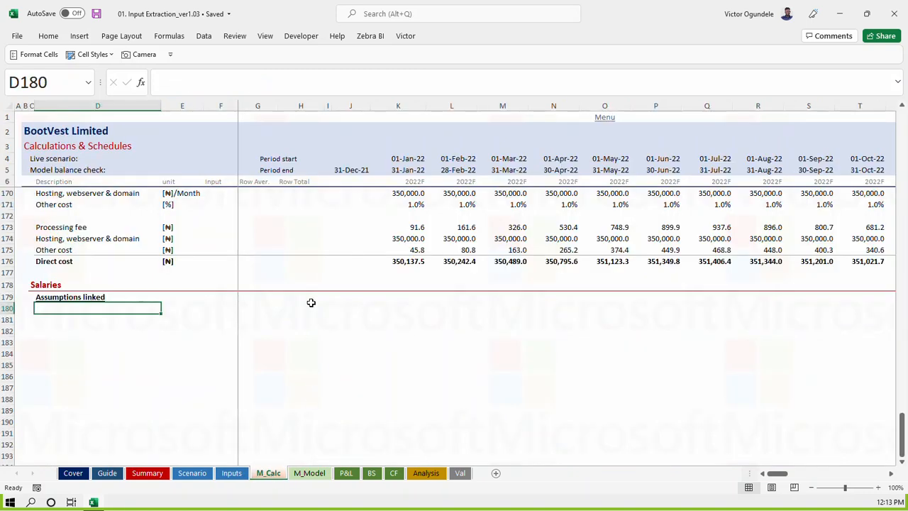
scroll(310, 303, "up", 2)
key("Up")
key("Up")
key("Up")
key("Up")
key("Up")
key("Up")
key("Up")
key("Up")
key("Up")
key("Up")
key("Up")
key("Up")
key("Up")
key("Up")
key("Up")
key("Up")
key("Up")
key("Up")
key("Up")
key("Up")
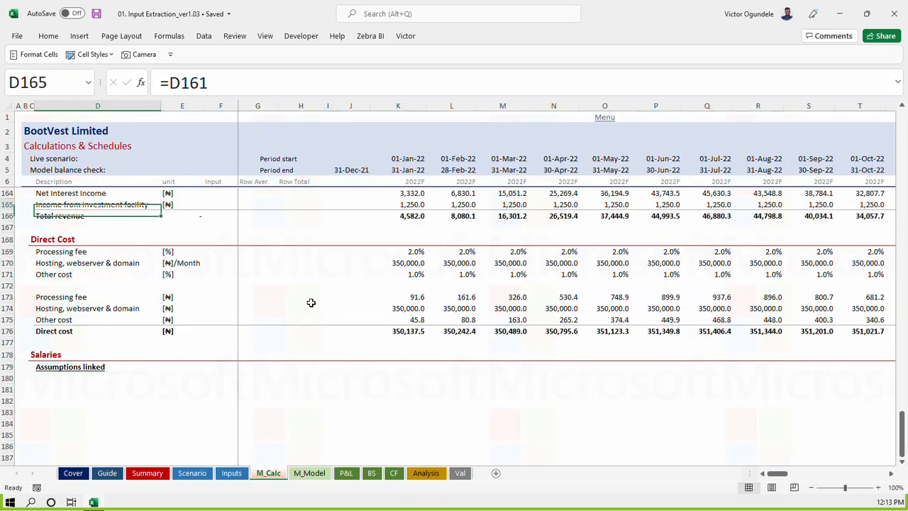
key("Up")
key("Up")
key("Up")
key("Up")
key("Up")
key("Up")
key("Up")
key("Up")
key("Up")
key("Up")
key("Up")
key("Up")
key("Up")
key("Up")
key("Up")
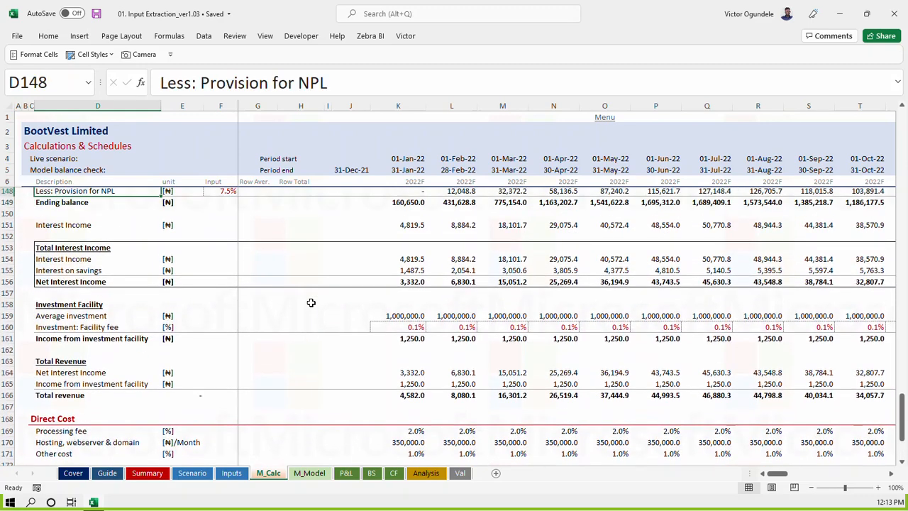
key("Down")
key("Down")
key("Down")
key("Down")
key("Down")
key("Down")
key("Down")
key("Down")
key("Down")
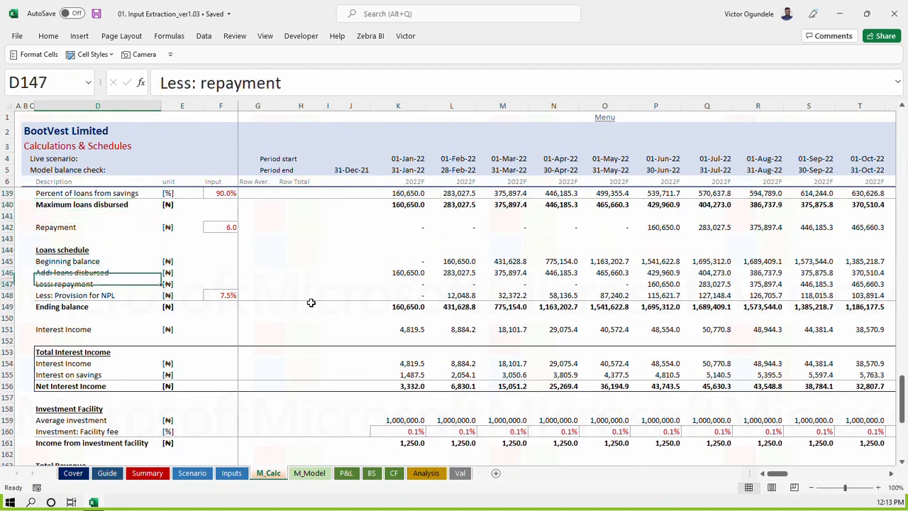
scroll(311, 302, "up", 1, "ctrl")
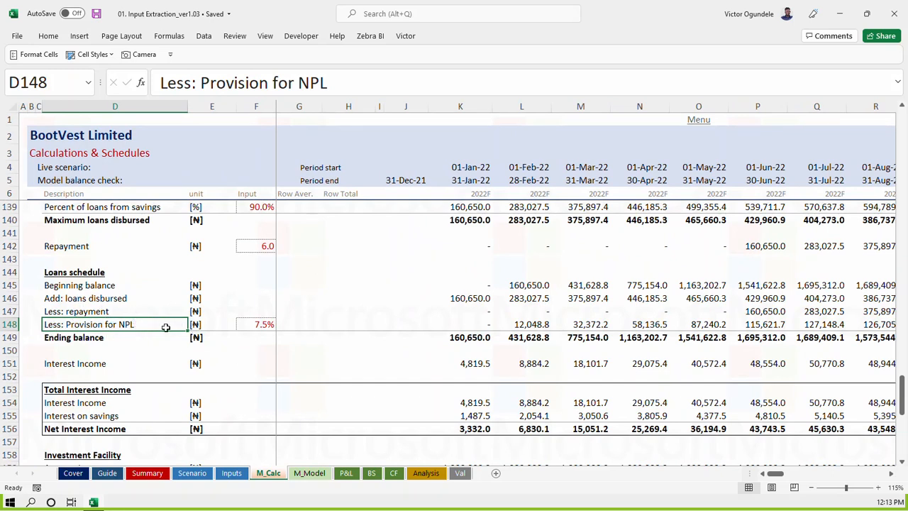
scroll(169, 330, "down", 2, "ctrl")
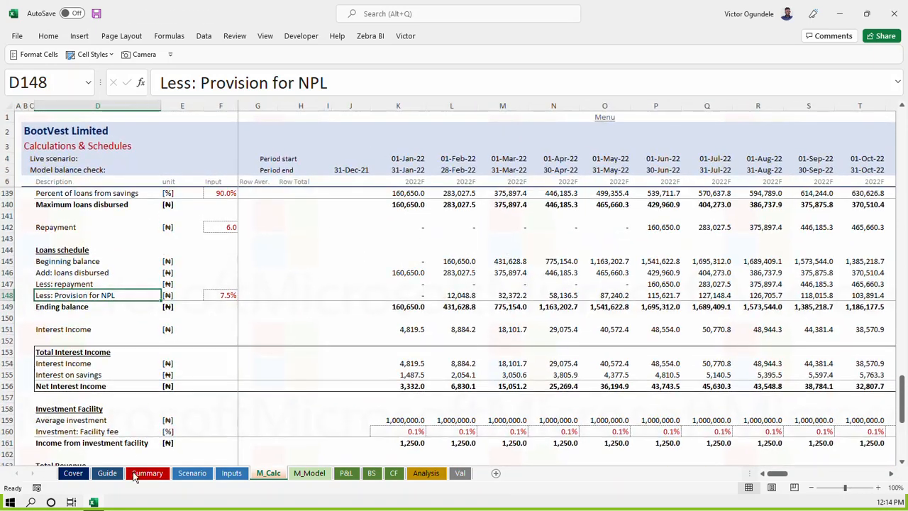
On the Guide sheet, add NPL to the glossary in D30 with the description "Non-performing loan. Represent loan defaults" in F30
left_click(107, 473)
scroll(244, 409, "down", 4)
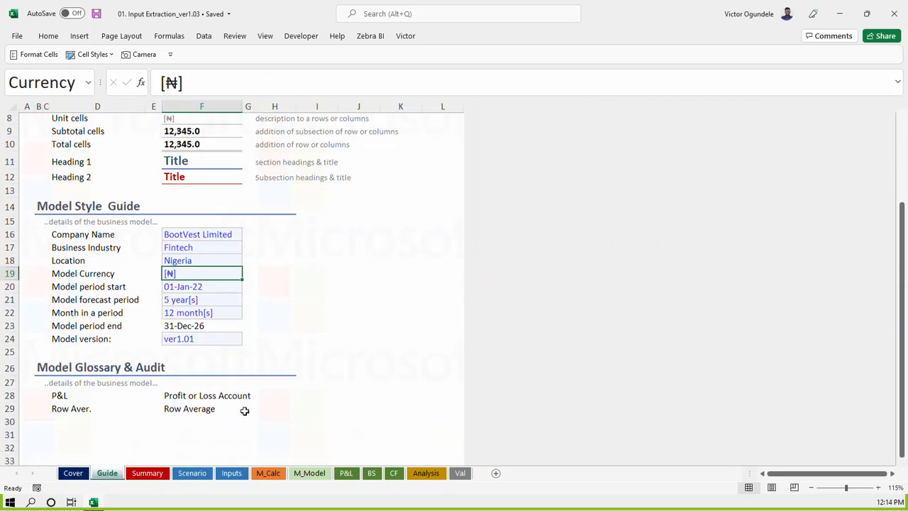
left_click(61, 351)
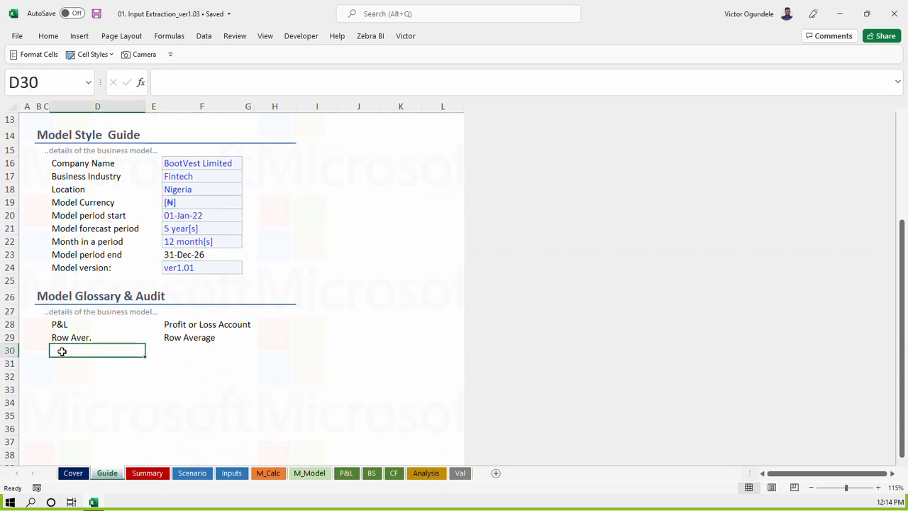
type("NP")
key("Tab")
key("Tab")
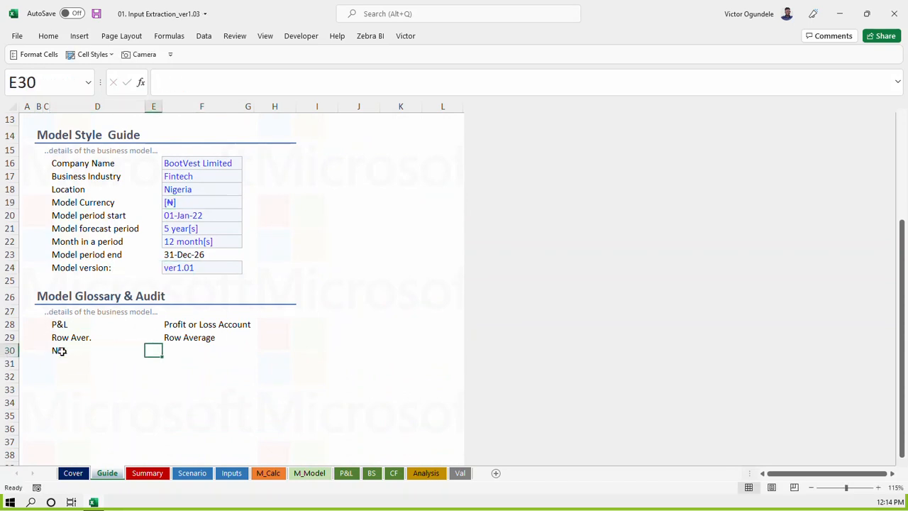
type("No ")
type("-performin")
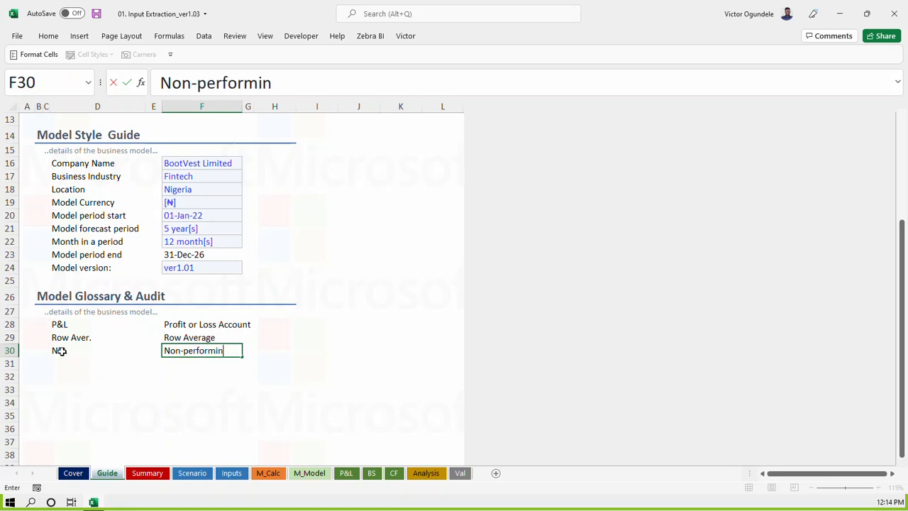
type("g loan")
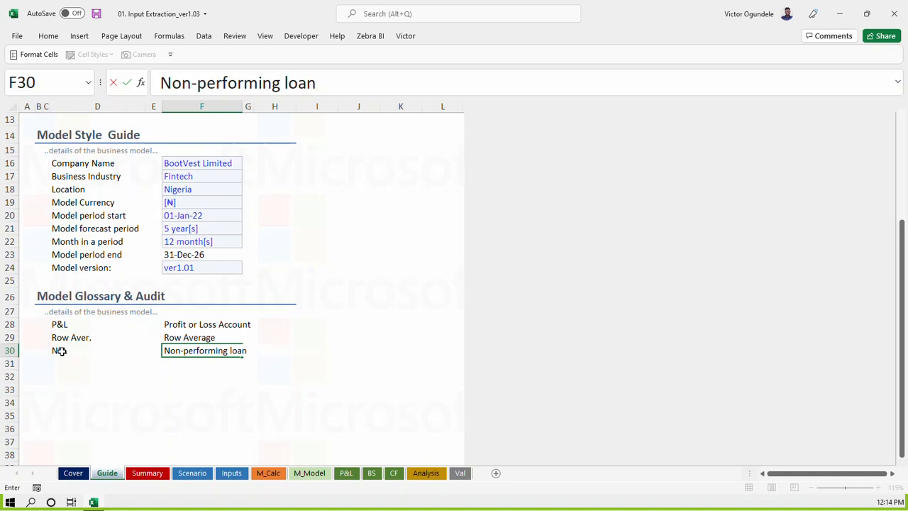
type(". Represent loan def")
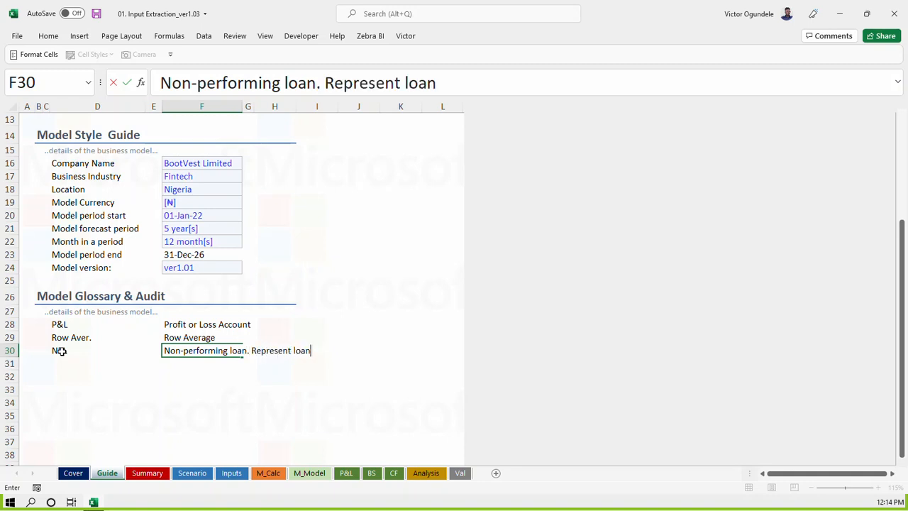
type("aults")
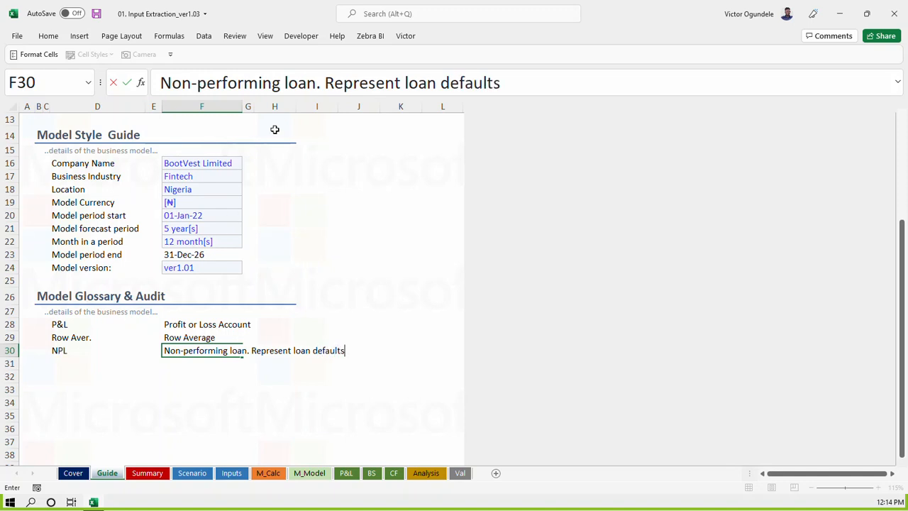
Enclose "Represent loan defaults" in square brackets in the NPL description, save the workbook and return to cell A1 of the Guide sheet
left_click(325, 83)
type("[")
key("ctrl+Right")
type("]")
key("ctrl+s")
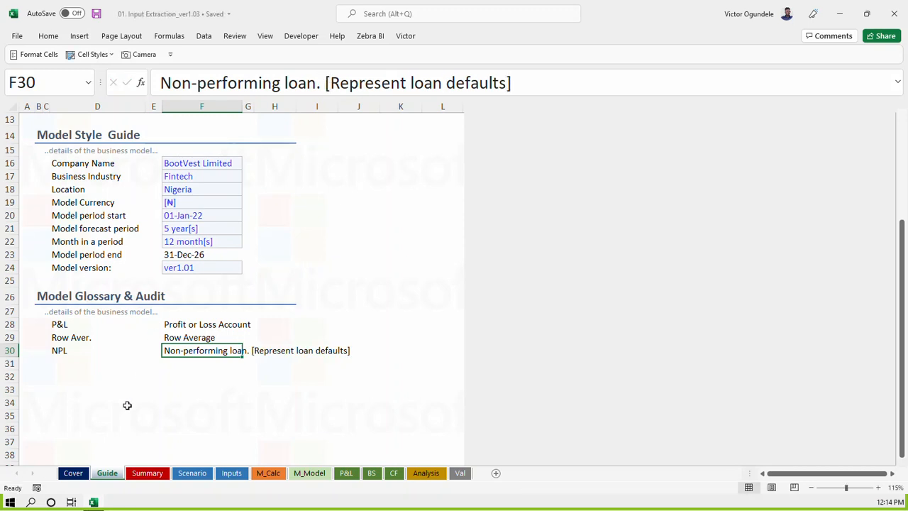
left_click(93, 389)
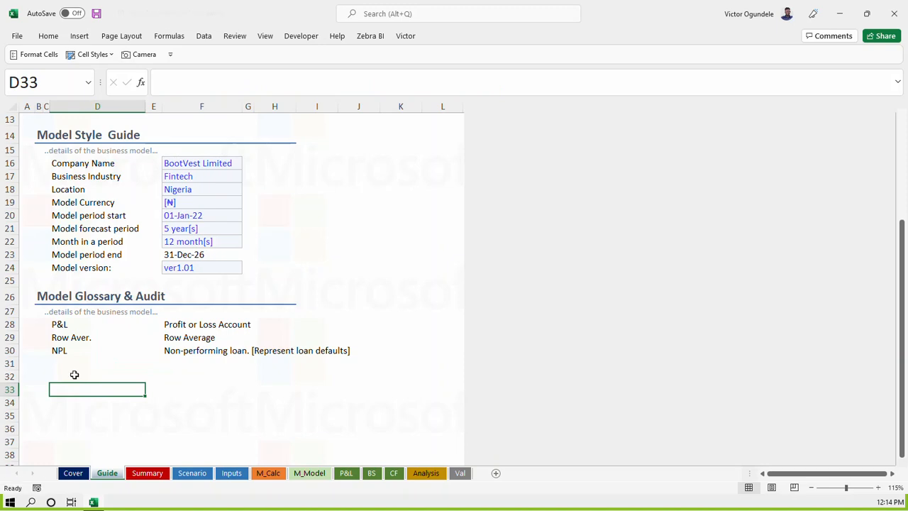
key("ctrl+Home")
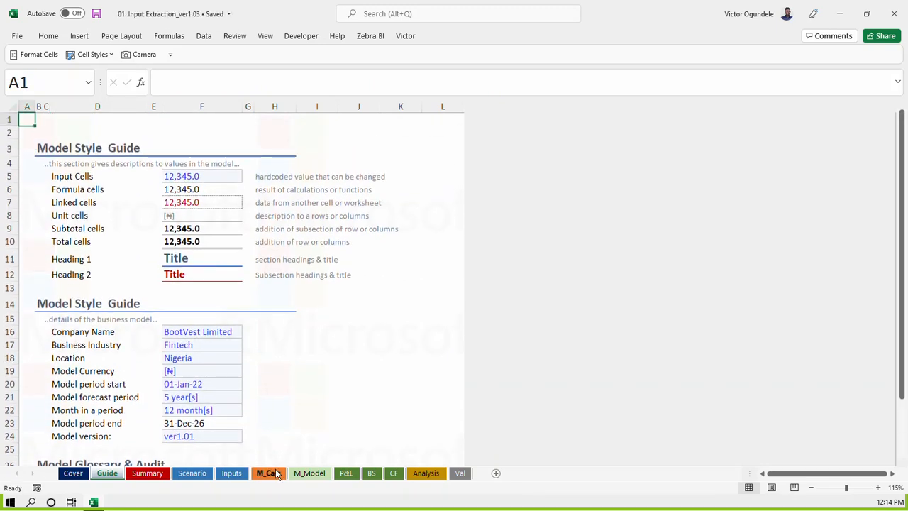
Check the Salaries section on M_Calc, and examine the annual inflation rates in K16:O16 on the Inputs sheet
left_click(273, 473)
scroll(339, 425, "down", 10)
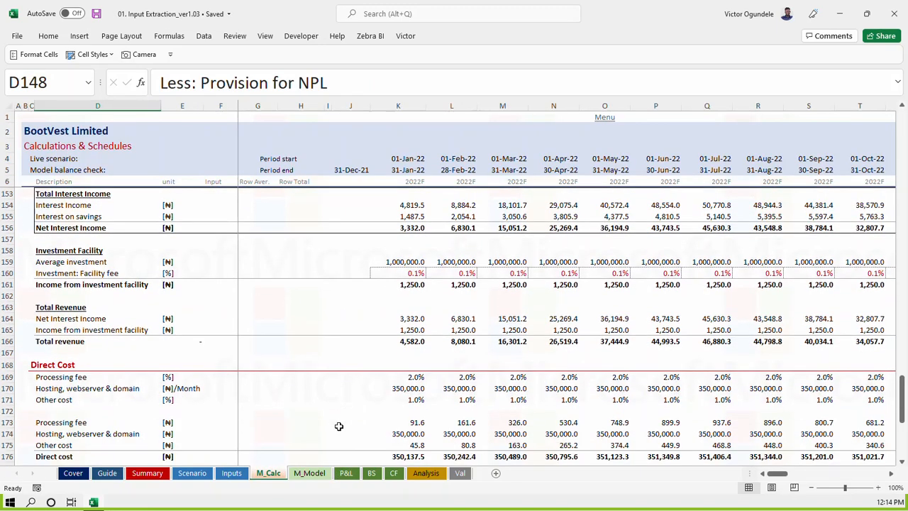
scroll(339, 425, "up", 1)
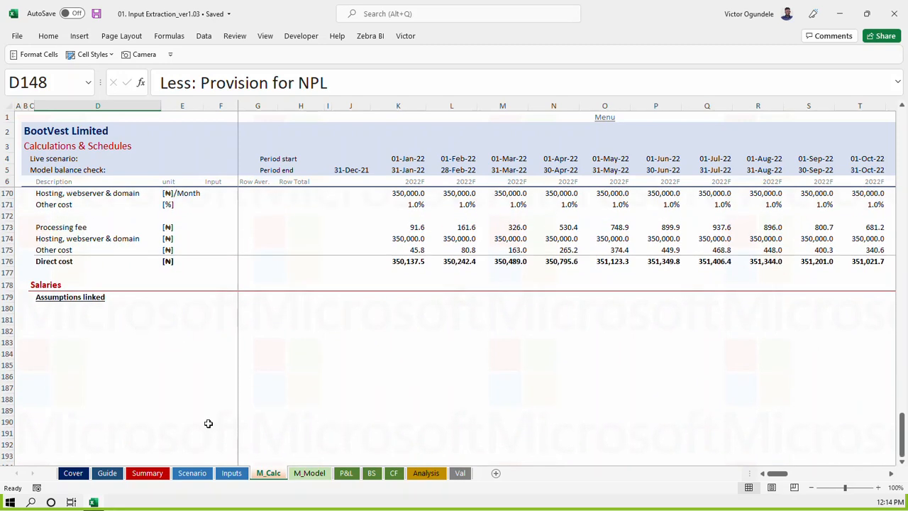
left_click(232, 473)
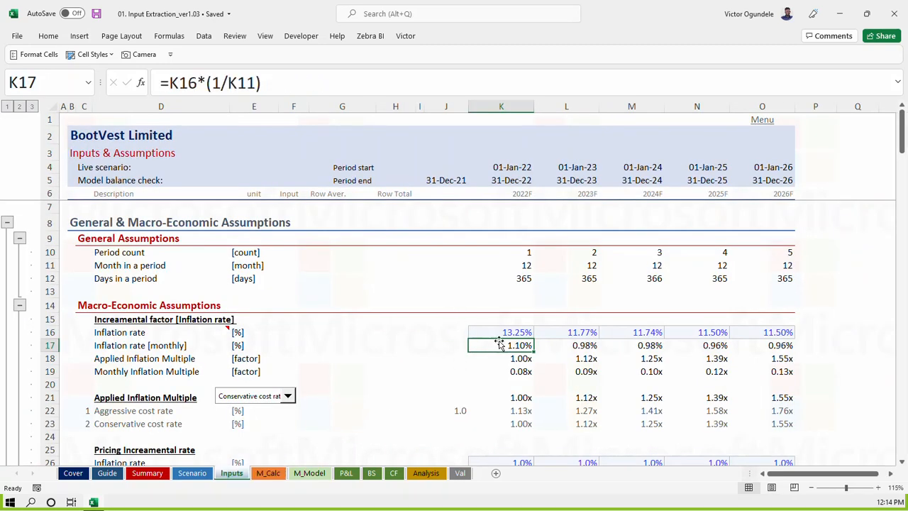
left_click_drag(498, 330, 750, 332)
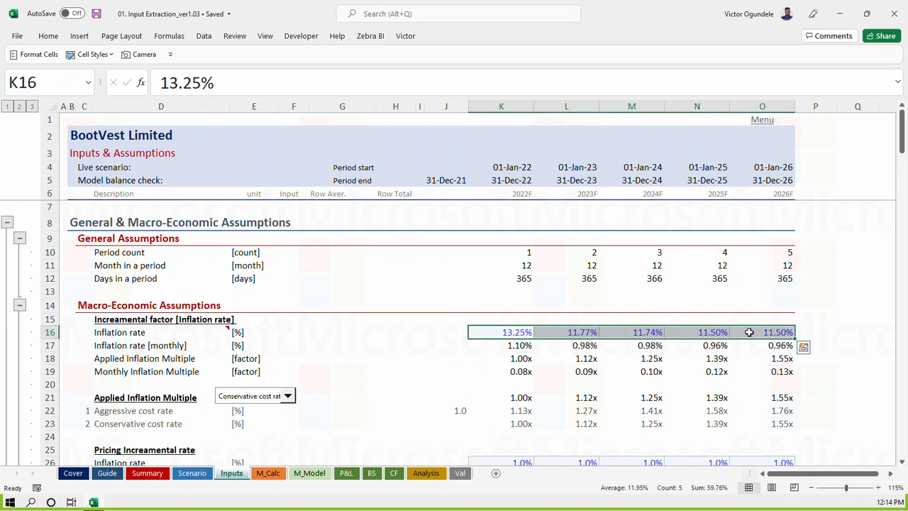
scroll(750, 330, "down", 1)
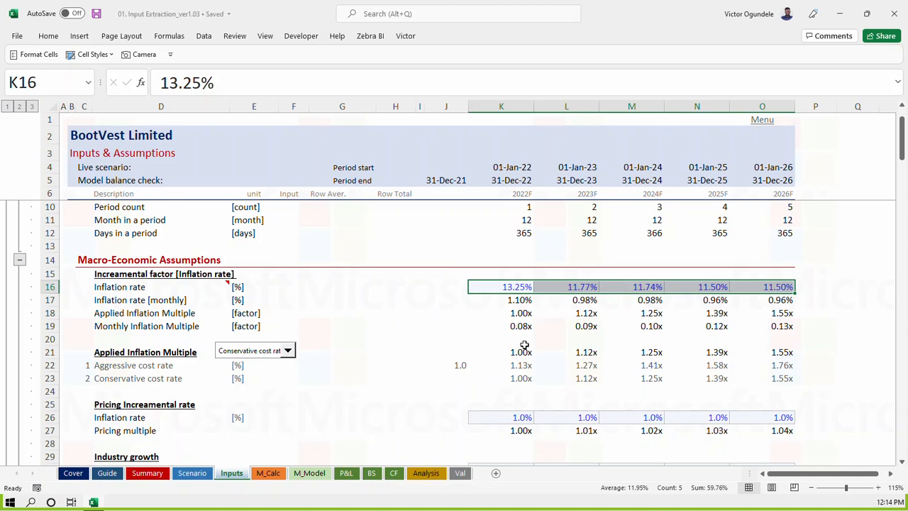
Examine the applied and monthly inflation multiples across the forecast years 2022 to 2026
left_click(525, 339)
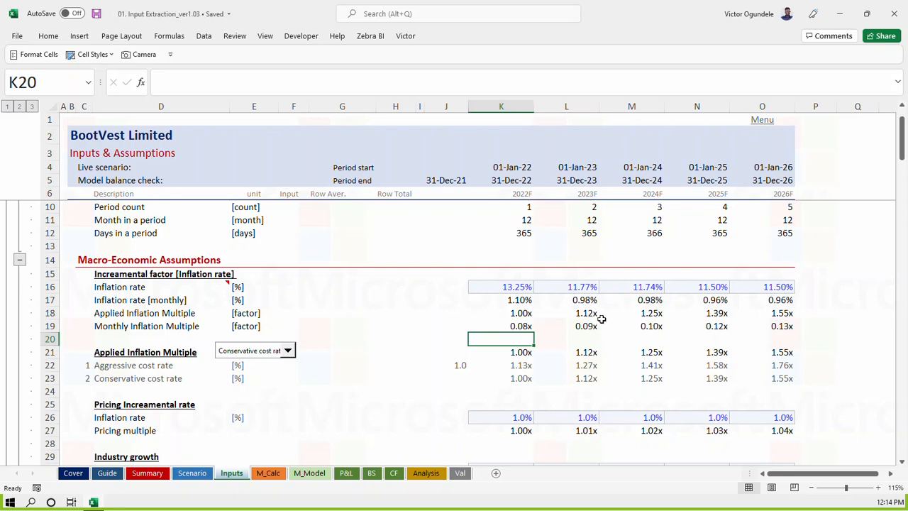
left_click(574, 339)
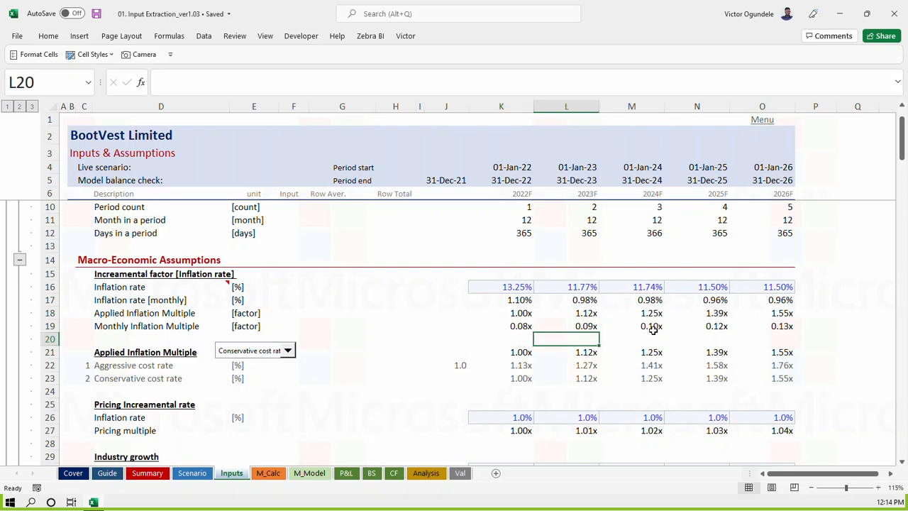
left_click(704, 337)
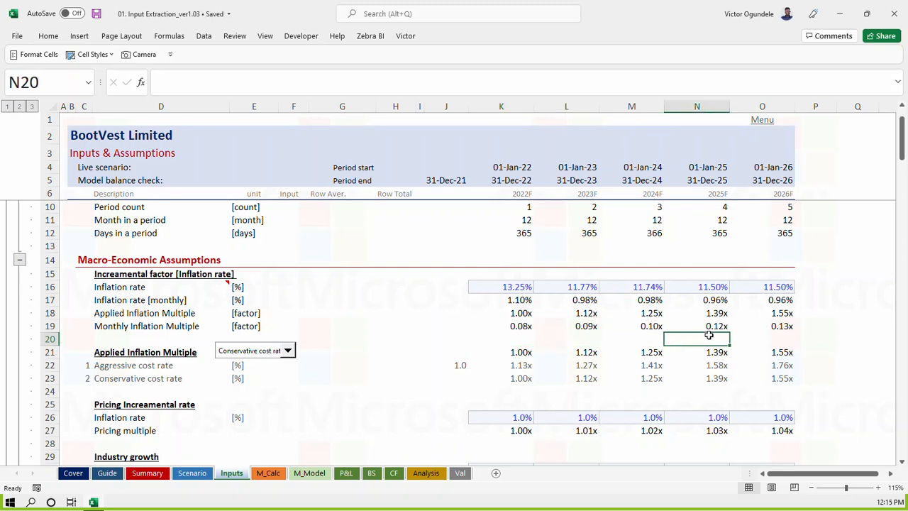
left_click(770, 339)
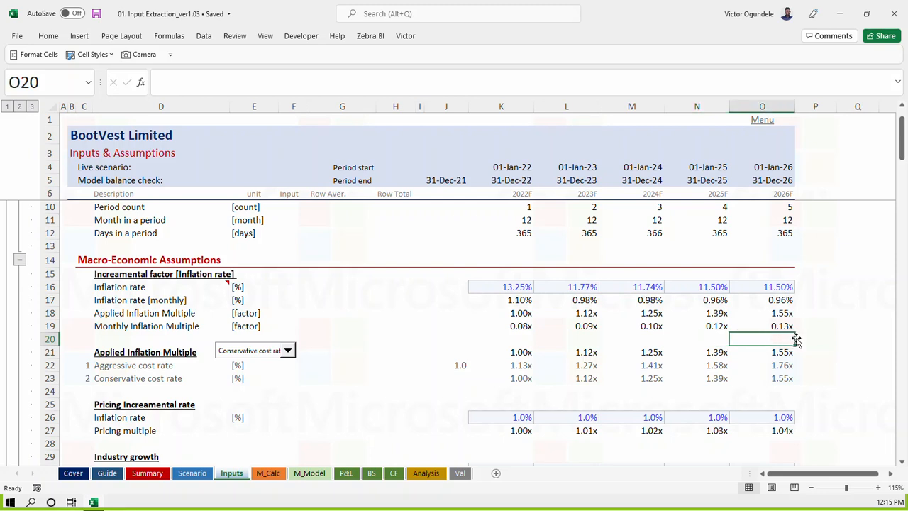
left_click(830, 298)
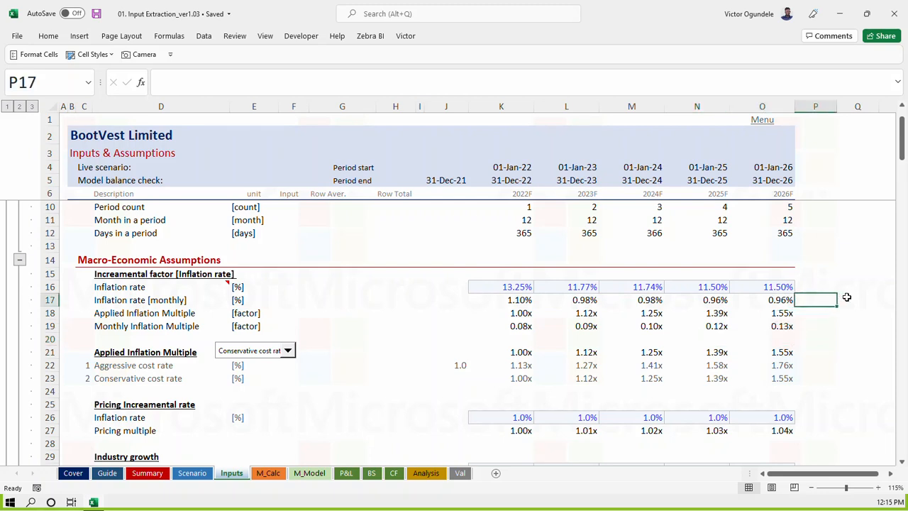
left_click(847, 297)
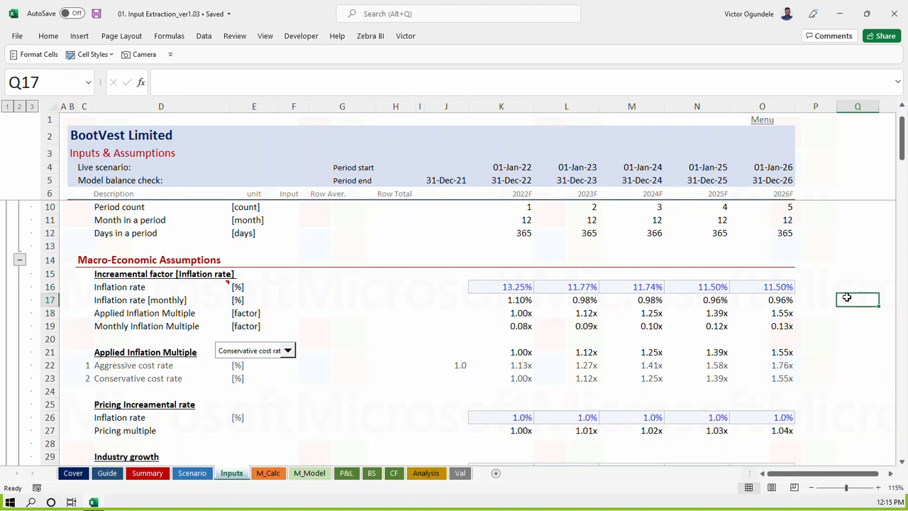
Compare the annual inflation rates in row 16 with the monthly rate formulas in K17 and L17
left_click_drag(508, 286, 746, 289)
left_click(508, 303)
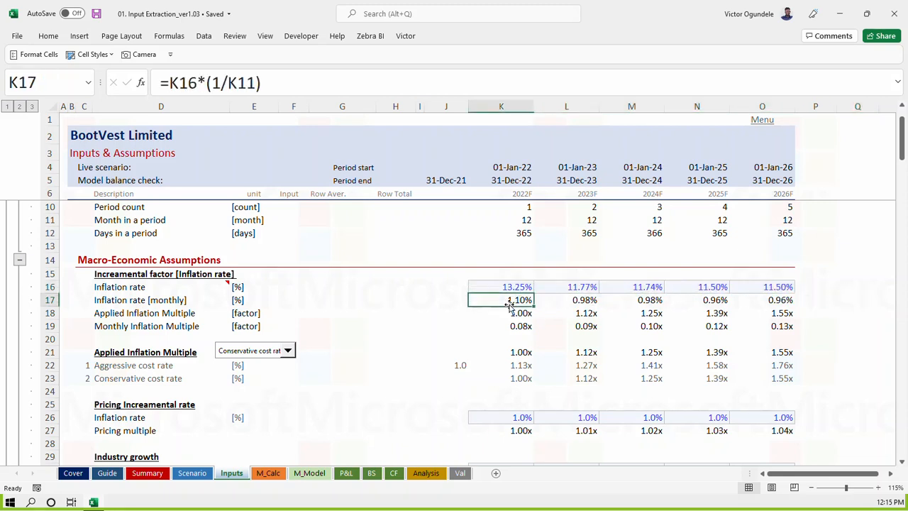
left_click(575, 301)
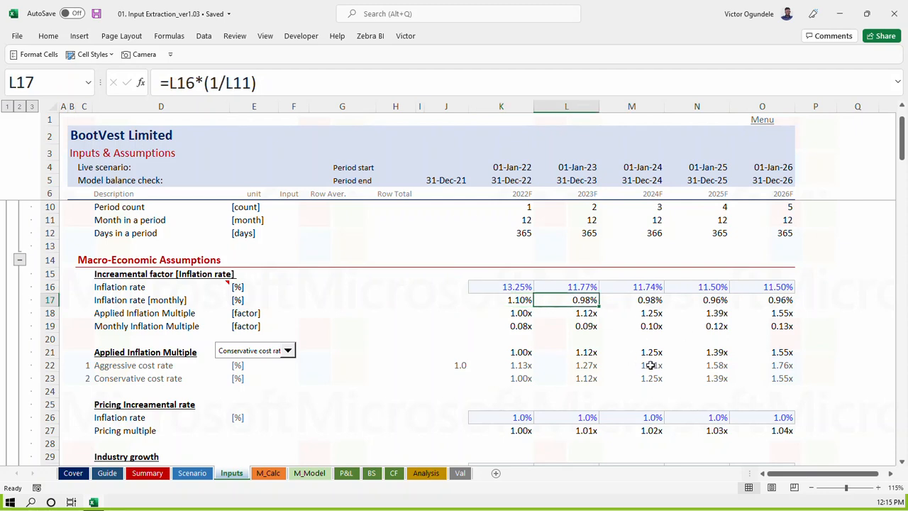
Examine the monthly inflation rate formulas in row 17 and the Monthly Inflation Multiple values in K19:O19
scroll(659, 364, "down", 1)
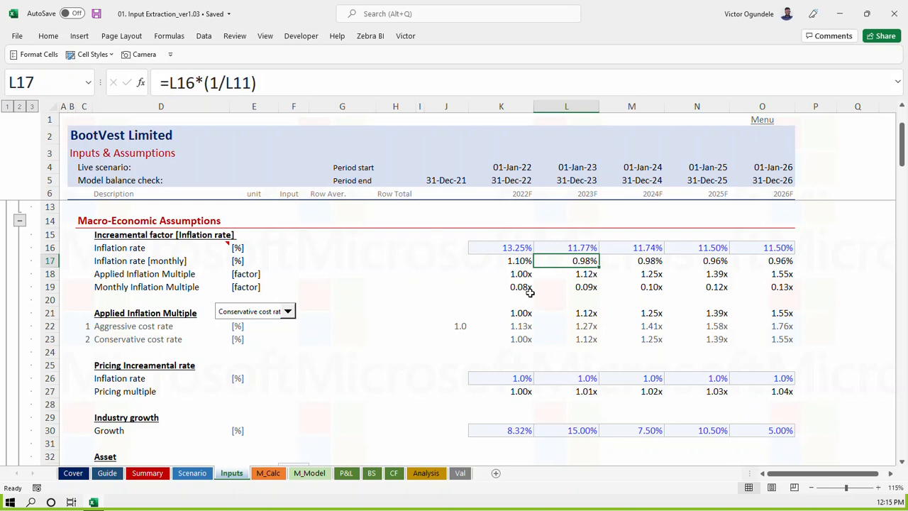
left_click(518, 287)
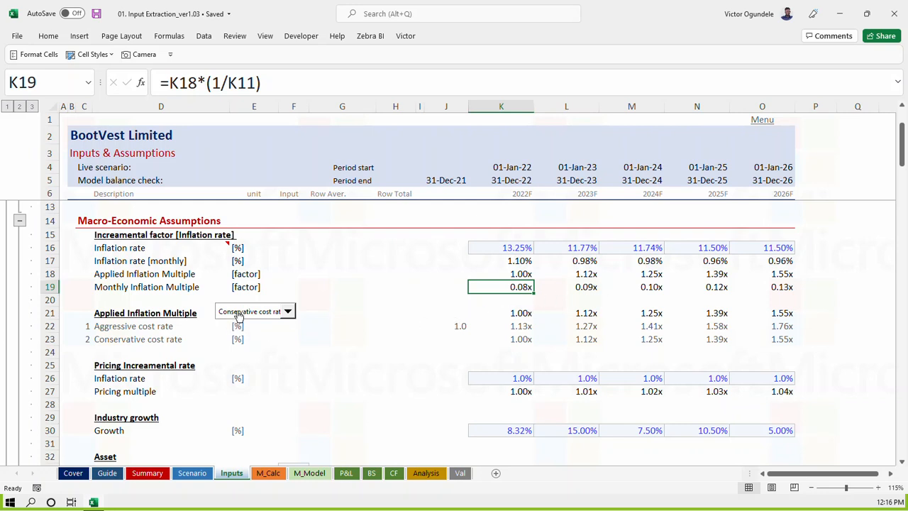
left_click(524, 261)
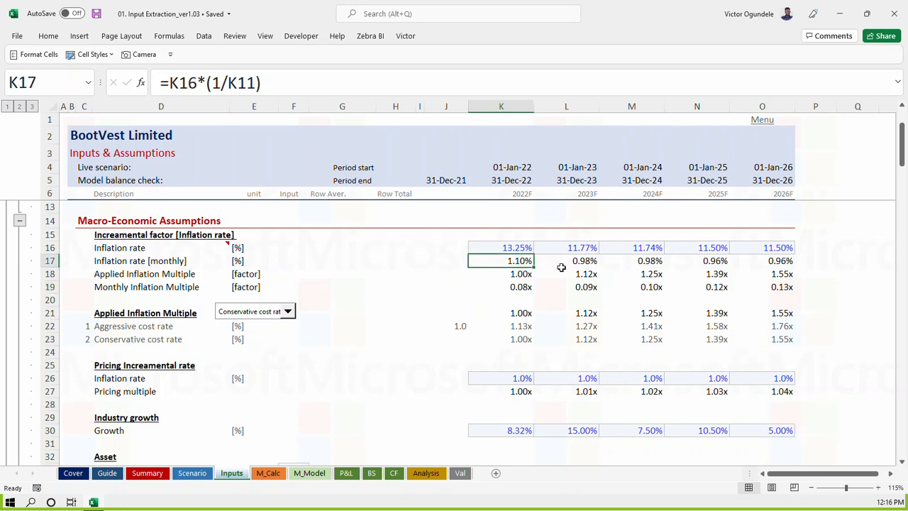
key("F2")
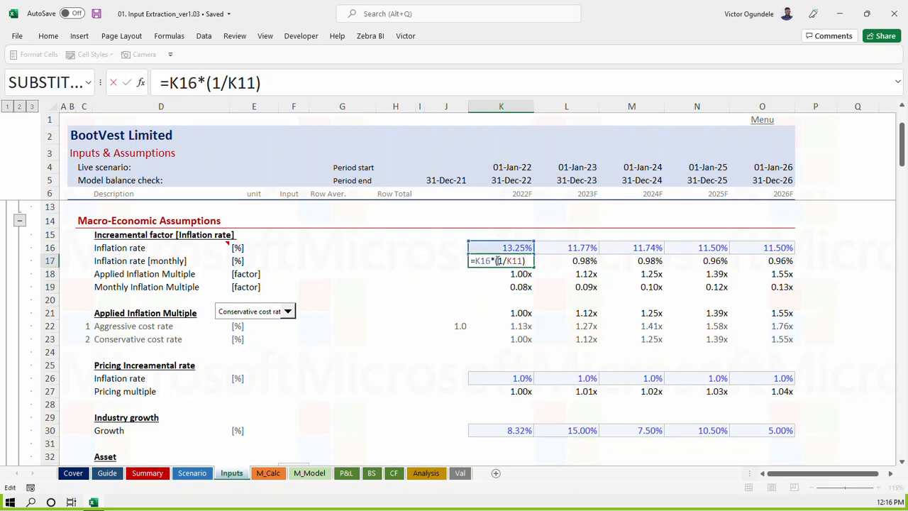
key("Escape")
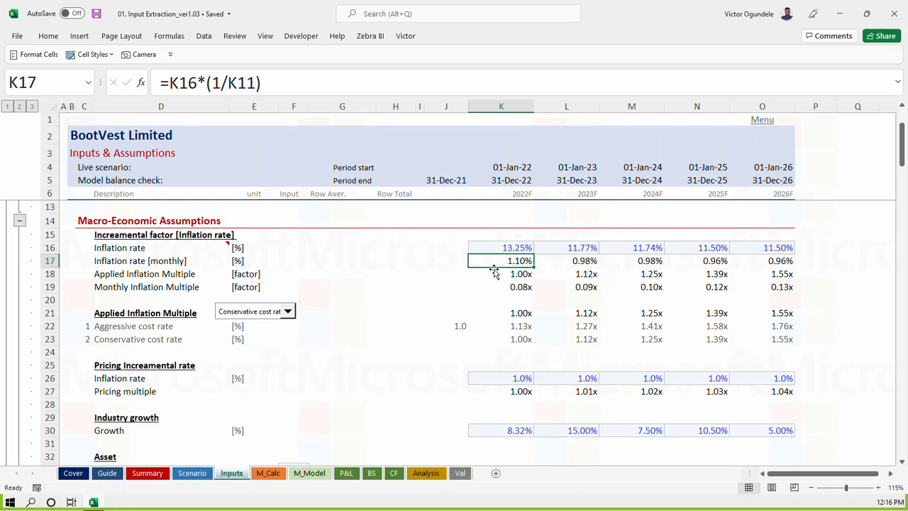
left_click(561, 261)
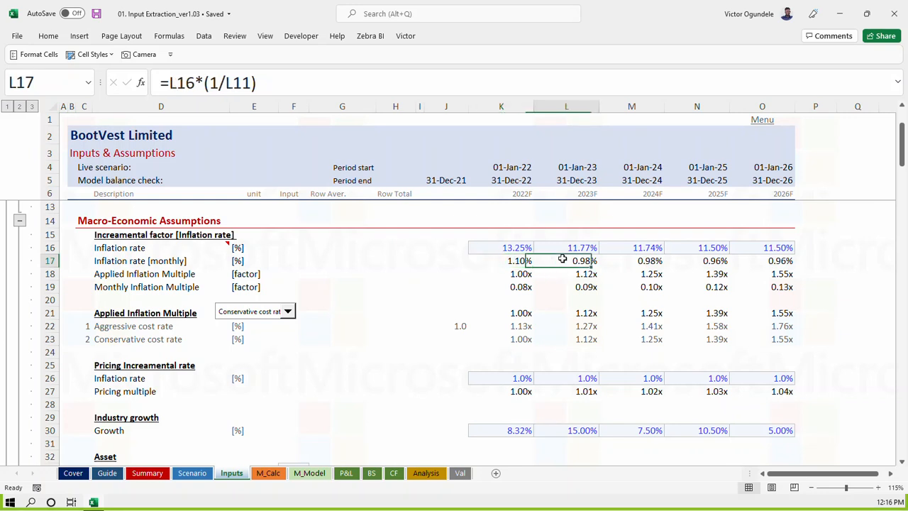
left_click(650, 261)
left_click_drag(505, 287, 783, 282)
Enter a test amount of 100 in J20, beneath the Monthly Inflation Multiple row
left_click(432, 305)
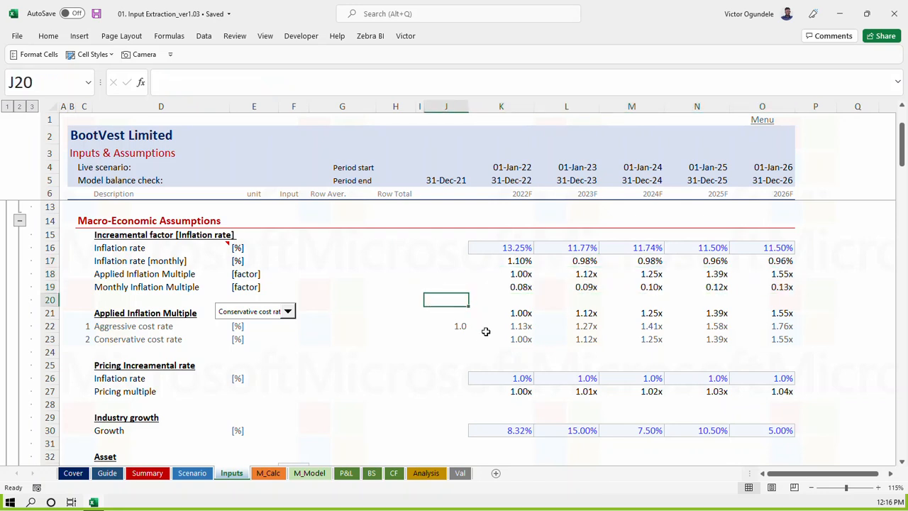
type("100")
key("ctrl+Return")
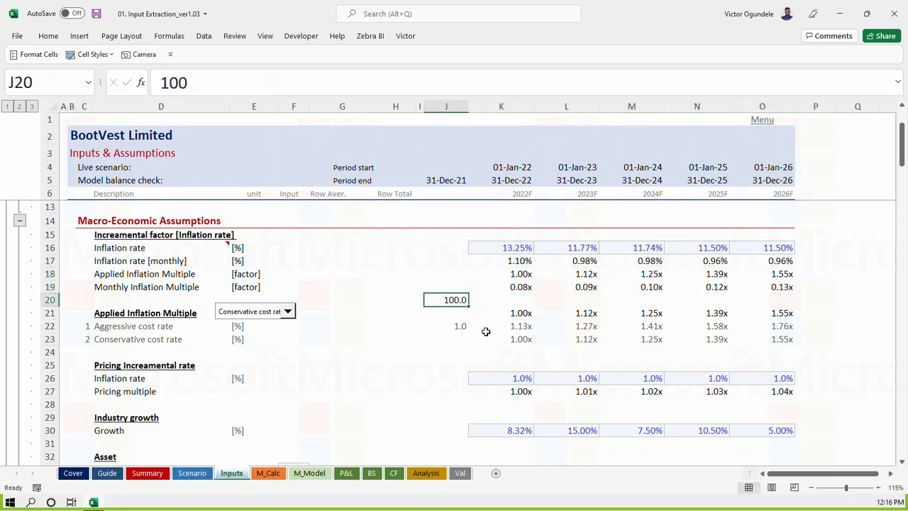
key("Right")
type("=")
key("Left")
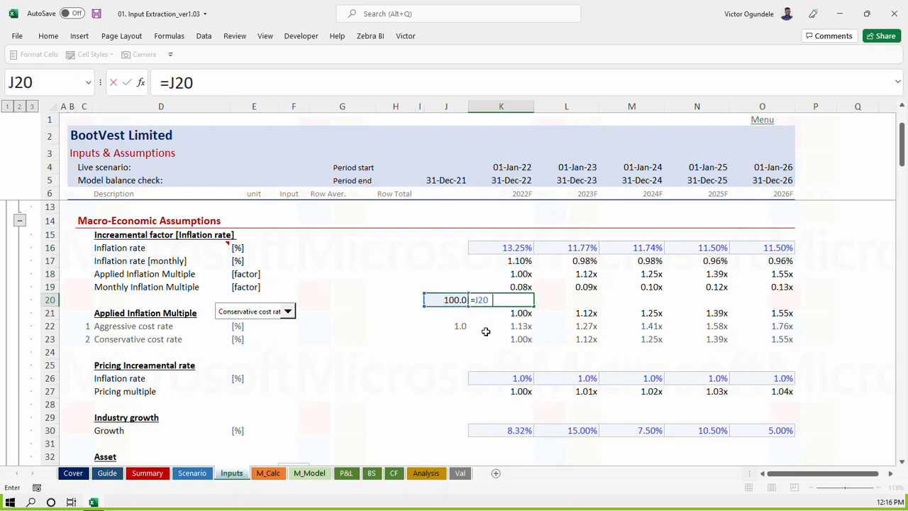
key("Escape")
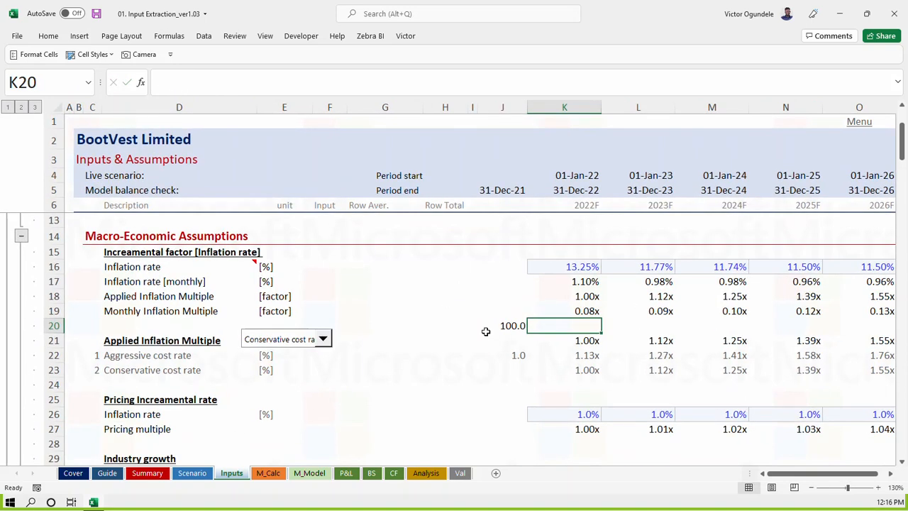
Enter the test formula =J20*K19 in K20 and fill it across to O20
scroll(486, 331, "up", 2, "ctrl")
scroll(511, 344, "right", 1)
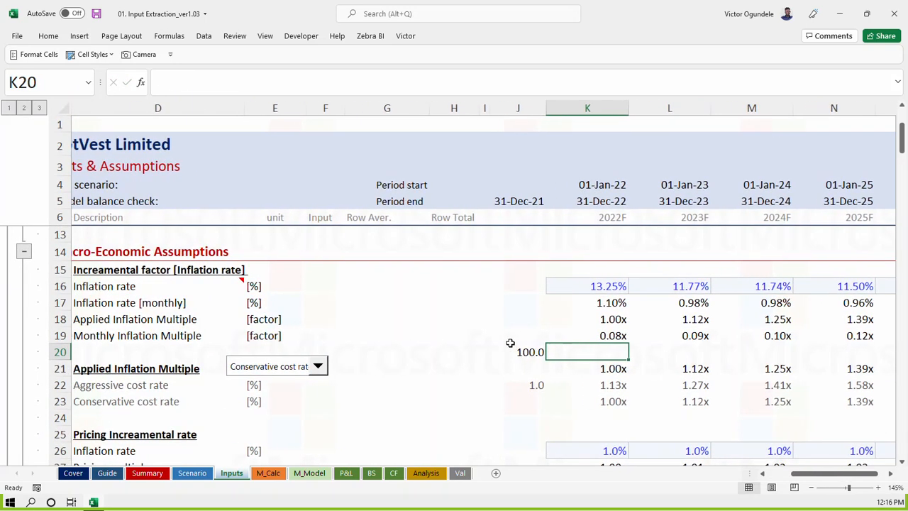
scroll(484, 345, "down", 1, "ctrl")
type("=")
key("Left")
type("*")
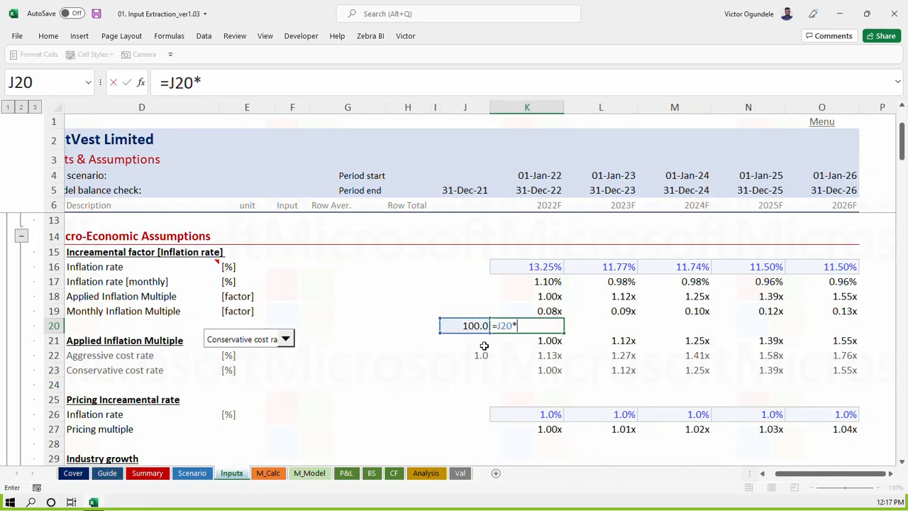
key("Up")
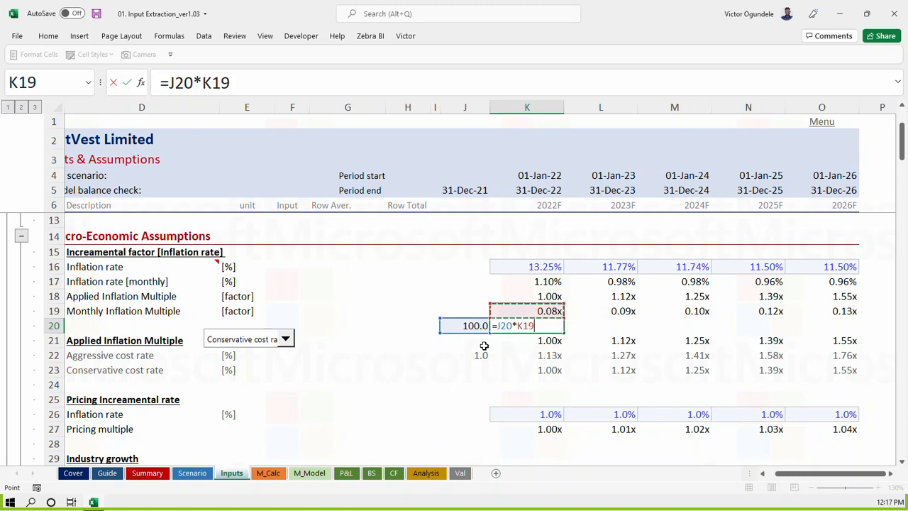
key("ctrl+Return")
key("shift+Right")
key("shift+Right")
key("shift+Right")
key("shift+Right")
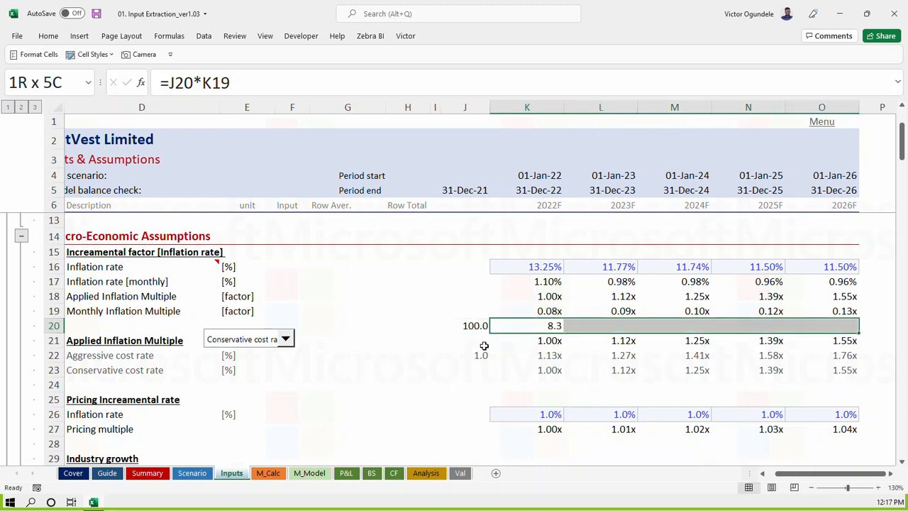
key("ctrl+r")
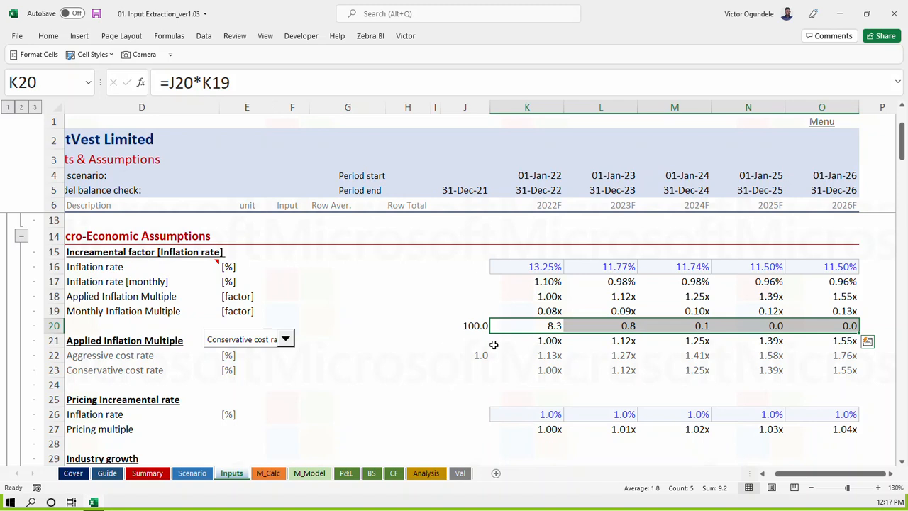
Compare the test result in K20 with the inflation rate in K16 and the monthly formulas in K17 and K19
left_click(538, 326)
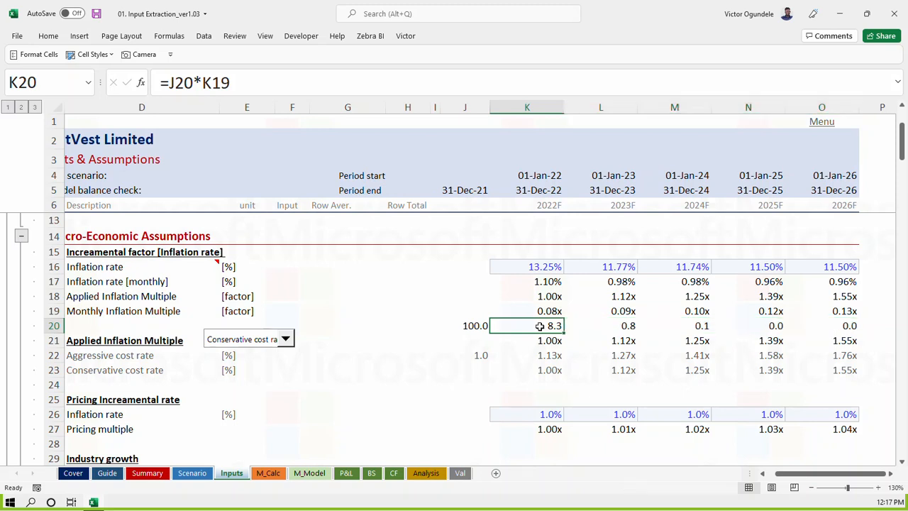
left_click(533, 267)
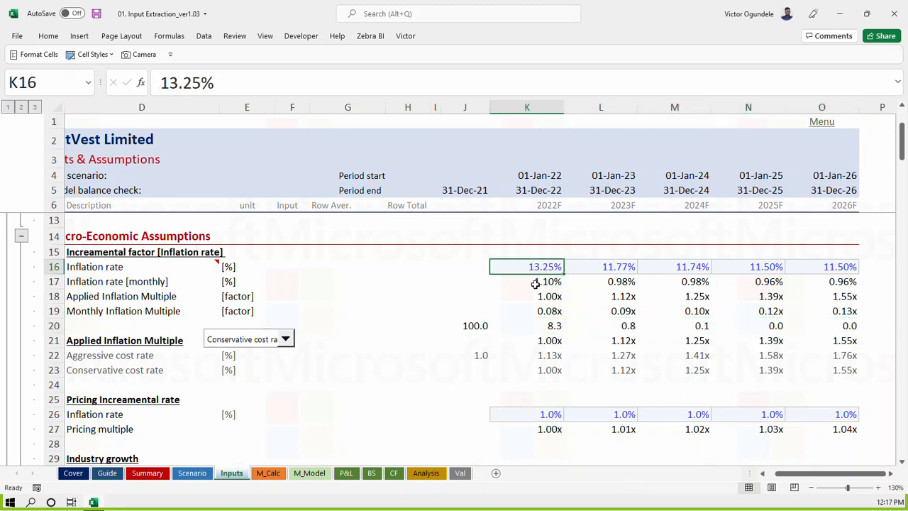
left_click(536, 283)
key("F2")
key("Escape")
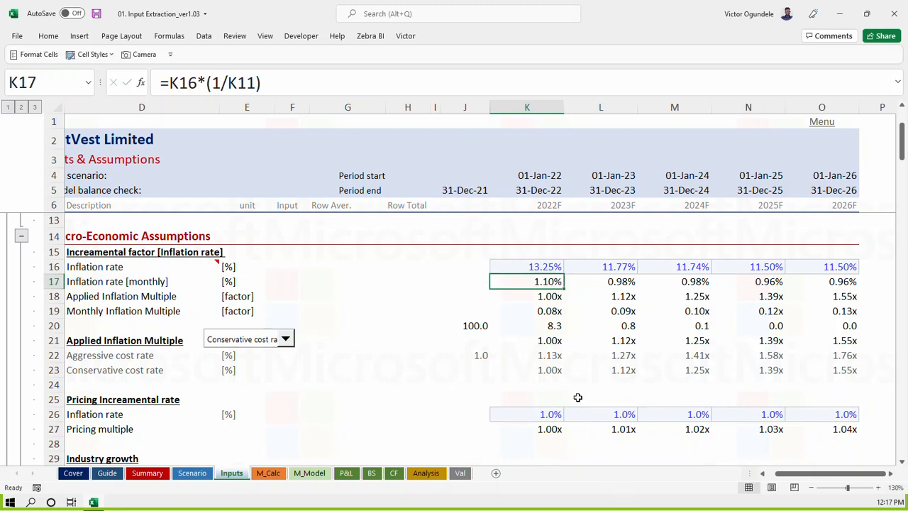
left_click(542, 311)
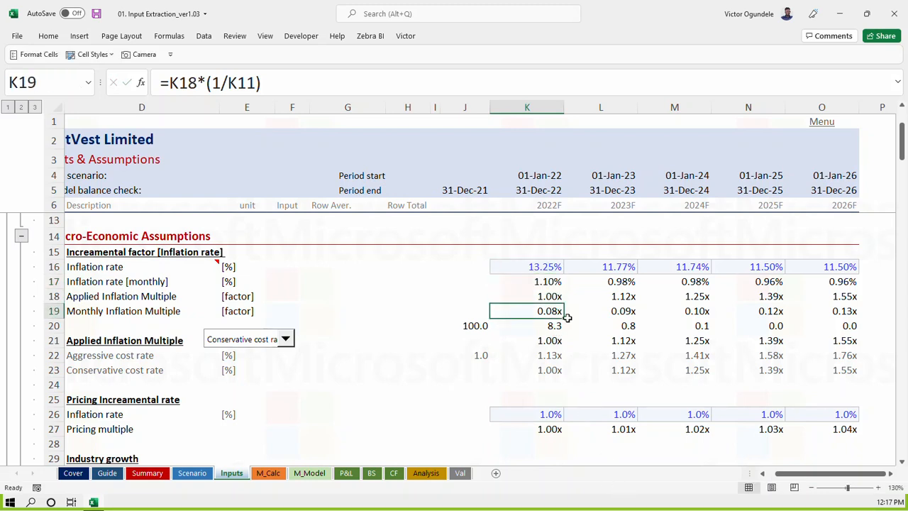
key("F2")
key("Escape")
Review the macro-economic assumptions, checking the monthly rate in K17 and the test inputs in J20 and K20
scroll(549, 296, "down", 1)
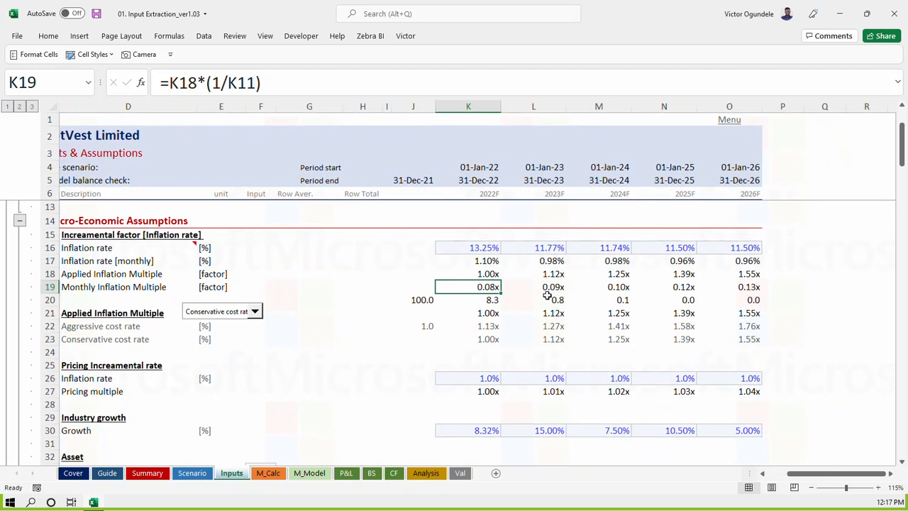
scroll(543, 353, "down", 2)
scroll(542, 352, "up", 2)
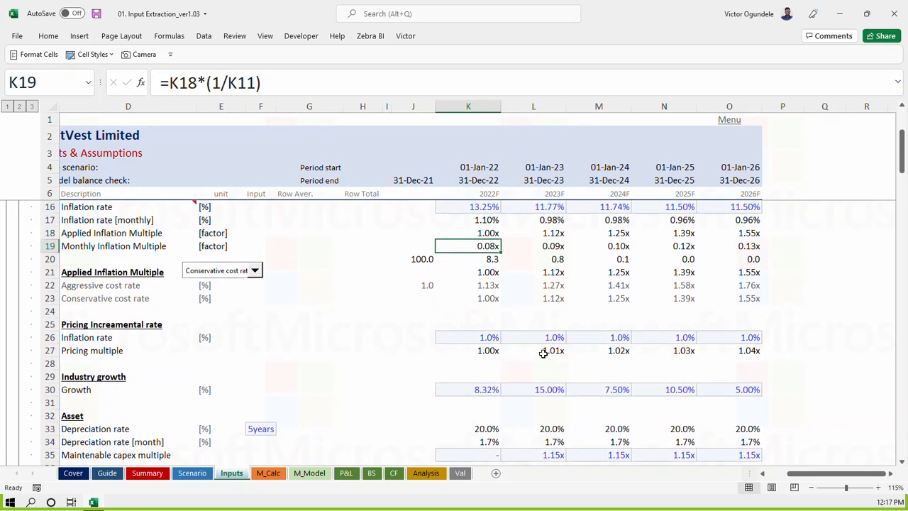
left_click(477, 259)
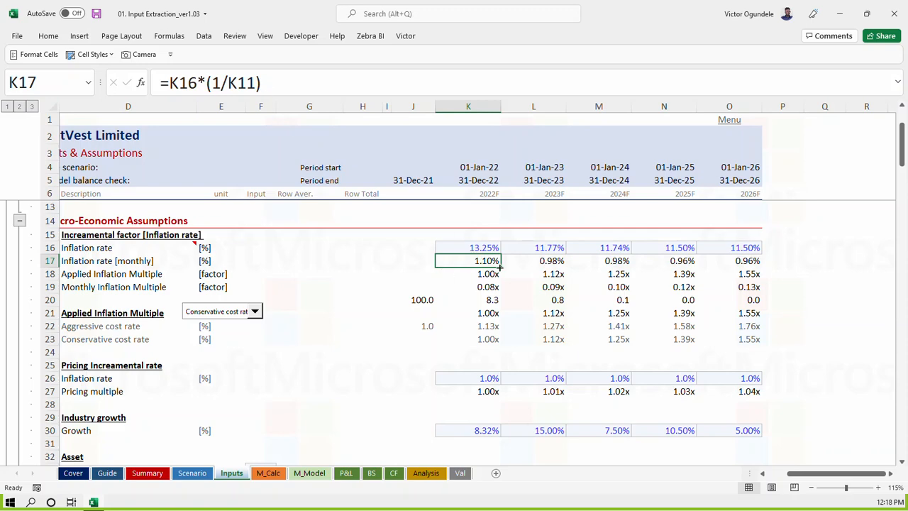
scroll(499, 266, "up", 2)
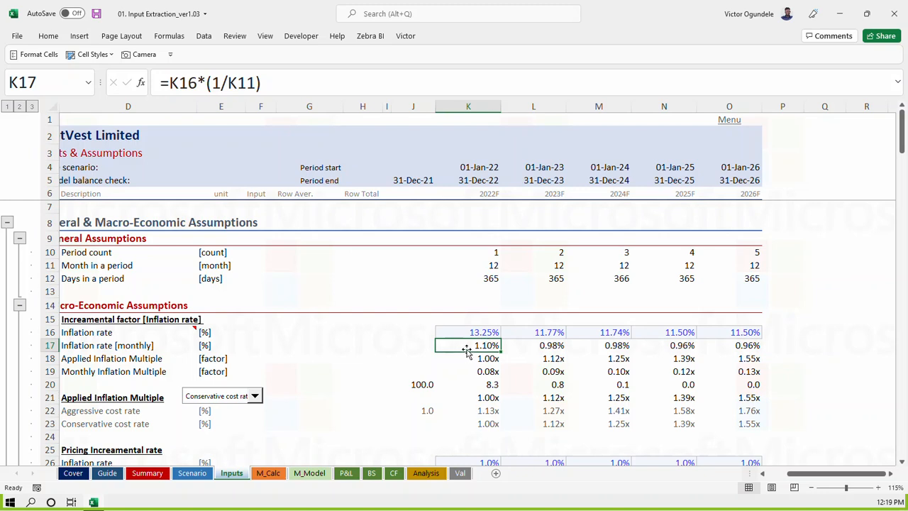
left_click(494, 385)
left_click(419, 384)
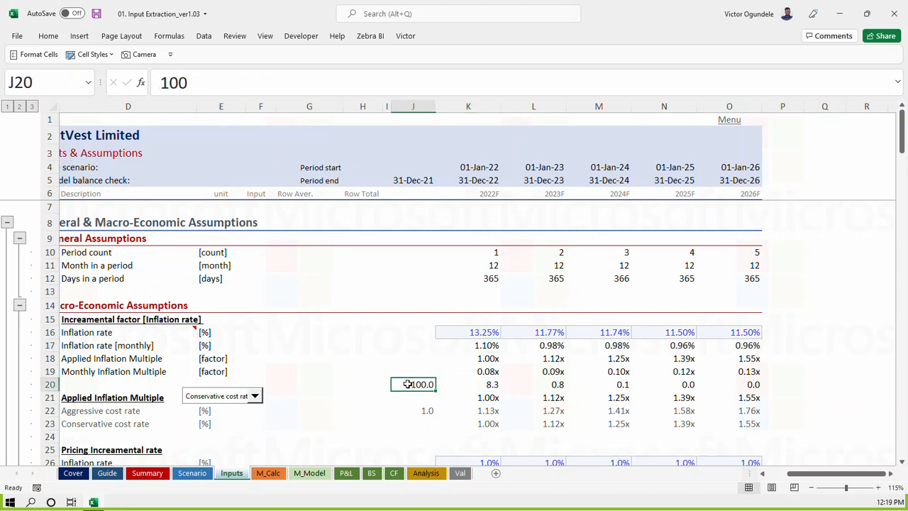
key("F2")
left_click(489, 385)
key("F2")
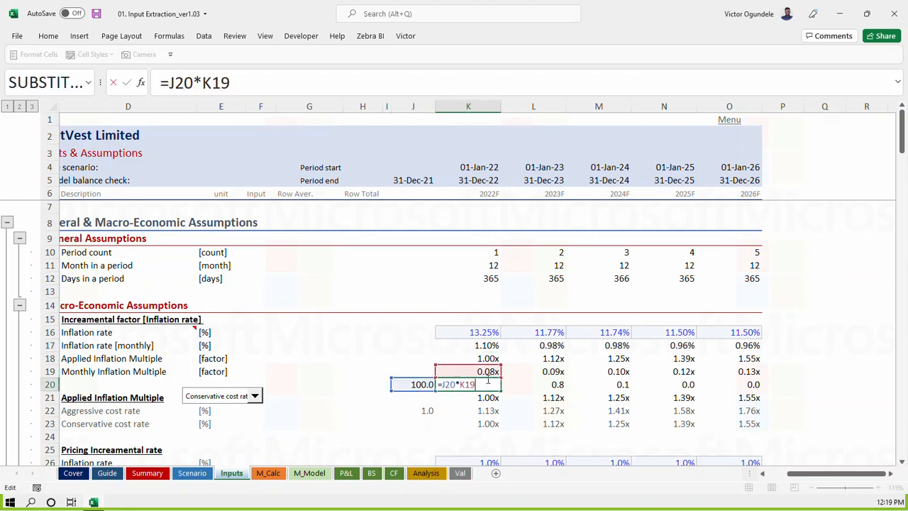
key("Escape")
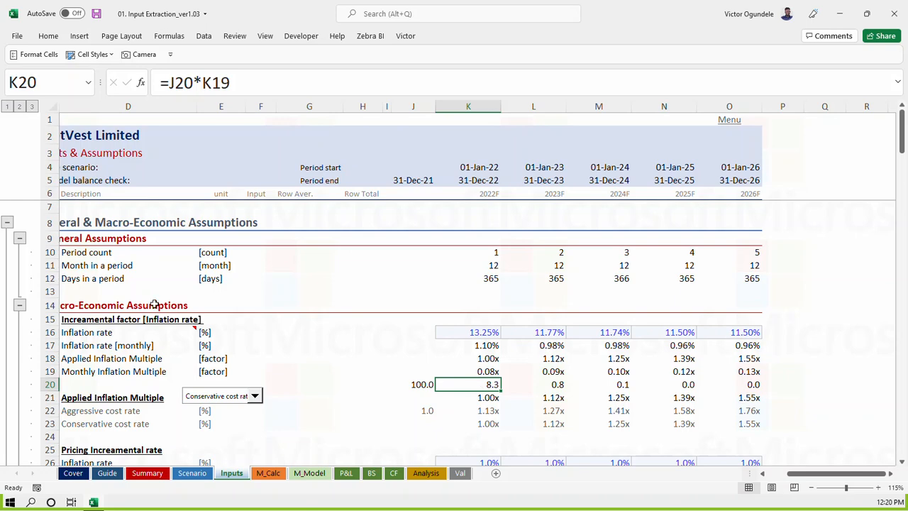
Insert a row above the Macro-Economic Assumptions heading and label D13 "Quarter period"
left_click(107, 291)
left_click(92, 304)
key("ctrl+shift+plus")
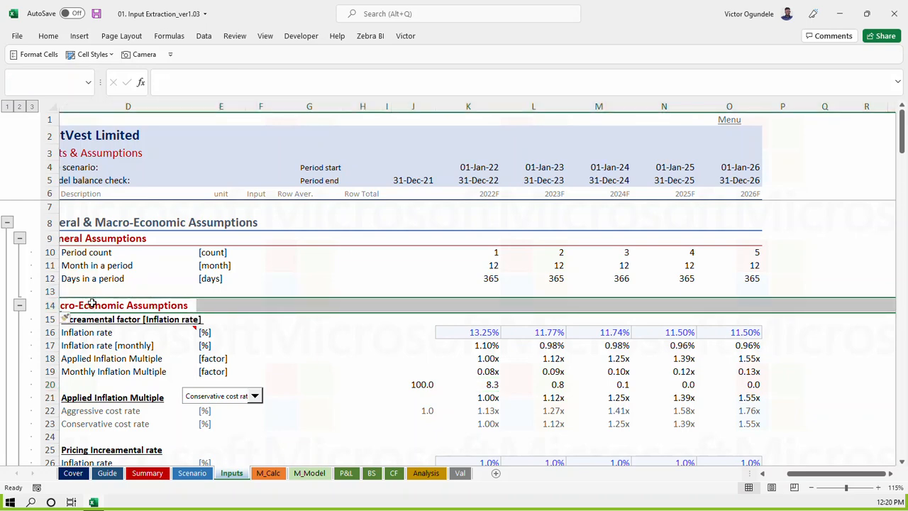
key("Up")
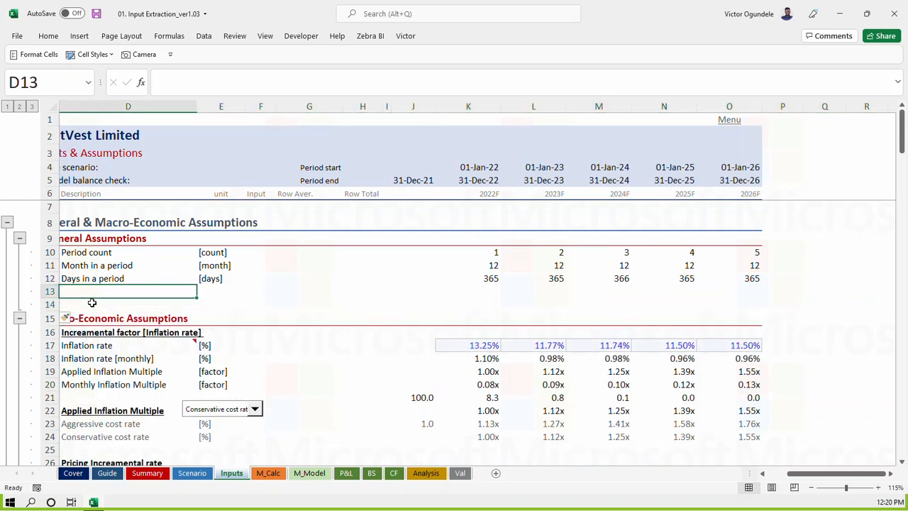
type("Quarter period")
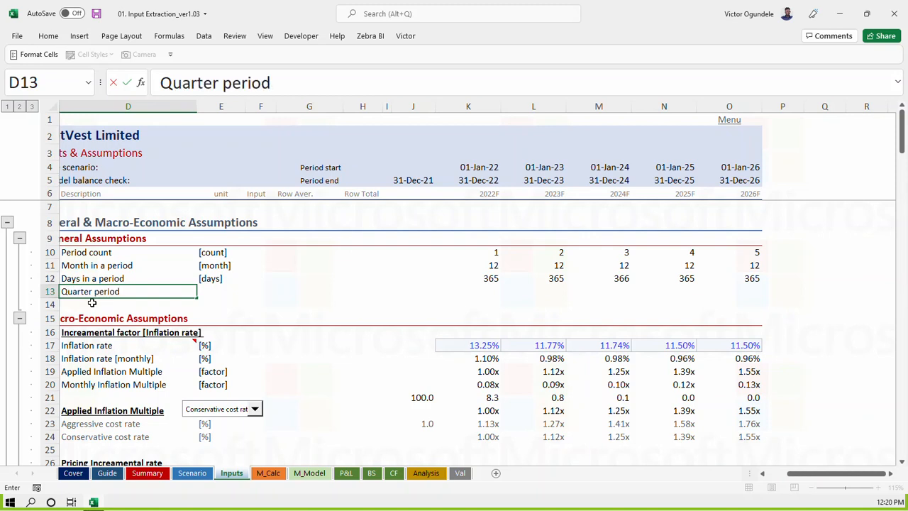
Enter 4 in K13 of the Quarter period row and fill it across to O13
key("Tab")
key("Right")
key("Right")
key("Right")
key("Right")
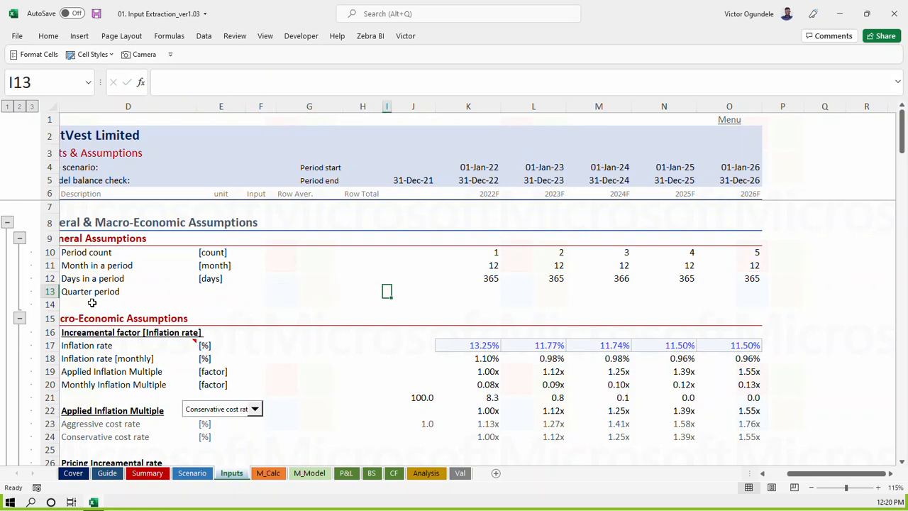
key("Right")
key("Right")
key("Right")
key("Left")
type("4")
key("ctrl+Return")
key("shift+Right")
key("shift+Right")
key("shift+Right")
key("shift+Right")
key("ctrl+r")
Change the K18 inflation rate formula to =K17*(1/K13) and fill it across to O18
key("Down")
key("Down")
key("Down")
key("Down")
key("Down")
key("F2")
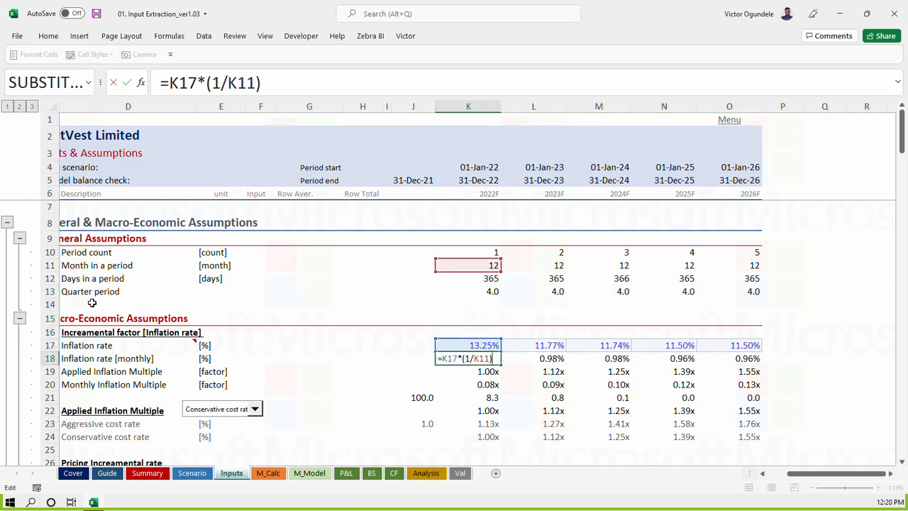
left_click(490, 360)
key("BackSpace")
key("BackSpace")
key("BackSpace")
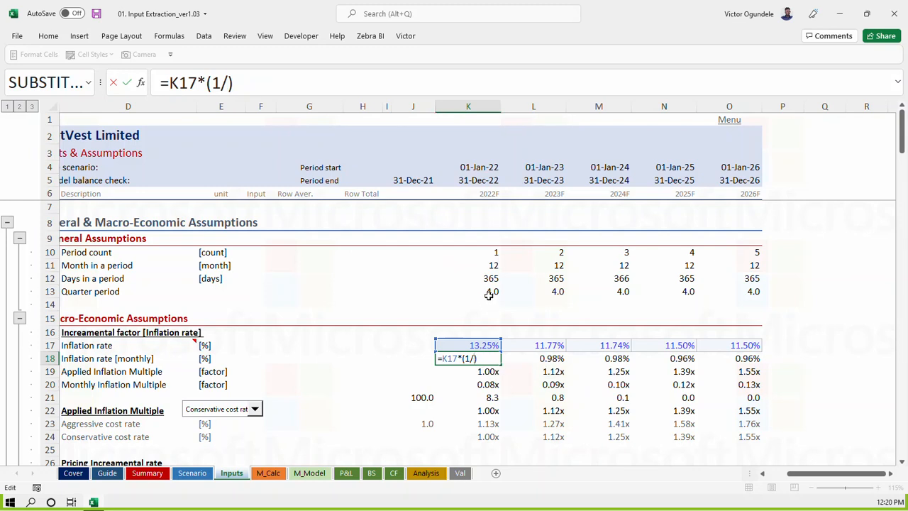
left_click(489, 291)
key("ctrl+Return")
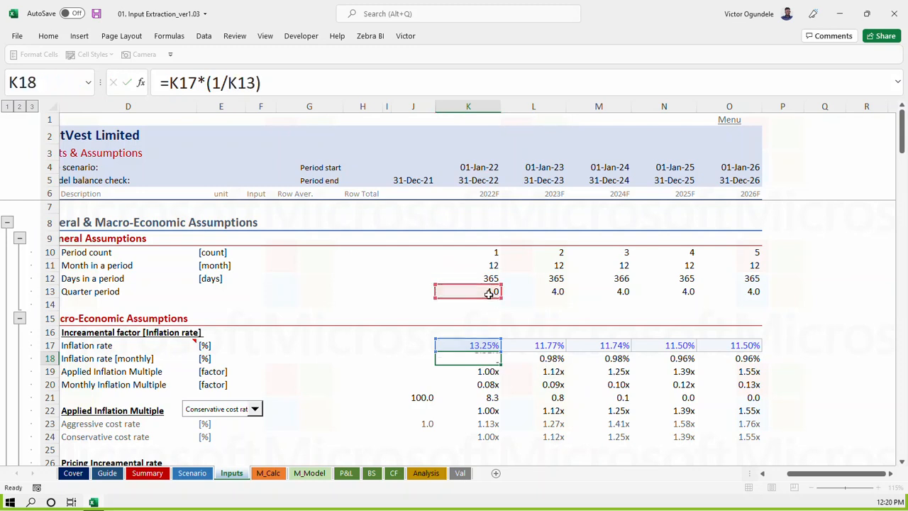
key("shift+Right")
key("shift+Right")
key("shift+Right")
key("shift+Right")
key("ctrl+r")
Clear the test amount and test formulas from J21:O21
key("Down")
key("Down")
key("Down")
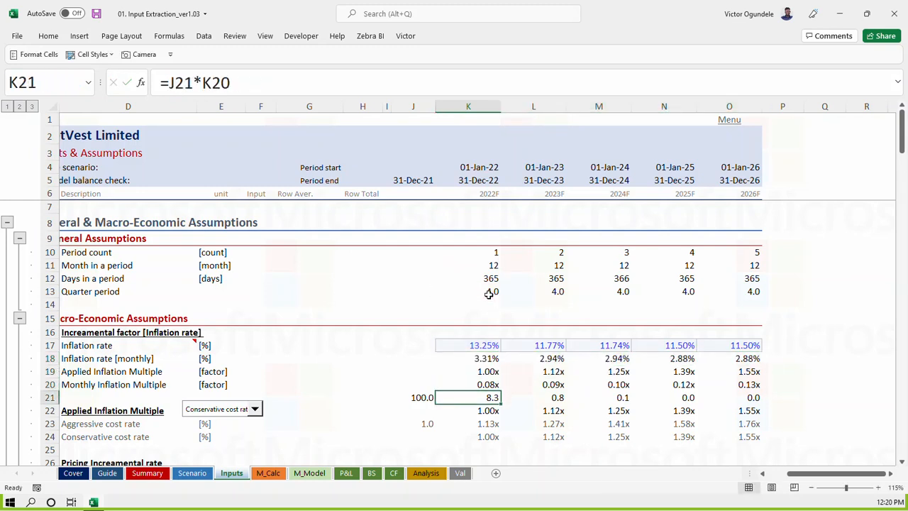
key("Left")
key("ctrl+shift+Right")
key("Delete")
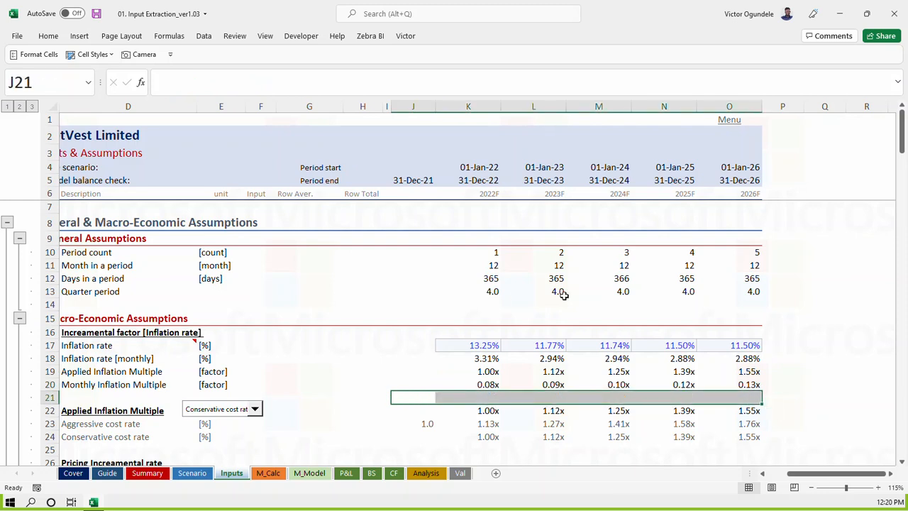
Examine the formulas behind the inflation multiples in K19, K20 and K22 and the Aggressive cost rate in K23
left_click(480, 374)
left_click(487, 386)
left_click(480, 373)
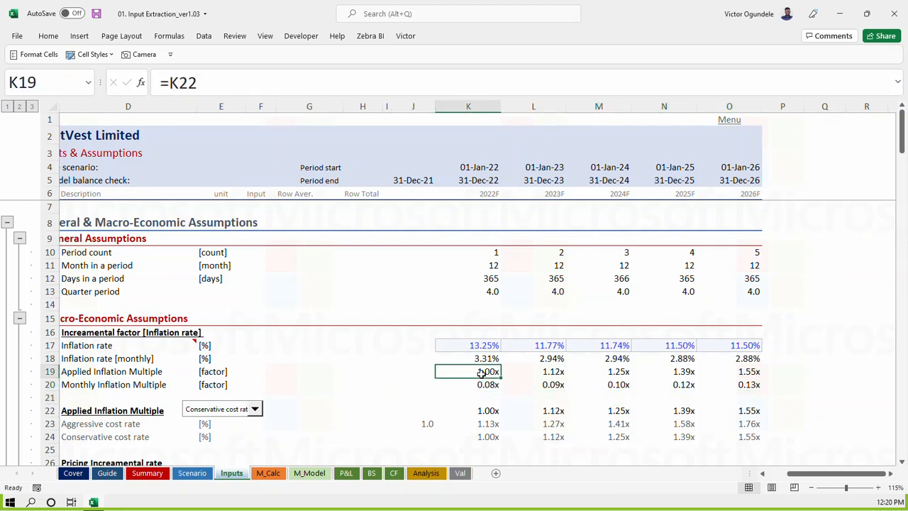
double_click(480, 372)
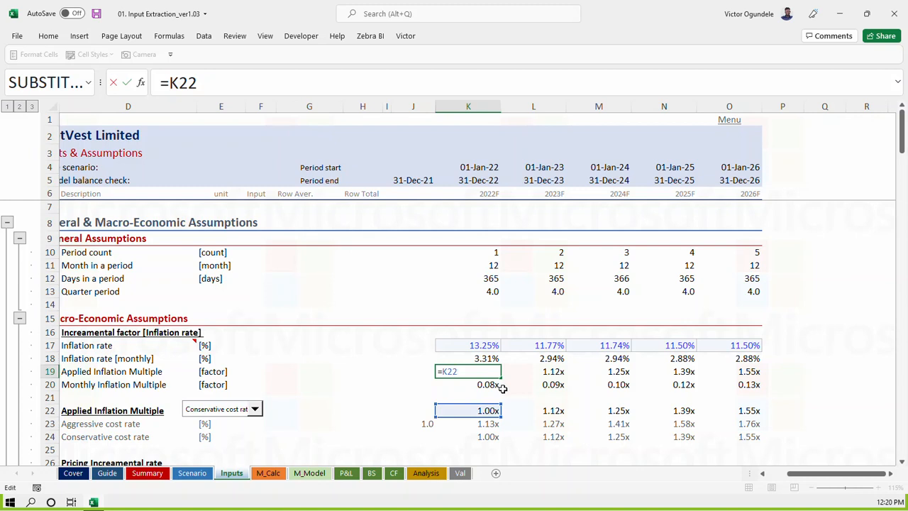
key("Escape")
left_click(482, 384)
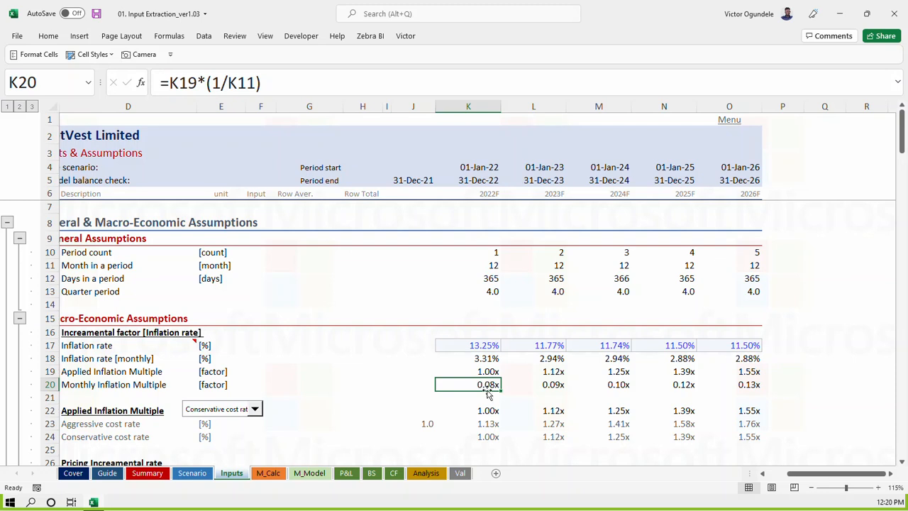
right_click(485, 410)
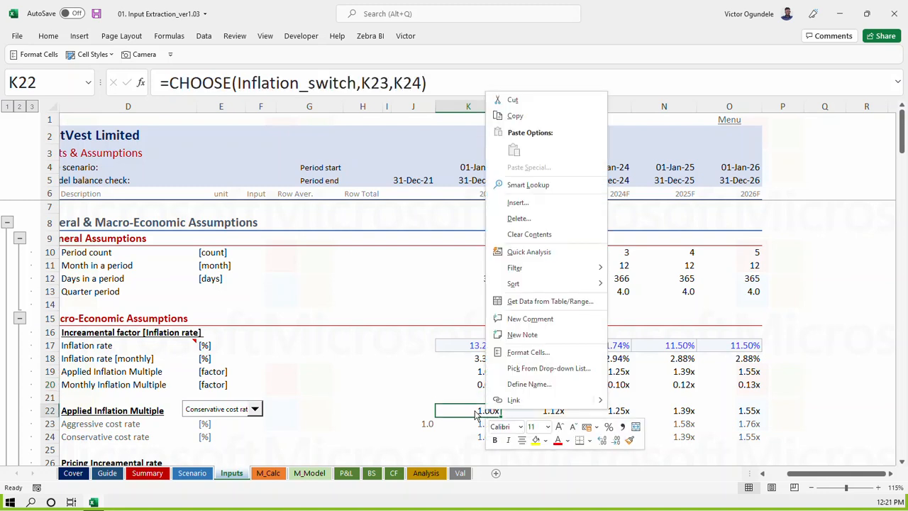
left_click(483, 410)
left_click(480, 424)
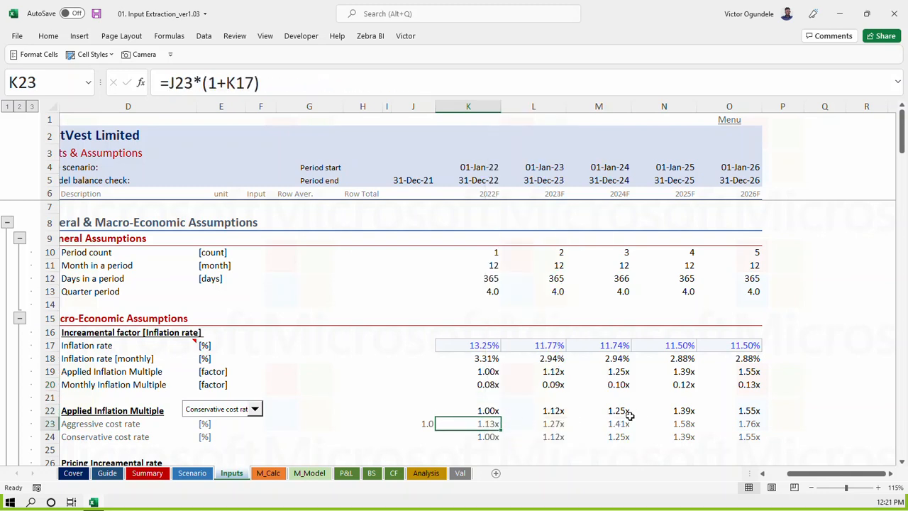
key("F2")
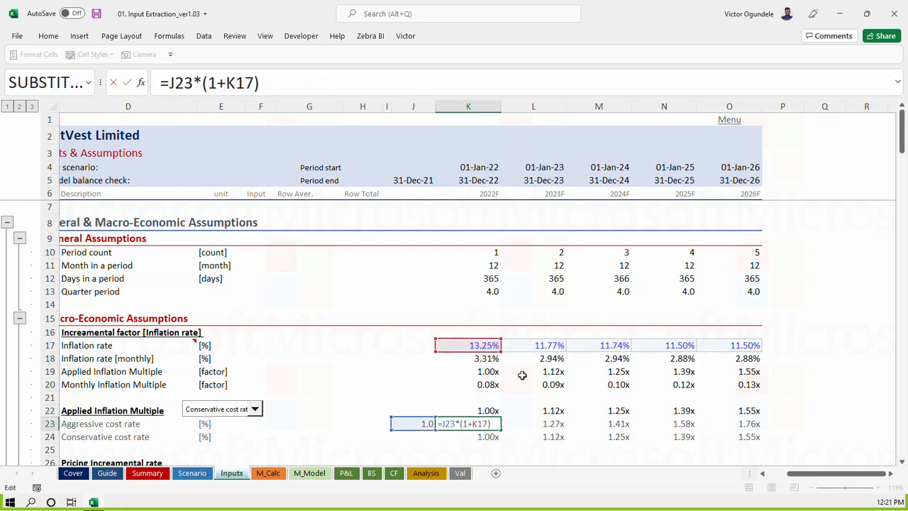
key("Escape")
scroll(542, 427, "down", 1)
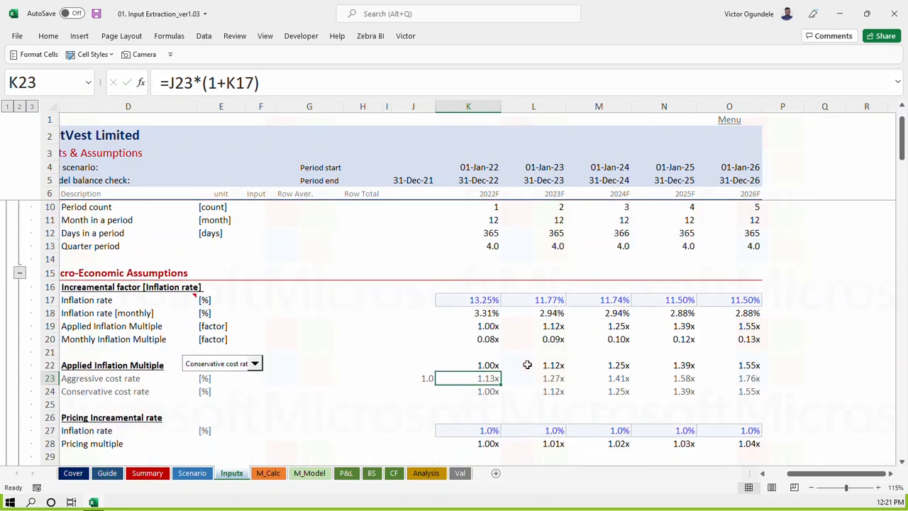
Change the K20 Monthly Inflation Multiple formula to =K19*(1/K13), fill it across to O20, and save the workbook
left_click(474, 339)
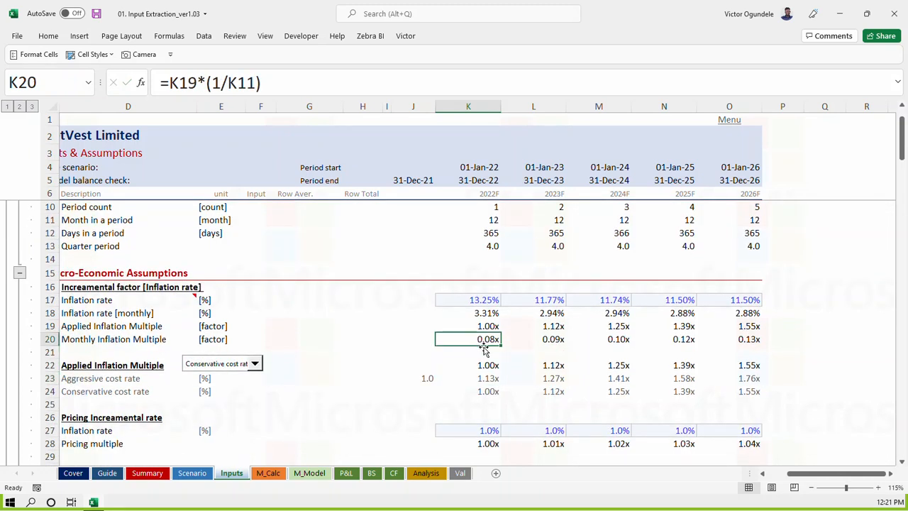
key("F2")
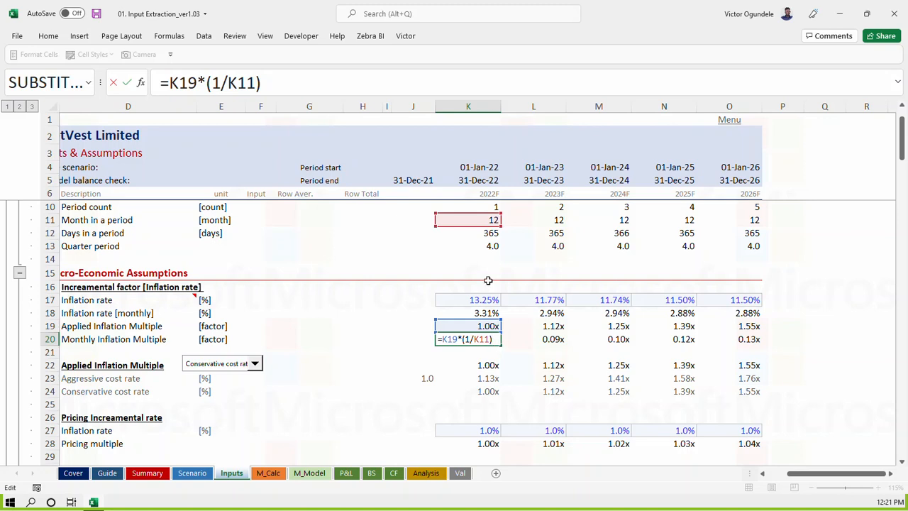
double_click(486, 339)
left_click(479, 245)
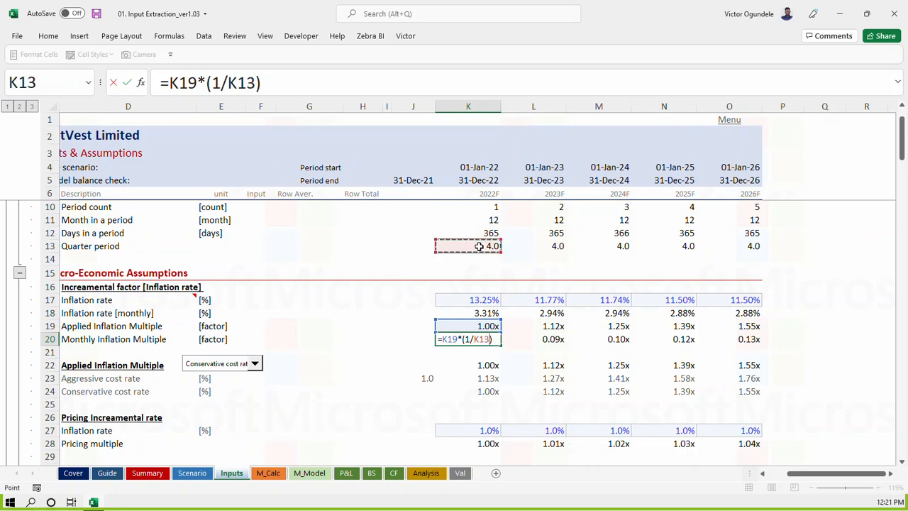
key("ctrl+Return")
key("ctrl+shift+Right")
key("ctrl+r")
key("ctrl+s")
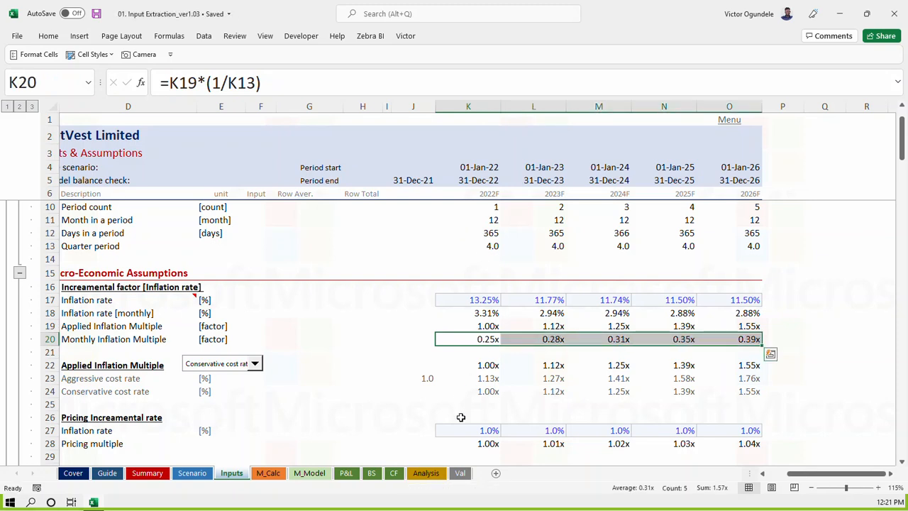
Check the formulas of the Applied Inflation Multiple in K19, Aggressive cost rate in K23 and Conservative cost rate in K24
left_click(484, 326)
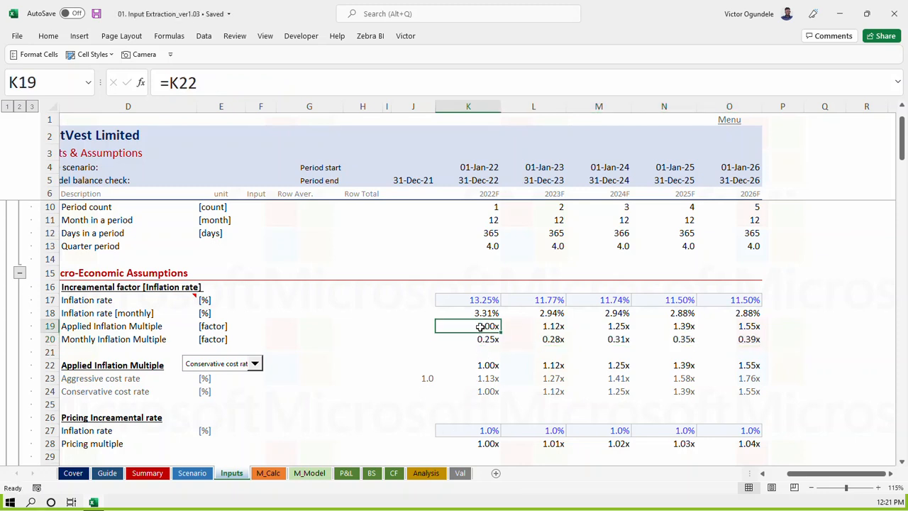
double_click(480, 326)
key("Escape")
left_click(479, 378)
double_click(479, 378)
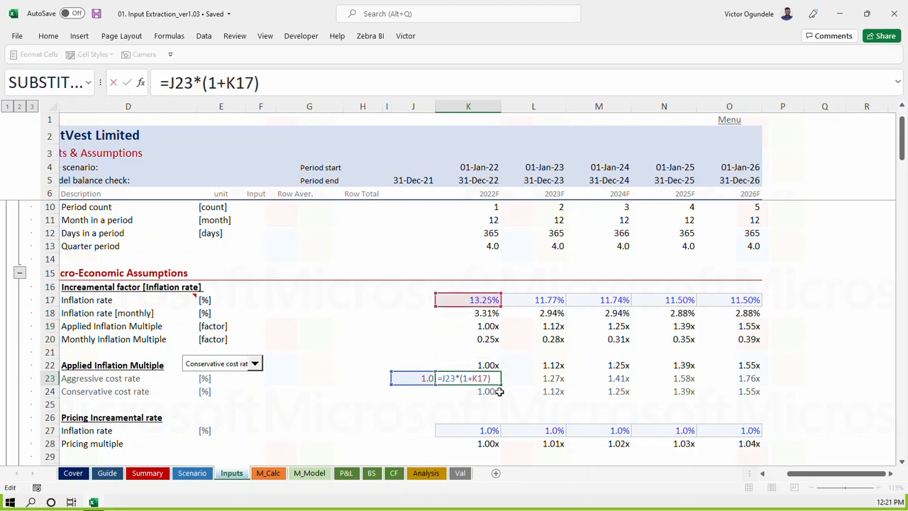
left_click(497, 390)
double_click(487, 391)
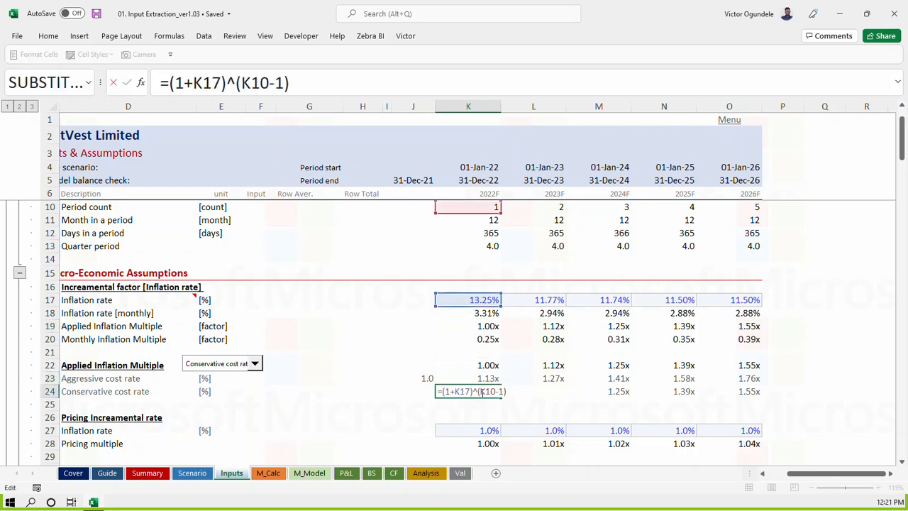
key("Escape")
Link M_Calc D180 and E180 under the Salaries Assumptions linked heading to the Applied Inflation Multiple label and unit in Inputs D19:E19
key("ctrl+Page_Down")
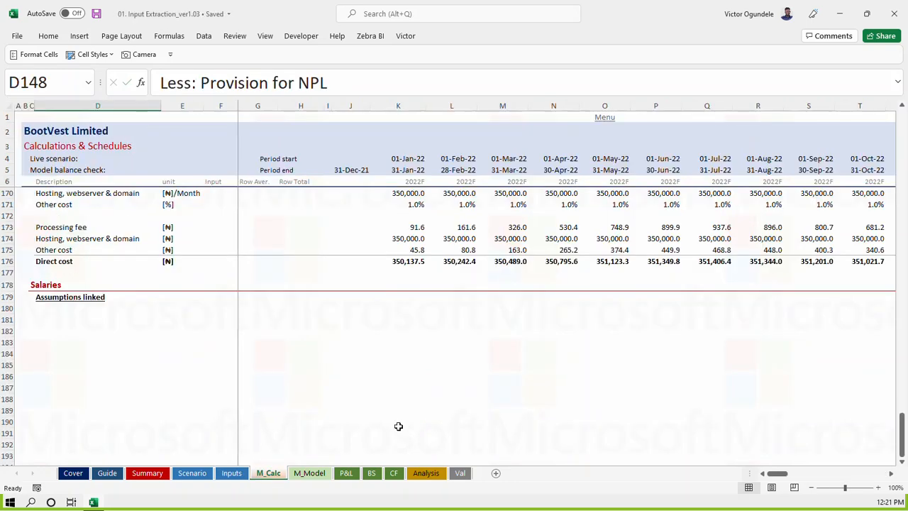
left_click(76, 298)
left_click(73, 313)
type("=")
key("ctrl+Page_Up")
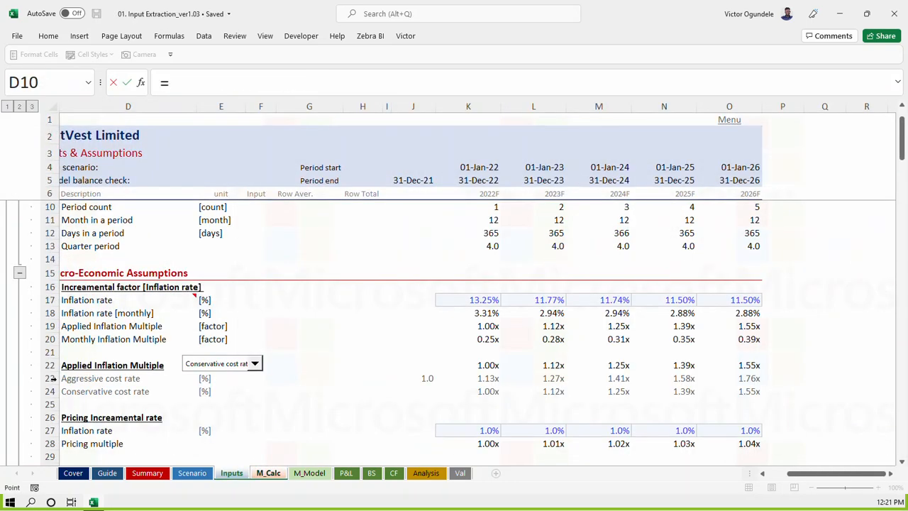
left_click(69, 326)
key("Return")
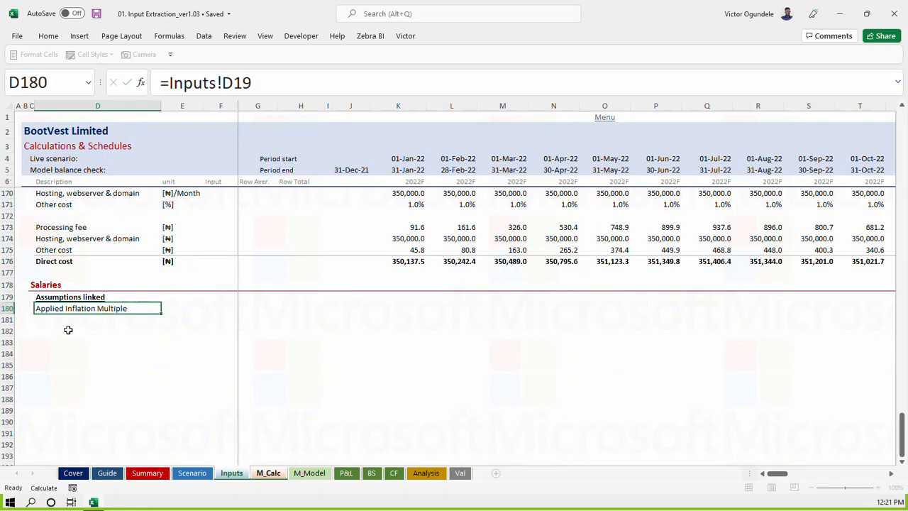
key("ctrl+c")
key("Right")
key("ctrl+v")
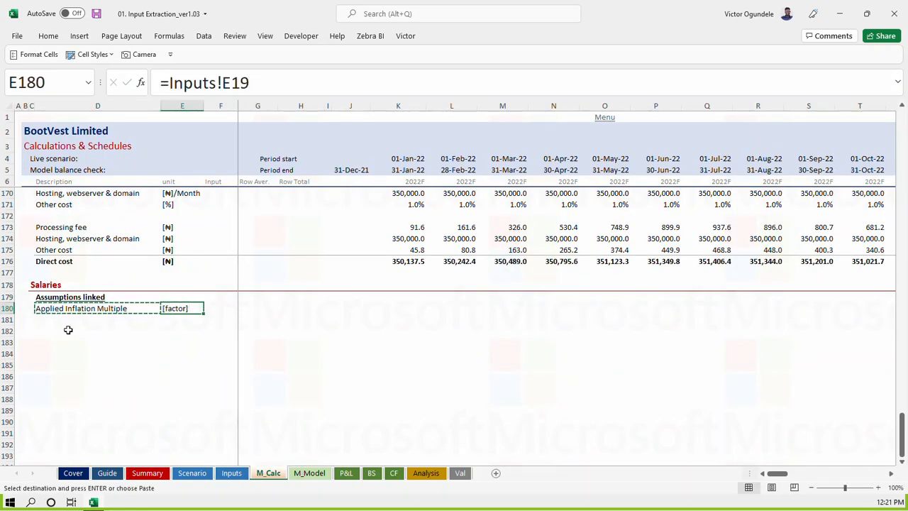
Copy the LOOKUP formula from K171 of the Other cost row into K180 on M_Calc
left_click(416, 225)
key("Up")
key("Up")
key("ctrl+c")
key("Down")
key("Down")
key("Down")
key("Down")
key("Down")
key("Down")
key("Down")
key("Down")
key("Down")
key("ctrl+v")
Change the K180 LOOKUP result range to Inputs!$K19:$O19 and apply the Multiple cell style to the cell
key("ctrl+Page_Up")
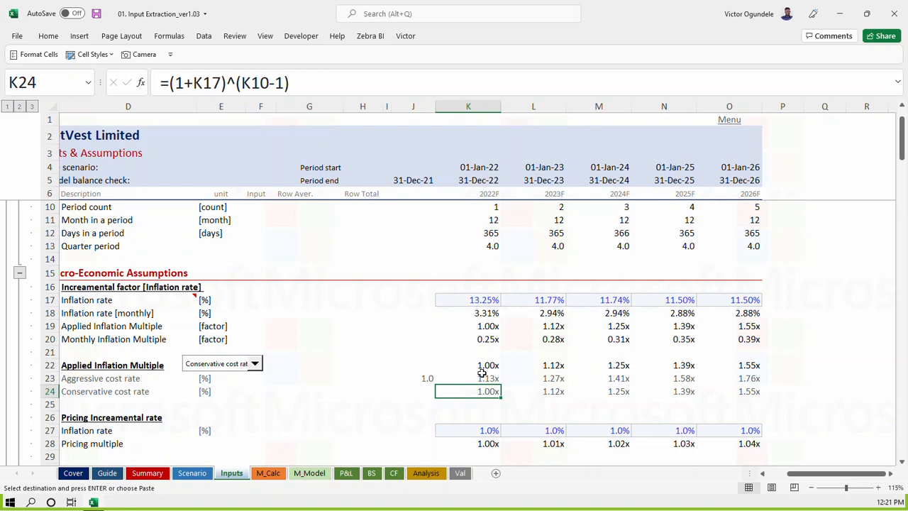
left_click(478, 325)
key("ctrl+Page_Down")
left_click(484, 84)
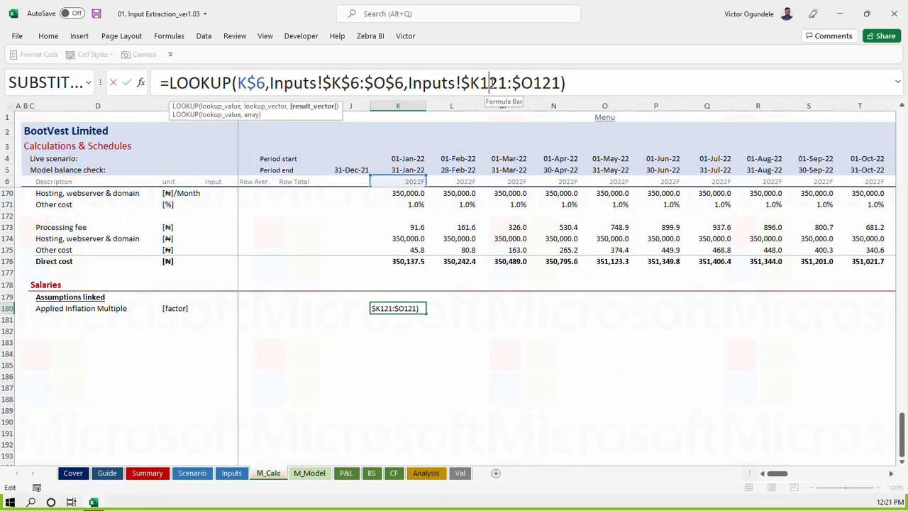
left_click_drag(508, 83, 490, 83)
type("9")
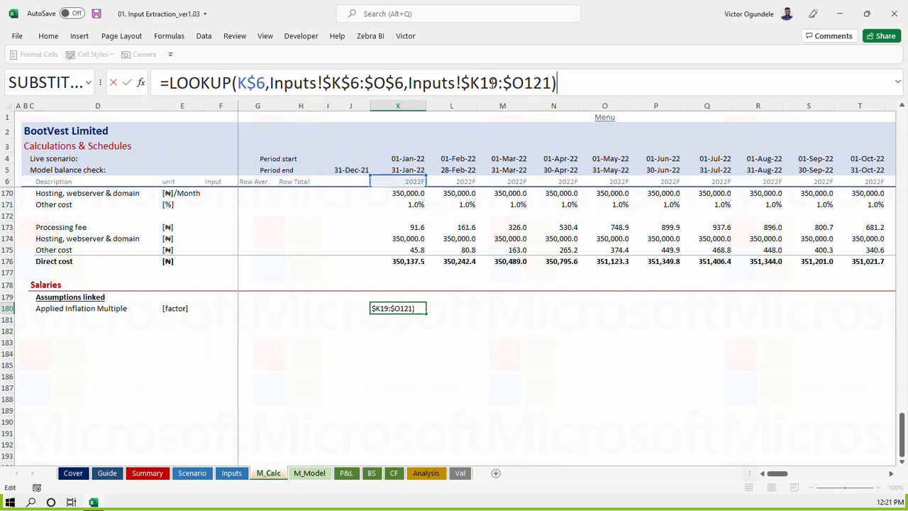
key("Left")
key("shift+Left")
key("shift+Left")
type("9")
key("ctrl+Return")
left_click(89, 53)
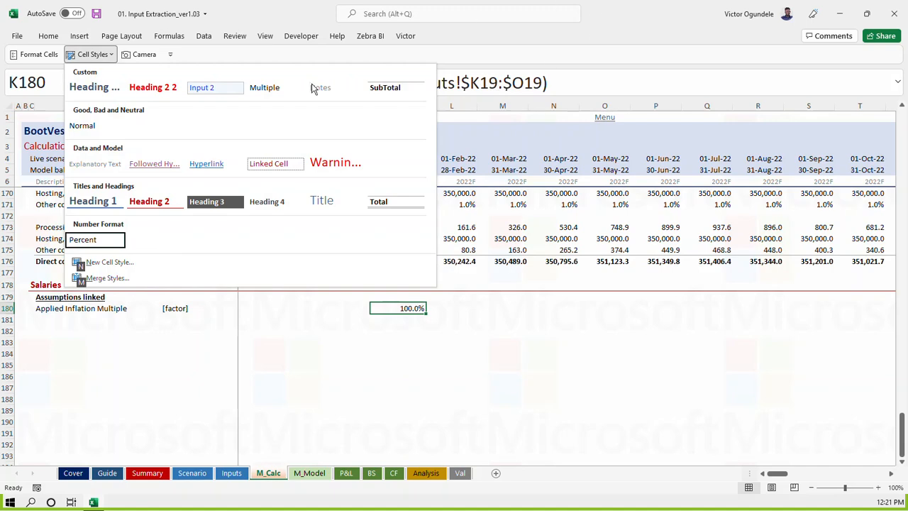
left_click(273, 88)
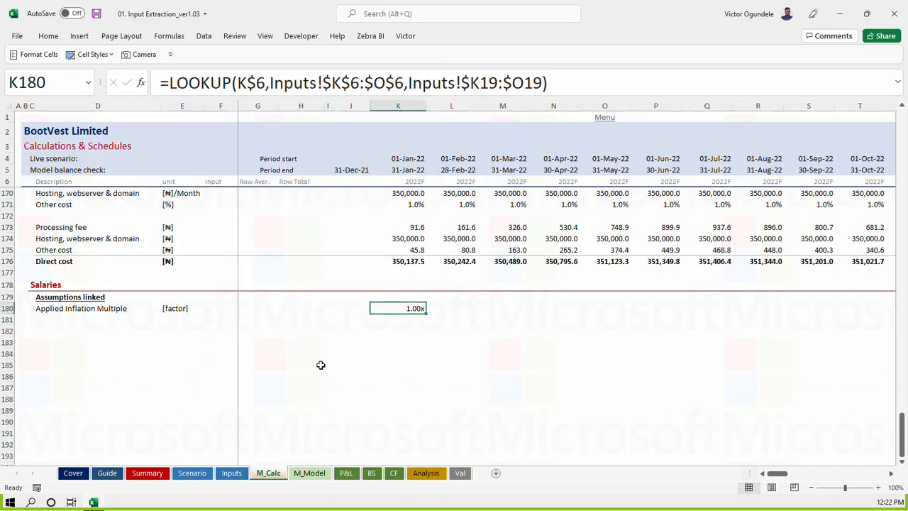
Fill the K180 Applied Inflation Multiple lookup across the remaining monthly columns and save the workbook
key("ctrl+shift+Right")
key("ctrl+r")
key("ctrl+s")
key("Left")
key("Right")
key("Right")
key("Right")
key("ctrl+Right")
key("ctrl+Left")
key("ctrl+Left")
key("Home")
key("ctrl+s")
key("Down")
key("Down")
key("Right")
key("Right")
key("Up")
key("Right")
key("Down")
type("=")
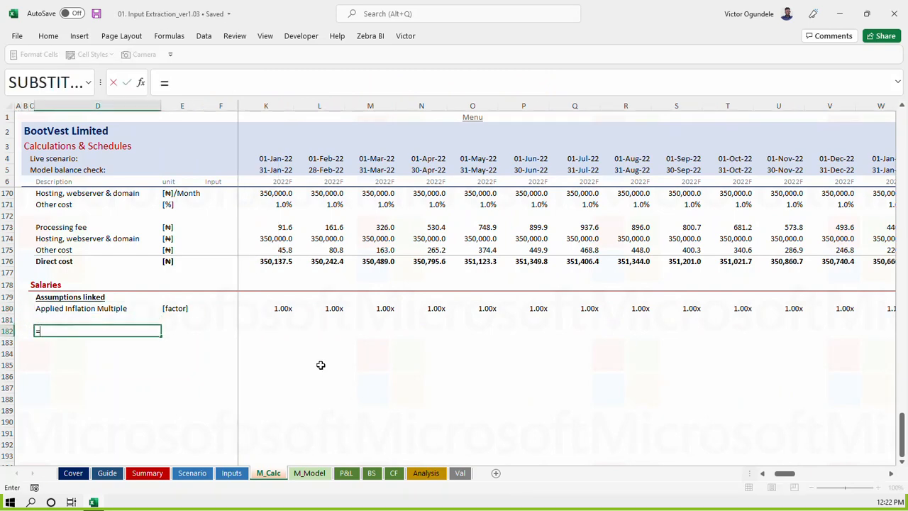
key("ctrl+Page_Up")
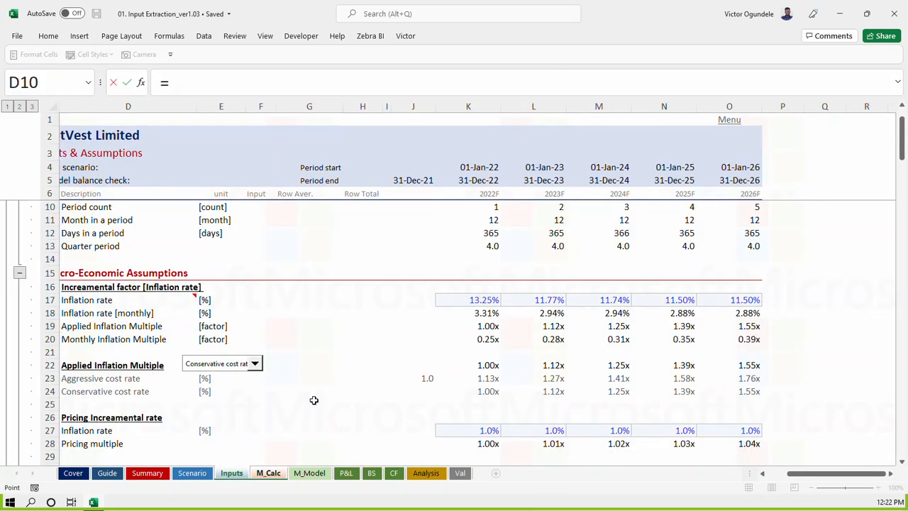
key("Escape")
Examine the macro-economic assumptions on the Inputs sheet and the Monthly Inflation Multiple formula in K20
key("ctrl+Page_Down")
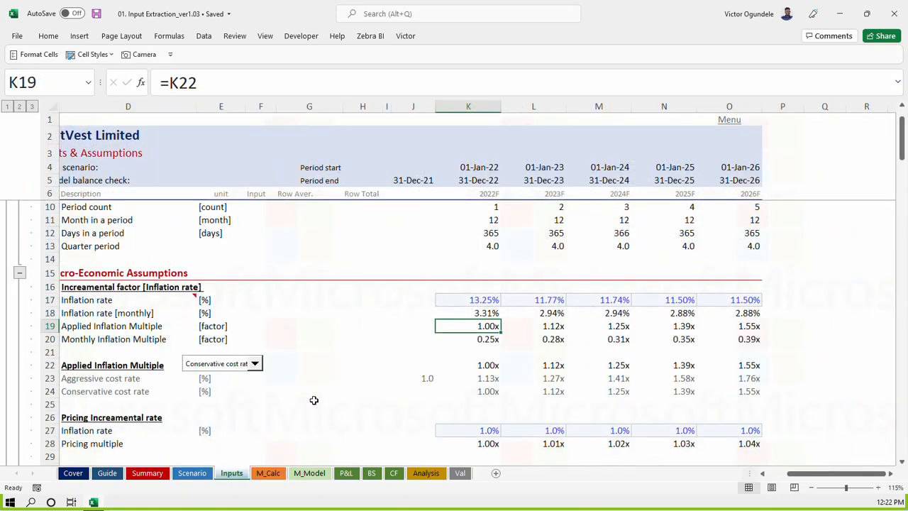
scroll(313, 401, "down", 1)
key("Down")
key("Down")
key("Down")
key("Down")
key("Down")
key("Down")
key("Down")
key("Down")
key("Down")
key("Down")
key("Down")
key("Down")
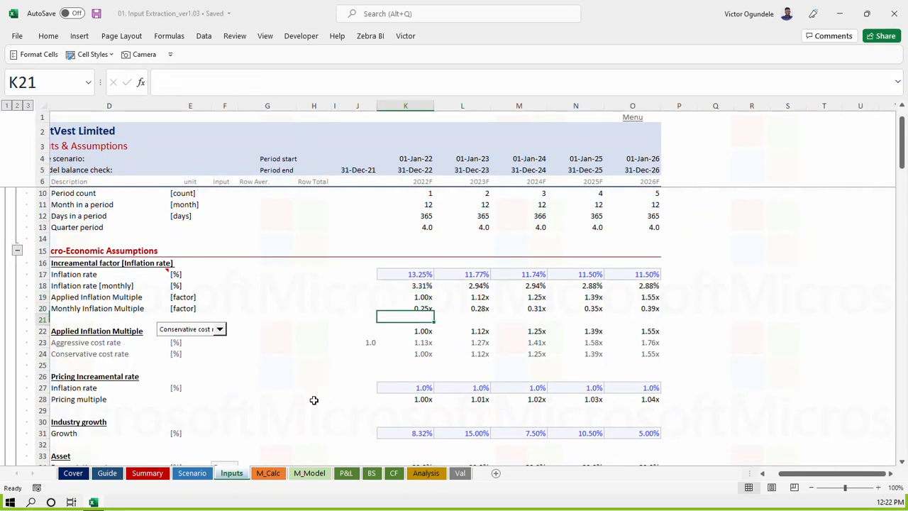
key("Left")
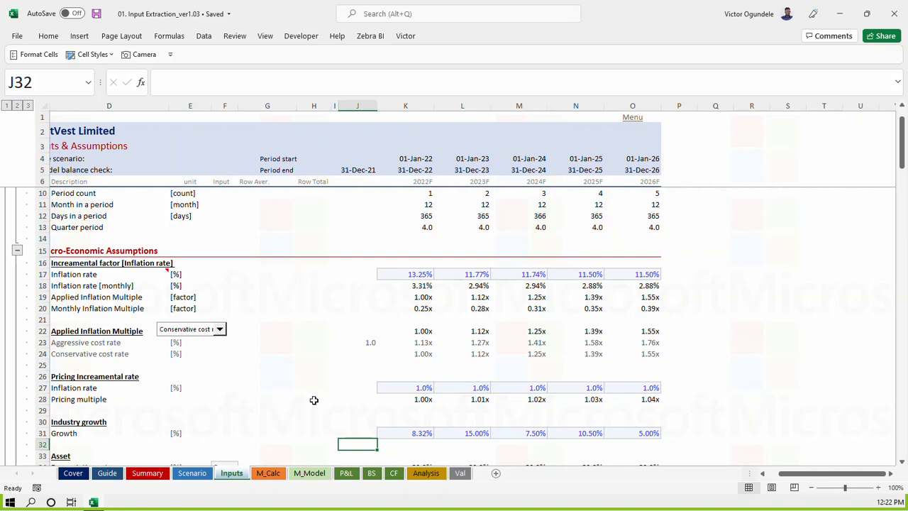
left_click(404, 307)
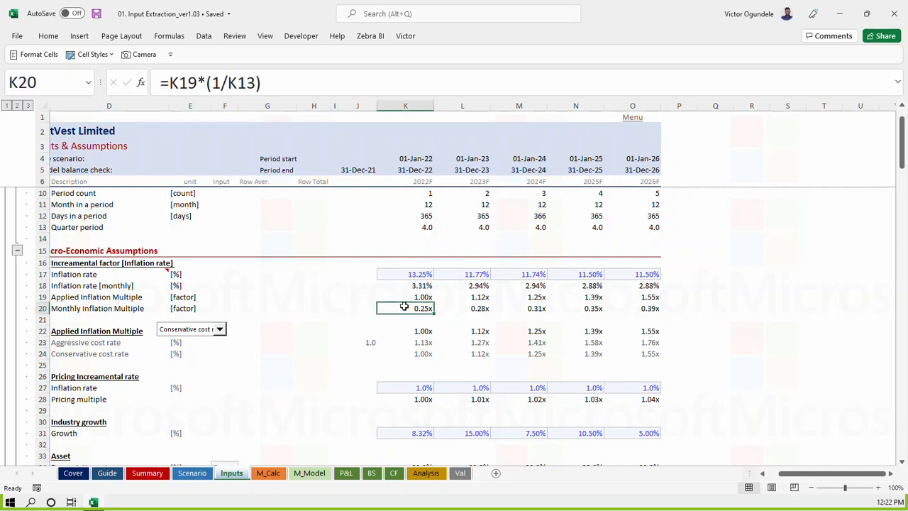
double_click(404, 306)
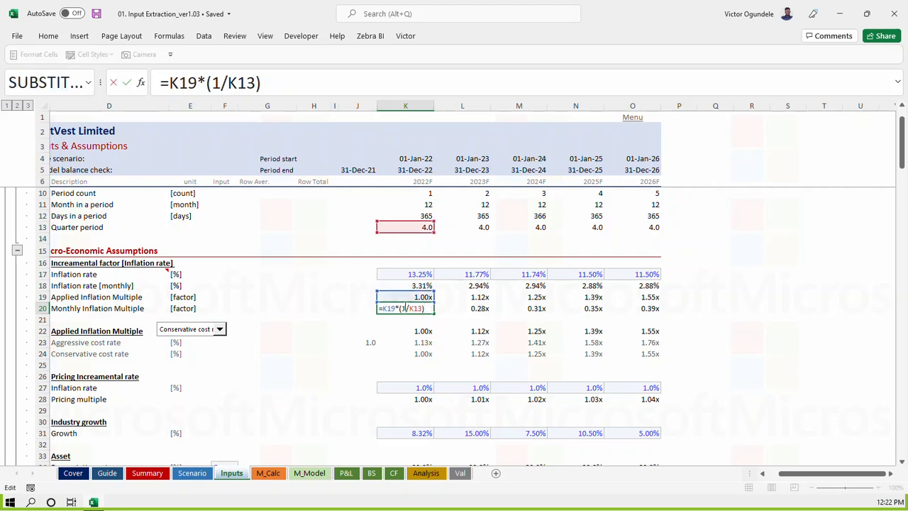
key("Escape")
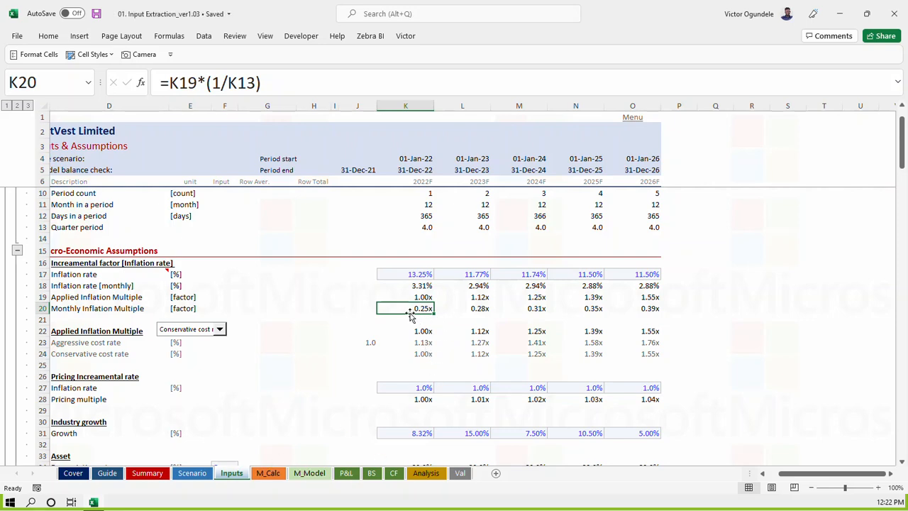
Look through the Inputs sheet from the macro-economic assumptions down to the Sources of funds section and back
scroll(409, 316, "up", 1)
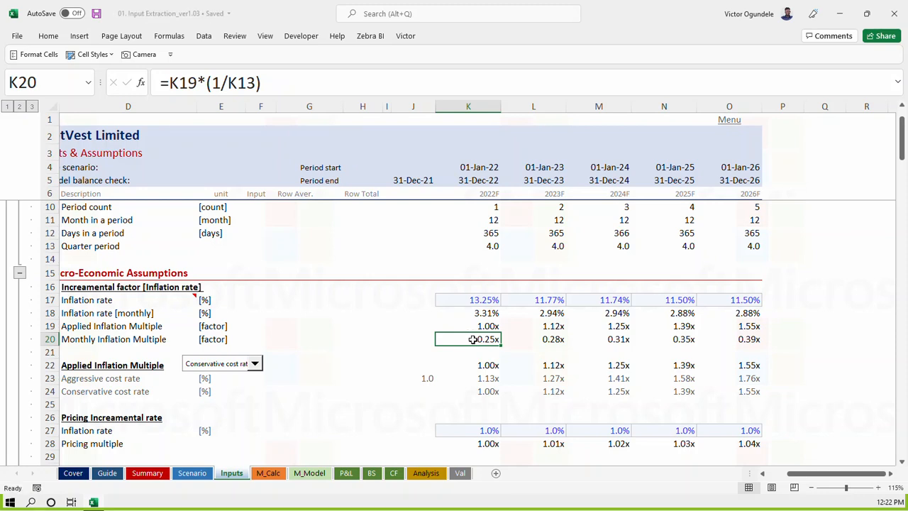
key("Page_Down")
scroll(472, 340, "down", 1)
scroll(473, 340, "down", 1)
key("Left")
key("Left")
key("Left")
key("Left")
key("Left")
key("Left")
key("Left")
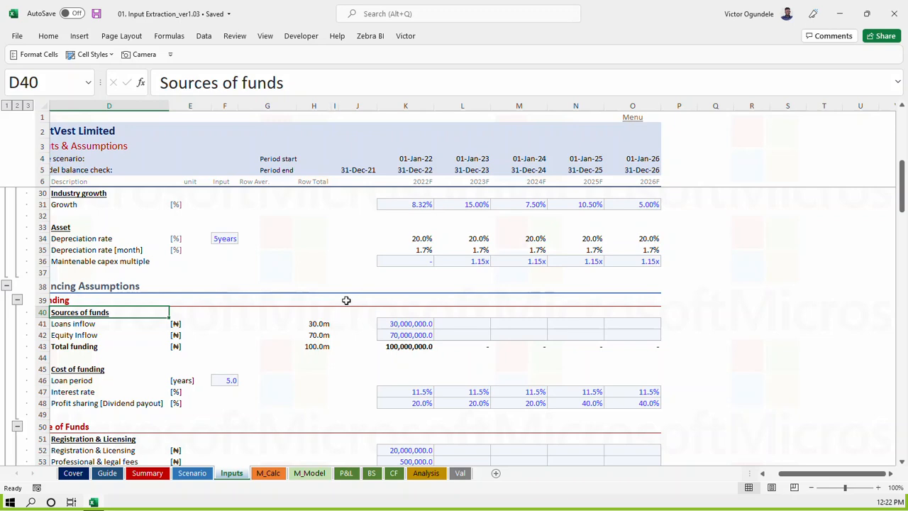
scroll(344, 300, "left", 1)
scroll(423, 300, "up", 8)
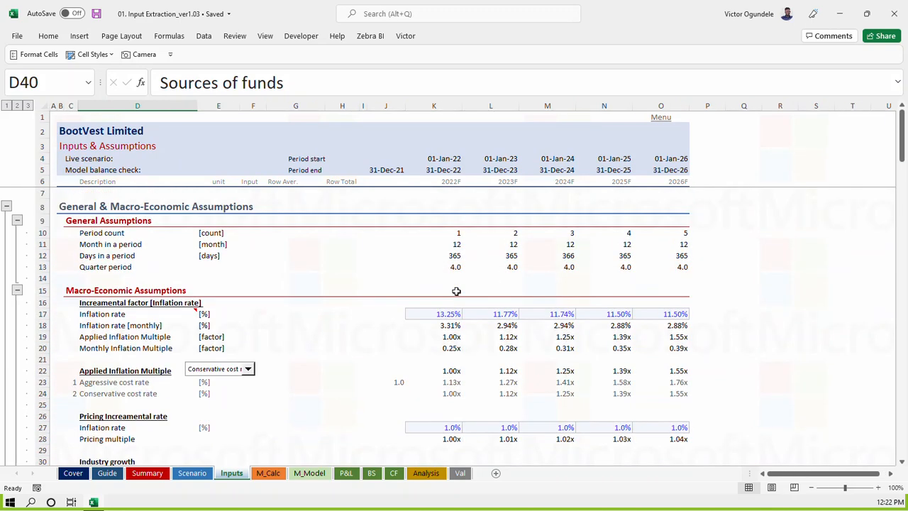
scroll(457, 355, "down", 2)
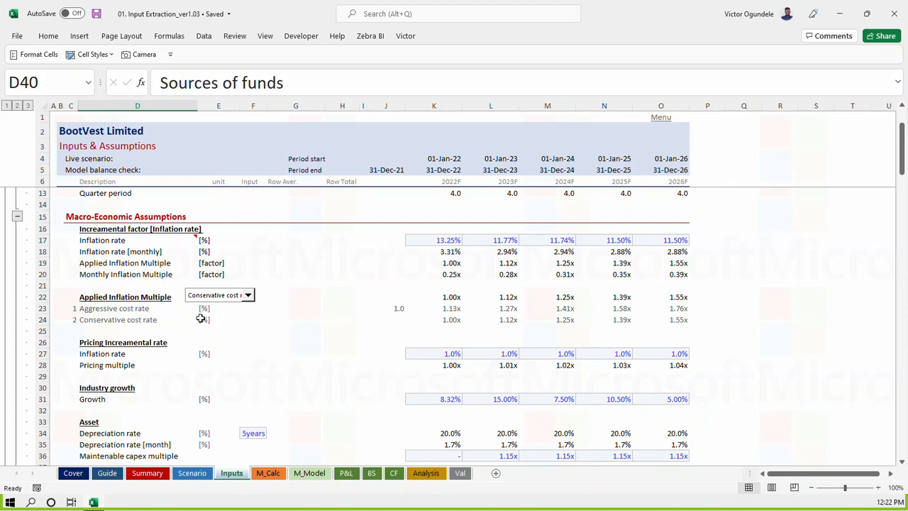
Change the Aggressive cost rate formula in K23 to =J23*(1+K18) and fill it across to O23
left_click(105, 263)
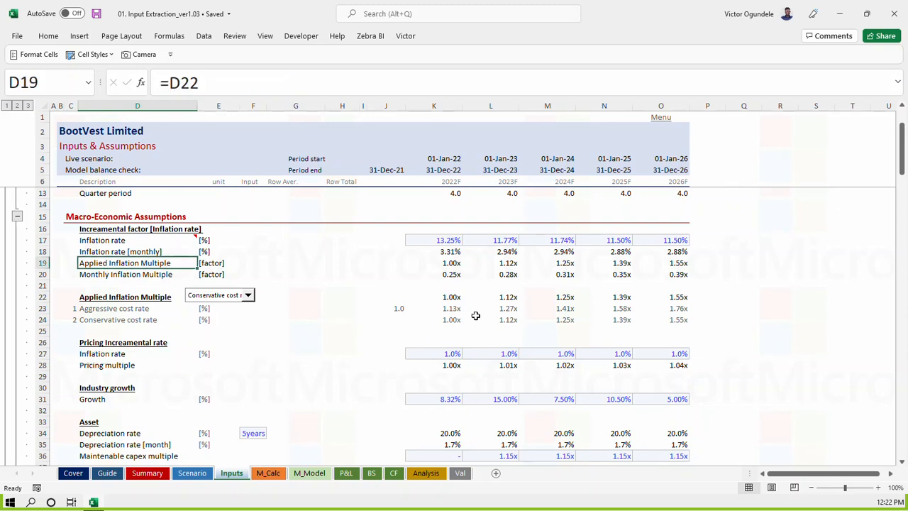
left_click(452, 310)
key("F2")
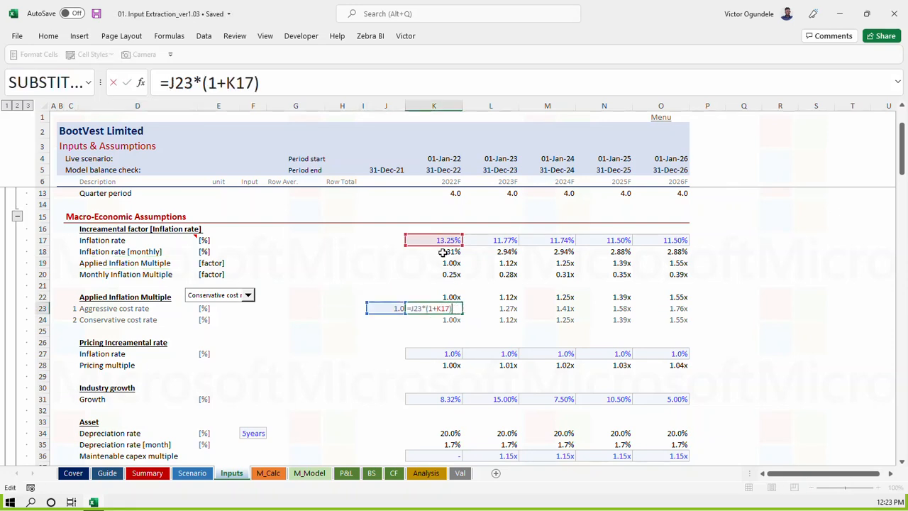
left_click_drag(434, 247, 434, 252)
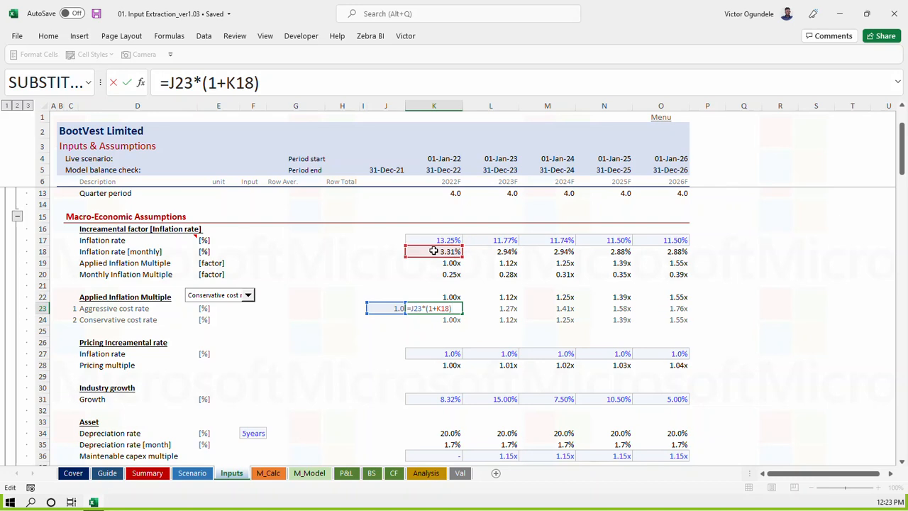
key("ctrl+Return")
left_click_drag(462, 314, 688, 314)
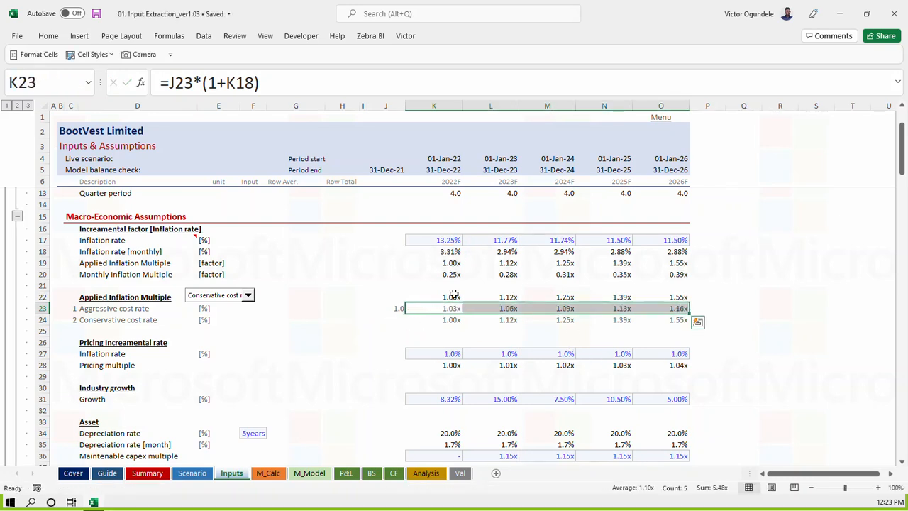
Change the Conservative cost rate formula in K24 to =(1+K18)^(K10-1) and fill it across to O24
left_click(434, 264)
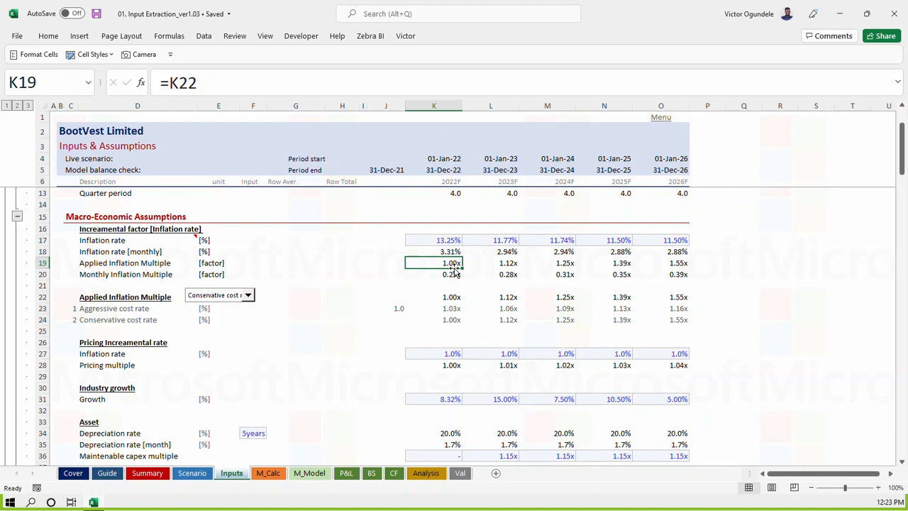
double_click(452, 320)
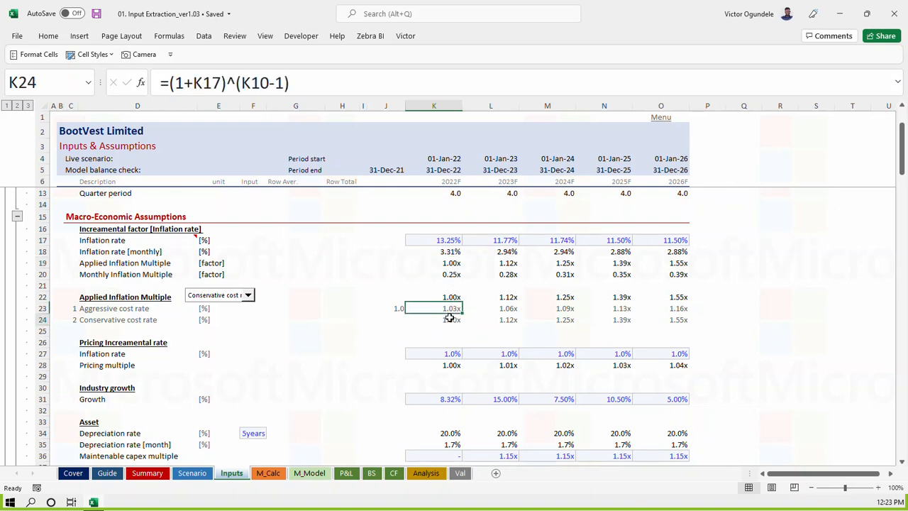
left_click_drag(430, 244, 430, 251)
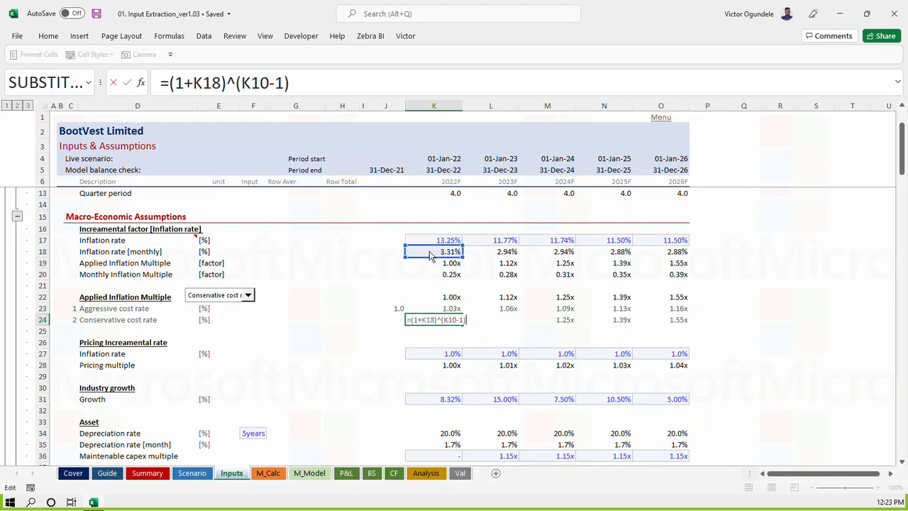
key("ctrl+Return")
key("shift+Right")
key("shift+Right")
key("shift+Right")
key("shift+Right")
key("ctrl+r")
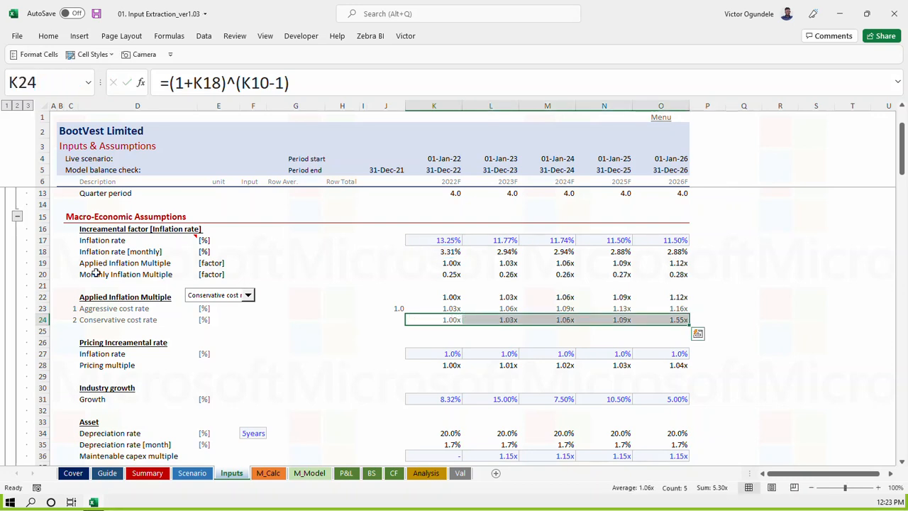
Rename the D18 label as "Inflation rate [adjusted for Quartely period]" and save the workbook
left_click(85, 254)
left_click_drag(328, 84, 268, 84)
type("adjusted for Quartely e")
key("BackSpace")
type("pero")
key("BackSpace")
type("iod")
key("ctrl+Return")
key("ctrl+s")
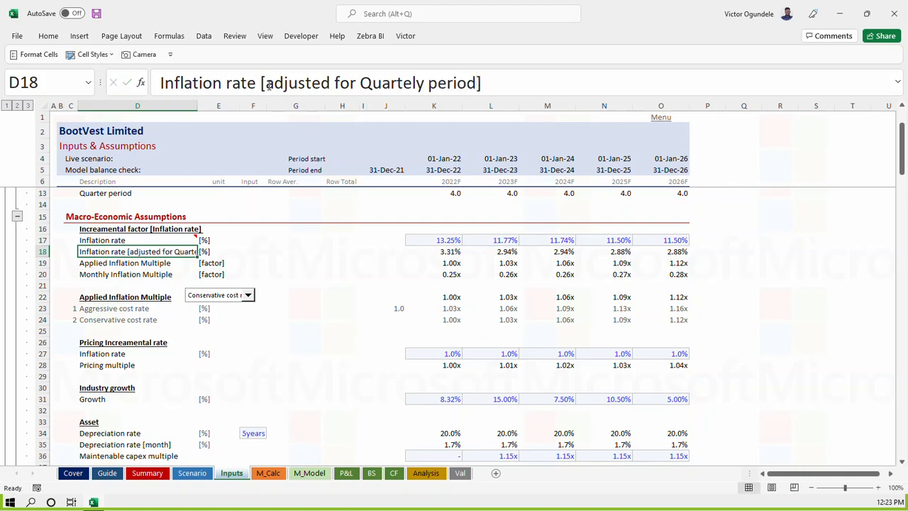
Switch back to the 01. Input Extraction_ver1.03 workbook and inspect the formulas in L22 and K24 of the Inputs sheet
left_click(341, 294)
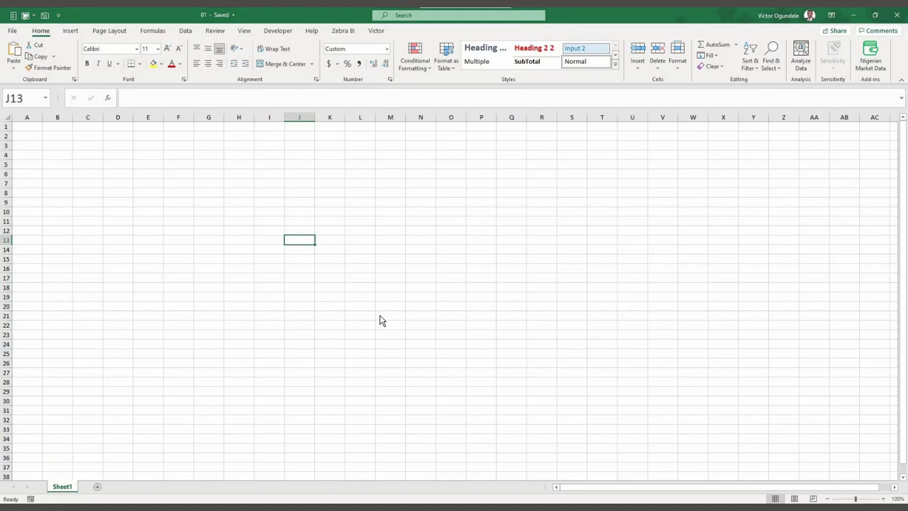
key("super+Tab")
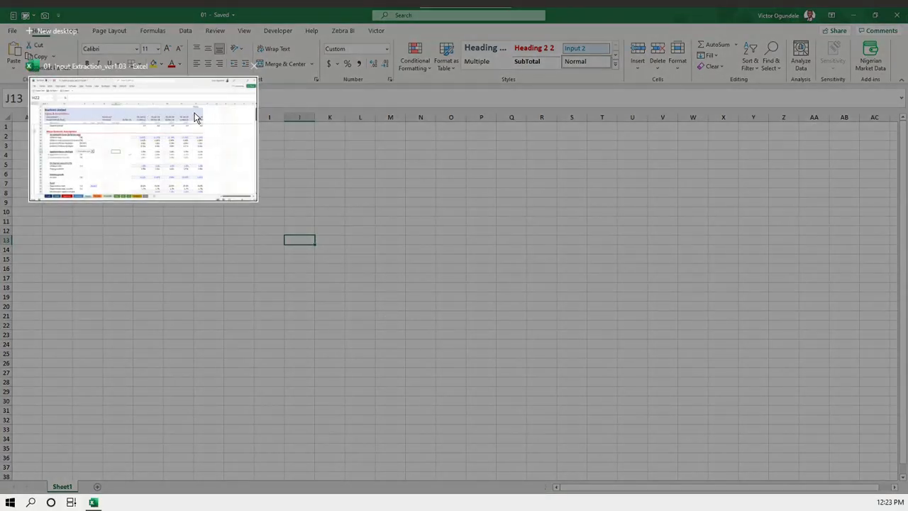
left_click(196, 116)
left_click(474, 297)
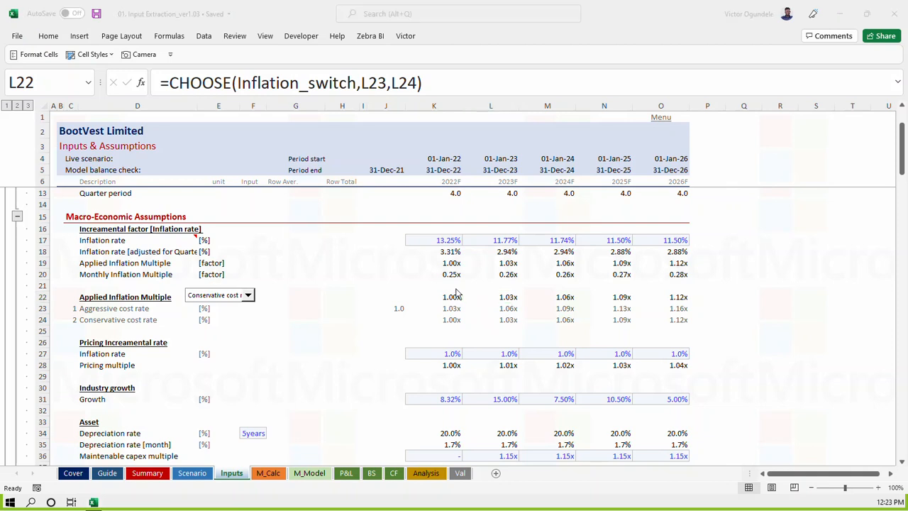
left_click(440, 403)
left_click(414, 320)
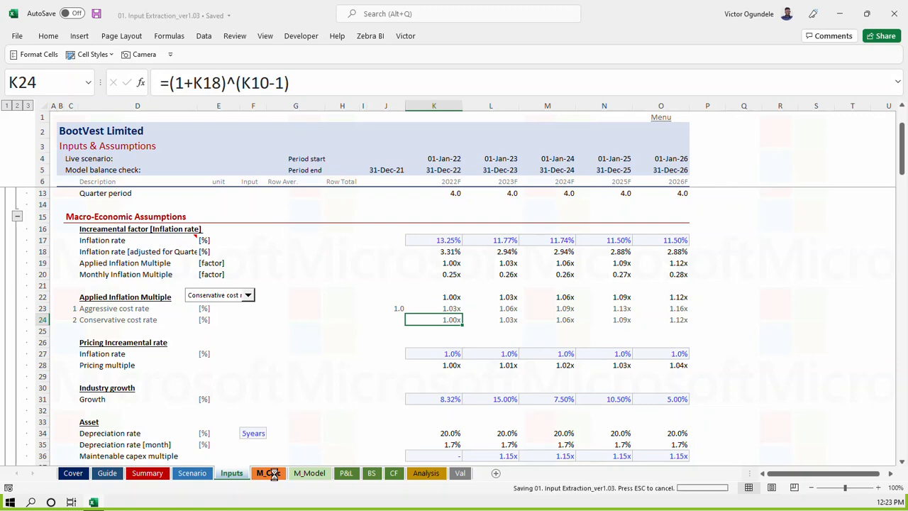
Link D182 on the M_Calc sheet to the Staff count heading in Inputs!D115
left_click(314, 434)
scroll(314, 434, "down", 9)
scroll(313, 433, "down", 20)
scroll(313, 434, "down", 5)
scroll(313, 434, "up", 7)
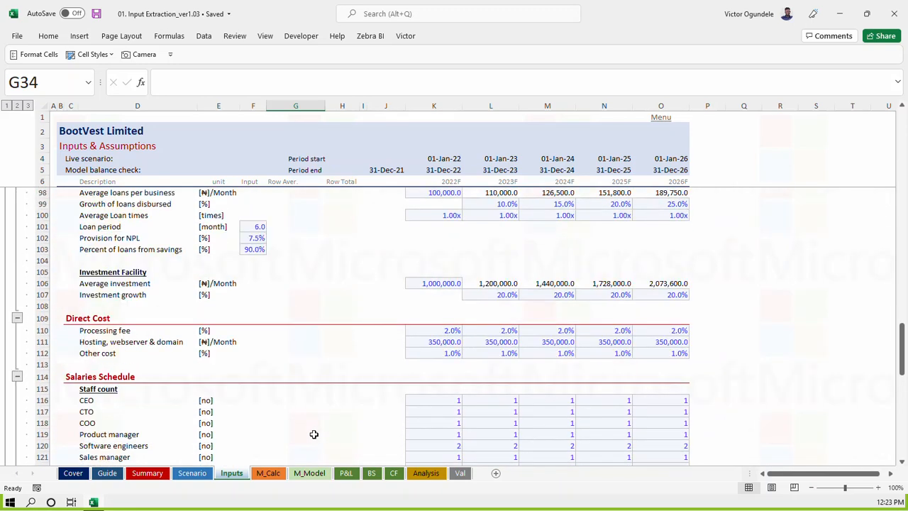
scroll(313, 434, "down", 5)
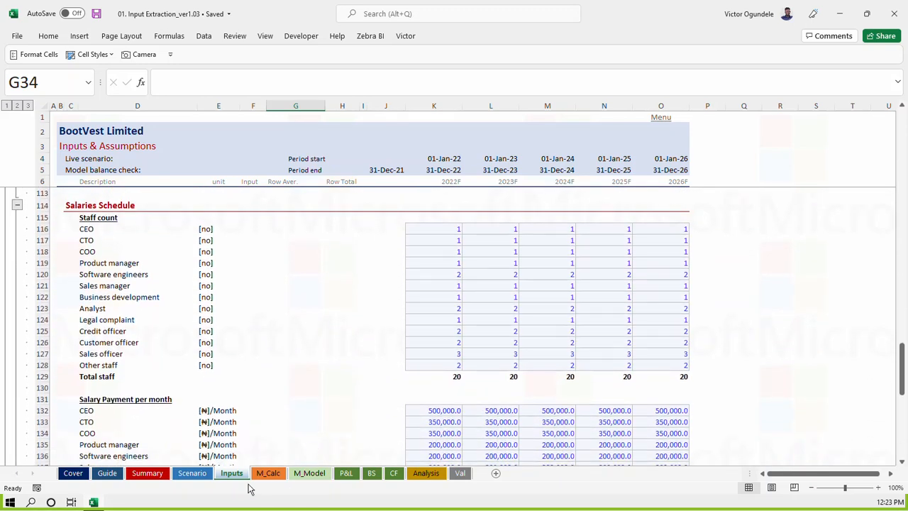
left_click(269, 473)
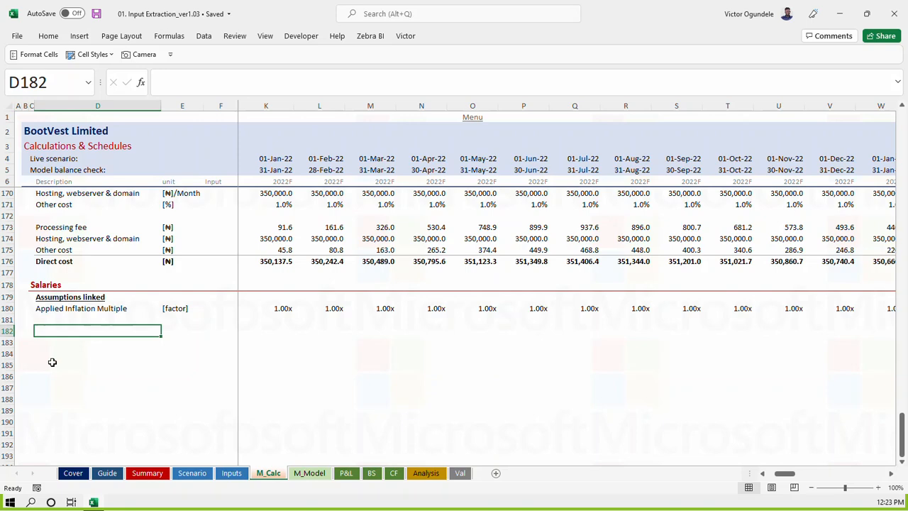
type("=")
key("ctrl+Page_Up")
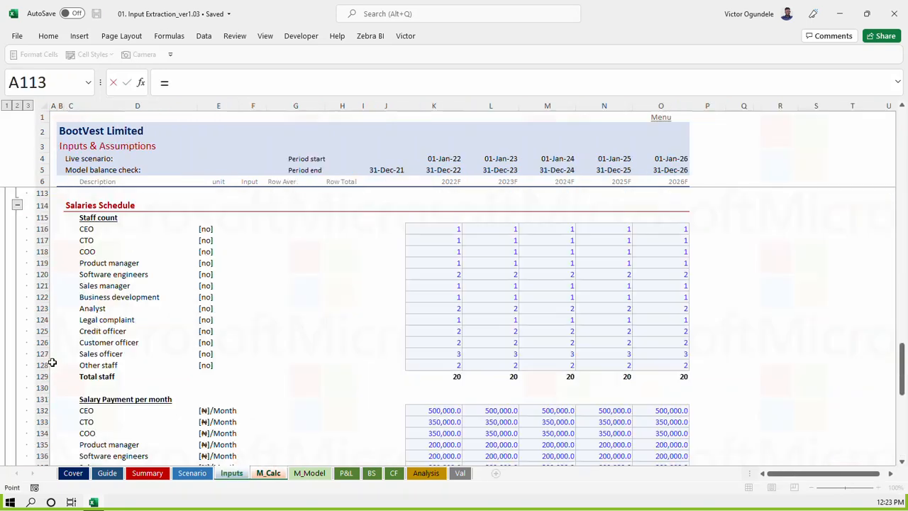
left_click(94, 217)
key("Return")
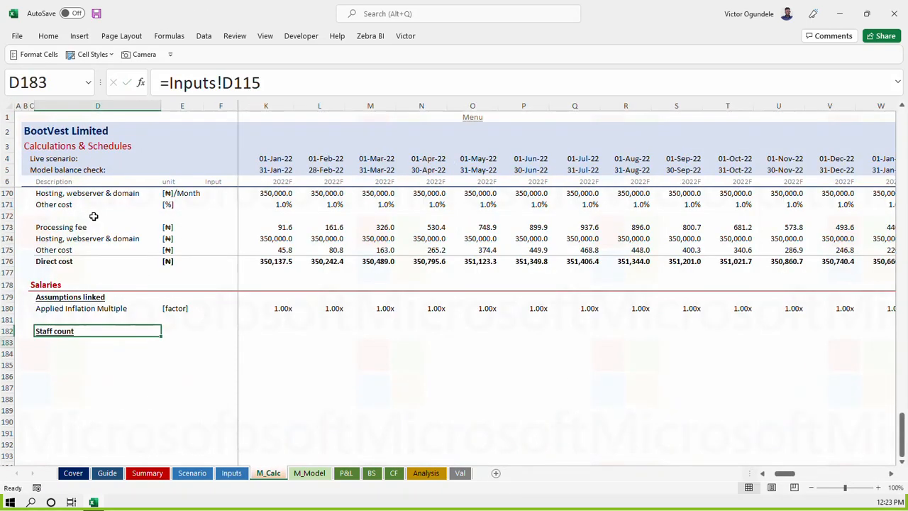
Link D183 on M_Calc to the CEO label in Inputs!D116 and fill the link down past the Total staff row
type("=")
key("ctrl+Page_Up")
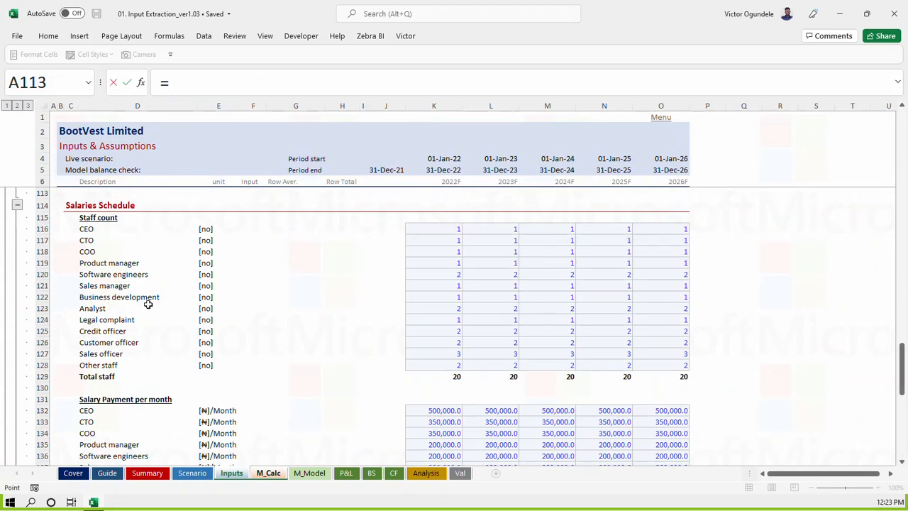
left_click(86, 227)
key("Return")
key("shift+Down")
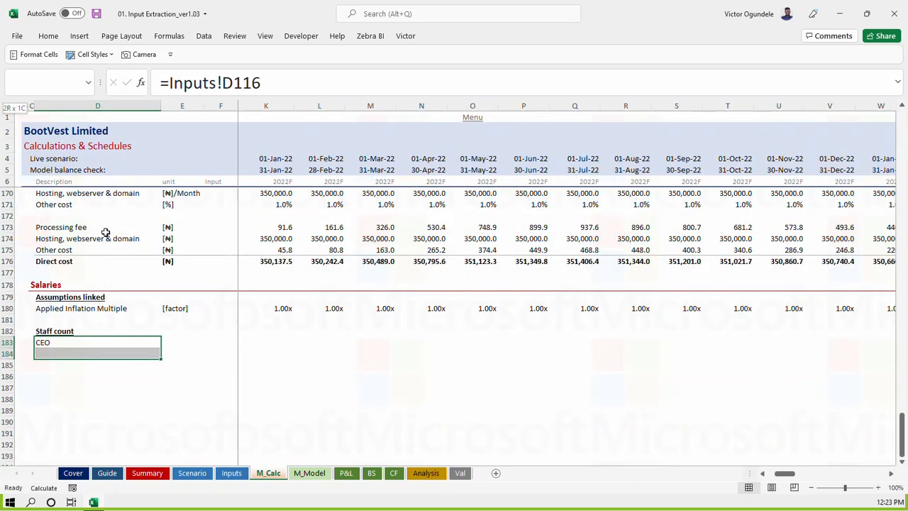
key("shift+Down")
key("shift+Down")
key("shift+Down")
key("shift+Down")
key("shift+Down")
key("shift+Down")
key("shift+Down")
key("shift+Down")
key("shift+Down")
key("shift+Down")
key("shift+Down")
key("shift+Down")
key("shift+Down")
key("shift+Down")
key("shift+Down")
key("shift+Down")
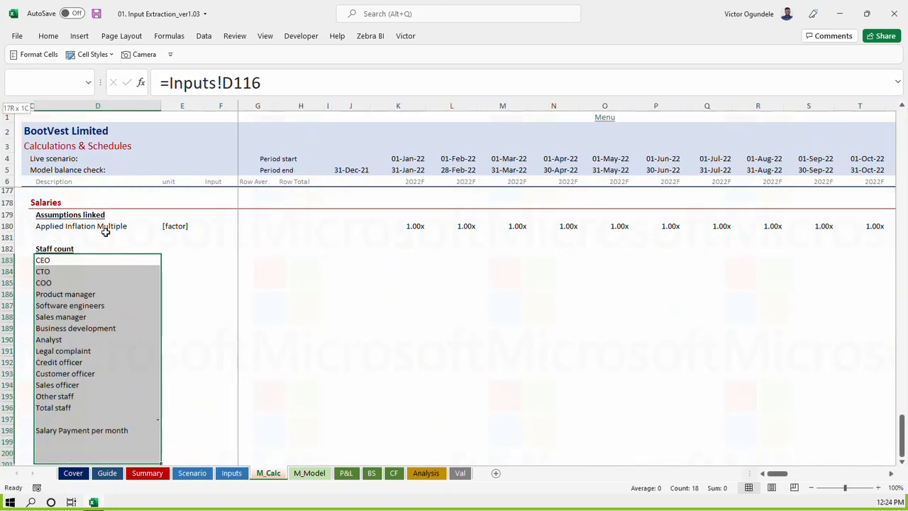
key("ctrl+d")
Clear the surplus linked labels below Total staff in D197:D201 and save the workbook
key("Up")
key("Up")
key("Up")
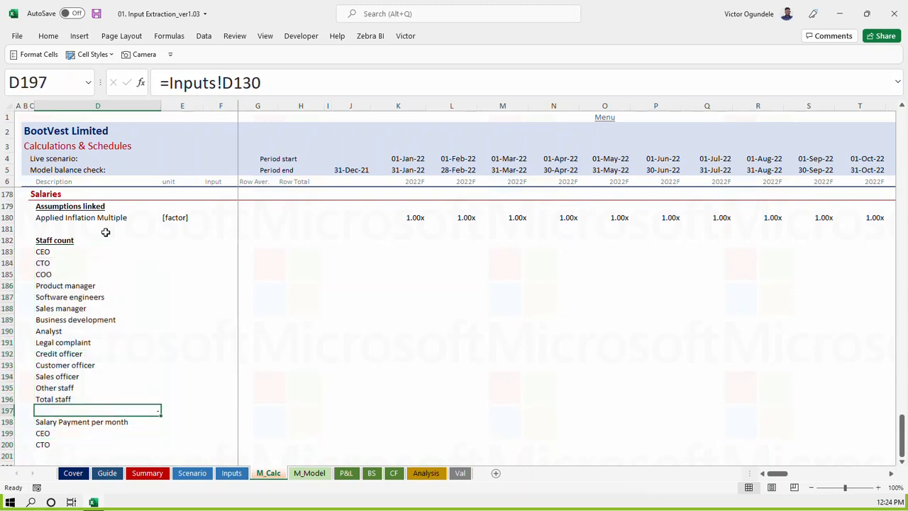
key("shift+Down")
key("shift+Down")
key("shift+Down")
key("shift+Down")
key("Delete")
key("ctrl+s")
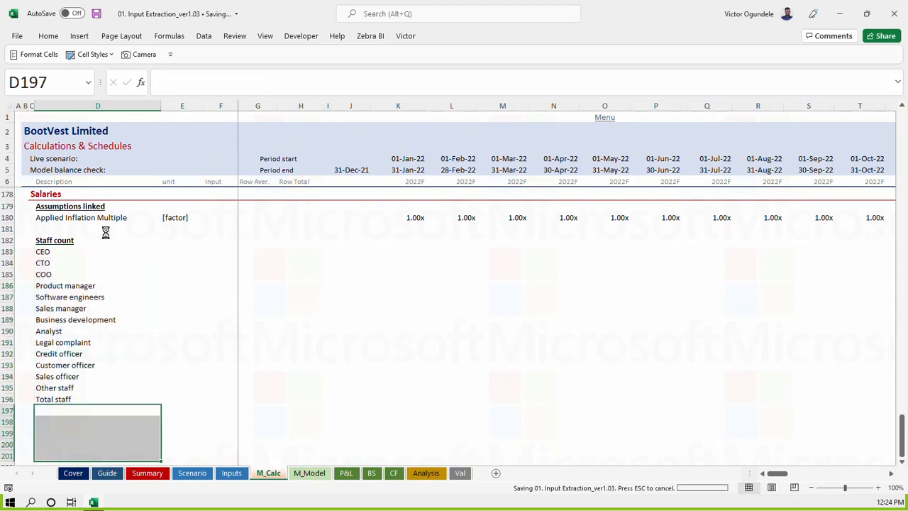
Review the M_Calc Applied Inflation Multiple label, the macro-economic assumptions on Inputs, and the Monthly Inflation Multiple formula in K20
key("Up")
key("Up")
key("ctrl+Up")
key("Down")
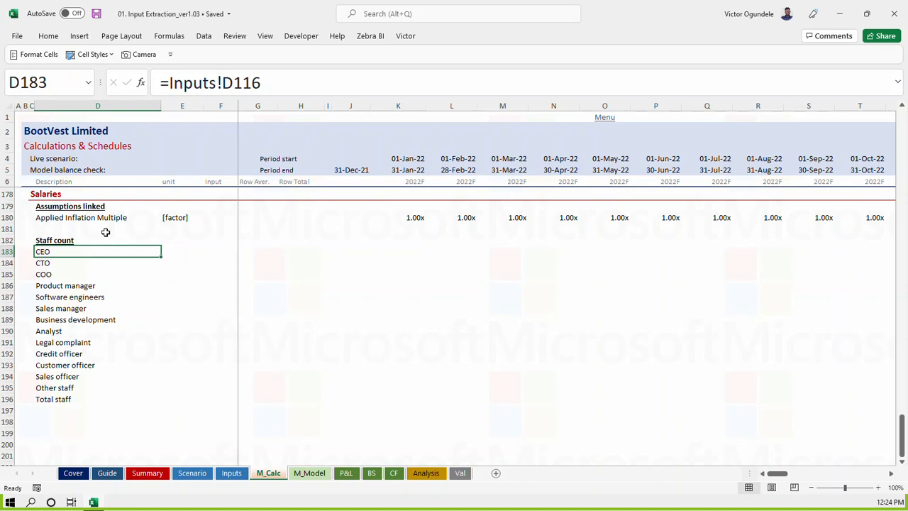
key("Up")
key("Up")
key("Up")
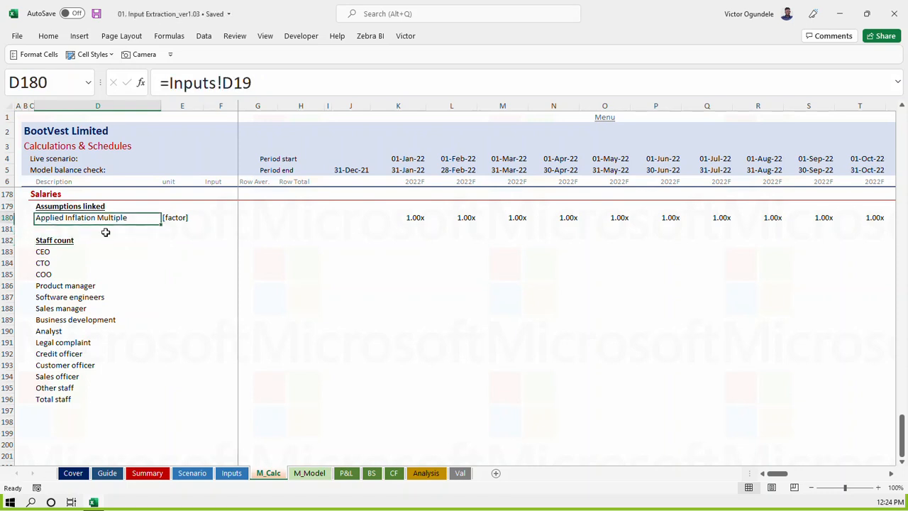
key("ctrl+Page_Up")
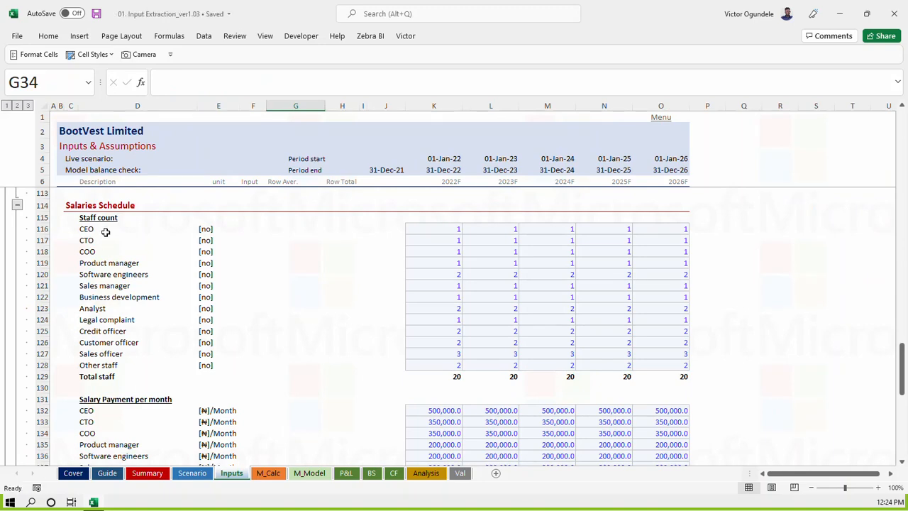
key("ctrl+Home")
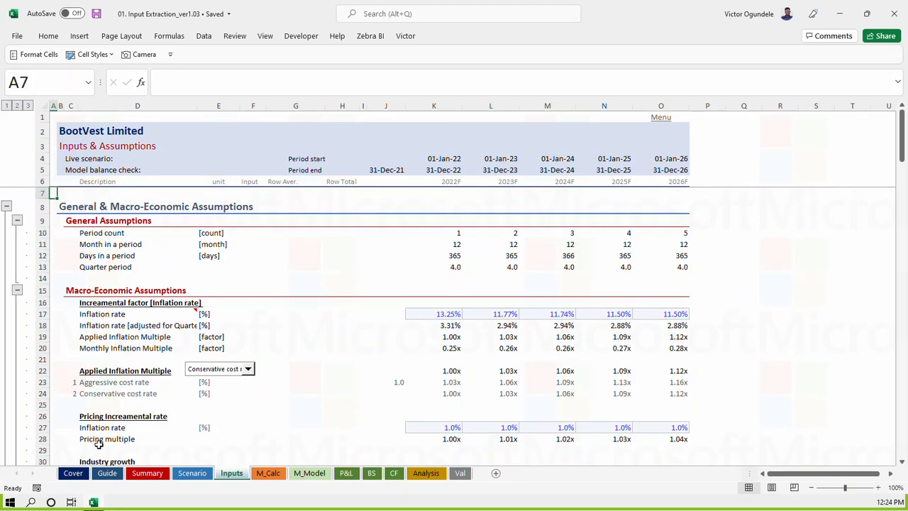
left_click(93, 418)
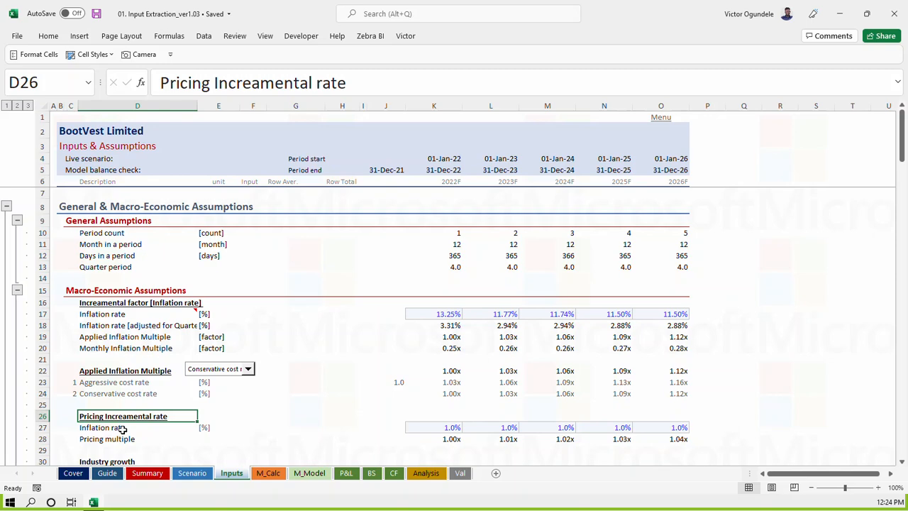
scroll(123, 429, "down", 2)
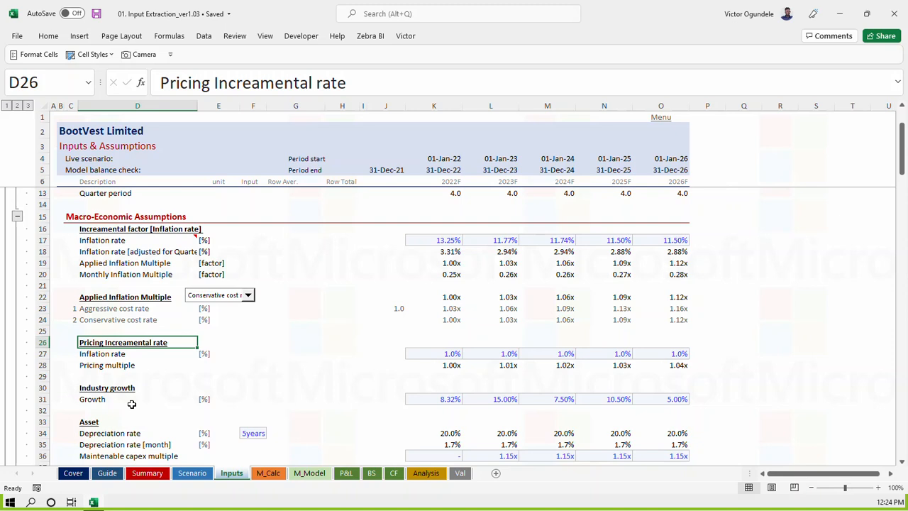
scroll(131, 404, "up", 2)
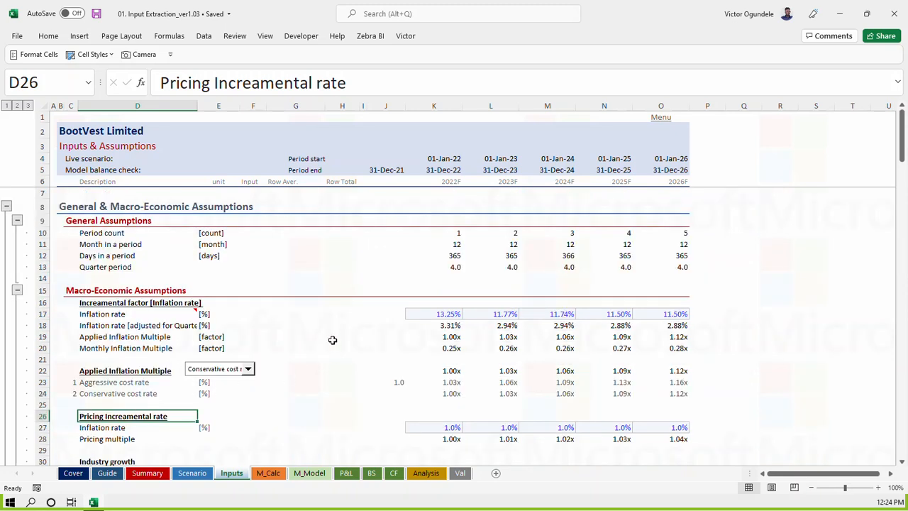
left_click(131, 349)
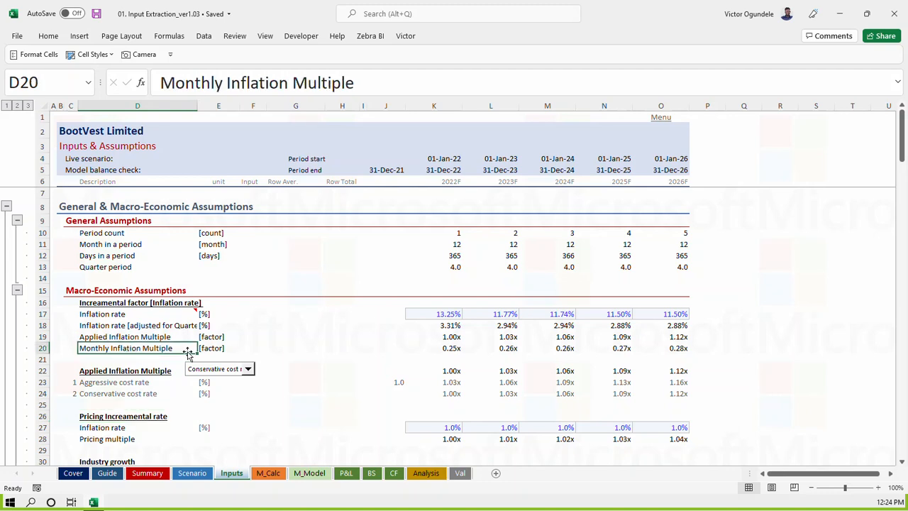
left_click(450, 348)
key("F2")
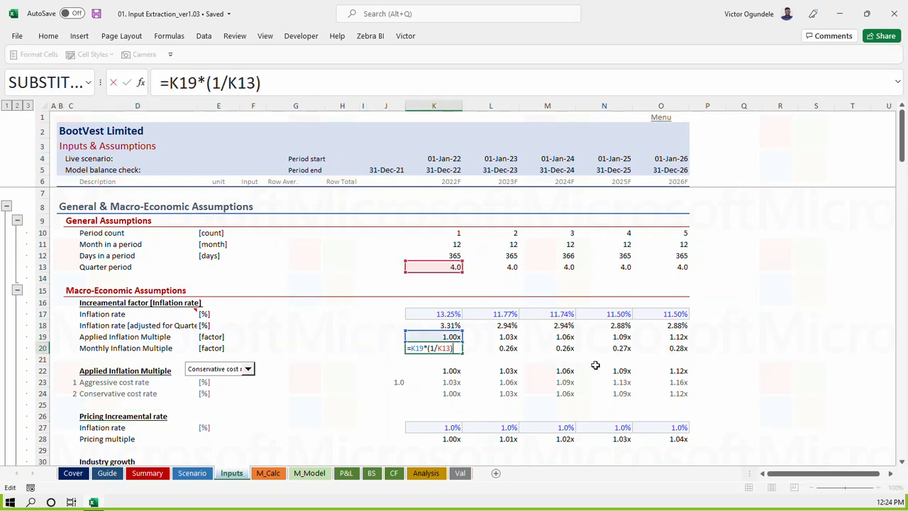
key("Escape")
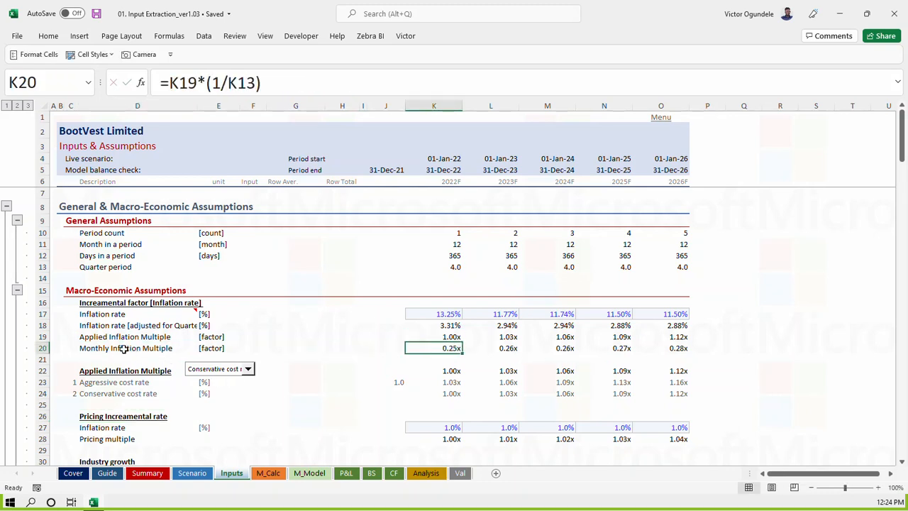
Rename the Inputs D20 label as "Quartely effect Inflation Multiple"
left_click(116, 348)
double_click(207, 82)
type("Quartely ")
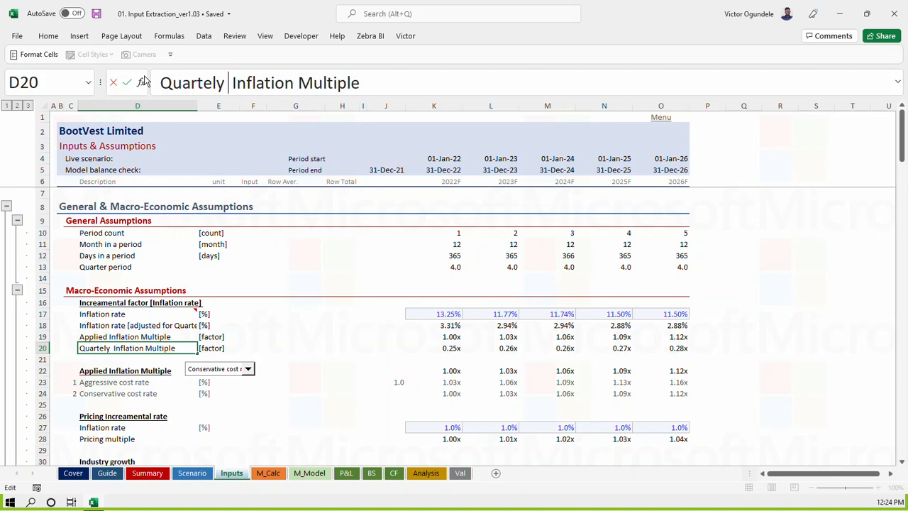
type("eeffe")
key("BackSpace")
key("BackSpace")
key("BackSpace")
key("BackSpace")
type("ffe")
key("BackSpace")
key("BackSpace")
key("BackSpace")
type("ffect")
left_click(126, 82)
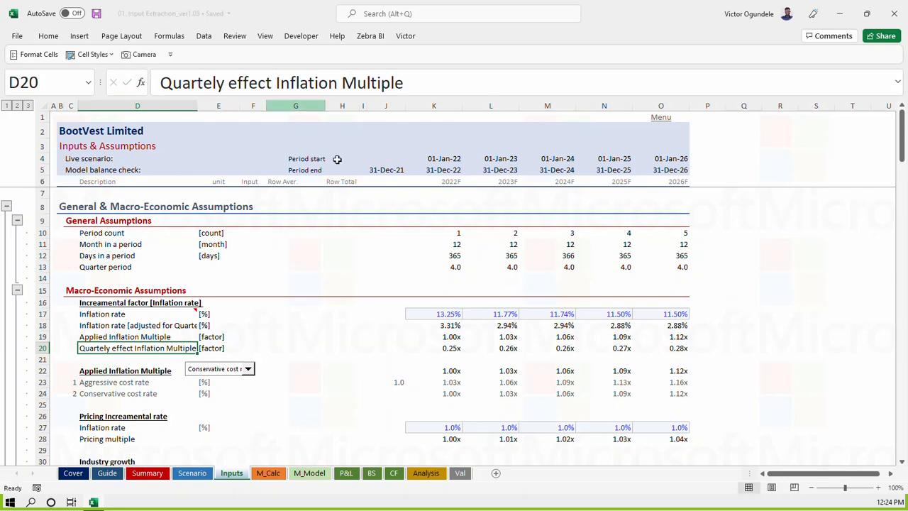
Link the staff count units in E183:E196 on M_Calc to Inputs by copying the D183:D196 label links across
left_click(330, 332)
scroll(340, 426, "down", 20)
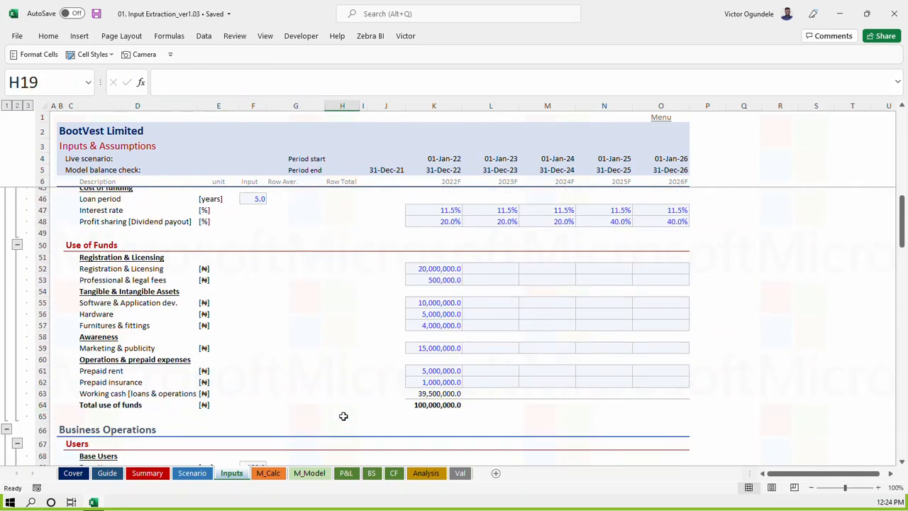
scroll(343, 417, "down", 14)
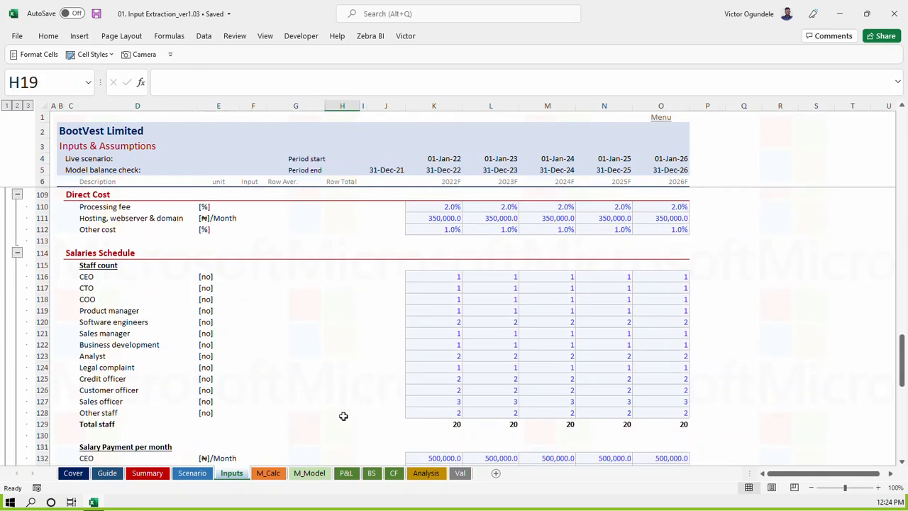
left_click(325, 363)
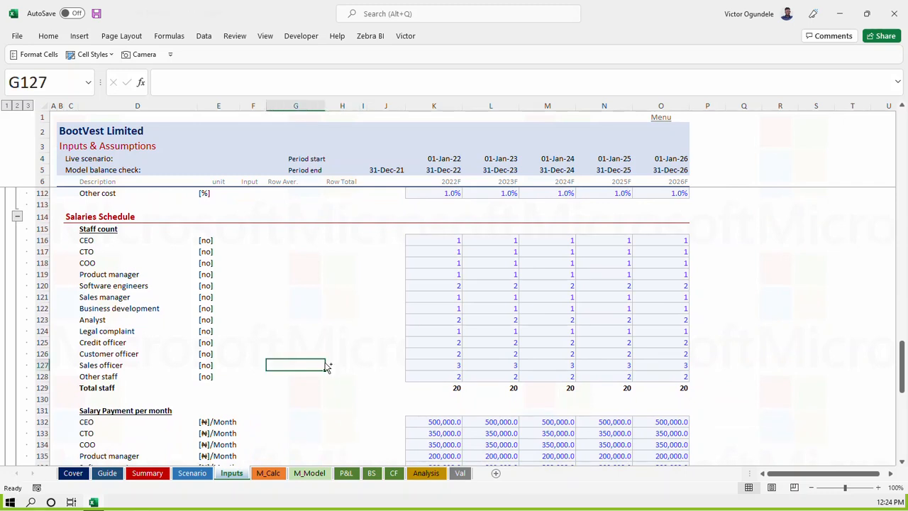
key("ctrl+Page_Down")
key("Down")
key("Down")
key("Down")
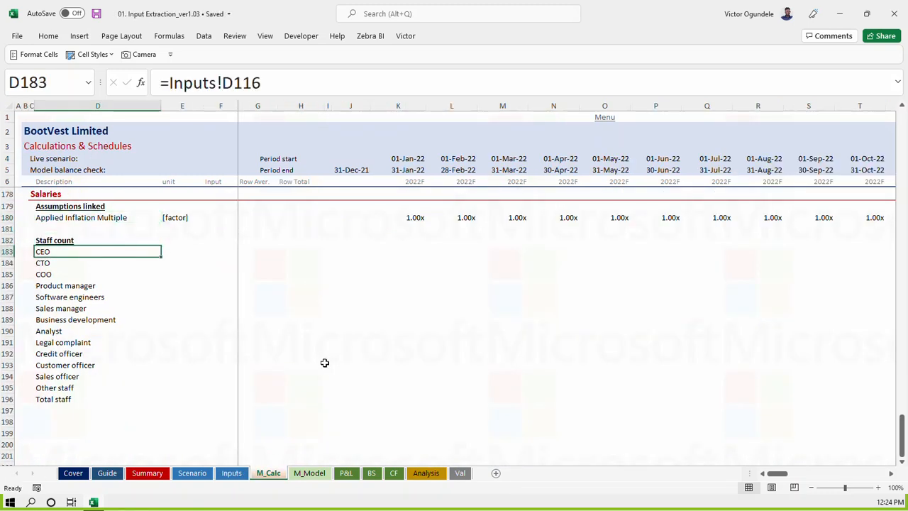
key("ctrl+shift+Down")
key("ctrl+c")
key("Right")
key("ctrl+v")
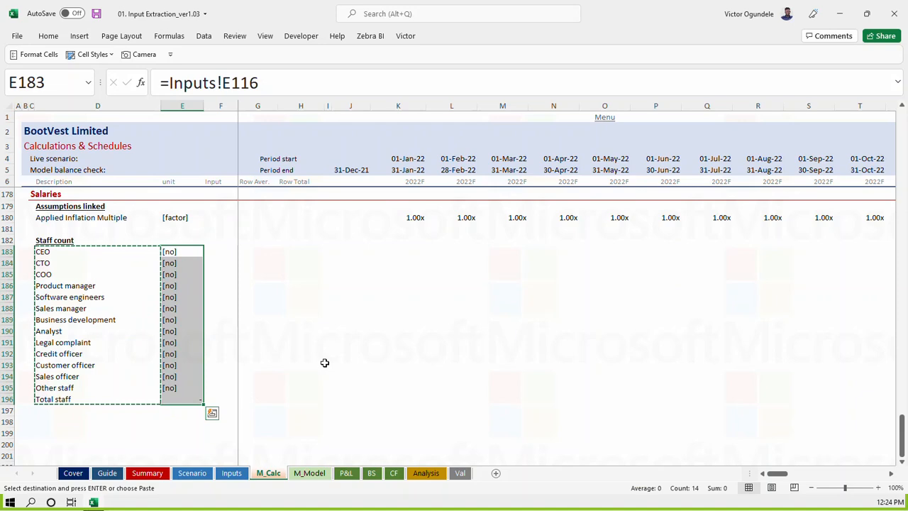
Fill the [no] unit into the Total staff row at E129 on Inputs and return to the M_Calc staff count
key("ctrl+Down")
key("Escape")
key("ctrl+bracketleft")
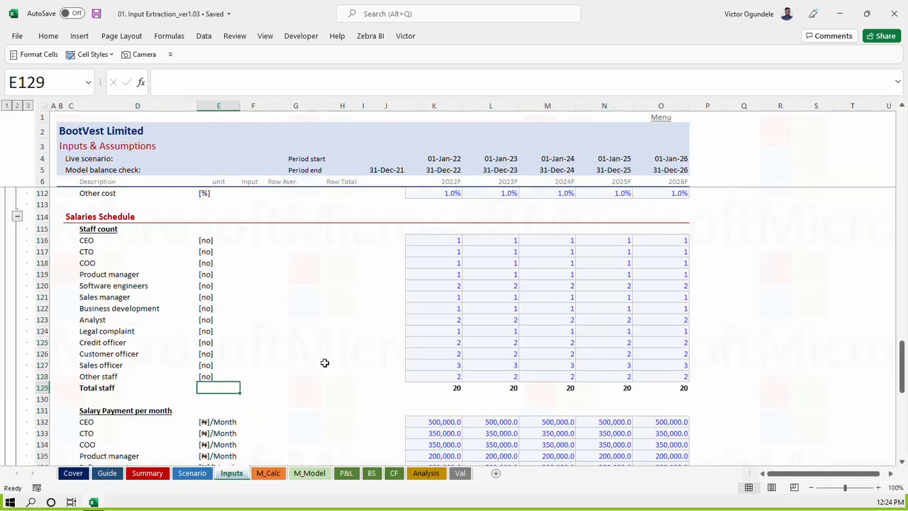
key("ctrl+d")
key("ctrl+Page_Down")
key("Up")
key("Up")
key("ctrl+Up")
key("Left")
key("Right")
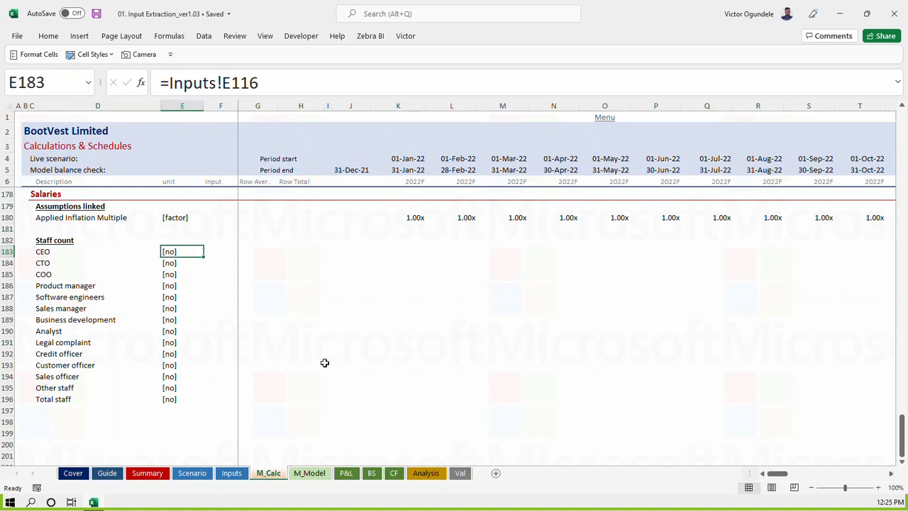
Copy the Applied Inflation Multiple LOOKUP formula from K180 into the CEO cell K183 and save the workbook
key("Right")
key("Right")
key("Right")
key("Right")
key("Up")
key("Up")
key("Right")
key("Right")
key("Up")
key("ctrl+c")
key("Down")
key("Down")
key("Down")
key("Down")
key("Up")
key("ctrl+v")
key("ctrl+Page_Up")
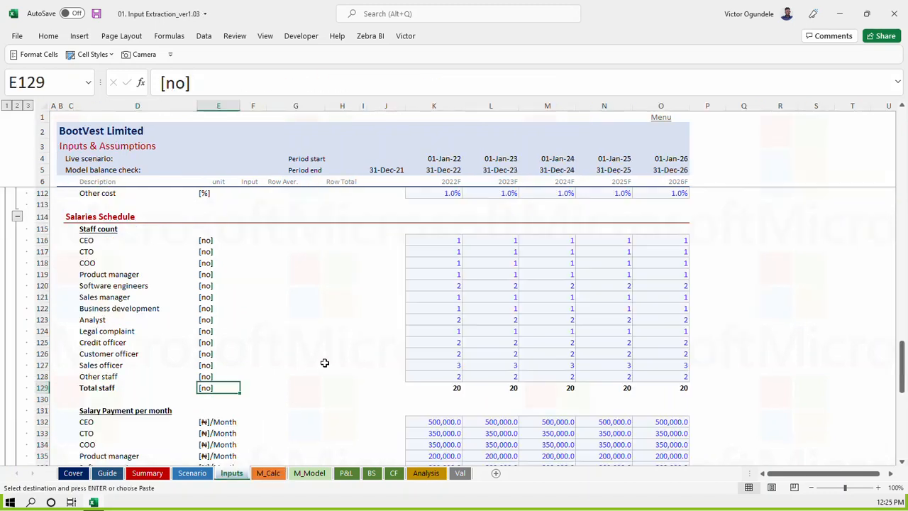
key("ctrl+s")
Examine the staff count rows on Inputs to identify the CEO source row for the lookup
key("Right")
key("Right")
key("Right")
key("Right")
key("Right")
key("Up")
key("Up")
key("Up")
key("Up")
key("Up")
key("Up")
key("Up")
key("ctrl+Page_Down")
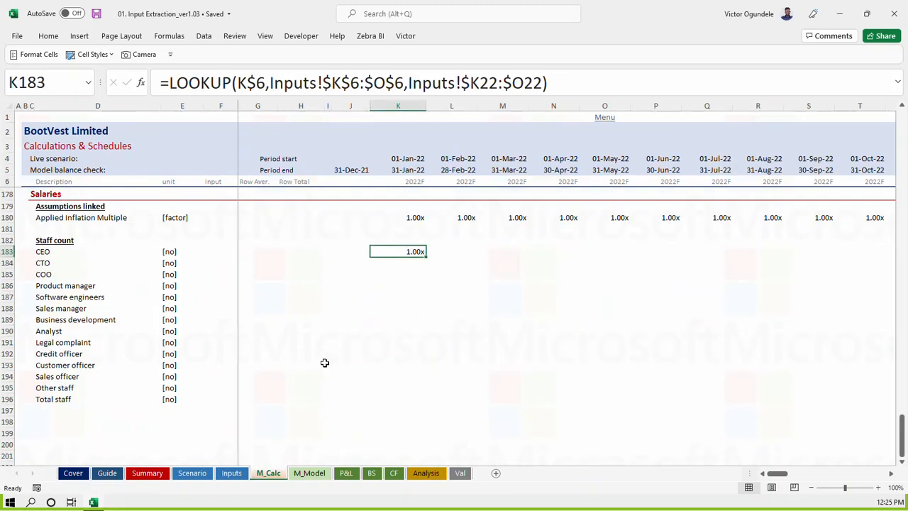
Format K183 on M_Calc as a plain number without decimal places
key("ctrl+shift+1")
key("alt+h")
key("9")
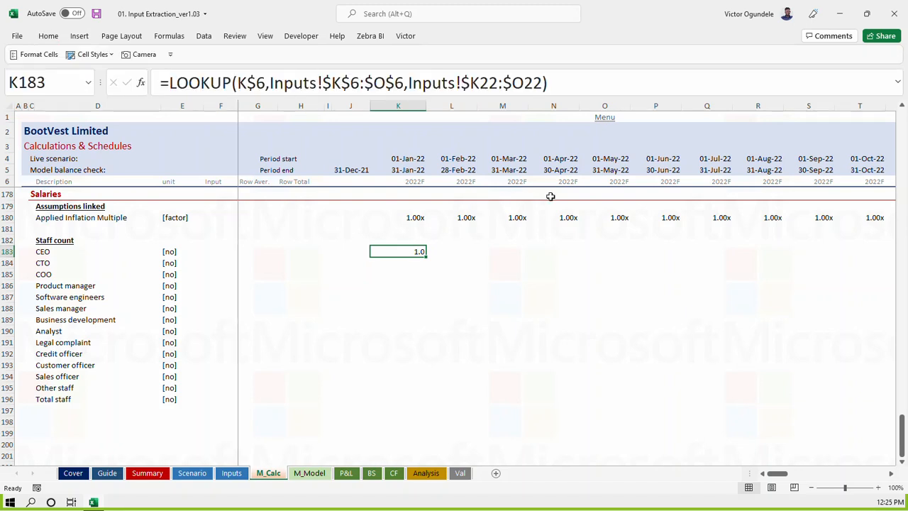
key("alt+h")
key("9")
left_click(483, 83)
key("shift+Right")
key("shift+Right")
type("116")
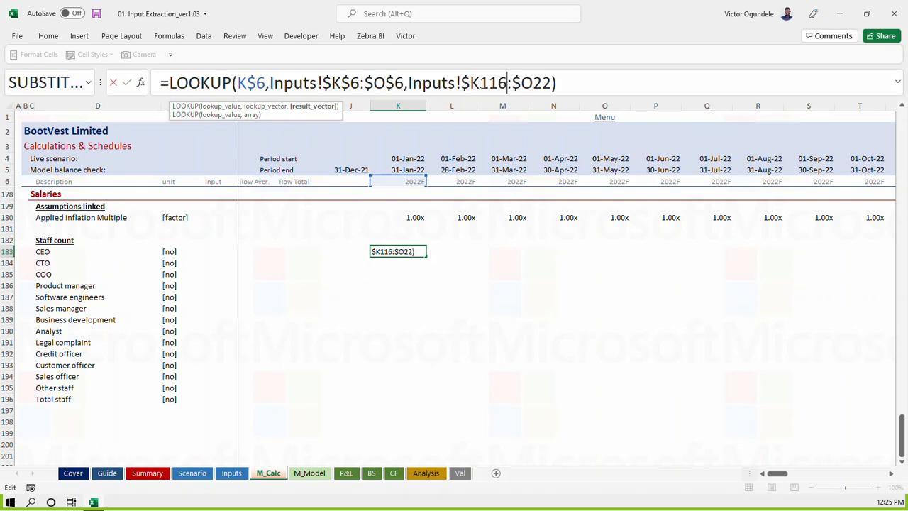
key("shift+Right")
key("shift+Right")
key("shift+Right")
key("shift+Right")
type("$116")
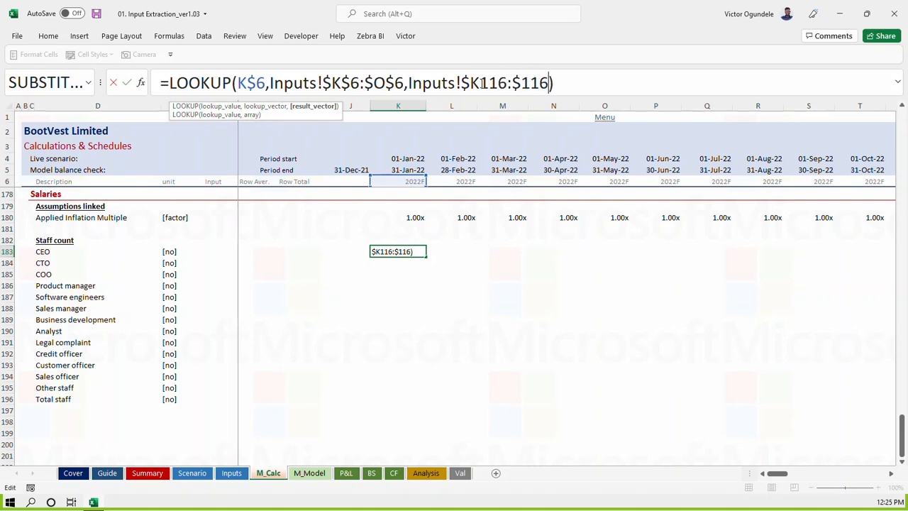
key("Escape")
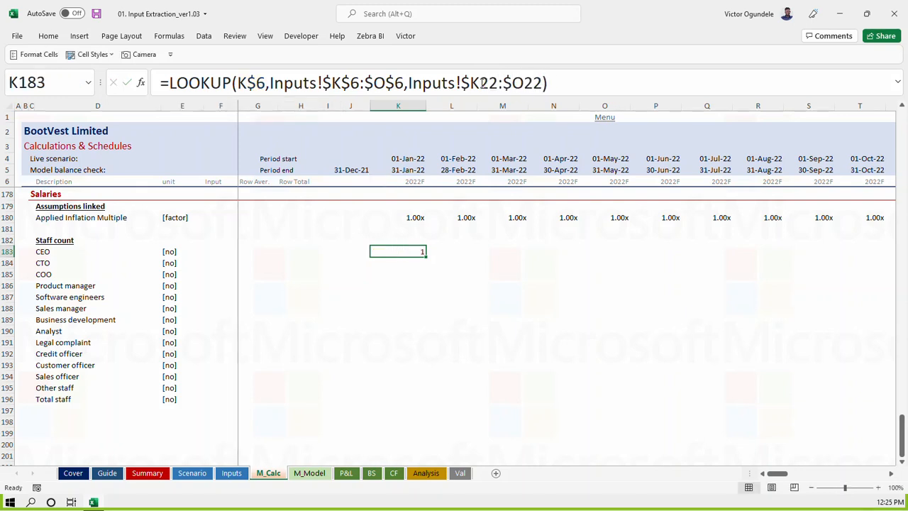
Point the LOOKUP result range in K183 to Inputs!$K116:$O116
left_click(479, 83)
key("shift+Right")
key("shift+Right")
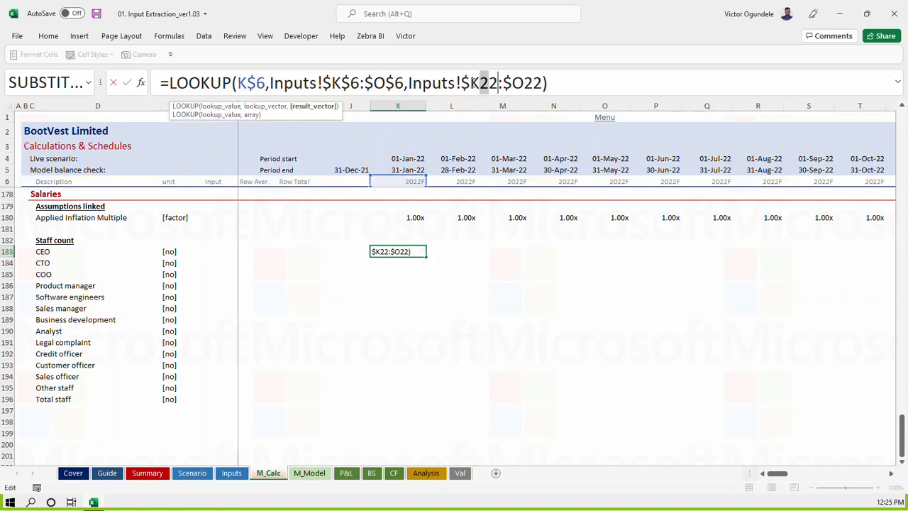
type("116")
key("shift+Right")
key("shift+Right")
type("116")
key("ctrl+Return")
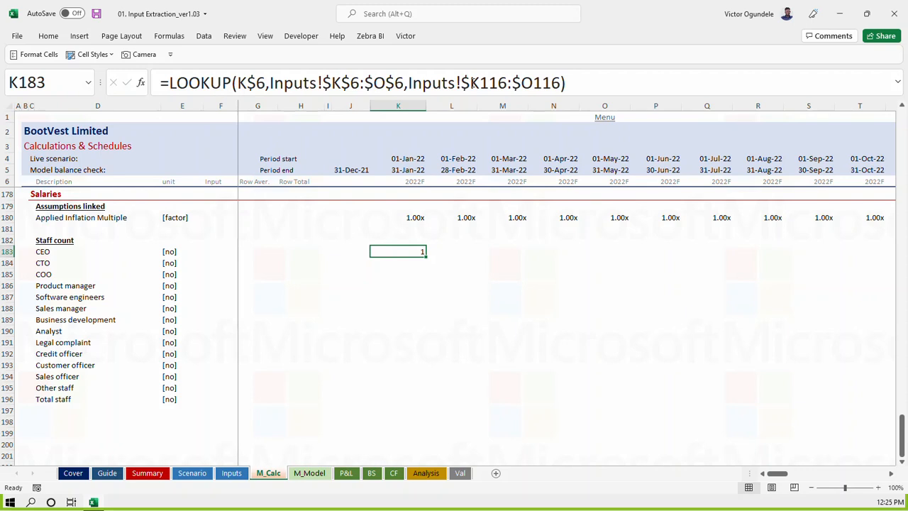
Fill the CEO lookup formula from K183 down through the Other staff row at K195
key("shift+Down")
key("shift+Down")
key("shift+Down")
key("shift+Down")
key("shift+Down")
key("shift+Down")
key("shift+Down")
key("shift+Down")
key("shift+Down")
key("shift+Down")
key("shift+Down")
key("shift+Down")
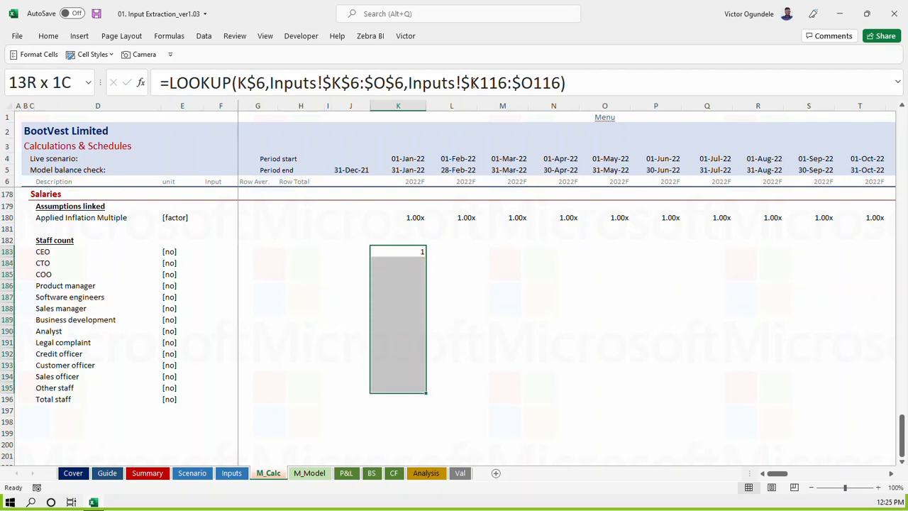
key("ctrl+d")
key("ctrl+Down")
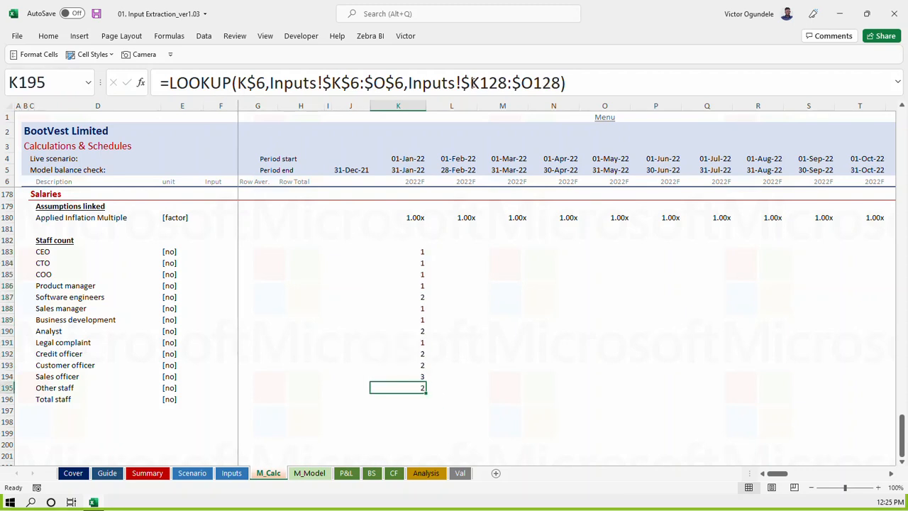
Sum K183:K195 in the Total staff cell K196
key("Down")
key("alt+equal")
key("ctrl+Return")
Apply the bold total cell style with a top border to the Total staff row, D196:K196
key("ctrl+Left")
key("ctrl+Left")
key("shift+ctrl+Right")
key("shift+ctrl+Right")
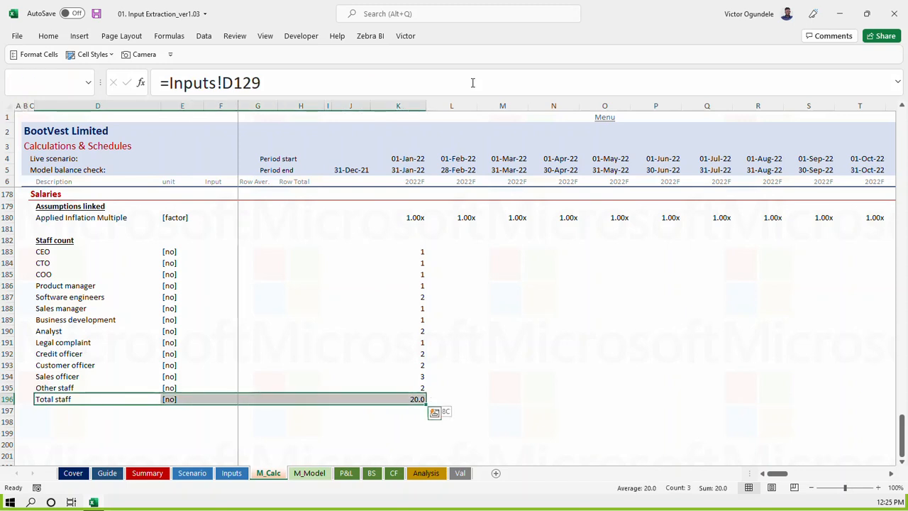
key("alt+2")
left_click(390, 89)
Show the Total staff sum in K196 without decimal places and save the workbook
key("Right")
key("ctrl+Right")
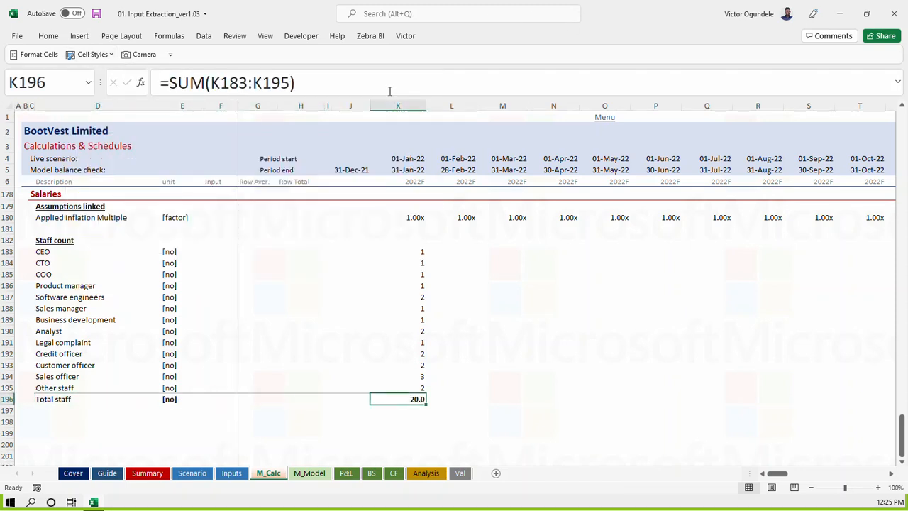
key("alt+h")
key("9")
key("ctrl+s")
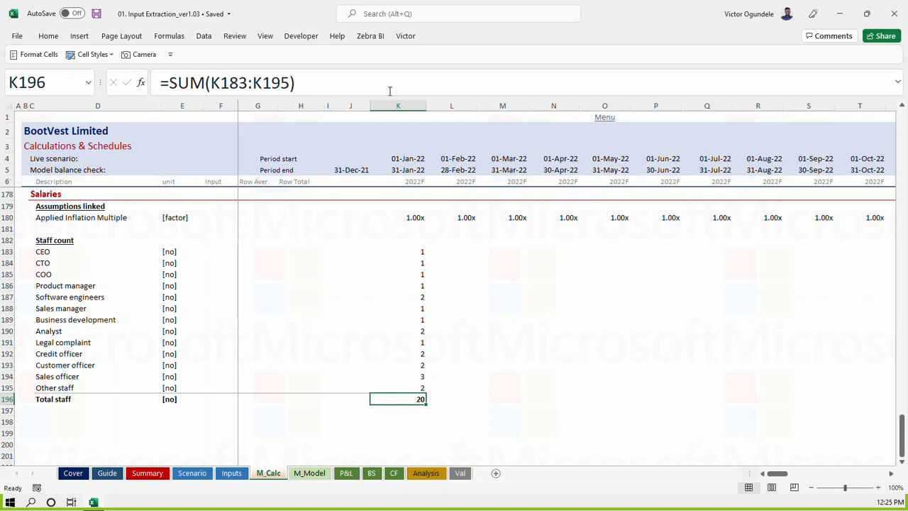
Fill the staff count formulas in K183:K196 right through column BR and save the workbook
key("Up")
key("ctrl+Up")
key("ctrl+shift+Down")
key("ctrl+shift+Right")
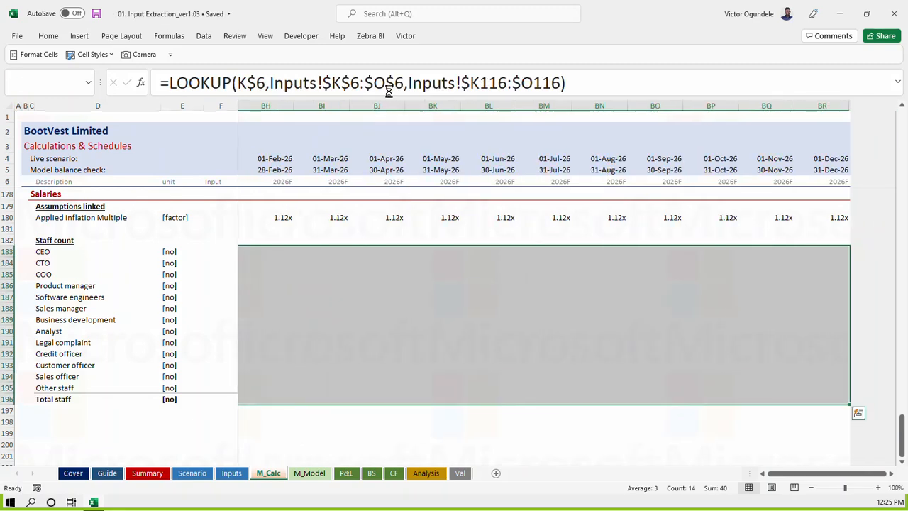
key("ctrl+r")
key("Right")
key("Right")
key("Right")
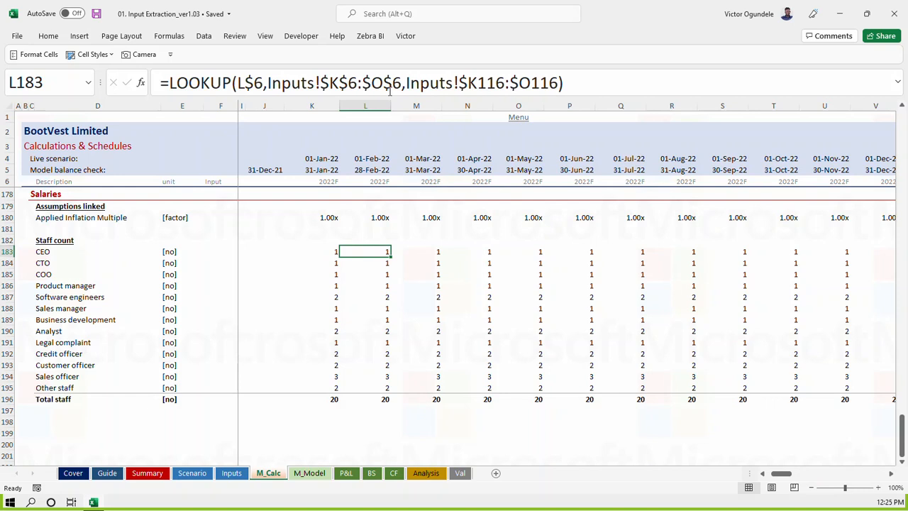
key("ctrl+Left")
key("ctrl+Left")
key("Home")
key("Down")
key("Right")
key("Up")
key("Down")
key("Right")
key("Right")
key("Down")
key("ctrl+s")
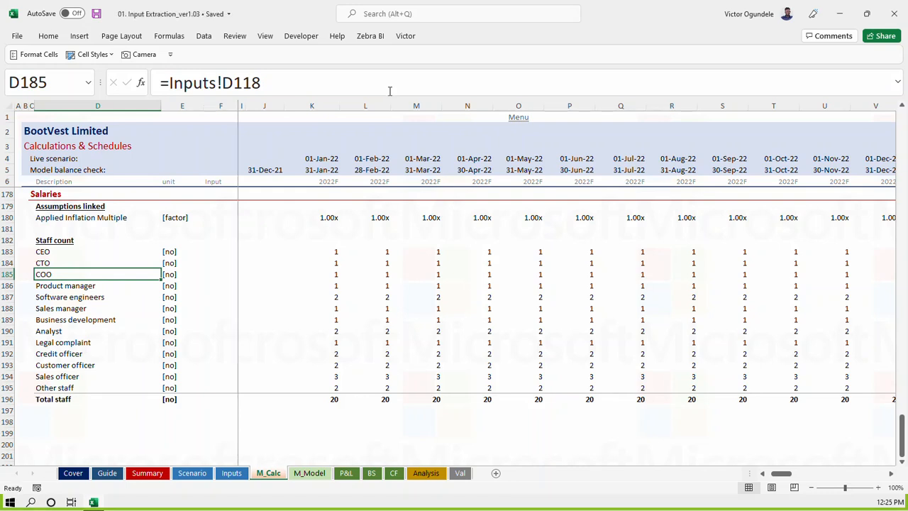
Rename the COO label in Inputs D118 as "CFO", save the workbook and return to the M_Calc staff count
key("Up")
key("Up")
key("Down")
key("Down")
key("ctrl+Page_Up")
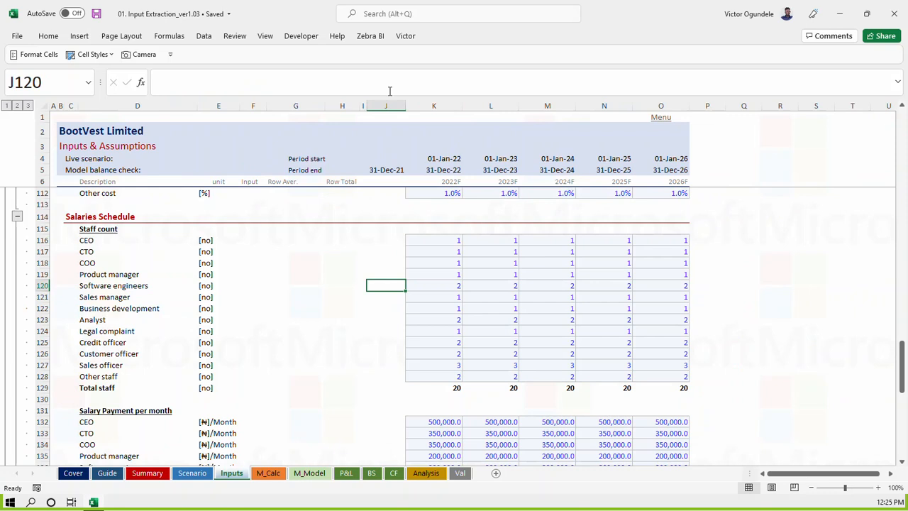
key("Left")
key("Left")
key("Left")
key("Left")
key("Up")
key("Left")
key("Up")
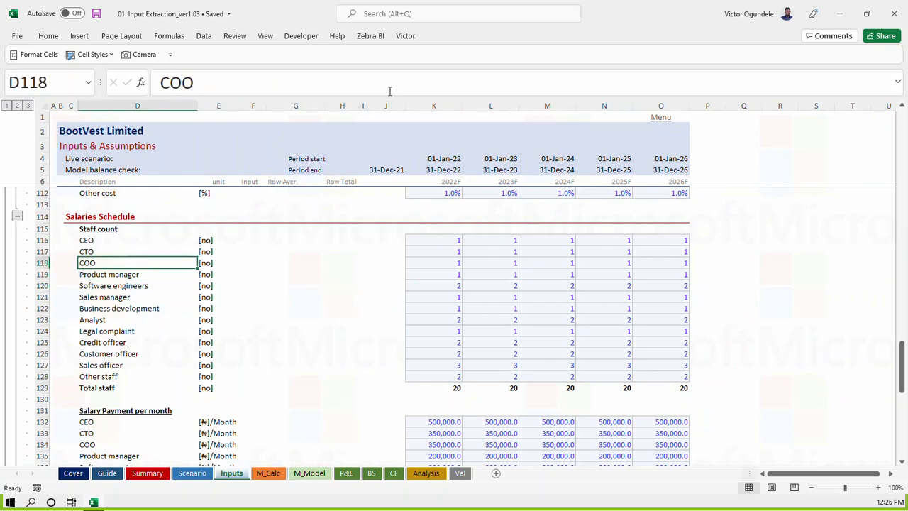
type("CFO")
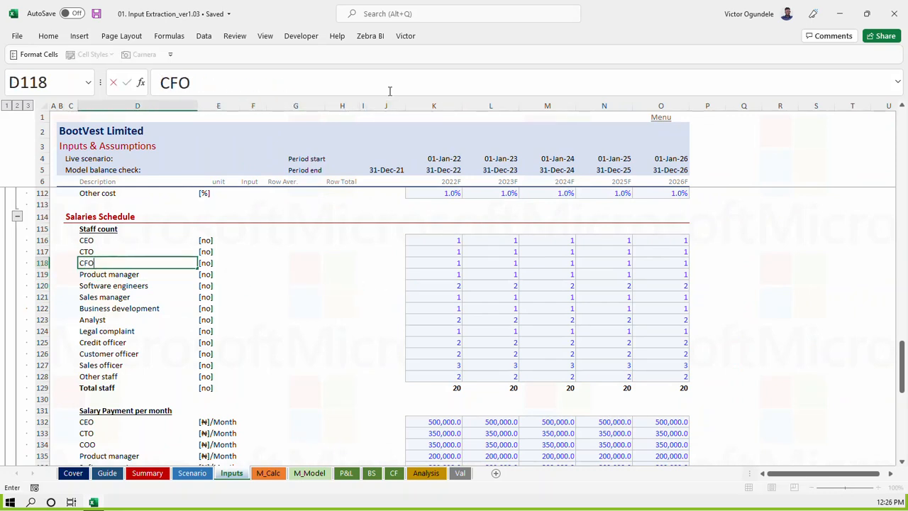
key("ctrl+s")
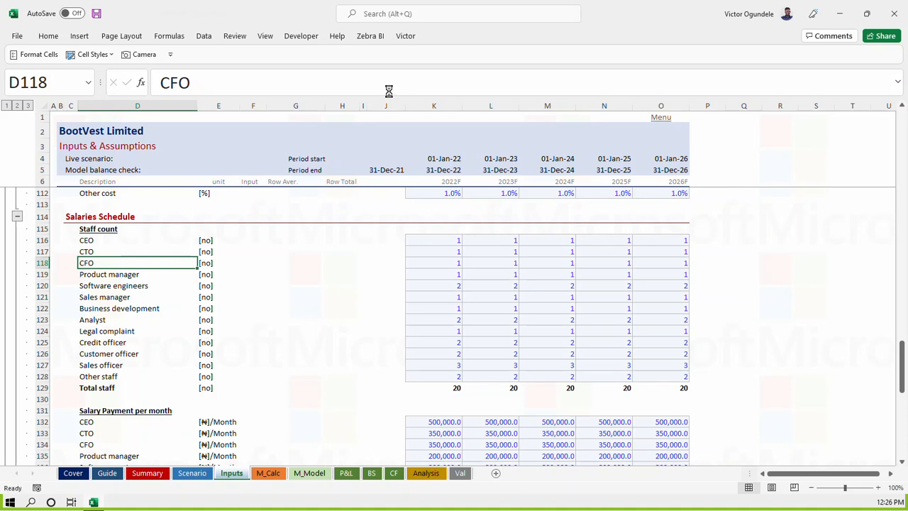
key("ctrl+Page_Down")
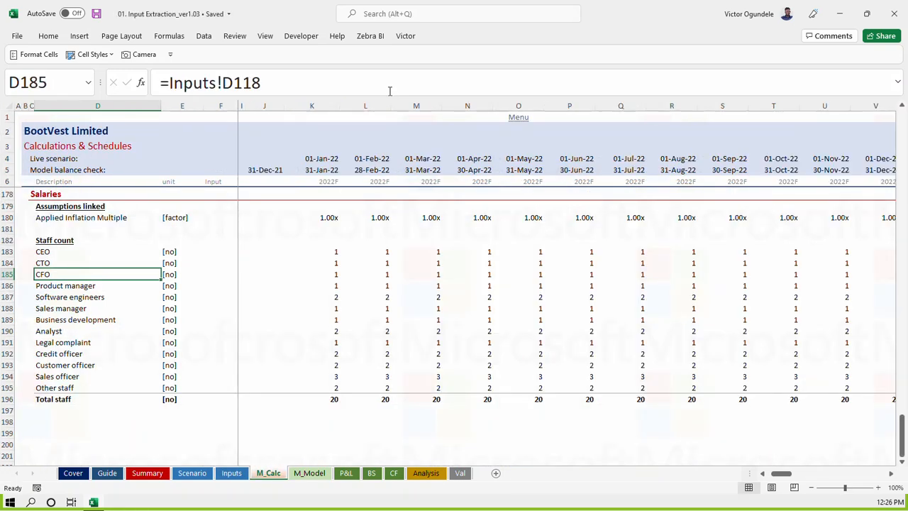
key("Right")
key("Right")
key("Right")
key("Right")
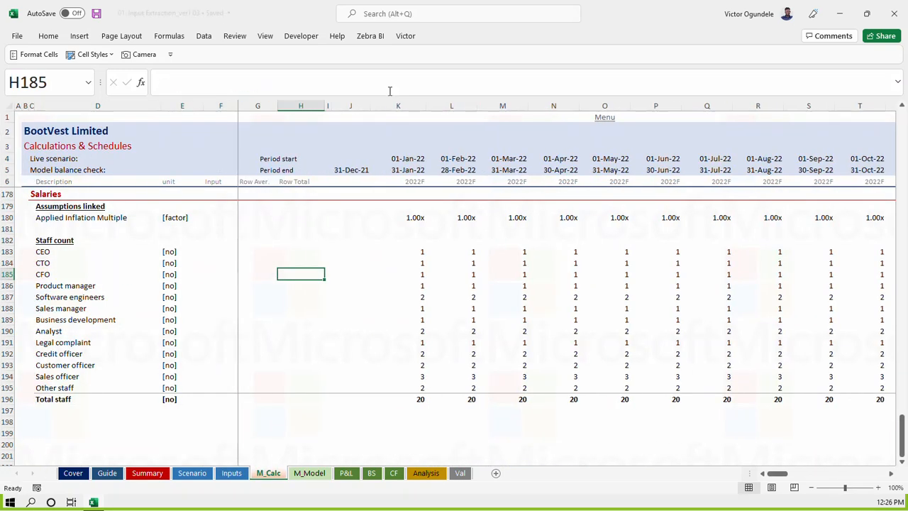
Check the role labels in the M_Calc staff count and inspect the Inputs link behind the Legal complaint label
key("Left")
key("Left")
key("Left")
key("Left")
key("Down")
key("Down")
key("Down")
key("Down")
key("Down")
key("Down")
key("Down")
key("Down")
key("Up")
key("Up")
key("Up")
key("Up")
key("Up")
key("Up")
key("Up")
key("Up")
key("Up")
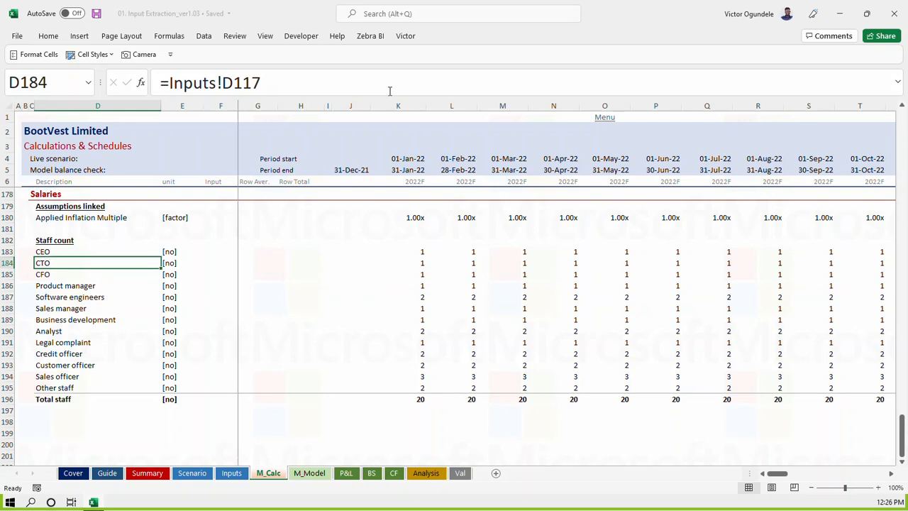
key("Down")
key("Down")
key("Down")
key("Down")
key("Down")
key("Down")
key("Down")
key("F2")
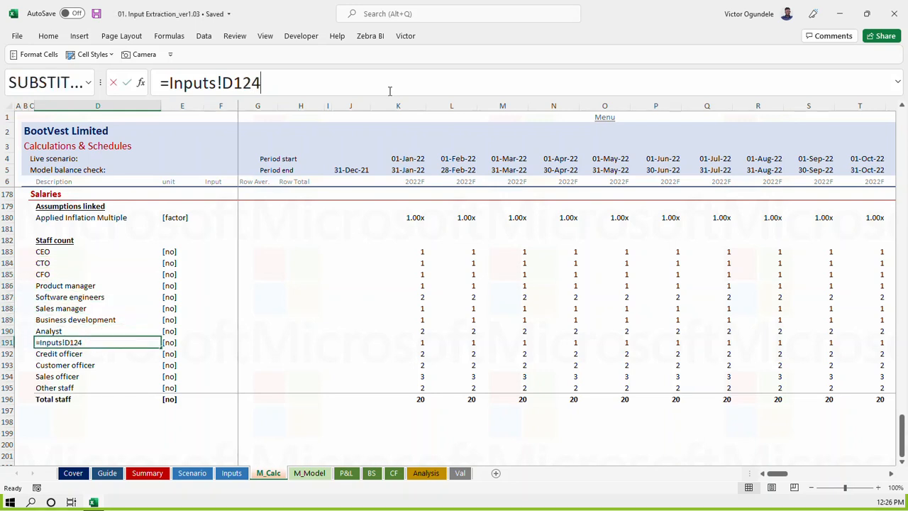
key("Return")
key("Up")
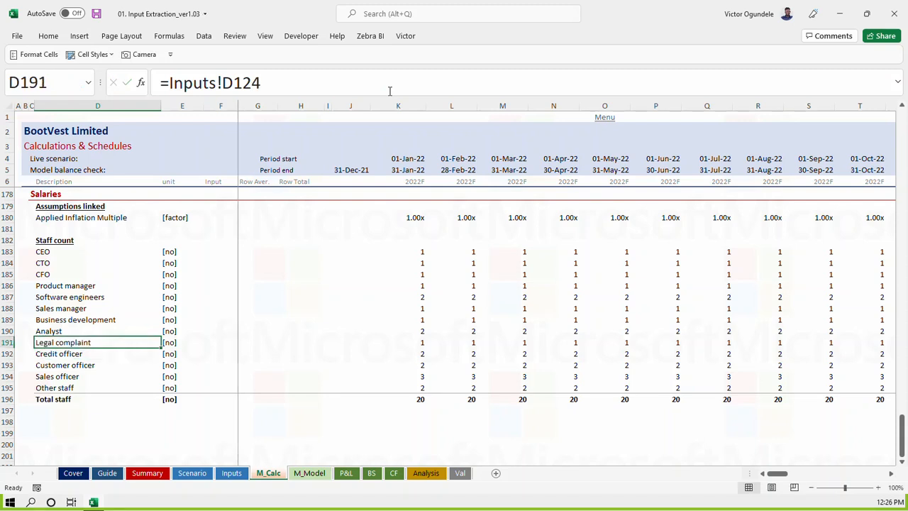
Review the role labels under Staff count in the Salaries Schedule on the Inputs sheet
key("alt+Tab")
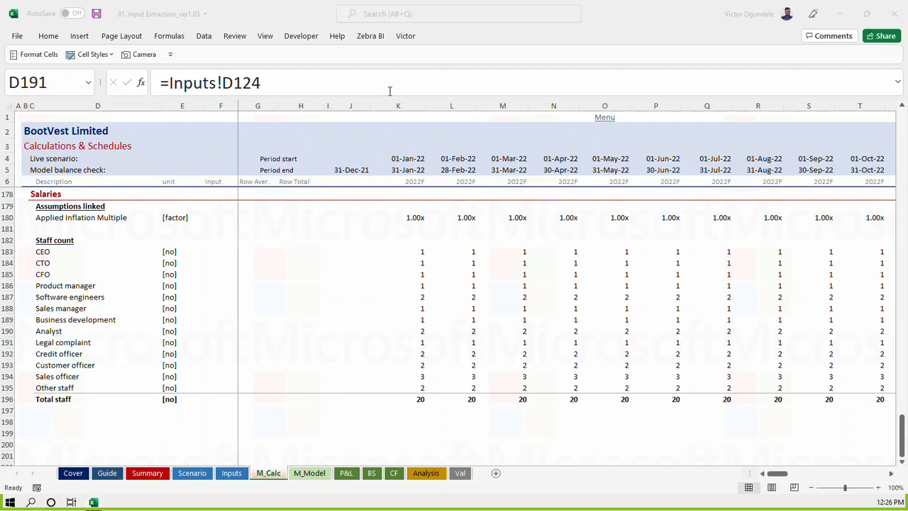
key("alt+Tab")
left_click(96, 295)
key("ctrl+Page_Up")
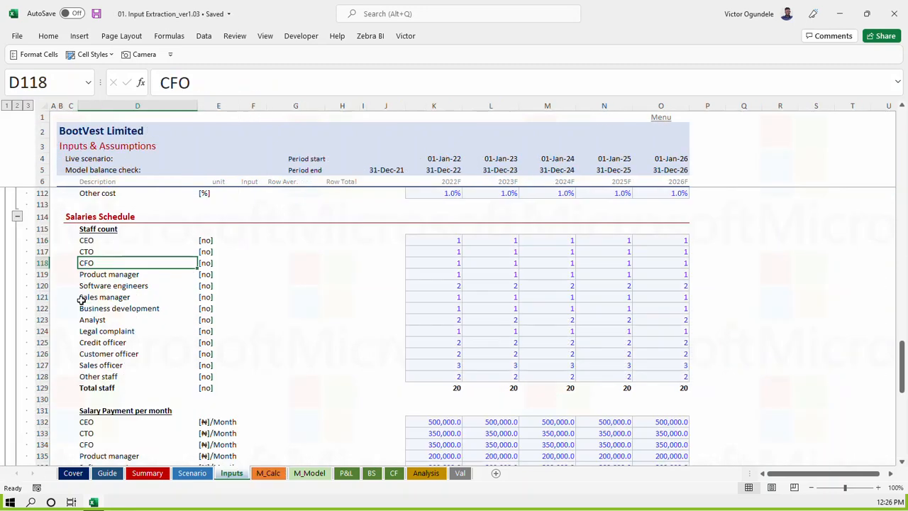
key("Down")
key("Down")
key("Down")
key("Down")
key("Down")
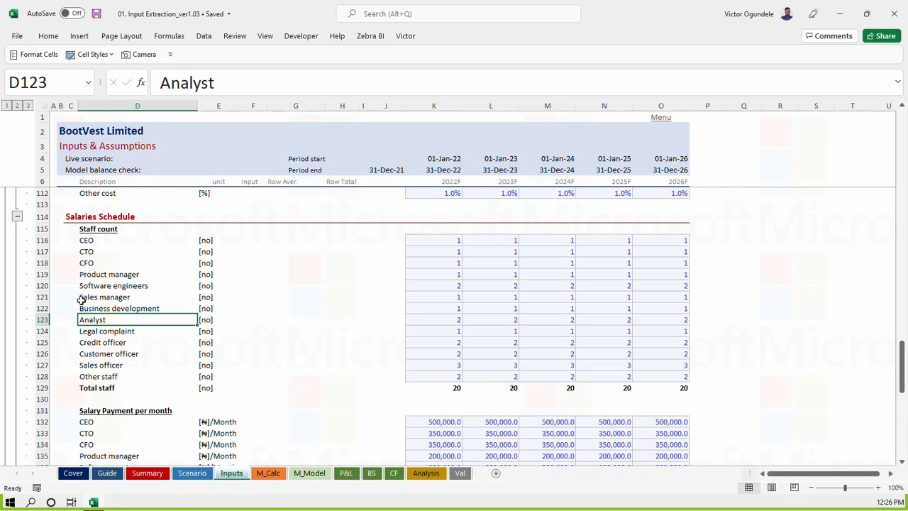
left_click(125, 288)
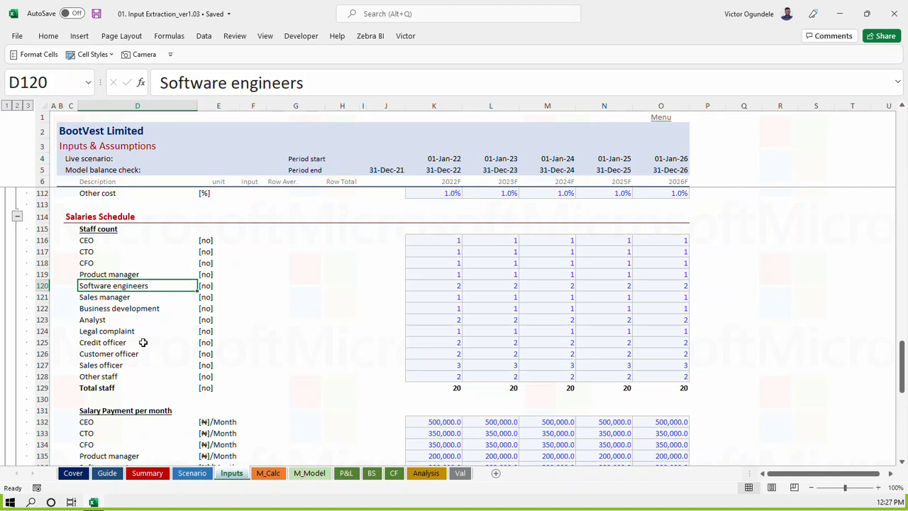
left_click(114, 365)
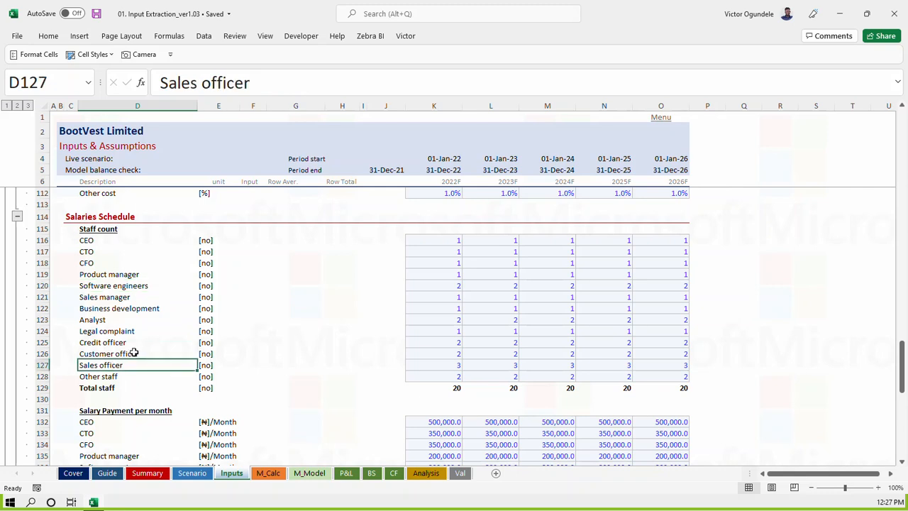
left_click(133, 352)
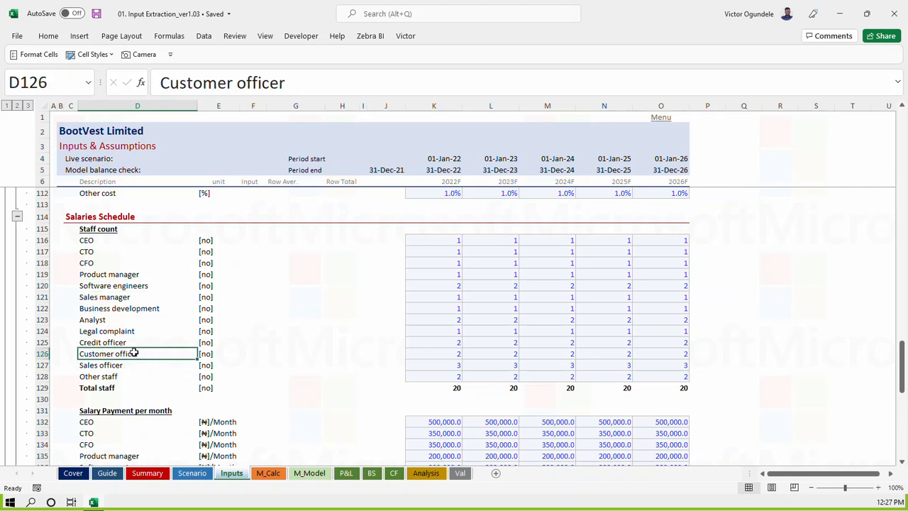
Rename the Analyst label in Inputs D123 as "Finance & Analyst"
left_click(123, 320)
double_click(124, 320)
type("& acco")
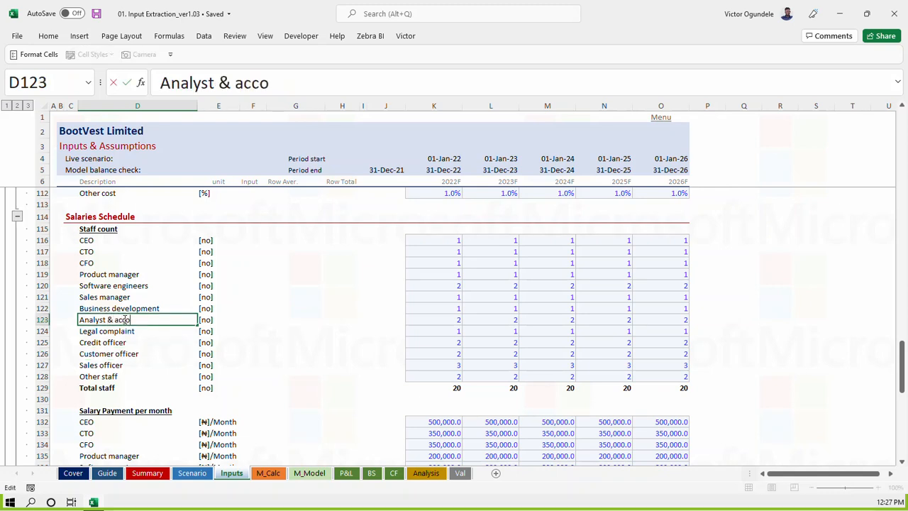
key("BackSpace")
key("BackSpace")
key("BackSpace")
key("BackSpace")
key("BackSpace")
key("BackSpace")
key("BackSpace")
key("BackSpace")
key("BackSpace")
key("BackSpace")
key("BackSpace")
key("BackSpace")
type("F")
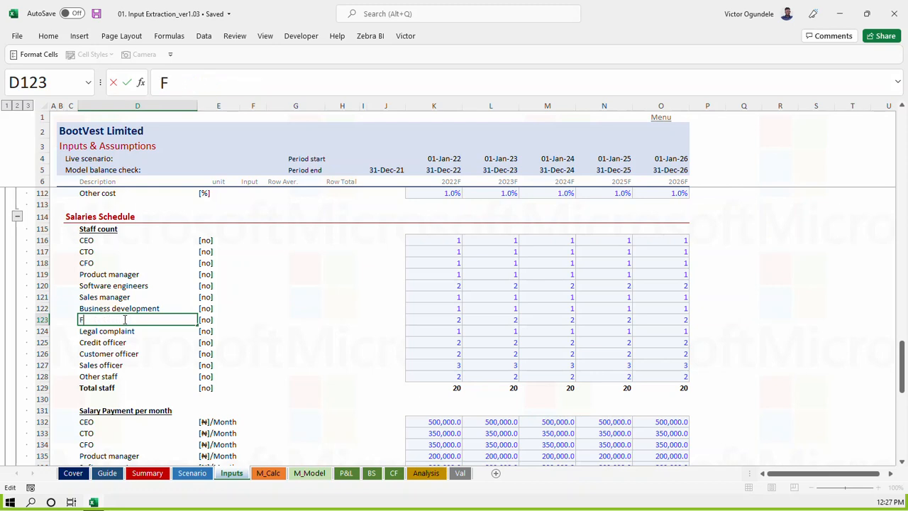
type("inance &")
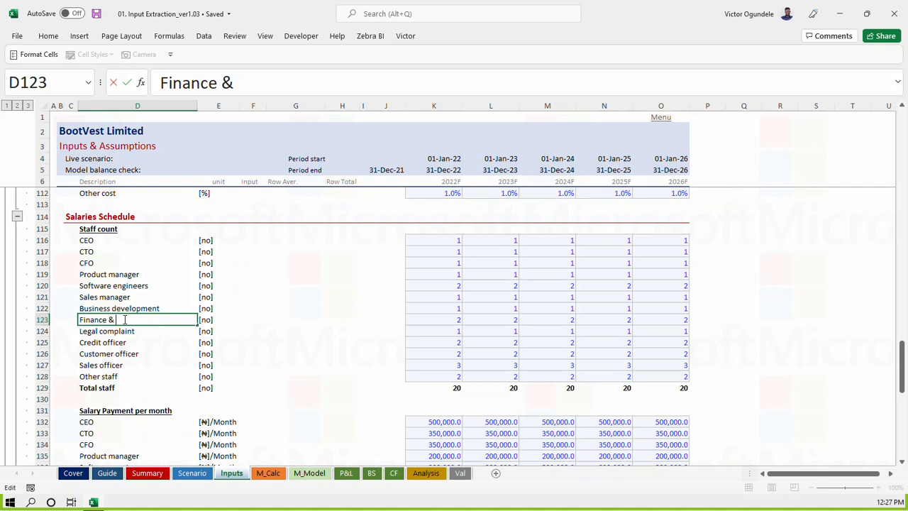
type(" Analysr")
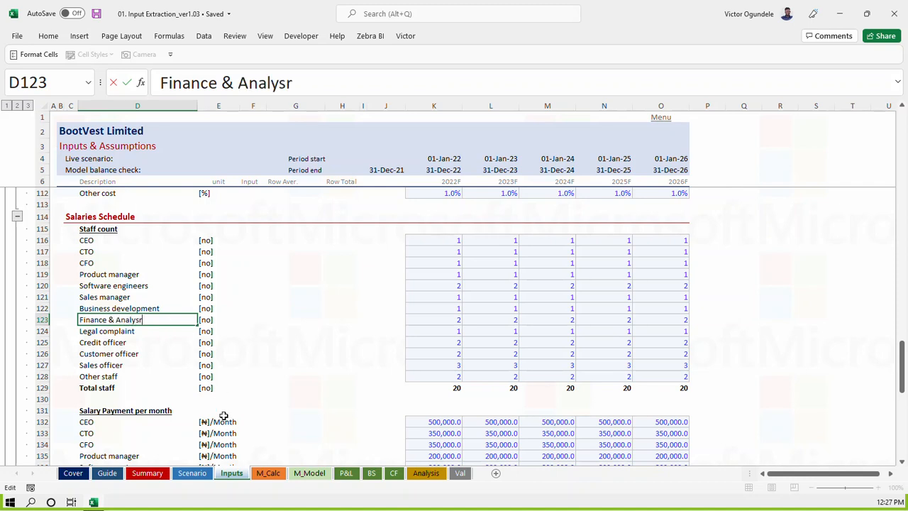
key("Tab")
Set the Finance & Analyst staff count to 3 for every year in Inputs K123:O123 and return to M_Calc
key("Tab")
key("Tab")
key("Tab")
key("Tab")
key("Tab")
key("Tab")
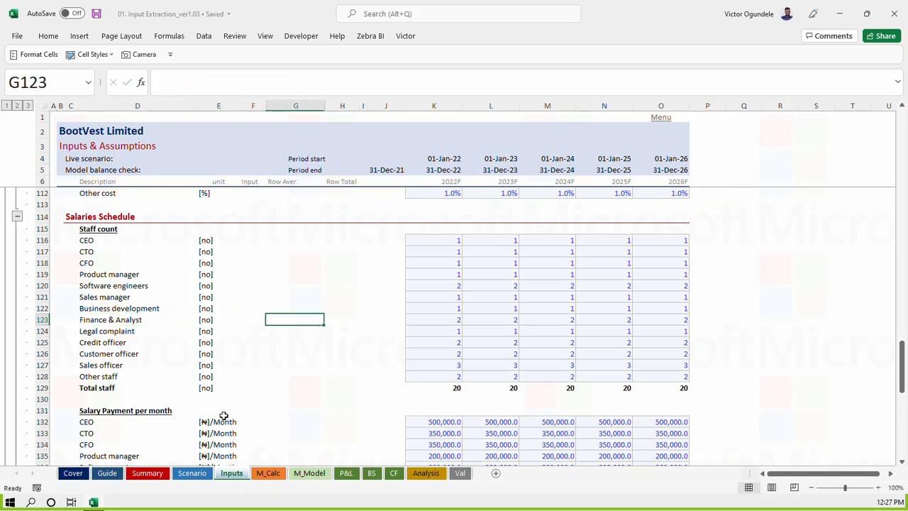
key("ctrl+shift+Right")
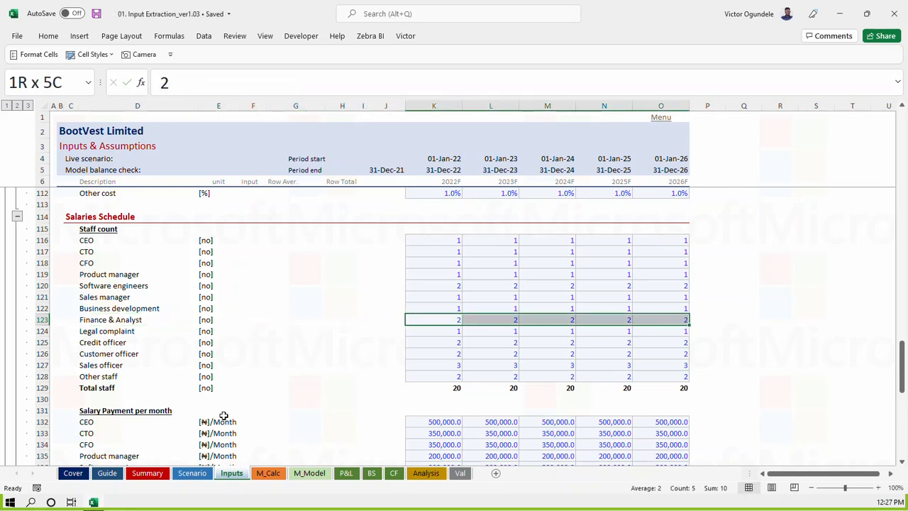
type("3")
key("ctrl+Return")
key("shift+Tab")
key("shift+Tab")
key("shift+Tab")
key("shift+Tab")
key("shift+Tab")
key("shift+Tab")
key("shift+Tab")
key("ctrl+Page_Down")
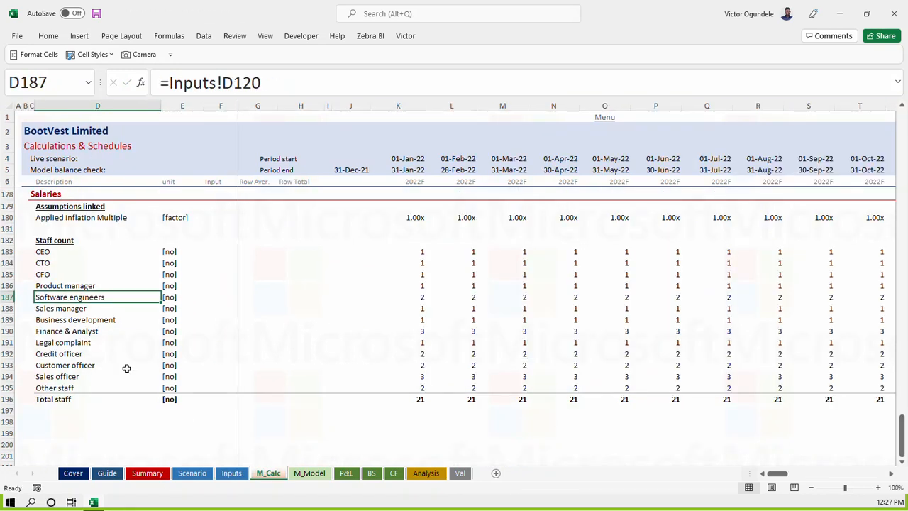
Link M_Calc D198 to the Salary Payment per month heading in Inputs D131
left_click(78, 420)
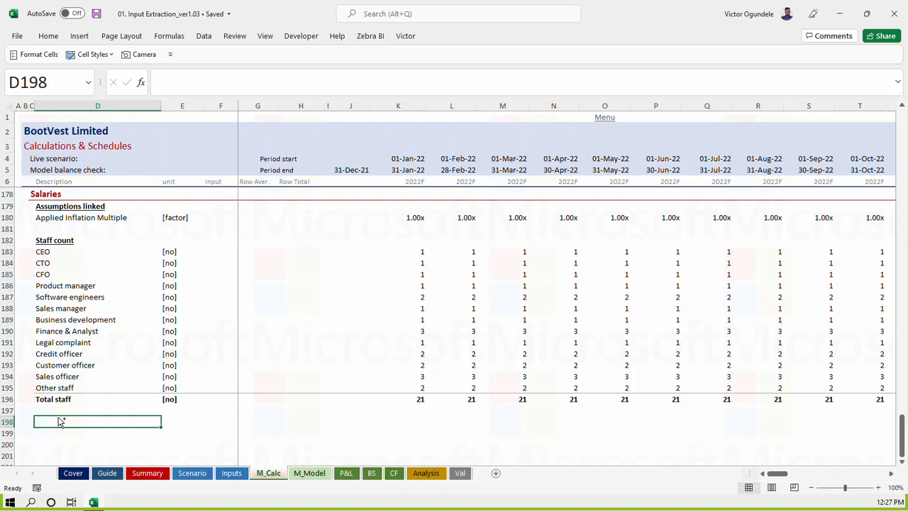
type("=")
key("ctrl+Page_Up")
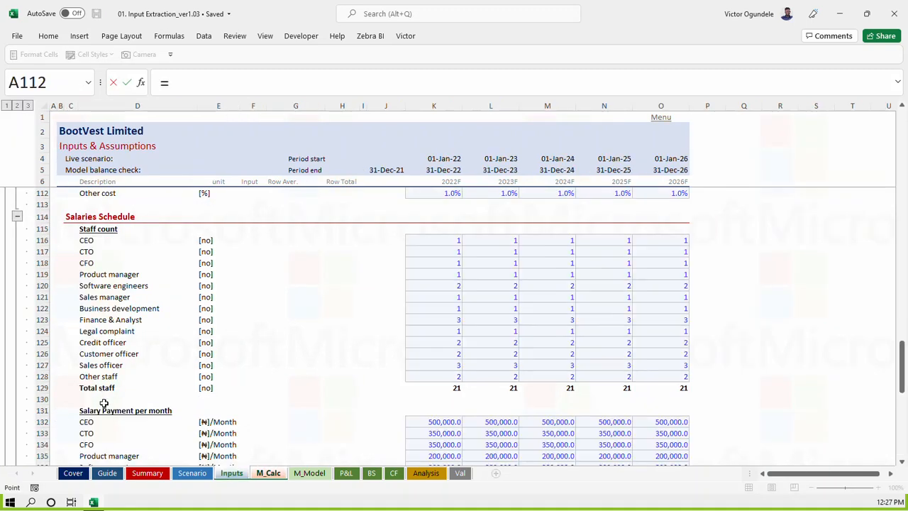
left_click(91, 410)
key("Return")
Fill the label link in D198 down to list the salary roles from CEO to Other staff in D199:D211
key("Up")
key("Down")
key("ctrl+d")
key("shift+Down")
key("shift+Down")
key("shift+Down")
key("shift+Down")
key("shift+Down")
key("shift+Down")
key("shift+Down")
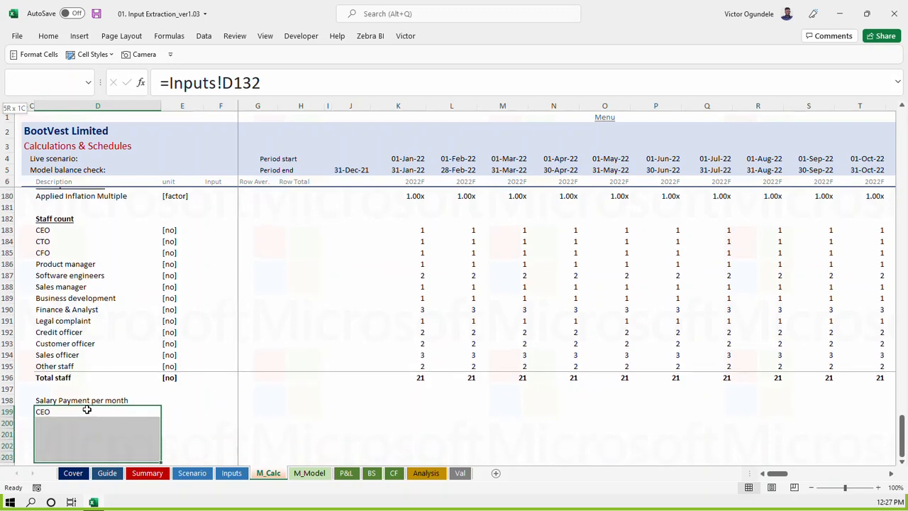
key("shift+Down")
key("shift+Down")
key("shift+Down")
key("ctrl+d")
key("shift+Down")
key("shift+Down")
key("shift+Down")
key("shift+Up")
key("Up")
key("ctrl+Down")
key("Down")
key("ctrl+d")
key("Down")
key("ctrl+d")
key("Down")
key("ctrl+d")
key("Down")
key("Down")
key("Down")
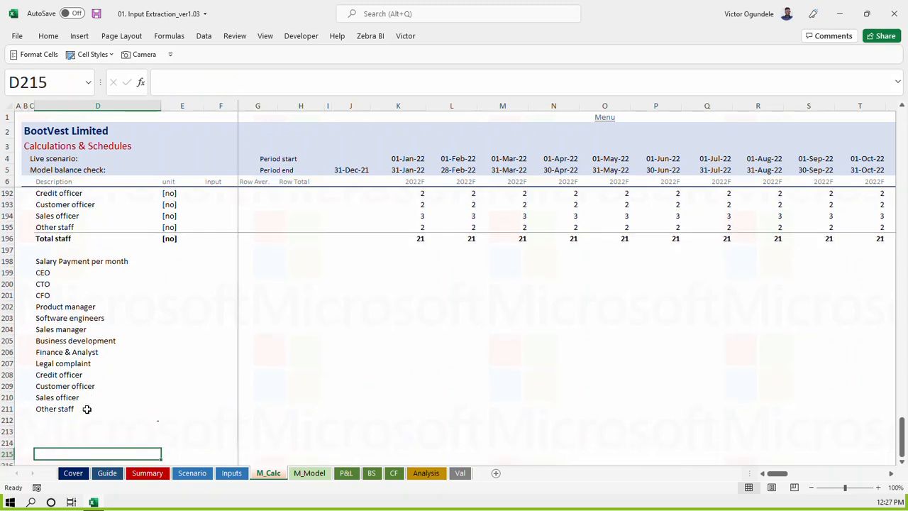
Clear the surplus label link in D212 and save the workbook
key("Up")
key("Up")
key("Up")
key("Delete")
key("Up")
key("Up")
key("ctrl+s")
Make the Salary Payment per month heading in D198 bold and underlined
key("ctrl+Up")
key("ctrl+b")
key("ctrl+u")
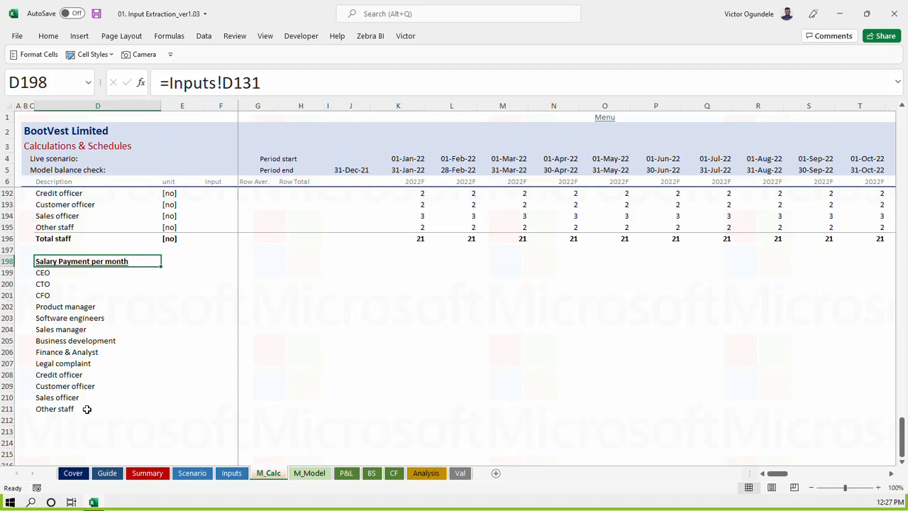
Examine the units and yearly amounts of the Salary Payment per month block on the Inputs sheet
key("ctrl+Page_Up")
key("Down")
key("Down")
key("Down")
key("Down")
key("Down")
key("Down")
key("Down")
key("Down")
key("Down")
key("Down")
key("Down")
key("Down")
key("Down")
key("Down")
key("Down")
key("Down")
key("Down")
key("Down")
key("Down")
key("Down")
key("Down")
key("Down")
key("Down")
key("Down")
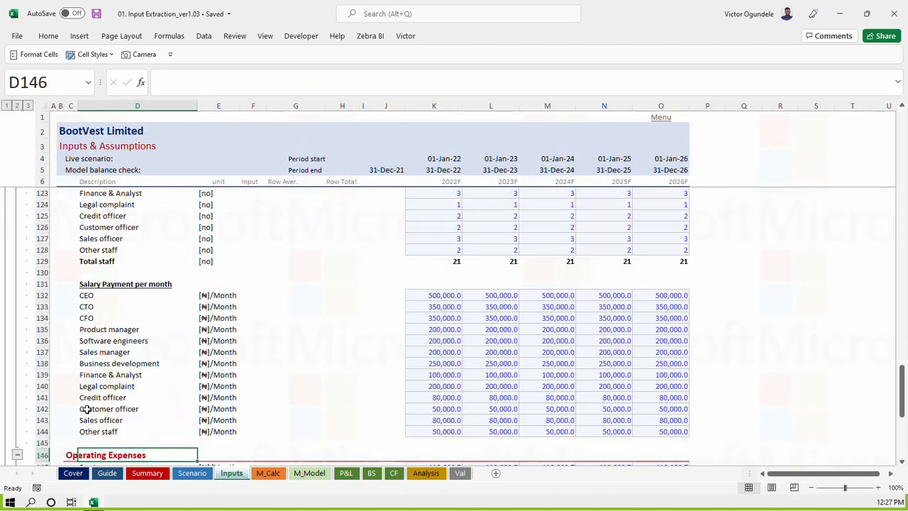
Check the role label links in the Salary Payment per month block on the Inputs sheet
key("Up")
key("Up")
key("Up")
key("Up")
key("Up")
key("Up")
key("Up")
key("Up")
key("Up")
key("Up")
key("Up")
key("Up")
key("Up")
key("Up")
key("Up")
key("Up")
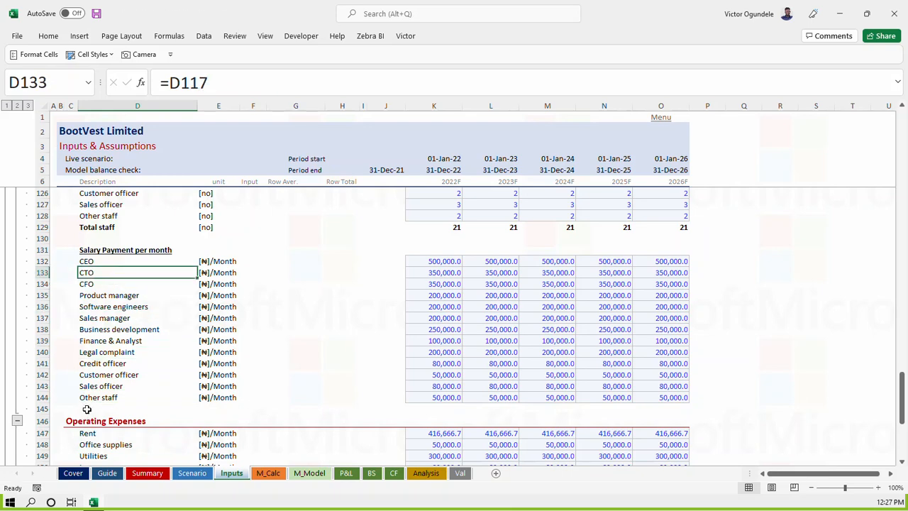
Link the salary role units in M_Calc E199:E211 to the Inputs sheet units, starting from Inputs!E132
key("ctrl+Page_Down")
key("Down")
key("shift+Down")
key("shift+Down")
key("shift+Down")
key("shift+Down")
key("shift+Down")
key("shift+Down")
key("shift+Down")
key("shift+Down")
key("shift+Down")
key("shift+Down")
key("shift+Down")
key("shift+Down")
key("ctrl+c")
key("ctrl+v")
key("Escape")
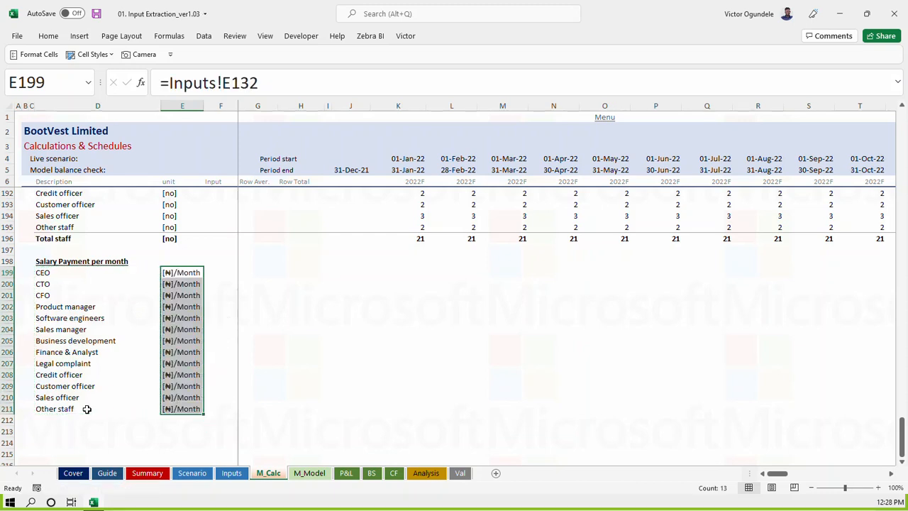
Set the units of all salary roles in E199:E211 to the named naira unit [₦] and save the workbook
key("F3")
key("Down")
key("Down")
key("Return")
key("Return")
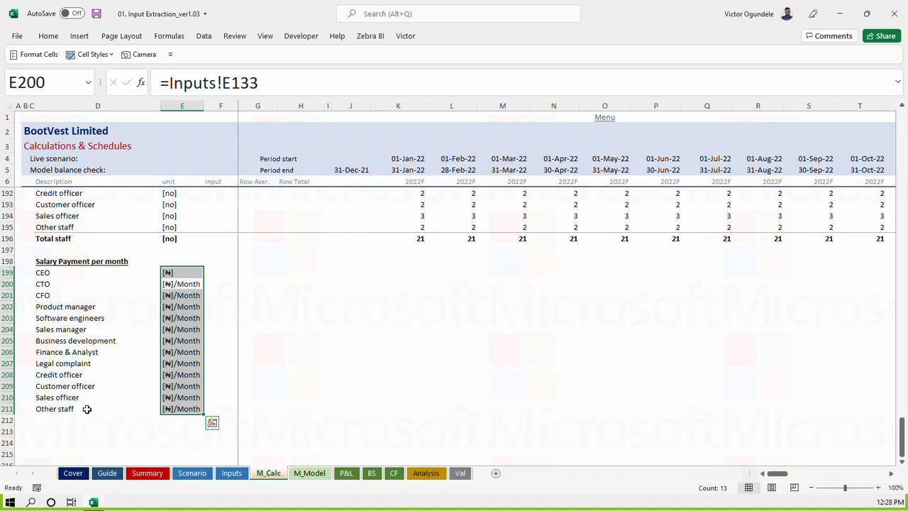
type("d")
key("Escape")
key("ctrl+d")
key("ctrl+s")
Copy the Sales officer's January staff count lookup from K194 into the CEO salary cell K199
key("Right")
key("Right")
key("Right")
key("Right")
key("Right")
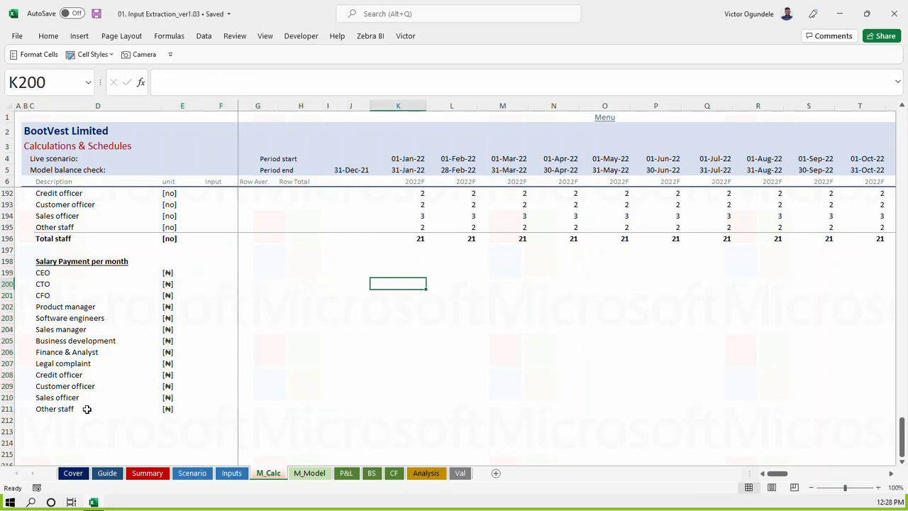
key("Up")
key("Up")
key("Up")
key("Up")
key("Up")
key("Up")
key("ctrl+c")
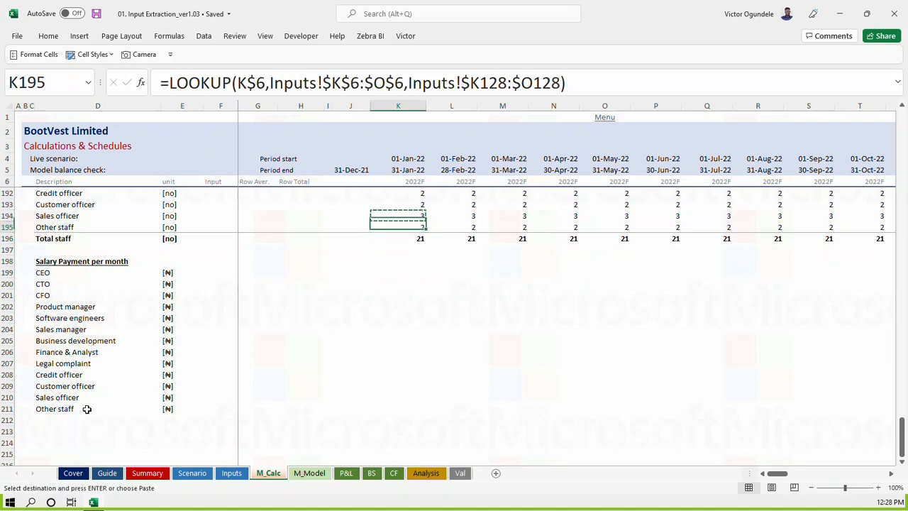
key("Down")
key("Down")
key("Down")
key("Down")
key("Down")
key("ctrl+v")
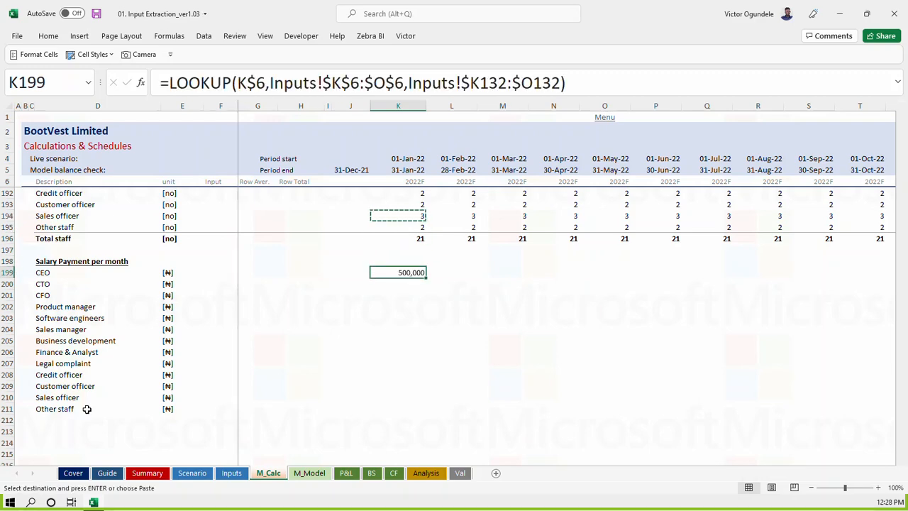
Save the workbook and display the CEO's January salary in K199 with one decimal place
key("ctrl+Page_Up")
key("ctrl+Page_Down")
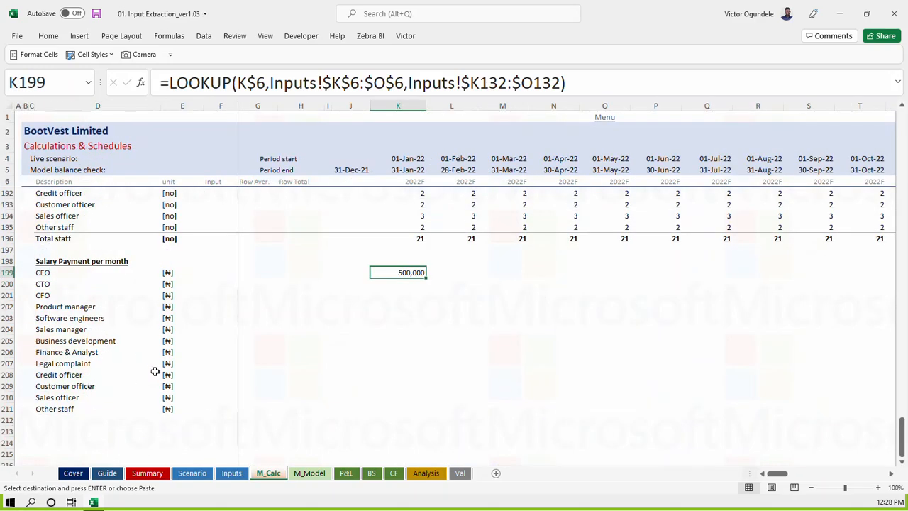
key("ctrl+s")
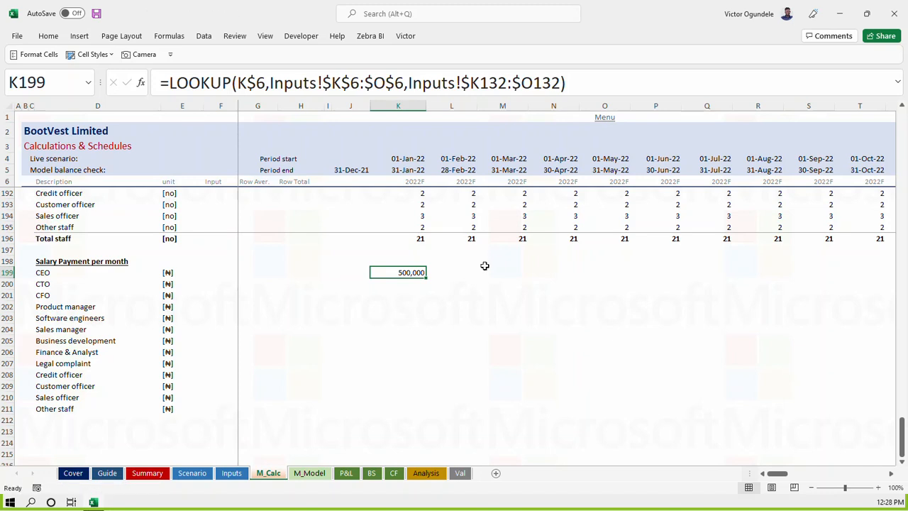
key("alt+h")
key("9")
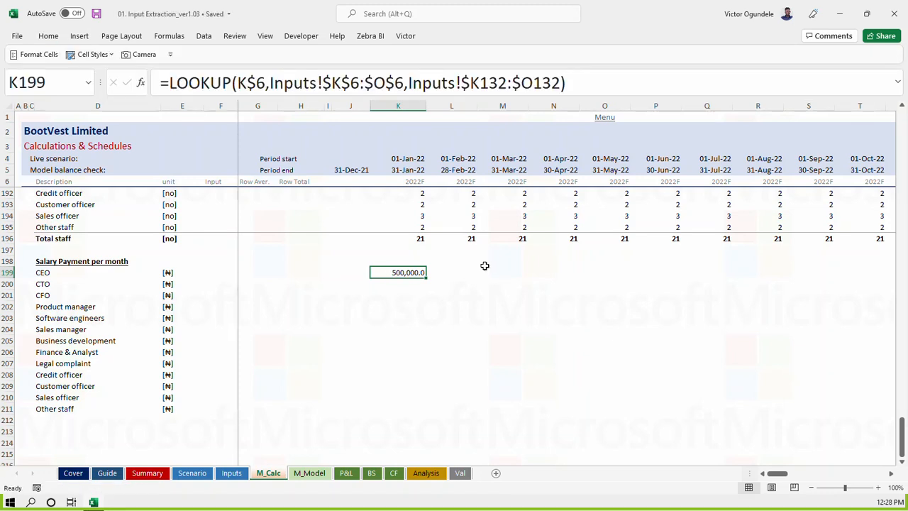
Multiply the CEO salary lookup in K199 by the Applied Inflation Multiple, using the row-locked reference K$180
left_click(593, 77)
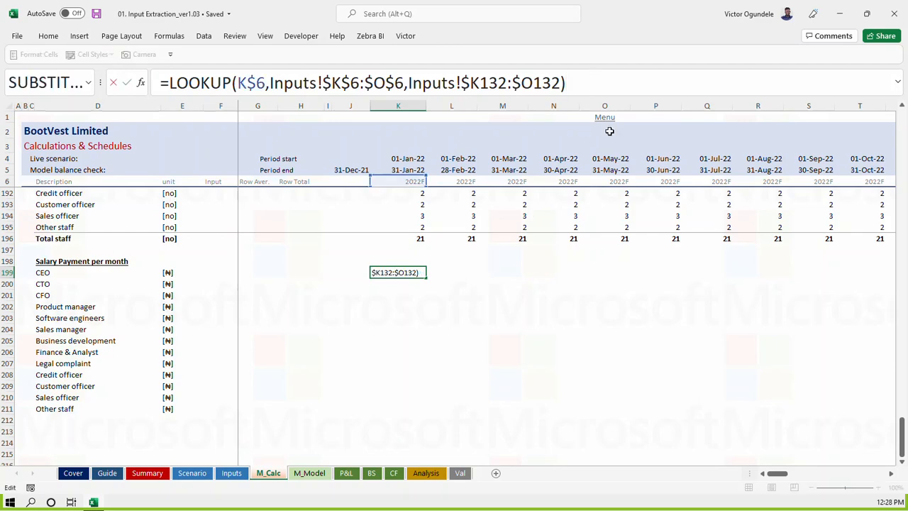
scroll(385, 280, "up", 9)
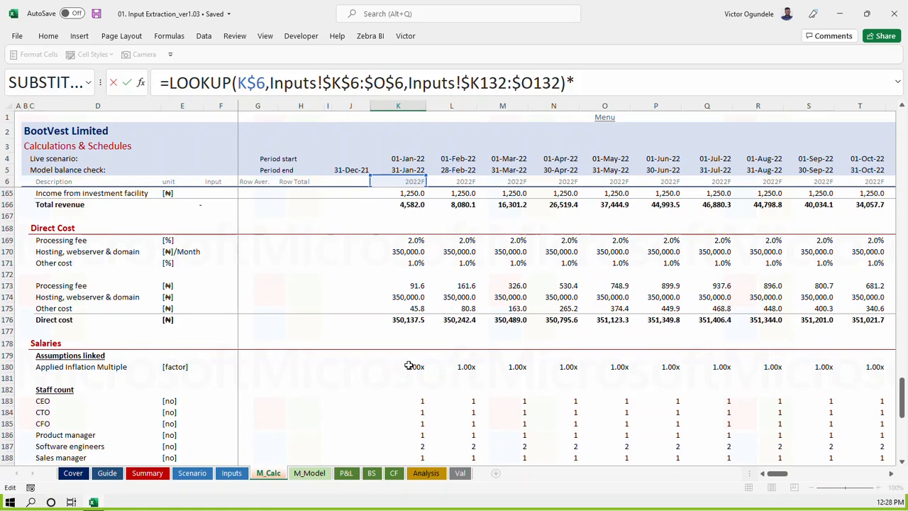
left_click(409, 366)
key("F4")
key("F4")
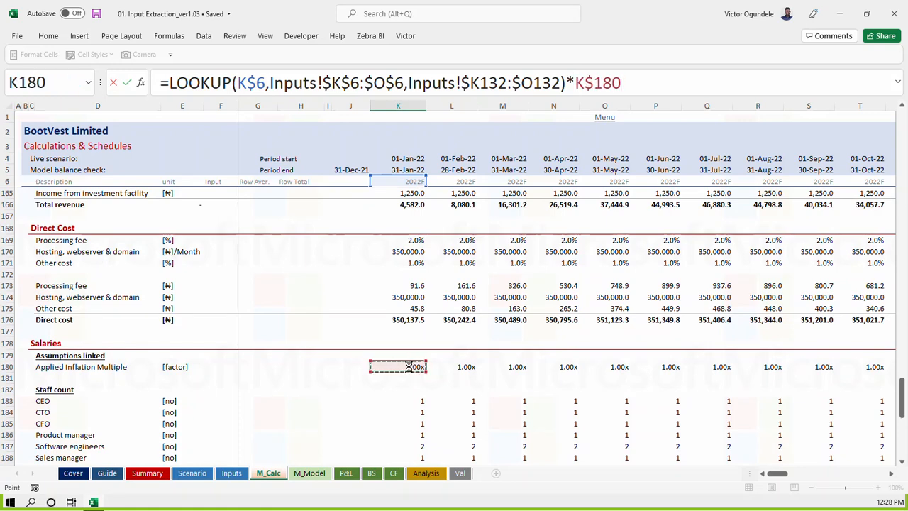
key("Return")
key("Down")
key("Down")
key("Down")
key("Up")
key("Up")
key("Up")
key("Up")
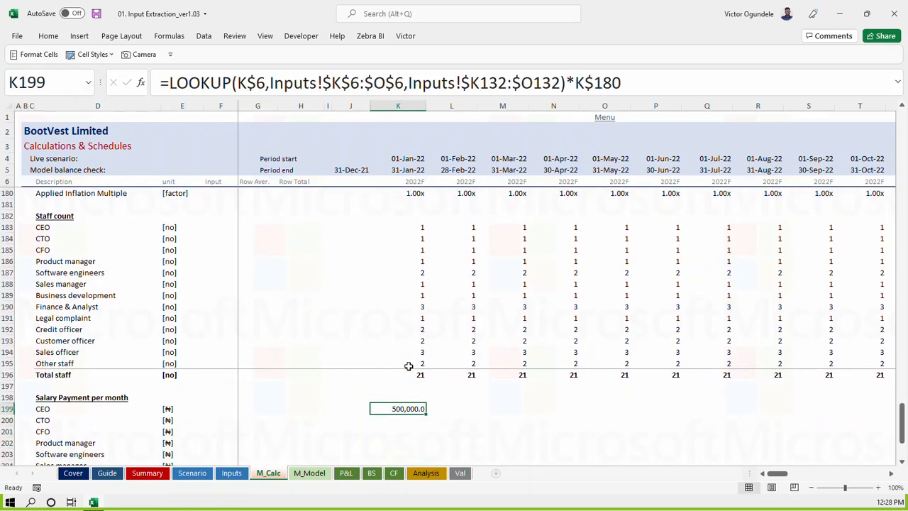
Fill the inflated salary lookup from K199 down to Other staff in K211 and save the workbook
scroll(426, 401, "down", 4)
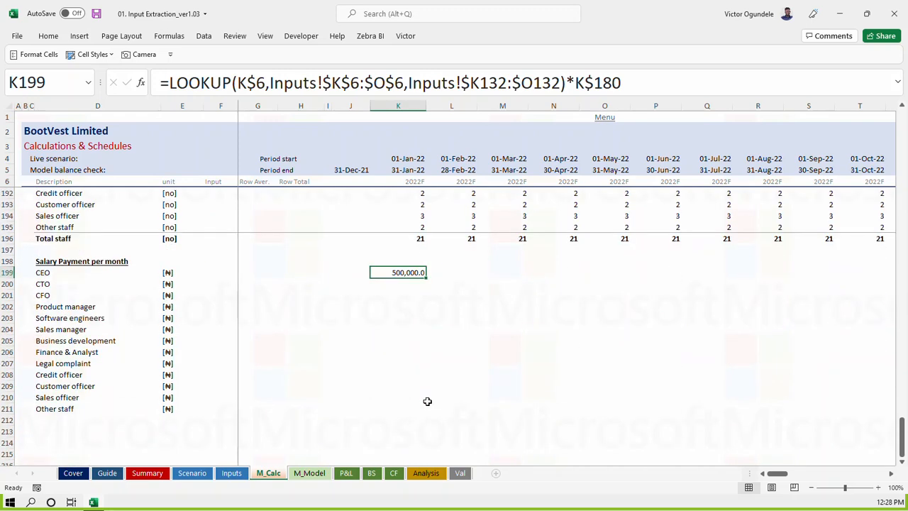
key("shift+Down")
key("shift+Down")
key("shift+Down")
key("shift+Down")
key("shift+Down")
key("shift+Down")
key("shift+Down")
key("shift+Down")
key("shift+Down")
key("shift+Down")
key("shift+Down")
key("shift+Down")
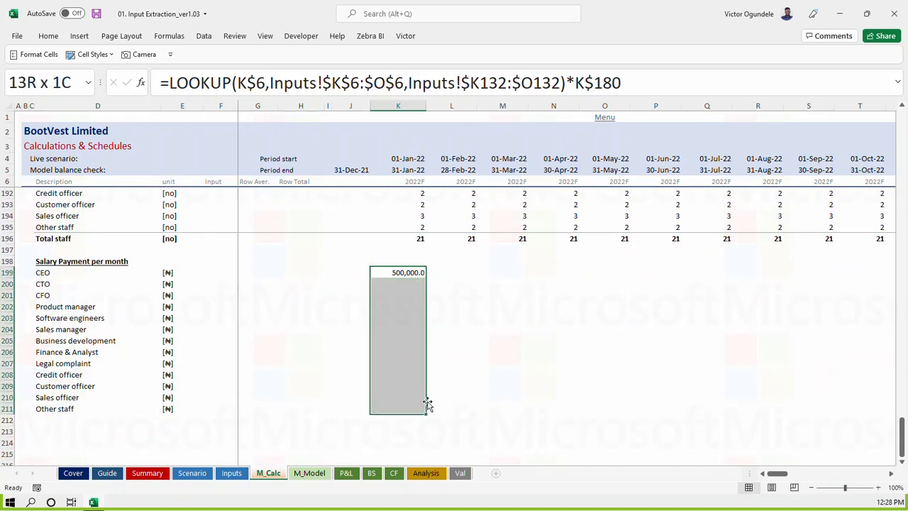
key("ctrl+d")
key("ctrl+s")
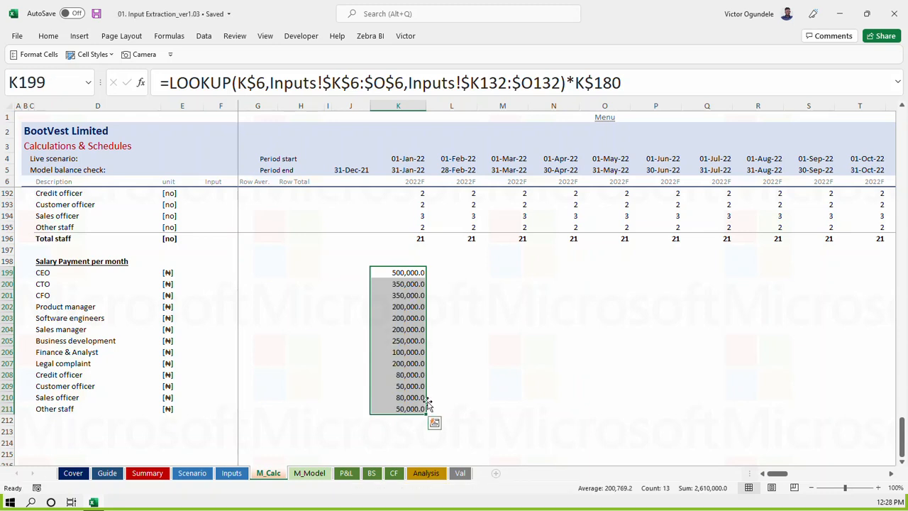
Enter the label Salaries in D212 beneath the Other staff salary row
key("Down")
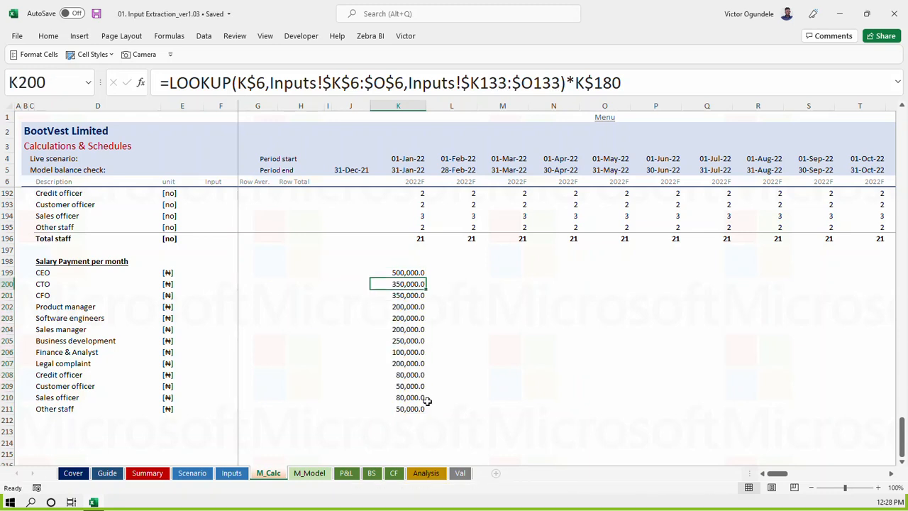
key("ctrl+Down")
key("Left")
key("ctrl+Left")
key("Left")
key("Down")
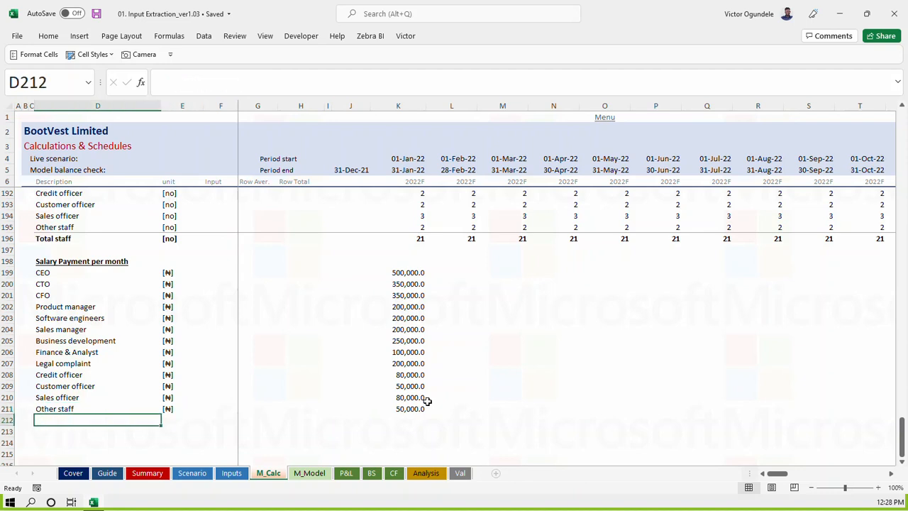
type("T")
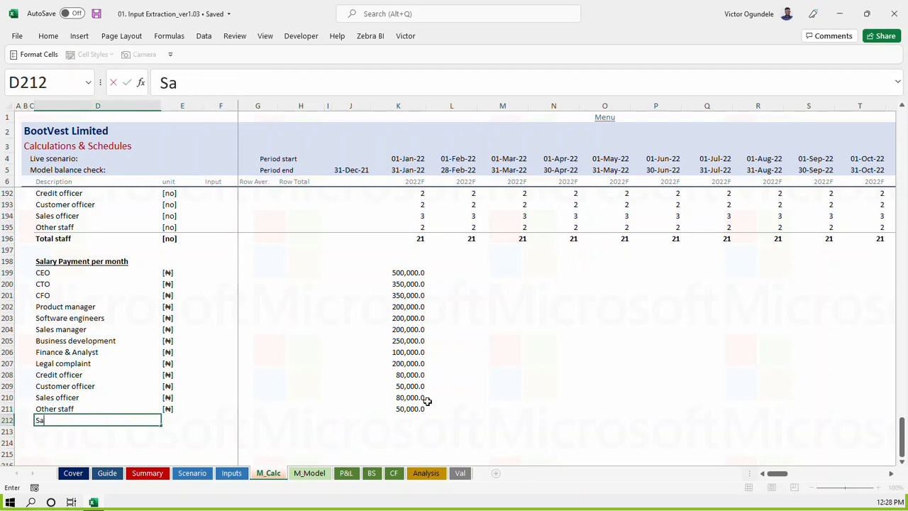
type("alaries")
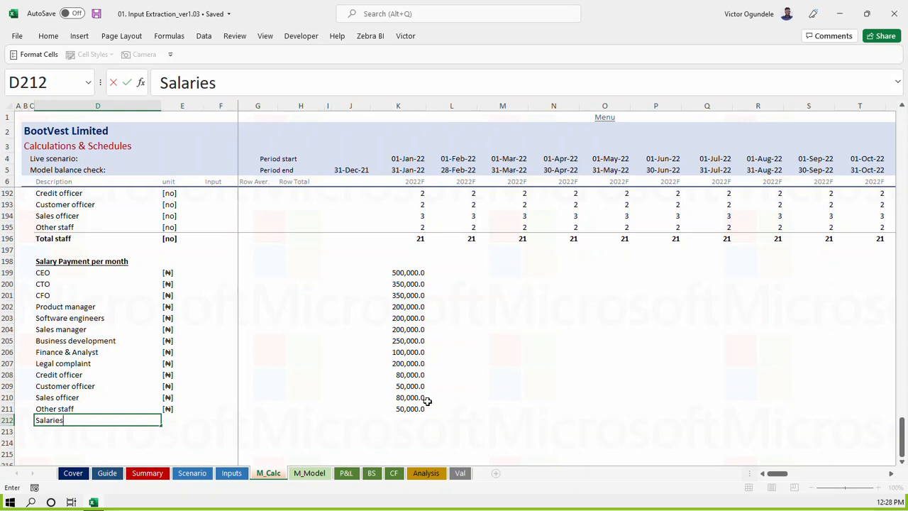
Label row 212 Salaries with the same ₦ unit as the row above and apply the SubTotal cell style across D212:K212
key("Tab")
key("ctrl+d")
key("Left")
key("shift+Right")
key("shift+Right")
key("shift+Right")
key("shift+Right")
key("shift+Right")
key("shift+Right")
key("shift+Right")
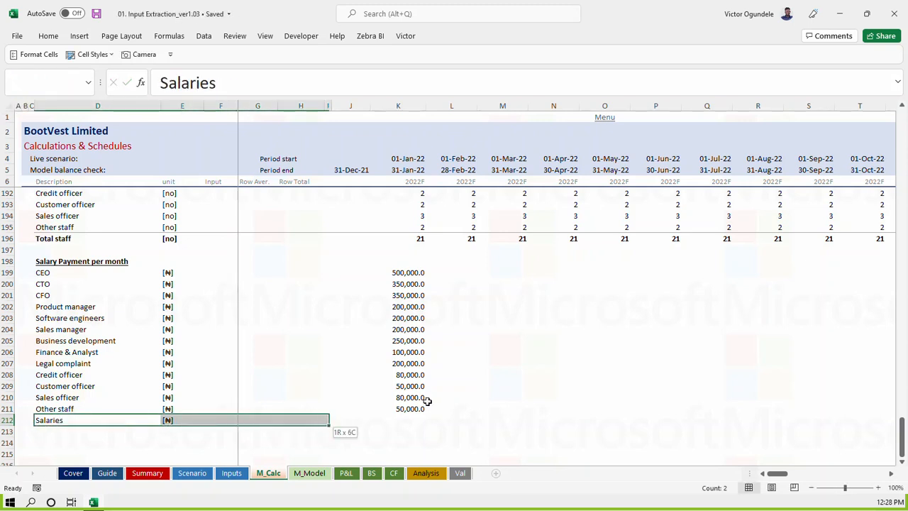
key("alt+2")
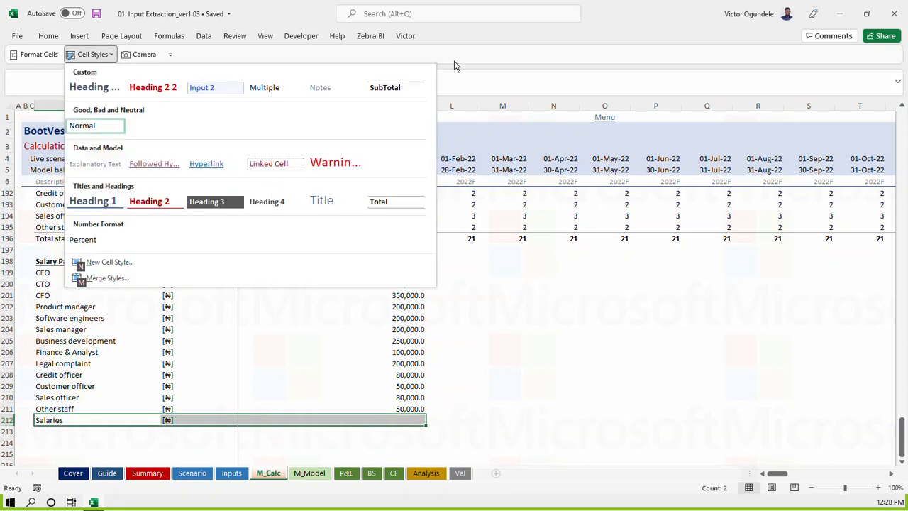
left_click(396, 88)
Total the January salary payments in K212 with =SUM(K199:K211)
key("Right")
key("Right")
key("Right")
key("Right")
key("Right")
key("Right")
key("Right")
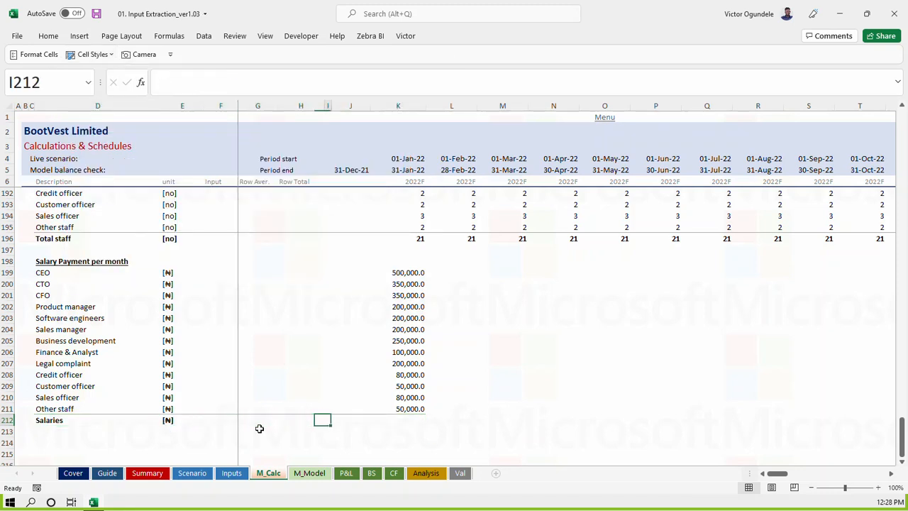
key("Down")
key("Down")
key("Down")
key("Up")
key("Up")
key("Up")
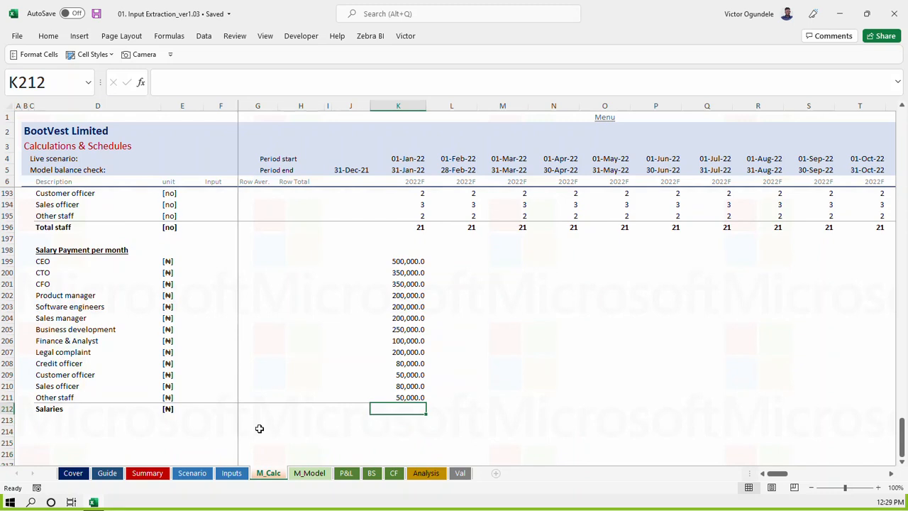
key("alt+equal")
key("ctrl+Return")
key("ctrl+shift+Up")
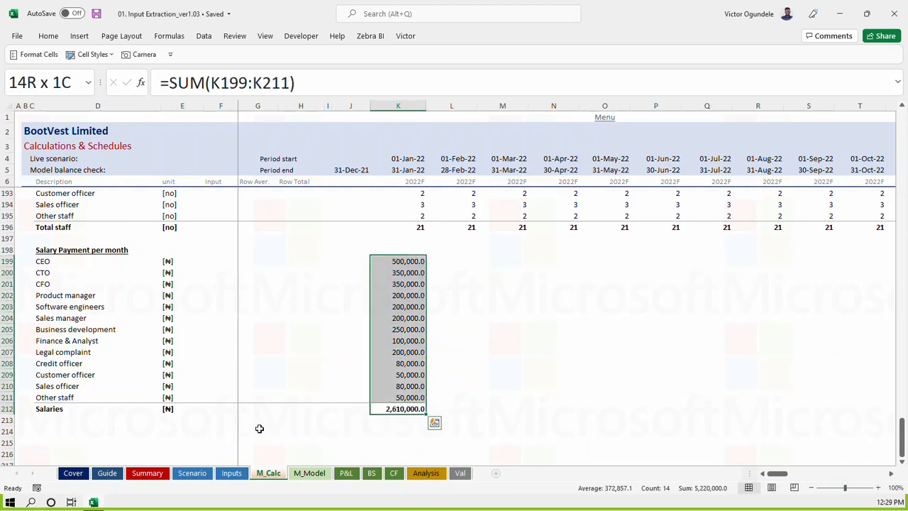
key("ctrl+q")
key("Escape")
Fill the January salary payment formulas and total in K199:K212 across all months to column BR
key("Up")
key("Up")
key("Up")
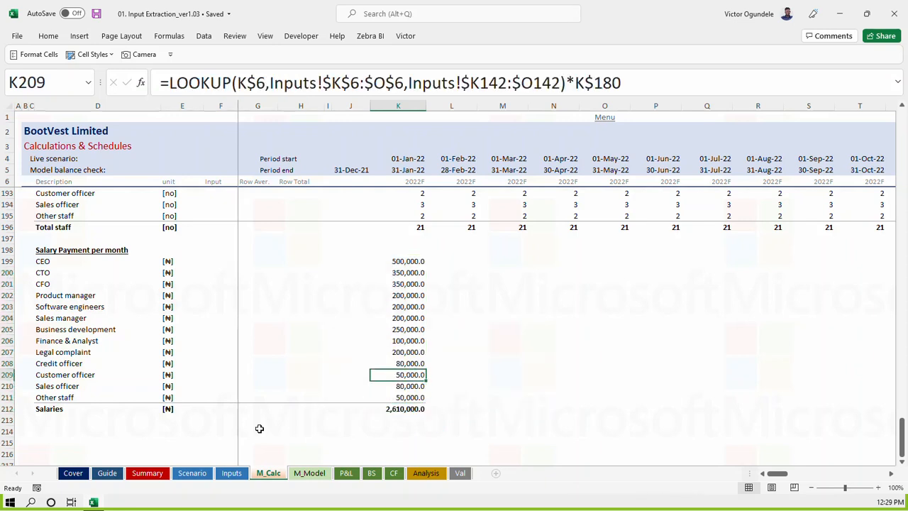
key("Up")
key("Up")
key("Up")
key("Up")
key("Up")
key("Up")
key("Up")
key("Up")
key("Up")
key("Up")
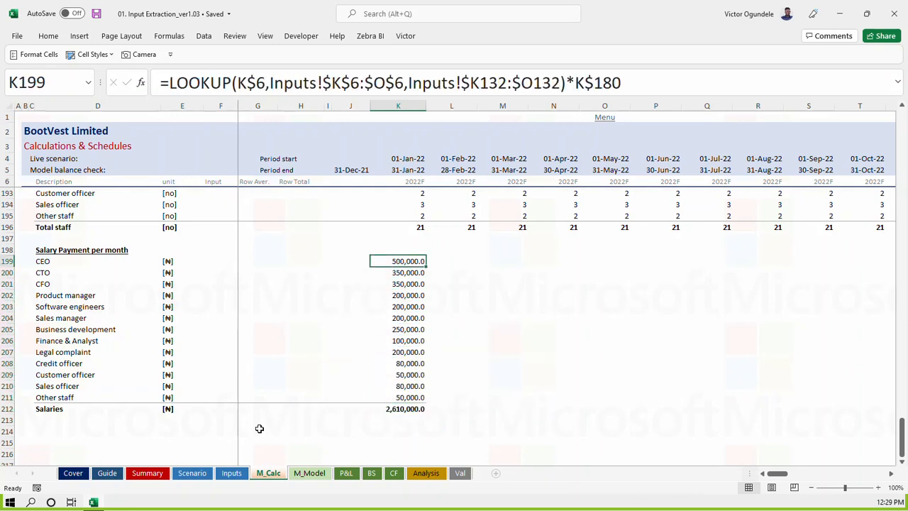
key("ctrl+shift+Down")
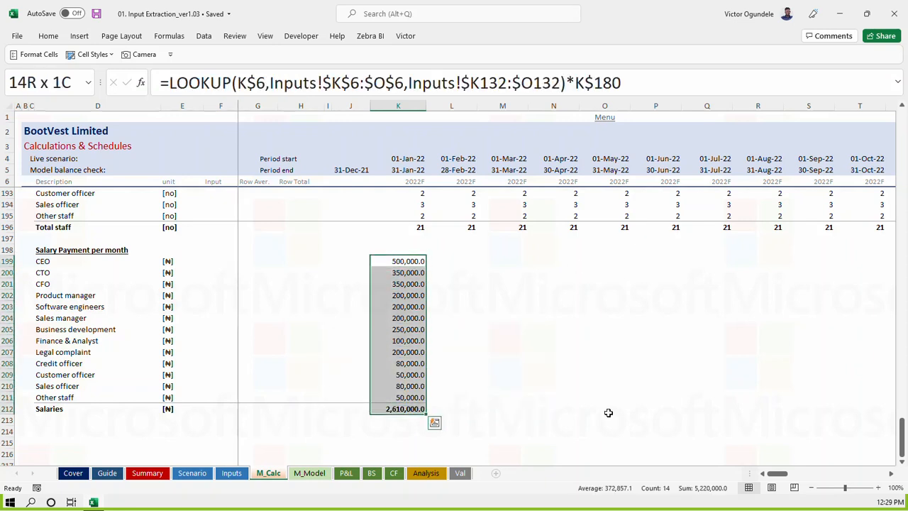
key("ctrl+shift+Right")
key("ctrl+r")
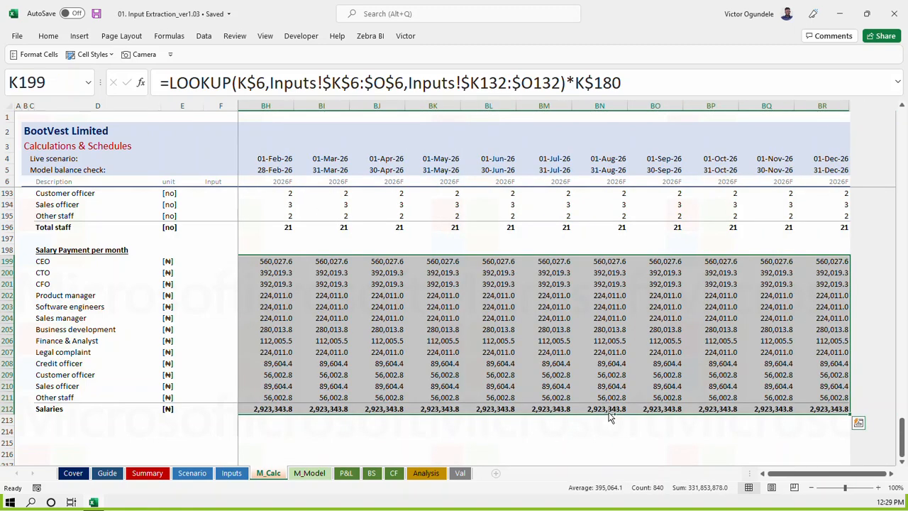
Copy the whole Salaries section heading row 178 into row 214, below the salary total
key("ctrl+Right")
key("ctrl+Left")
key("ctrl+Left")
key("Left")
key("Down")
key("Down")
key("Down")
key("Down")
key("Down")
key("Down")
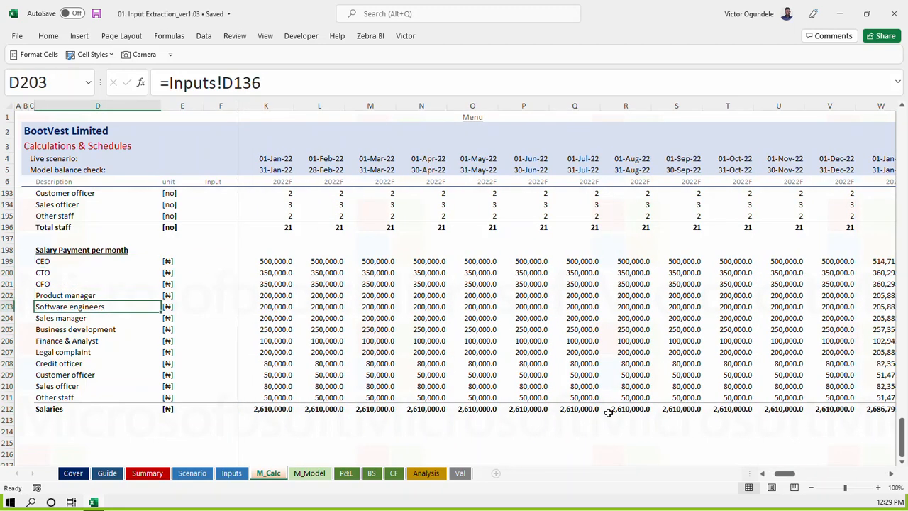
key("ctrl+Down")
key("Down")
key("Down")
key("Up")
key("Down")
key("Left")
key("ctrl+Up")
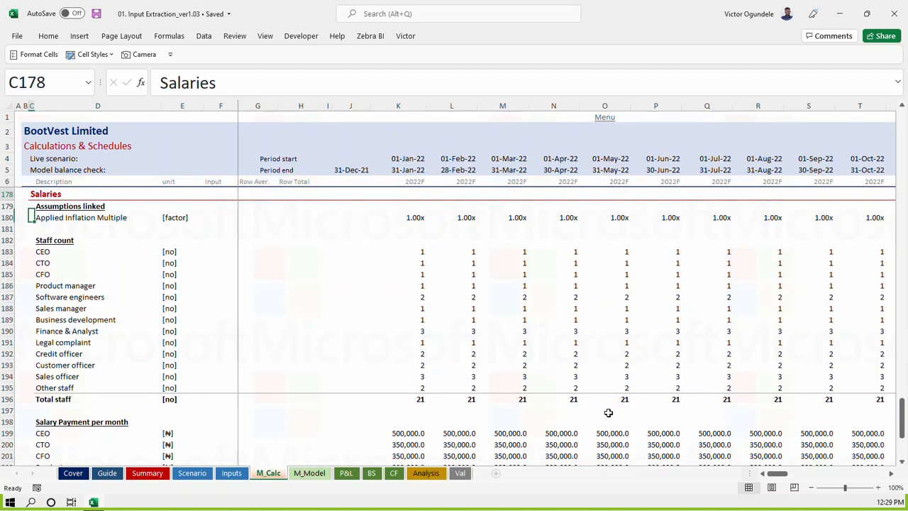
key("shift+space")
key("ctrl+c")
key("Down")
key("Down")
key("Down")
key("Down")
key("Down")
key("Down")
key("Down")
key("Down")
key("Down")
key("Down")
key("Down")
key("Down")
key("Down")
key("Down")
key("Down")
key("Down")
key("Down")
key("Down")
key("Down")
key("Down")
key("Down")
key("Down")
key("Down")
key("Down")
key("Down")
key("Down")
key("Down")
key("Down")
key("Down")
key("Down")
key("Down")
key("Down")
key("Down")
key("Down")
key("Down")
key("Down")
key("Down")
key("Down")
key("Down")
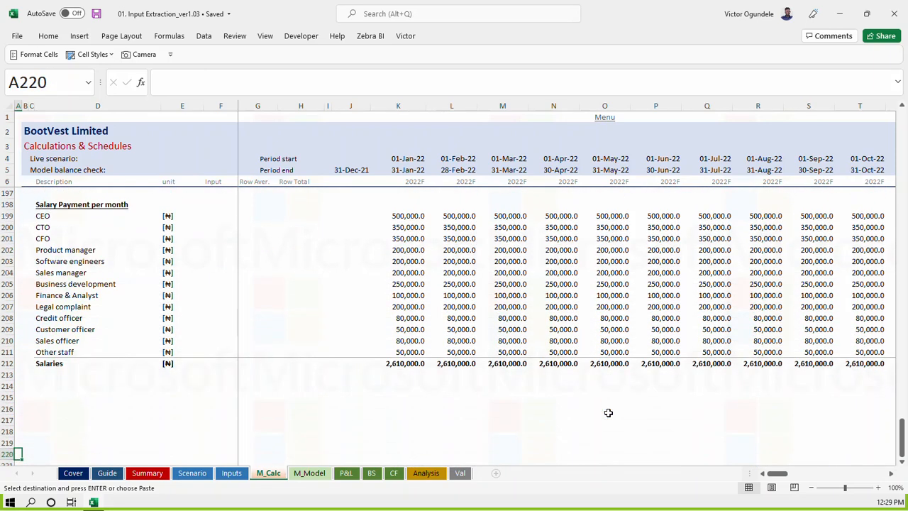
key("Up")
key("Up")
key("Up")
key("Up")
key("Up")
key("Up")
key("Up")
key("Up")
key("ctrl+v")
Link the pasted heading in C214 to the Operating Expenses heading with =Inputs!C146 and save the workbook
key("Right")
key("Right")
type("=")
key("ctrl+Page_Up")
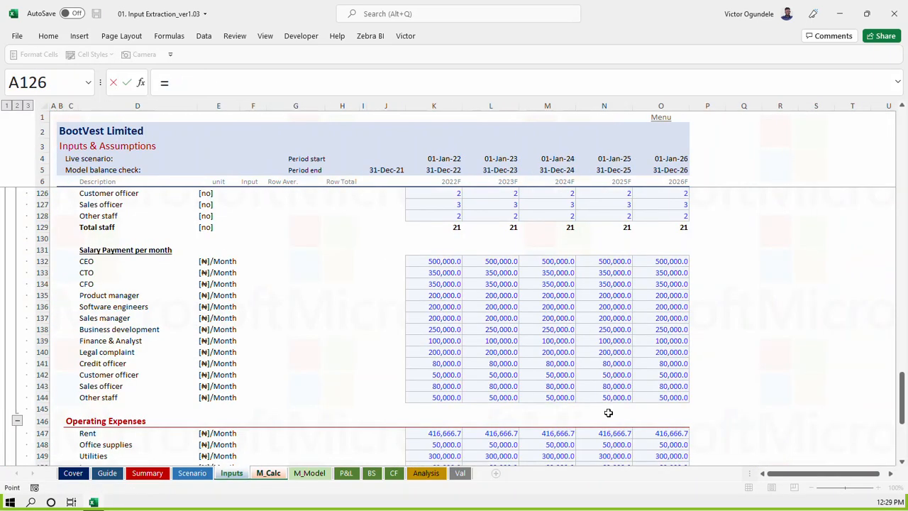
left_click(67, 421)
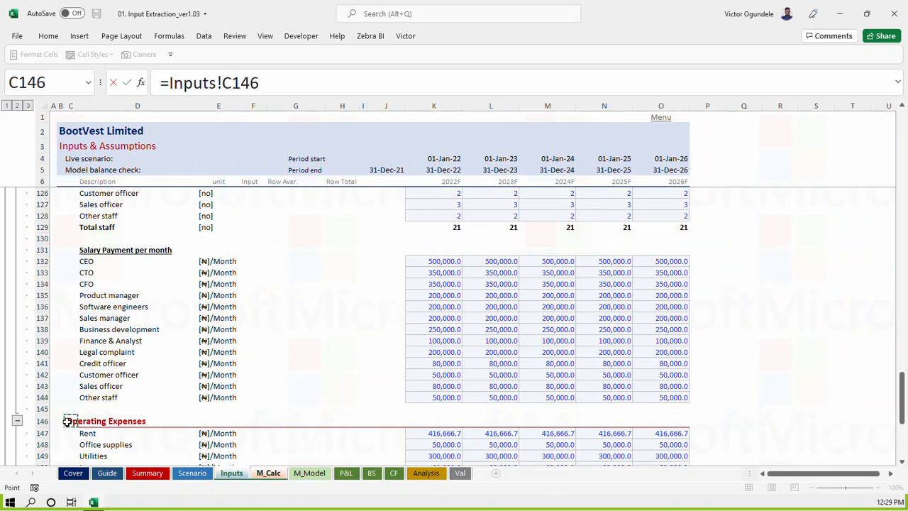
key("Return")
key("Down")
key("Down")
key("Up")
key("Up")
key("ctrl+s")
key("Down")
key("Up")
key("Down")
key("Down")
Multiply the CEO salary in K199 by its staff count: =(LOOKUP(K$6,Inputs!$K$6:$O$6,Inputs!$K132:$O132)*K$180)*K183
left_click(361, 297)
scroll(360, 301, "up", 3)
left_click(400, 285)
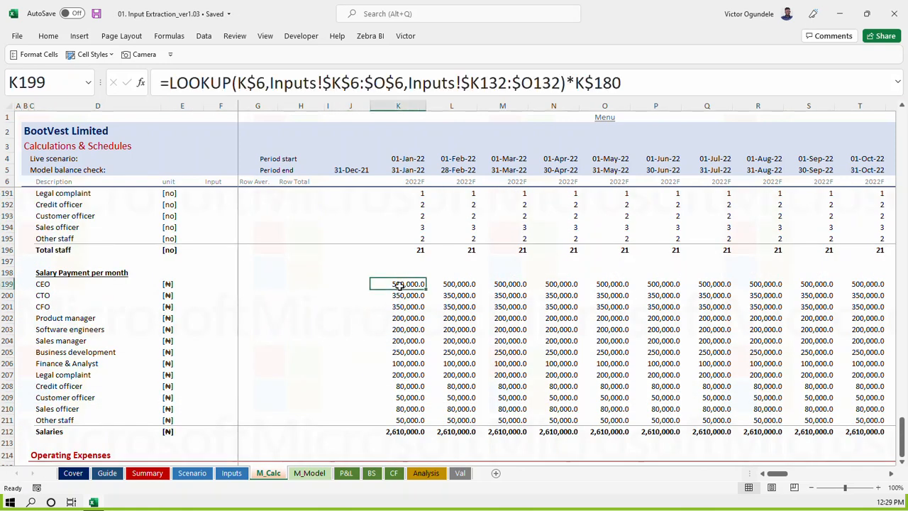
left_click(623, 83)
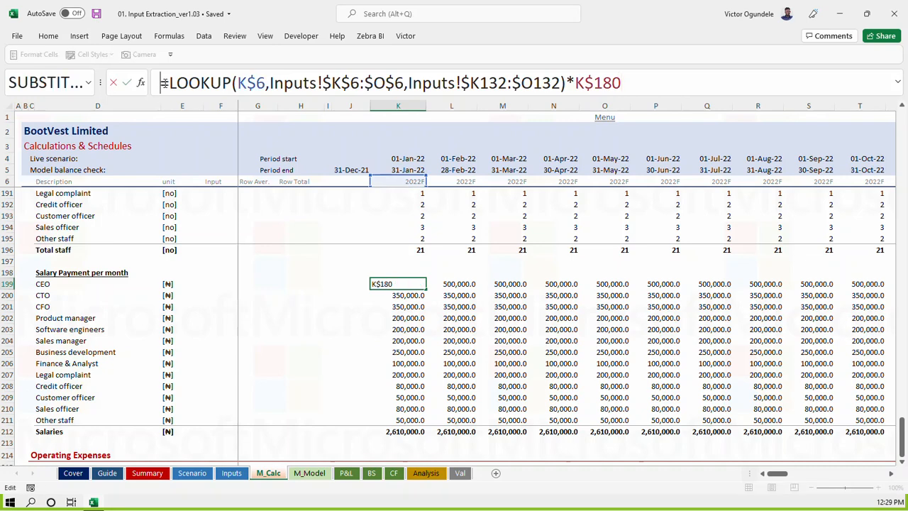
type("(")
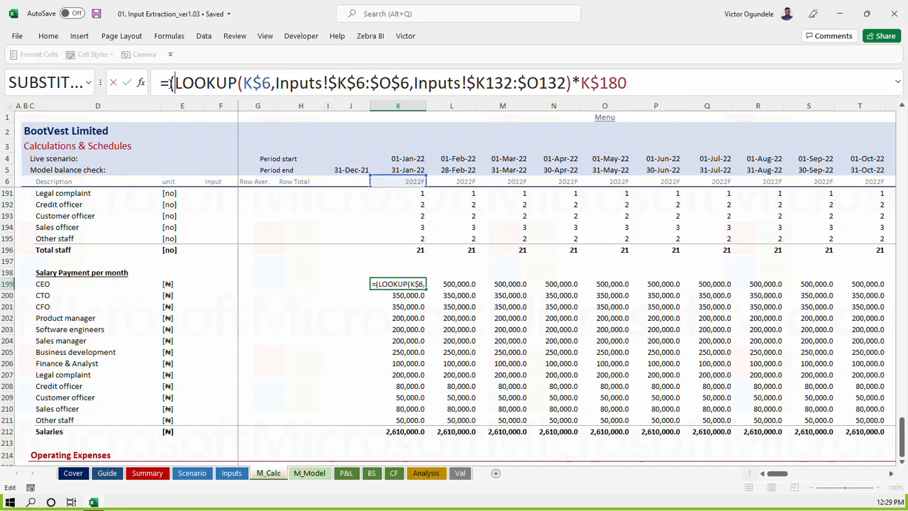
left_click(626, 83)
scroll(401, 356, "up", 5)
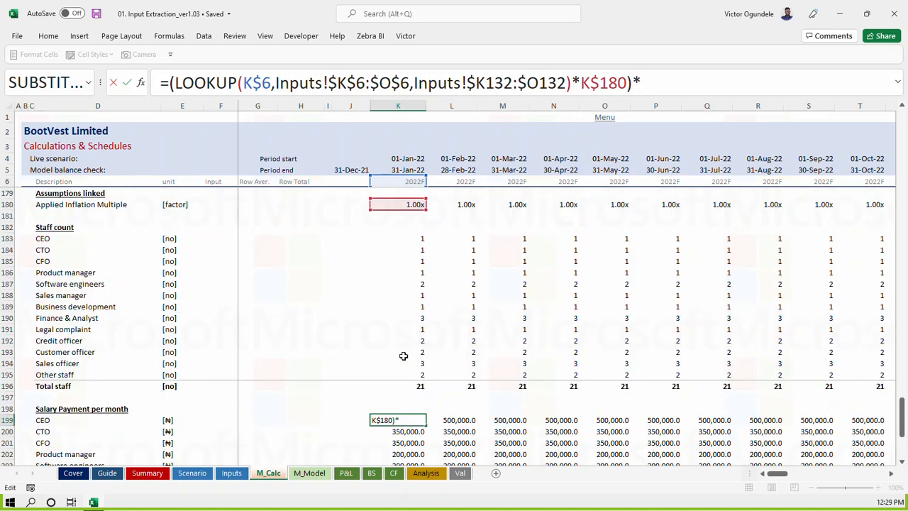
left_click(409, 274)
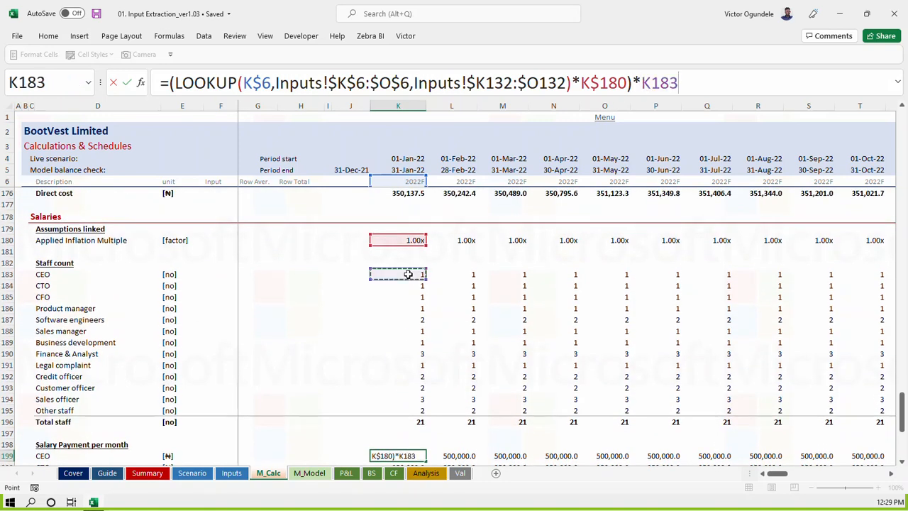
key("ctrl+Return")
Fill the revised CEO salary formula down to K211 for all staff roles and across every month to column BR
key("ctrl+shift+Down")
key("shift+Up")
key("ctrl+d")
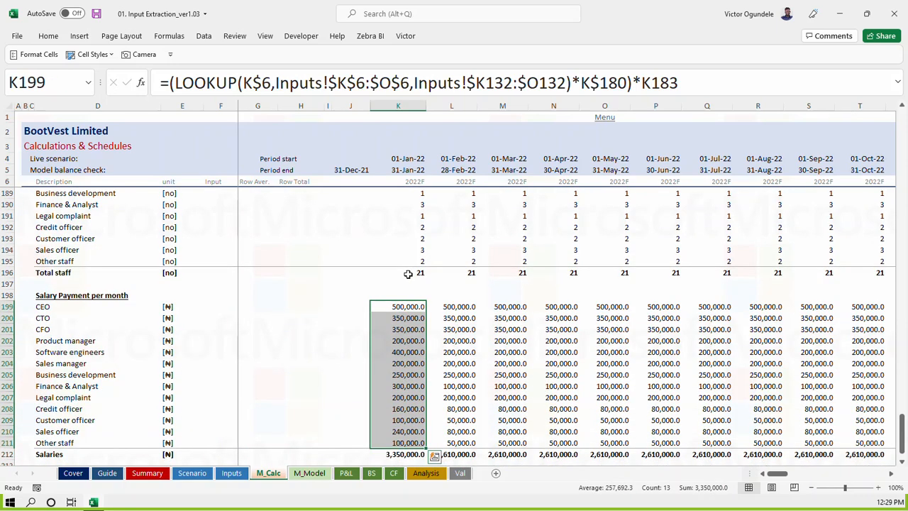
key("ctrl+shift+Right")
key("ctrl+r")
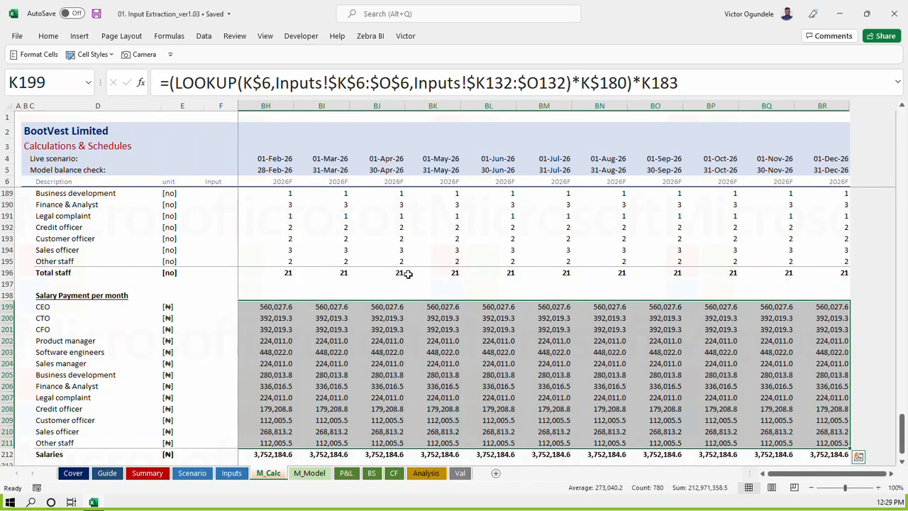
key("Left")
key("Right")
key("Right")
key("Right")
key("Left")
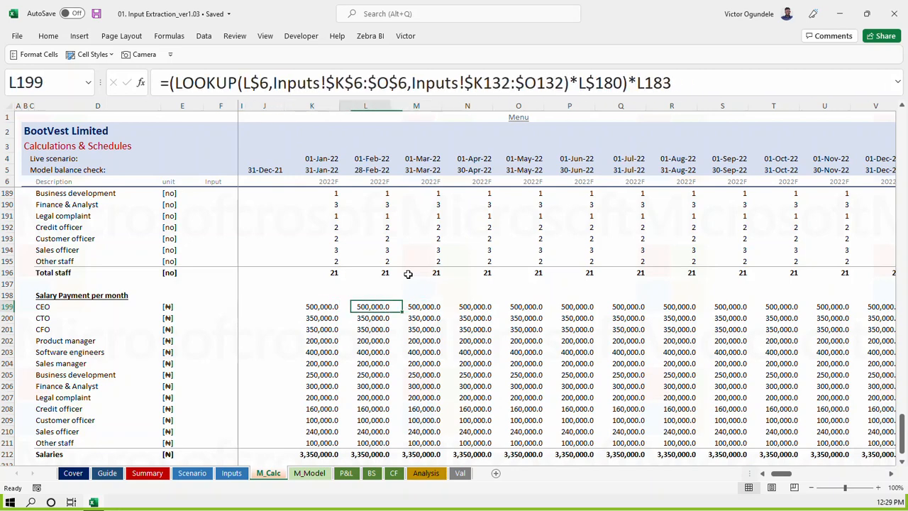
Link D215, the first row under the Operating Expenses heading, to the Rent label with =Inputs!D147
key("Left")
key("ctrl+Down")
key("Down")
key("Down")
key("Down")
key("Down")
key("Left")
key("Left")
key("Left")
key("Left")
key("Left")
key("Left")
key("Left")
key("Left")
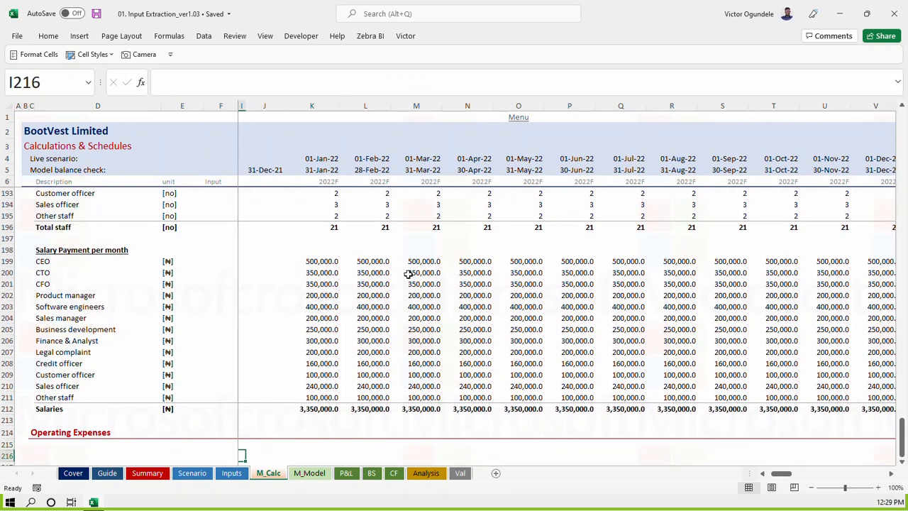
key("Up")
key("Right")
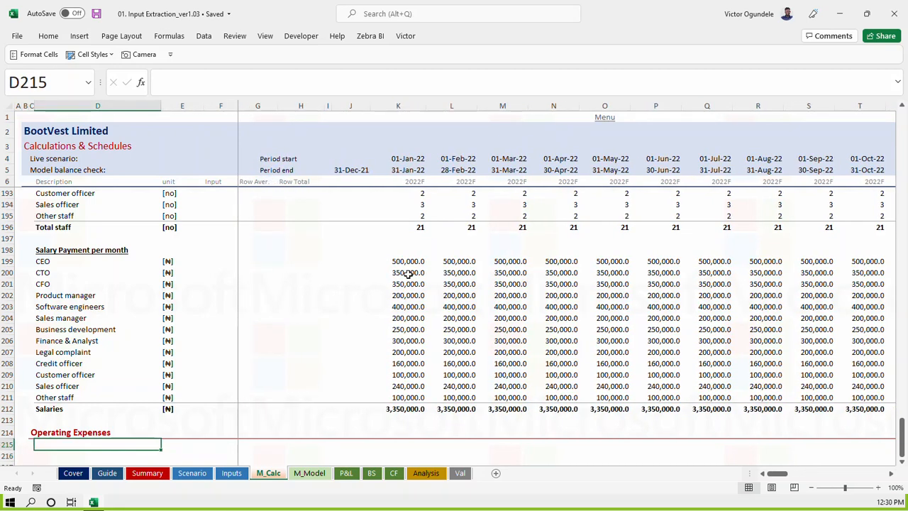
type("=")
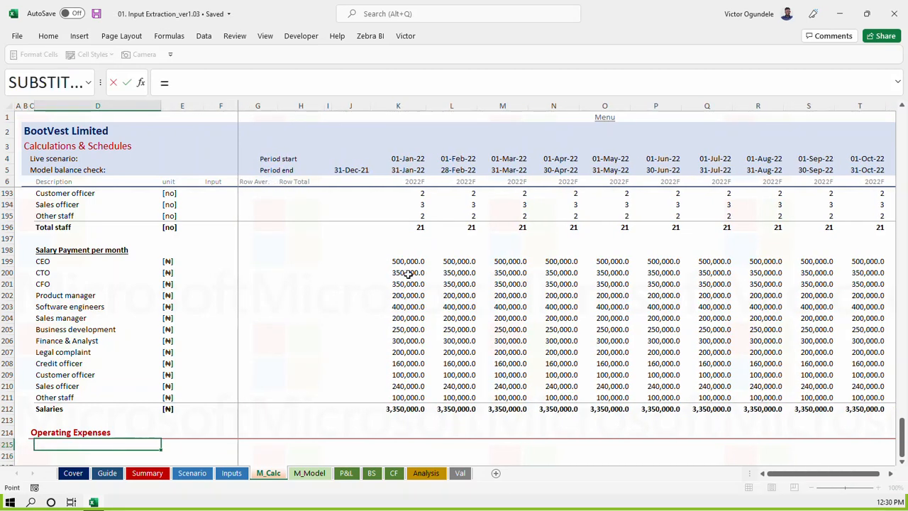
key("ctrl+Page_Up")
scroll(164, 414, "down", 3)
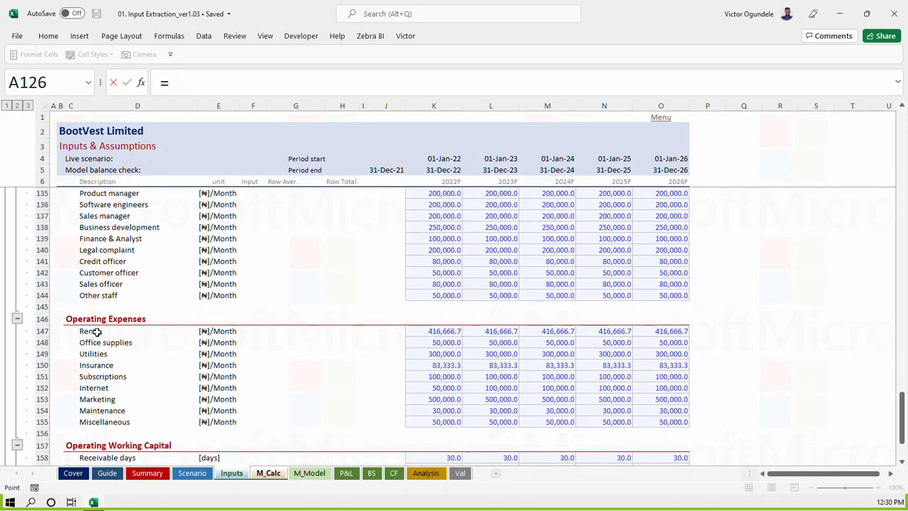
left_click(96, 330)
key("Return")
Fill the label link down from D215 to D223 to list every operating expense through Miscellaneous, clearing the surplus entry below
key("ctrl+d")
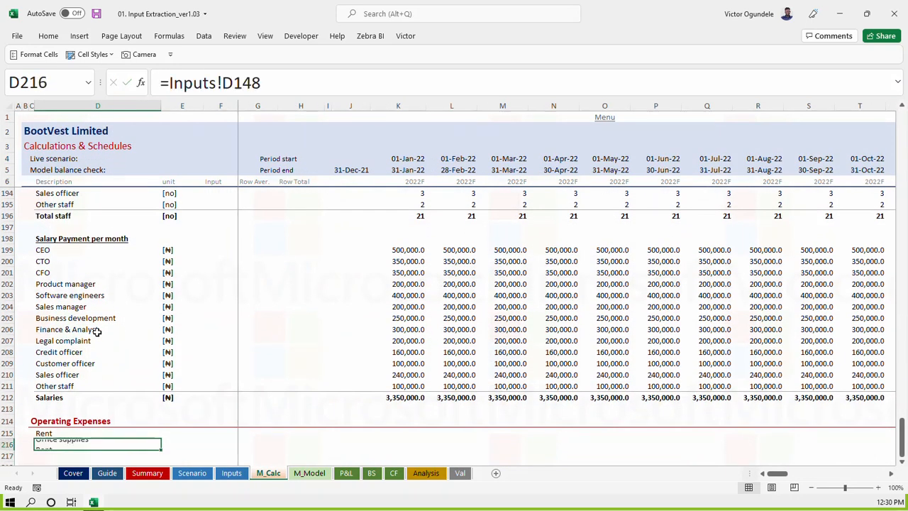
key("shift+Down")
key("shift+Down")
key("shift+Down")
key("shift+Down")
key("shift+Down")
key("shift+Down")
key("ctrl+d")
key("Down")
key("Down")
key("Down")
key("Down")
key("Down")
key("Down")
key("Down")
key("Down")
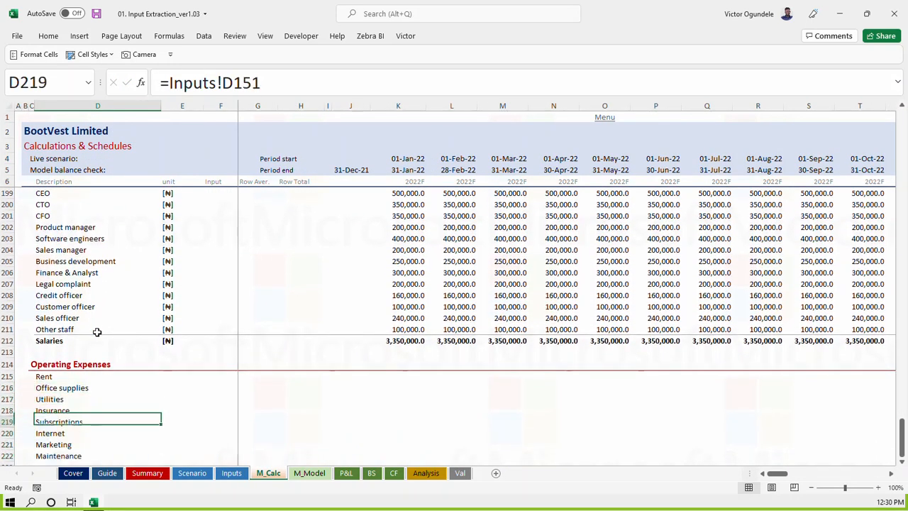
key("Up")
key("ctrl+d")
key("Down")
key("Down")
key("Down")
key("Down")
key("Up")
key("Up")
key("Up")
key("ctrl+d")
key("Delete")
Copy the currency unit from E209 into E215:E223 for all operating expense rows and save the workbook
key("Up")
key("ctrl+Up")
key("Up")
key("Right")
key("Up")
key("Up")
key("Up")
key("Up")
key("Up")
key("ctrl+c")
key("Down")
key("Down")
key("Down")
key("Down")
key("Down")
key("Down")
key("shift+Down")
key("shift+Down")
key("shift+Down")
key("shift+Down")
key("shift+Down")
key("shift+Down")
key("shift+Down")
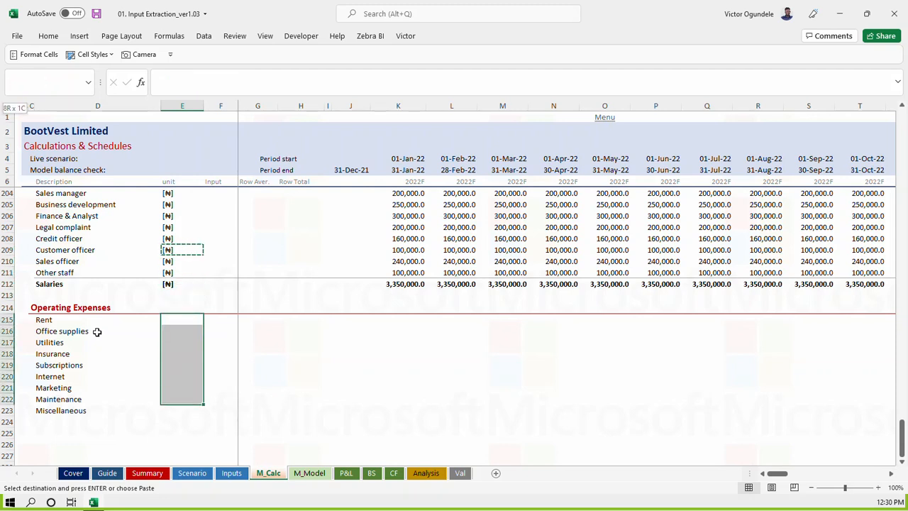
key("shift+Down")
key("ctrl+v")
key("ctrl+s")
Copy the Customer officer salary formula from K209 into K215, the January 2022 Rent cell
key("Right")
key("Right")
key("Right")
key("Right")
key("Right")
key("Right")
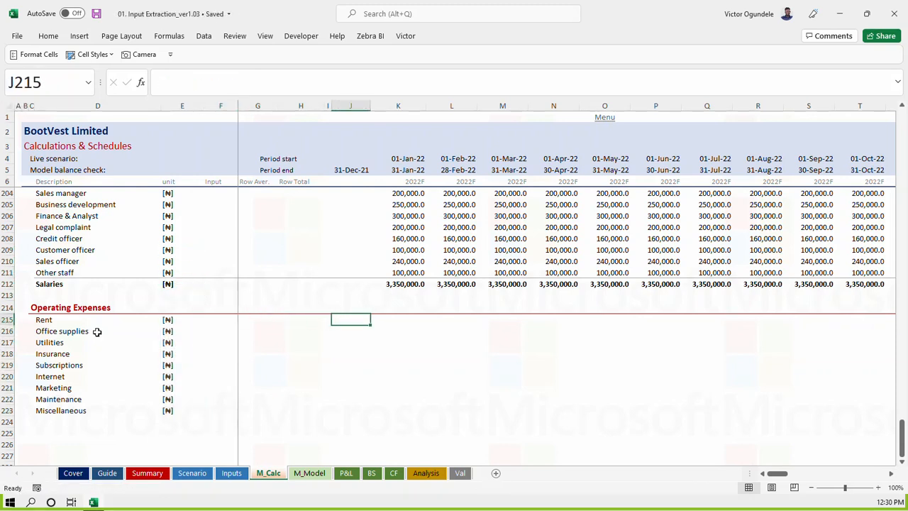
key("Up")
key("Up")
key("Up")
key("Up")
key("ctrl+c")
key("Up")
key("Up")
key("ctrl+c")
key("Down")
key("Down")
key("Down")
key("Down")
key("Down")
key("Down")
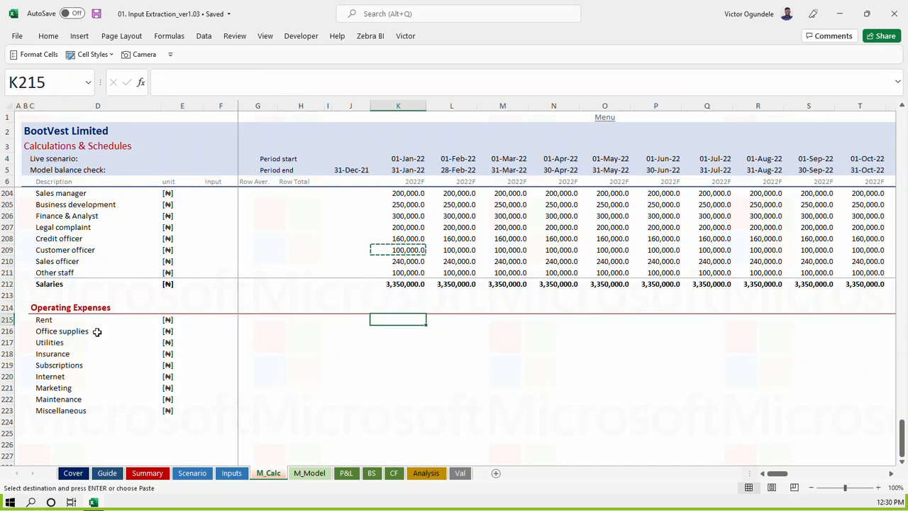
key("ctrl+v")
Remove the staff count multiplier and outer brackets from K215, leaving =LOOKUP(K$6,Inputs!$K$6:$O$6,Inputs!$K148:$O148)*K$180
left_click_drag(678, 83, 634, 83)
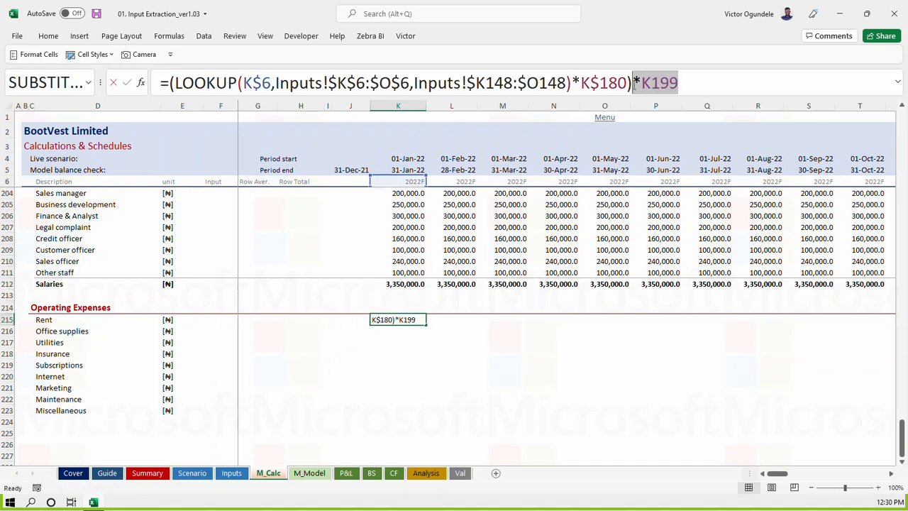
key("Delete")
left_click(171, 83)
key("Delete")
key("Return")
key("Return")
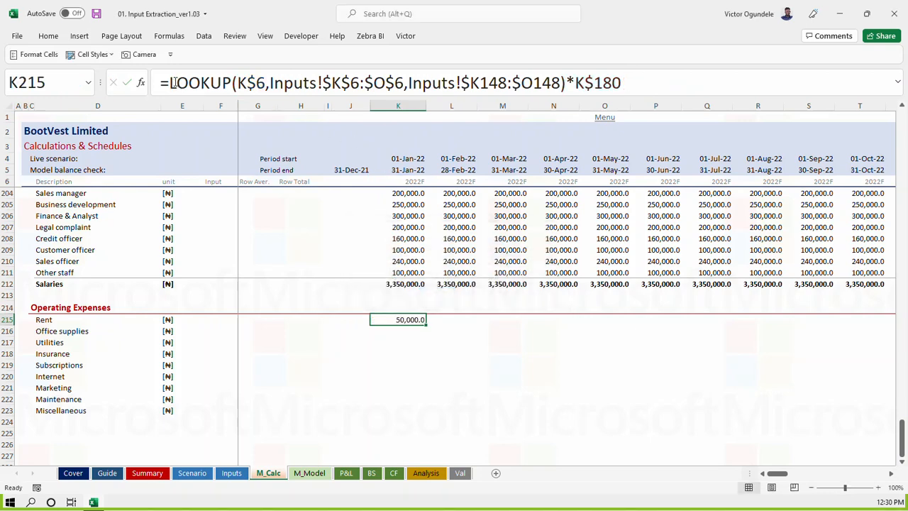
Check the Rent row on the Inputs sheet and correct the lookup result range in K215 to Inputs!$K147:$O147
key("ctrl+Page_Up")
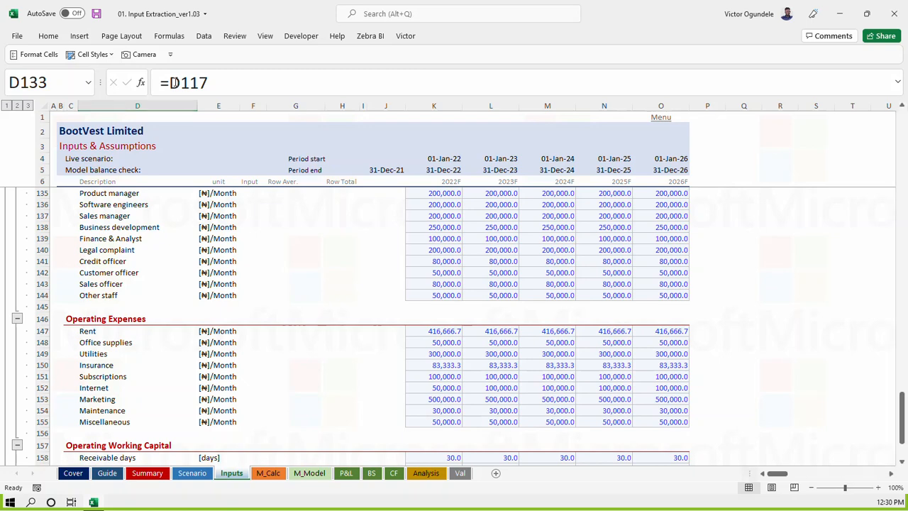
key("ctrl+Page_Down")
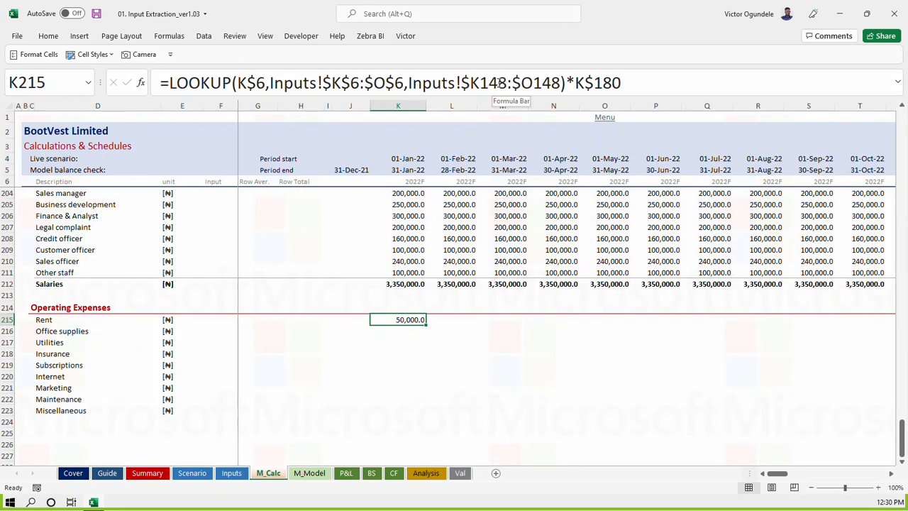
key("ctrl+Page_Up")
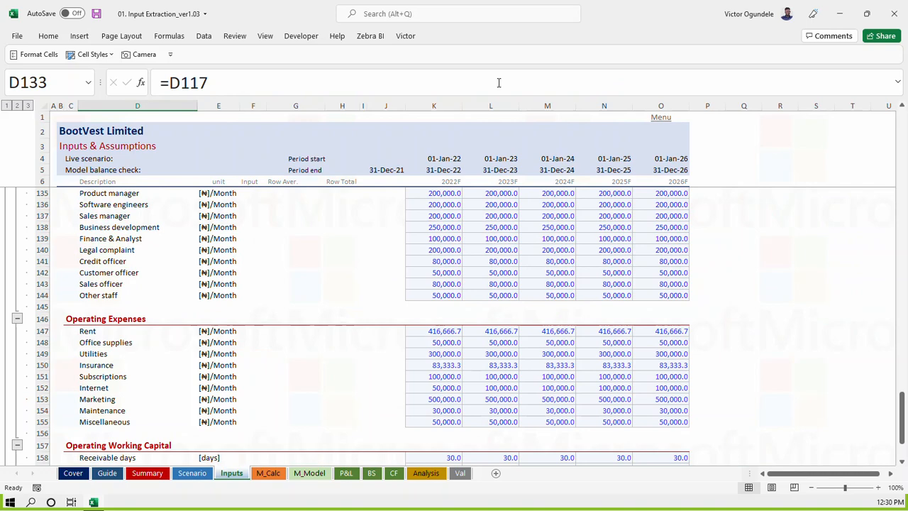
key("ctrl+Page_Down")
left_click(504, 83)
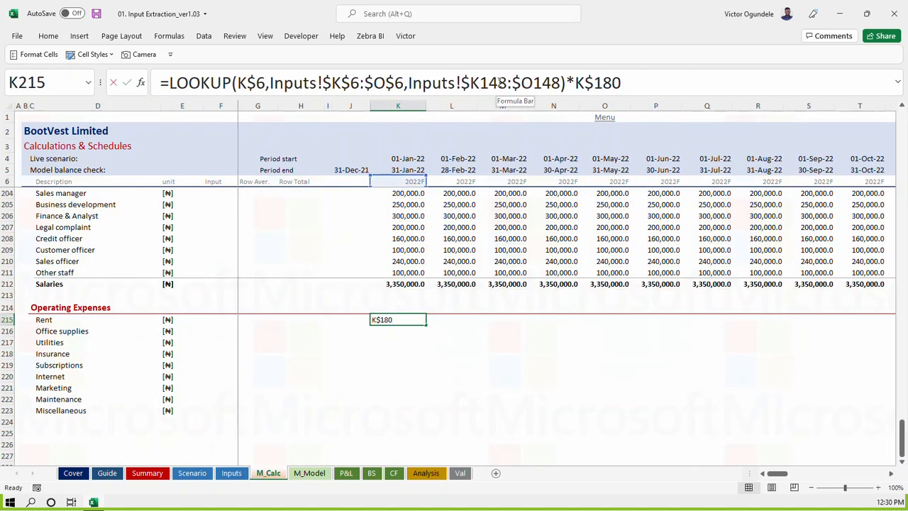
key("BackSpace")
type("7")
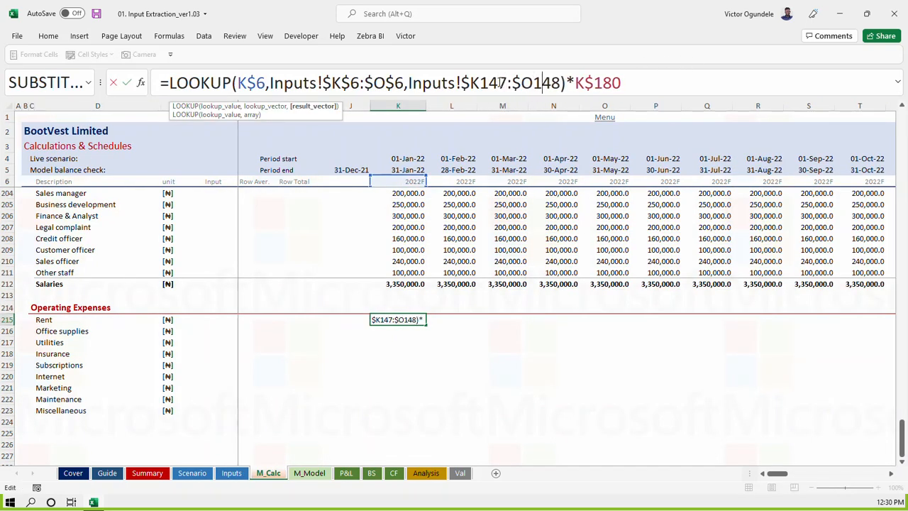
key("Return")
Fill the Rent formula in K215 down to K223 for all operating expense items and save the workbook
key("Up")
key("shift+Down")
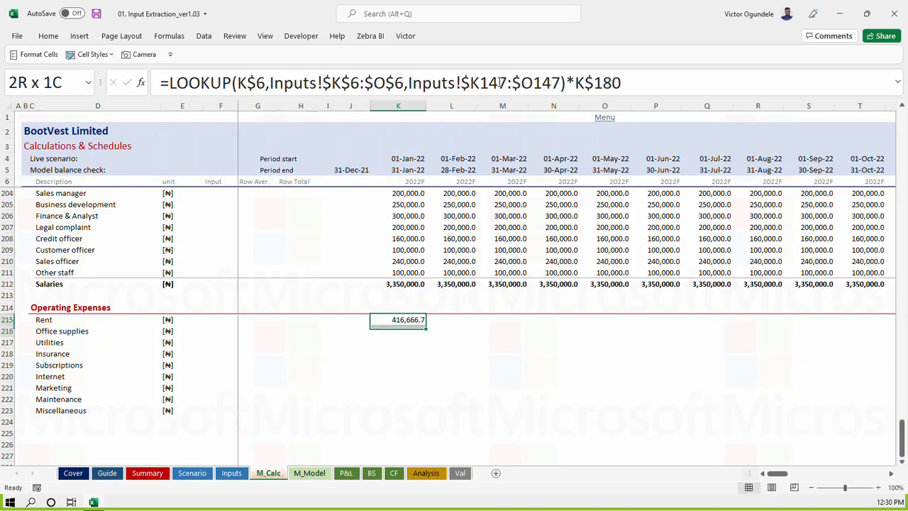
key("Down")
key("ctrl+d")
key("Down")
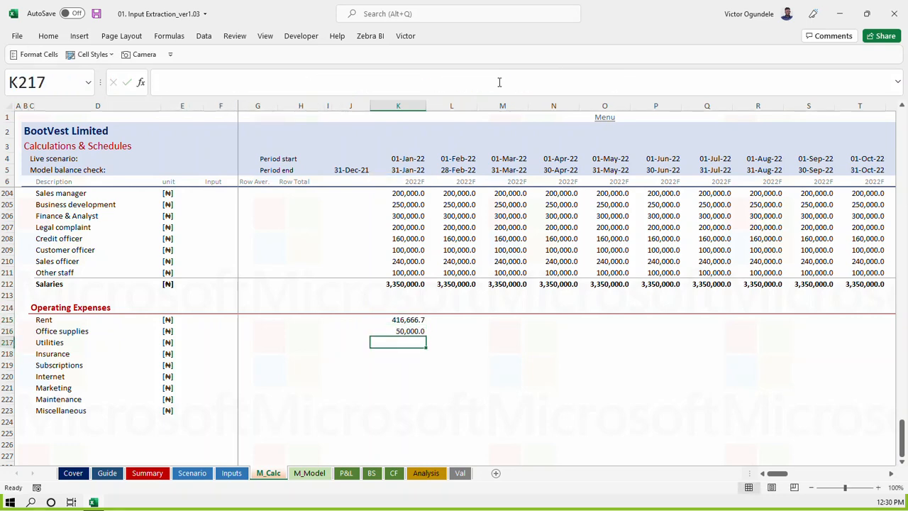
key("Up")
key("Up")
key("shift+Down")
key("shift+Down")
key("shift+Down")
key("shift+Down")
key("shift+Down")
key("shift+Down")
key("shift+Down")
key("shift+Down")
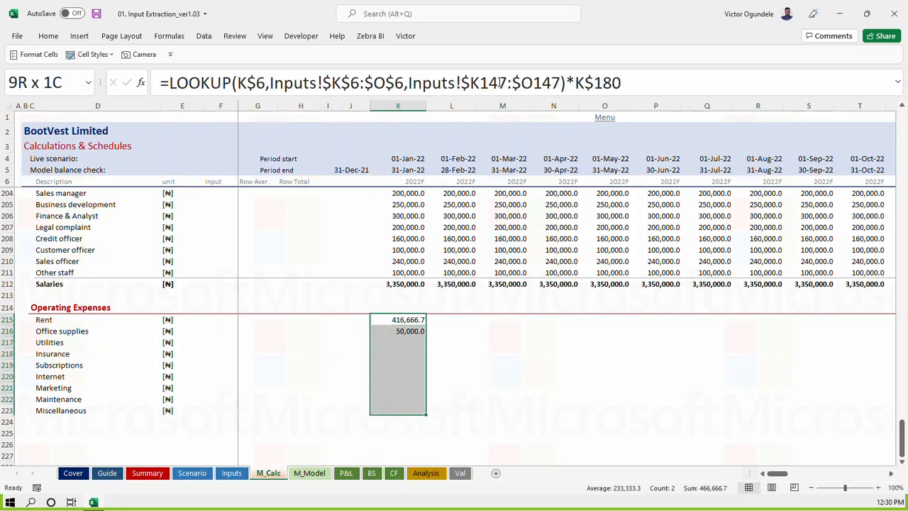
key("ctrl+d")
key("ctrl+s")
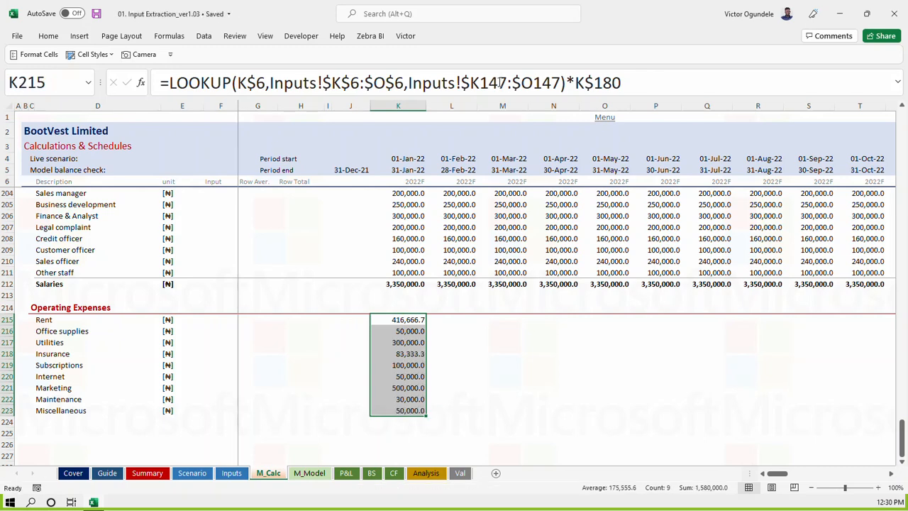
Fill the operating expense formulas in K215:K223 across all the monthly columns
key("ctrl+shift+Right")
key("ctrl+r")
key("Left")
key("Right")
key("Right")
key("Down")
key("ctrl+Down")
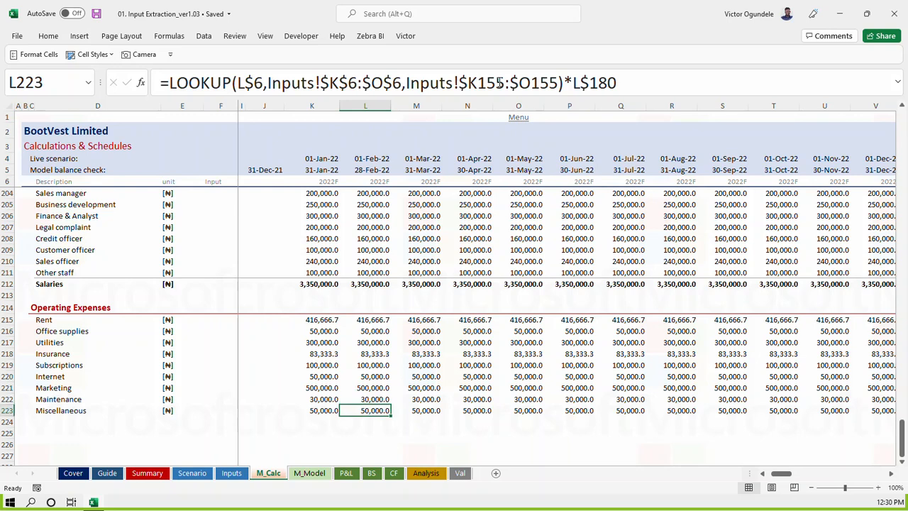
Label the total row in D224 as Operating expenses and set its unit in E224 to =Currency
key("Down")
key("Left")
key("Left")
key("Left")
key("Left")
key("Left")
key("Left")
key("Left")
key("Left")
key("Left")
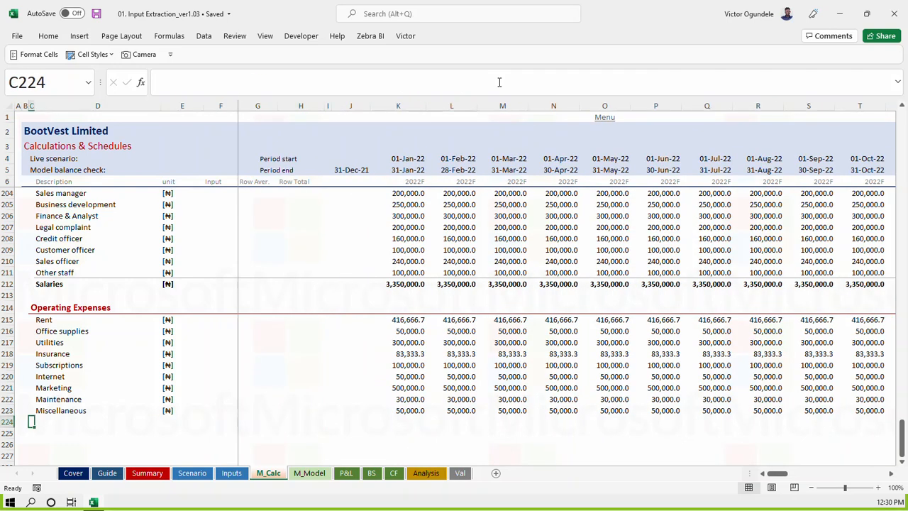
key("Right")
type("Operating")
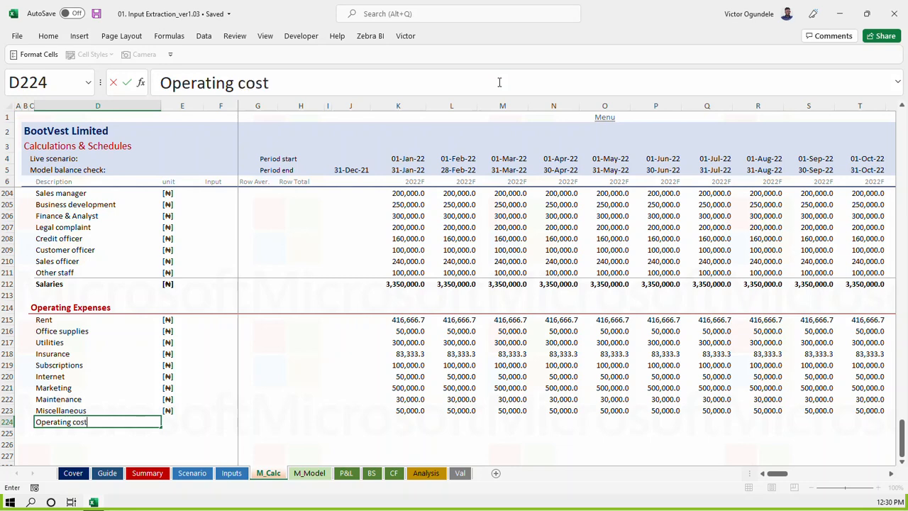
key("Right")
key("Left")
key("F2")
key("BackSpace")
key("BackSpace")
key("BackSpace")
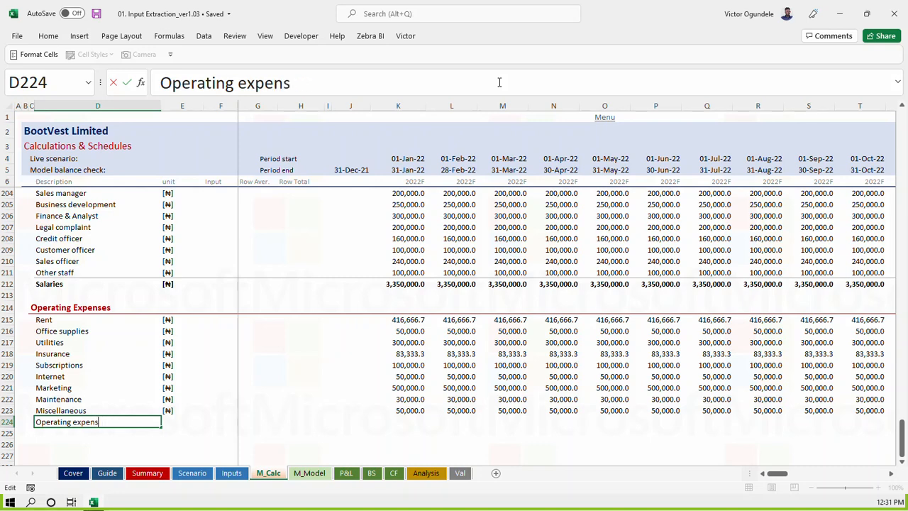
key("Tab")
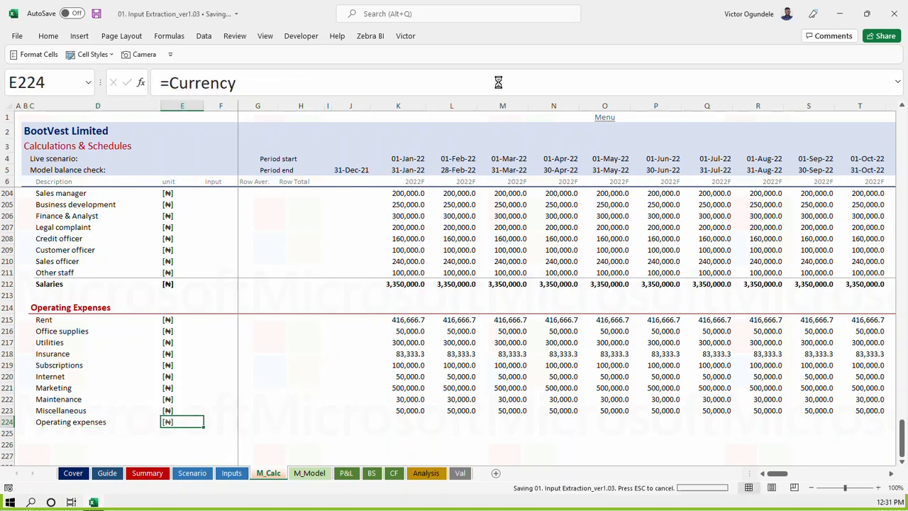
Format D224:K224 of the Operating expenses row as a total row, with bold text and a top border
key("Left")
key("shift+Right")
key("shift+Right")
key("shift+Right")
key("shift+Right")
key("shift+Right")
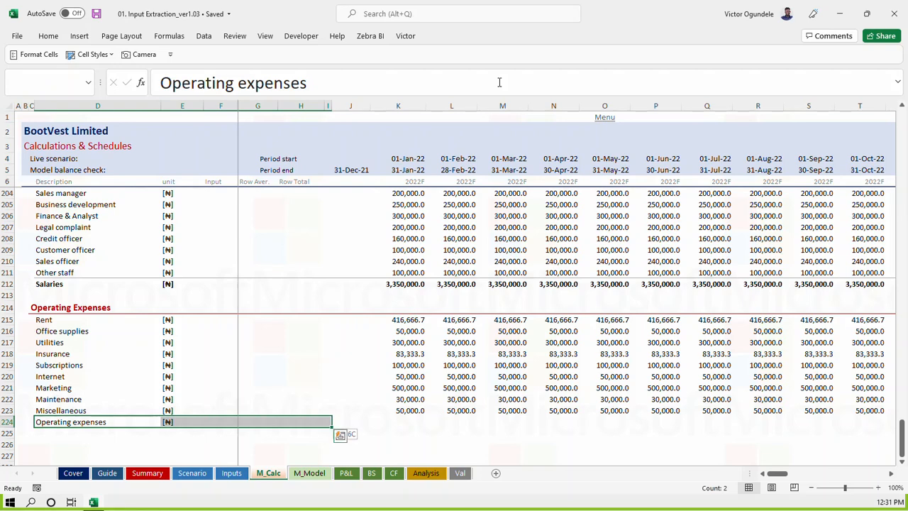
key("shift+Right")
key("shift+Right")
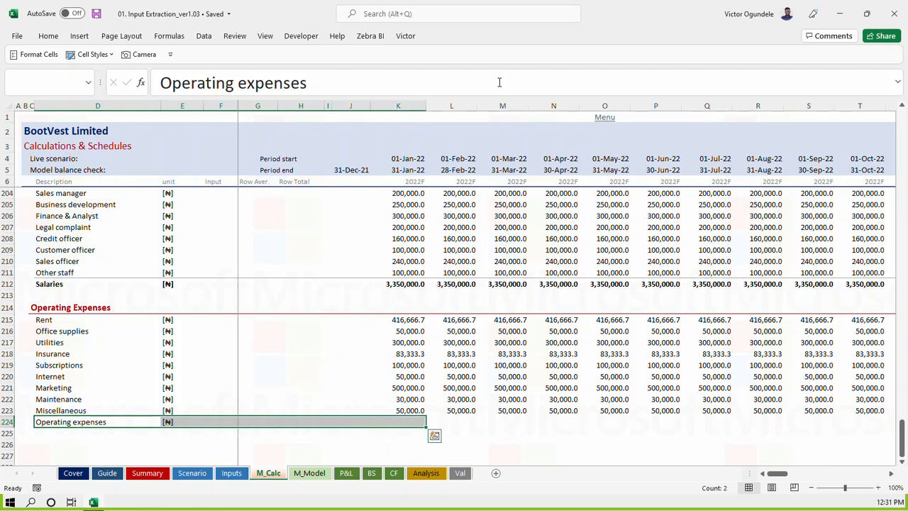
key("alt+2")
left_click(404, 88)
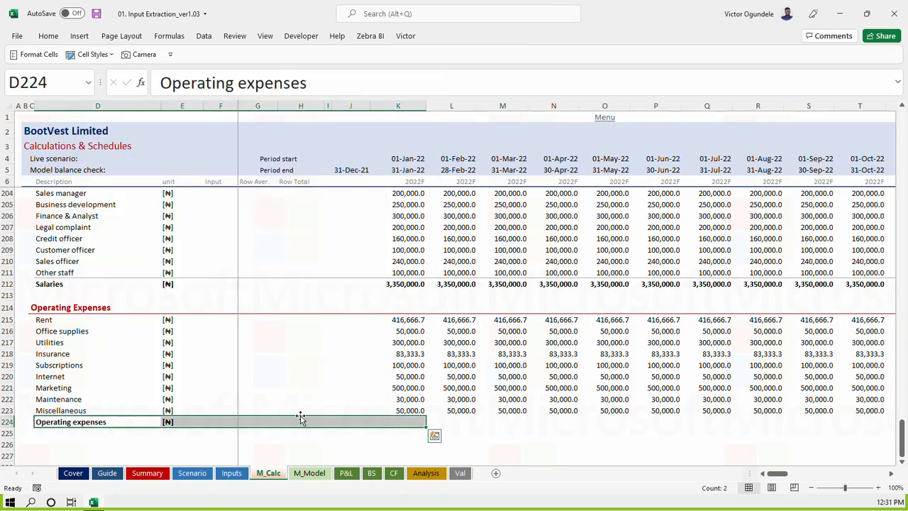
Total the January operating expenses in K224 with =SUM(K215:K223)
left_click(301, 389)
scroll(305, 371, "down", 1)
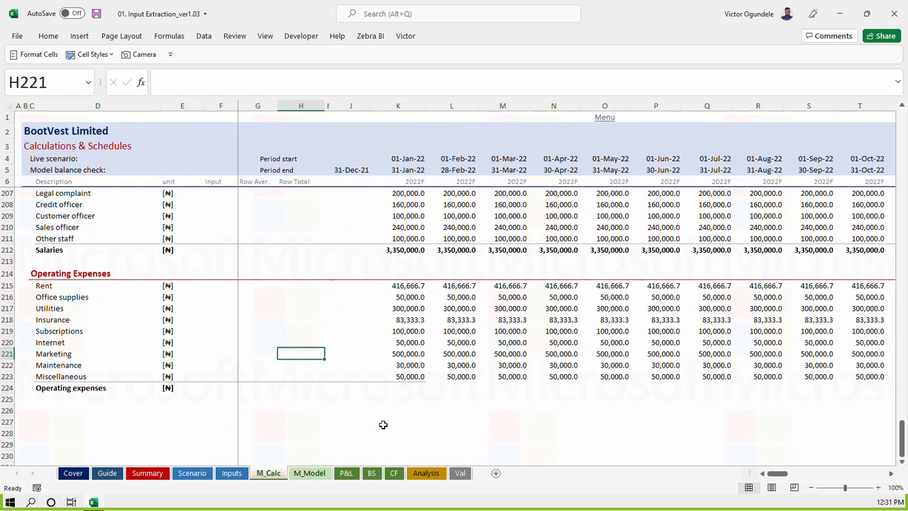
scroll(383, 425, "up", 1, "ctrl")
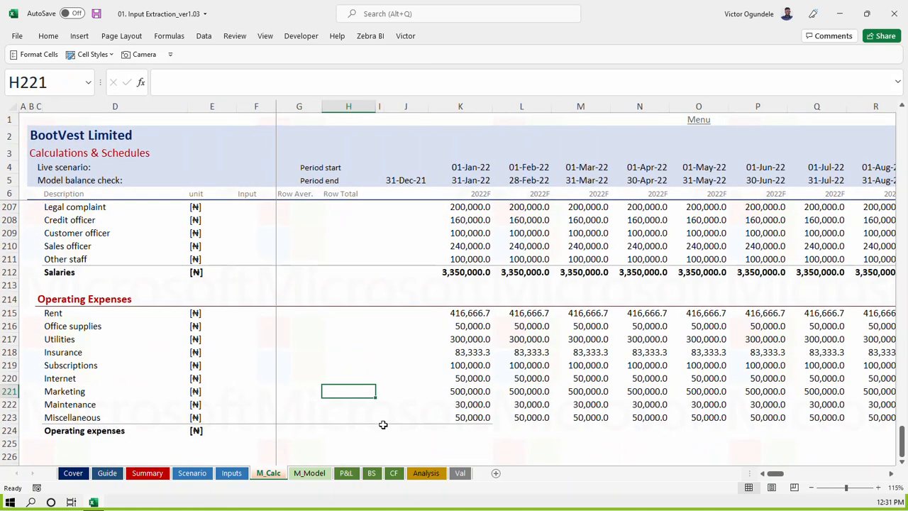
left_click(421, 422)
scroll(423, 419, "down", 2, "ctrl")
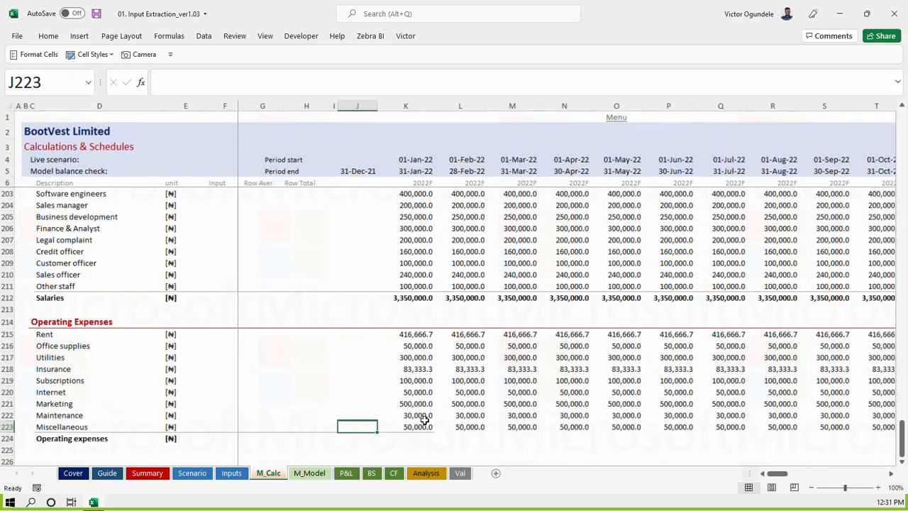
scroll(419, 411, "up", 1, "ctrl")
left_click(402, 386)
key("alt+equal")
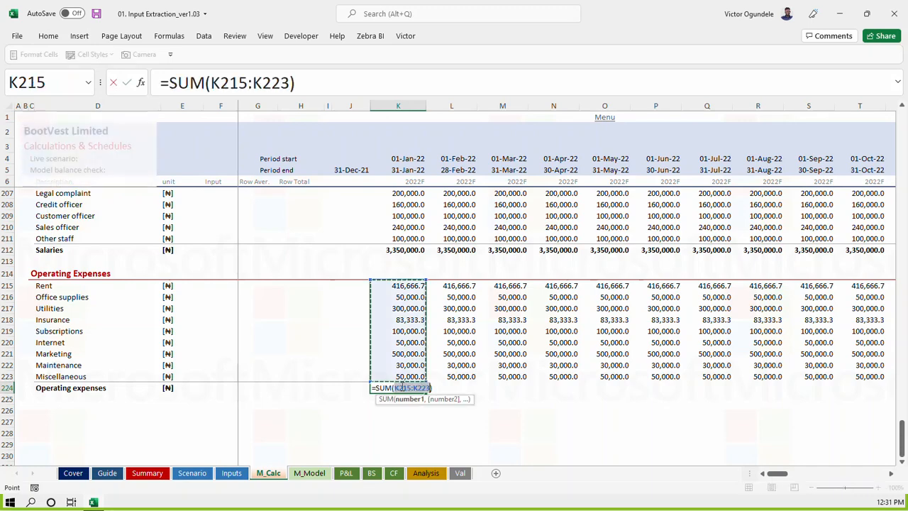
key("ctrl+Return")
Fill the K224 total across all the monthly columns, check the filled row and save the workbook
key("ctrl+shift+Right")
key("ctrl+r")
key("ctrl+s")
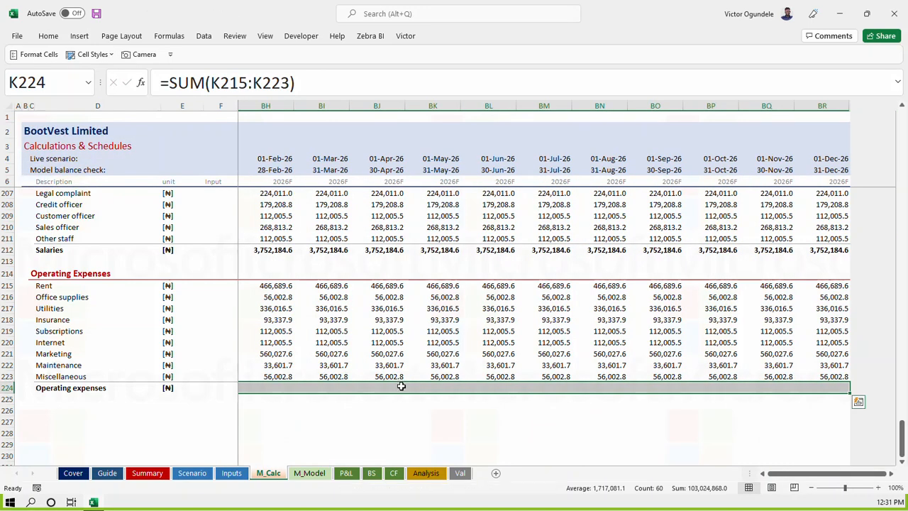
key("Left")
key("Right")
key("Right")
key("ctrl+Right")
key("Home")
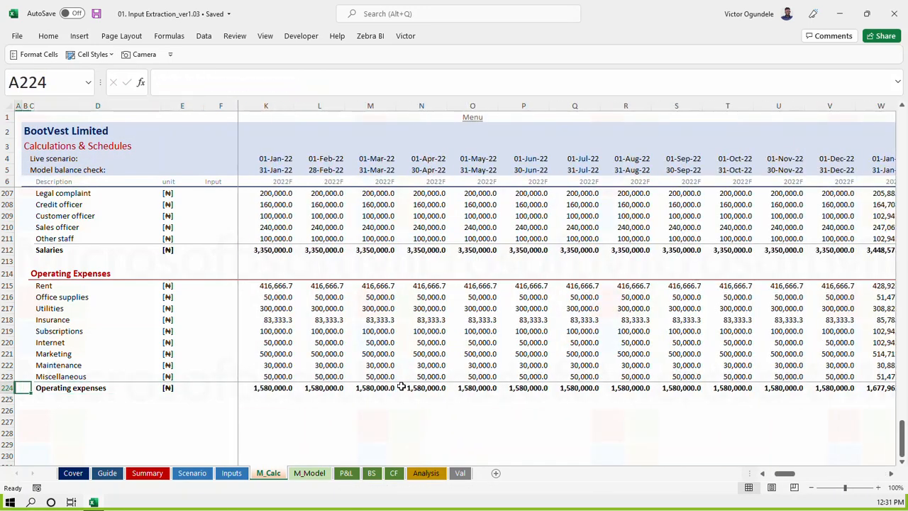
key("ctrl+s")
Add a bold, underlined SG&A subheading in D226 below the operating expenses total and save the workbook
key("Down")
key("Down")
key("Right")
key("Right")
key("Right")
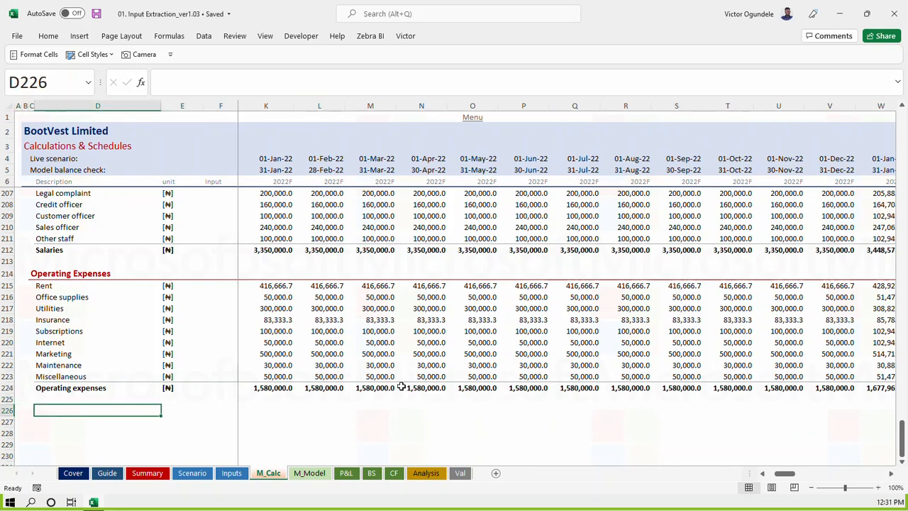
type("T")
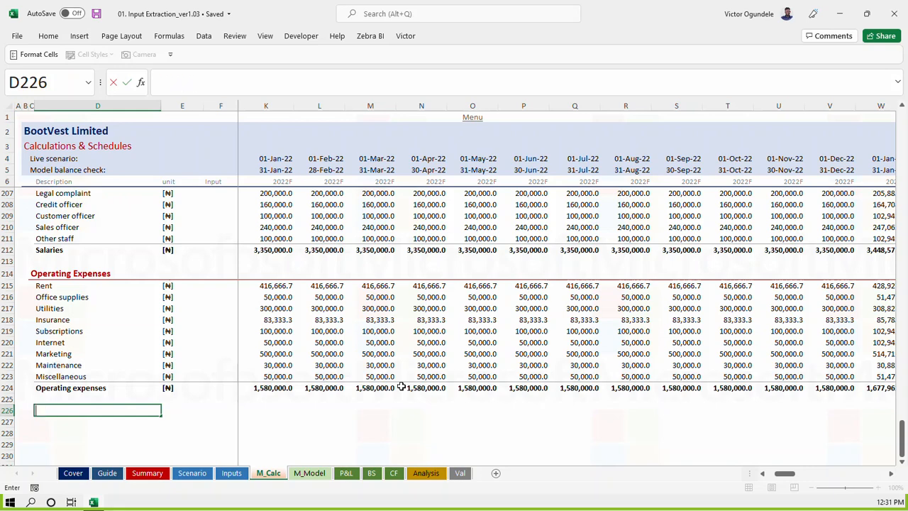
key("Escape")
type("SG")
key("ctrl+Return")
key("ctrl+s")
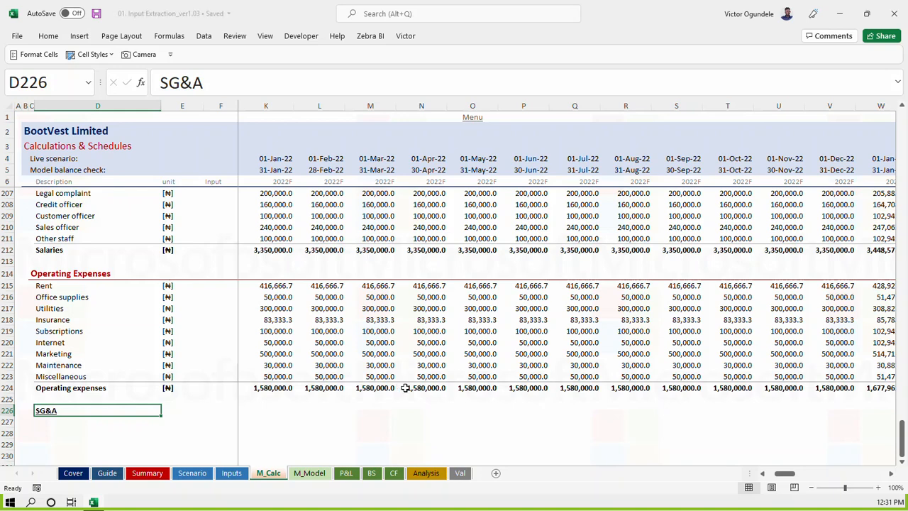
Add SG&A to the glossary in row 31 of the Guide sheet, defined as Selling, general & admin expenses
left_click(107, 474)
scroll(201, 385, "down", 3)
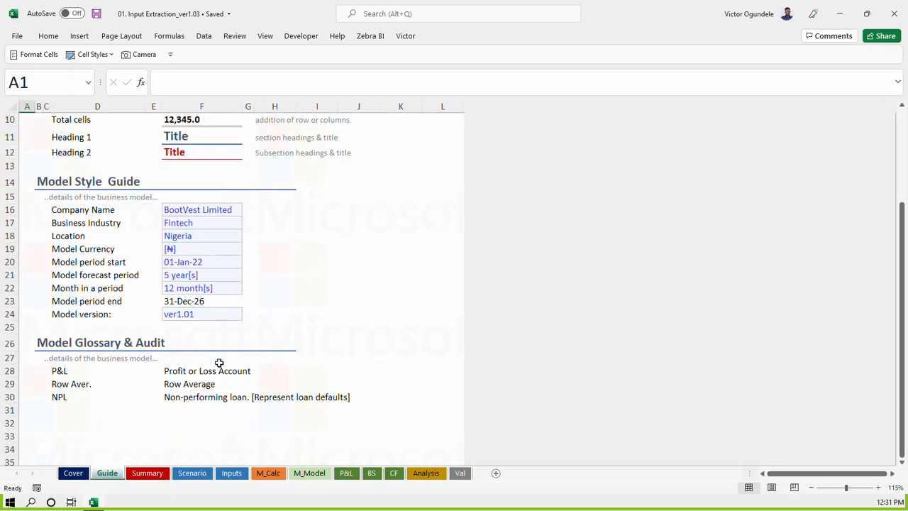
left_click(63, 412)
type("SG&A")
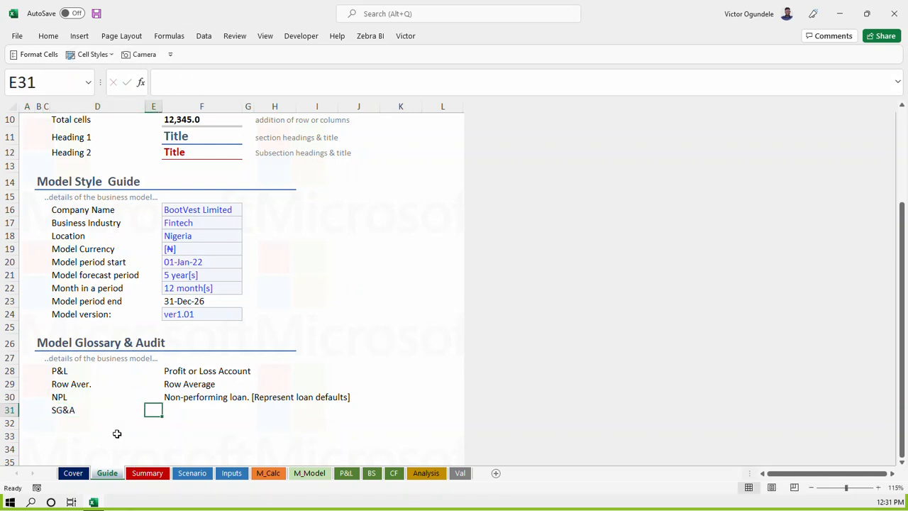
key("Right")
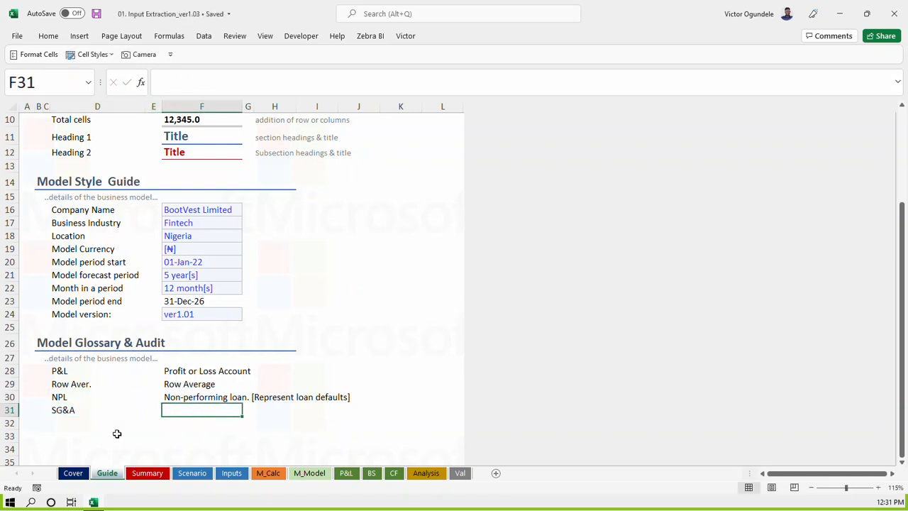
type("Selling, G")
key("BackSpace")
type("g")
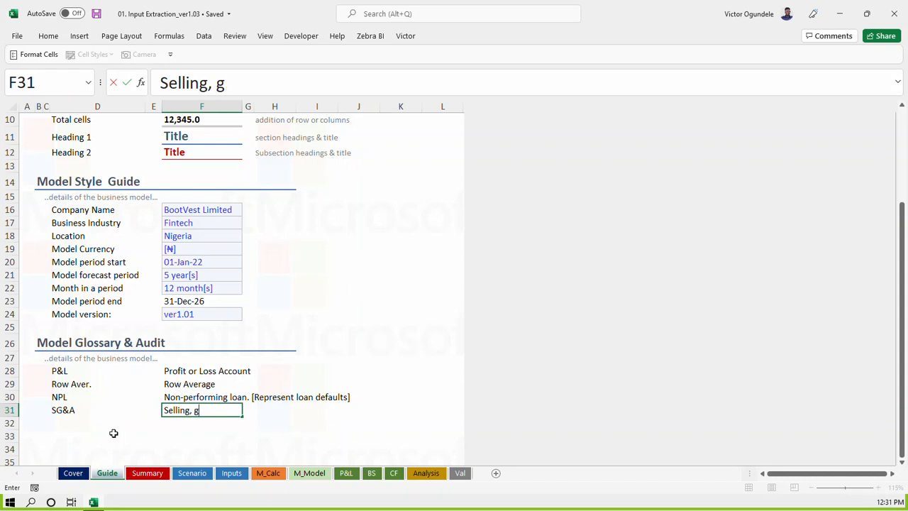
type("eneral & admin expenses")
key("ctrl+Return")
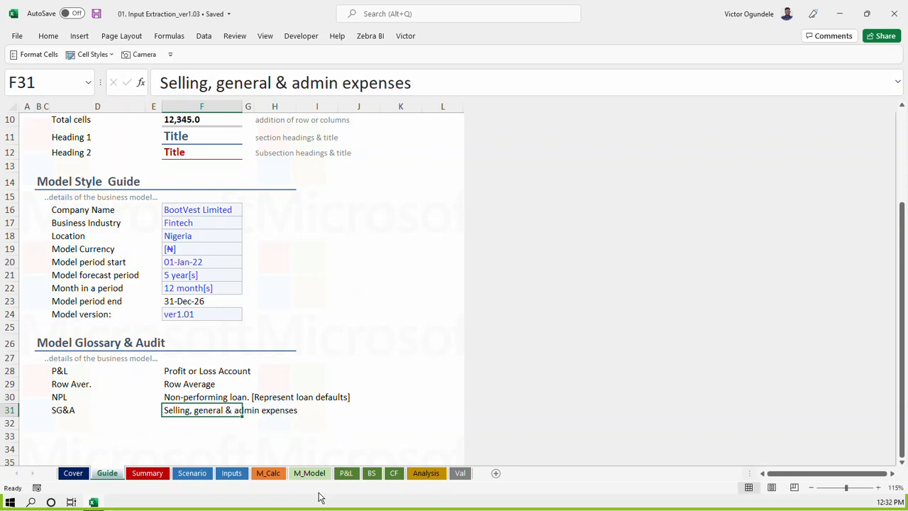
Return to the M_Calc sheet and label D227 under the SG&A subheading as Pre-operating expenses
left_click(268, 472)
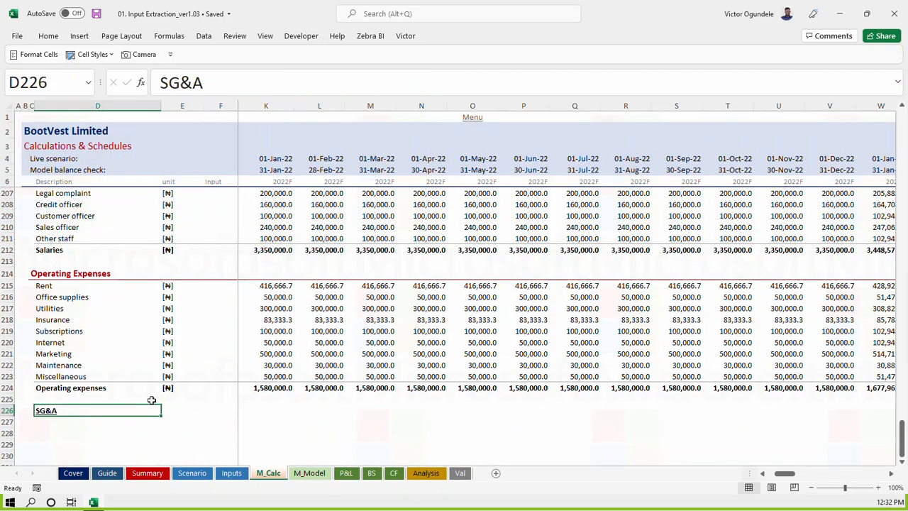
key("Down")
key("Down")
key("Down")
key("Down")
key("Up")
key("Up")
key("Up")
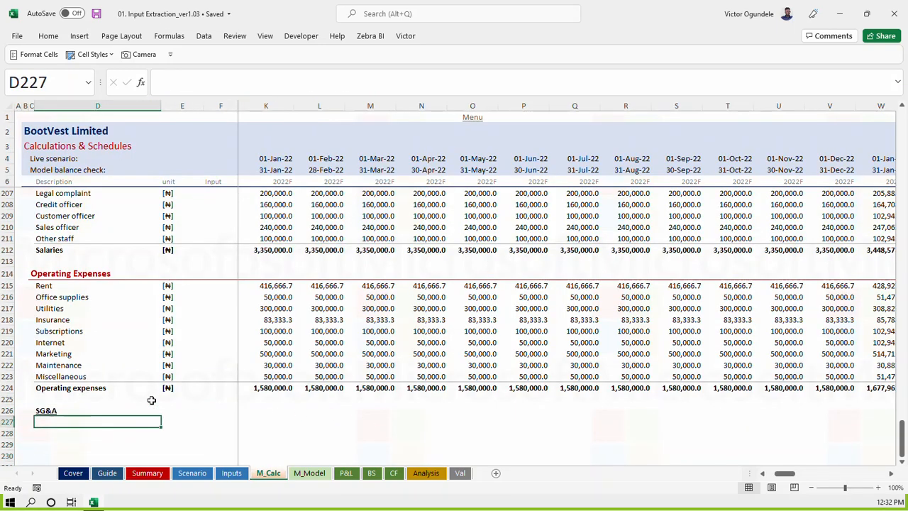
scroll(151, 401, "down", 2)
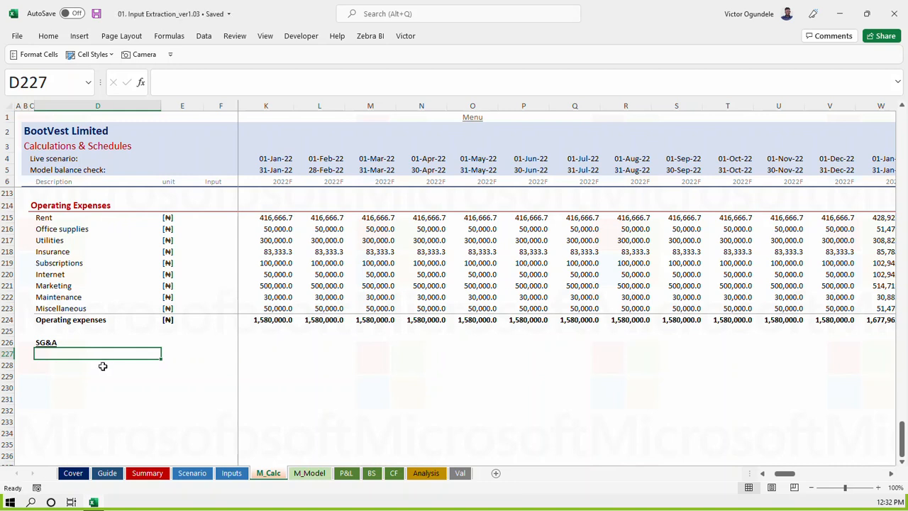
type("P")
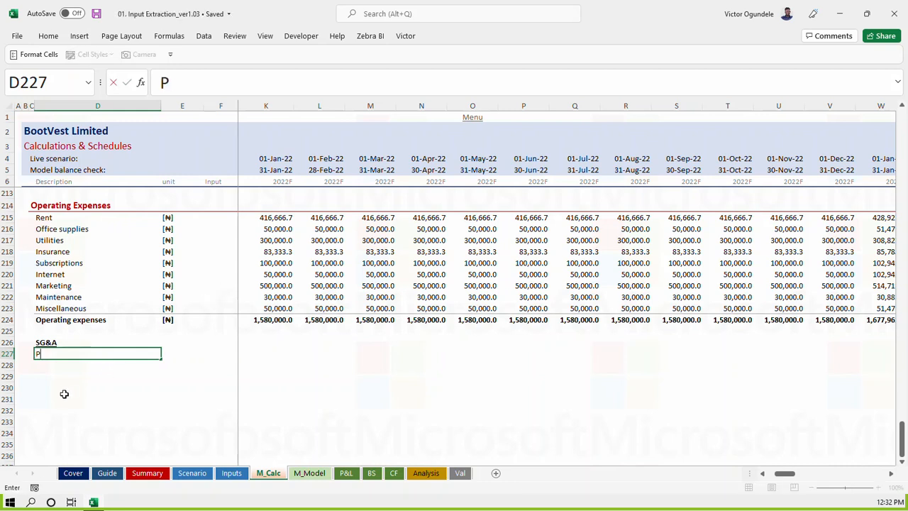
type("re-operating cos")
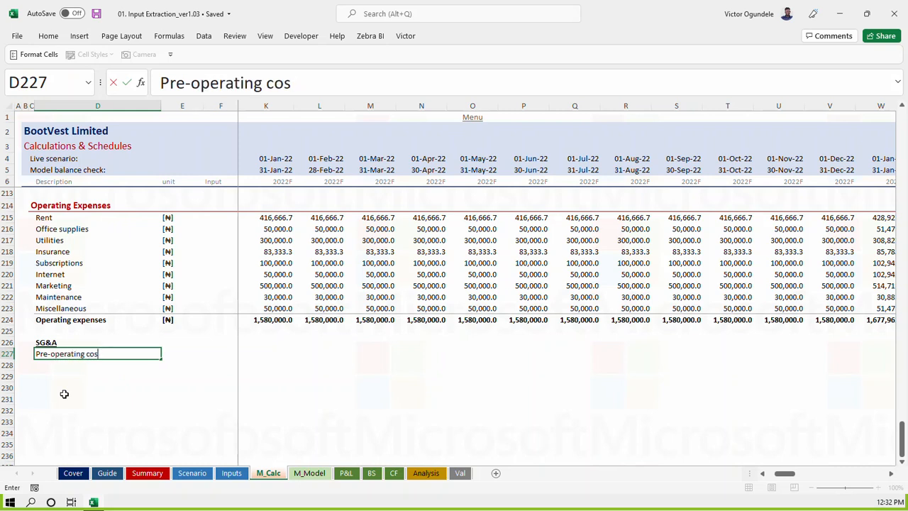
key("BackSpace")
key("BackSpace")
key("BackSpace")
type("expens")
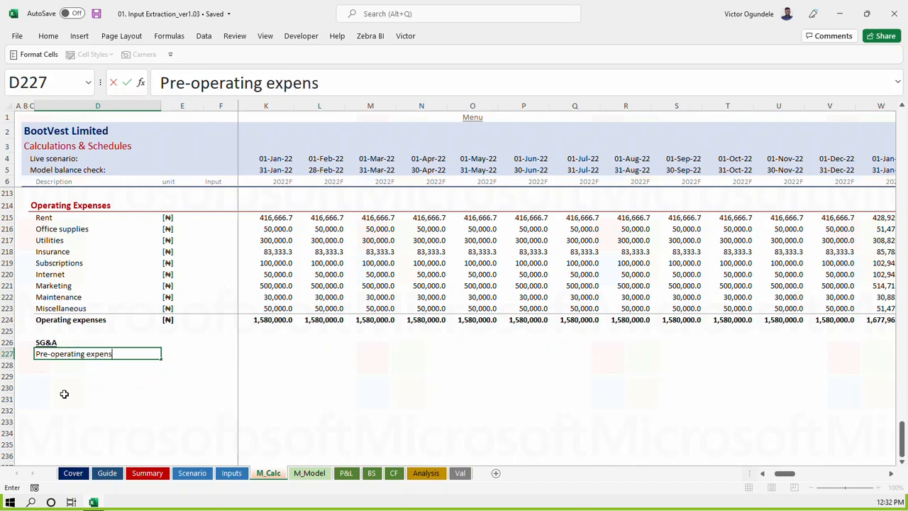
Look back through the earlier M_Calc schedules for the use of funds Summary that holds the pre-operating cost items
key("Page_Up")
key("Page_Up")
key("Page_Up")
key("Page_Up")
key("Page_Up")
key("Page_Up")
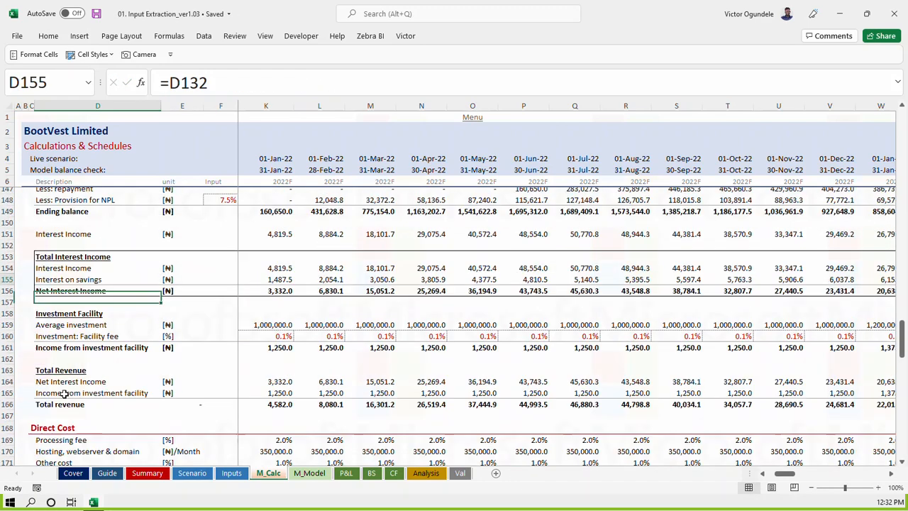
key("Page_Up")
key("Page_Up")
key("Page_Up")
key("Down")
key("Down")
key("Down")
key("Down")
key("Down")
key("Down")
key("Down")
key("Down")
key("Down")
key("Down")
key("Down")
key("Down")
key("Down")
key("Down")
key("Down")
key("Down")
key("Down")
key("Down")
key("Down")
key("Down")
key("Up")
key("Up")
key("Down")
key("Down")
key("Down")
key("Down")
key("Down")
key("Down")
key("Down")
key("Down")
key("Down")
key("Down")
key("Down")
key("Down")
key("Up")
key("Up")
key("Up")
key("Up")
key("Up")
key("Up")
key("Up")
key("Up")
key("Up")
key("Up")
key("Up")
key("Up")
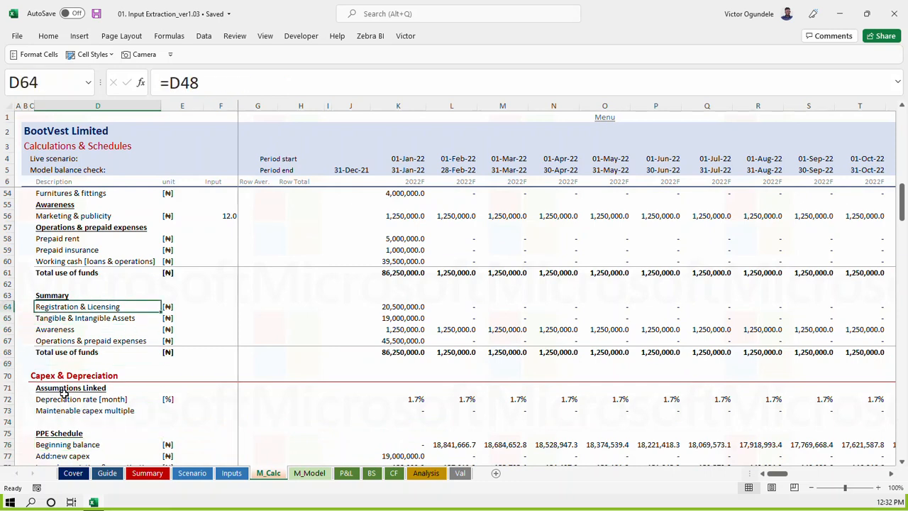
Examine the Registration & Licensing, Awareness, and Operations & prepaid expenses rows in the use of funds Summary
key("Down")
key("Down")
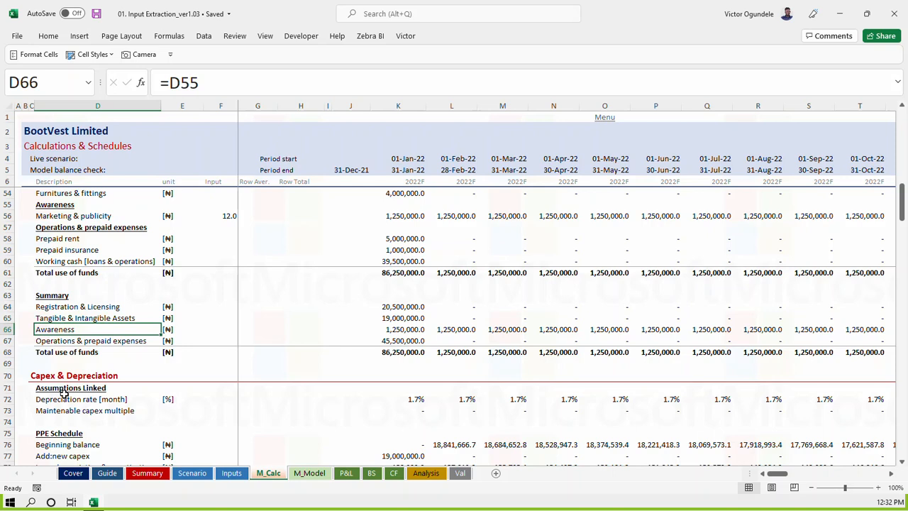
key("Up")
key("Up")
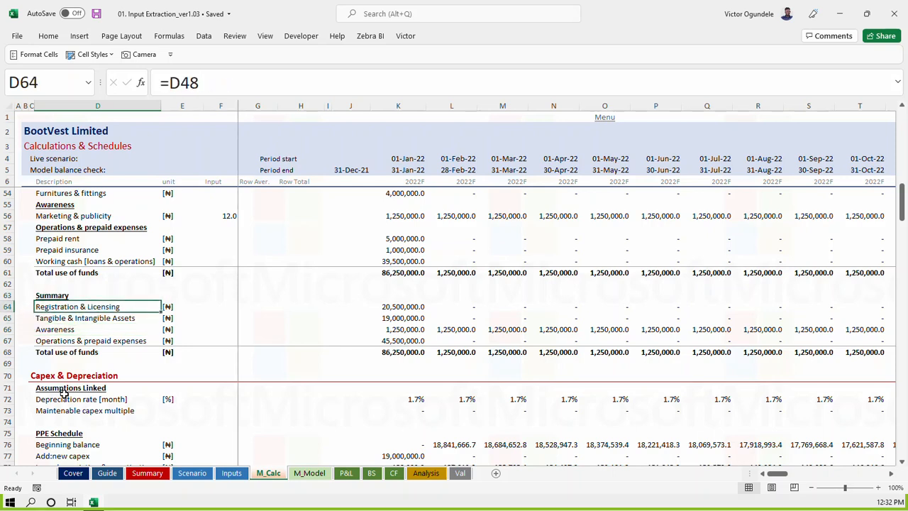
key("Down")
key("Down")
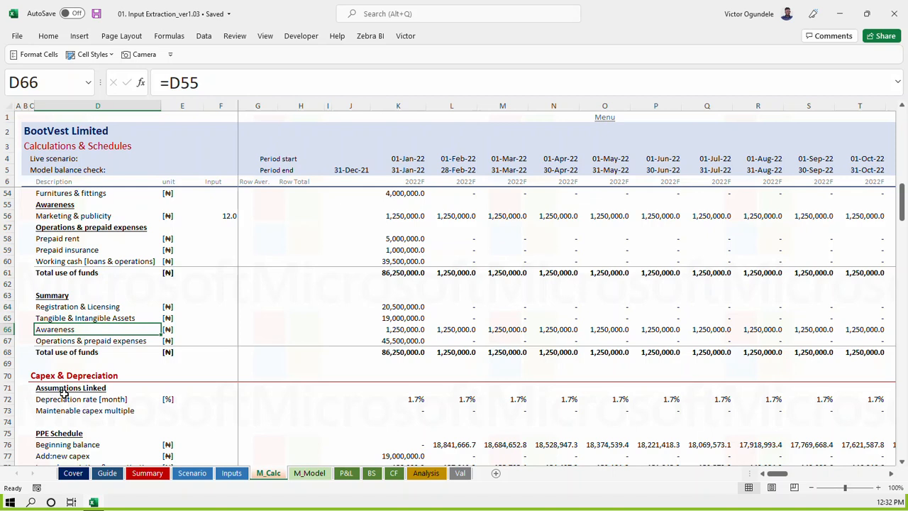
key("Down")
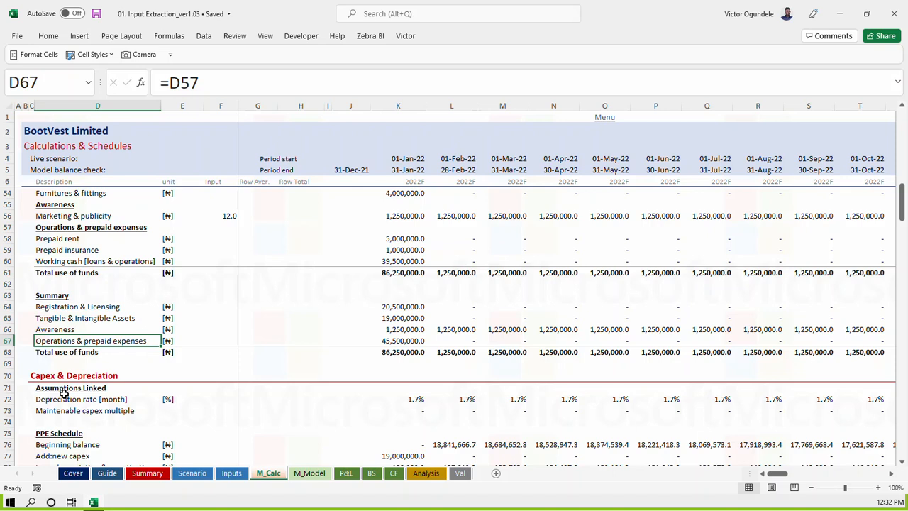
key("Up")
key("Up")
key("Up")
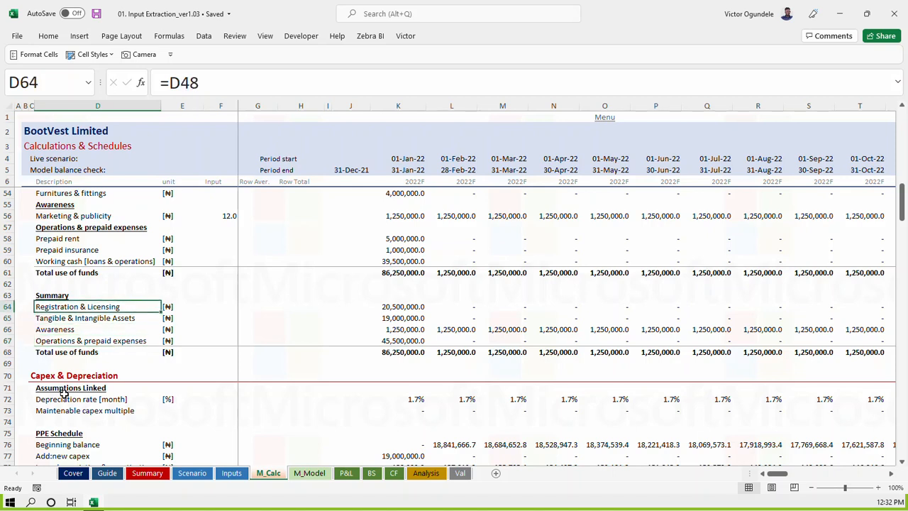
left_click(95, 329, "ctrl")
key("ctrl+c")
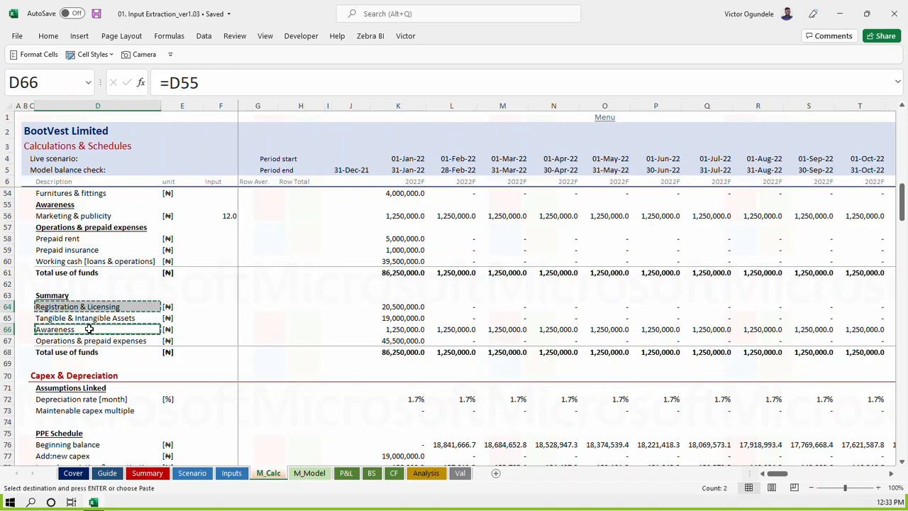
scroll(110, 404, "down", 5)
scroll(110, 404, "down", 6)
key("Escape")
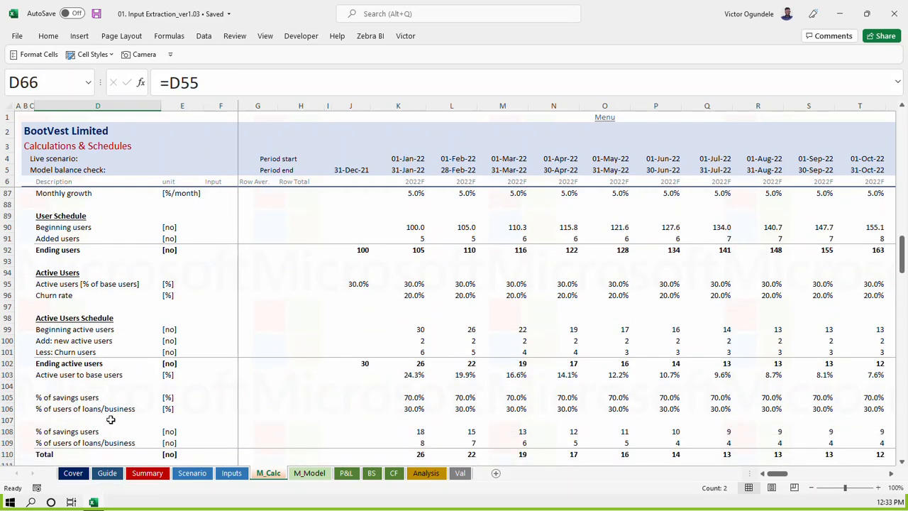
Copy the currency unit from the Marketing row in E221 to E227 for Pre-operating expenses
scroll(109, 418, "down", 16)
scroll(110, 420, "down", 20)
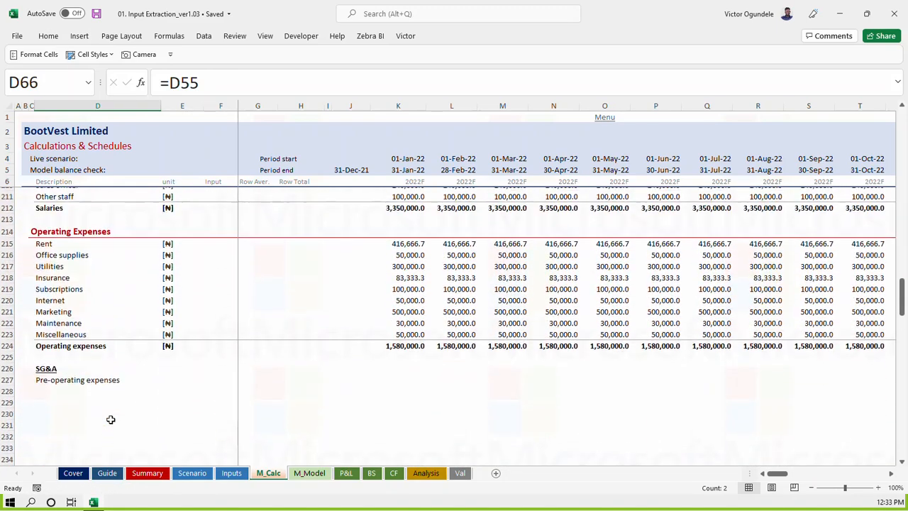
left_click(143, 288)
key("Down")
key("Right")
key("Up")
key("Up")
key("Up")
key("Up")
key("Up")
key("Up")
key("ctrl+c")
key("Down")
key("Down")
key("Down")
key("Down")
key("Down")
key("Down")
key("ctrl+v")
Calculate January's Pre-operating expenses in K227 as K64+K66, adding Registration & Licensing and Awareness from the use of funds Summary
key("Right")
key("Right")
key("Right")
key("Right")
key("Right")
key("Right")
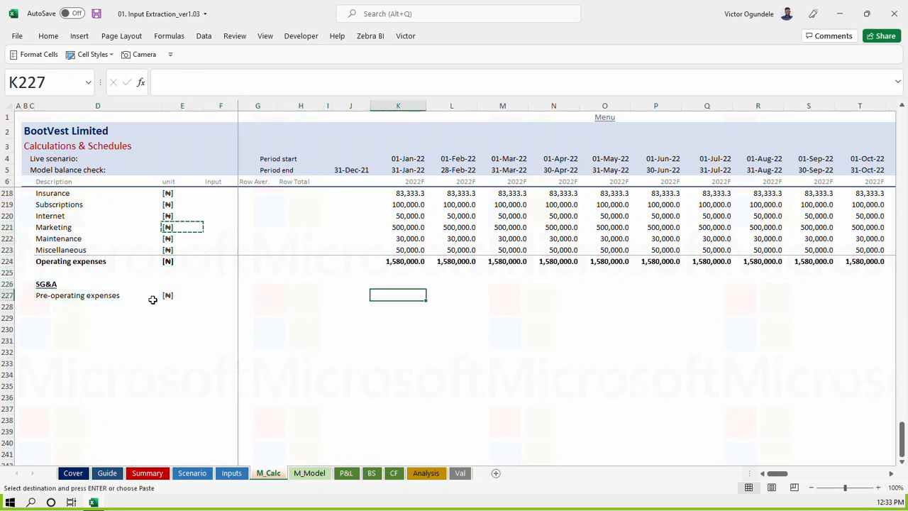
type("=")
key("Up")
key("Up")
key("Up")
key("Up")
key("Up")
key("Up")
key("Up")
key("Up")
key("Up")
key("Up")
key("Up")
key("Up")
key("Up")
key("Up")
key("Up")
key("Up")
key("Up")
key("Up")
key("Up")
key("Up")
key("Page_Up")
key("Page_Up")
key("Page_Up")
key("Page_Up")
key("Page_Up")
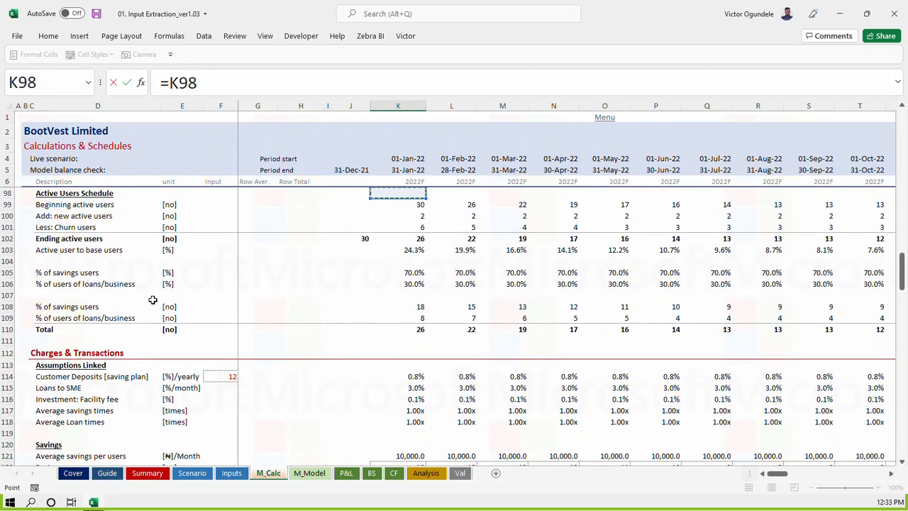
key("Page_Up")
key("Page_Up")
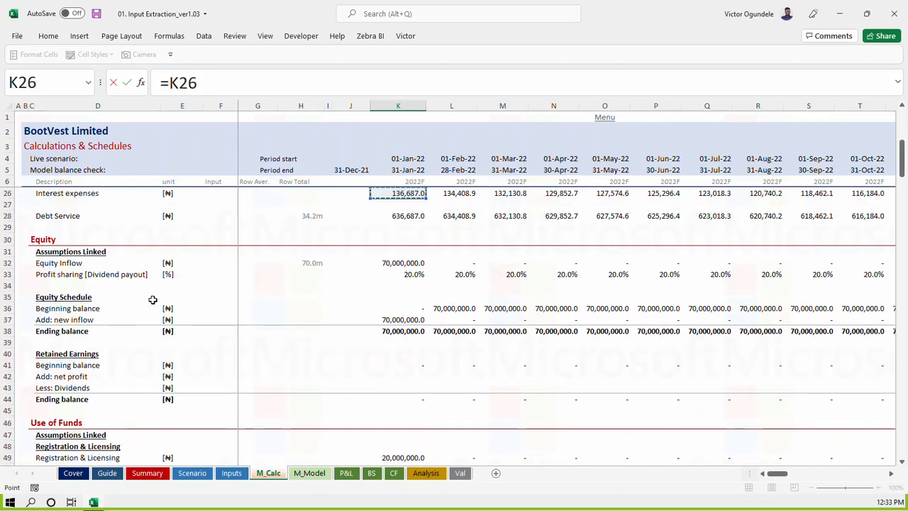
key("Down")
key("Down")
key("Down")
key("Down")
key("Down")
key("Down")
key("Down")
key("Down")
key("Down")
key("Down")
key("Down")
key("Down")
key("Down")
key("Down")
key("Down")
key("Down")
key("Down")
key("Down")
key("Down")
key("Down")
key("Down")
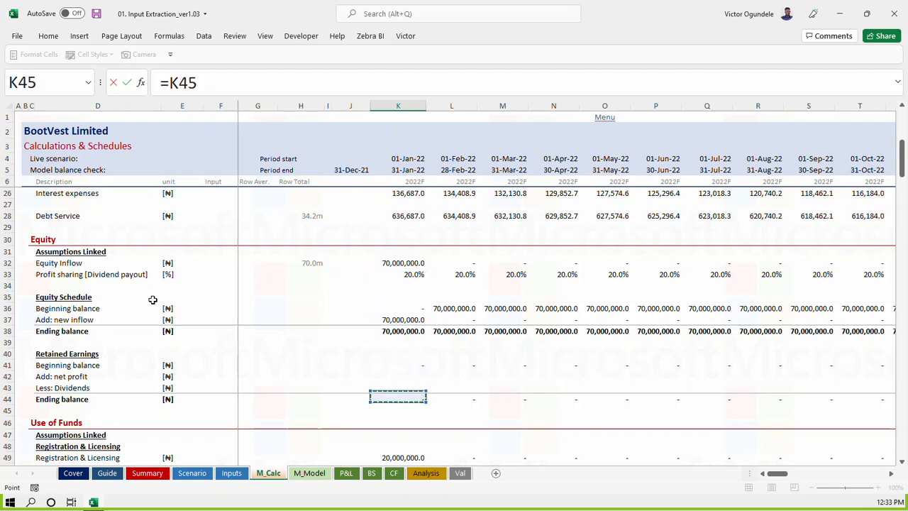
key("Up")
key("Up")
key("Up")
key("Up")
key("Up")
key("Up")
key("Up")
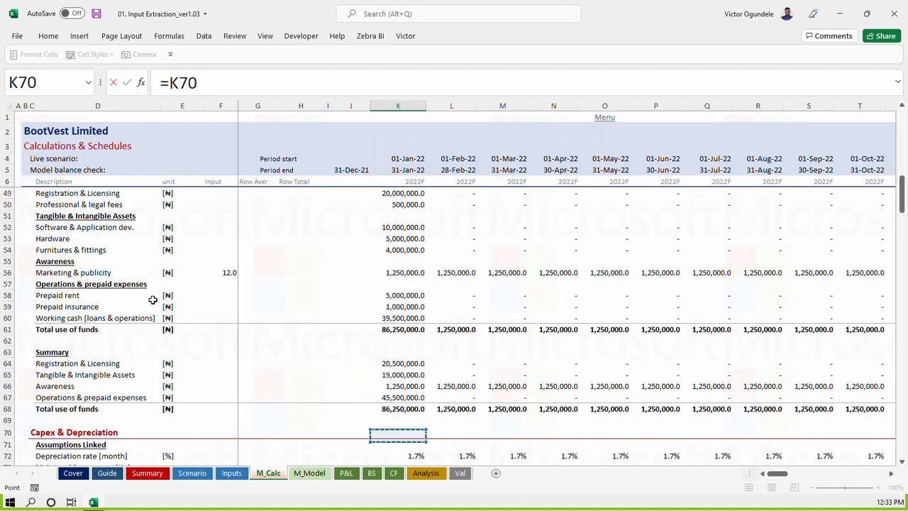
key("Up")
type("+")
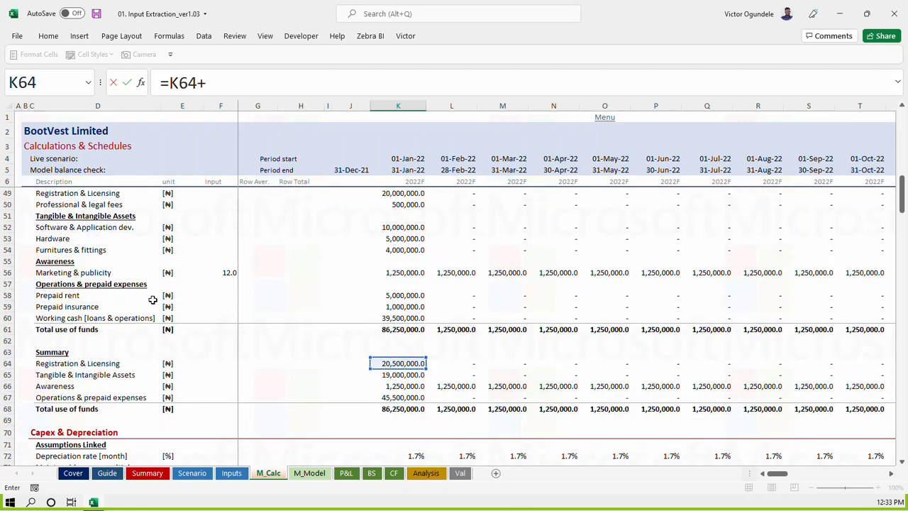
left_click(399, 386)
key("Return")
Label D228 in the SG&A schedule as Salaries and fill its currency unit into E228
key("Up")
key("Up")
key("Left")
key("Left")
key("Left")
key("Left")
key("Left")
key("Left")
key("Left")
key("Down")
key("Down")
type("Salaries")
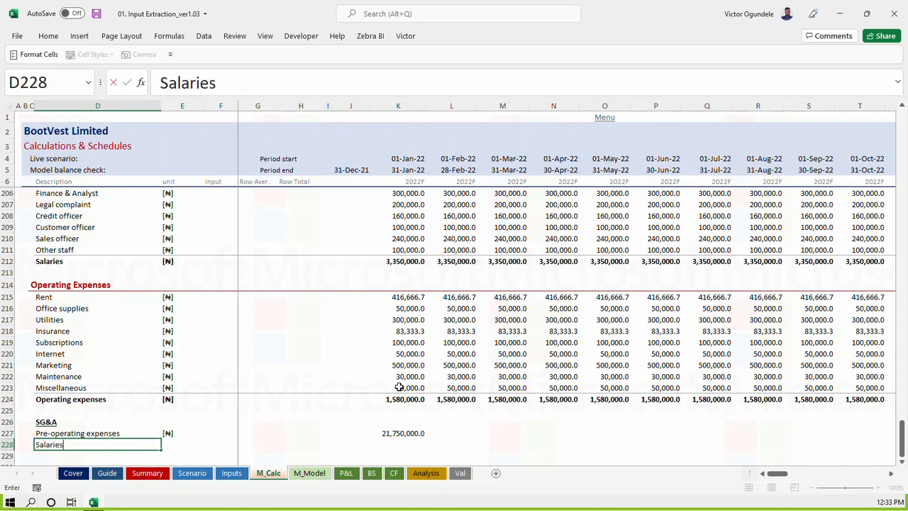
key("Right")
key("Right")
Link January's Salaries in K228 to the salaries total in K212
key("Right")
key("Right")
key("Right")
key("Right")
key("Right")
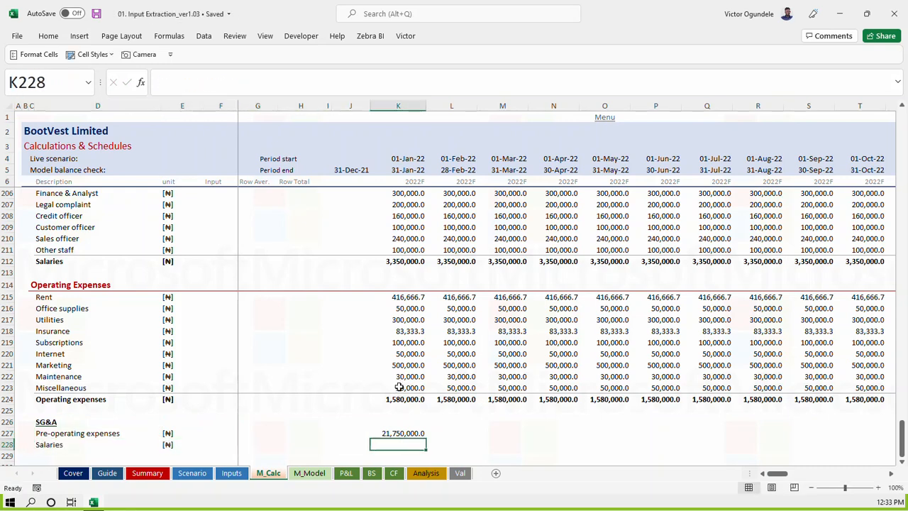
type("=")
left_click(410, 261)
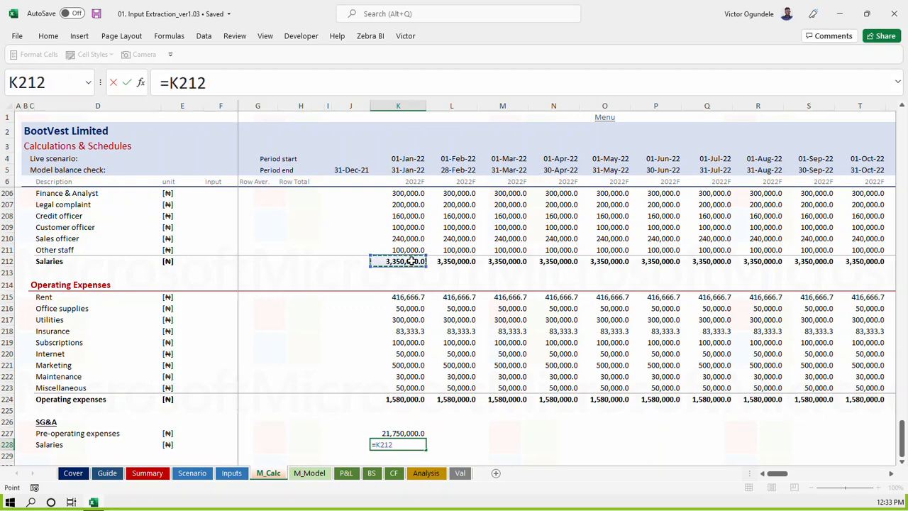
key("Return")
Label D229 as Admin & selling expenses and fill its currency unit into E229
key("Left")
key("Left")
key("Left")
key("Left")
key("Left")
key("Left")
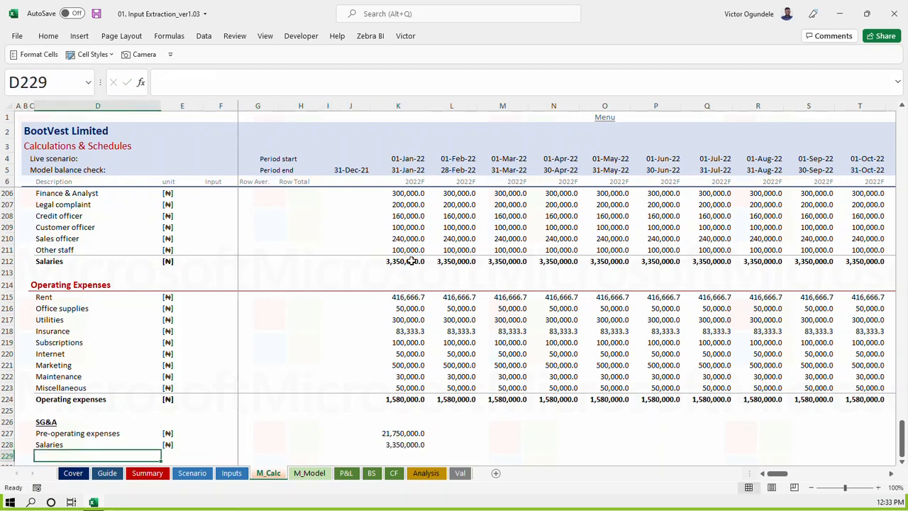
type("Admin &")
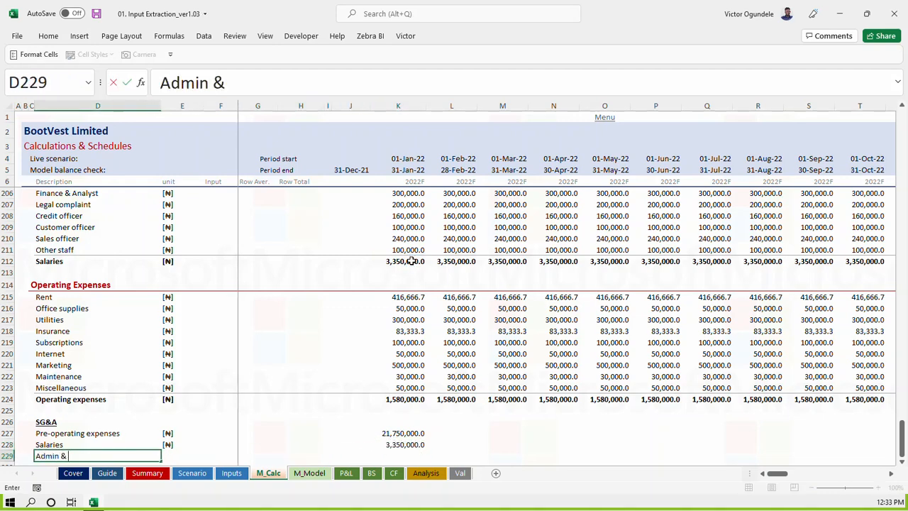
type(" selling expense")
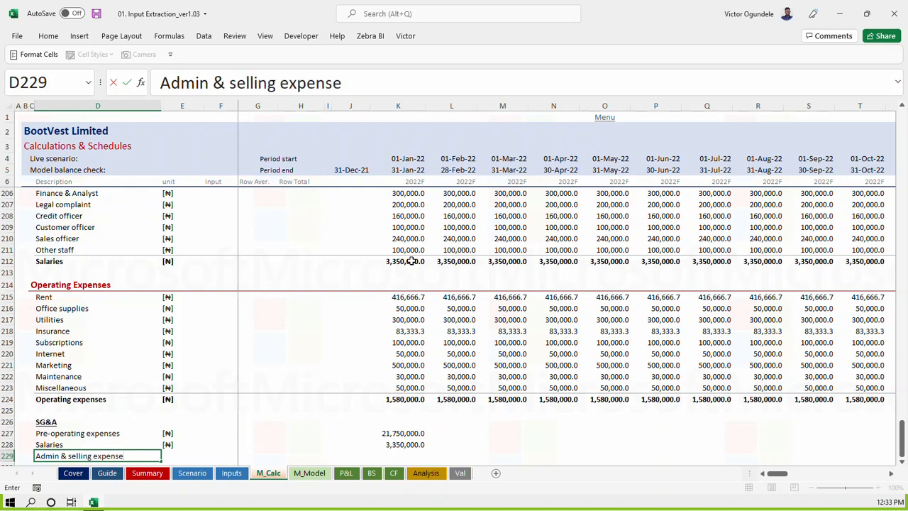
key("ctrl+Return")
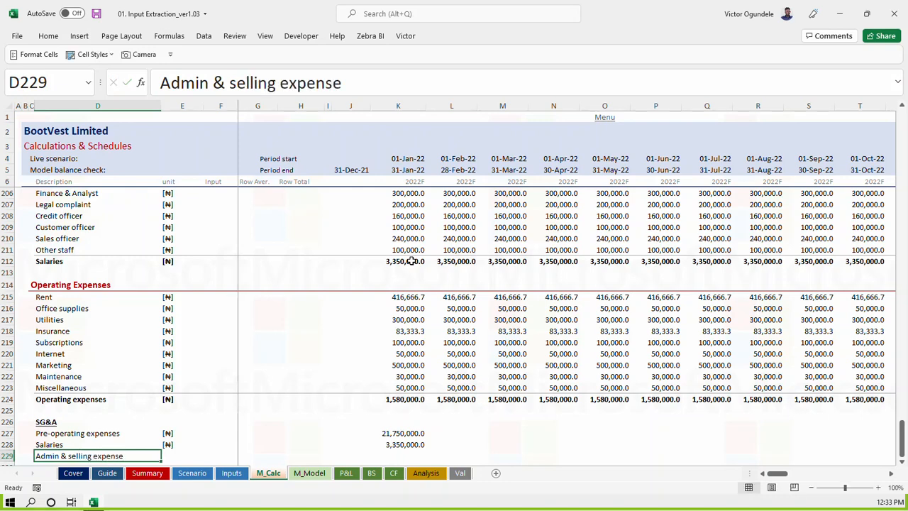
key("F2")
key("Escape")
key("Right")
key("Left")
Label the total row in D230 as SG&A and copy the currency unit from E229 down to E230
key("Down")
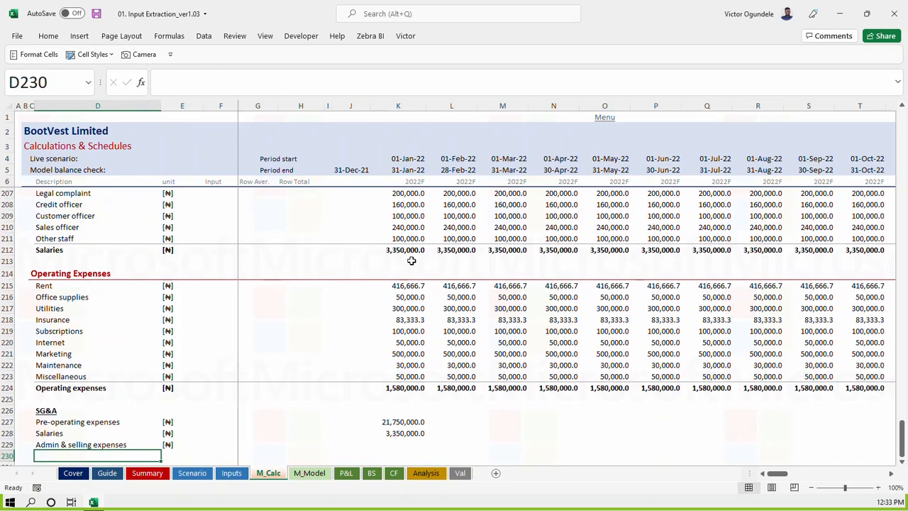
type("SG&A")
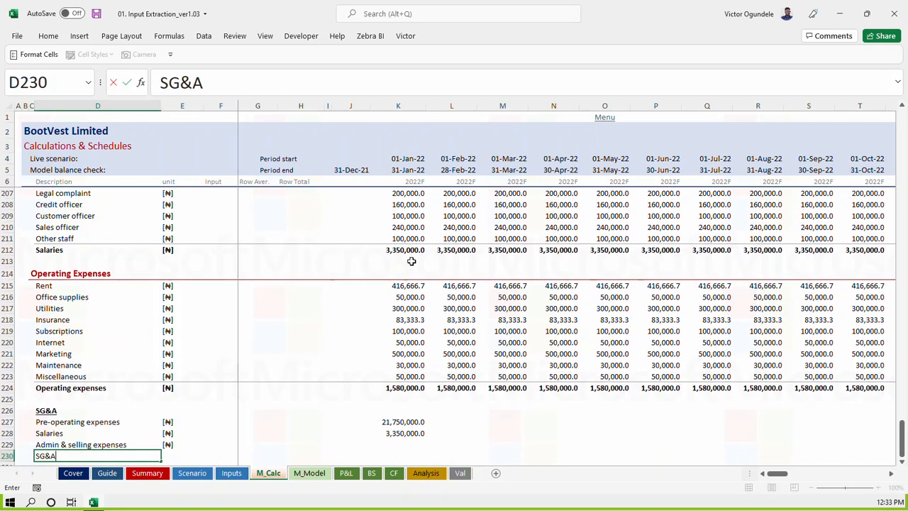
key("ctrl+Return")
key("Right")
key("ctrl+d")
Apply the SubTotal cell style to the SG&A total row from D230 to K230
key("Left")
key("shift+Right")
key("shift+Right")
key("shift+Right")
key("shift+Right")
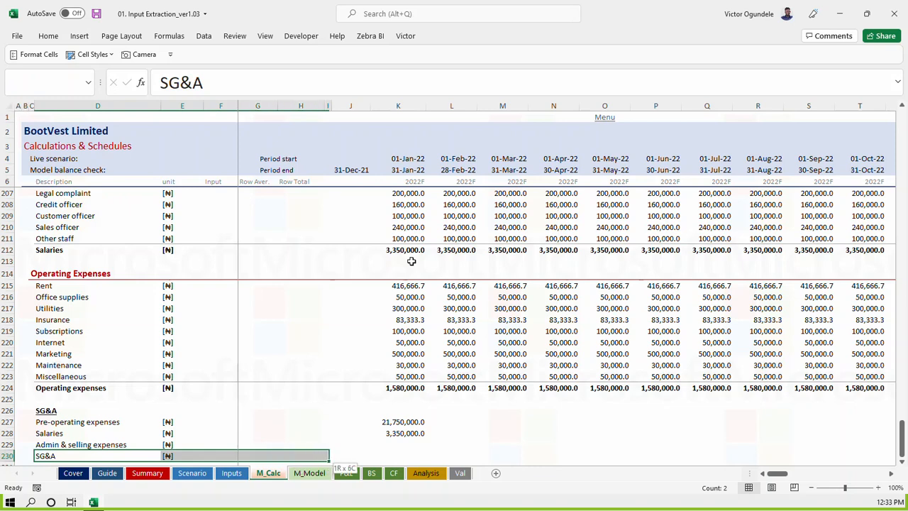
key("shift+Right")
key("shift+Right")
key("shift+Right")
key("alt+2")
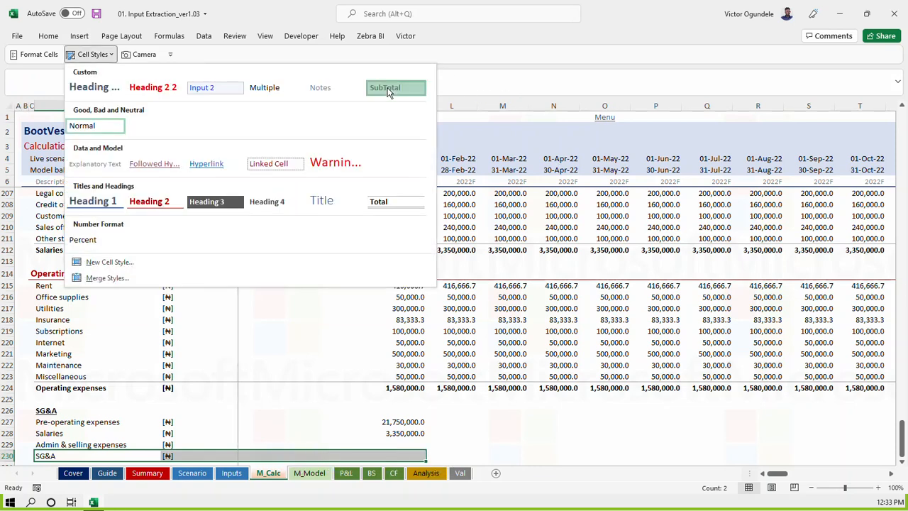
left_click(388, 93)
Link January's Admin & selling expenses in K229 to the Operating expenses total in K224
scroll(395, 397, "down", 2)
left_click(402, 376)
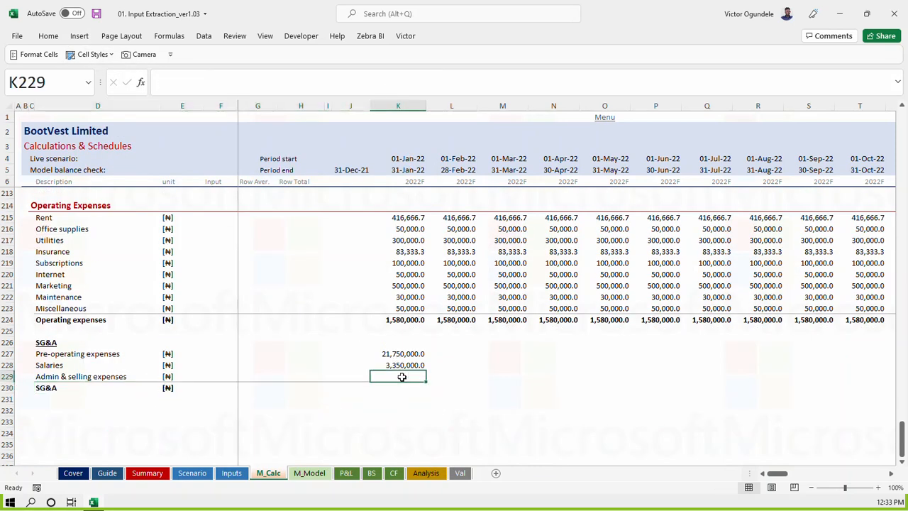
type("=")
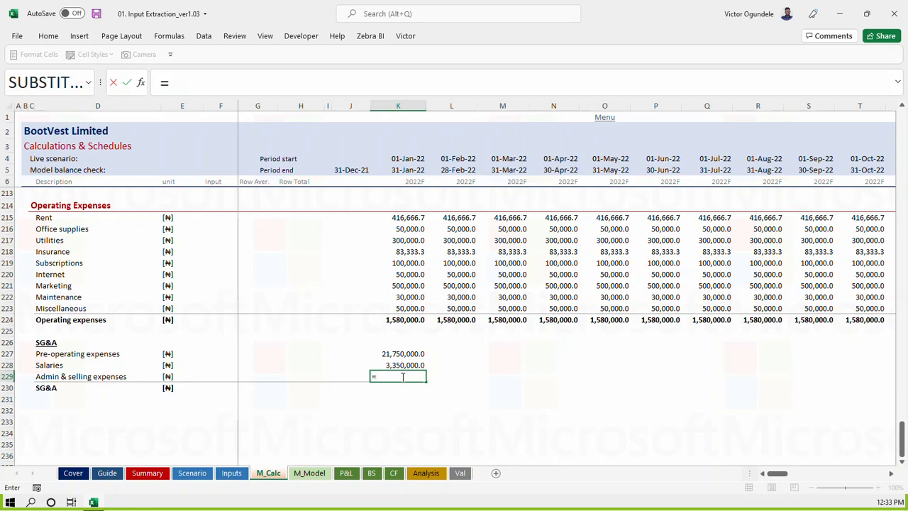
key("Up")
key("Up")
key("Up")
key("Up")
key("Up")
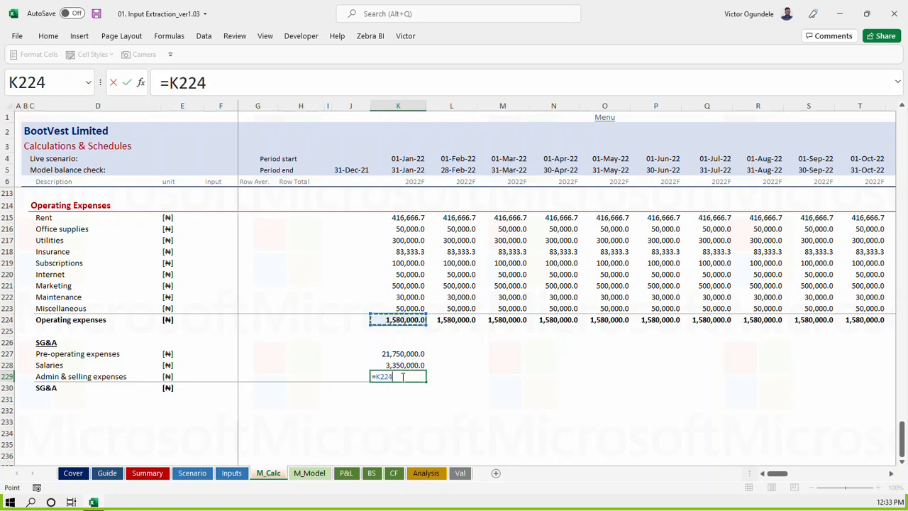
key("ctrl+Return")
Sum the three January SG&A items in K230 with AutoSum
key("Down")
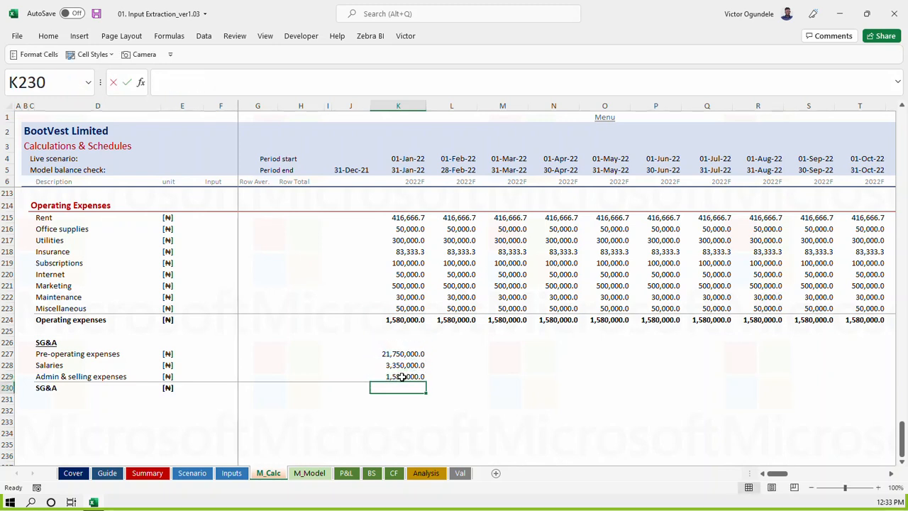
key("alt+equal")
key("ctrl+Return")
Fill the SG&A formulas in K227:K230 right across all the forecast months and save the workbook
key("Up")
key("Up")
key("Up")
key("shift+Down")
key("shift+Down")
key("shift+Down")
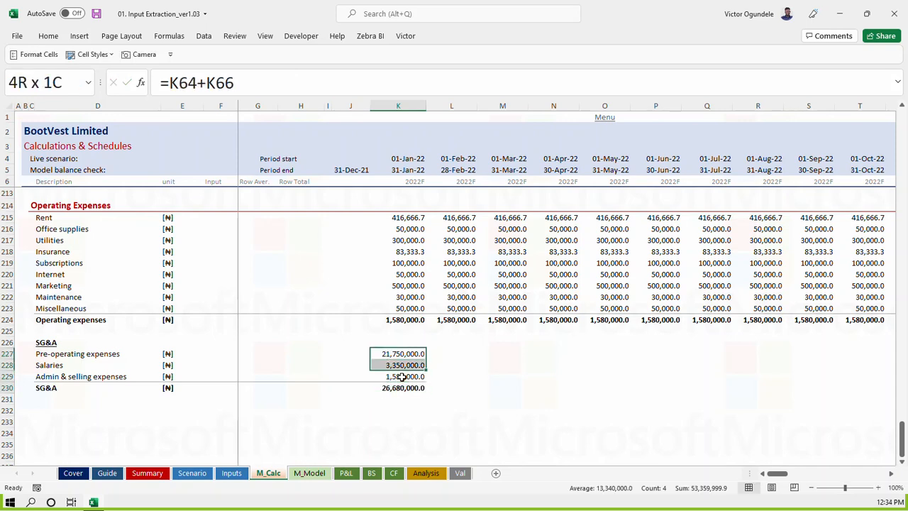
key("ctrl+shift+Right")
key("ctrl+r")
key("ctrl+s")
key("Left")
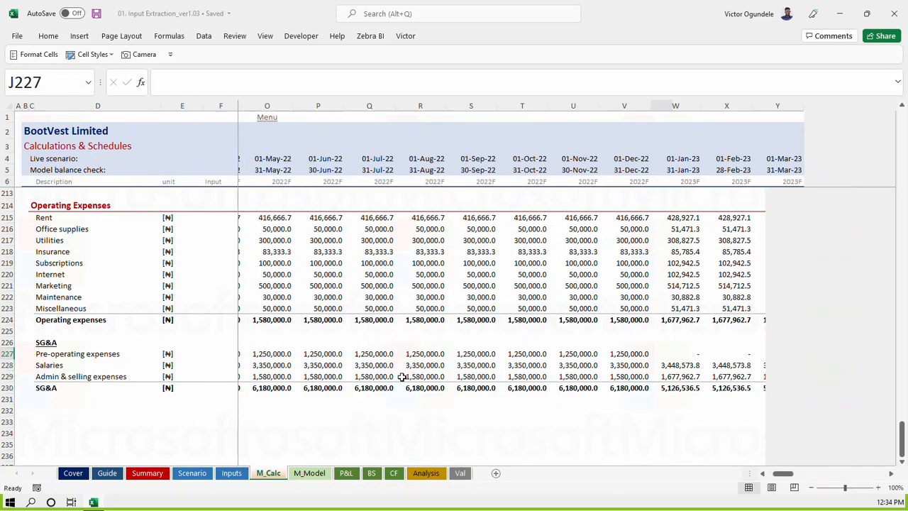
Review the SG&A rows across the monthly columns back to the start of the schedule
key("Right")
key("Right")
key("Left")
key("Left")
key("Left")
key("Left")
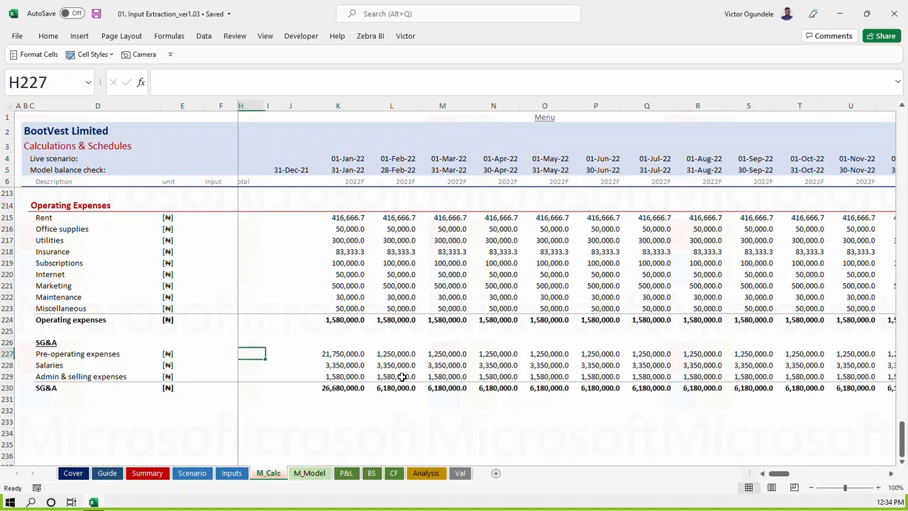
key("Left")
key("Left")
key("Left")
key("Left")
key("Left")
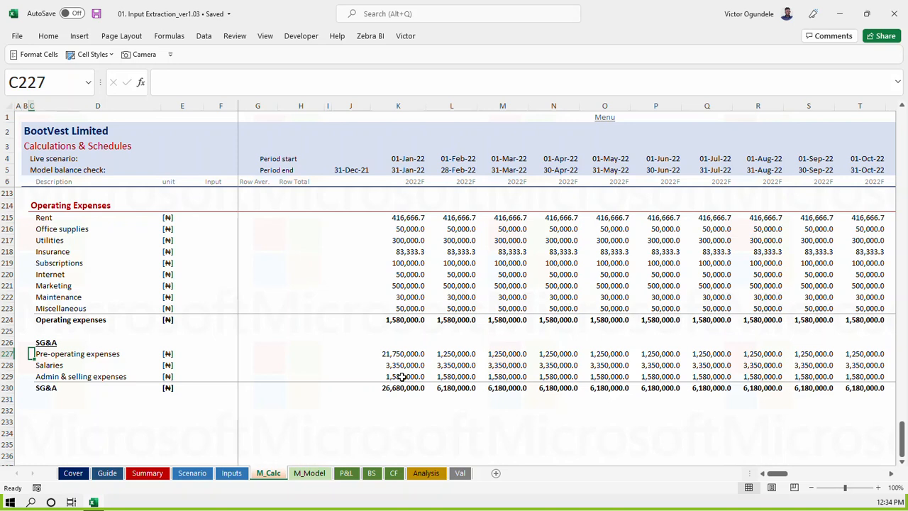
Save the workbook and copy the Operating Expenses heading row 214 to row 233
left_click(372, 414)
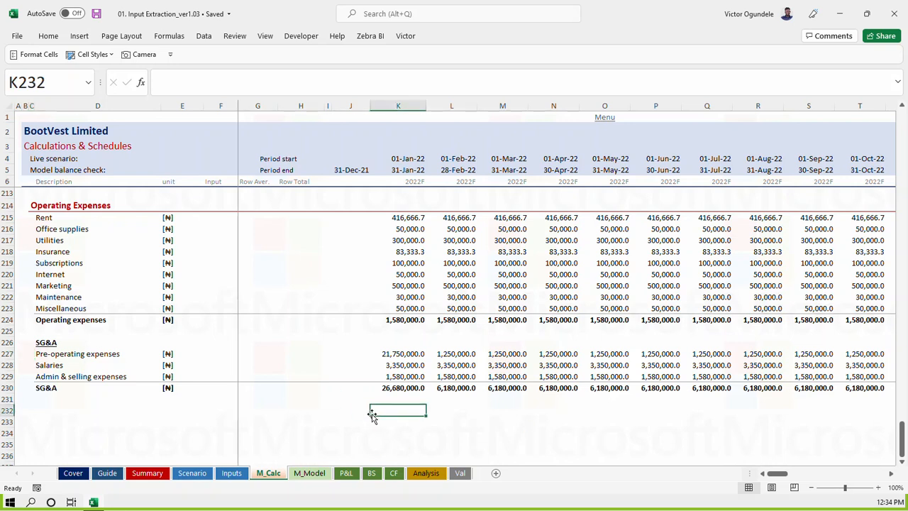
key("Home")
key("ctrl+s")
key("Right")
key("Right")
key("Right")
key("Left")
key("ctrl+Up")
key("shift+space")
key("ctrl+c")
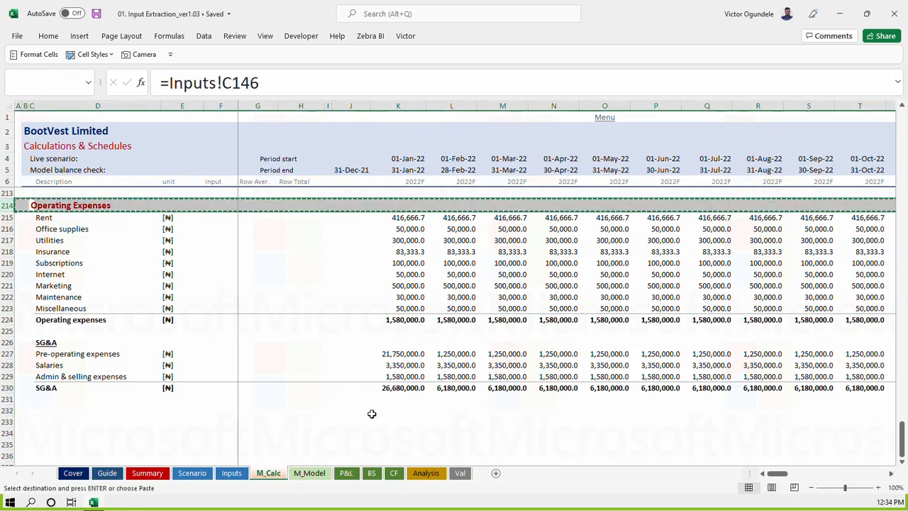
key("Down")
key("Home")
key("Down")
key("Down")
key("Down")
key("Down")
key("Down")
key("Down")
key("Down")
key("Down")
key("Down")
key("Down")
key("Down")
key("Down")
key("Down")
key("Down")
key("Down")
key("Down")
key("Down")
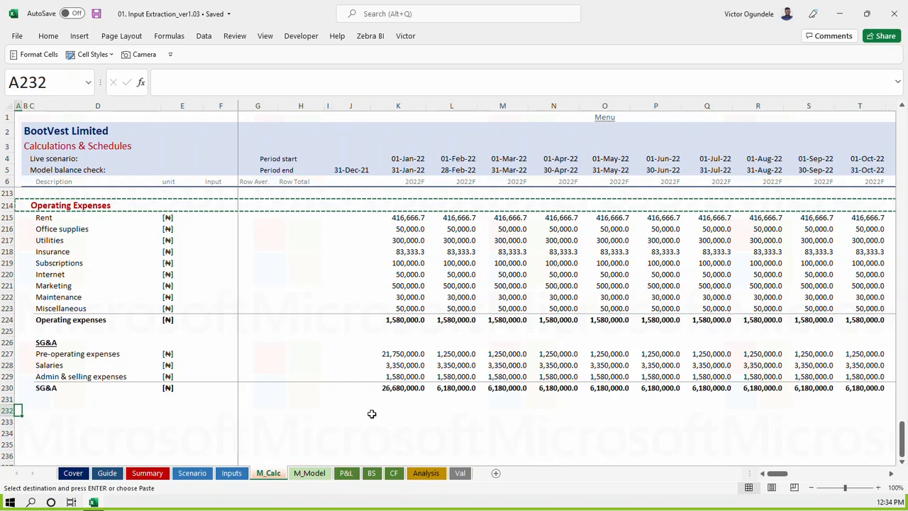
key("Down")
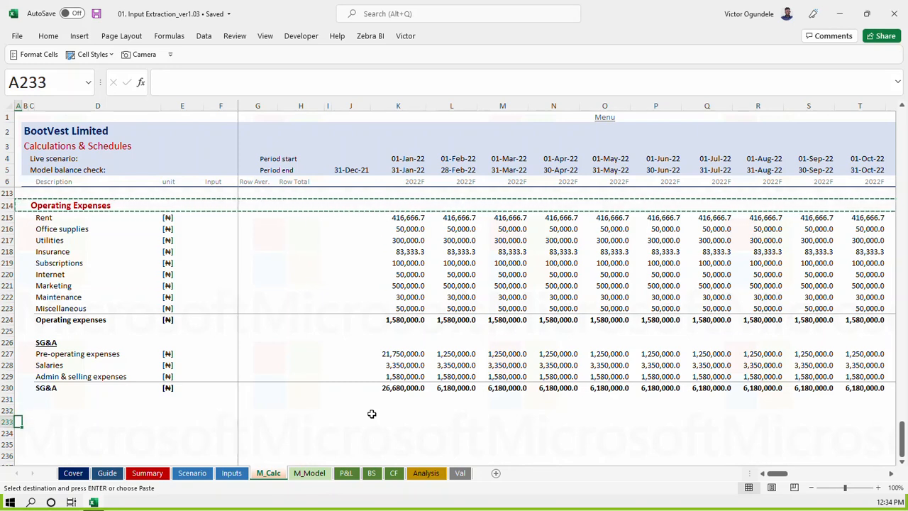
key("ctrl+v")
Retitle the copied section heading in C233 as Operating Working Capital
key("Right")
key("Right")
type("Ope")
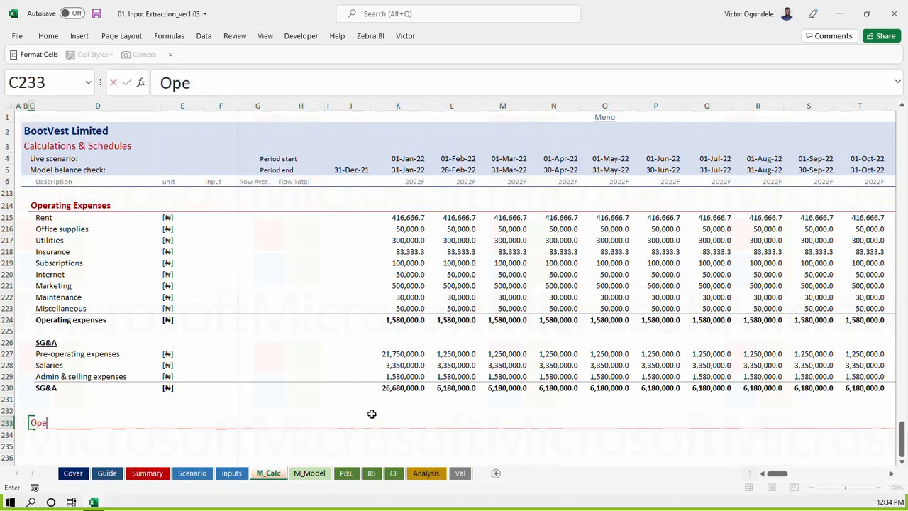
type("rating Wo")
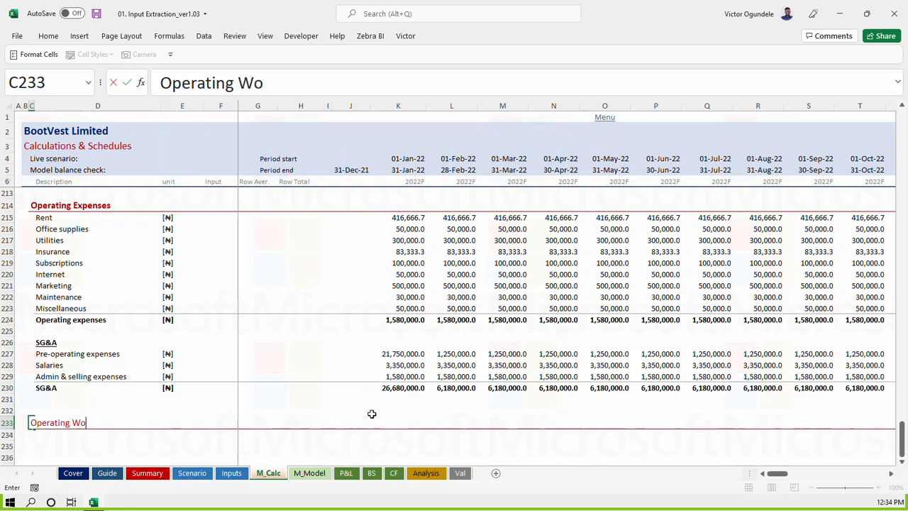
type("rking Capital")
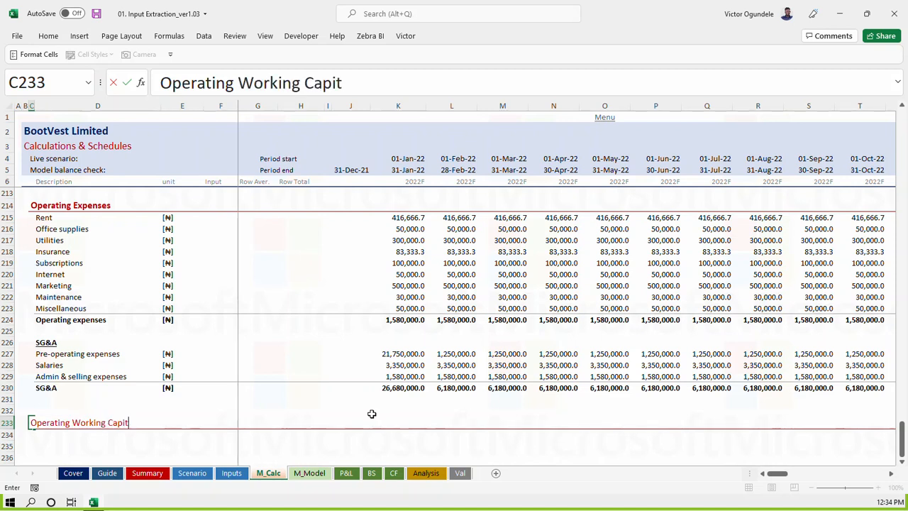
key("Return")
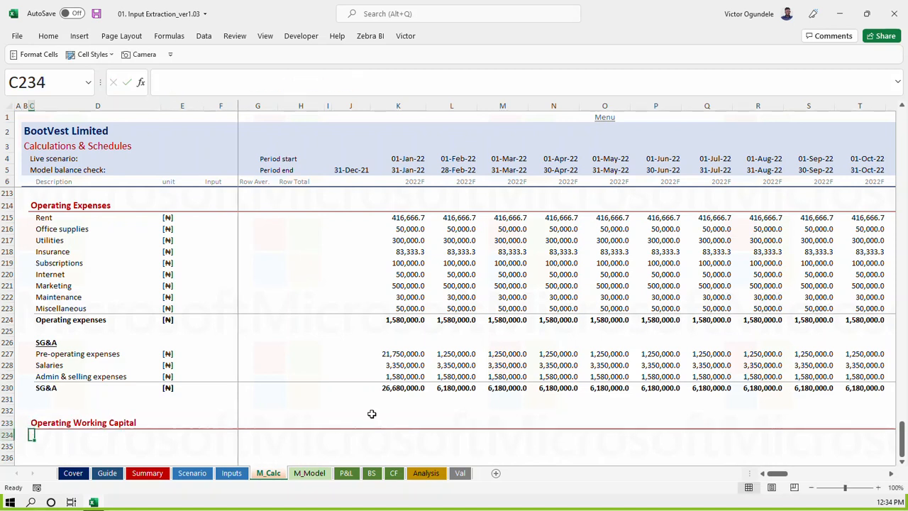
Check the working capital assumptions on the Inputs sheet and add a bold, underlined Assumptions Linked subheading in D234 of M_Calc
key("Right")
key("ctrl+Page_Up")
scroll(354, 421, "down", 5)
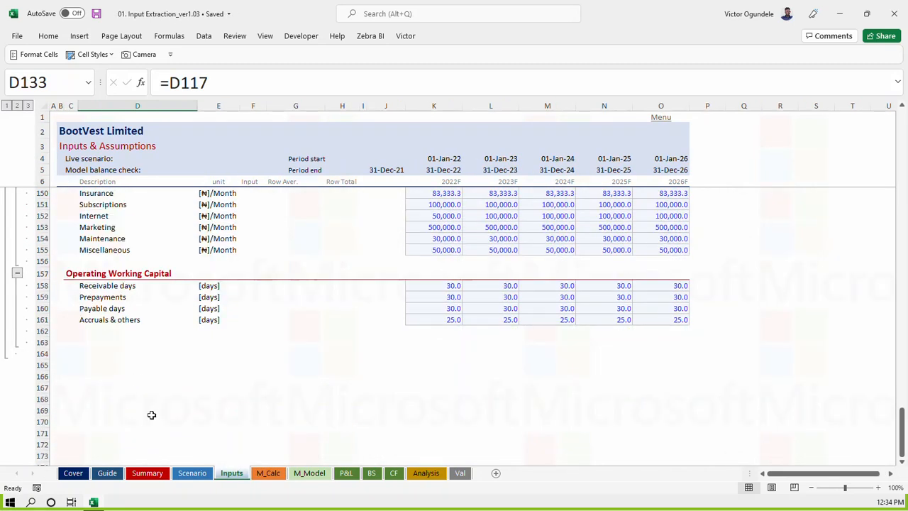
key("ctrl+Page_Down")
type("Curre")
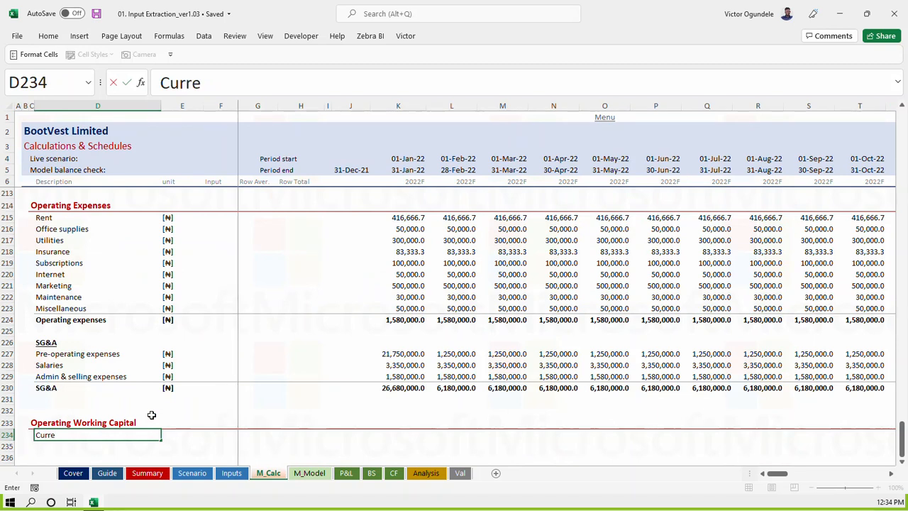
key("BackSpace")
key("BackSpace")
key("BackSpace")
key("BackSpace")
key("BackSpace")
type("=")
key("BackSpace")
type("Assumptions Linked")
key("ctrl+Return")
key("ctrl+b")
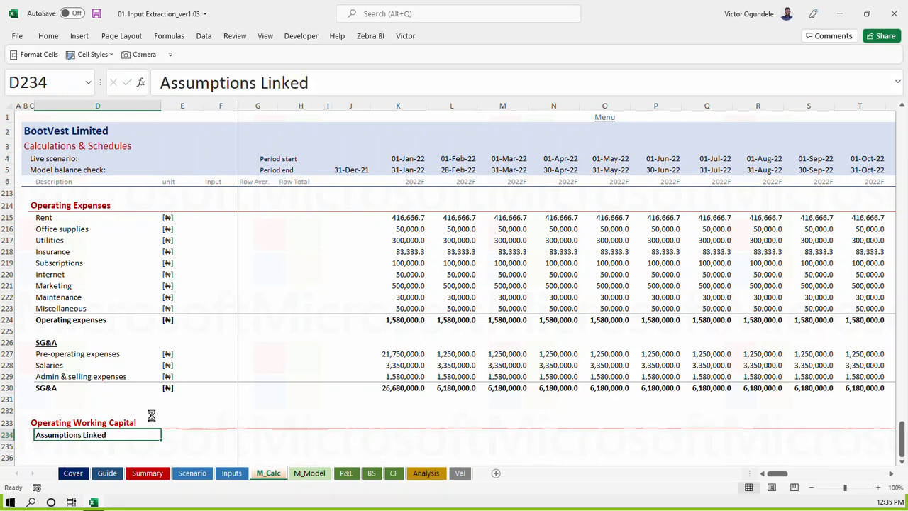
Link D235 to the Receivable days label on the Inputs sheet and fill the link down to D238 for the other working capital items
key("Down")
type("=")
key("ctrl+Page_Up")
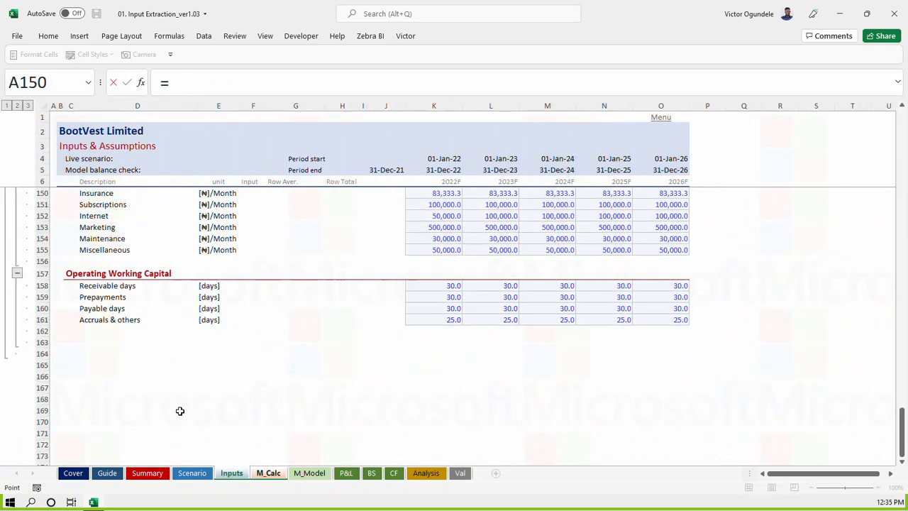
left_click(84, 287)
key("Return")
key("ctrl+d")
key("Down")
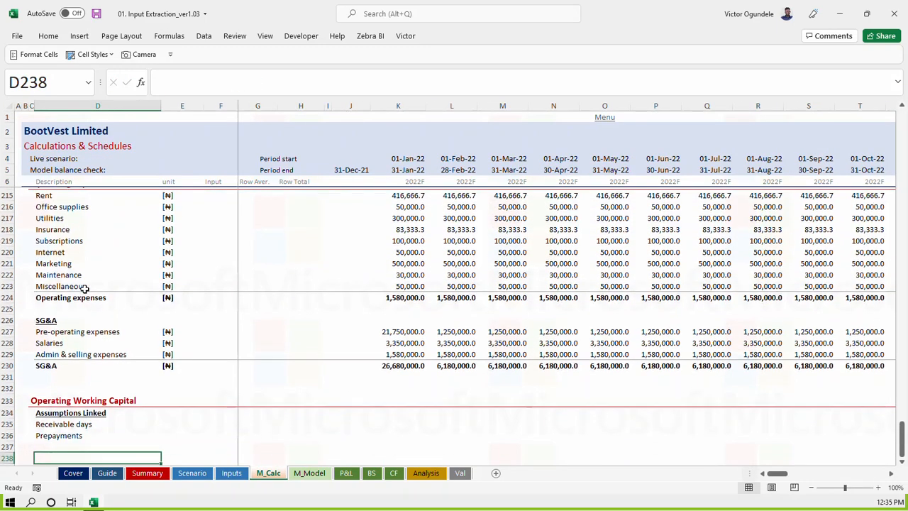
key("ctrl+d")
key("Down")
key("ctrl+d")
key("Down")
key("Down")
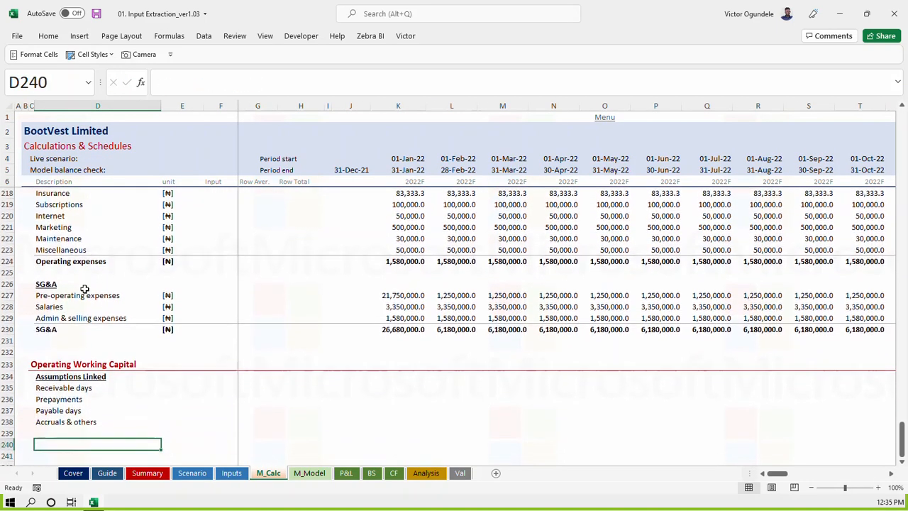
Copy the label links in D235:D238 into the unit cells E235:E238
key("Up")
key("Up")
key("Up")
key("Up")
key("Up")
key("Right")
Copy January's Maintenance LOOKUP formula from K222 into the Receivable days cell K235
key("Right")
key("Right")
key("Right")
key("Right")
key("Right")
key("Right")
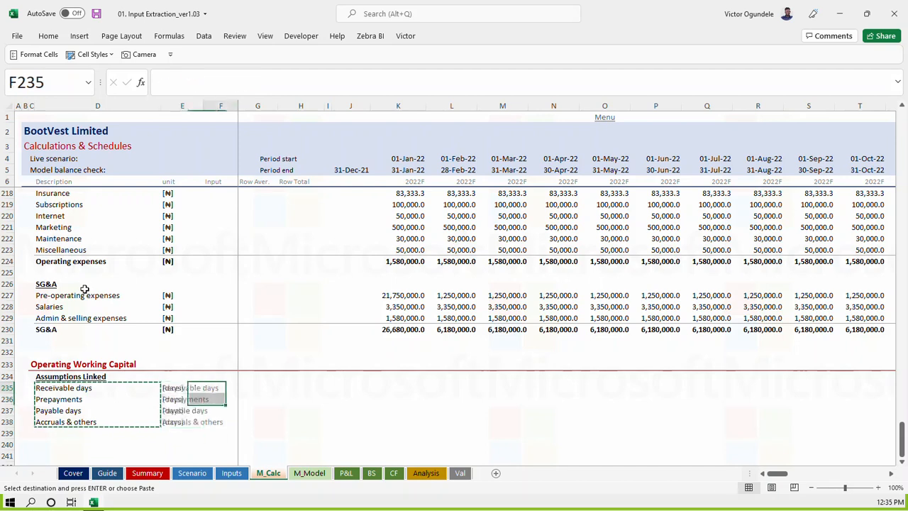
key("Up")
key("Up")
key("Up")
key("Up")
key("Up")
key("Up")
key("Up")
key("Up")
key("Up")
key("Up")
key("Up")
key("Up")
key("Up")
key("ctrl+c")
key("Down")
key("Down")
key("Down")
key("Down")
key("Down")
key("Down")
key("Down")
key("Down")
key("Down")
key("Down")
key("Down")
key("Down")
key("Down")
key("Down")
key("Up")
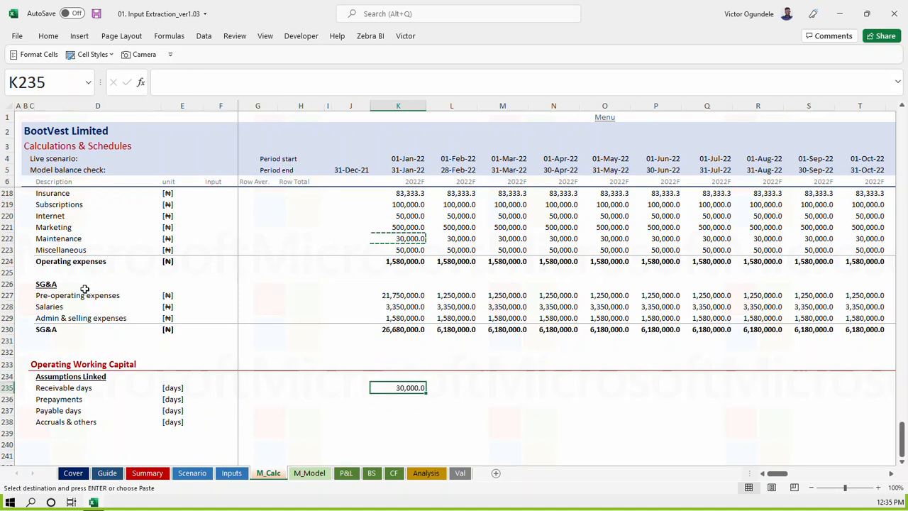
key("ctrl+v")
Change the LOOKUP result range in K235 to the Receivable days row on the Inputs sheet, Inputs!$K158:$O158
key("ctrl+Page_Up")
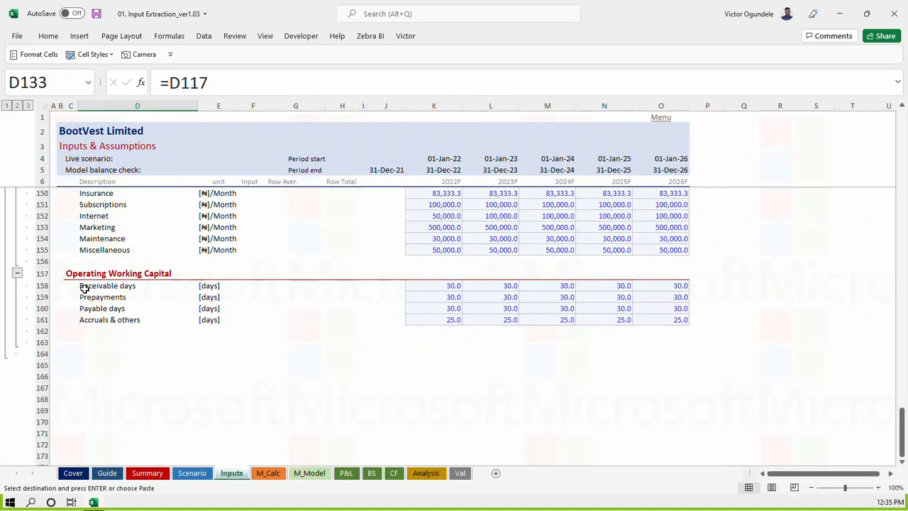
key("ctrl+Page_Down")
left_click_drag(488, 83, 493, 82)
type("58")
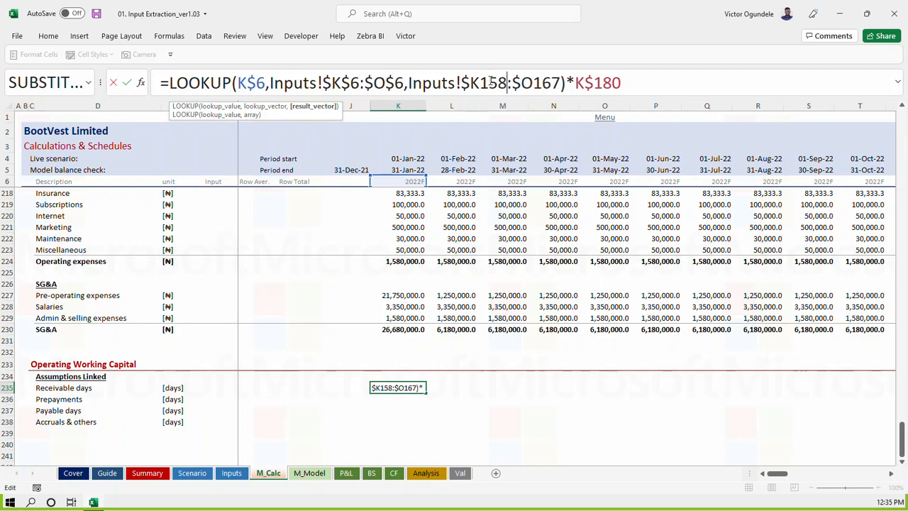
type("58")
key("Return")
Fill the Receivable days formula down K236:K238 for Prepayments, Payable days and Accruals & others
key("ctrl+d")
key("Down")
key("ctrl+d")
key("Up")
key("Up")
key("Down")
key("Down")
key("Down")
key("ctrl+d")
Copy the working capital days LOOKUP formulas in K235:K238 across all remaining monthly columns, and save the workbook
key("Up")
key("Up")
key("Up")
key("shift+Down")
key("shift+Down")
key("shift+Down")
key("ctrl+shift+Right")
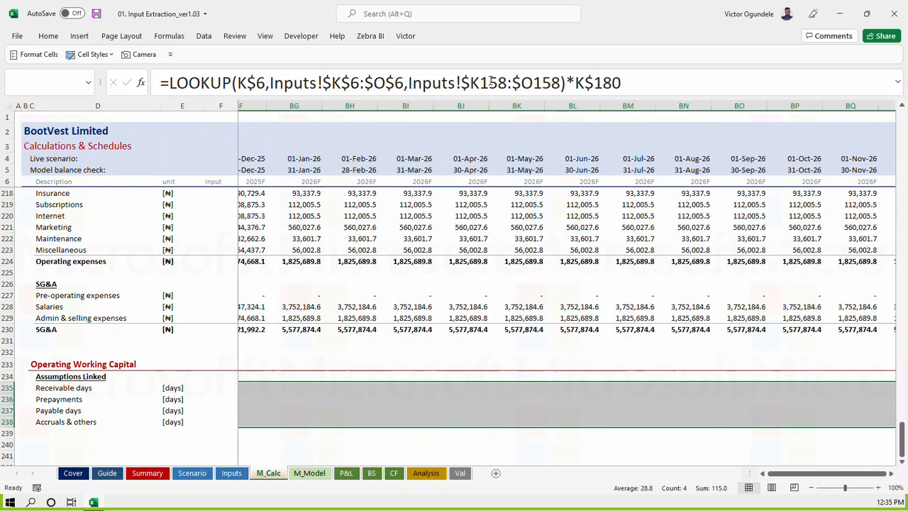
key("ctrl+r")
key("Left")
key("Left")
key("ctrl+s")
key("Right")
key("Right")
key("Right")
key("Right")
key("ctrl+Right")
key("ctrl+Left")
key("ctrl+Left")
key("ctrl+Left")
key("ctrl+Left")
key("Down")
key("Down")
key("Down")
key("Down")
key("Down")
key("Down")
key("Down")
key("Down")
key("Down")
key("Right")
key("Right")
key("Up")
key("Up")
key("Up")
key("Up")
key("Right")
type("=")
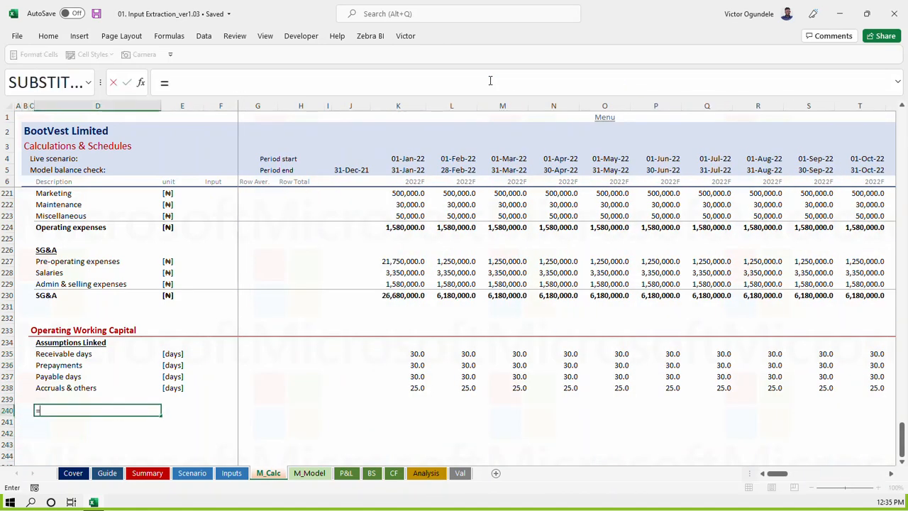
key("Up")
key("Up")
key("Up")
key("Up")
key("Up")
key("Up")
key("Up")
key("Up")
key("Up")
key("Up")
key("Up")
key("Up")
key("Up")
key("Up")
key("Up")
key("Up")
key("Up")
key("Up")
key("Up")
key("Up")
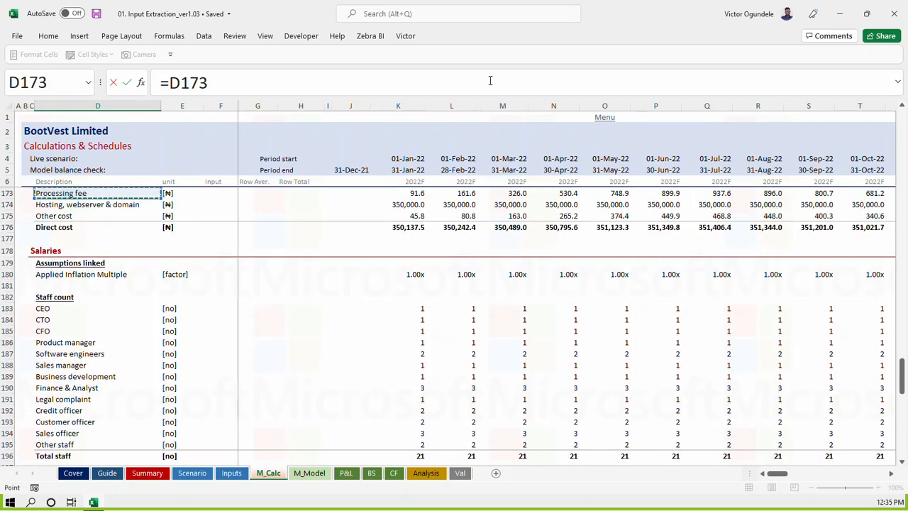
key("Up")
key("Up")
key("Up")
key("Up")
key("Up")
key("Up")
key("Up")
key("Up")
key("Up")
key("Up")
key("Up")
key("Up")
key("Up")
key("Up")
key("Up")
key("Up")
key("Up")
key("Up")
key("Up")
key("Up")
key("Down")
key("Down")
key("Down")
key("Down")
key("Down")
key("Down")
key("Down")
key("Down")
key("Down")
key("Down")
key("Down")
key("Down")
key("Down")
key("Down")
key("Down")
key("Down")
key("Down")
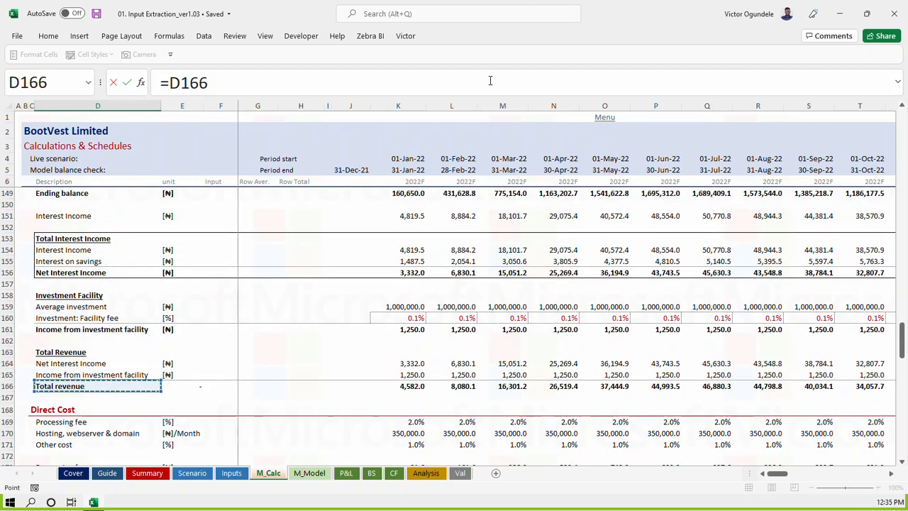
key("Escape")
Link the label in D241 to the Direct cost total label with the formula =D176
type("=")
key("Up")
key("Up")
key("Up")
key("Up")
key("Up")
key("Up")
key("Up")
key("Up")
key("Up")
key("Up")
key("Up")
key("Up")
key("Up")
key("Up")
key("Up")
key("Up")
key("Up")
key("Up")
key("Up")
key("Up")
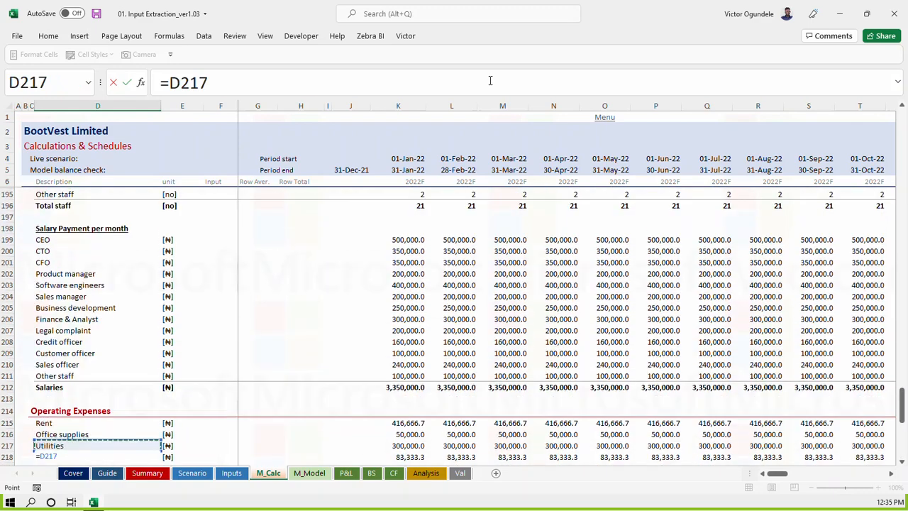
key("Up")
key("Up")
key("Up")
key("Up")
key("Up")
key("Up")
key("Up")
key("Up")
key("Up")
key("Up")
key("Up")
key("Up")
key("Up")
key("Up")
key("Up")
key("Up")
key("Up")
key("Up")
key("Up")
key("Up")
key("Down")
key("Down")
key("Down")
key("Down")
key("Down")
key("Down")
key("Down")
key("Up")
key("Return")
Link the label in D242 to the SG&A total label in D230
type("=")
key("Up")
key("Up")
key("Up")
key("Up")
key("Up")
key("Up")
key("Up")
key("Up")
key("Up")
key("Up")
key("Up")
key("Up")
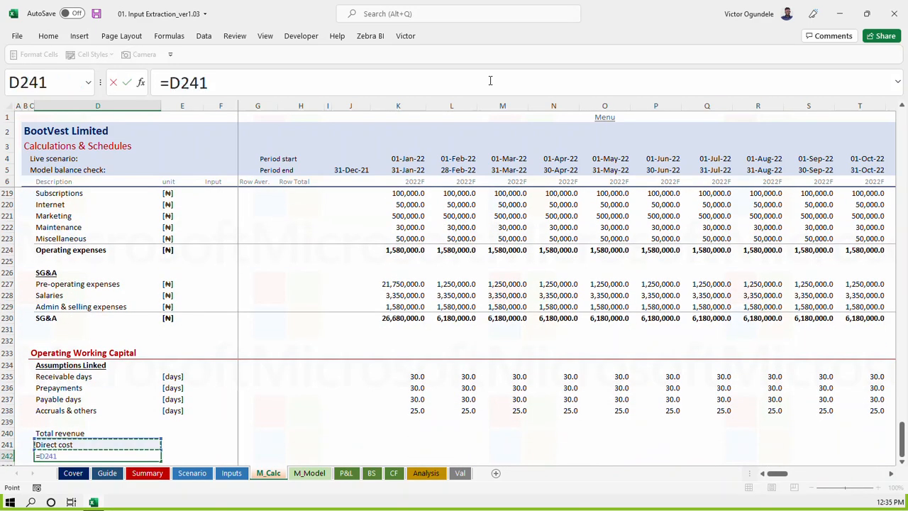
key("Return")
Copy the label links in D240:D242 into the unit cells E240:E242
key("Up")
key("Up")
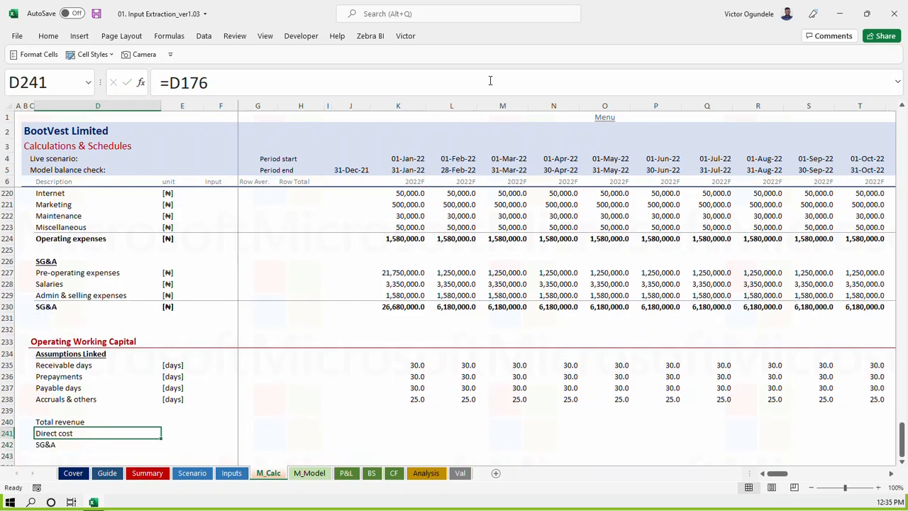
key("Up")
key("shift+Down")
key("shift+Down")
key("ctrl+c")
key("Right")
key("ctrl+v")
Set the Total revenue unit in E240 to the defined name Currency and fill it down through E242
key("Right")
key("Right")
key("Right")
key("Right")
key("Right")
key("Right")
key("Left")
key("Left")
key("Left")
key("Left")
key("Left")
key("Left")
key("Escape")
key("F3")
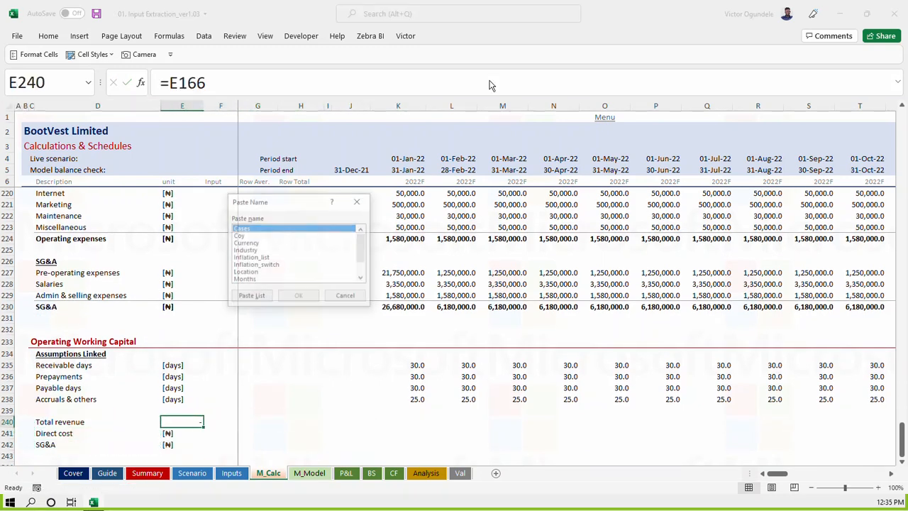
key("Down")
key("Down")
key("Return")
key("Return")
key("Up")
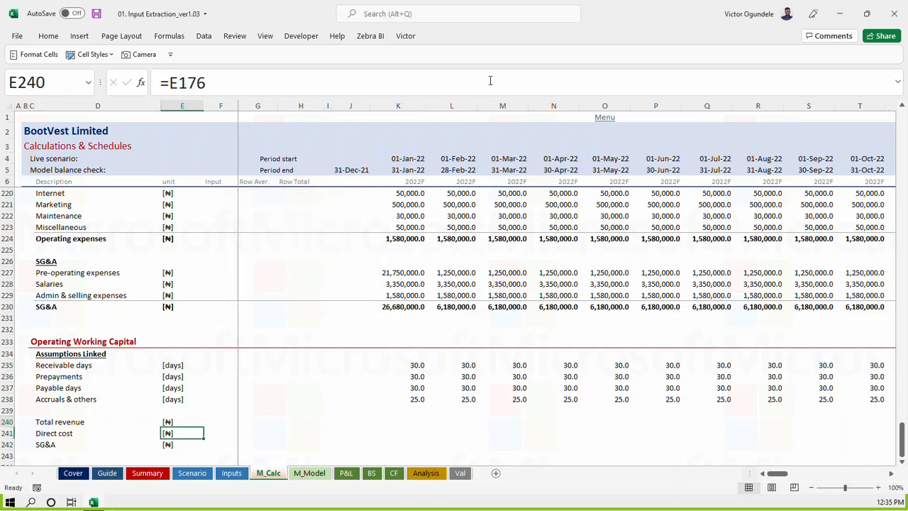
key("shift+Down")
key("shift+Down")
key("ctrl+d")
Copy the links in D240:D242 into the Total revenue, Direct cost and SG&A rows from K240 across all months to December 2026
key("Right")
key("Right")
key("Right")
key("Right")
key("Right")
key("Right")
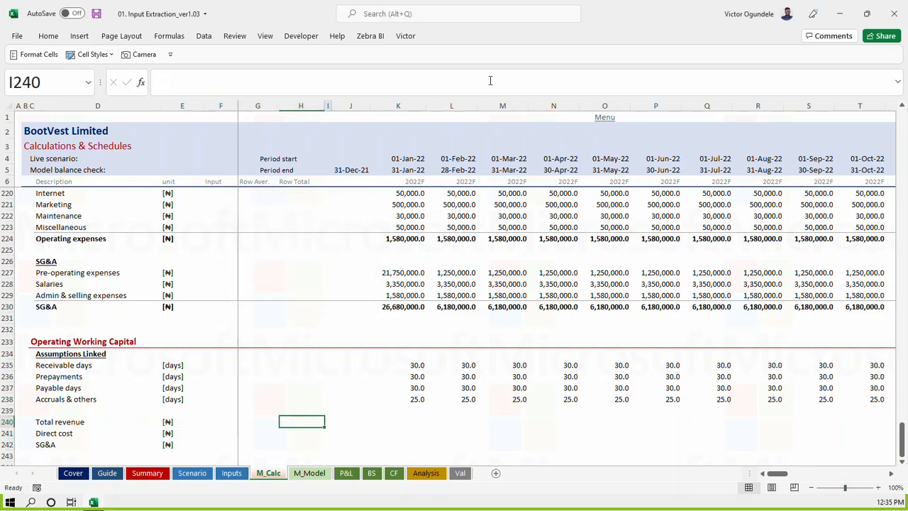
key("ctrl+Left")
key("ctrl+Left")
key("shift+Down")
key("shift+Down")
key("ctrl+c")
key("Right")
key("Right")
key("Right")
key("Right")
key("Right")
key("Right")
key("Right")
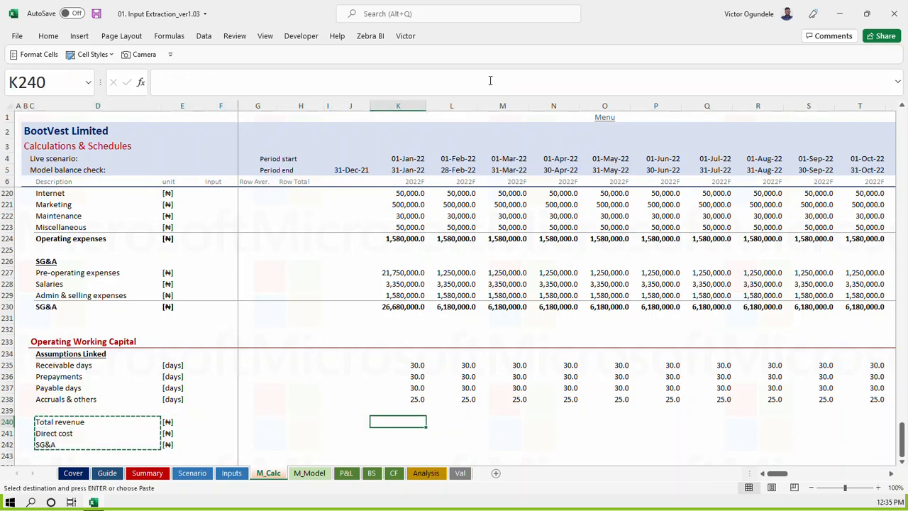
key("ctrl+v")
key("ctrl+shift+Right")
key("Return")
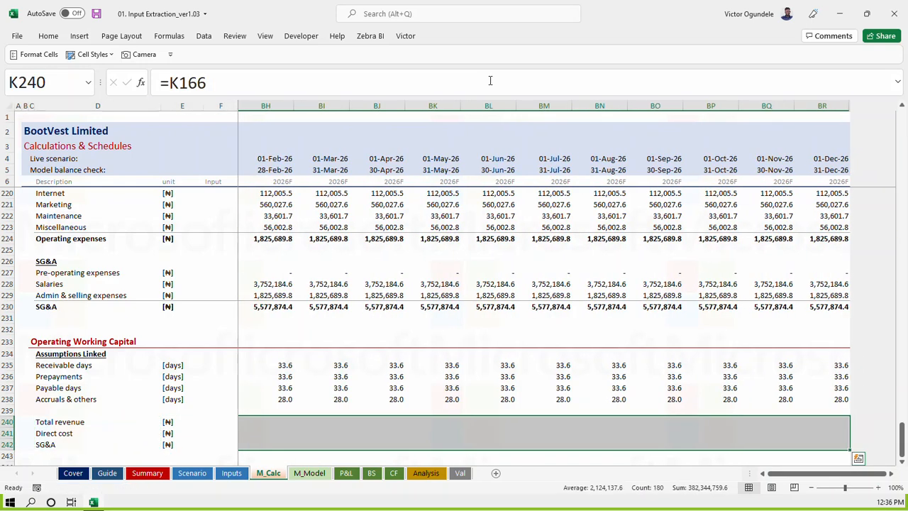
key("Left")
key("Left")
key("Left")
key("Left")
key("Left")
key("Left")
key("Left")
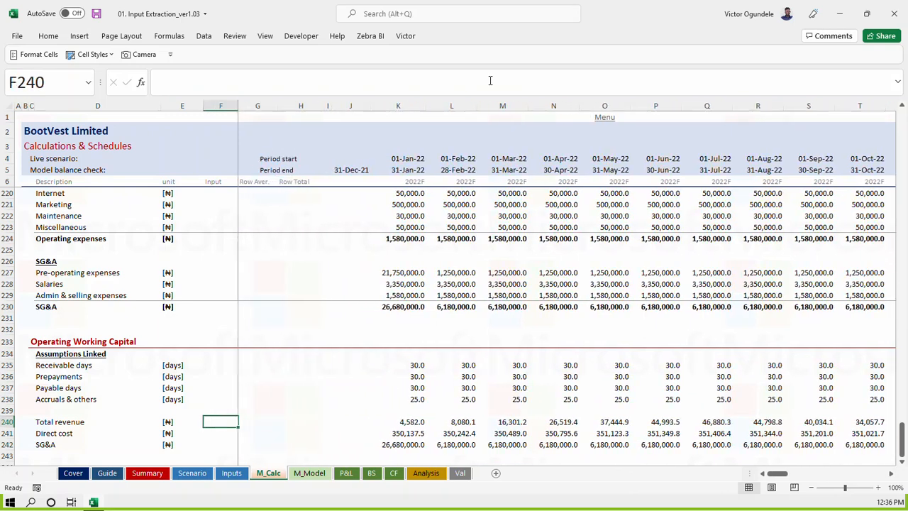
key("Down")
key("Down")
key("Down")
key("Down")
key("Down")
key("Down")
key("Up")
key("Up")
key("Up")
key("Down")
key("Up")
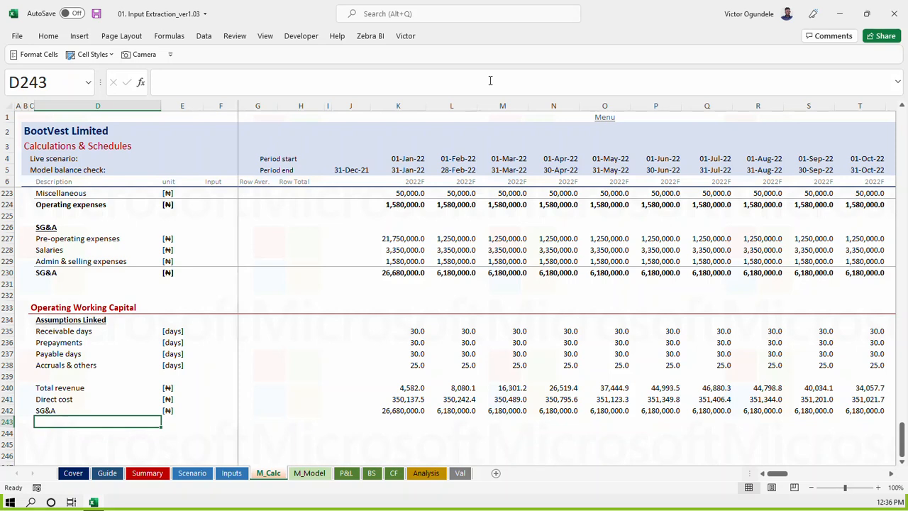
Remove the multiplication by K$180 from January's Receivable days LOOKUP formula in K235
key("Up")
key("Up")
key("Up")
key("Up")
key("Up")
key("Up")
key("Up")
key("Up")
key("Up")
key("Up")
key("Down")
key("Down")
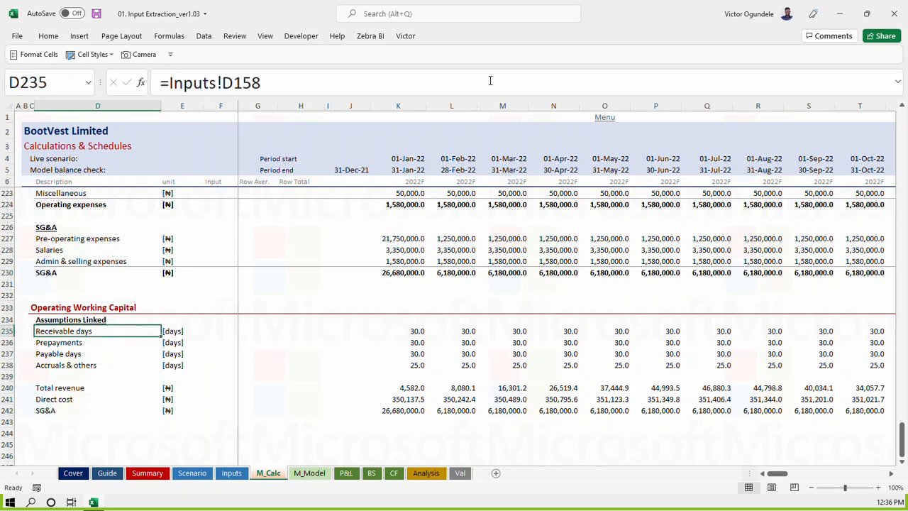
key("Right")
key("Right")
key("Right")
key("Right")
key("Right")
key("Right")
key("Right")
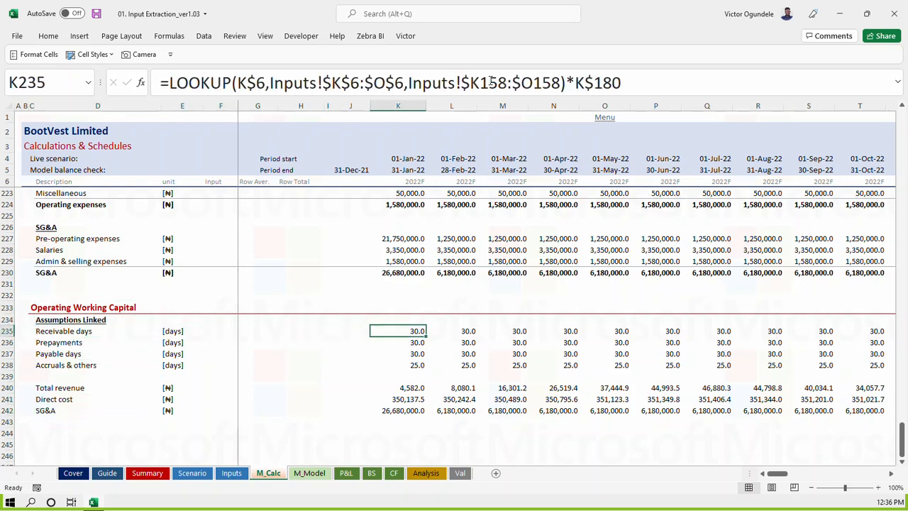
left_click(678, 88)
key("BackSpace")
key("BackSpace")
key("BackSpace")
key("BackSpace")
key("BackSpace")
key("ctrl+Return")
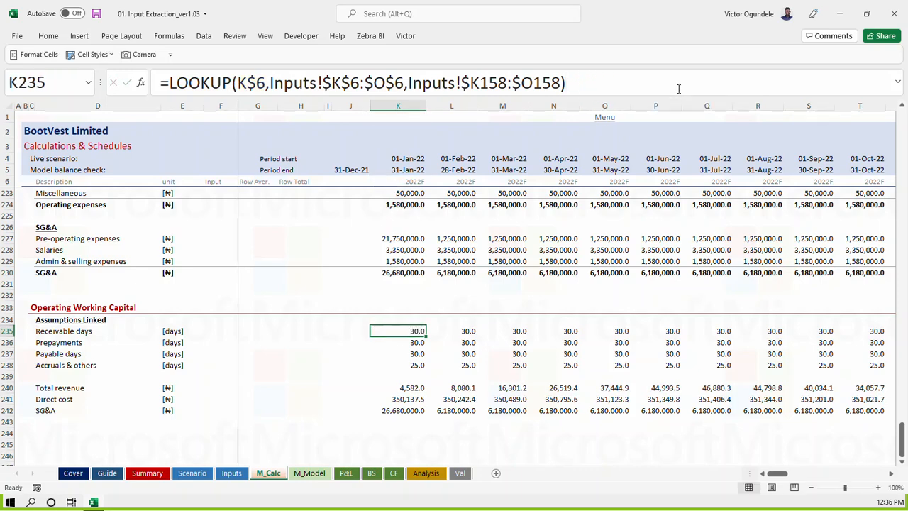
Save the workbook and fill January's days formulas in K235:K238 across all months to December 2026
key("shift+Down")
key("shift+Down")
key("shift+Down")
key("ctrl+shift+Right")
key("ctrl+s")
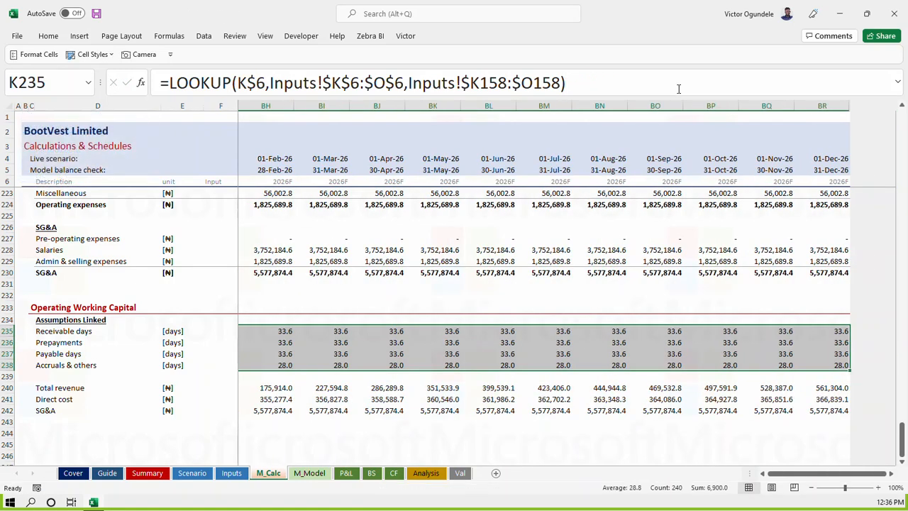
key("ctrl+r")
key("Left")
key("Right")
key("ctrl+Right")
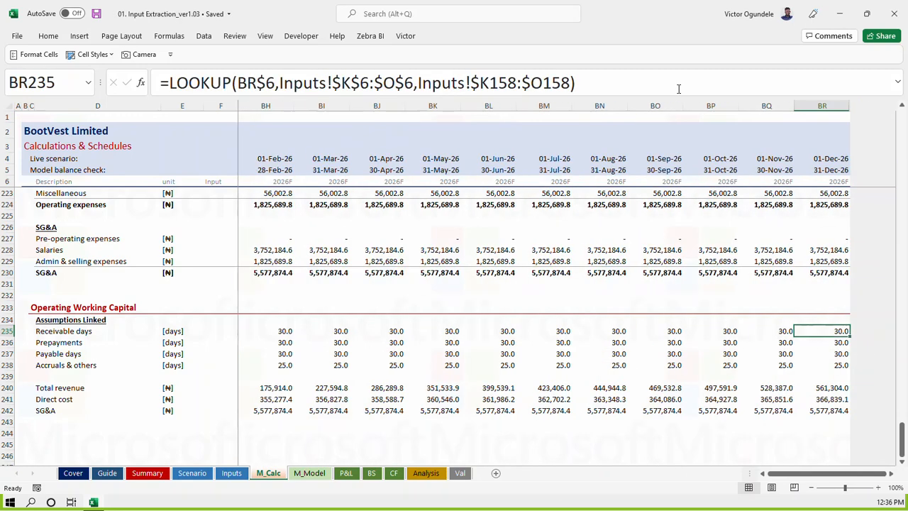
Review the linked Total revenue, Direct cost and SG&A rows from January 2022 through December 2026
key("Home")
key("Right")
key("Right")
key("Right")
key("Right")
key("Right")
key("ctrl+Right")
key("Down")
key("Down")
key("Down")
key("Down")
key("Down")
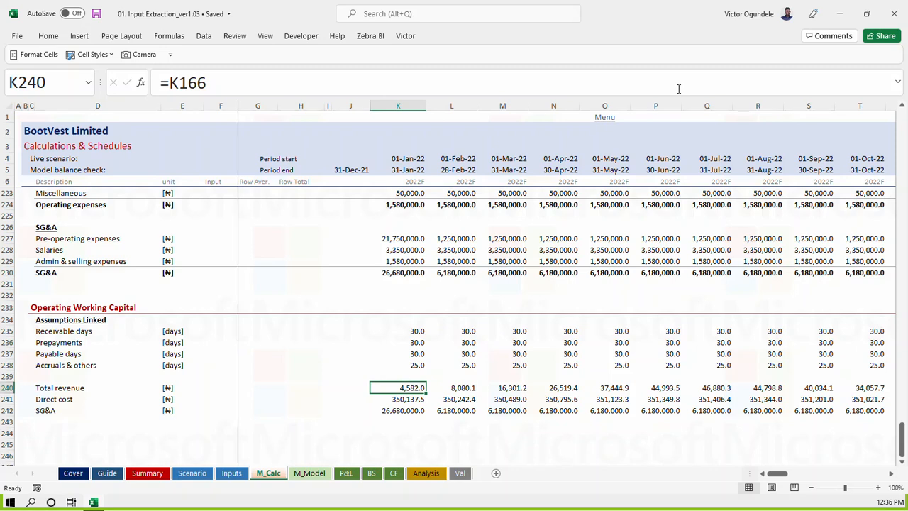
key("Down")
key("Down")
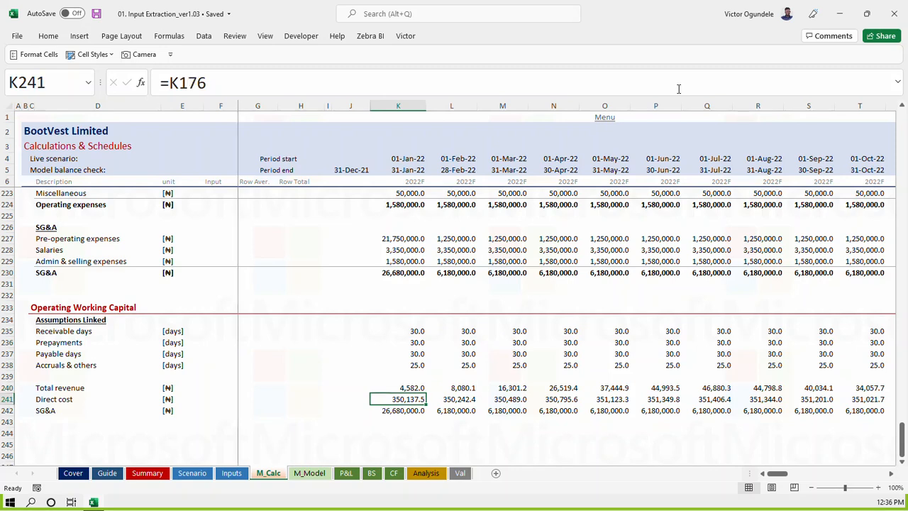
key("Right")
key("Right")
key("Right")
key("Right")
key("Right")
key("Right")
key("Right")
key("Right")
key("Right")
key("Right")
key("Right")
key("Right")
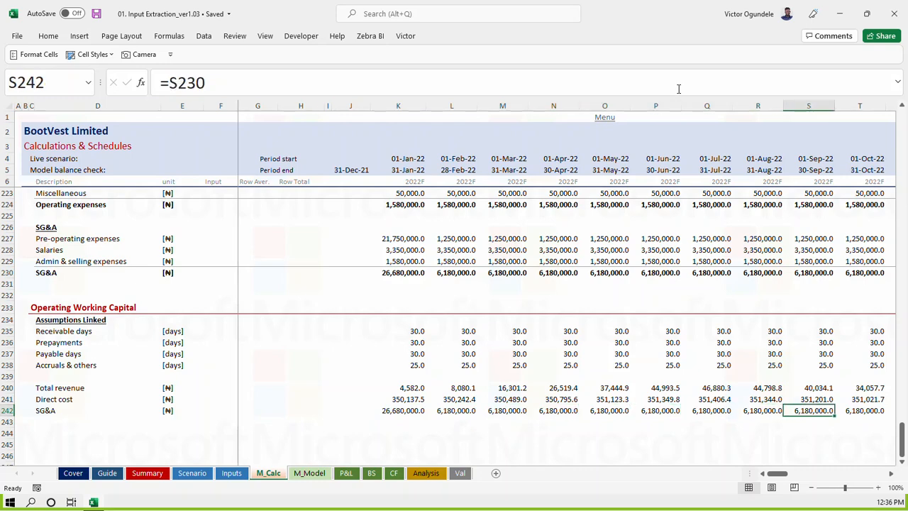
key("Right")
key("Right")
key("Right")
key("Right")
key("Right")
key("Right")
key("Right")
key("Right")
key("Right")
key("Right")
key("Right")
key("Right")
key("Right")
key("Right")
key("Right")
key("Right")
key("Right")
key("Right")
key("Right")
key("Right")
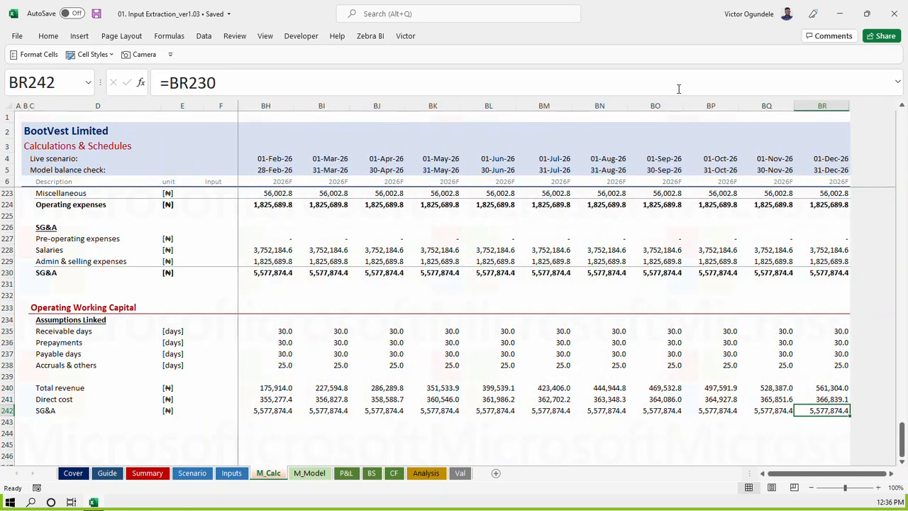
key("ctrl+Left")
key("ctrl+Left")
key("Home")
key("Right")
key("Right")
key("Right")
key("Right")
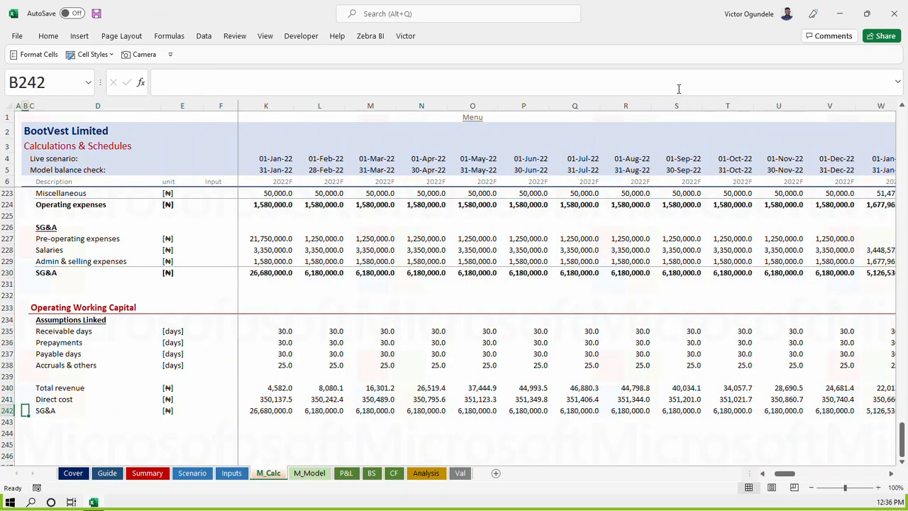
key("Right")
key("Right")
key("Right")
key("Right")
key("Right")
key("Right")
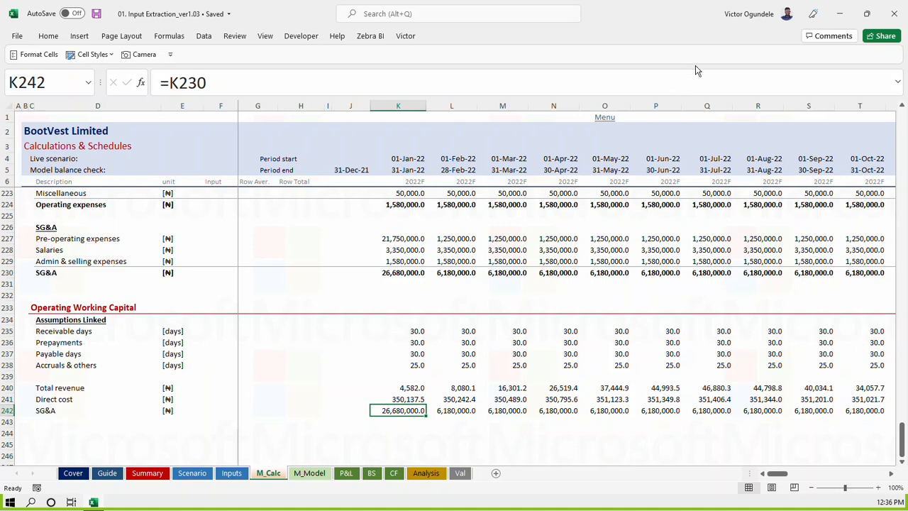
Add the heading Current assets in D244 below the SG&A row and make it bold and underlined
left_click(57, 424)
key("Down")
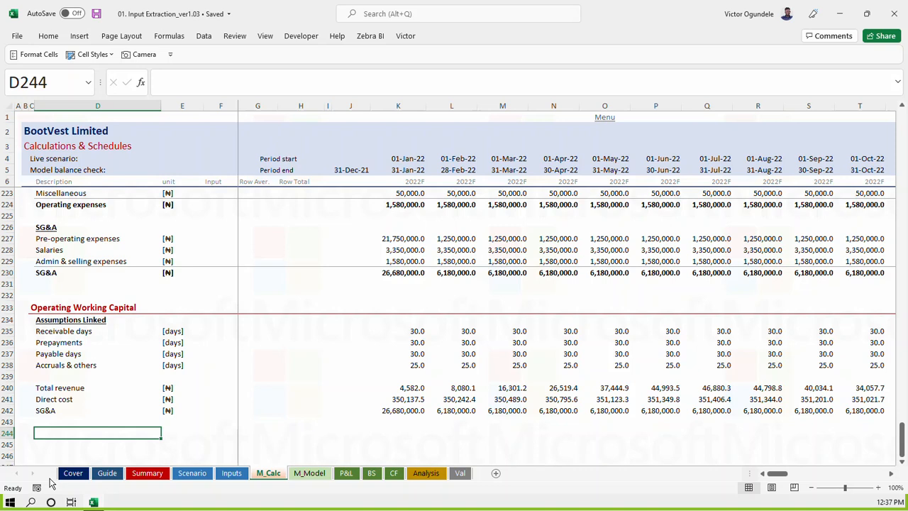
type("=")
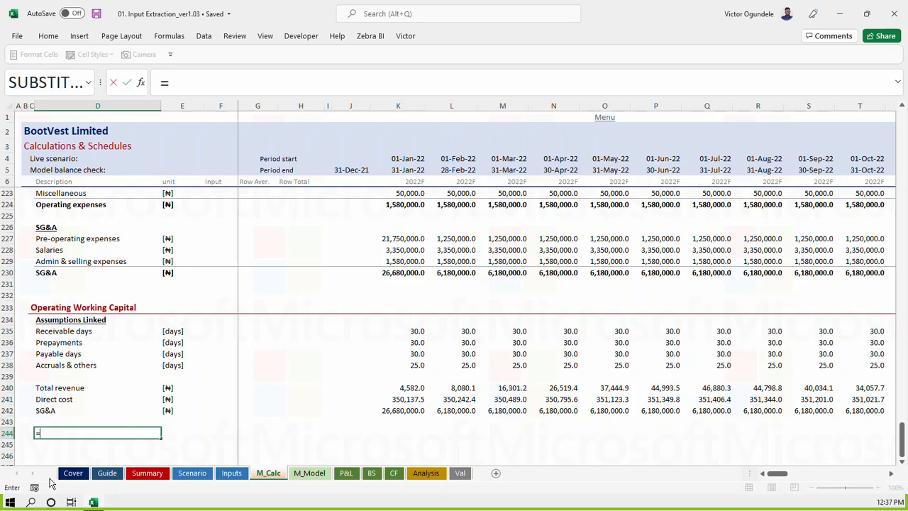
key("Escape")
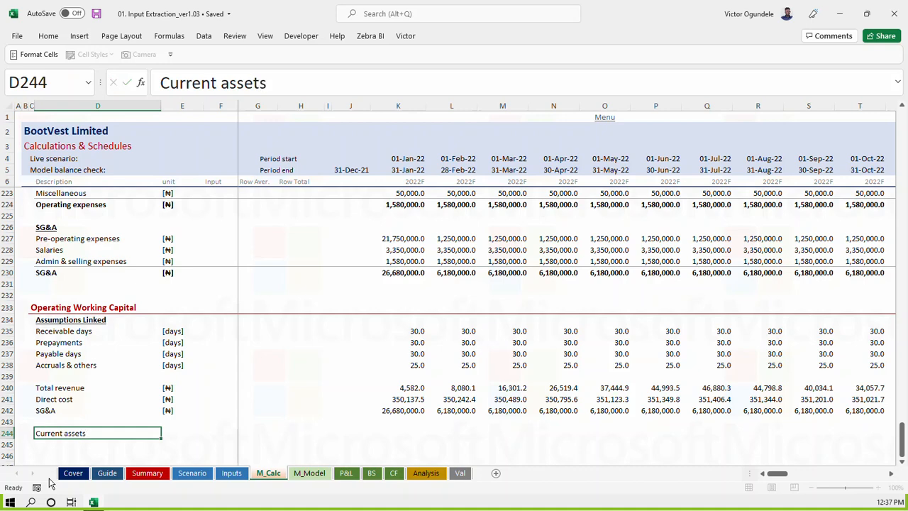
key("Return")
key("Up")
key("ctrl+b")
key("ctrl+u")
key("Down")
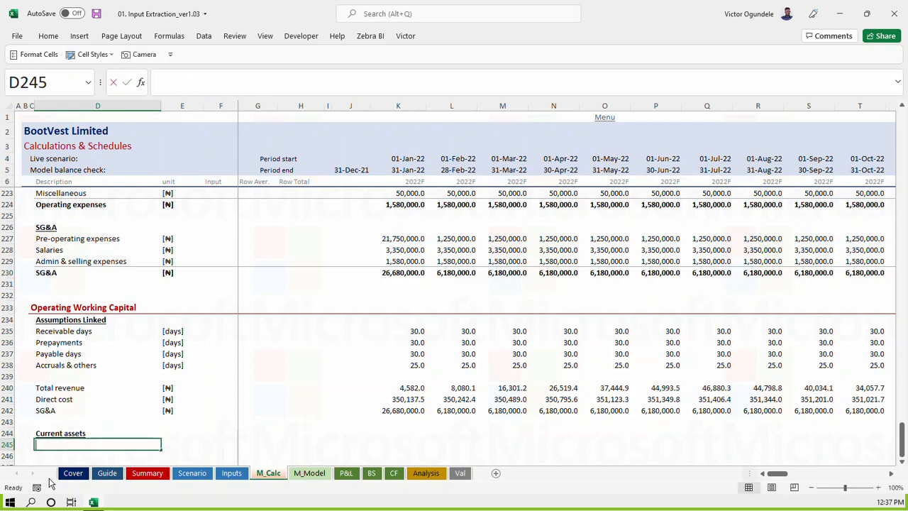
type("=")
key("Up")
key("Up")
key("Up")
key("Up")
key("Up")
key("Up")
key("Up")
key("Up")
key("Up")
key("Up")
key("Escape")
key("Down")
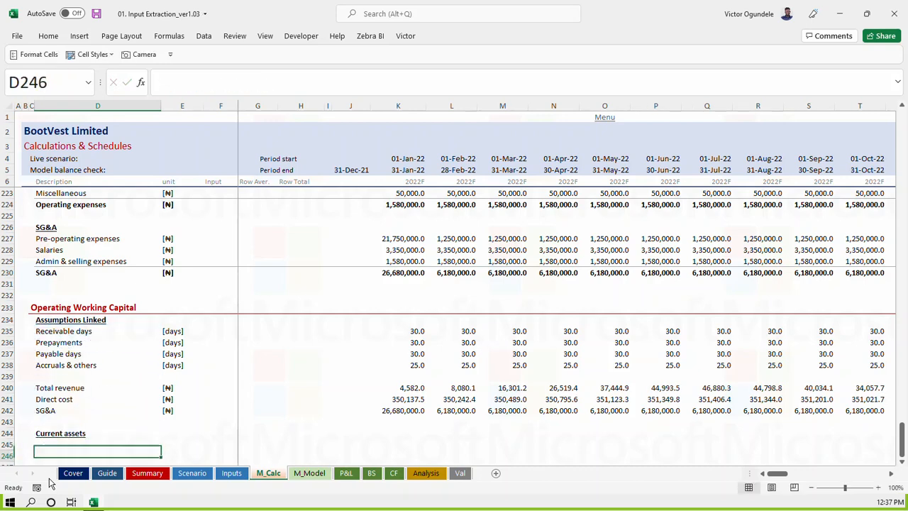
Insert two blank rows above the Total revenue row in the Operating Working Capital section
key("Down")
key("Down")
key("Up")
key("Up")
key("Up")
key("Up")
key("Up")
key("Up")
key("Up")
key("Up")
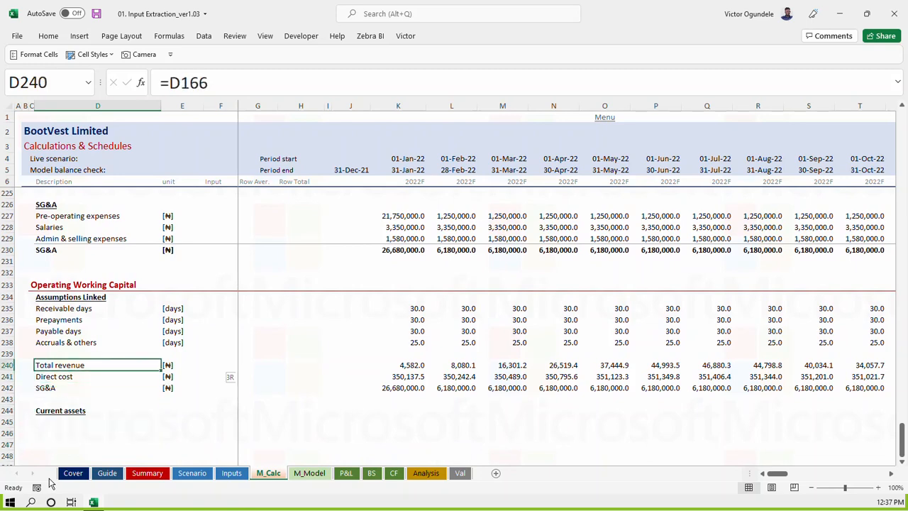
key("shift+space")
key("ctrl+shift+equal")
key("ctrl+shift+equal")
key("Up")
Link D239 to the Days in a period label in Inputs!D12 and copy the link into unit cell E239
type("=")
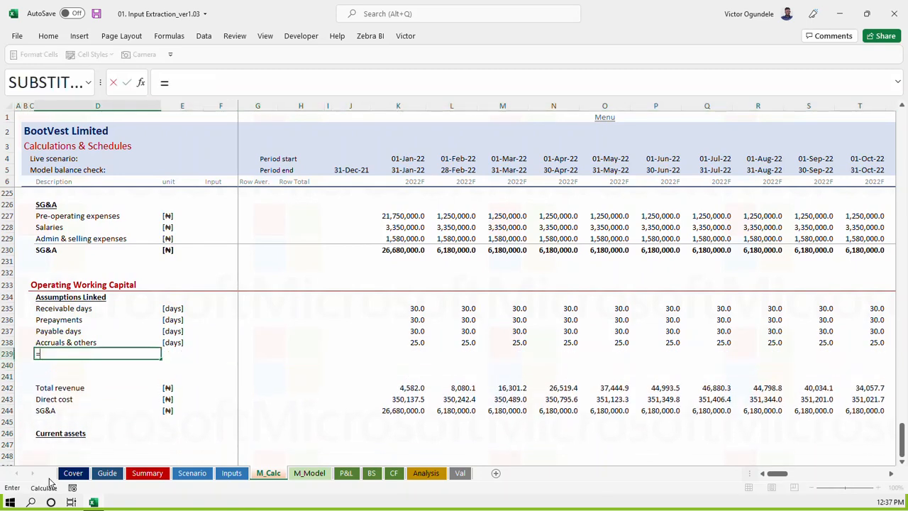
key("ctrl+Page_Up")
scroll(223, 336, "up", 20)
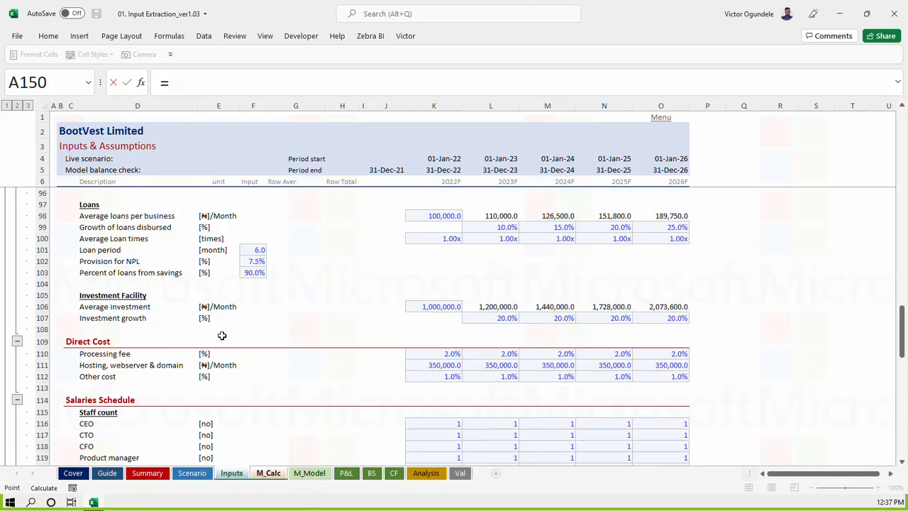
left_click(98, 255)
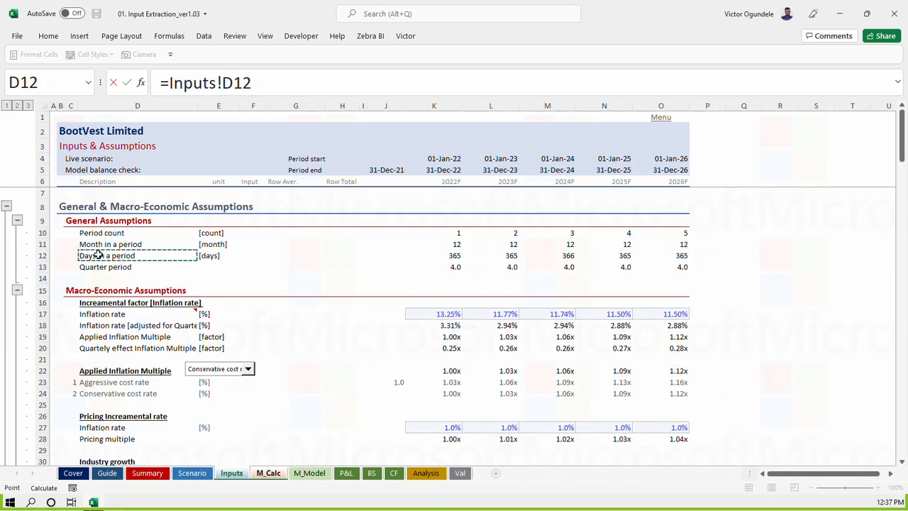
key("ctrl+Return")
key("ctrl+c")
key("Right")
key("ctrl+v")
Link the Days in a period input cell F239 to the 2022 value in Inputs!K12
key("Right")
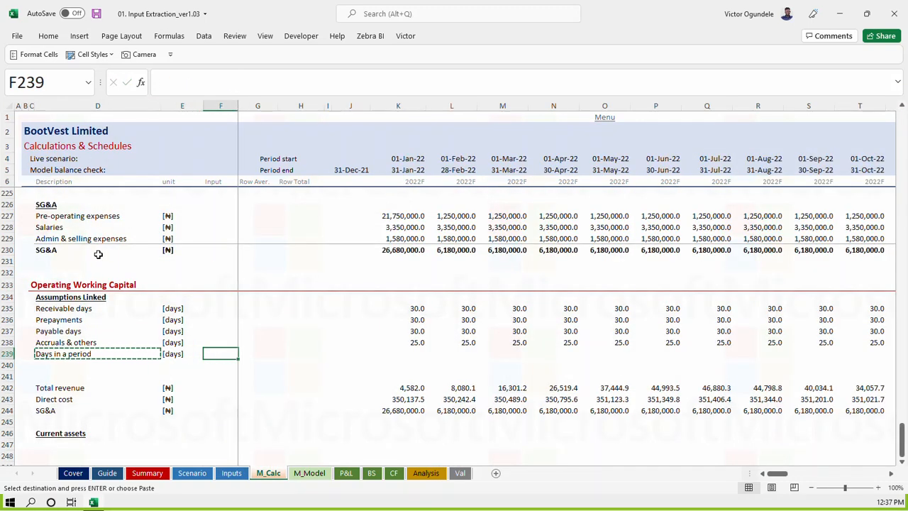
type("=")
key("ctrl+Page_Up")
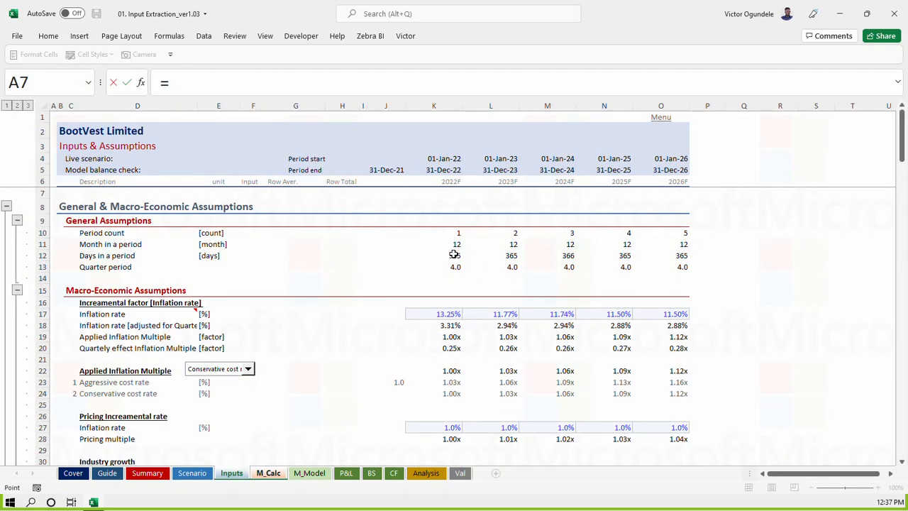
left_click(454, 254)
key("Return")
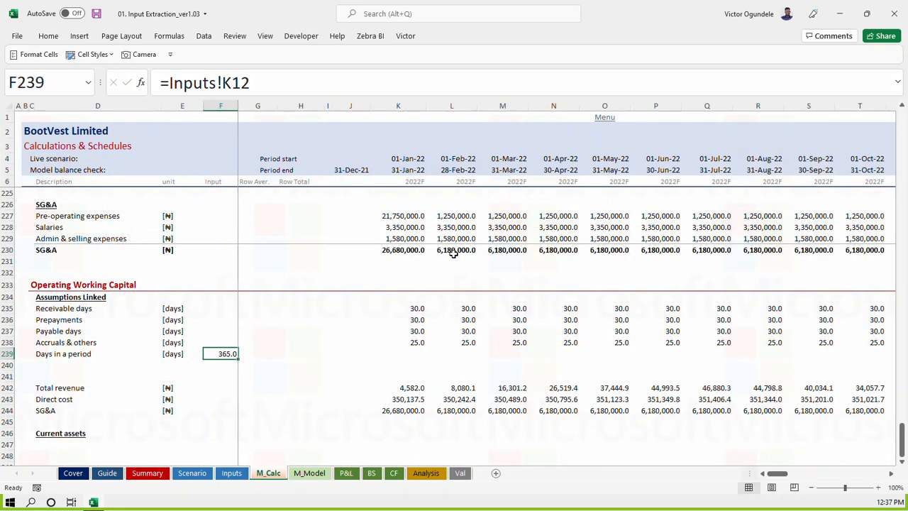
Apply the bordered cell style with red text to F239 and display its value without decimals
key("alt+2")
left_click(290, 163)
key("alt+h")
key("9")
key("ctrl+c")
left_click(294, 398)
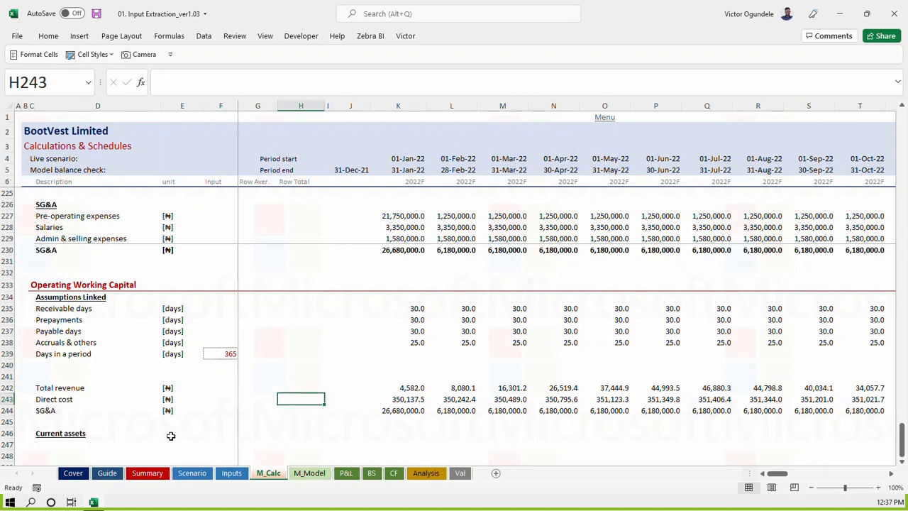
Link D247 under Current assets to the Receivable days label in D235 and fill the link down to D248 for Prepayments
left_click(54, 442)
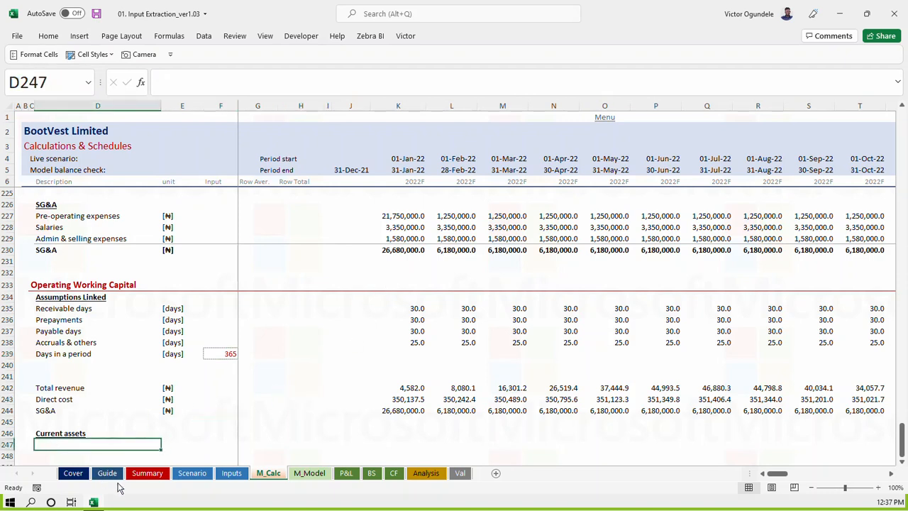
type("=")
key("Up")
key("Up")
key("Up")
key("Up")
key("Up")
key("Up")
key("Up")
key("Up")
key("Up")
key("Up")
key("Up")
key("Up")
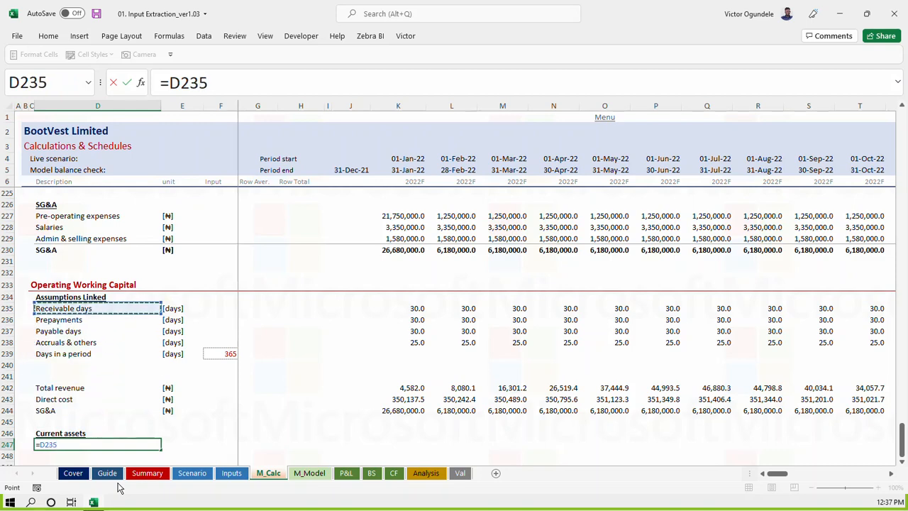
key("Return")
key("ctrl+d")
key("Return")
Copy the currency unit from SG&A in E244 to the Receivable days and Prepayments unit cells E247:E248
key("Up")
key("Up")
key("Up")
key("Right")
key("Up")
key("Up")
key("ctrl+c")
key("ctrl+Down")
key("ctrl+Up")
key("Up")
key("Up")
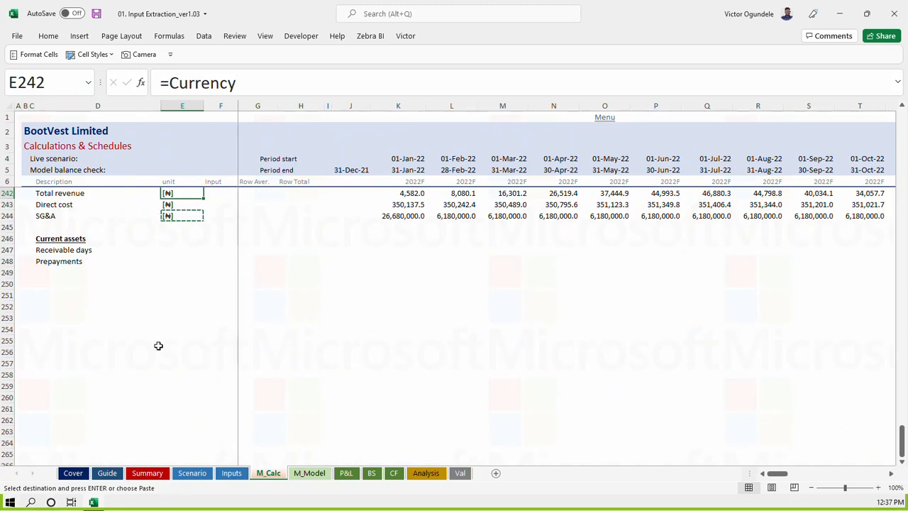
scroll(160, 310, "up", 1)
key("Down")
key("Down")
key("Down")
key("Down")
key("Down")
key("shift+Down")
key("ctrl+v")
Calculate January 2022 receivables under Current assets in K247 with the formula =K235/$F$239*K242
key("Right")
key("Right")
key("Right")
key("Right")
key("Escape")
key("Right")
key("Right")
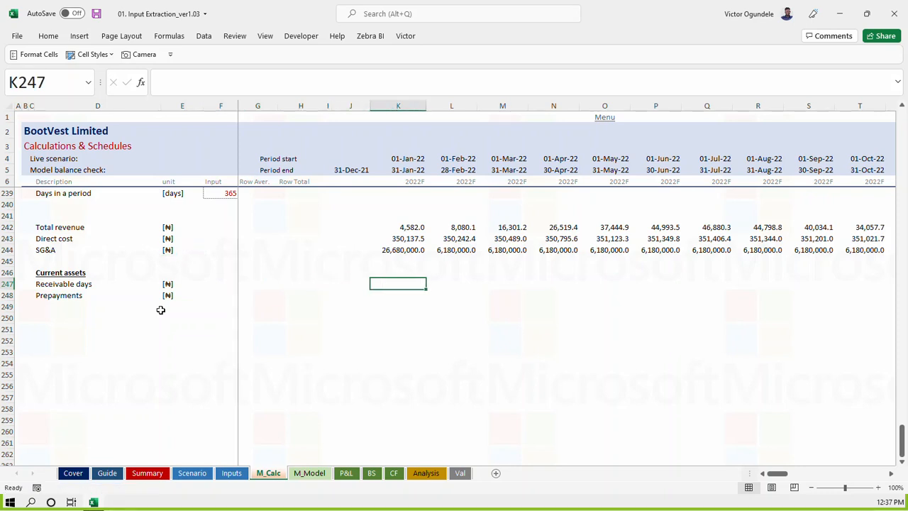
type("=")
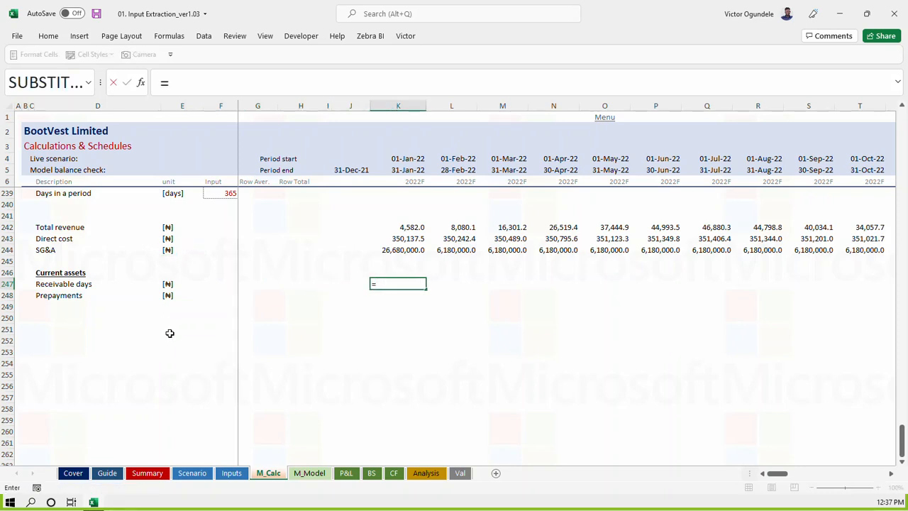
scroll(212, 342, "up", 2)
left_click(408, 221)
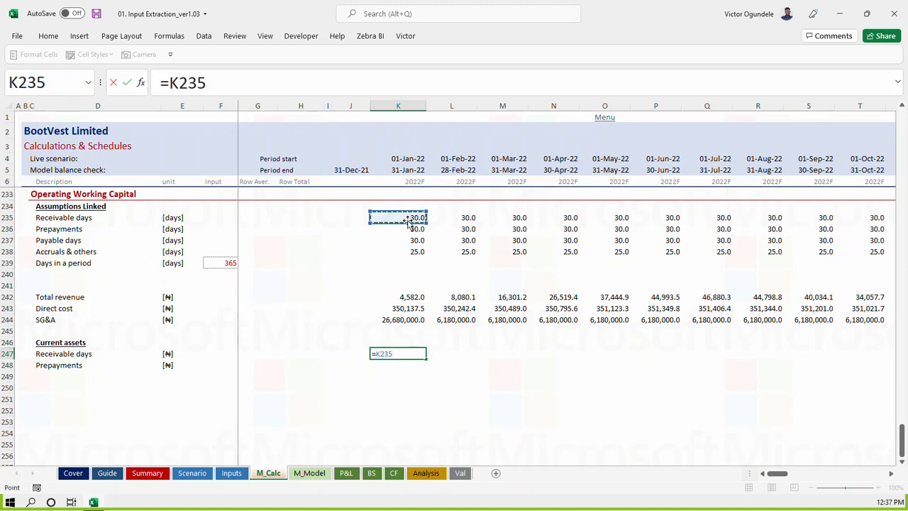
type("/")
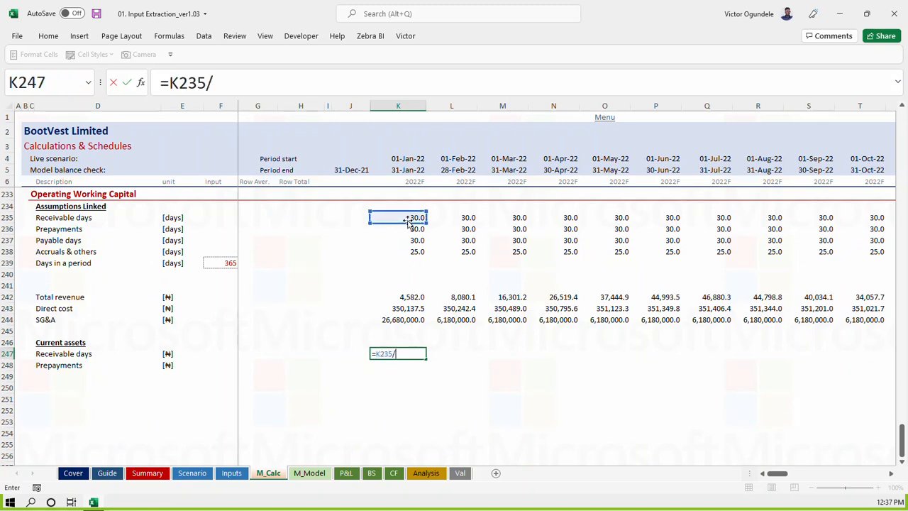
left_click(219, 263)
key("F4")
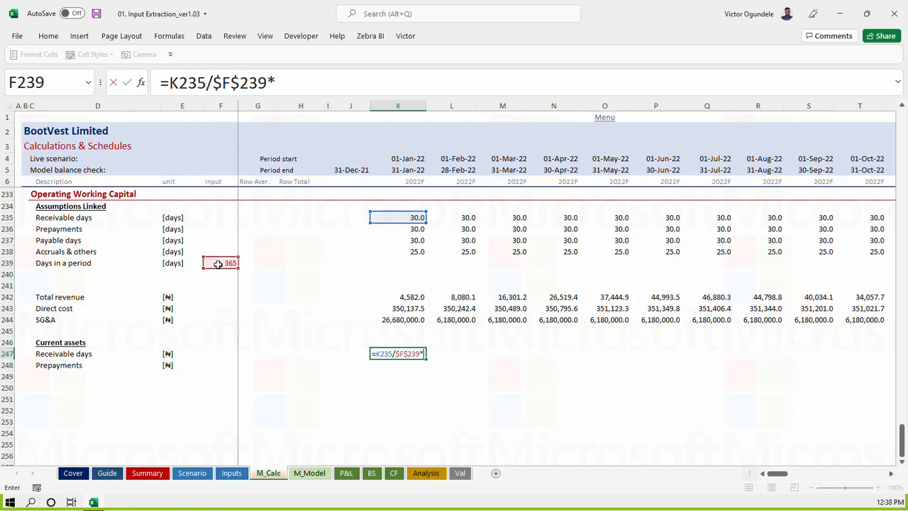
type("*")
key("Up")
key("Up")
key("Up")
key("Up")
key("Up")
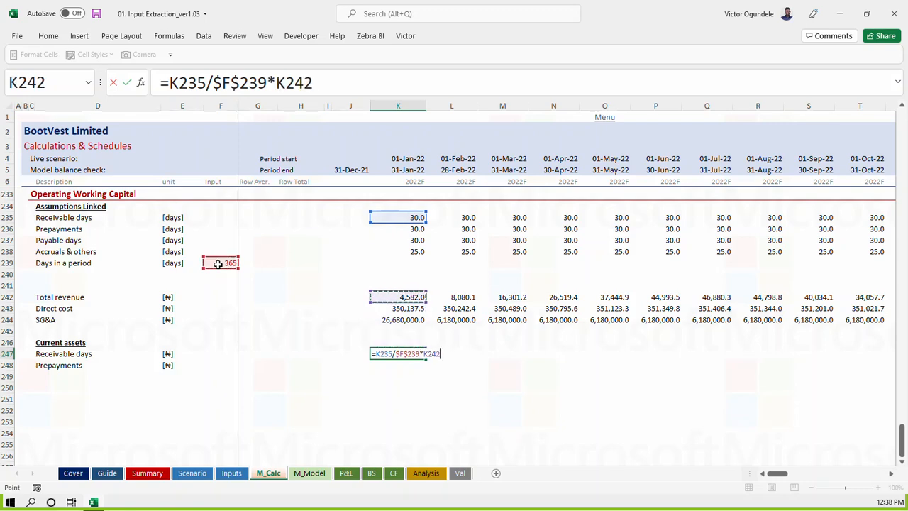
key("ctrl+Return")
Fill the Receivable days formula from K247 across all periods to December 2026
key("ctrl+shift+Right")
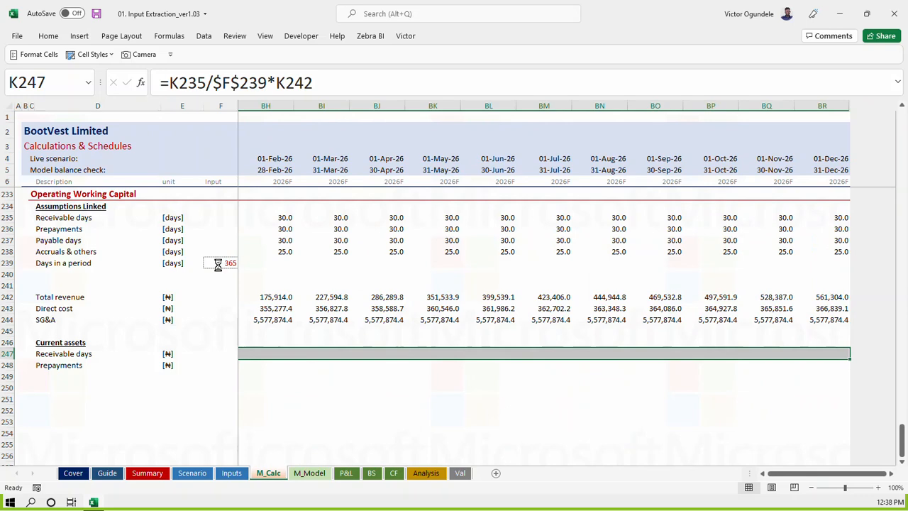
key("ctrl+r")
key("Left")
key("Left")
key("Right")
key("Right")
key("Right")
key("Left")
key("Left")
key("Left")
Fill the receivables formula down to Prepayments in K248 and change it to use SG&A, =K236/$F$239*K244
key("Down")
key("Right")
key("Right")
key("Right")
key("Left")
key("ctrl+d")
key("F2")
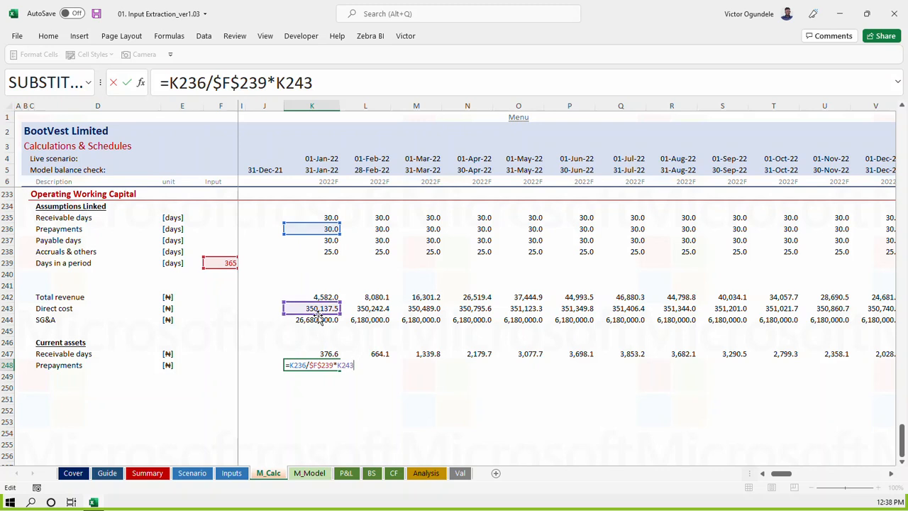
key("F2")
key("Down")
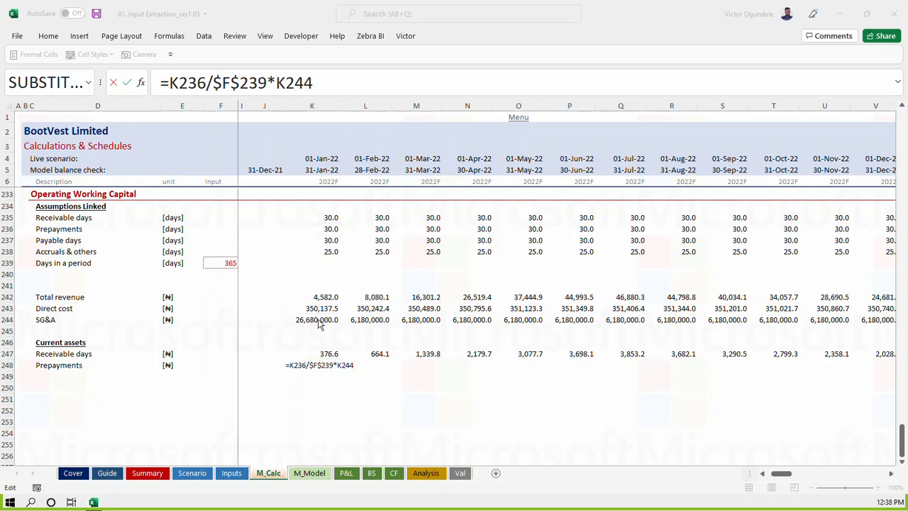
key("ctrl+Return")
Fill the Prepayments formula from K248 across all periods to December 2026
key("ctrl+shift+Right")
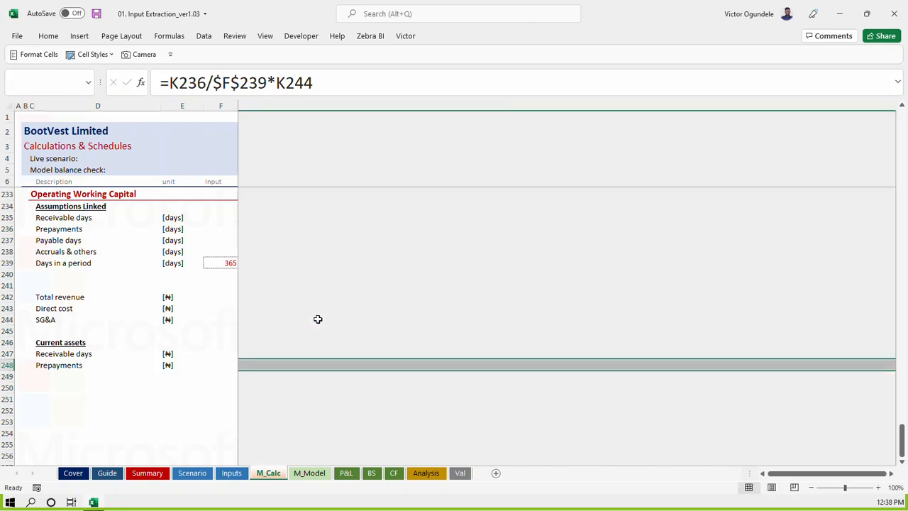
key("ctrl+r")
key("Home")
key("ctrl+Right")
key("Right")
key("Right")
key("Left")
key("Left")
key("Left")
key("Left")
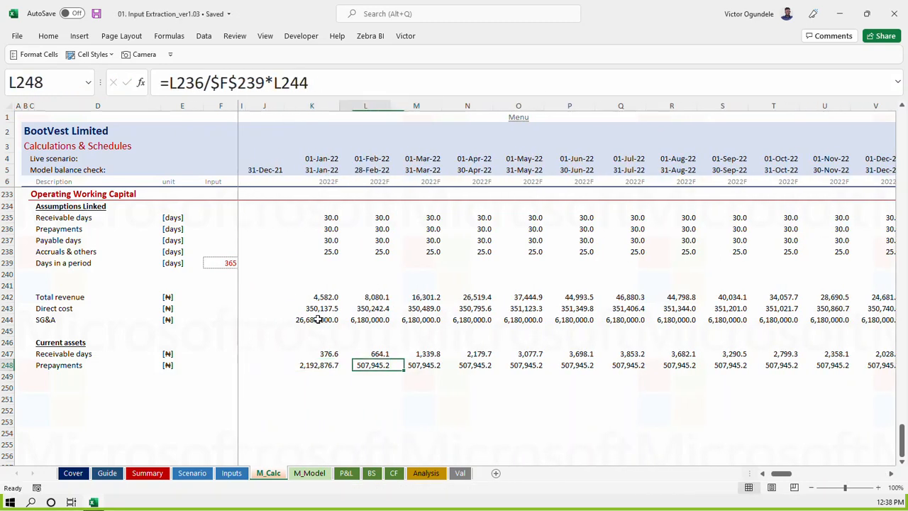
Add the bold label "Total current assets" in D249 below Prepayments
key("Left")
key("Left")
key("Left")
key("Left")
key("Left")
key("Left")
key("Down")
key("Right")
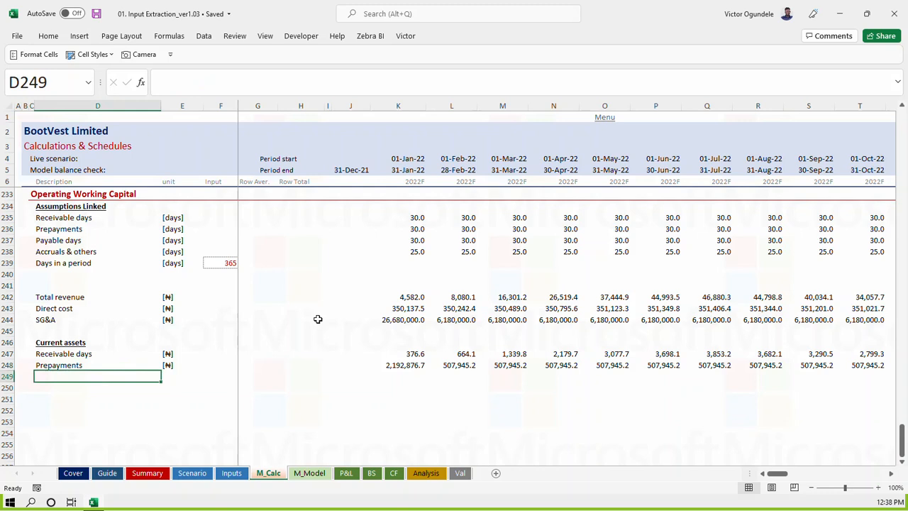
type("Total current assets")
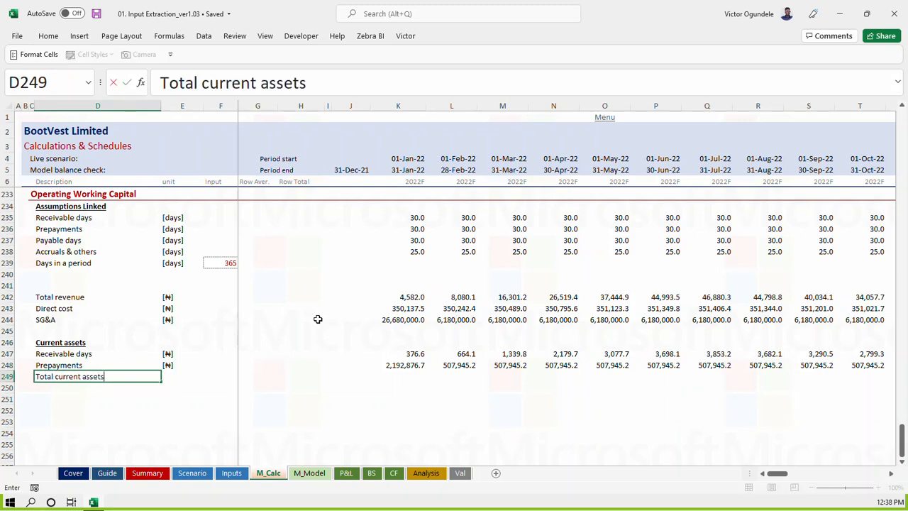
key("ctrl+Return")
key("ctrl+b")
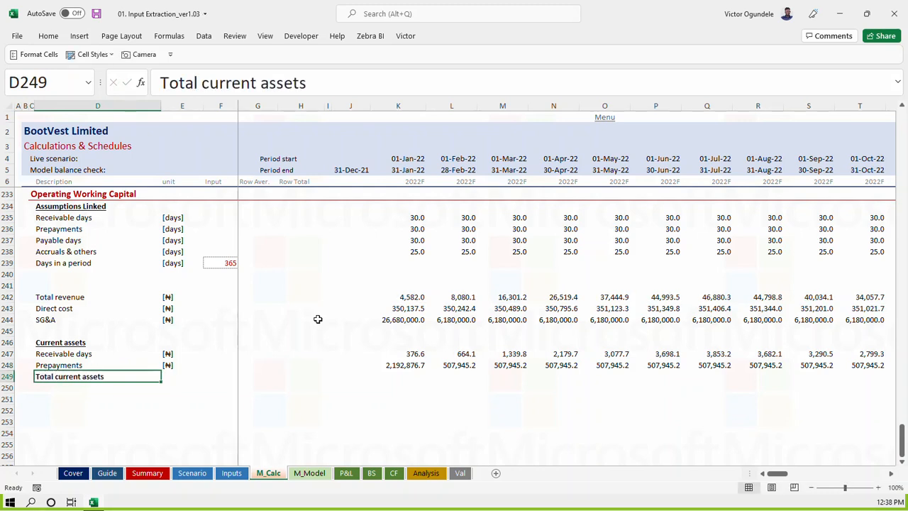
Enter the currency unit =Currency in E249 for Total current assets
key("Right")
key("Right")
key("Right")
key("Left")
key("Left")
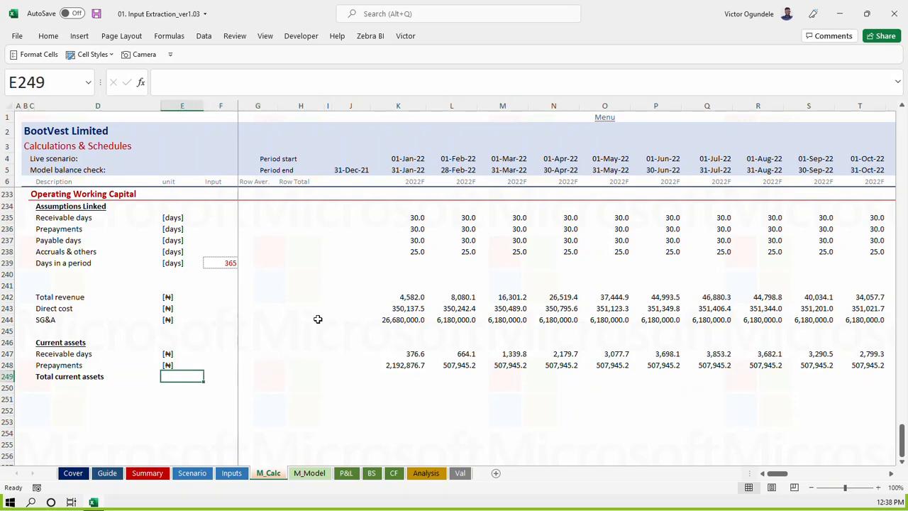
key("ctrl+Right")
key("ctrl+Left")
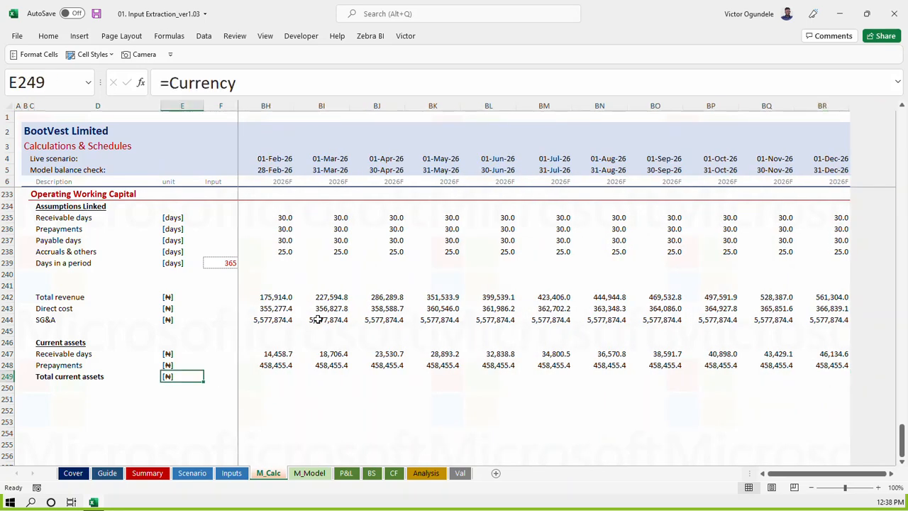
Sum Receivable days and Prepayments in K249, fill the total across to December 2026 and save the workbook
key("Right")
key("Right")
key("Right")
key("Right")
key("Right")
key("Right")
key("alt+=")
key("ctrl+Return")
key("ctrl+shift+Right")
key("ctrl+r")
key("ctrl+s")
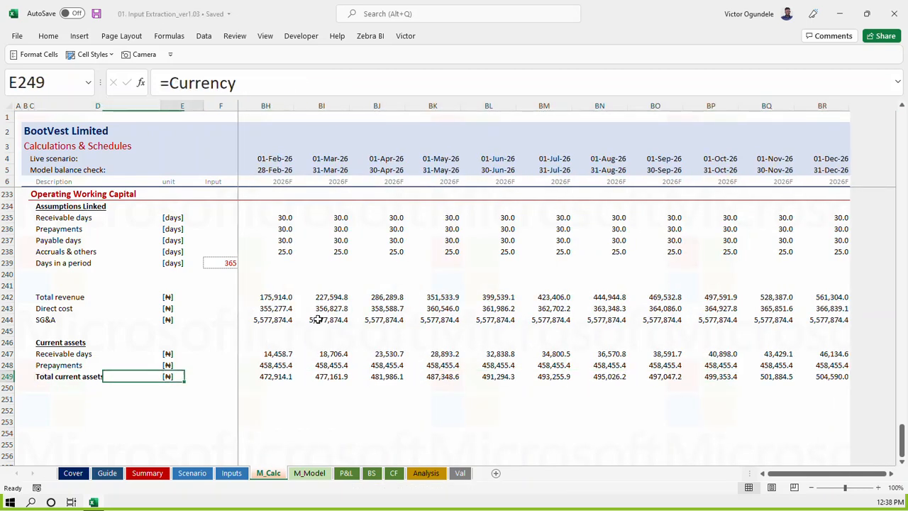
Make the Total current assets values across row 249 bold
key("ctrl+Left")
key("ctrl+Left")
key("Right")
key("Right")
key("Right")
key("Right")
key("Right")
key("Left")
key("Left")
key("Left")
key("Left")
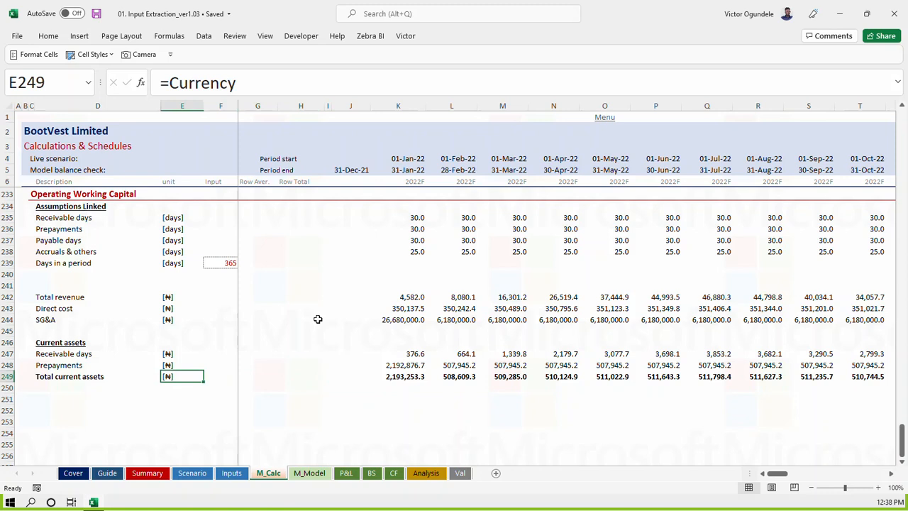
Add the heading "Current liabilities" in D250, formatted bold and underlined
key("Left")
key("Down")
key("Down")
key("Up")
type("Cu")
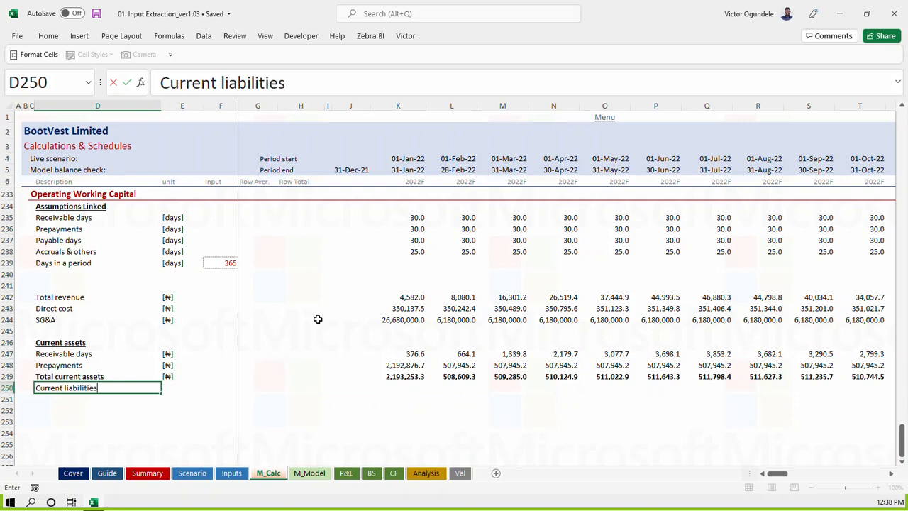
key("ctrl+Return")
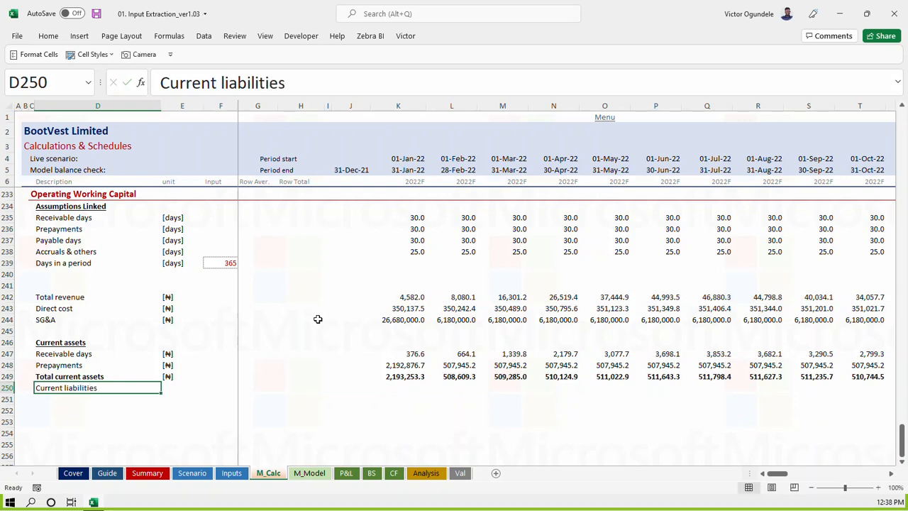
key("ctrl+b")
key("ctrl+u")
Link D251 to the Payable days label in D237 and fill the link down to D252 for Accruals & others
key("Down")
type("=")
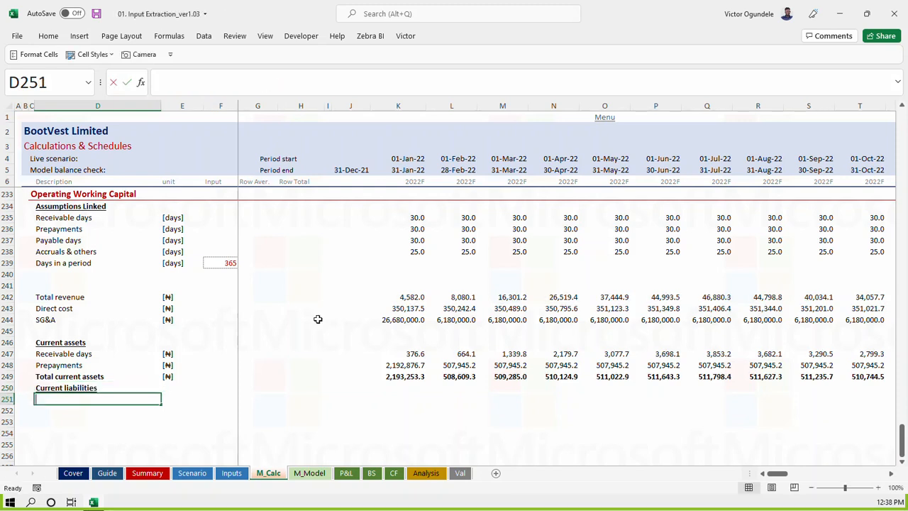
key("Up")
key("Up")
key("Up")
key("Up")
key("Up")
key("Up")
key("Up")
key("Up")
key("Up")
key("Up")
key("Up")
key("Up")
key("Up")
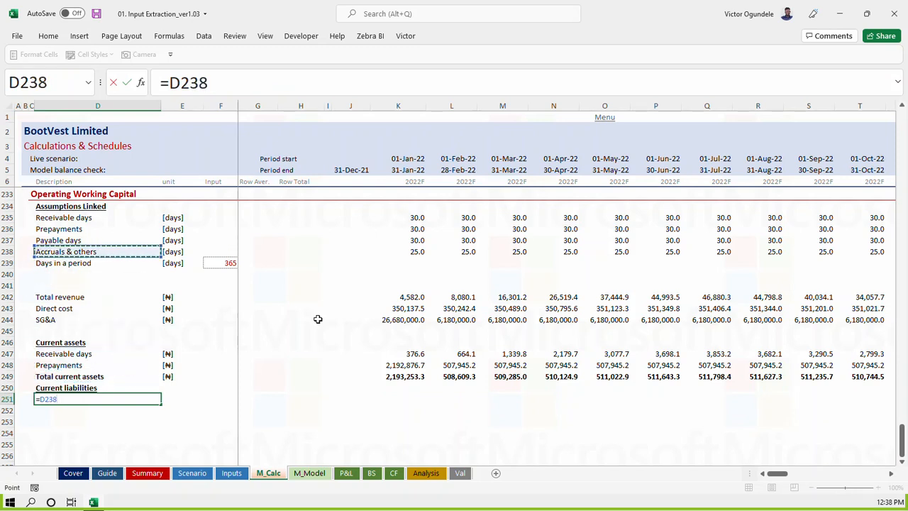
key("Return")
key("ctrl+d")
key("Down")
key("ctrl+d")
key("Down")
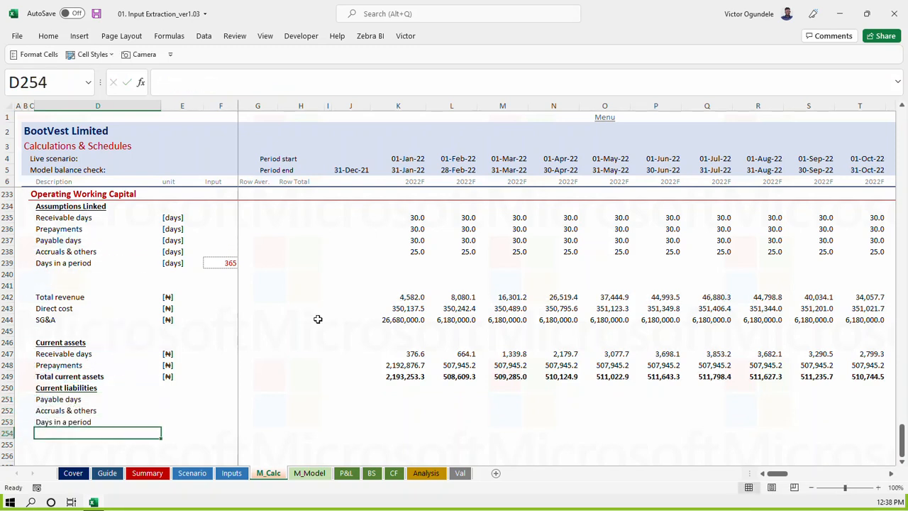
key("Up")
key("Up")
key("Down")
key("Delete")
key("Up")
key("Up")
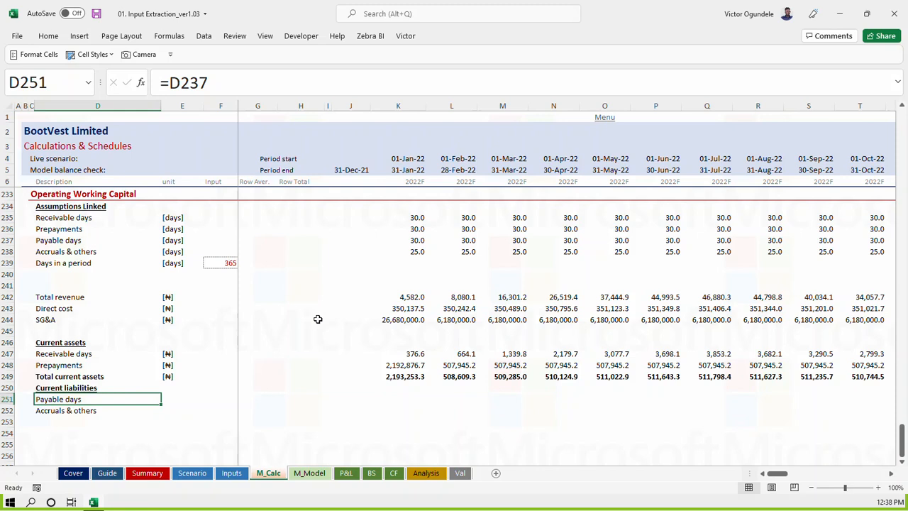
Copy the [₦] unit from E249 into E251:E252 for the two Current liabilities rows
key("Up")
key("Right")
key("Up")
key("ctrl+c")
key("Down")
key("Down")
key("Down")
key("shift+Up")
key("ctrl+v")
Calculate the January 2022 Payable days liability in K251 with the formula =K237/$F$239*K243
key("Right")
key("Right")
key("Right")
key("Right")
key("Right")
key("Right")
type("=")
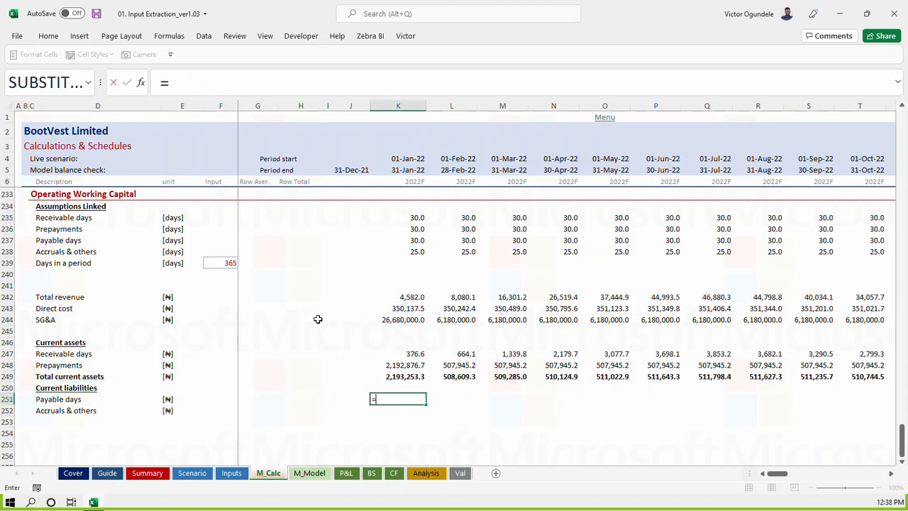
left_click(415, 241)
type("/")
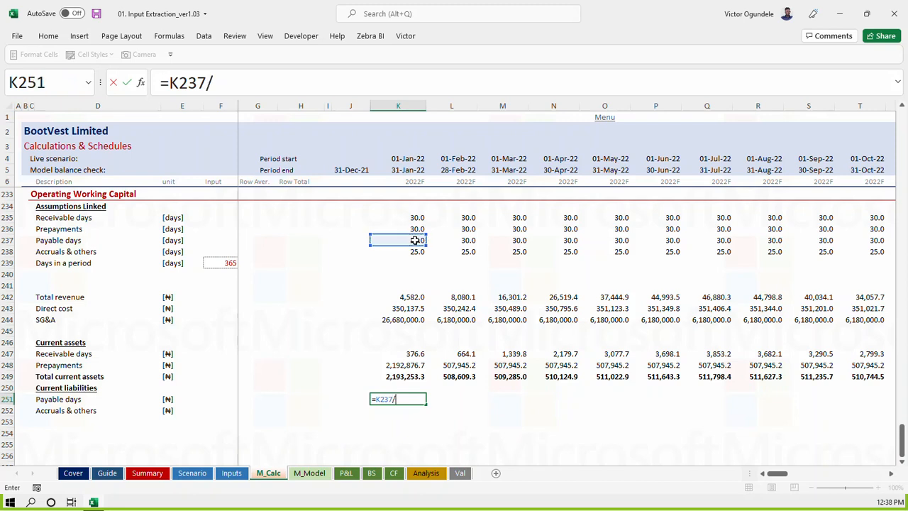
left_click(224, 263)
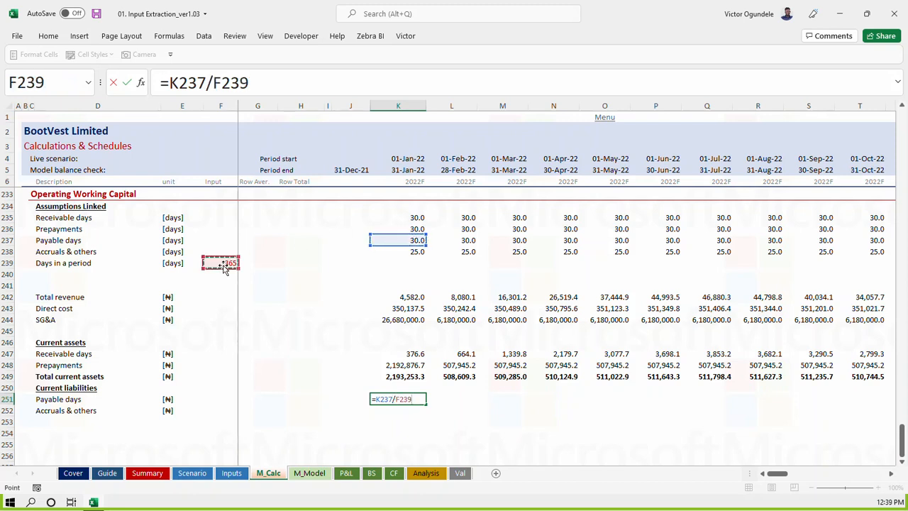
key("F4")
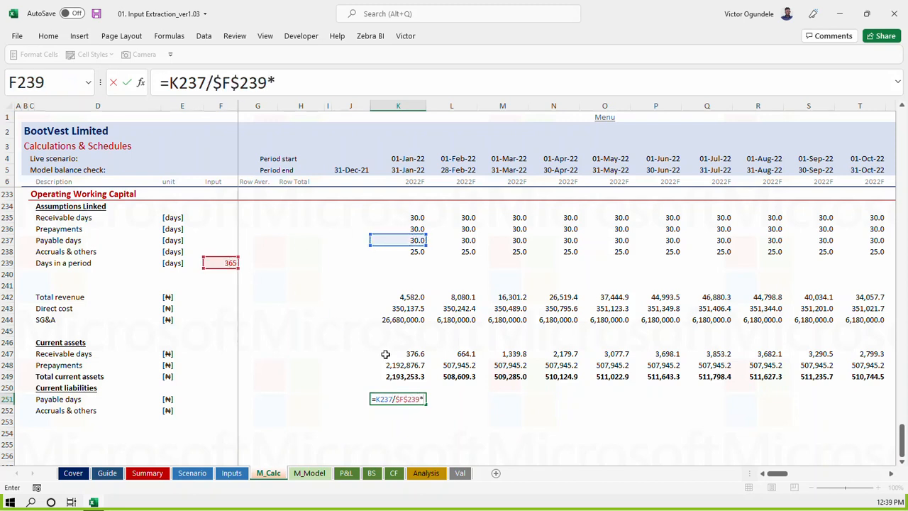
type("*")
left_click(406, 308)
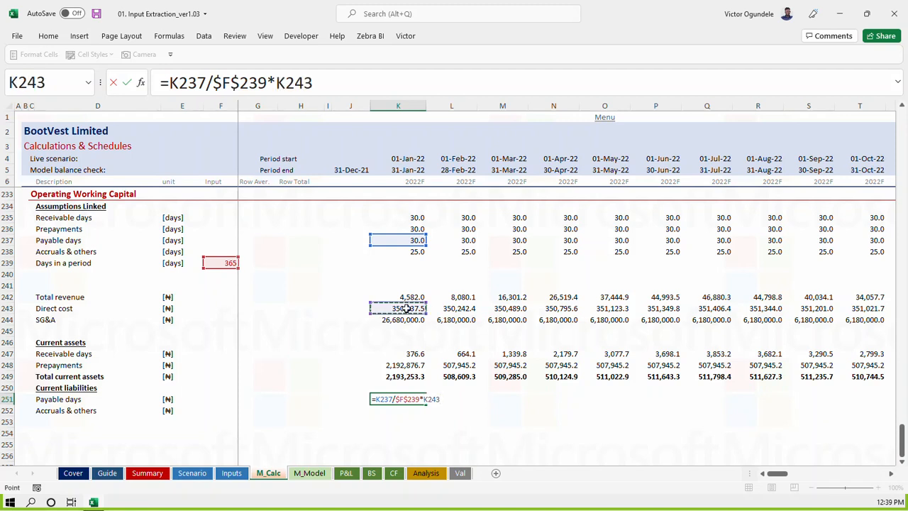
key("ctrl+Return")
Fill the K251 formula down to K252 for Accruals & others and check its cell references
key("Down")
key("ctrl+d")
key("F2")
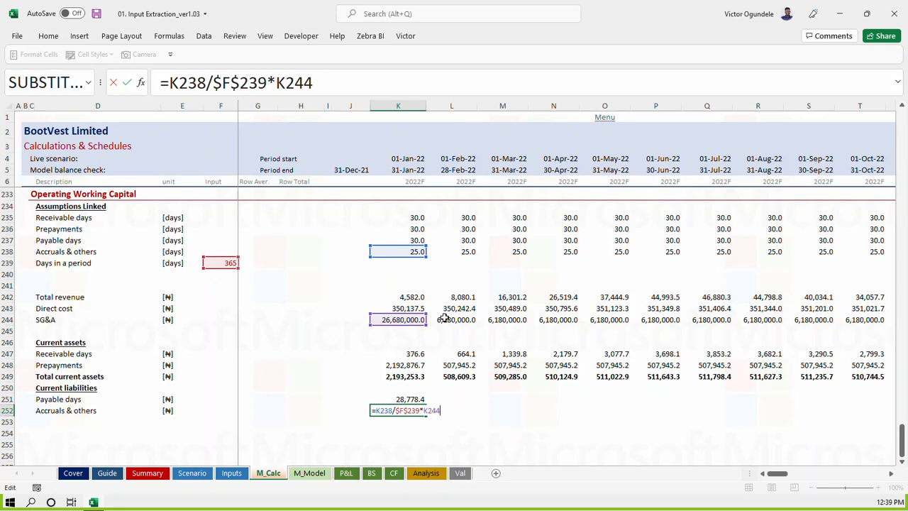
key("Escape")
Fill the Payable days and Accruals & others formulas in K251:K252 across to December 2026
key("Up")
key("shift+Down")
key("ctrl+shift+Right")
key("ctrl+Left")
key("Right")
key("Right")
key("Right")
key("Right")
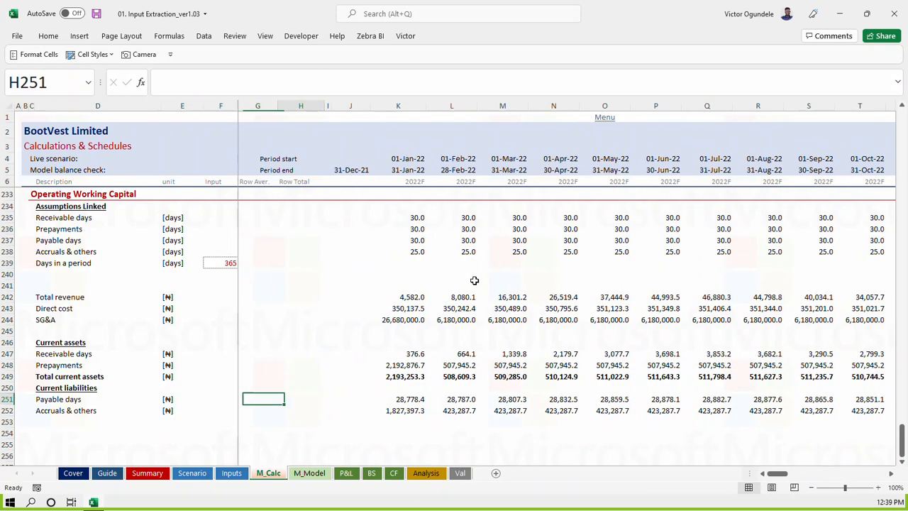
scroll(474, 280, "up", 8)
scroll(474, 280, "down", 4)
scroll(473, 280, "down", 4)
Copy the Total current assets sum from K249 into K253 to total the Current liabilities rows
key("Right")
key("Right")
key("Up")
key("Up")
key("ctrl+c")
key("Down")
key("Down")
key("Down")
key("Down")
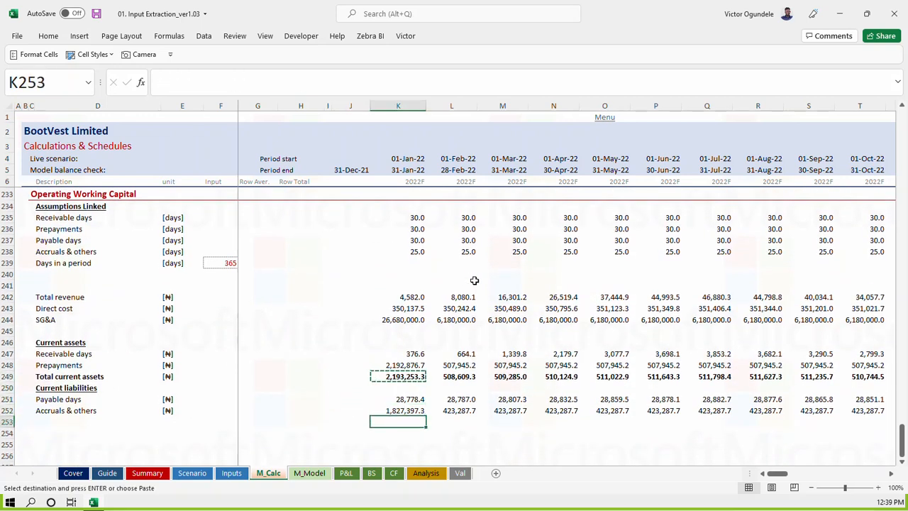
Label D253 as "Total current liabilities"
key("Left")
key("Left")
key("Left")
key("Left")
key("Left")
key("Left")
key("Left")
key("Left")
key("Left")
key("Right")
key("Right")
type("Total current assets")
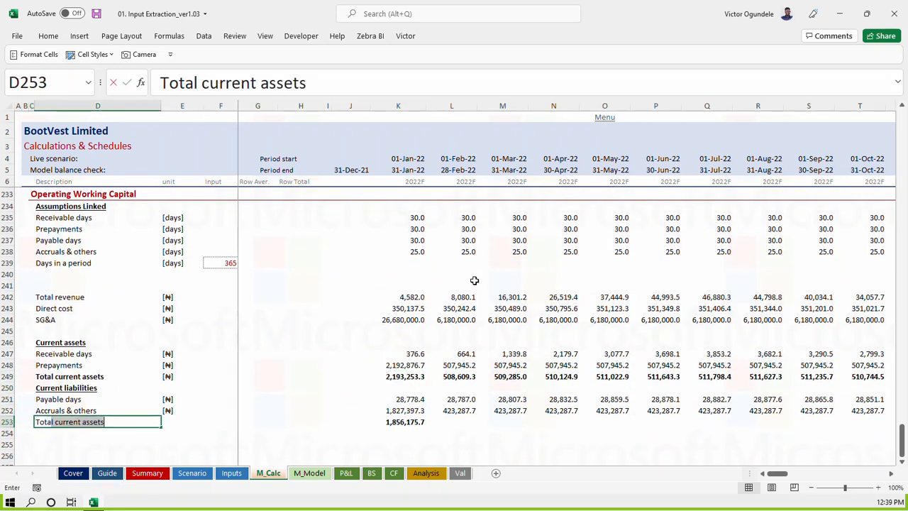
type("l")
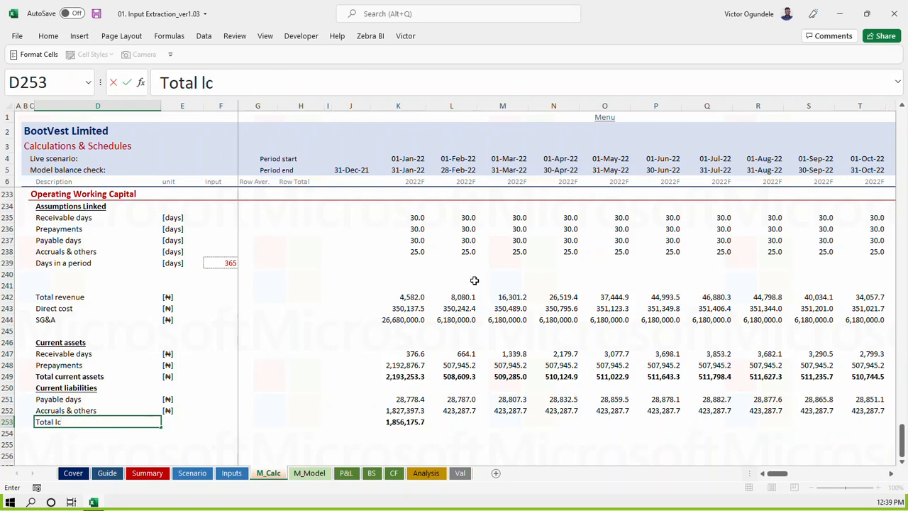
key("BackSpace")
key("BackSpace")
type("current liabilitis")
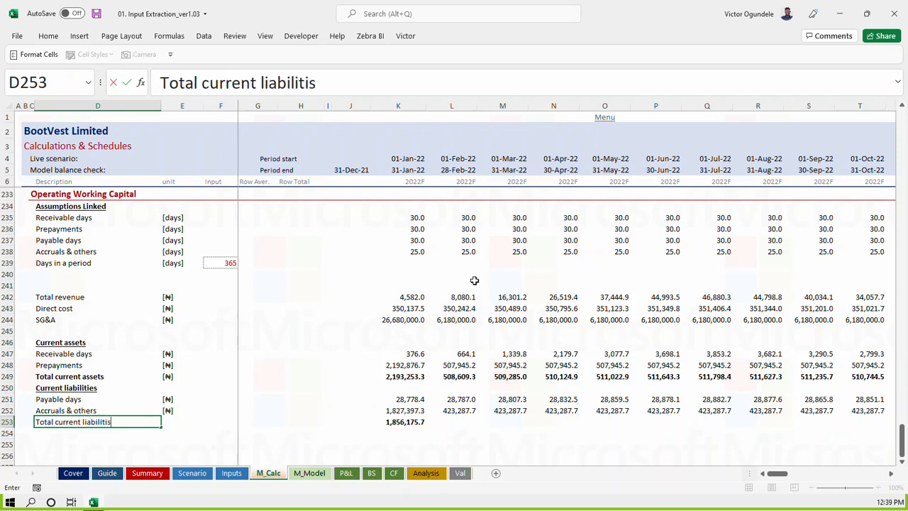
Fill the [₦] unit down to E253, save the workbook and make the Total current liabilities label bold
key("Right")
key("ctrl+d")
key("ctrl+s")
key("Left")
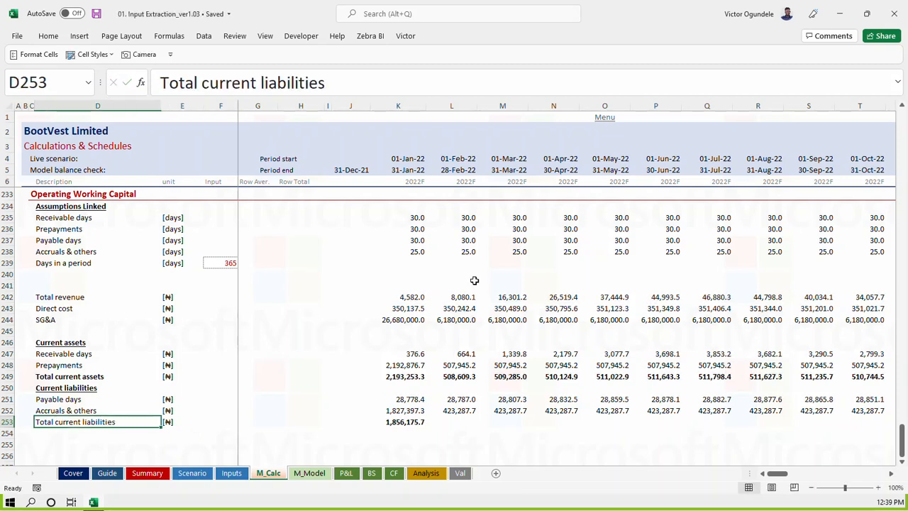
Fill the Total current liabilities sum from K253 across to December 2026 and save the workbook
key("Right")
key("ctrl+Right")
key("ctrl+shift+Right")
key("ctrl+r")
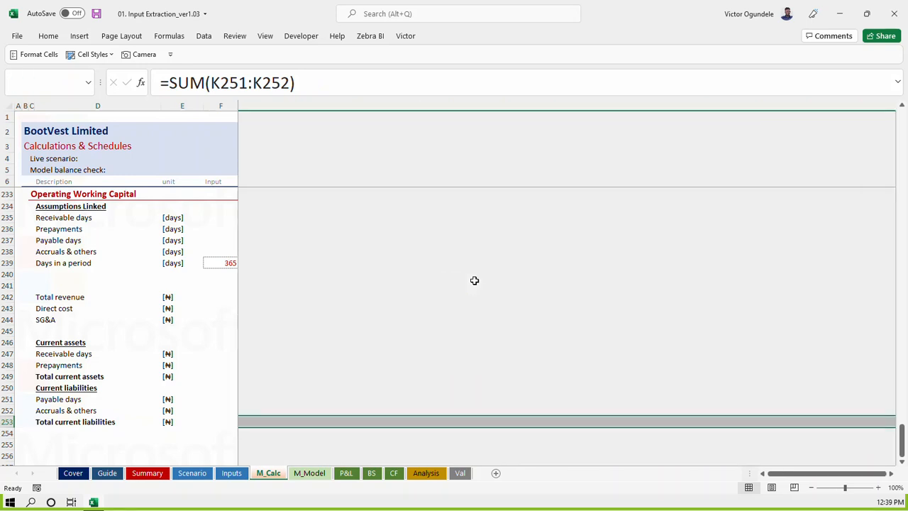
key("ctrl+s")
key("Right")
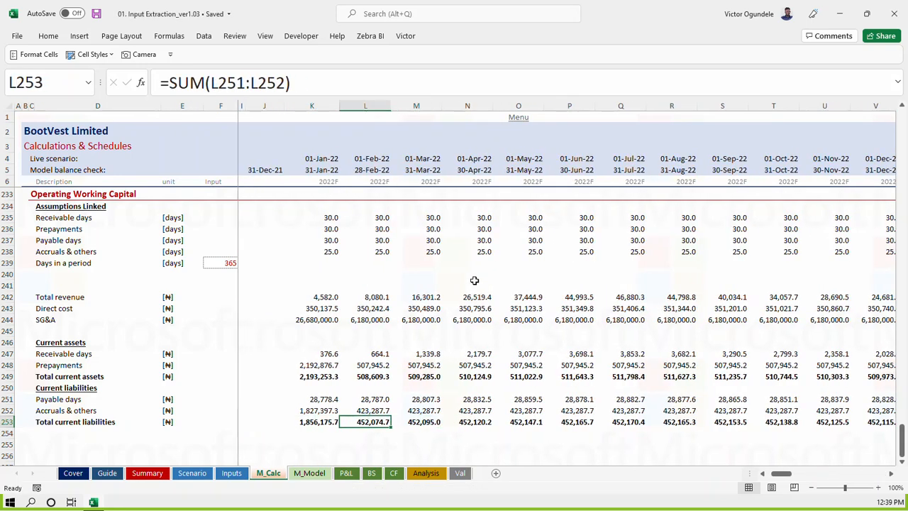
Label D254 as "Operating working capital" below Total current liabilities
key("Left")
key("Left")
key("Left")
key("Left")
key("Left")
key("Left")
key("Left")
key("Left")
key("Left")
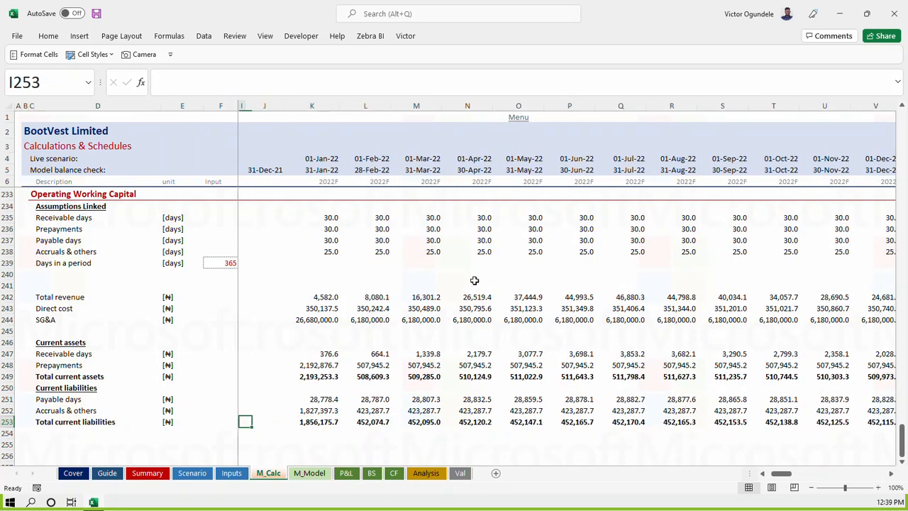
key("Down")
key("Right")
type("Op")
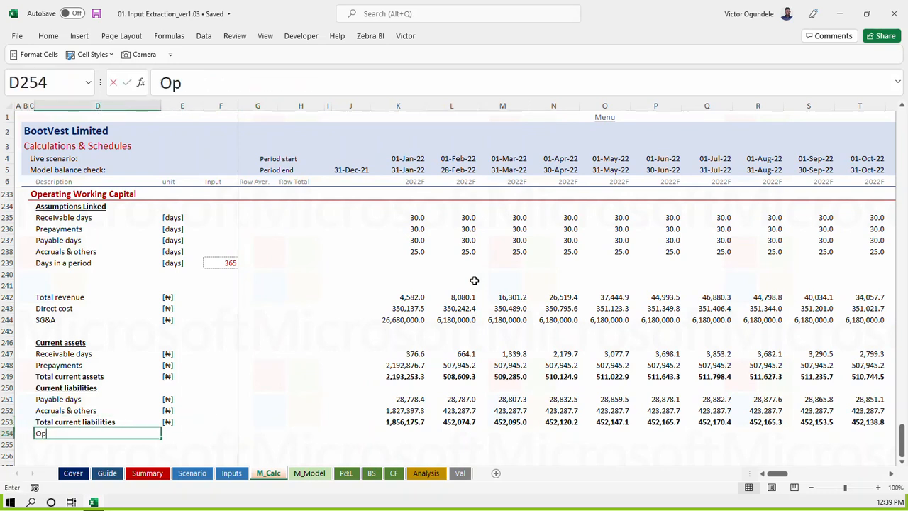
type("erating workin")
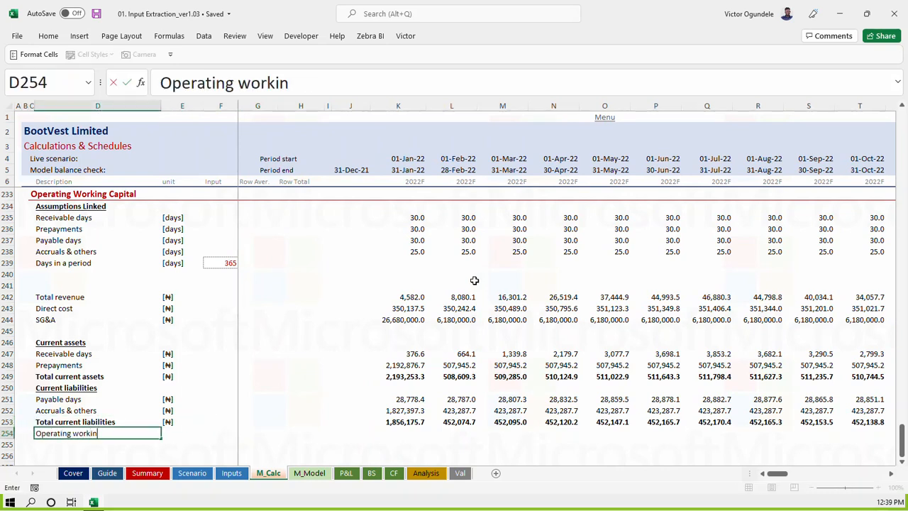
type("g capital")
key("Right")
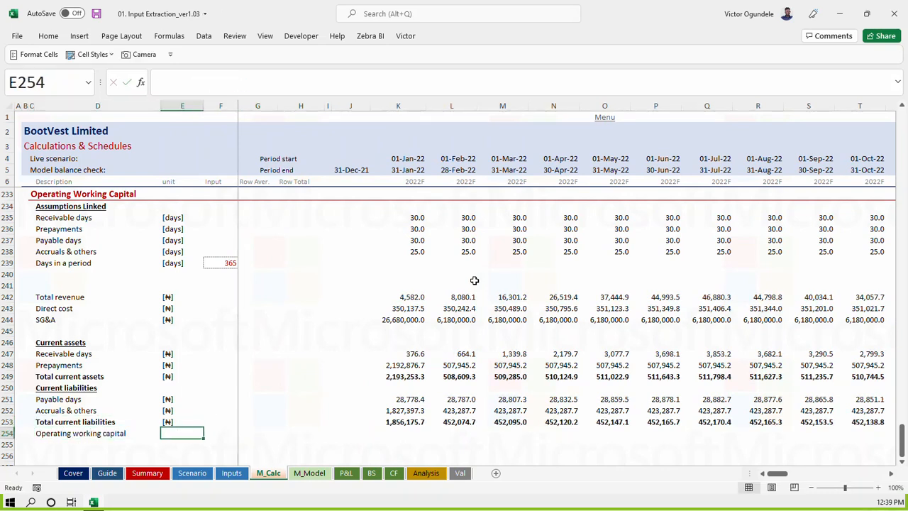
Fill the [₦] unit down to E254 for Operating working capital and save the workbook
key("ctrl+d")
key("Right")
key("ctrl+s")
Calculate Operating working capital in K254 as total current assets less total current liabilities, using =K249-K253
key("Right")
key("Right")
key("Right")
key("Right")
key("Right")
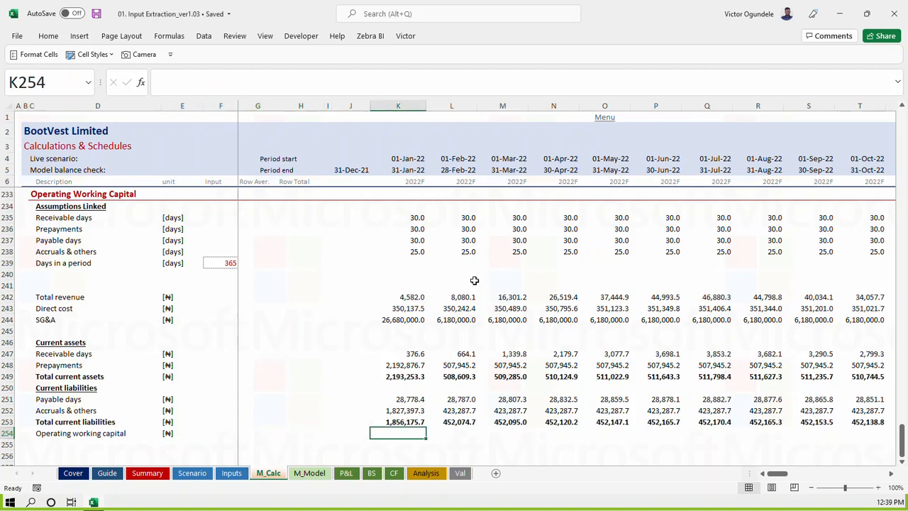
type("=")
key("Page_Down")
key("Page_Down")
key("Page_Down")
key("Page_Up")
key("Page_Up")
key("Page_Up")
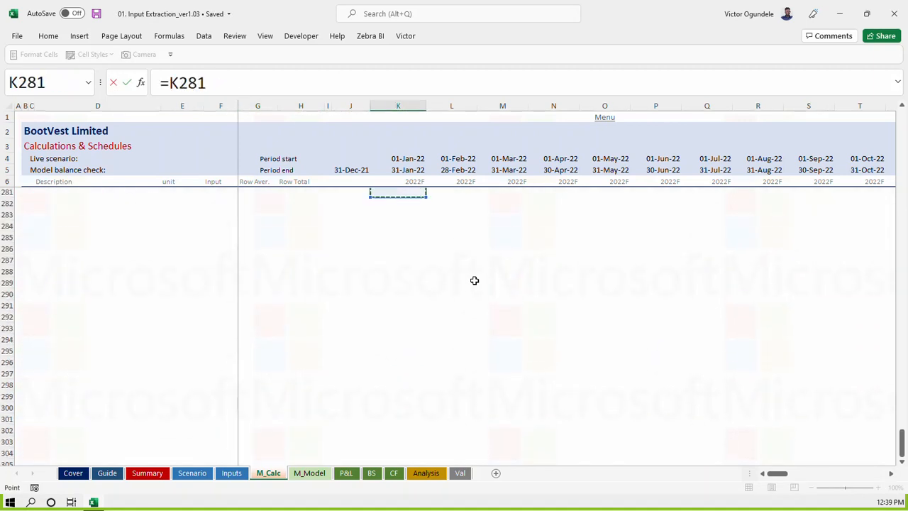
key("Up")
key("Up")
key("Up")
key("Up")
key("Up")
key("Up")
key("Up")
key("Up")
key("Up")
key("Up")
key("Up")
key("Up")
key("Up")
key("Up")
key("Up")
key("Up")
key("Up")
key("Up")
key("Up")
key("Up")
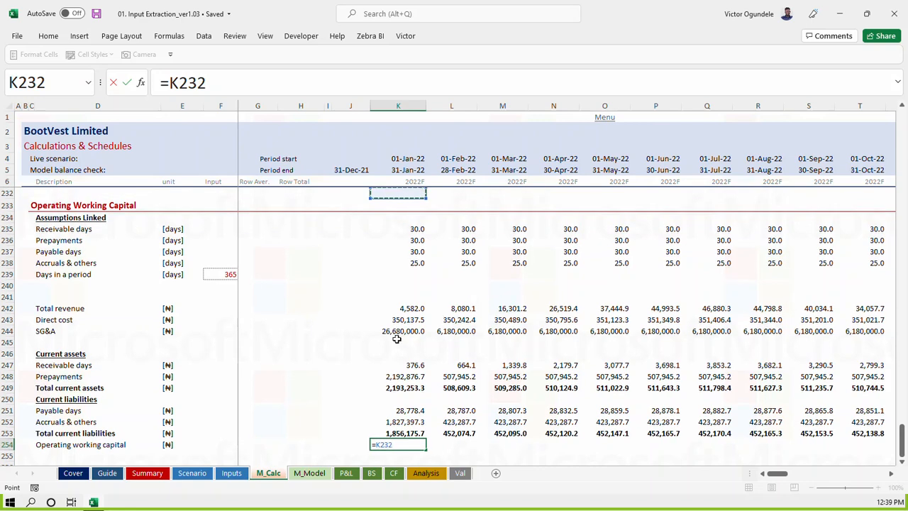
left_click(395, 386)
key("Down")
key("Down")
key("Down")
key("Down")
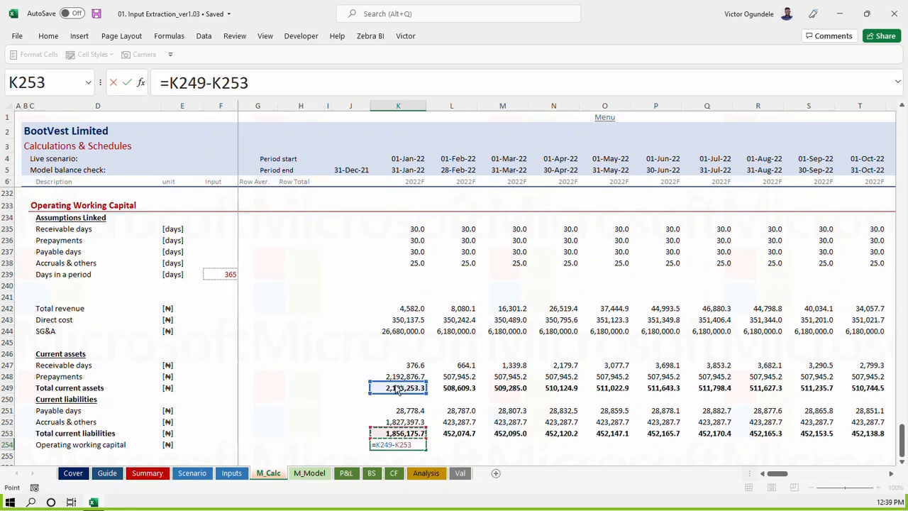
key("ctrl+Return")
Apply the SubTotal cell style to the Operating working capital row from D254 to K254
key("ctrl+Left")
key("ctrl+Left")
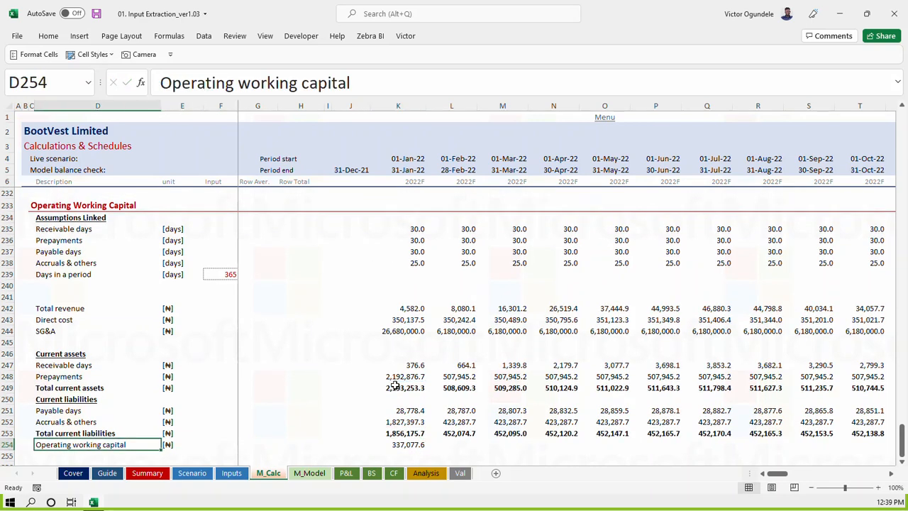
key("ctrl+shift+Right")
key("ctrl+shift+Right")
key("alt+2")
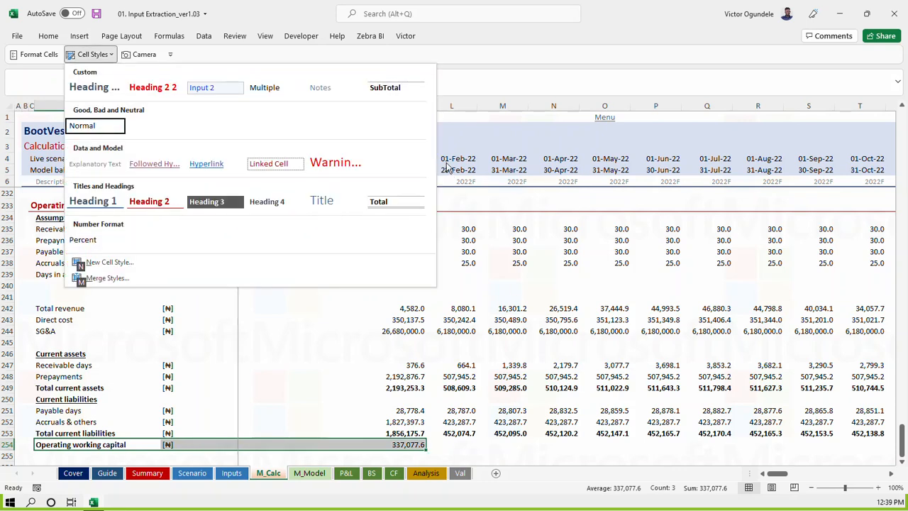
left_click(399, 90)
Fill the Operating working capital formula from K254 across to December 2026 and save the workbook
key("Right")
key("ctrl+Right")
key("ctrl+shift+Right")
key("ctrl+r")
key("ctrl+s")
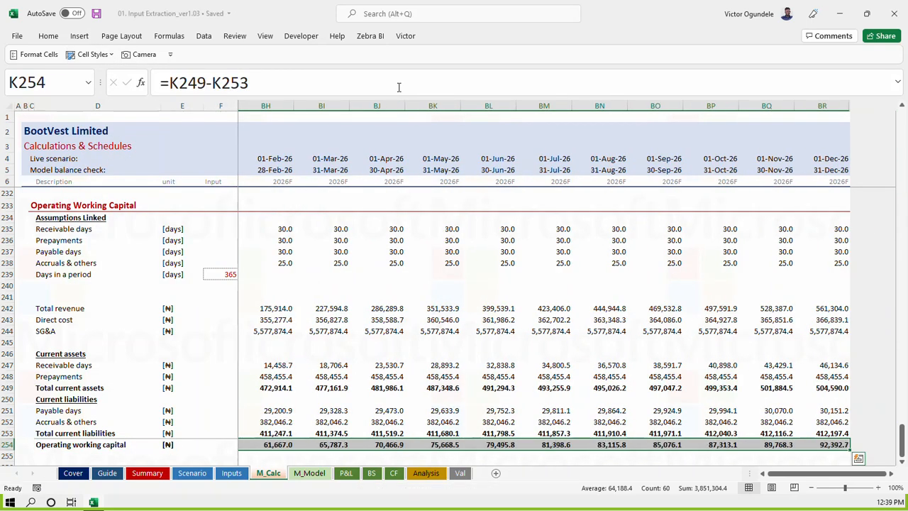
Relabel the receivable days row under Current assets in D247 as Receivables
key("Left")
key("Right")
key("Right")
key("Right")
key("Left")
key("Left")
key("Left")
key("Up")
key("Up")
key("Left")
key("Left")
key("Left")
key("Left")
key("Left")
key("Left")
key("Up")
key("Up")
key("Left")
key("Up")
key("Up")
key("Up")
key("Right")
type("Rec")
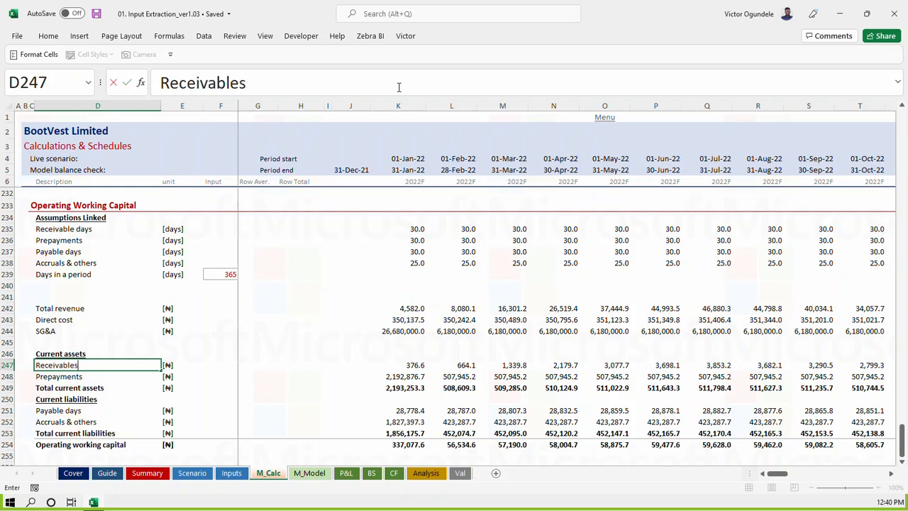
key("Return")
Relabel the payable days row under Current liabilities in D251 as Payables
key("Down")
key("Down")
key("Down")
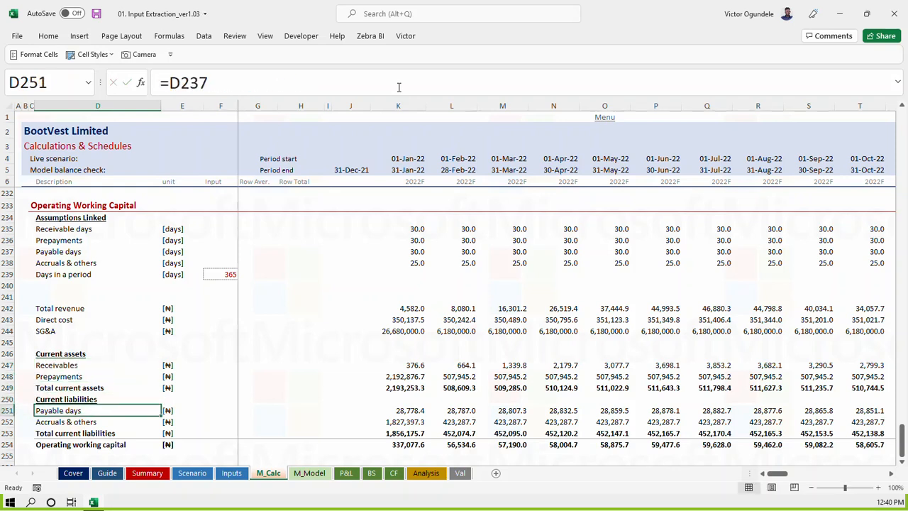
type("Payab")
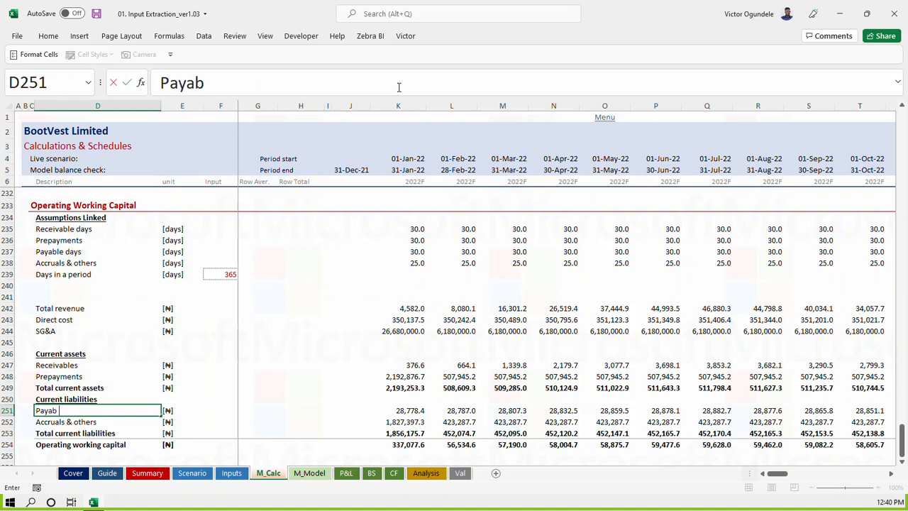
type("les")
key("Return")
Add the row label Change in OWC in D255, directly below Operating working capital
left_click(301, 364)
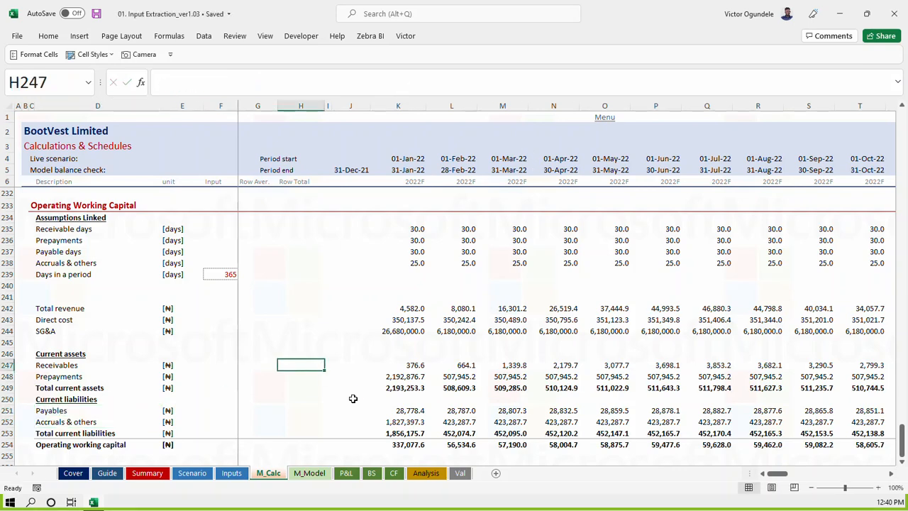
scroll(358, 394, "down", 2)
scroll(358, 395, "down", 1)
left_click(410, 385)
left_click(59, 387)
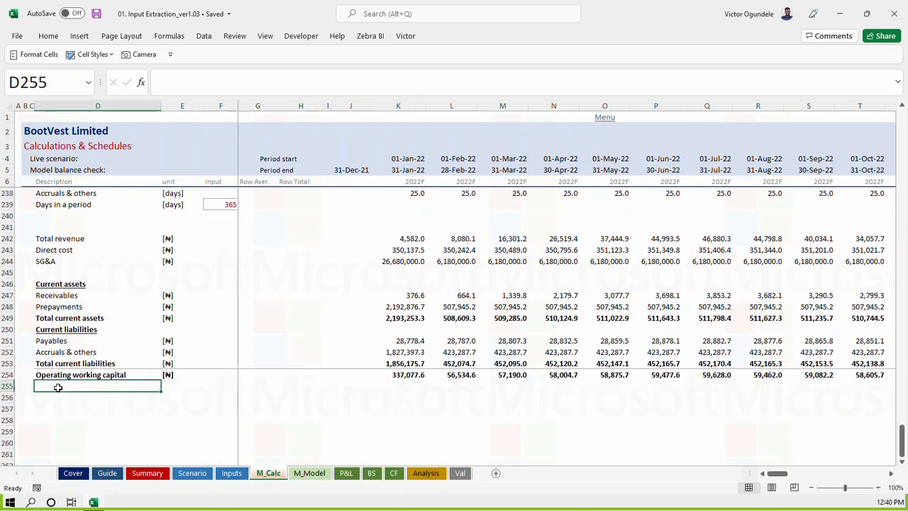
type("Change in OW")
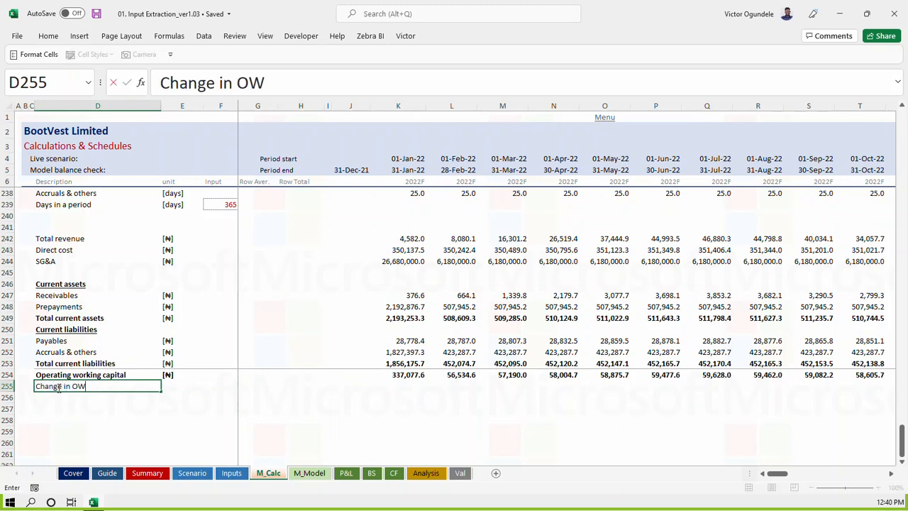
Copy the [₦] currency unit from E252 to E255 for the Change in OWC row
key("Tab")
key("Up")
key("Up")
key("Up")
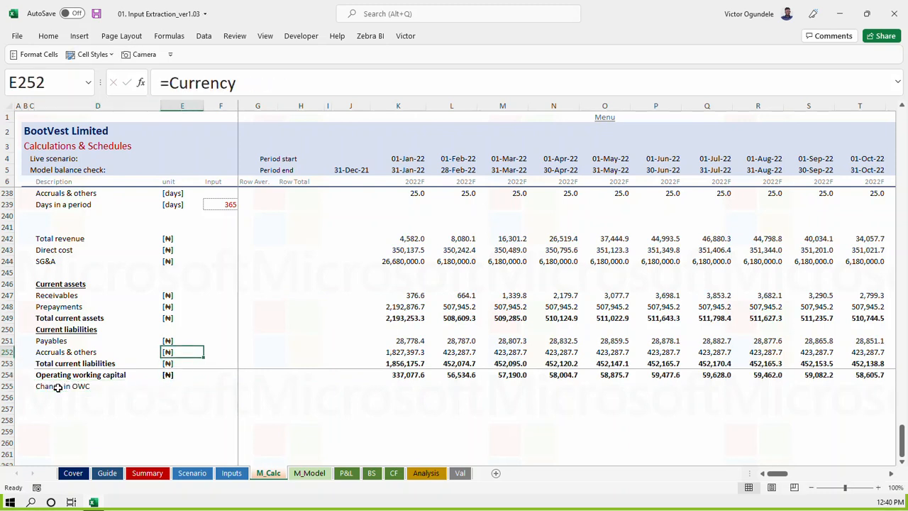
key("ctrl+c")
key("Down")
key("Down")
key("Down")
key("Down")
key("Up")
key("ctrl+v")
Calculate Change in OWC in K255 as the prior period's operating working capital less the current period's, using =J254-K254
key("ctrl+Right")
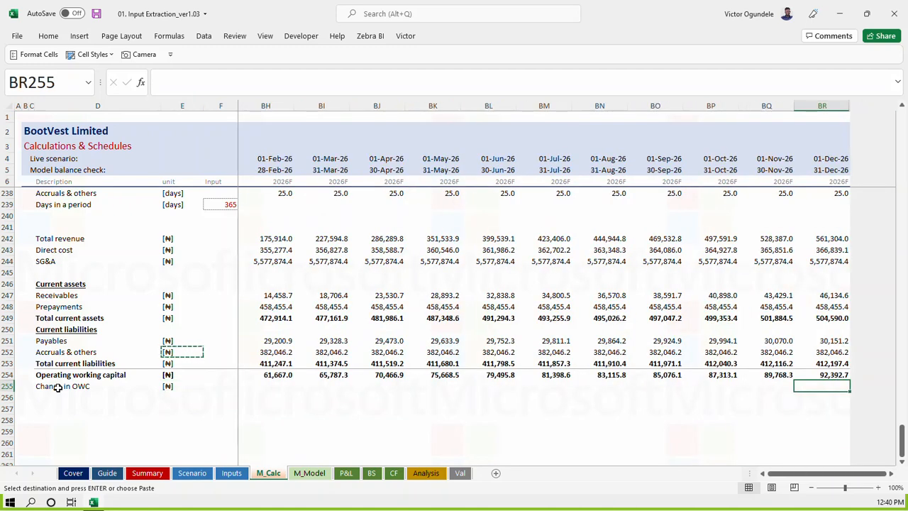
key("ctrl+Left")
key("Right")
key("Right")
key("Right")
key("Right")
key("Right")
key("Right")
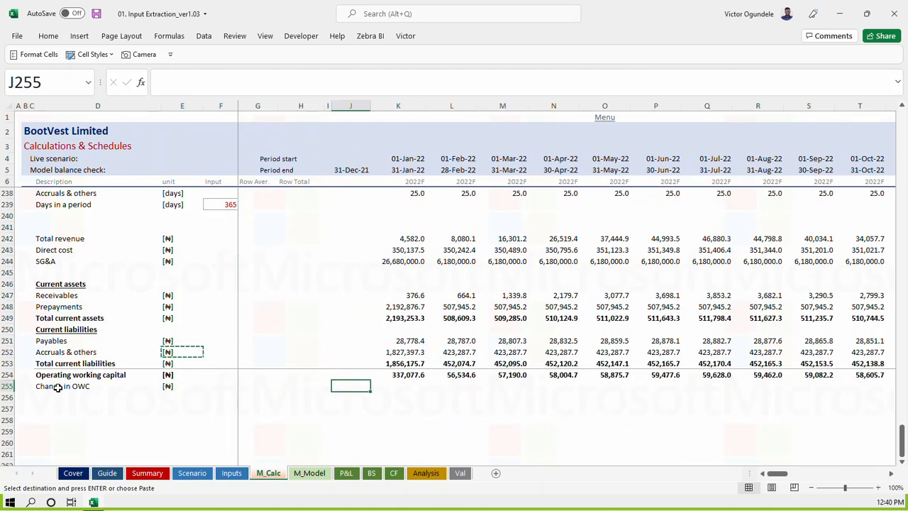
type("=")
key("Up")
key("Left")
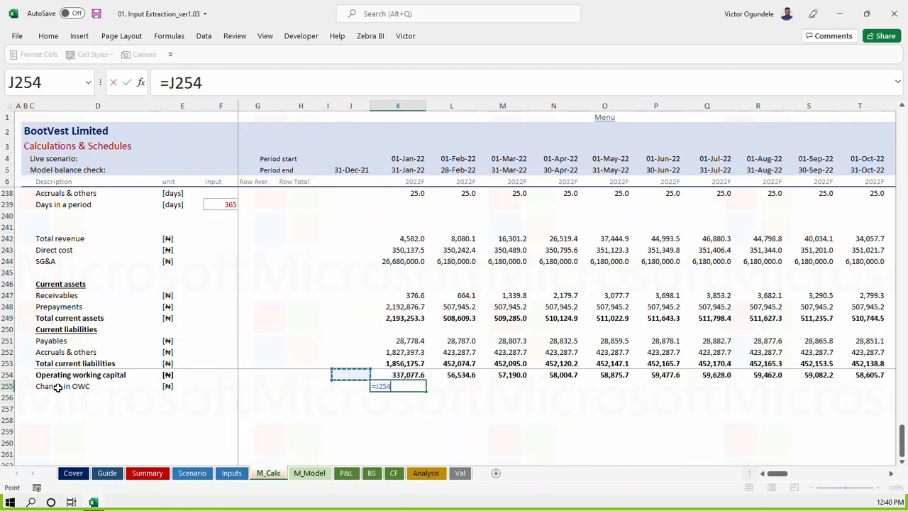
type("-")
key("Up")
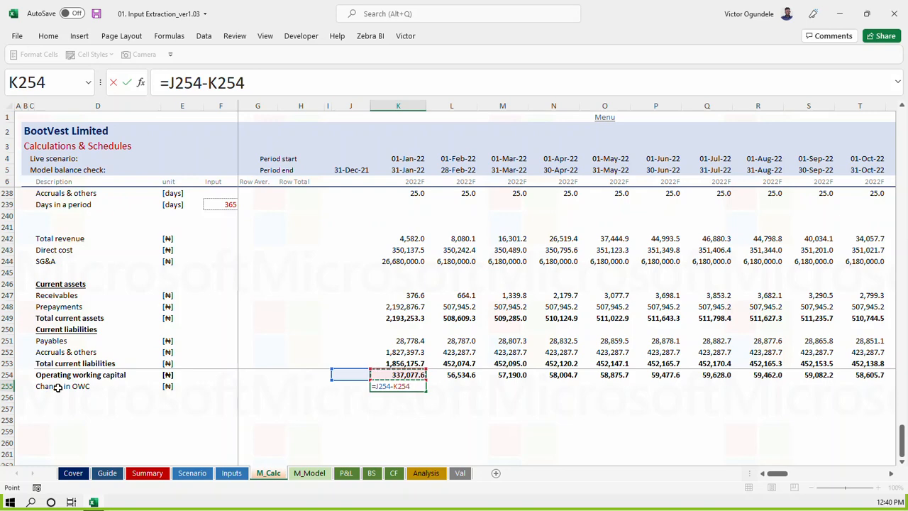
key("ctrl+Return")
Fill the Change in OWC formula from K255 across to December 2026 and save the workbook
key("ctrl+shift+Right")
key("ctrl+r")
key("ctrl+s")
Examine the Change in OWC values across the first months of 2022
key("ctrl+BackSpace")
key("Right")
key("Right")
key("Right")
key("Right")
key("Left")
key("Left")
key("Left")
key("Left")
key("Left")
key("Left")
key("Left")
key("Left")
key("Left")
key("Left")
key("Left")
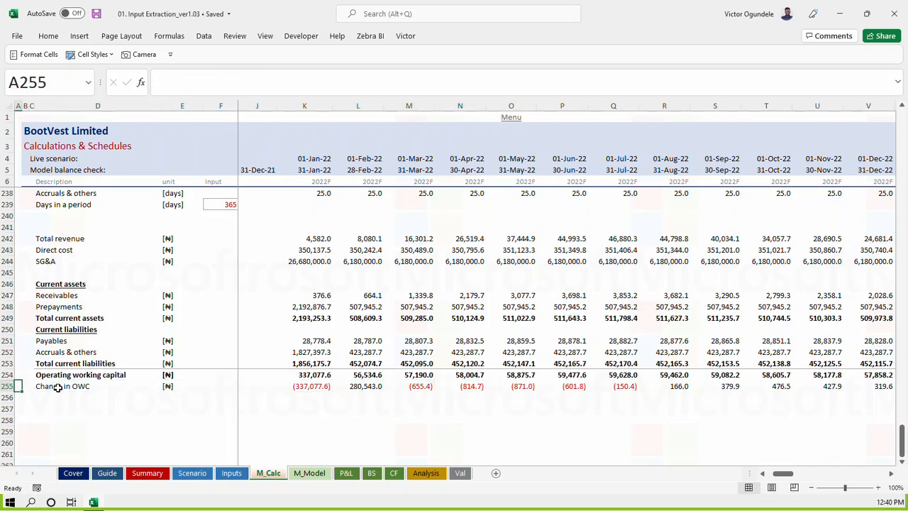
Group rows 11 to 81 so the whole Funding Calculations section can be collapsed beneath its heading
key("ctrl+Home")
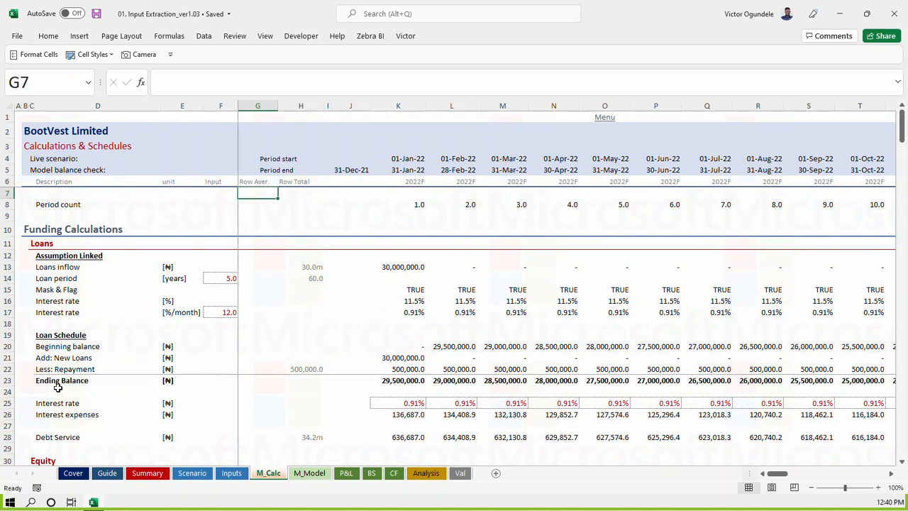
left_click(21, 243)
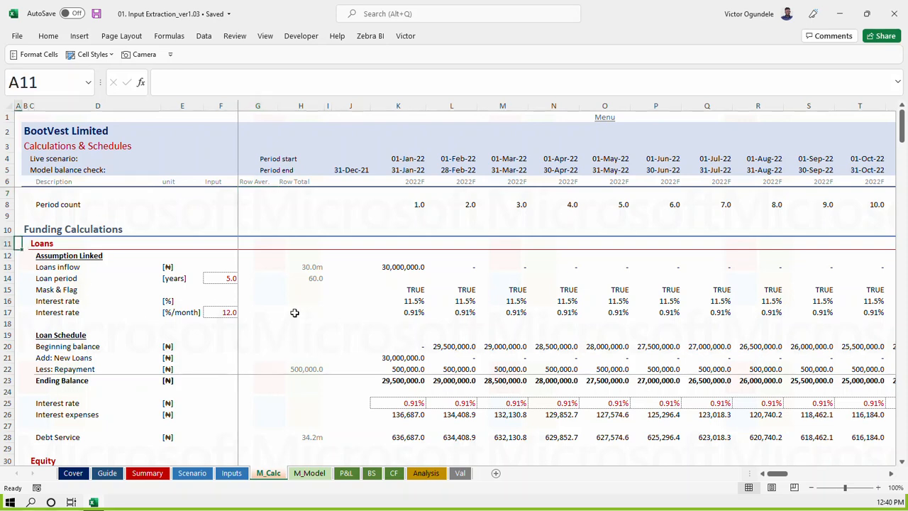
key("ctrl+shift+Down")
key("shift+Up")
key("alt+shift+Right")
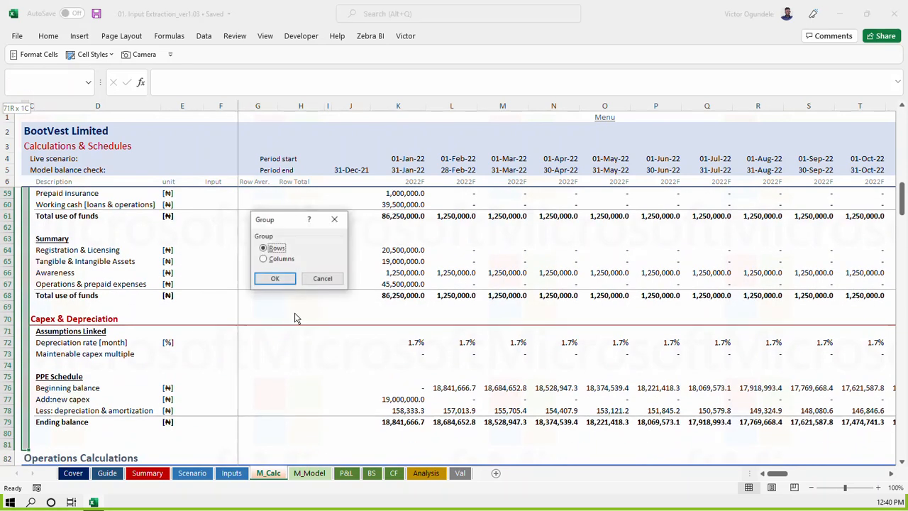
key("Return")
Group rows 12 to 29 as a nested outline level beneath the Loans heading
key("Right")
key("Down")
key("ctrl+shift+Down")
key("shift+Up")
key("alt+shift+Right")
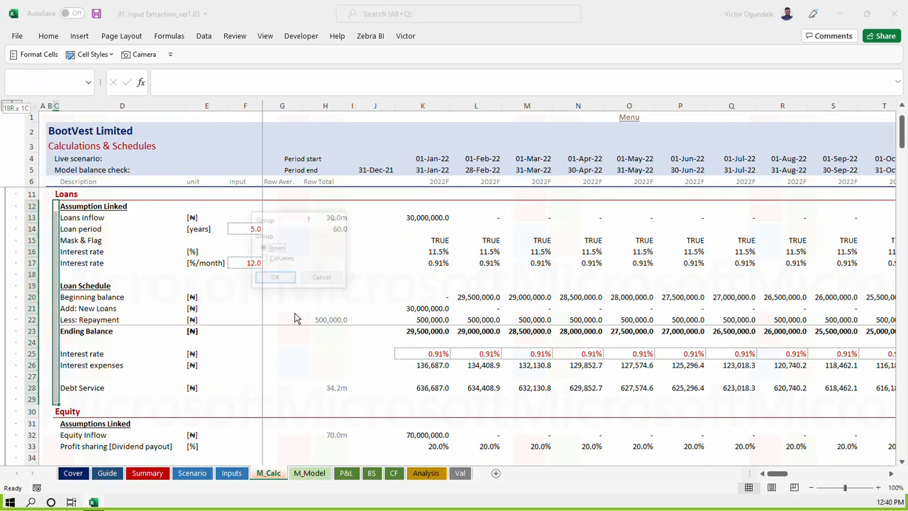
key("Return")
Group rows 31 to 45 as a nested outline level beneath the Equity heading
key("ctrl+Down")
key("Down")
key("ctrl+shift+Down")
key("shift+Up")
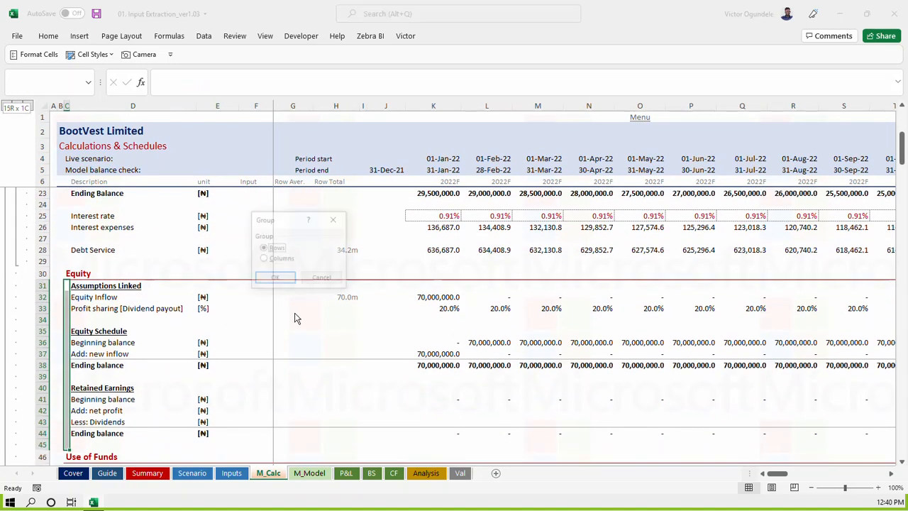
key("alt+shift+Right")
key("Return")
Group rows 47 to 69 as a nested outline level beneath the Use of Funds heading
key("ctrl+Down")
key("Down")
key("ctrl+shift+Down")
key("shift+Up")
key("alt+shift+Right")
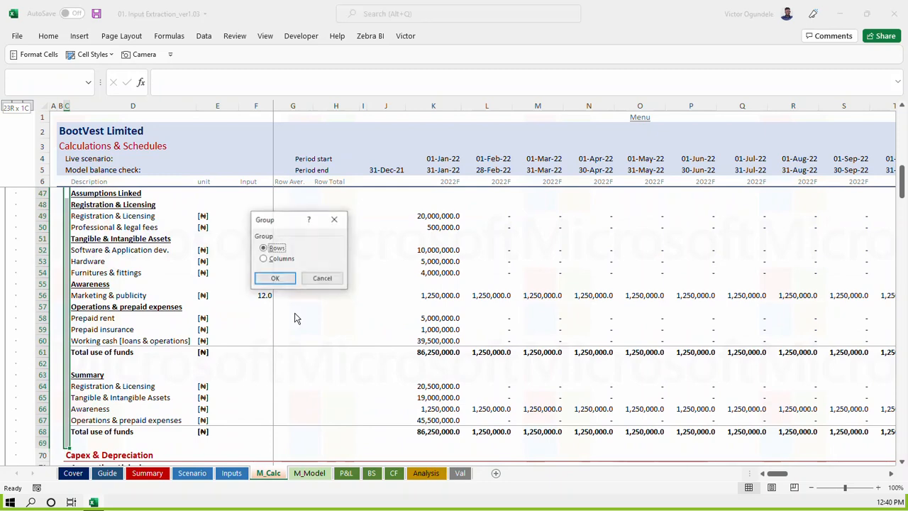
key("Return")
Group the Capex & Depreciation rows from row 71 down to the end of the Funding Calculations section
key("ctrl+Down")
key("Down")
key("ctrl+shift+Down")
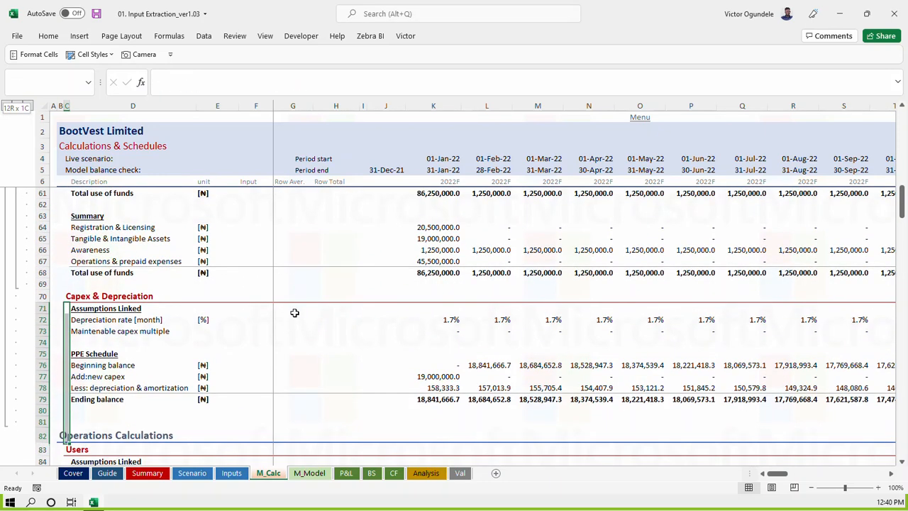
key("alt+shift+Right")
key("Return")
Group rows 83 to 257 as an outline level beneath the Operations Calculations heading
key("ctrl+Down")
key("Left")
key("ctrl+shift+Down")
key("ctrl+shift+Up")
key("shift+Down")
key("shift+Down")
key("shift+Down")
key("shift+Down")
key("shift+Down")
key("shift+Down")
key("shift+Down")
key("shift+Down")
key("shift+Down")
key("shift+Down")
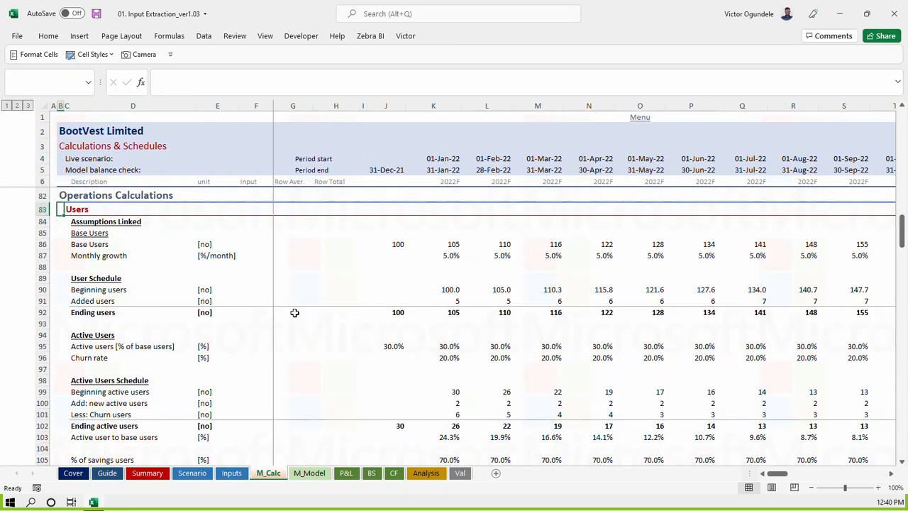
key("shift+Down")
key("shift+Down")
key("shift+Down")
key("shift+Down")
key("shift+Down")
key("shift+Down")
key("shift+Down")
key("shift+Down")
key("shift+Down")
key("shift+Down")
key("shift+Down")
key("shift+Down")
key("shift+Down")
key("shift+Down")
key("shift+Down")
key("shift+Down")
key("shift+Down")
key("shift+Down")
key("shift+Down")
key("shift+Down")
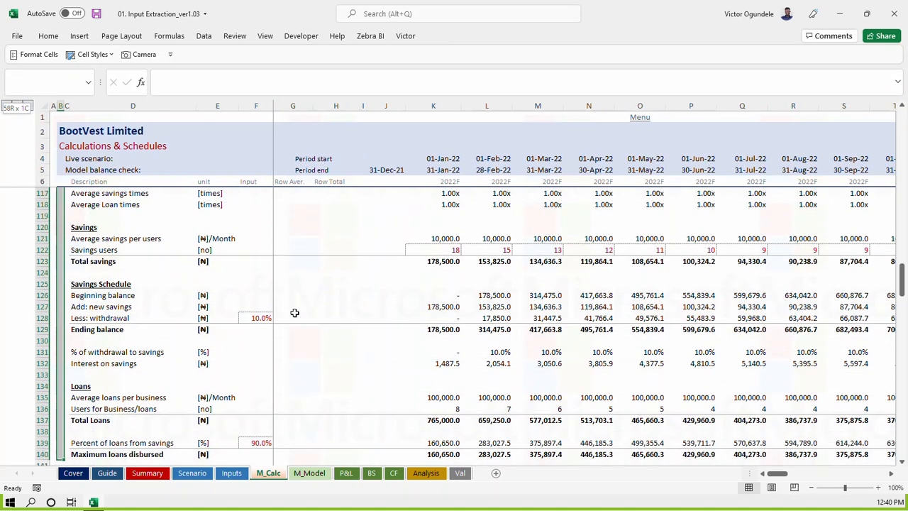
key("shift+Down")
key("shift+Down")
key("shift+Down")
key("shift+Down")
key("shift+Down")
key("shift+Down")
key("shift+Down")
key("shift+Down")
key("shift+Down")
key("shift+Down")
key("shift+Down")
key("shift+Down")
key("shift+Down")
key("shift+Down")
key("shift+Down")
key("shift+Down")
key("shift+Down")
key("shift+Down")
key("shift+Down")
key("shift+Down")
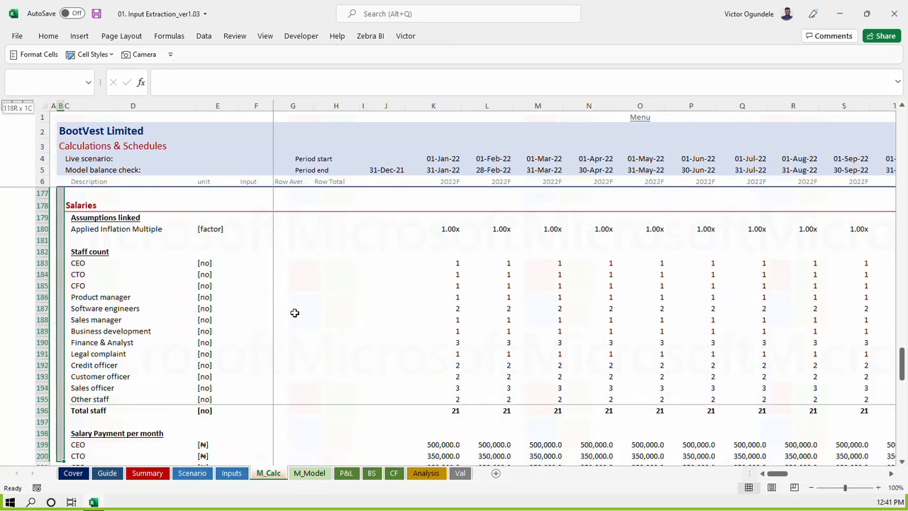
key("shift+Down")
key("shift+Down")
key("shift+Down")
key("shift+Down")
key("shift+Down")
key("shift+Down")
key("shift+Down")
key("shift+Down")
key("shift+Down")
key("shift+Down")
key("shift+Down")
key("shift+Down")
key("shift+Down")
key("shift+Down")
key("shift+Down")
key("shift+Down")
key("shift+Down")
key("shift+Down")
key("shift+Down")
key("shift+Down")
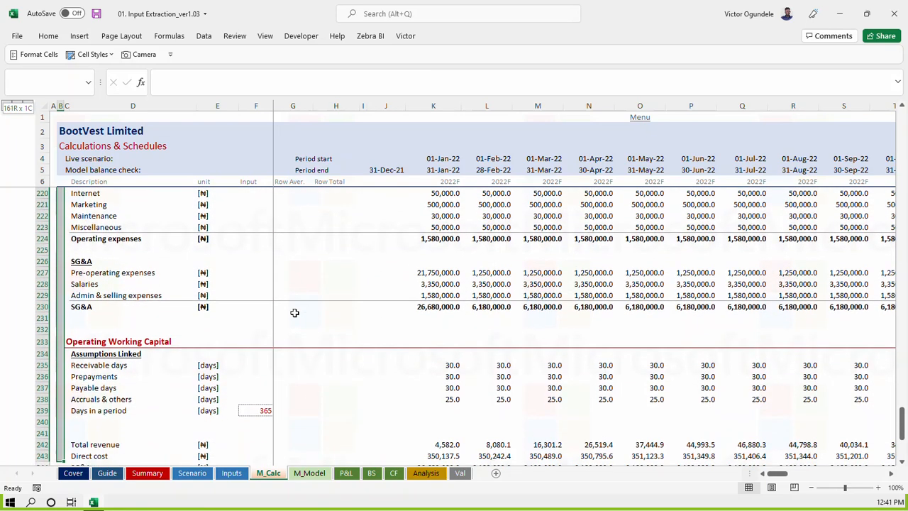
key("shift+Down")
key("shift+Down")
key("shift+Down")
key("shift+Down")
key("shift+Down")
key("shift+Down")
key("shift+Down")
key("shift+Down")
key("shift+Down")
key("shift+Down")
key("shift+Down")
key("shift+Down")
key("shift+Down")
key("shift+Down")
key("shift+Down")
key("shift+Down")
key("shift+Down")
key("shift+Up")
key("shift+Up")
key("shift+Up")
key("shift+Up")
key("shift+Up")
key("shift+Up")
key("shift+Up")
key("shift+Up")
key("shift+Up")
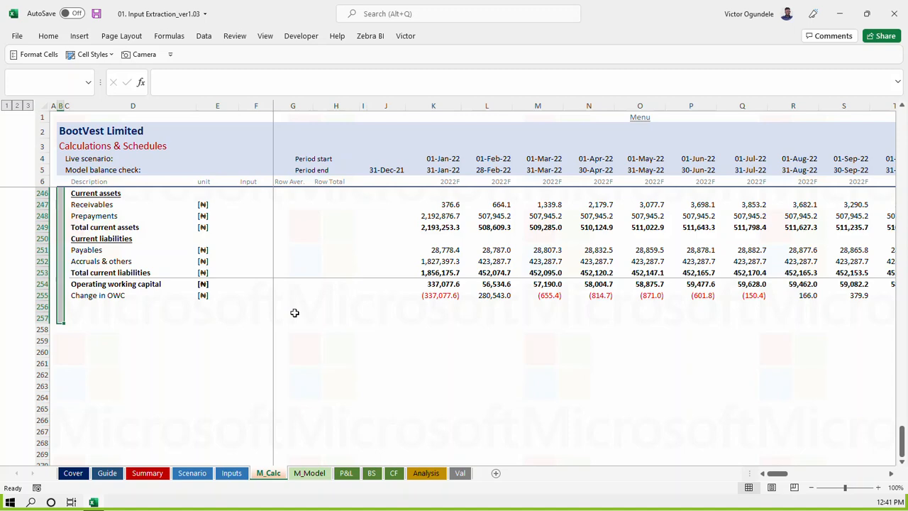
key("alt+shift+Right")
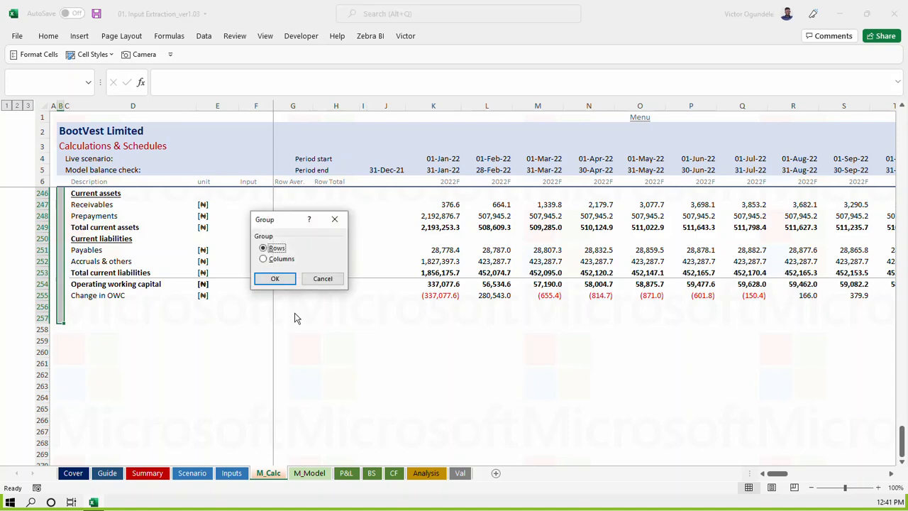
key("Return")
Group rows 84 to 111 as a nested outline level beneath the Users heading
key("Up")
key("Right")
key("Down")
key("Down")
key("shift+Down")
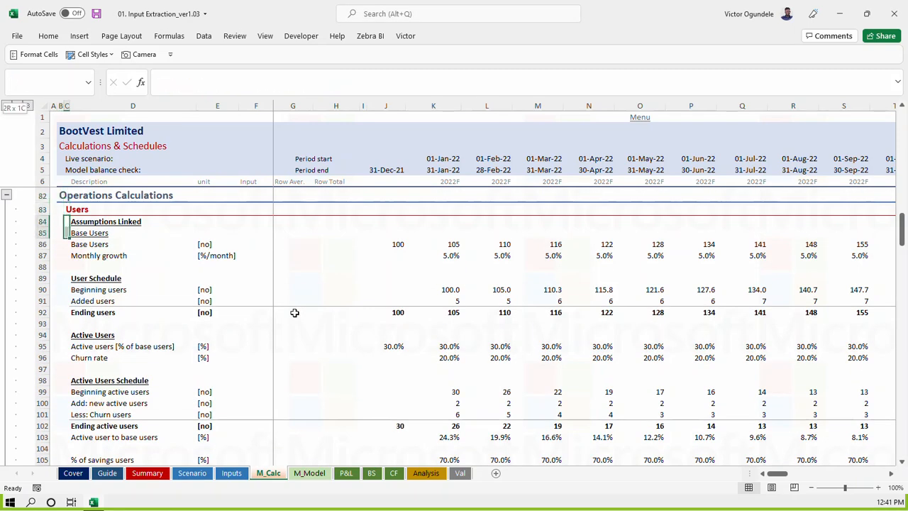
key("shift+Down")
key("shift+Down")
key("shift+Down")
key("shift+Down")
key("shift+Down")
key("shift+Down")
key("shift+Down")
key("shift+Down")
key("shift+Down")
key("shift+Down")
key("shift+Down")
key("shift+Down")
key("shift+Down")
key("shift+Down")
key("shift+Down")
key("shift+Down")
key("shift+Down")
key("shift+Down")
key("shift+Down")
key("shift+Down")
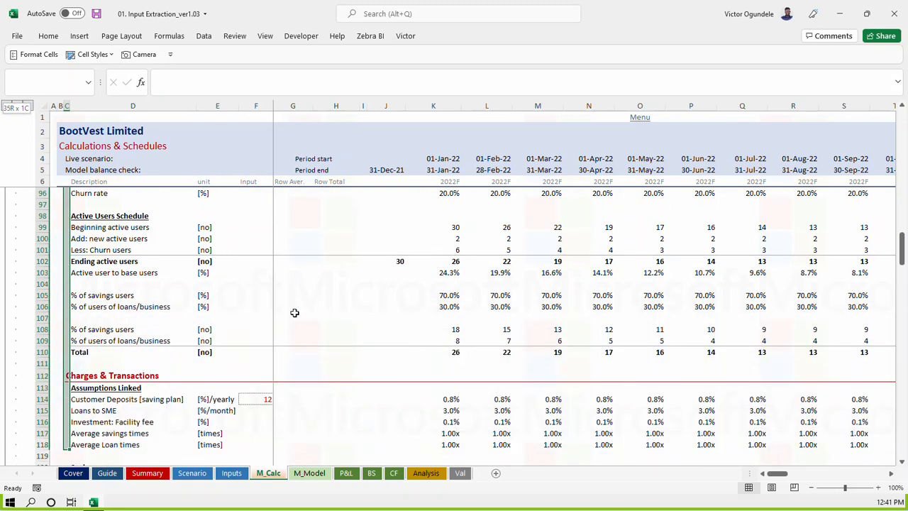
key("shift+Up")
key("shift+Up")
key("shift+Up")
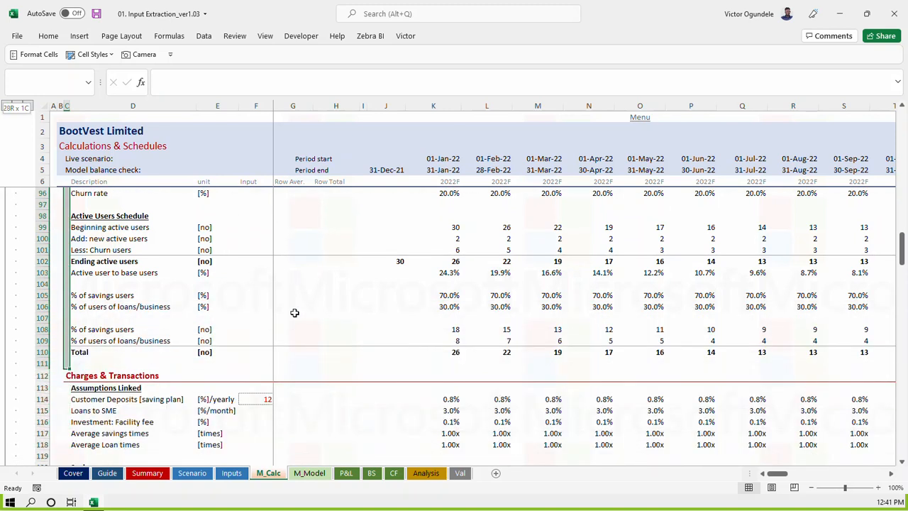
key("shift+alt+Right")
key("Return")
Group rows 113 to 167 as a nested outline level beneath the Charges & Transactions heading
key("Down")
key("Down")
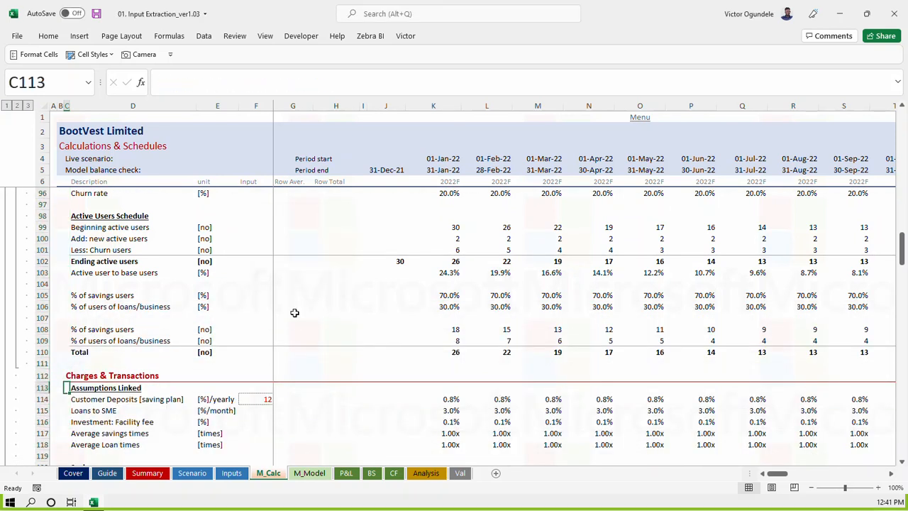
key("shift+Down")
key("shift+Down")
key("shift+Down")
key("shift+Down")
key("shift+Down")
key("shift+Down")
key("shift+Down")
key("shift+Down")
key("shift+Down")
key("shift+Down")
key("shift+Down")
key("shift+Down")
key("shift+Down")
key("shift+Down")
key("shift+Down")
key("shift+Down")
key("shift+Down")
key("shift+Down")
key("shift+Down")
key("shift+Down")
key("shift+Up")
key("shift+alt+Right")
key("Return")
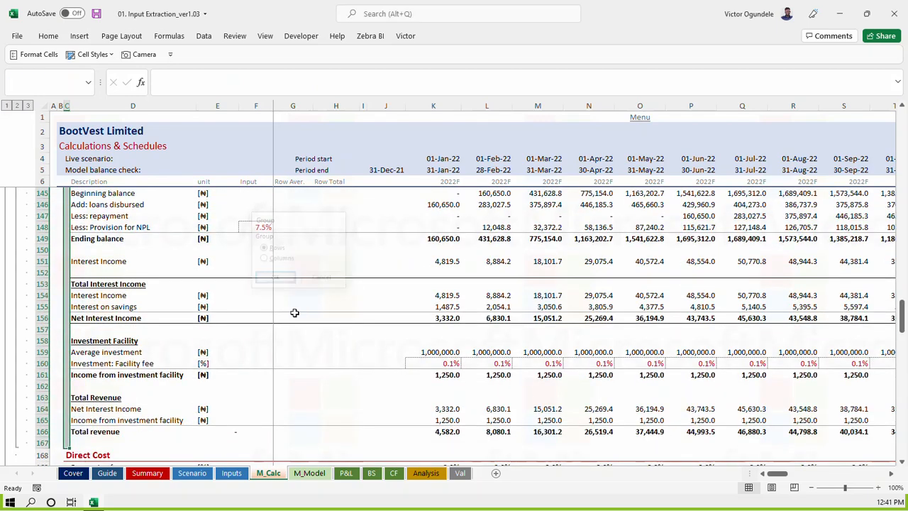
Group rows 169 to 177 as a nested outline level beneath the Direct Cost heading
key("Down")
key("Down")
key("Down")
key("shift+Down")
key("shift+Down")
key("shift+Down")
key("shift+Down")
key("shift+Down")
key("shift+Down")
key("shift+Down")
key("shift+Down")
key("shift+alt+Right")
key("Return")
Group rows 179 to 213 as a nested outline level beneath the Salaries heading
key("Down")
key("Down")
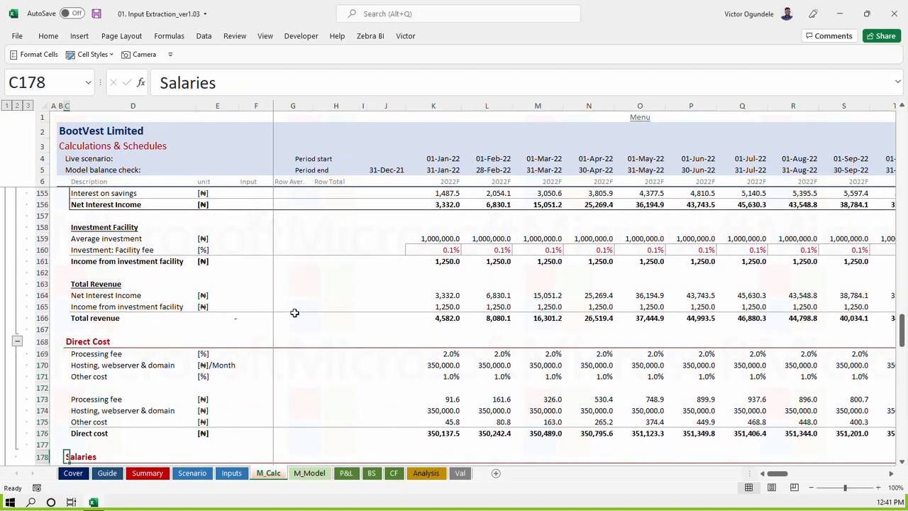
key("shift+Down")
key("shift+Down")
key("shift+Down")
key("shift+Down")
key("shift+Down")
key("shift+Down")
key("shift+Down")
key("shift+Down")
key("shift+Down")
key("shift+Down")
key("shift+Down")
key("shift+Down")
key("shift+Down")
key("shift+Down")
key("shift+Down")
key("shift+Down")
key("shift+Down")
key("shift+Down")
key("shift+Down")
key("shift+Down")
key("shift+alt+Right")
key("Return")
Group rows 215 to 232 as a nested outline level beneath the Operating Expenses heading
key("Down")
key("Down")
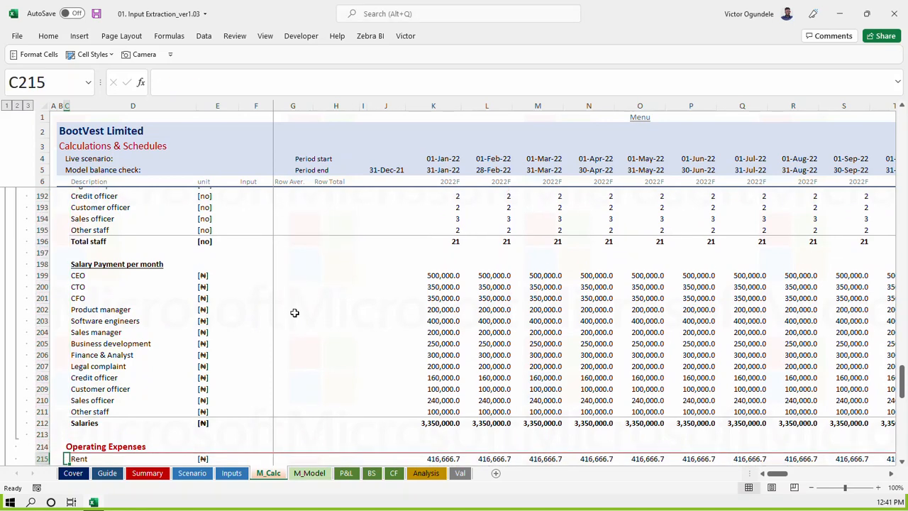
key("shift+Down")
key("shift+Down")
key("shift+Down")
key("shift+Down")
key("shift+Down")
key("shift+Down")
key("shift+Down")
key("shift+Down")
key("shift+Down")
key("shift+Down")
key("shift+Down")
key("shift+Down")
key("shift+Down")
key("shift+Down")
key("shift+Down")
key("shift+Down")
key("shift+Down")
key("shift+Down")
key("shift+Down")
key("shift+Down")
key("shift+Up")
key("shift+Up")
key("shift+Up")
key("shift+Up")
key("shift+alt+Right")
key("Return")
Group rows 234 to 256 as a nested outline level beneath the Operating Working Capital heading and save the workbook
key("Down")
key("Down")
key("shift+Down")
key("shift+Down")
key("shift+Down")
key("shift+Down")
key("shift+Down")
key("shift+Down")
key("shift+Down")
key("shift+Down")
key("shift+Down")
key("shift+Down")
key("shift+Down")
key("shift+Down")
key("shift+Down")
key("shift+Down")
key("shift+Down")
key("shift+Down")
key("shift+Down")
key("shift+Down")
key("shift+Down")
key("shift+Down")
key("shift+Down")
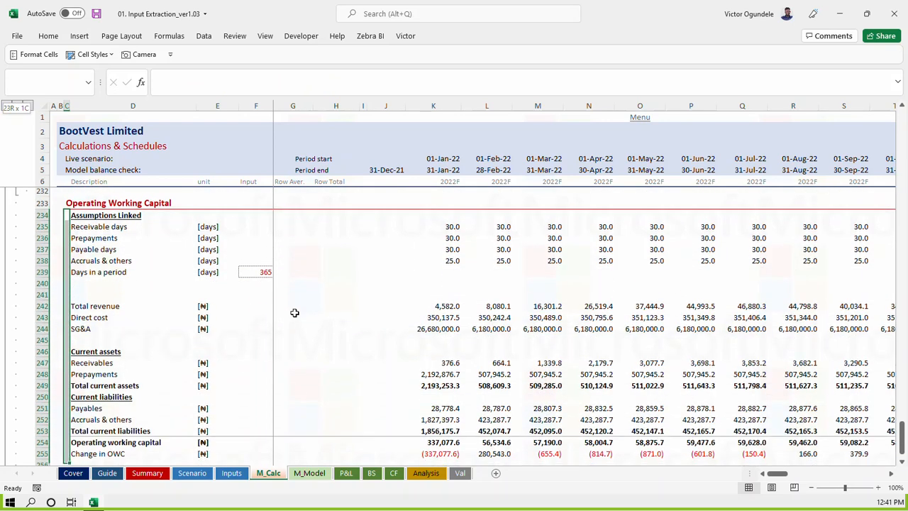
key("shift+Up")
key("shift+Up")
key("shift+alt+Right")
key("Return")
key("ctrl+Home")
key("ctrl+s")
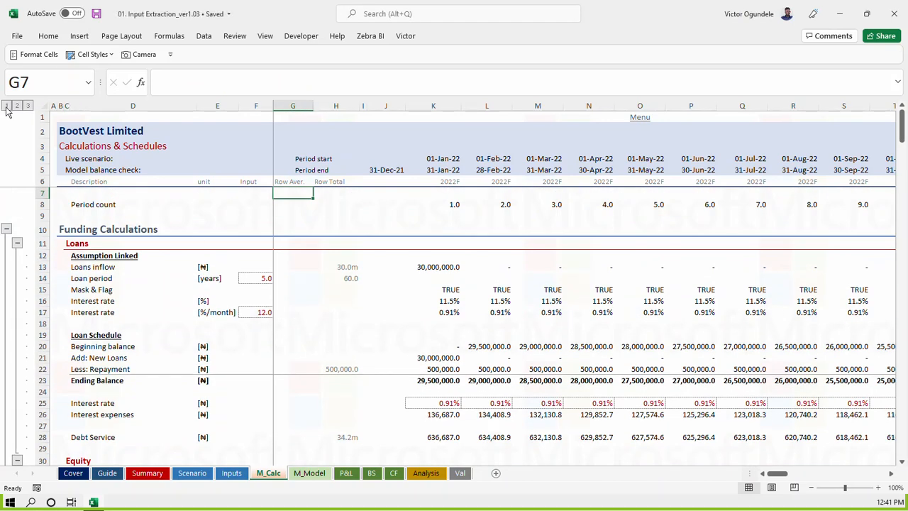
Collapse the M_Calc and Inputs outlines to their second level to review the section headings, and save the workbook
left_click(17, 106)
left_click(107, 456)
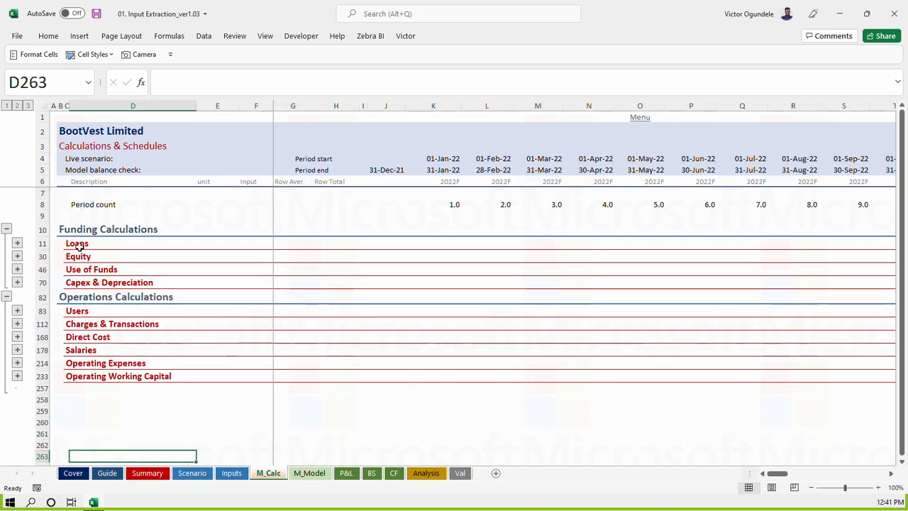
left_click(238, 474)
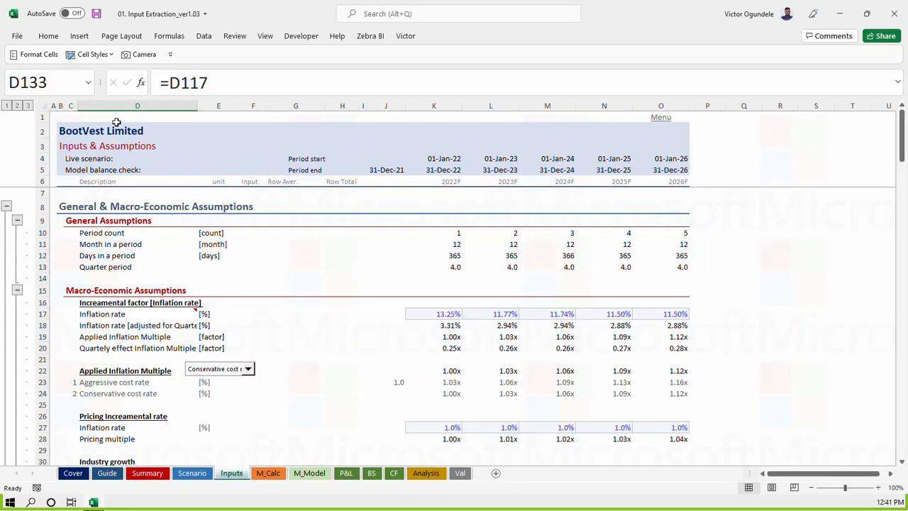
left_click(18, 105)
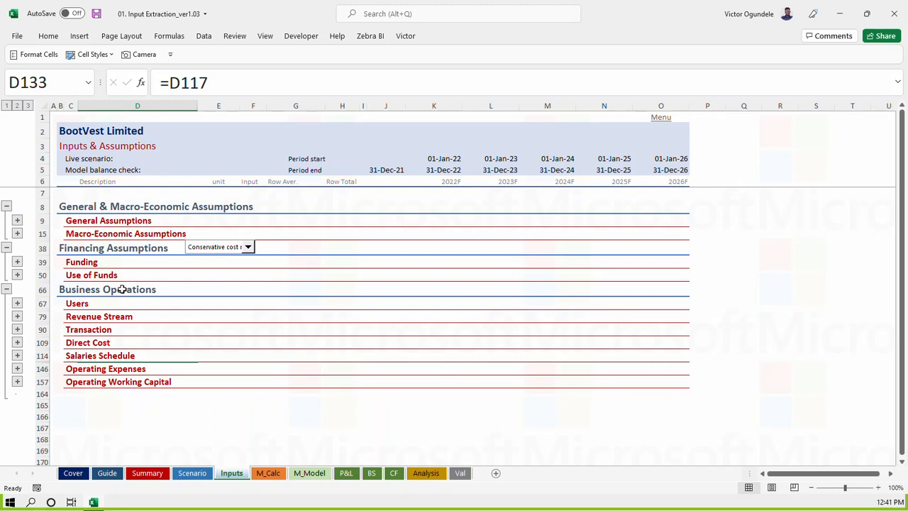
key("ctrl+Home")
key("ctrl+s")
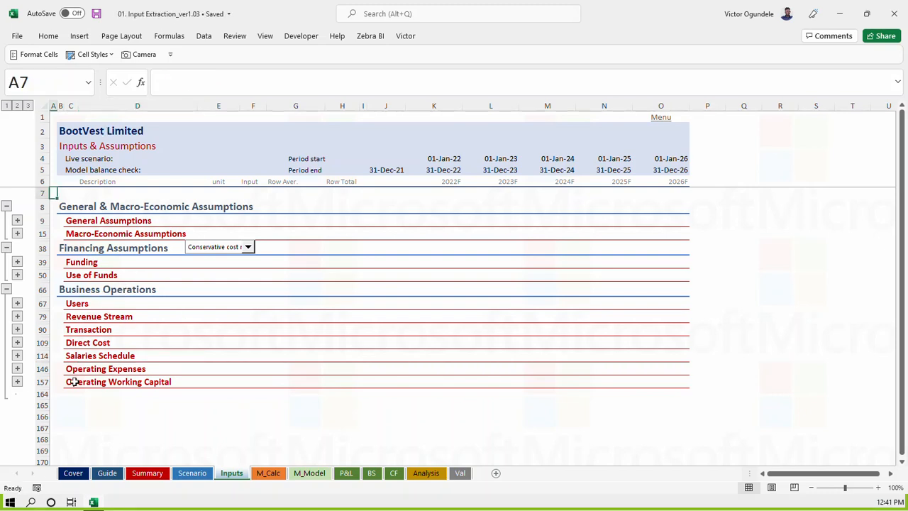
Expand the outlines of the Inputs and M_Calc sheets to the third level and save the workbook
left_click(27, 105)
left_click(268, 472)
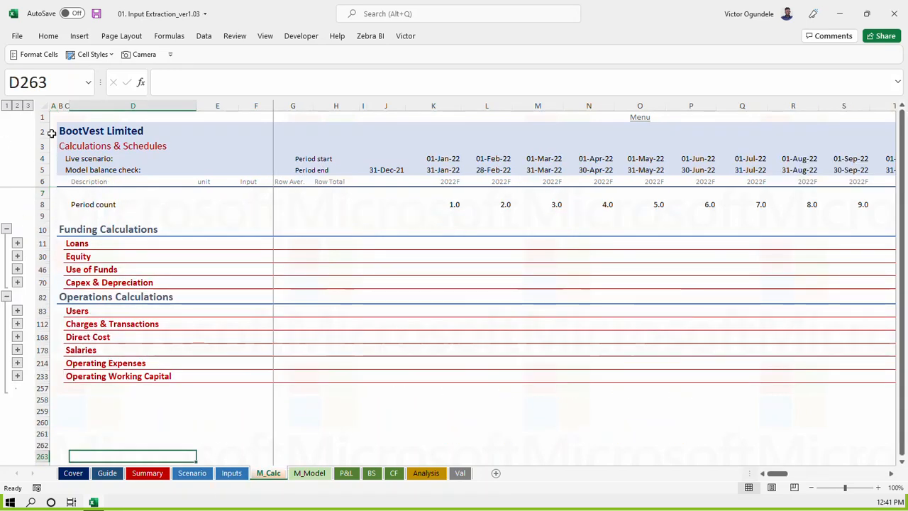
left_click(28, 106)
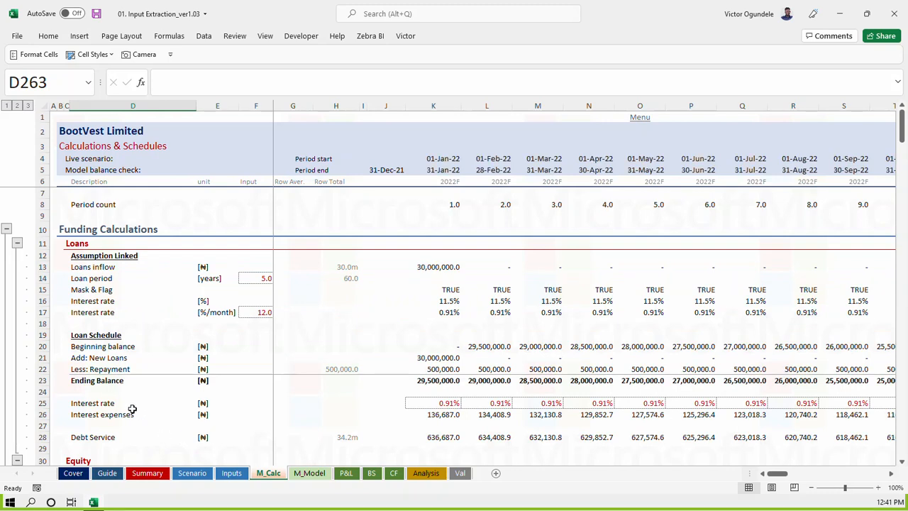
key("ctrl+Home")
key("ctrl+s")
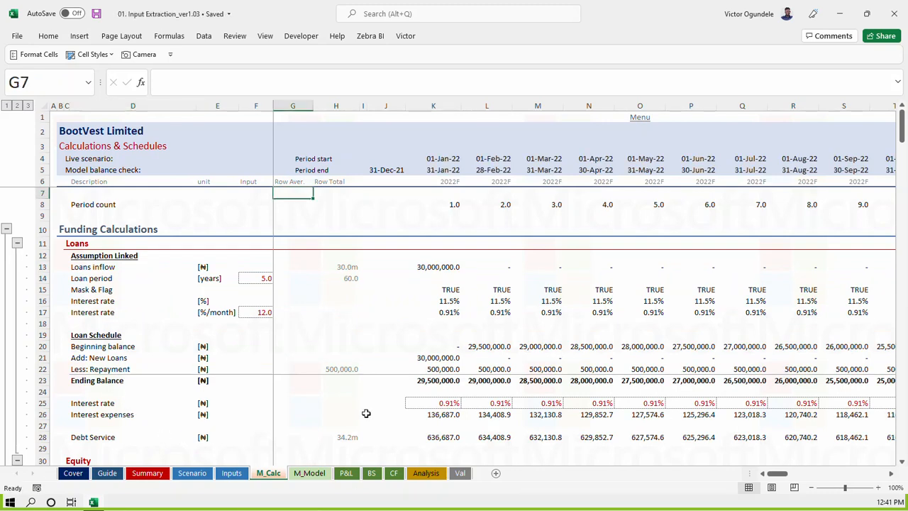
left_click(343, 325)
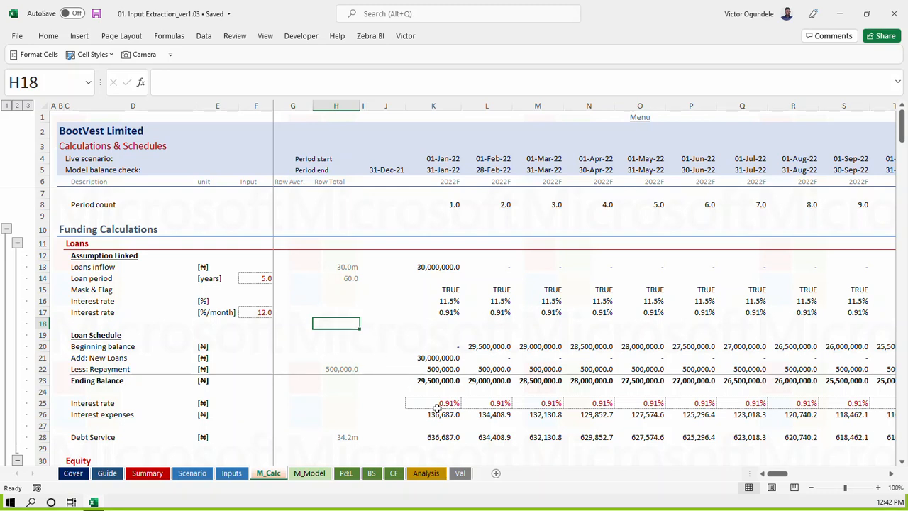
left_click(386, 330)
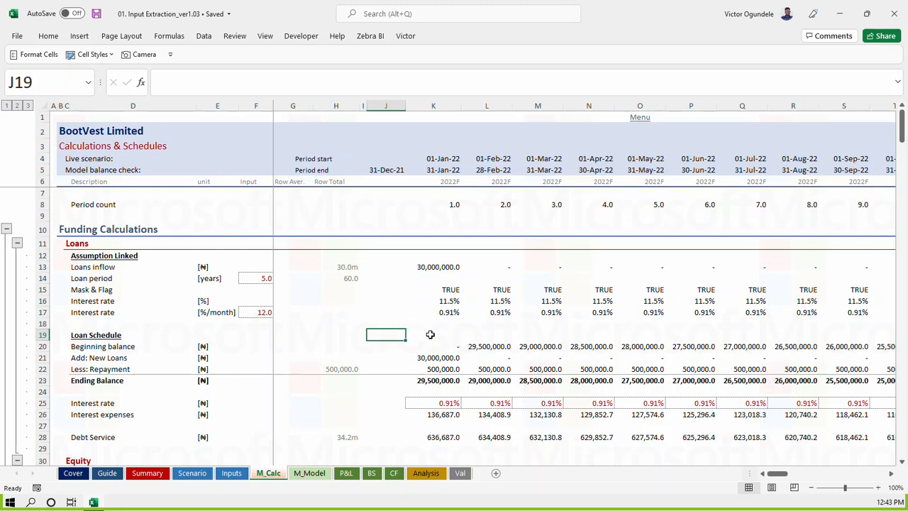
left_click(469, 335)
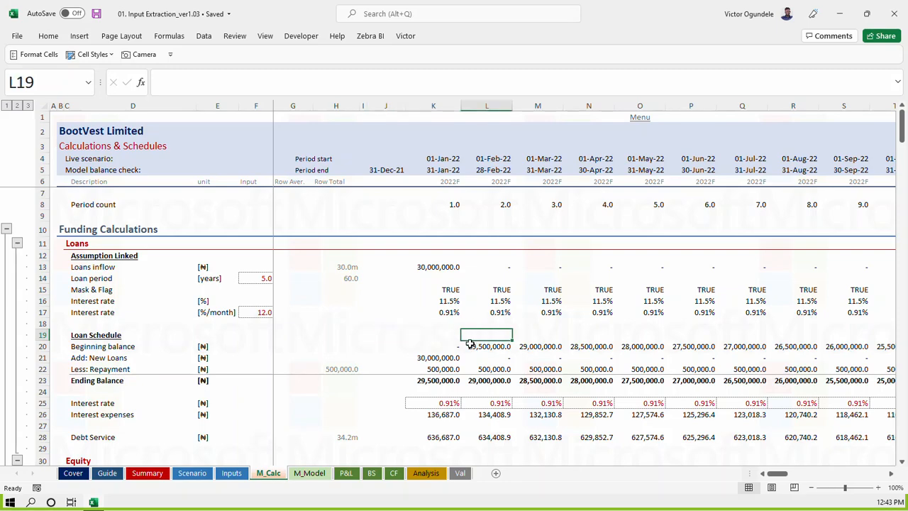
Examine the savings and loans schedules under Charges & Transactions, including the January formula for average savings per users
scroll(469, 345, "down", 15)
scroll(469, 394, "down", 18)
scroll(468, 395, "down", 13)
scroll(471, 383, "down", 1)
scroll(468, 337, "up", 2)
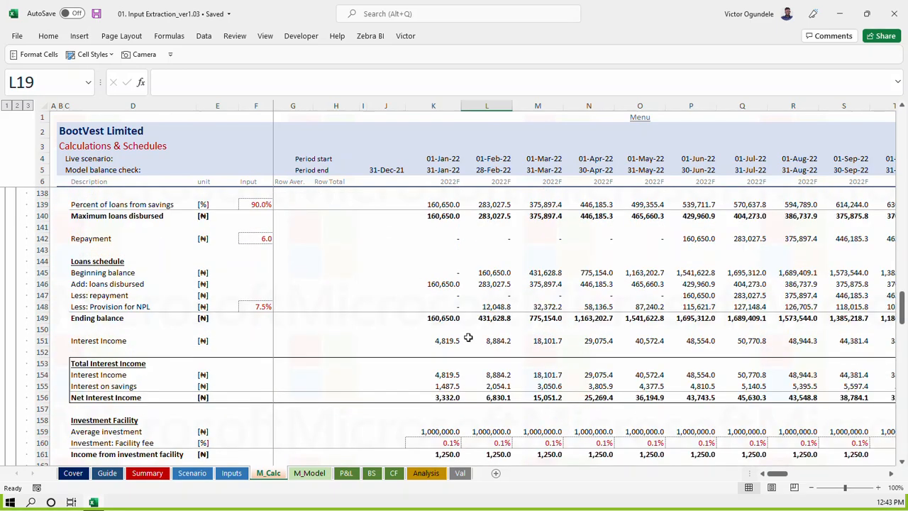
scroll(469, 341, "up", 2)
scroll(432, 288, "down", 2)
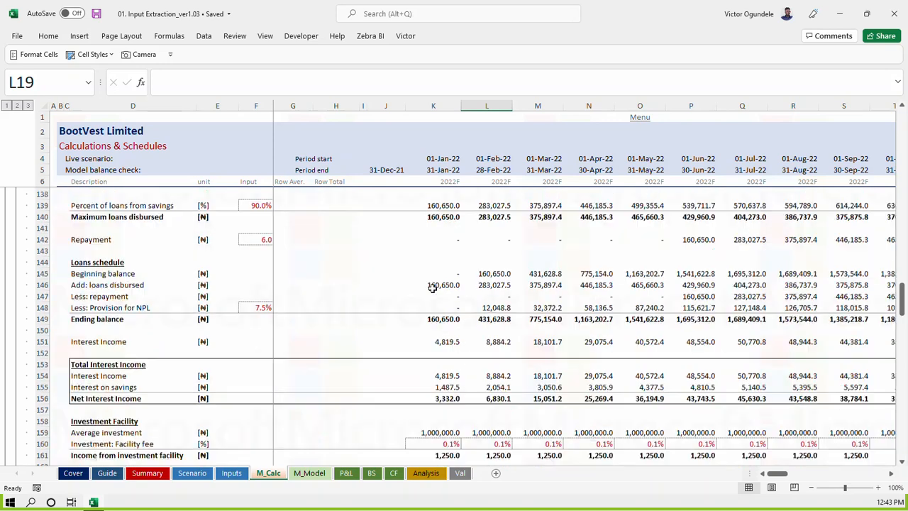
scroll(432, 287, "up", 3)
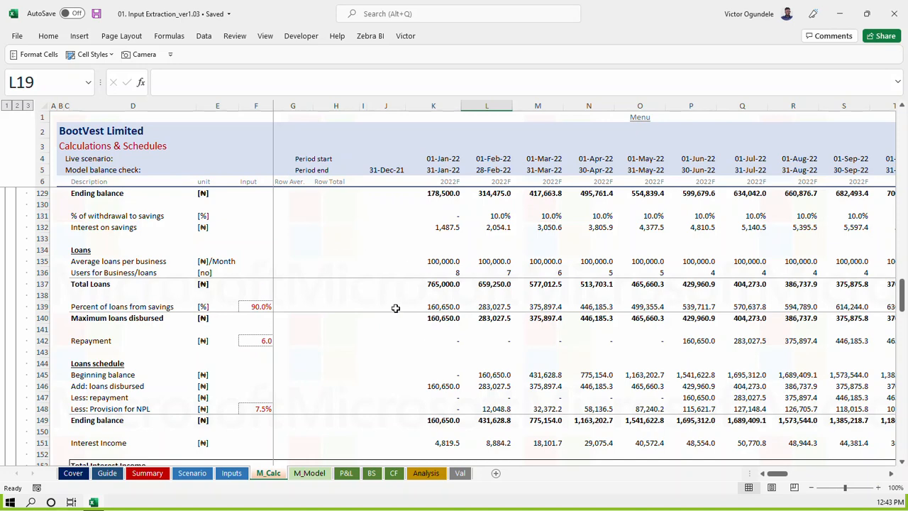
scroll(396, 307, "up", 5)
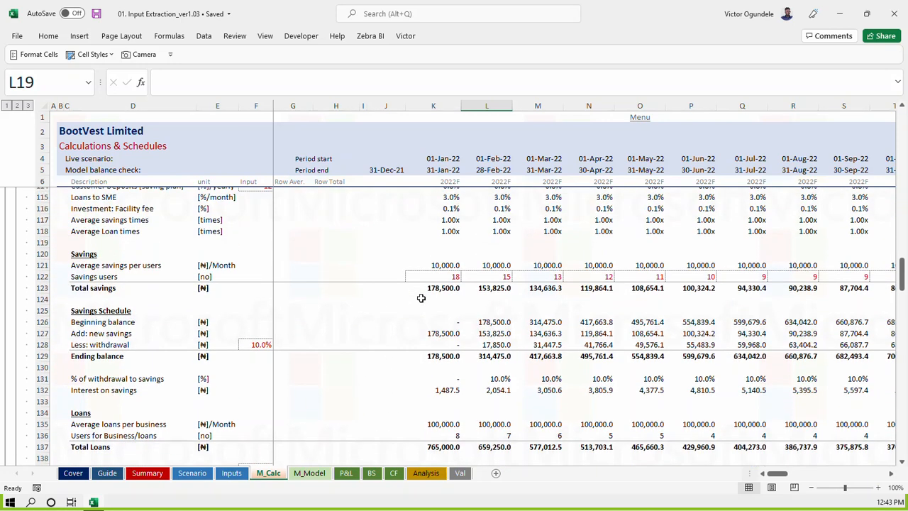
scroll(421, 298, "up", 1)
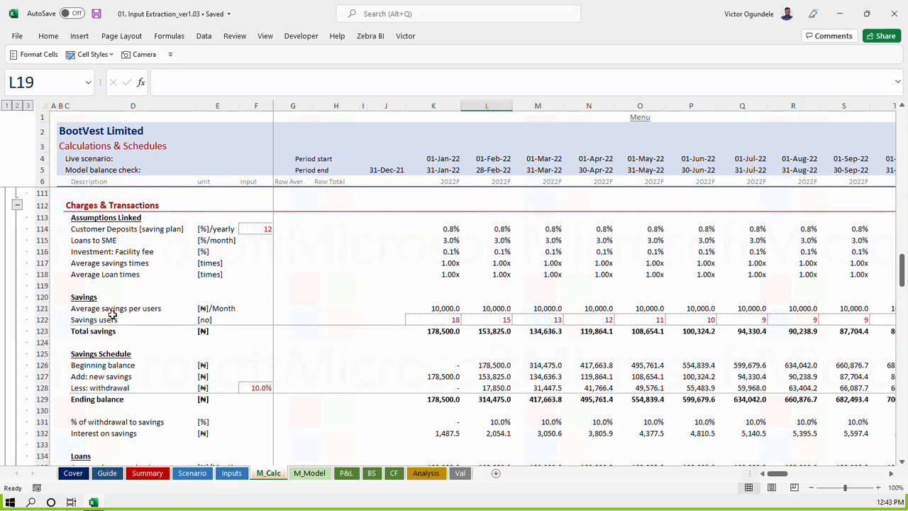
left_click(374, 340)
left_click(371, 328)
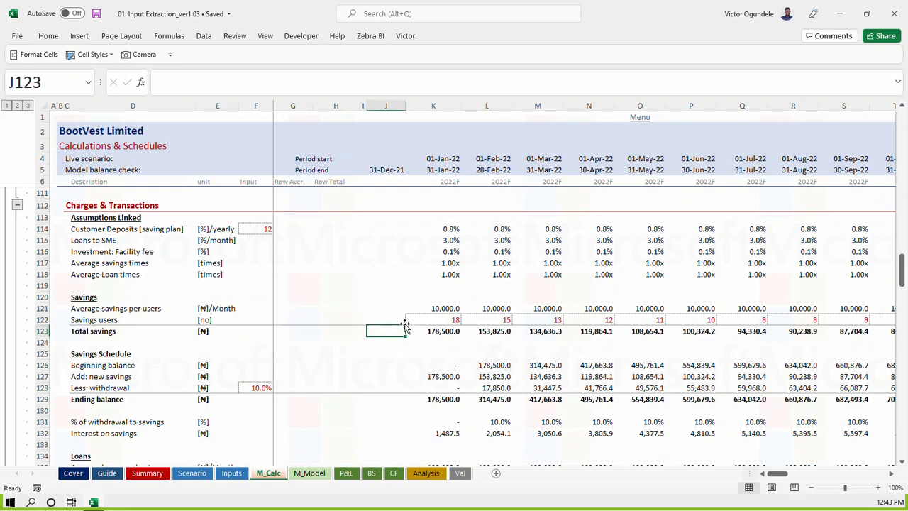
left_click(440, 305)
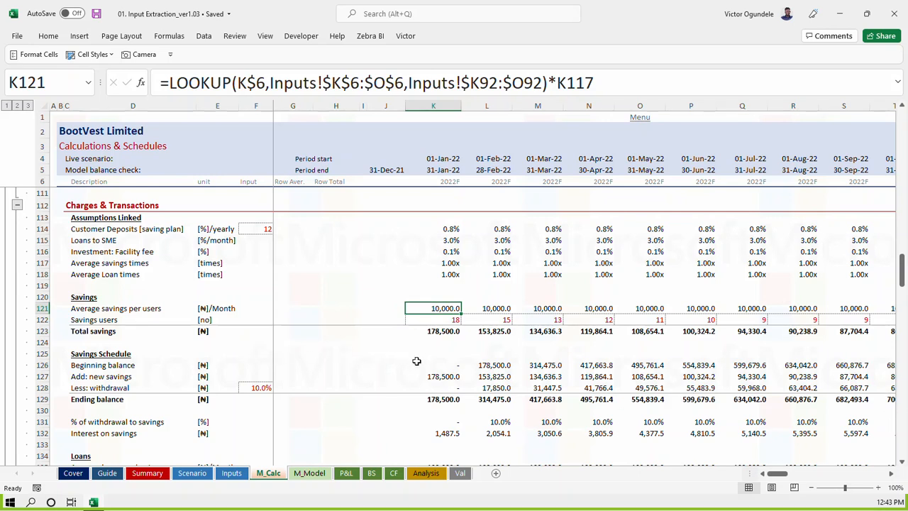
left_click(363, 349)
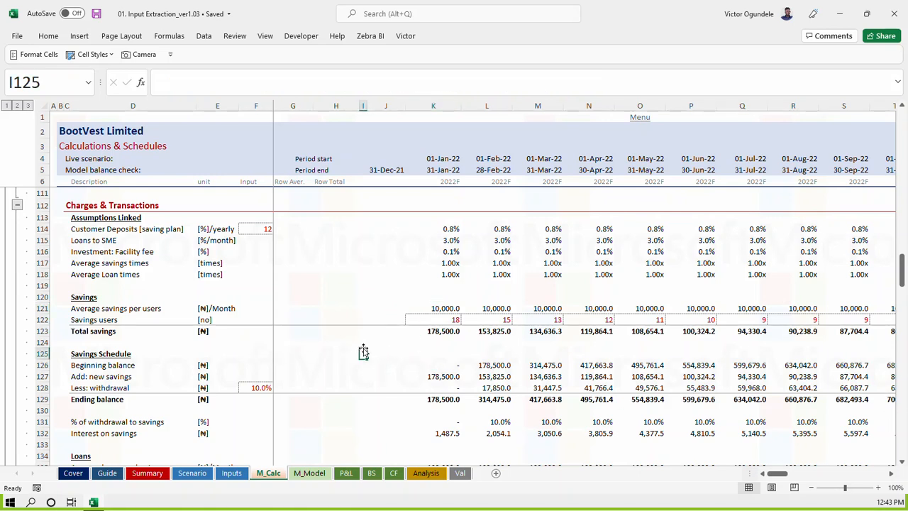
left_click(440, 344)
left_click(441, 349)
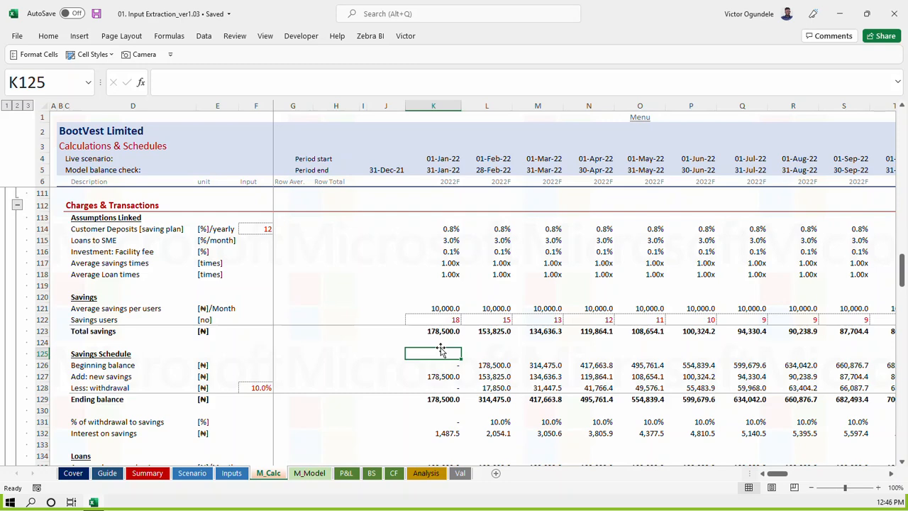
key("ctrl+Home")
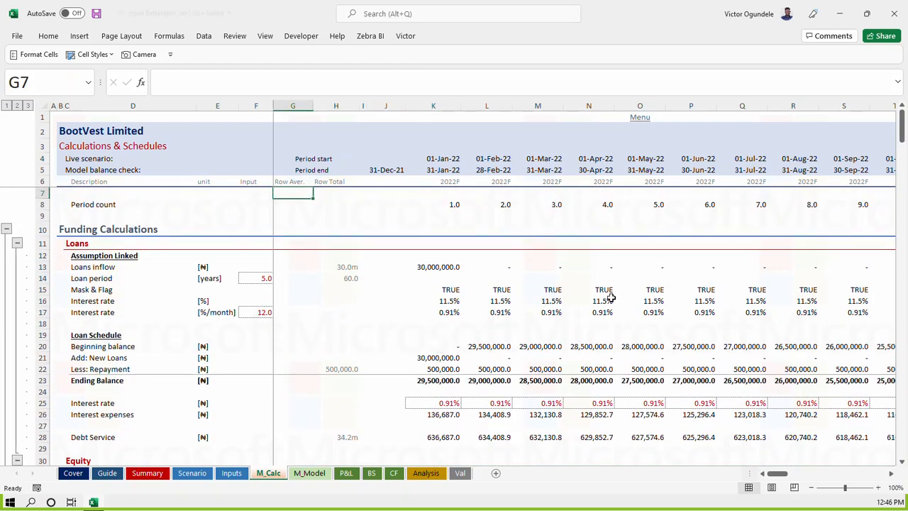
key("ctrl+Left")
key("ctrl+Up")
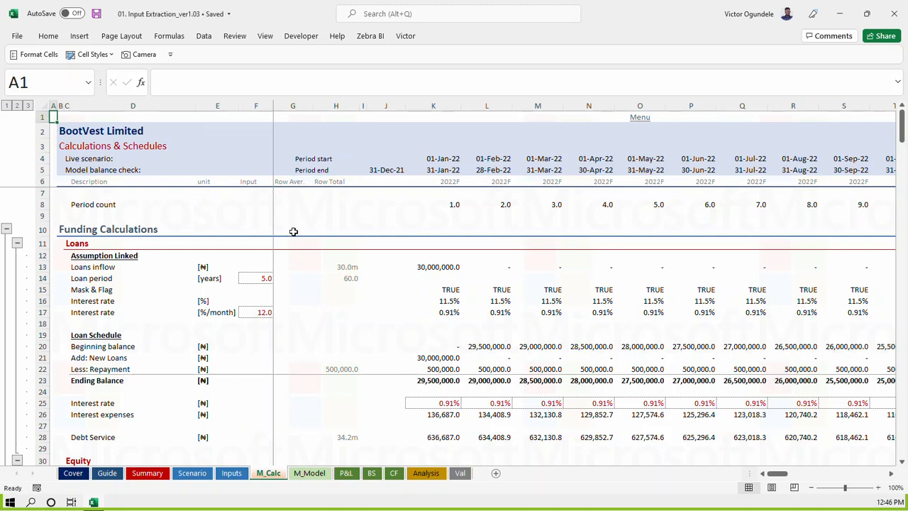
left_click(334, 203)
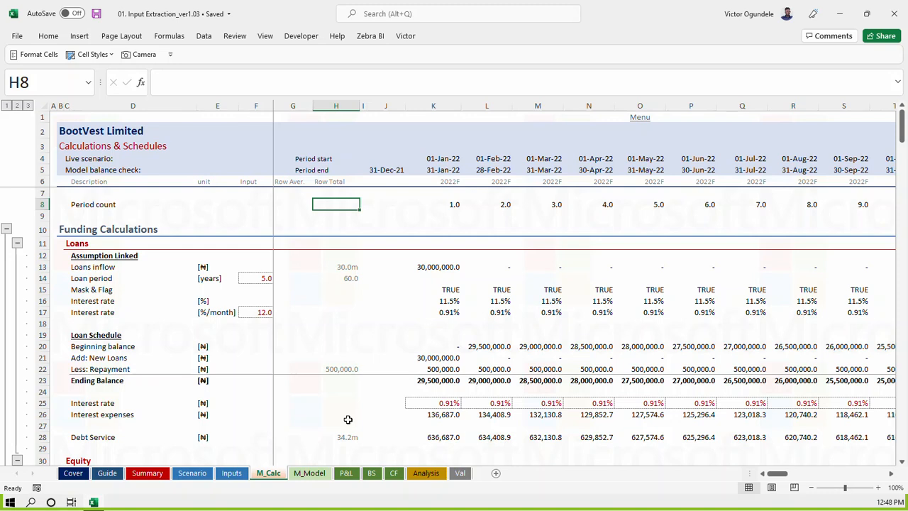
key("Down")
key("Down")
key("Down")
key("Down")
key("Down")
key("Down")
key("Down")
key("Down")
key("Down")
key("Down")
key("Down")
key("Down")
key("Down")
key("Down")
key("Down")
left_click(335, 324)
Save the workbook and enter the heading "Financial Statement" in cell B10 of the M_Model sheet
key("ctrl+s")
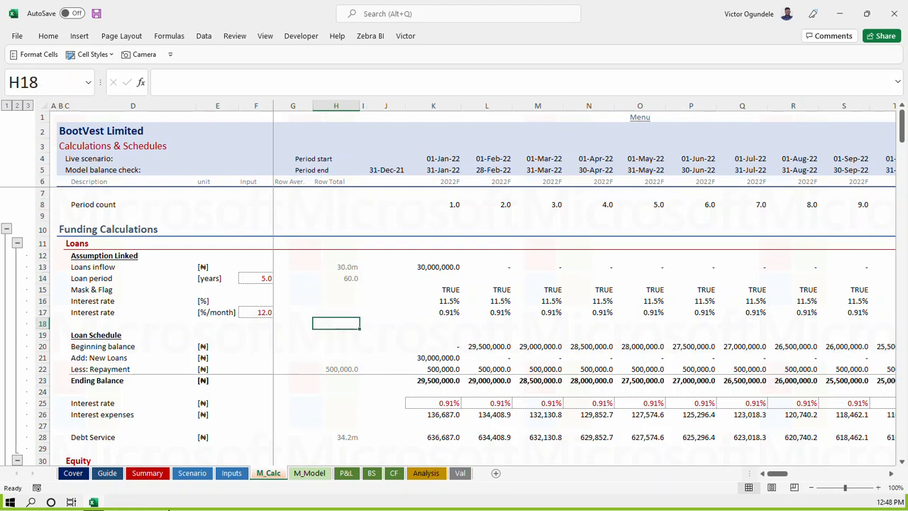
left_click(309, 472)
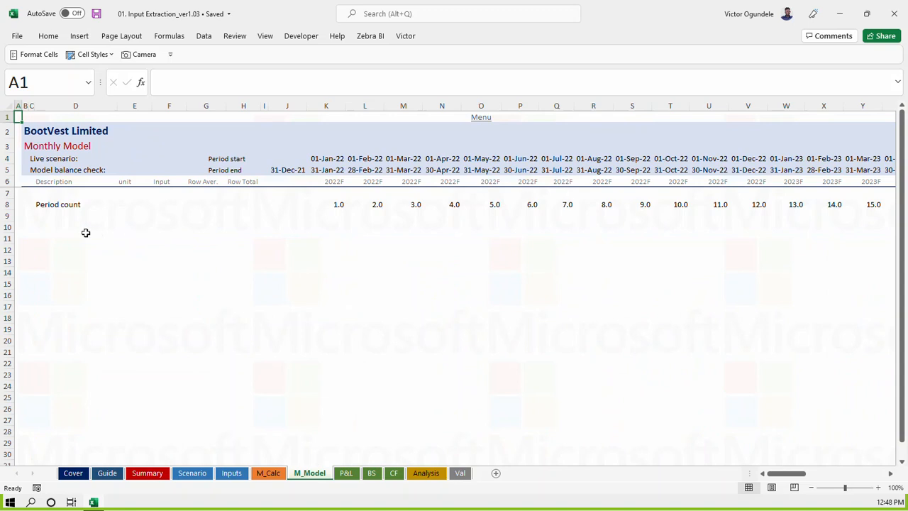
left_click(61, 228)
left_click(30, 220)
left_click(26, 218)
left_click(26, 226)
type("Financial M")
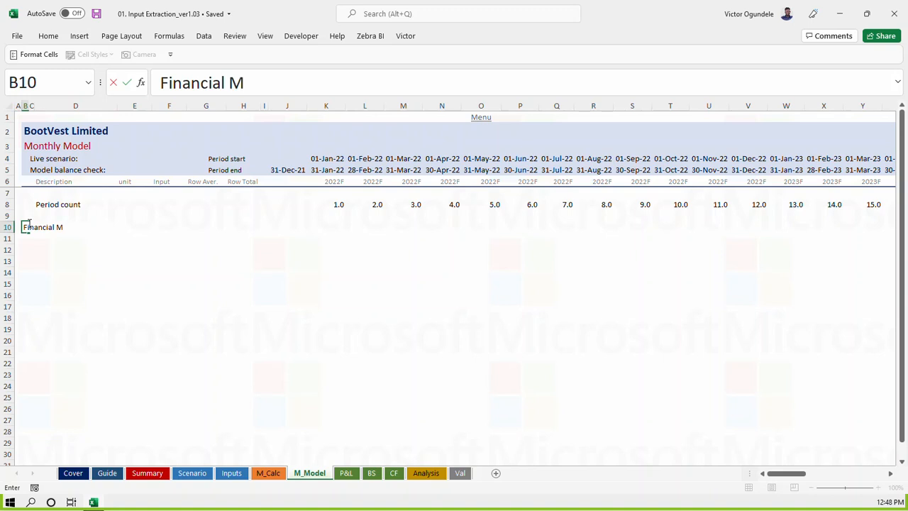
key("F2")
key("BackSpace")
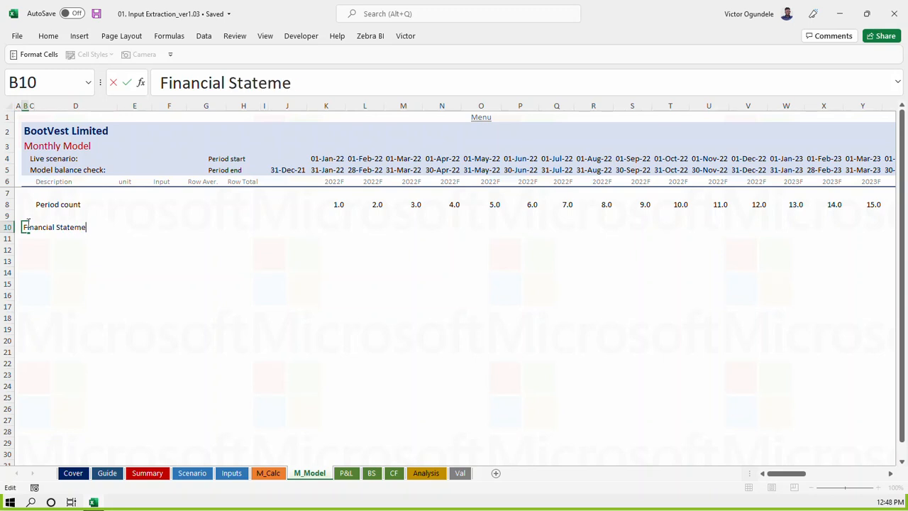
key("ctrl+Return")
key("ctrl+shift+Right")
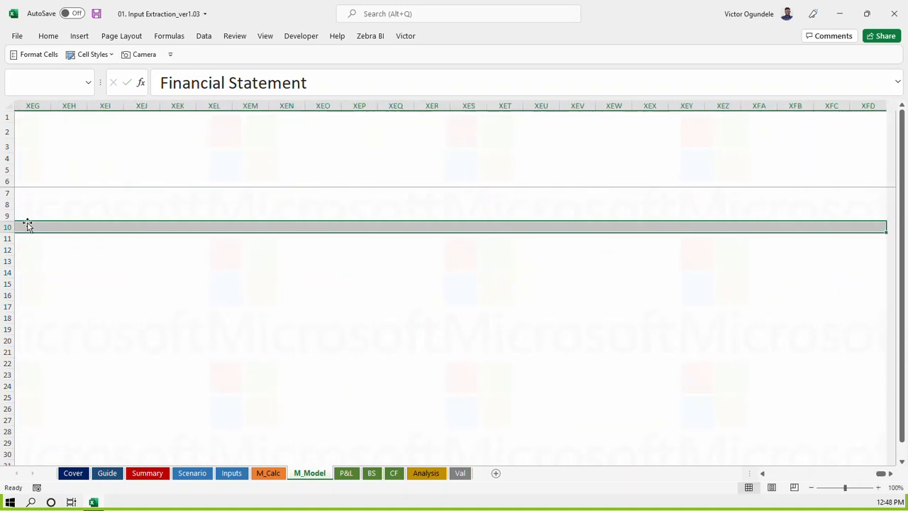
left_click(89, 54)
key("Escape")
Try to hide the unused columns beyond December 2026 on the M_Model sheet
key("Up")
key("Up")
key("Up")
key("Up")
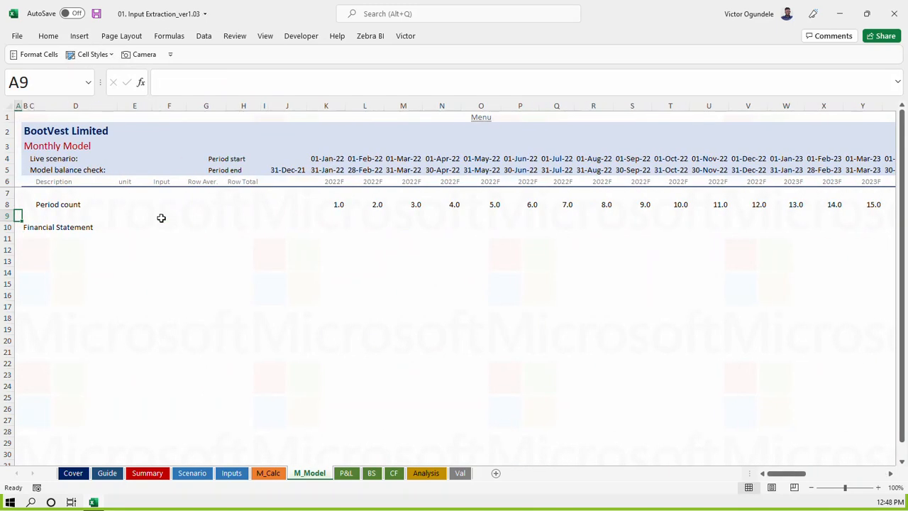
key("ctrl+Right")
key("ctrl+Right")
key("ctrl+Right")
key("ctrl+Right")
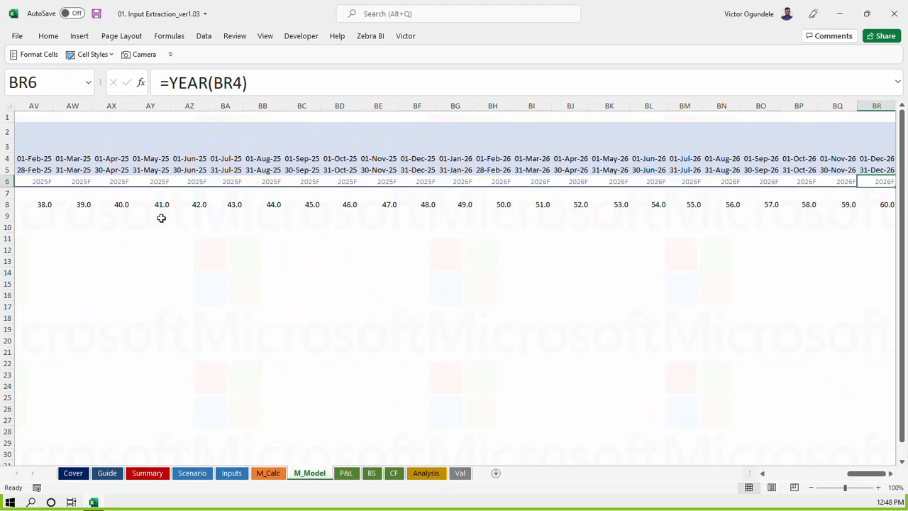
key("Right")
left_click(161, 218)
key("ctrl+c")
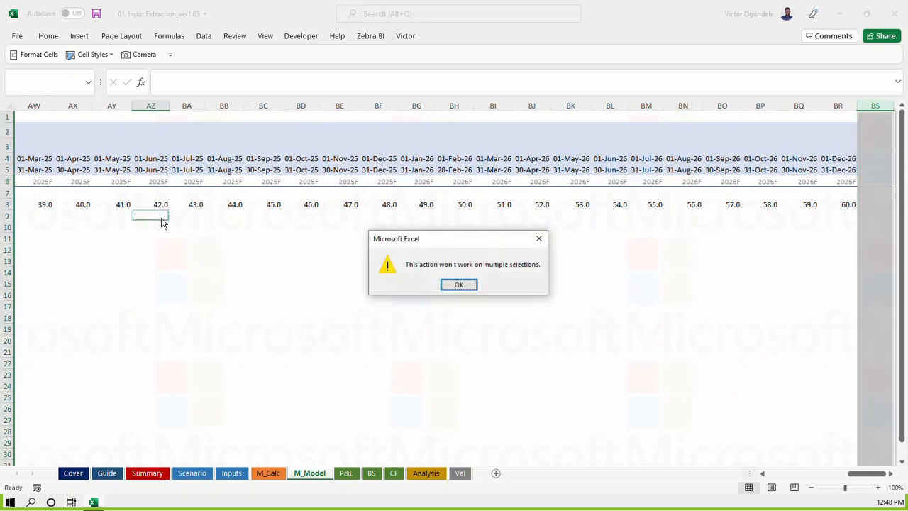
key("Return")
Hide all unused columns from BS onward on the M_Model sheet and save the workbook
key("Right")
key("Left")
key("Up")
key("ctrl+Right")
key("Right")
key("ctrl+space")
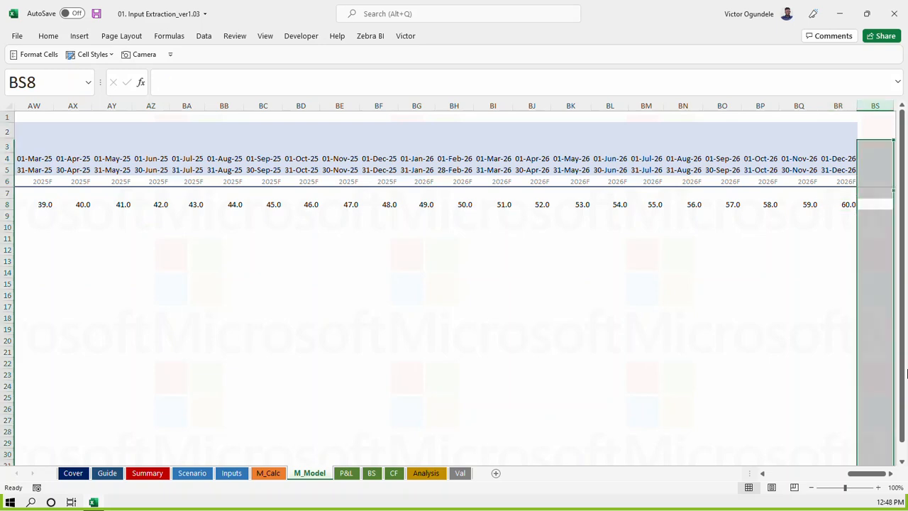
key("ctrl+shift+Right")
key("ctrl+0")
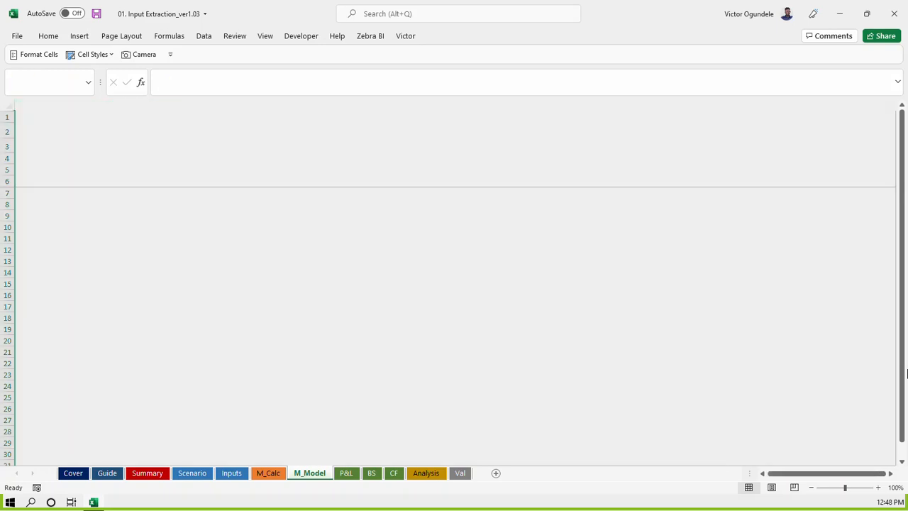
key("ctrl+Home")
key("ctrl+s")
Apply the Heading 1 cell style to the Financial Statement row from B10 to BR10 and save the workbook
left_click(48, 238)
key("Left")
key("Up")
key("Left")
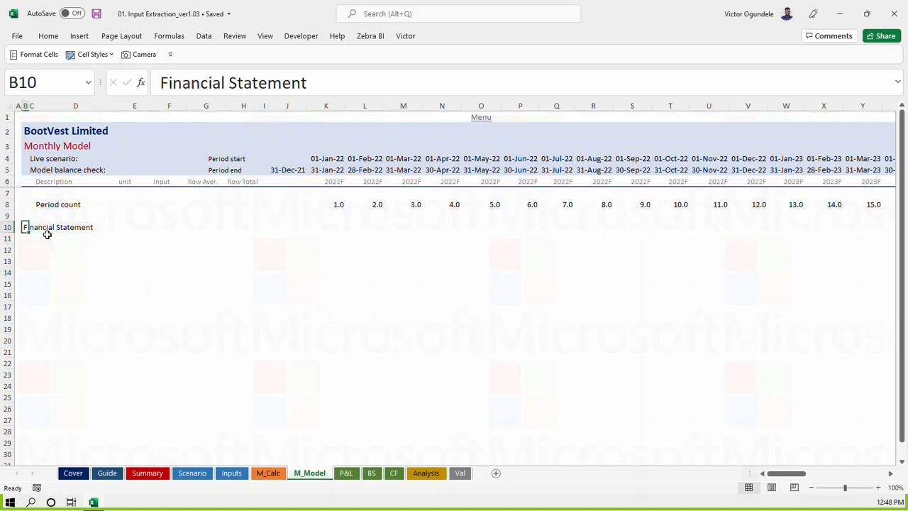
key("ctrl+shift+Right")
left_click(89, 54)
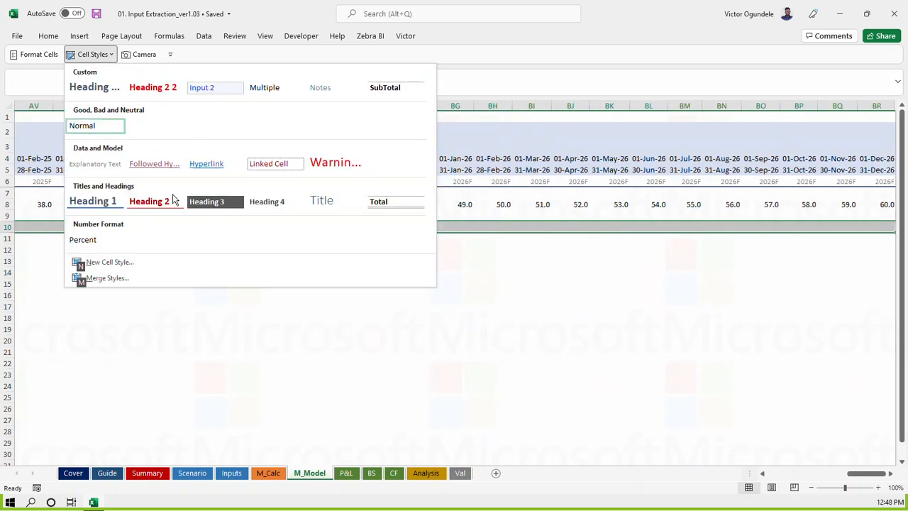
left_click(93, 201)
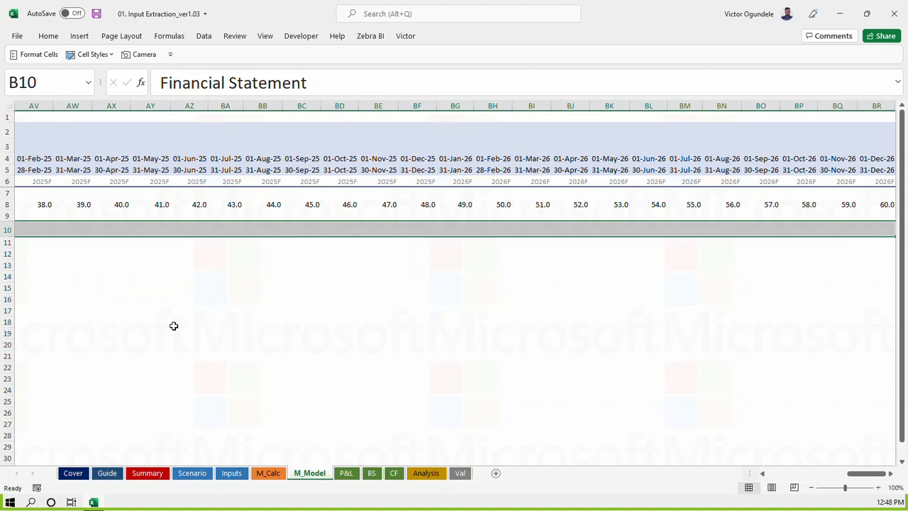
key("Home")
key("ctrl+s")
Enter the section title "Income Statement" in cell C11, directly under the Financial Statement heading
key("Right")
key("Right")
key("Left")
key("Down")
key("Down")
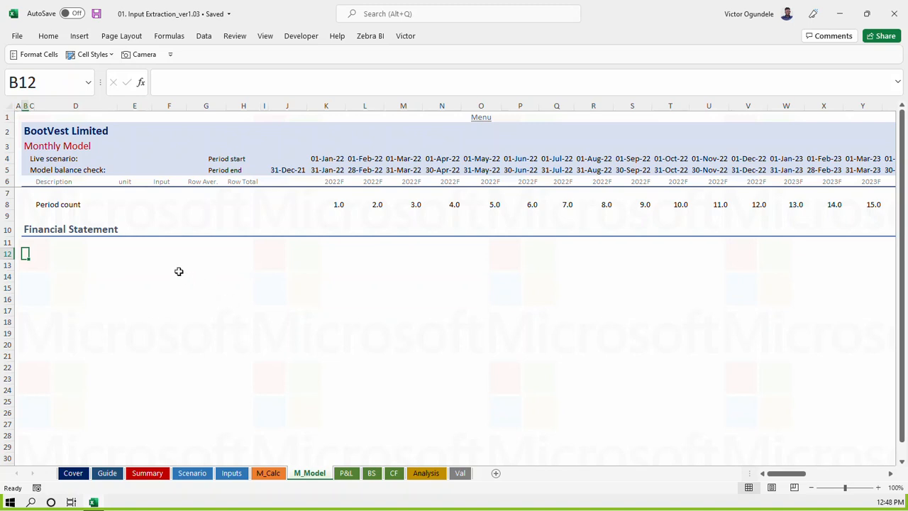
left_click(71, 250)
key("Up")
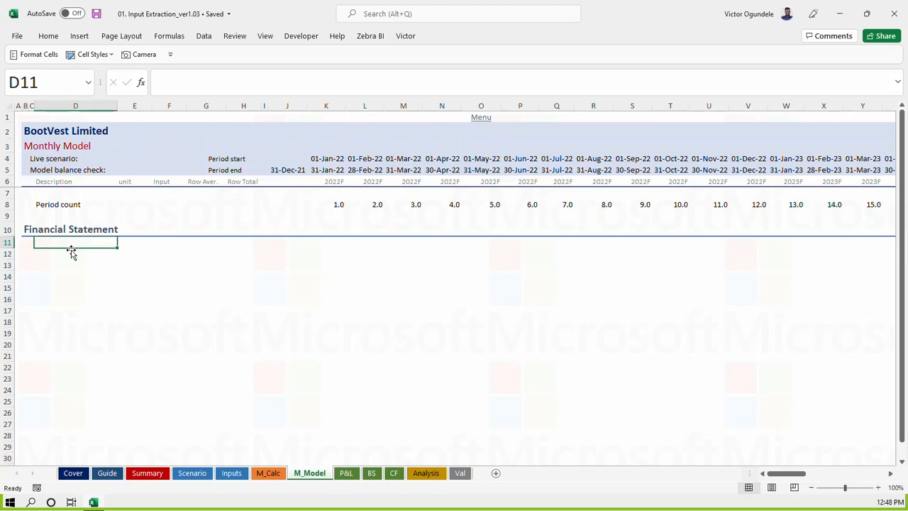
key("Left")
type("In")
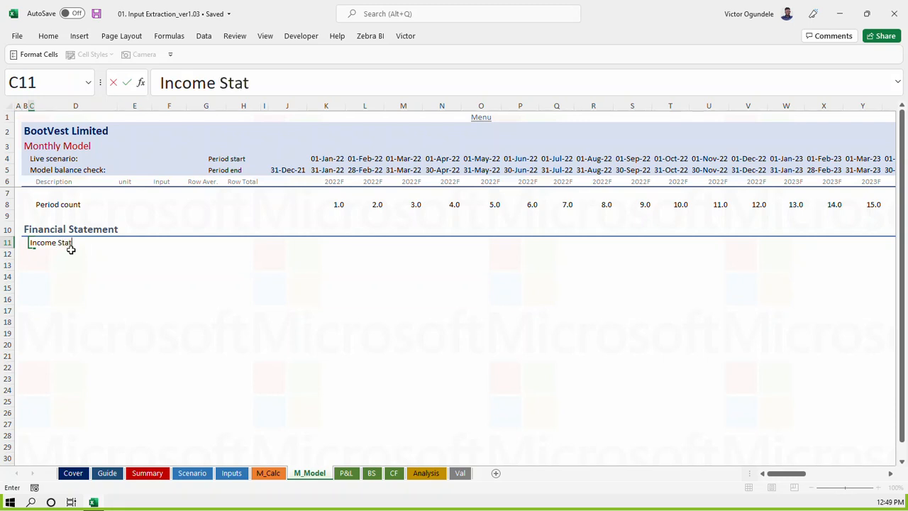
key("ctrl+Return")
Apply the Heading 2 cell style to the Income Statement row from C11 to BR11 and save the workbook
key("ctrl+shift+Right")
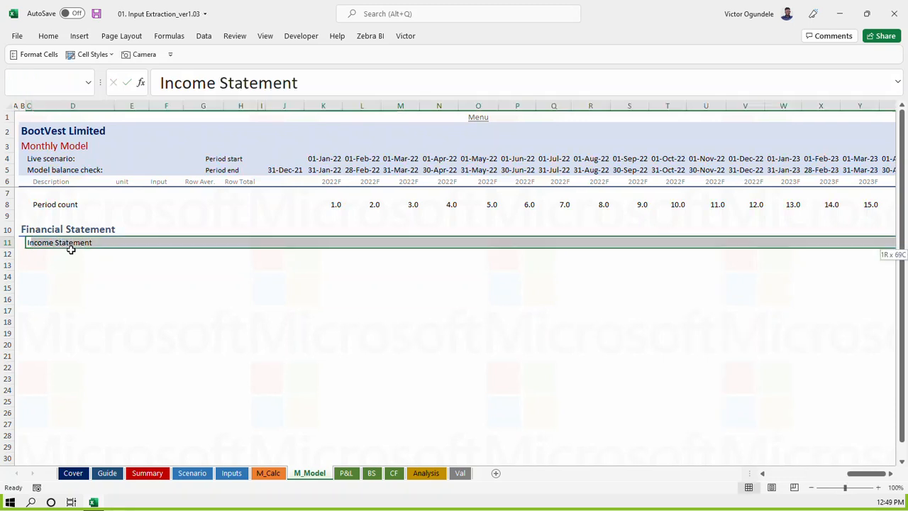
key("alt+2")
left_click(145, 200)
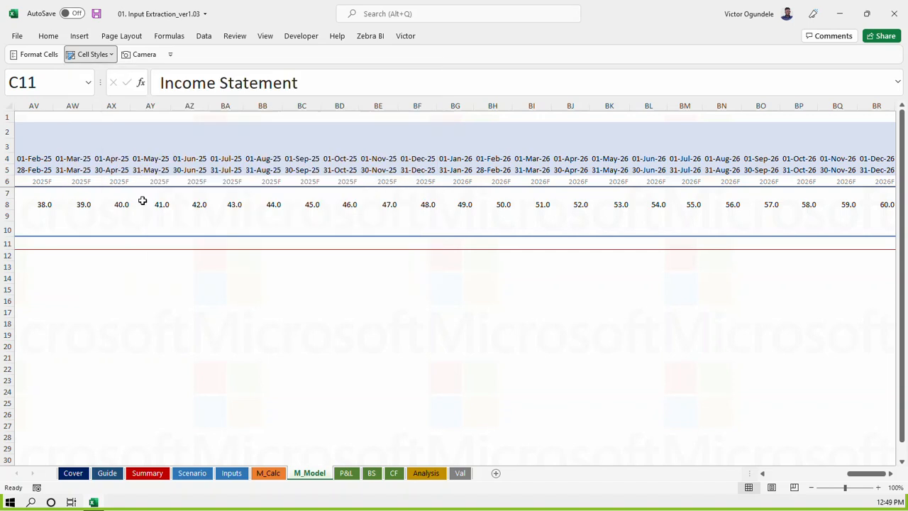
key("ctrl+shift+Left")
key("ctrl+s")
key("Right")
key("Left")
key("Down")
key("Down")
key("Up")
key("ctrl+s")
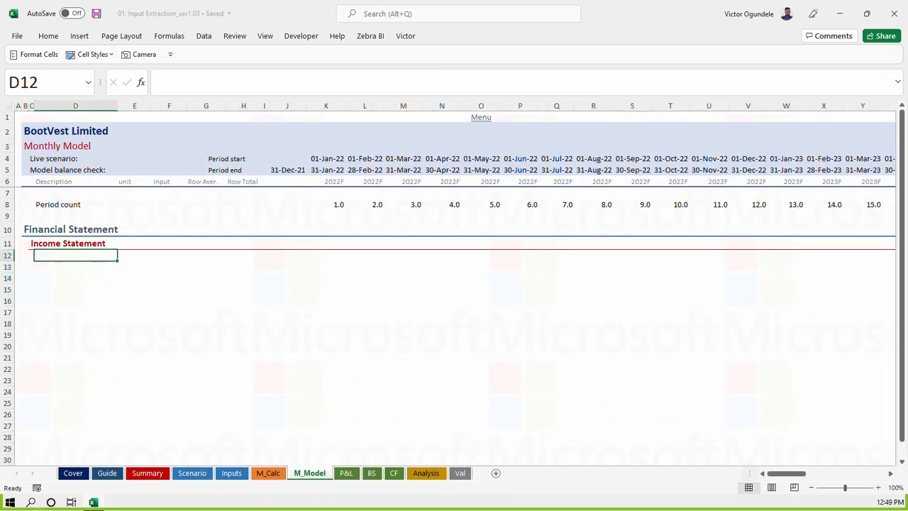
Enter "Revenue" in cell D12 as a bold, underlined subheading of the Income Statement
scroll(455, 371, "up", 1)
type("Net In")
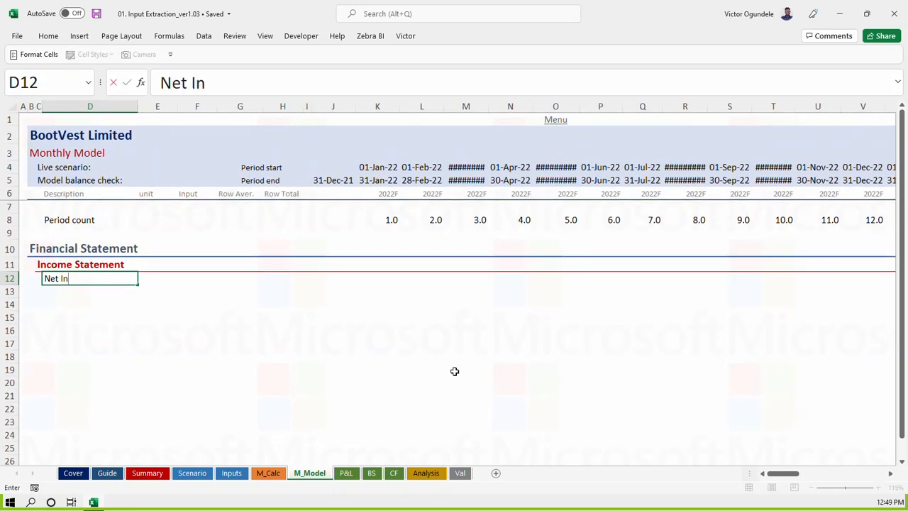
key("Escape")
key("Left")
key("Right")
type("Reve")
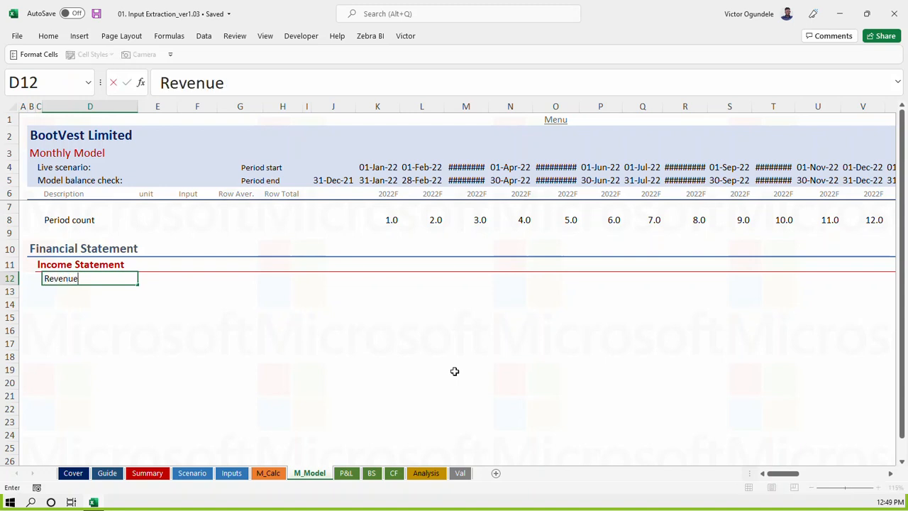
key("ctrl+Return")
key("Down")
type("Ne")
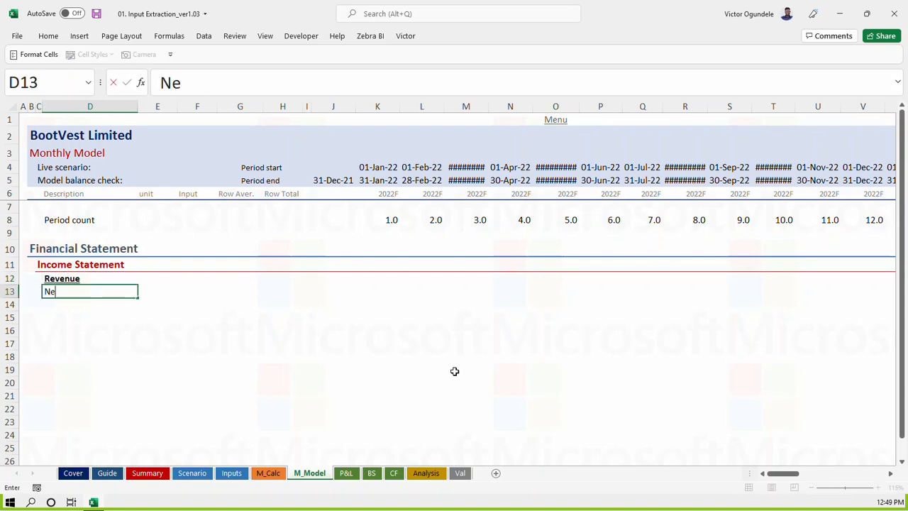
type("t in")
key("Escape")
Link D13:D15 to the Interest Income, Interest on savings and Net Interest Income labels in D154:D156 of the M_Calc sheet
type("=")
key("ctrl+Page_Up")
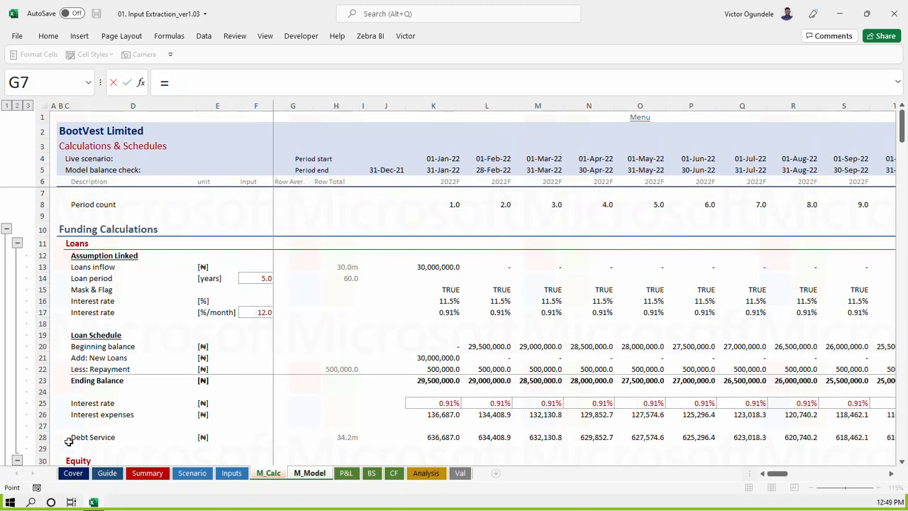
scroll(102, 388, "down", 20)
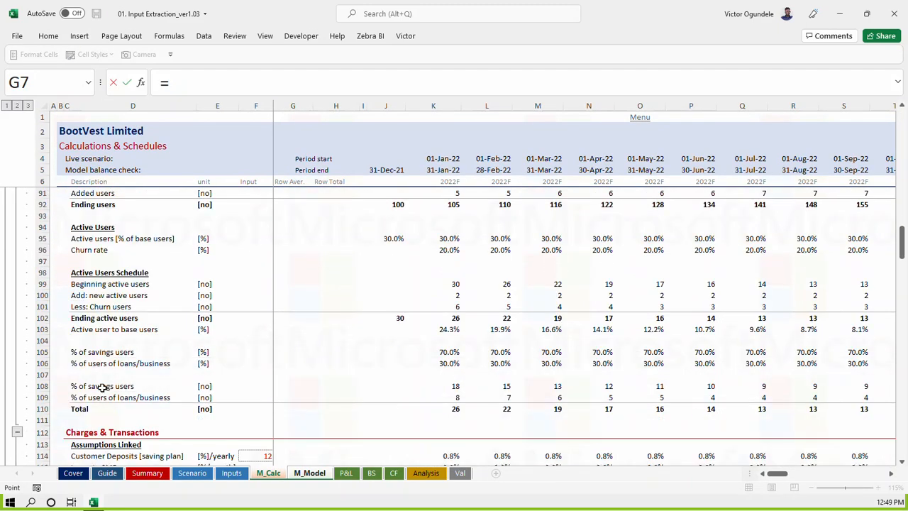
scroll(103, 389, "down", 17)
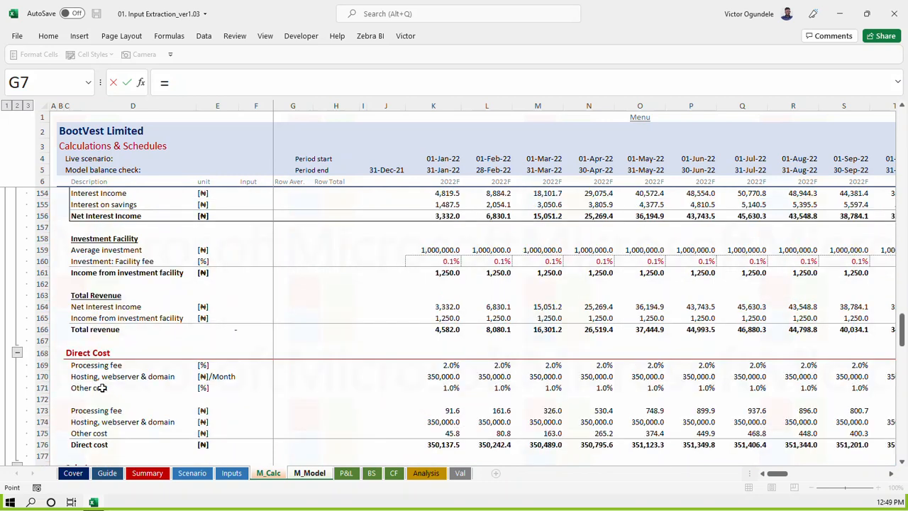
scroll(102, 231, "up", 6)
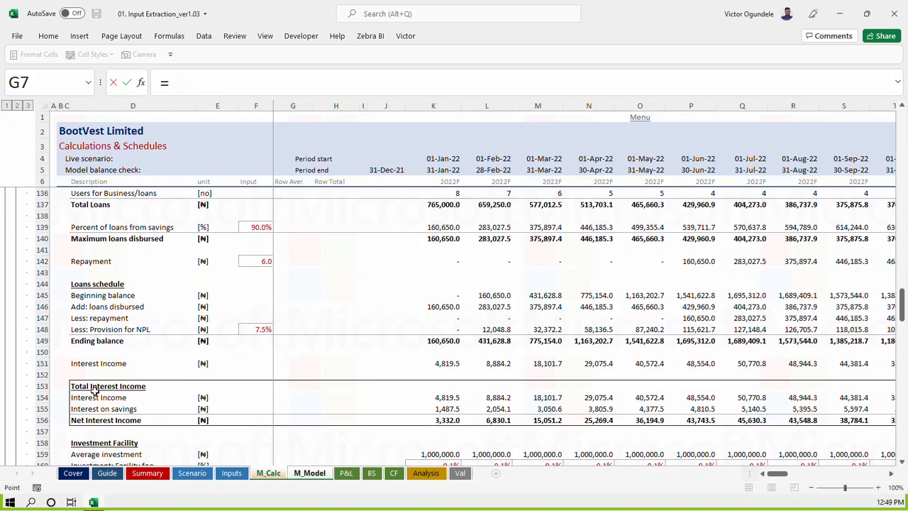
left_click(92, 399)
key("ctrl+Return")
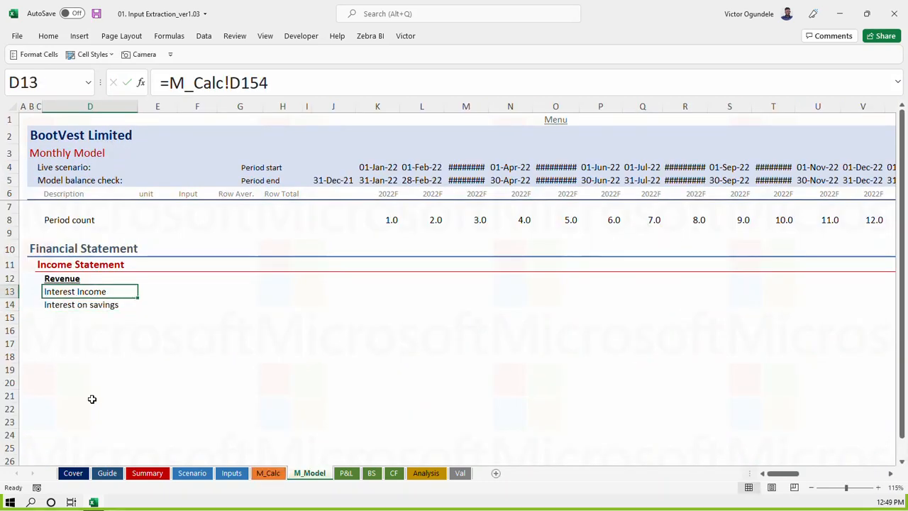
scroll(93, 399, "down", 1)
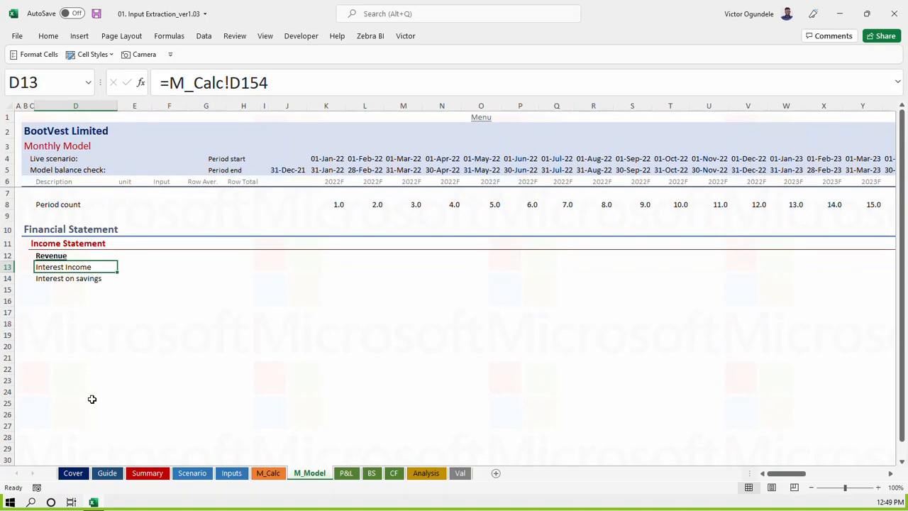
key("shift+Down")
key("Down")
key("Down")
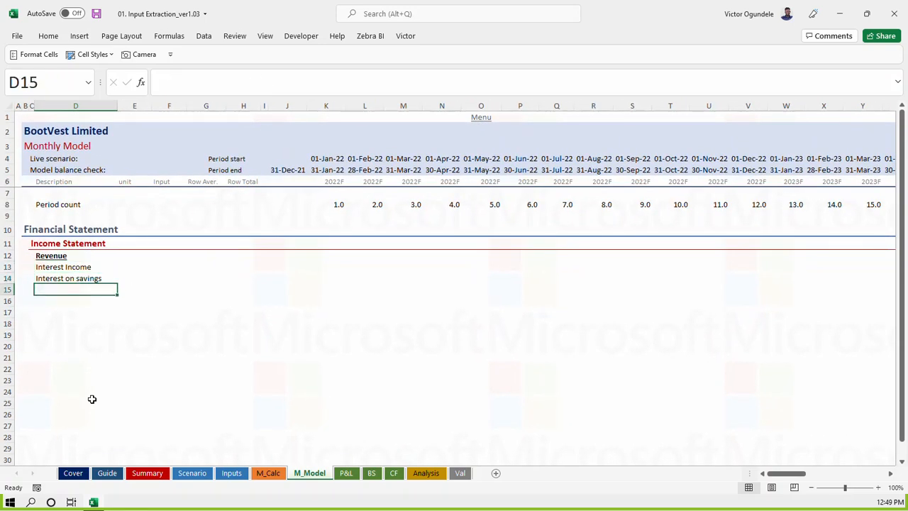
key("ctrl+d")
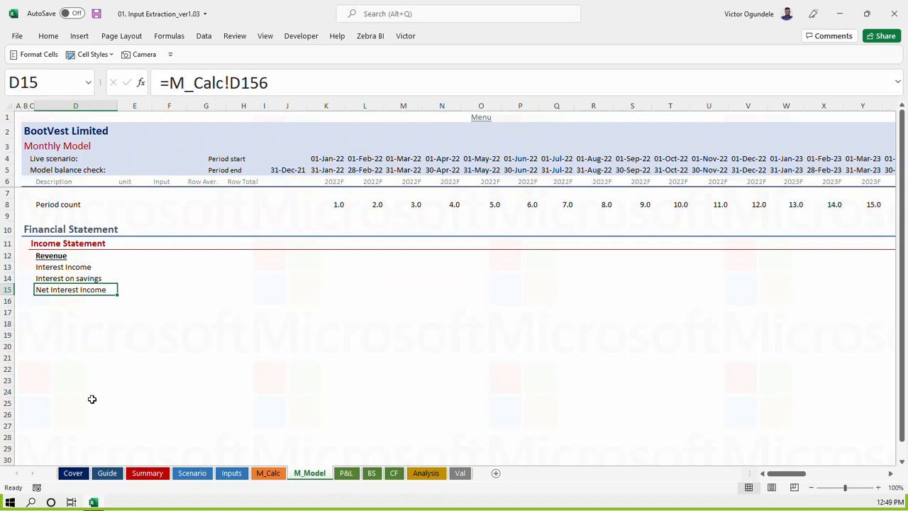
Fill the unit cells E13:E15 of the three revenue lines with the named range formula =Currency
key("Up")
key("Up")
key("shift+Down")
key("ctrl+c")
key("Right")
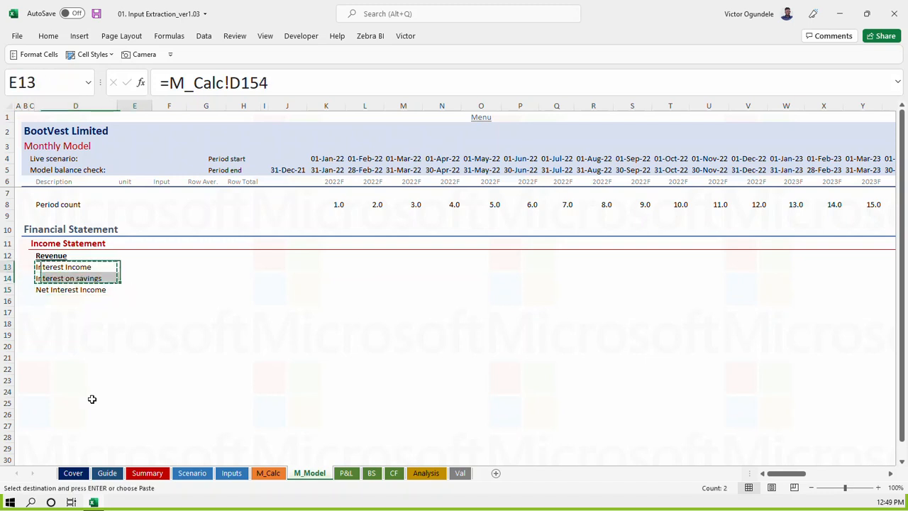
key("Escape")
key("F3")
key("Return")
key("Return")
key("ctrl+d")
key("Down")
key("ctrl+d")
Copy the M_Calc link formulas from D13:D14 to K13:K14 to bring in January's interest income and interest on savings
key("Up")
key("Up")
key("Left")
key("shift+Down")
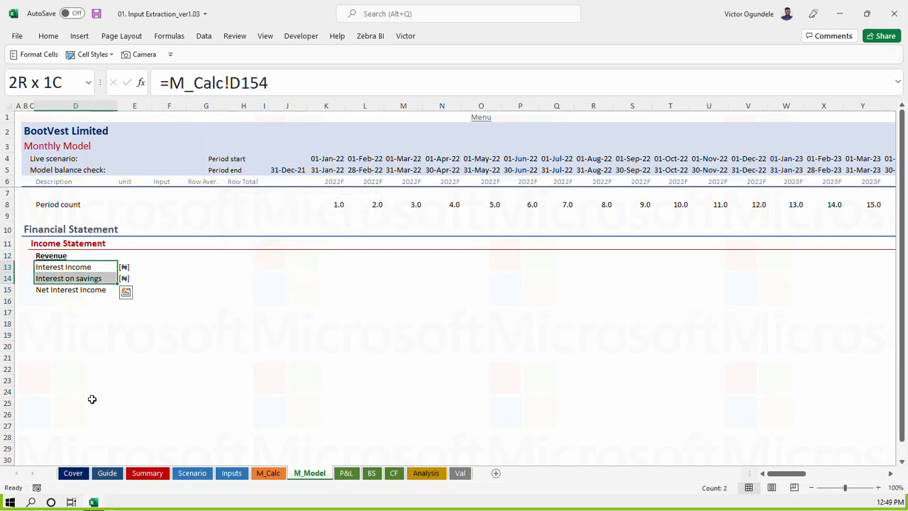
key("ctrl+c")
key("Right")
key("Right")
key("Right")
key("Right")
key("Right")
key("Right")
key("Right")
key("ctrl+v")
Calculate January's Net Interest Income in K15 with the formula =K13-K14
key("Down")
key("Down")
type("=")
key("Up")
key("Up")
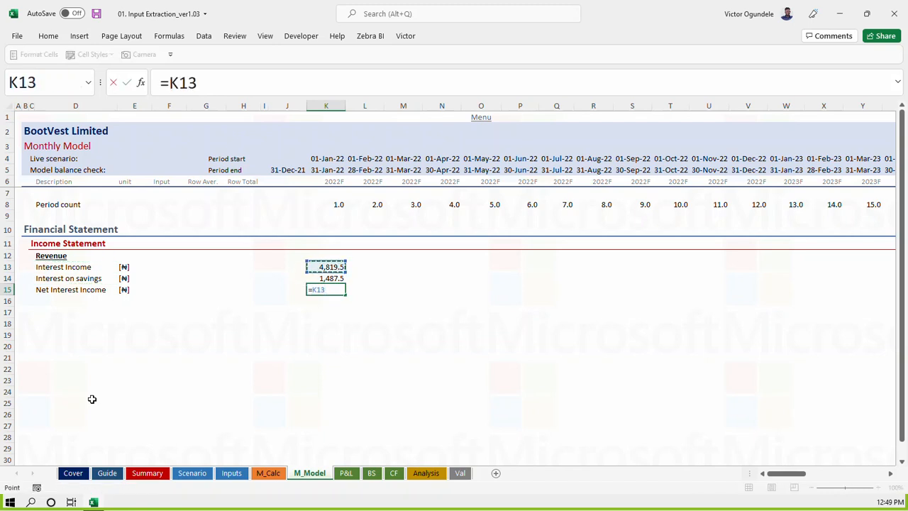
type("-")
key("Up")
key("ctrl+Return")
Apply the SubTotal cell style to the Net Interest Income row from D15 to K15
key("ctrl+Left")
key("shift+Left")
key("Right")
key("Left")
key("Left")
key("ctrl+shift+Right")
key("ctrl+shift+Right")
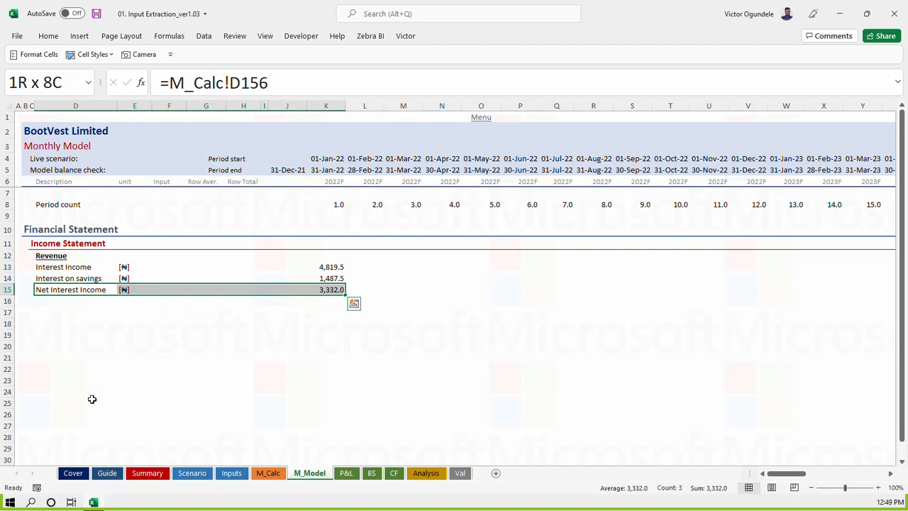
key("alt+2")
left_click(386, 80)
Fill the January formulas in K13:K15 across all months to column BR and save the workbook
key("Up")
key("Up")
key("Right")
key("ctrl+Right")
key("shift+Down")
key("shift+Down")
key("ctrl+shift+Right")
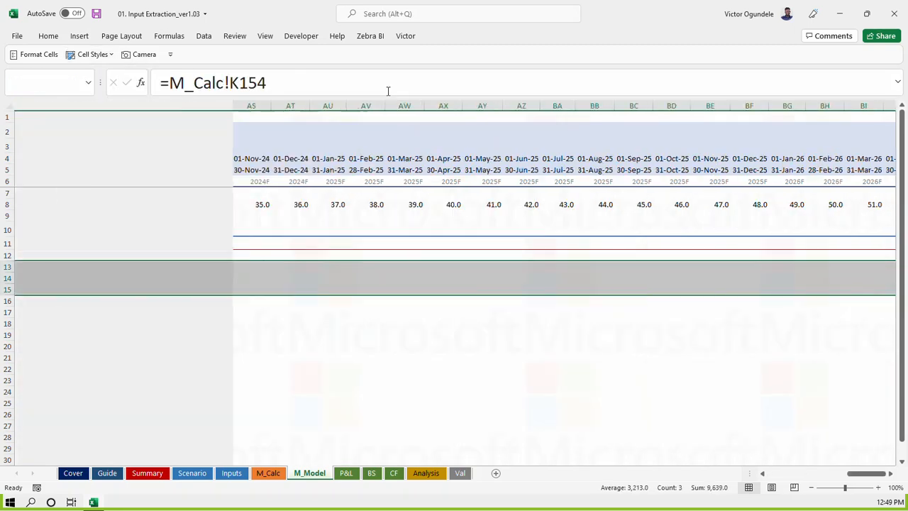
key("ctrl+s")
key("ctrl+q")
key("Left")
key("Left")
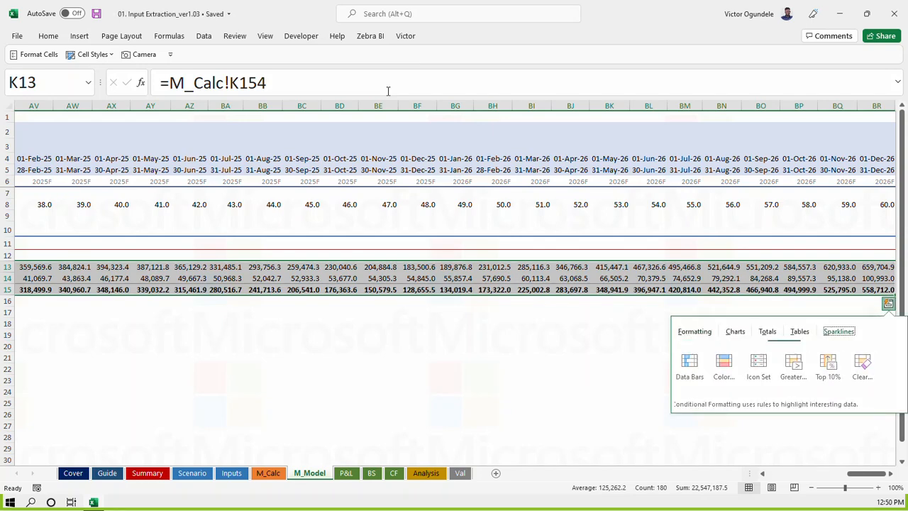
key("Escape")
Indent the Interest Income and Interest on savings labels in D13:D14 by one level
key("Left")
key("Left")
key("Left")
key("Left")
key("Left")
key("Left")
key("Left")
key("Left")
key("Left")
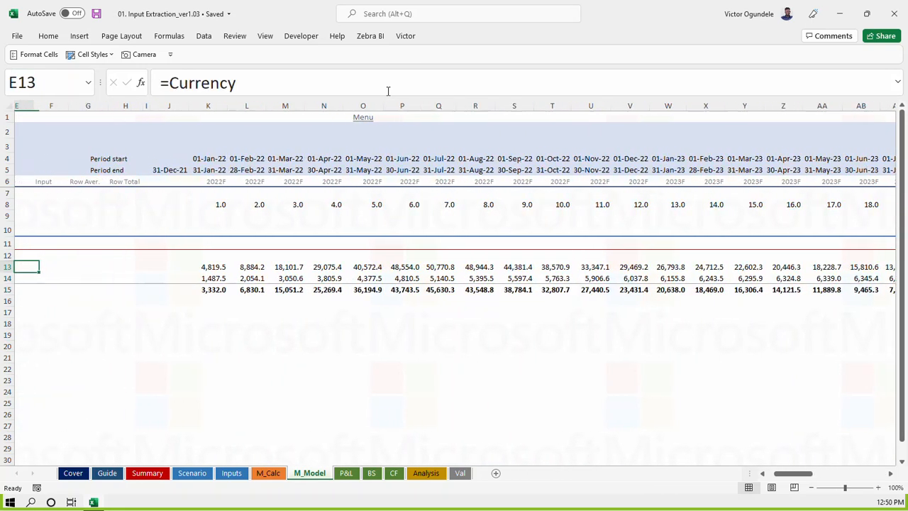
key("Left")
key("Down")
key("Down")
key("Right")
key("Right")
key("Up")
key("Up")
key("Right")
key("shift+Down")
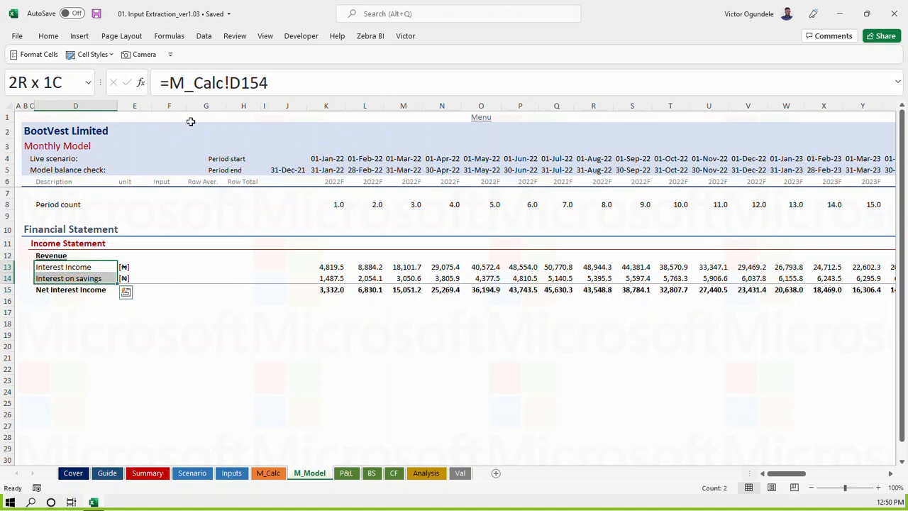
double_click(48, 35)
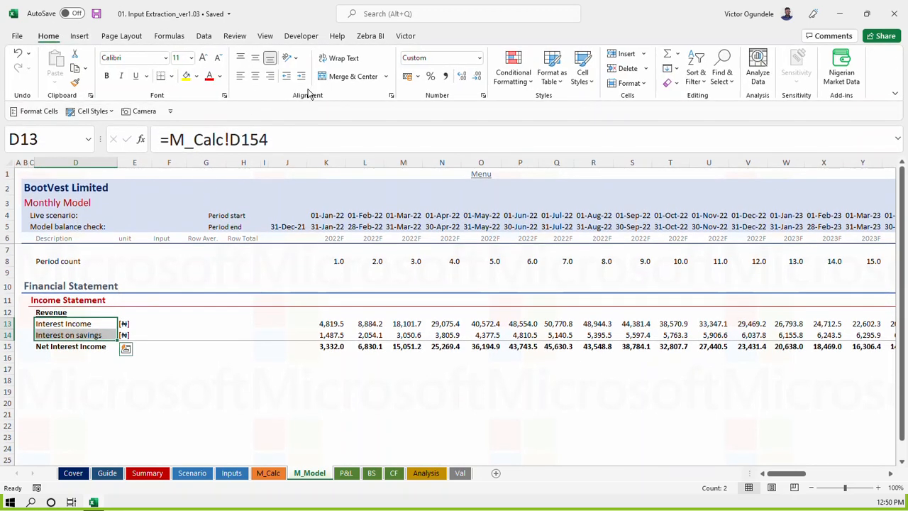
left_click(302, 77)
left_click(66, 381)
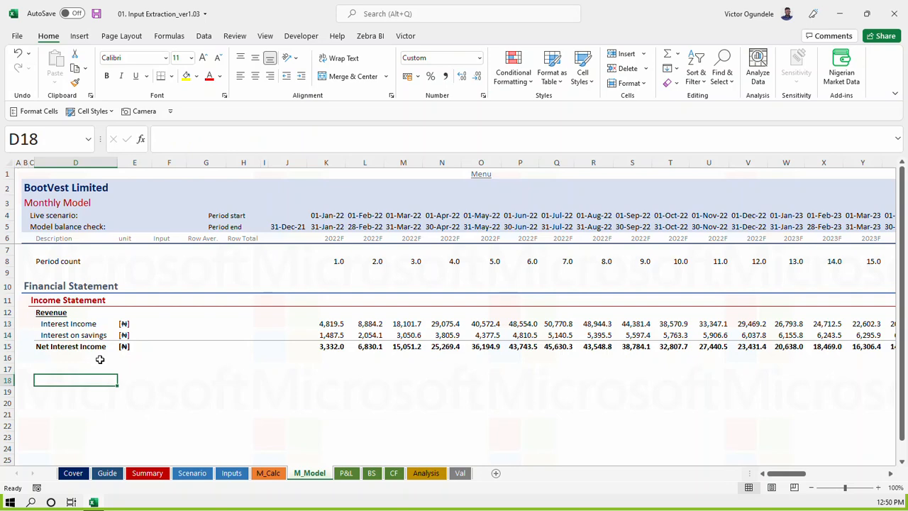
scroll(99, 353, "down", 2)
scroll(99, 353, "up", 2)
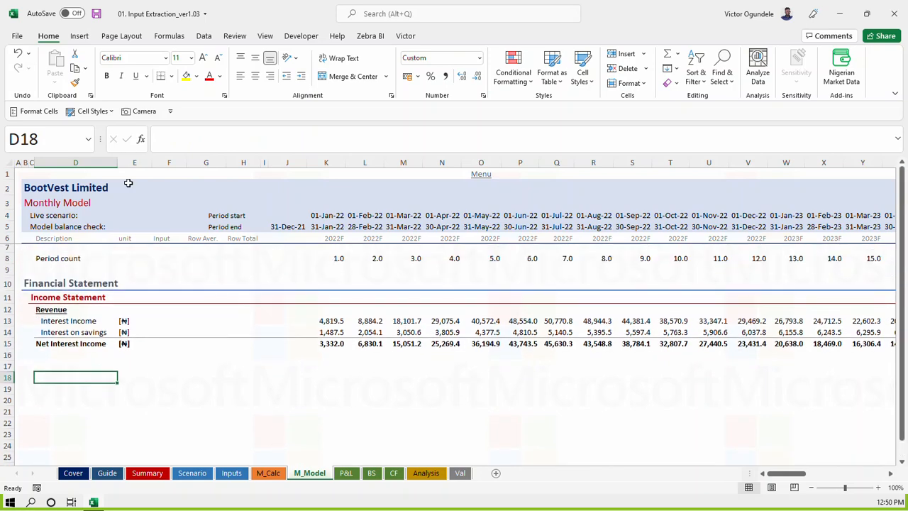
double_click(48, 35)
Copy the Revenue heading to D16 below Net Interest Income and rename it Direct Costs
key("Left")
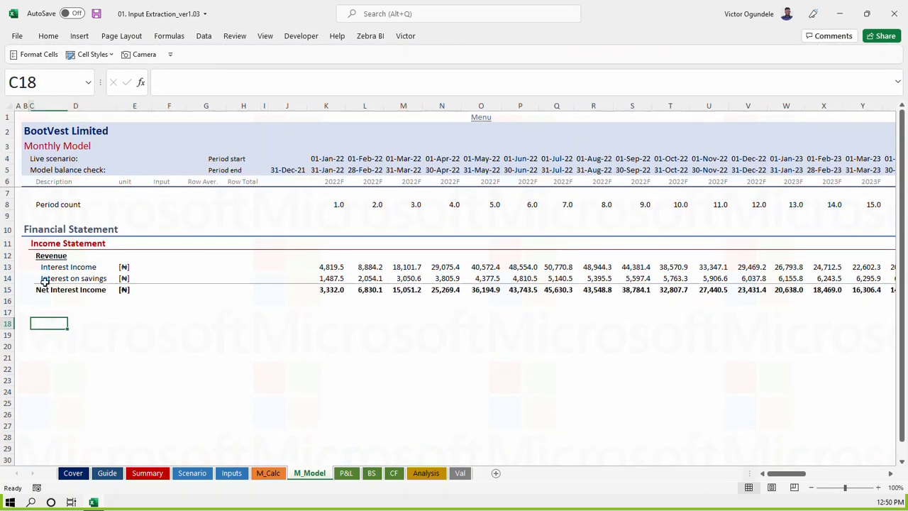
key("Up")
key("Up")
key("Up")
key("Up")
key("Up")
key("Up")
key("Right")
key("ctrl+c")
key("Down")
key("Down")
key("Down")
key("Down")
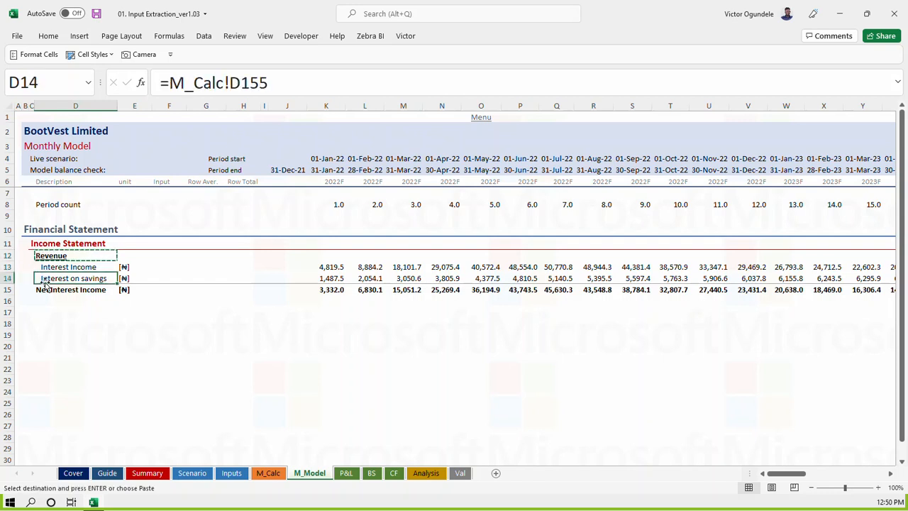
key("ctrl+v")
type("Direc")
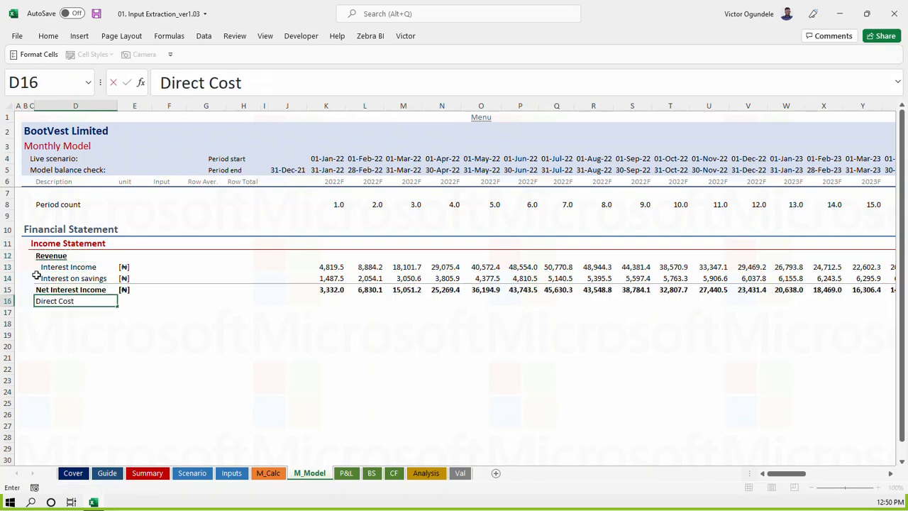
key("ctrl+Return")
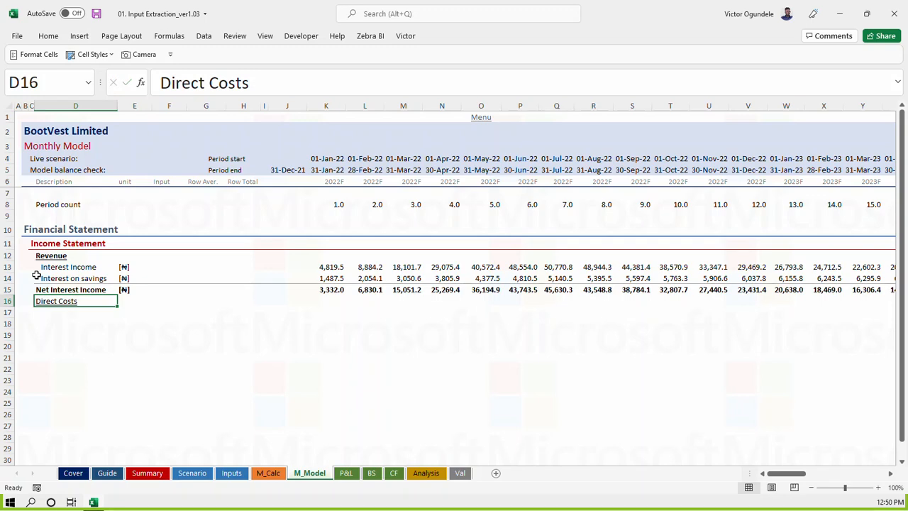
Link the three direct cost labels in D17:D19 to M_Calc D173:D175, starting with =M_Calc!D173
key("Down")
type("=")
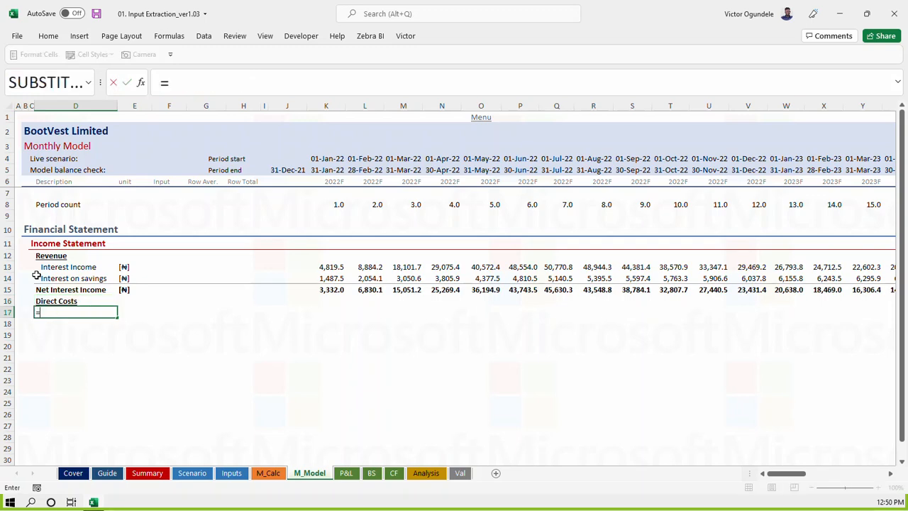
key("ctrl+Page_Up")
scroll(101, 425, "down", 2)
scroll(101, 425, "up", 2)
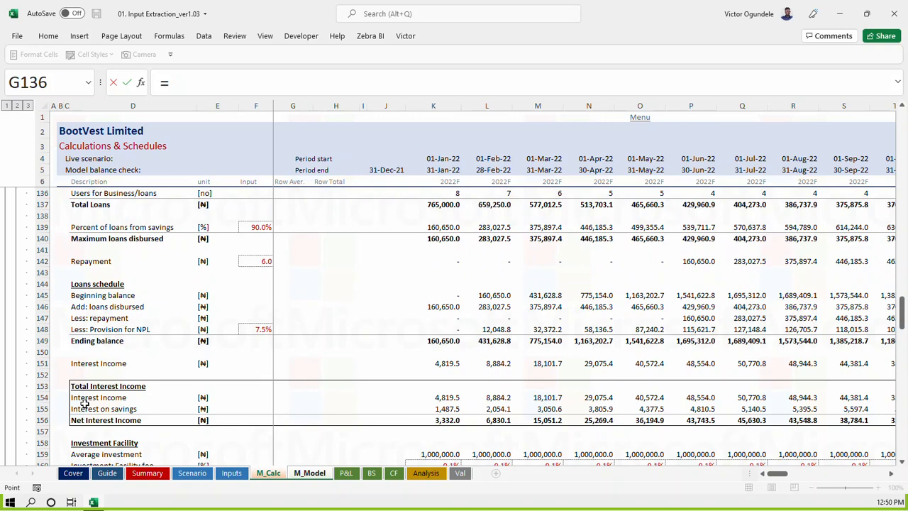
scroll(85, 404, "down", 8)
left_click(90, 342)
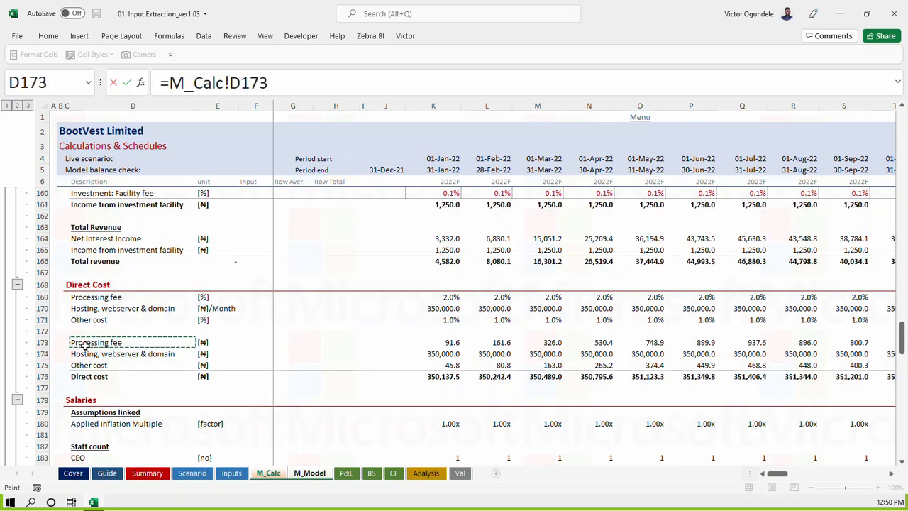
key("Return")
key("ctrl+d")
key("Down")
key("ctrl+d")
Copy the indented label formatting of Interest Income in D13 to the direct cost labels in D17:D19
key("Up")
key("Up")
key("Up")
key("Up")
key("Up")
key("Up")
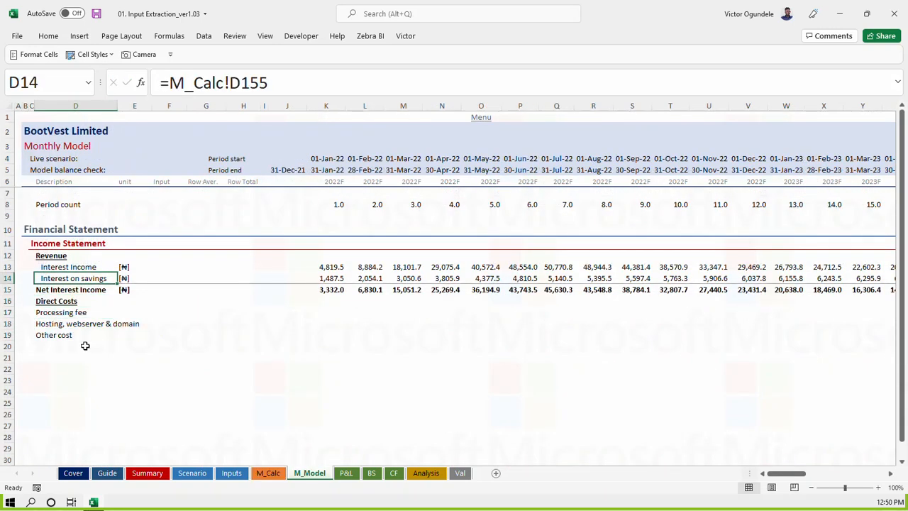
key("alt+h")
key("f")
key("p")
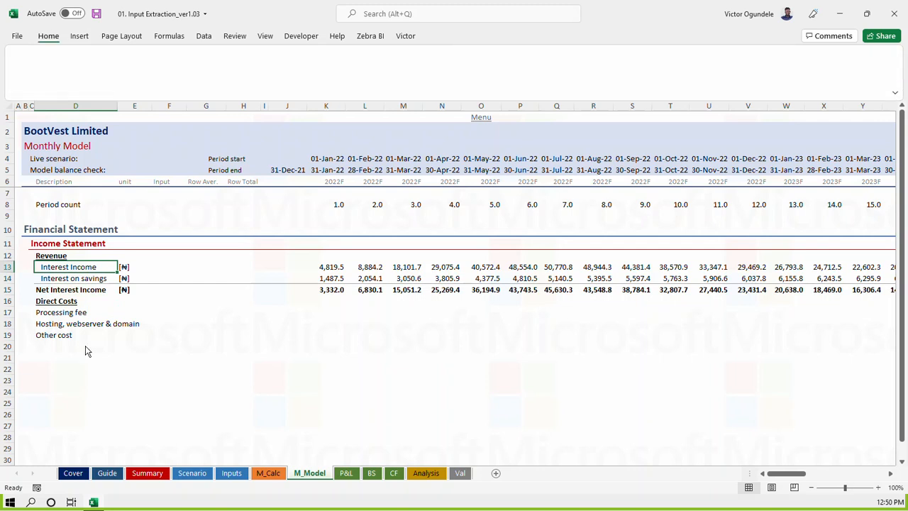
left_click_drag(54, 312, 60, 335)
Copy the currency unit from E13 to the direct cost rows E17:E19
left_click(123, 267)
key("ctrl+c")
key("Down")
key("Down")
key("Down")
key("Down")
key("shift+Down")
key("shift+Down")
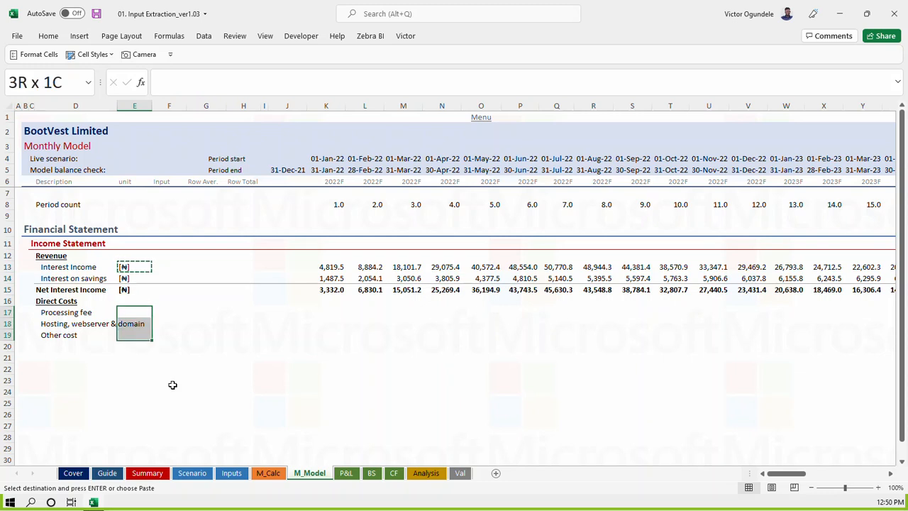
key("ctrl+v")
Label D20 as Direct Costs for the total row and fill the currency unit down into E20
key("Down")
key("Down")
key("Left")
key("Down")
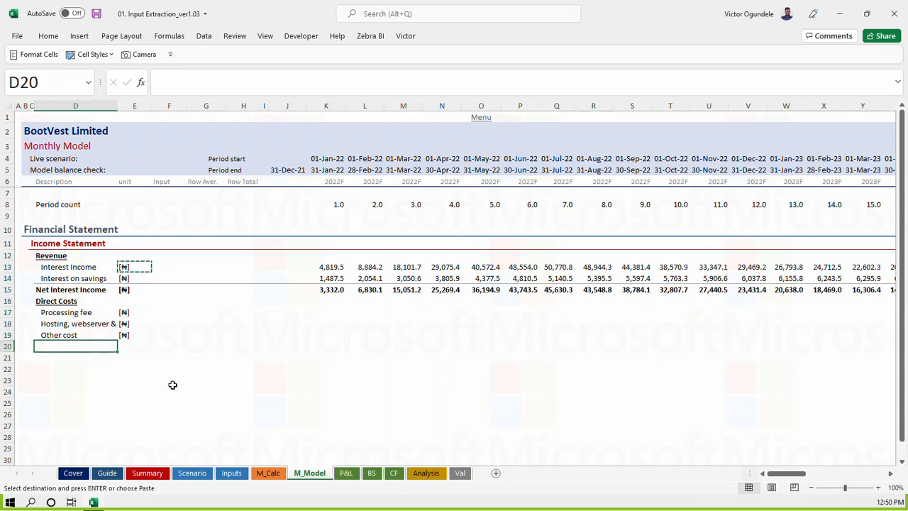
type("Direct costs")
key("ctrl+Return")
key("Right")
key("ctrl+d")
Apply the SubTotal cell style to the Direct Costs total row from D20 to K20 and narrow the Input column F
key("Left")
key("shift+Right")
key("shift+Right")
key("shift+Right")
key("shift+Right")
key("shift+Right")
key("shift+Right")
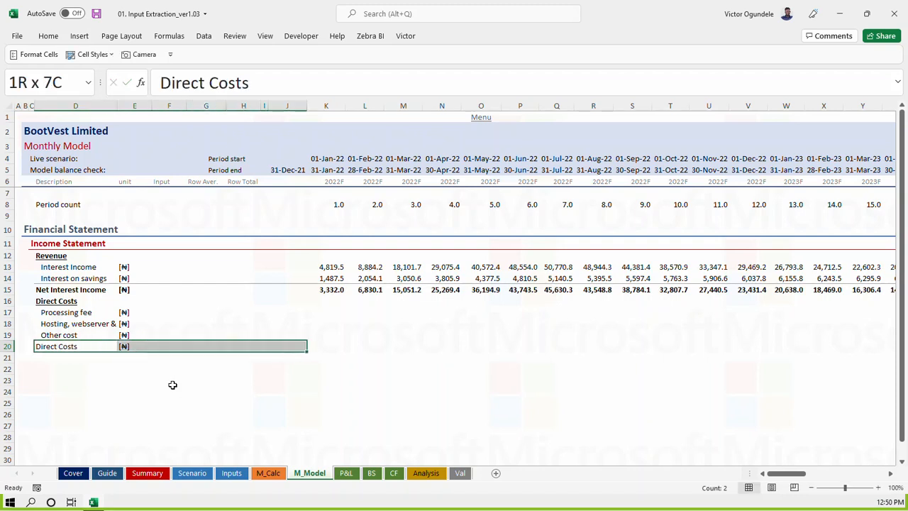
key("shift+Right")
key("alt+2")
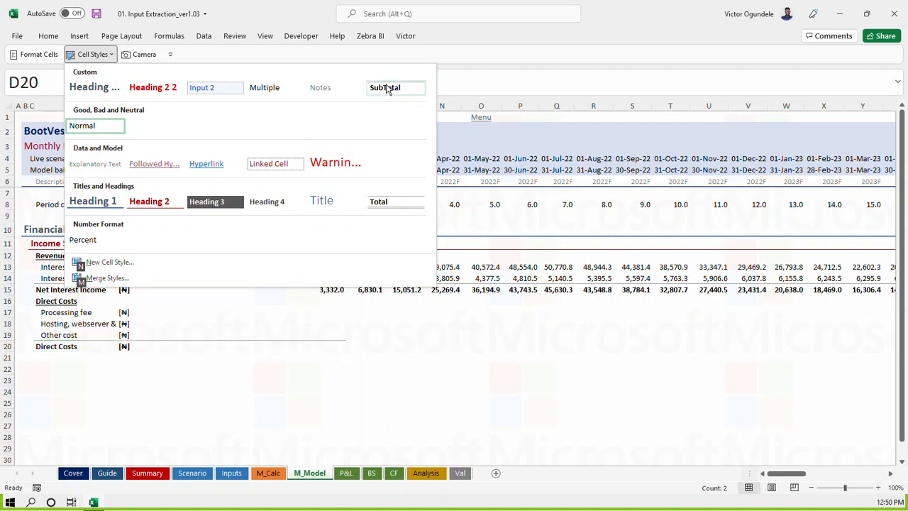
left_click(387, 89)
left_click_drag(186, 106, 134, 105)
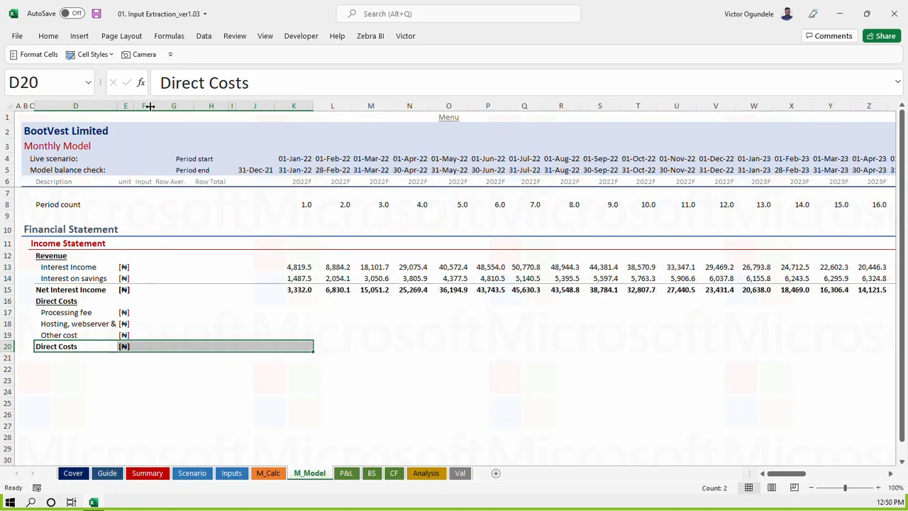
Copy the M_Calc link formulas from D17:D19 to K17:K19 to bring in January's direct costs
left_click(290, 346)
key("Up")
key("Up")
key("Up")
key("Left")
key("Left")
key("Left")
key("Left")
key("Left")
key("Left")
key("Left")
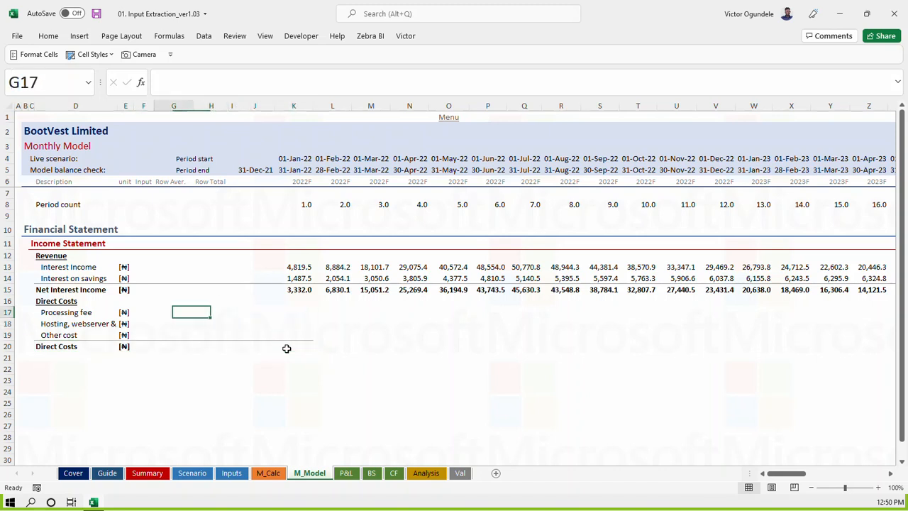
key("shift+Down")
key("shift+Down")
key("ctrl+c")
key("Right")
key("Right")
key("Right")
key("Right")
key("Right")
key("Right")
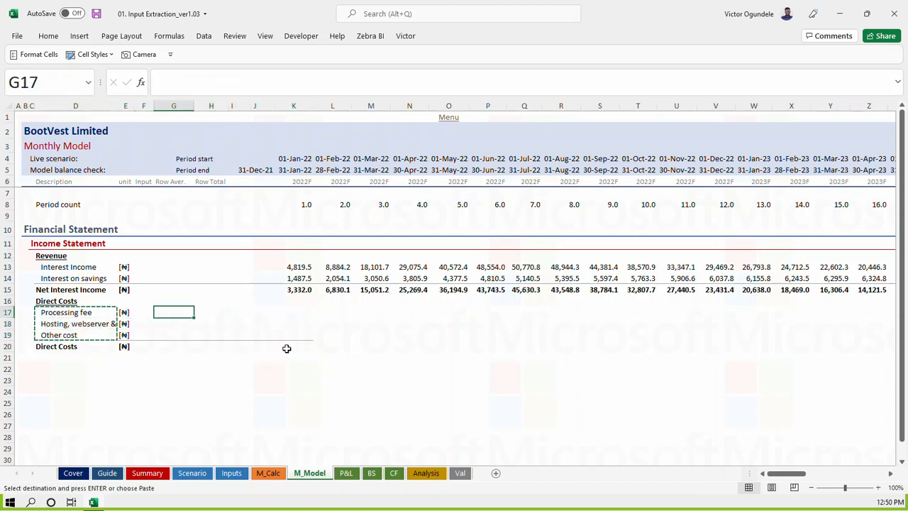
key("Right")
key("ctrl+v")
Total January's direct costs in K20 with the formula =SUM(K17:K19)
key("Down")
key("Down")
key("Down")
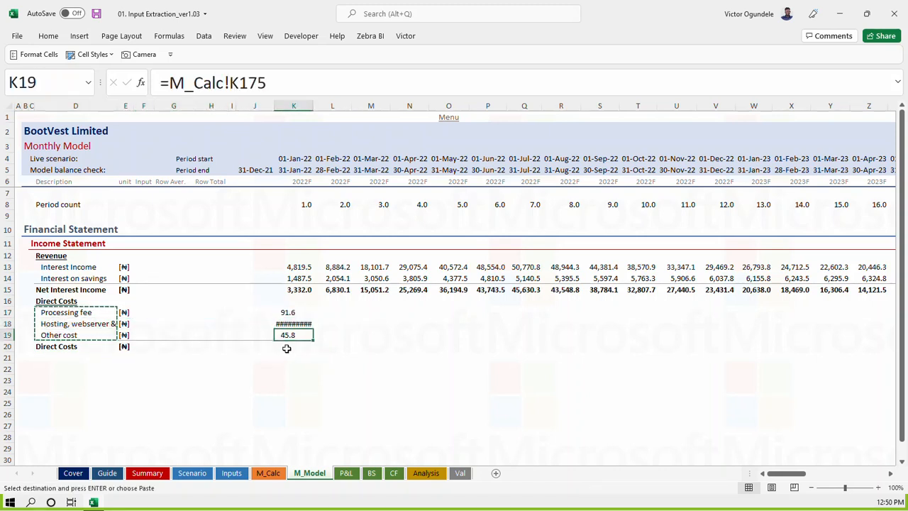
key("alt+equal")
key("ctrl+Return")
Autofit the width of column K to show the hosting cost in full and save the workbook
key("Up")
key("Up")
key("alt+h")
key("o")
key("i")
key("Up")
key("Up")
key("ctrl+s")
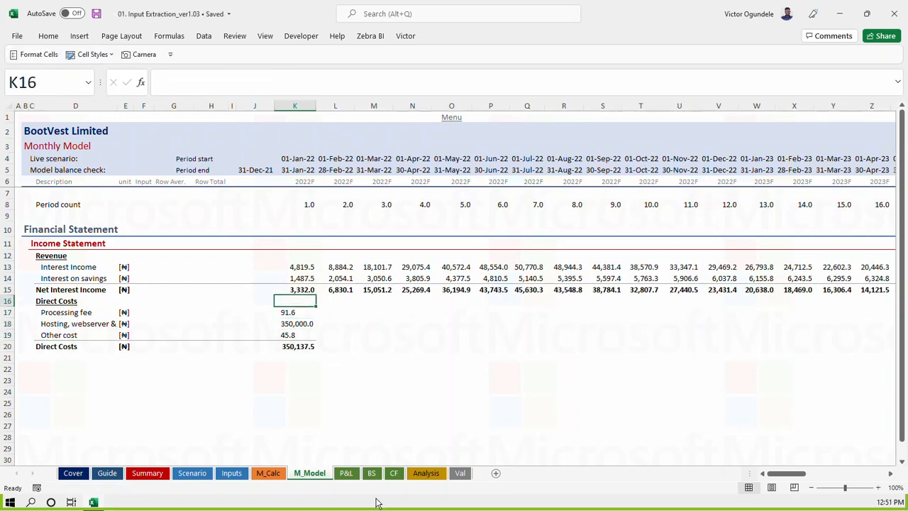
Right-align January's direct cost figures in K17:K20
key("Down")
key("ctrl+shift+Down")
key("alt+h")
key("a")
key("r")
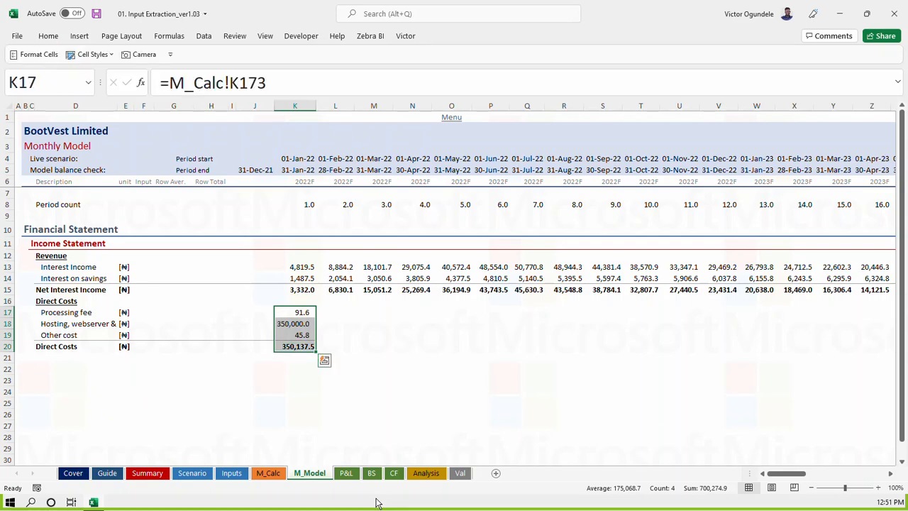
key("alt+h")
key("a")
key("r")
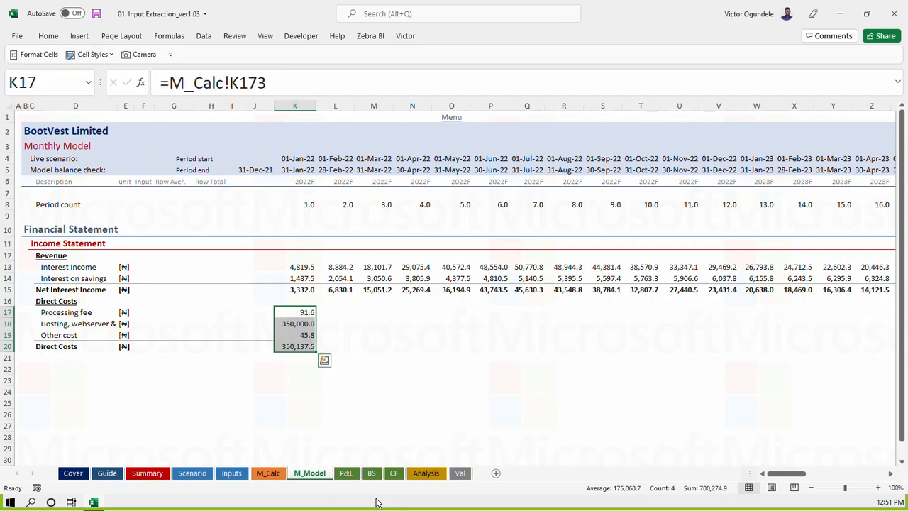
Reapply the SubTotal cell style to January's Direct Costs total in K20
key("Down")
key("Down")
key("Left")
key("Down")
key("Right")
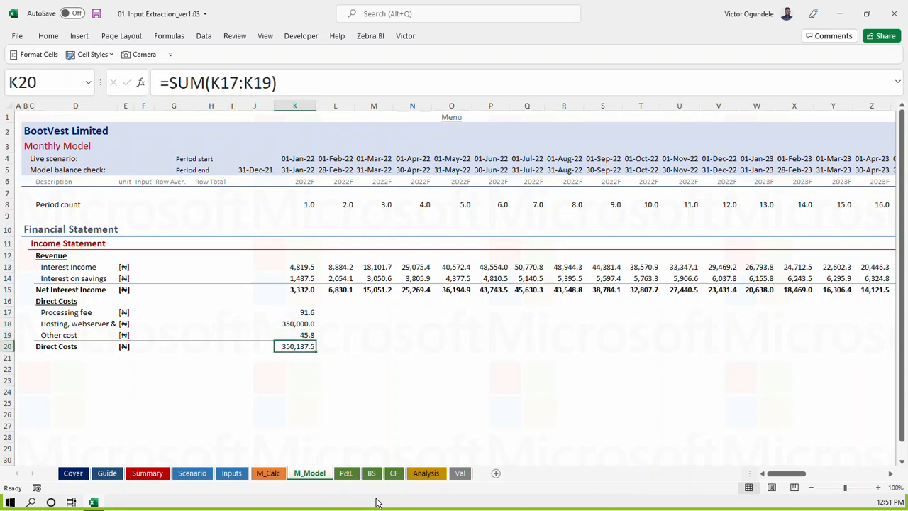
key("alt+2")
left_click(387, 87)
Fill January's direct cost formulas in K17:K20 across all months to column BR
key("Up")
key("Up")
key("Up")
key("ctrl+shift+Down")
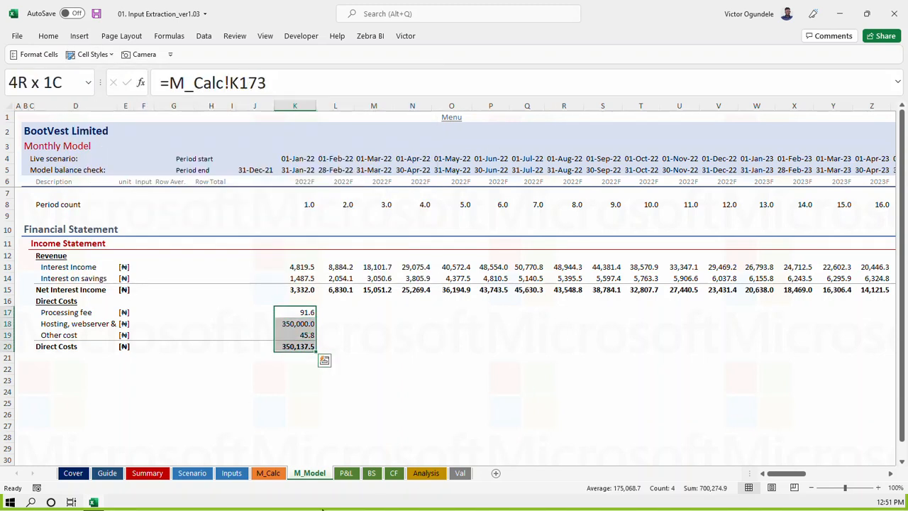
key("shift+Right")
key("ctrl+r")
key("ctrl+shift+Right")
key("ctrl+r")
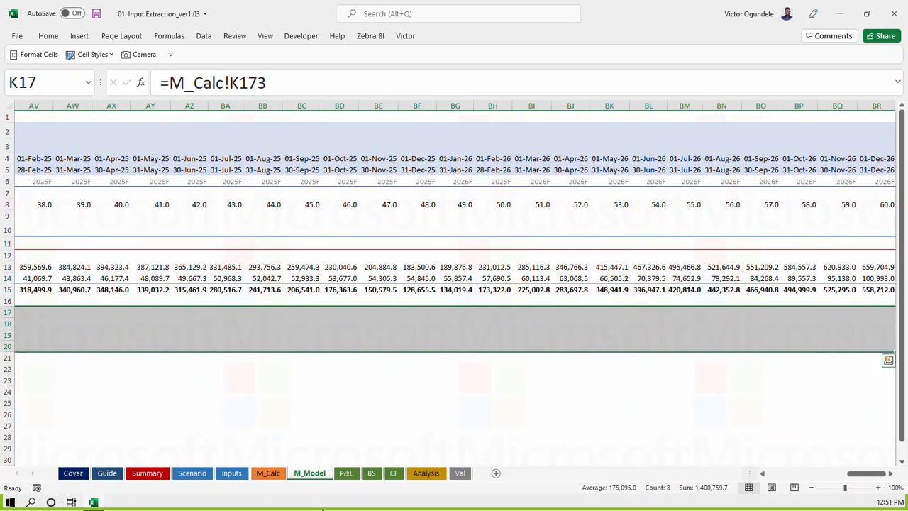
Save the workbook and copy the underlined Direct Costs heading from D16 to D21
key("ctrl+s")
key("Left")
key("Left")
key("Left")
key("Left")
key("Left")
key("Left")
key("Left")
key("Left")
key("Left")
key("Left")
key("Down")
key("Down")
key("Down")
key("Down")
key("Down")
key("Down")
key("Right")
key("Right")
key("Up")
key("Up")
key("Up")
key("Up")
key("Up")
key("Right")
key("Up")
key("Up")
key("ctrl+c")
key("Down")
key("Down")
key("Down")
key("Down")
key("Down")
key("ctrl+v")
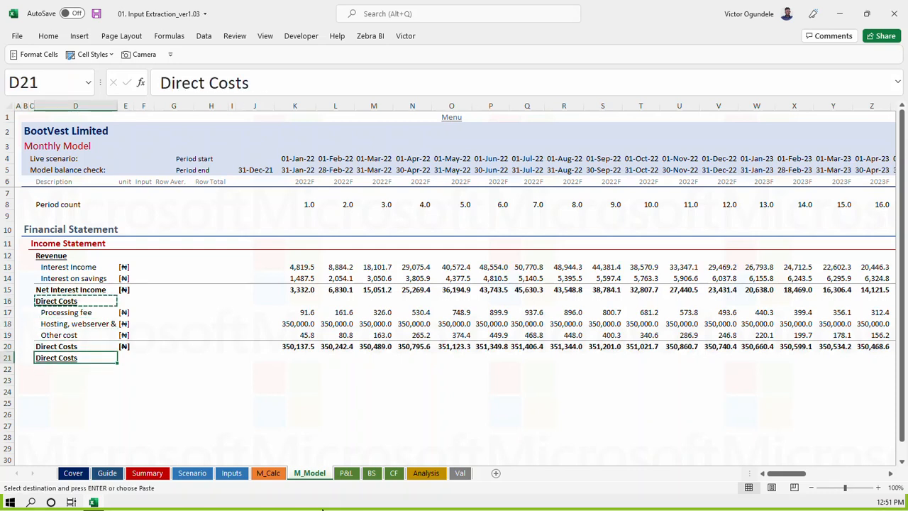
Rename the copied heading in D21 as SG&A and save the workbook
type("SG")
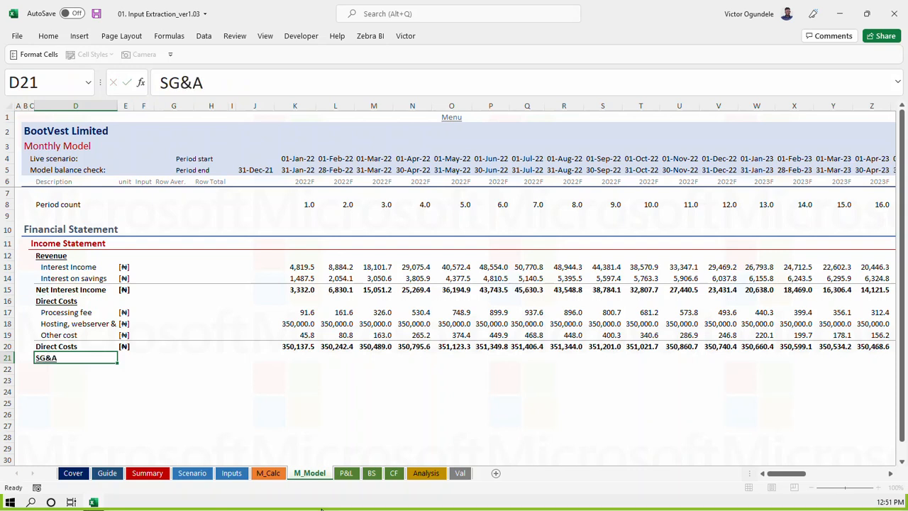
type("&A")
key("Return")
key("Up")
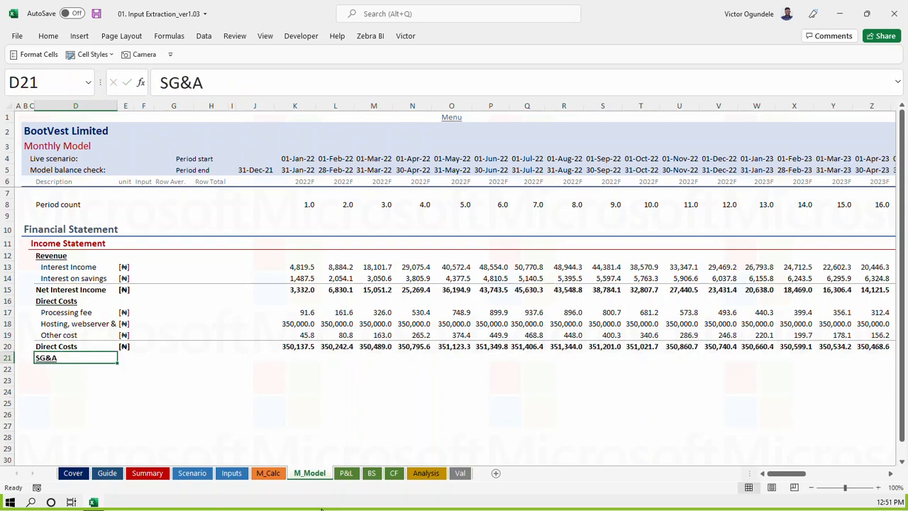
key("ctrl+s")
key("Right")
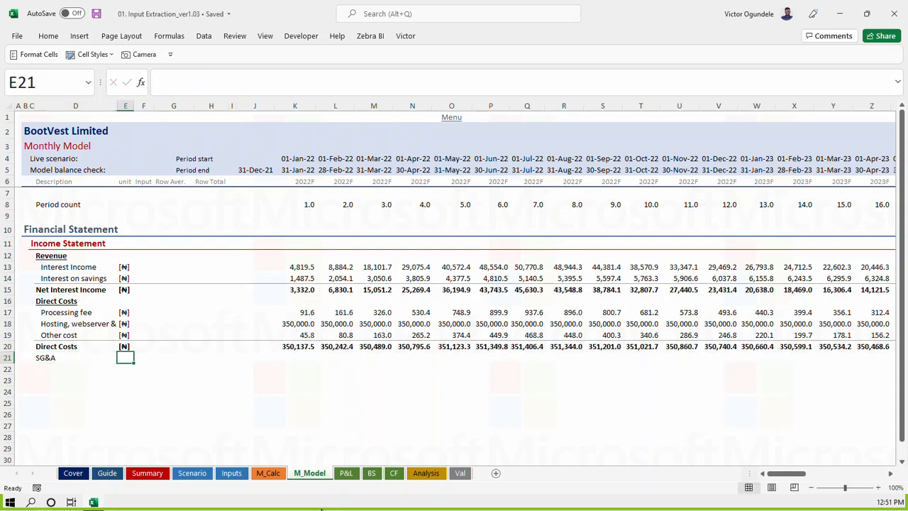
type("=")
key("ctrl+Page_Up")
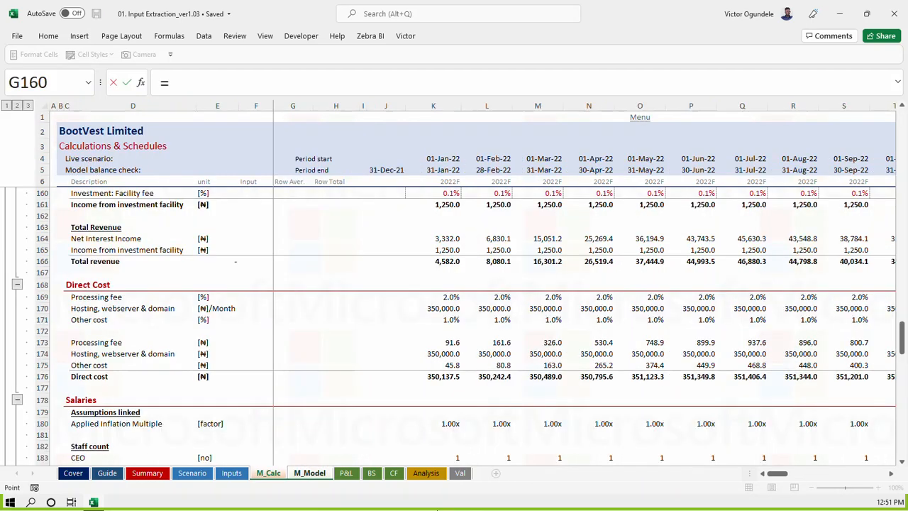
scroll(375, 356, "down", 17)
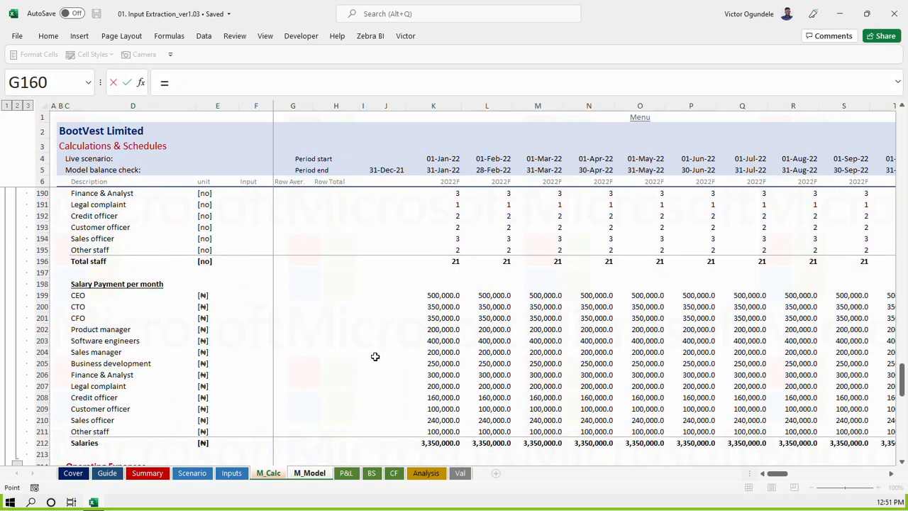
scroll(376, 356, "down", 3)
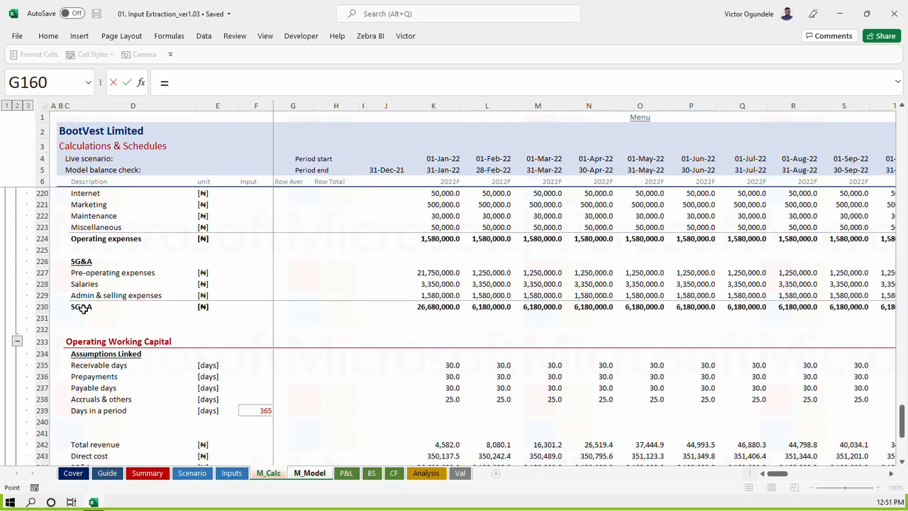
key("Escape")
Link D22 to the Pre-operating expenses label in M_Calc!D227 and fill the link down to D24
key("Left")
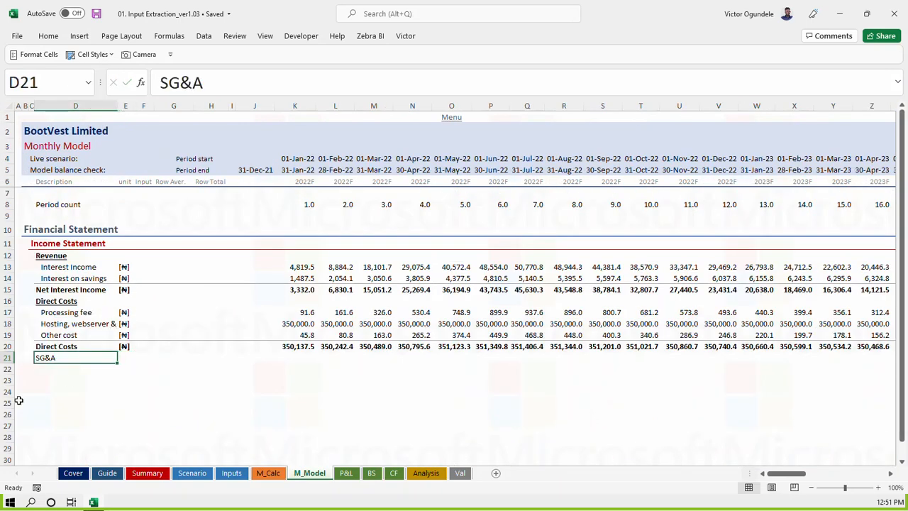
type("=")
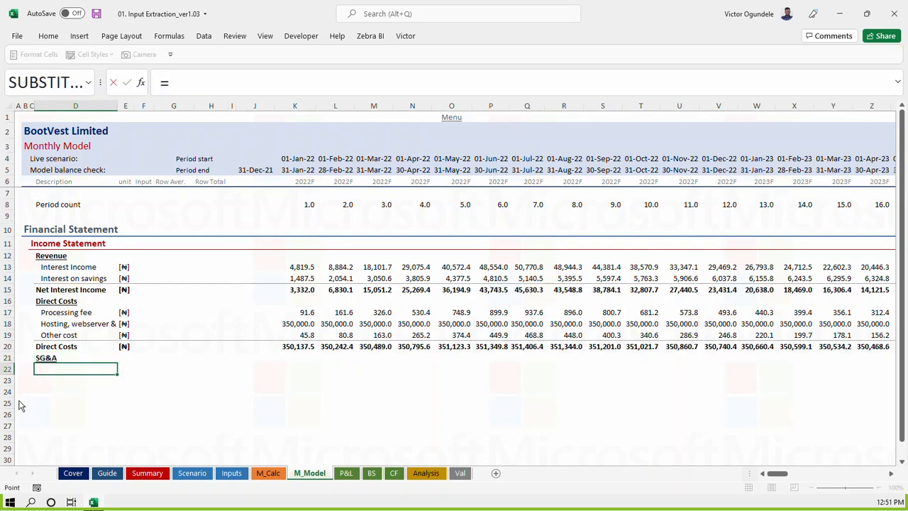
key("ctrl+Page_Up")
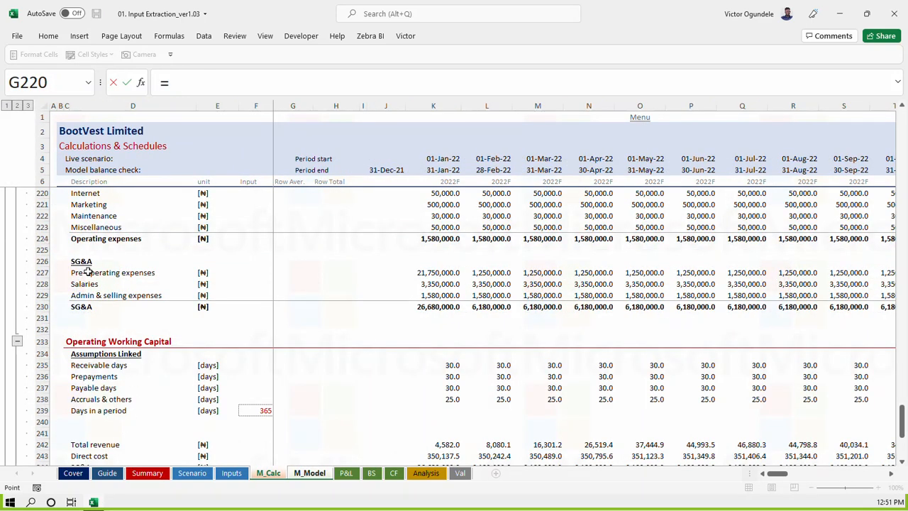
left_click(88, 272)
key("ctrl+Return")
key("Down")
key("ctrl+d")
key("Down")
key("ctrl+d")
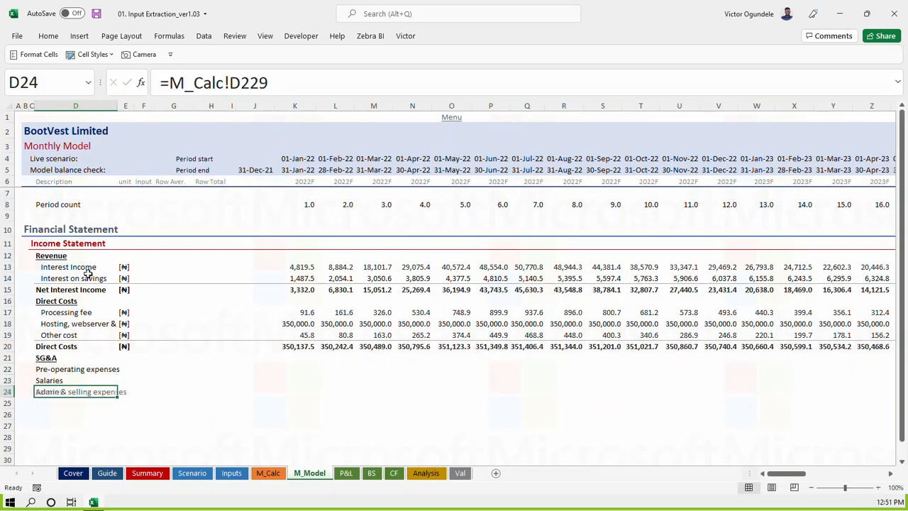
Copy the Direct Costs total row D20:K20 to D25:K25 beneath the SG&A lines
key("Up")
key("Up")
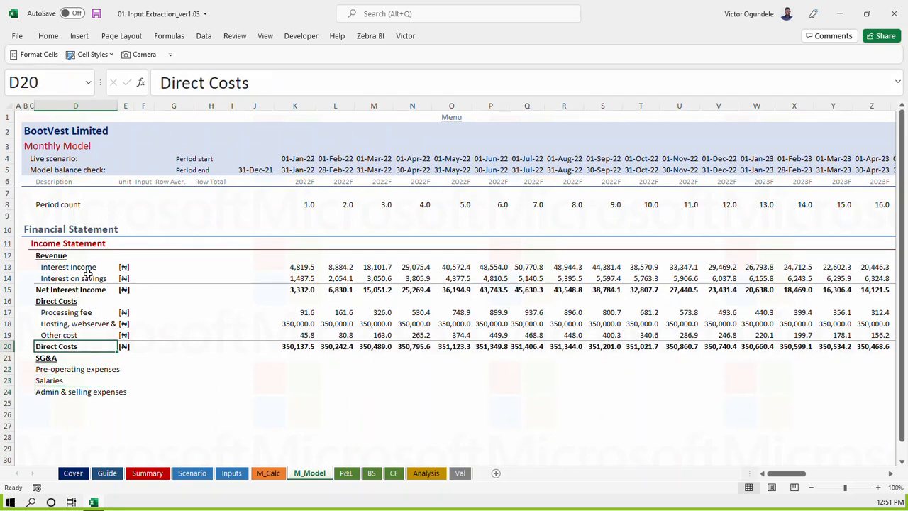
key("shift+Right")
key("shift+Right")
key("shift+Right")
key("shift+Right")
key("shift+Right")
key("shift+Right")
key("shift+Right")
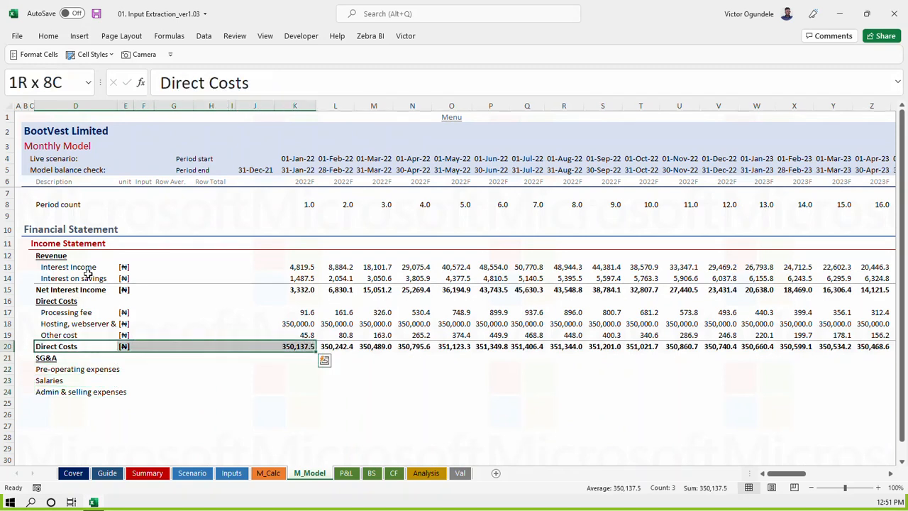
key("ctrl+c")
key("Down")
key("Down")
key("Down")
key("Down")
key("Down")
key("ctrl+v")
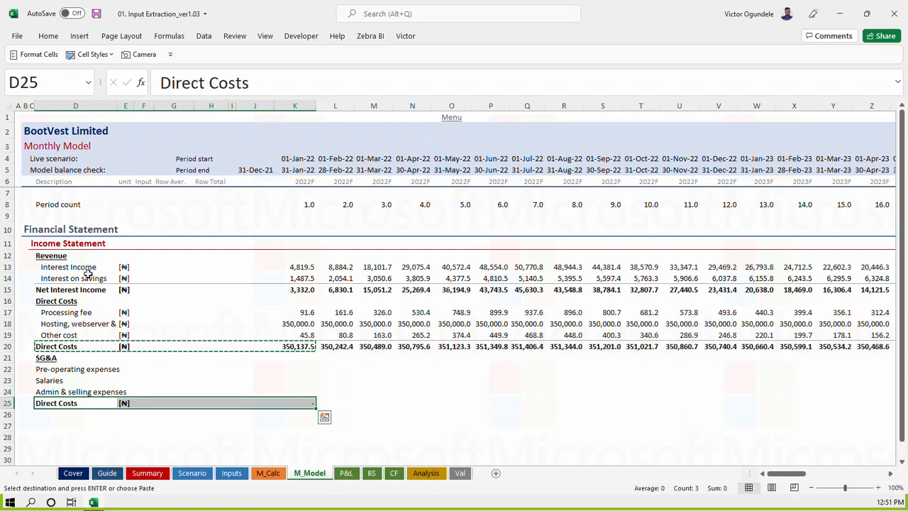
Clear the copied contents in D25:K25, label D25 as SG&A, and save the workbook
key("Escape")
key("Delete")
key("Left")
key("Right")
type("SG&A")
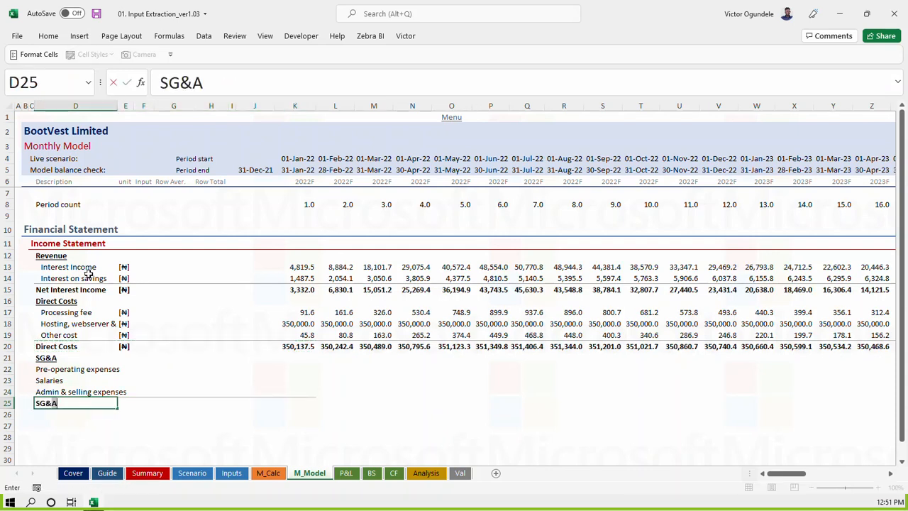
key("Tab")
key("Up")
key("Up")
key("Up")
key("ctrl+s")
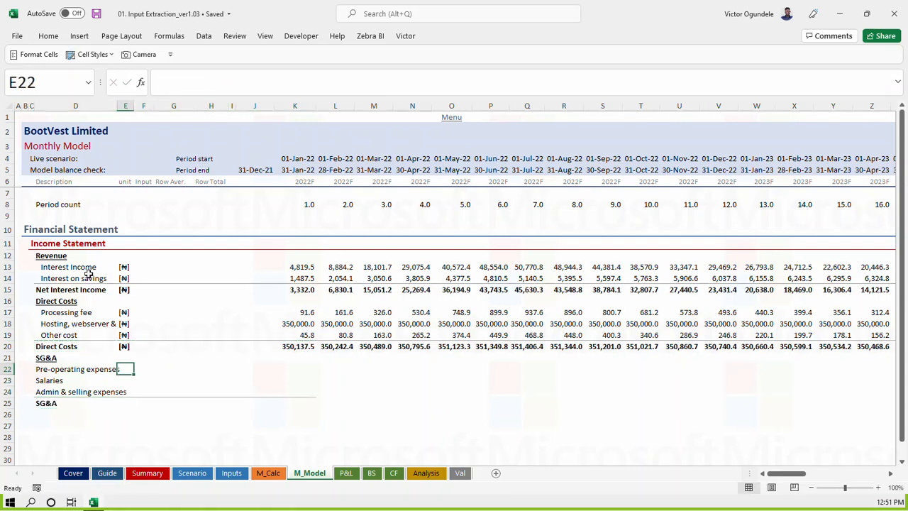
Insert the defined name Currency as the unit in E22 and paste it into E23:E25 without changing their formatting
key("F3")
key("Down")
key("Down")
key("Down")
key("Return")
key("Return")
key("Up")
key("ctrl+c")
key("Down")
key("shift+Down")
key("shift+Down")
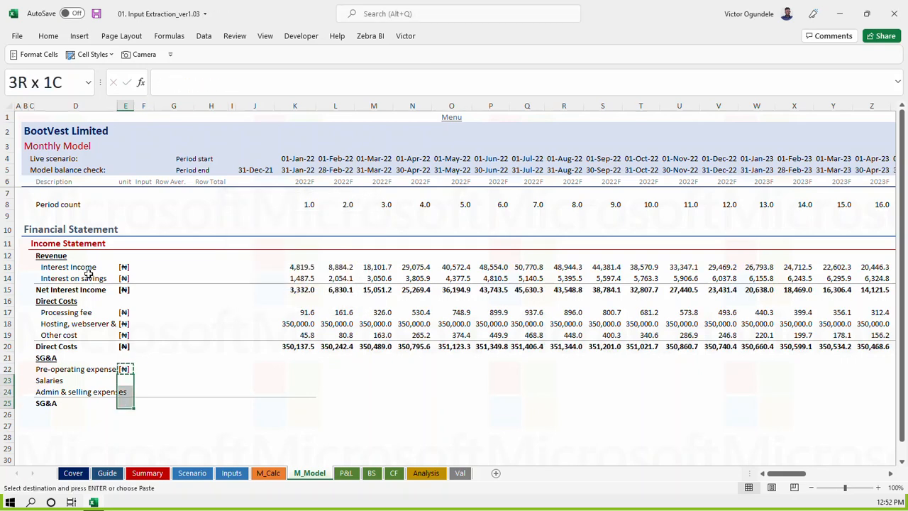
key("ctrl+alt+v")
key("Return")
key("Escape")
Copy the SG&A line links from D22:D24 to January's cells K22:K24 and autofit column K
key("Right")
key("Right")
key("Right")
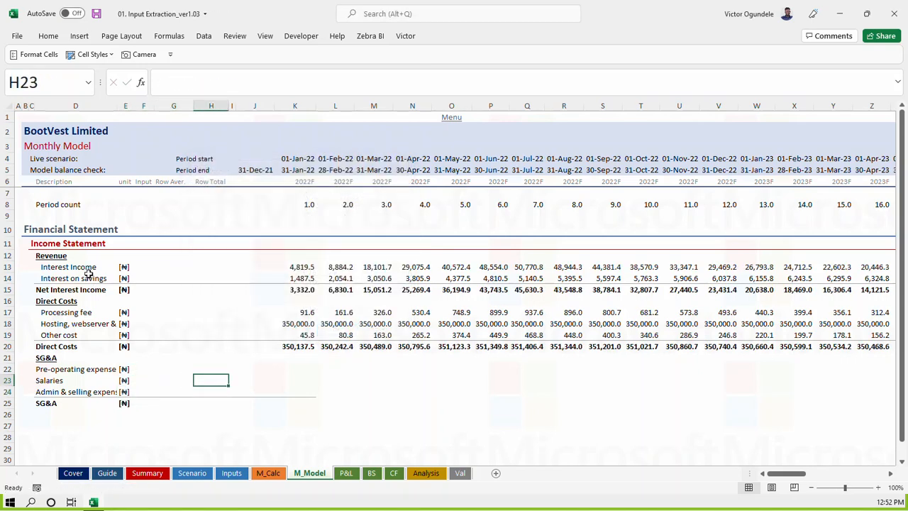
key("Left")
key("Left")
key("Left")
key("Up")
key("Left")
key("shift+Down")
key("shift+Down")
key("ctrl+c")
key("Right")
key("Right")
key("Right")
key("Right")
key("Right")
key("Right")
key("Right")
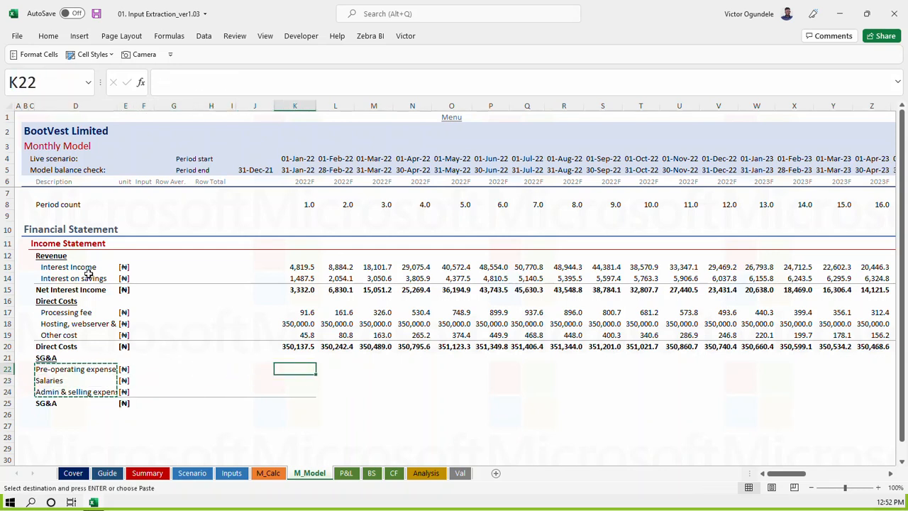
key("ctrl+v")
key("alt")
key("h")
key("o")
key("i")
key("Escape")
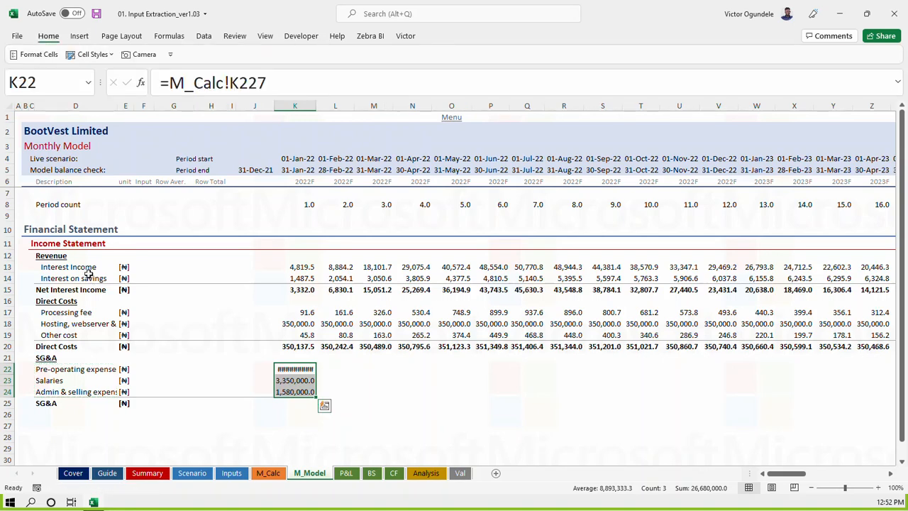
Total January's three SG&A lines in K25 with AutoSum
key("Down")
key("Down")
key("Down")
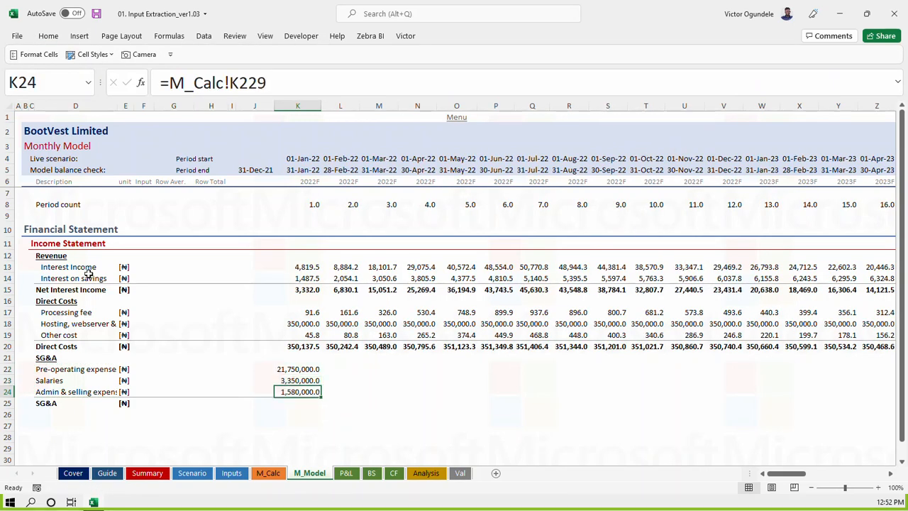
key("alt+equal")
key("Return")
Fill January's SG&A formulas in K22:K25 across all months to column BR and save the workbook
key("Up")
key("Up")
key("Up")
key("Up")
key("shift+Down")
key("shift+Down")
key("shift+Down")
key("ctrl+shift+Right")
key("ctrl+r")
key("ctrl+s")
Autofit the month columns from L onward to the SG&A totals in row 25
key("Left")
key("Left")
key("Left")
key("Right")
key("Left")
key("Right")
key("Right")
key("Down")
key("Down")
key("Right")
key("Right")
key("Down")
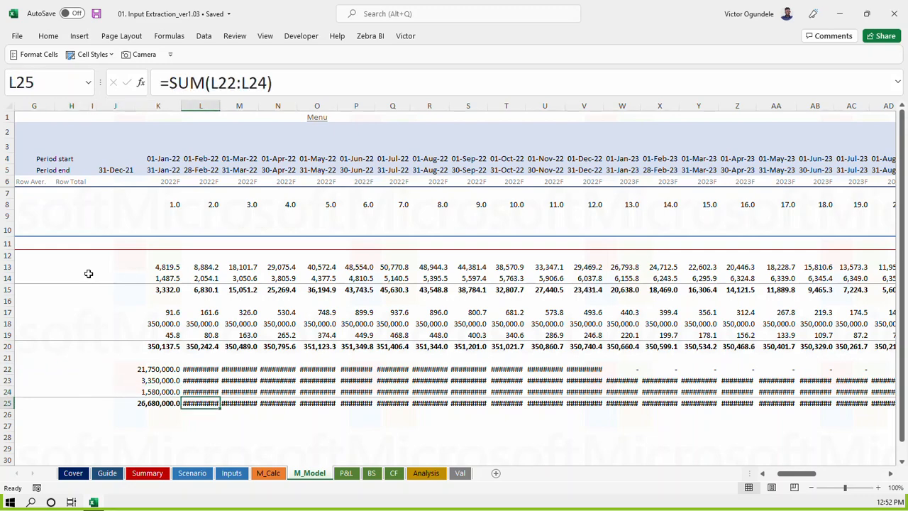
key("ctrl+shift+Right")
key("alt+h")
key("o")
key("i")
key("ctrl+Left")
key("ctrl+Left")
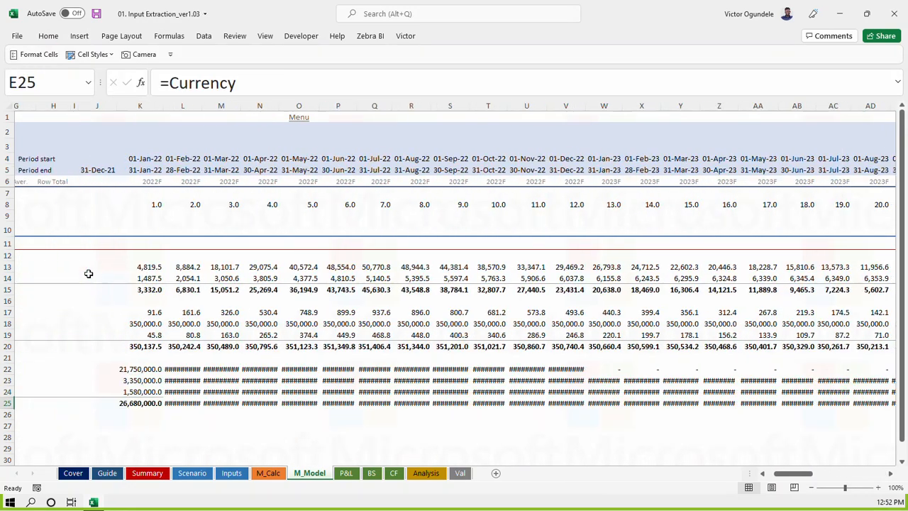
Fit the widths of month columns L through BR to their SG&A total values in row 25
key("Home")
key("ctrl+Right")
key("Right")
key("Right")
key("Right")
key("Right")
key("Right")
key("Right")
key("Right")
key("Right")
key("ctrl+shift+Right")
key("Right")
key("Left")
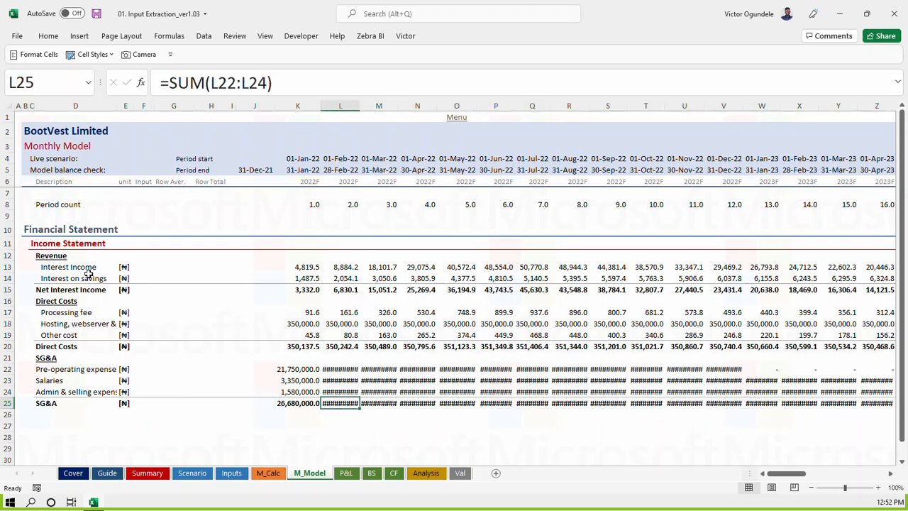
key("ctrl+shift+Right")
key("alt+h")
key("o")
key("i")
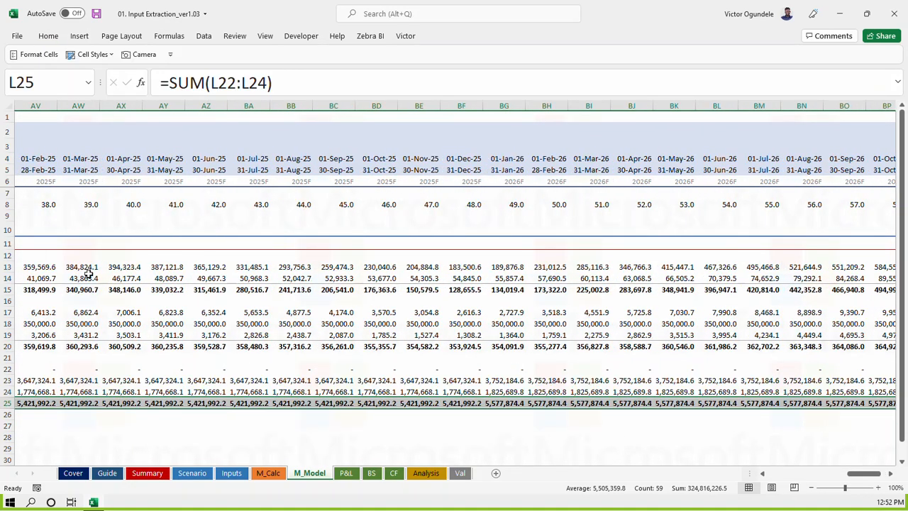
Save the workbook and label cell D26 below the SG&A total as EBITDA
key("Home")
key("Down")
key("Down")
key("Down")
key("Down")
key("Right")
key("Down")
key("Up")
key("Up")
key("Up")
key("Right")
key("Right")
key("Up")
key("ctrl+s")
type("EBITDA")
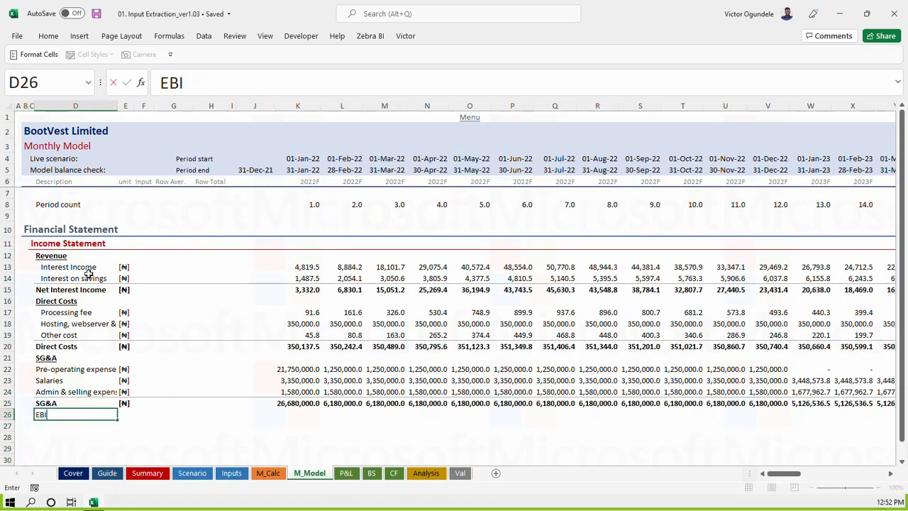
key("Right")
Copy the formatting of the SG&A total row from D25:K25 to the EBITDA row 26 with Format Painter
key("Up")
key("Left")
key("shift+Right")
key("shift+Right")
key("shift+Right")
key("shift+Right")
key("shift+Right")
key("shift+Right")
key("shift+Right")
key("alt+h")
key("f")
key("p")
key("Down")
key("Return")
key("Right")
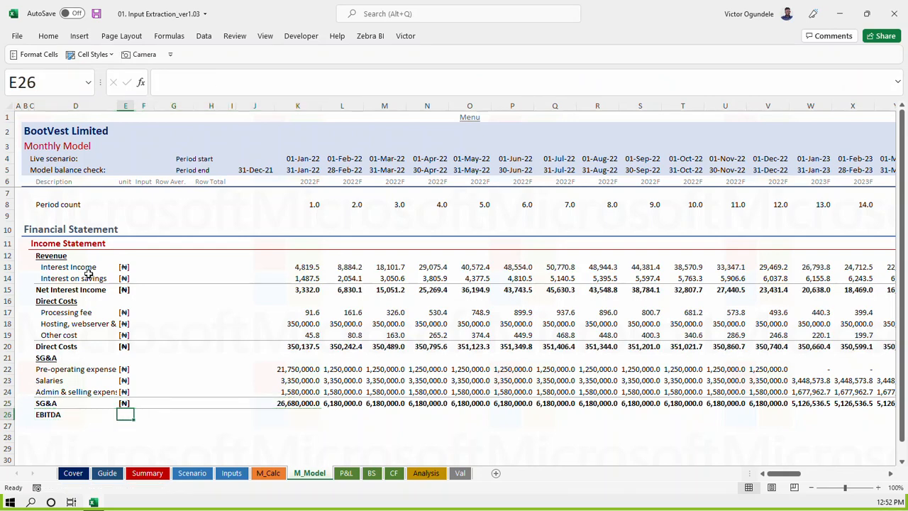
Copy the currency unit from the SG&A total's cell E25 to the EBITDA row's cell E26
key("Up")
key("ctrl+c")
key("Down")
key("ctrl+v")
key("Right")
key("Right")
key("Right")
key("Right")
key("Escape")
key("Right")
key("Right")
type("=")
key("Up")
key("Up")
key("Up")
key("Up")
key("Up")
key("Up")
key("Up")
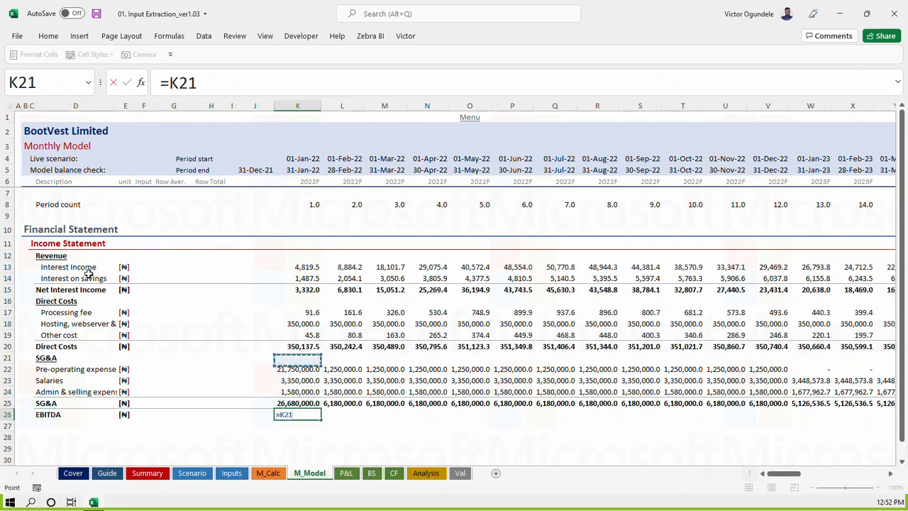
key("Escape")
Insert a row above the SG&A heading at row 21 and fill it down from the Direct Costs total row
key("Up")
key("Up")
key("Up")
key("Up")
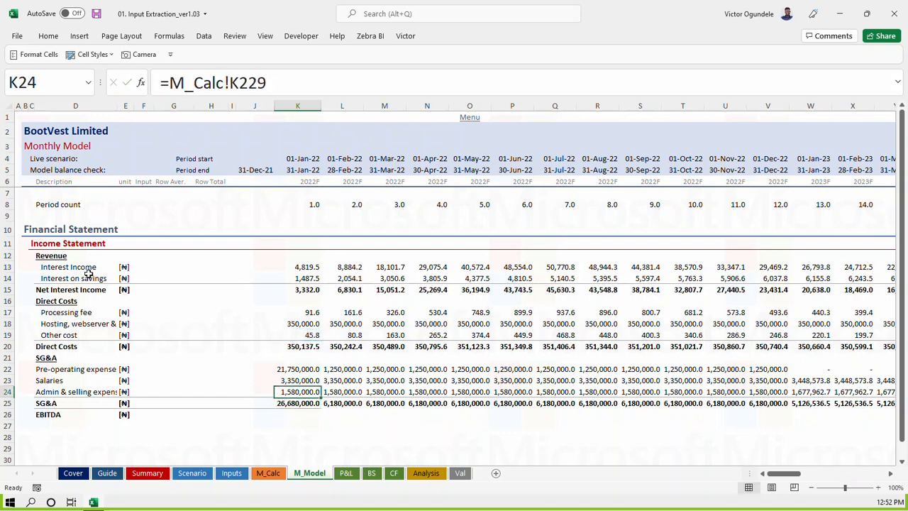
key("Up")
key("shift+space")
key("ctrl+shift+plus")
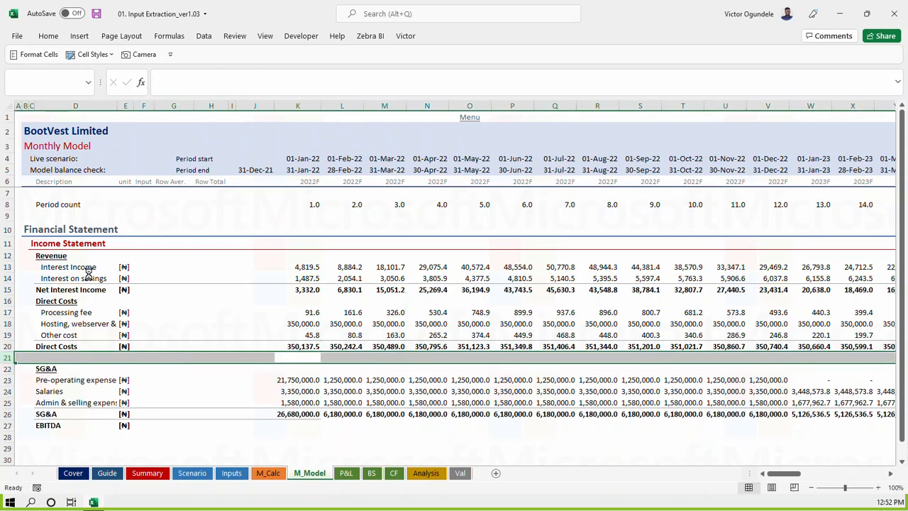
key("ctrl+d")
Relabel cell D21 in the new row as Gross Profit and save the workbook
key("Left")
key("Left")
key("Left")
key("Left")
key("Left")
key("Left")
key("Left")
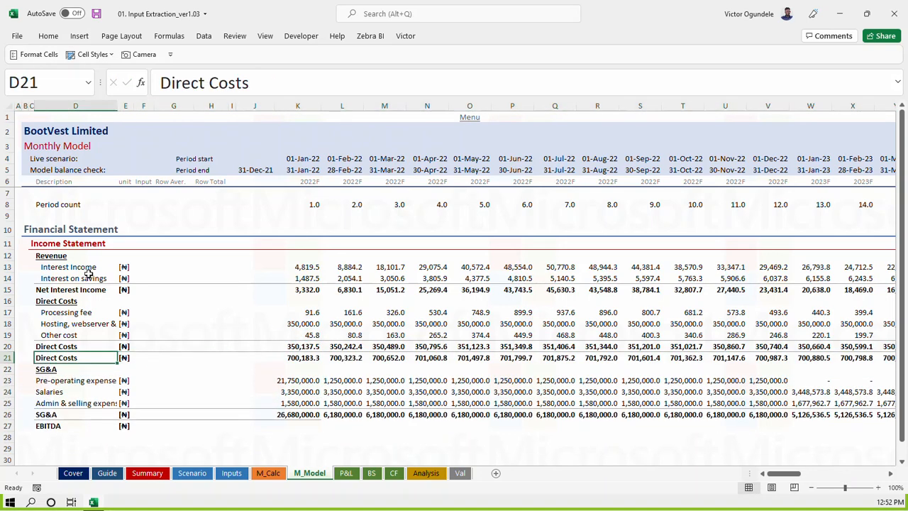
type("Gross Profit")
key("Right")
key("ctrl+s")
Calculate January's Gross Profit in K21 as net interest income minus direct costs, =K15-K20
key("Right")
key("Right")
key("Right")
key("Right")
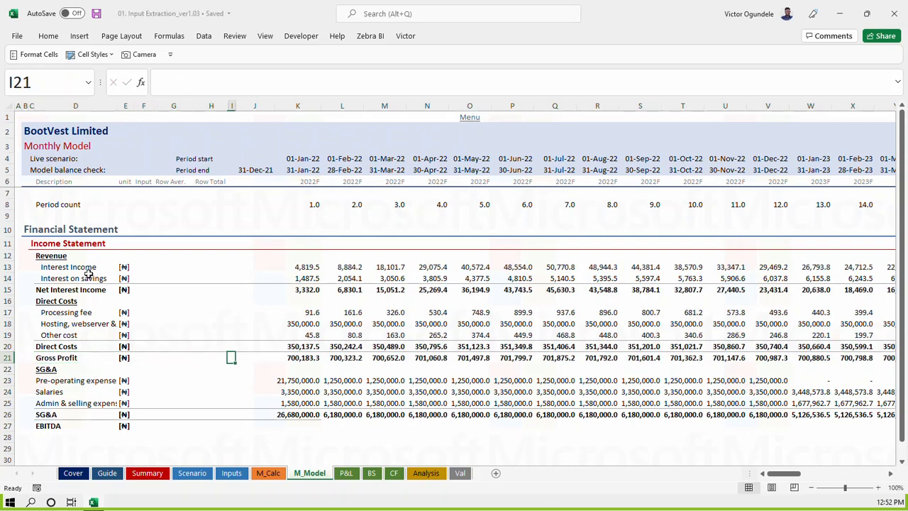
key("Right")
key("Right")
type("=")
key("Up")
key("Up")
key("Up")
key("Up")
key("Up")
key("Up")
key("Up")
key("Down")
type("-")
key("Up")
key("Up")
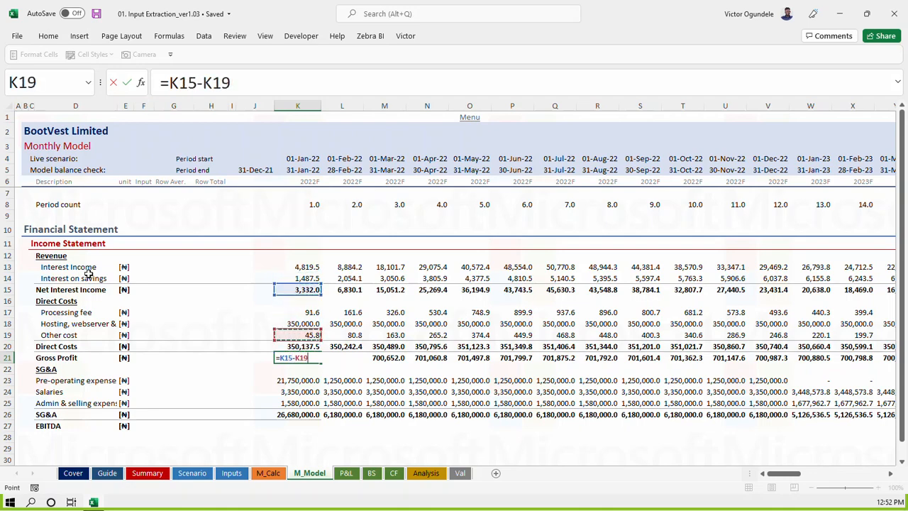
key("Down")
key("ctrl+Return")
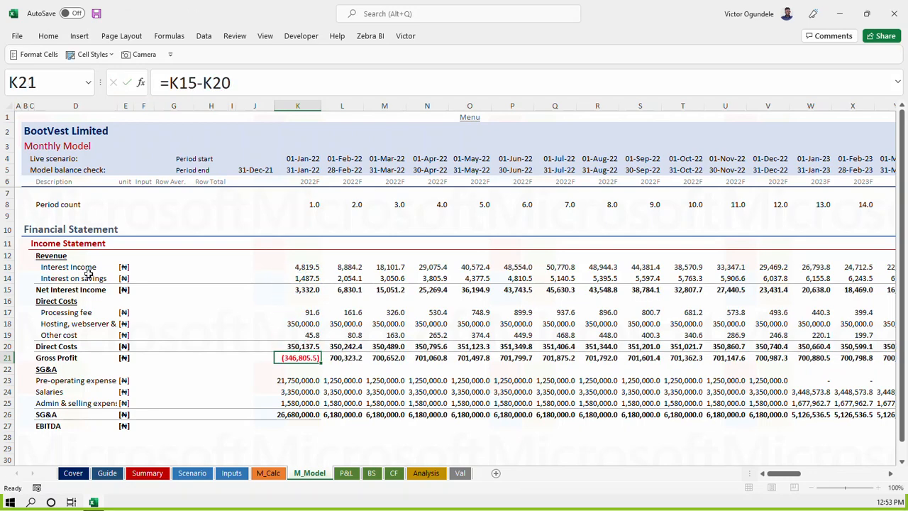
Fill January's Gross Profit formula in K21 across all months to column BR and save the workbook
key("ctrl+shift+Right")
key("ctrl+s")
key("ctrl+Left")
key("ctrl+Left")
key("ctrl+Left")
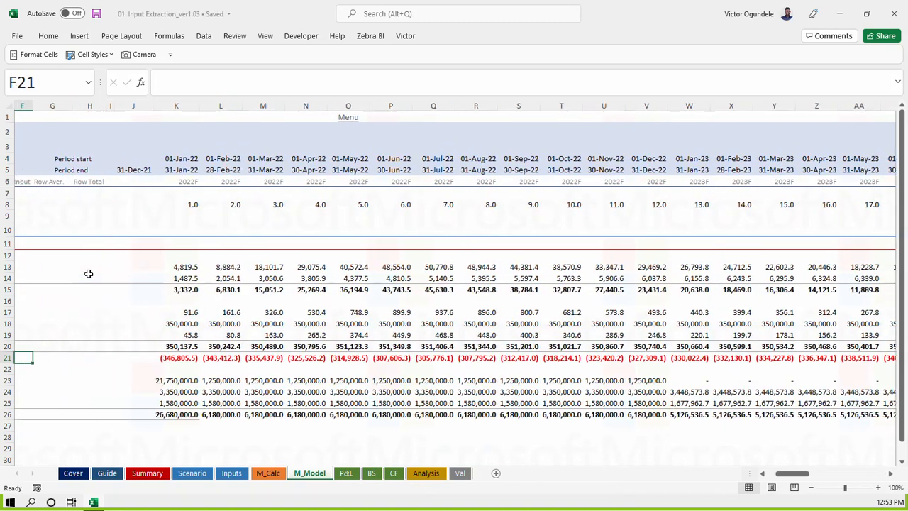
Calculate January's EBITDA in K27 as Gross Profit minus the SG&A total, =K21-K26
key("Down")
key("Down")
key("Down")
key("Down")
key("Down")
key("Down")
key("Down")
key("Down")
key("Down")
key("Down")
key("Right")
key("Right")
key("Up")
key("Up")
key("Right")
key("Right")
key("Right")
key("Right")
key("Right")
key("Right")
key("Right")
key("Right")
key("Up")
key("Up")
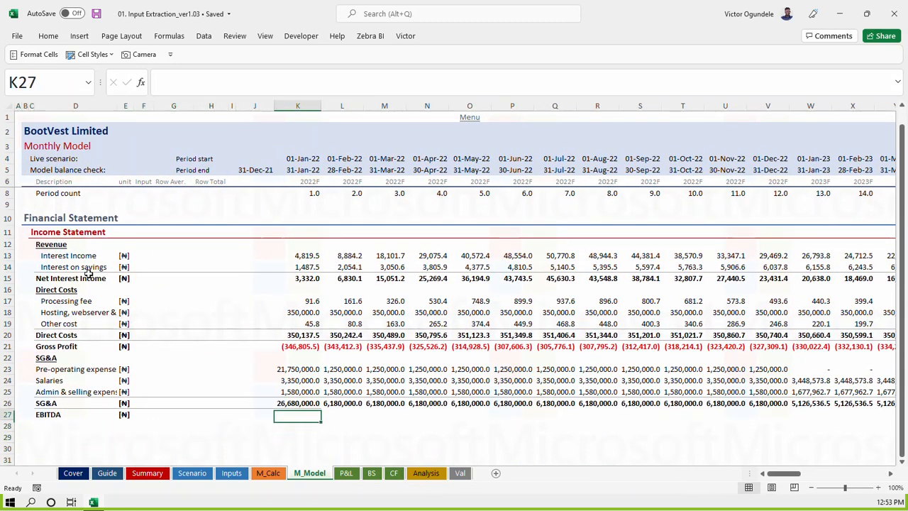
type("=")
key("Up")
key("Up")
key("Up")
key("Up")
key("Up")
key("Up")
type("-")
key("Up")
key("ctrl+Return")
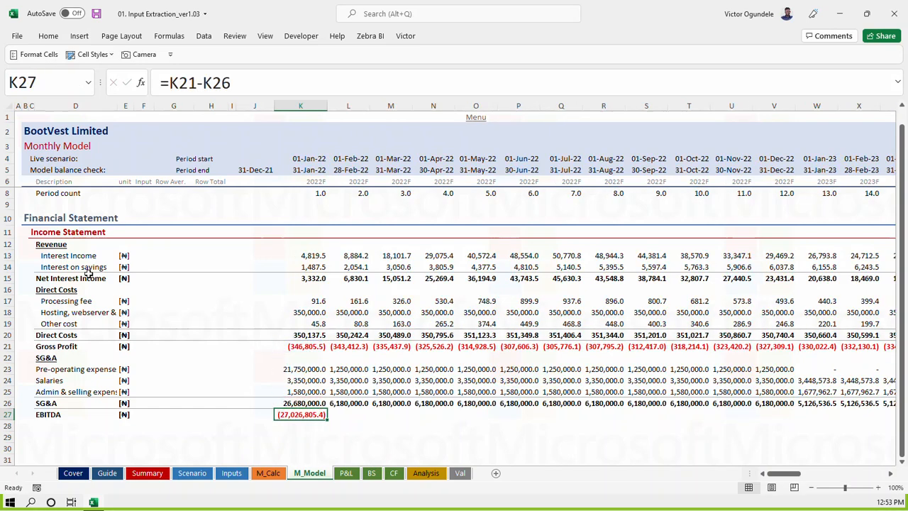
Fill January's EBITDA formula from K27 across all months to column BR and autofit the month columns
key("ctrl+shift+Right")
key("ctrl+r")
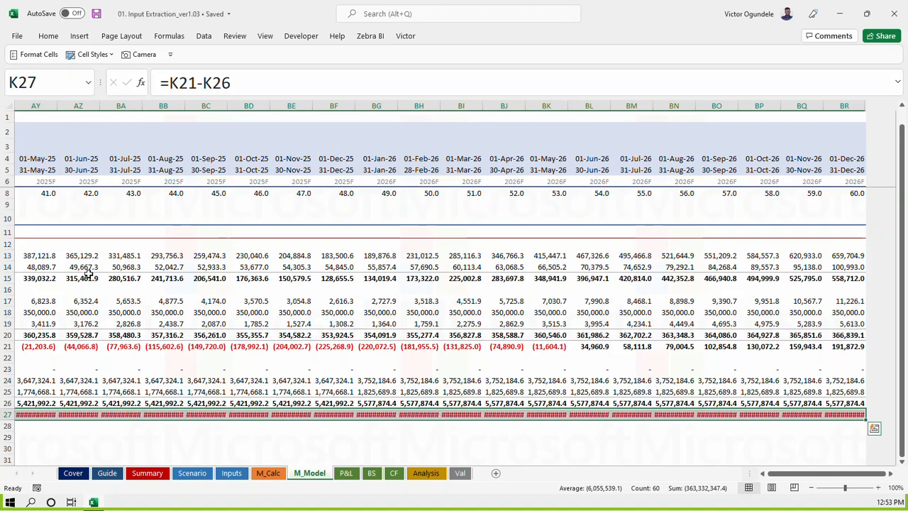
key("alt+h")
key("o")
key("i")
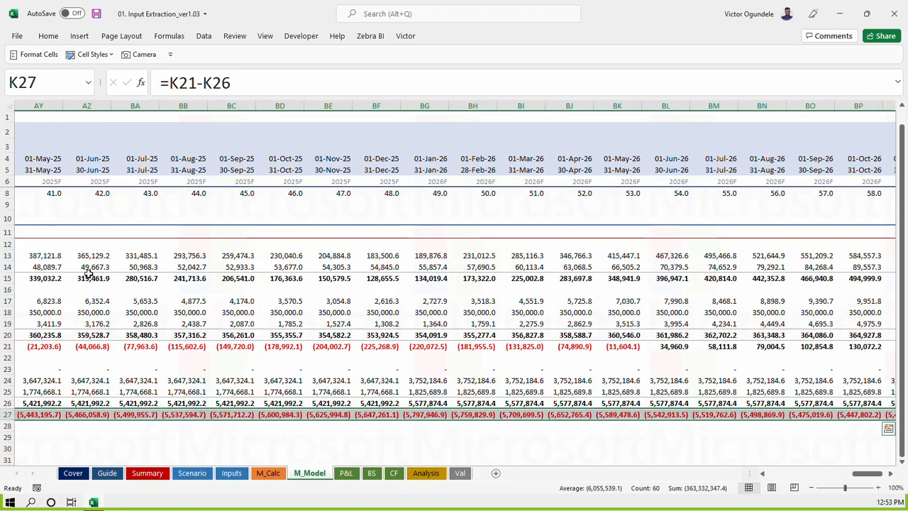
key("Home")
key("Right")
key("Right")
key("Right")
key("Right")
key("Right")
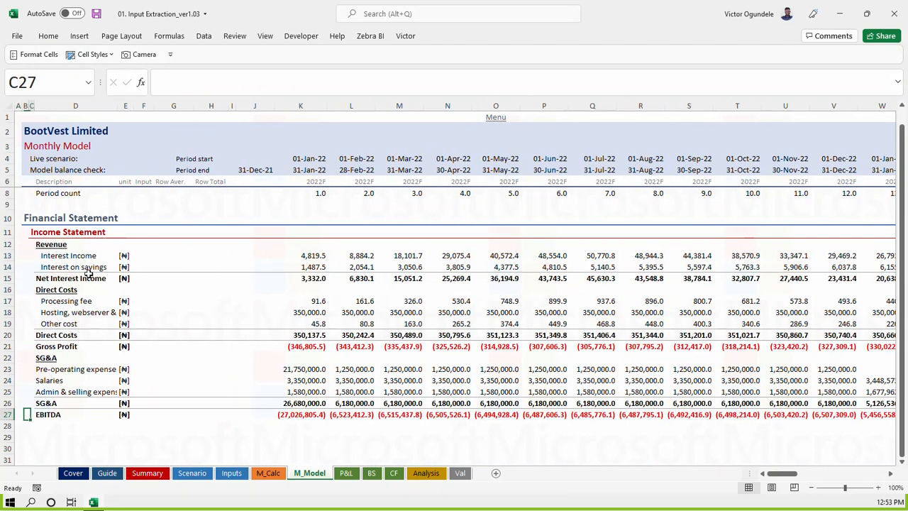
Review the EBITDA row and its underlying formulas from January 2022 across the 2025 and 2026 months
key("Right")
key("Right")
key("Right")
key("Right")
key("Right")
key("Right")
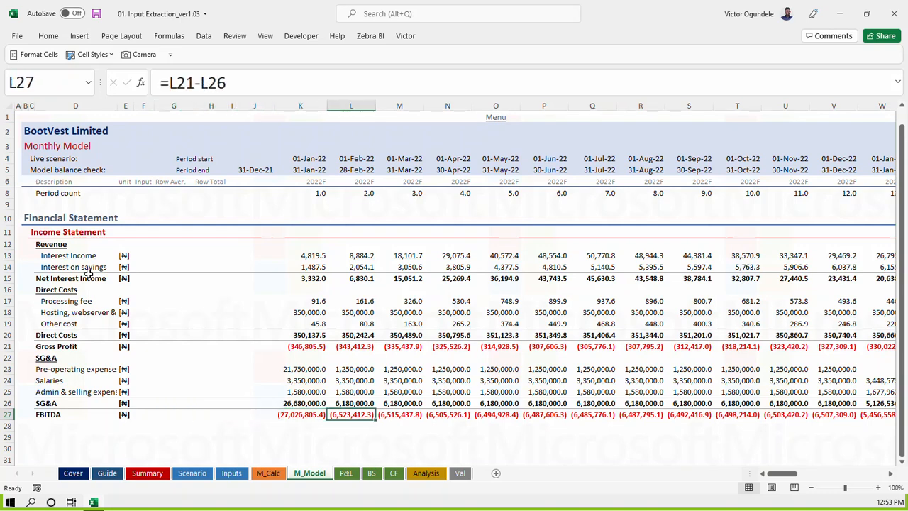
key("Left")
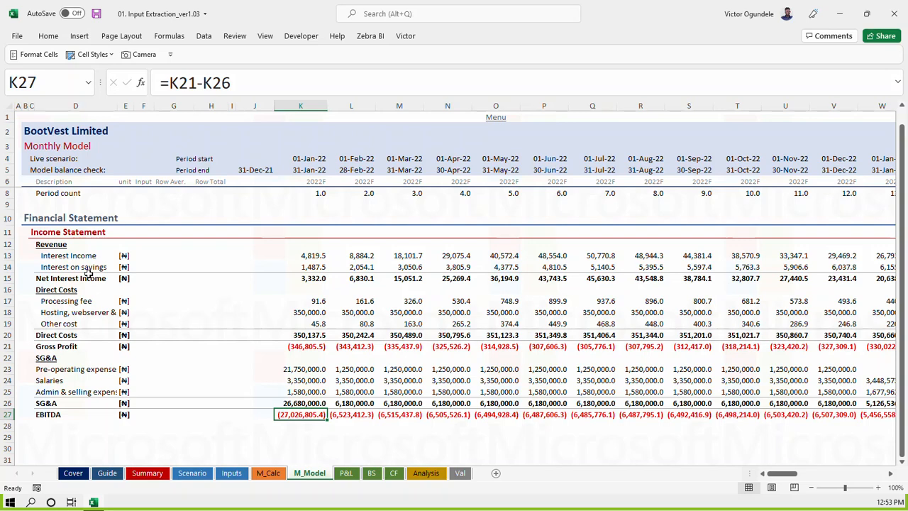
key("ctrl+Right")
key("Left")
key("Left")
key("Left")
key("Left")
key("Left")
key("Left")
key("Left")
key("Left")
key("Left")
key("Right")
key("Right")
key("Right")
key("Right")
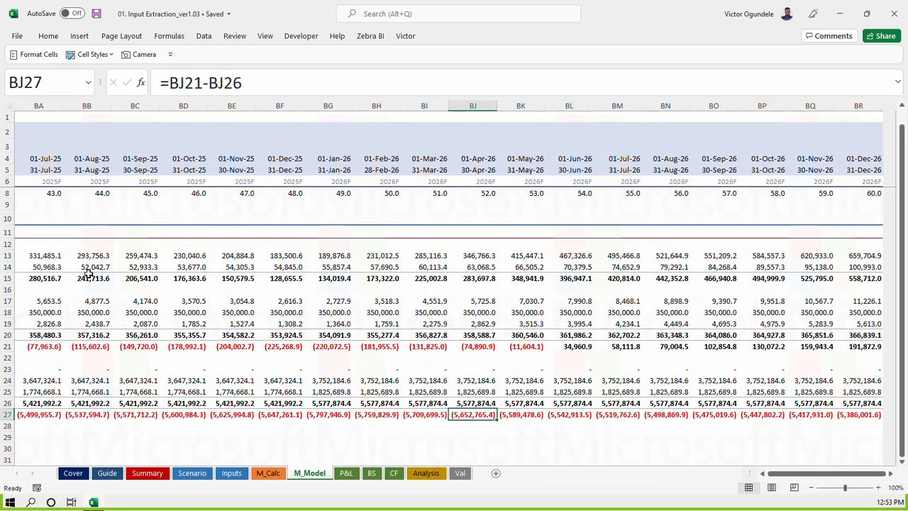
key("Left")
key("Left")
key("Left")
key("Left")
key("Left")
key("Left")
key("Left")
key("Left")
key("Left")
key("Left")
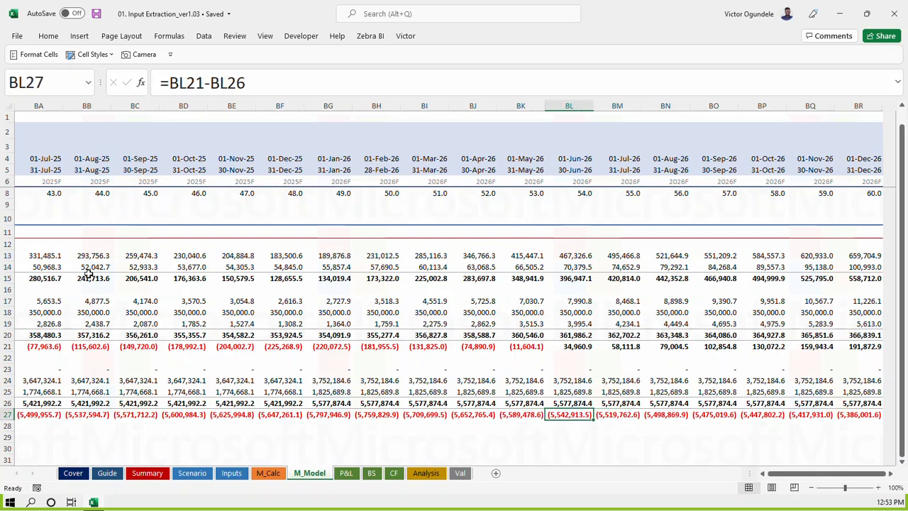
key("Left")
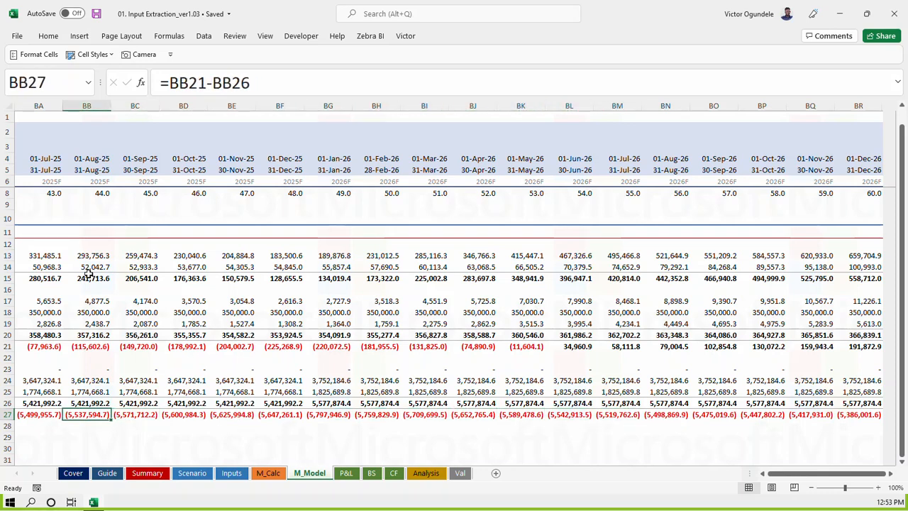
key("Right")
key("Right")
key("Right")
key("Right")
key("Right")
key("Up")
key("Up")
key("Up")
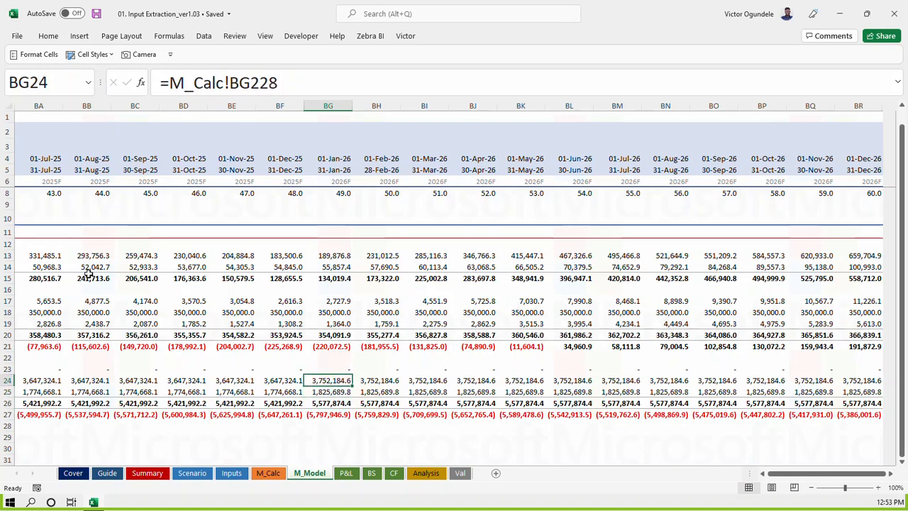
Copy the indented format of the direct cost item labels onto the SG&A labels in D23:D25 and widen column D
key("ctrl+Left")
key("ctrl+Left")
key("Left")
key("Left")
key("Left")
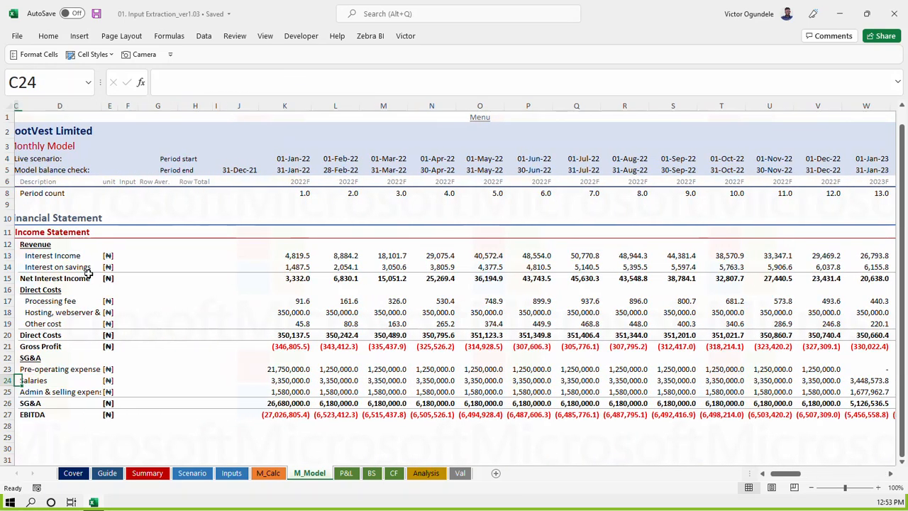
key("Right")
key("Up")
key("Up")
key("Up")
key("Up")
key("Up")
key("Right")
key("Up")
key("alt+h")
key("f")
key("p")
left_click_drag(66, 369, 71, 389)
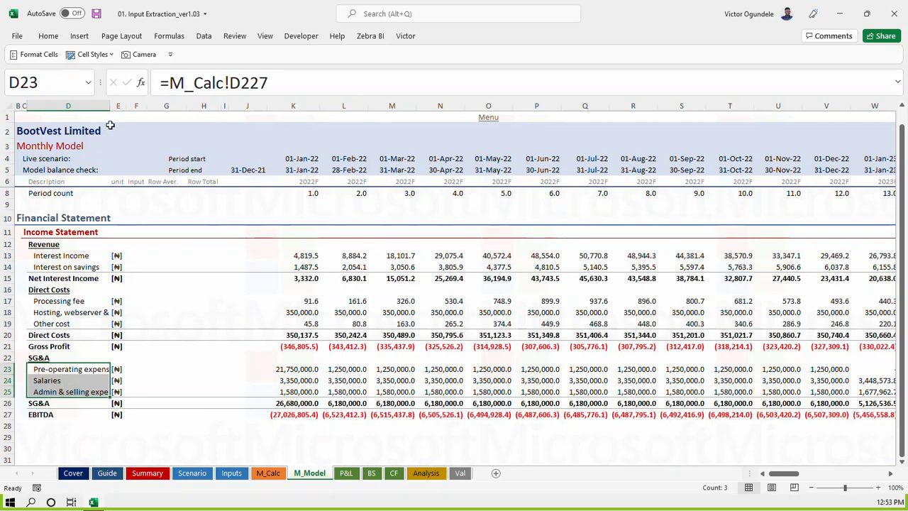
left_click_drag(110, 107, 130, 108)
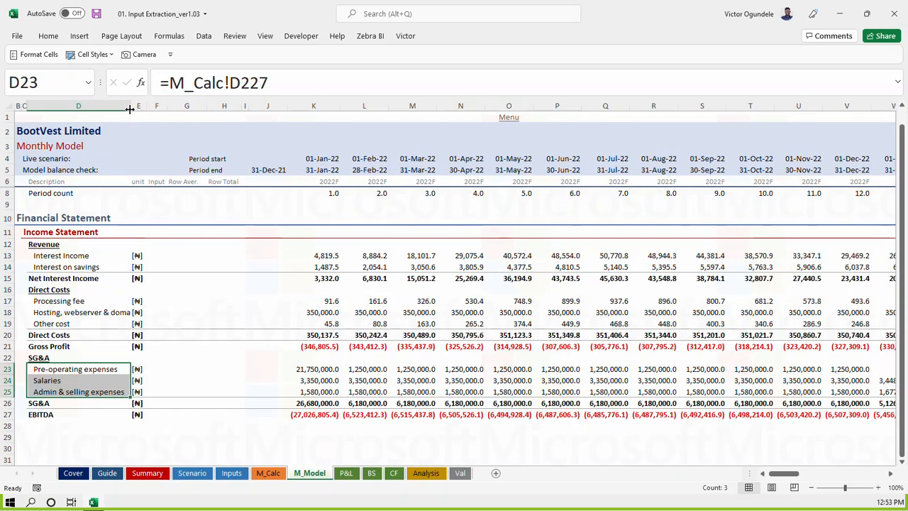
Unfreeze the existing panes and refreeze them at F8, keeping rows 1 to 7 and the columns through E fixed
left_click(178, 194)
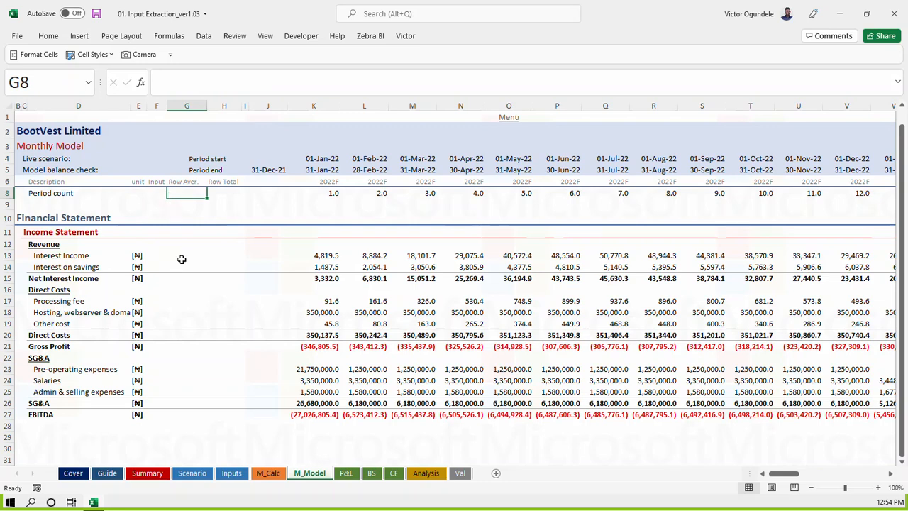
key("Left")
key("alt+w")
key("f")
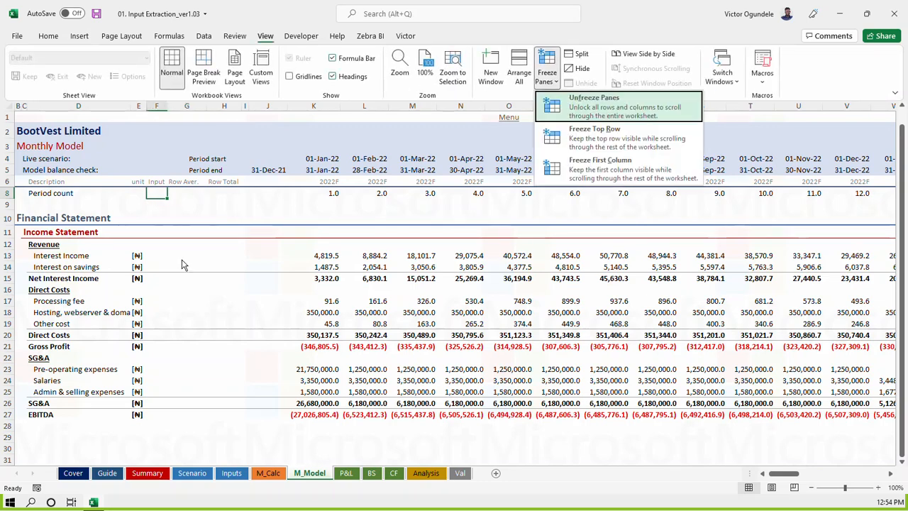
key("f")
key("alt+w")
key("f")
key("f")
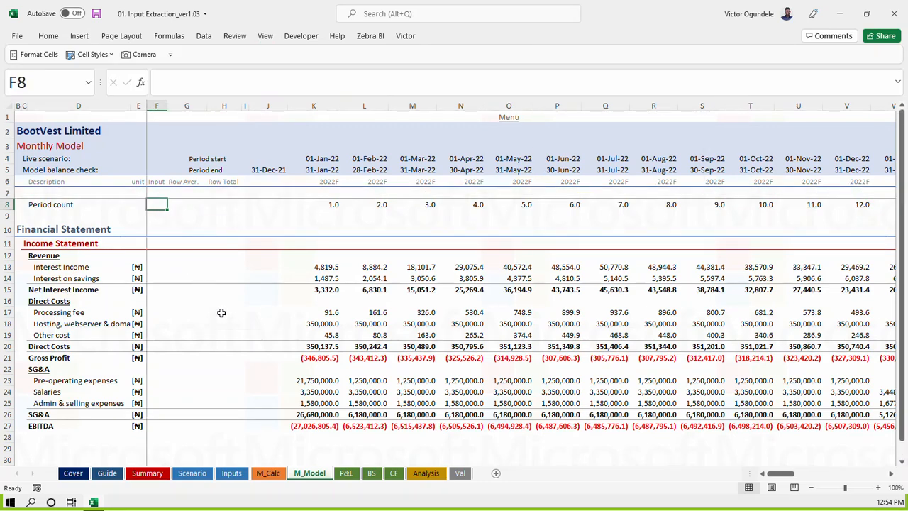
Select January's EBITDA in K27 and save the workbook
left_click(211, 368)
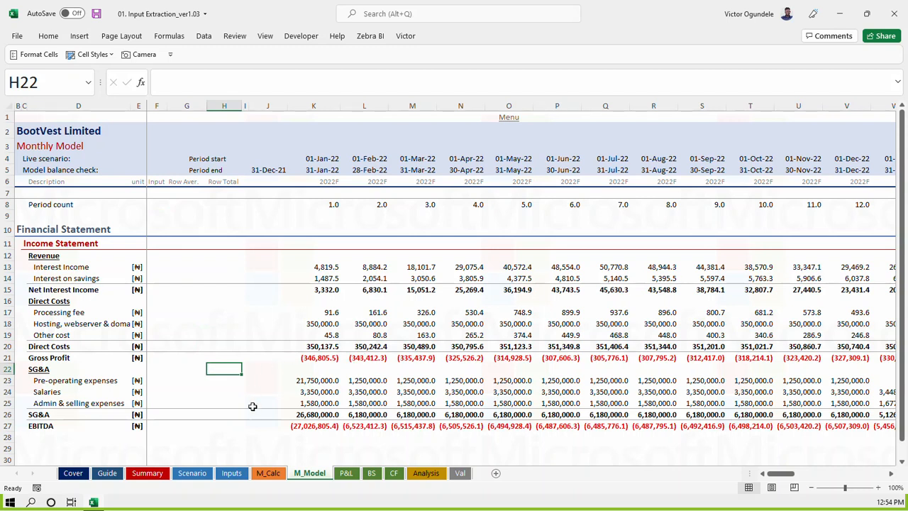
left_click(224, 413)
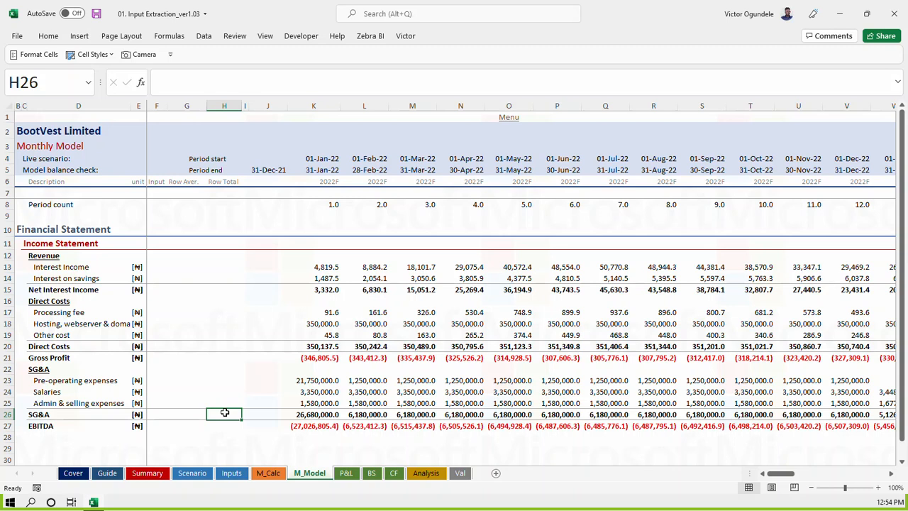
key("Down")
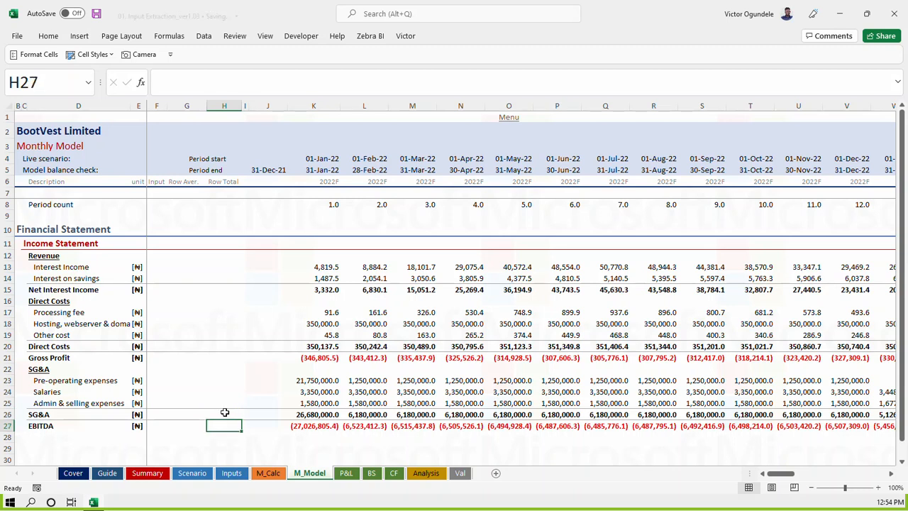
key("Right")
key("Right")
key("Right")
key("ctrl+s")
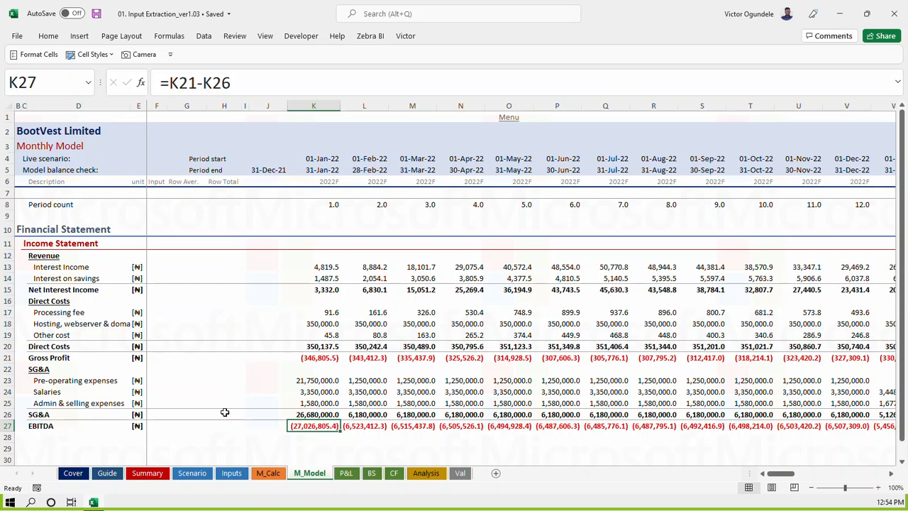
key("ctrl+s")
Add a Depreciation label in D28 below EBITDA, reusing the indented format of the Salaries label in D24
scroll(218, 407, "down", 1)
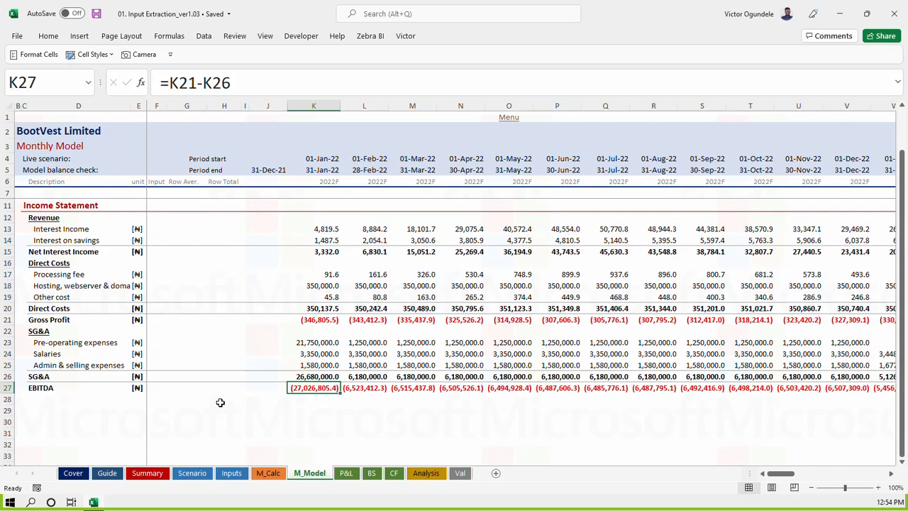
left_click(34, 403)
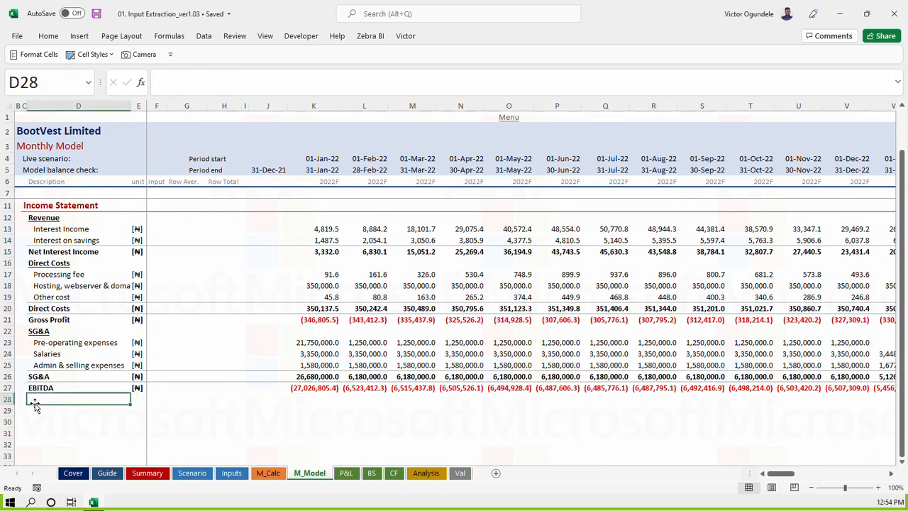
key("Up")
key("Up")
key("Up")
key("Up")
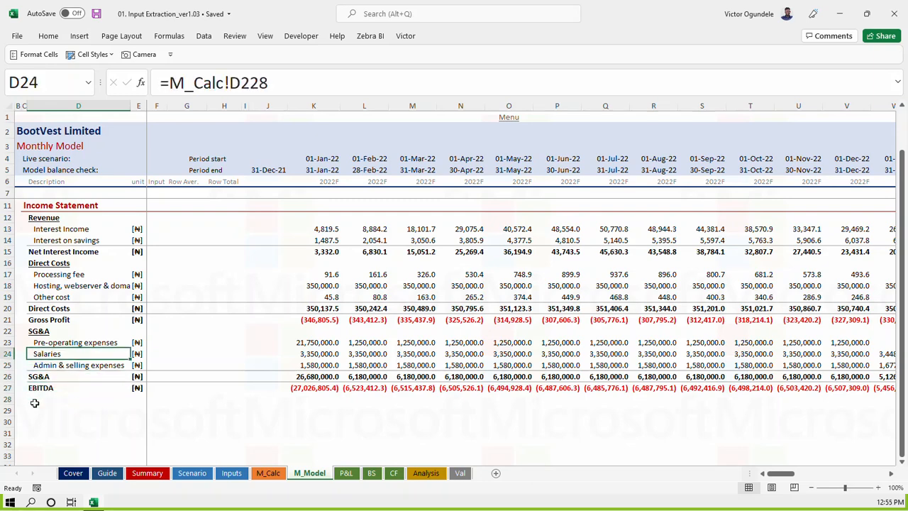
key("ctrl+c")
key("Down")
key("Down")
key("Down")
key("Down")
key("ctrl+v")
key("Escape")
type("Depreciation")
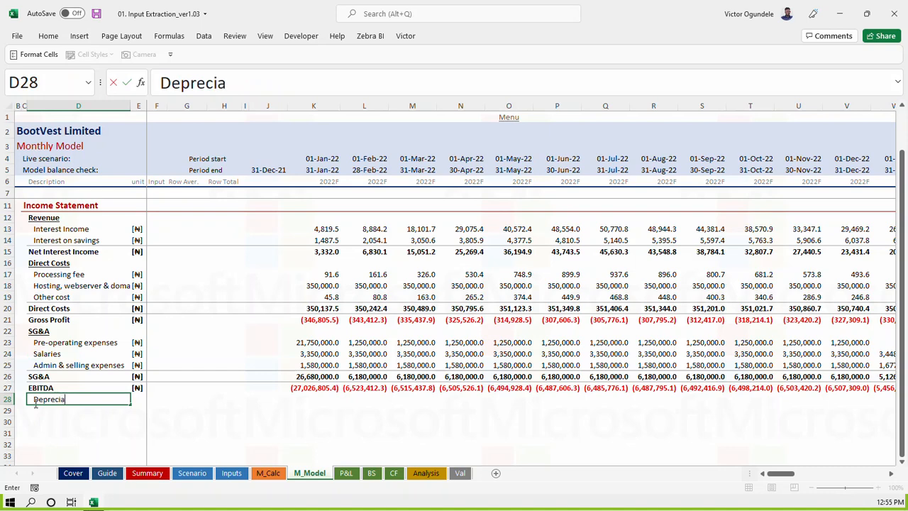
key("Tab")
Copy the [₦] unit from the rows above into E28 for Depreciation and save the workbook
key("Up")
key("ctrl+s")
key("Up")
key("Up")
key("Up")
key("Up")
key("ctrl+c")
key("Down")
key("Down")
key("Down")
key("Down")
key("Down")
Start January's Depreciation formula in K28 as a link to the schedules on the M_Calc sheet
key("Right")
key("Right")
key("Right")
key("Right")
key("Right")
key("Right")
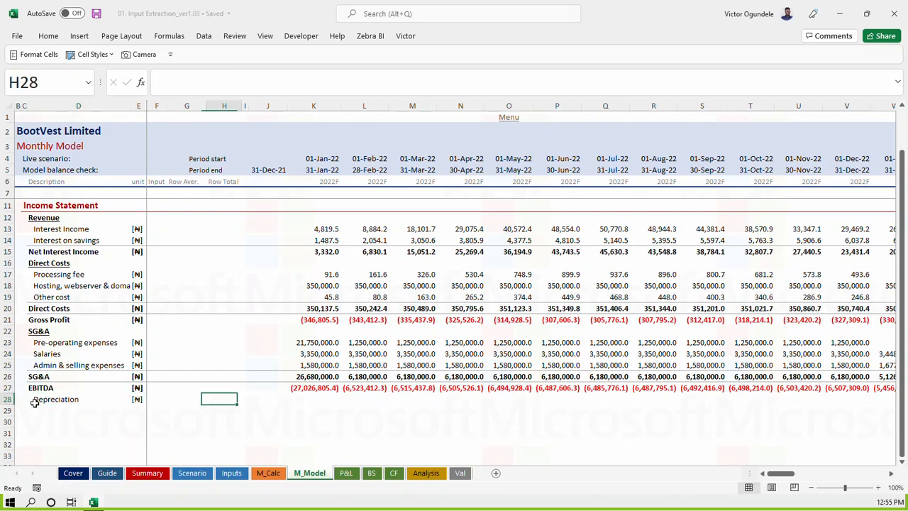
type("=")
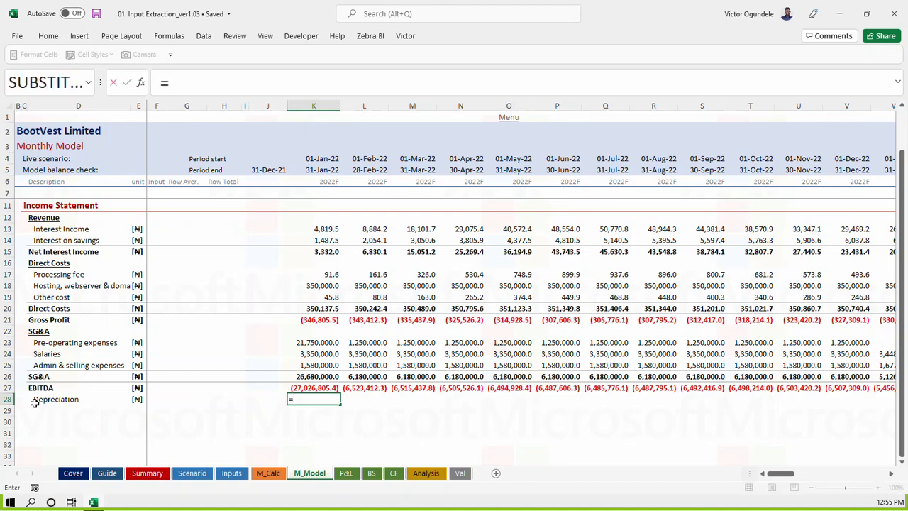
key("ctrl+Page_Up")
scroll(338, 345, "up", 8)
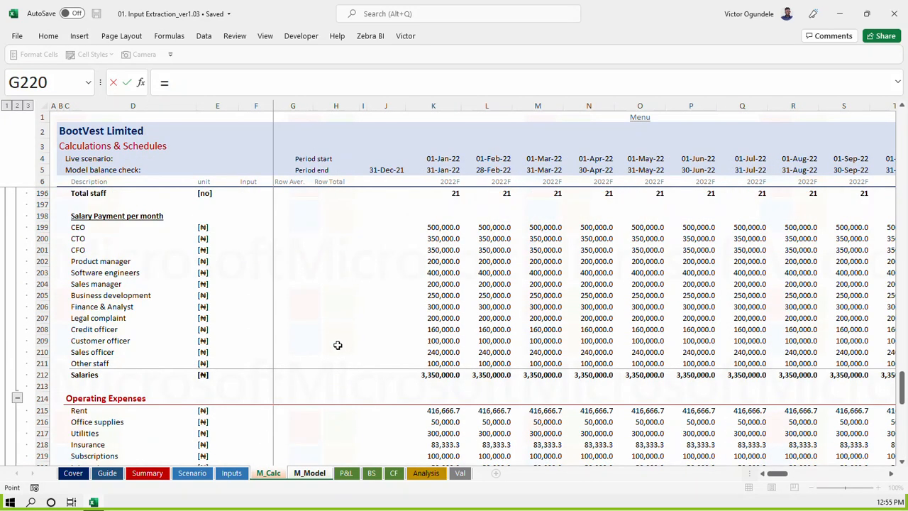
Link the January depreciation in K28 to the depreciation & amortization line of the PPE Schedule with =M_Calc!K78
scroll(338, 344, "up", 20)
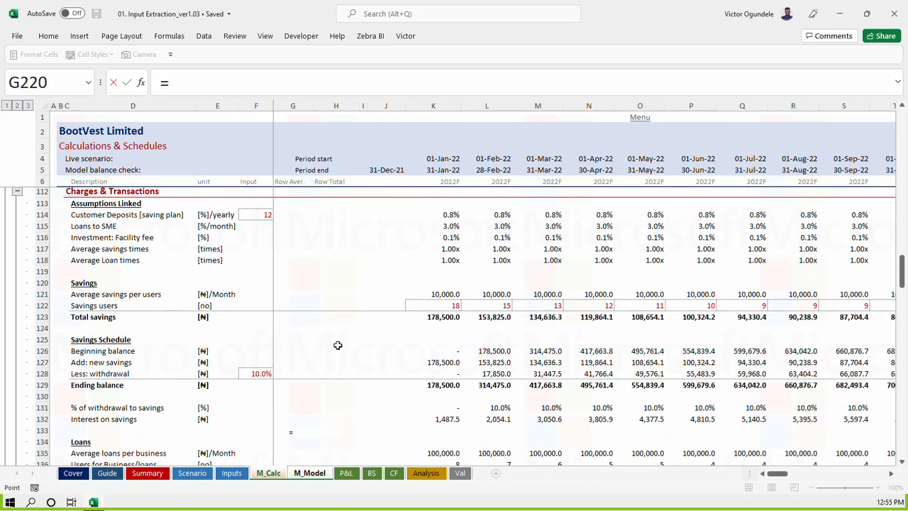
scroll(338, 345, "up", 11)
scroll(337, 344, "up", 6)
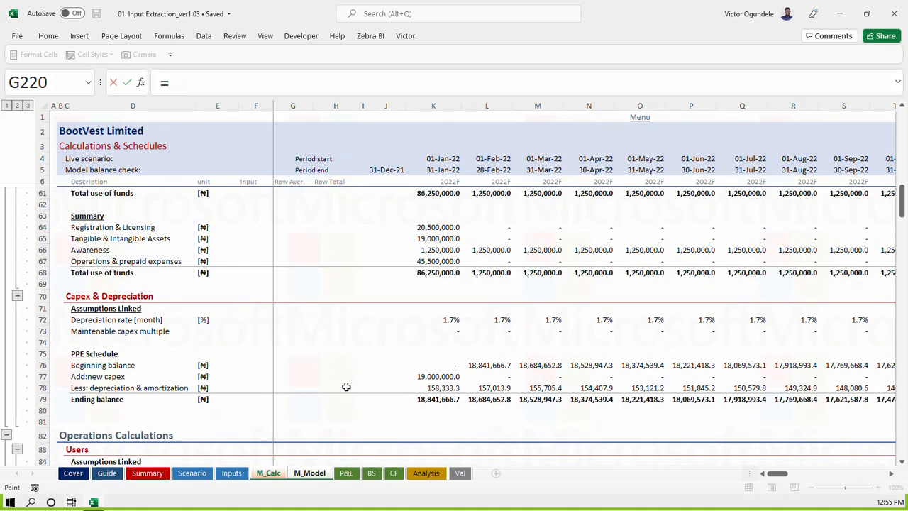
left_click(439, 389)
key("ctrl+Return")
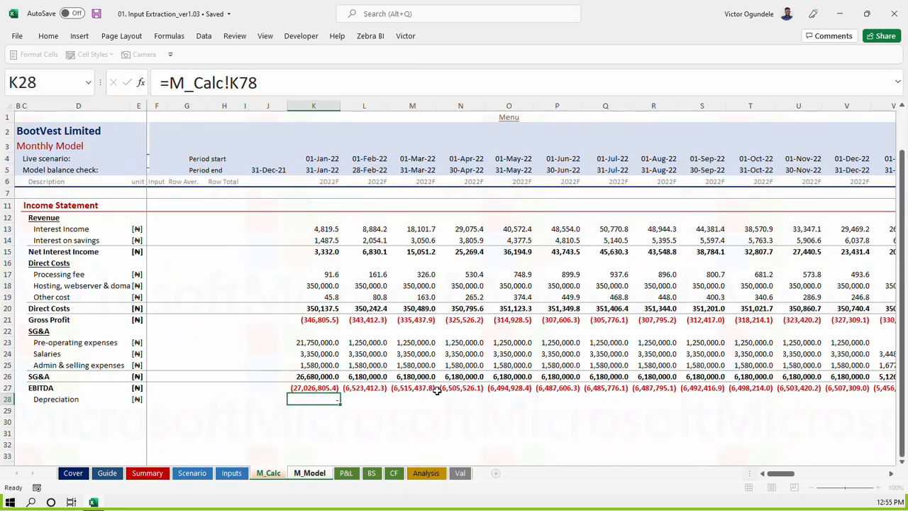
Fill the depreciation link in row 28 across all monthly columns and save the workbook
key("ctrl+shift+Right")
key("ctrl+r")
key("ctrl+s")
Copy the entire EBITDA row and paste it into row 29 below Depreciation
key("Left")
key("Left")
key("Left")
key("Left")
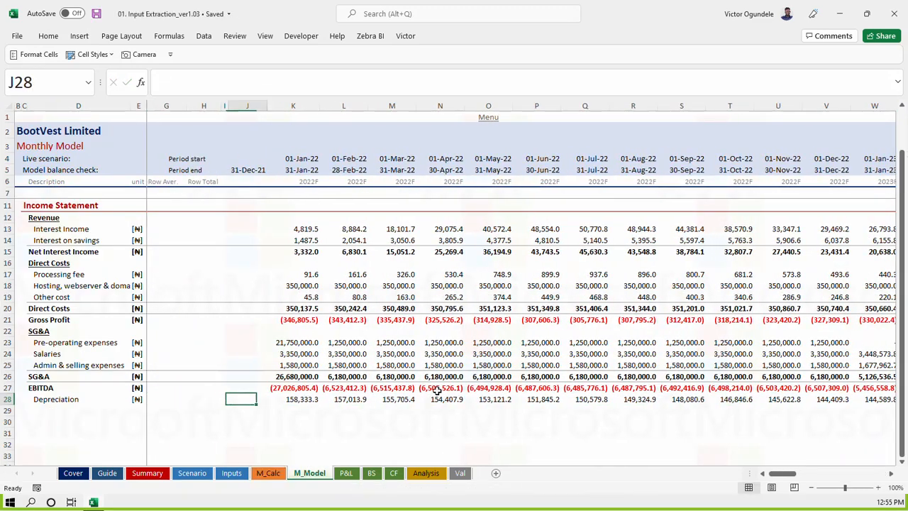
key("Left")
key("Left")
key("Left")
key("Up")
key("Left")
key("Left")
key("Left")
key("shift+space")
key("ctrl+c")
key("Down")
key("Down")
key("Down")
key("Up")
key("ctrl+v")
key("Right")
key("Right")
key("Right")
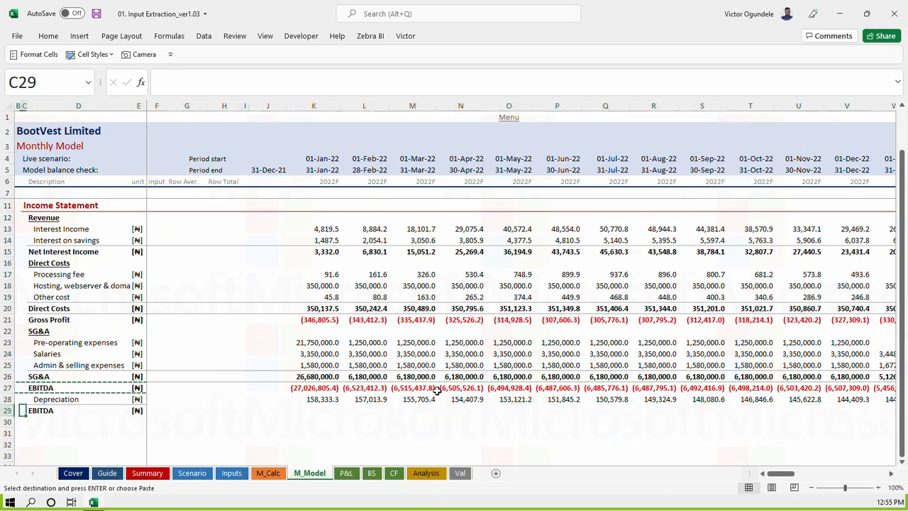
key("Escape")
Enter EBITDA as the label of row 29 and save the workbook
type("EBITDA")
key("Tab")
key("ctrl+s")
Copy the cell formatting of the EBITDA row 27 from column F onward to row 29 with Format Painter
key("Right")
key("Right")
key("Right")
key("Right")
key("Right")
key("Right")
key("Left")
key("Left")
key("Left")
key("Left")
key("Left")
key("Up")
key("Up")
key("shift+Right")
key("shift+Right")
key("shift+Right")
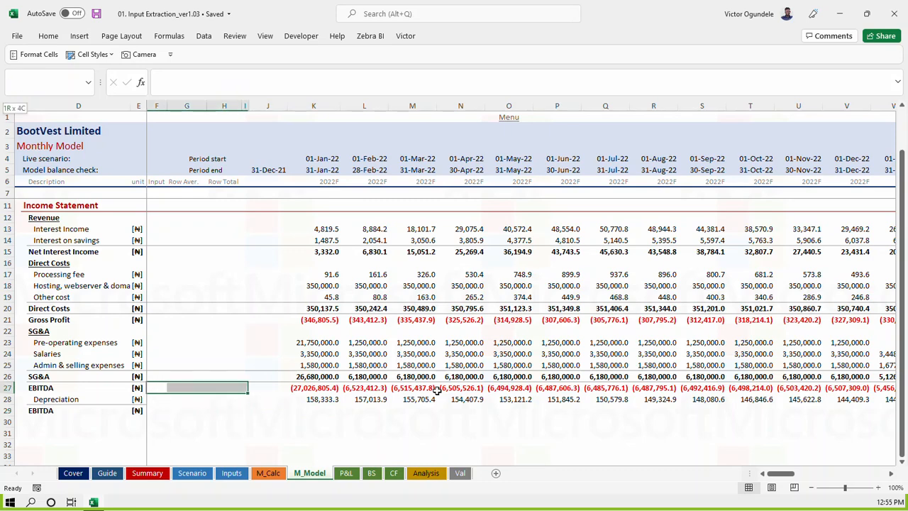
key("shift+Right")
key("shift+Right")
key("alt+h")
key("f")
key("p")
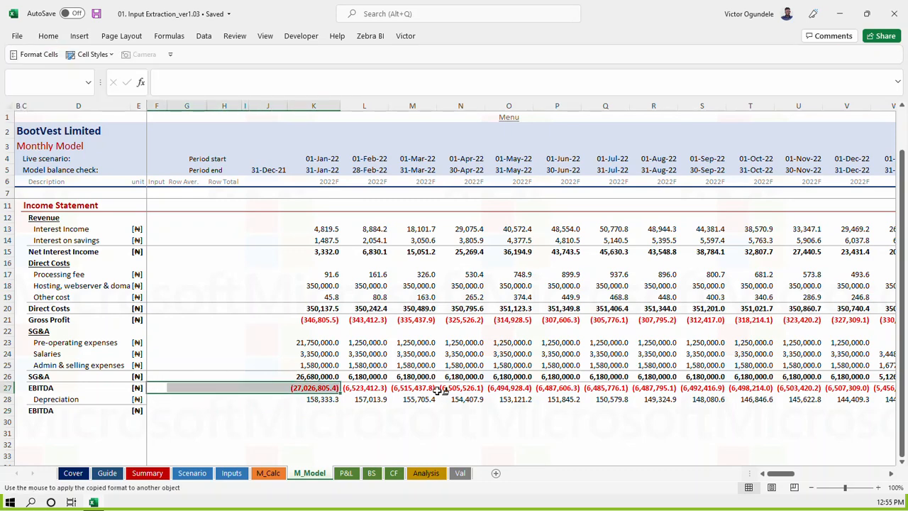
left_click(151, 410)
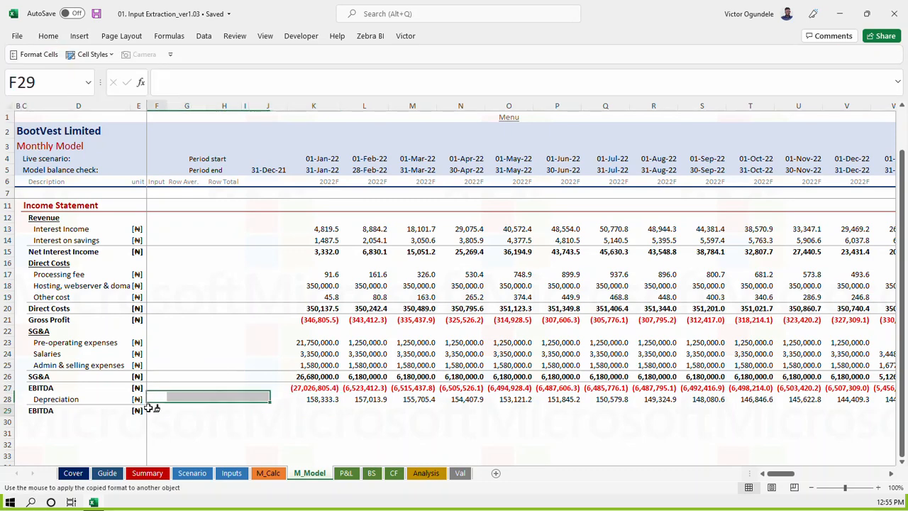
left_click(314, 410)
type("=")
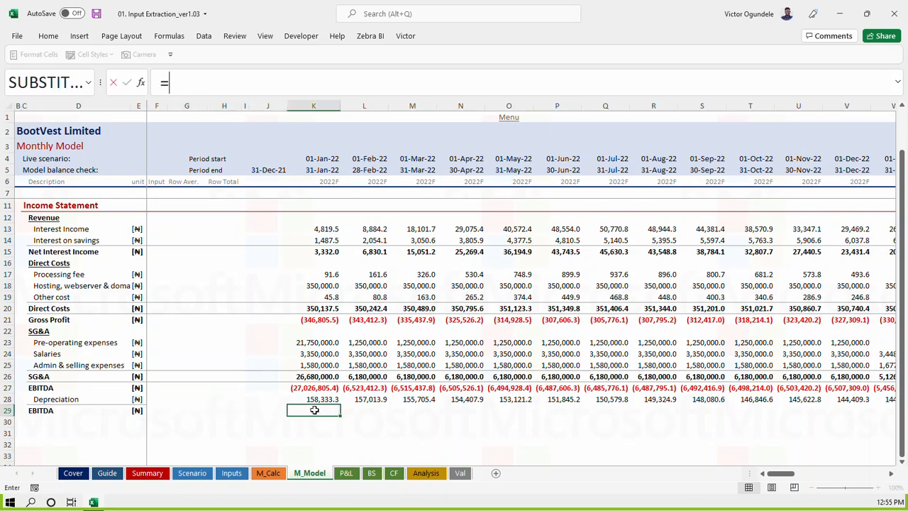
key("Up")
key("Up")
key("Escape")
type("=")
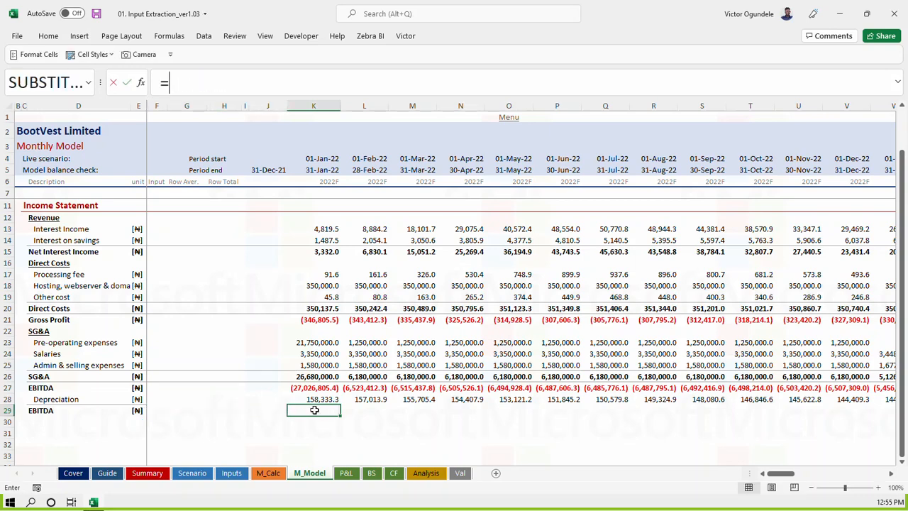
left_click(315, 410)
key("Escape")
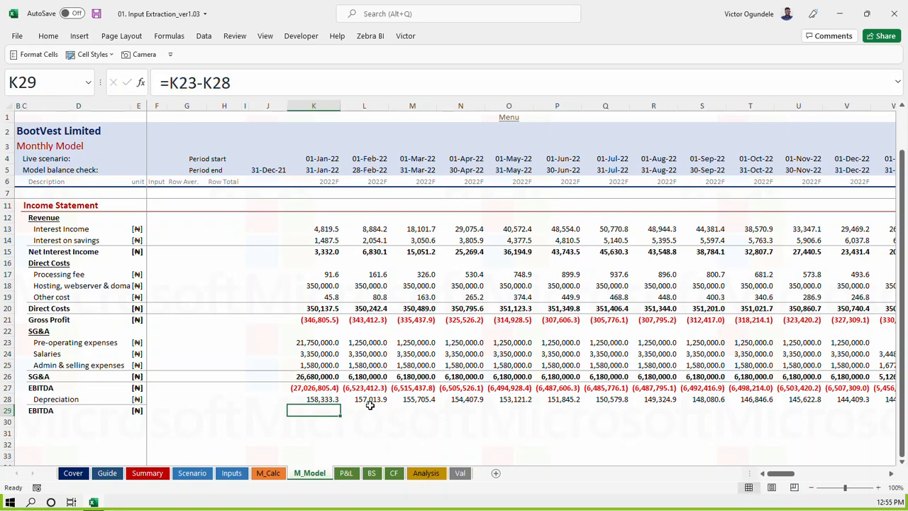
Select L29, switch to the next sheet and return to M_Model to refresh the display of row 29
left_click(368, 409)
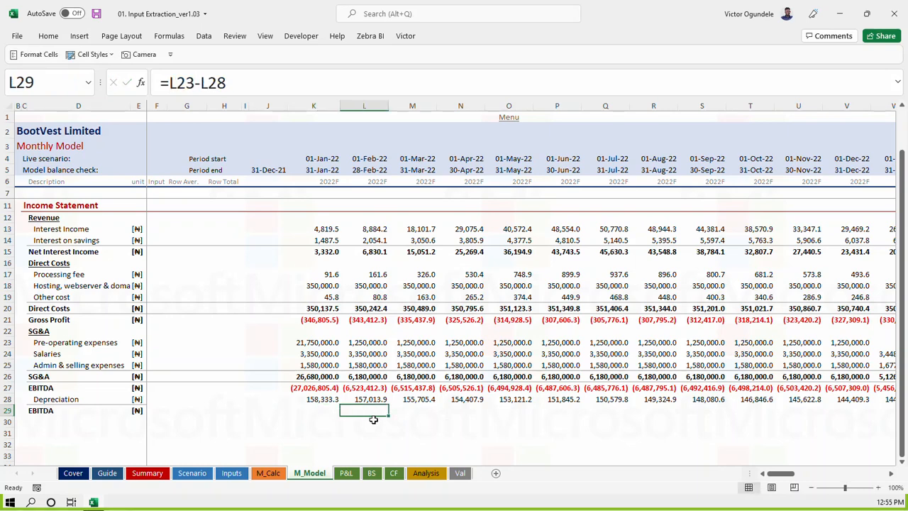
key("ctrl+Page_Down")
key("ctrl+Page_Up")
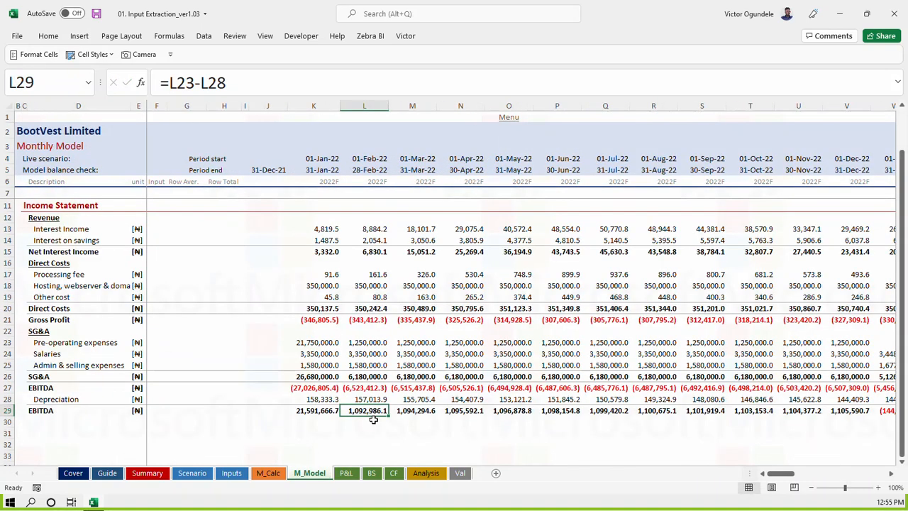
key("Left")
key("Down")
type("=")
key("Up")
key("Up")
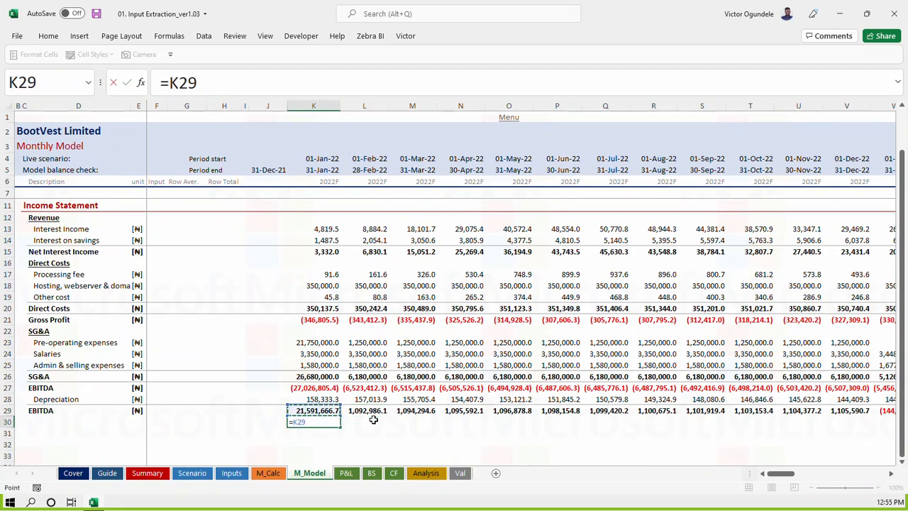
key("Up")
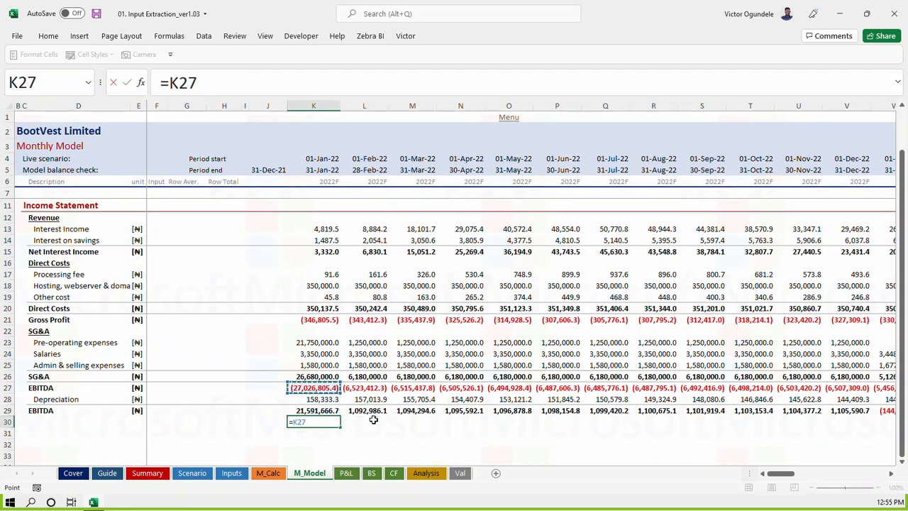
key("Escape")
key("Down")
key("Down")
key("Down")
key("Down")
key("Up")
key("Up")
key("Up")
key("Up")
key("Up")
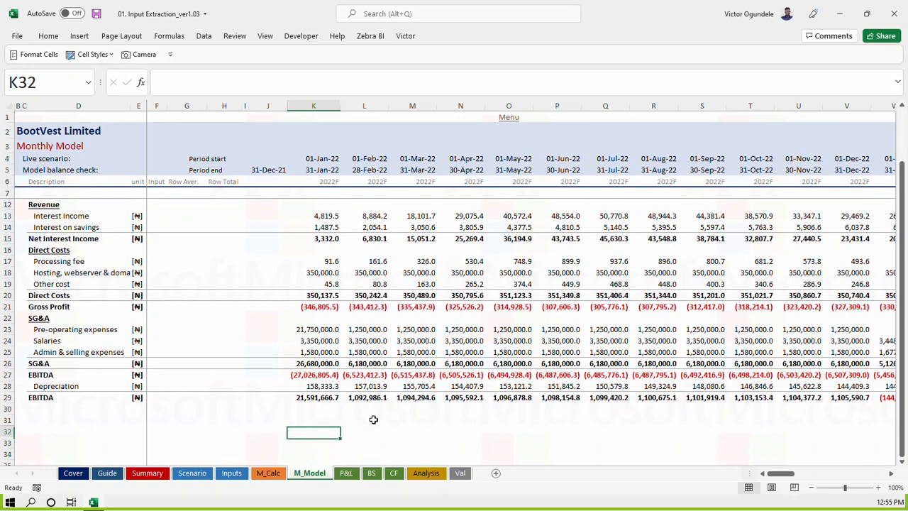
Try to shorten the label in D29 to EBIT
key("ctrl+Left")
key("Left")
key("F2")
key("BackSpace")
key("BackSpace")
key("BackSpace")
type("TDA")
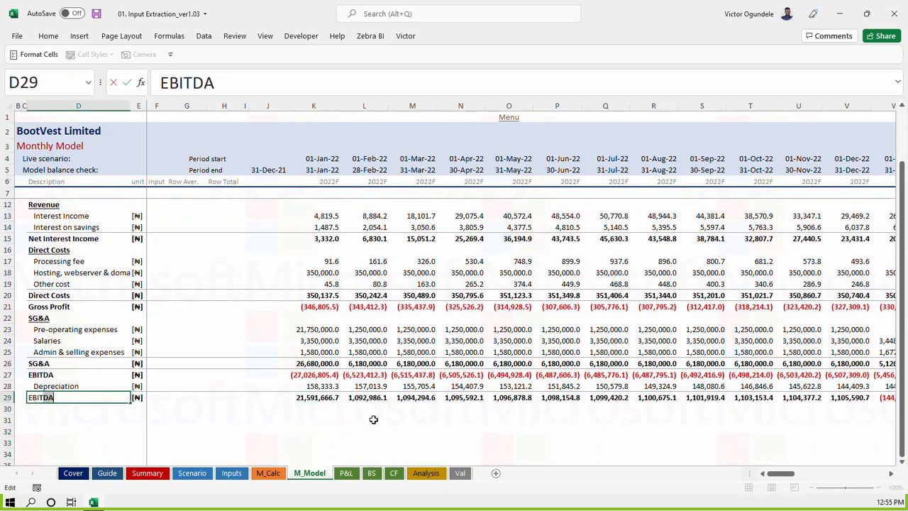
key("Tab")
key("F2")
key("BackSpace")
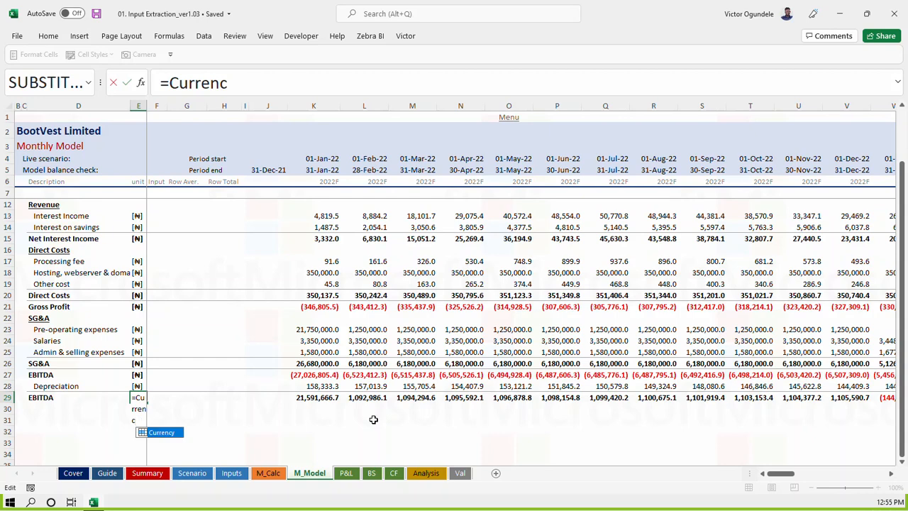
key("Escape")
Change the label of row 29 in D29 to EBIT
left_click(64, 398)
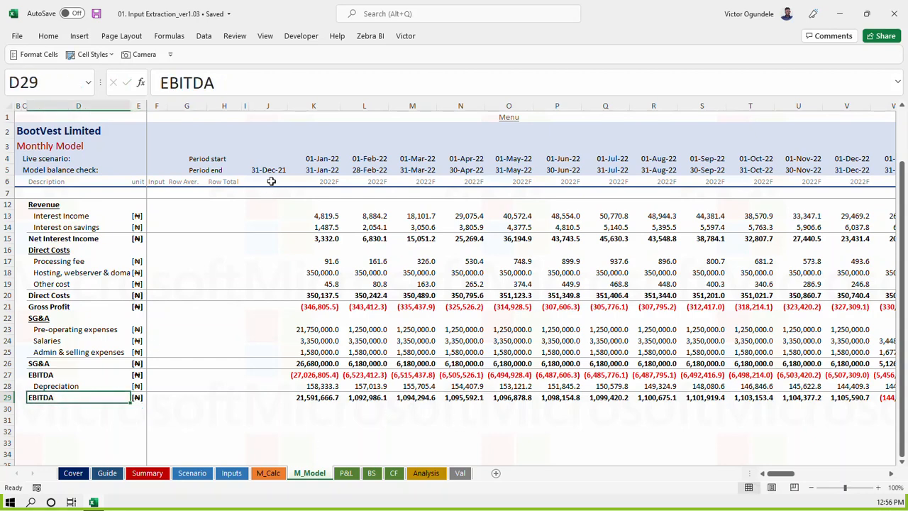
key("F2")
key("BackSpace")
key("BackSpace")
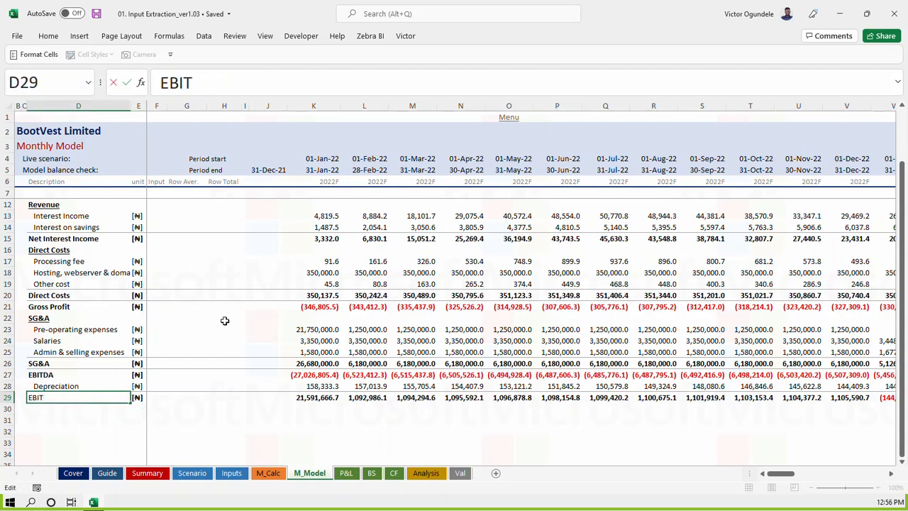
key("Tab")
Calculate January EBIT in K29 as EBITDA minus depreciation with =K27-K28
key("Tab")
key("Tab")
key("Tab")
key("Tab")
key("Tab")
key("Tab")
type("=")
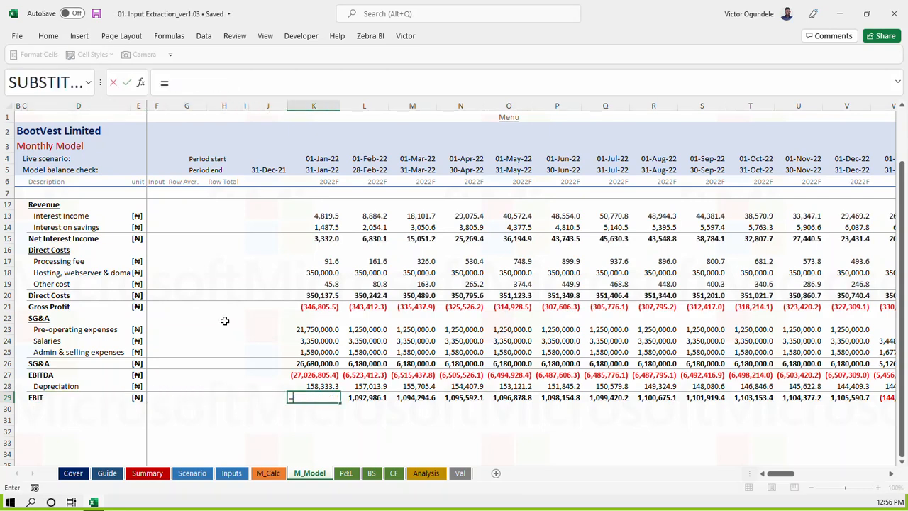
key("Up")
key("Up")
type("-")
key("Up")
key("ctrl+Return")
Fill the EBIT formula in row 29 across all monthly columns and save the workbook
key("ctrl+shift+Right")
key("ctrl+r")
key("ctrl+s")
key("Left")
key("Left")
key("Left")
key("Left")
key("Left")
key("Left")
key("Left")
key("Left")
key("Left")
key("Left")
key("Down")
key("Down")
key("Right")
key("Up")
key("Right")
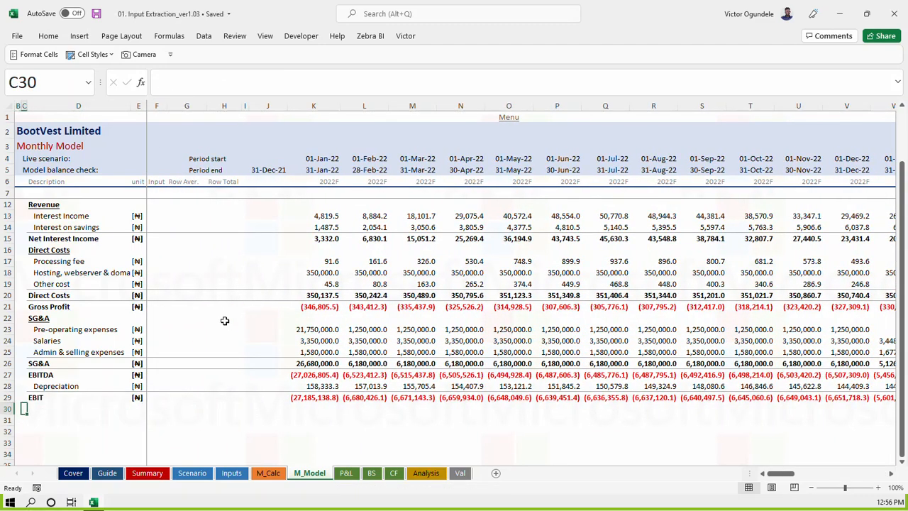
key("Right")
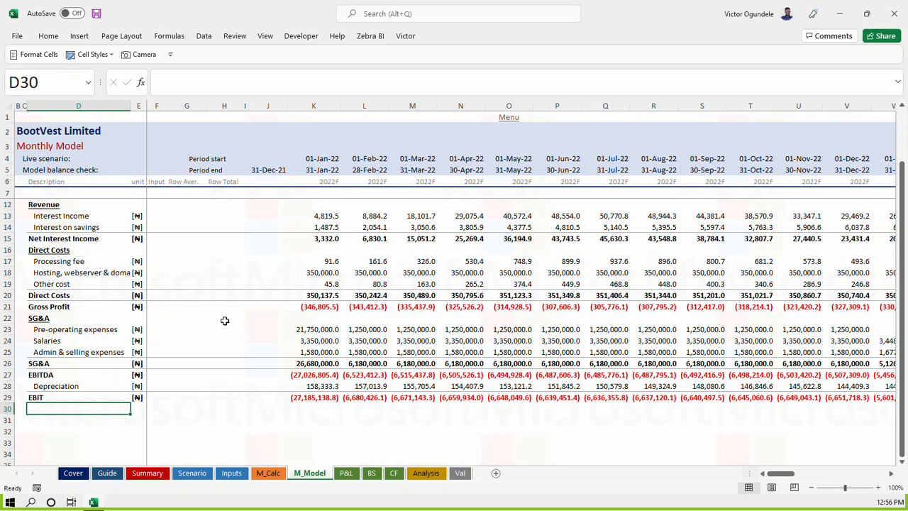
type("Inter")
key("Escape")
Copy the entire Depreciation row and paste it into row 30 below EBIT
key("Up")
key("Up")
key("shift+space")
key("ctrl+c")
key("Down")
key("Home")
key("Down")
key("ctrl+v")
key("Right")
key("Right")
key("Right")
key("Escape")
Label row 30 in D30 as "Interest expense"
type("Interest E")
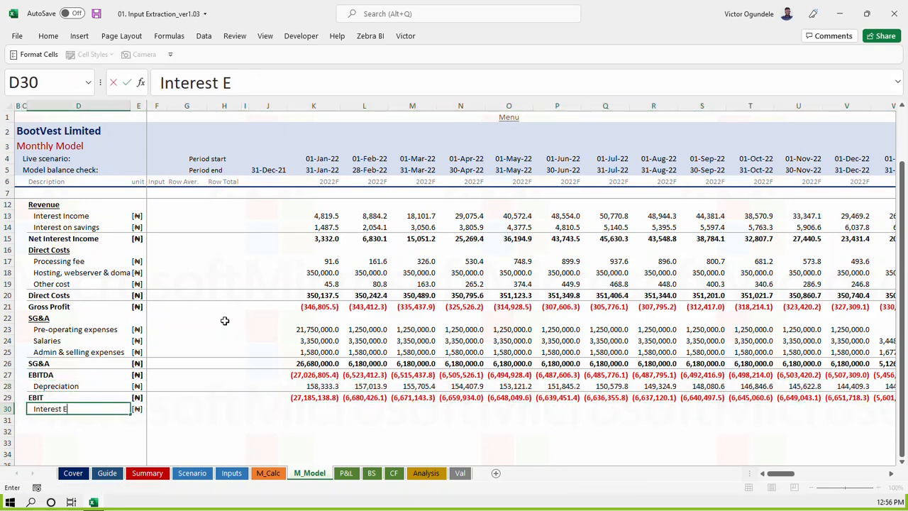
type("xpesnes")
key("BackSpace")
key("BackSpace")
key("BackSpace")
key("BackSpace")
key("BackSpace")
key("BackSpace")
type("expense")
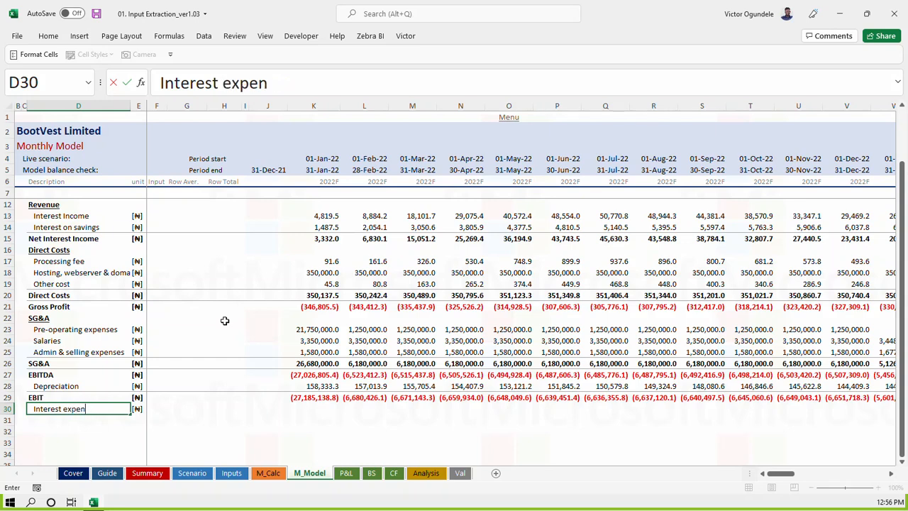
key("Right")
Link January interest expense in K30 to the Interest expenses line of the loan schedule with =M_Calc!K26
key("Right")
key("Right")
key("Right")
key("Right")
key("Right")
key("Right")
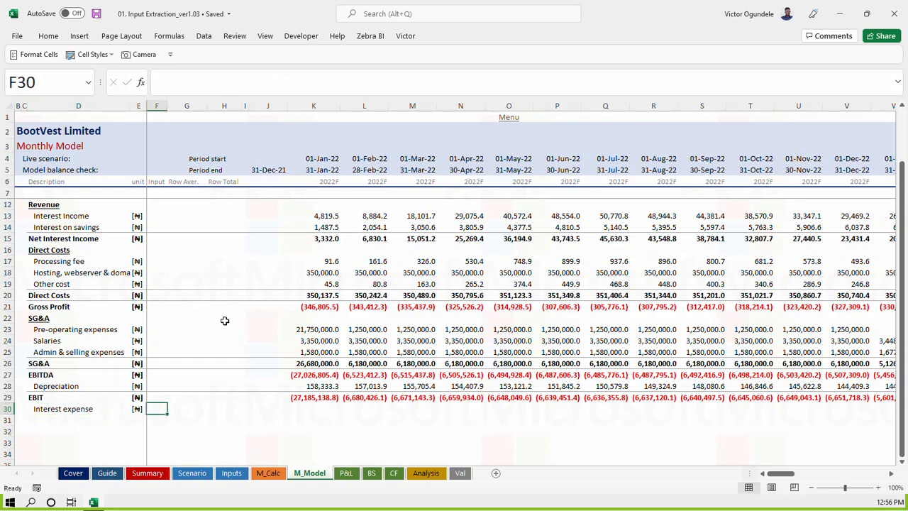
type("=")
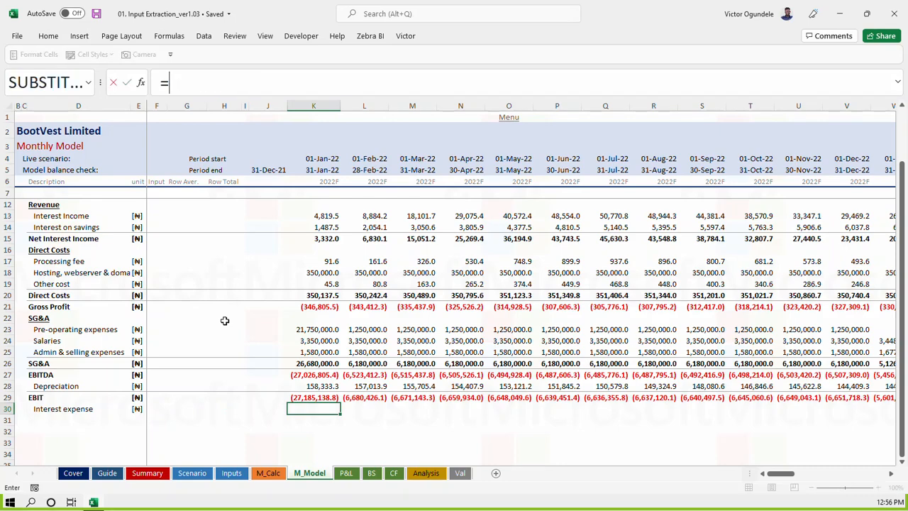
key("ctrl+Page_Up")
scroll(539, 315, "up", 14)
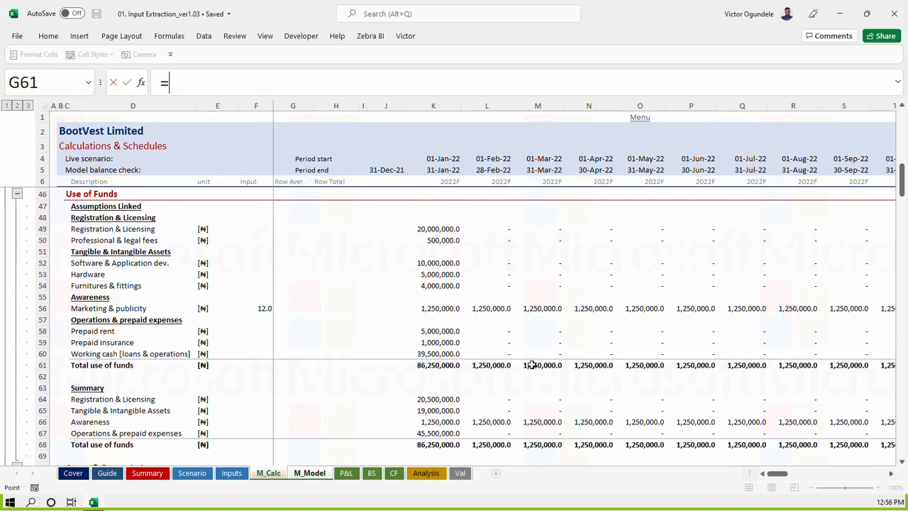
scroll(528, 344, "up", 2)
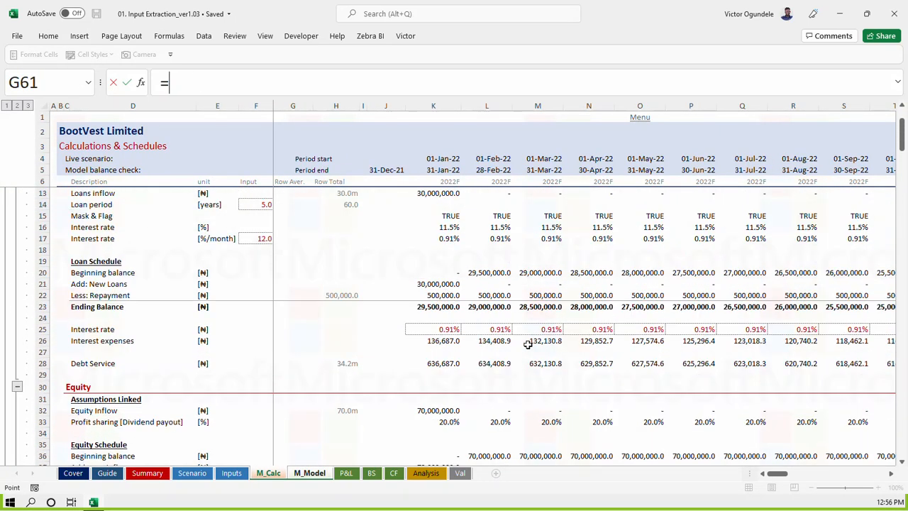
left_click(438, 341)
key("Return")
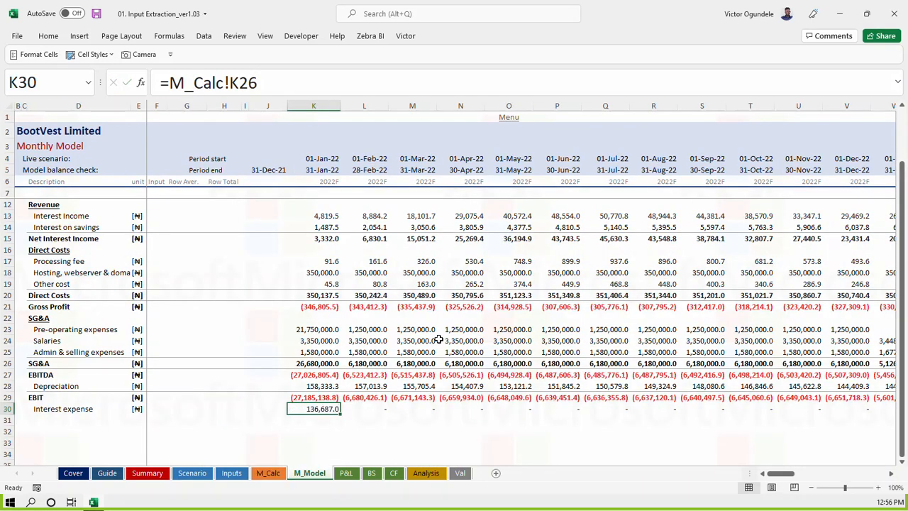
Fill the interest expense link in row 30 across all monthly columns and save the workbook
key("ctrl+shift+Right")
key("ctrl+r")
key("ctrl+s")
key("Left")
key("Right")
key("Right")
key("Left")
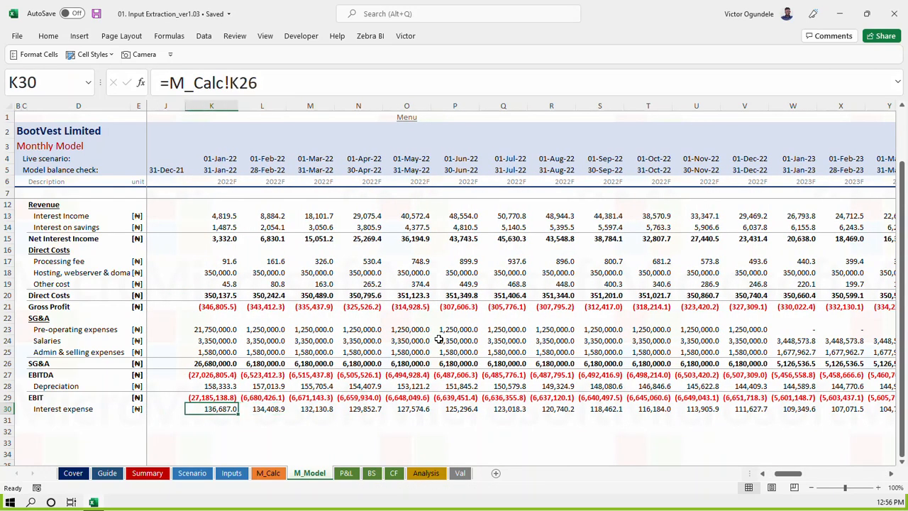
Review the monthly model and check the source formulas of January and February pre-operating expenses in K23 and L23
key("Left")
key("Left")
key("Left")
key("Right")
key("Right")
key("Right")
key("Up")
key("Up")
key("Up")
key("Up")
key("Up")
key("Up")
key("Up")
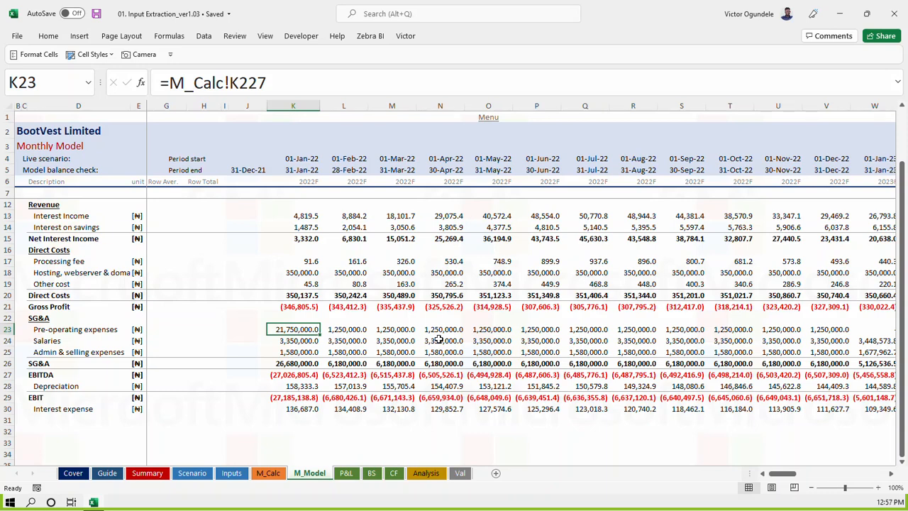
left_click(357, 329)
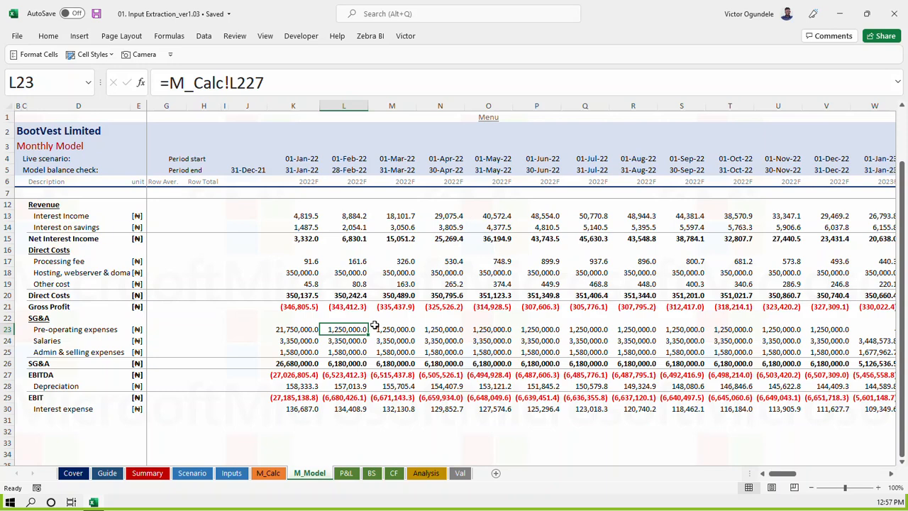
Examine the Use of Funds section in M_Calc, checking the Marketing & publicity formula in K56 and the Awareness summary in K66
left_click(268, 474)
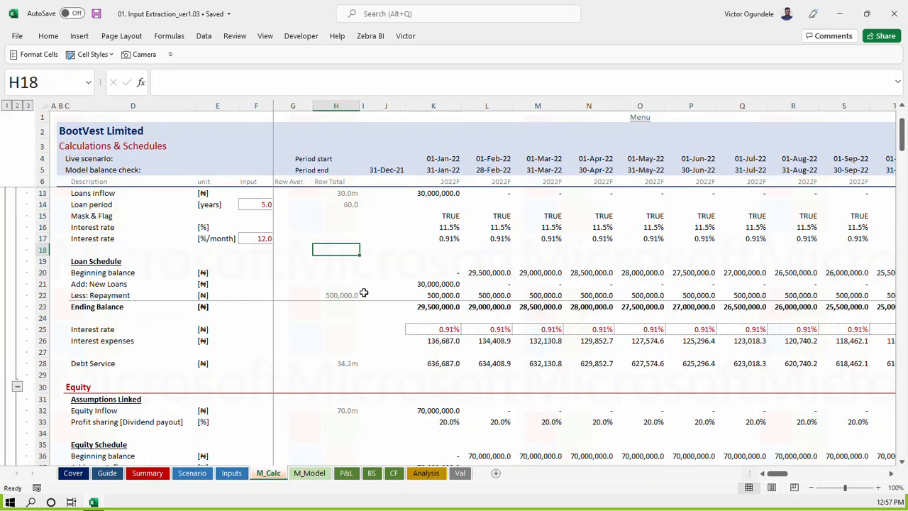
scroll(364, 363, "down", 8)
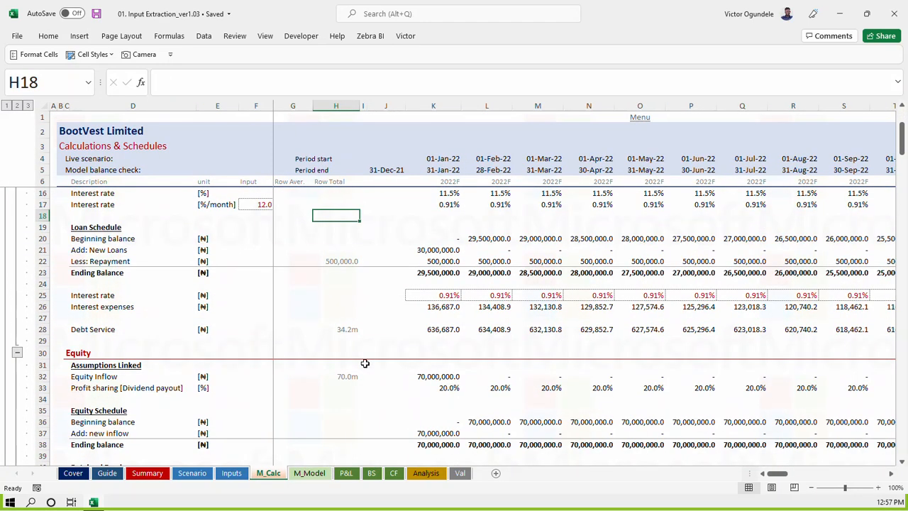
scroll(364, 363, "down", 8)
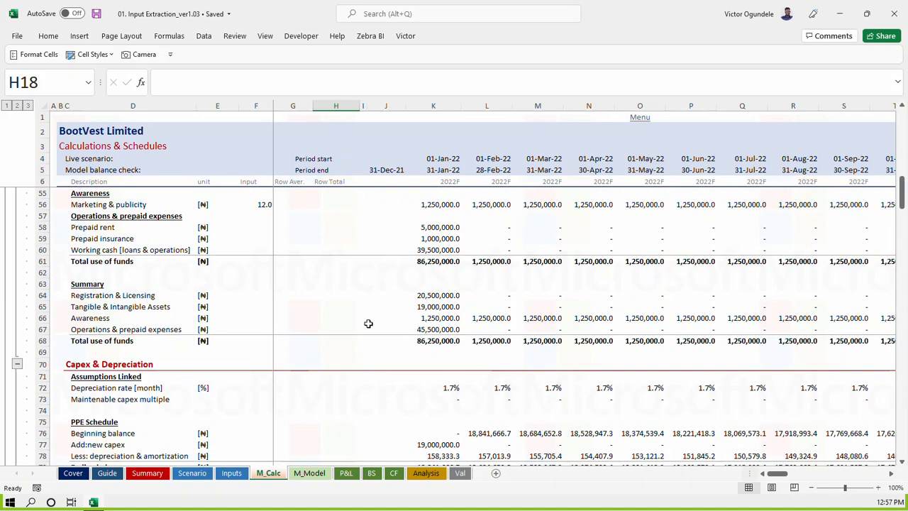
scroll(367, 341, "down", 3)
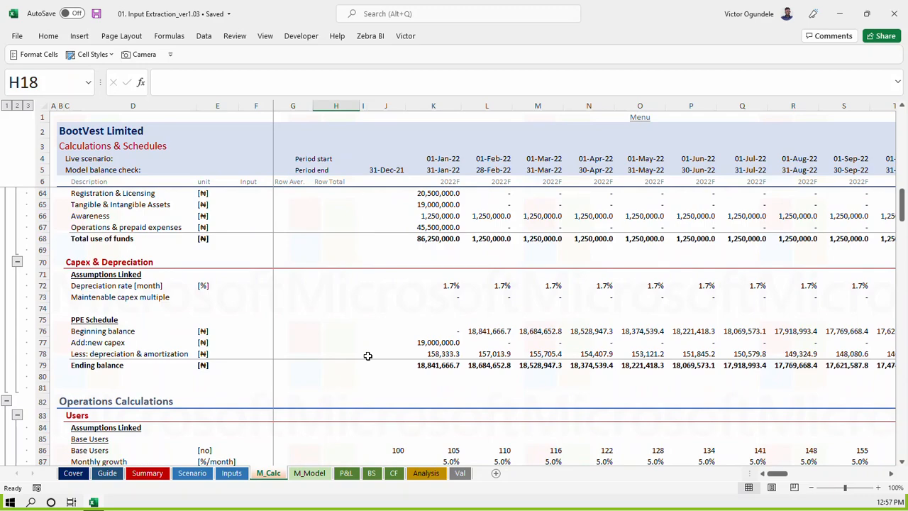
scroll(367, 355, "down", 3)
scroll(368, 352, "up", 11)
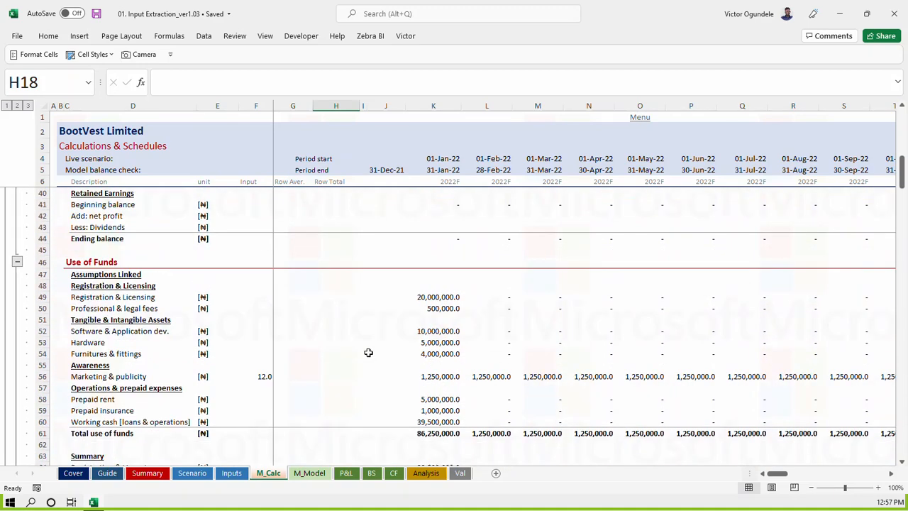
scroll(368, 353, "up", 7)
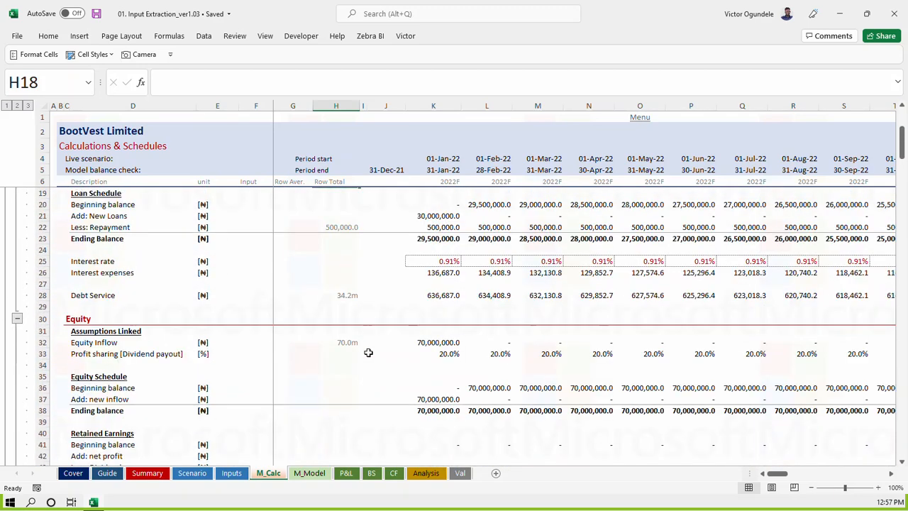
scroll(368, 353, "down", 10)
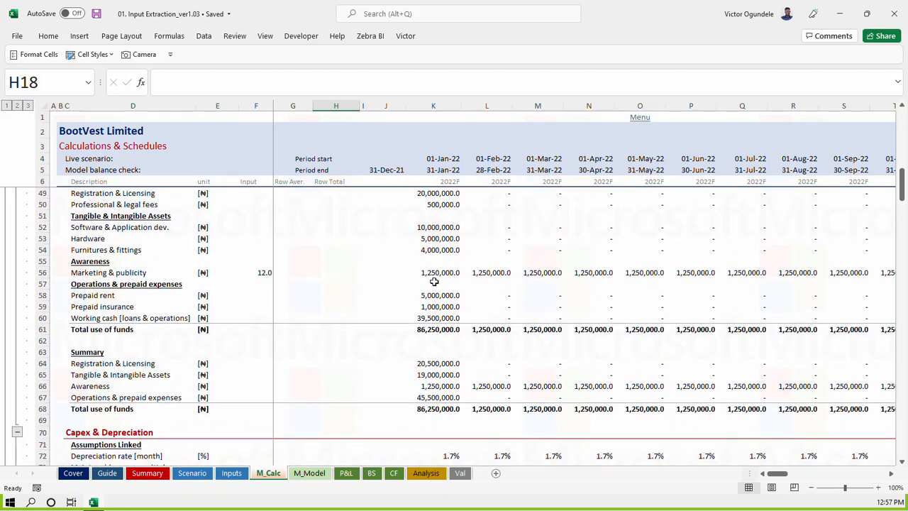
left_click(433, 272)
scroll(421, 367, "down", 1)
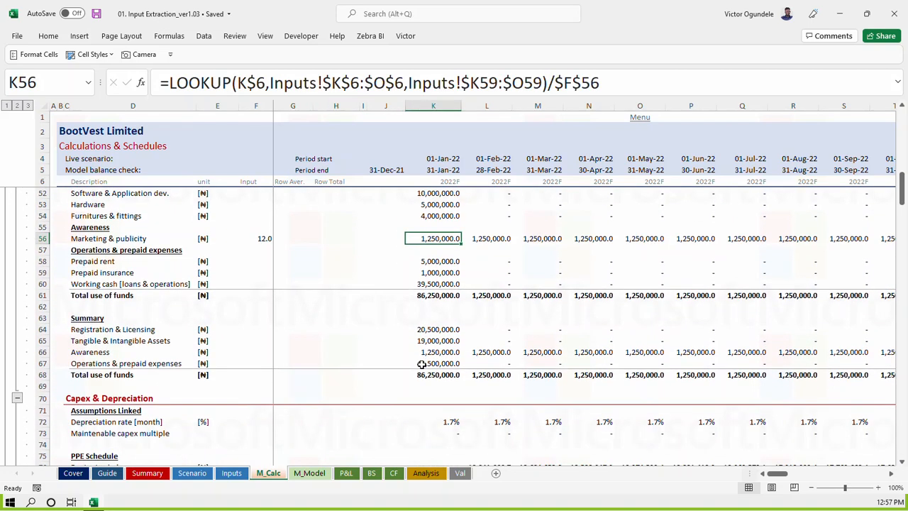
left_click(416, 319)
left_click(381, 317)
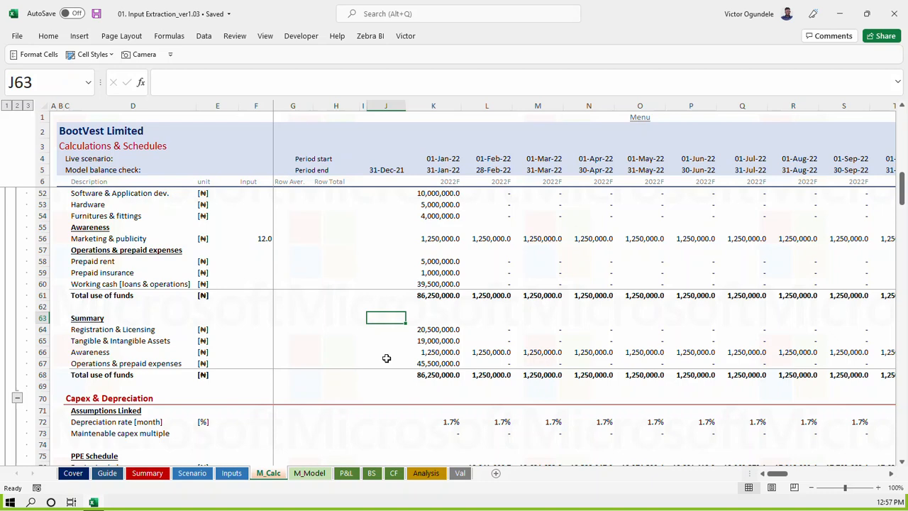
left_click(428, 352)
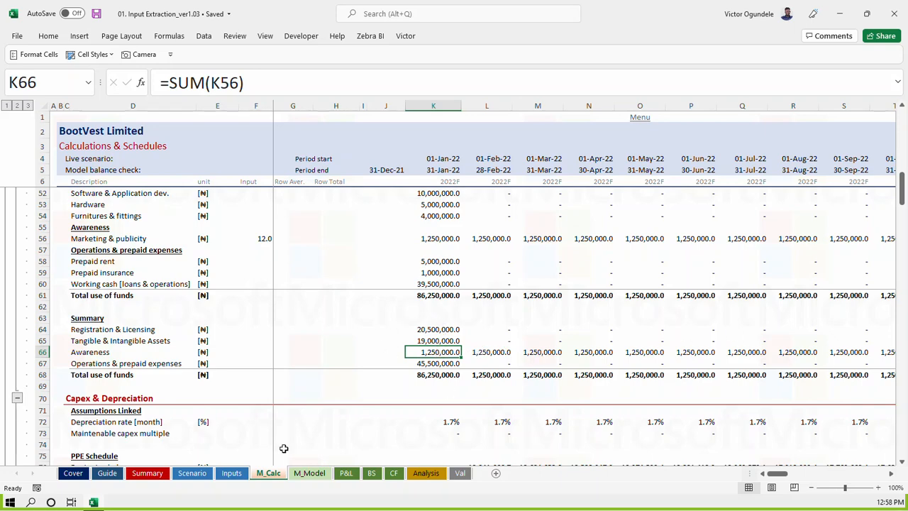
Copy the entire EBIT row in M_Model and paste it into row 31 below Interest expense
left_click(313, 475)
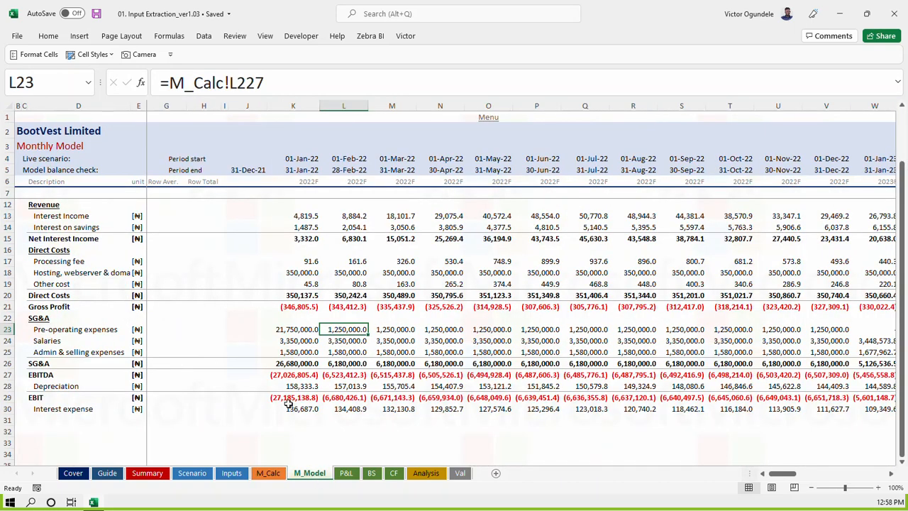
left_click(66, 419)
key("Left")
key("Up")
key("Up")
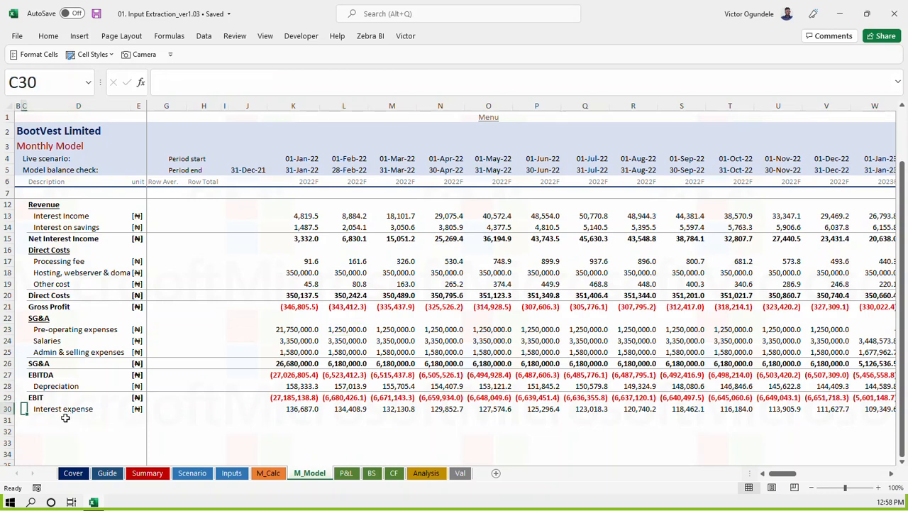
key("shift+space")
key("ctrl+c")
key("Down")
key("Down")
key("Down")
key("Up")
key("ctrl+v")
Label row 31 in D31 as "Profit before tax"
key("Right")
key("Right")
key("Right")
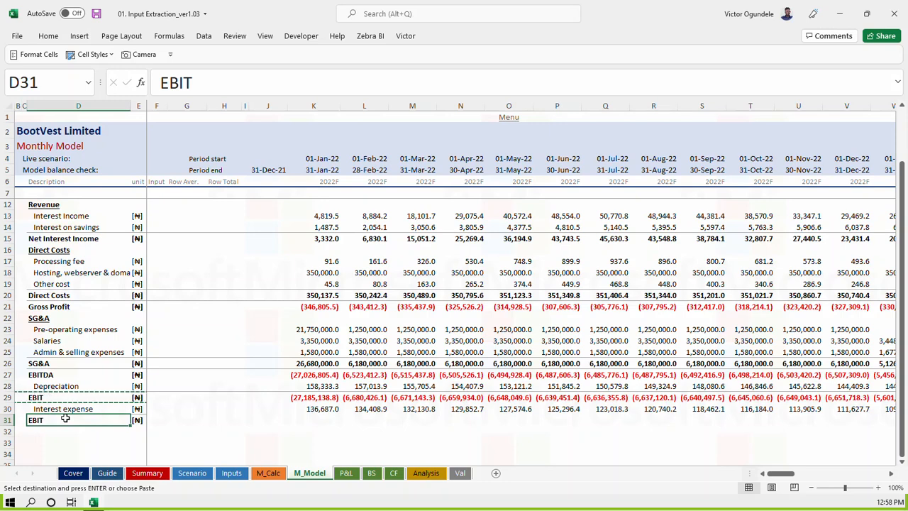
type("Profit befor")
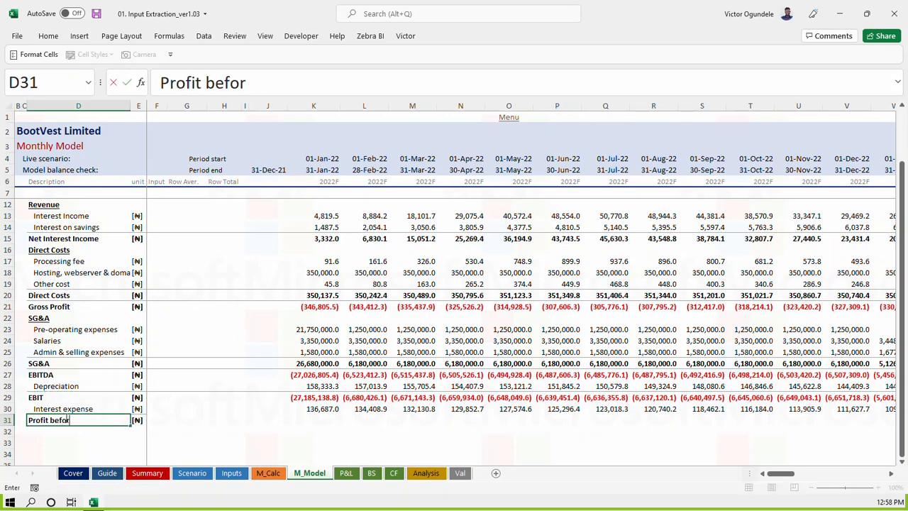
key("Right")
key("Right")
key("Right")
key("Right")
key("Right")
key("Right")
key("Right")
key("Right")
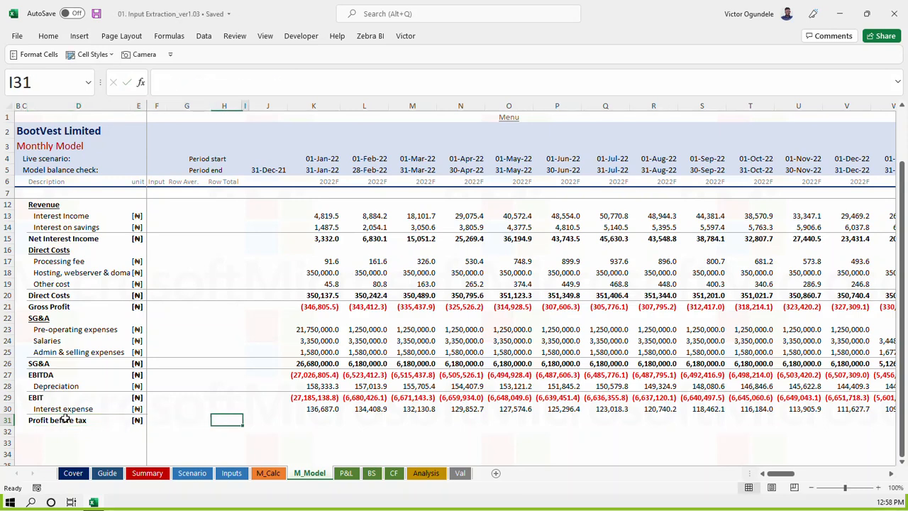
key("Left")
type("=")
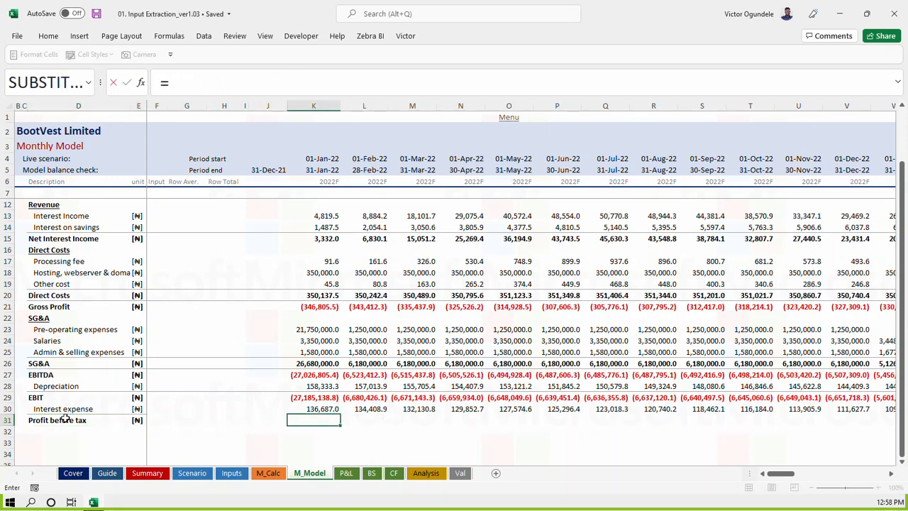
key("Escape")
Apply the formatting of the whole EBIT row 29 to the Profit before tax row 31
left_click(42, 410)
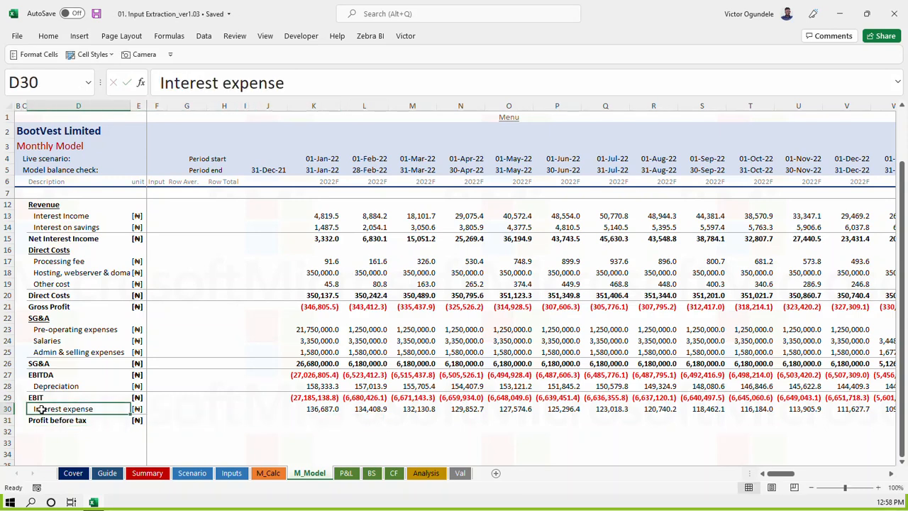
left_click(6, 397)
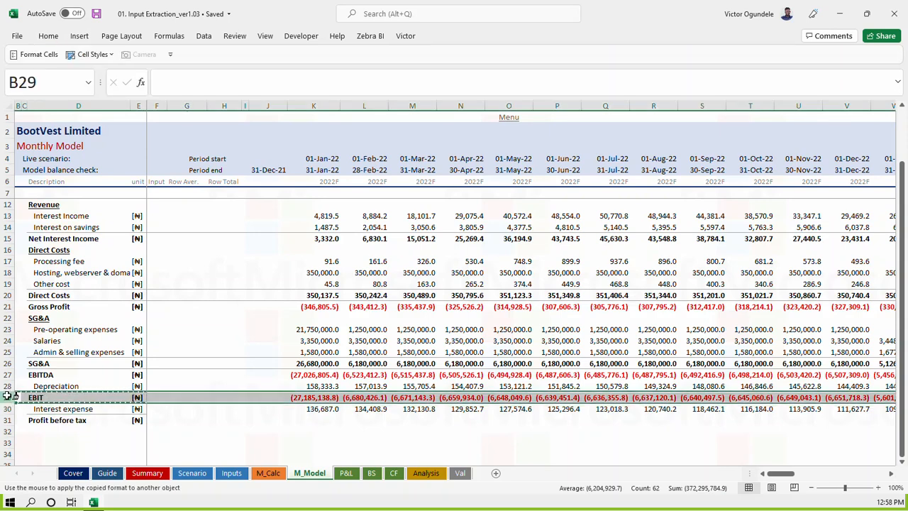
left_click(6, 420)
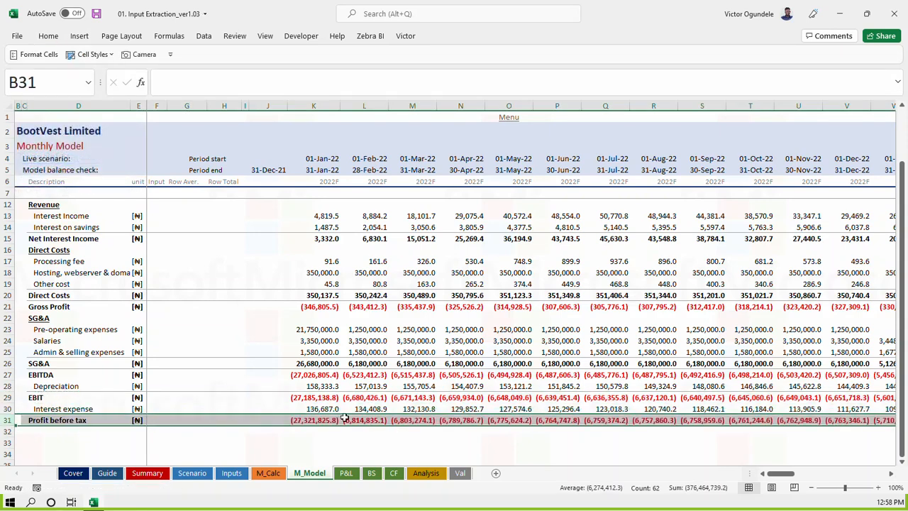
left_click(305, 420)
type("=")
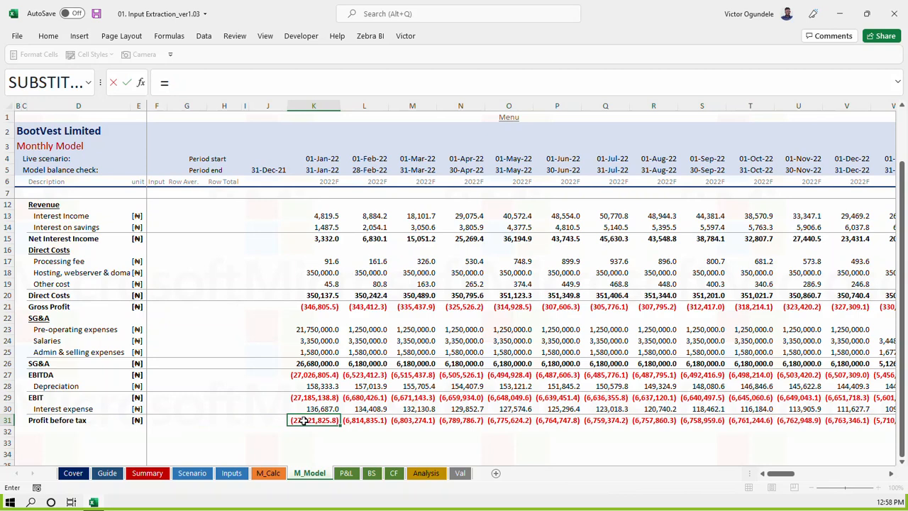
key("Escape")
key("ctrl+Page_Down")
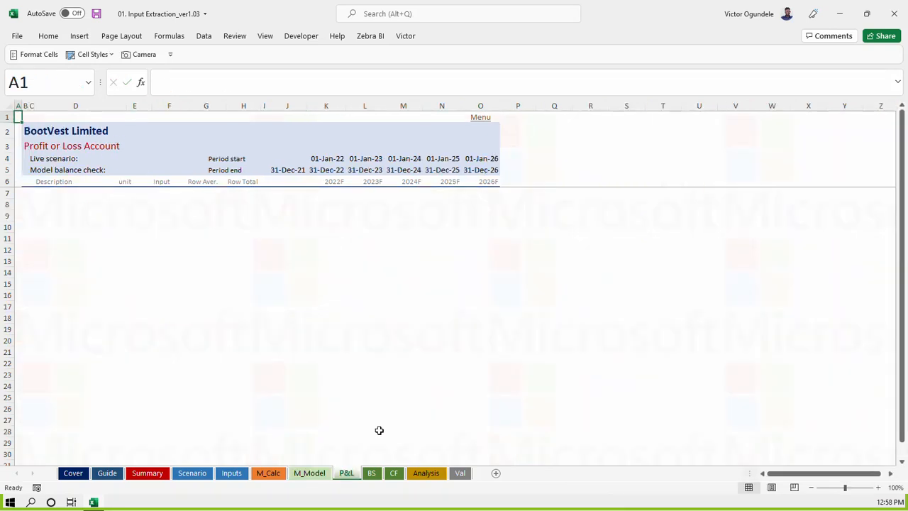
key("ctrl+Page_Up")
Calculate January profit before tax in K31 as EBIT minus interest expense with =K29-K30
type("=")
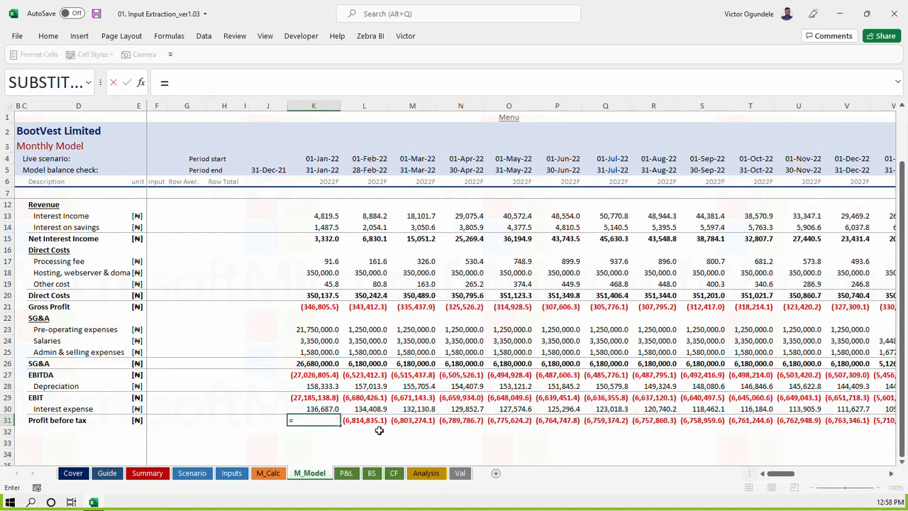
key("Up")
key("Up")
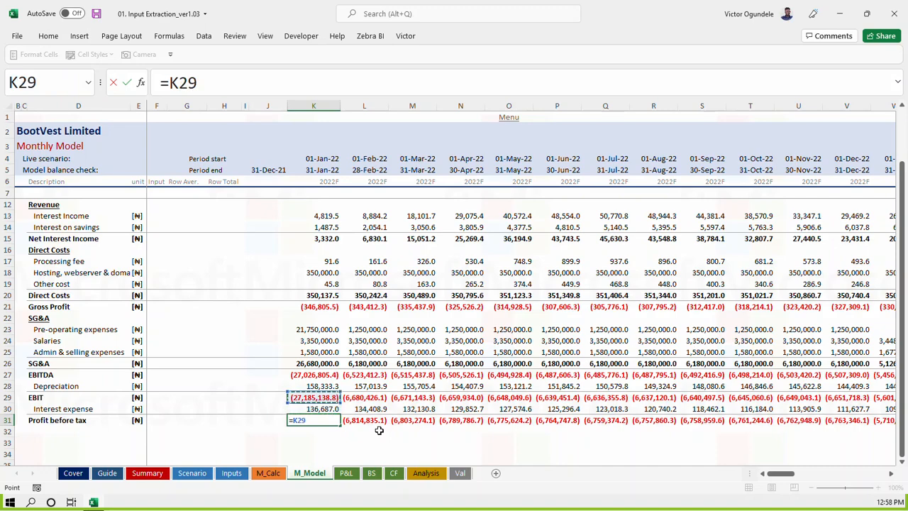
type("-")
key("Up")
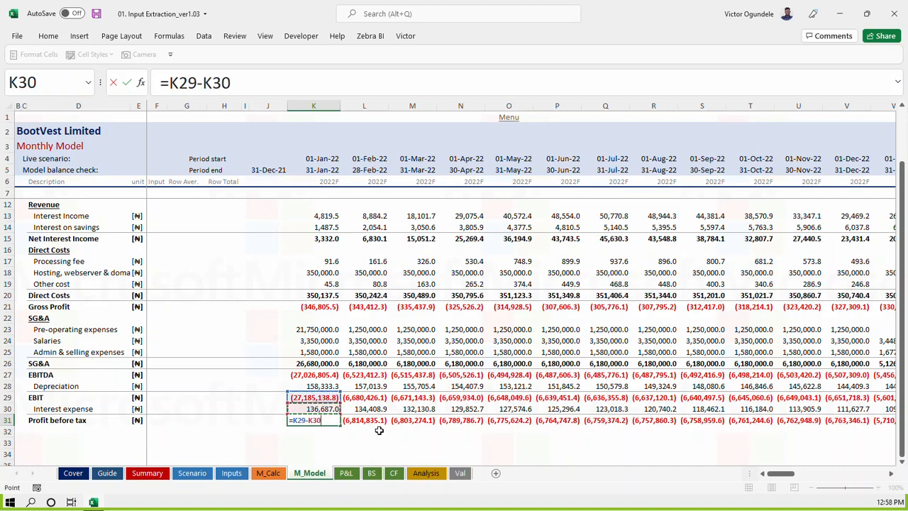
key("ctrl+Return")
Fill the profit before tax formula in row 31 across all monthly columns and save the workbook
key("ctrl+shift+Right")
key("ctrl+r")
key("ctrl+s")
key("ctrl+Left")
key("ctrl+Left")
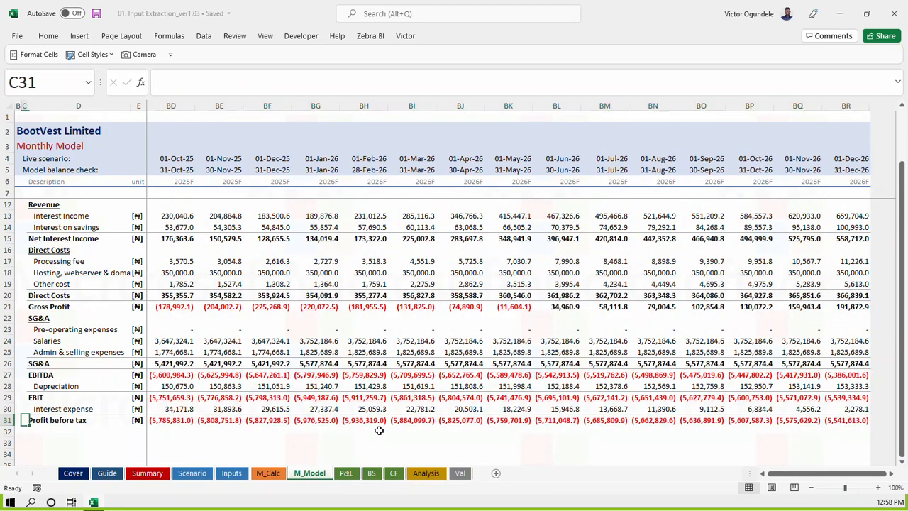
Copy the entire Interest expense row and paste it into row 32 below Profit before tax
key("Left")
key("Right")
key("Right")
key("Right")
key("Right")
key("Right")
key("Left")
key("Left")
key("Left")
key("Down")
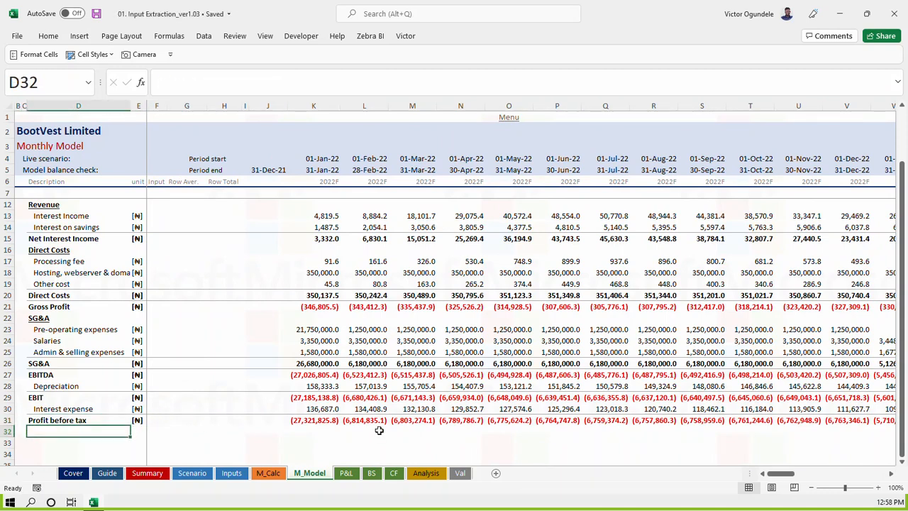
key("Up")
key("Up")
key("shift+space")
key("ctrl+c")
key("ctrl+Left")
key("Down")
key("Down")
key("ctrl+v")
Label row 32 below Profit before tax as Provision for tax in D32 and save the workbook
key("Right")
key("Right")
key("Right")
type("TProvision for")
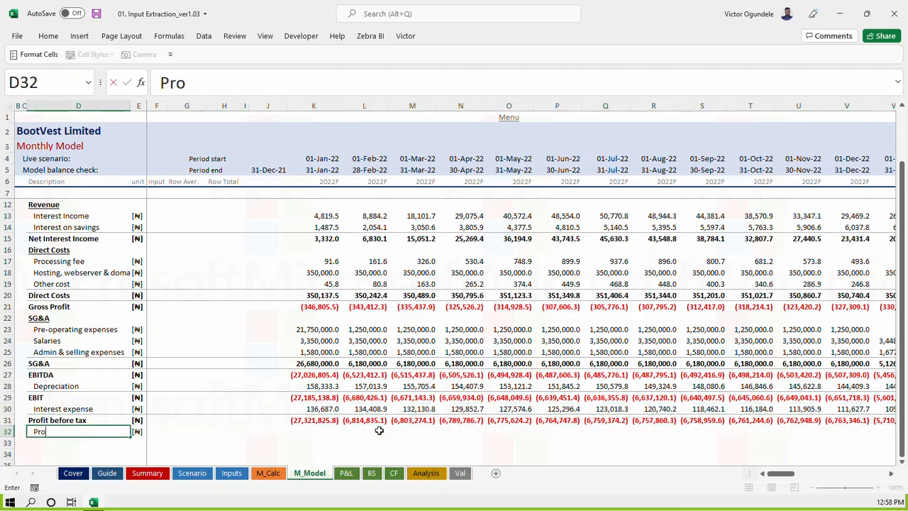
type(" tax")
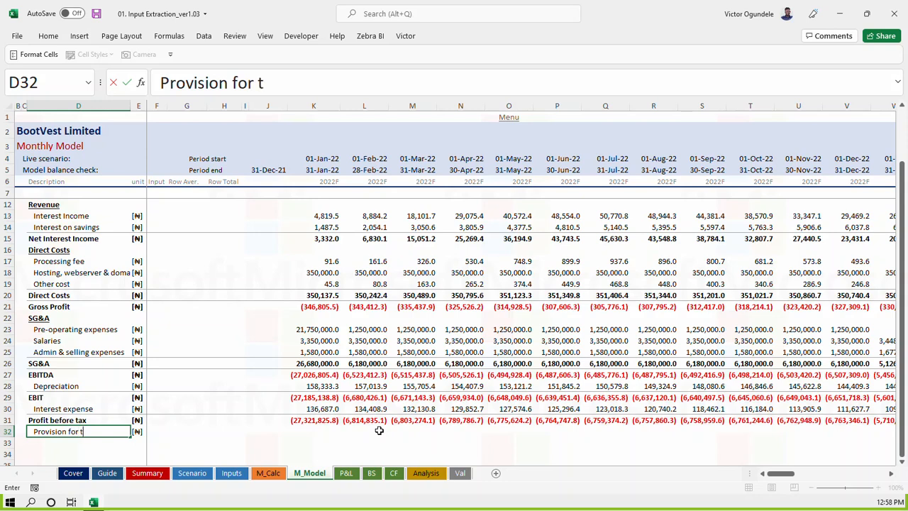
key("ctrl+s")
Examine the operating expenses, SG&A and Operating Working Capital schedules in the M_Calc sheet
key("Right")
key("Right")
key("Right")
key("Right")
key("Right")
key("Right")
key("Right")
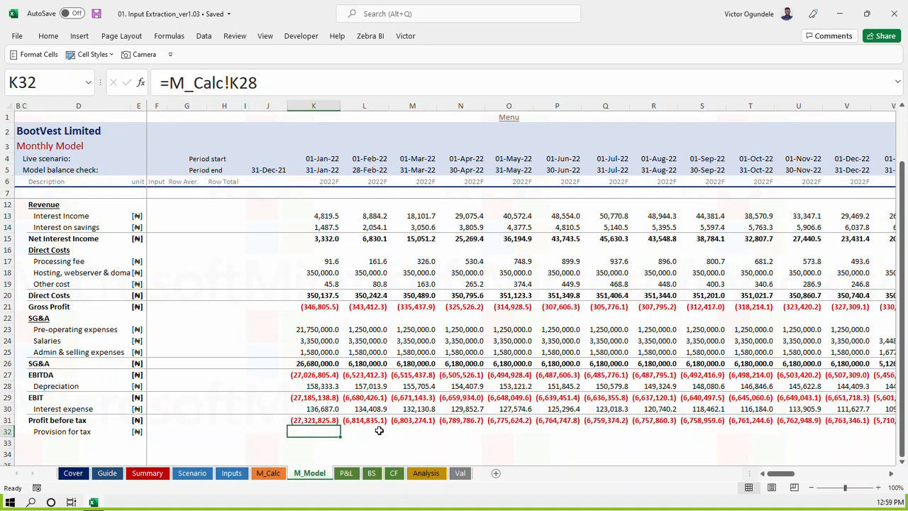
key("ctrl+Page_Up")
key("Page_Down")
key("Page_Down")
key("Page_Down")
key("Page_Down")
key("Page_Down")
key("Page_Down")
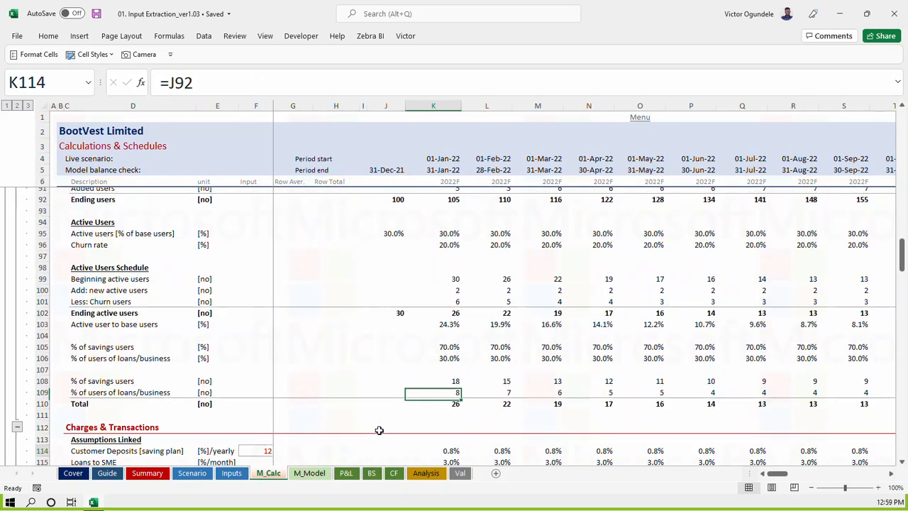
key("Page_Down")
key("Page_Down")
key("Page_Down")
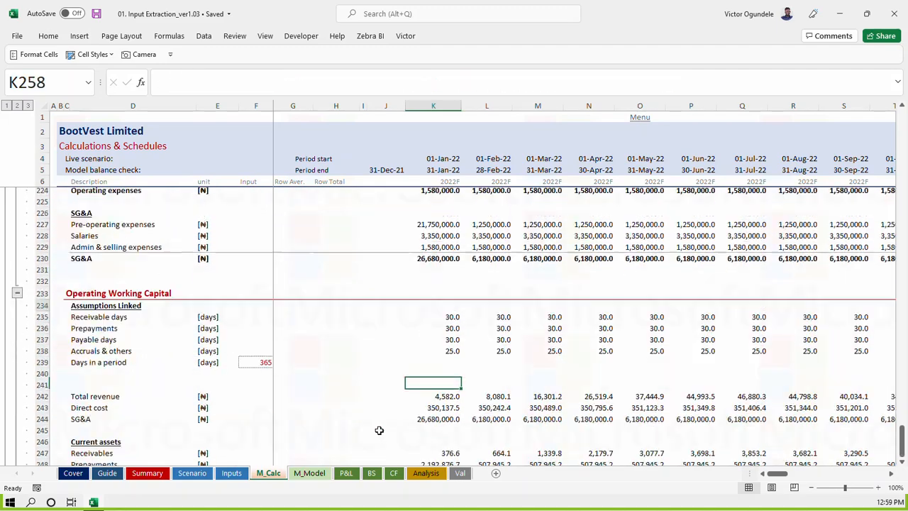
key("Page_Up")
key("Up")
key("Up")
key("Up")
key("Up")
key("Up")
key("Up")
key("Up")
key("Up")
key("Up")
key("Up")
key("Up")
key("Up")
key("Up")
key("Up")
key("Up")
key("Up")
key("Up")
key("Up")
key("Up")
key("Up")
key("Up")
key("Up")
key("Up")
key("Up")
key("Up")
key("Up")
key("Up")
key("Up")
key("Up")
key("Up")
key("Up")
key("Up")
key("Up")
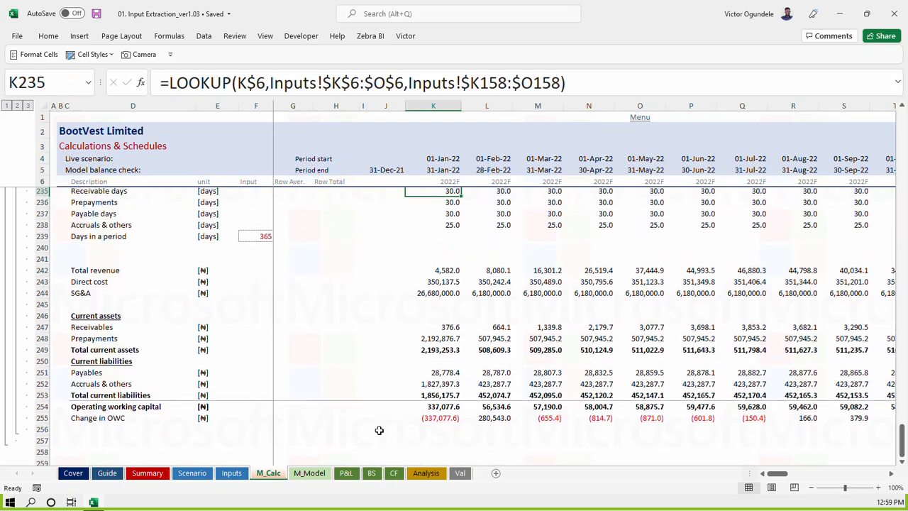
key("Up")
key("Up")
key("Up")
key("Up")
key("Up")
key("Up")
key("Up")
key("Up")
key("Up")
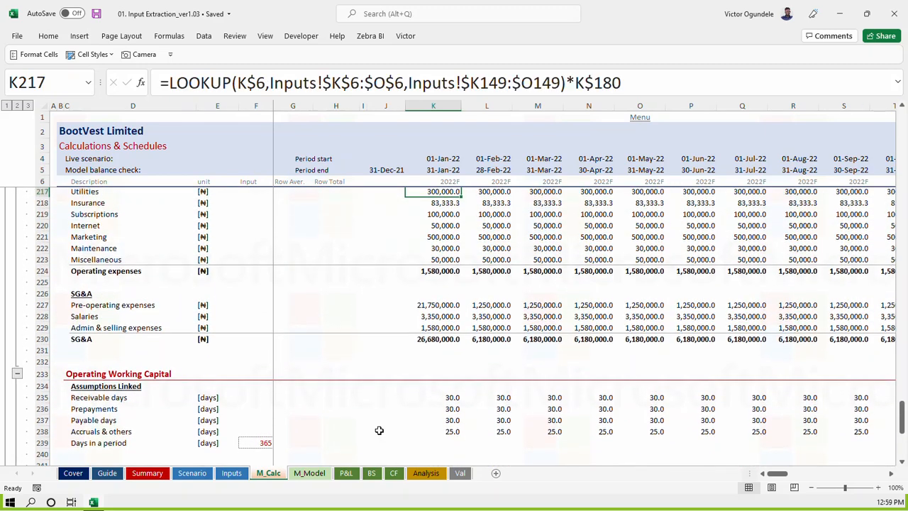
key("Down")
key("Down")
key("Down")
key("Down")
key("Down")
key("Down")
key("Down")
key("Down")
key("Down")
key("Down")
key("Down")
key("Left")
key("Left")
key("Left")
key("Left")
key("Left")
key("Left")
key("Left")
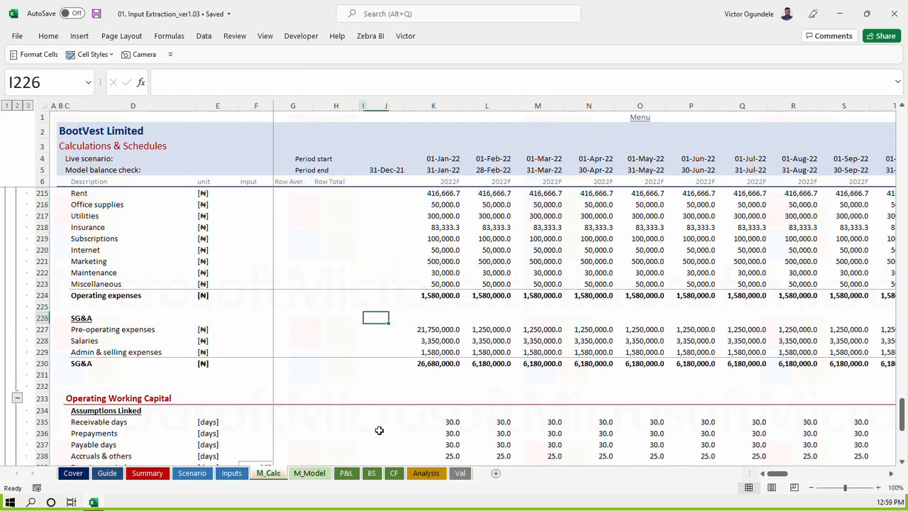
key("Down")
key("Right")
key("Right")
key("Right")
key("Right")
key("Right")
key("Right")
key("Right")
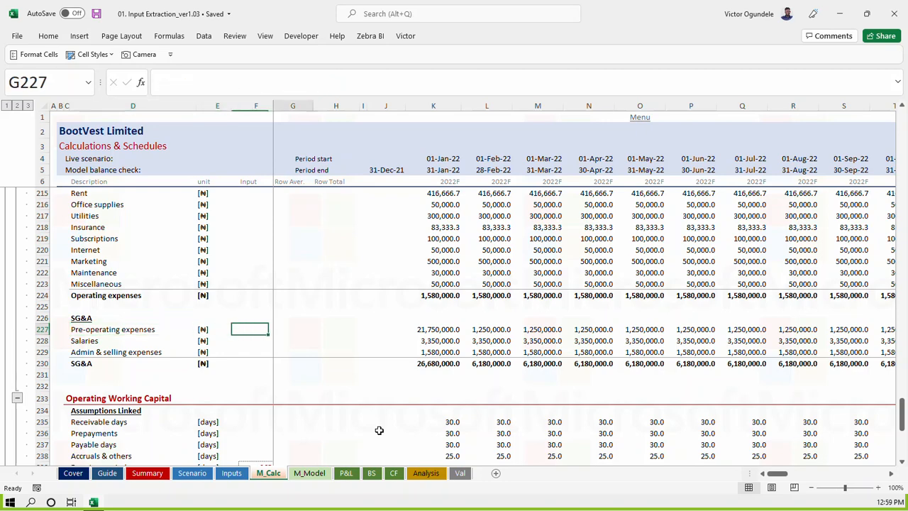
Trace January pre-operating expenses to their source cells and check the Registration & Licensing, Awareness and Operations & prepaid expenses formulas in the funds summary
key("ctrl+bracketleft")
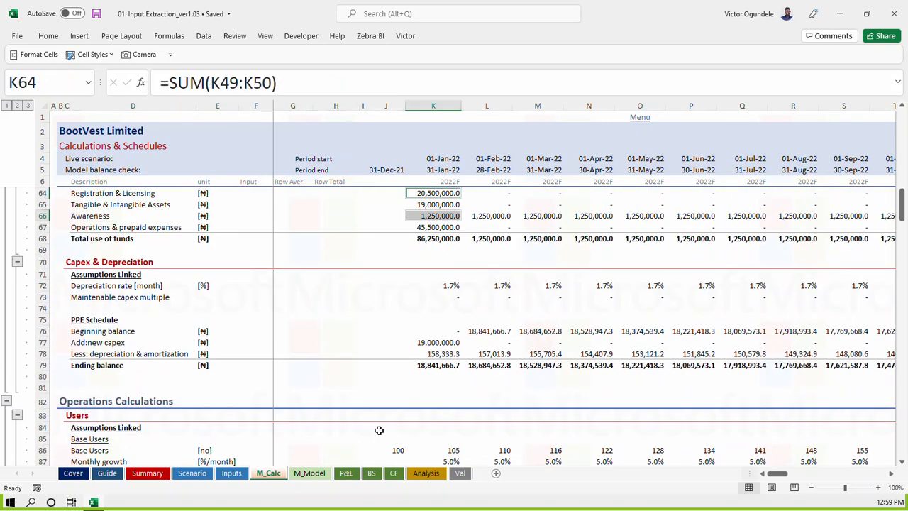
scroll(439, 328, "up", 1)
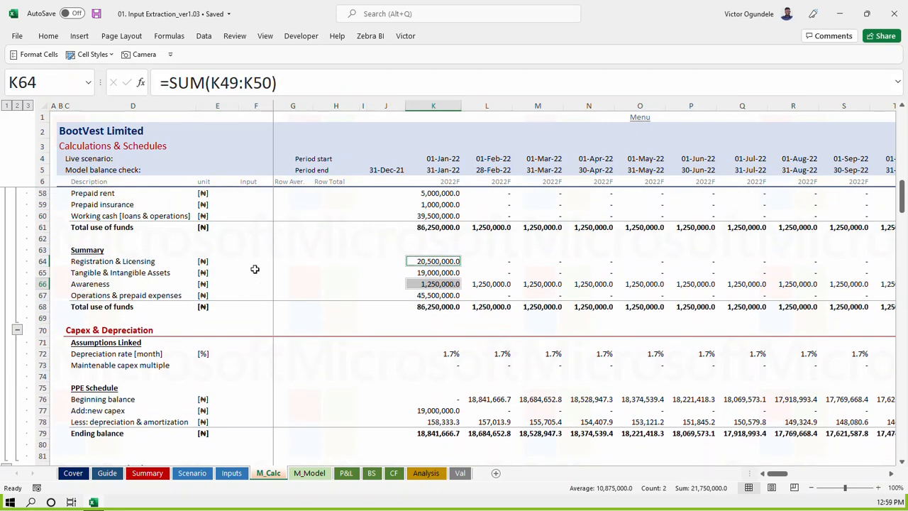
left_click(425, 259)
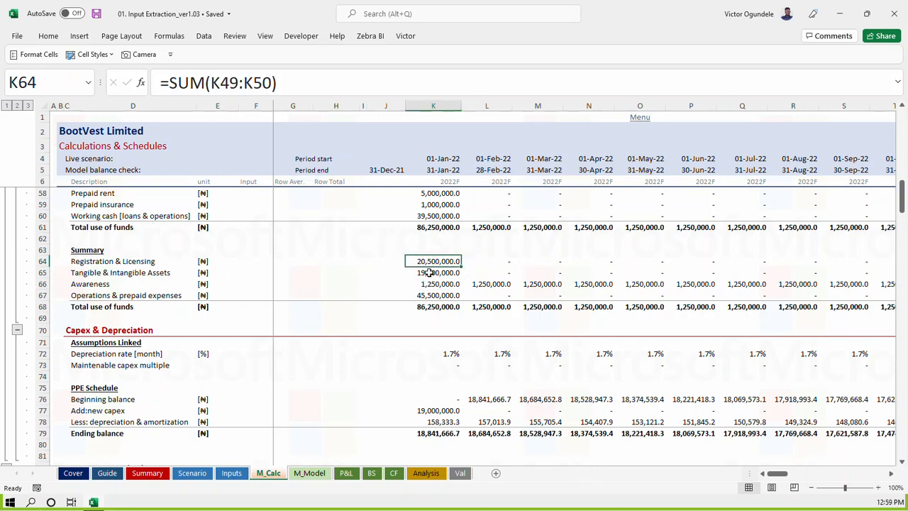
left_click(78, 283)
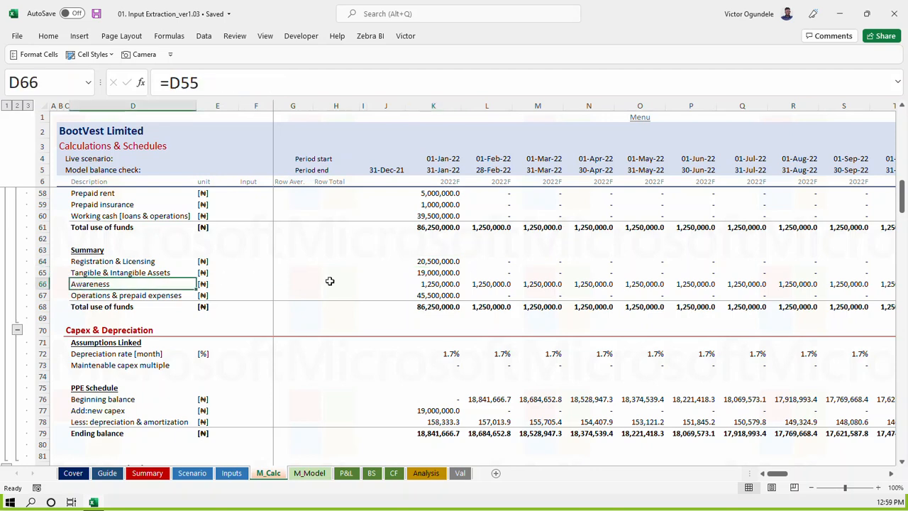
left_click(424, 284)
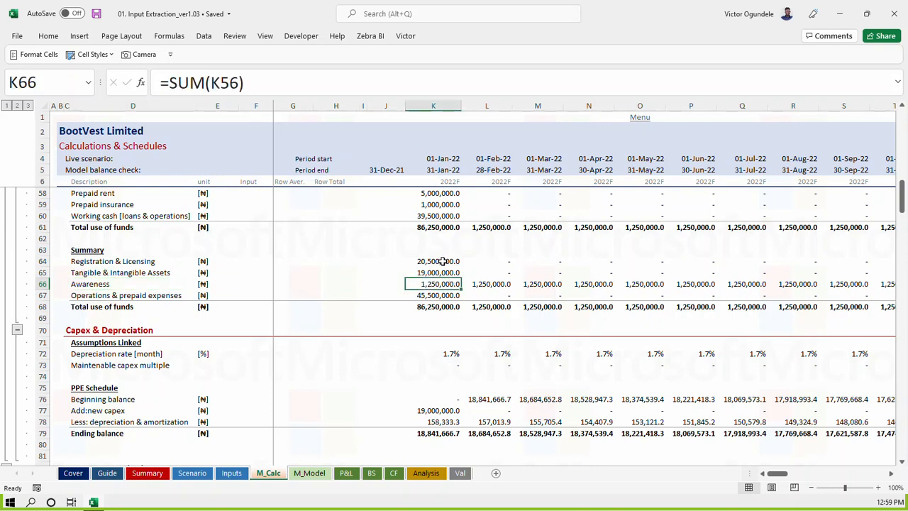
left_click(82, 295)
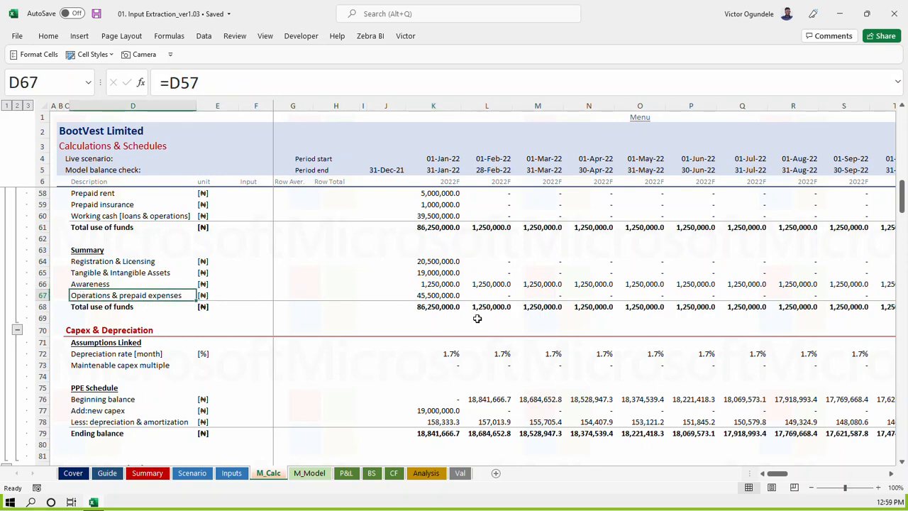
left_click(429, 293)
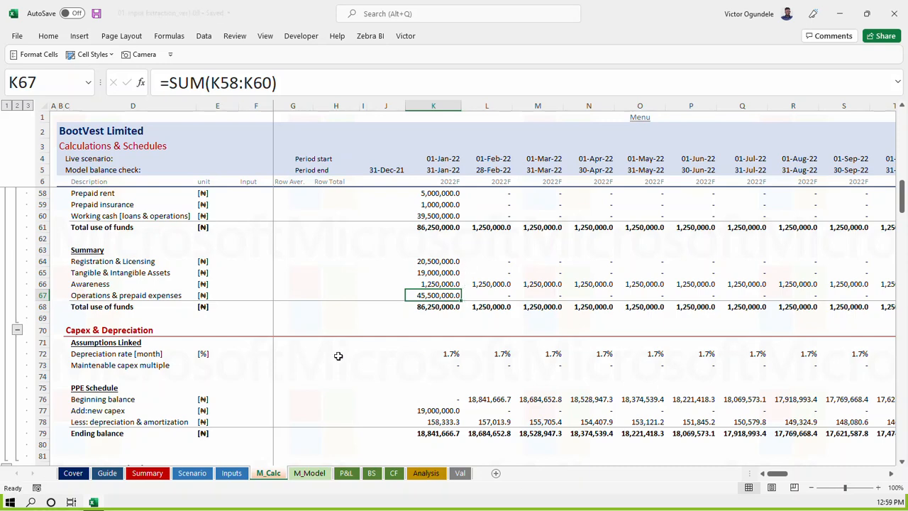
Return to the M_Model sheet, save the workbook, and clear the copied monthly formulas from the Provision for tax row starting at K32
key("ctrl+Home")
key("ctrl+Page_Down")
key("ctrl+s")
key("Down")
key("Down")
key("Down")
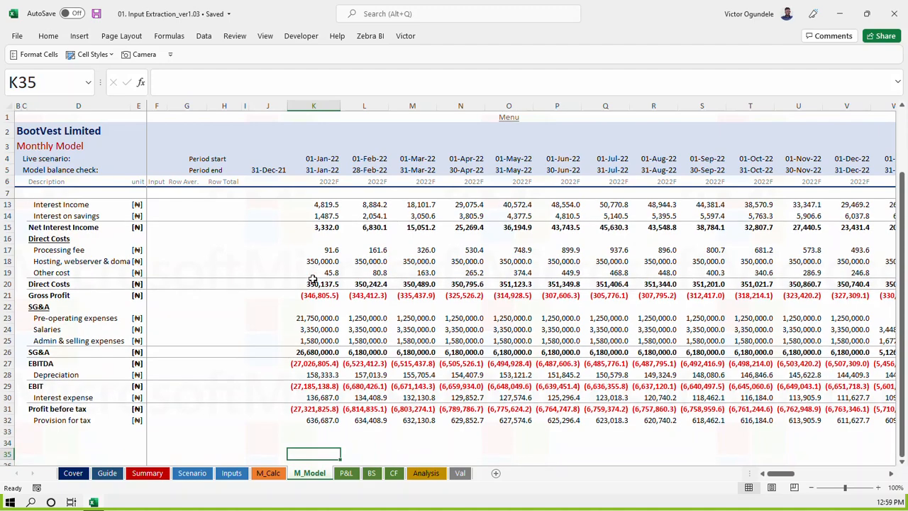
key("Up")
key("Up")
key("Up")
key("ctrl+shift+Right")
key("Left")
key("Left")
key("Left")
key("Left")
key("Left")
key("Left")
key("Left")
key("Left")
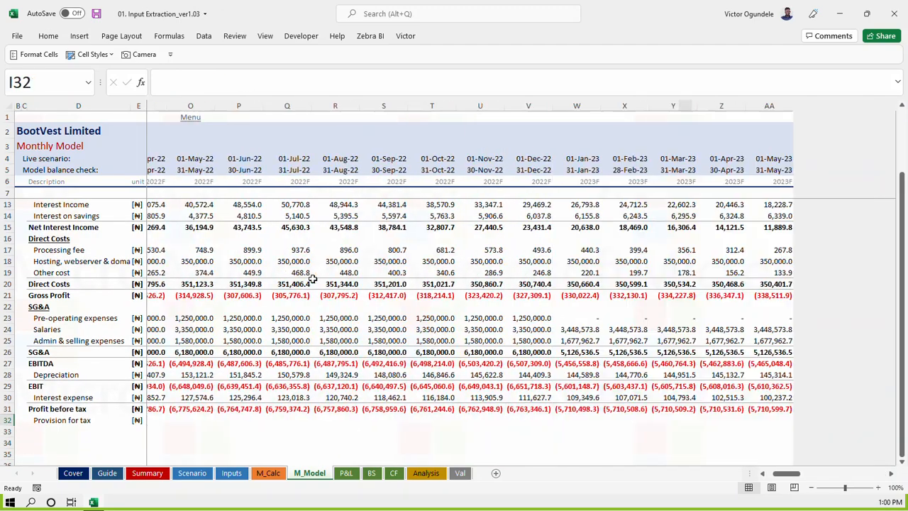
key("Right")
key("Right")
key("Right")
type("=")
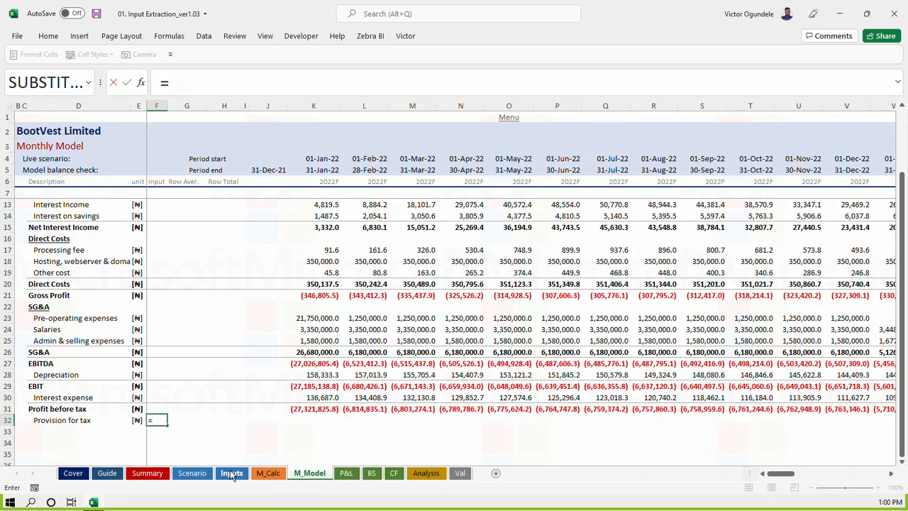
key("Escape")
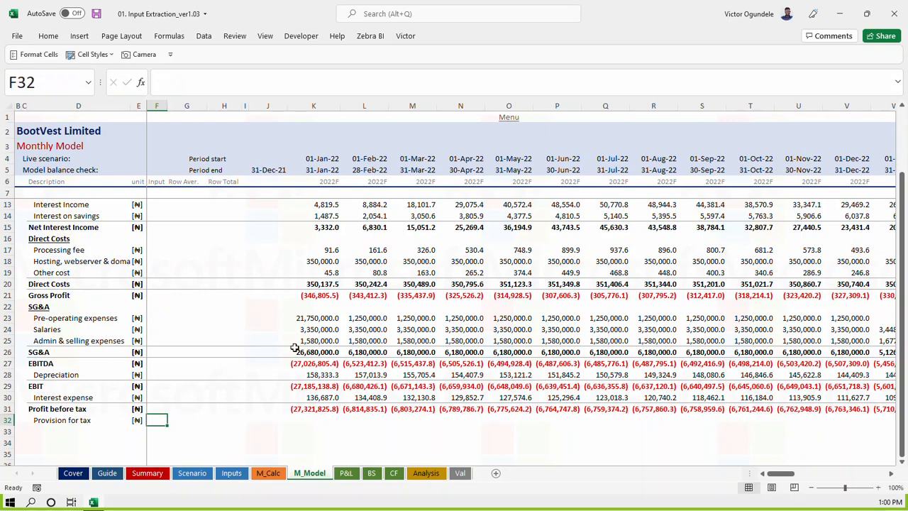
Examine the loan, equity, retained earnings and use of funds schedules in the M_Calc sheet
left_click(231, 474)
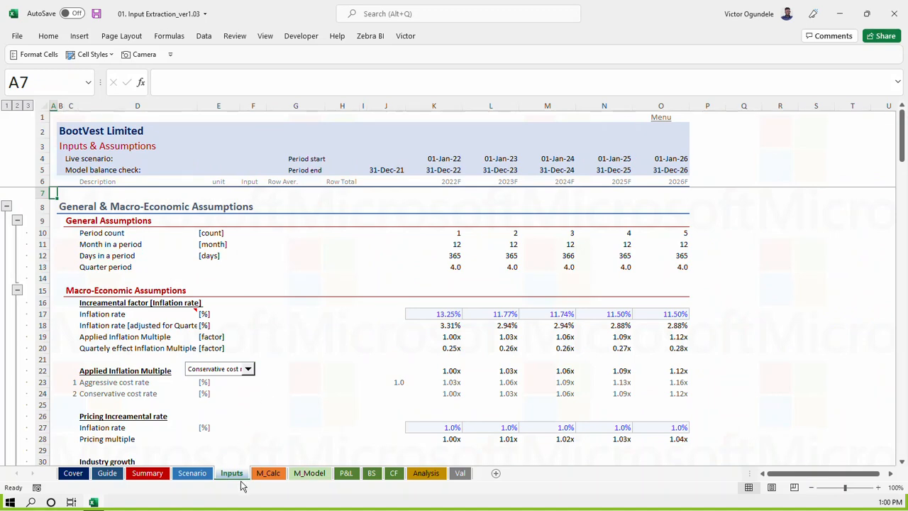
left_click(269, 473)
left_click(288, 378)
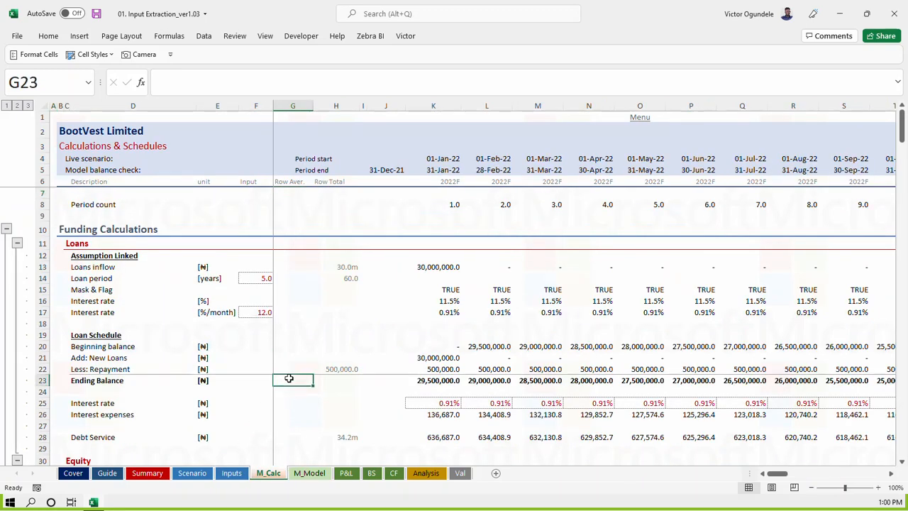
key("ctrl+Down")
key("Down")
key("Down")
key("Down")
key("Down")
key("Down")
key("Down")
key("Down")
key("Down")
key("Down")
key("Down")
key("Down")
key("Down")
key("Down")
key("Down")
key("Down")
key("Down")
key("Down")
key("Down")
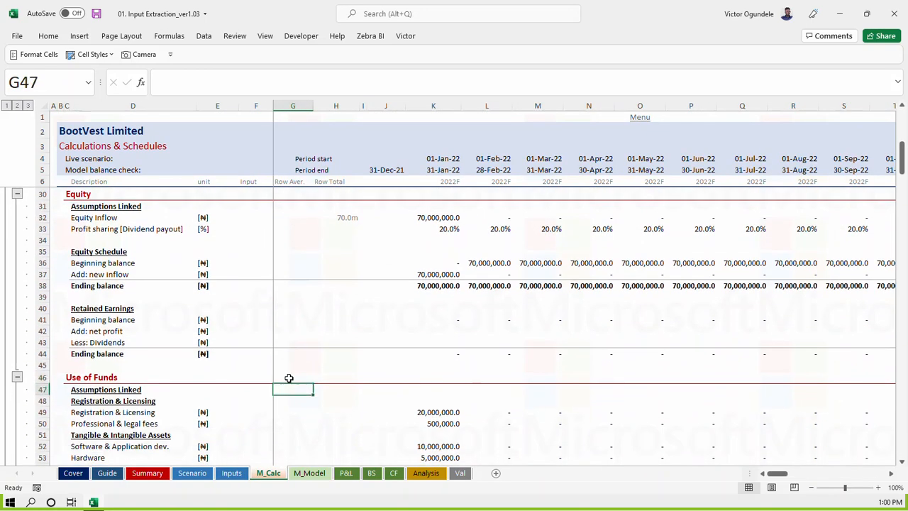
key("Up")
key("Up")
key("Up")
key("Up")
key("Down")
key("Down")
key("Down")
key("Down")
key("Down")
key("Down")
key("Down")
key("Down")
key("Down")
key("Down")
key("Down")
key("Down")
key("Down")
key("Down")
key("Down")
key("Down")
key("Down")
key("Down")
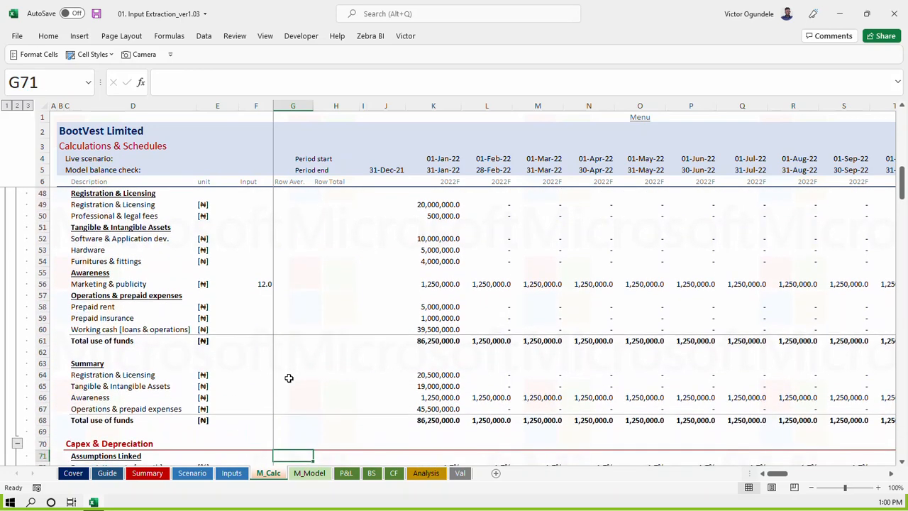
Check the January formulas for Registration & Licensing in K64 and Operations & prepaid expenses in K67 of the funds summary
key("Up")
key("Up")
key("Up")
key("Up")
key("Up")
key("Up")
key("Up")
key("Up")
key("Up")
key("Up")
key("Up")
key("Up")
key("Up")
key("Right")
key("Up")
key("Right")
key("Right")
key("Right")
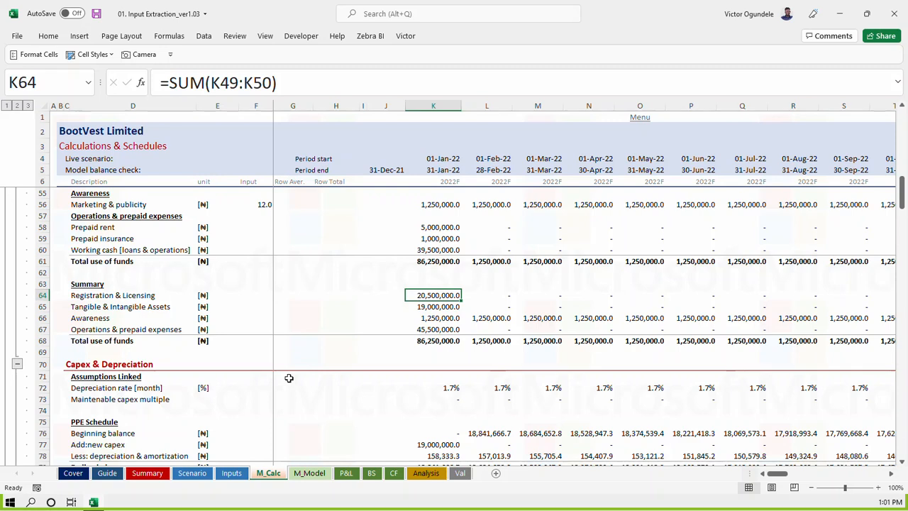
left_click(362, 297)
left_click(383, 298)
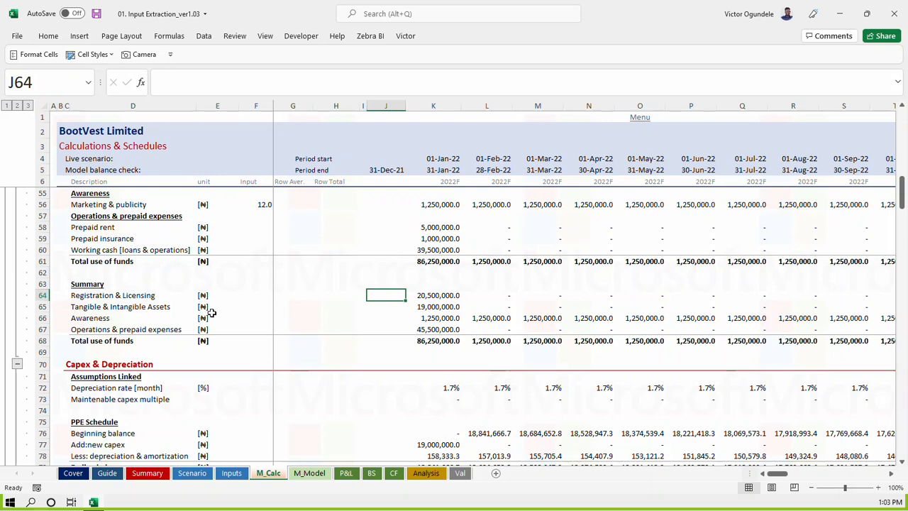
left_click(408, 331)
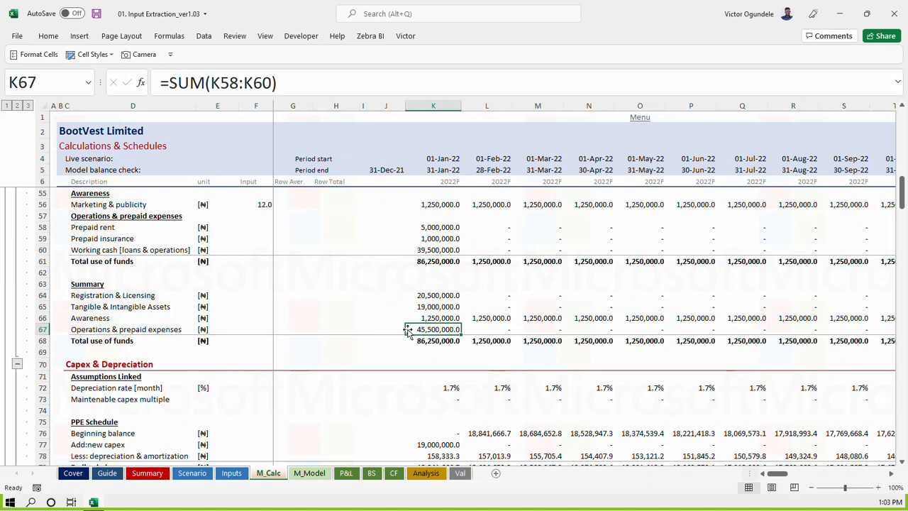
left_click(336, 326)
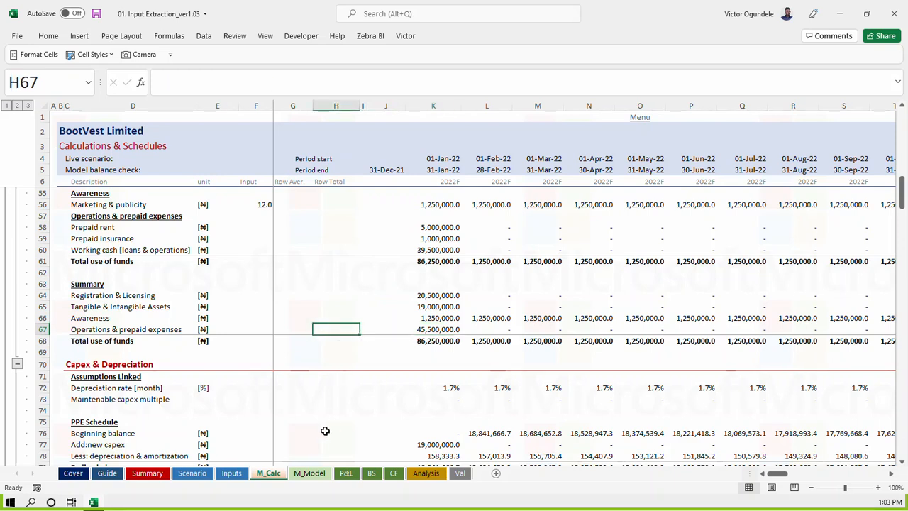
left_click(311, 473)
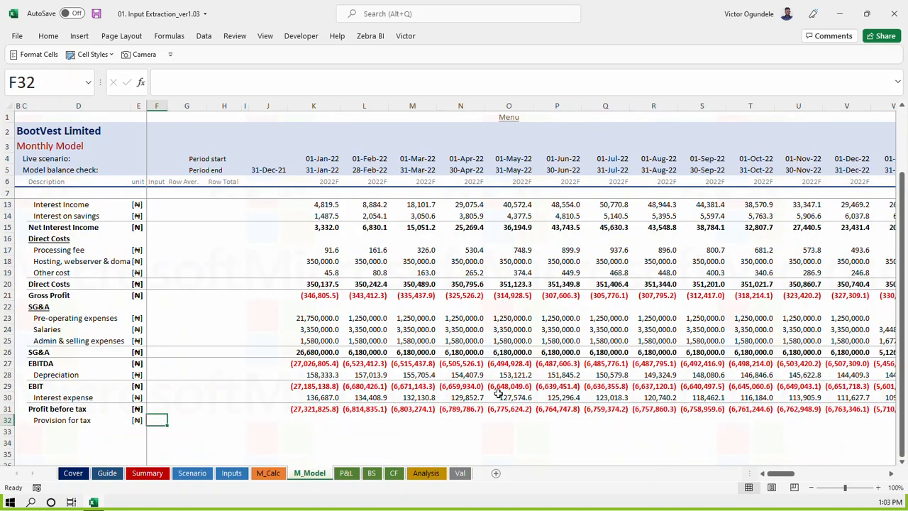
left_click(300, 421)
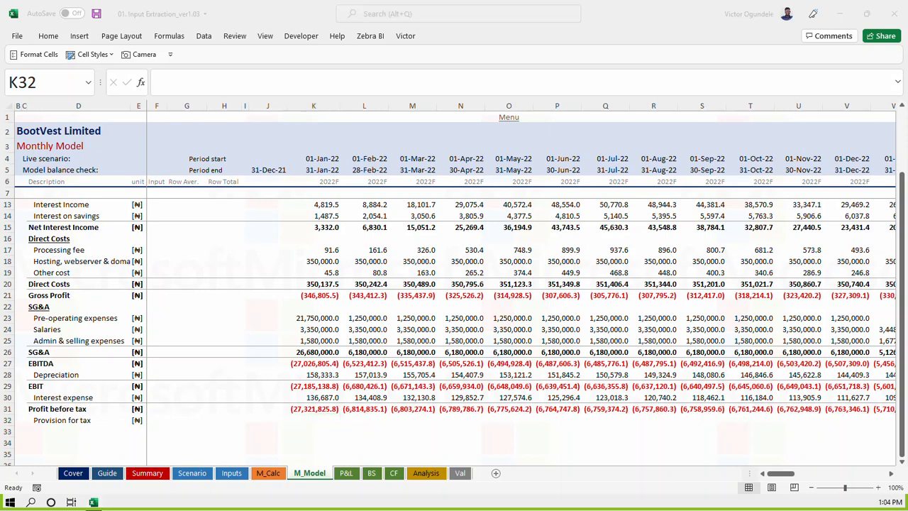
left_click(326, 429)
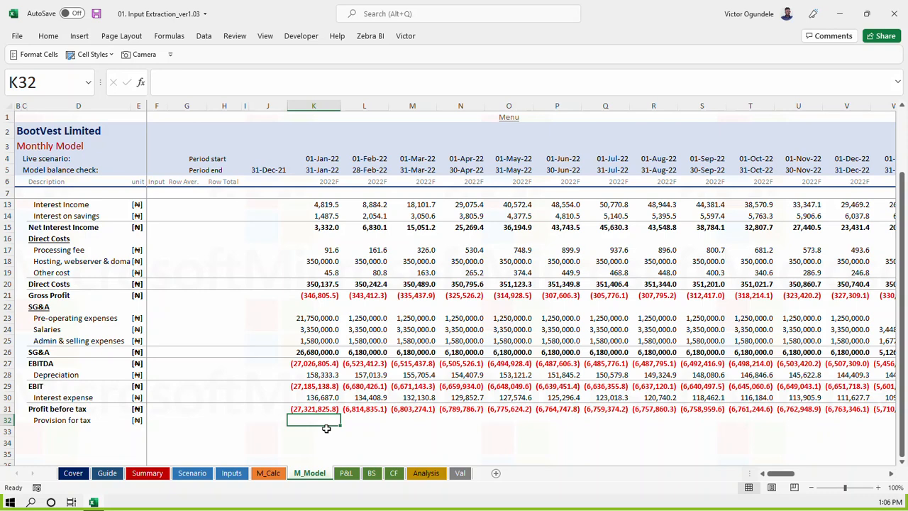
type("=")
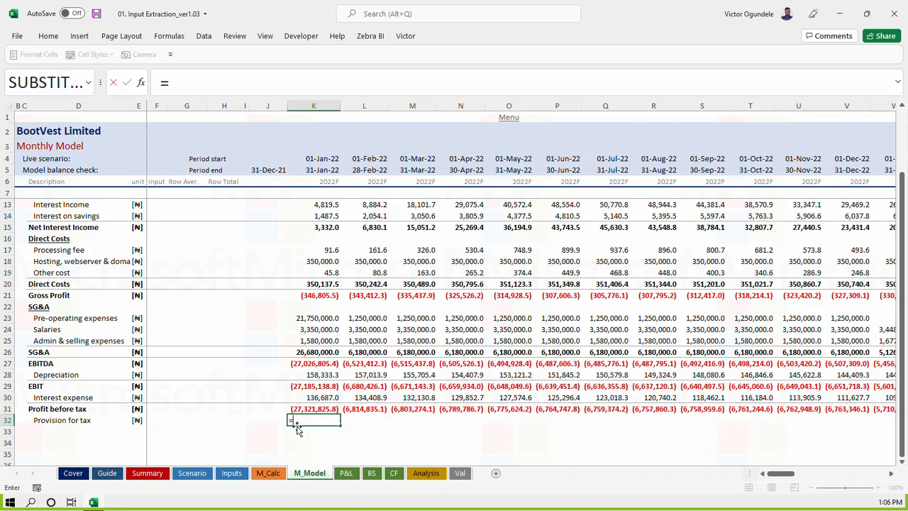
type("(")
key("Escape")
key("Left")
key("Left")
key("Left")
key("Left")
key("Left")
type("=")
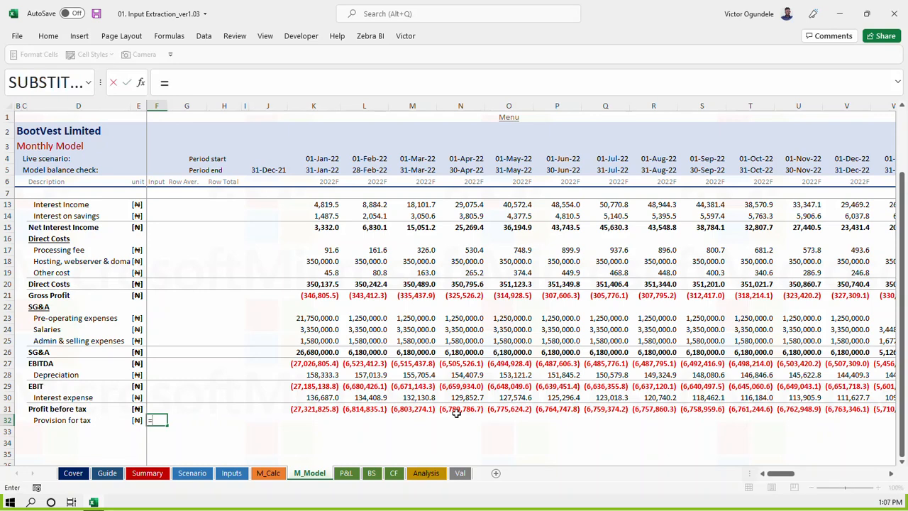
left_click(232, 473)
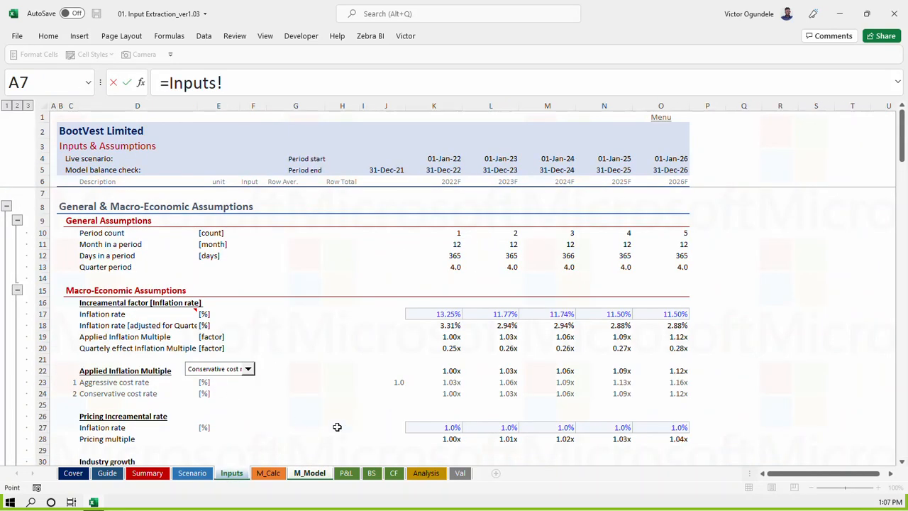
scroll(320, 418, "down", 5)
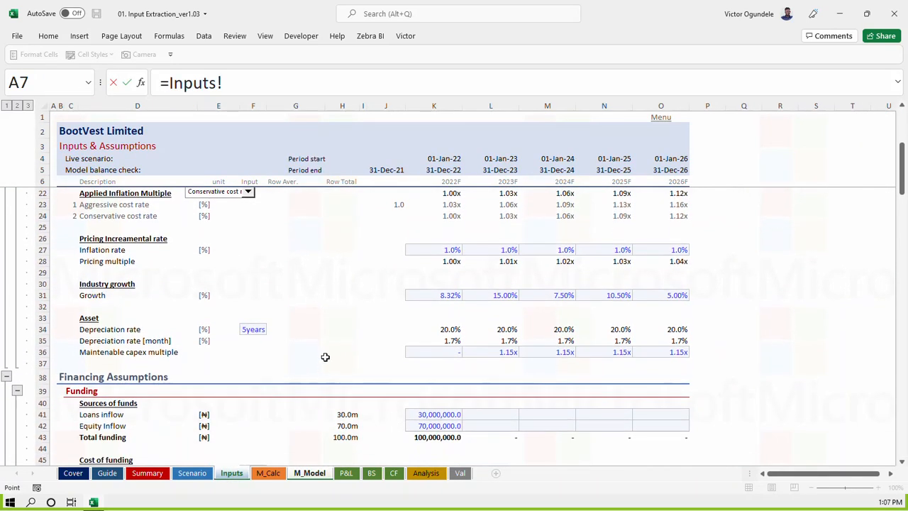
scroll(325, 342, "up", 2)
scroll(327, 342, "up", 3)
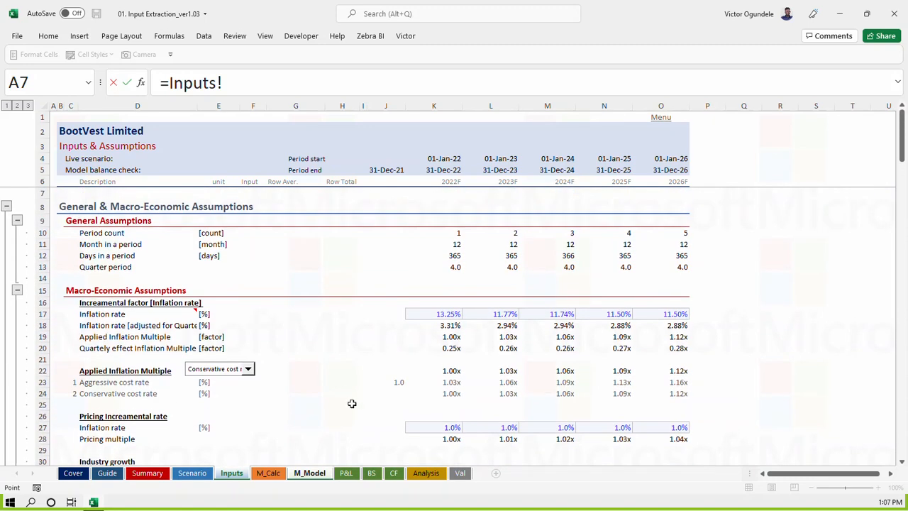
key("Escape")
Insert three blank rows above the Financing Assumptions heading in the Inputs sheet
left_click(231, 473)
scroll(217, 390, "down", 6)
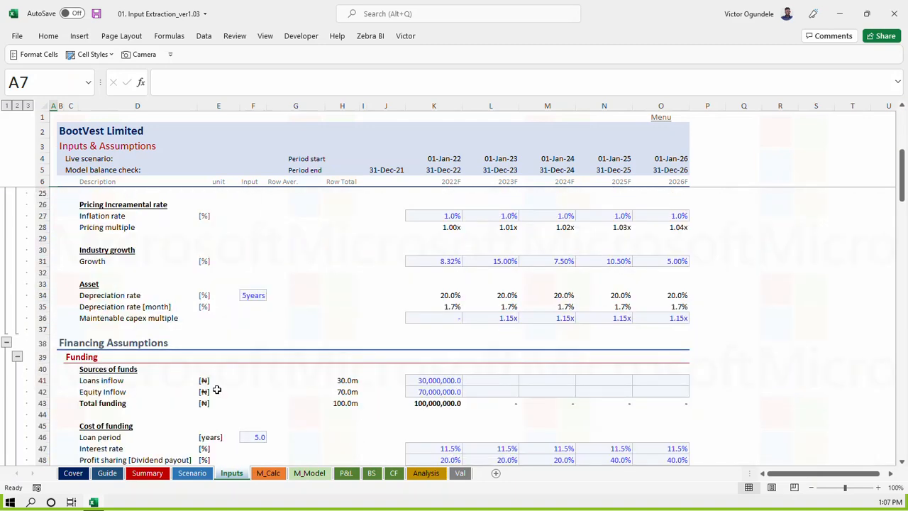
left_click(105, 343)
key("Up")
key("shift+space")
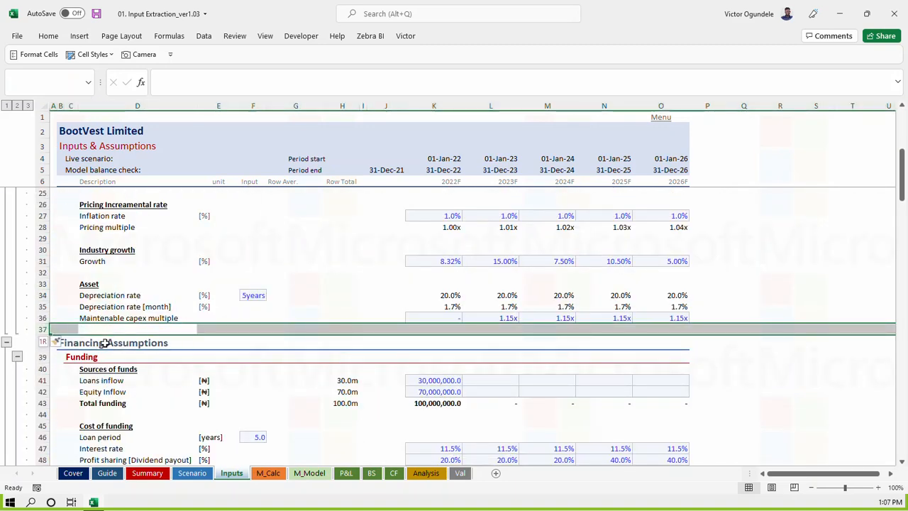
key("ctrl+shift+plus")
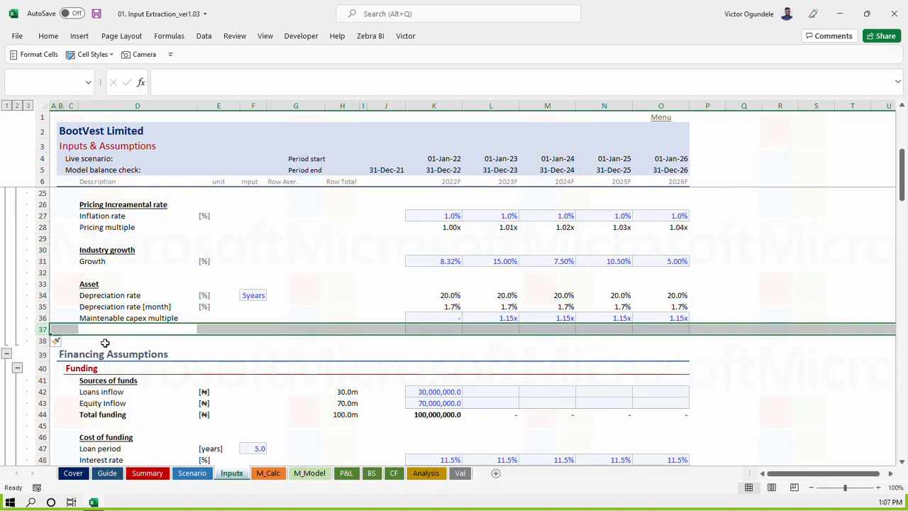
key("Down")
key("shift+space")
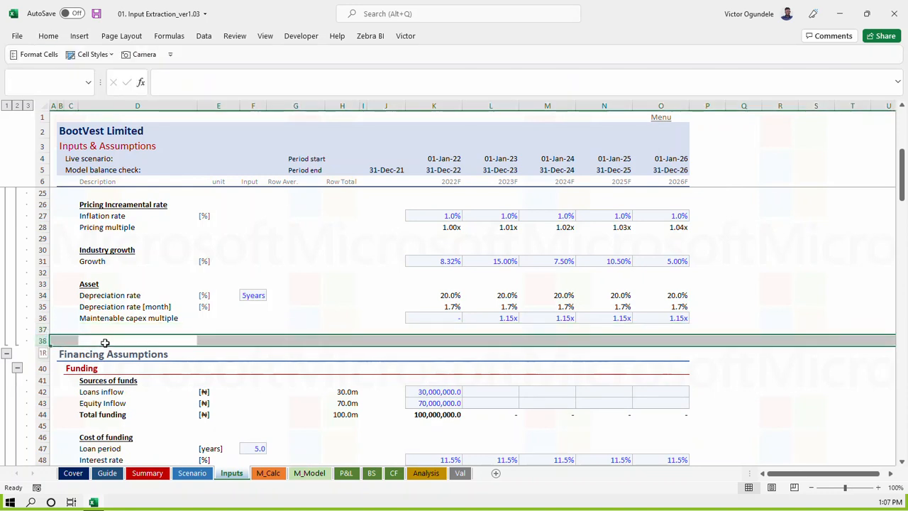
key("ctrl+shift+plus")
key("Up")
key("Down")
key("shift+space")
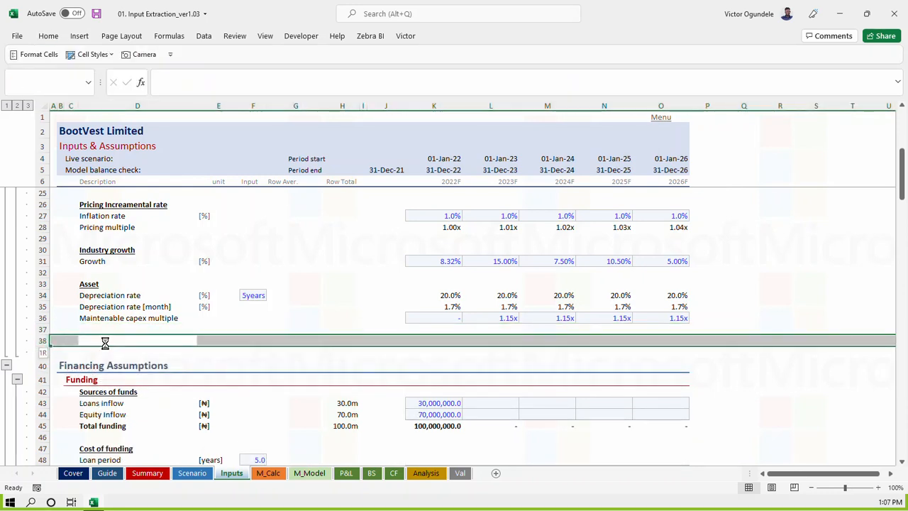
key("ctrl+shift+plus")
Enter Government in D38 as a bold, underlined subheading below the Asset assumptions
left_click(105, 342)
type("Gove")
key("BackSpace")
type("vernemt")
key("BackSpace")
type("ent")
key("BackSpace")
key("BackSpace")
key("BackSpace")
key("BackSpace")
key("BackSpace")
type("ment")
key("ctrl+Return")
key("ctrl+b")
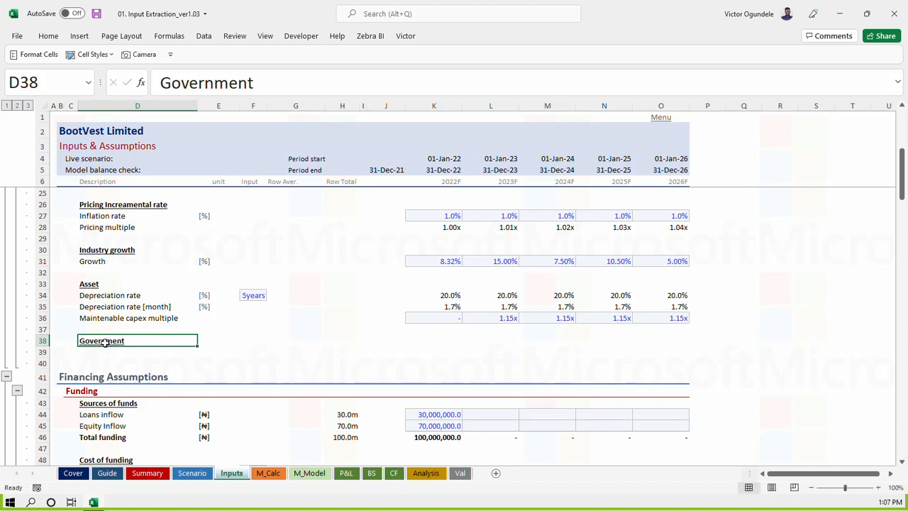
Label the row under the Government subheading as Provision for tax in D39
key("Down")
type("Pro")
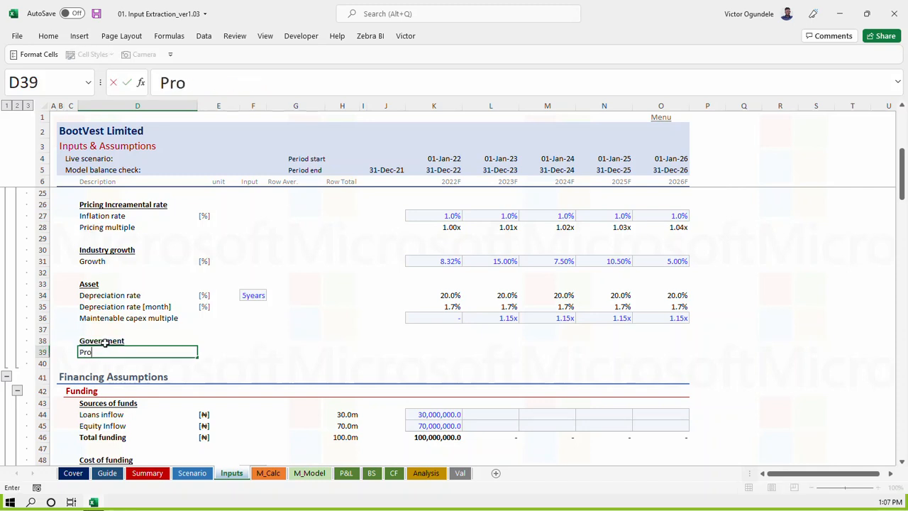
type("vision forra==")
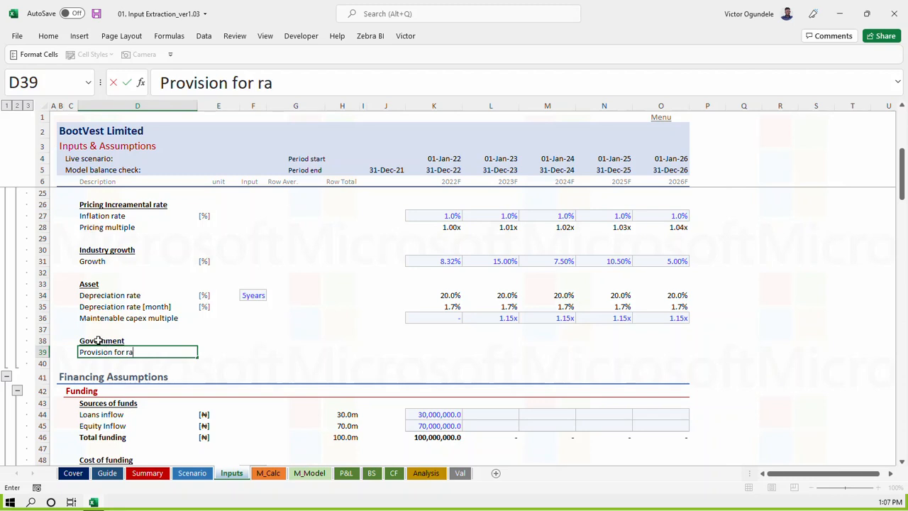
key("BackSpace")
key("BackSpace")
key("BackSpace")
key("BackSpace")
type("tax")
key("Tab")
Copy the [%] unit from the monthly depreciation rate row to E39 in the Provision for tax row
key("Up")
key("Up")
key("Up")
key("Up")
key("ctrl+c")
key("Down")
key("Down")
key("Down")
key("Down")
key("ctrl+v")
Copy the five yearly Growth inputs K31:O31 into the Provision for tax row starting at K39
key("Right")
key("Right")
key("Right")
key("Right")
key("Right")
key("Right")
key("Up")
key("Up")
key("Up")
key("Up")
key("Up")
key("Up")
key("Up")
key("Up")
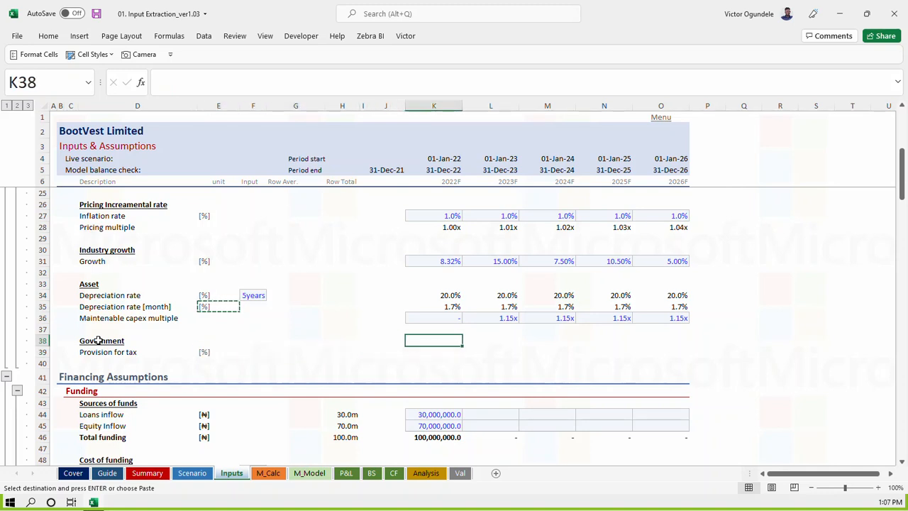
key("shift+Right")
key("shift+Right")
key("shift+Right")
key("shift+Right")
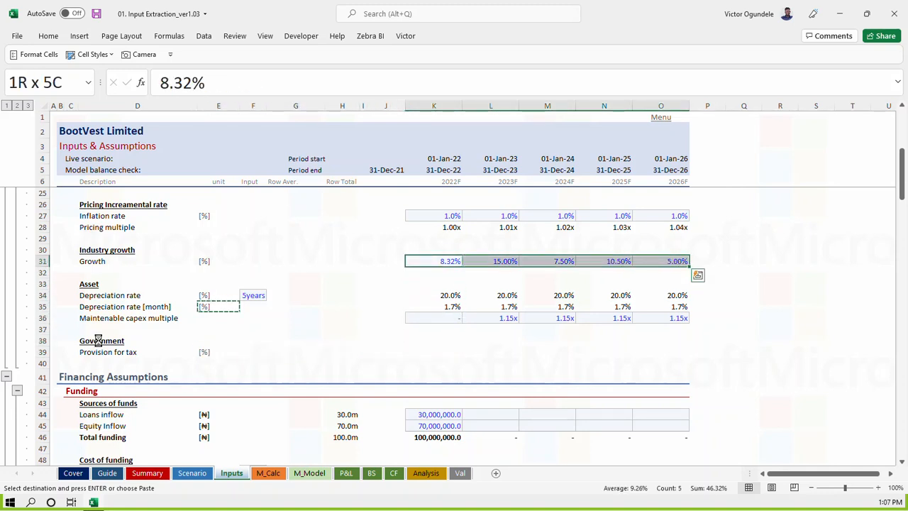
key("ctrl+c")
key("Down")
key("Down")
key("Down")
key("Down")
key("Down")
key("Down")
key("Down")
key("Down")
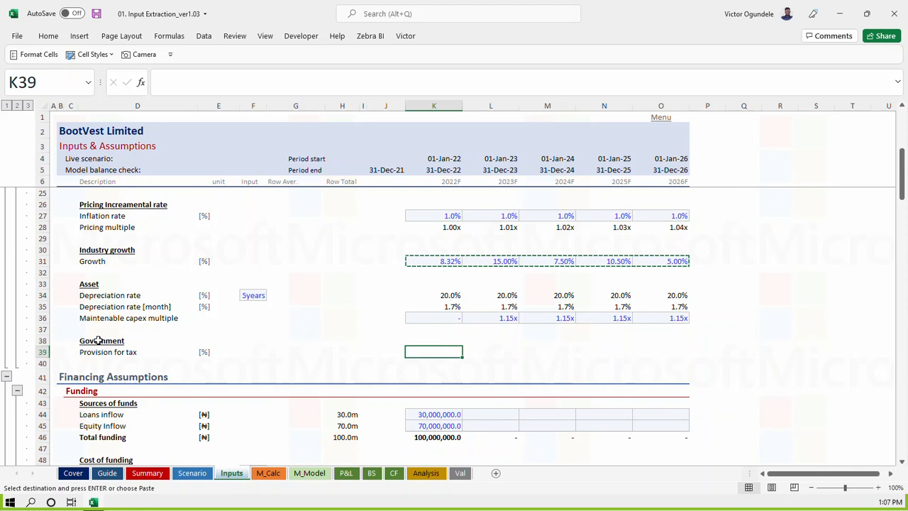
key("ctrl+v")
Clear the copied growth percentages from K39:O39 in the Provision for tax row
key("Delete")
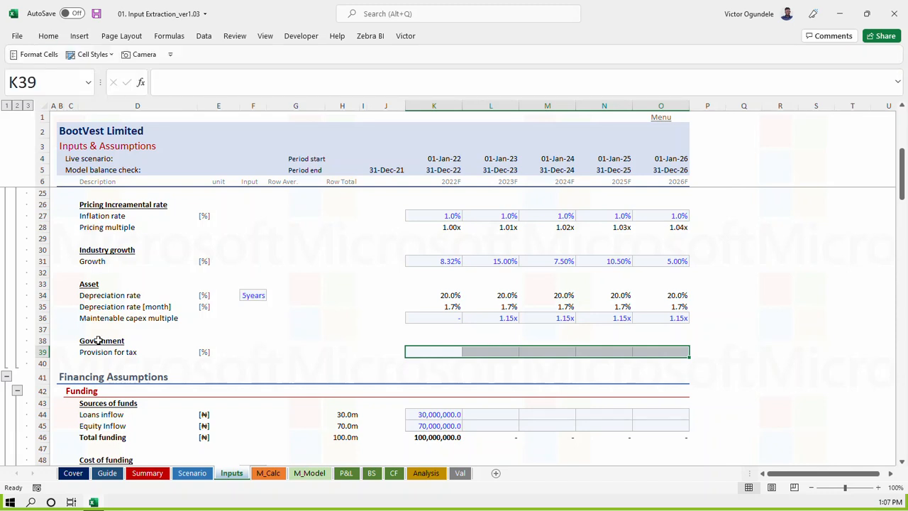
type("31")
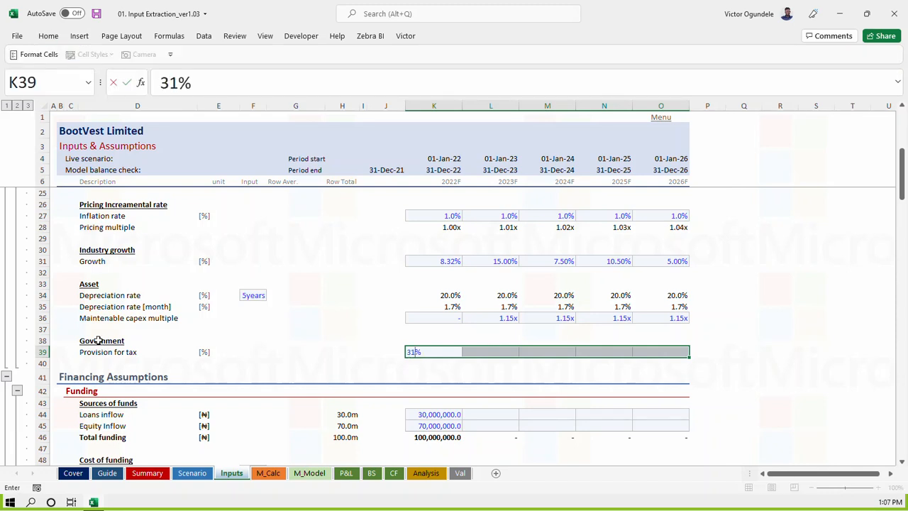
key("Escape")
key("Left")
key("Right")
Copy the empty input-styled cell K39 to F39 and enter 32% there as the tax rate
key("ctrl+c")
key("Left")
key("Left")
key("Left")
key("Left")
key("Left")
key("Left")
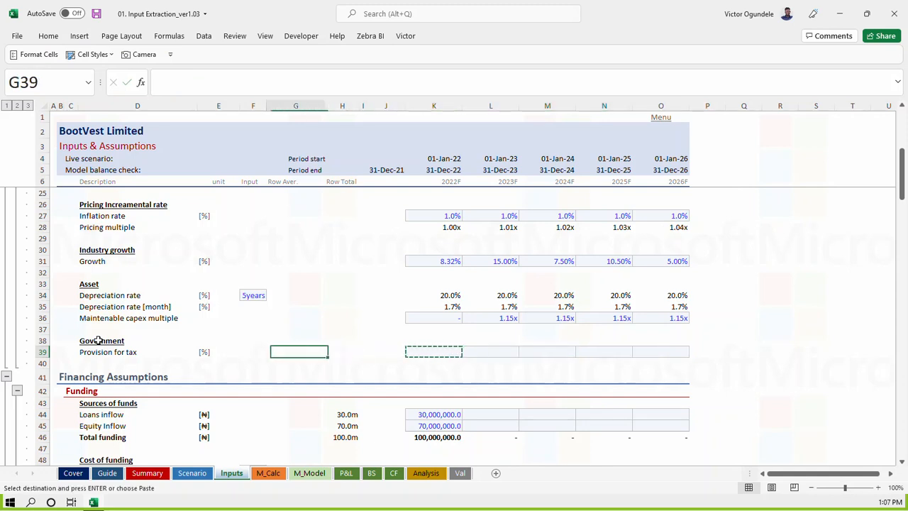
key("Right")
type("32")
Remove the input styling from K39:O39 by pasting blank cells over them, and save the workbook
key("Right")
key("Right")
key("Right")
key("Right")
key("Right")
key("ctrl+c")
key("Right")
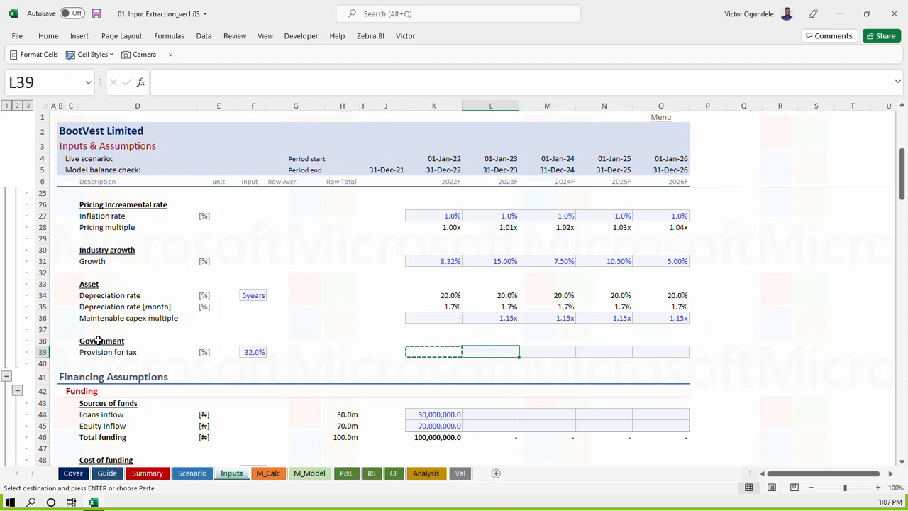
key("shift+Right")
key("shift+Right")
key("shift+Right")
key("Return")
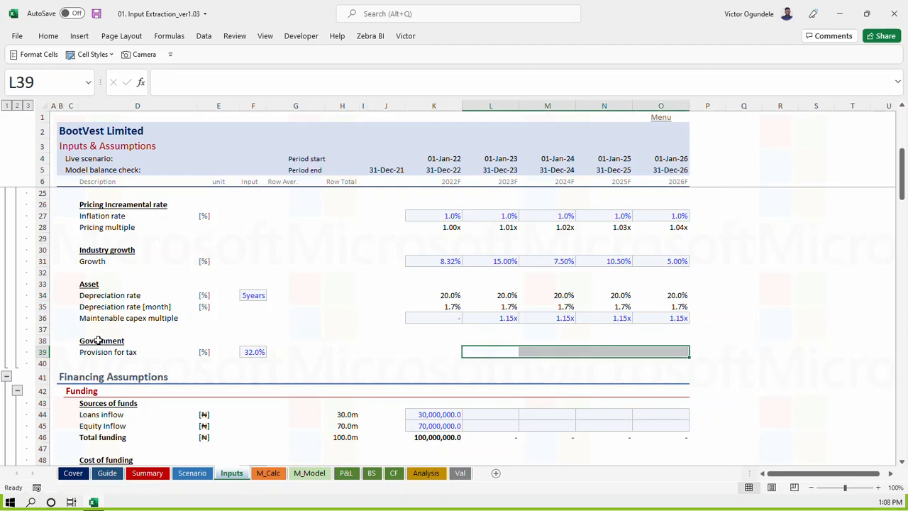
key("ctrl+Home")
key("ctrl+s")
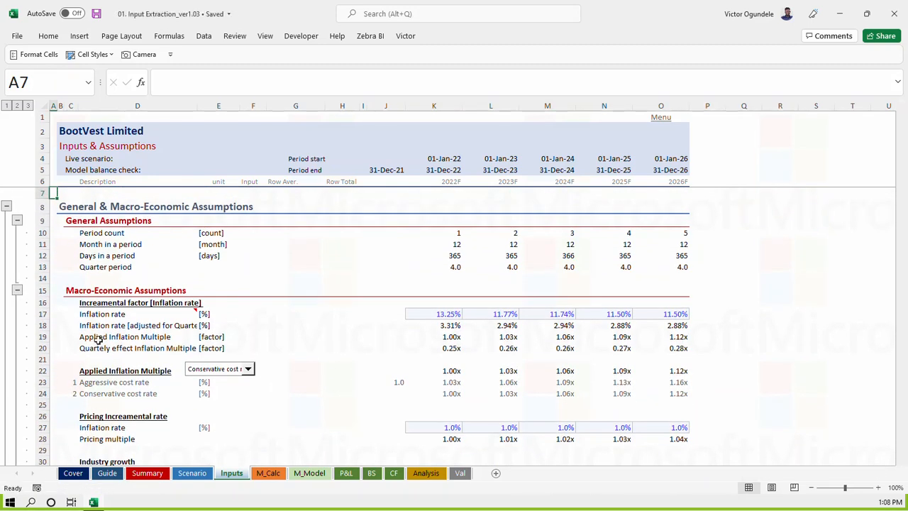
Link F32 of the Provision for tax row in M_Model to the tax rate with =Inputs!$F$39
key("ctrl+Page_Down")
key("ctrl+Page_Down")
key("Right")
key("Left")
type("=")
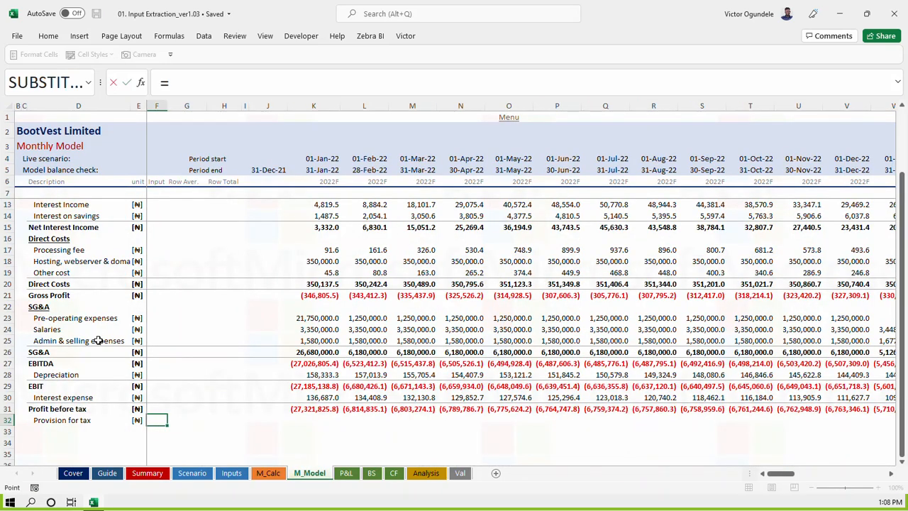
key("ctrl+Page_Up")
key("ctrl+Page_Up")
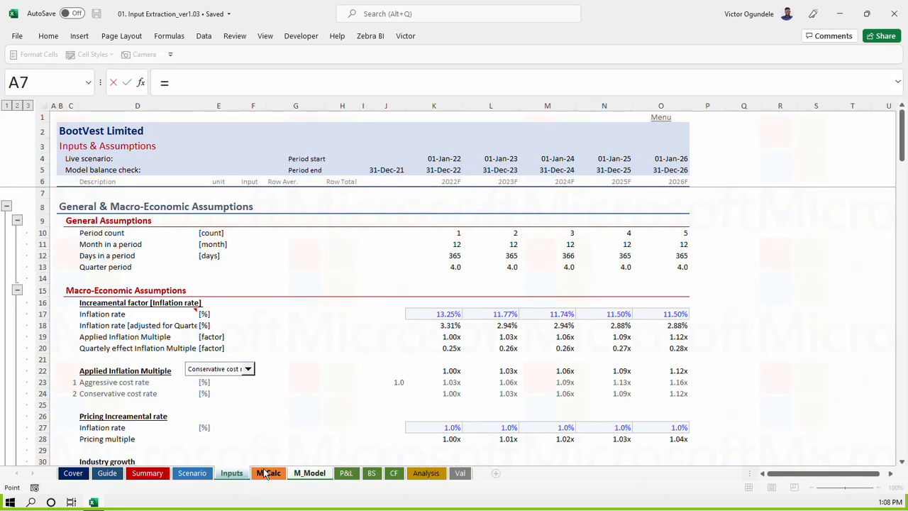
scroll(283, 412, "down", 6)
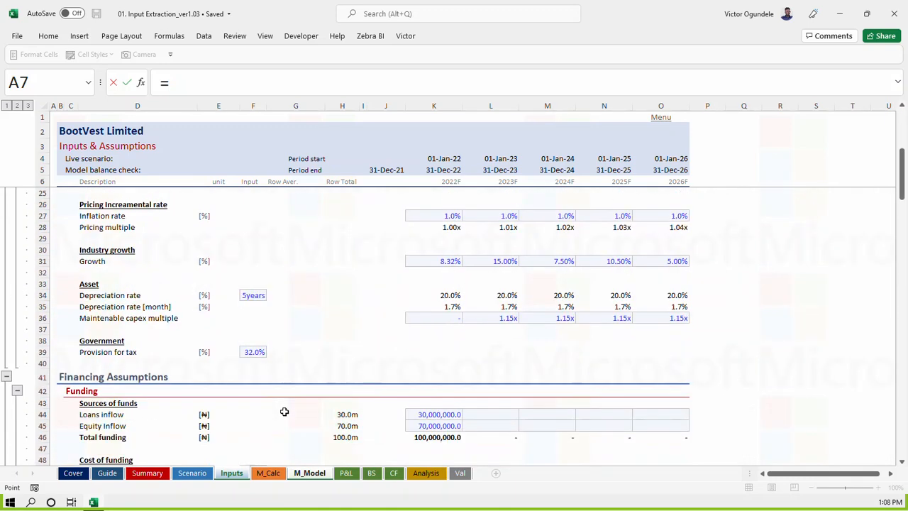
left_click(254, 351)
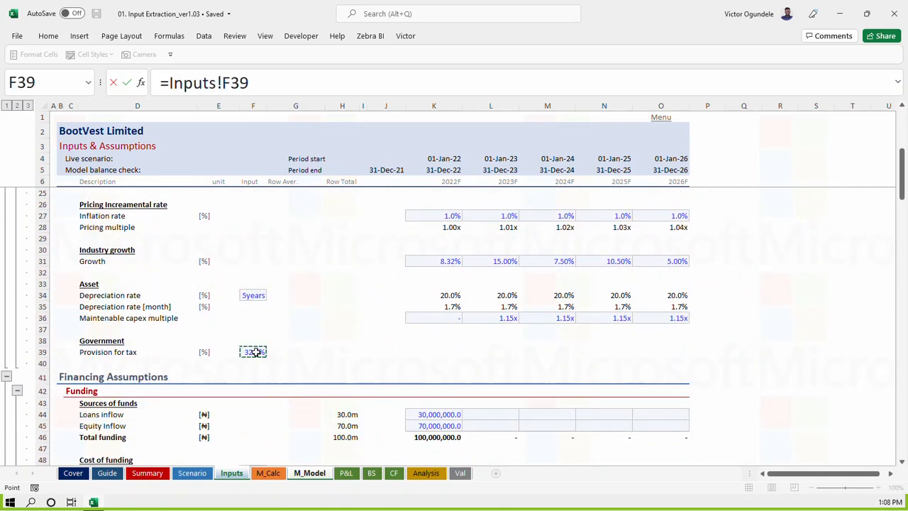
key("F4")
key("Return")
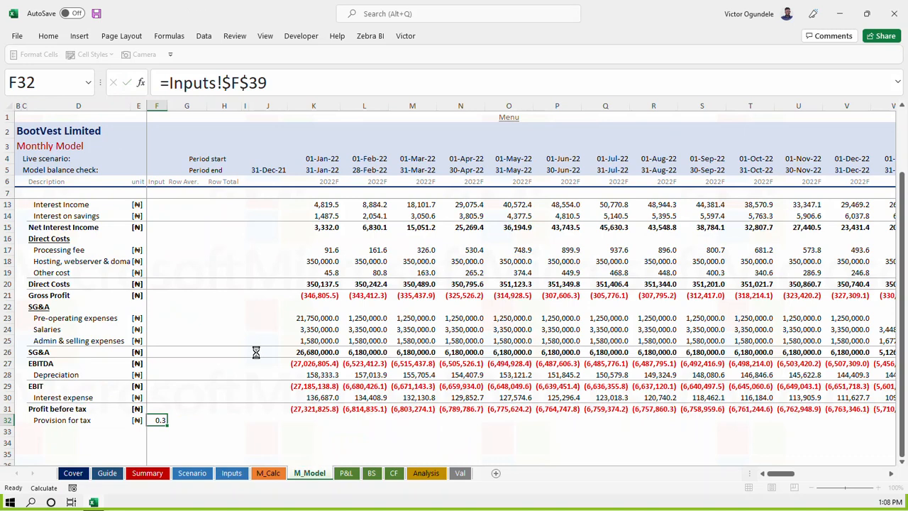
Apply the Linked Cell style and the Percent style to the tax rate in F32
key("alt+2")
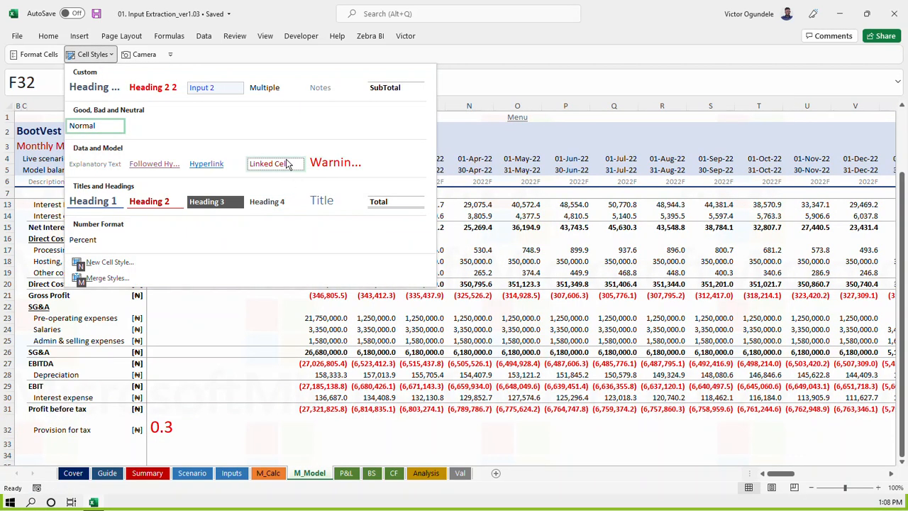
left_click(287, 160)
key("alt+2")
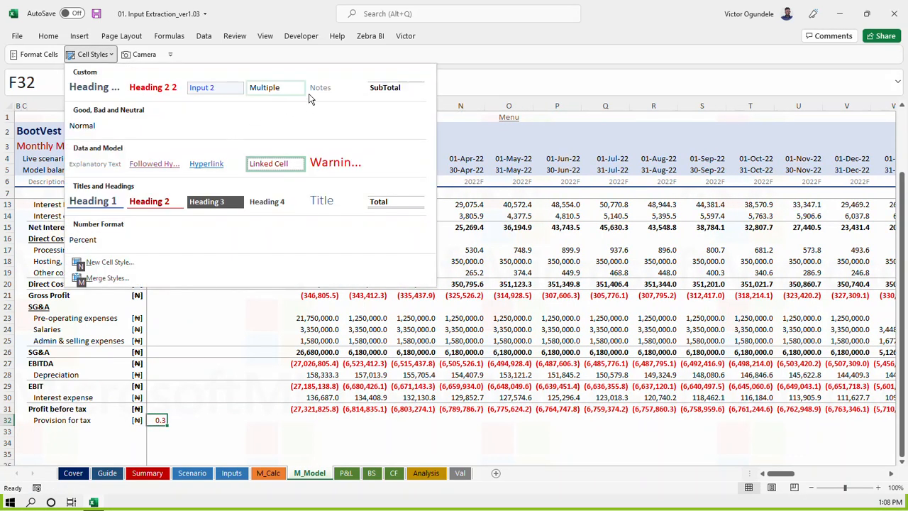
left_click(82, 239)
Enter the positive-profit test =(K31>0) in K32 of the Provision for tax row
left_click(199, 420)
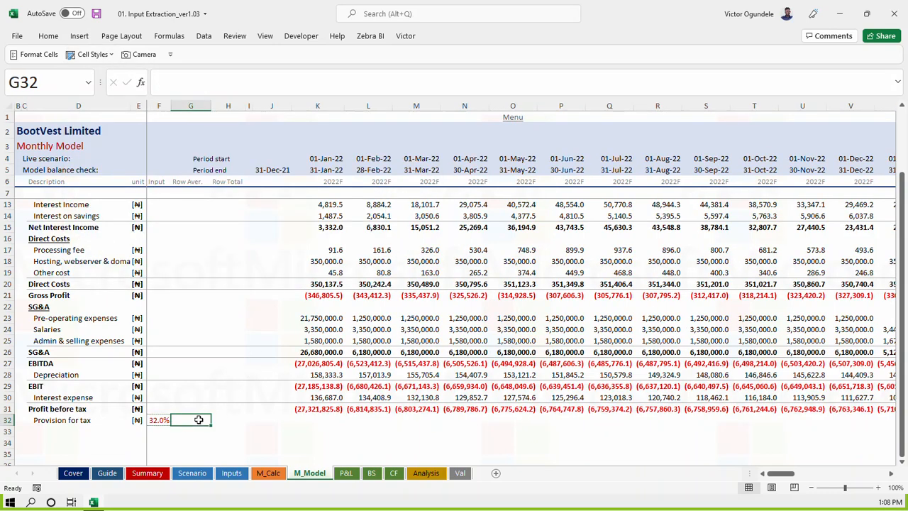
key("Right")
key("Right")
key("Right")
key("Right")
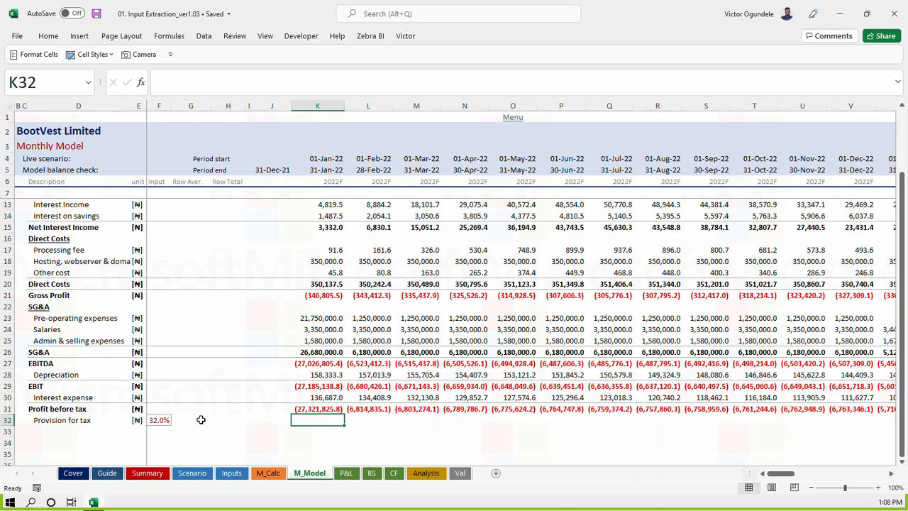
left_click(257, 423)
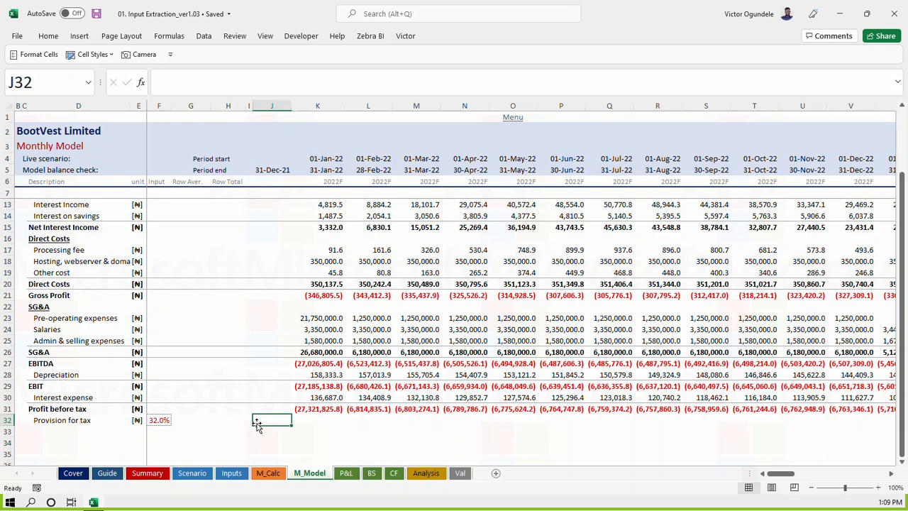
key("Right")
type("=(")
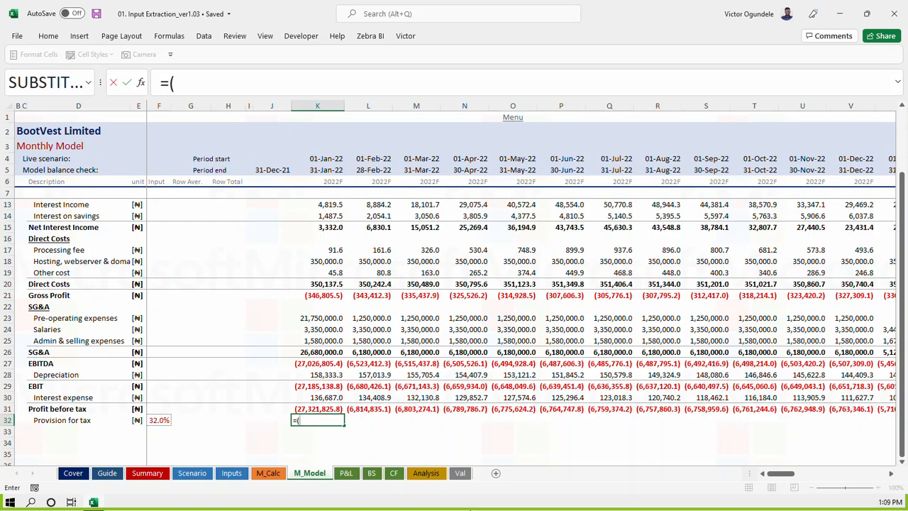
key("Up")
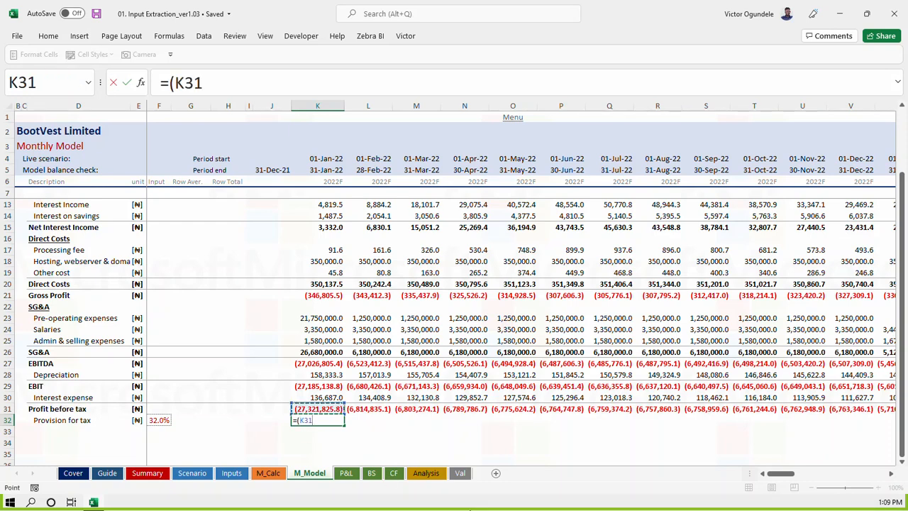
type(">0)")
key("ctrl+Return")
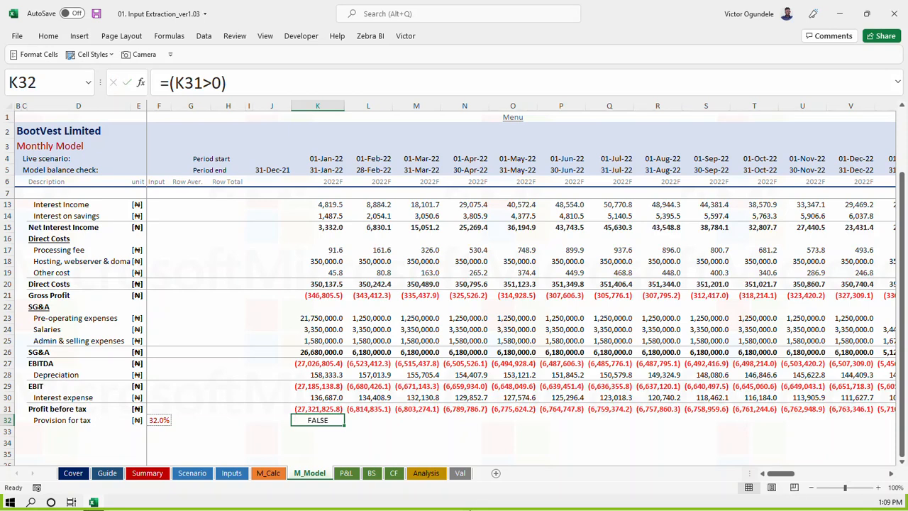
Extend the K32 formula to =(K31>0)*(K31*$F$32) and fill it across the months to December 2026
left_click(252, 81)
type("*(")
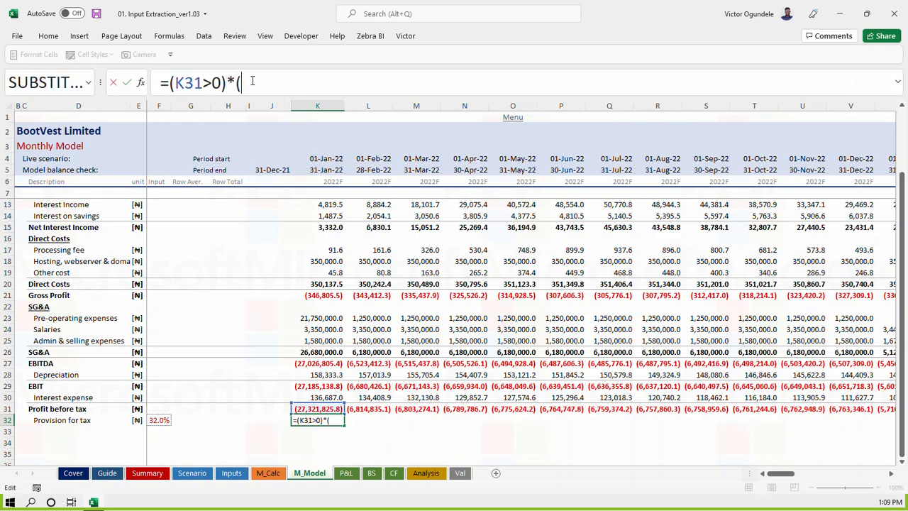
left_click(304, 408)
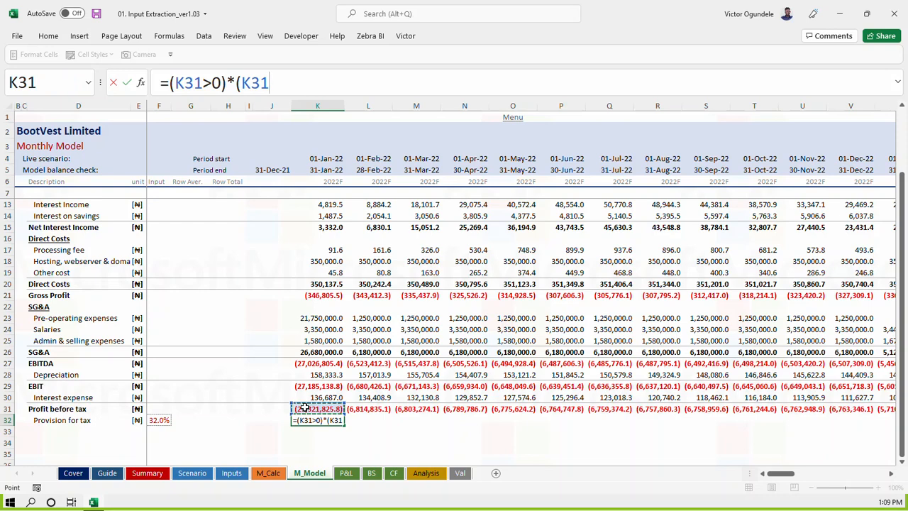
type("*")
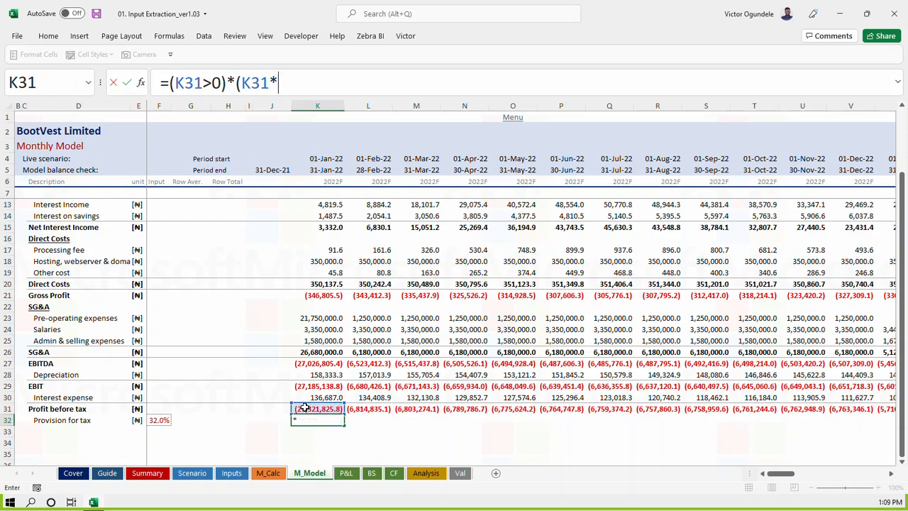
left_click(163, 420)
key("F4")
type(")")
key("ctrl+Return")
key("ctrl+shift+Right")
key("ctrl+r")
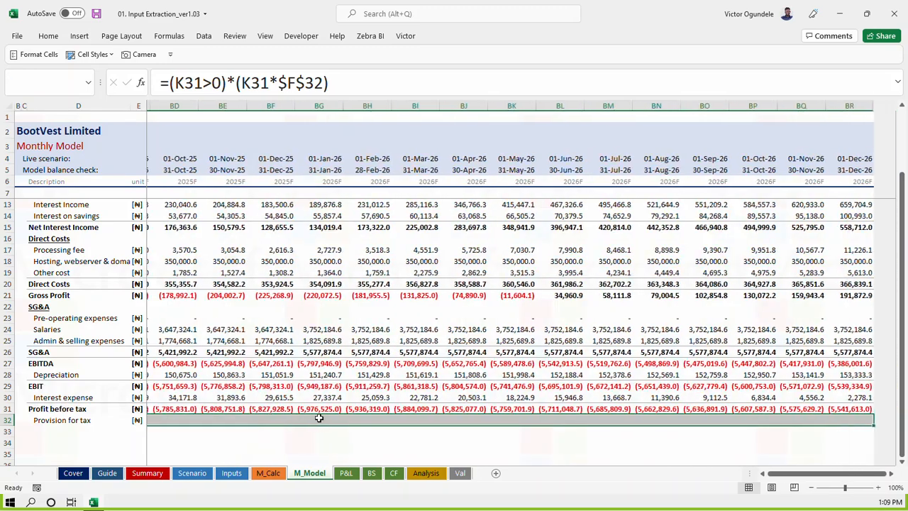
Copy the Profit before tax row to row 33 and label it Net Profit in D33
key("Left")
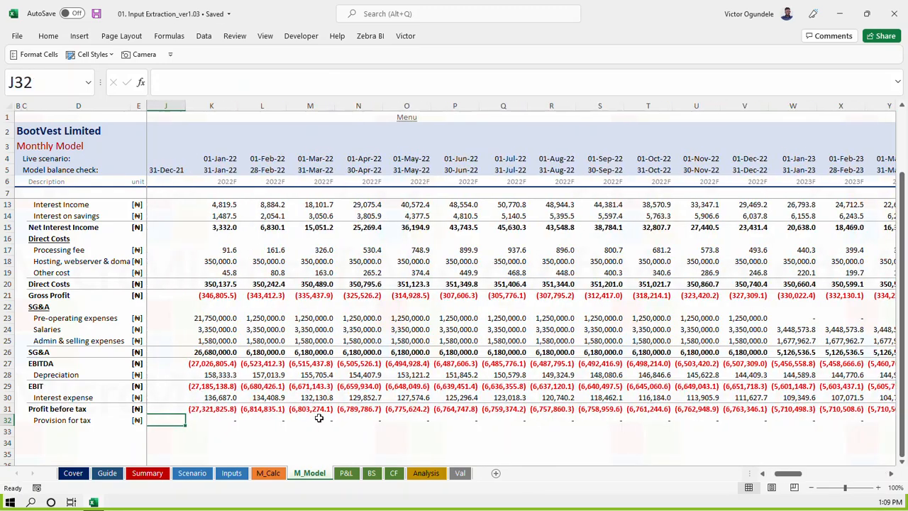
key("Right")
key("Right")
key("Left")
key("Left")
key("Left")
key("Left")
key("Left")
key("Left")
key("Left")
key("Left")
key("Up")
key("Left")
key("shift+space")
key("ctrl+c")
key("Down")
key("Down")
key("ctrl+v")
key("Right")
key("Escape")
type("Net Profit")
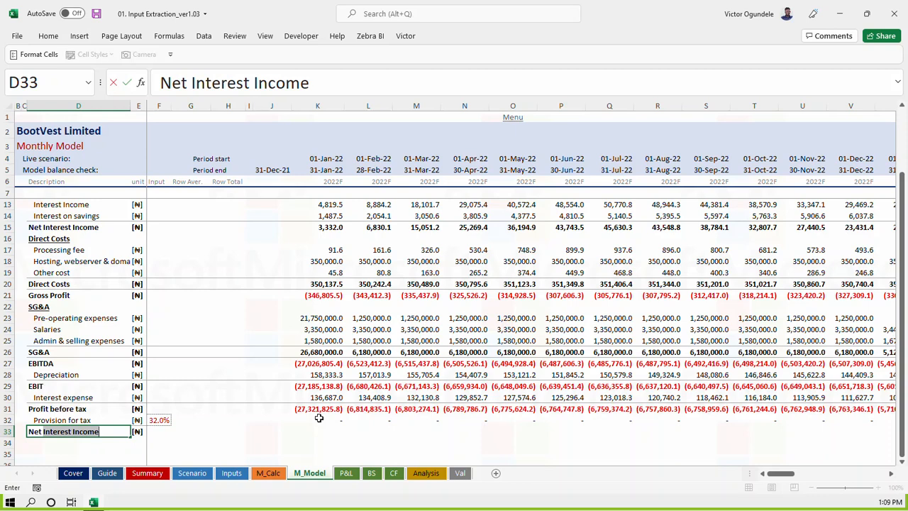
Enter =K31-K32 as the Net Profit formula in K33, fill it across to December 2026 and save the workbook
key("ctrl+s")
key("Right")
key("Right")
key("Right")
key("Right")
key("Right")
key("Right")
key("Right")
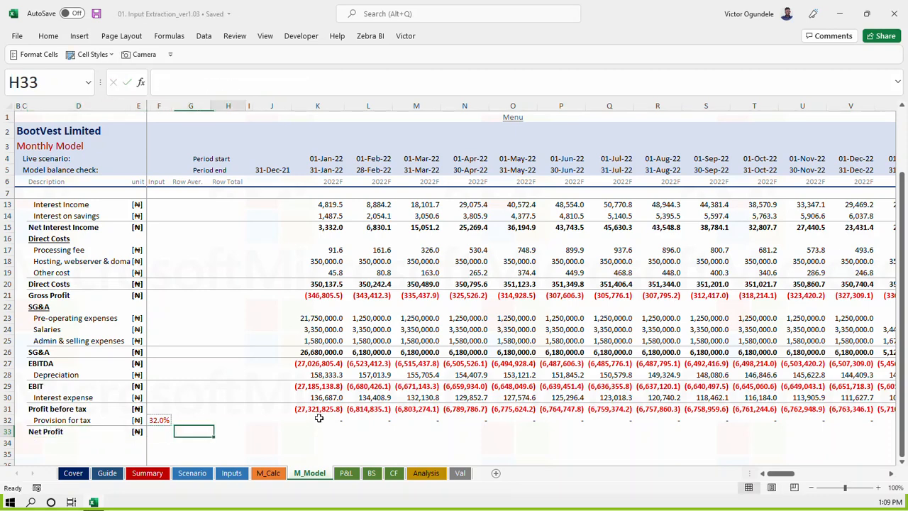
type("=")
key("Up")
key("Up")
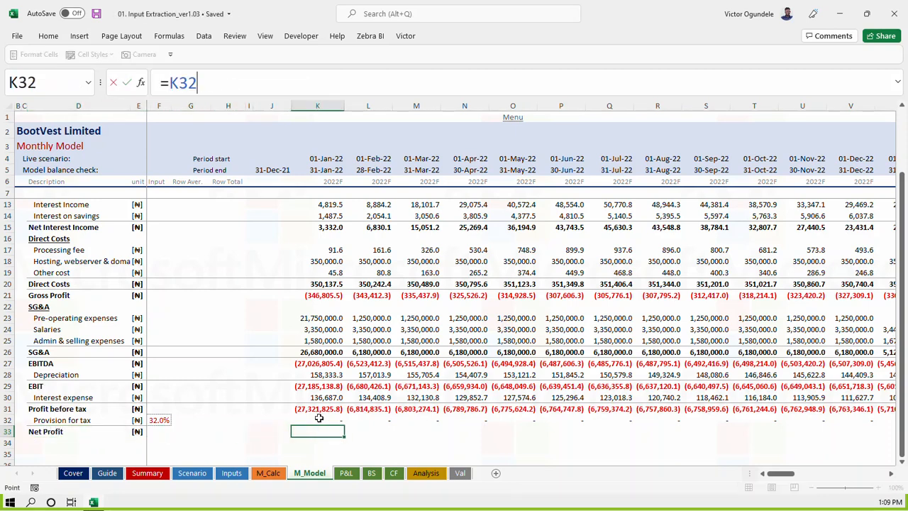
key("Escape")
key("ctrl+Page_Down")
key("ctrl+Page_Up")
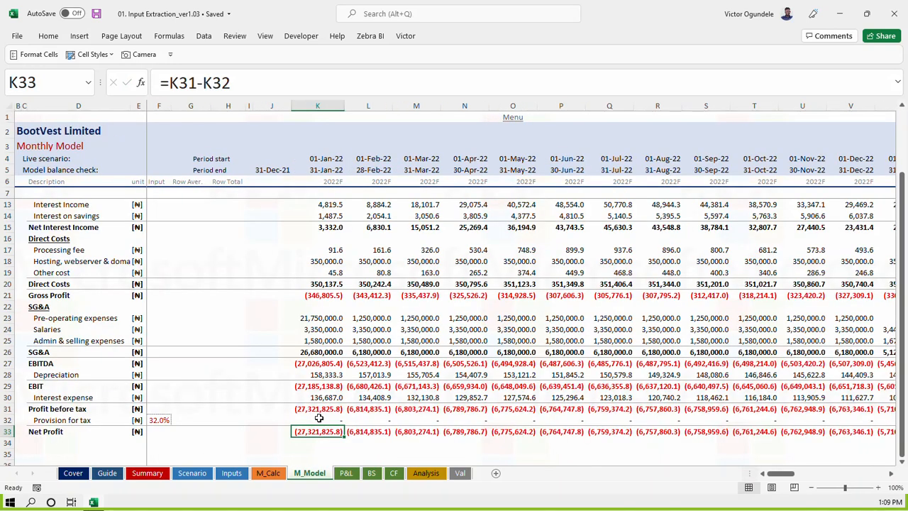
type("=")
key("Up")
key("Up")
type("-")
key("Up")
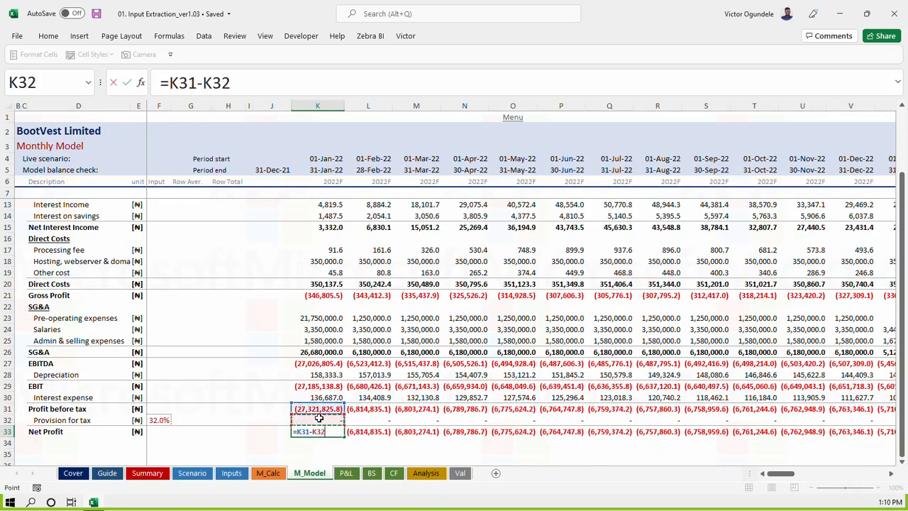
key("ctrl+Return")
key("ctrl+shift+Right")
key("ctrl+s")
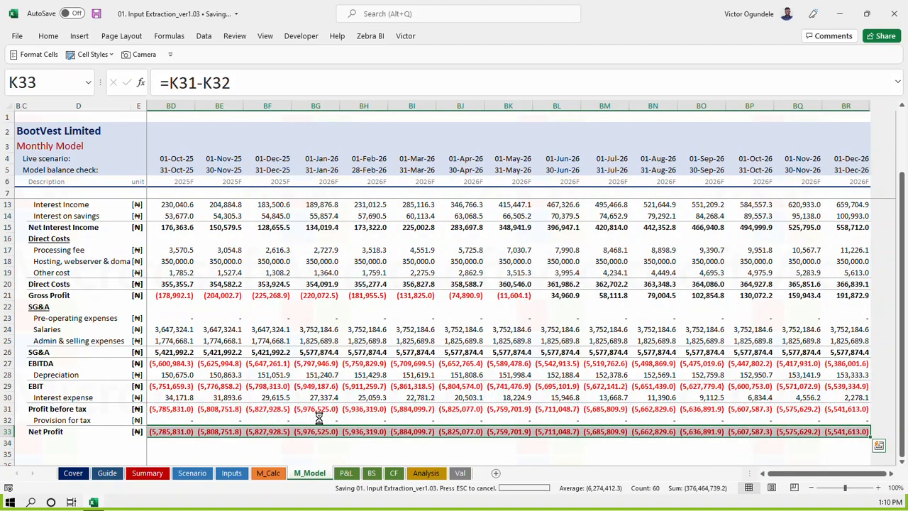
Review the income statement in M_Model from the Period count row down to Net Profit
key("Home")
key("Left")
key("Left")
key("Left")
key("Left")
key("Right")
key("Right")
key("Right")
key("Left")
key("Left")
left_click(193, 339)
scroll(211, 345, "up", 1)
scroll(211, 345, "up", 1)
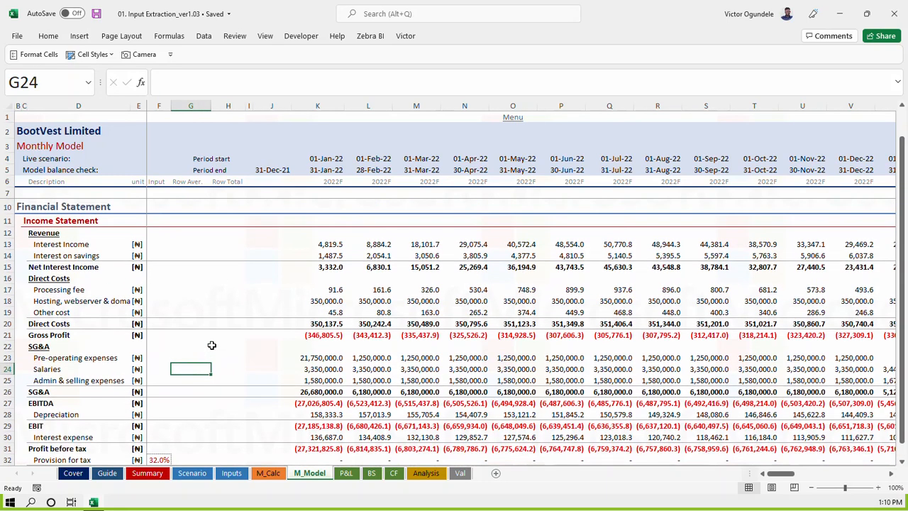
scroll(212, 345, "down", 3)
scroll(56, 376, "up", 4)
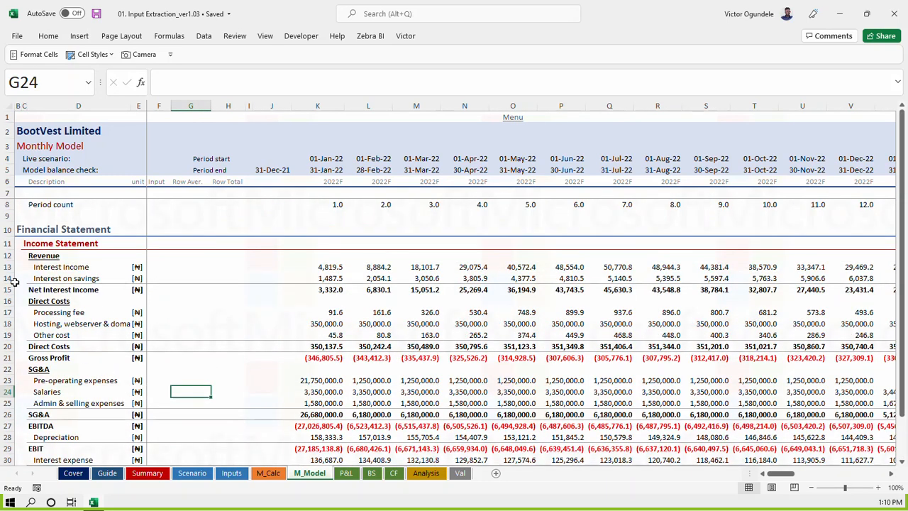
Copy the Income Statement heading row to row 35 and retitle it Balance Sheet in C35
left_click(6, 243)
key("ctrl+c")
scroll(7, 343, "down", 5)
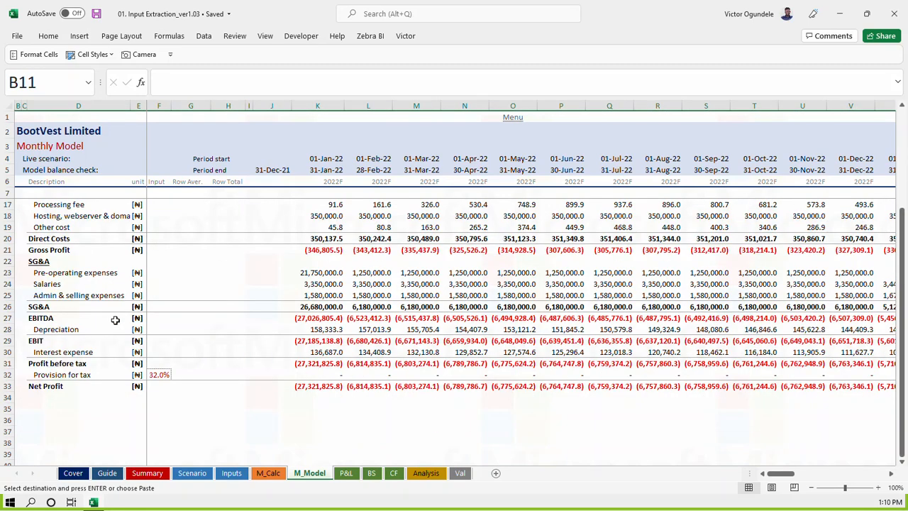
left_click(7, 342)
key("ctrl+v")
left_click(25, 341)
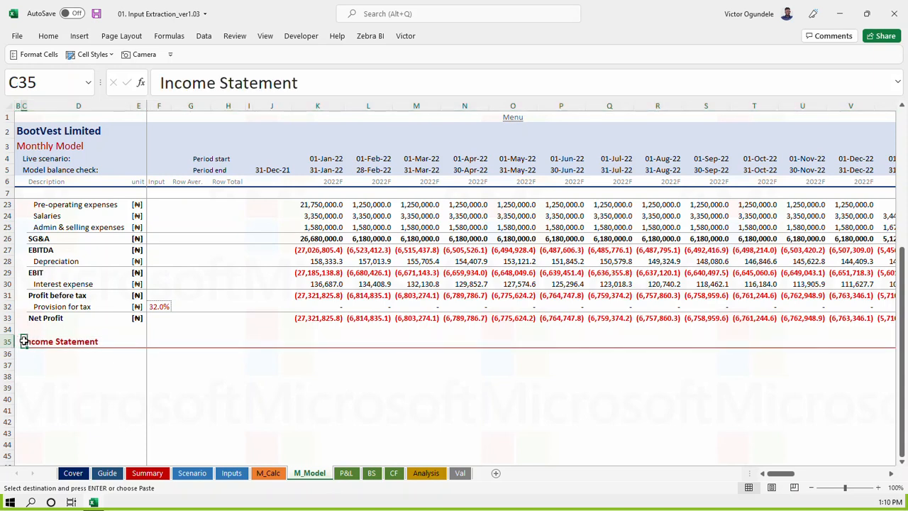
type("Balance Sheet")
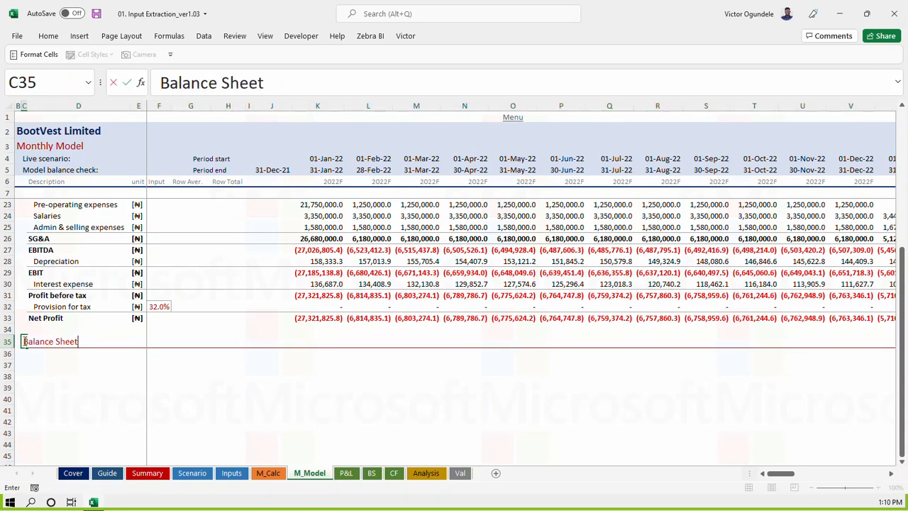
Add bold underlined headings Assets in D36 and Non-current assets in D37, and save the workbook
key("Return")
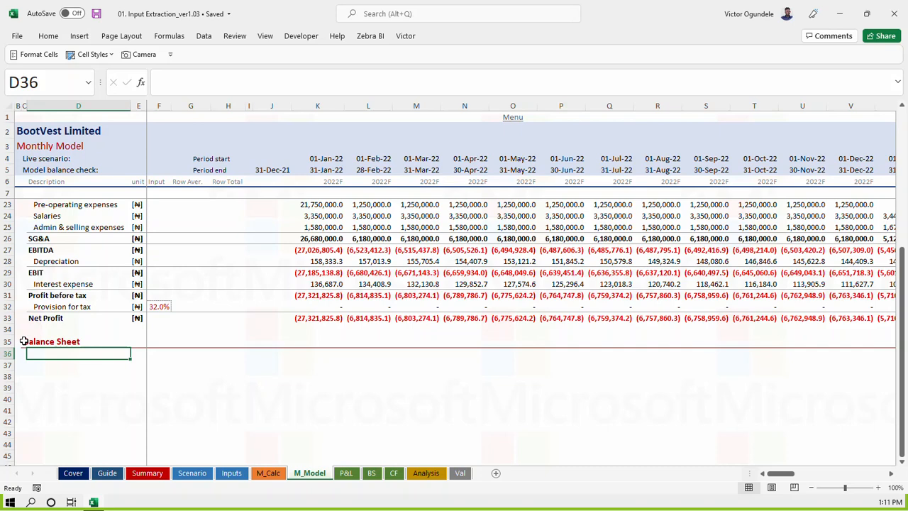
type("Assets")
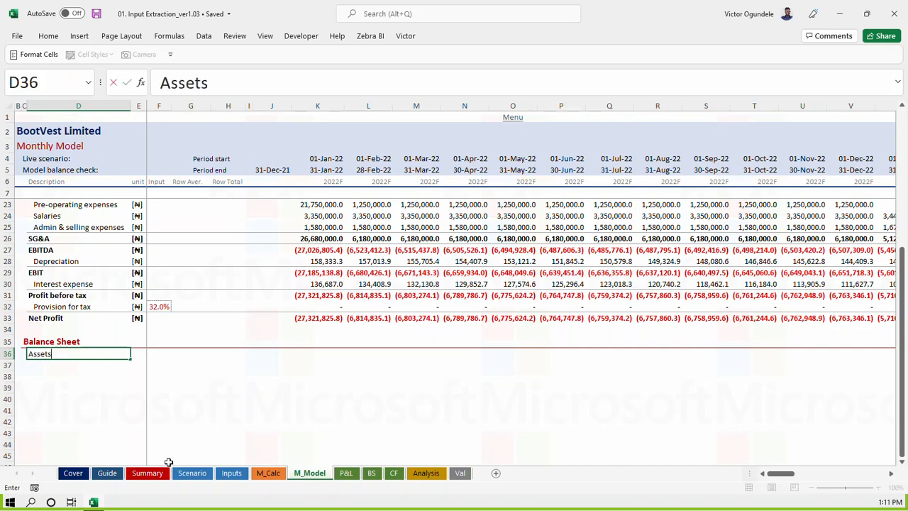
key("ctrl+Return")
key("Down")
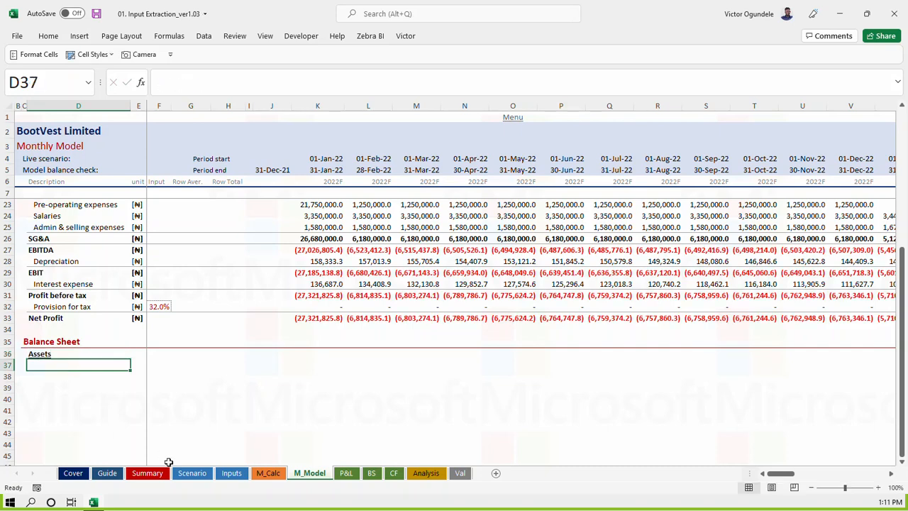
type("No")
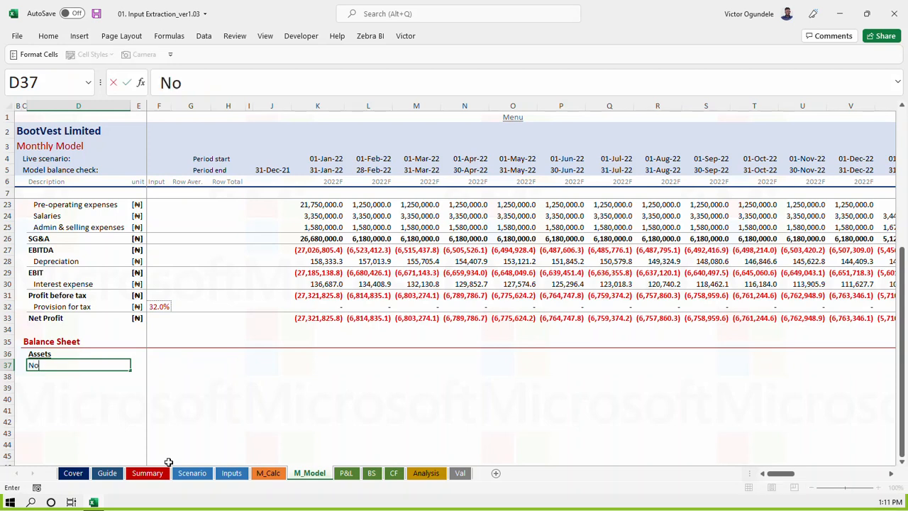
type("n-current assets")
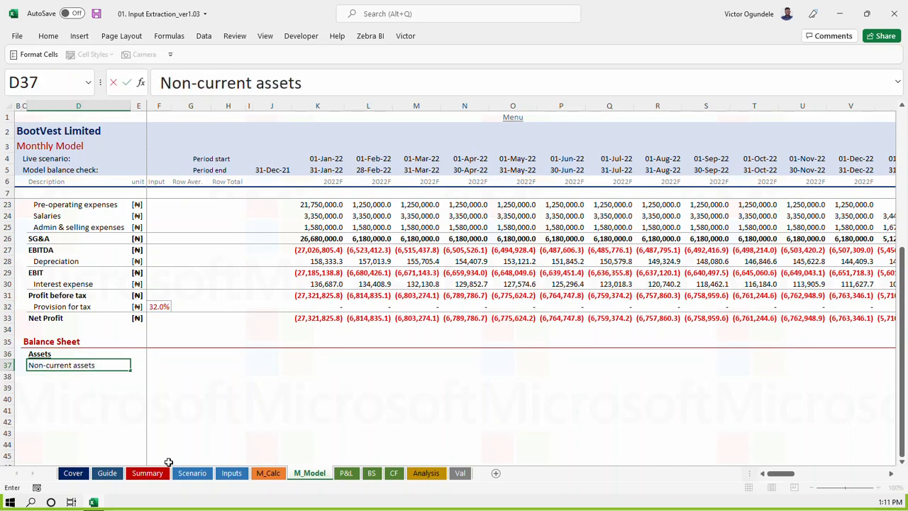
key("ctrl+Return")
key("ctrl+b")
key("ctrl+s")
scroll(195, 386, "down", 2)
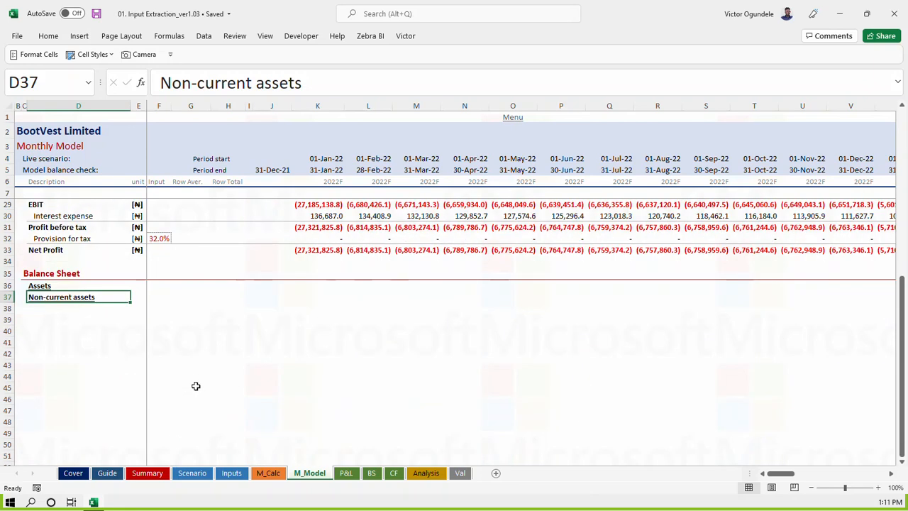
left_click(87, 328)
key("ctrl+s")
key("Up")
key("Up")
key("Up")
key("ctrl+s")
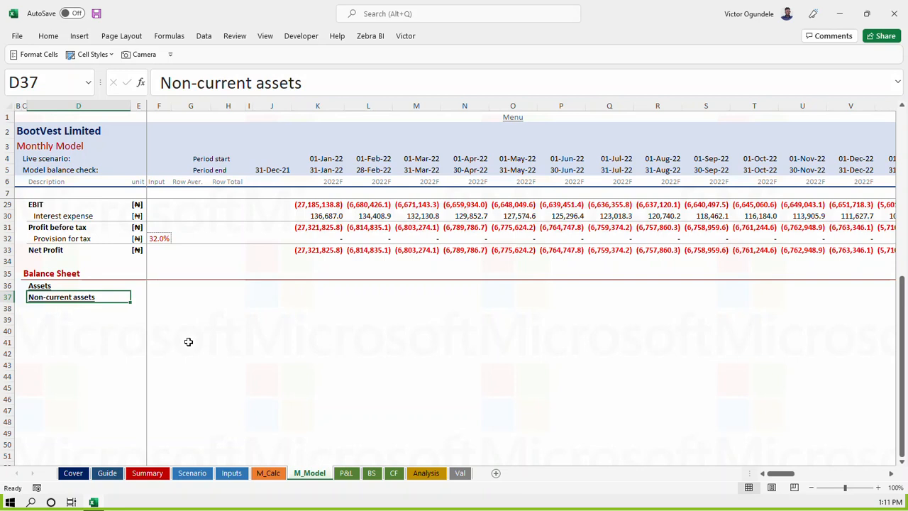
key("Down")
key("Down")
key("ctrl+s")
key("Up")
key("Up")
key("Up")
key("Up")
key("Up")
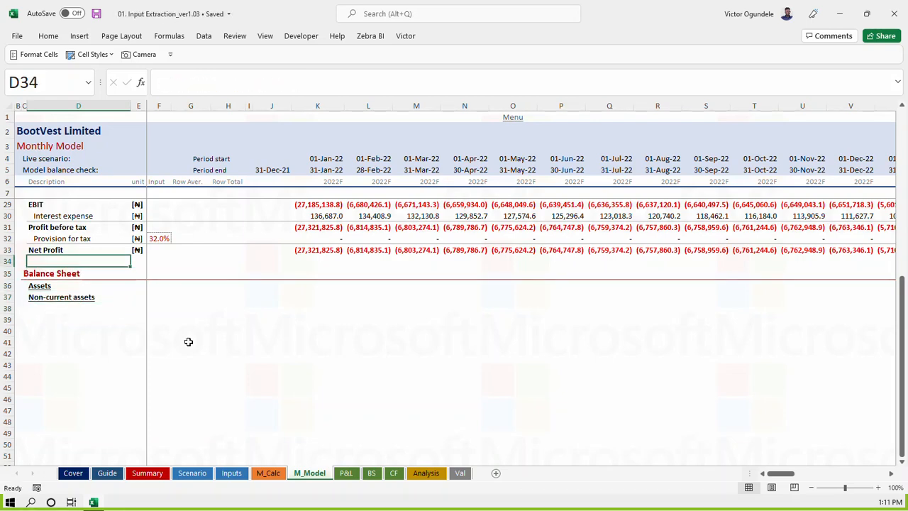
Review the income statement rows in M_Model and check the layout of the P&L sheet
key("Page_Up")
scroll(188, 342, "up", 1)
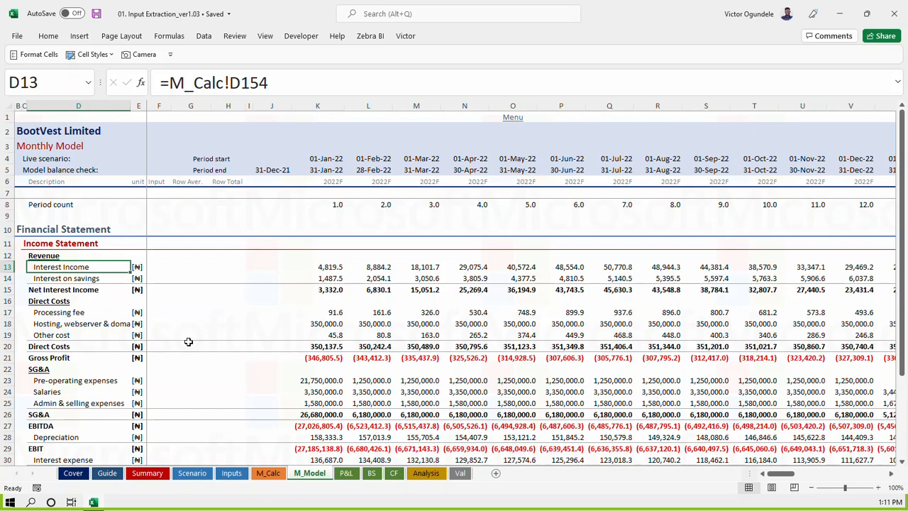
scroll(249, 377, "down", 5)
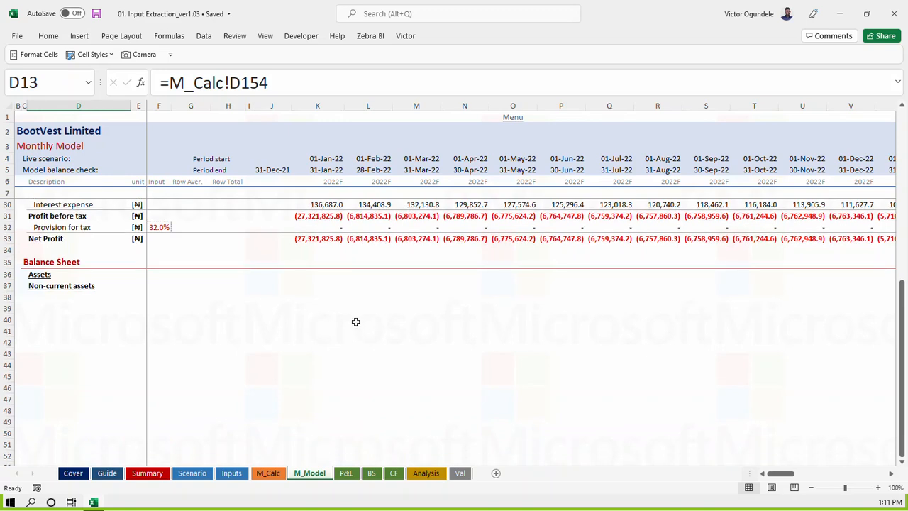
scroll(356, 322, "up", 6)
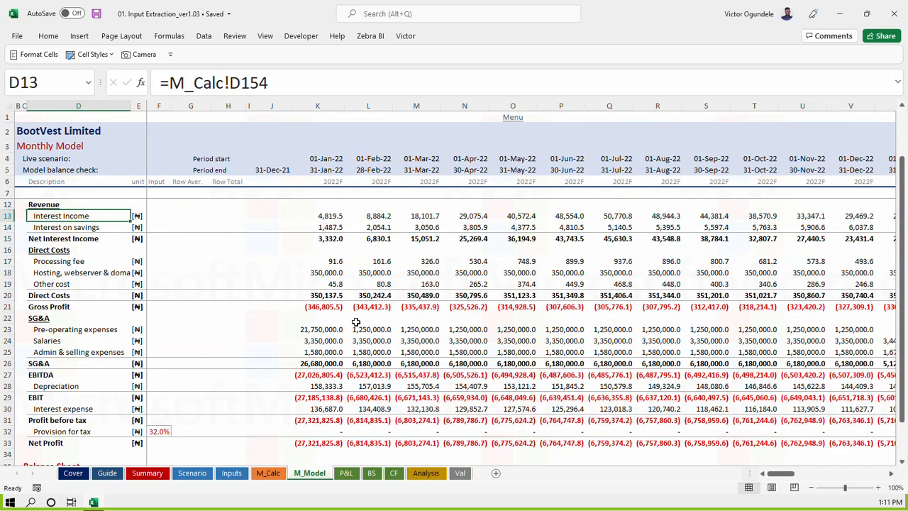
left_click(346, 474)
left_click(313, 473)
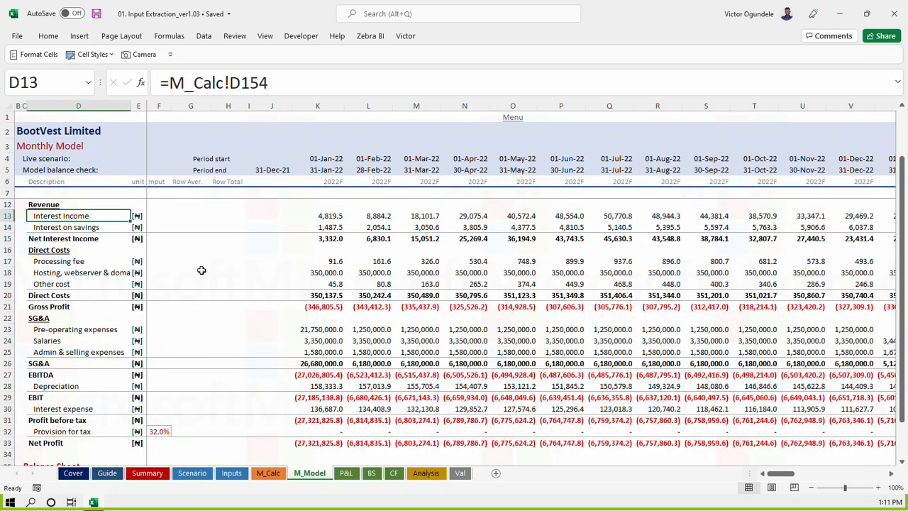
scroll(249, 356, "down", 4)
scroll(249, 355, "down", 1)
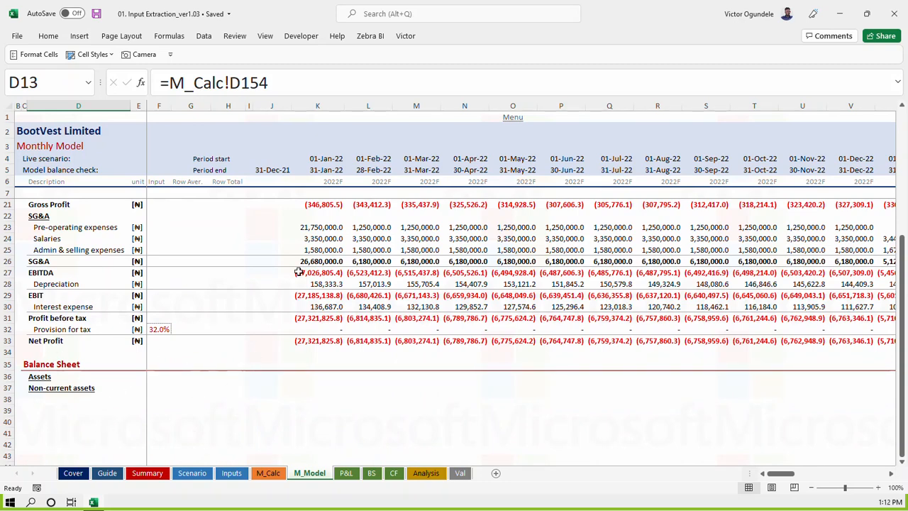
scroll(283, 283, "up", 4)
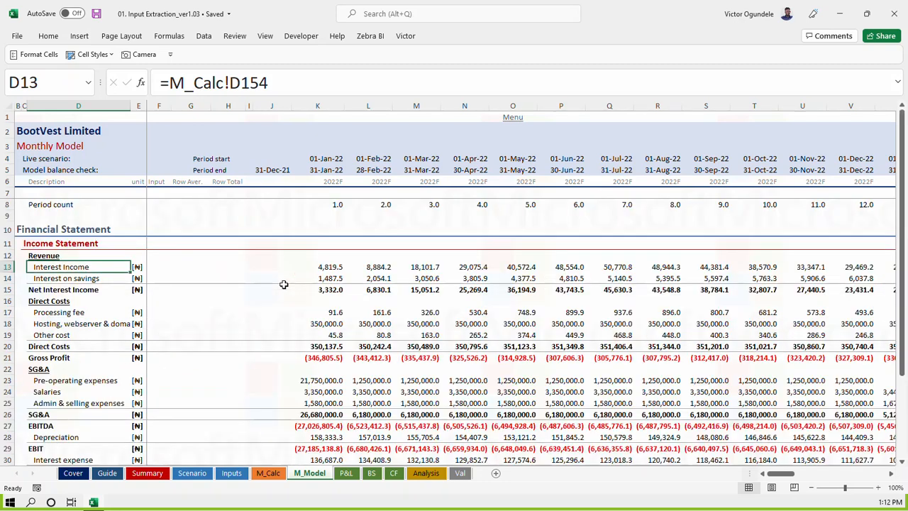
left_click(345, 477)
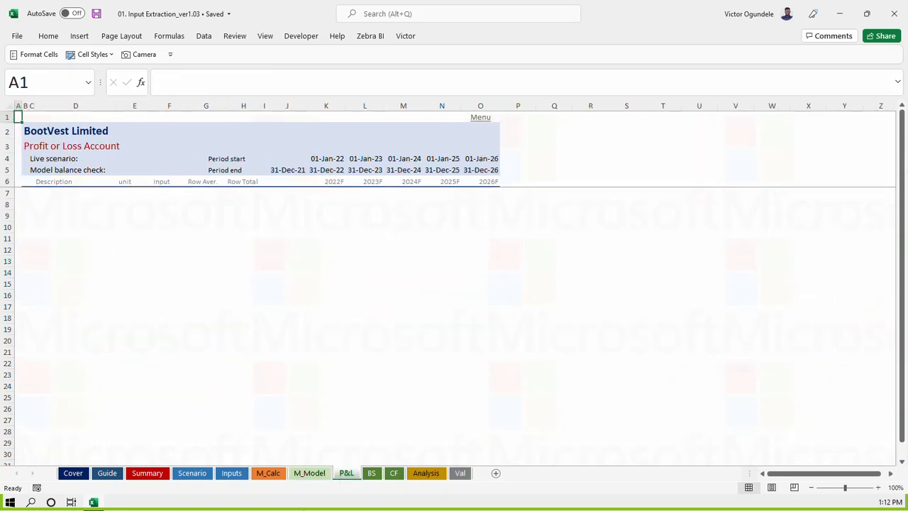
key("ctrl+Page_Up")
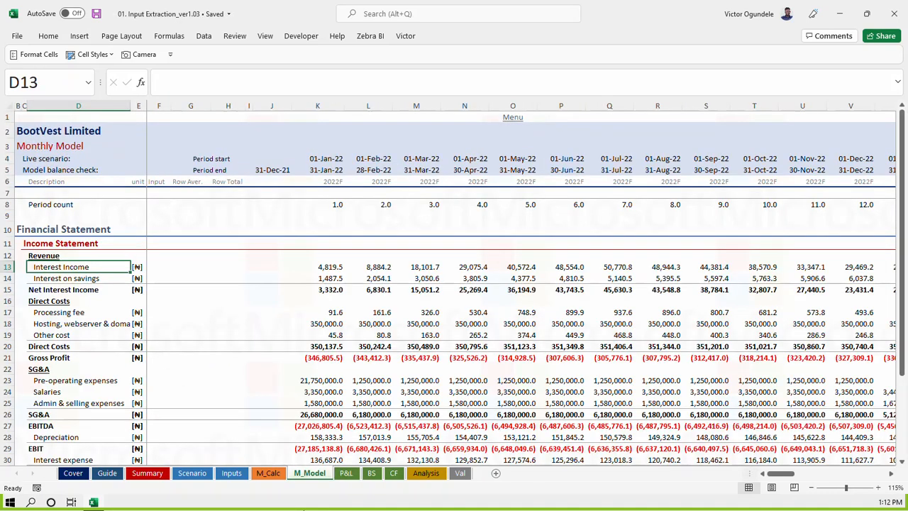
Copy the income statement labels and units in M_Model D12:E33 into the P&L sheet from D9, with formatting and as links
key("Up")
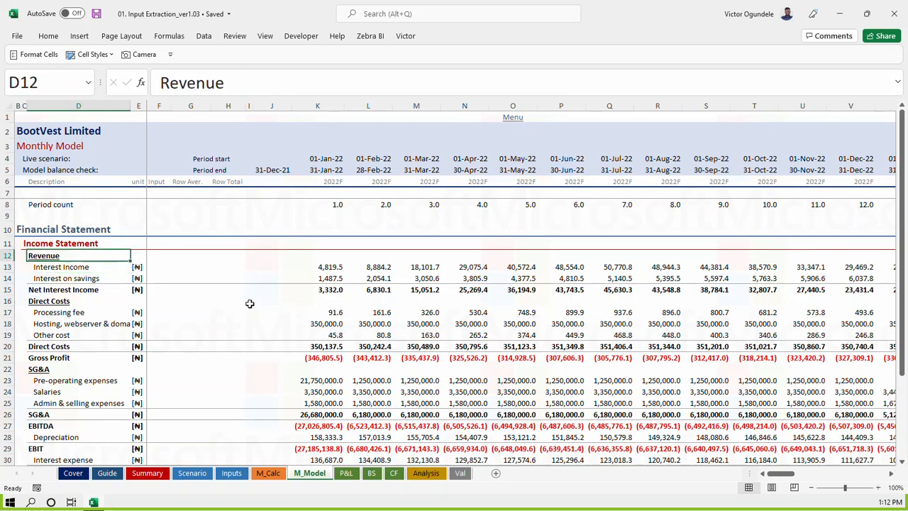
key("ctrl+shift+Down")
key("shift+Right")
key("ctrl+c")
key("ctrl+Page_Down")
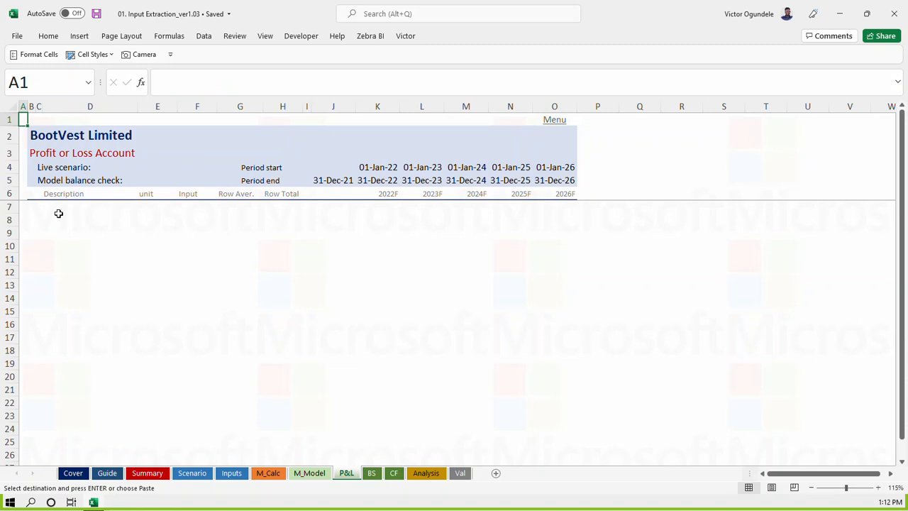
left_click(32, 219)
left_click(37, 219)
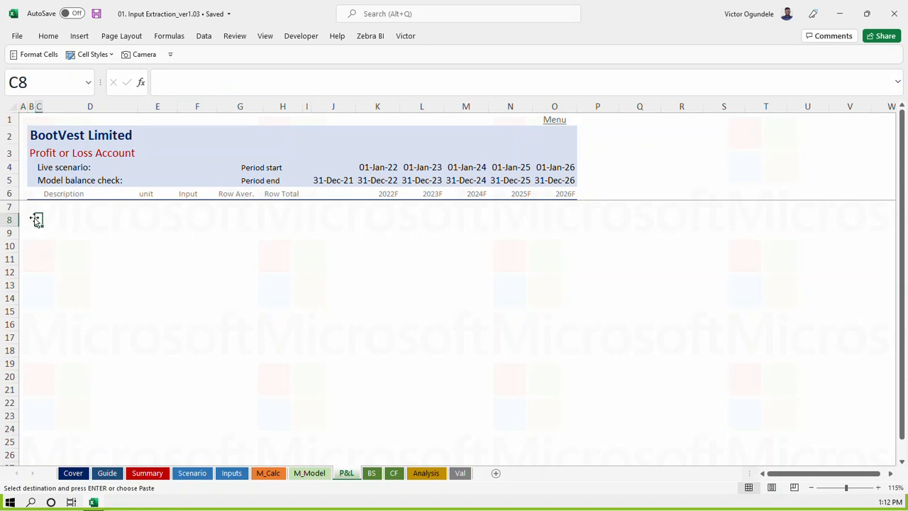
key("Right")
key("Down")
key("ctrl+v")
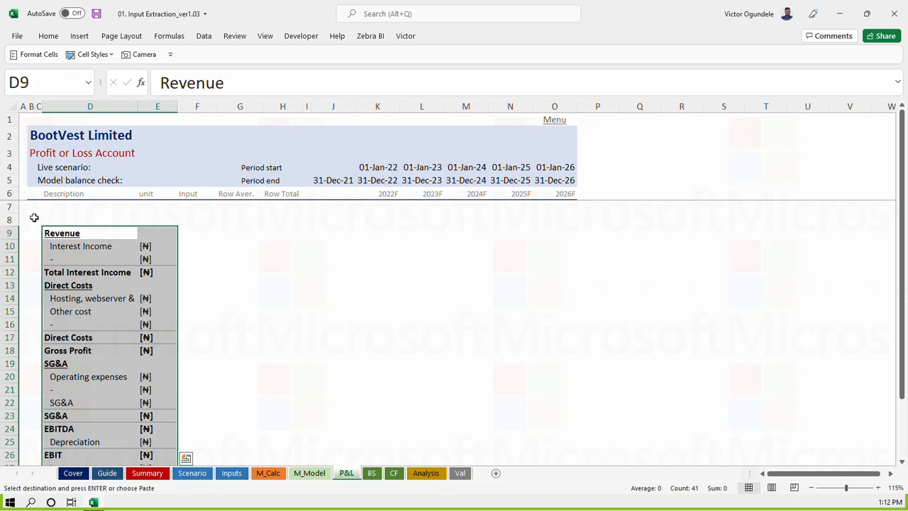
key("ctrl+alt+v")
key("alt+l")
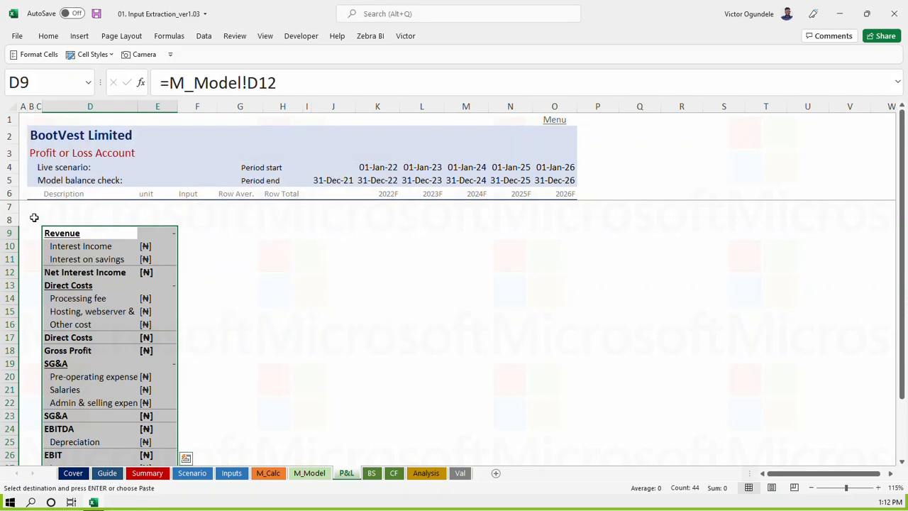
Clear the empty unit links beside the Revenue, Direct Costs and SG&A headings in E9, E13 and E19 of P&L
key("Right")
key("Escape")
key("Down")
key("Down")
key("Down")
key("Down")
key("Down")
key("Down")
key("Down")
key("Down")
key("Down")
key("Down")
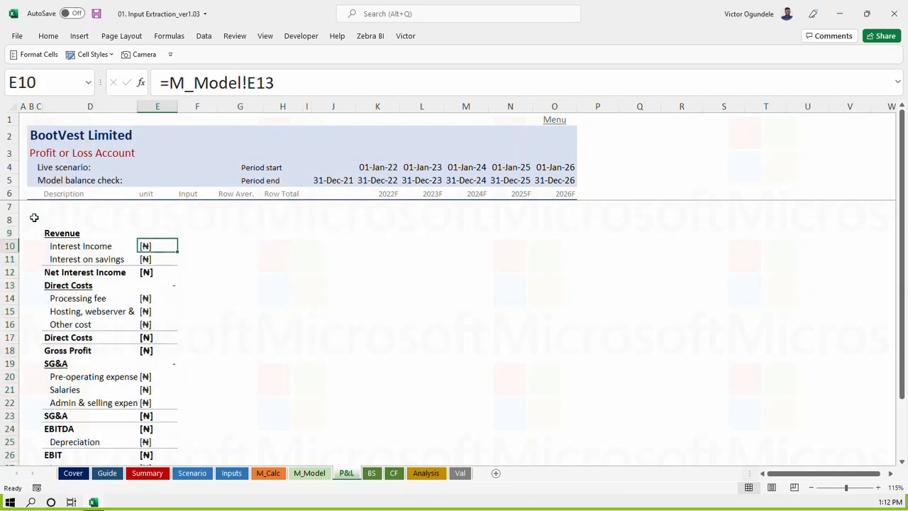
key("Down")
key("Down")
key("Down")
key("Down")
key("Down")
key("Down")
key("Down")
key("Down")
key("Down")
key("Down")
key("Down")
key("Down")
key("Down")
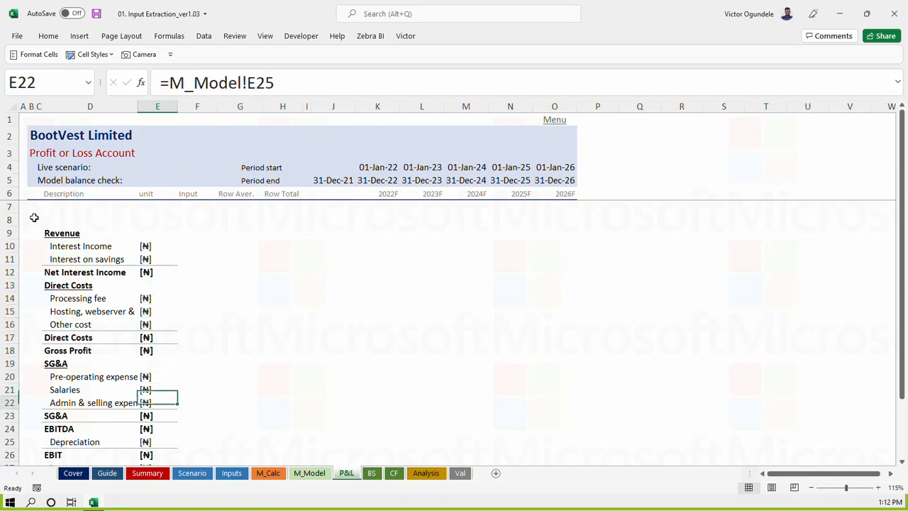
key("Down")
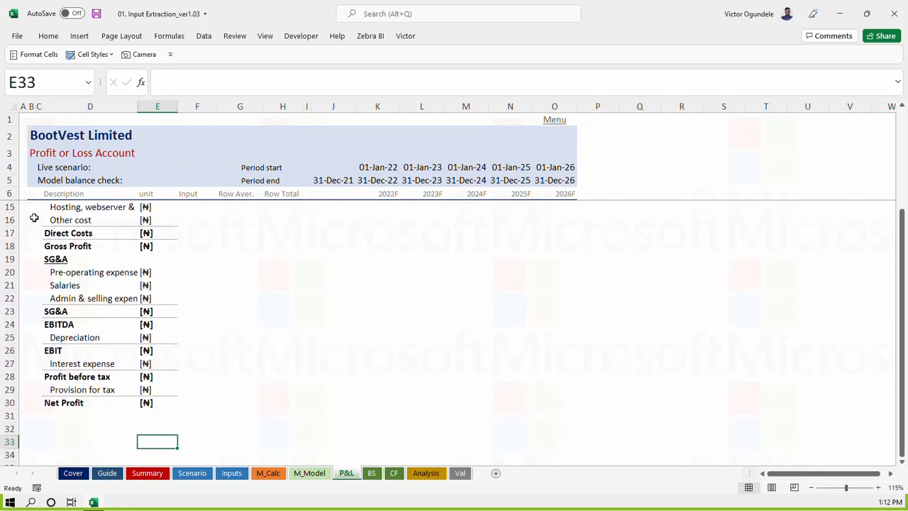
Set the P&L sheet's zoom to 100% and save the workbook
key("Up")
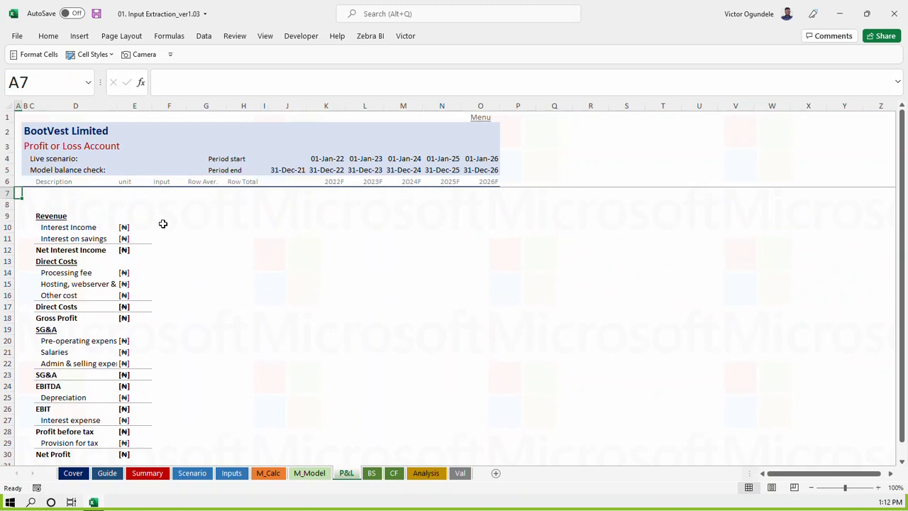
left_click(165, 226)
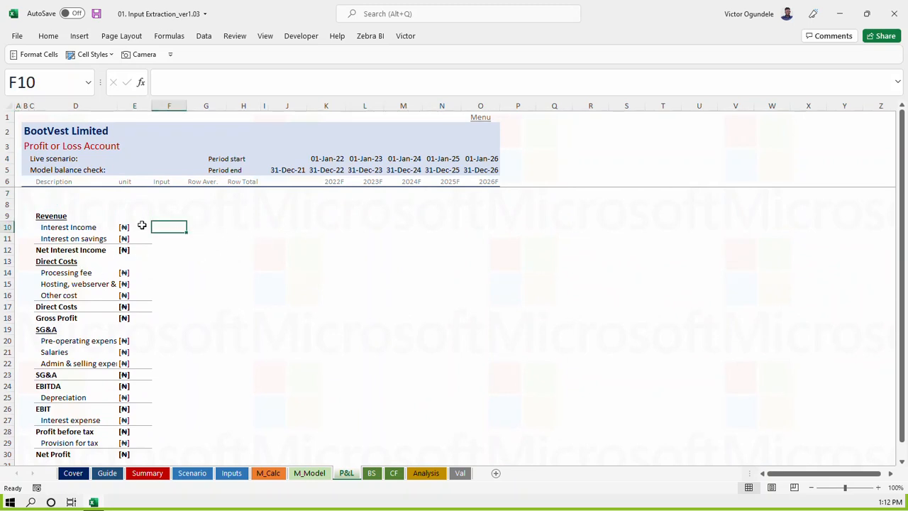
left_click(247, 225)
key("Up")
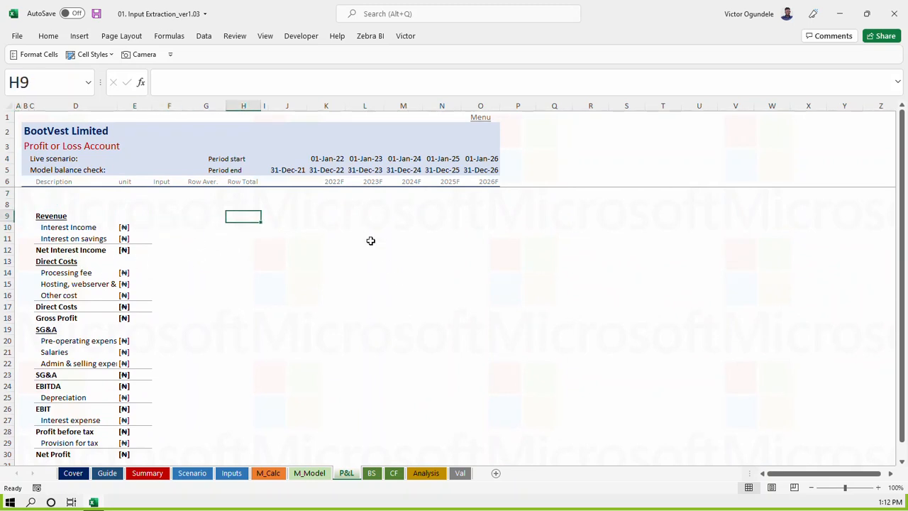
key("Right")
key("Down")
key("Right")
key("ctrl+s")
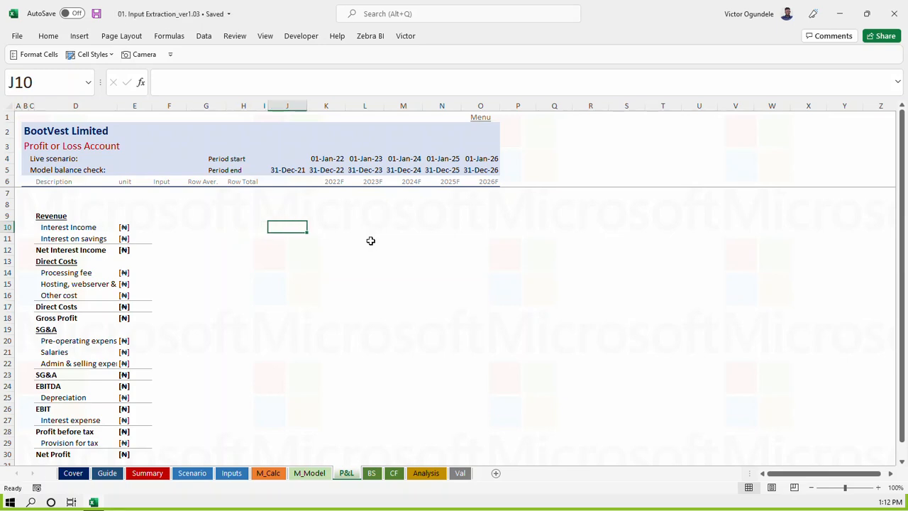
Check the Income Statement heading in M_Model and enter the heading Profit or Loss Account in B8 of the P&L sheet
key("ctrl+Page_Up")
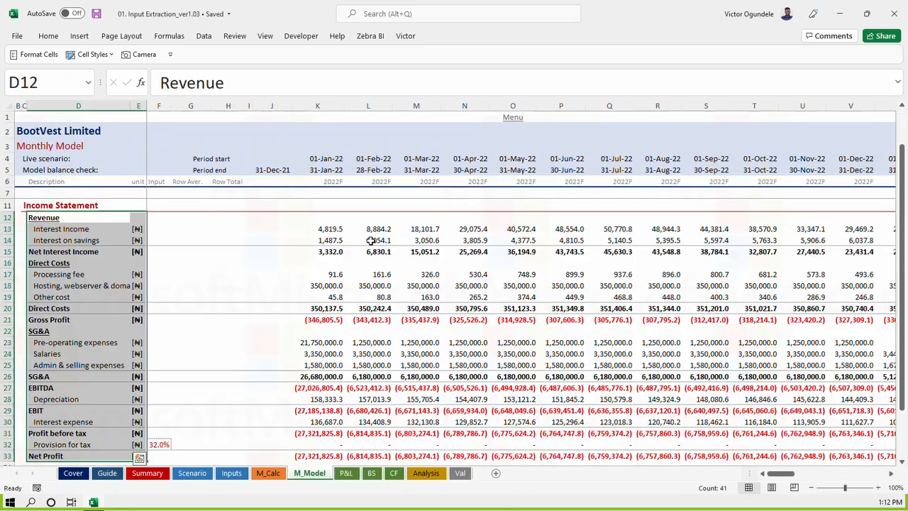
left_click(237, 229)
key("ctrl+Page_Down")
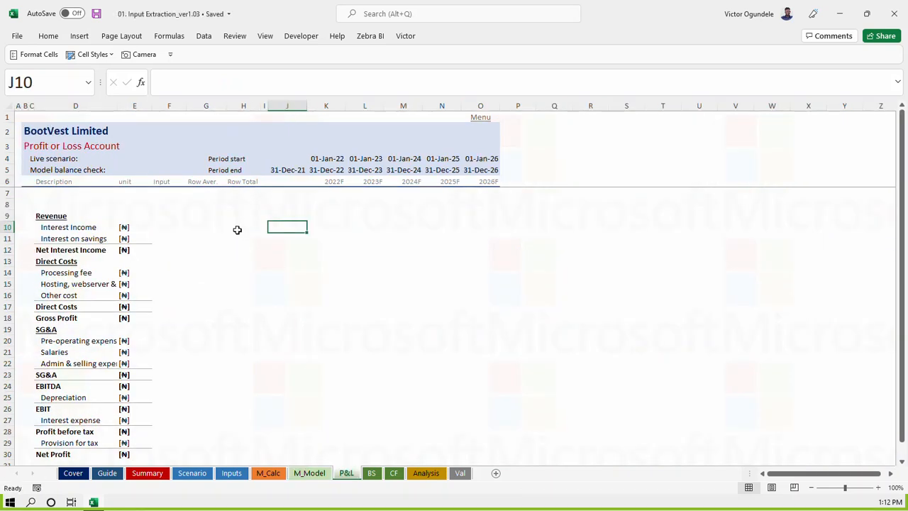
key("Left")
key("Left")
key("Left")
key("Left")
key("Left")
key("Up")
key("Left")
key("Left")
key("Up")
key("Up")
key("Left")
key("Down")
key("Down")
key("Up")
type("Profit ")
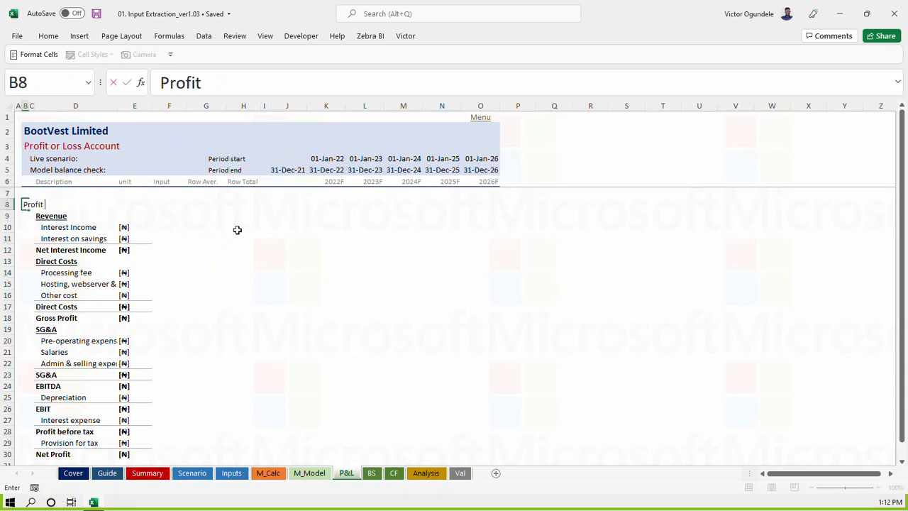
type("or Loss Account")
Apply the Heading 2 cell style to B8:O8 of the P&L sheet
key("shift+Right")
key("shift+Right")
key("shift+Right")
key("shift+Right")
key("shift+Right")
key("shift+Right")
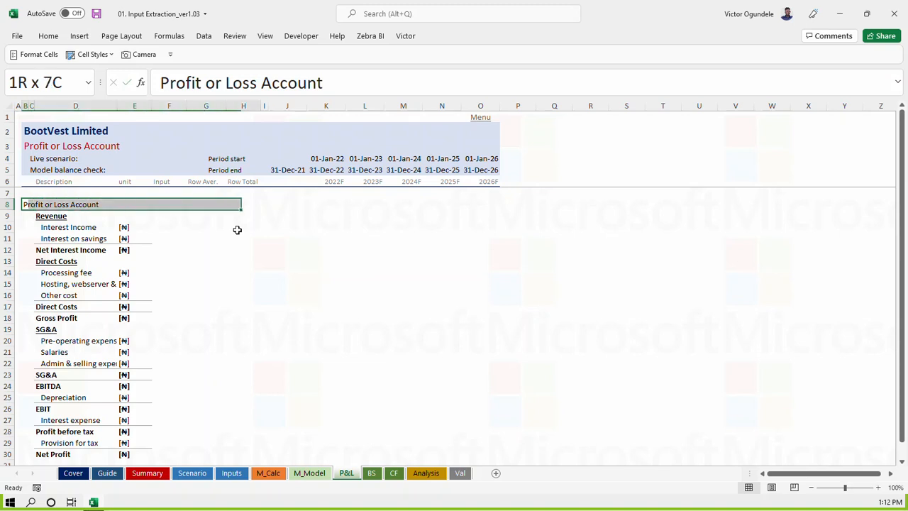
key("shift+Right")
key("shift+Right")
key("shift+Right")
key("shift+Right")
key("shift+Right")
key("shift+Right")
key("shift+Right")
key("alt+2")
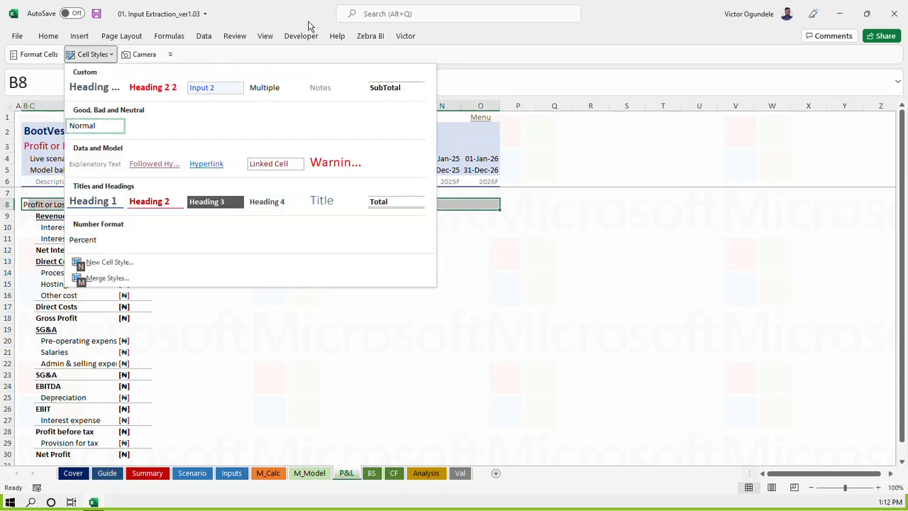
left_click(159, 200)
left_click(218, 262)
left_click(220, 228)
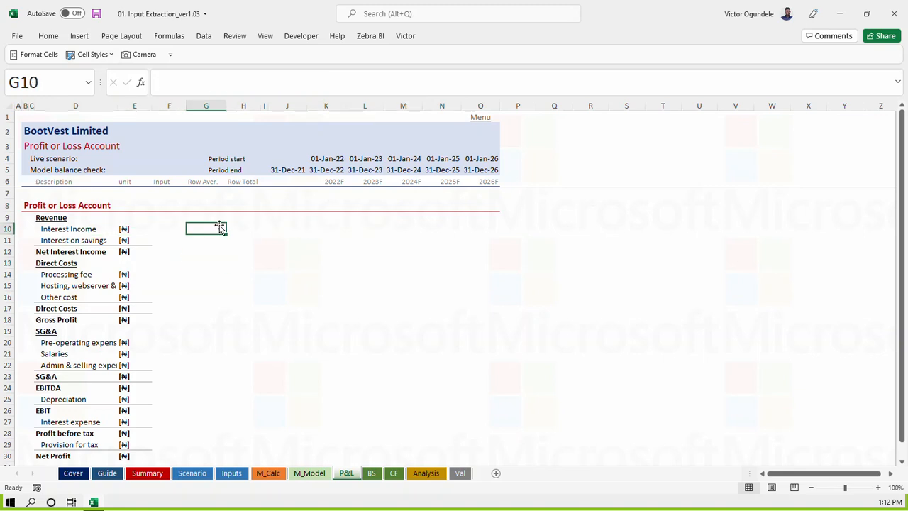
key("Down")
key("Down")
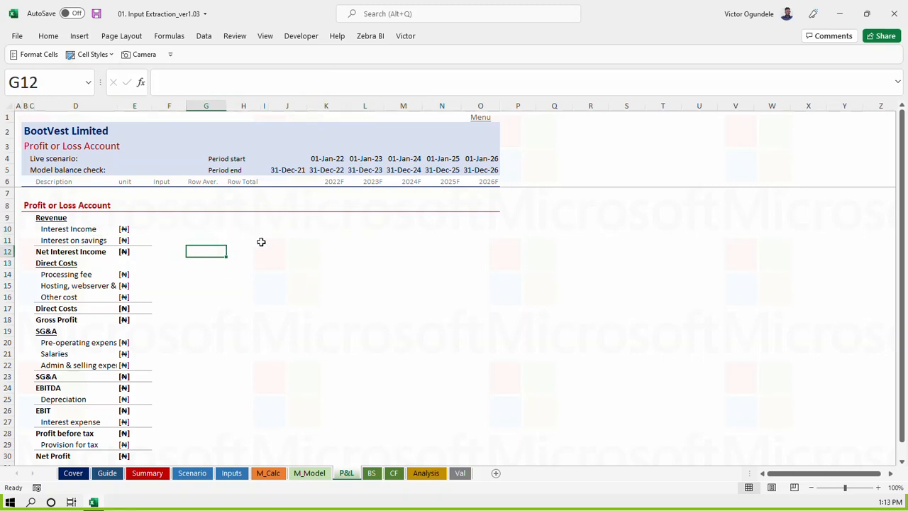
Save the workbook and narrow the Input column F of the P&L sheet
key("Up")
key("Up")
key("ctrl+s")
key("Up")
key("Right")
key("Right")
key("Right")
key("Right")
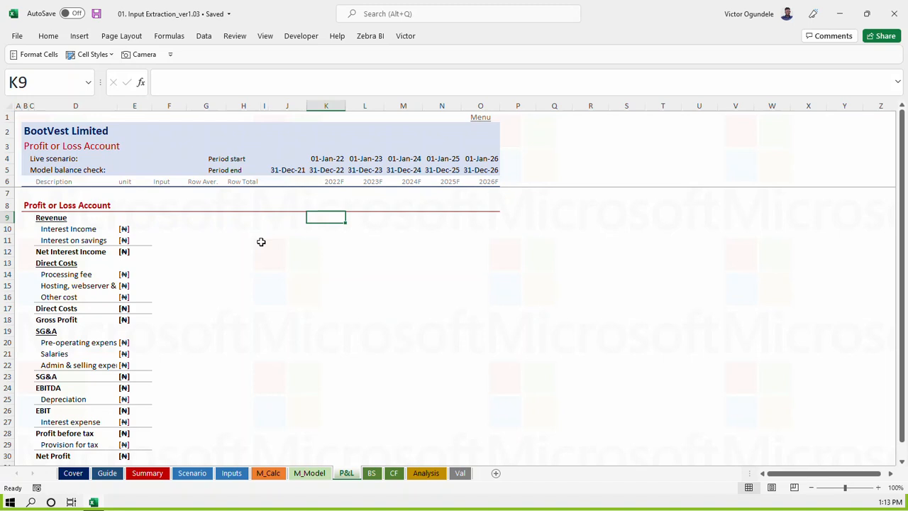
scroll(261, 242, "up", 1, "ctrl")
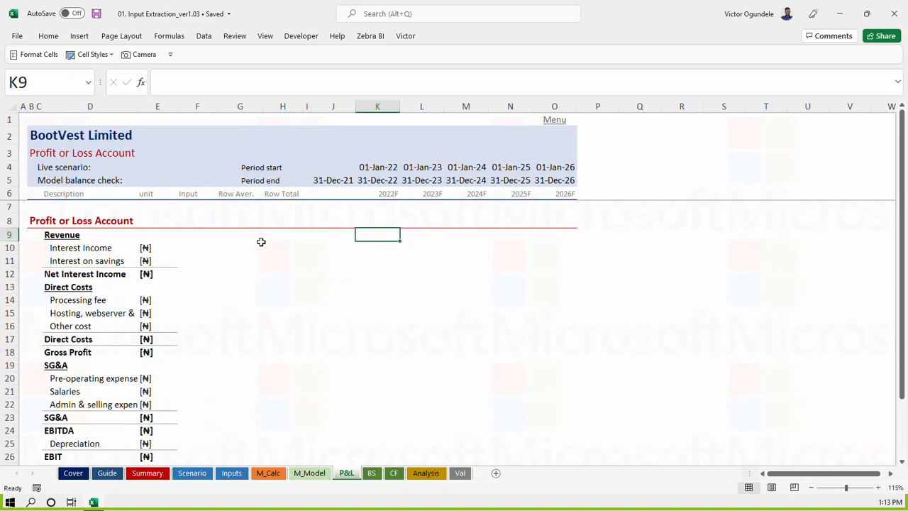
left_click_drag(217, 107, 199, 106)
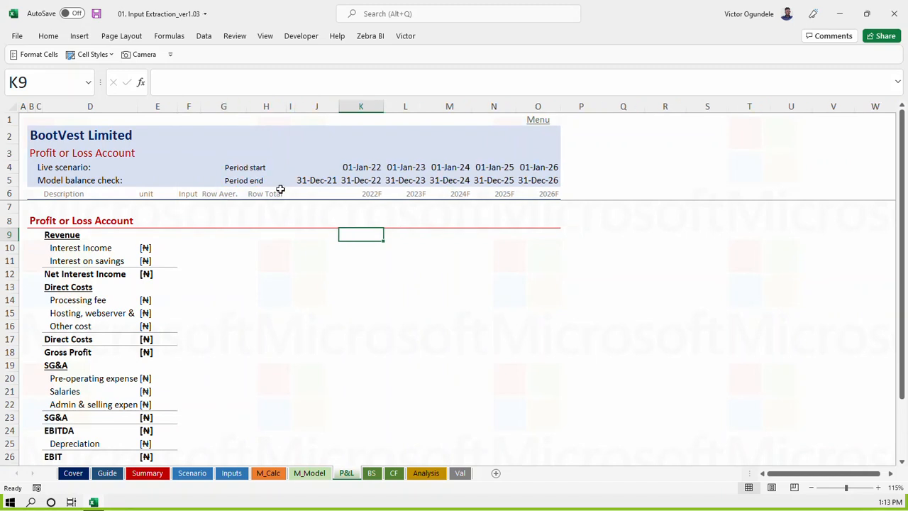
type("=s")
key("Escape")
key("Escape")
Start a SUMIF formula in K10 of P&L with the absolute year-label range M_Model!$K$6:$BR$6 as its range
left_click(345, 253)
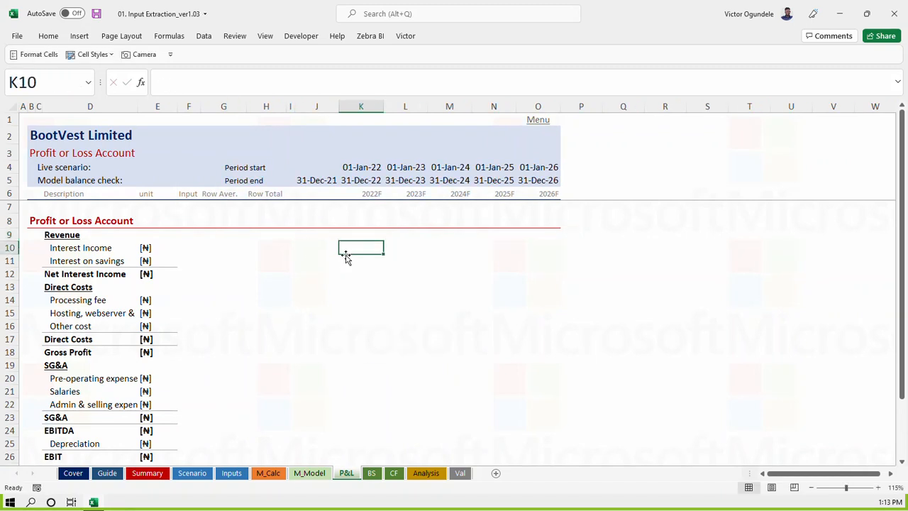
type("=sumi")
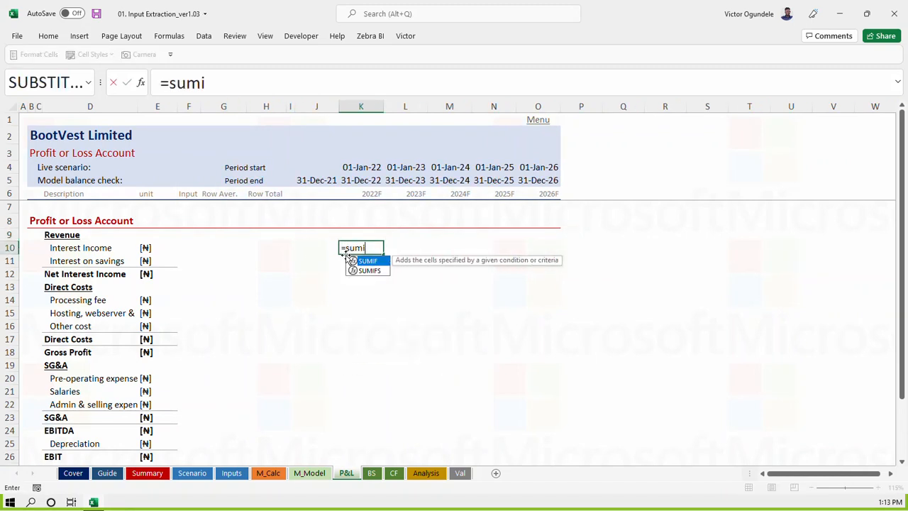
key("Tab")
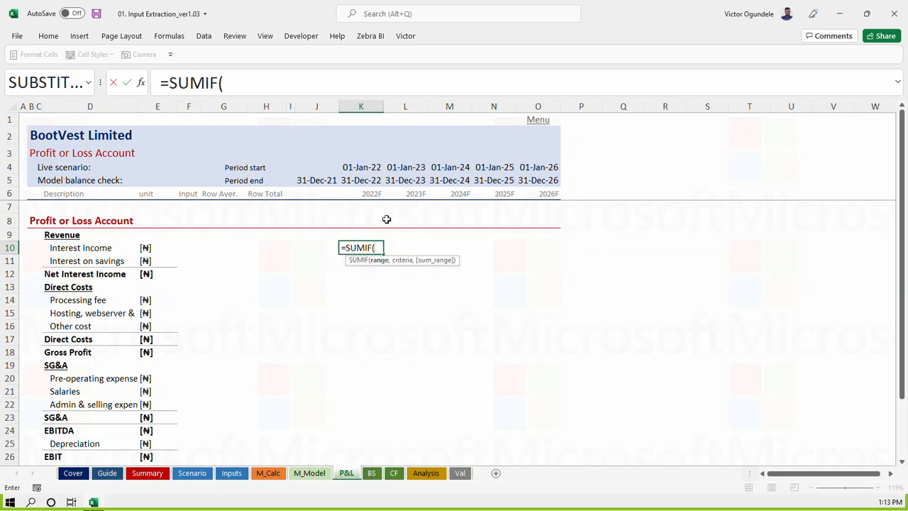
left_click(311, 476)
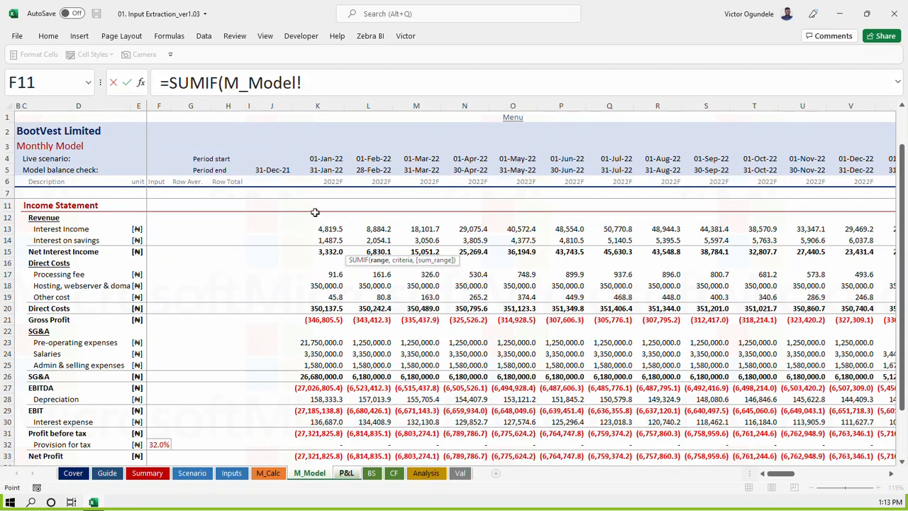
left_click(327, 182)
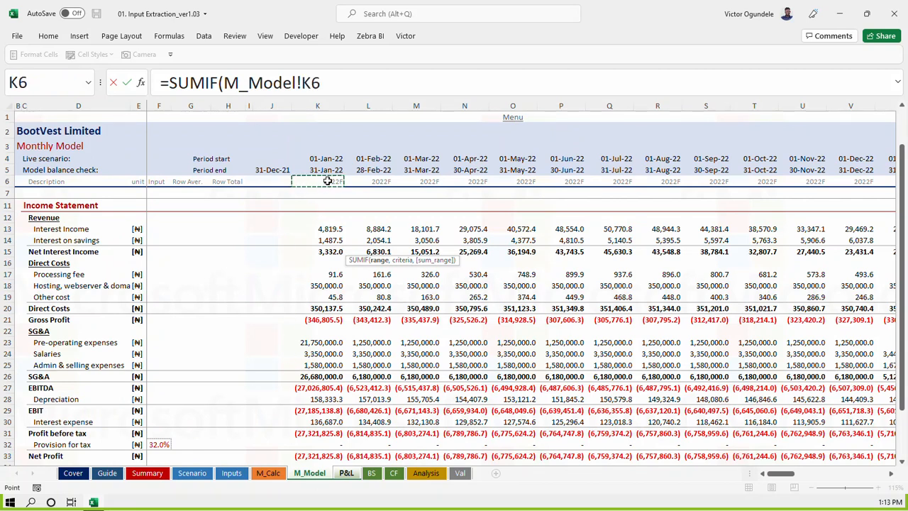
key("ctrl+shift+Right")
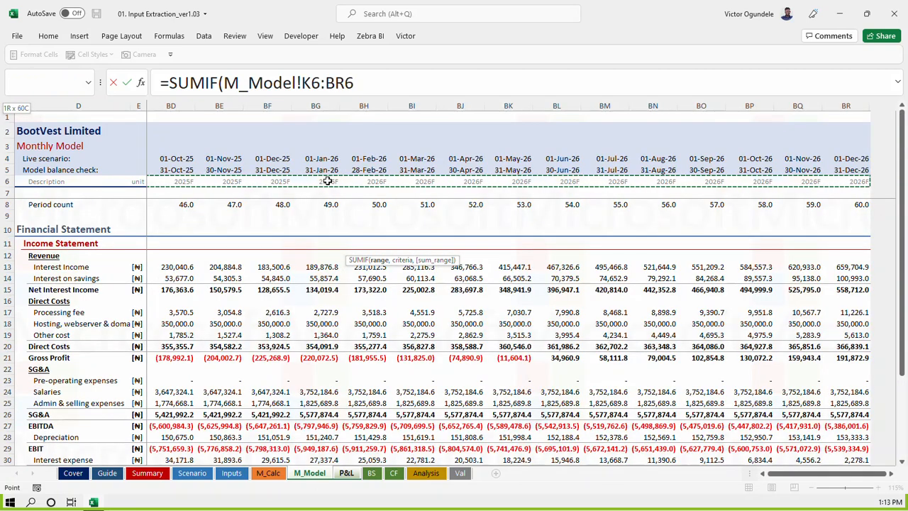
key("F4")
type(",")
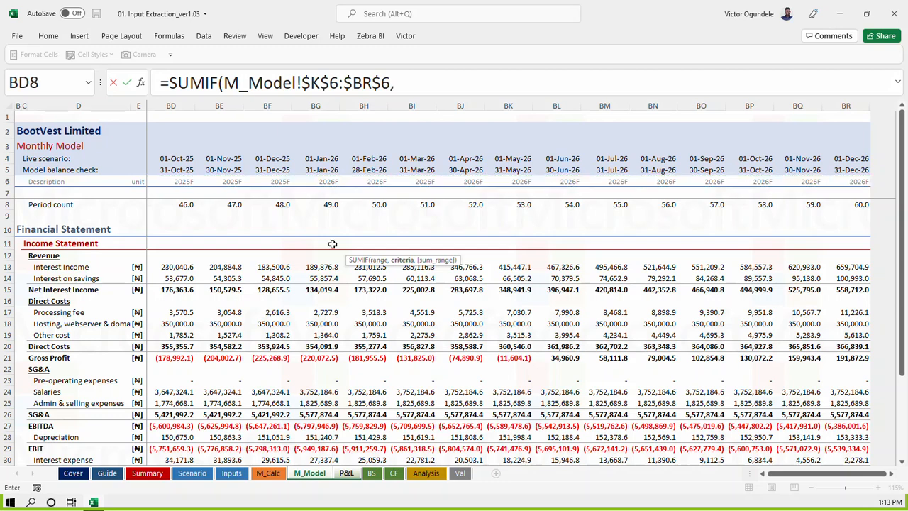
Set the SUMIF criteria to the row-locked year header K$6 of P&L, without the sheet-name prefix
left_click(346, 473)
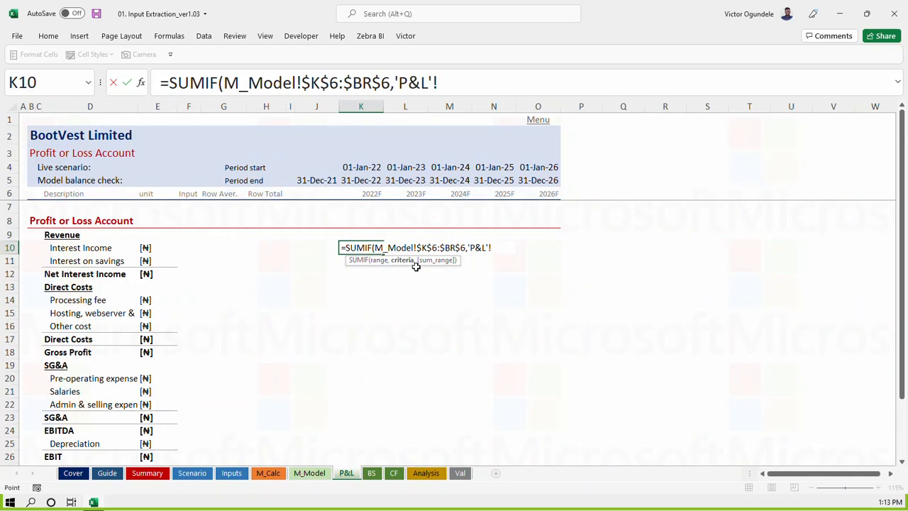
left_click_drag(468, 81, 396, 82)
key("BackSpace")
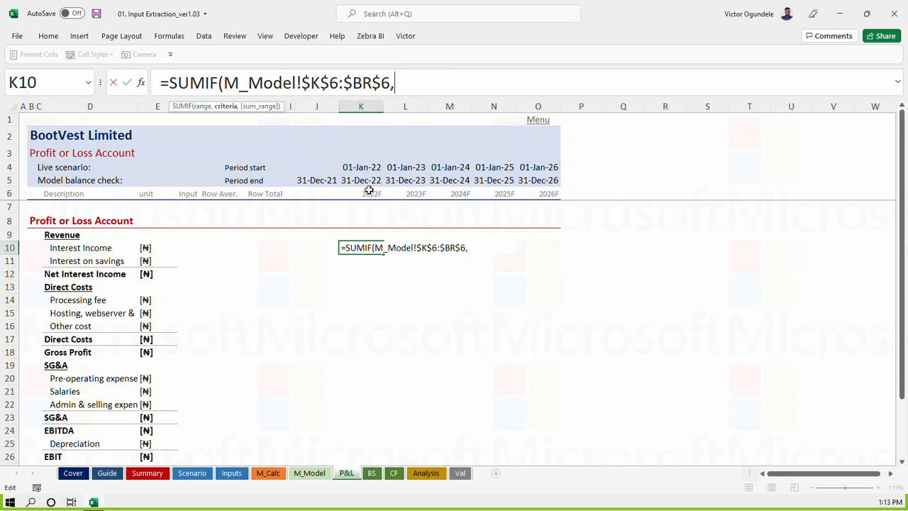
left_click(364, 193)
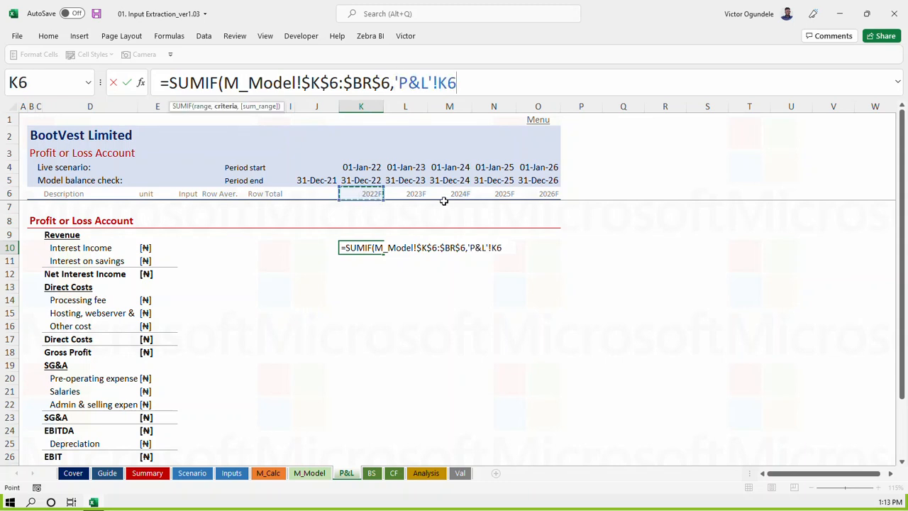
key("F4")
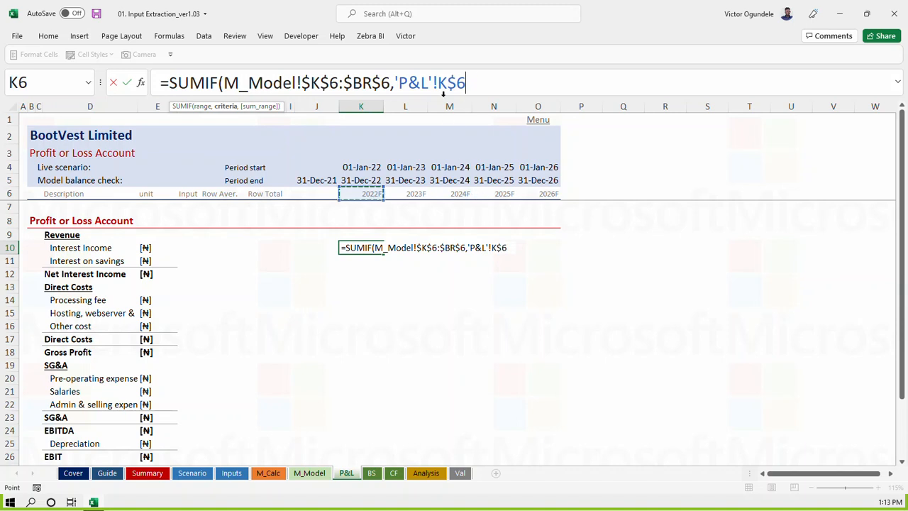
left_click(439, 82)
key("BackSpace")
key("BackSpace")
key("BackSpace")
key("BackSpace")
key("BackSpace")
key("BackSpace")
key("BackSpace")
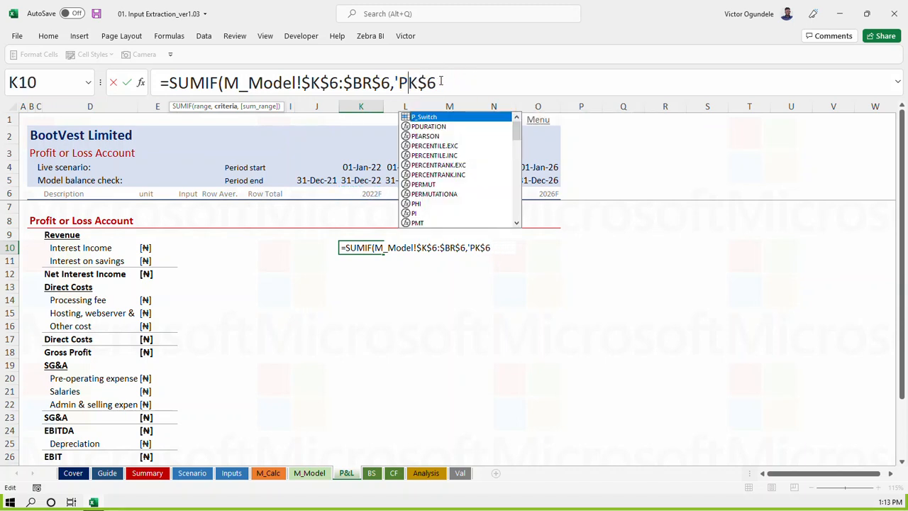
type(",")
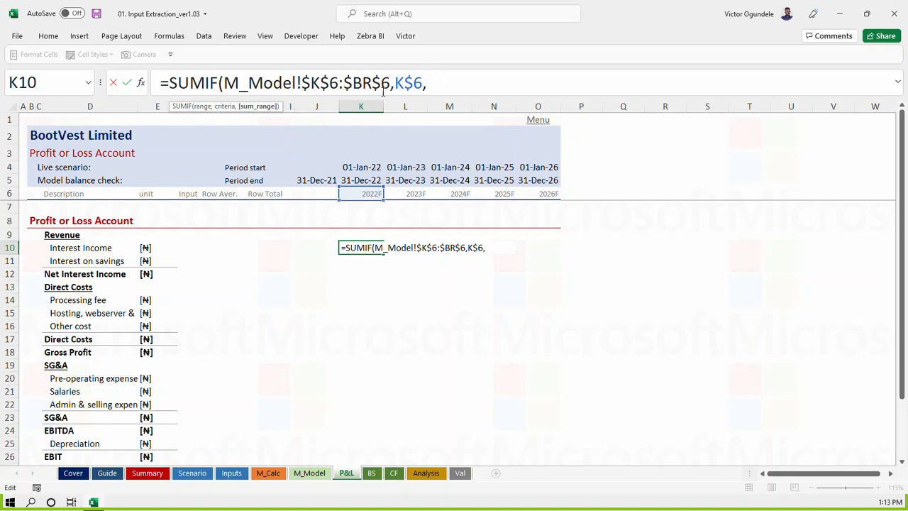
Complete the SUMIF in K10 with the column-locked monthly Interest Income range M_Model!$K13:$BR13 as the sum range
left_click(313, 474)
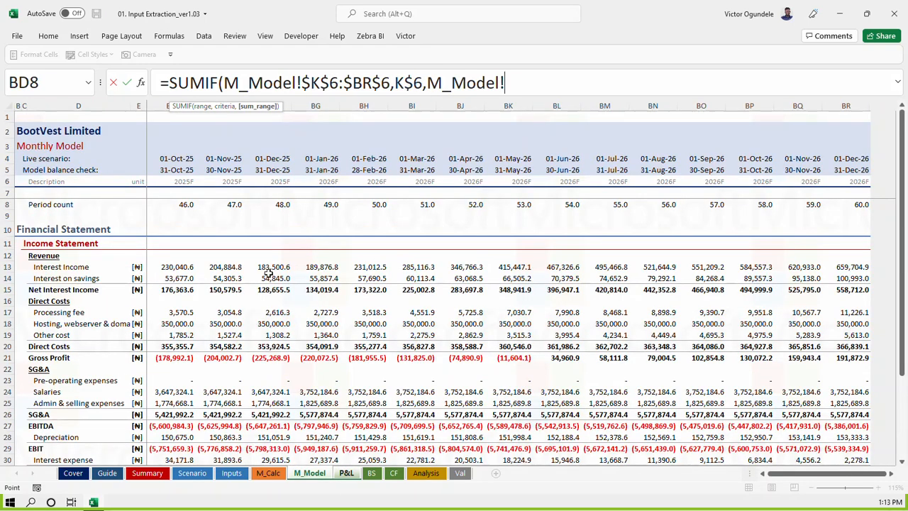
left_click(183, 267)
key("ctrl+Left")
key("Left")
key("Right")
key("Left")
key("Right")
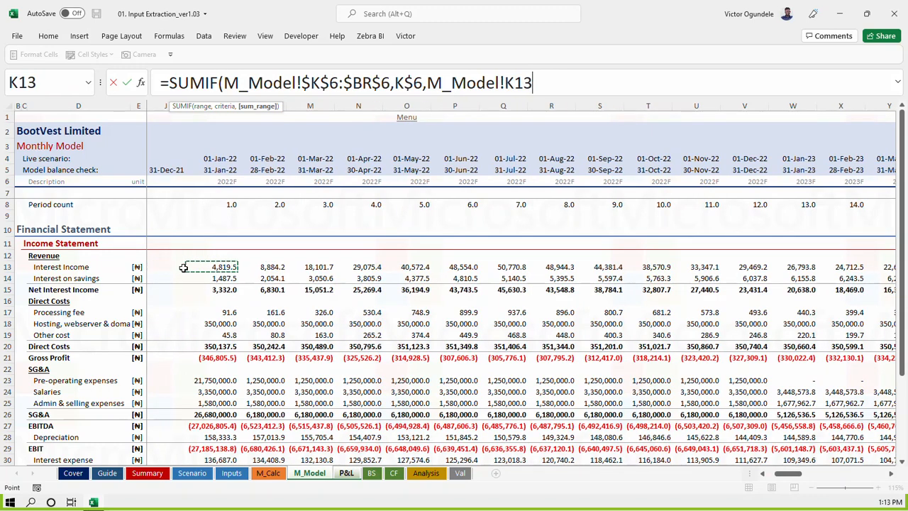
key("ctrl+shift+Right")
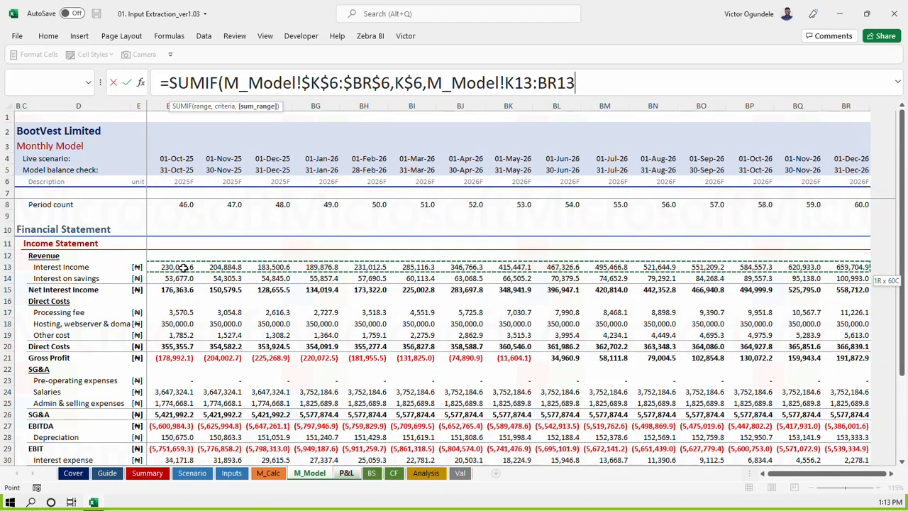
key("F4")
key("F4")
key("F4")
type(")")
key("Return")
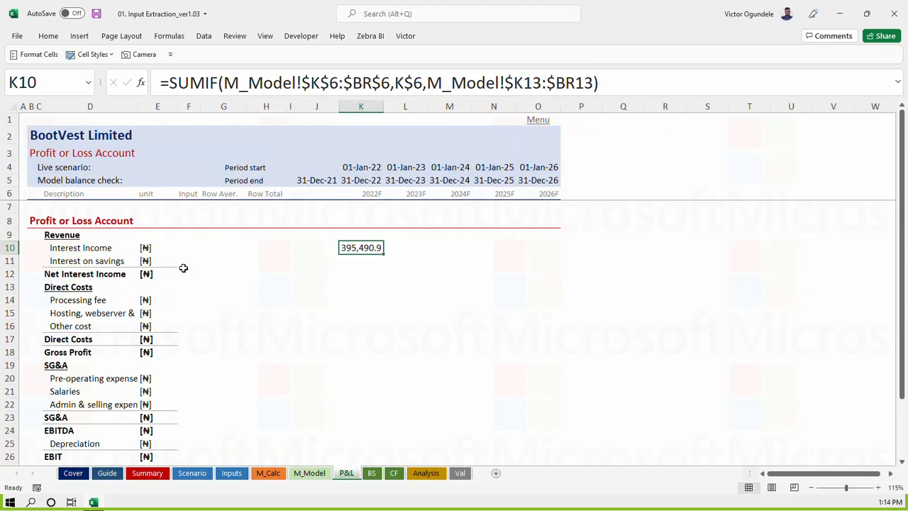
Fill the Interest Income formula right from K10 through O10, save the workbook and autofit the widths of those columns
key("shift+Right")
key("shift+Right")
key("shift+Right")
key("shift+Right")
key("ctrl+r")
key("ctrl+s")
key("alt+h")
key("o")
key("i")
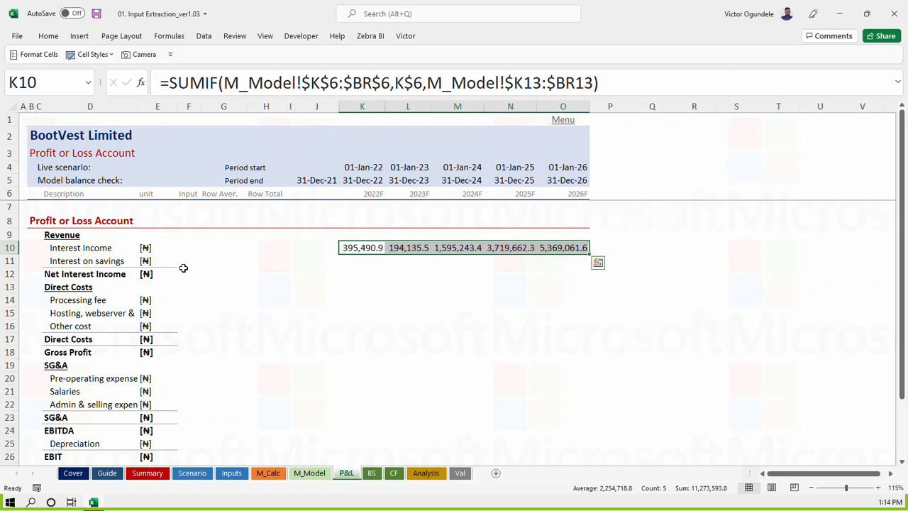
Copy the Interest Income SUMIF from L10 into K11:O11 for the Interest on savings row
left_click(349, 273)
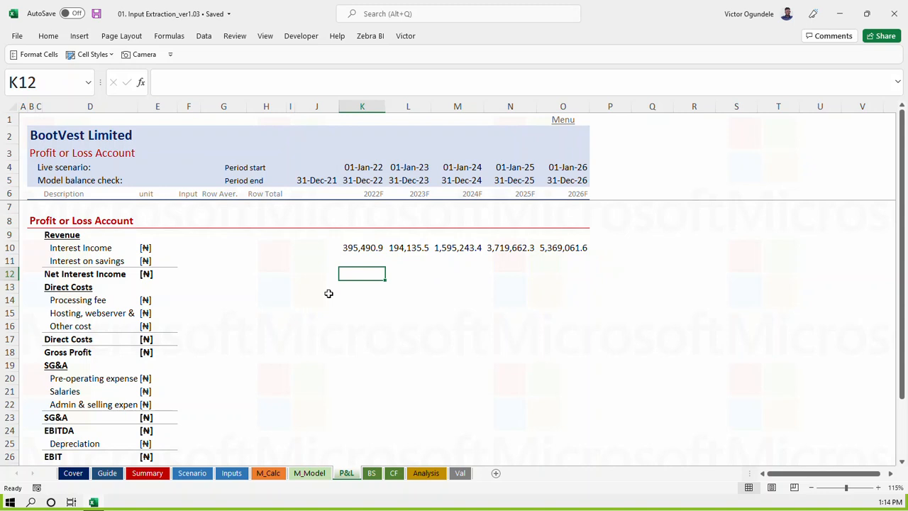
left_click(416, 245)
left_click(405, 263)
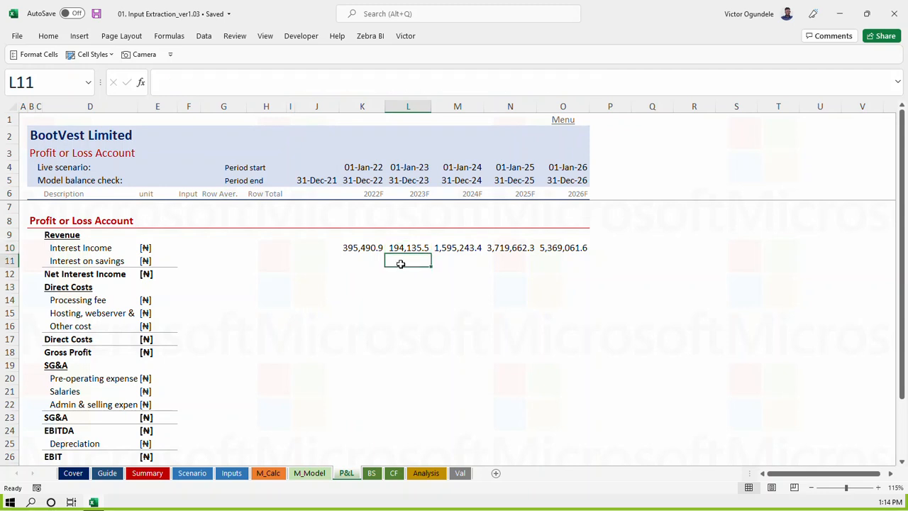
left_click(399, 247)
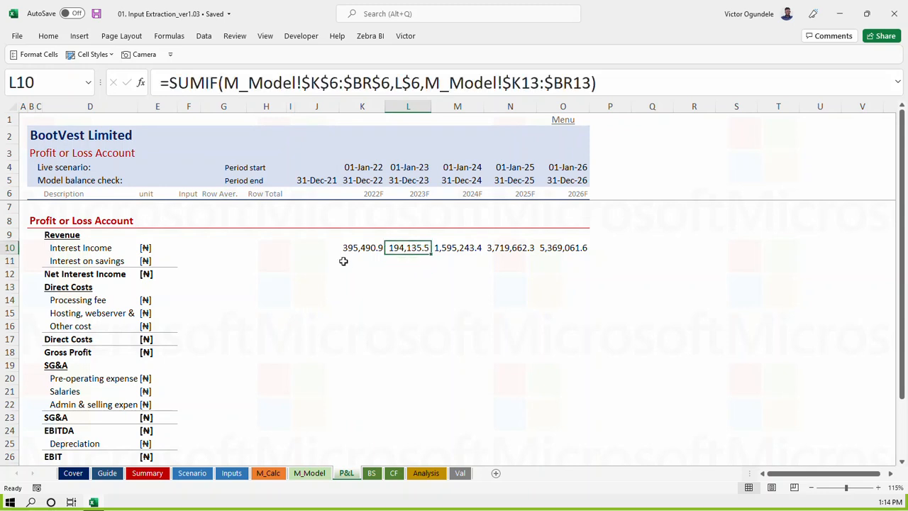
key("ctrl+c")
left_click(344, 261)
key("ctrl+v")
key("Right")
key("ctrl+v")
key("Right")
key("ctrl+v")
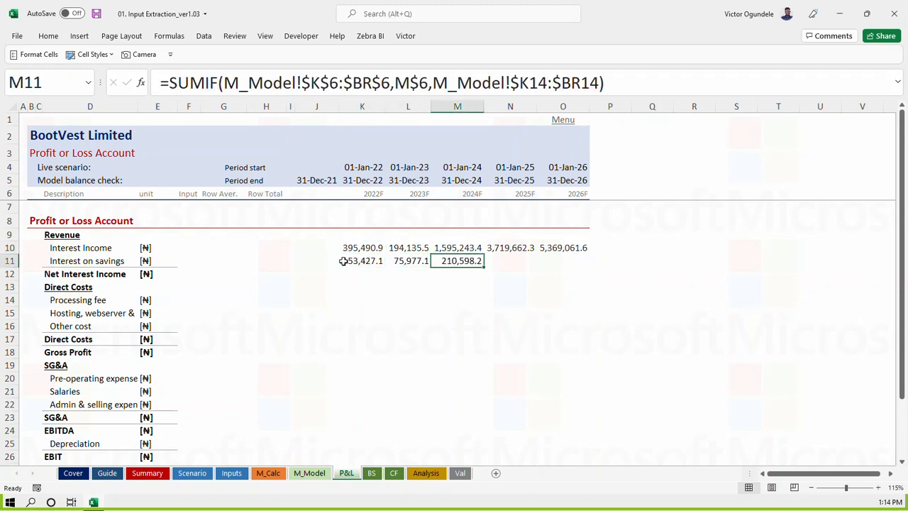
key("Right")
key("ctrl+v")
key("Right")
key("ctrl+v")
key("Left")
key("Left")
key("Left")
key("Left")
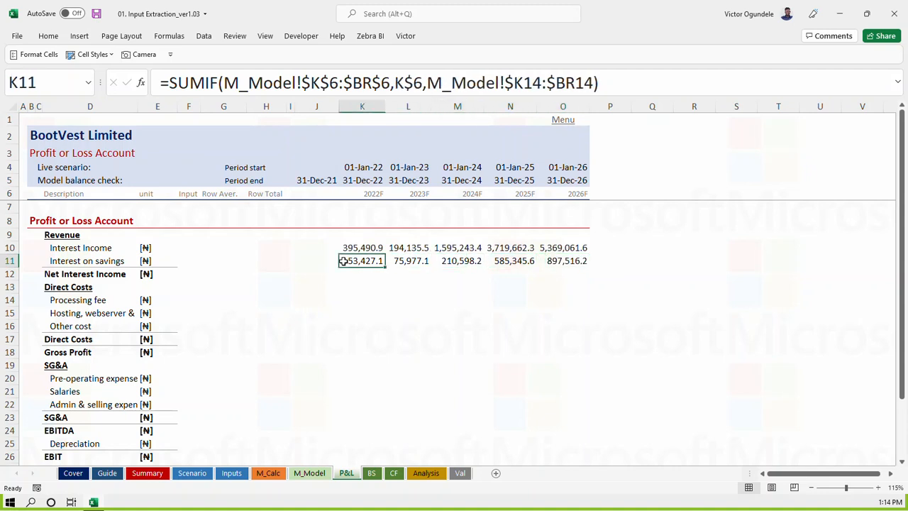
Apply the SubTotal cell style across the Net Interest Income row, row 12, of the P&L sheet
key("Down")
key("Left")
key("Left")
key("Left")
key("Left")
key("Left")
key("Left")
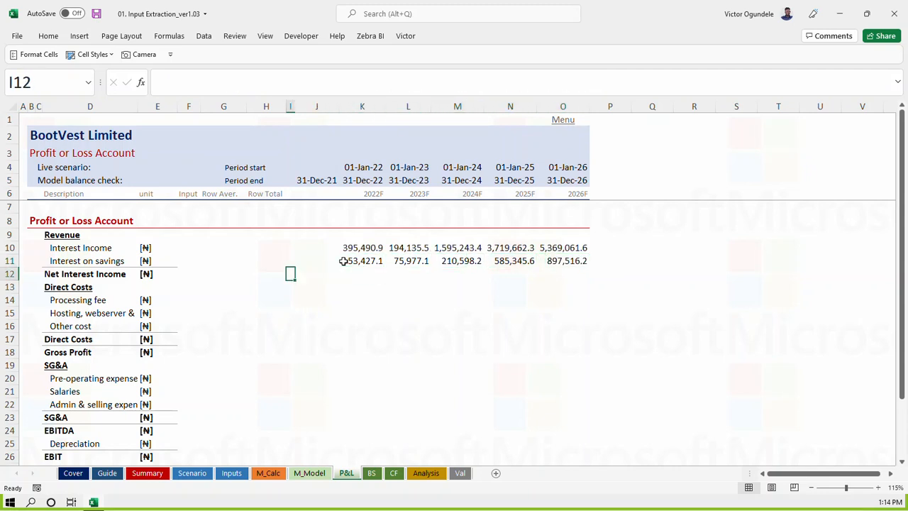
key("shift+Right")
key("shift+Right")
key("shift+Right")
key("shift+Right")
key("shift+Right")
key("shift+Right")
key("alt+4")
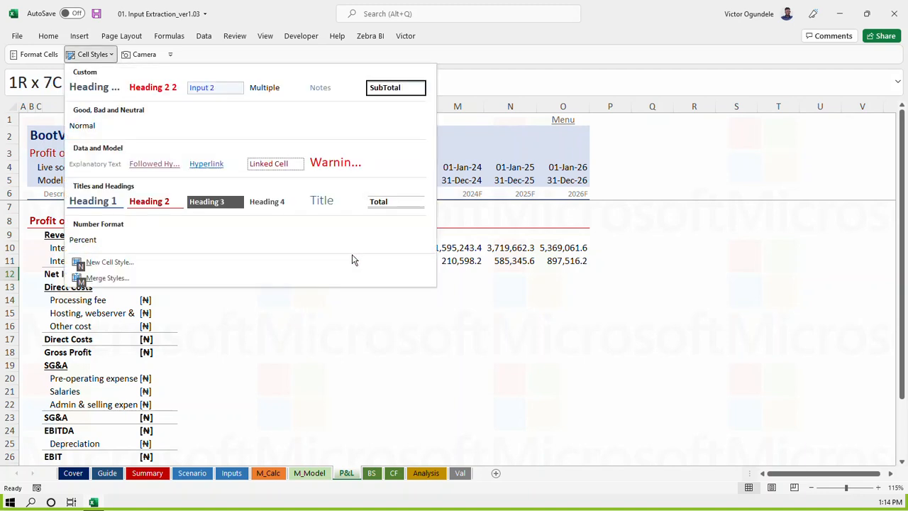
left_click(387, 91)
key("Right")
key("Right")
key("Right")
key("Right")
key("Right")
key("Right")
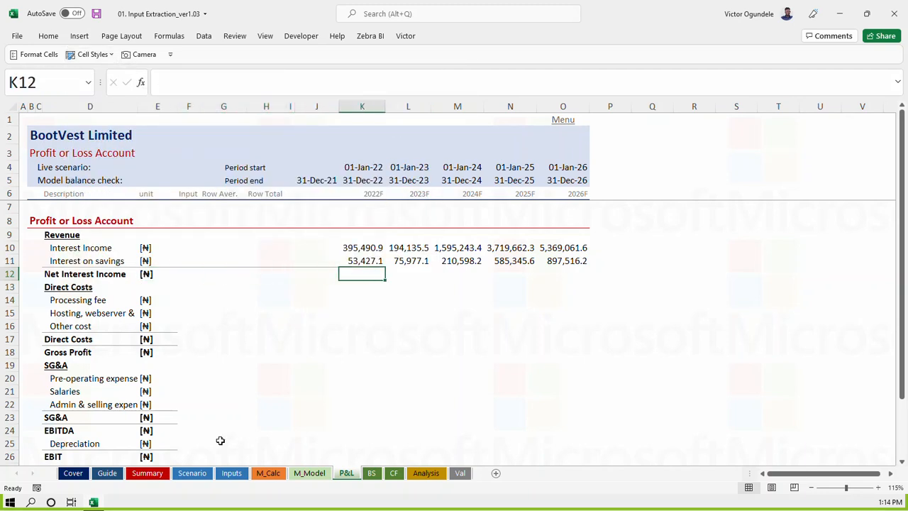
Enter =K10-K11 in K12 for Net Interest Income, fill it right through O12 and save the workbook
type("=")
key("Up")
key("Up")
type("-")
key("Up")
key("Return")
key("shift+Right")
key("shift+Right")
key("shift+Right")
key("shift+Right")
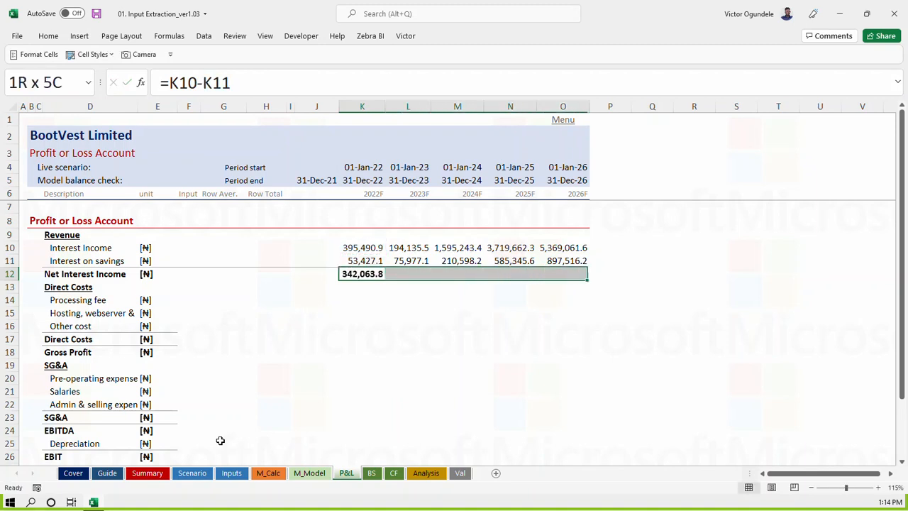
key("ctrl+r")
Review the annual Interest on savings formula in K11 of P&L and the monthly Net Interest Income row 15 in M_Model
key("Down")
key("Down")
key("Down")
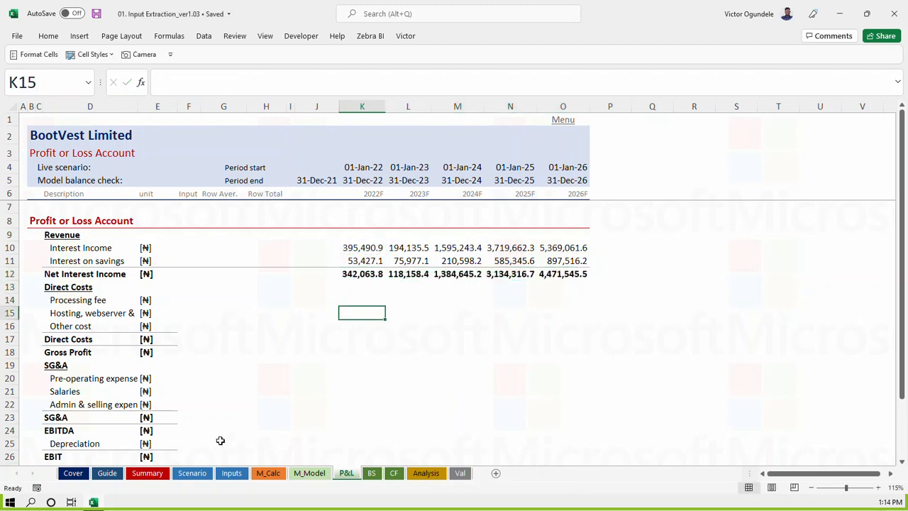
key("Up")
key("Up")
key("Up")
key("Up")
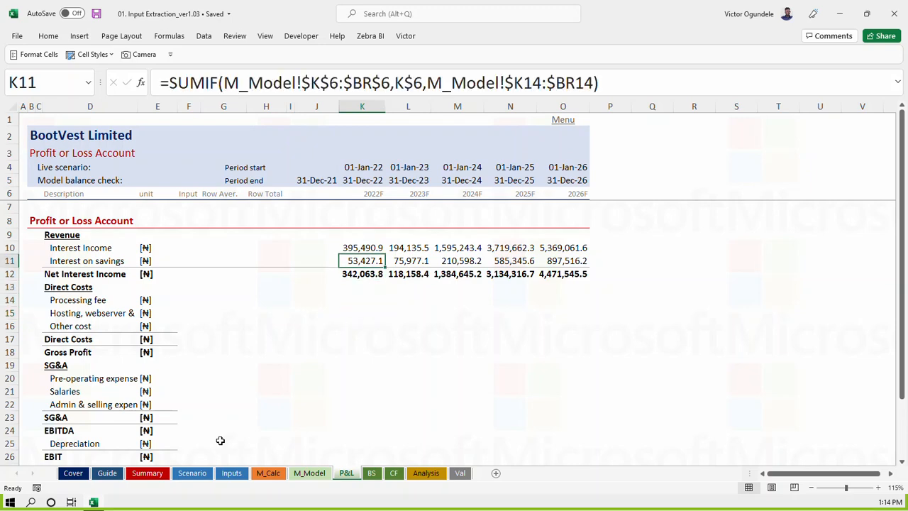
key("ctrl+Page_Up")
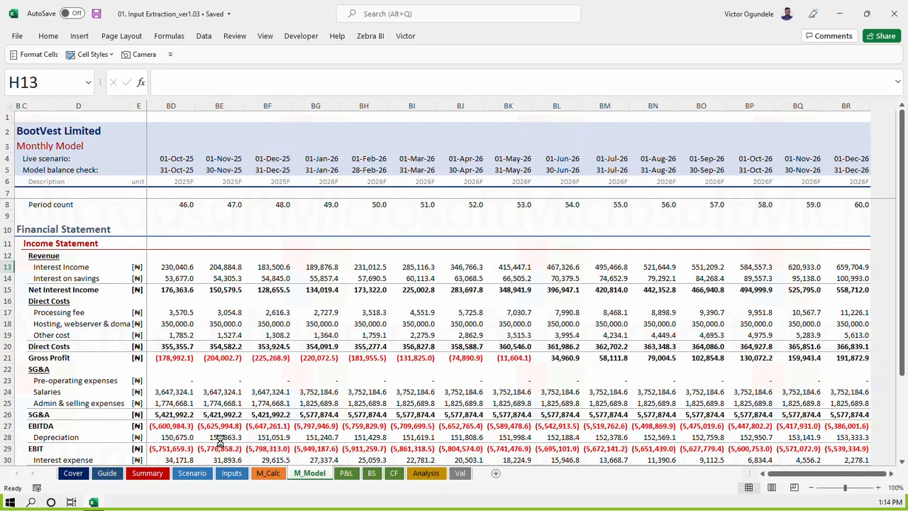
key("Down")
key("Right")
key("Right")
key("Down")
key("Right")
key("Right")
key("Right")
key("Right")
key("Right")
key("Right")
key("Right")
key("Right")
key("Right")
key("Right")
key("Right")
key("Right")
key("Left")
key("Left")
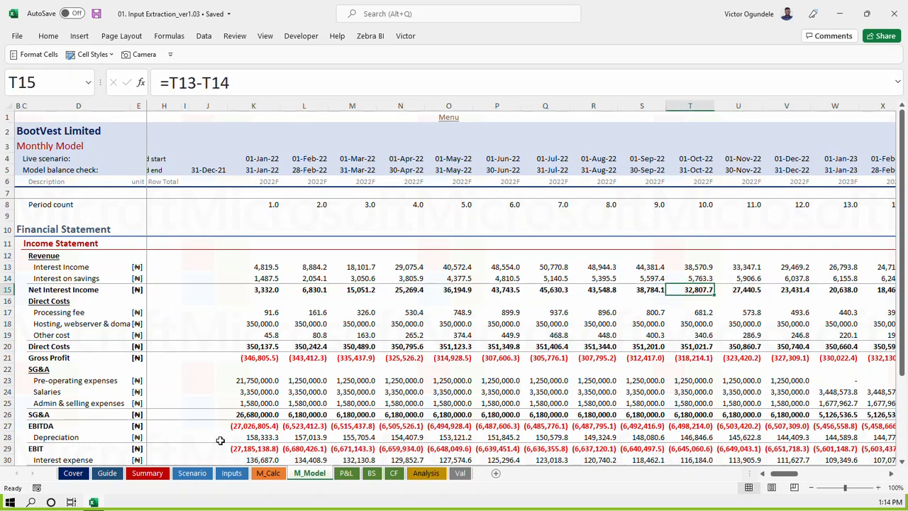
Examine the monthly Net Interest Income in row 15 and Interest Income in row 13 of M_Model from 2022 into 2023
key("Right")
key("Right")
key("Right")
key("Right")
key("Right")
key("Right")
key("Right")
key("Right")
key("Right")
key("Left")
key("Left")
key("ctrl+Left")
key("ctrl+Left")
key("Home")
key("Right")
key("Right")
key("Right")
key("Right")
key("Right")
key("Right")
key("Right")
key("Right")
key("Right")
key("Up")
key("Up")
key("Right")
key("Right")
key("Right")
key("Right")
key("Right")
key("Right")
key("Right")
key("Right")
key("Right")
key("Right")
key("Right")
key("Right")
key("Right")
key("Right")
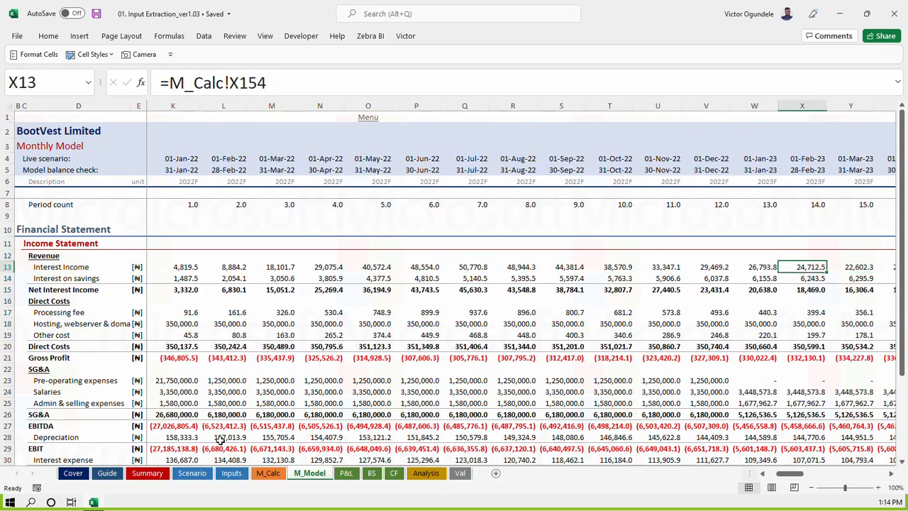
Trace M_Model X13 into M_Calc and inspect the Interest Income, Provision for NPL, Repayment and Total Loans formulas
key("ctrl+bracketleft")
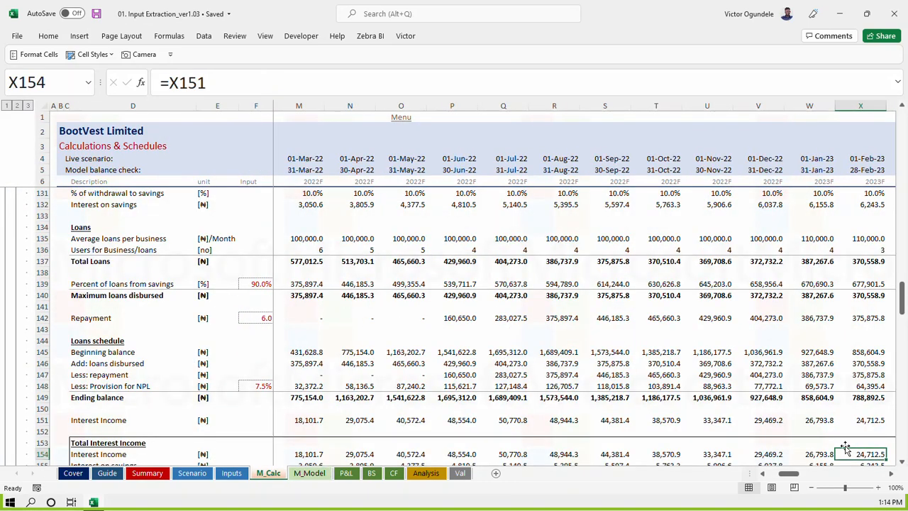
left_click(866, 420)
scroll(865, 420, "down", 1)
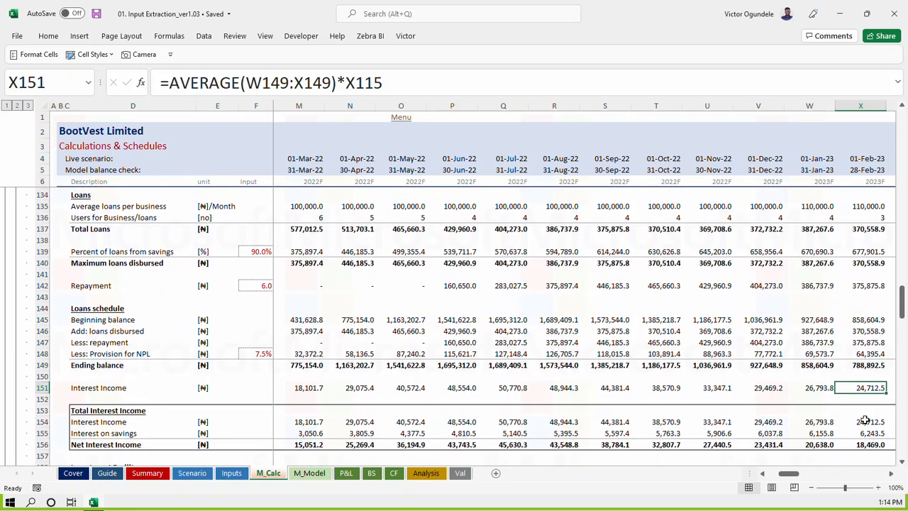
left_click(870, 352)
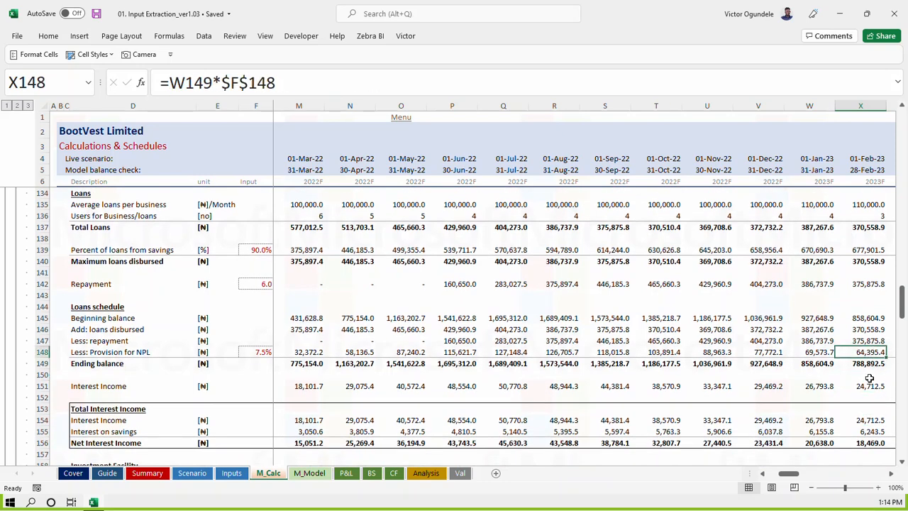
left_click(866, 374)
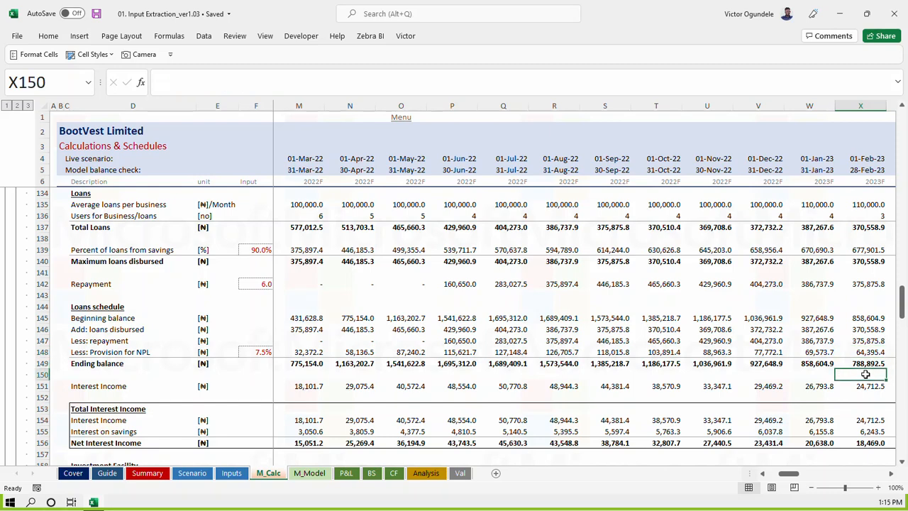
left_click(824, 283)
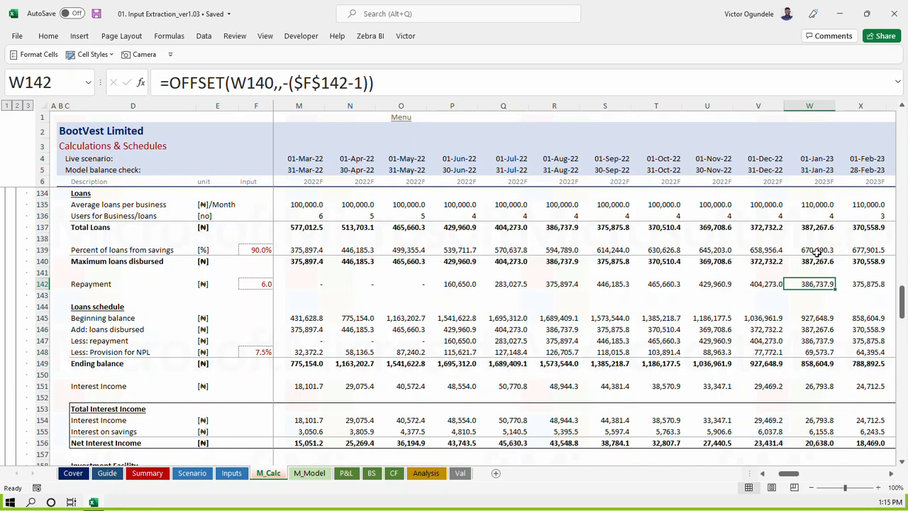
left_click(811, 227)
scroll(809, 227, "up", 2)
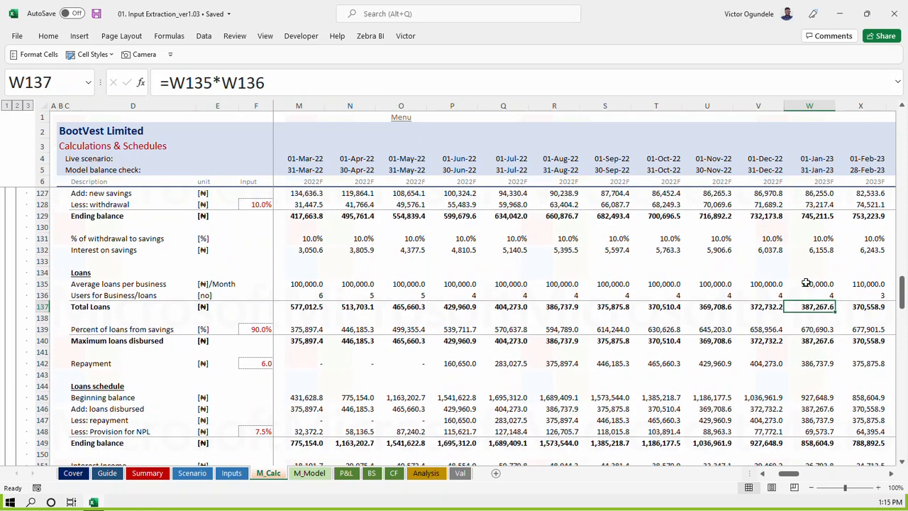
Trace the Users for Business/loans formula in row 136 of M_Calc back to row 109, then return to the P&L sheet
left_click(808, 296)
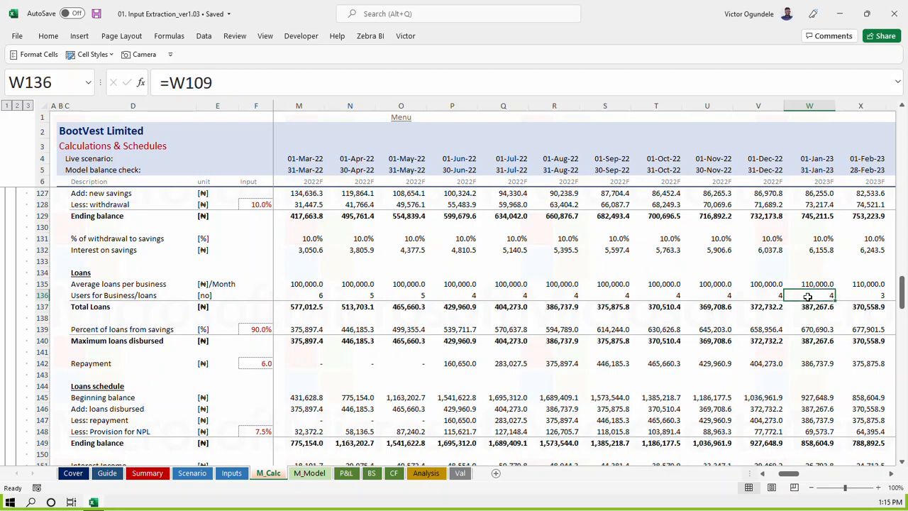
left_click(767, 297)
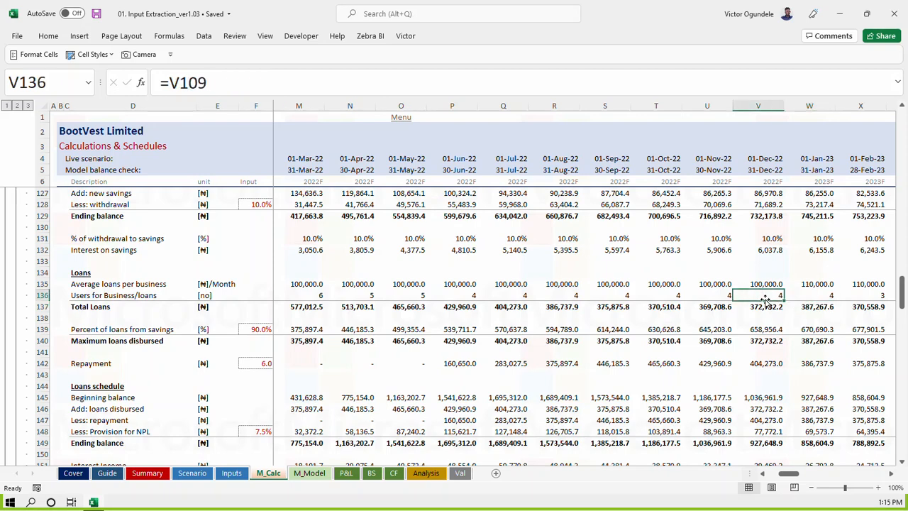
key("ctrl+bracketleft")
scroll(780, 262, "up", 3)
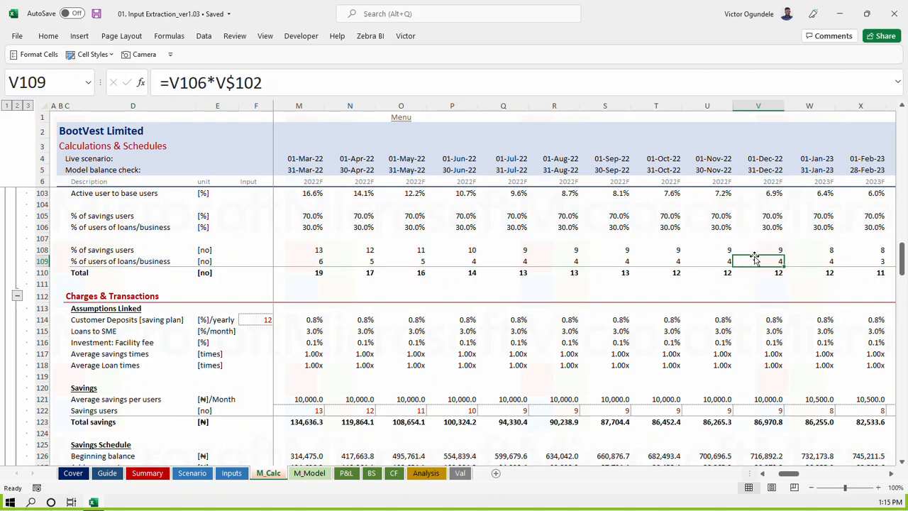
scroll(759, 258, "down", 2)
scroll(767, 257, "up", 3)
scroll(768, 257, "up", 6)
key("ctrl+Home")
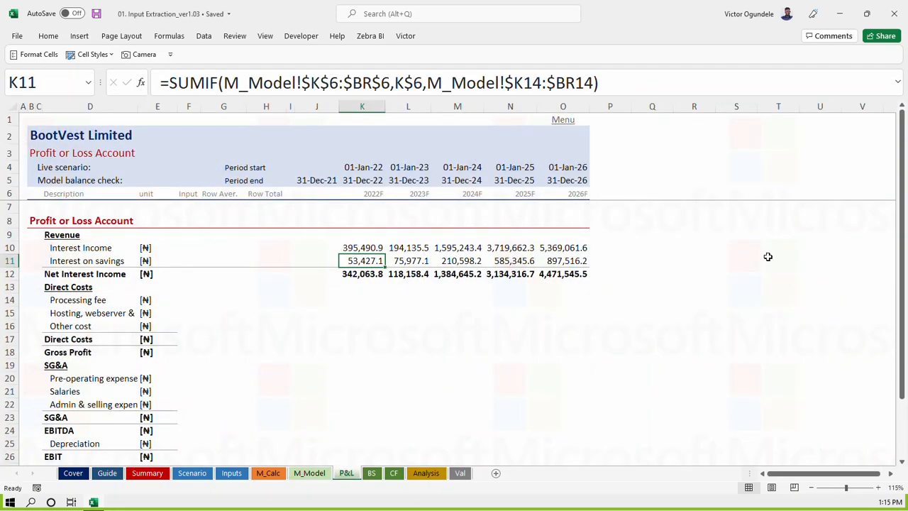
key("ctrl+shift+Right")
key("ctrl+q")
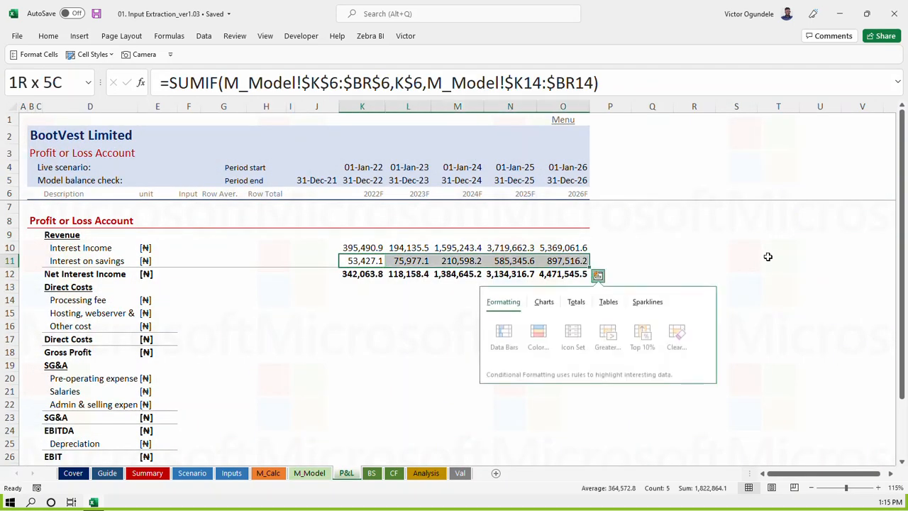
key("Escape")
Copy the Interest Income SUMIF formulas from K10:O10 into the Processing fee, Hosting and Other cost rows, 14 to 16
key("Up")
key("ctrl+shift+Right")
key("ctrl+c")
key("Down")
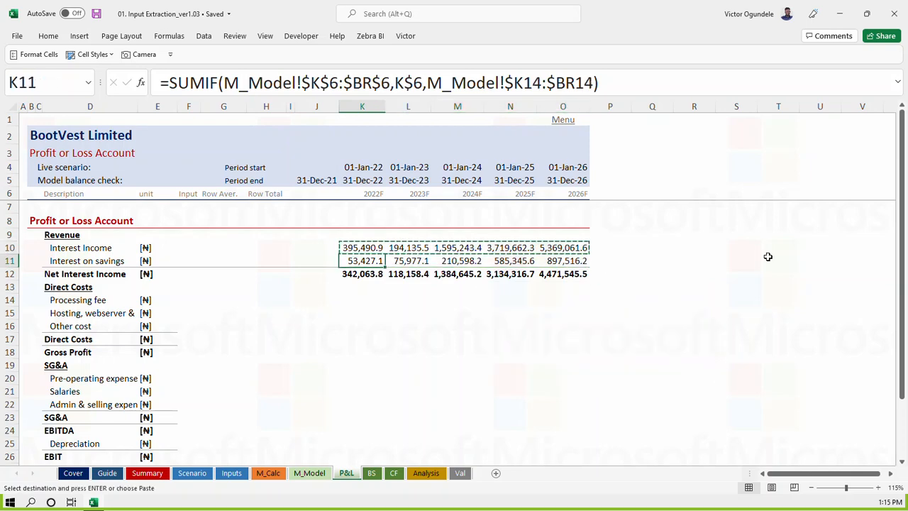
key("Down")
key("Down")
key("Down")
key("ctrl+v")
key("Down")
key("ctrl+v")
key("Down")
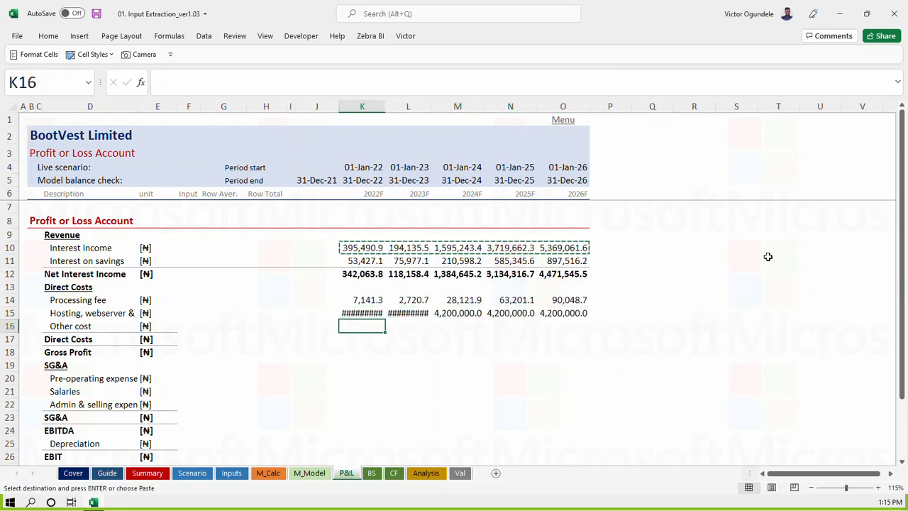
key("ctrl+v")
Apply the SubTotal cell style across E17:O17 of the Direct Costs row
key("Down")
key("ctrl+Left")
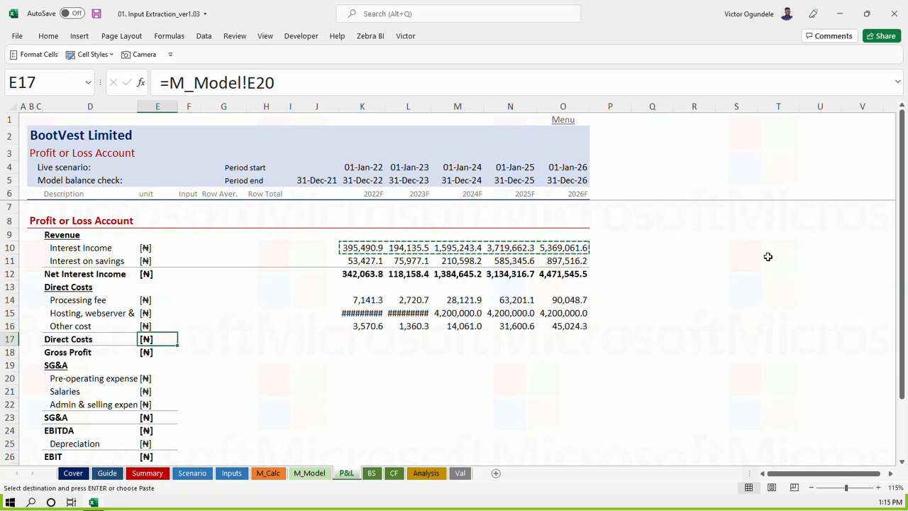
key("shift+Right")
key("shift+Right")
key("shift+Right")
key("shift+Right")
key("shift+Right")
key("shift+Right")
key("shift+Right")
key("shift+Right")
key("shift+Right")
key("shift+Right")
key("shift+Right")
key("shift+Left")
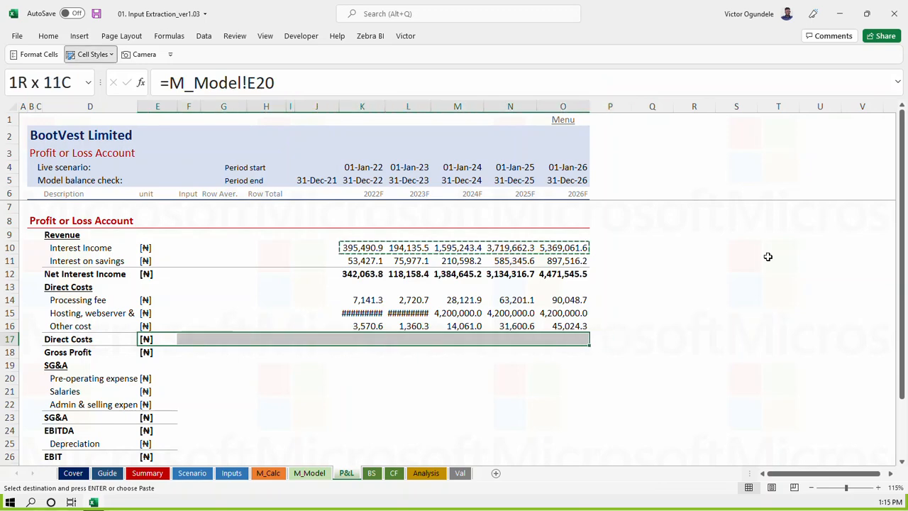
left_click(408, 85)
Autofit the widths of columns K and L to the Hosting values in row 15
key("Right")
key("Right")
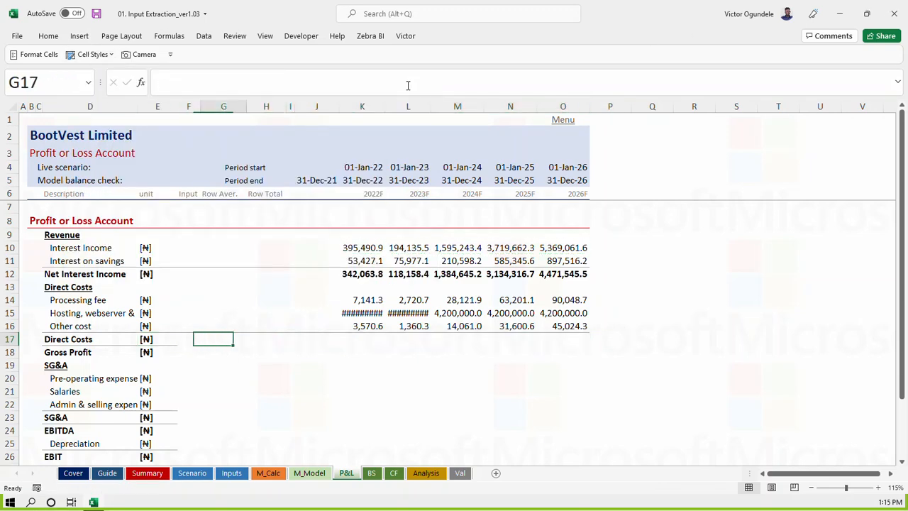
key("Right")
key("Right")
key("Right")
key("Right")
key("Up")
key("Up")
key("shift+Right")
key("alt+h")
key("o")
key("i")
Enter =SUM(K14:K16) in K17 for total Direct Costs and fill it right through O17
key("Down")
key("Down")
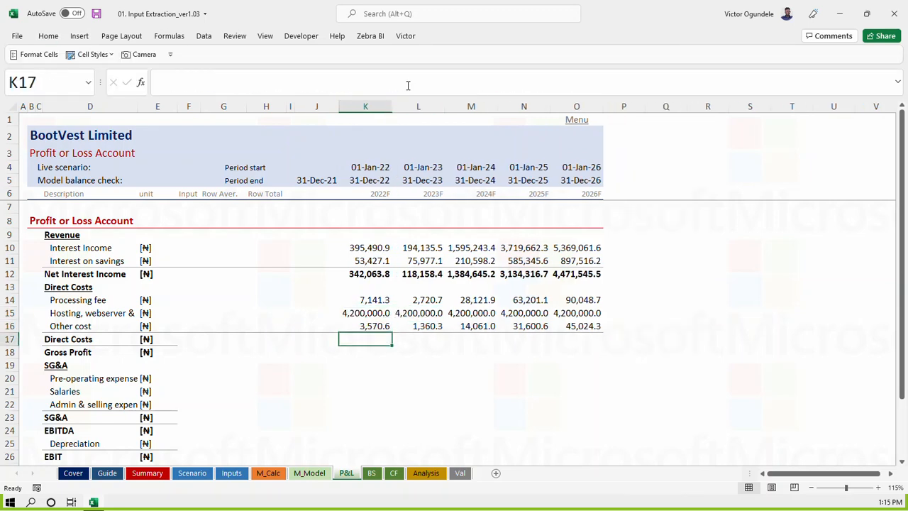
type("=")
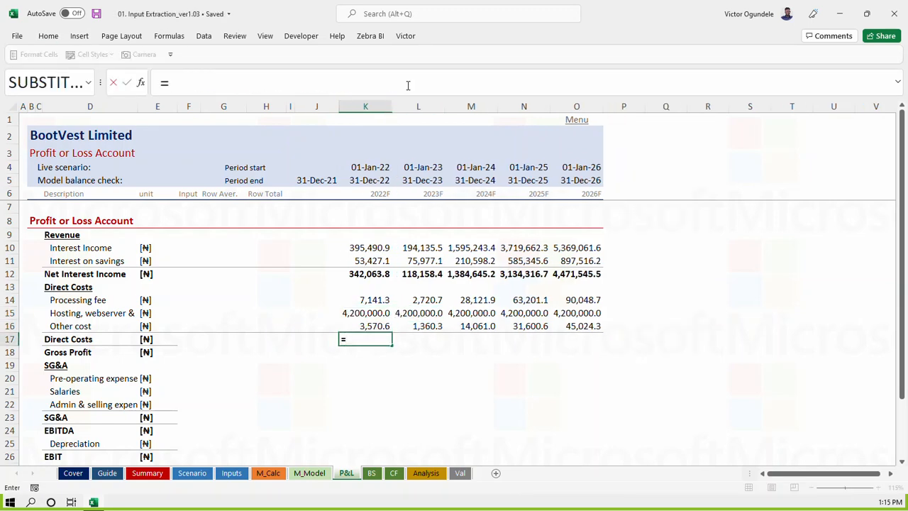
key("Escape")
key("alt+equal")
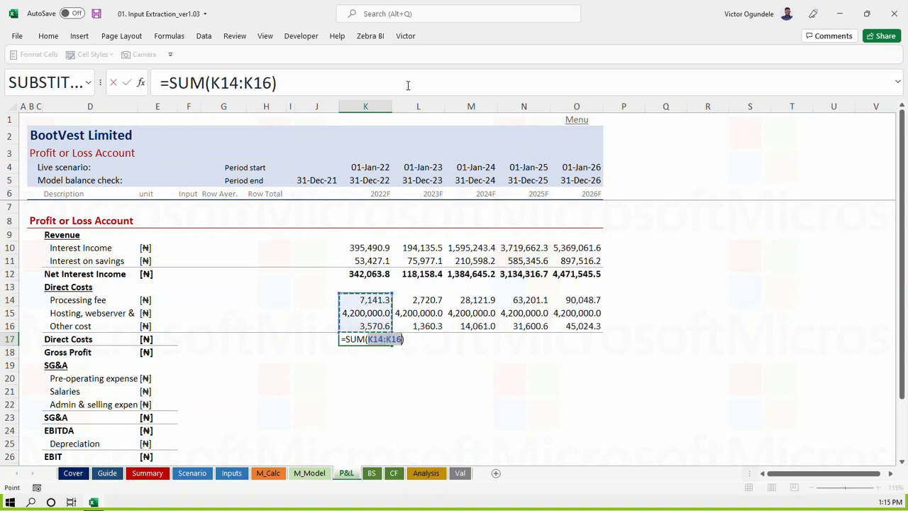
key("ctrl+Return")
key("shift+Right")
key("shift+Right")
key("shift+Right")
key("shift+Right")
key("ctrl+r")
Apply the SubTotal cell style across E18:O18 of the Gross Profit row
key("Down")
key("Left")
key("Left")
key("Left")
key("Left")
key("Left")
key("Left")
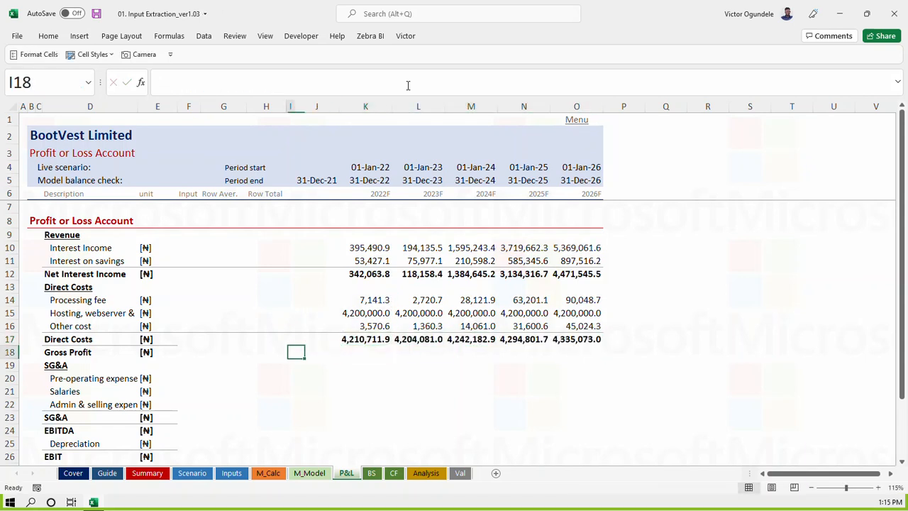
key("shift+Right")
key("shift+Right")
key("shift+Right")
key("shift+Right")
key("shift+Right")
key("shift+Right")
key("shift+Right")
key("shift+Right")
key("shift+Right")
key("shift+Right")
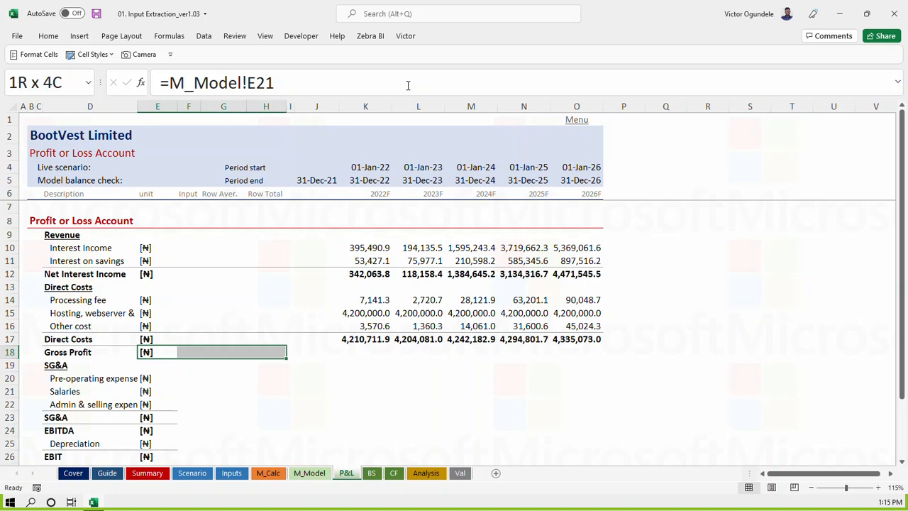
key("alt+2")
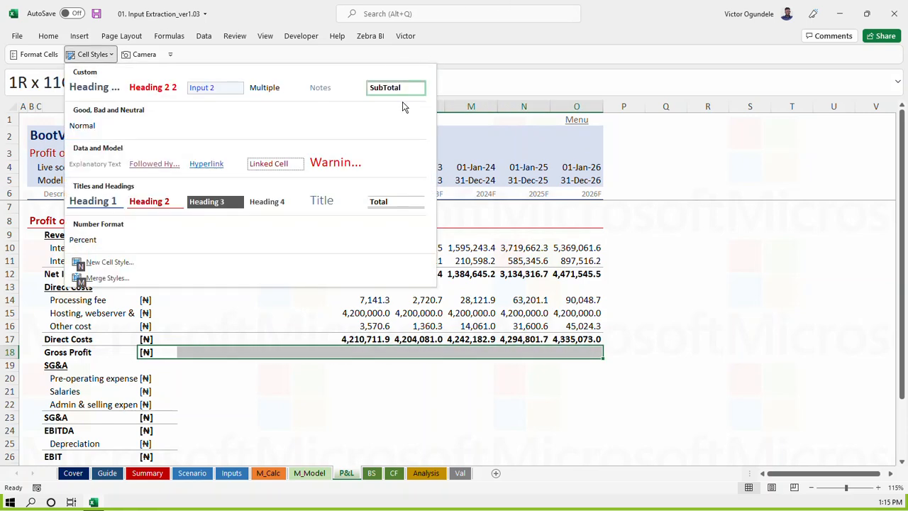
left_click(401, 89)
Enter =K12-K17 in K18 for Gross Profit, fill it right through O18 and save the workbook
key("Right")
key("Right")
key("Right")
key("Right")
key("Right")
key("Right")
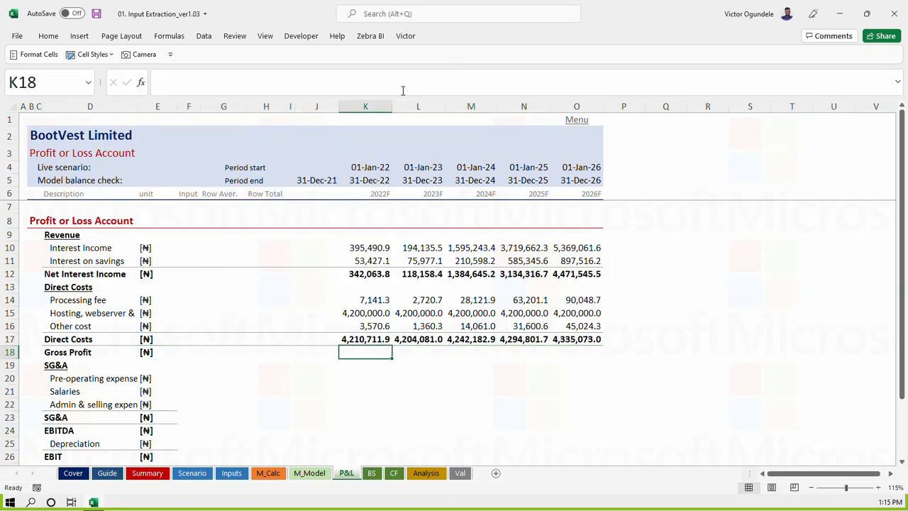
type("=")
key("Up")
key("Up")
key("Up")
key("Up")
key("Up")
key("Up")
type("-")
key("Up")
key("ctrl+Return")
key("shift+Right")
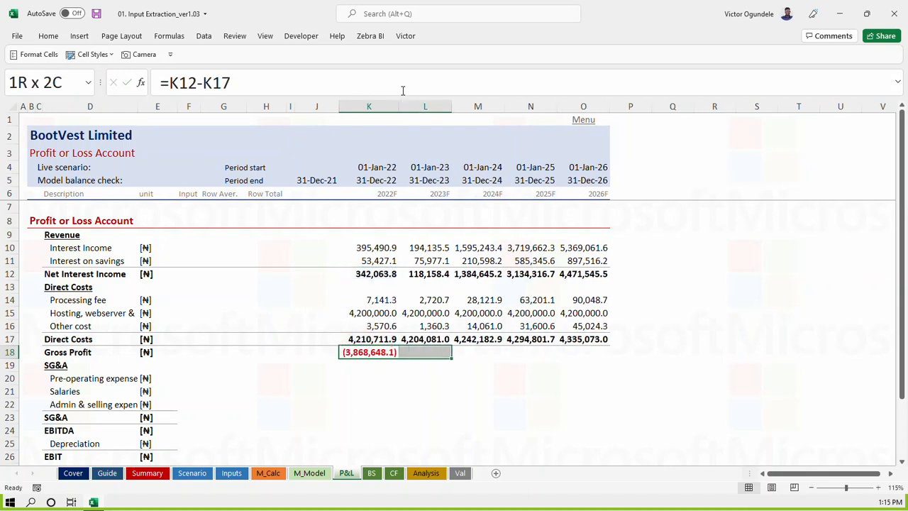
key("shift+Right")
key("shift+Right")
key("shift+Right")
key("ctrl+r")
key("ctrl+s")
Autofit the widths of columns L to N to the Gross Profit values in row 18
key("Down")
key("Down")
key("Up")
key("Up")
key("Up")
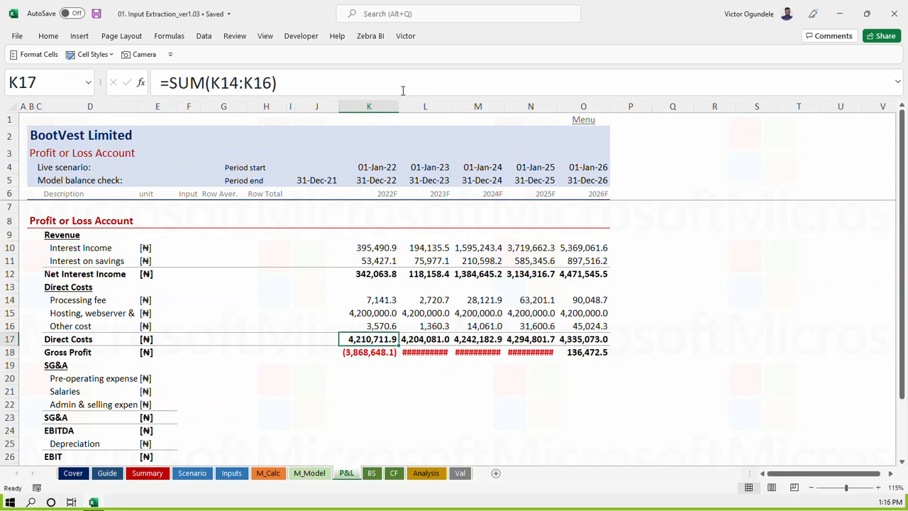
key("Down")
key("Right")
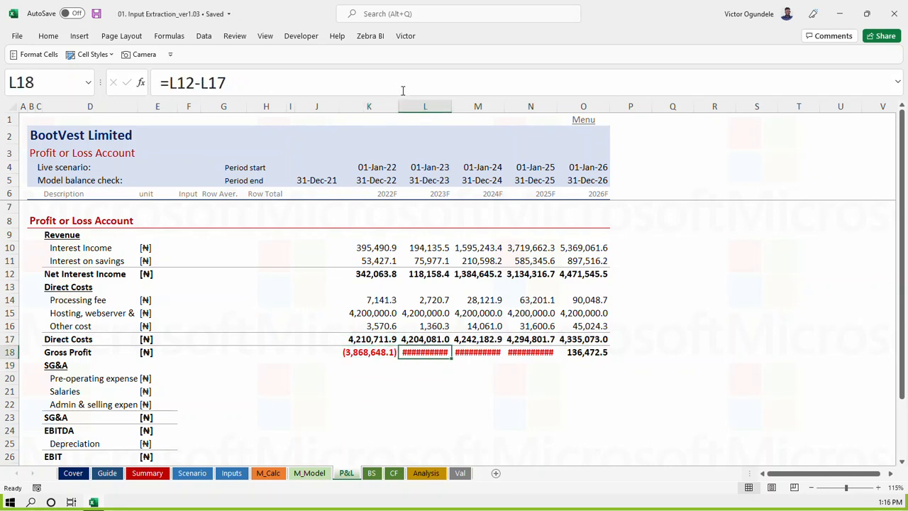
key("shift+Right")
key("shift+Right")
key("alt+h")
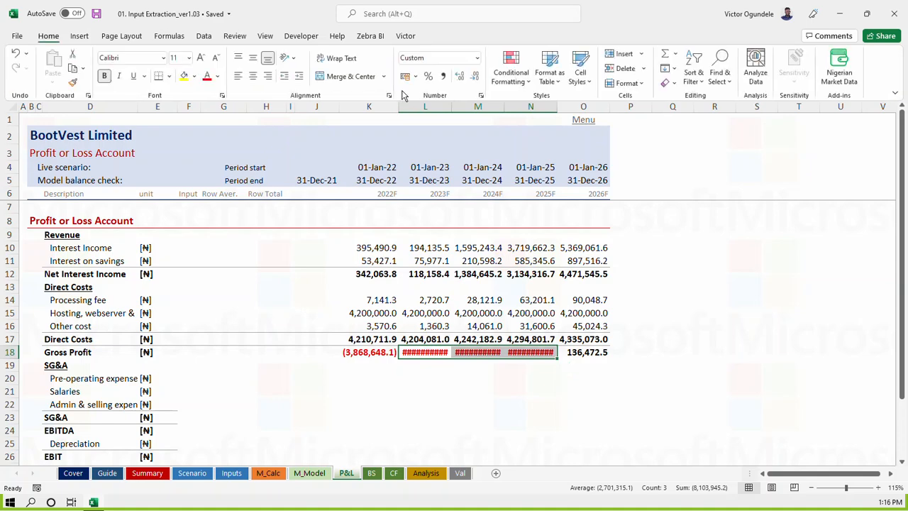
key("o")
key("i")
Widen column O slightly to match the neighbouring year columns and save the workbook
key("Left")
key("Left")
key("Right")
key("Right")
key("Right")
key("Right")
key("Right")
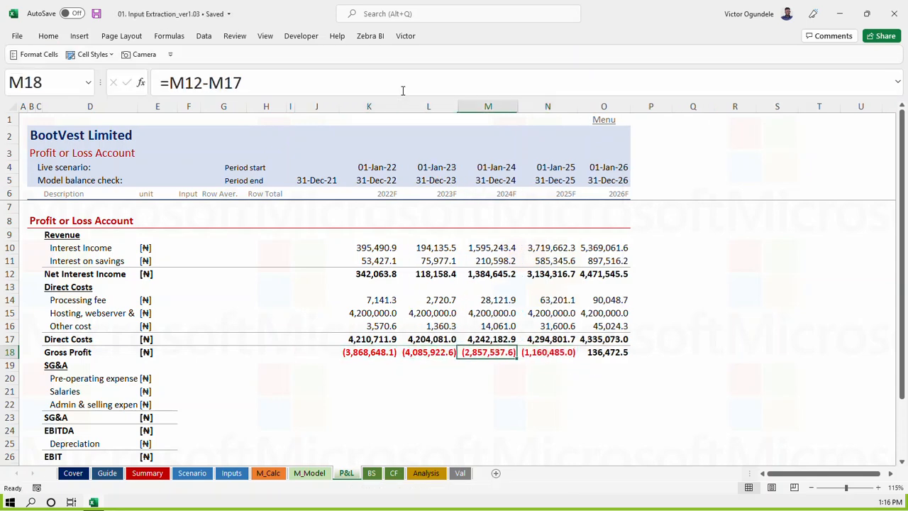
left_click_drag(629, 106, 634, 106)
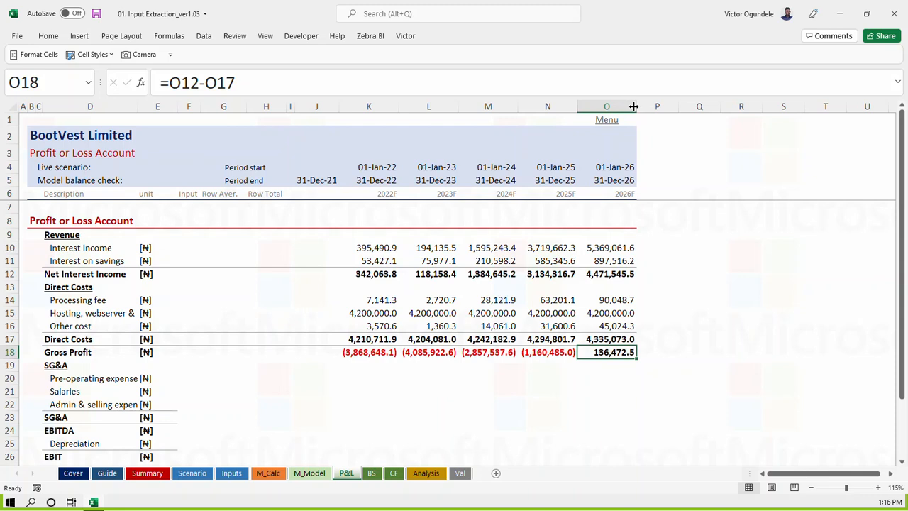
left_click(291, 382)
key("ctrl+s")
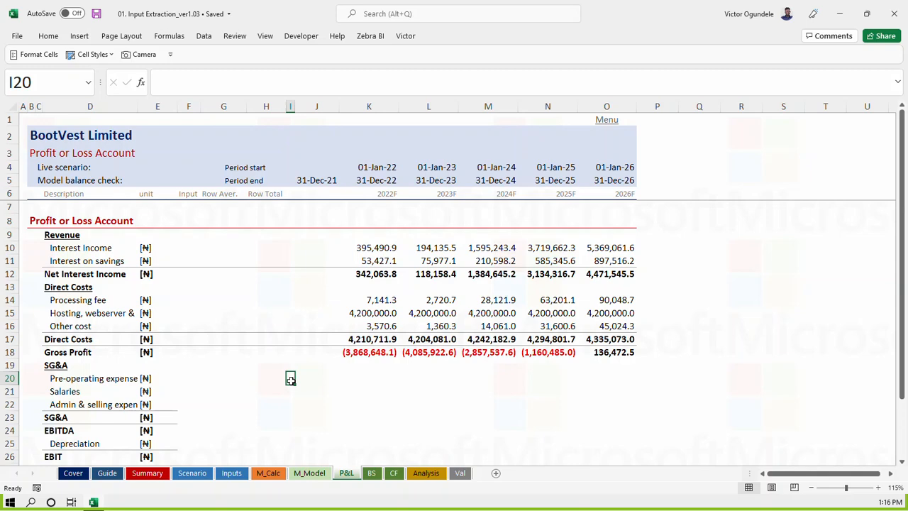
Examine the M_Calc schedules down to the Income from investment facility row and return to M_Model
left_click(312, 473)
left_click(269, 473)
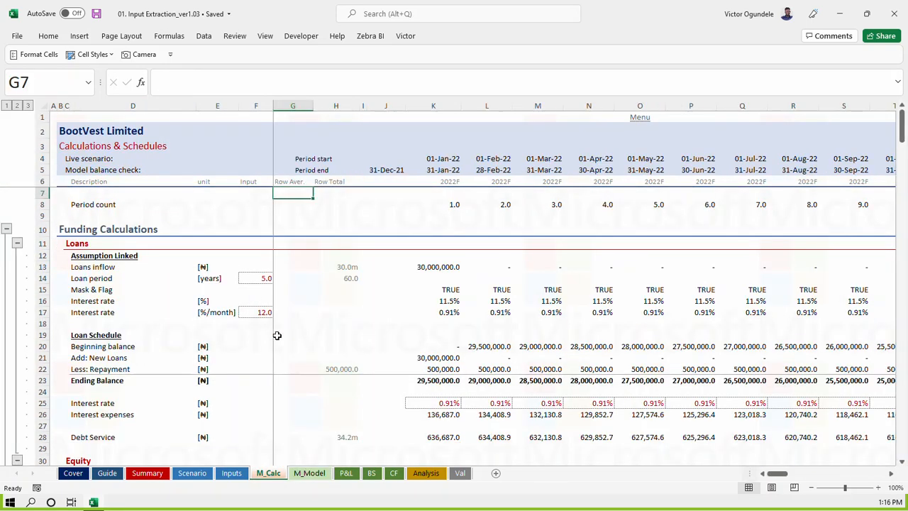
scroll(416, 354, "down", 19)
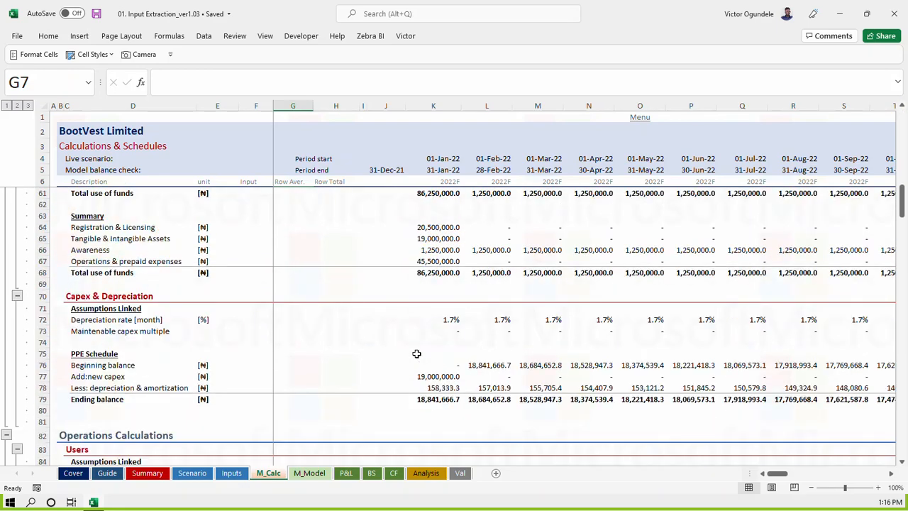
scroll(416, 354, "down", 8)
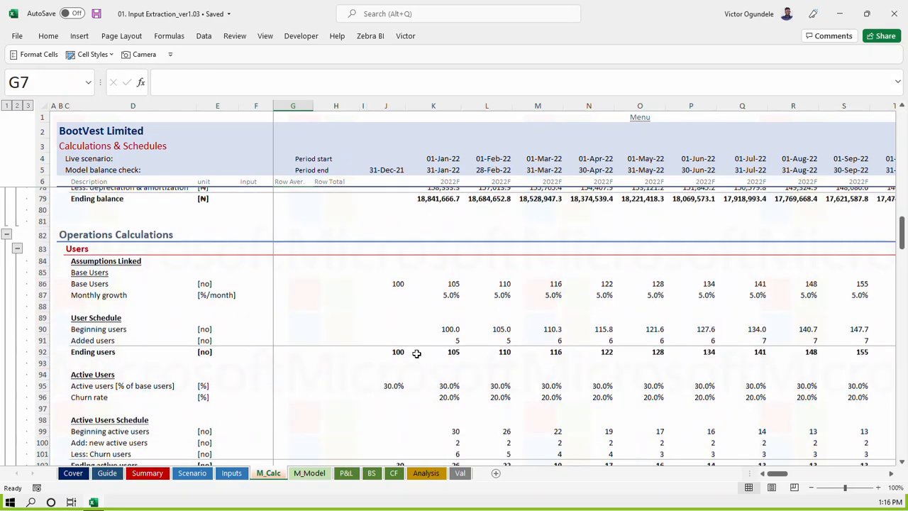
scroll(416, 354, "down", 7)
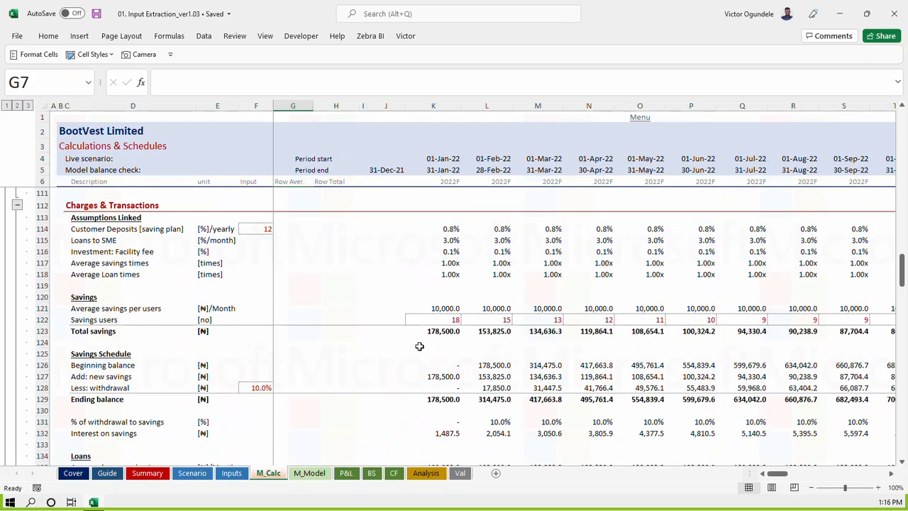
scroll(420, 346, "down", 8)
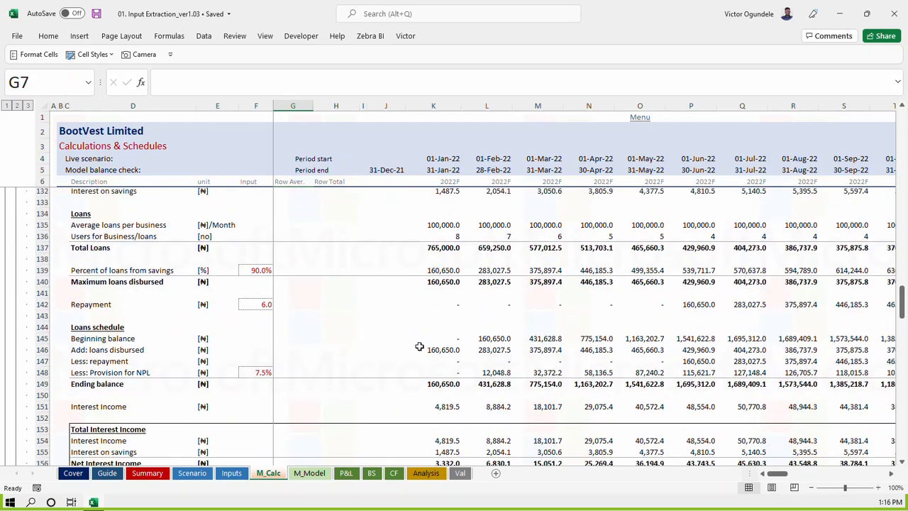
scroll(419, 346, "down", 4)
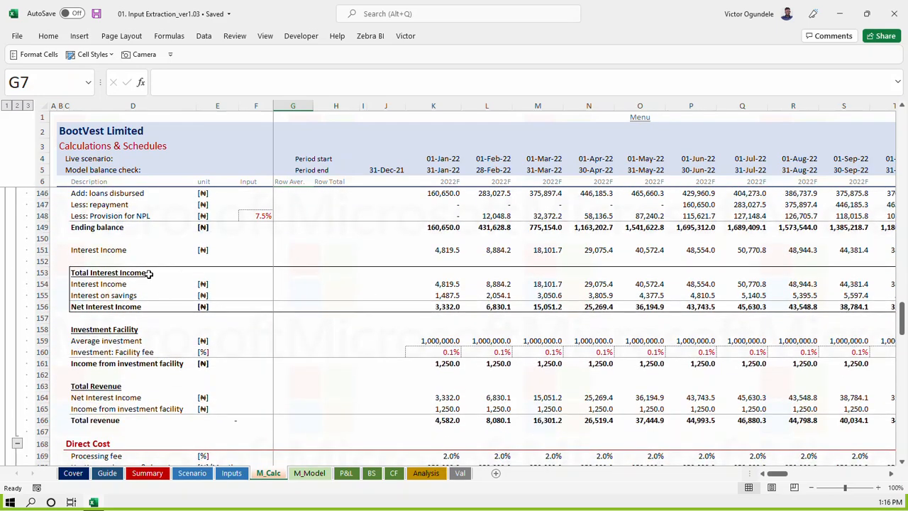
left_click(130, 364)
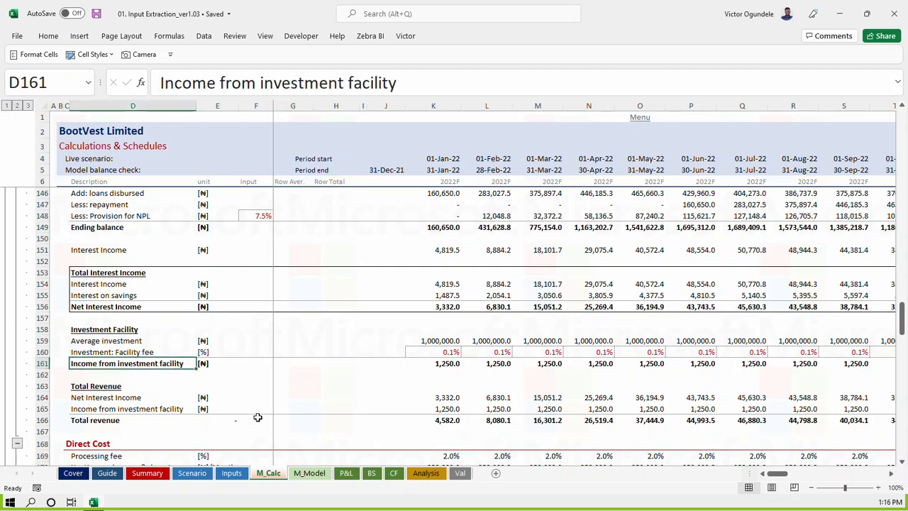
left_click(313, 473)
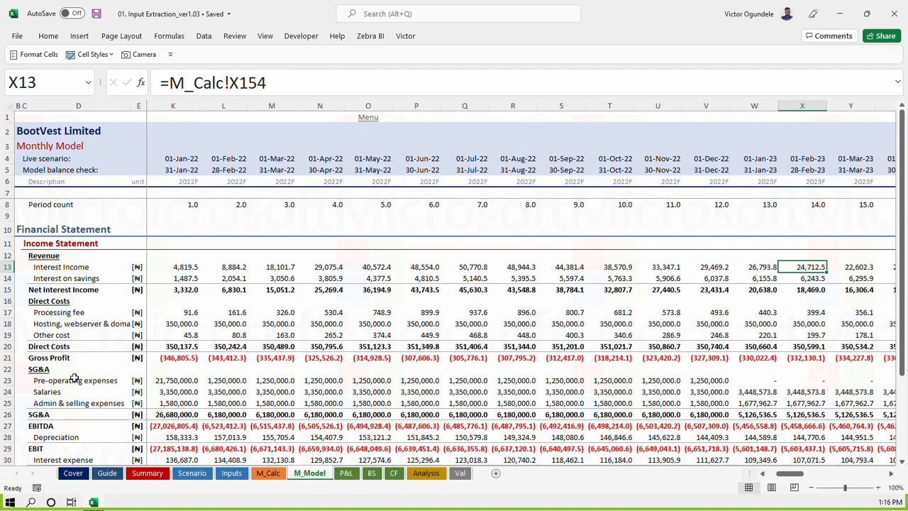
Try inserting a blank row above Interest expense in the M_Model income statement
scroll(74, 379, "down", 4)
scroll(78, 327, "up", 1)
left_click(39, 339)
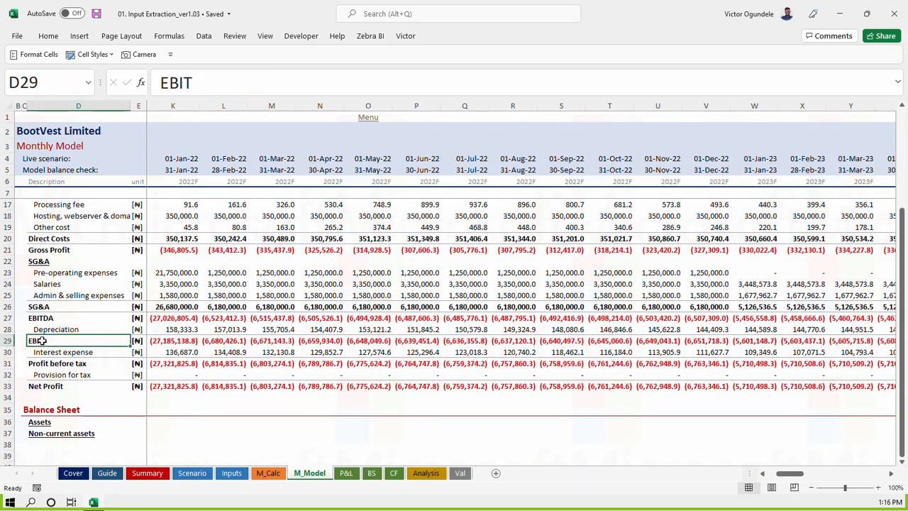
left_click(41, 349)
key("shift+space")
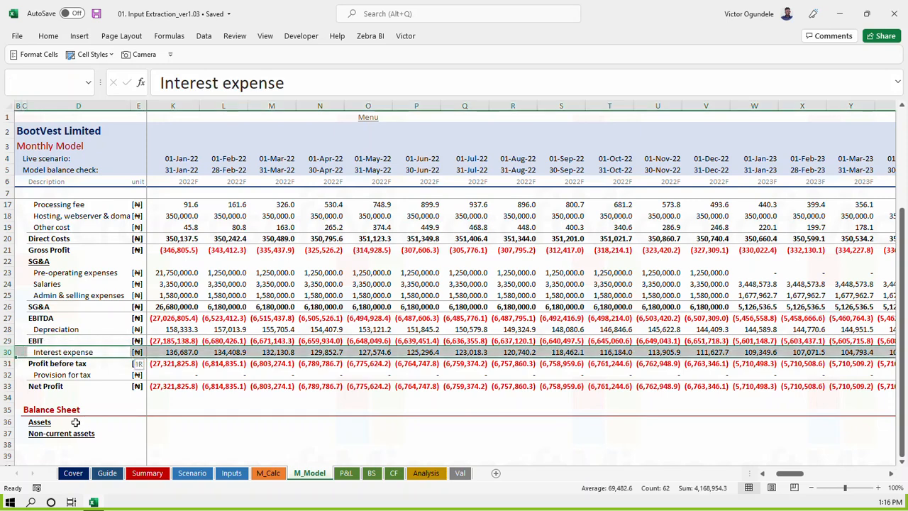
key("ctrl+shift+equal")
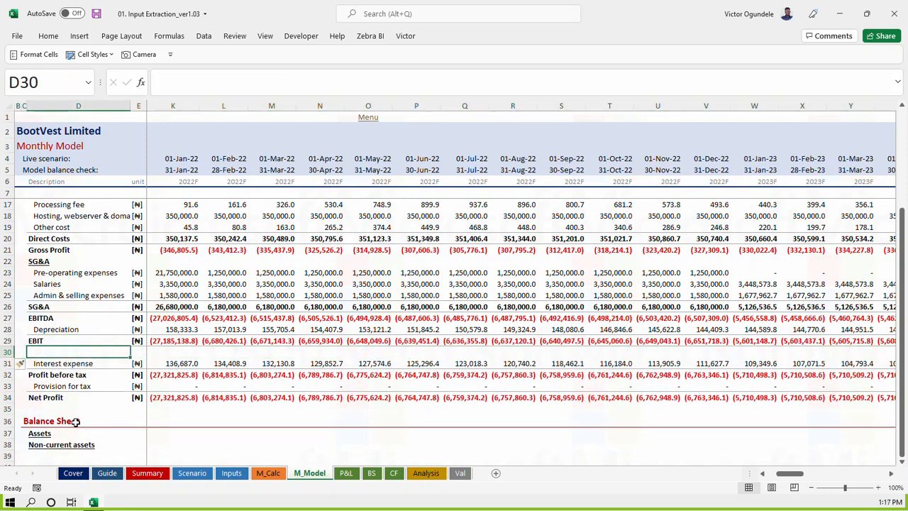
key("ctrl+z")
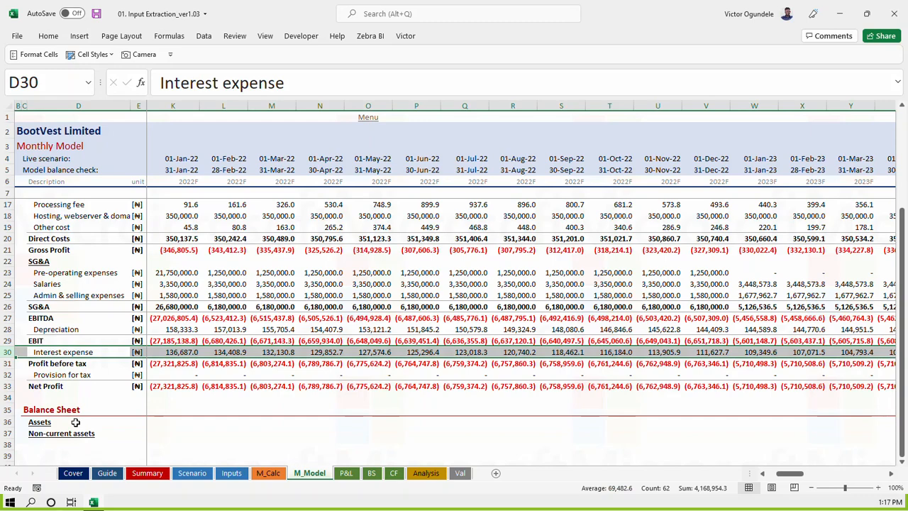
Save the workbook and insert a blank row above the Direct Costs heading in the M_Model income statement
left_click(172, 273)
scroll(174, 269, "up", 3)
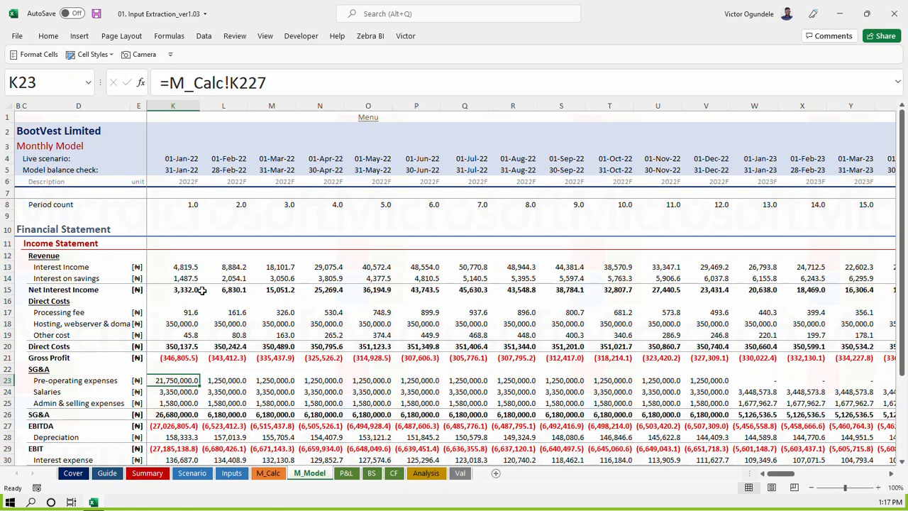
scroll(192, 292, "left", 2)
left_click(192, 292)
key("Left")
key("Right")
key("Left")
key("Left")
key("Left")
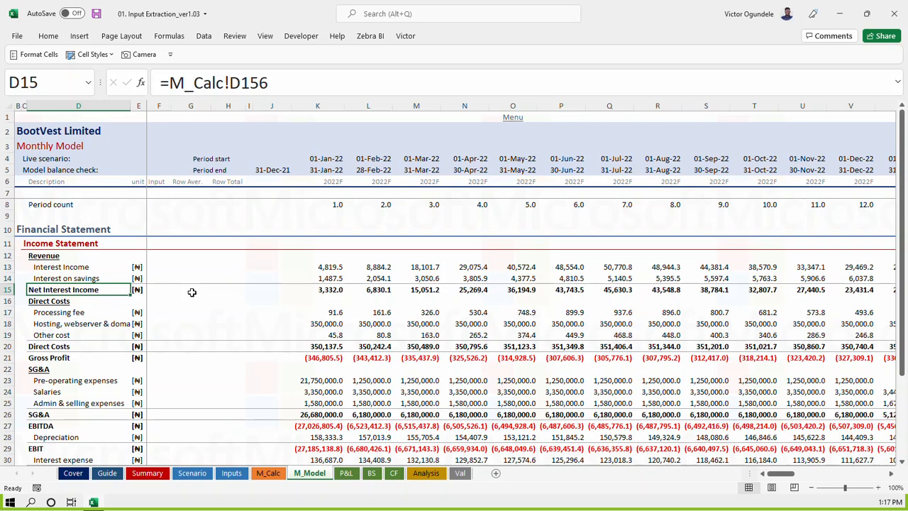
key("ctrl+s")
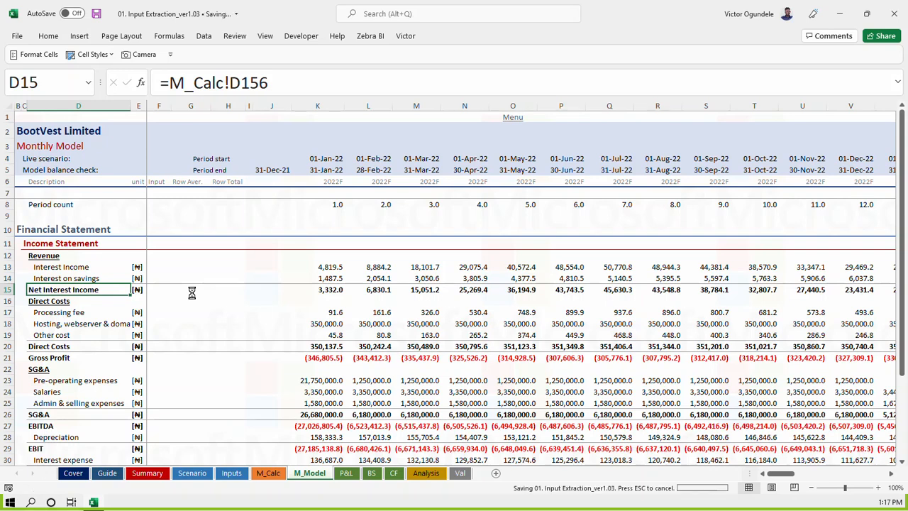
key("Down")
key("shift+space")
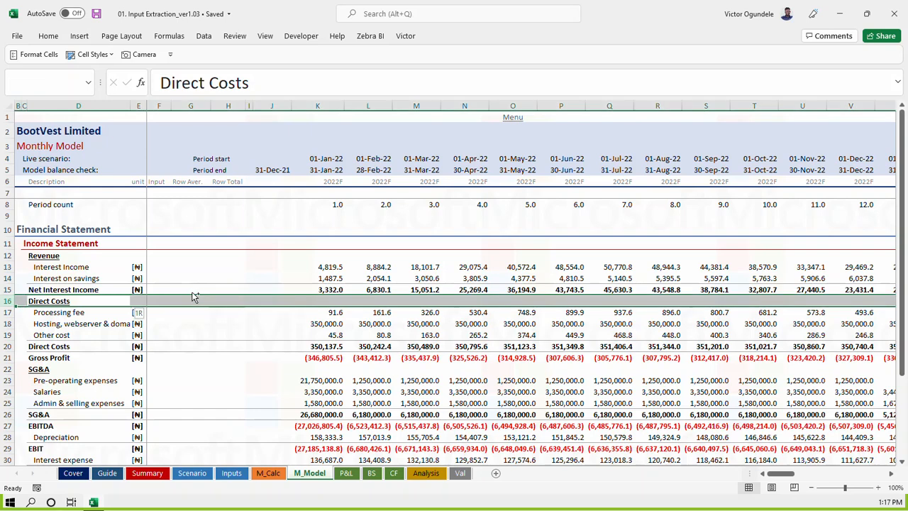
key("ctrl+shift+equal")
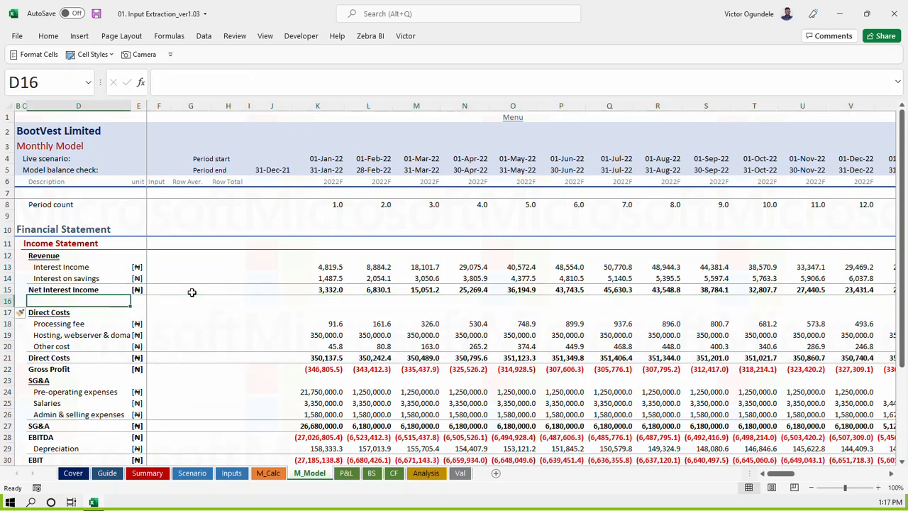
Enter =M_Calc!D161 in D16 to link the Income from investment facility label
type("=")
key("ctrl+Page_Up")
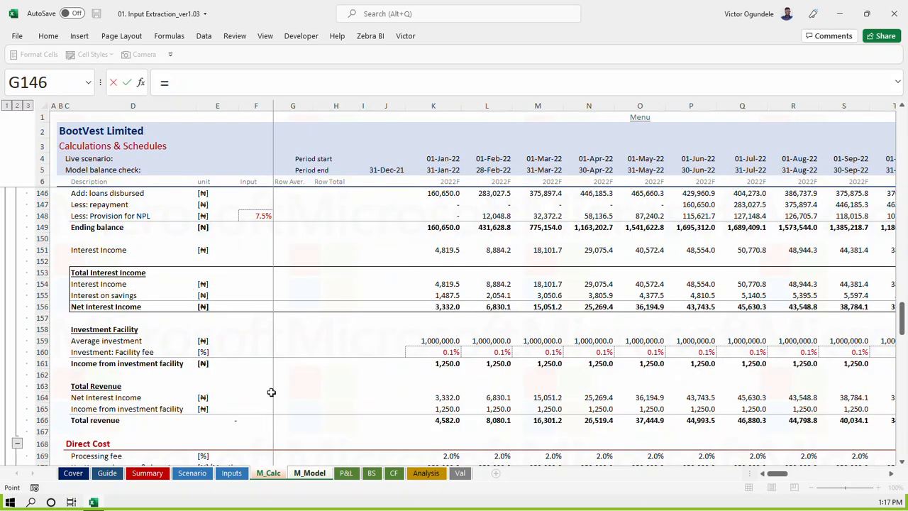
left_click(131, 364)
key("ctrl+Return")
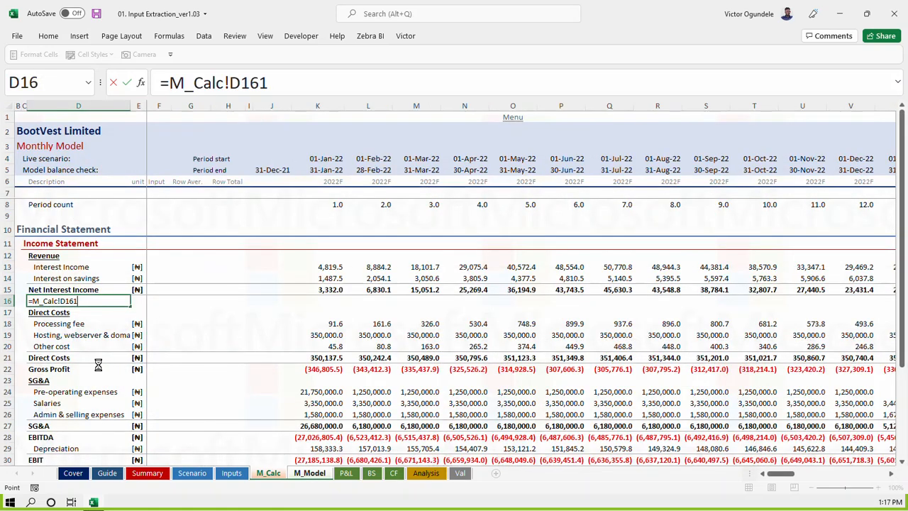
Copy the [₦] unit from E13 into E16 for the new income row
key("ctrl+c")
key("Right")
key("Up")
key("Up")
key("Up")
key("ctrl+c")
key("Down")
key("Down")
key("Down")
key("Left")
key("Escape")
key("Right")
key("Left")
Copy the D16 link into K16 as =M_Calc!K161, fill it right across the monthly columns and save the workbook
key("ctrl+c")
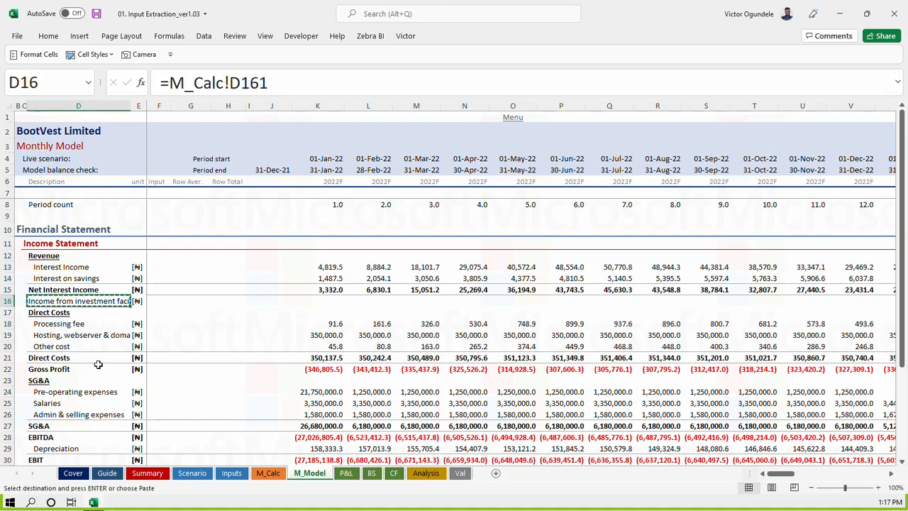
key("Right")
key("Right")
key("Right")
key("Right")
key("Right")
key("Right")
key("Right")
key("ctrl+v")
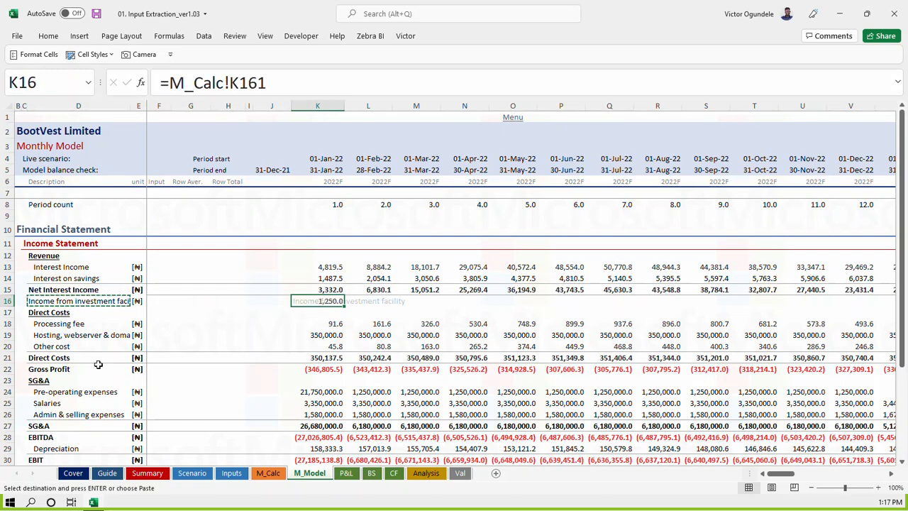
key("ctrl+shift+Right")
key("ctrl+r")
key("ctrl+s")
Check the cell range summed by the Direct Costs total formula in K21
key("ctrl+Left")
key("ctrl+Left")
key("Right")
key("Right")
key("Right")
key("Right")
key("Right")
key("Right")
key("Right")
key("Right")
key("Left")
key("Left")
key("Left")
key("Right")
key("Right")
key("Right")
key("Down")
key("Down")
key("Down")
key("Down")
key("Down")
key("Left")
key("F2")
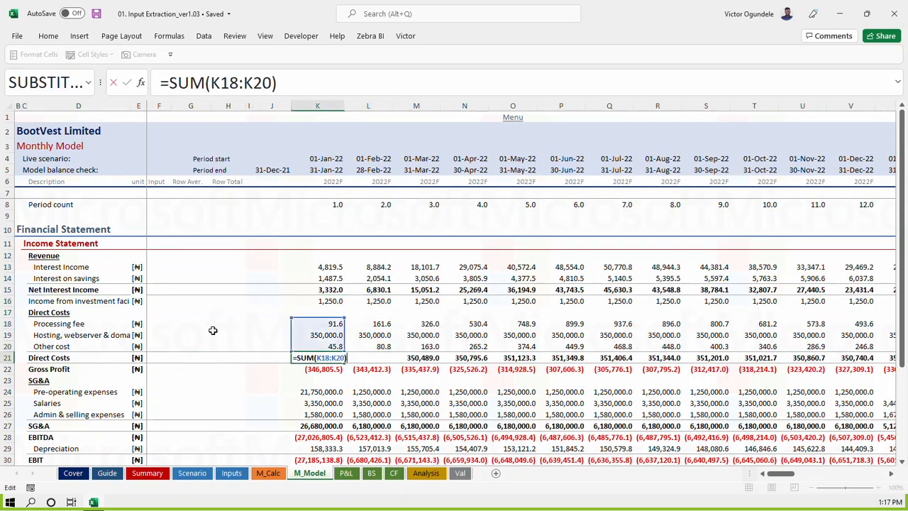
key("Return")
Change the Gross Profit formula in K22 to =(K15+K16)-K21 so it includes the investment facility income
key("F2")
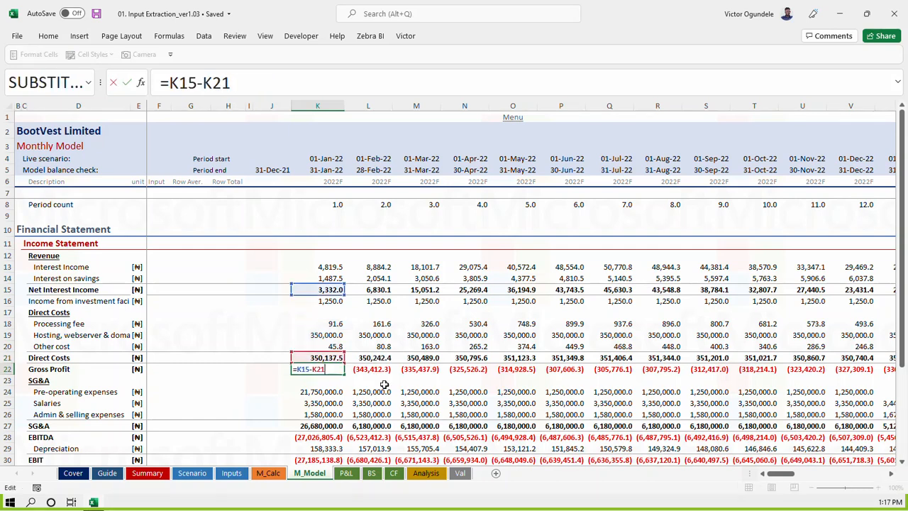
left_click(170, 76)
type("(K15")
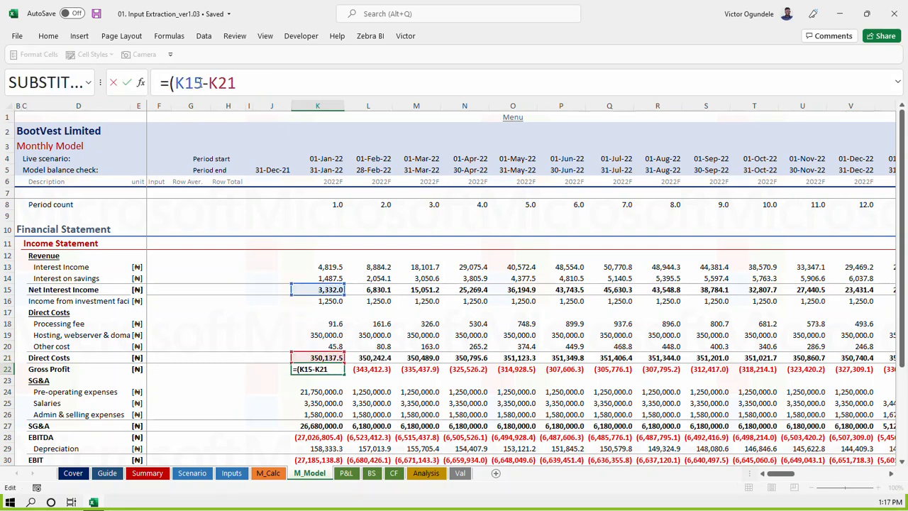
type("+")
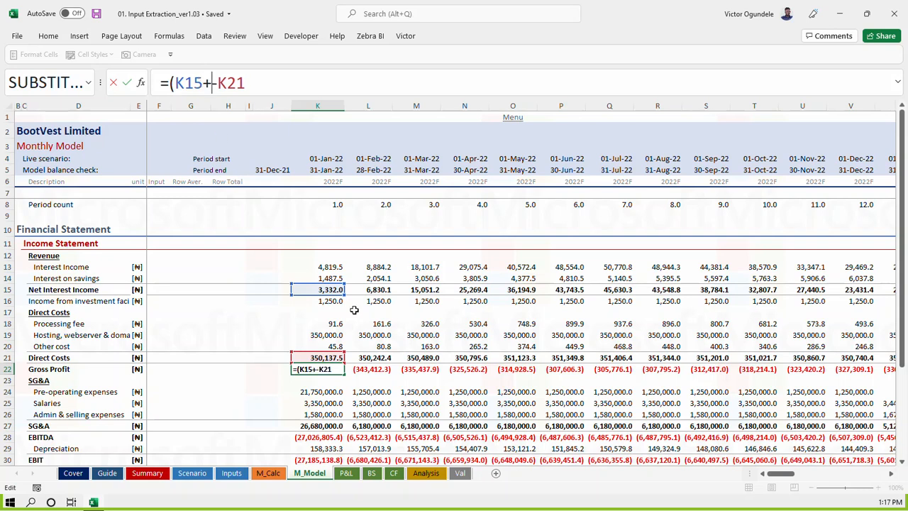
left_click(325, 302)
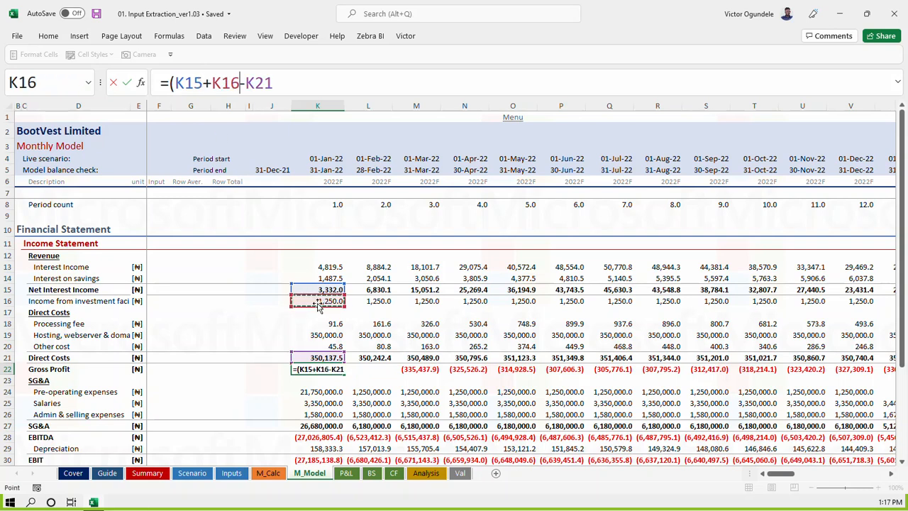
type(")")
key("ctrl+Return")
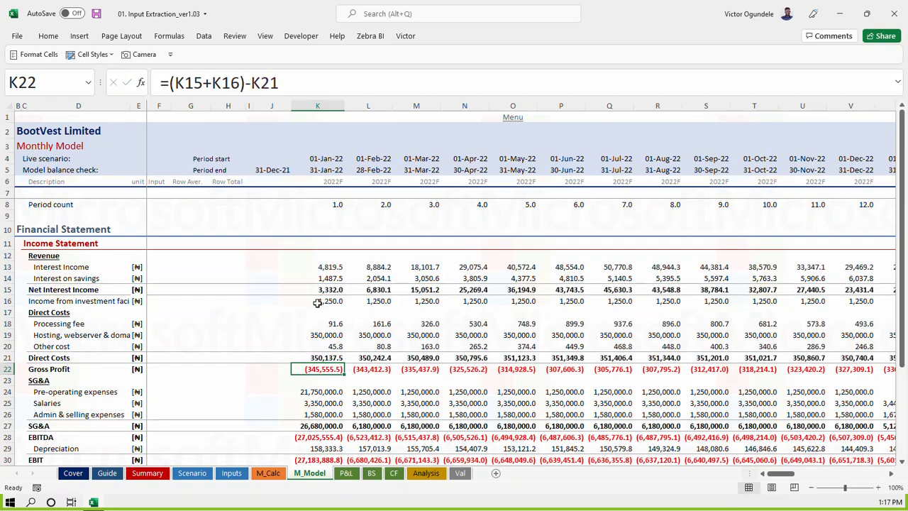
Fill the K22 Gross Profit formula right across the monthly columns and save the workbook
key("ctrl+shift+Right")
key("ctrl+r")
key("ctrl+s")
key("ctrl+Left")
key("ctrl+Left")
key("ctrl+Left")
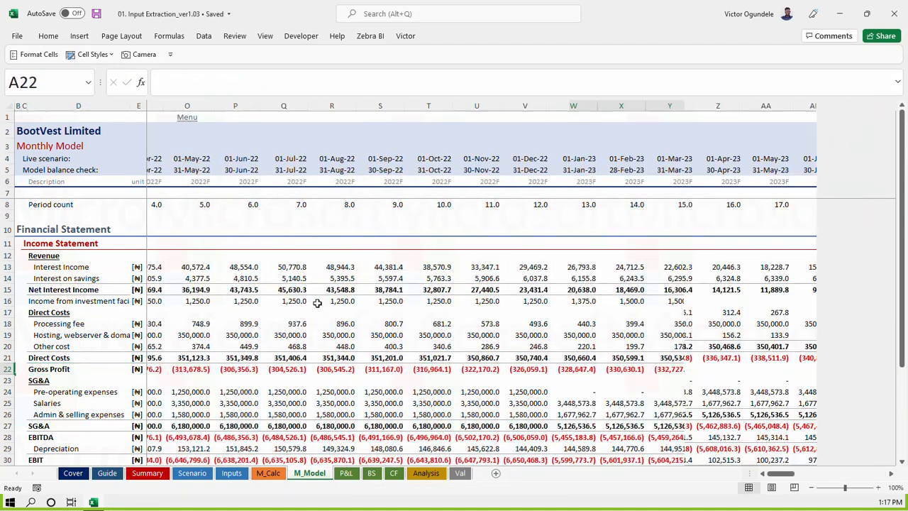
key("ctrl+Right")
key("ctrl+Right")
key("ctrl+Right")
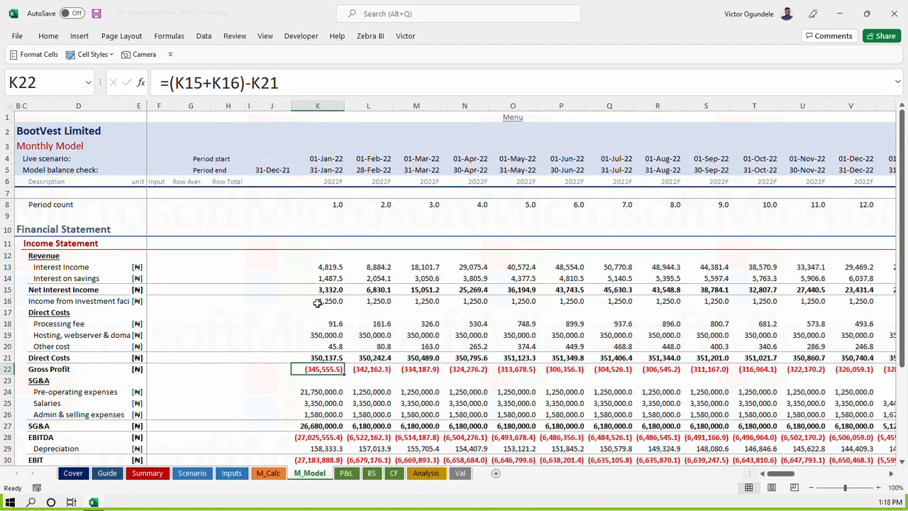
Insert a blank row above the Direct Costs heading on the P&L sheet
key("ctrl+Page_Down")
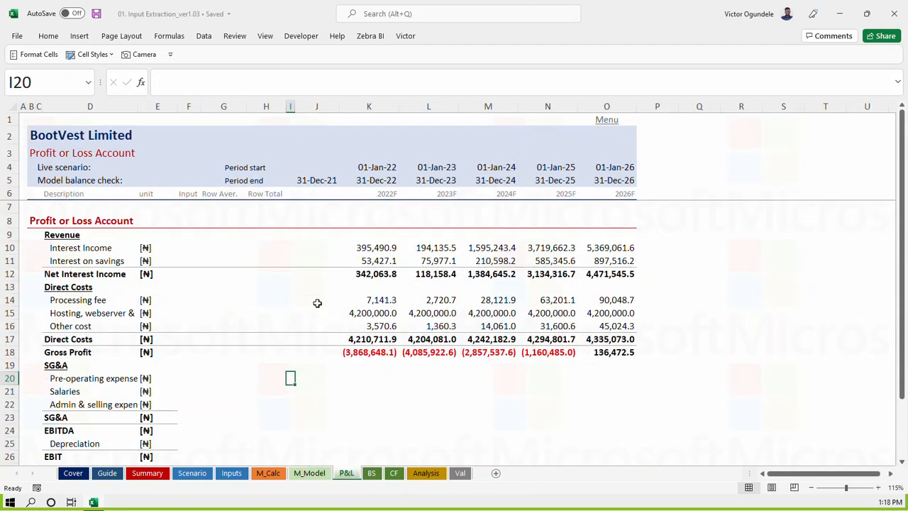
left_click(76, 284)
key("shift+space")
key("ctrl+shift+plus")
Copy the Interest on savings row from D11 across the annual columns into row 13 so it links to M_Model row 16
key("Up")
key("Up")
key("Up")
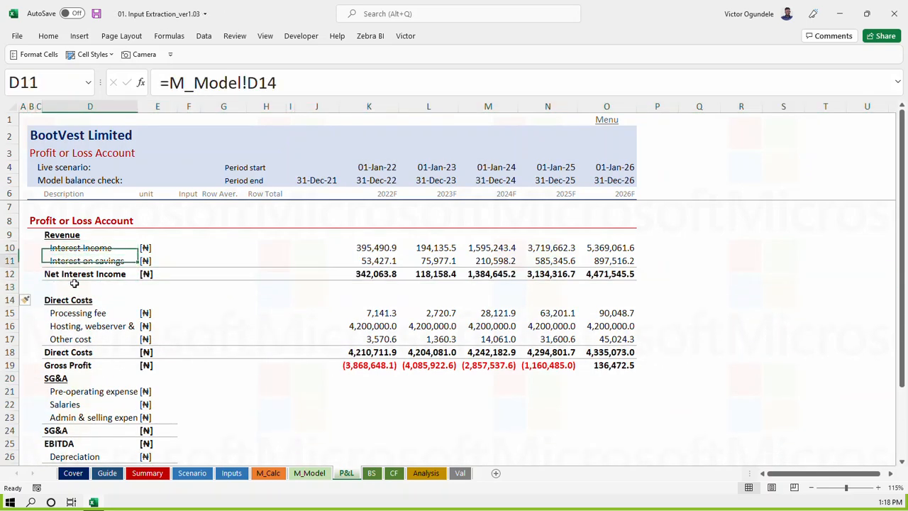
key("shift+ctrl+Right")
key("shift+ctrl+Right")
key("shift+ctrl+Right")
key("ctrl+c")
key("Down")
key("Down")
key("Return")
key("Right")
key("Right")
key("Right")
key("Right")
key("Right")
key("Right")
key("Right")
key("Right")
key("Down")
key("Left")
key("Down")
key("Left")
key("Up")
key("Up")
key("ctrl+Left")
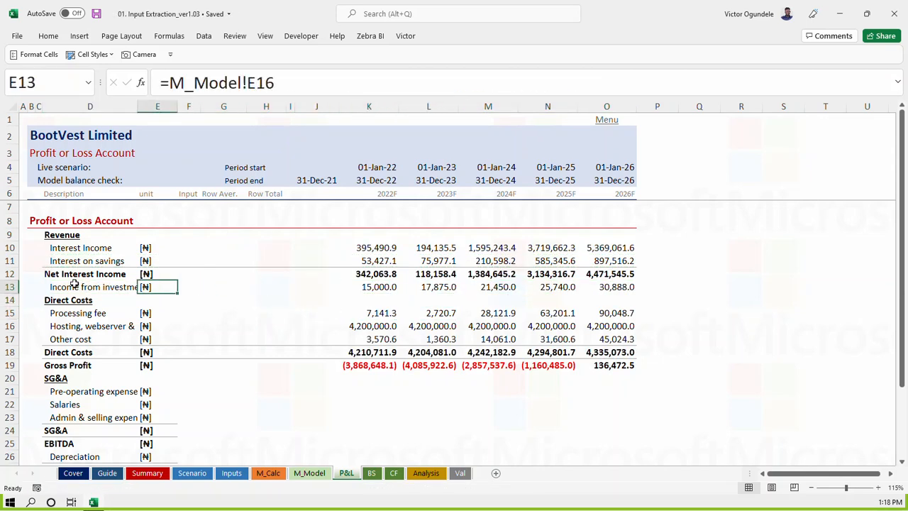
Autofit column D to the width of the investment facility income description in D13
key("Left")
key("alt+h")
key("o")
key("i")
key("Right")
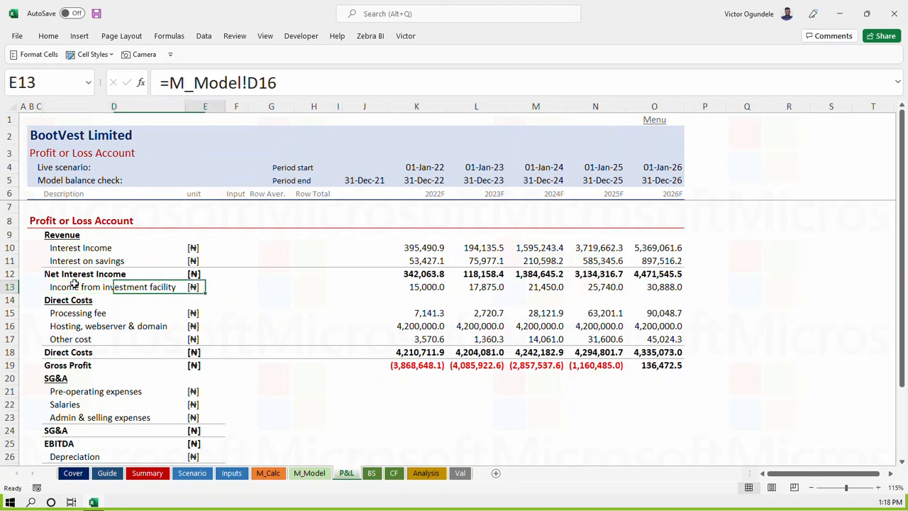
Change the Gross Profit formula in K19 to =(K12+K13)-K18 so it includes the investment facility income
left_click(444, 366)
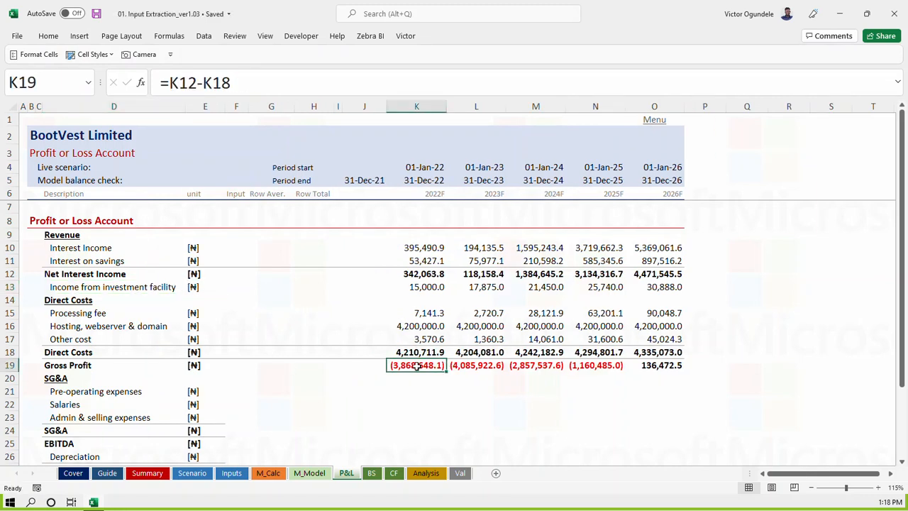
key("F2")
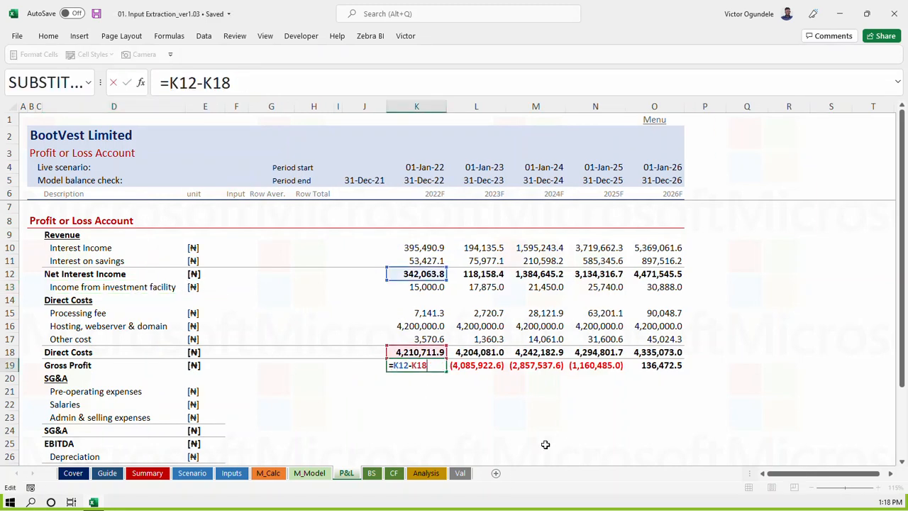
left_click(168, 82)
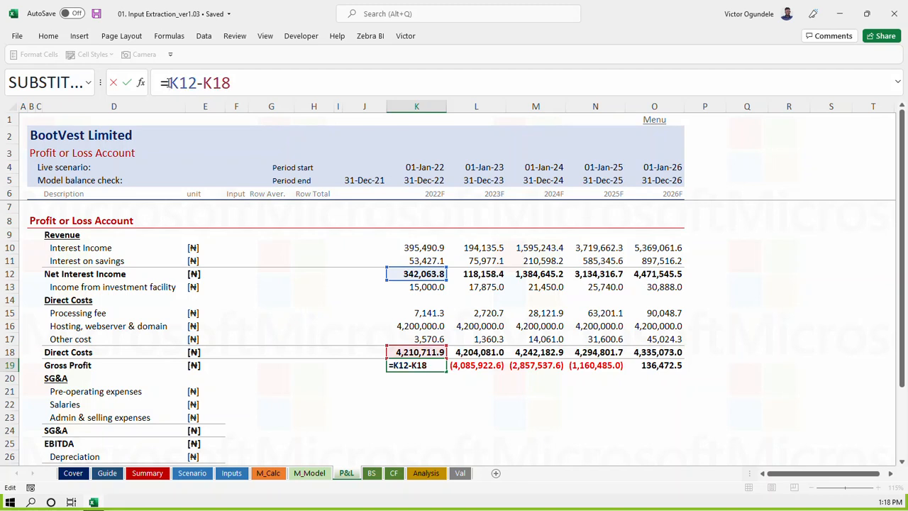
type("(K12+")
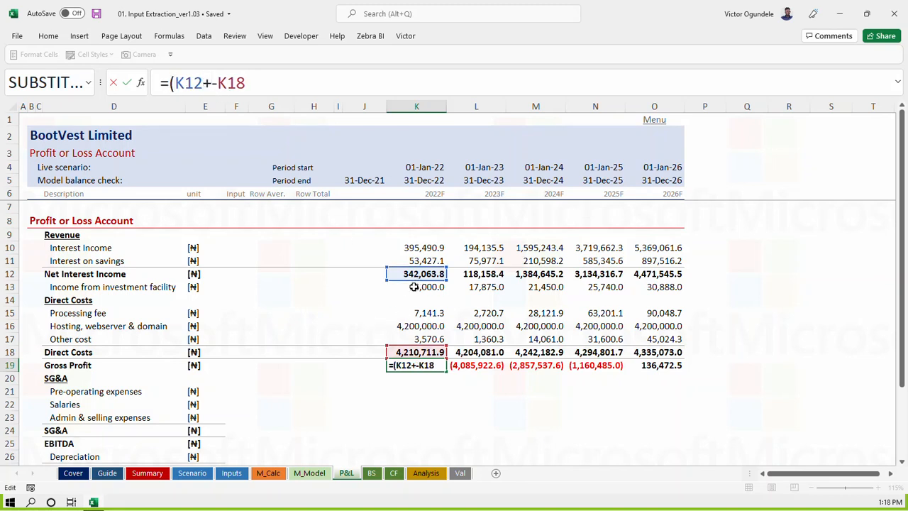
left_click(416, 287)
type(")")
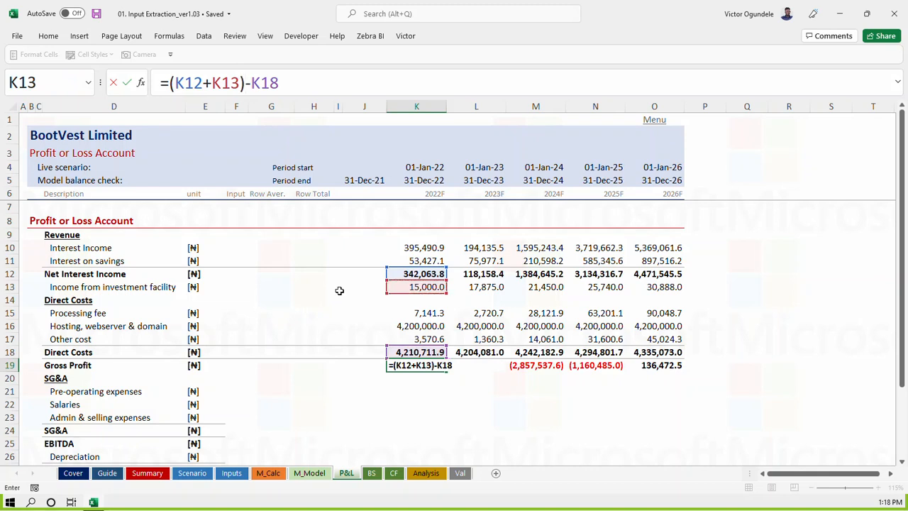
key("ctrl+Return")
Fill the K19 Gross Profit formula right through O19 and save the workbook
key("ctrl+shift+Right")
key("ctrl+r")
key("ctrl+s")
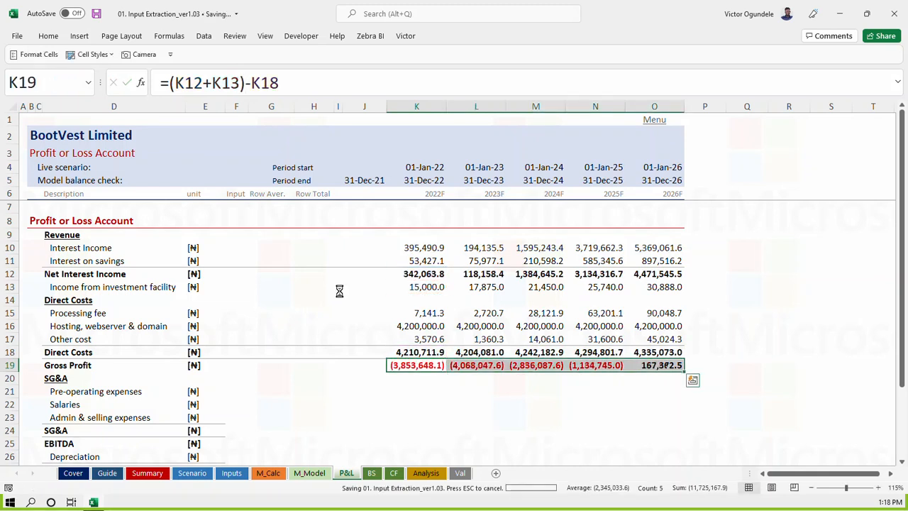
Copy the SUMIF formulas in K16:O16 into rows 21 to 23 for pre-operating expenses, salaries, and admin and selling expenses
key("Down")
key("Down")
key("Down")
key("Up")
key("Up")
key("Up")
key("Up")
key("Up")
key("shift+Right")
key("shift+Right")
key("shift+Right")
key("shift+Right")
key("ctrl+c")
key("Down")
key("Down")
key("Down")
key("Down")
key("Down")
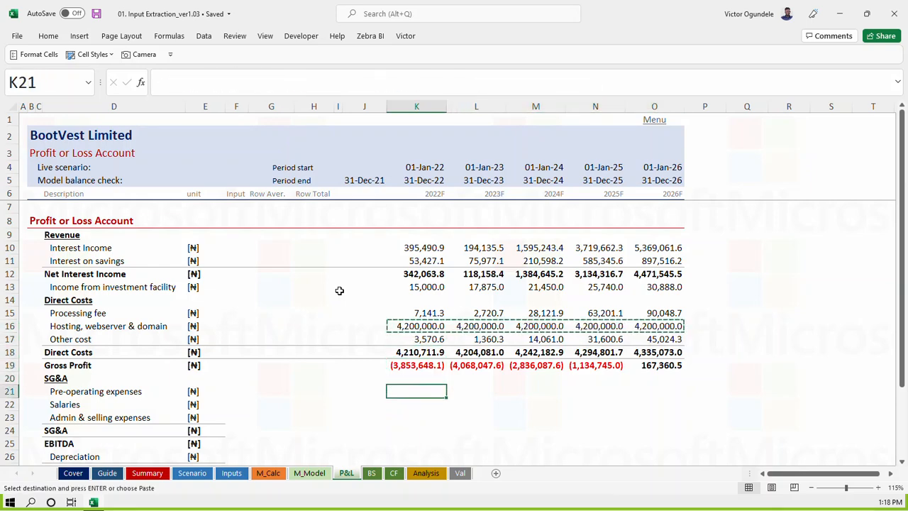
key("ctrl+v")
key("Down")
key("ctrl+v")
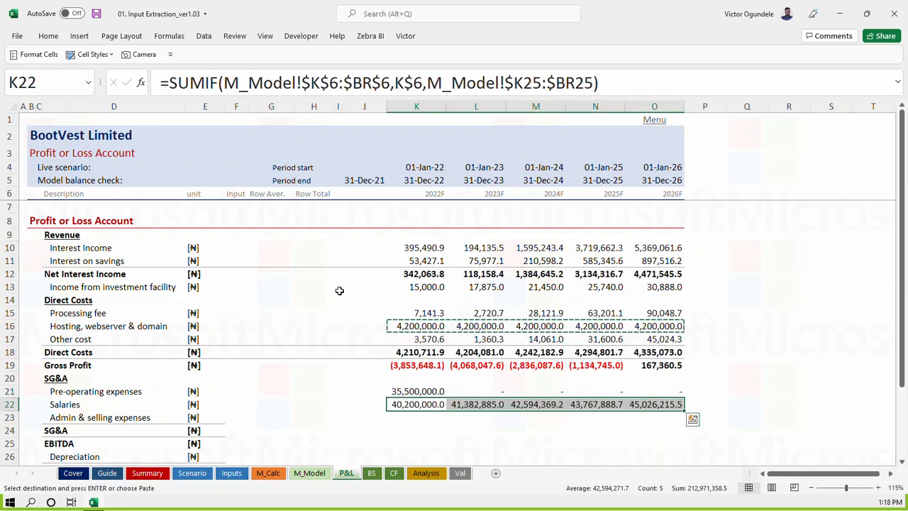
key("Down")
key("ctrl+v")
Apply the bold total-row cell style to the SG&A row across F24:O24
key("Down")
key("Down")
key("Down")
key("Down")
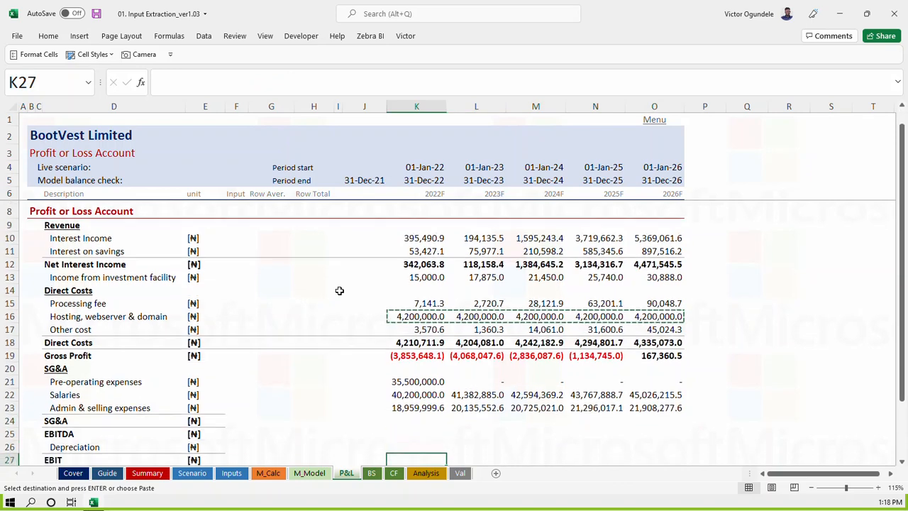
key("Up")
key("Up")
key("Up")
key("Up")
key("Left")
key("Left")
key("Left")
key("Left")
key("Left")
key("Down")
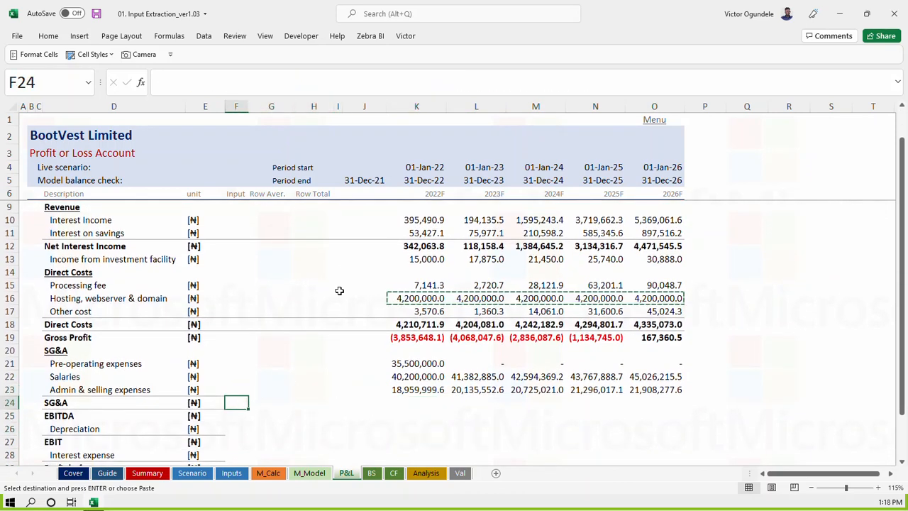
key("shift+Right")
key("shift+Right")
key("shift+Right")
key("shift+Right")
key("shift+Right")
key("shift+Right")
key("shift+Right")
key("shift+Right")
key("shift+Right")
key("shift+Right")
key("shift+Left")
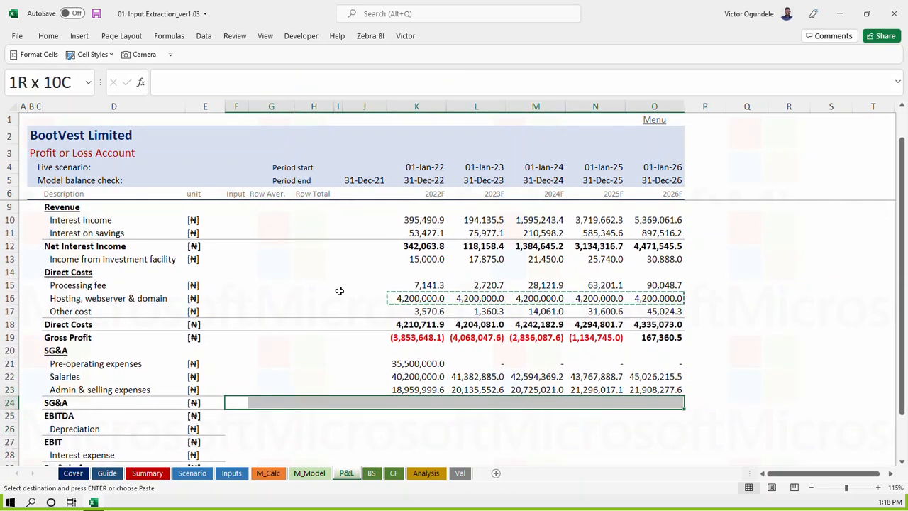
key("alt+2")
left_click(391, 90)
Enter the SG&A total in K24 as =SUM(K21:K23)
key("Right")
key("Right")
key("Right")
key("Right")
key("Right")
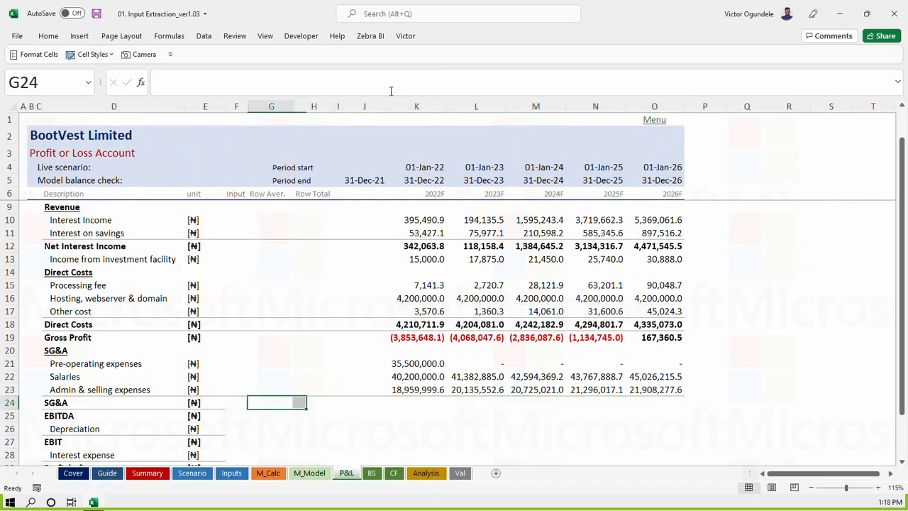
key("alt+equal")
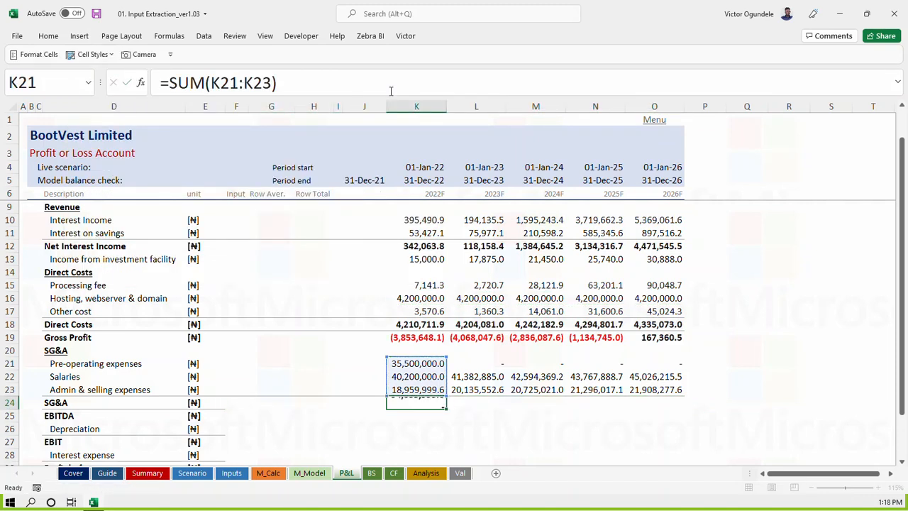
key("ctrl+Return")
Fill the K24 SG&A total right through O24 and save the workbook
key("shift+Right")
key("shift+Right")
key("shift+Right")
key("shift+Right")
key("ctrl+r")
key("ctrl+s")
Apply the bold total-row cell style to the EBITDA row across F25:O25
key("Down")
key("Down")
key("Down")
key("Down")
key("Down")
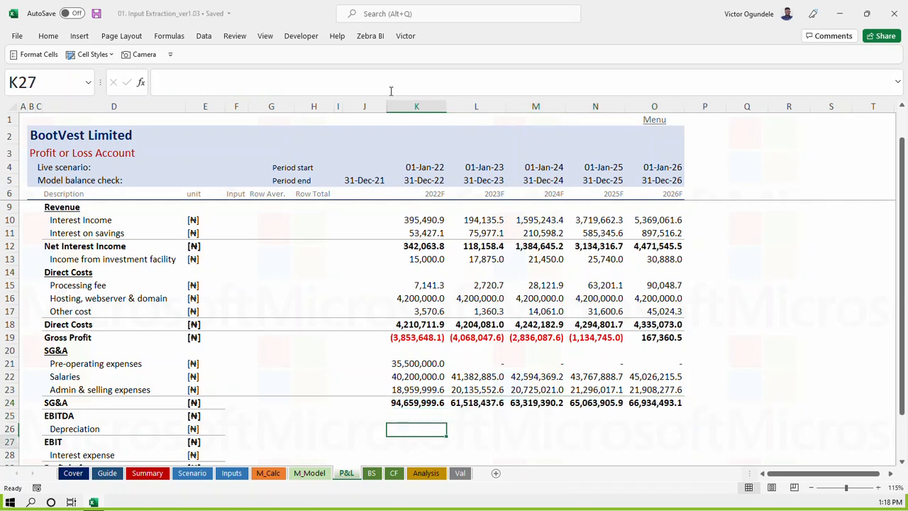
key("Up")
key("Up")
key("Left")
key("Up")
key("Up")
key("Left")
key("Left")
key("Left")
key("Left")
key("shift+Right")
key("shift+Right")
key("shift+Right")
key("shift+Right")
key("shift+Right")
key("shift+Right")
key("shift+Right")
key("shift+Right")
key("shift+Right")
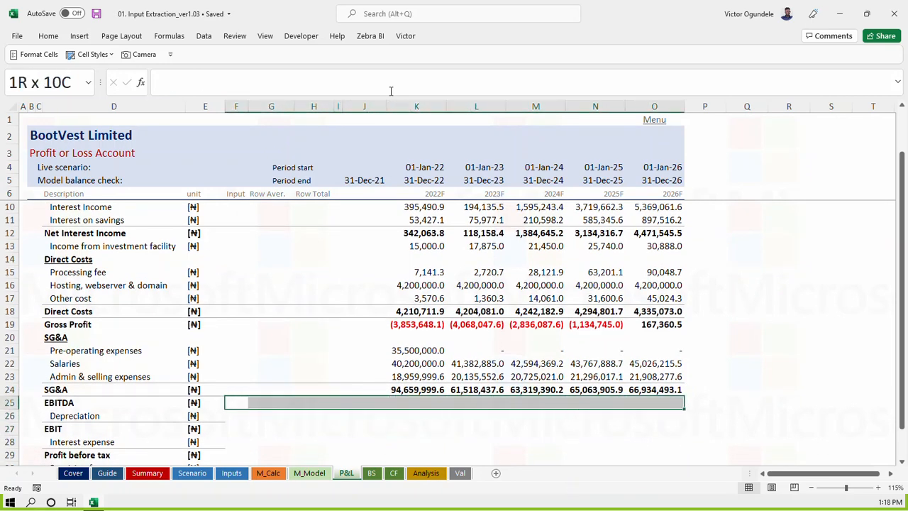
key("alt+2")
left_click(385, 87)
Calculate EBITDA in K25 as Gross Profit less SG&A with =K19-K24
key("Right")
key("Right")
key("Right")
key("Right")
key("Right")
type("=")
key("Up")
key("Up")
key("Up")
key("Up")
key("Up")
key("Up")
type("=")
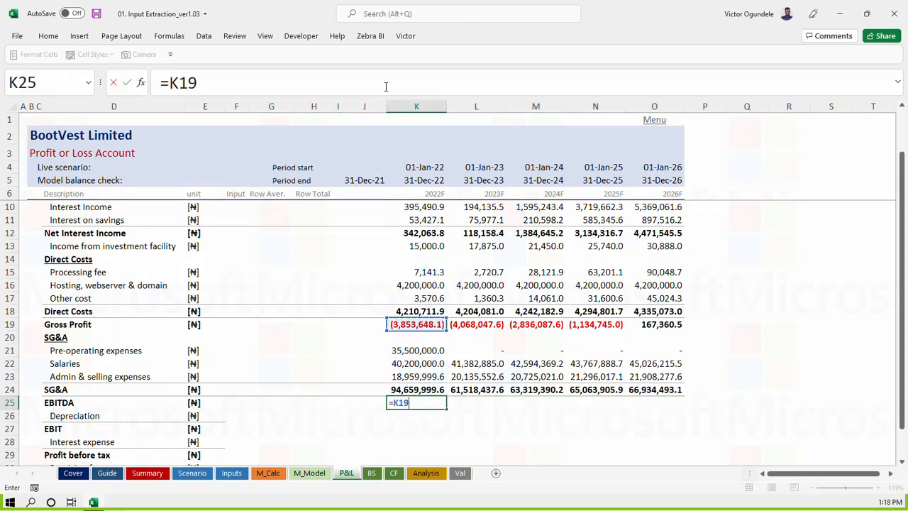
key("Up")
key("ctrl+Return")
Fill the K25 EBITDA formula right through O25 and save the workbook
key("shift+Right")
key("shift+Right")
key("shift+Right")
key("shift+Right")
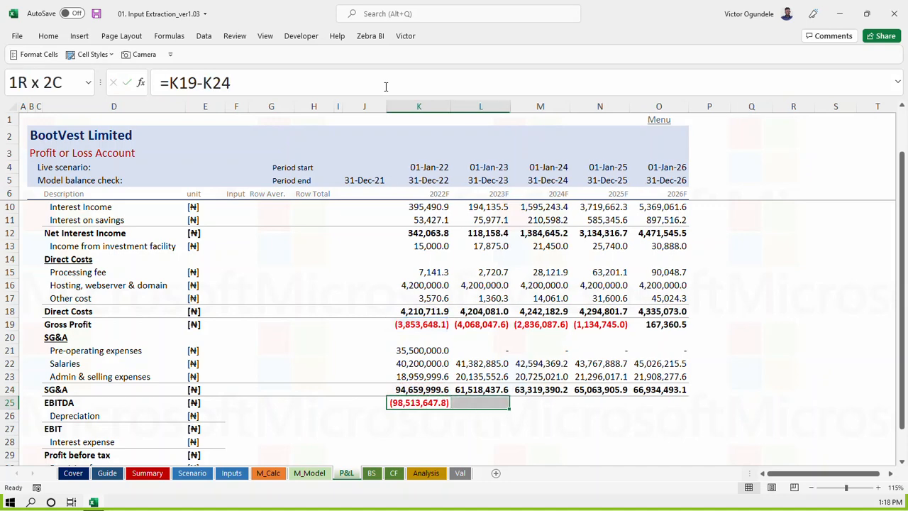
key("ctrl+r")
key("Down")
key("ctrl+s")
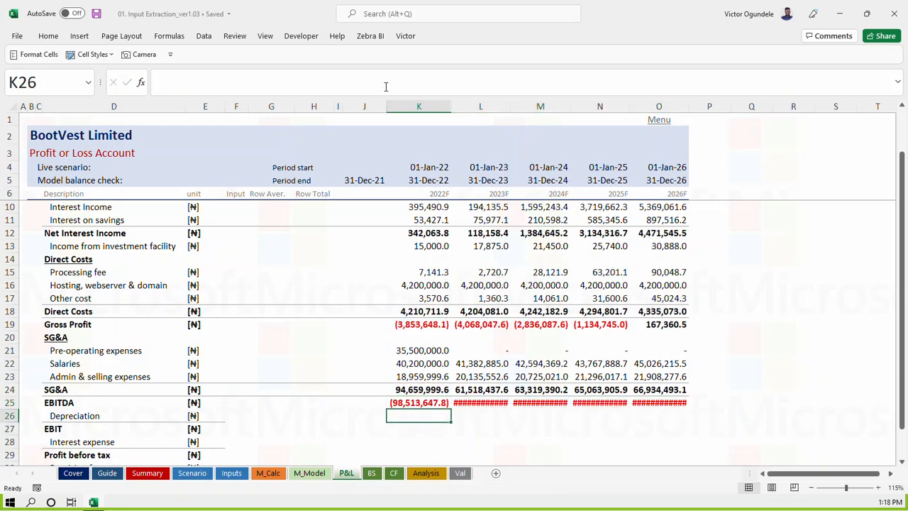
Autofit columns L to O to the EBITDA values in L25:O25
key("Up")
key("Right")
key("shift+Right")
key("shift+Right")
key("shift+Right")
key("alt+h")
key("o")
key("i")
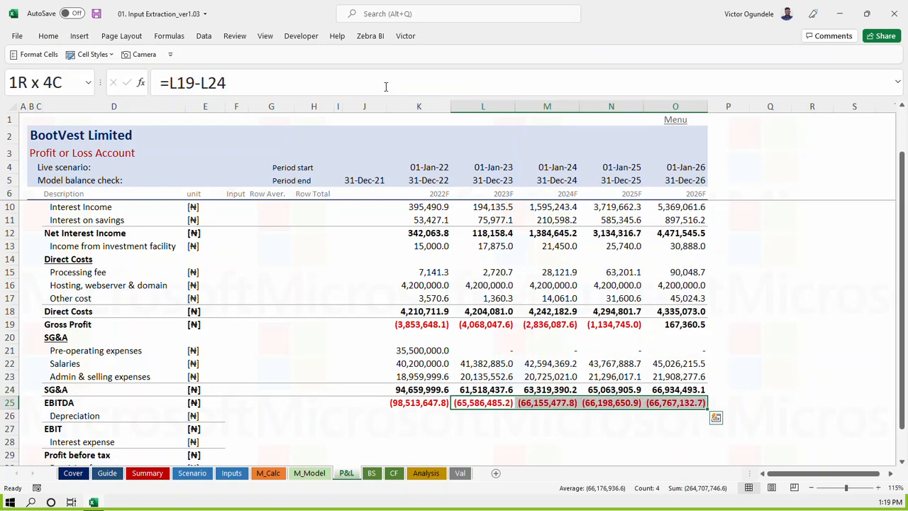
Look over the unfilled P&L rows from Depreciation down to Net Profit
key("Right")
key("Right")
key("Right")
key("Left")
key("Left")
key("Left")
key("Left")
key("Down")
key("Down")
key("Down")
key("Down")
key("Down")
key("Down")
key("Down")
key("Down")
Copy the Salaries SUMIF formulas in K22:O22 to the Depreciation row, K26:O26
key("Up")
key("Up")
key("Up")
key("Up")
key("Up")
key("Up")
key("Up")
key("Up")
key("Up")
key("Up")
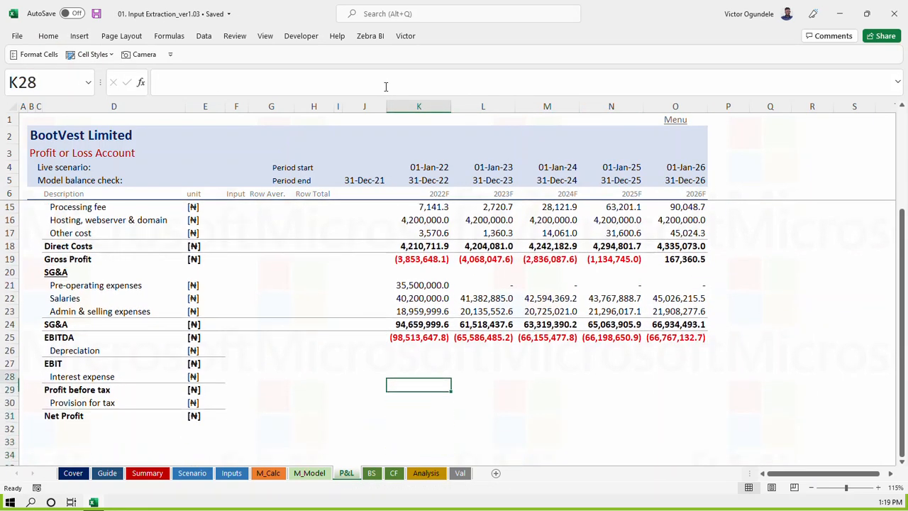
key("Up")
key("shift+Right")
key("shift+Right")
key("shift+Right")
key("shift+Right")
key("ctrl+c")
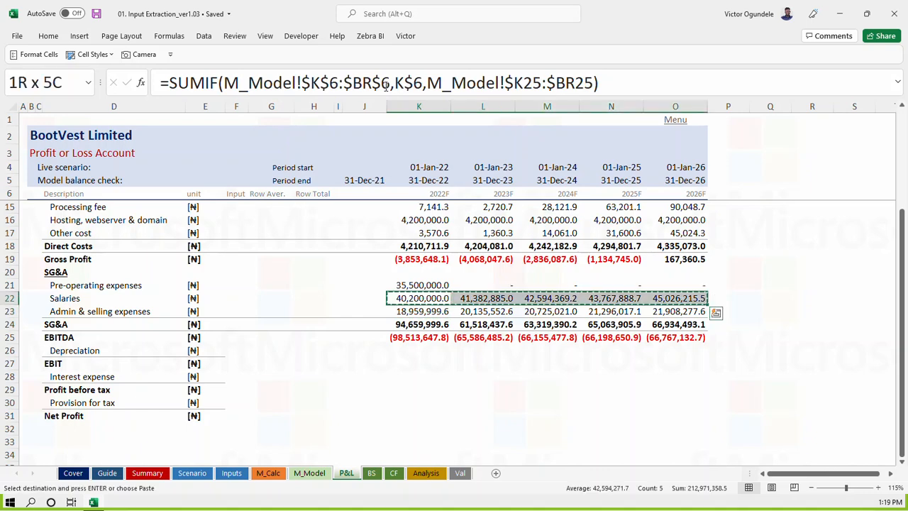
key("Down")
key("Down")
key("Down")
key("Down")
key("ctrl+v")
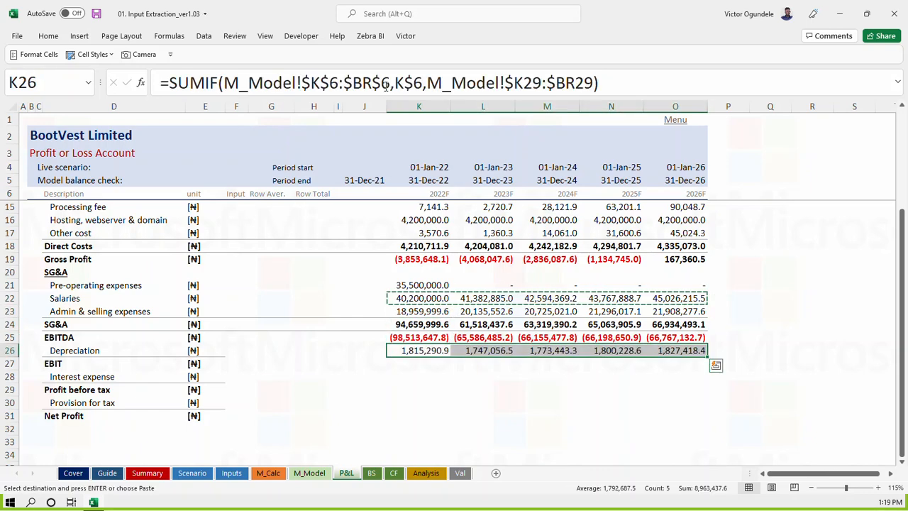
Apply the bold total-row cell style to the EBIT row across F27:O27
key("Up")
key("Down")
key("Down")
key("Left")
key("Left")
key("Left")
key("Left")
key("Left")
key("shift+Right")
key("shift+Right")
key("shift+Right")
key("shift+Right")
key("shift+Right")
key("shift+Right")
key("shift+Right")
key("shift+Right")
key("shift+Right")
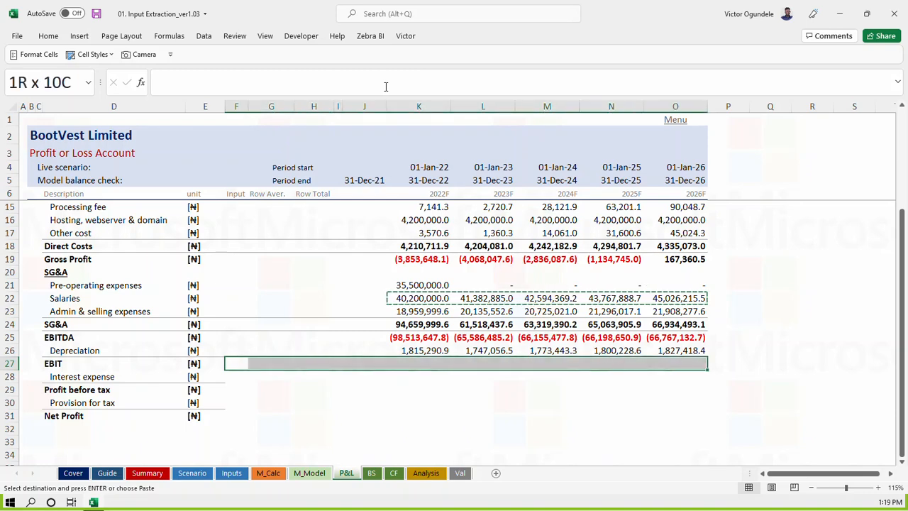
key("alt+2")
key("Escape")
key("Escape")
Calculate EBIT in K27 as EBITDA less Depreciation with =K25-K26
key("Right")
key("Right")
key("Right")
key("Right")
key("Right")
type("=")
key("Up")
key("Up")
type("-")
key("Up")
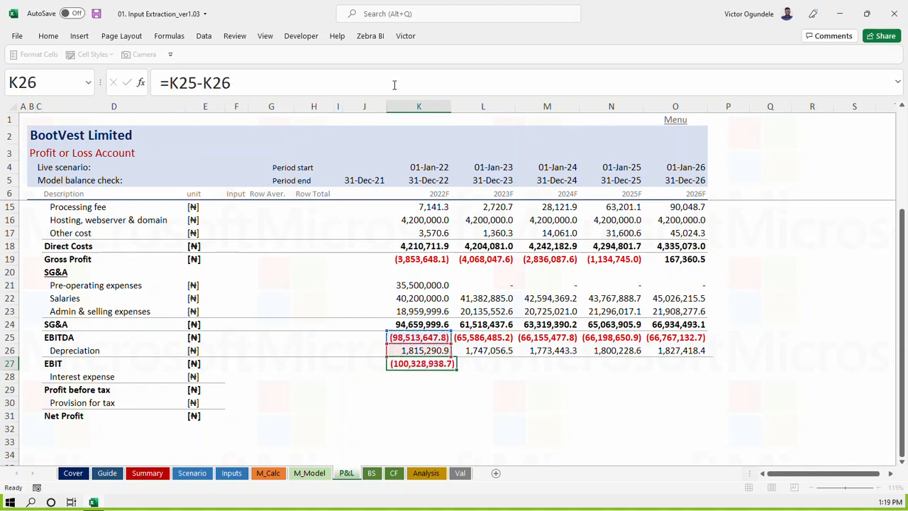
key("ctrl+Return")
Fill the K27 EBIT formula right through O27
key("shift+Right")
key("shift+Right")
key("shift+Right")
key("shift+Right")
key("ctrl+r")
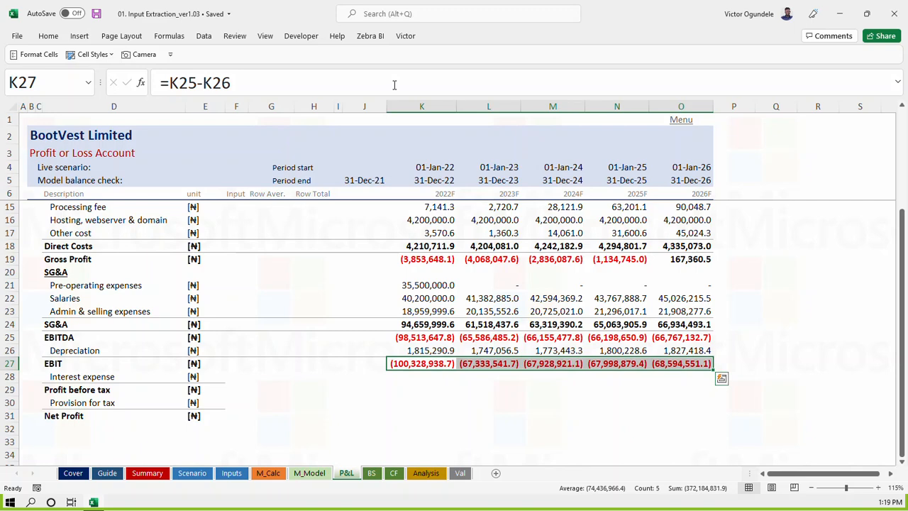
Review the column K formulas from EBIT back up to Net Interest Income
key("Up")
key("Up")
key("Up")
key("Up")
key("Up")
key("Up")
key("Up")
key("Up")
key("Up")
key("Up")
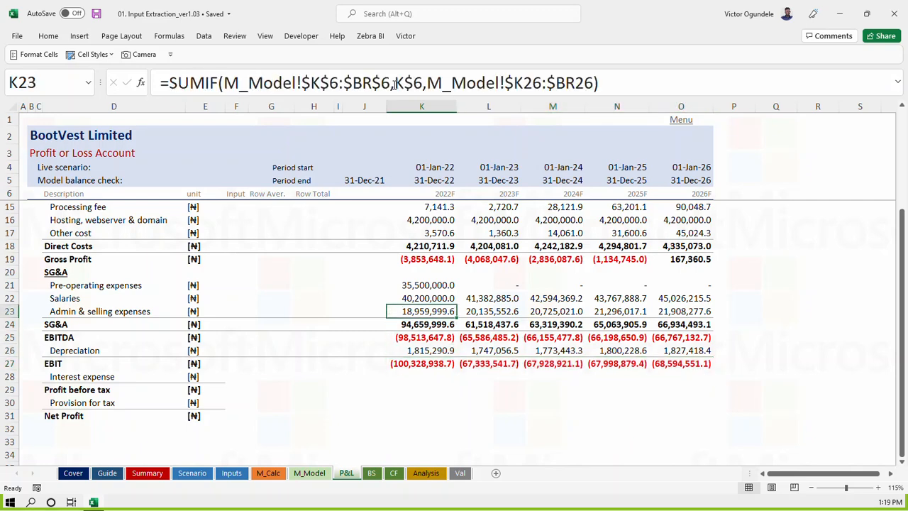
key("Up")
key("Up")
key("Up")
key("Up")
key("Up")
key("Up")
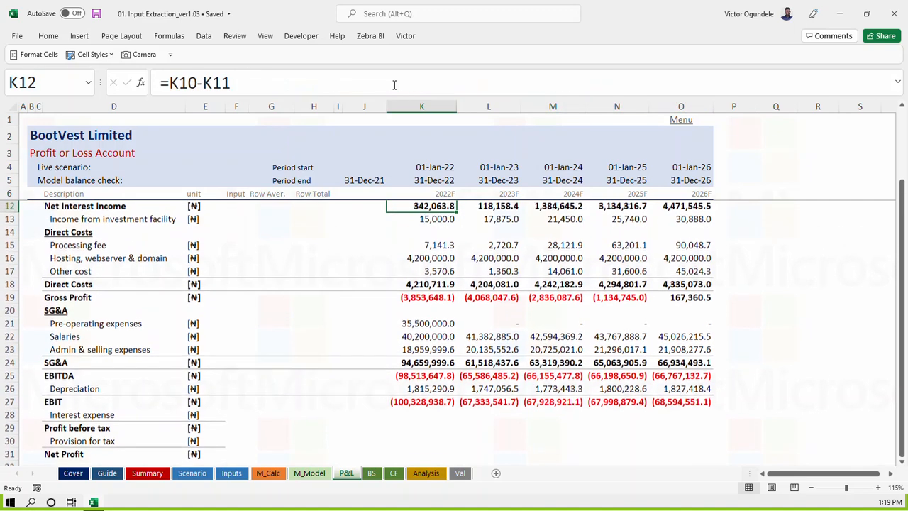
Autofit the width of the unit column E on the P&L sheet
scroll(394, 84, "down", 1)
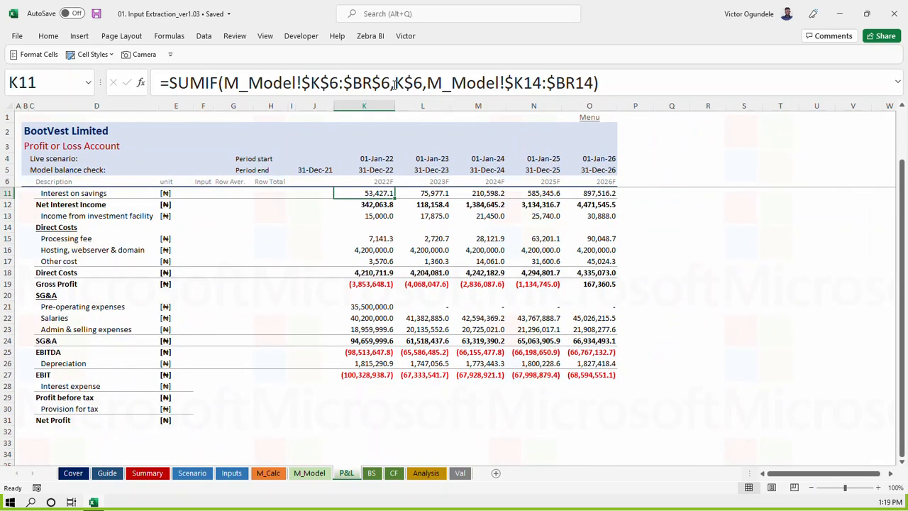
key("Up")
key("Up")
key("Up")
key("Up")
key("Up")
key("Up")
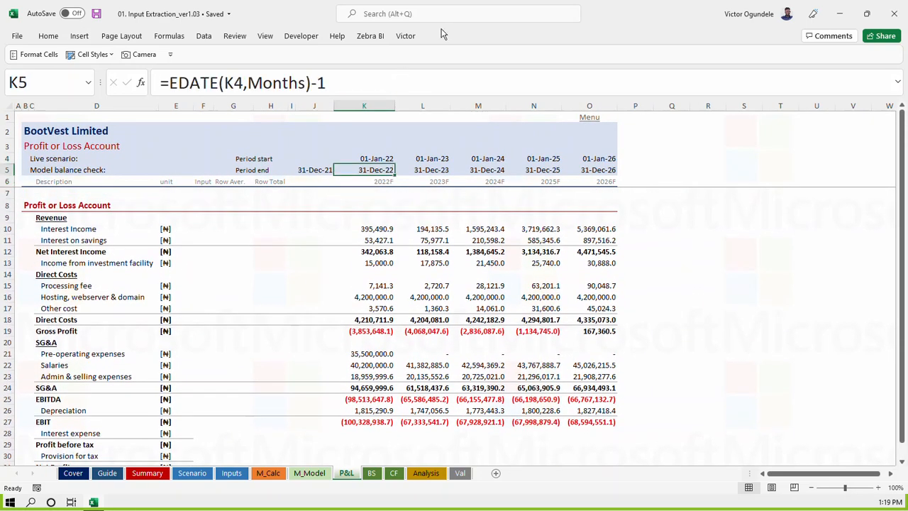
double_click(193, 104)
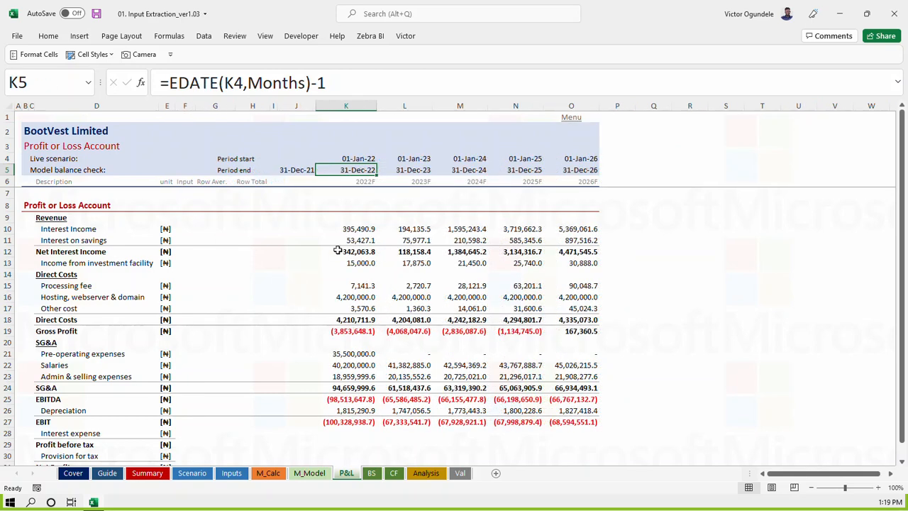
Examine the Interest Income SUMIF formula in K10 and its source rows on the M_Model sheet
left_click(361, 221)
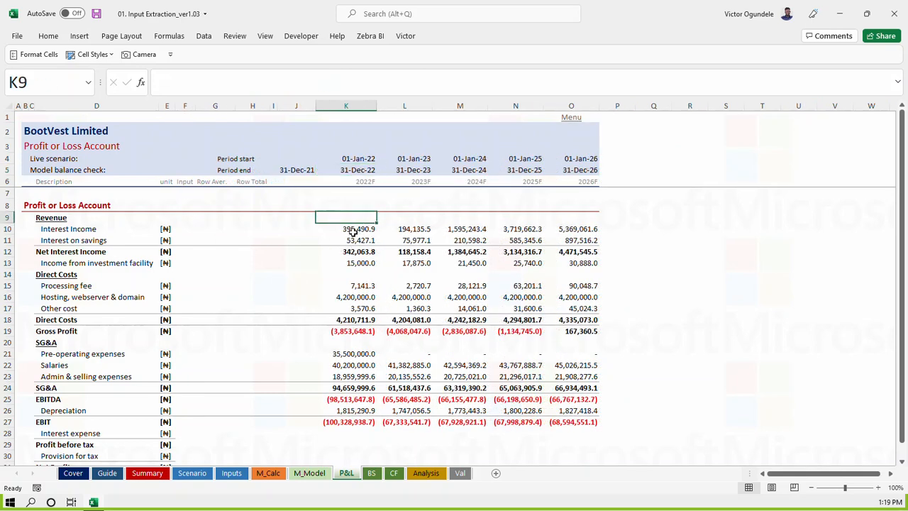
left_click(353, 230)
double_click(347, 229)
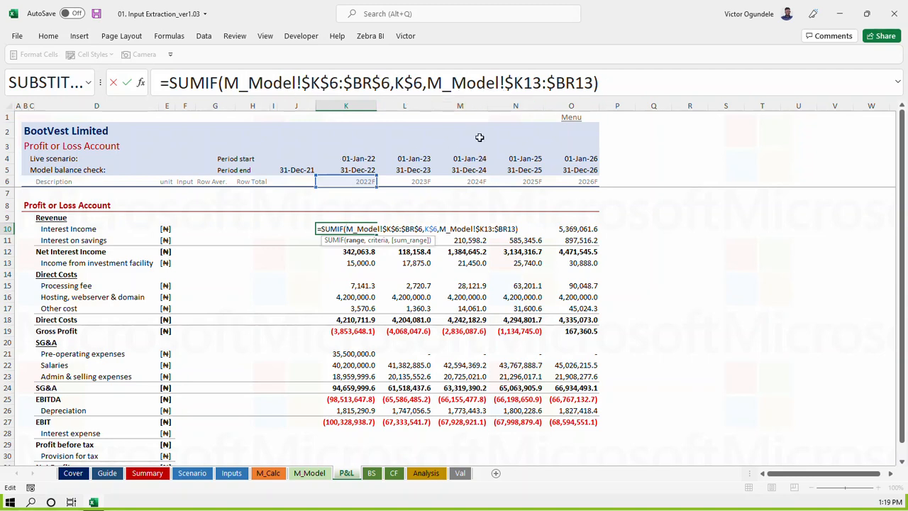
key("Escape")
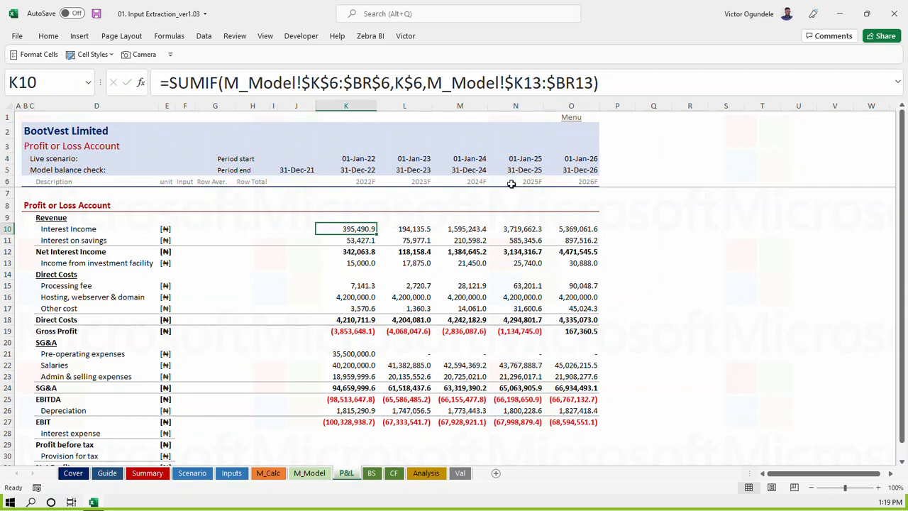
left_click(311, 476)
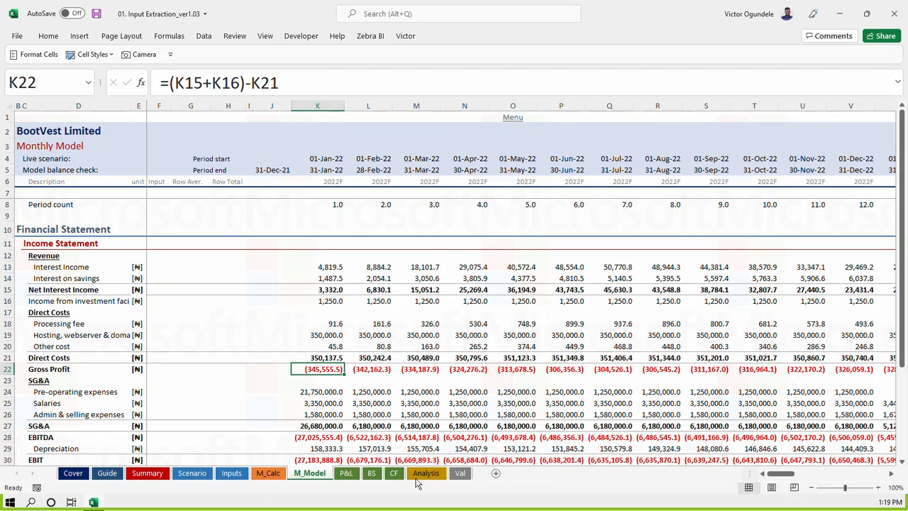
left_click(346, 474)
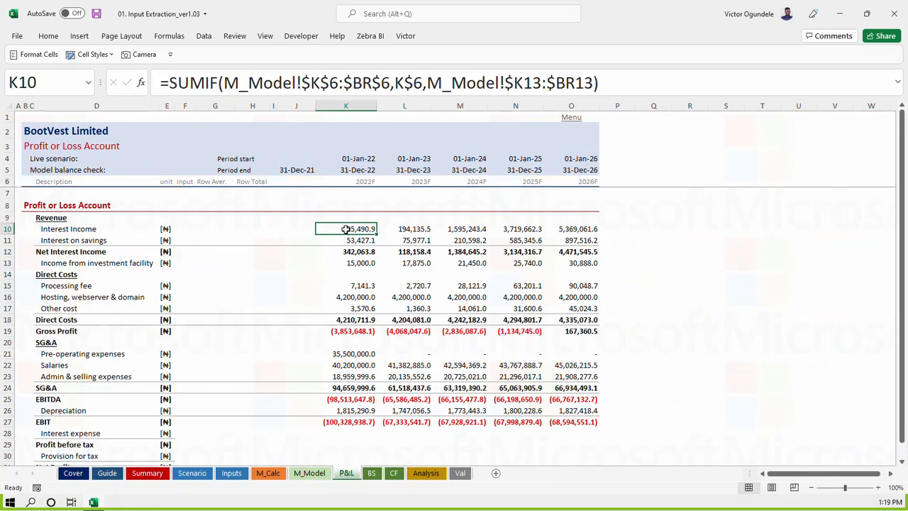
Copy the Interest Income SUMIF formulas in K10:O10 to the Processing fee, Hosting and Other cost rows, K15:O17
left_click_drag(346, 227, 564, 230)
key("ctrl+c")
scroll(567, 234, "up", 1)
key("Down")
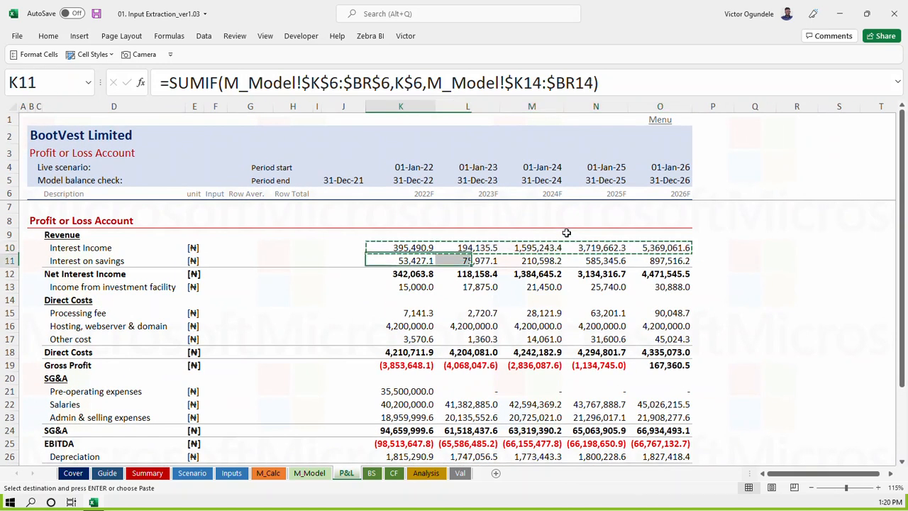
key("Down")
key("Down")
key("Down")
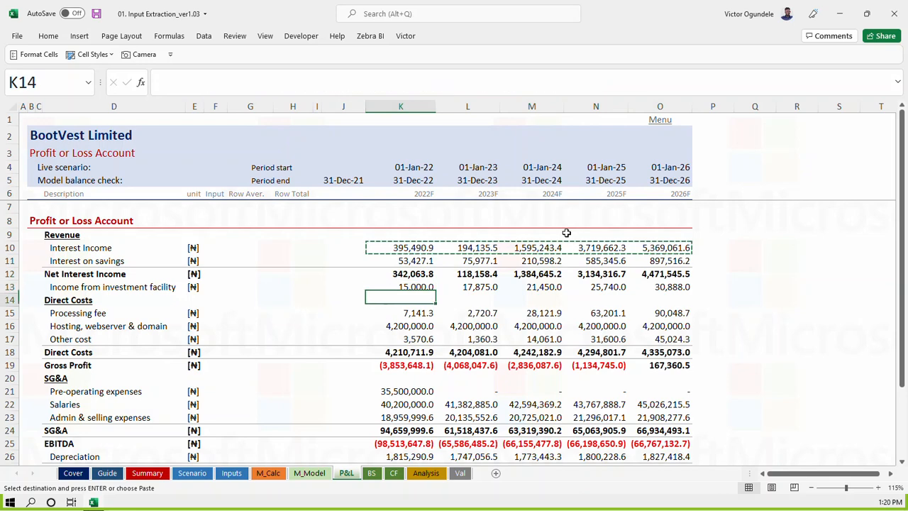
key("Up")
key("Down")
key("Down")
key("ctrl+v")
key("Down")
key("ctrl+v")
key("Down")
key("ctrl+v")
Paste the copied SUMIF formulas into the Pre-operating expenses, Salaries and Admin & selling expenses rows, K21:O23
key("Down")
key("Down")
key("Down")
key("Down")
key("ctrl+v")
key("Down")
key("ctrl+v")
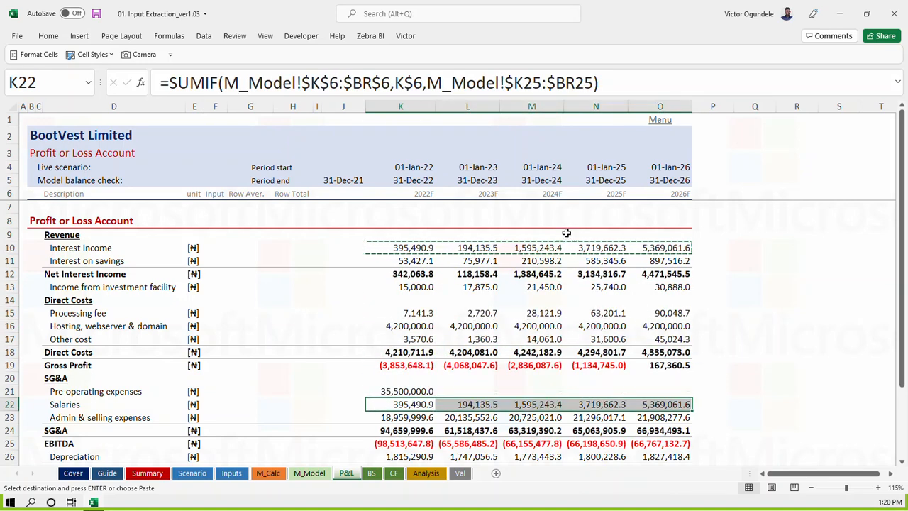
key("Down")
key("ctrl+v")
key("Down")
key("Down")
key("Down")
key("Down")
key("Down")
key("Down")
key("Down")
key("Up")
key("Up")
key("Up")
key("Up")
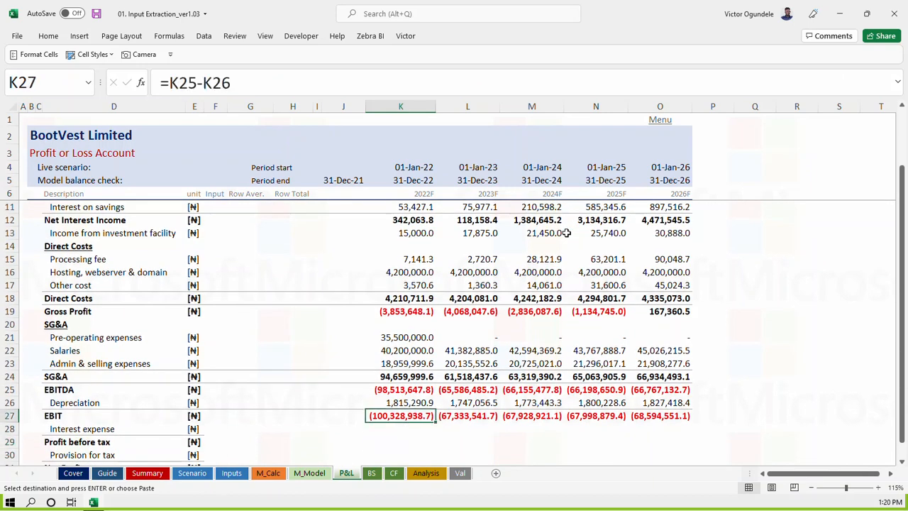
Paste the copied SUMIF formulas into the Depreciation, Interest expense and Provision for tax rows, K26:O26, K28:O28 and K30:O30
key("ctrl+v")
key("Down")
key("Down")
key("ctrl+v")
key("Down")
key("Down")
key("ctrl+v")
Apply the cell style of the other total rows to F29:O29 in the Profit before tax row
key("Down")
key("Down")
key("Up")
key("Up")
key("Up")
key("Up")
key("Left")
key("Left")
key("Left")
key("Left")
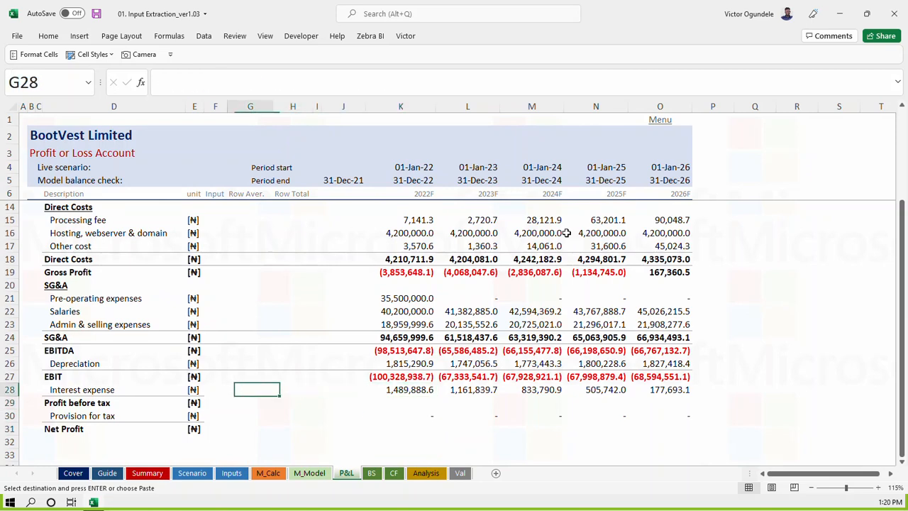
key("Left")
key("Down")
key("shift+Right")
key("shift+Right")
key("shift+Right")
key("shift+Right")
key("shift+Right")
key("shift+Right")
key("shift+Right")
key("shift+Right")
key("shift+Right")
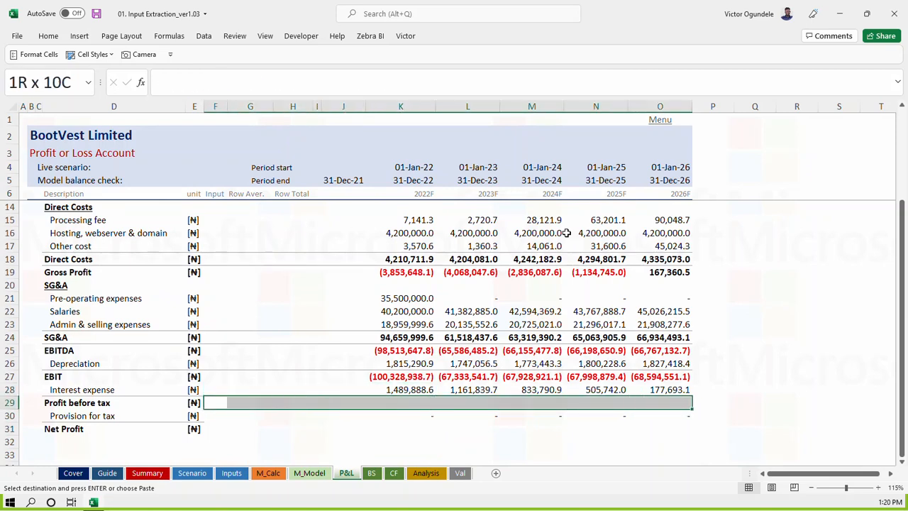
key("alt+2")
left_click(390, 88)
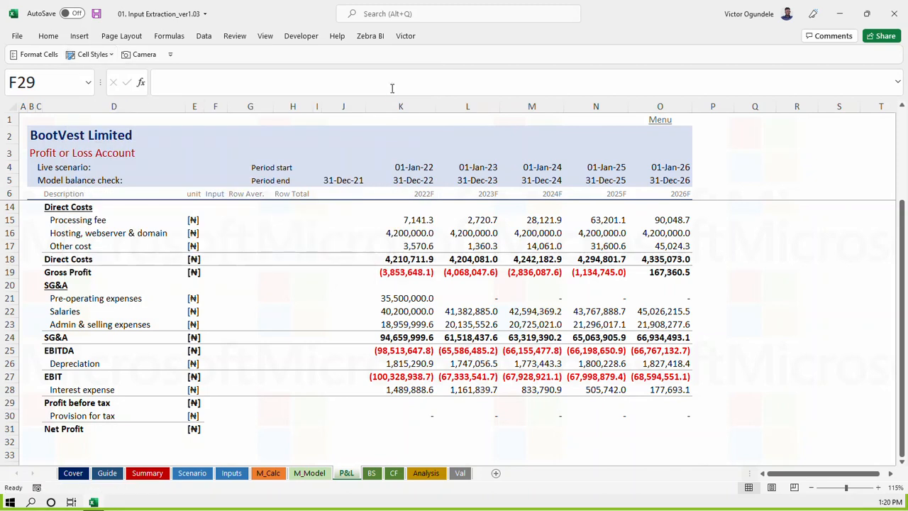
key("alt+Tab")
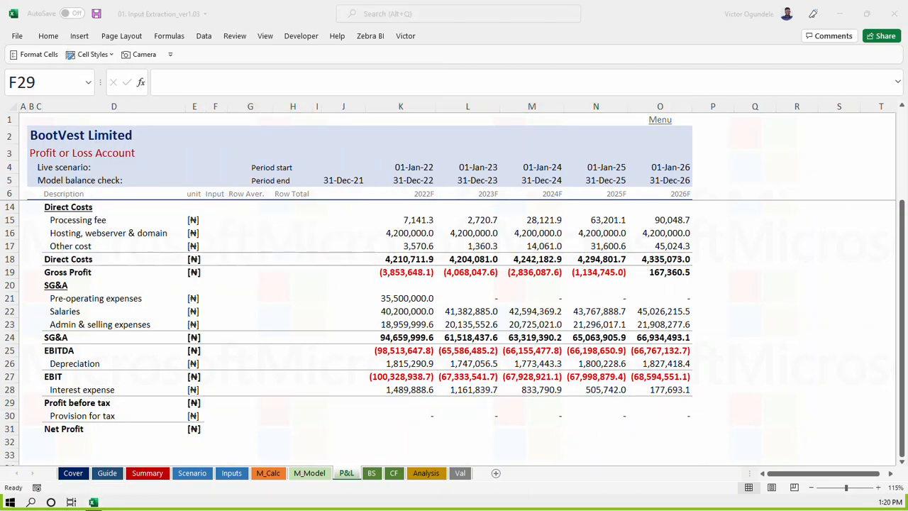
key("alt+Tab")
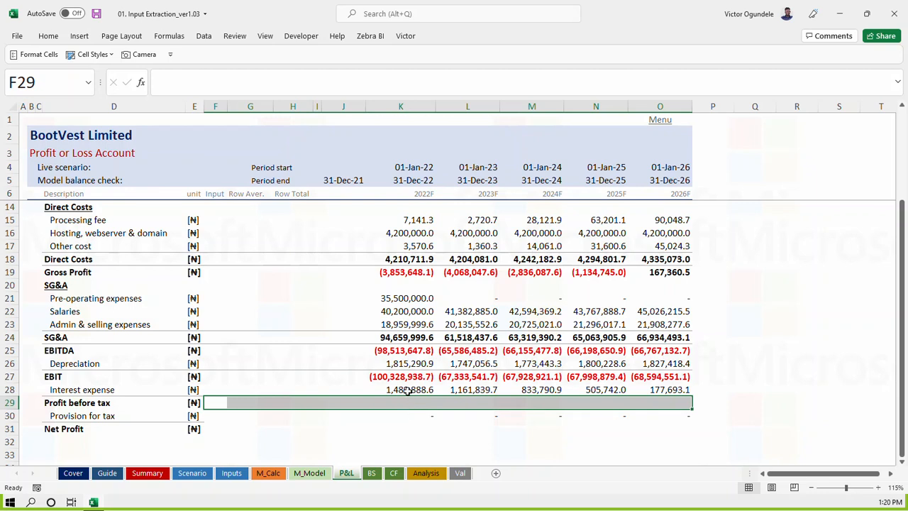
Calculate Profit before tax in K29 as =K27-K28 and fill it across to O29
key("Right")
key("Right")
key("Right")
key("Right")
key("Right")
key("Right")
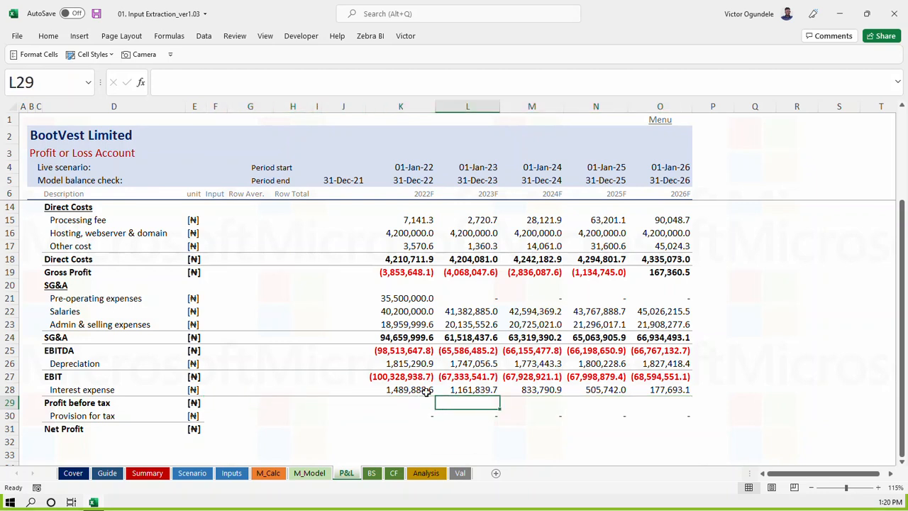
key("Left")
key("F2")
type("=K27")
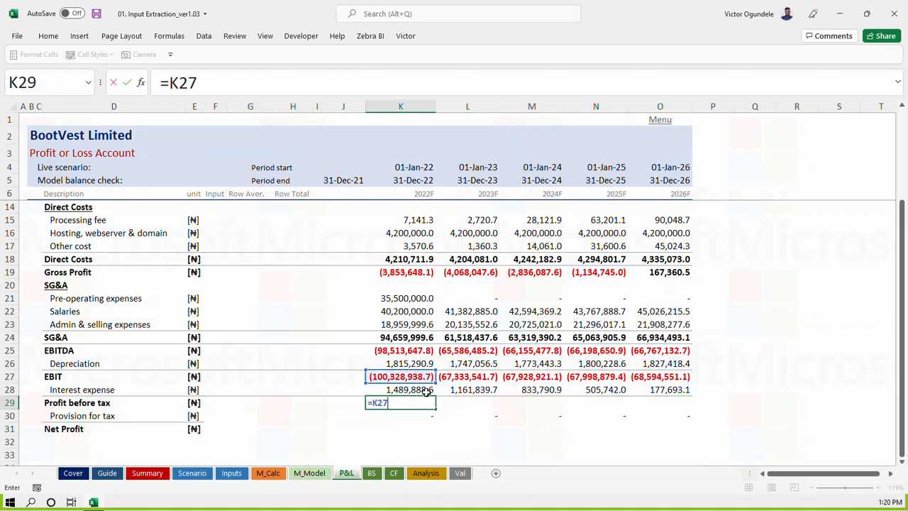
type("=K28")
key("ctrl+Return")
key("shift+Right")
key("shift+Right")
key("shift+Right")
key("shift+Right")
key("ctrl+r")
Apply the total-row cell style to F31:O31 in the Net Profit row
key("Down")
key("Down")
key("Down")
key("Up")
key("Left")
key("Left")
key("Left")
key("Left")
key("Left")
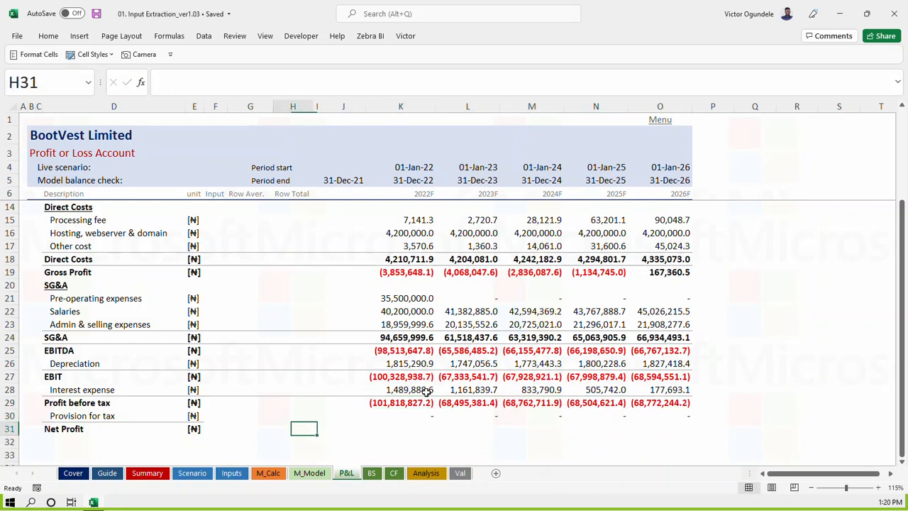
key("shift+Right")
key("shift+Right")
key("shift+Right")
key("shift+Right")
key("shift+Right")
key("shift+Right")
key("shift+Right")
key("shift+Right")
key("shift+Right")
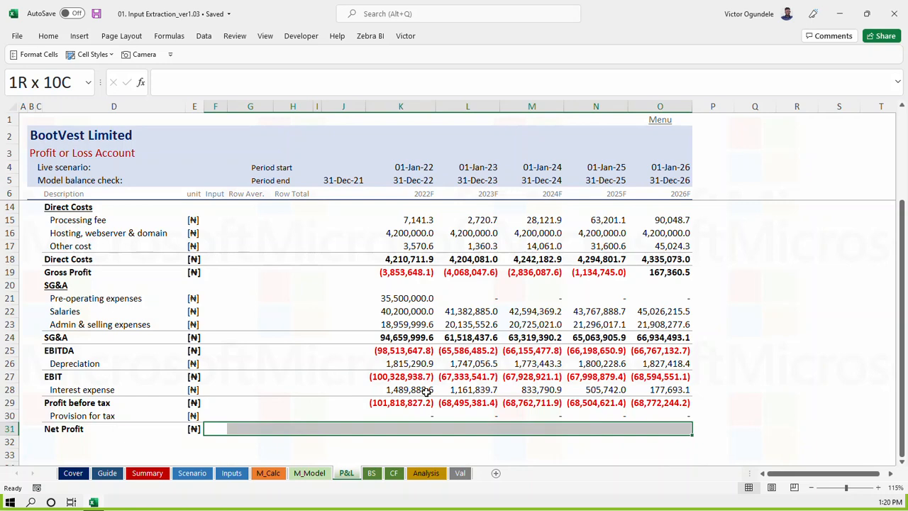
key("alt+2")
left_click(391, 92)
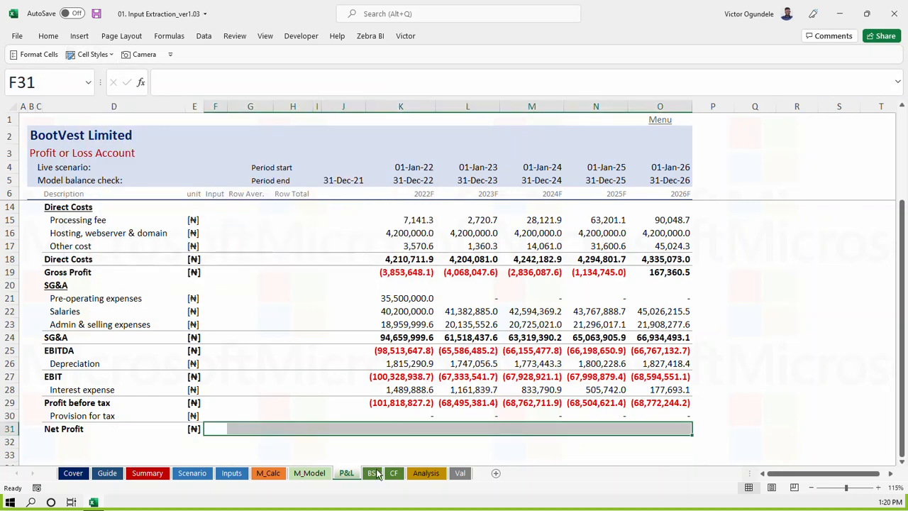
Calculate Net Profit in K31 as =K29-K30, fill it across to O31 and save the workbook
key("Right")
key("shift+Right")
key("Right")
key("Right")
key("Right")
key("Right")
type("=")
key("Up")
key("Up")
type("-")
key("Up")
key("ctrl+Return")
key("shift+Right")
key("shift+Right")
key("shift+Right")
key("shift+Right")
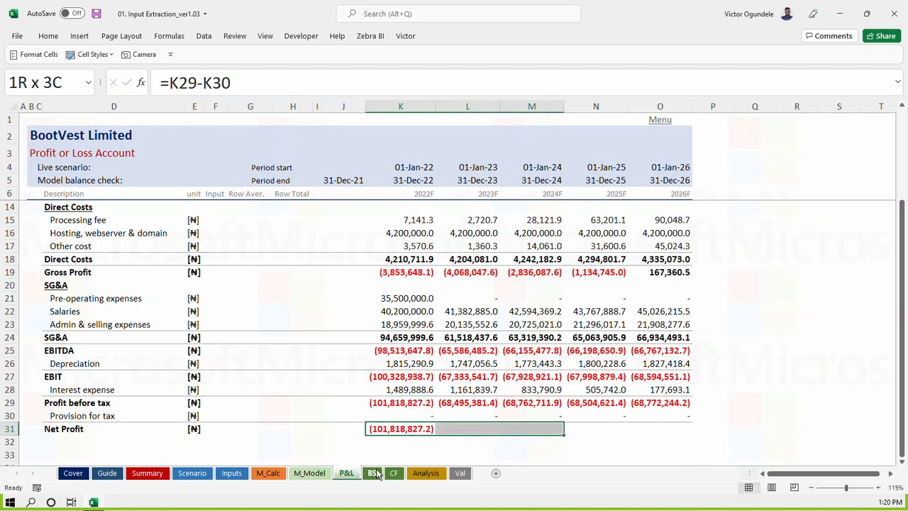
key("ctrl+r")
key("ctrl+s")
Sum the twelve 2026 monthly Net Profit cells, BG34:BR34, on the M_Model sheet as a check on the annual figure
key("Left")
key("Left")
key("Left")
key("Left")
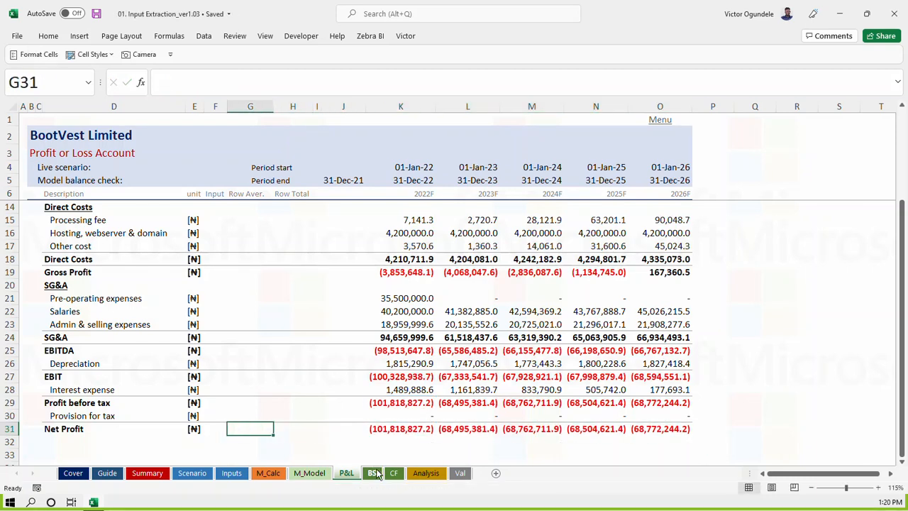
scroll(377, 474, "down", 1)
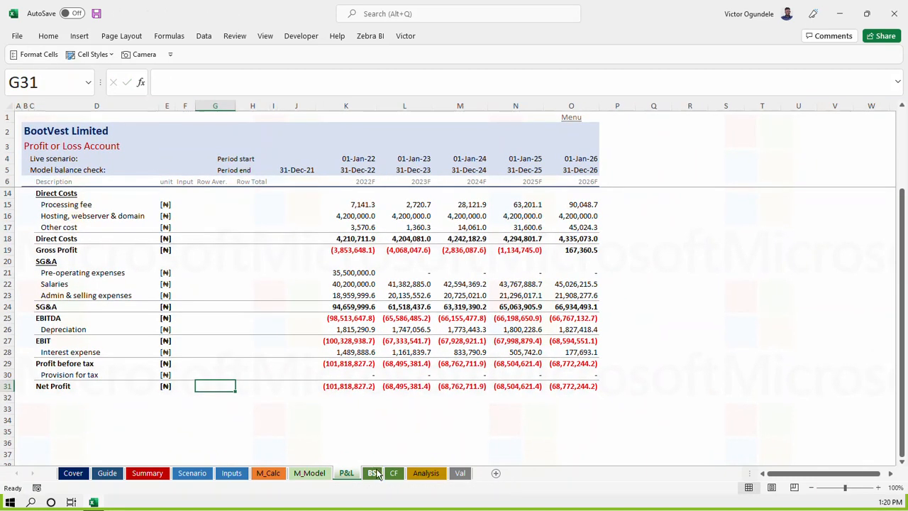
key("ctrl+Page_Up")
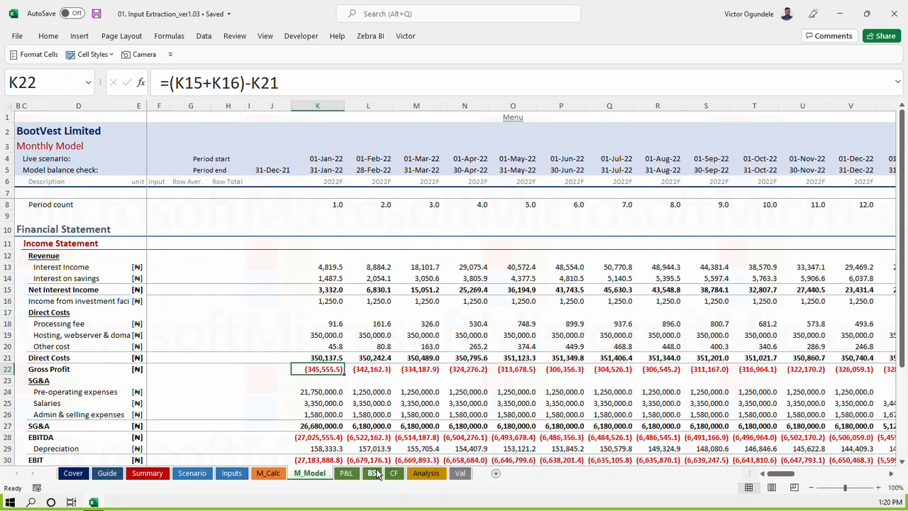
key("ctrl+Down")
key("ctrl+Down")
key("ctrl+Down")
key("ctrl+Up")
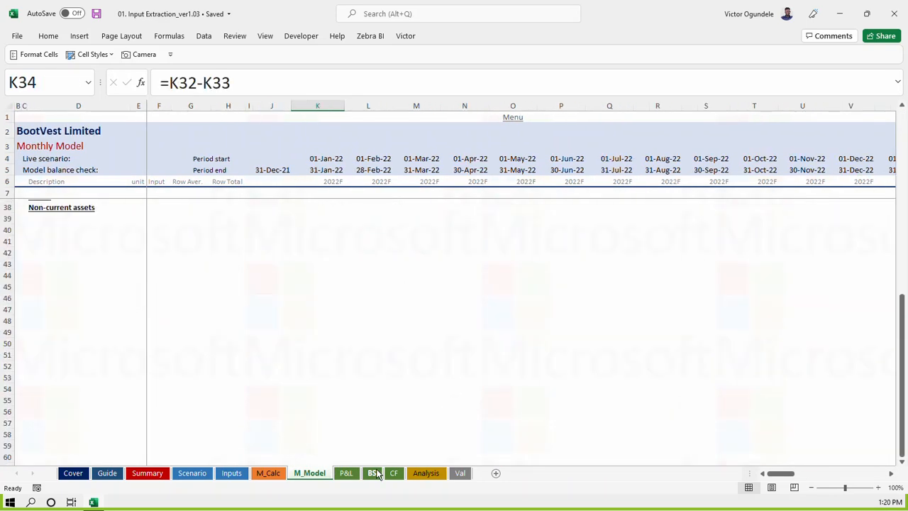
scroll(411, 406, "up", 2)
key("ctrl+Right")
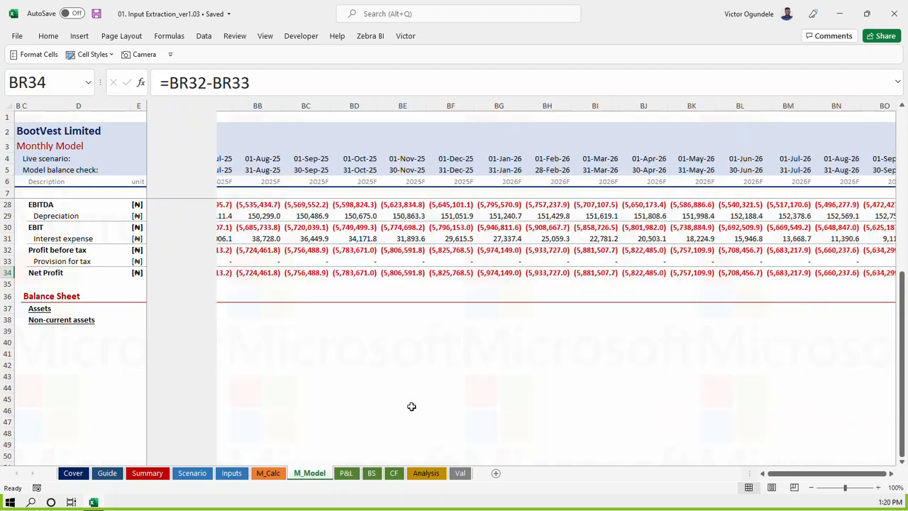
key("shift+Left")
key("shift+Left")
key("shift+Left")
key("shift+Left")
key("shift+Left")
key("shift+Left")
key("shift+Left")
key("shift+Left")
key("shift+Left")
key("shift+Left")
key("shift+Left")
key("shift+Left")
key("shift+Left")
key("shift+Left")
key("shift+Right")
key("shift+Right")
key("shift+Right")
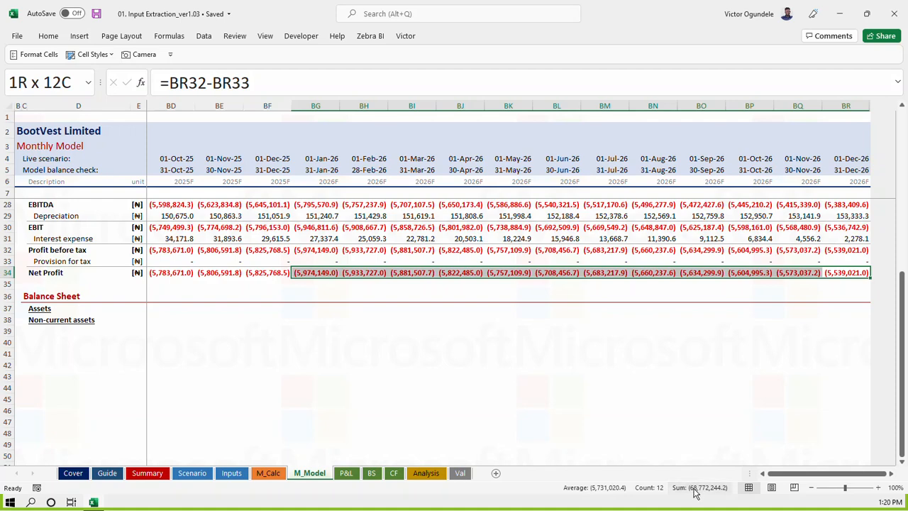
Place the monthly 2026 Net Profit sum, (68,772,244.2), in O34 of the P&L sheet for comparison and clear it
left_click(348, 473)
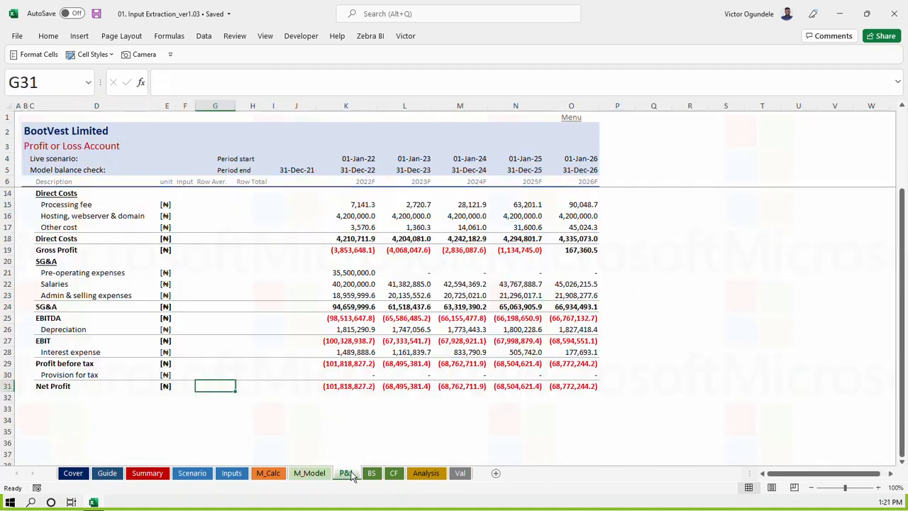
left_click(562, 418)
type("(68,772,244.2)")
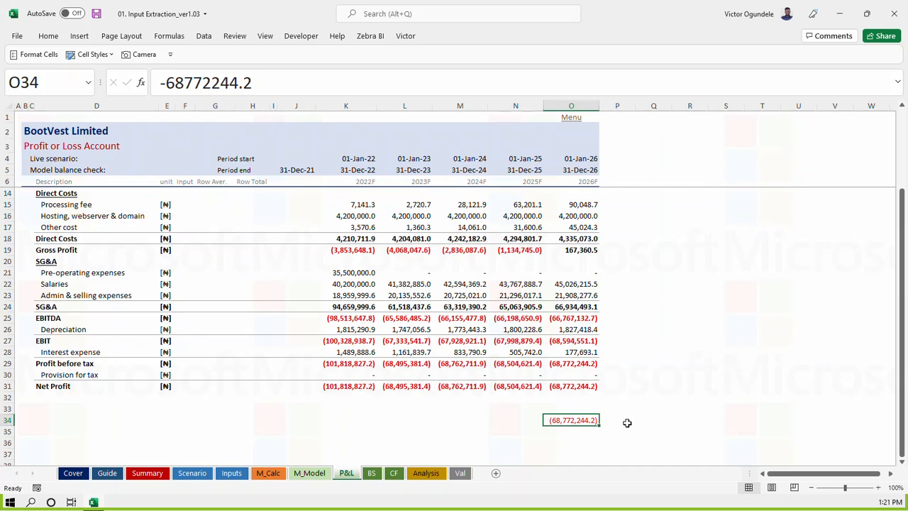
key("Delete")
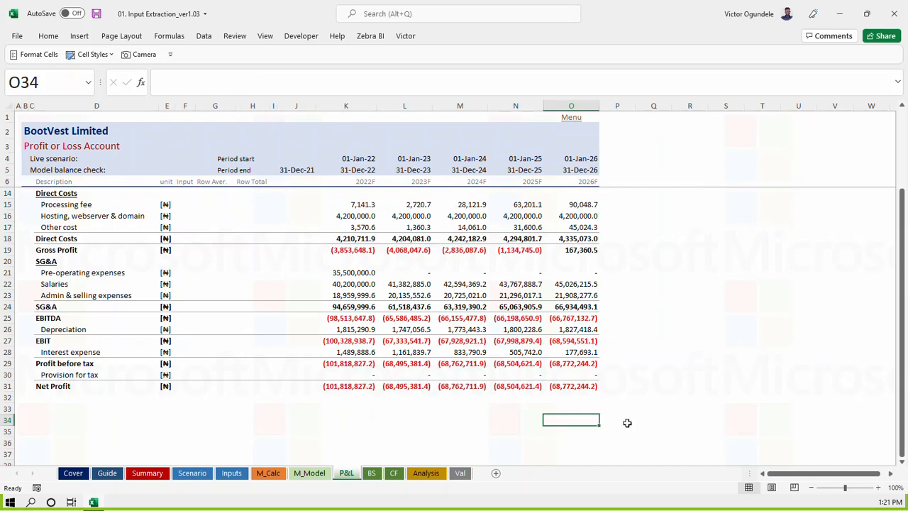
Review the SUMIF arguments of the Interest Income formula in K10 on the P&L sheet and save the workbook
left_click(626, 270)
scroll(626, 270, "up", 2)
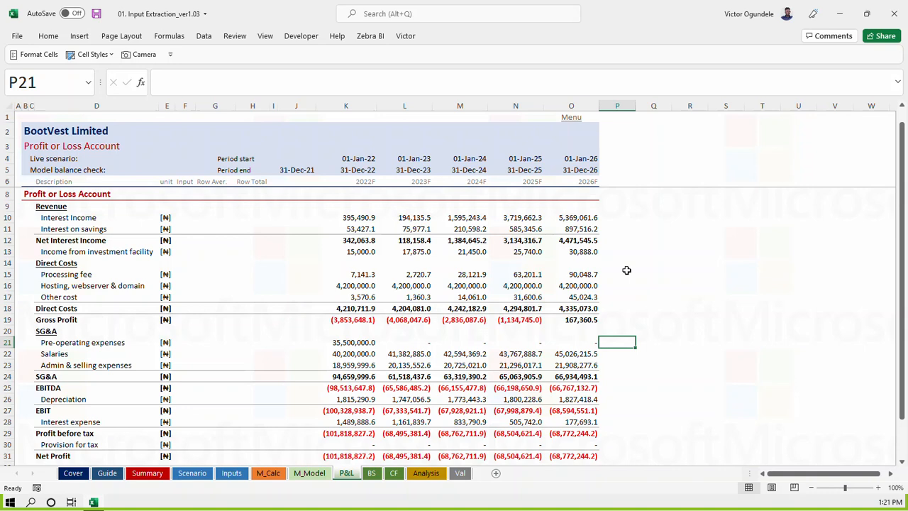
left_click(352, 218)
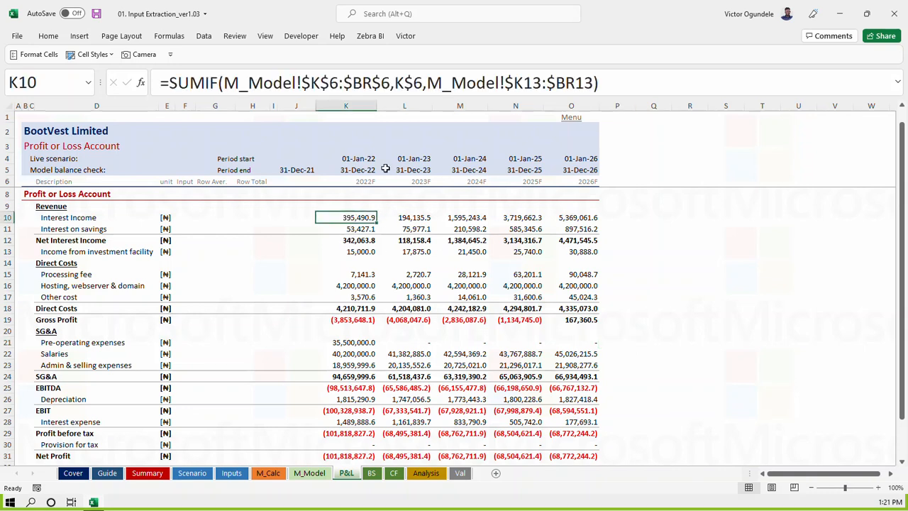
left_click(371, 83)
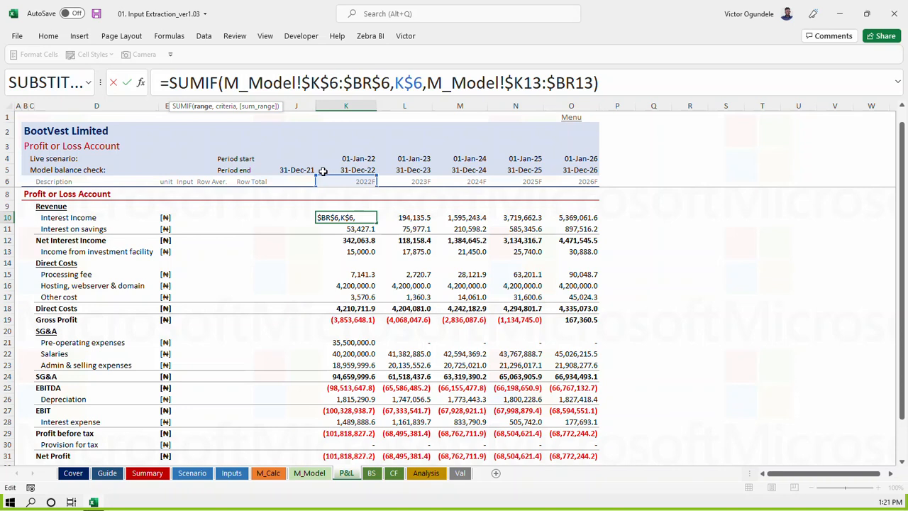
key("Escape")
left_click(294, 286)
key("ctrl+s")
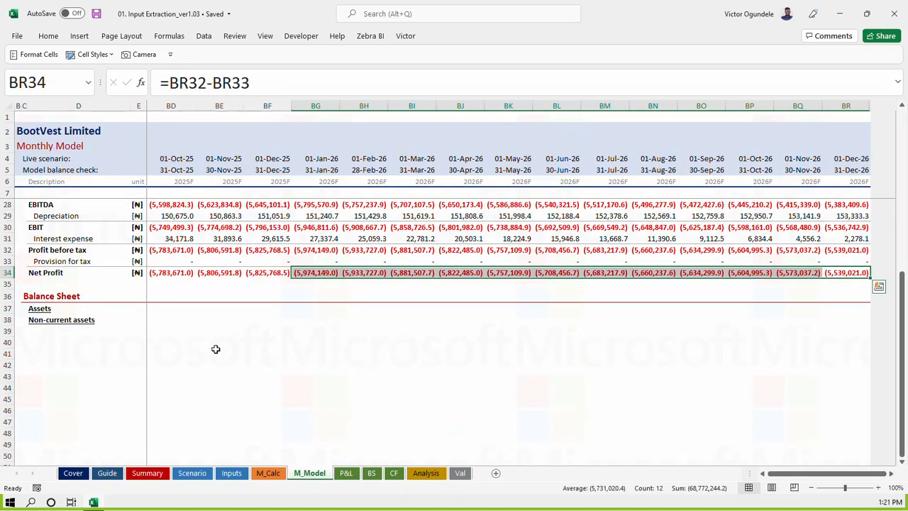
Look over the P&L, BS, CF and M_Calc sheets and return to the Balance Sheet section of M_Model
left_click(37, 343)
left_click(50, 331)
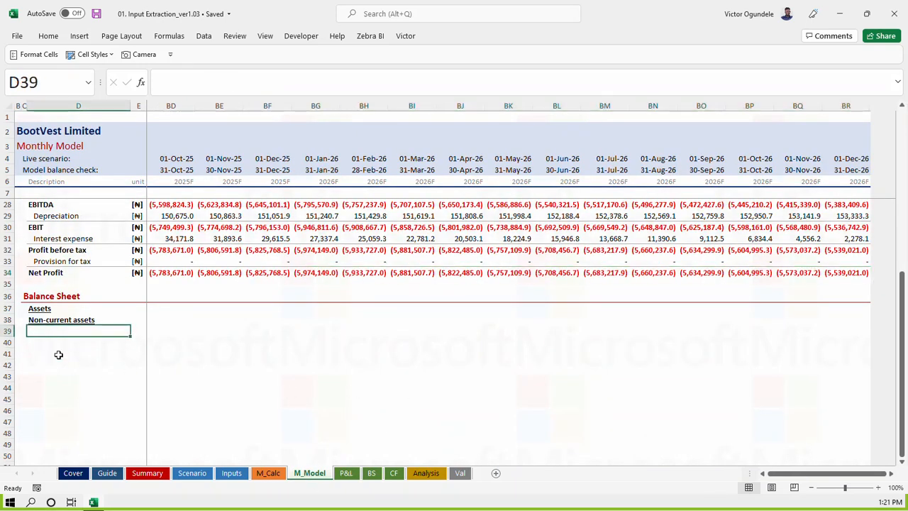
left_click(347, 474)
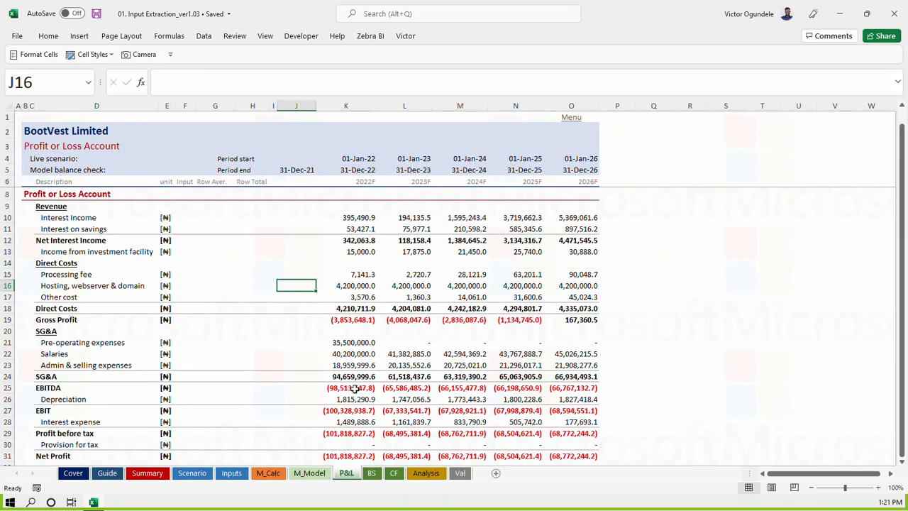
left_click(371, 474)
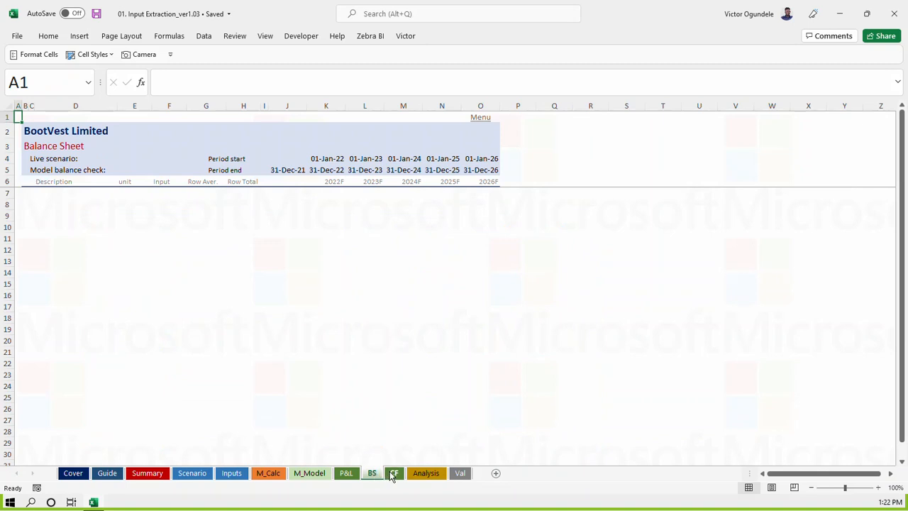
left_click(393, 474)
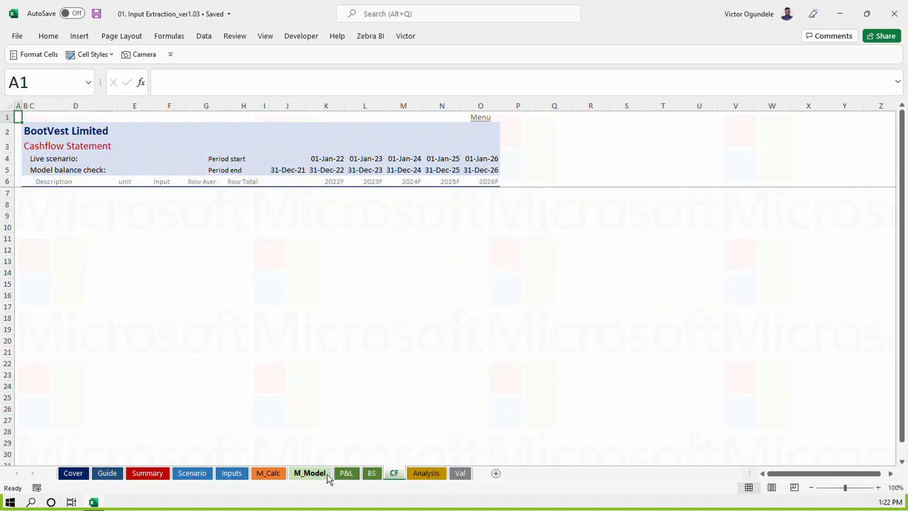
left_click(274, 473)
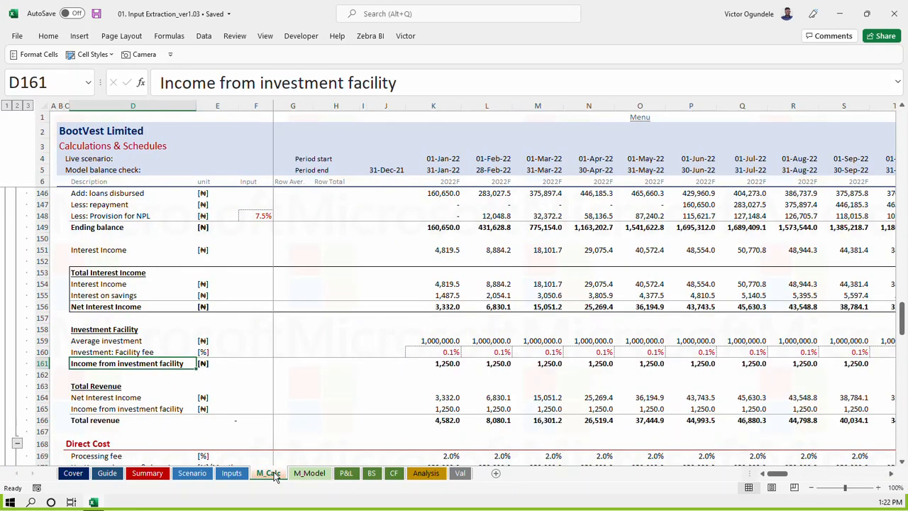
left_click(300, 475)
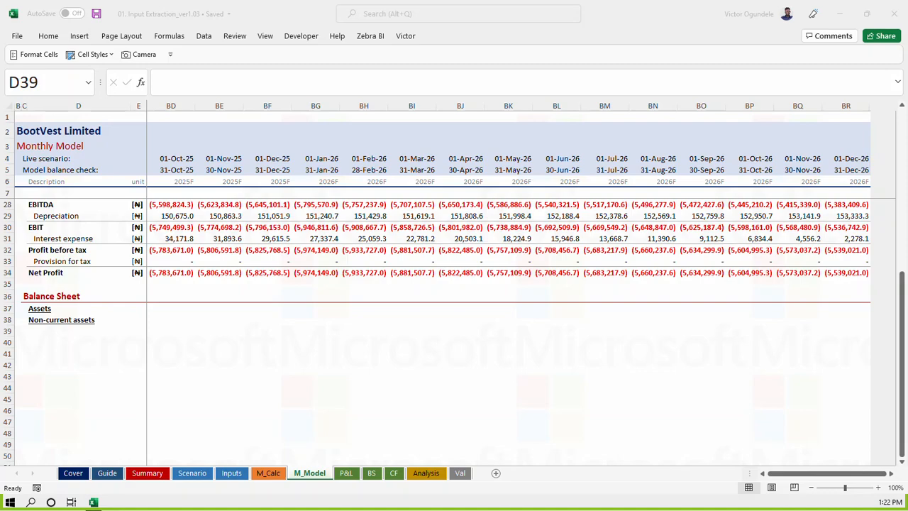
Read the monthly ARPU and subscriber churn formulas in the TechCrunch article in Chrome and switch back to the Excel workbook
left_click_drag(0, 113, 470, 0)
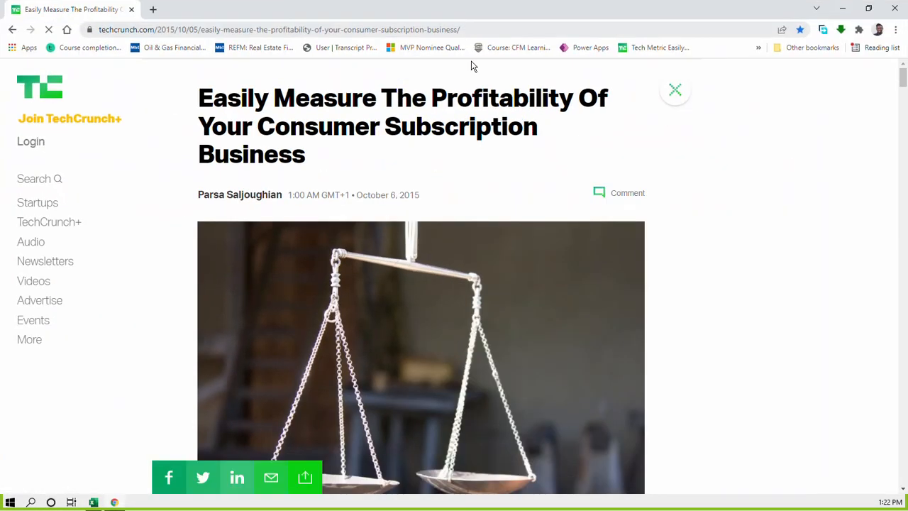
scroll(420, 310, "down", 1)
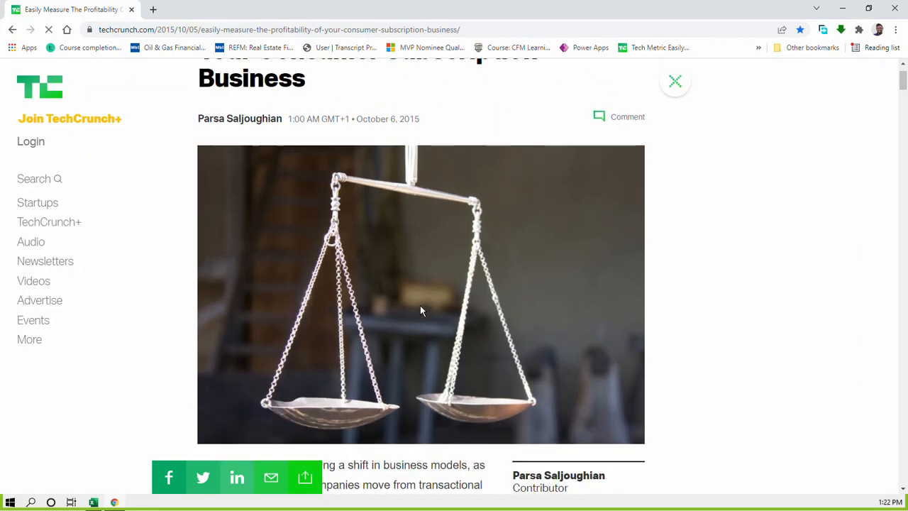
scroll(420, 310, "down", 9)
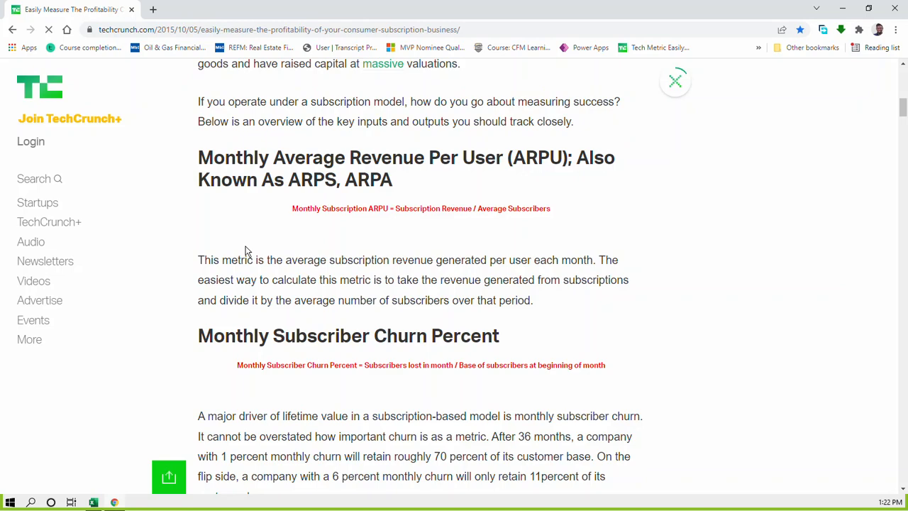
scroll(445, 311, "down", 1)
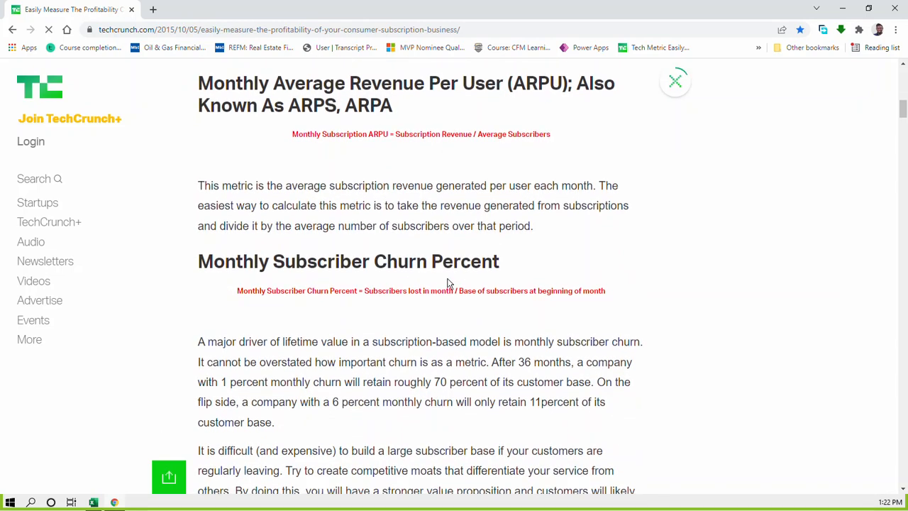
key("alt+Tab")
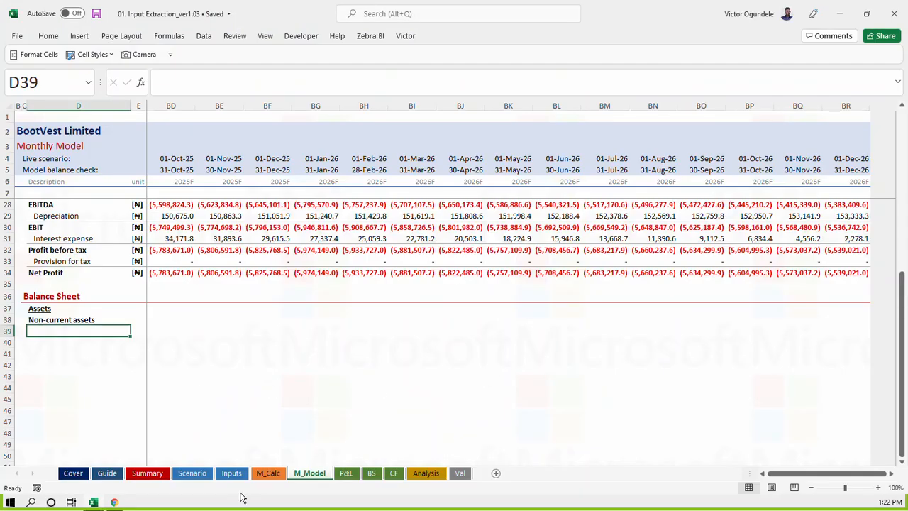
Look over the loan and interest schedules on the M_Calc sheet and return to the income statement on M_Model
left_click(266, 474)
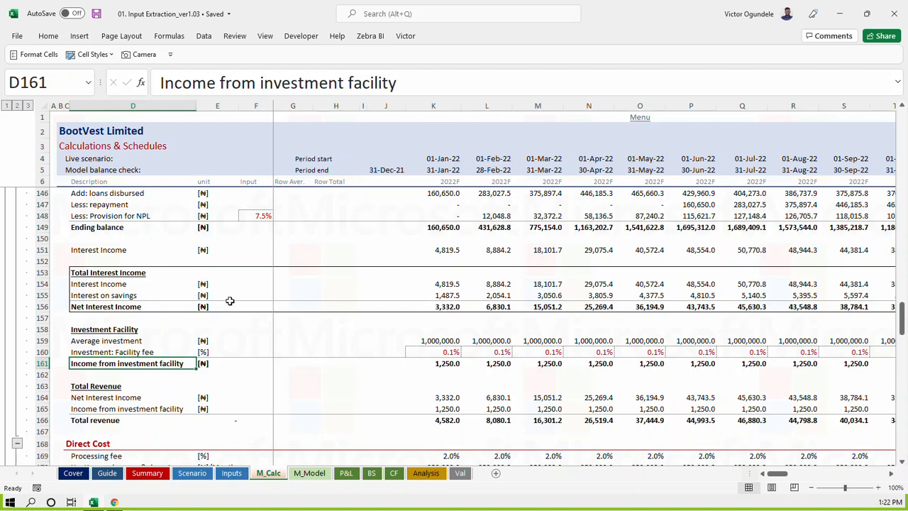
scroll(230, 301, "up", 7)
scroll(229, 302, "down", 2)
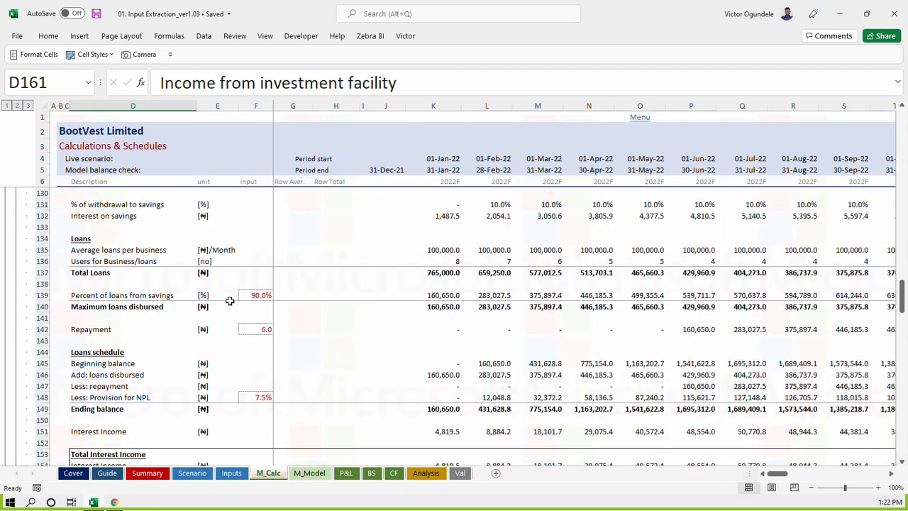
left_click(309, 473)
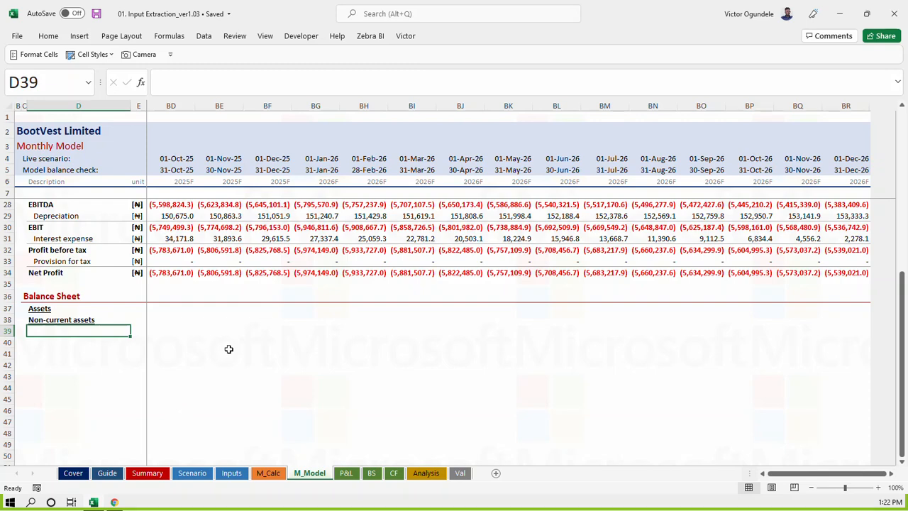
scroll(226, 349, "up", 4)
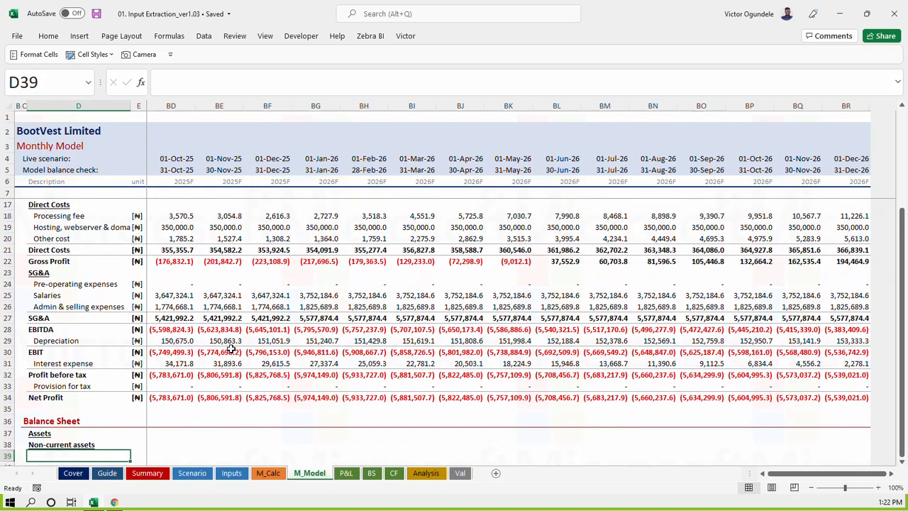
scroll(230, 347, "up", 3)
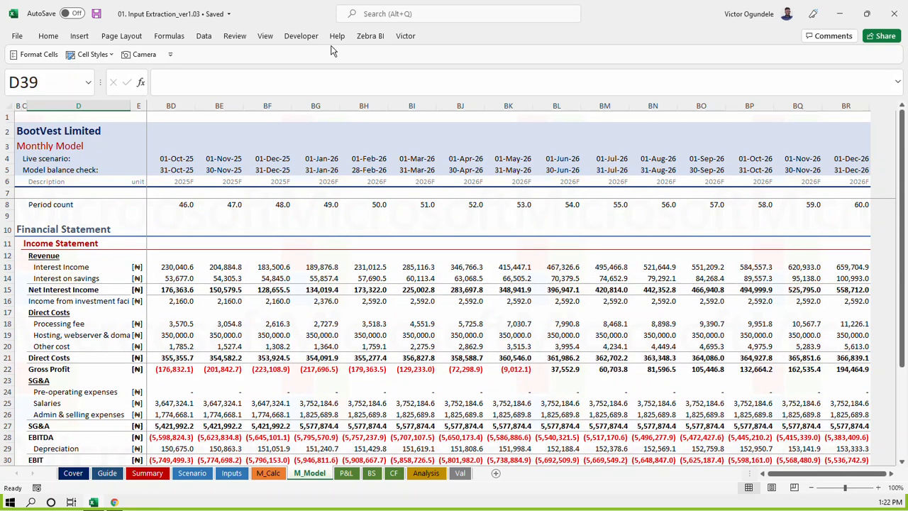
Read the churn and gross margin sections of the TechCrunch article in Chrome, select its web address and switch back to the Excel workbook
key("alt+Tab")
scroll(355, 326, "down", 2)
scroll(352, 300, "down", 12)
scroll(350, 299, "down", 6)
scroll(350, 300, "down", 12)
scroll(348, 234, "up", 15)
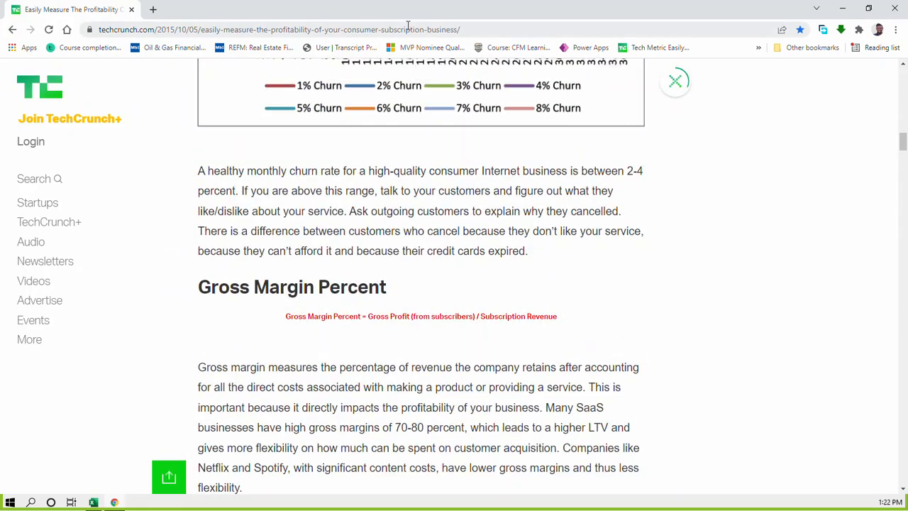
left_click(408, 29)
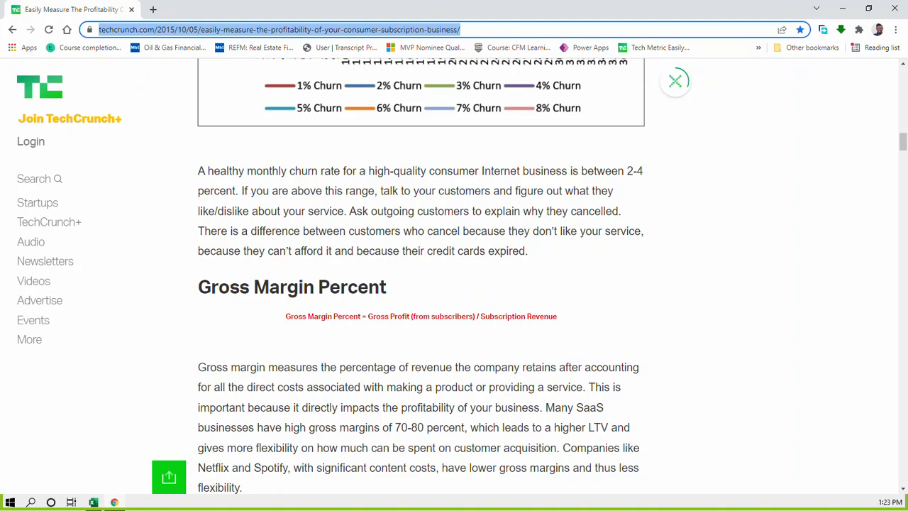
key("alt+Tab")
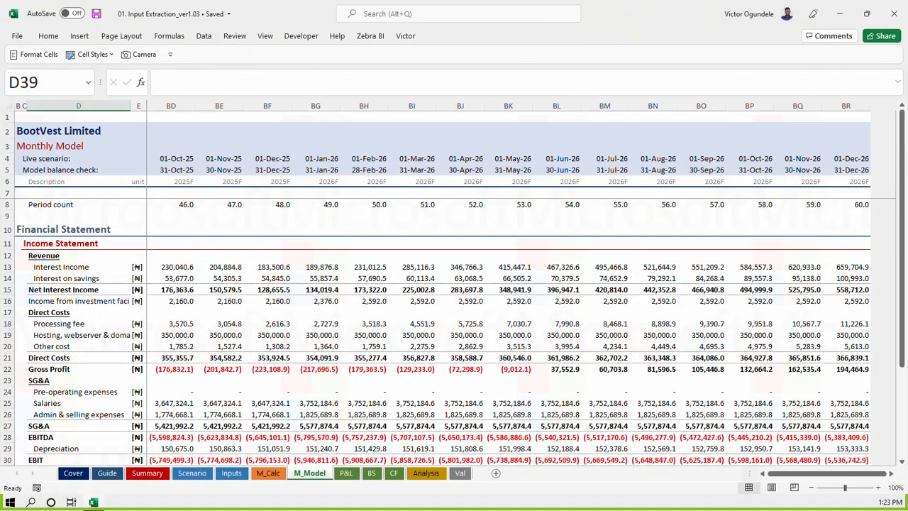
Review the M_Model income statement from January 2022, from the revenue lines down to the Balance Sheet headings
left_click(315, 426)
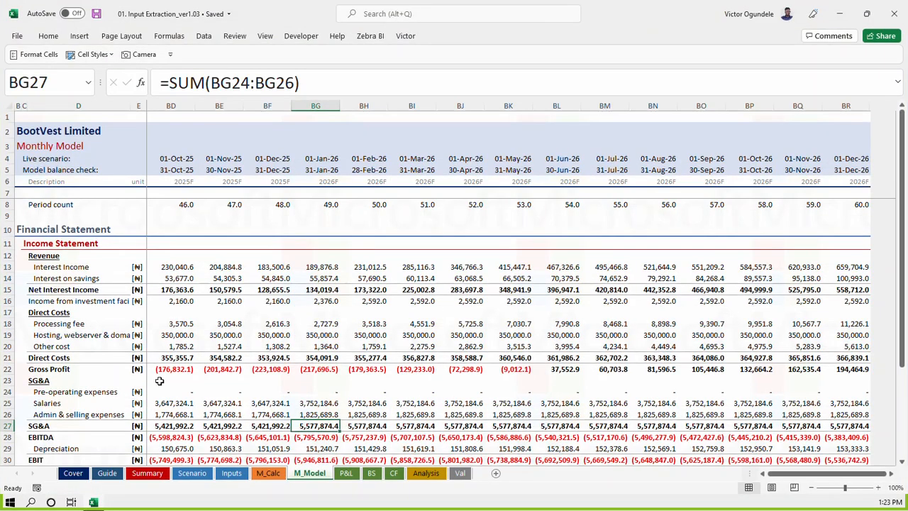
key("ctrl+Left")
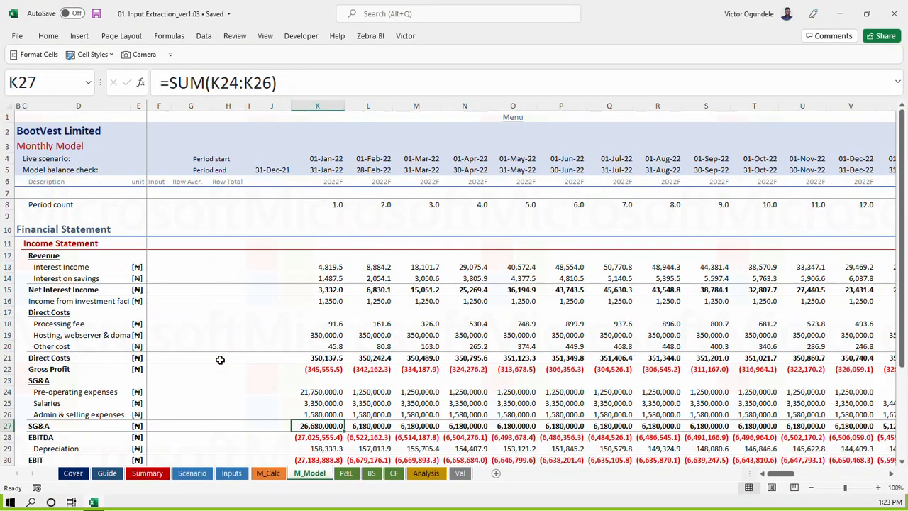
scroll(231, 360, "down", 4)
scroll(242, 362, "down", 3)
scroll(241, 362, "up", 2)
scroll(241, 362, "down", 3)
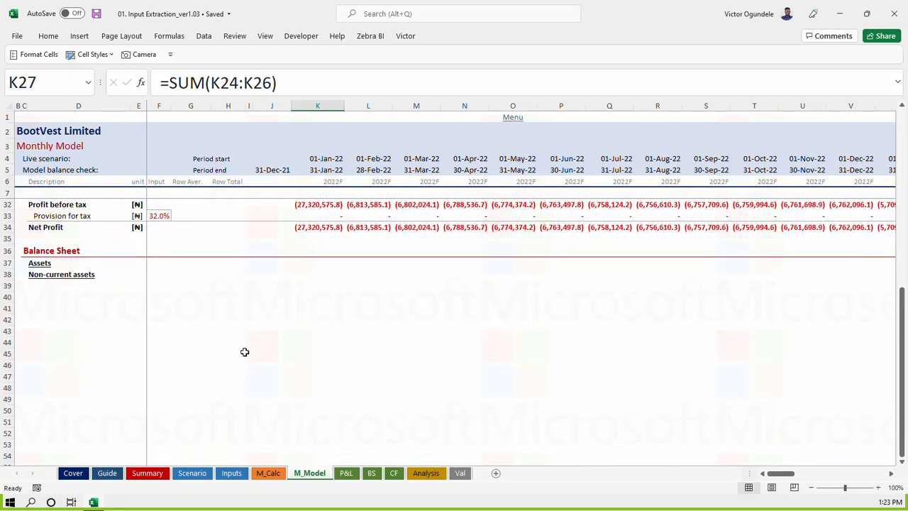
scroll(260, 320, "up", 2)
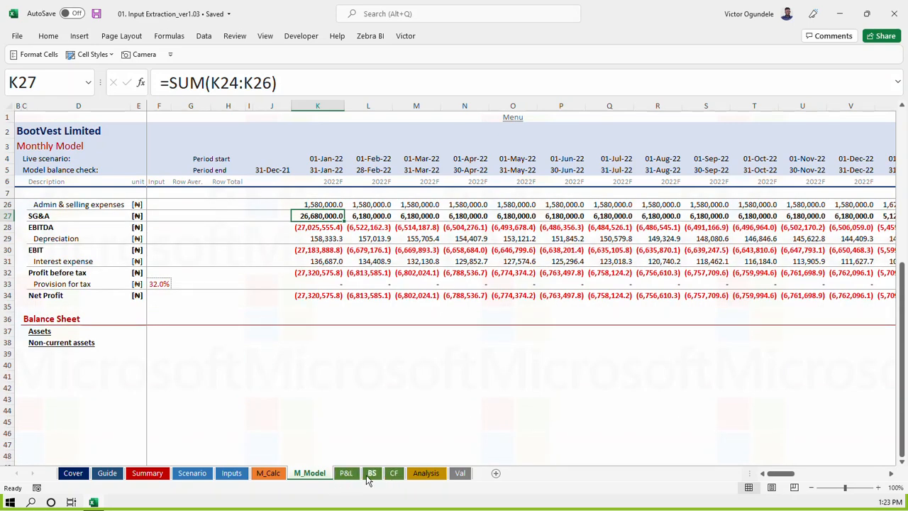
scroll(362, 336, "down", 1)
scroll(362, 336, "up", 7)
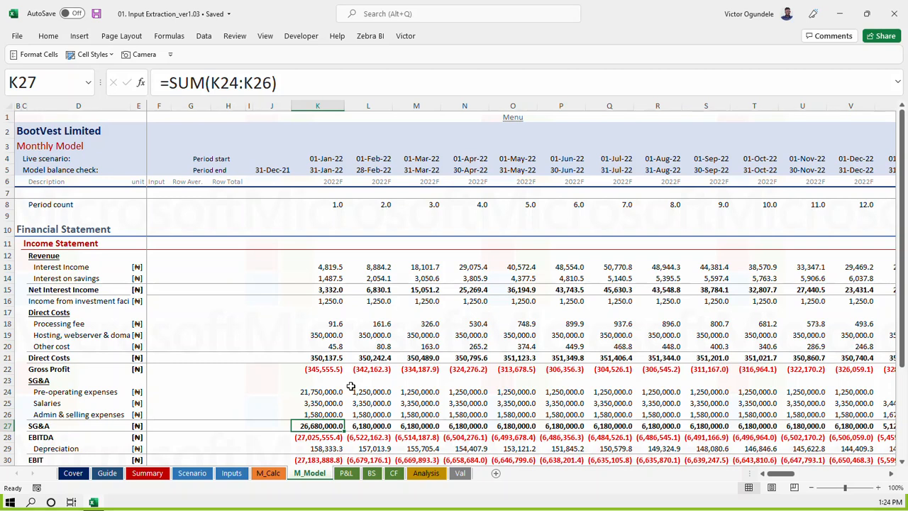
Save the workbook and store a new version of it as 01. Input Extraction_ver1.04
key("ctrl+s")
key("ctrl+s")
left_click(17, 37)
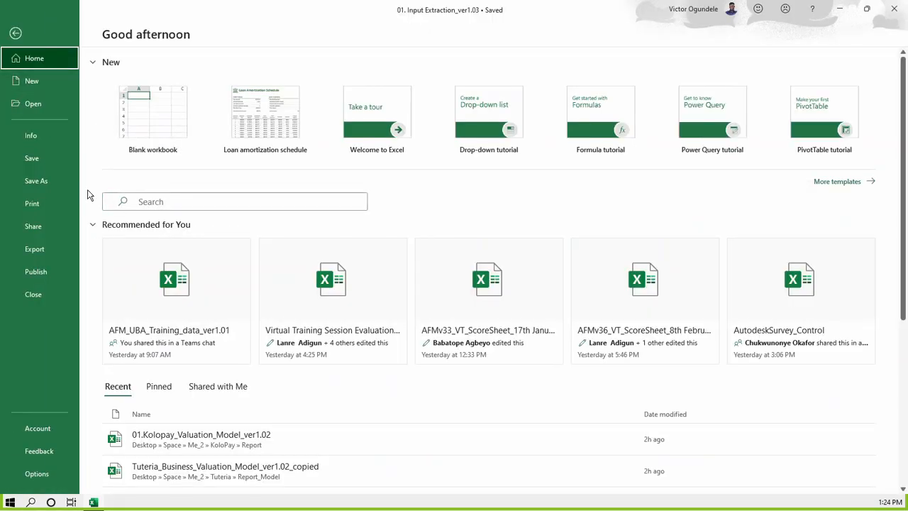
left_click(36, 181)
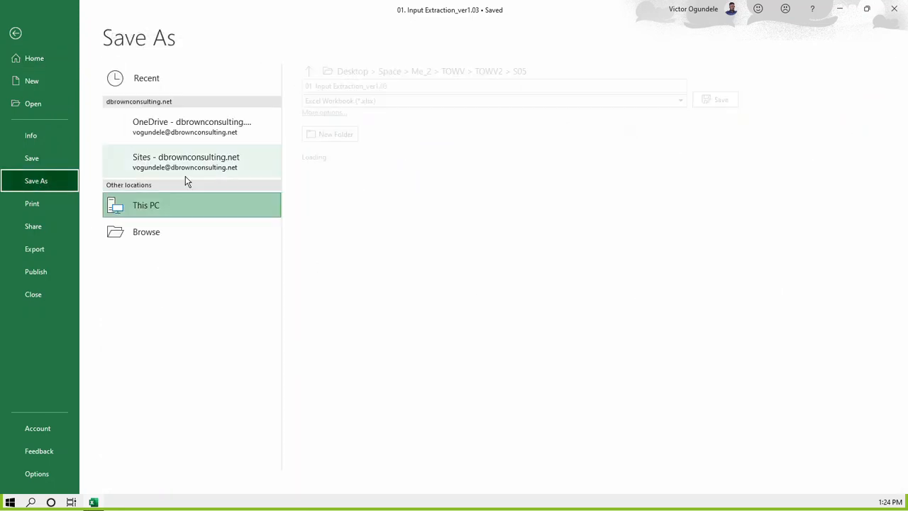
left_click(163, 259)
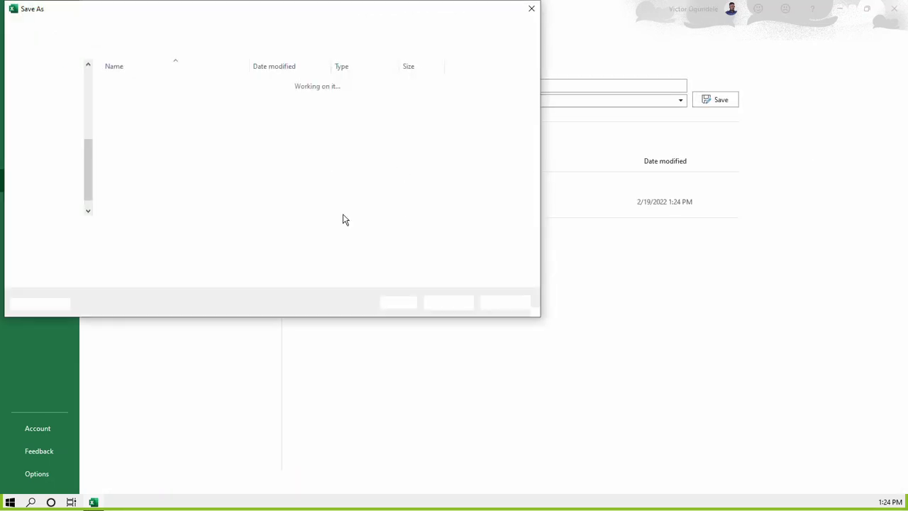
left_click(176, 229)
key("BackSpace")
type("4")
left_click(447, 305)
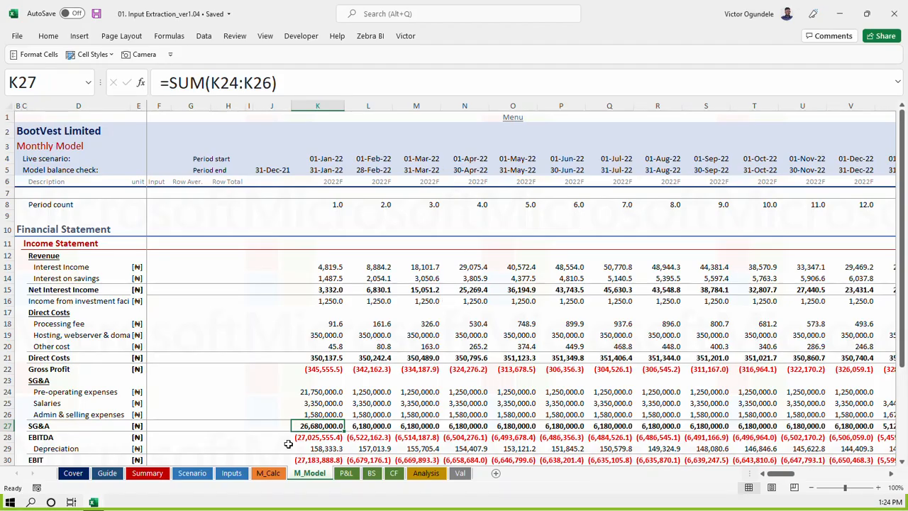
Examine the range, criteria and sum range of the 2022 Interest Income SUMIF formula on the P&L sheet
left_click(348, 474)
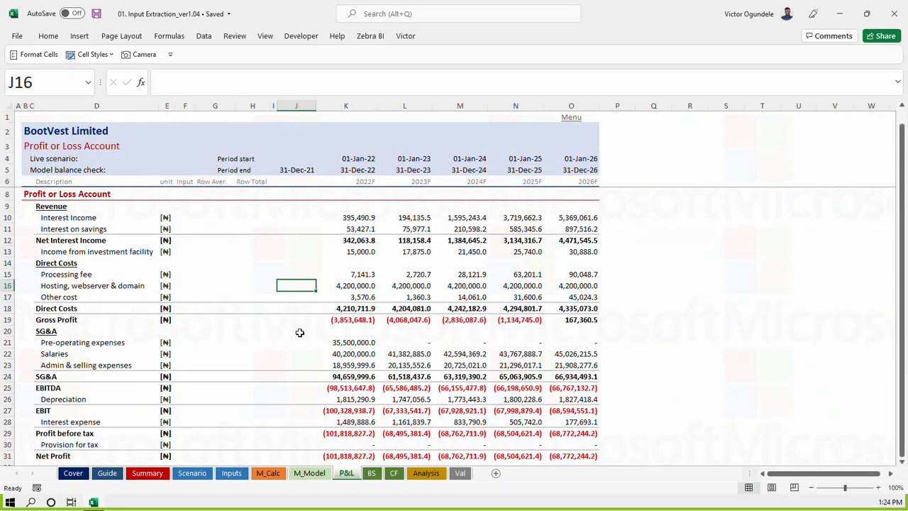
left_click(358, 217)
scroll(358, 216, "up", 1)
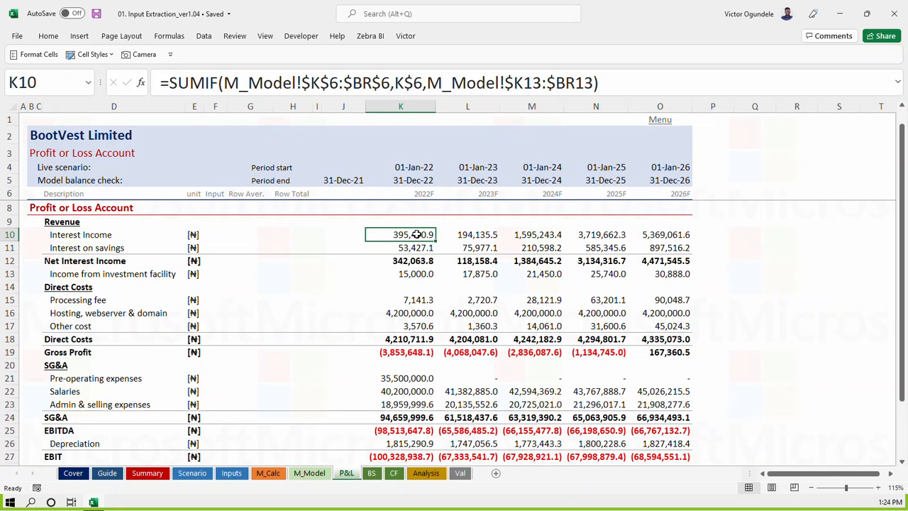
left_click(425, 83)
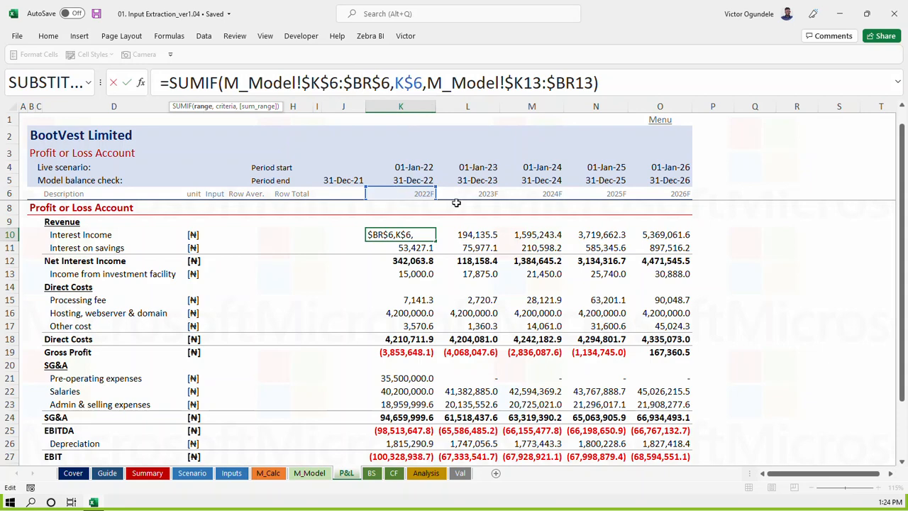
key("Escape")
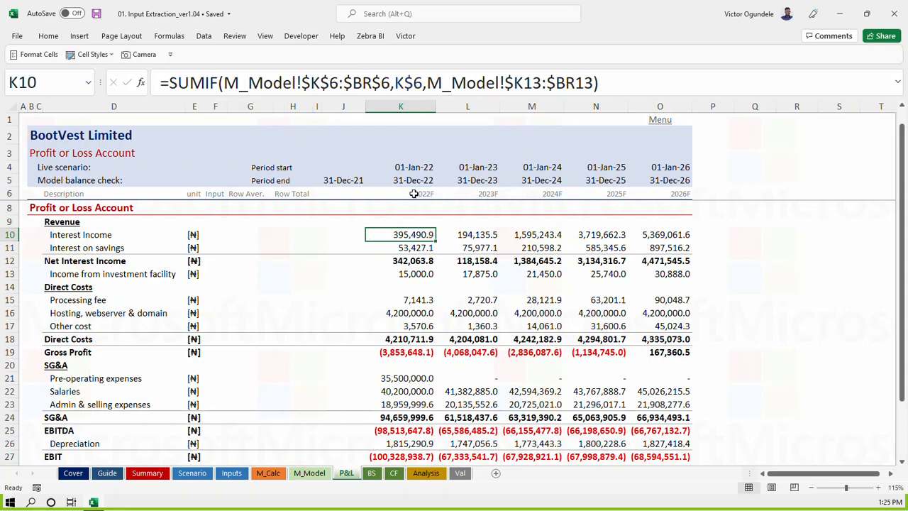
Compare the year header in K6 of the P&L sheet with the monthly year headers in K6:P6 of M_Model
left_click(411, 194)
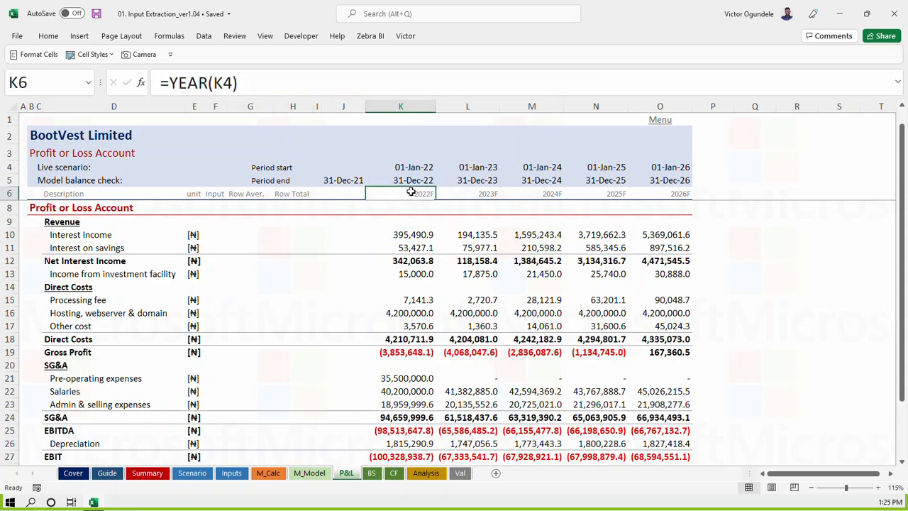
left_click(310, 472)
left_click(324, 181)
left_click_drag(323, 181, 564, 183)
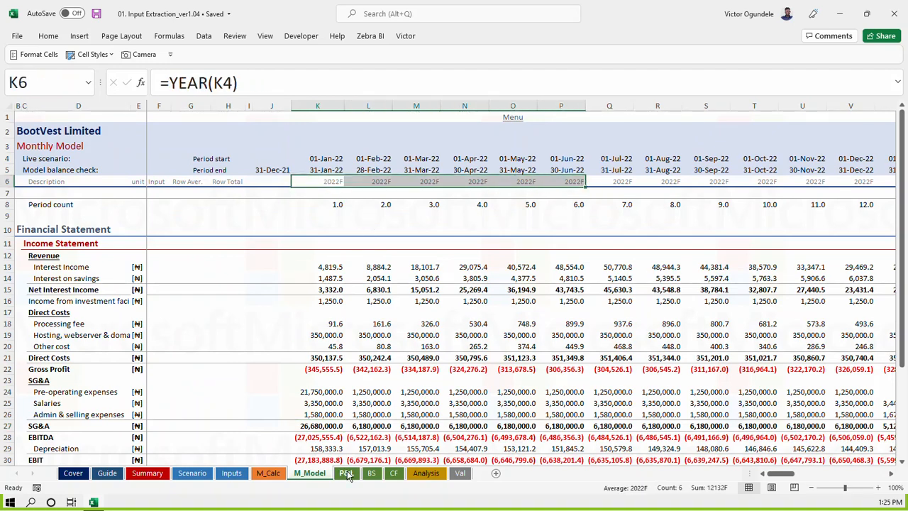
left_click(346, 473)
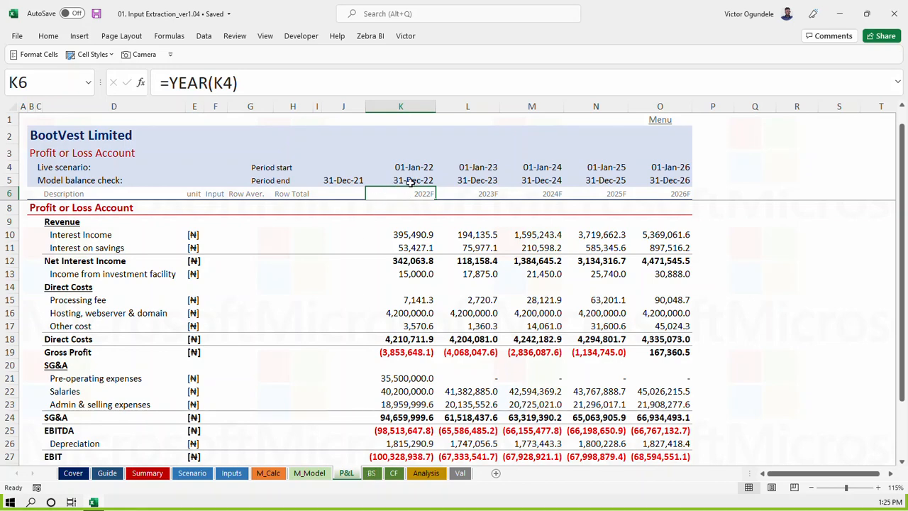
left_click(310, 474)
left_click_drag(313, 183, 589, 183)
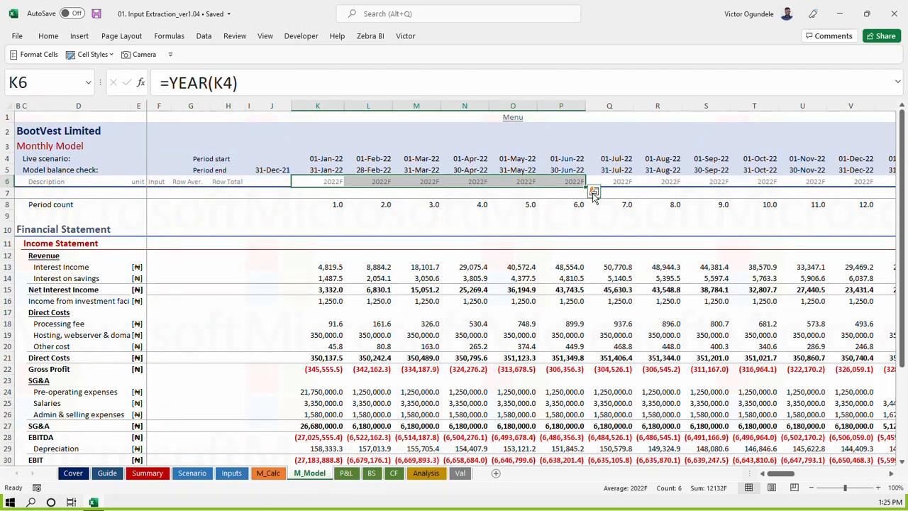
Compare the period-end date formulas in row 5 of the M_Model, BS and P&L sheets
left_click(324, 169)
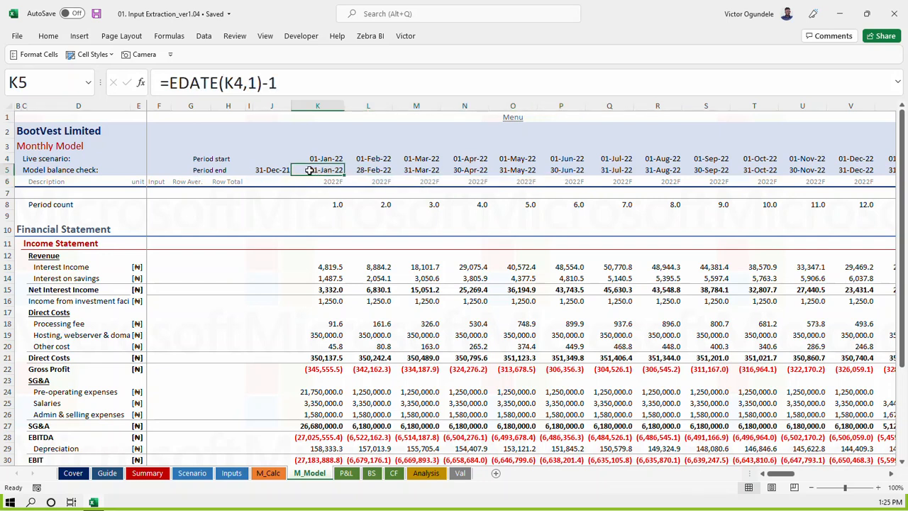
left_click(372, 473)
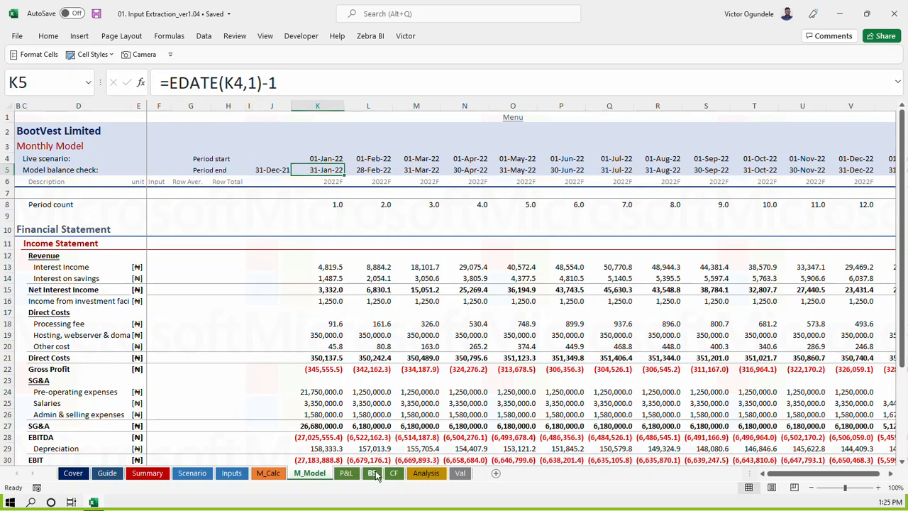
left_click(331, 171)
scroll(331, 171, "up", 1, "ctrl")
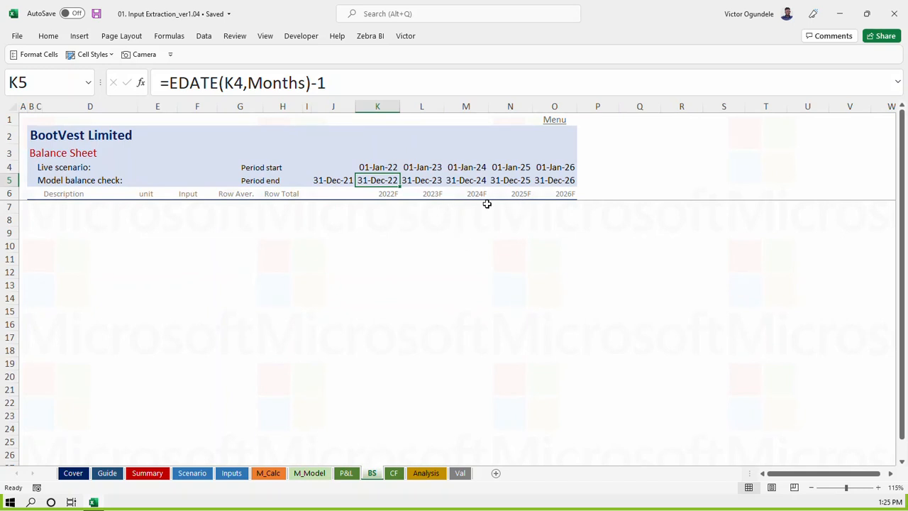
left_click(346, 473)
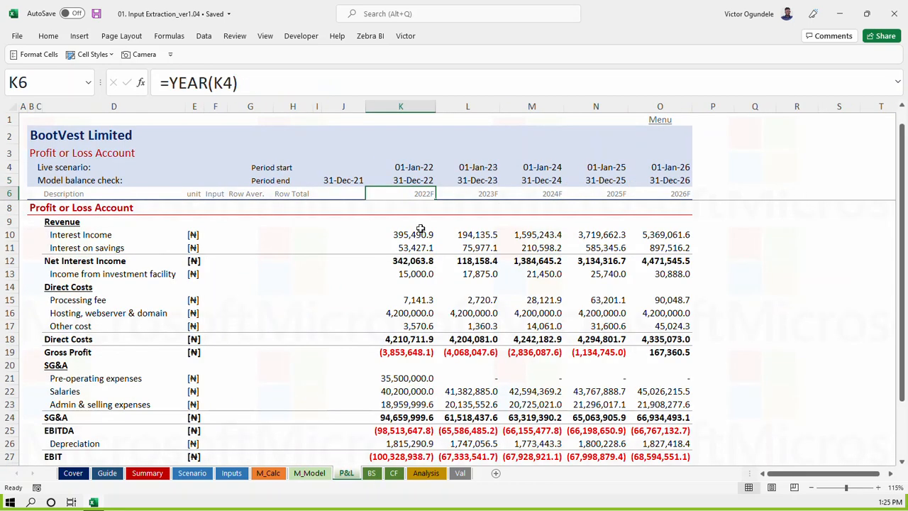
left_click(419, 181)
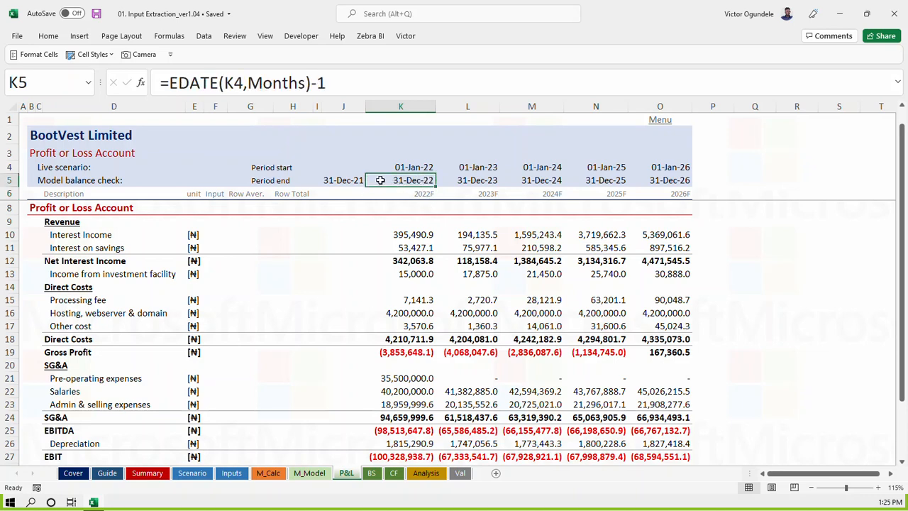
left_click(492, 179)
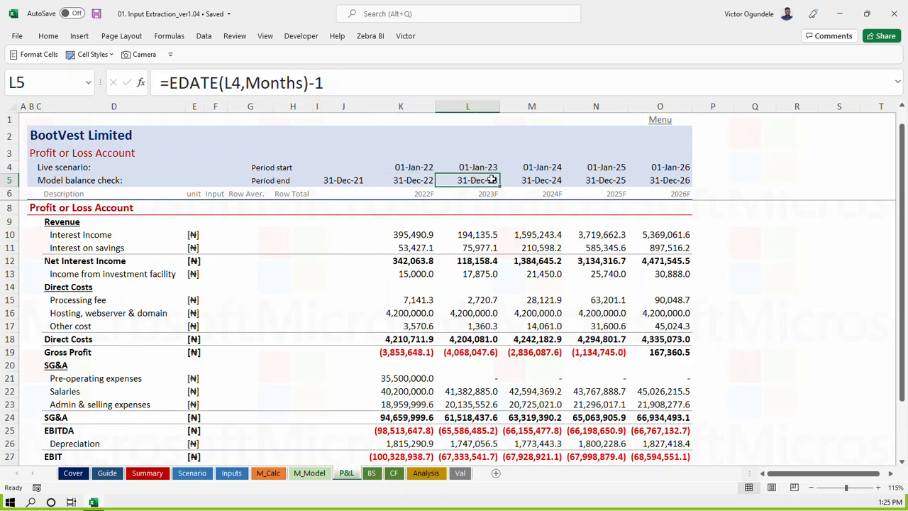
Save the workbook and return to the start of the P&L sheet
left_click(339, 231)
key("ctrl+s")
key("ctrl+Home")
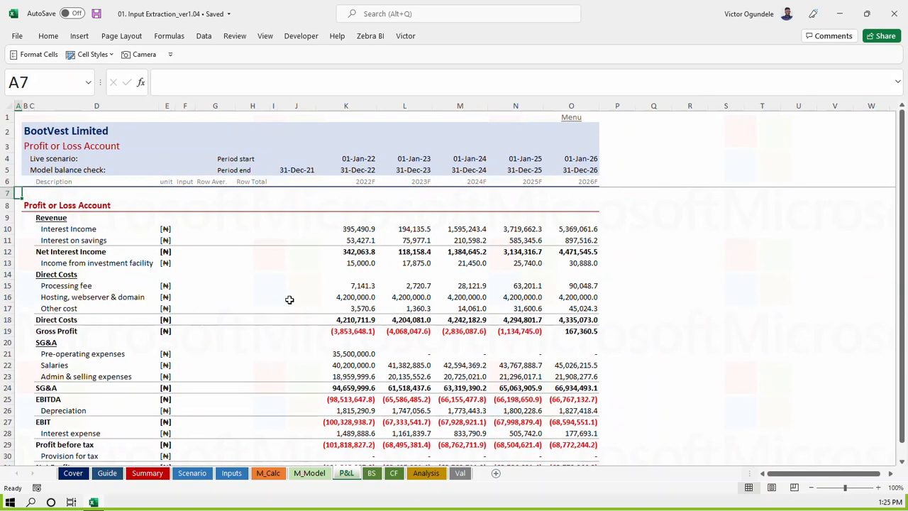
Go back through the sheets to the Cover and open the Guide sheet with the model style guide and glossary
key("ctrl+Page_Up")
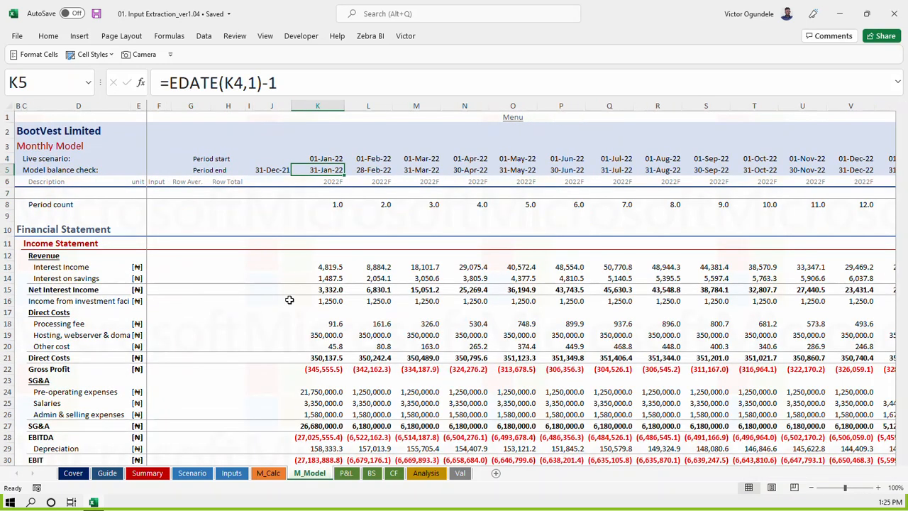
key("ctrl+Page_Up")
key("ctrl+Page_Up")
key("ctrl+Page_Up")
key("ctrl+Page_Up")
key("ctrl+Page_Up")
key("ctrl+Page_Up")
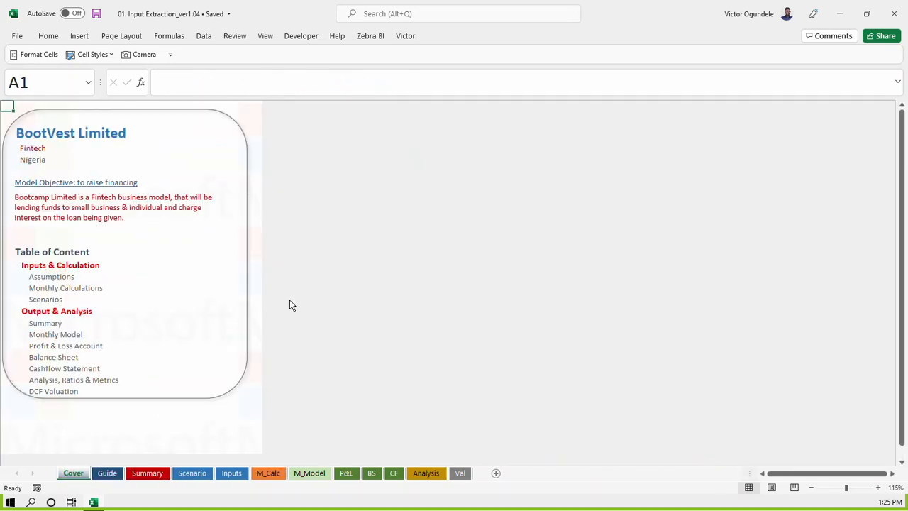
key("ctrl+Page_Down")
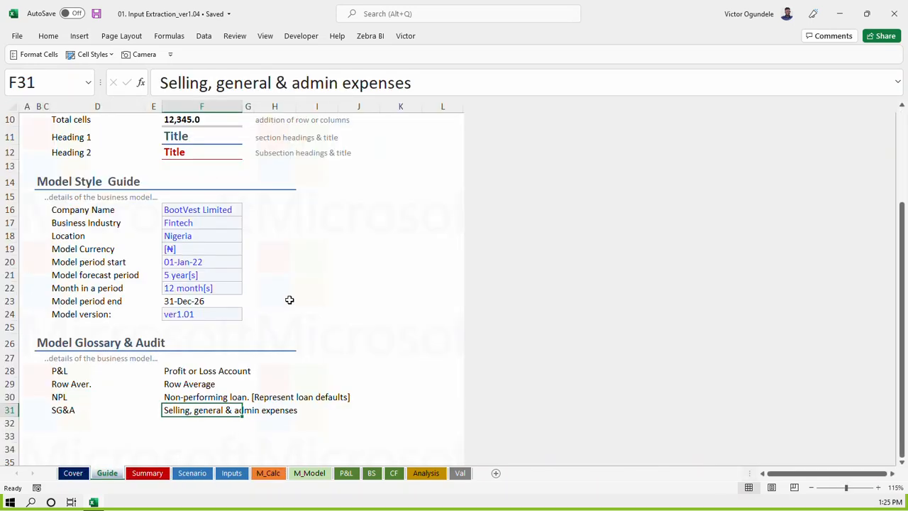
Reset the Guide sheet to its start and go forward through the sheets from Summary to P&L
scroll(290, 300, "down", 1)
key("ctrl+Home")
key("ctrl+Page_Down")
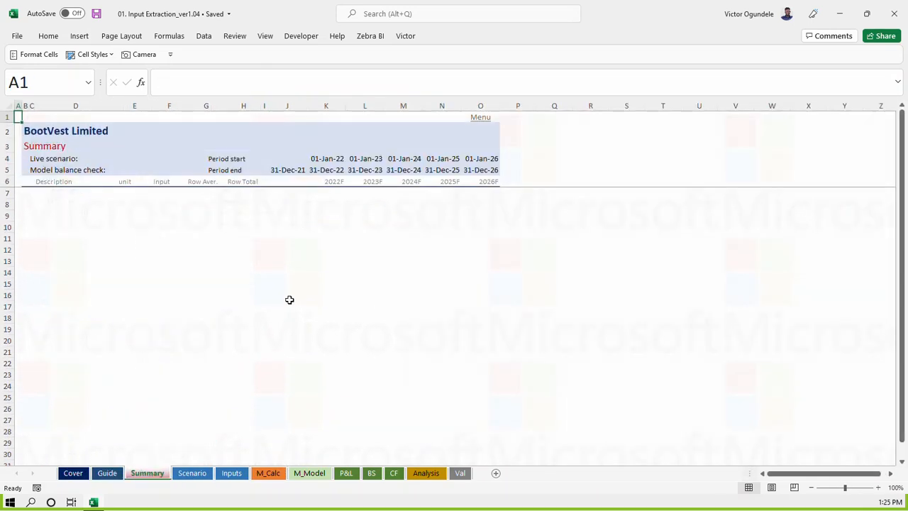
key("ctrl+Page_Down")
key("ctrl+Page_Down")
key("ctrl+Page_Down")
key("ctrl+Page_Down")
key("ctrl+Page_Down")
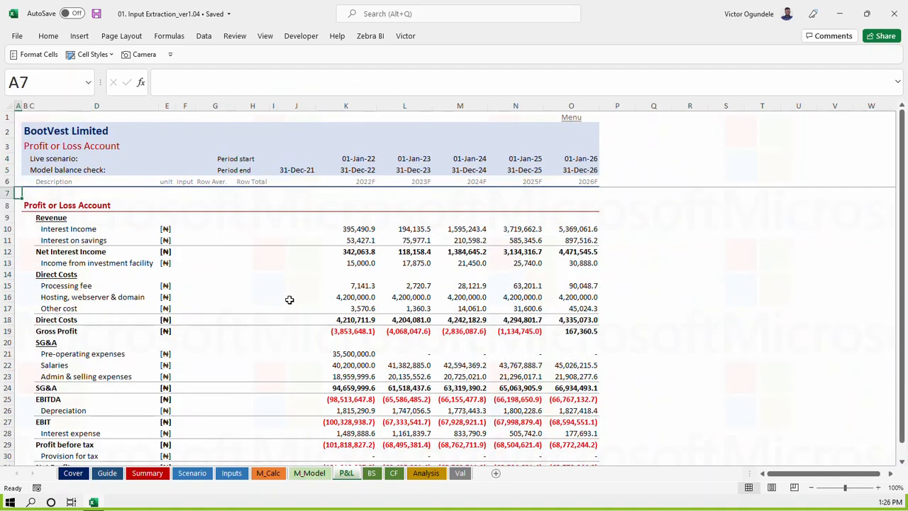
Go back to the M_Calc sheet, save the workbook and return to the start of the calculation schedules
key("ctrl+Page_Up")
key("ctrl+Page_Up")
key("ctrl+s")
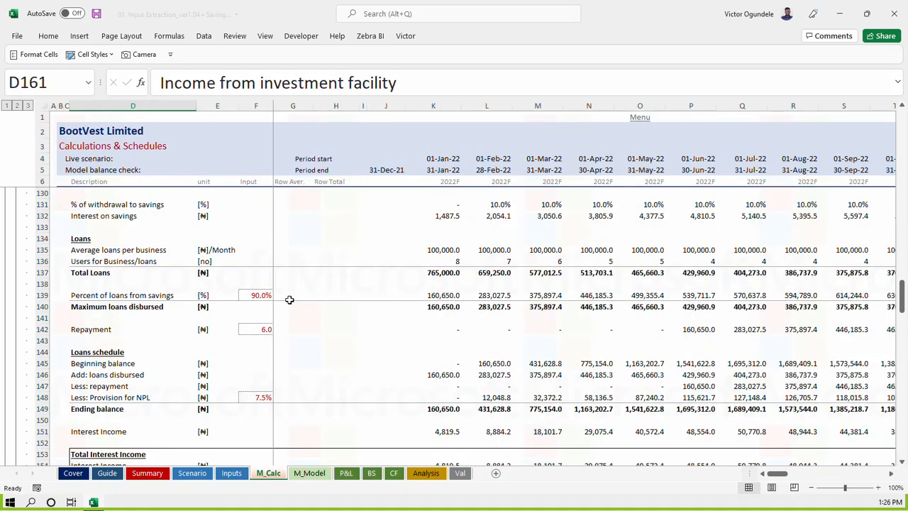
key("ctrl+Page_Down")
key("ctrl+Page_Up")
key("ctrl+Home")
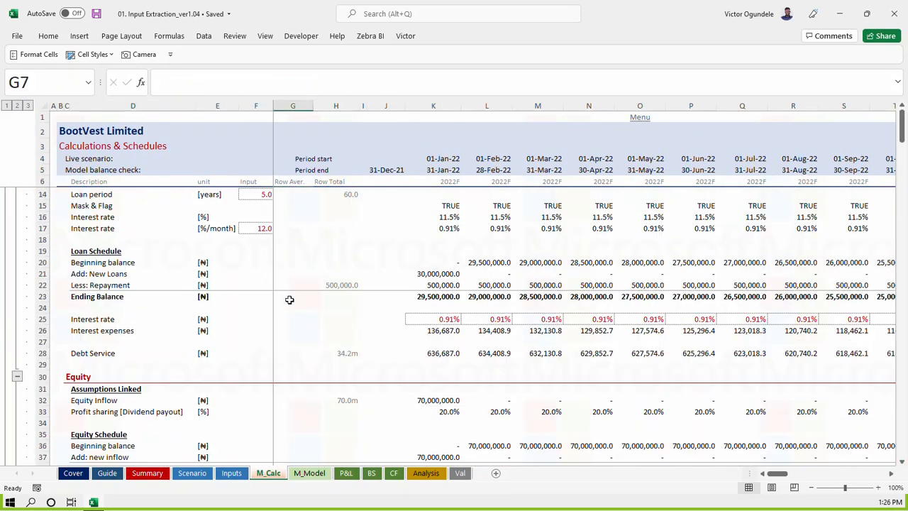
Review the Inputs, M_Calc and M_Model sheets in order and return to the P&L sheet
key("ctrl+Page_Up")
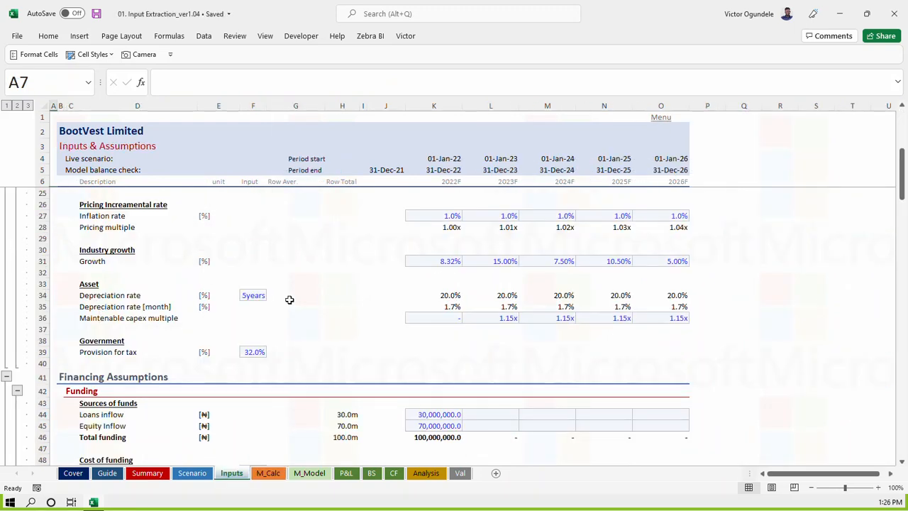
key("ctrl+Page_Down")
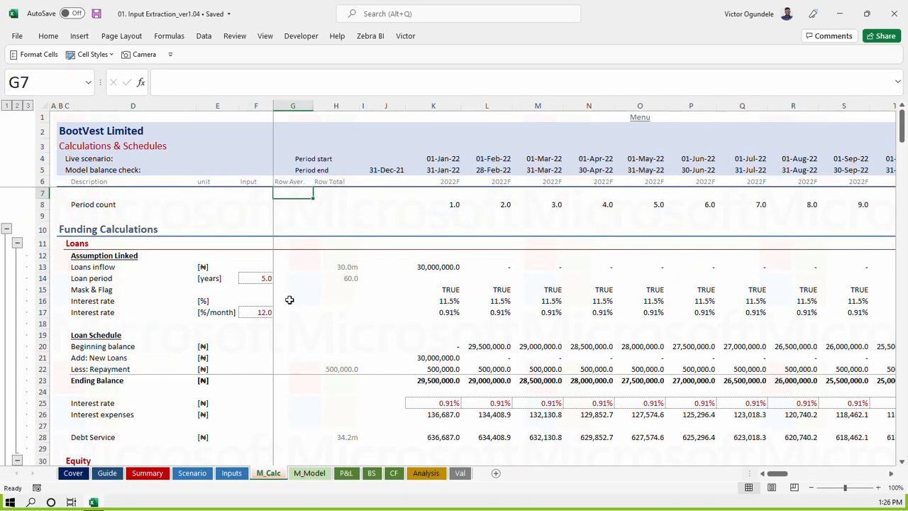
key("ctrl+Page_Down")
key("ctrl+Home")
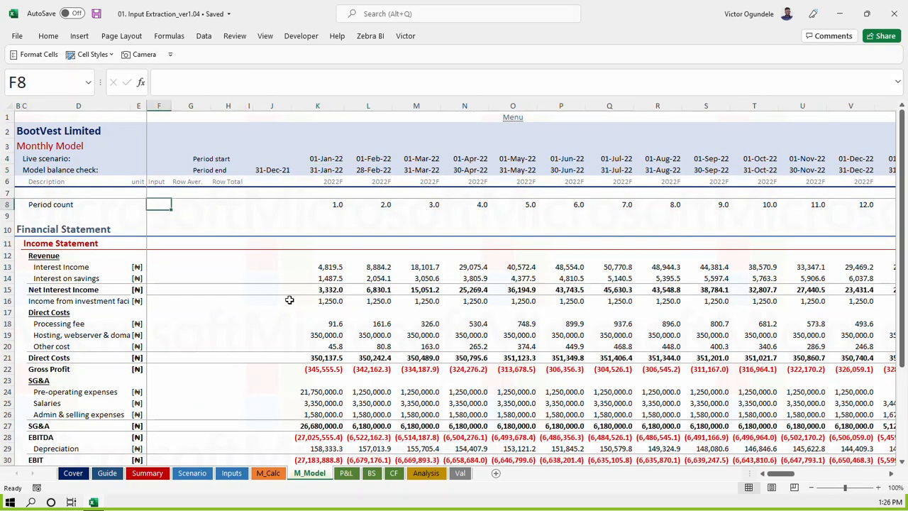
key("ctrl+Page_Down")
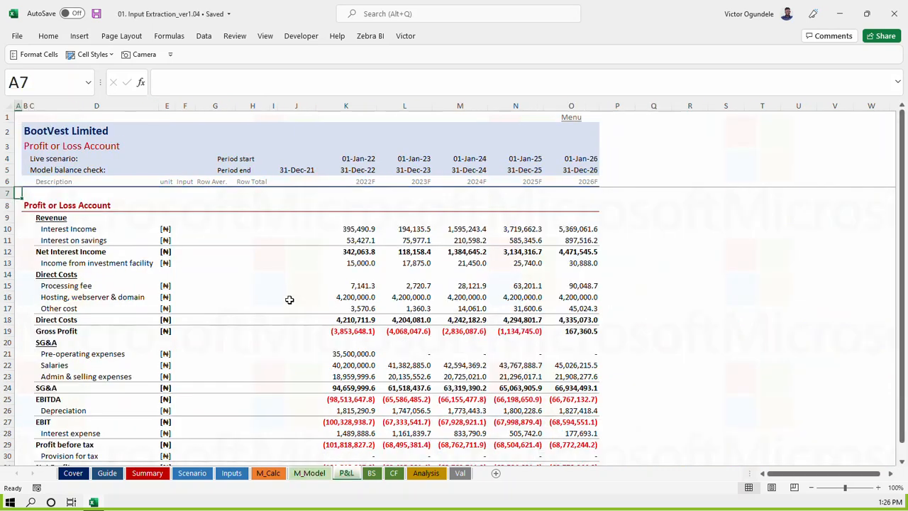
Maximize the workbook window, save the workbook and select cell H13 on the P&L sheet
left_click(894, 16)
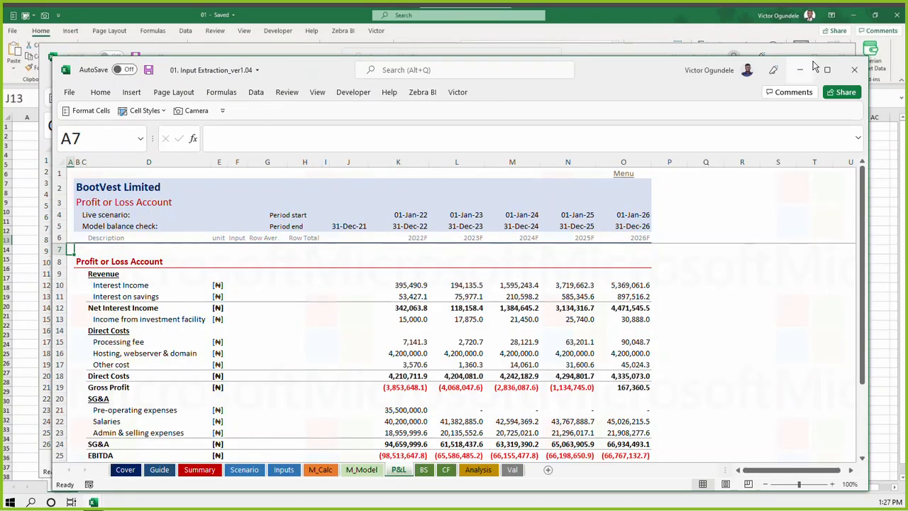
left_click(827, 69)
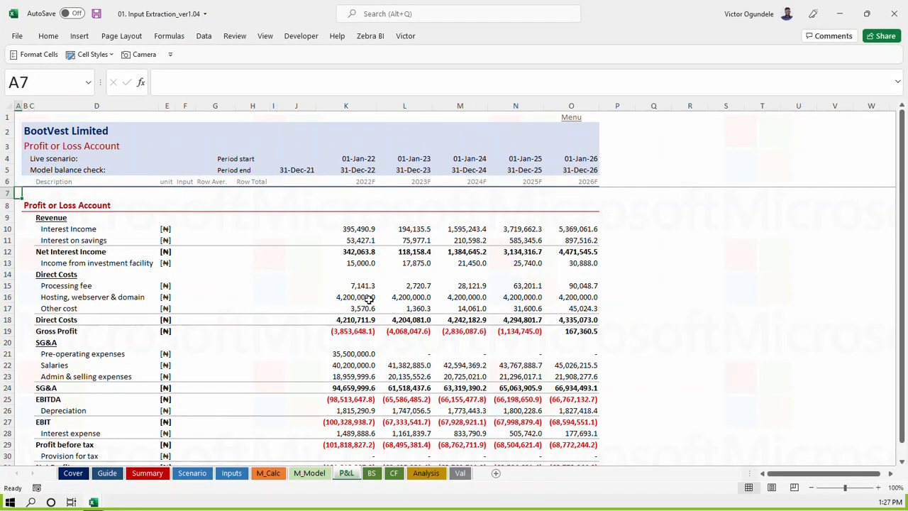
left_click(253, 234)
key("ctrl+s")
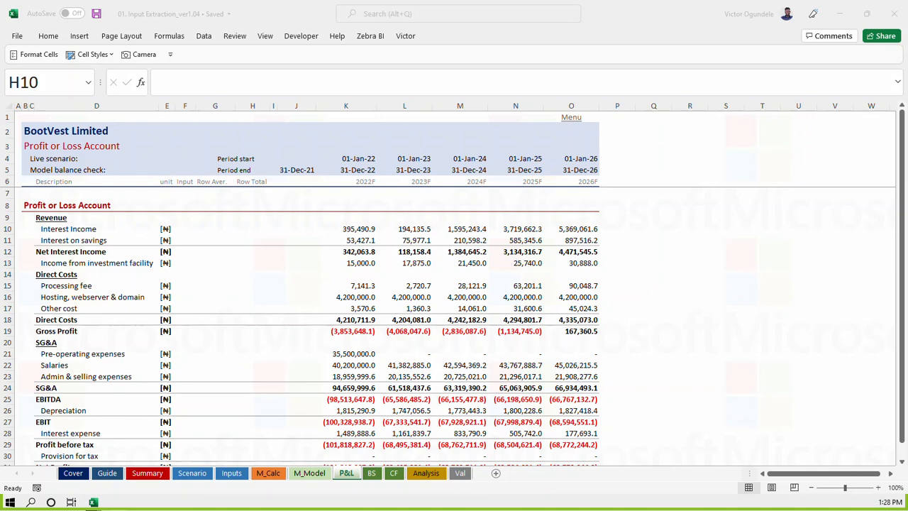
left_click(254, 283)
left_click(244, 266)
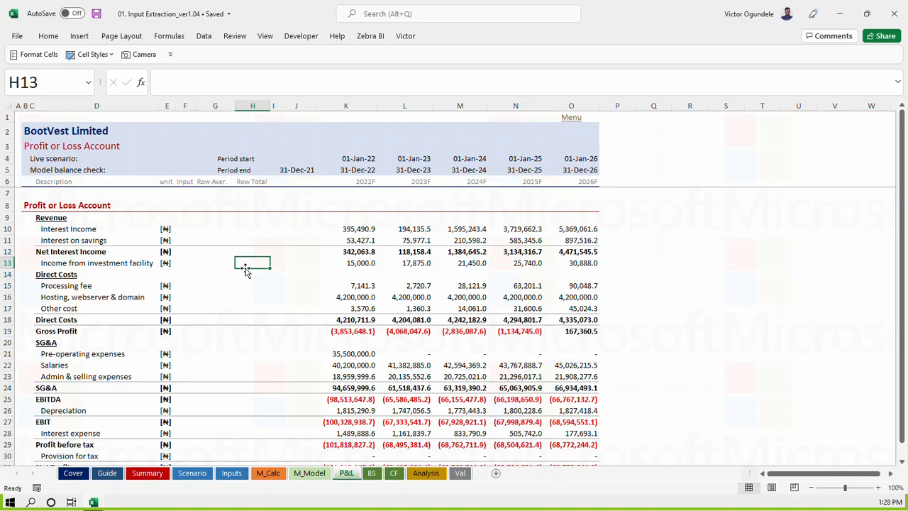